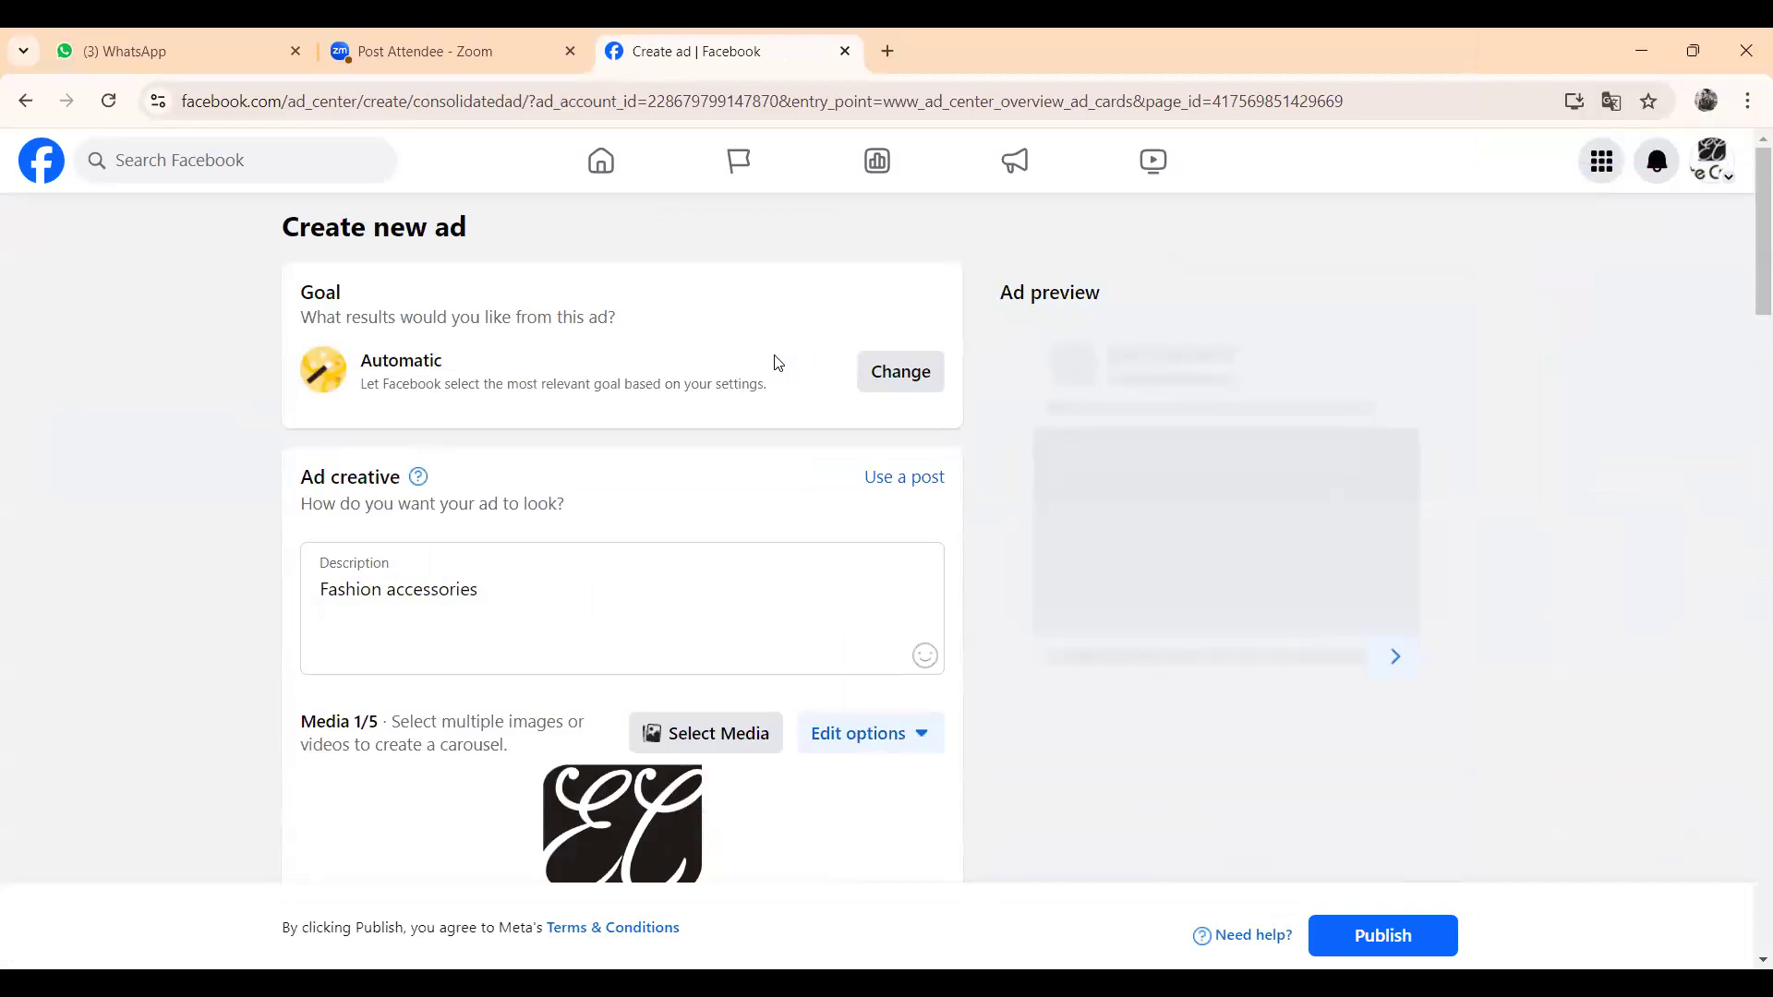
- Leave the ad creation form, return to the Elite Crafts page and open its Meta Business Suite
{"action": "left_click", "coordinate": [26, 100]}
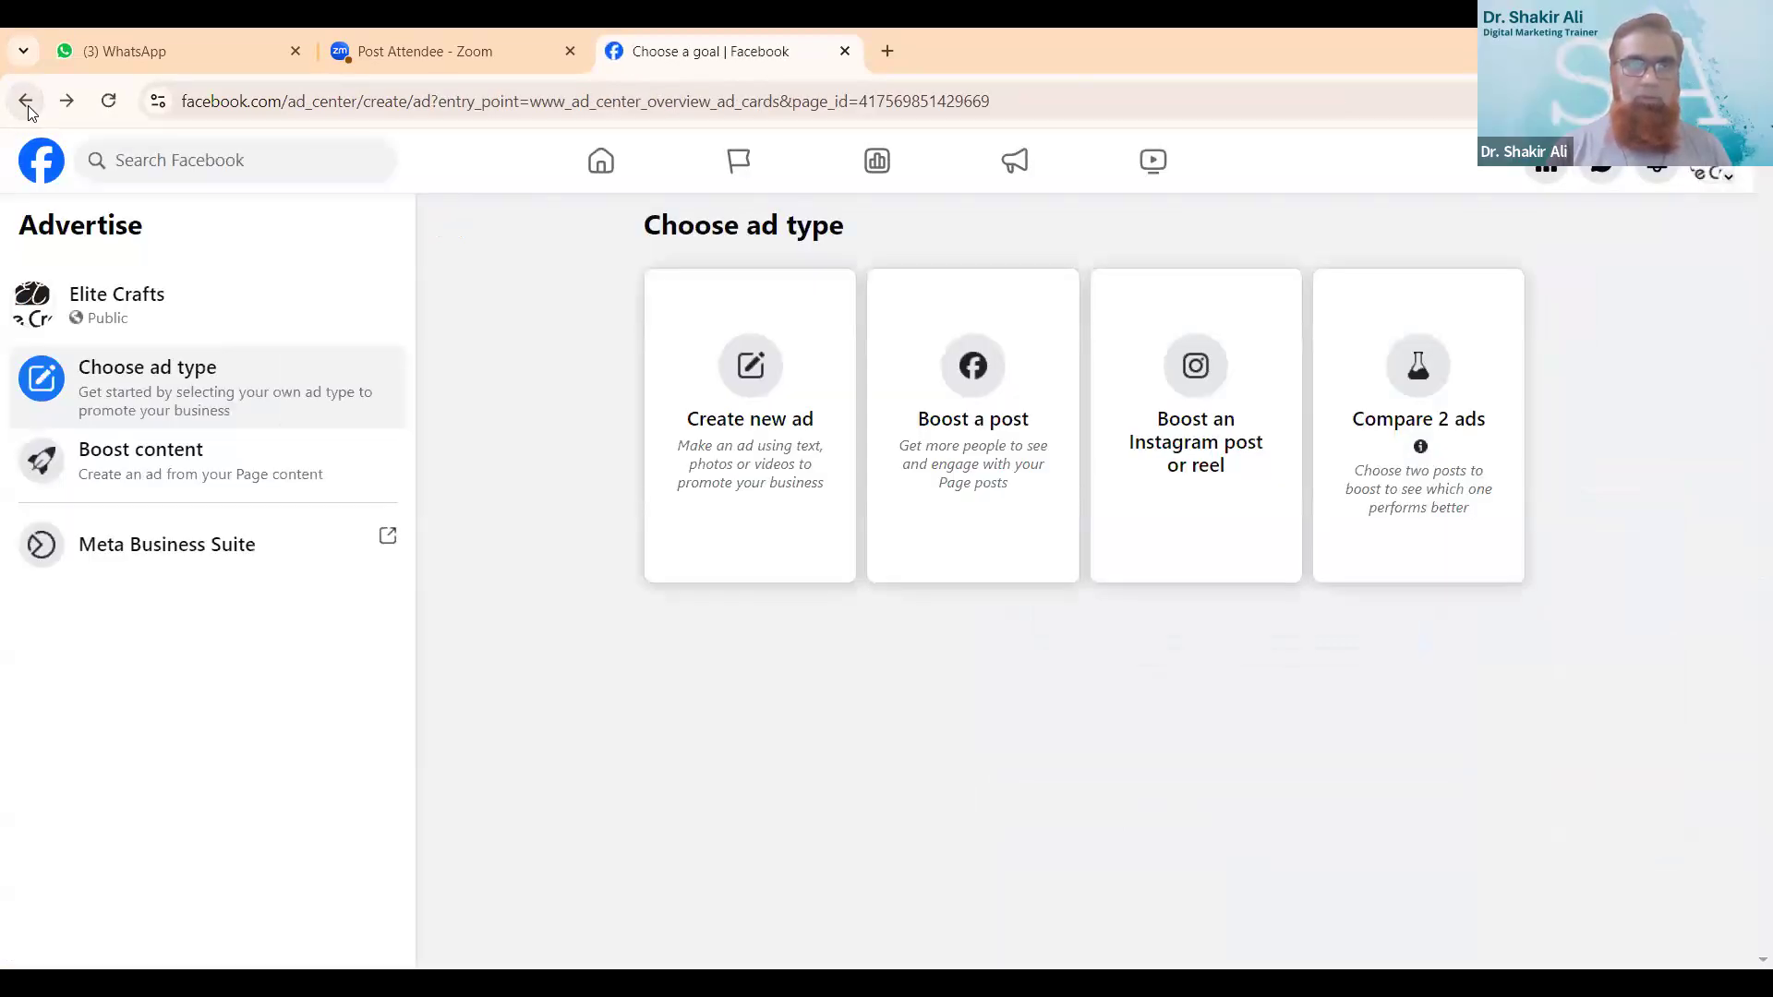
{"action": "left_click", "coordinate": [29, 109]}
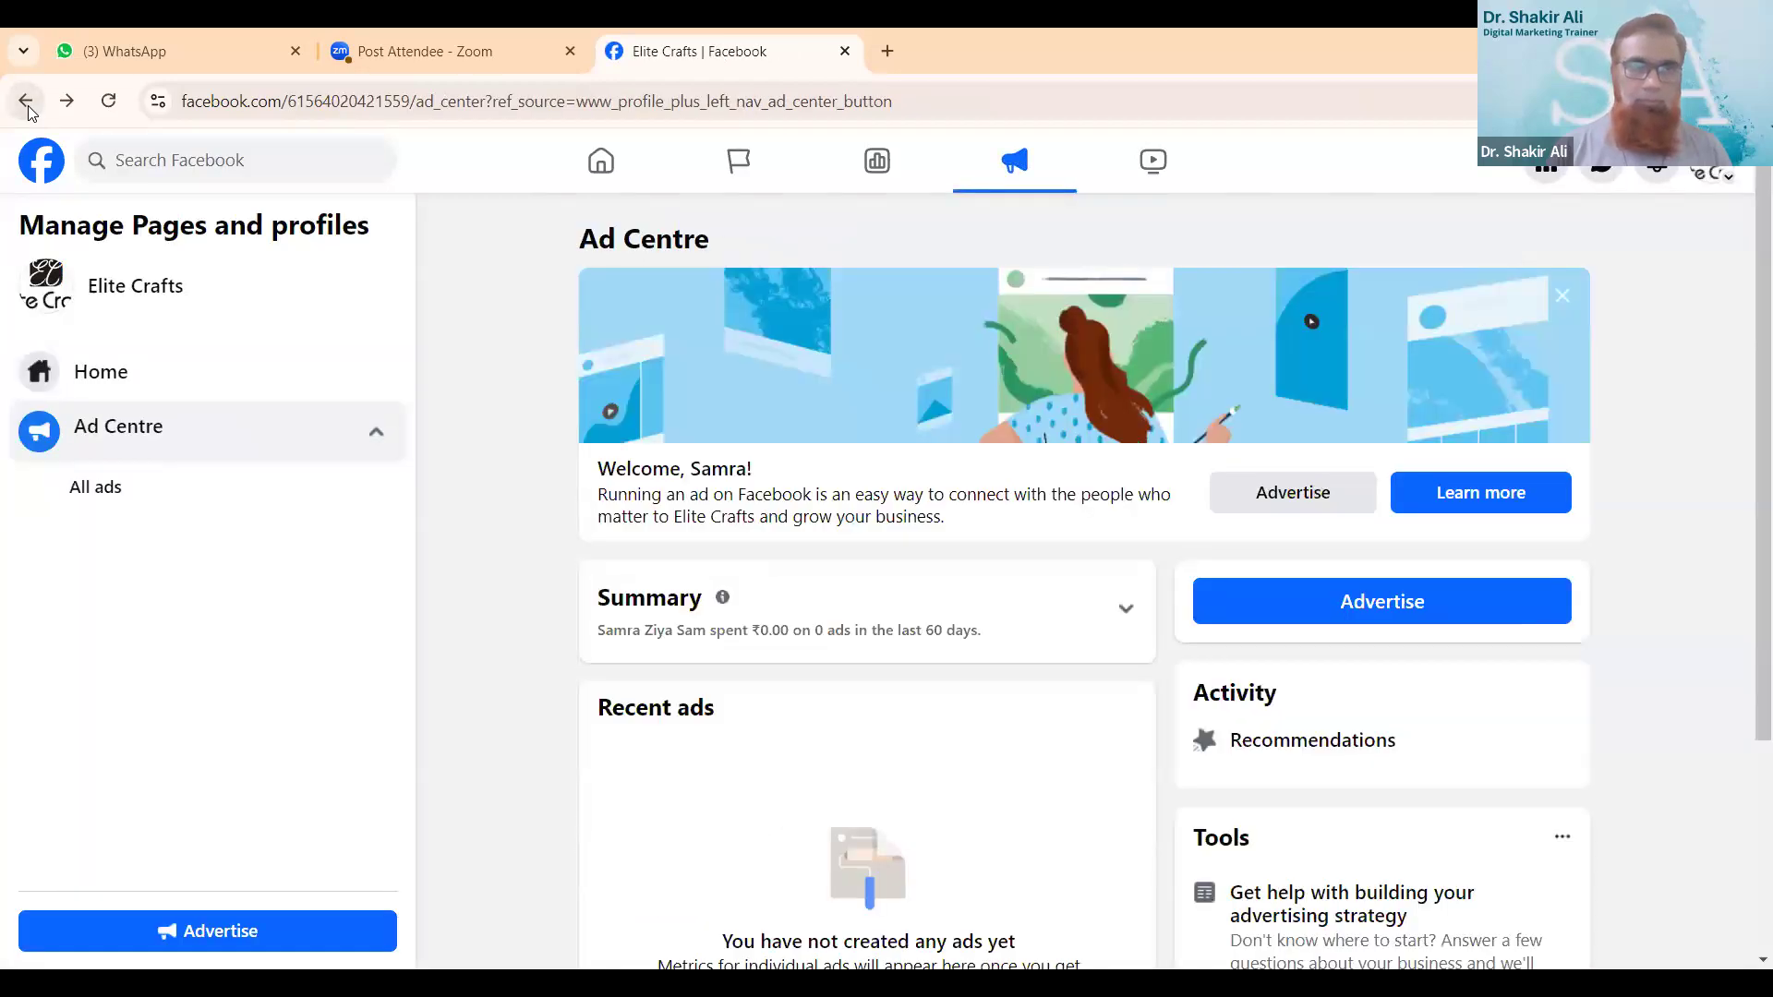
{"action": "left_click", "coordinate": [29, 109]}
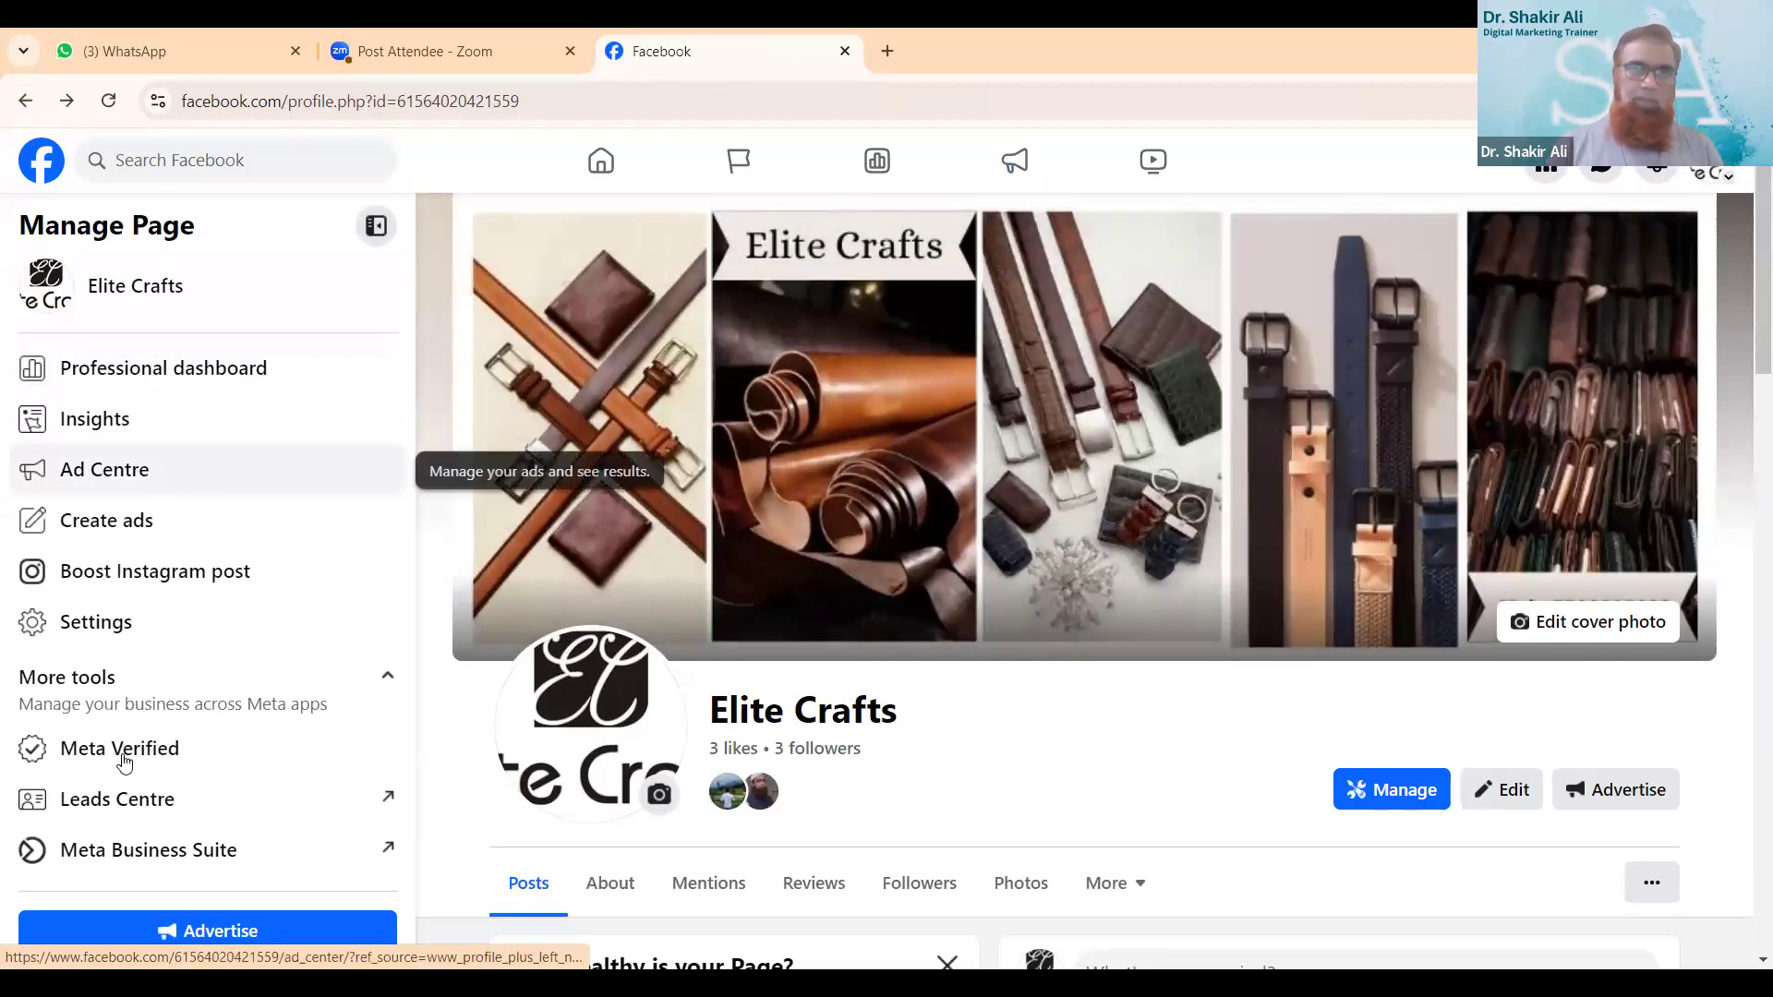
{"action": "left_click", "coordinate": [153, 850]}
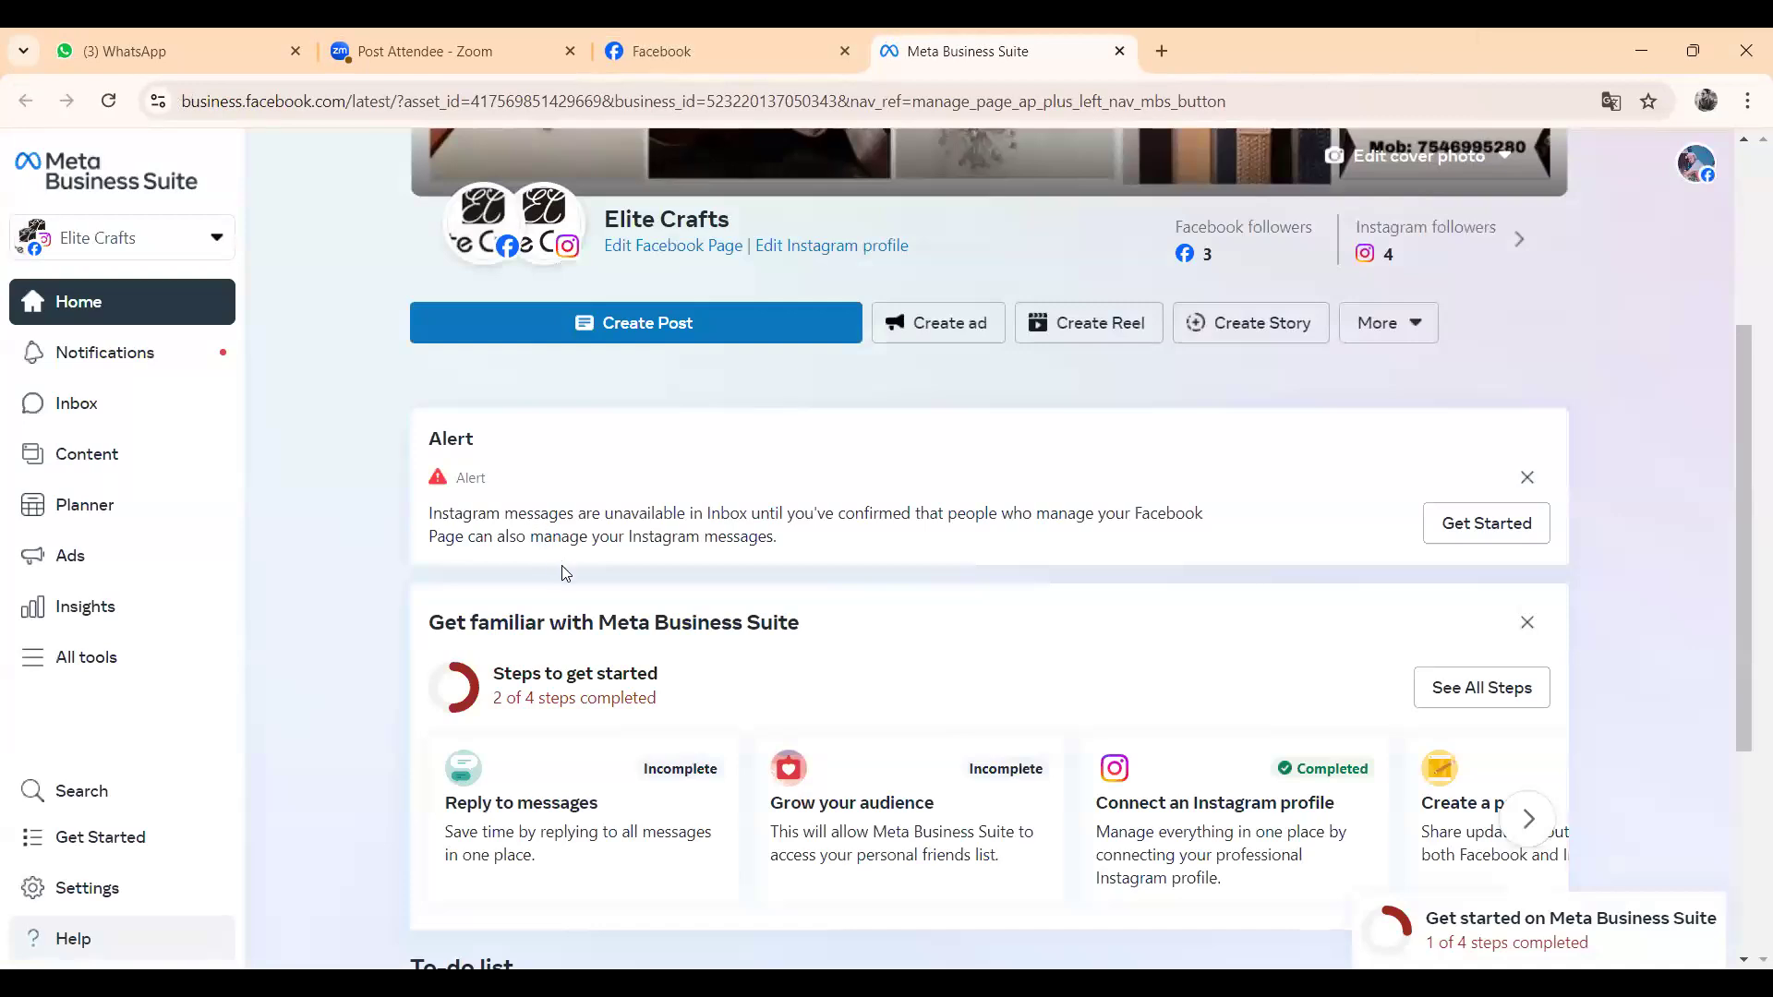
{"action": "scroll", "coordinate": [561, 572], "scroll_direction": "down", "scroll_amount": 1}
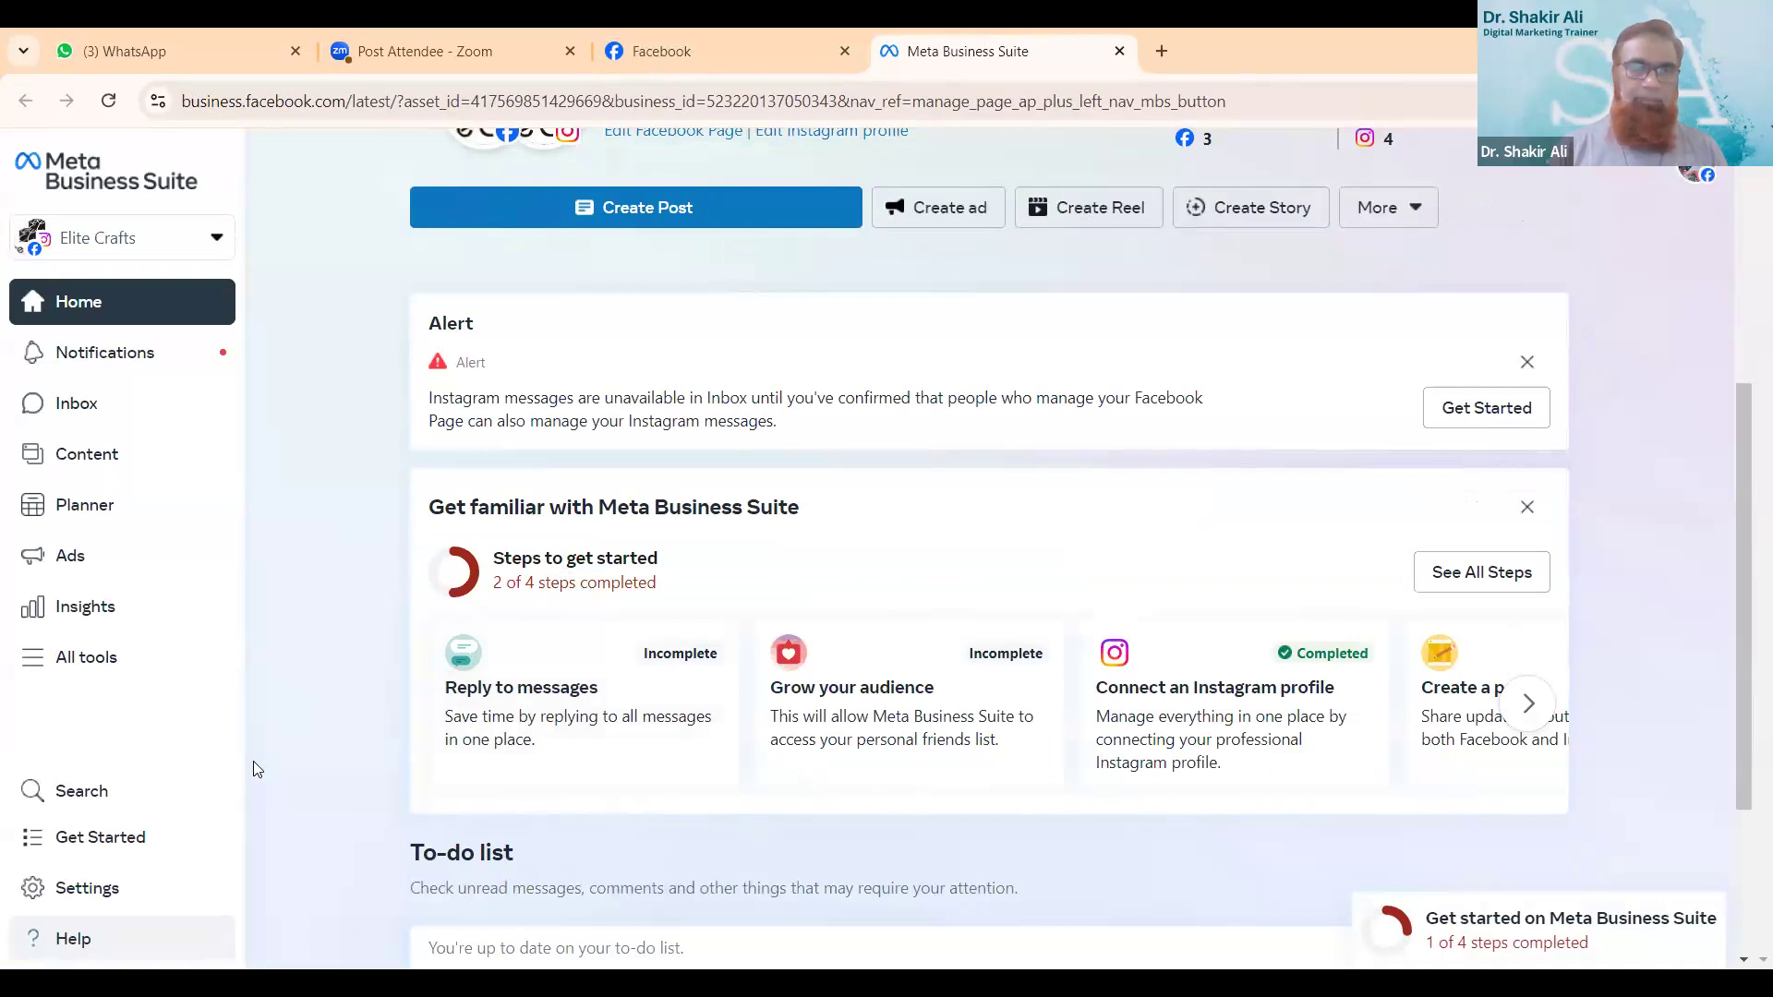
- Open the ad creation page from the Ads section and review the available ad types
{"action": "left_click", "coordinate": [92, 570]}
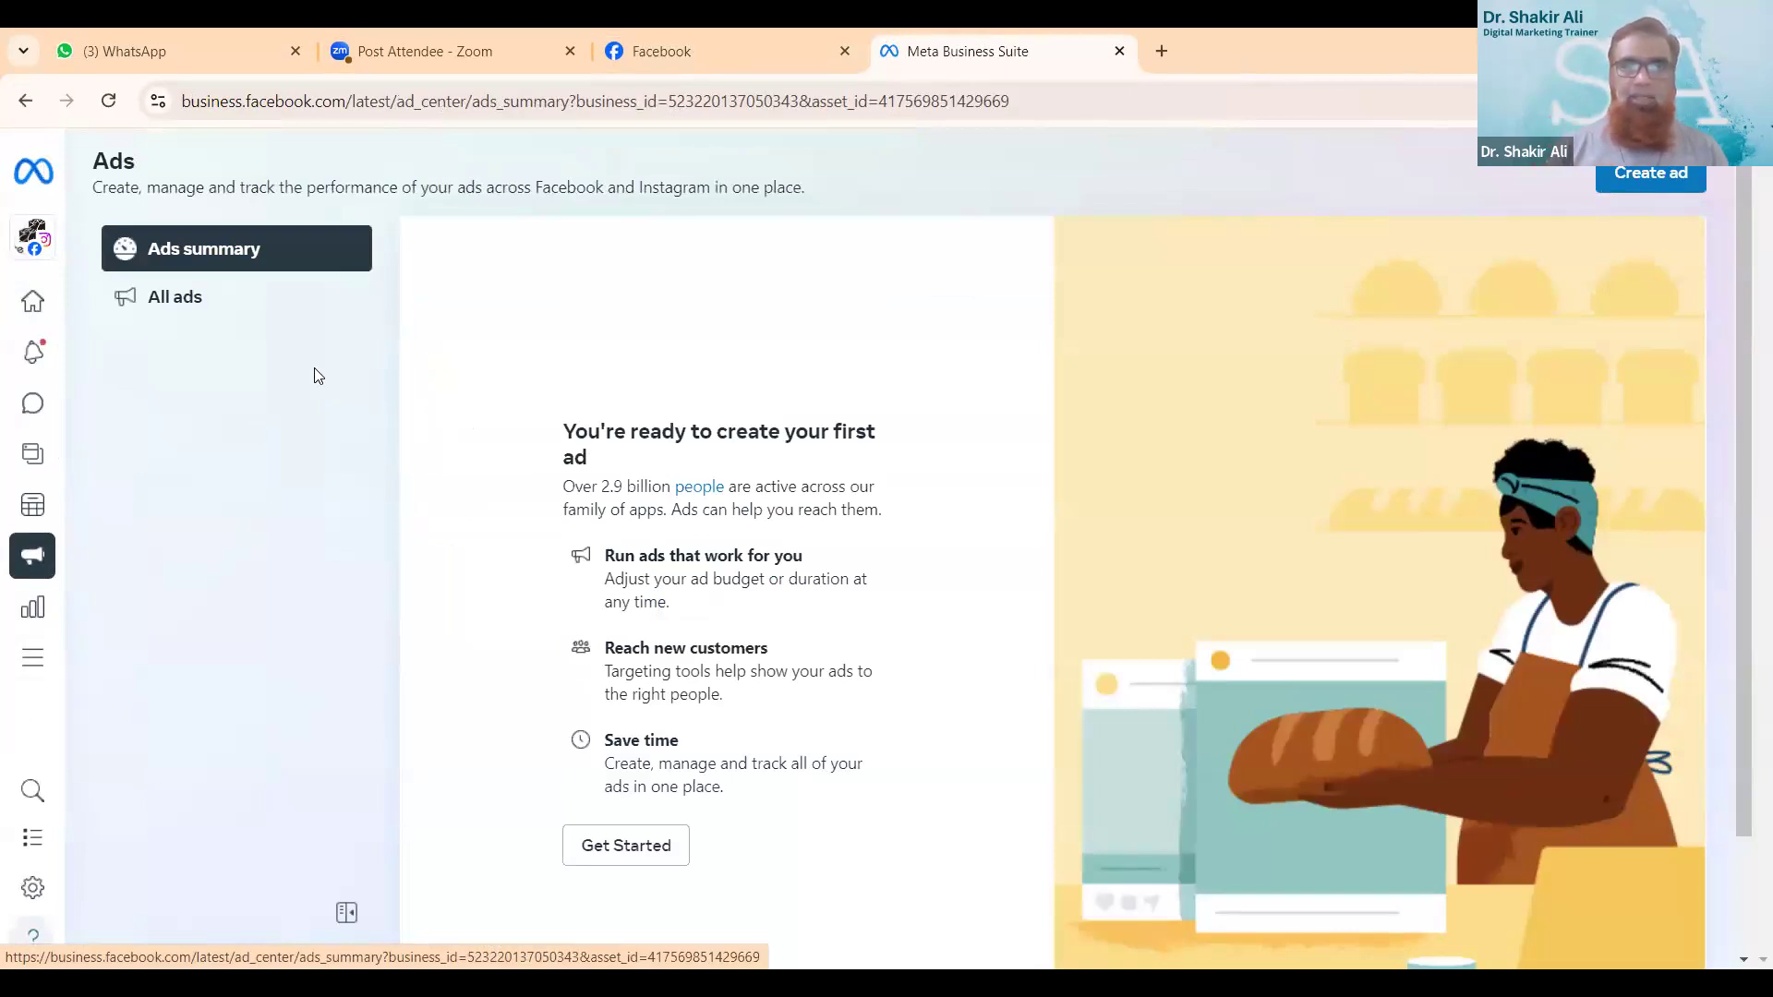
{"action": "left_click", "coordinate": [1680, 171]}
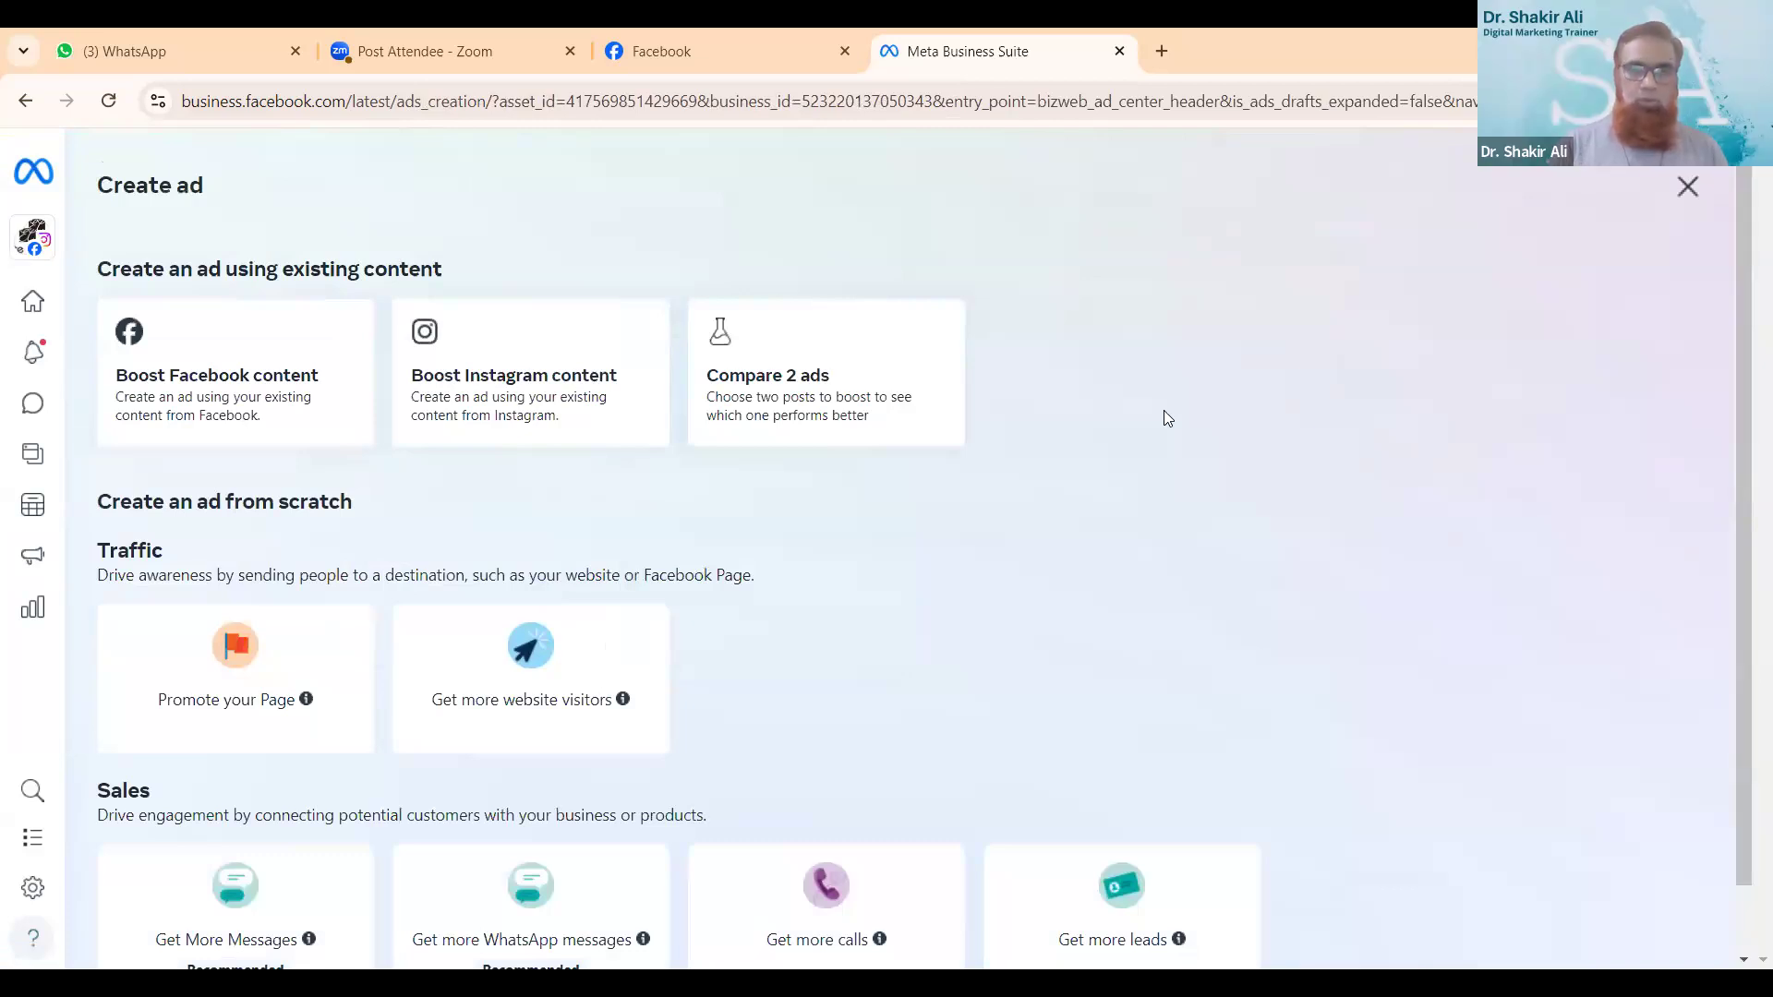
{"action": "scroll", "coordinate": [1164, 411], "scroll_direction": "down", "scroll_amount": 1}
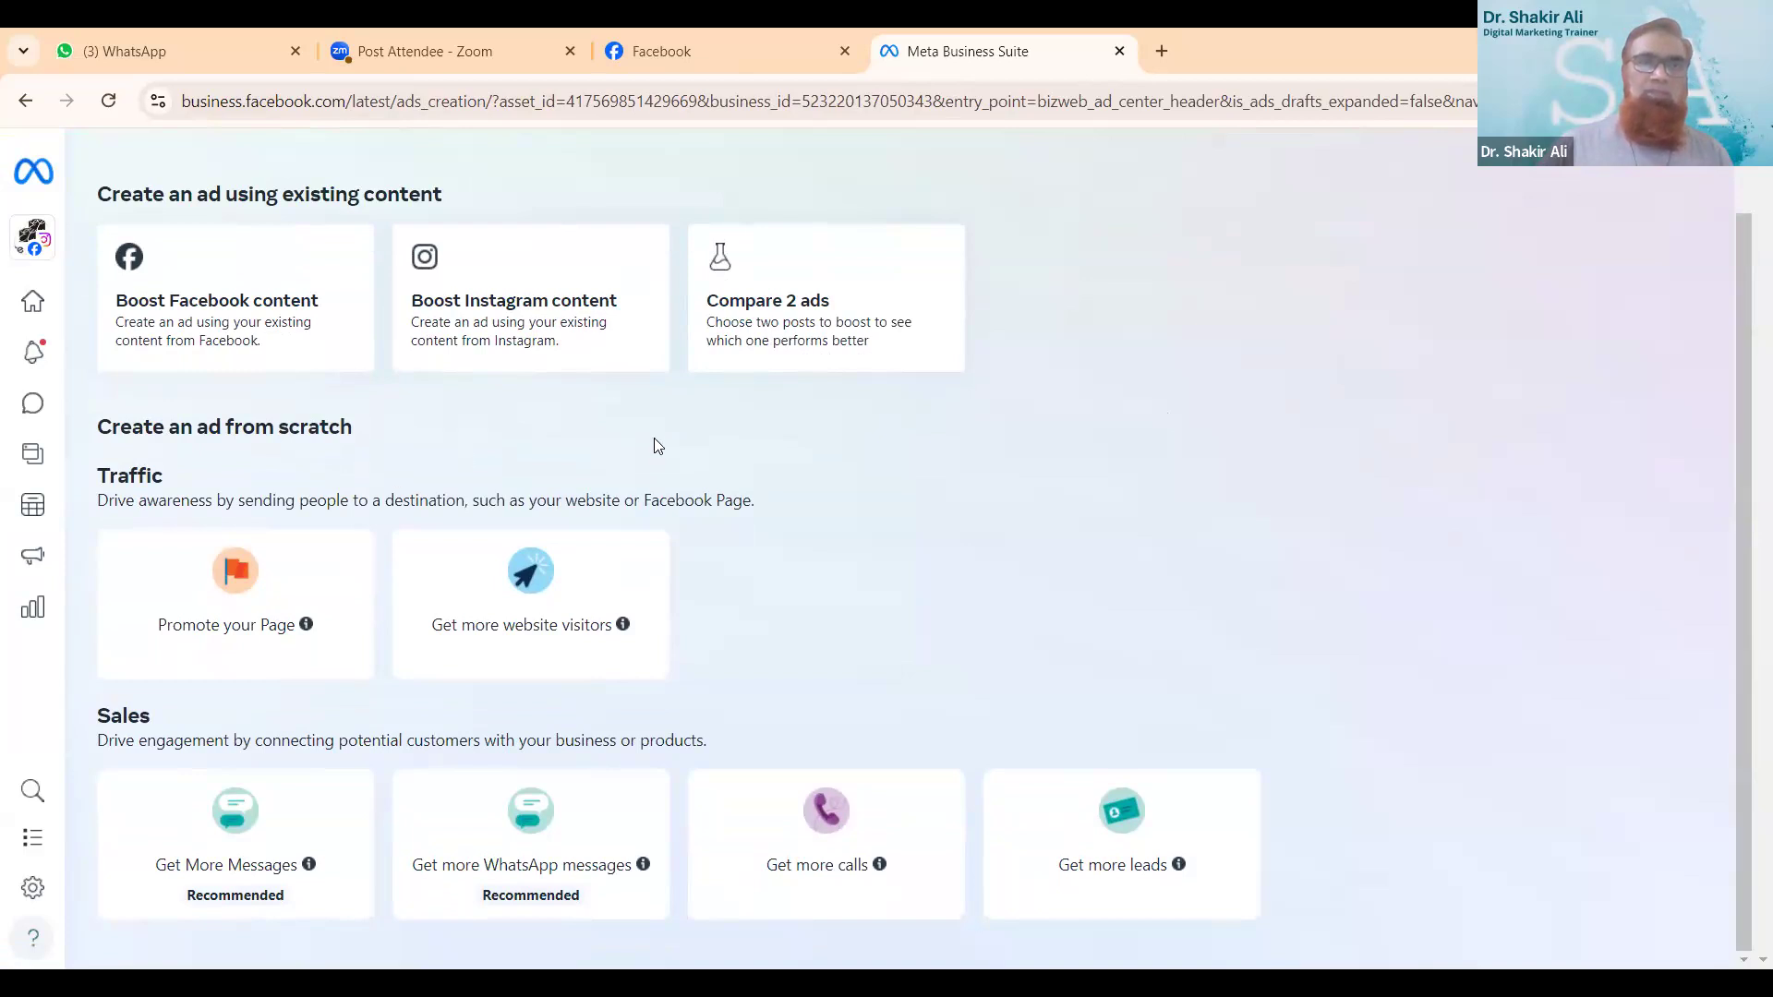
{"action": "scroll", "coordinate": [654, 437], "scroll_direction": "up", "scroll_amount": 1}
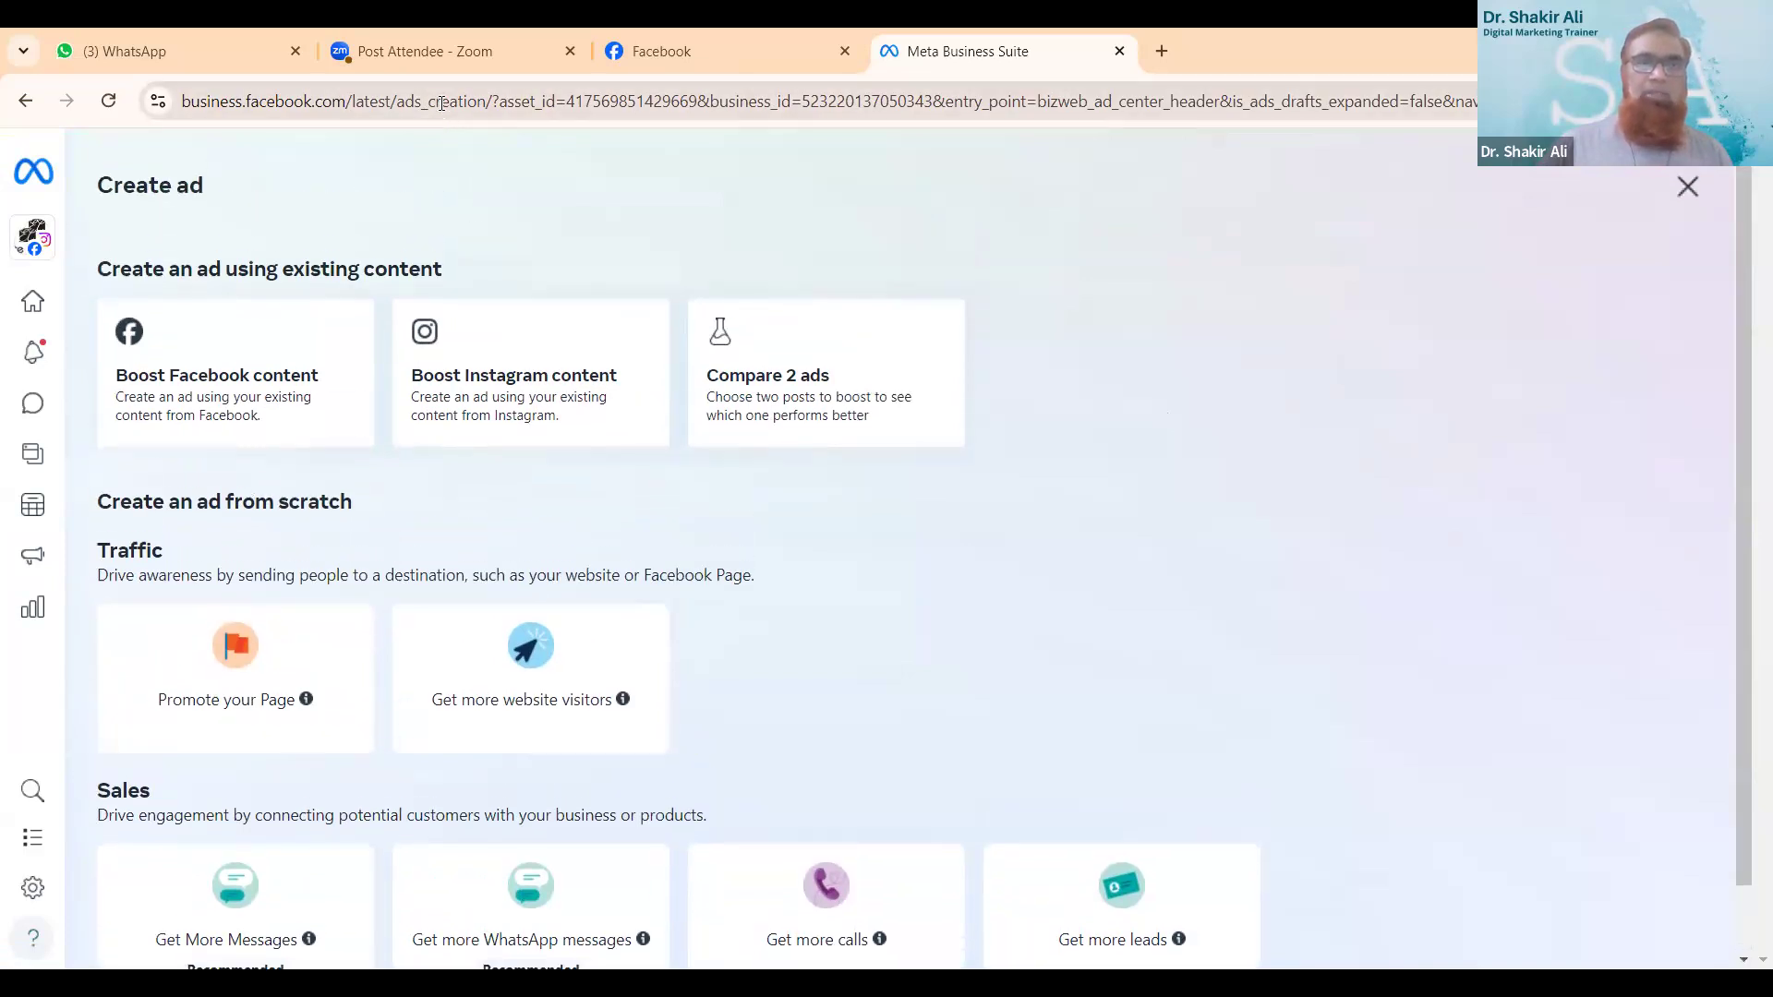
- Search the web for "admanager.facebook"
{"action": "left_click", "coordinate": [442, 103]}
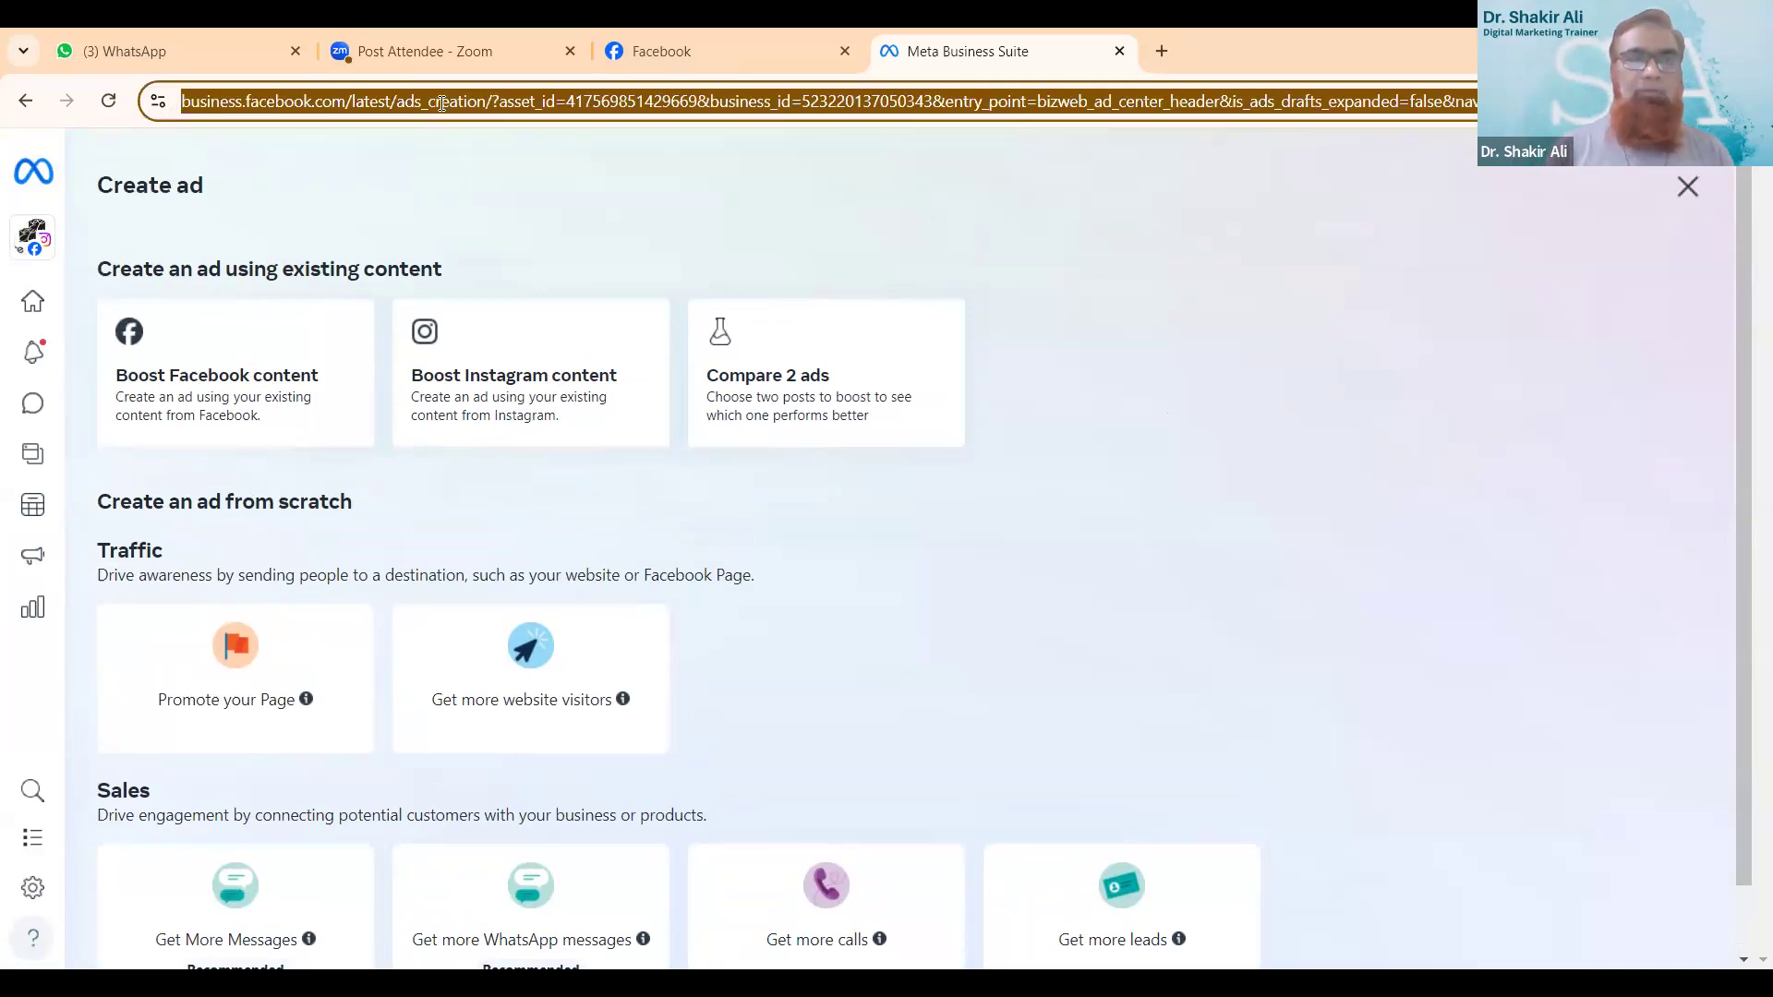
{"action": "type", "text": "add"}
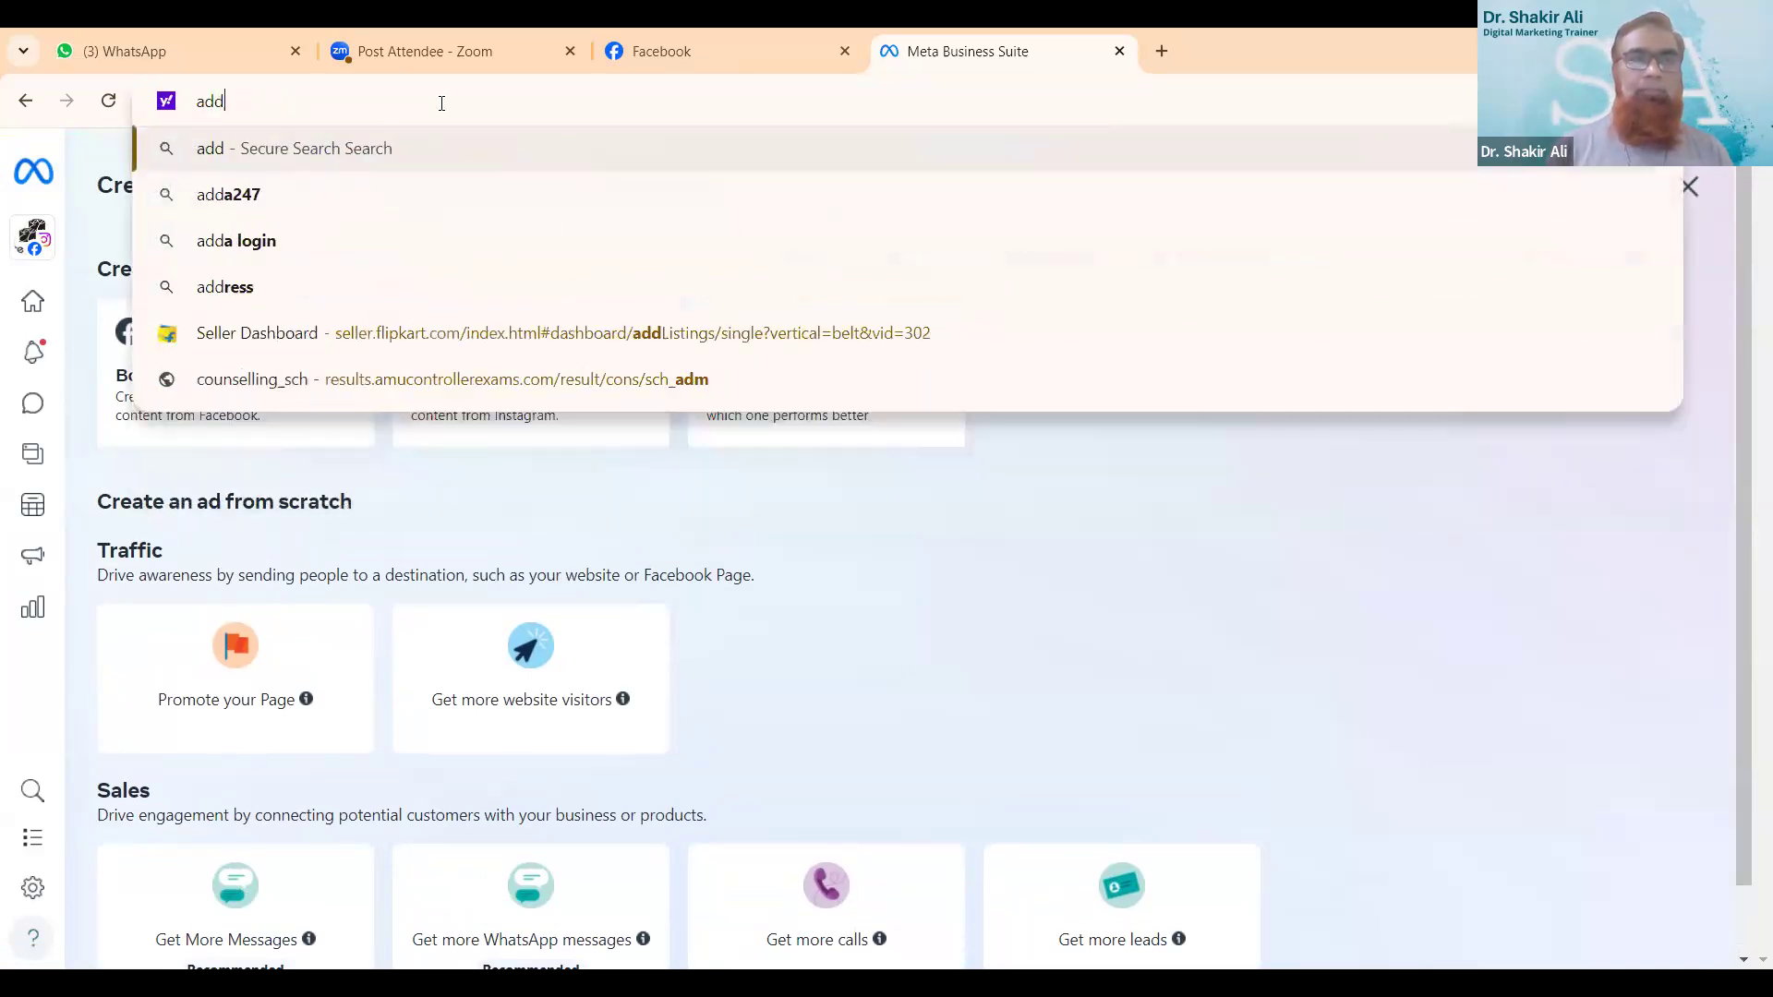
{"action": "type", "text": " m"}
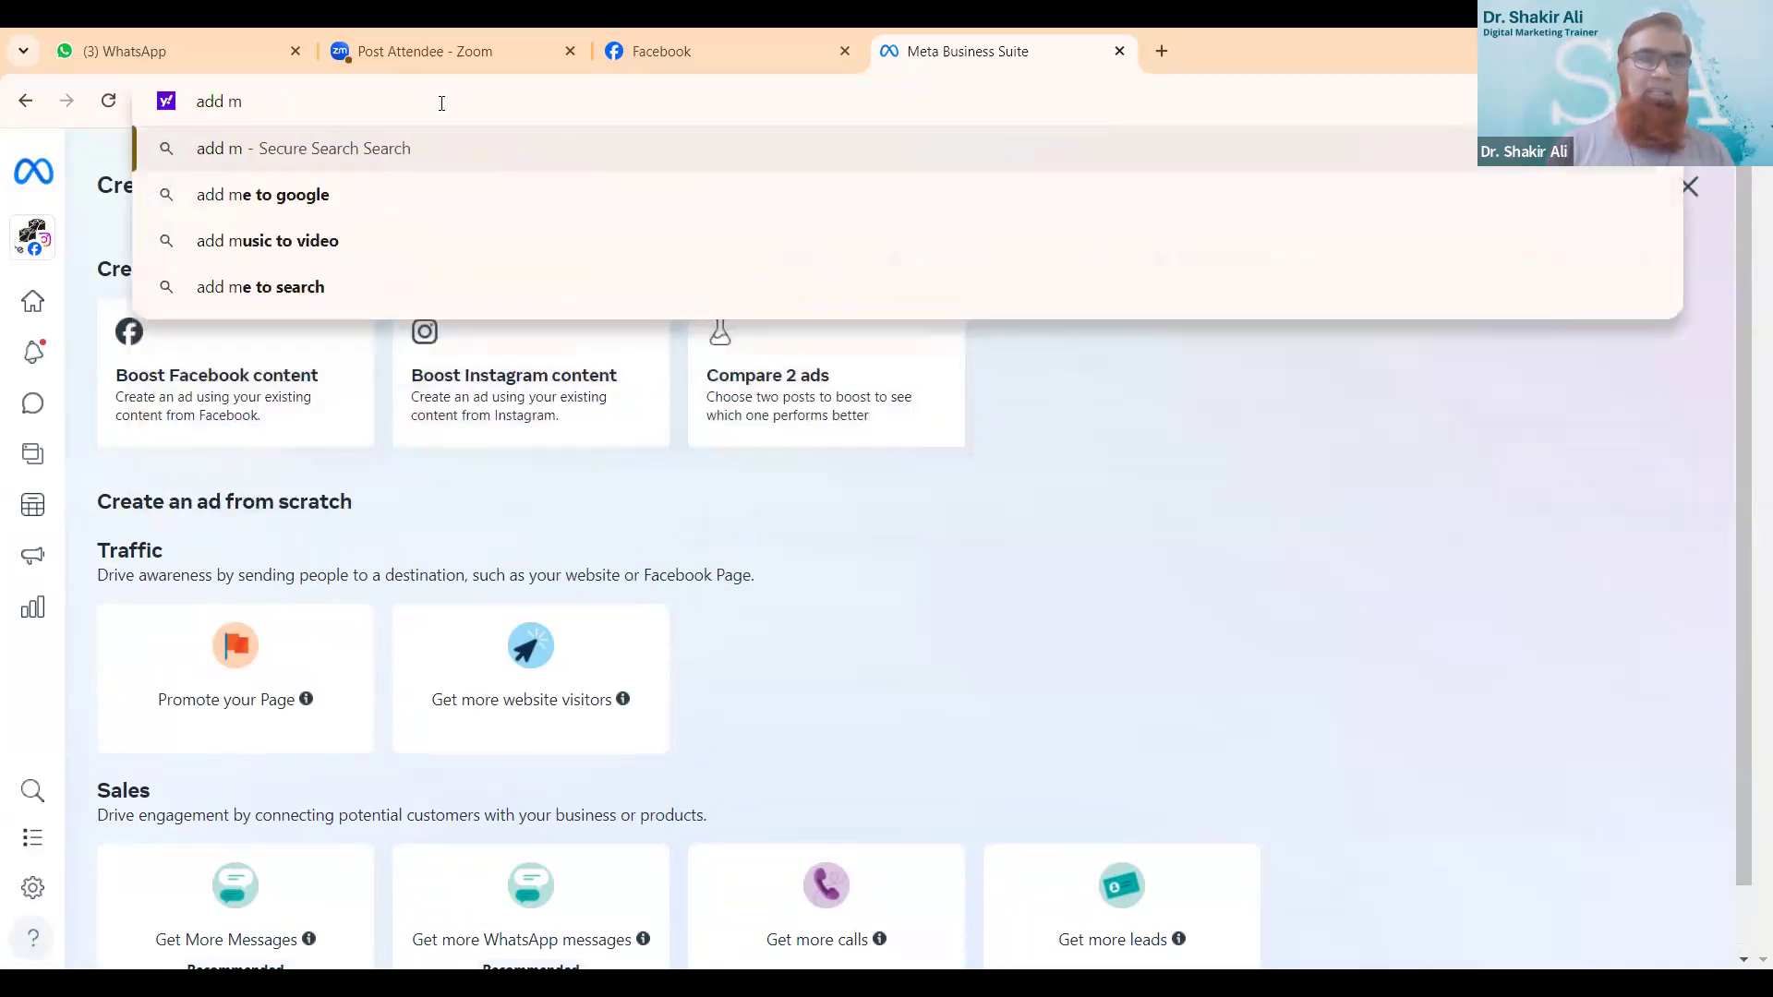
{"action": "key", "text": "BackSpace"}
{"action": "key", "text": "BackSpace"}
{"action": "key", "text": "BackSpace"}
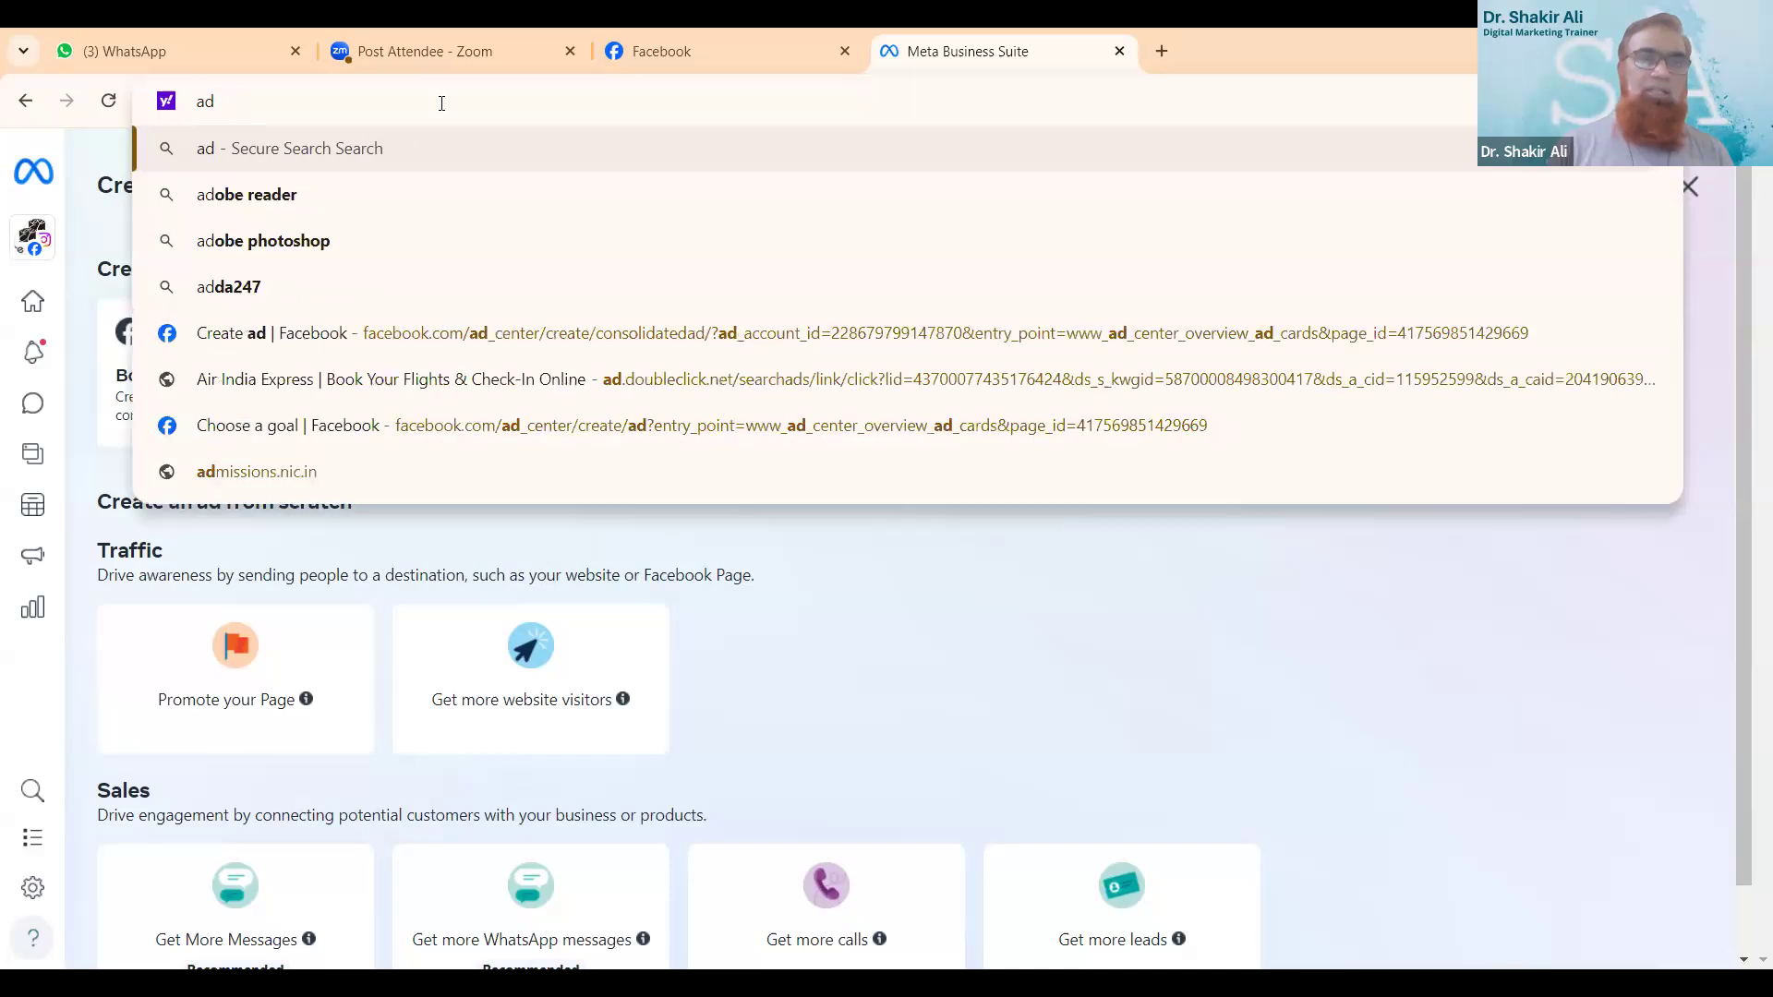
{"action": "type", "text": "ma"}
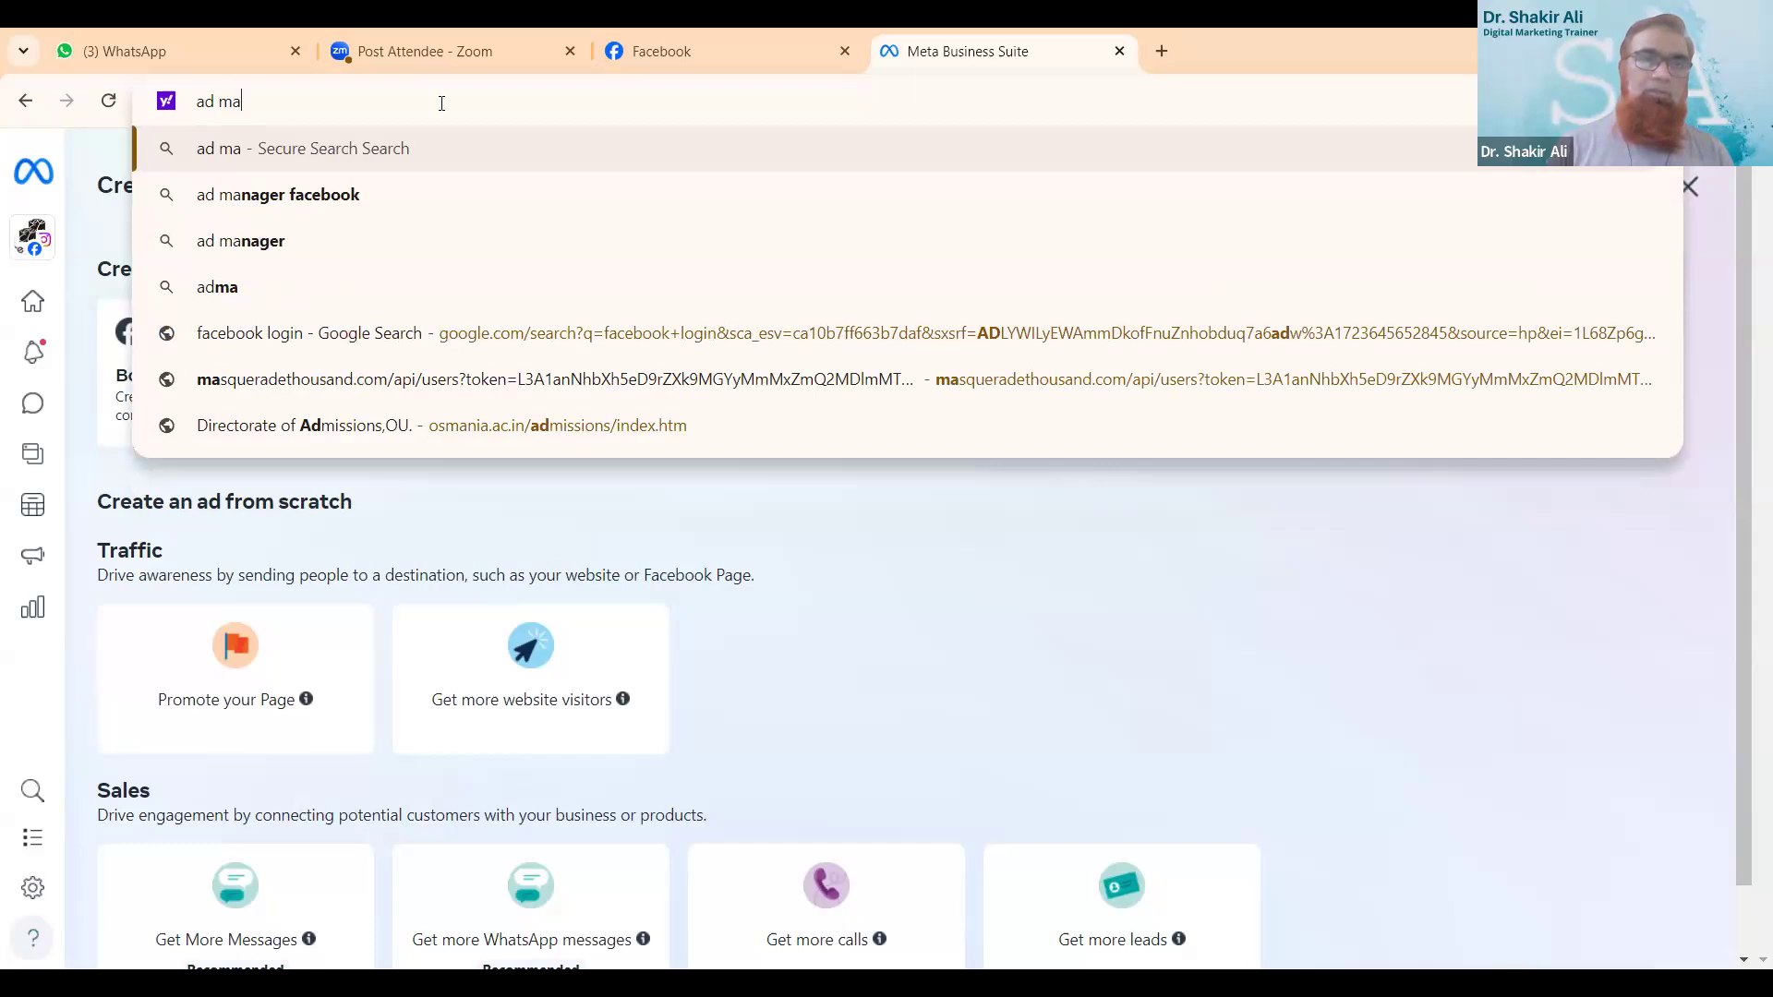
{"action": "key", "text": "BackSpace"}
{"action": "key", "text": "BackSpace"}
{"action": "key", "text": "BackSpace"}
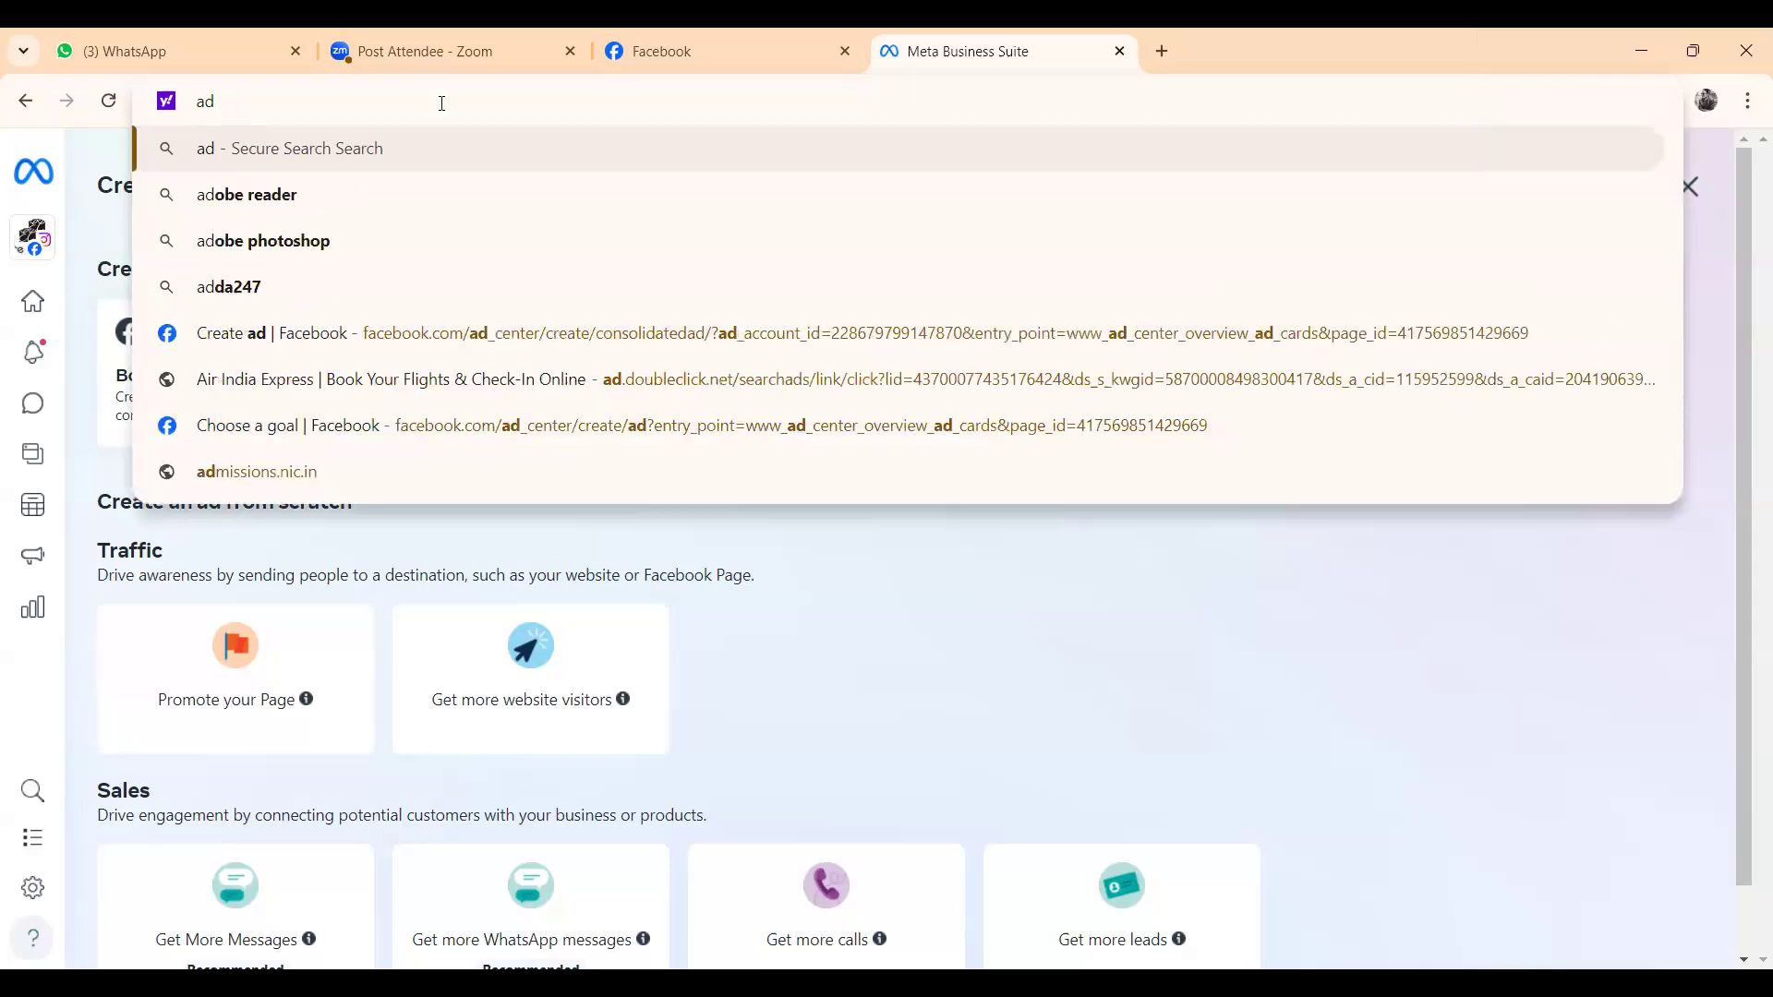
{"action": "type", "text": "manager"}
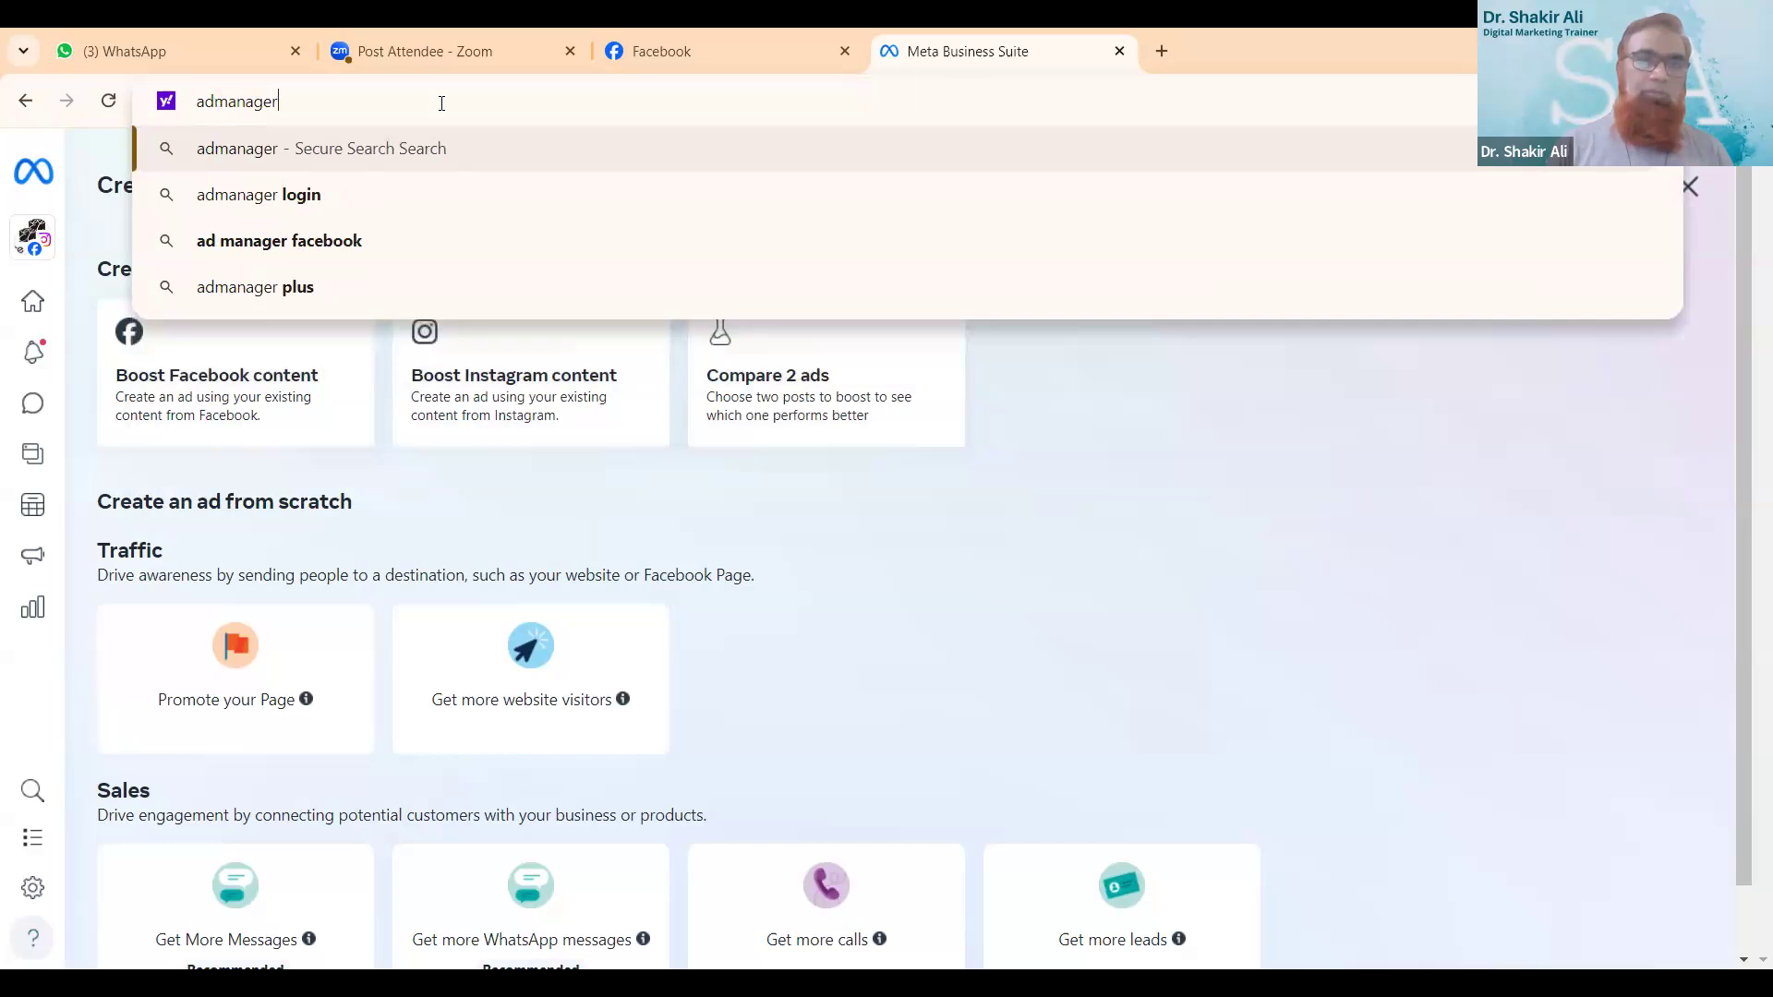
{"action": "type", "text": "f"}
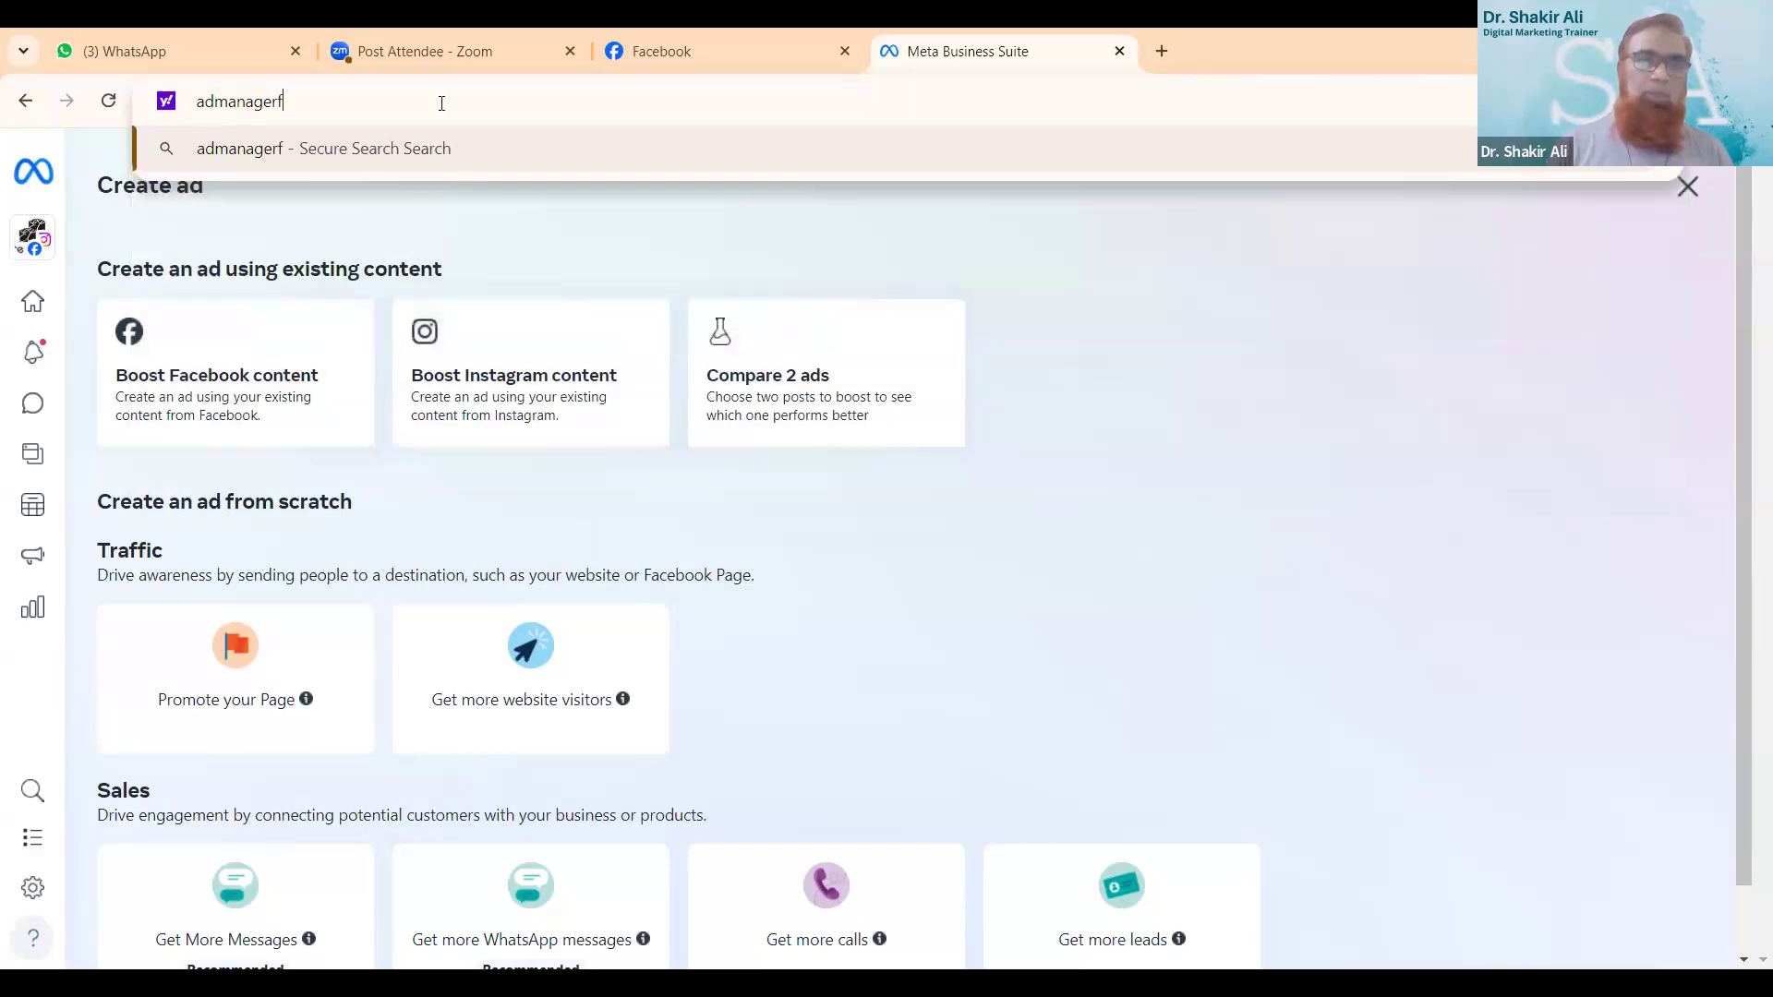
{"action": "key", "text": "BackSpace"}
{"action": "type", "text": "."}
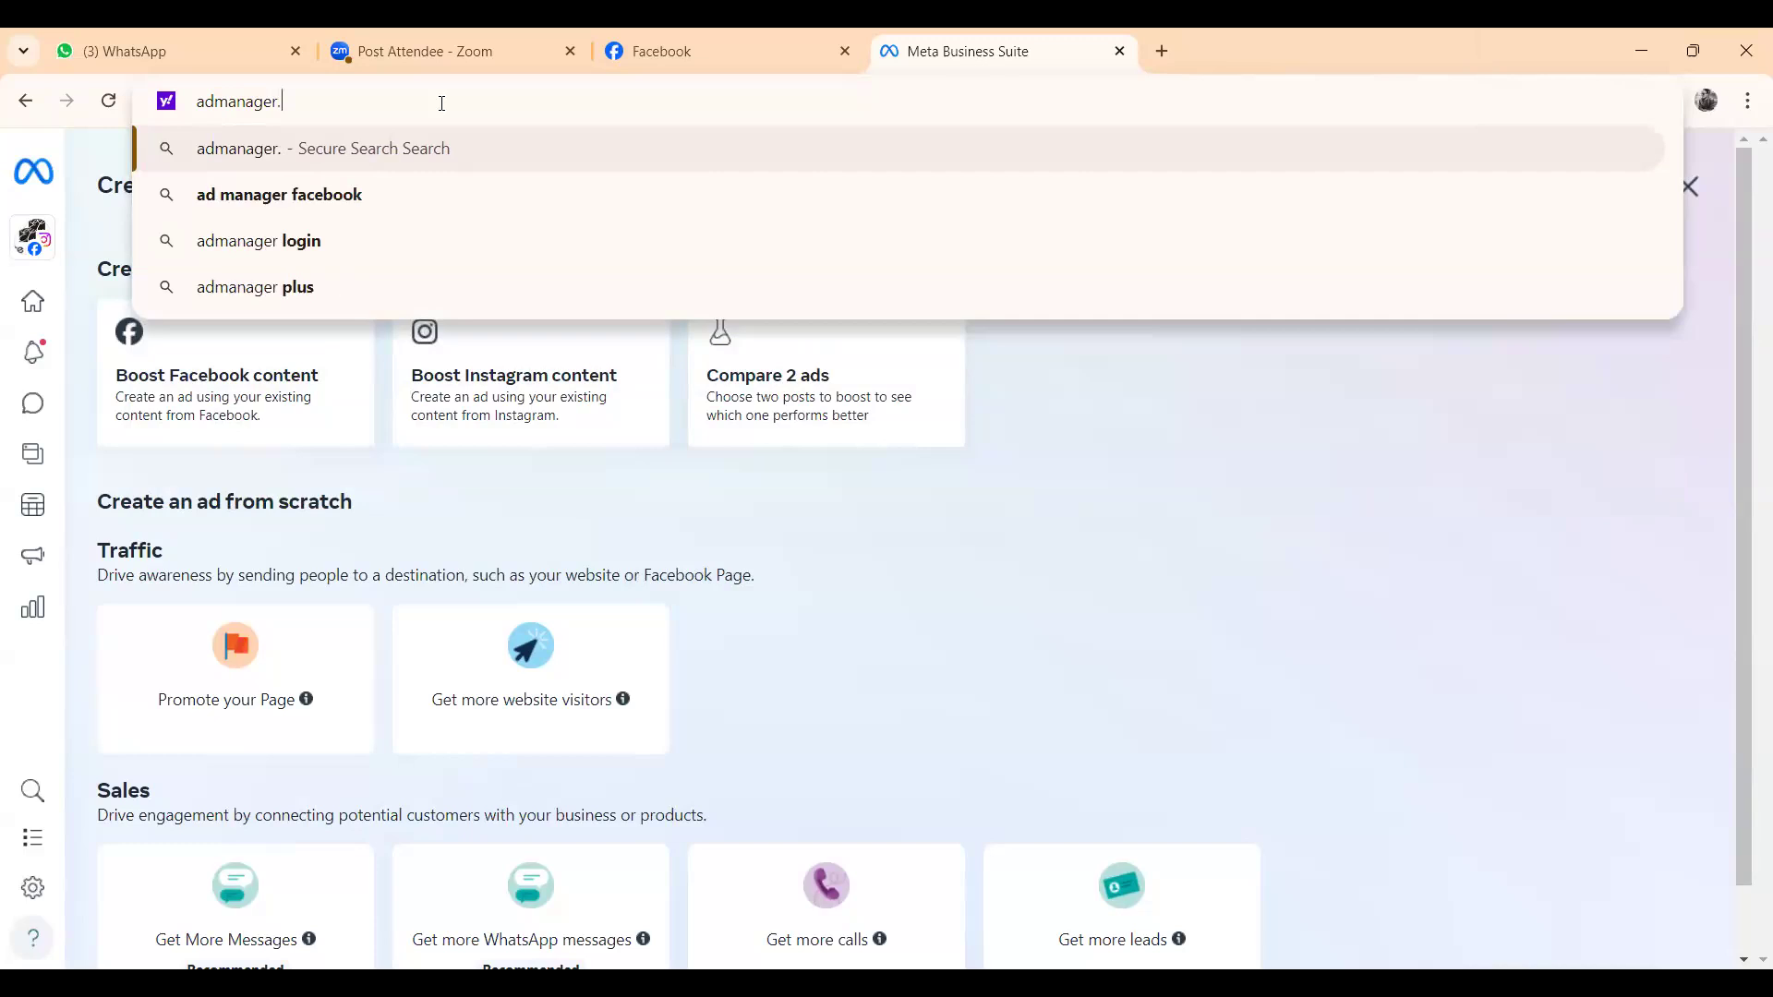
{"action": "type", "text": "faceb"}
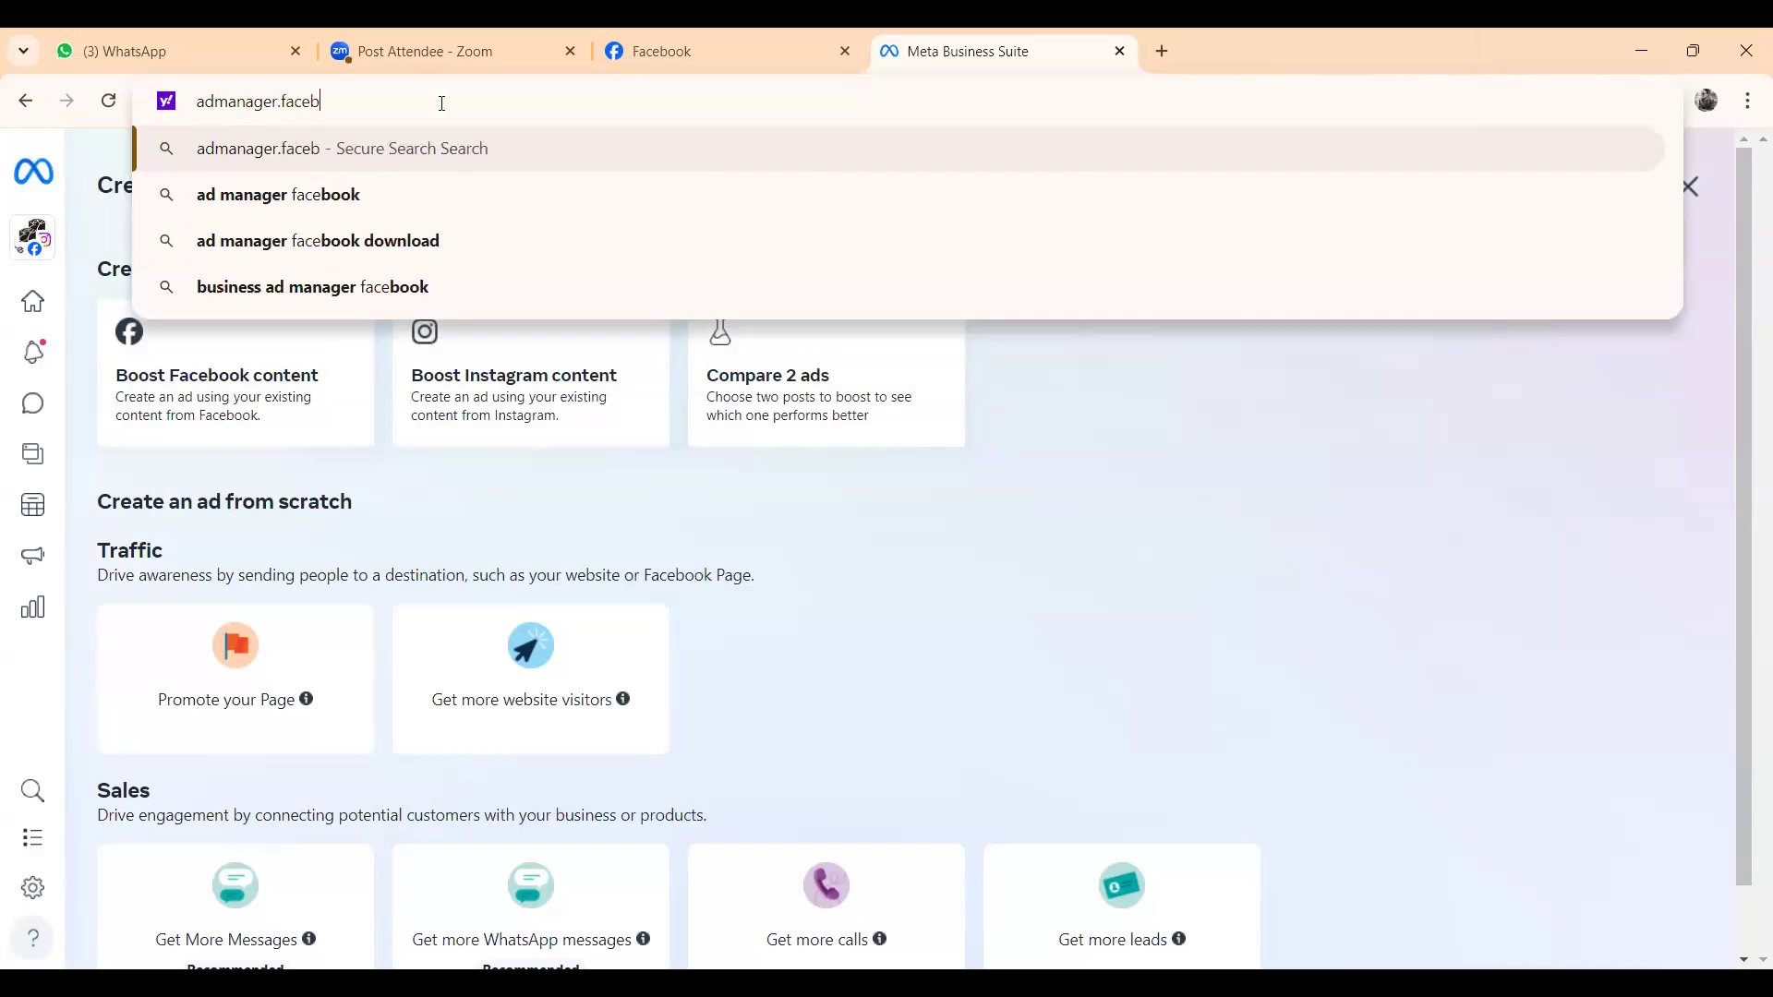
{"action": "type", "text": "ook"}
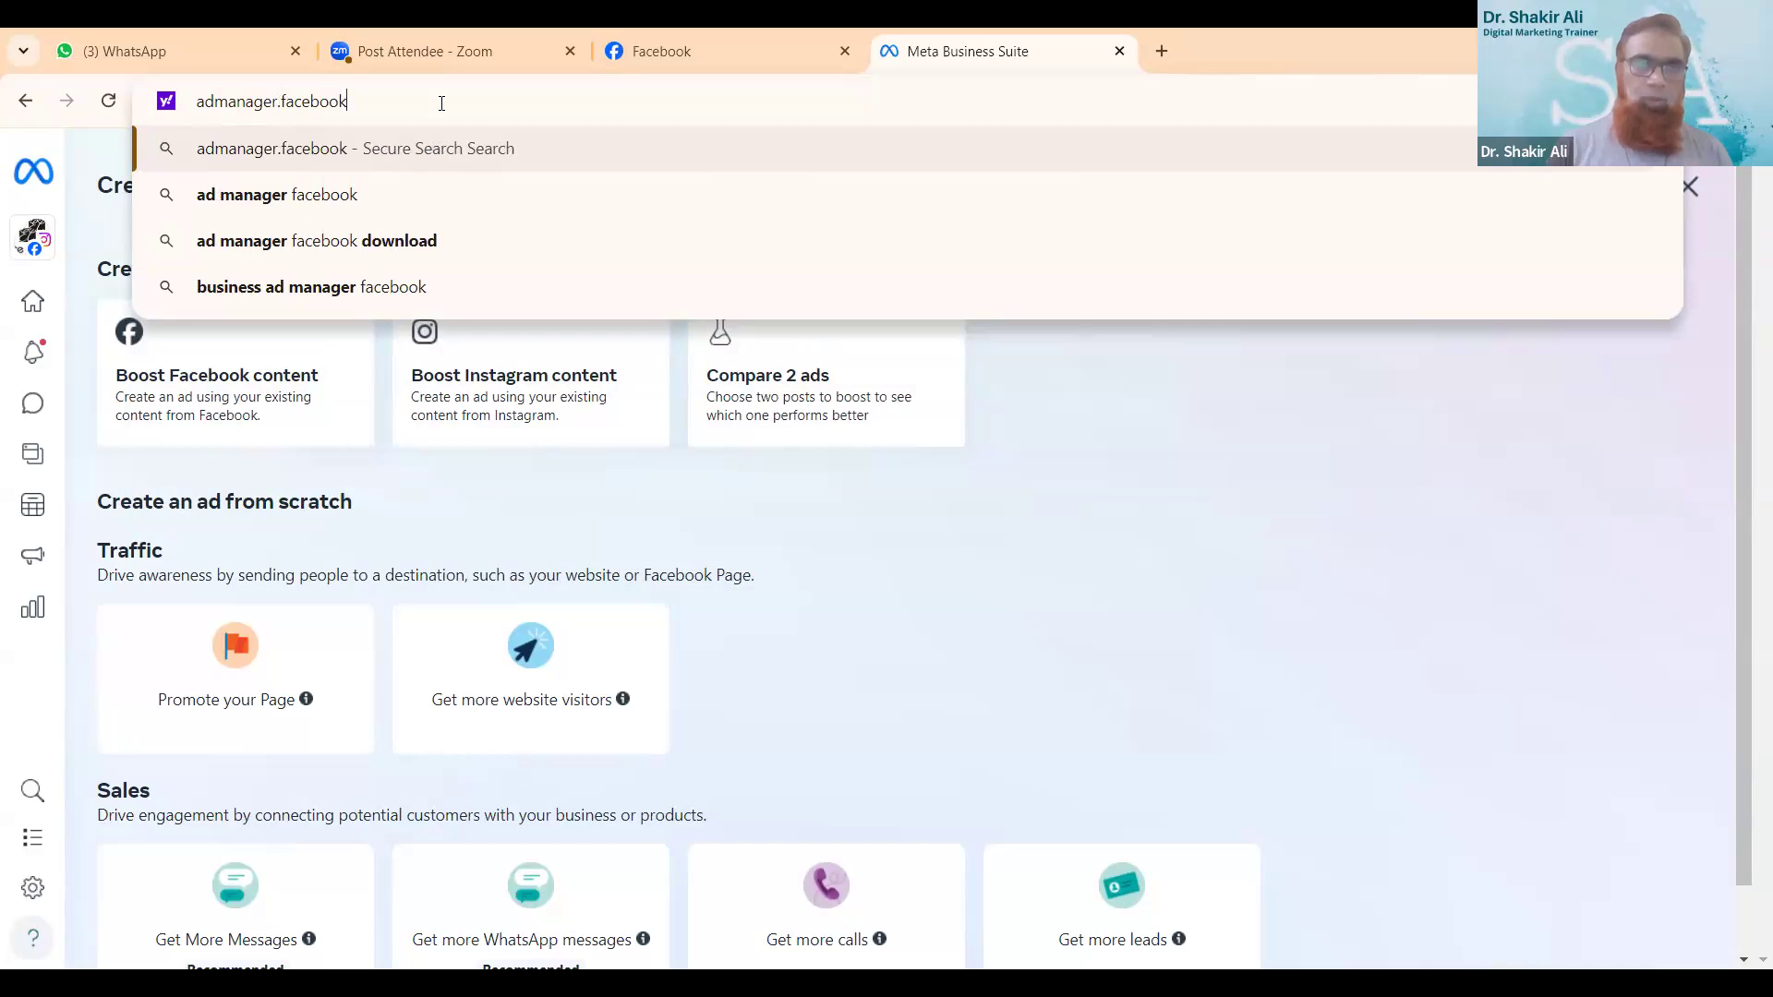
{"action": "key", "text": "Return"}
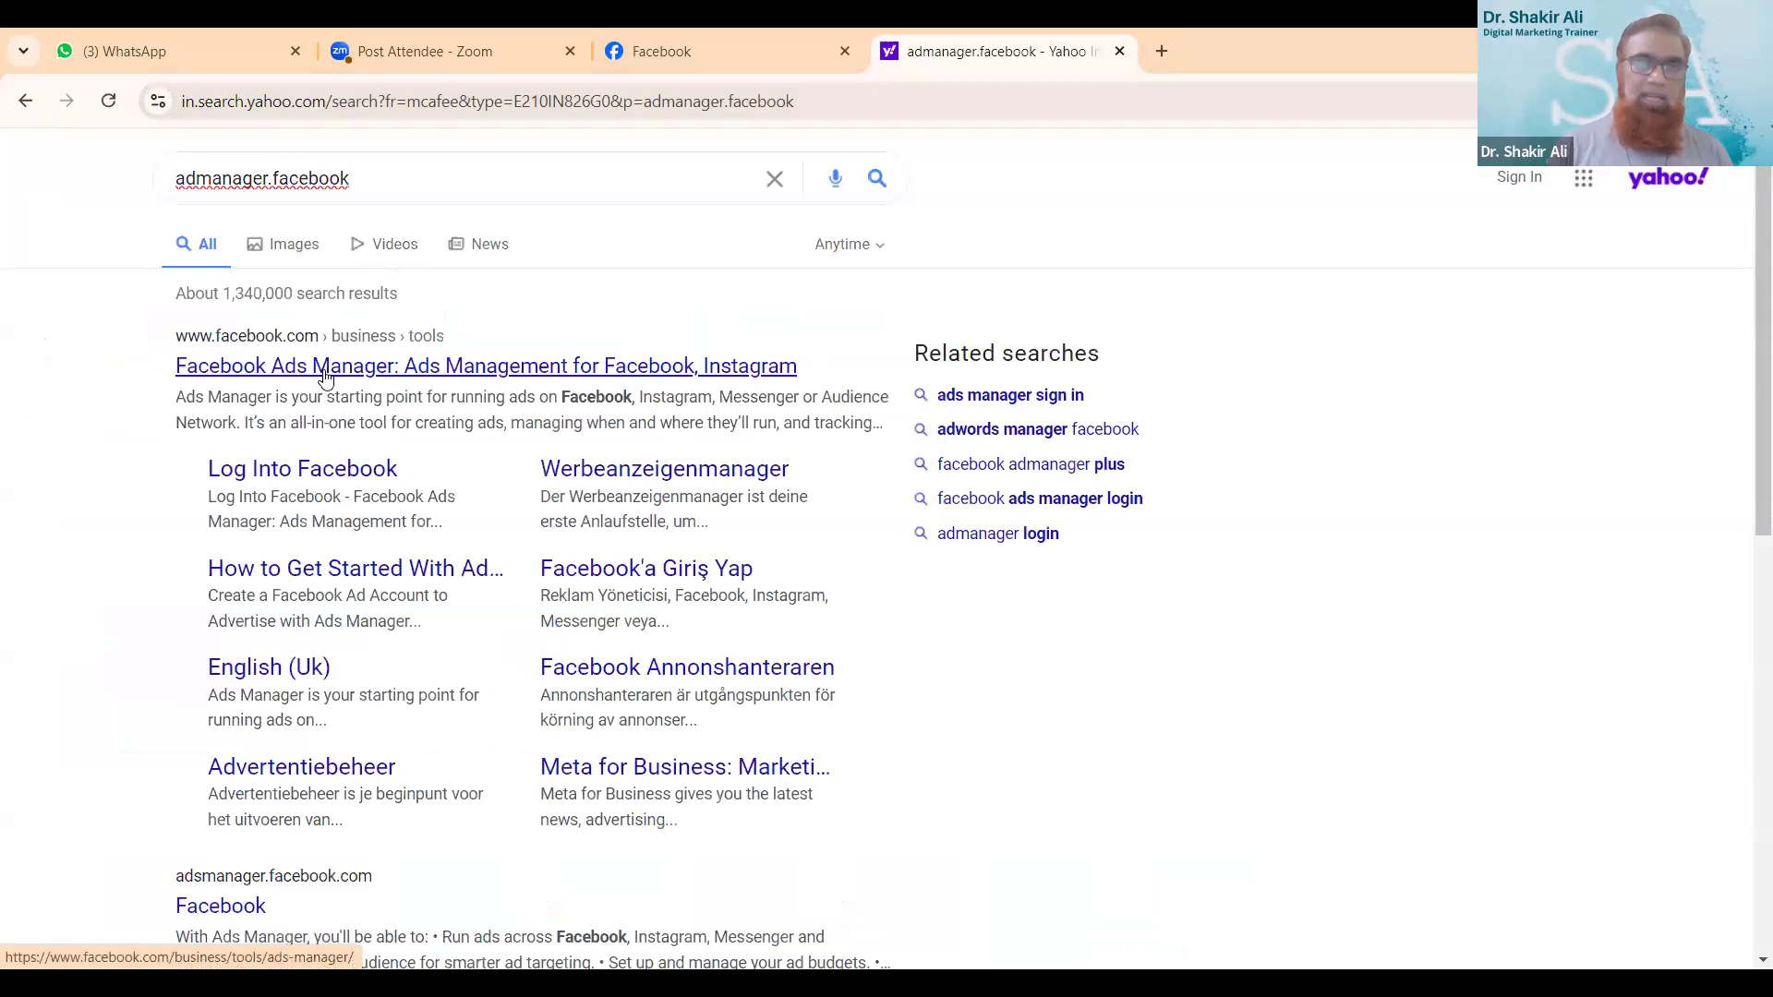
- Open Facebook Ads Manager from the search results and start the ad account setup for the elitecrafts585 business
{"action": "left_click", "coordinate": [360, 381]}
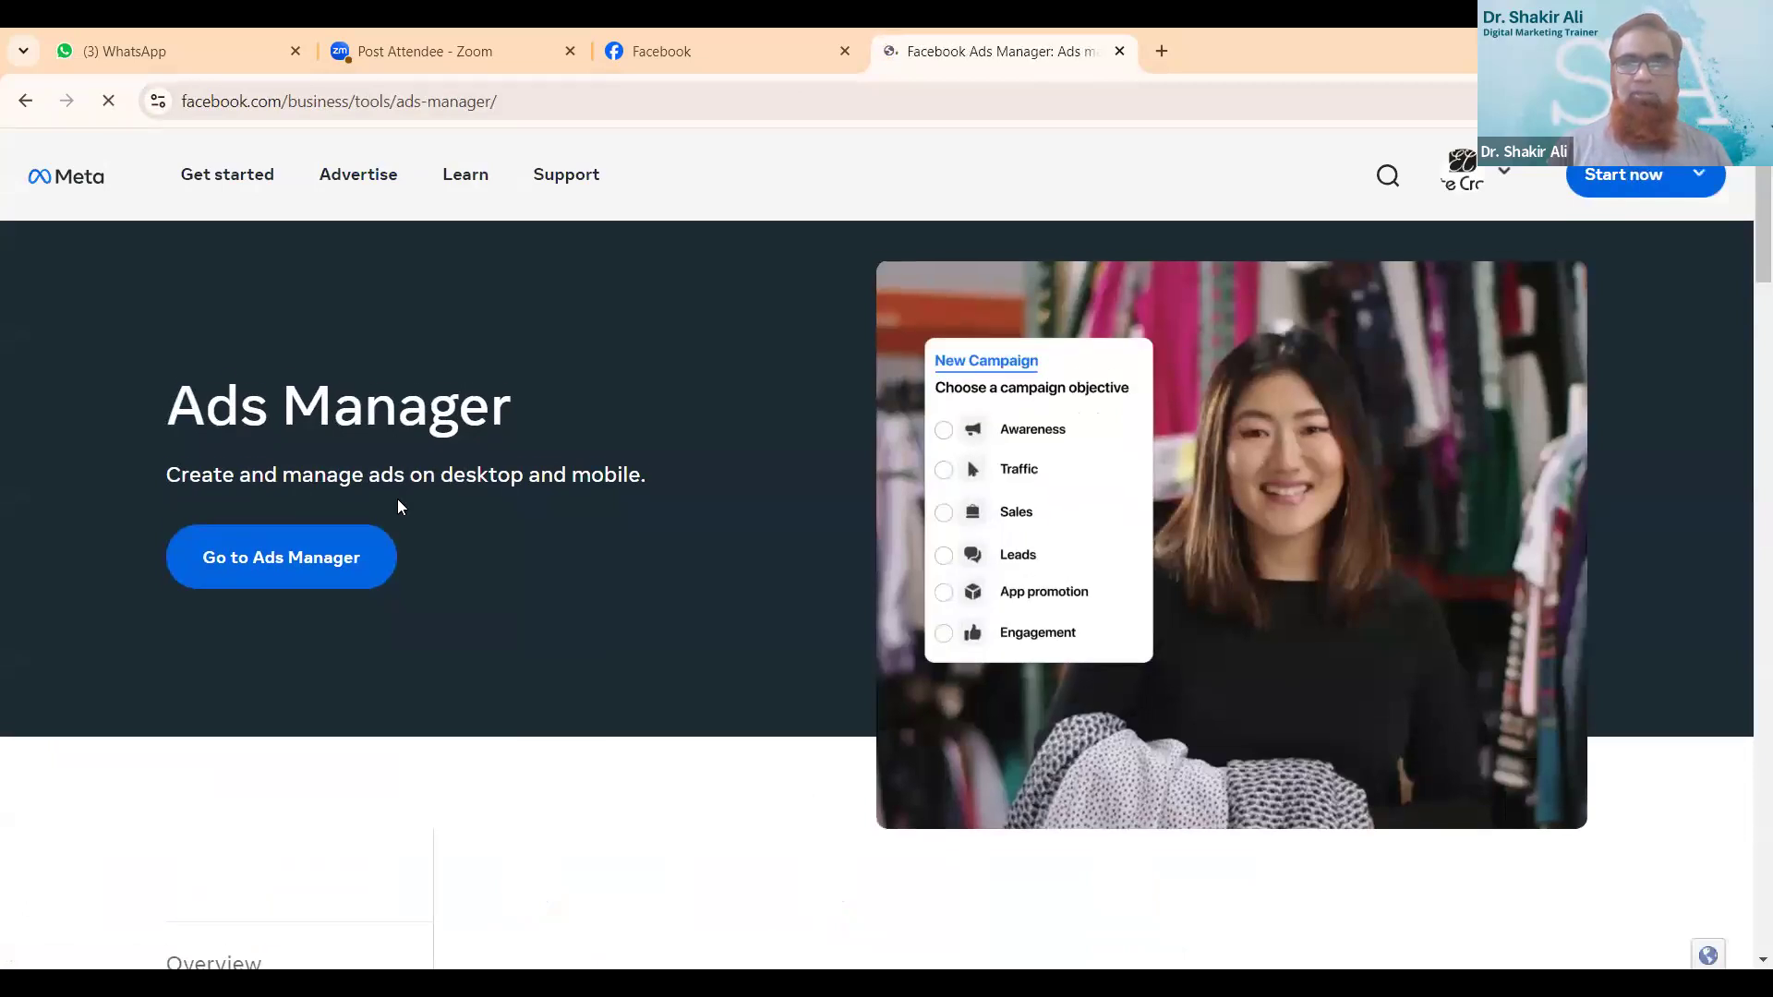
{"action": "scroll", "coordinate": [397, 499], "scroll_direction": "down", "scroll_amount": 1}
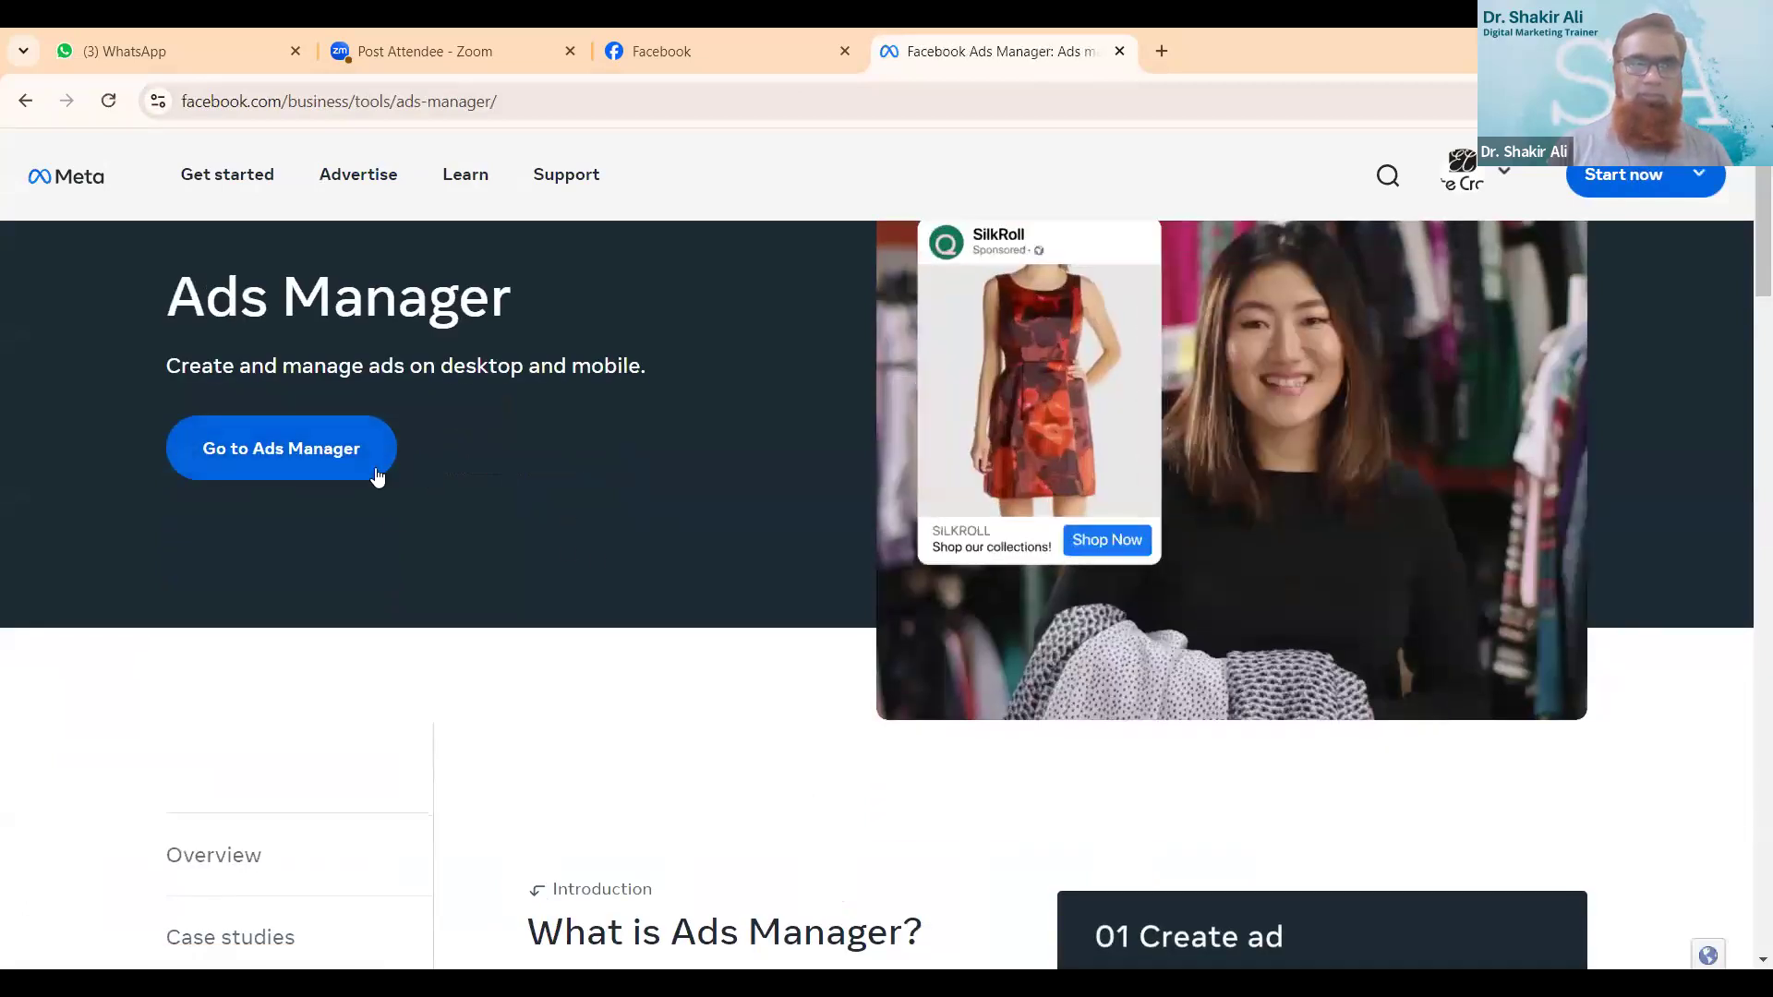
{"action": "left_click", "coordinate": [323, 462]}
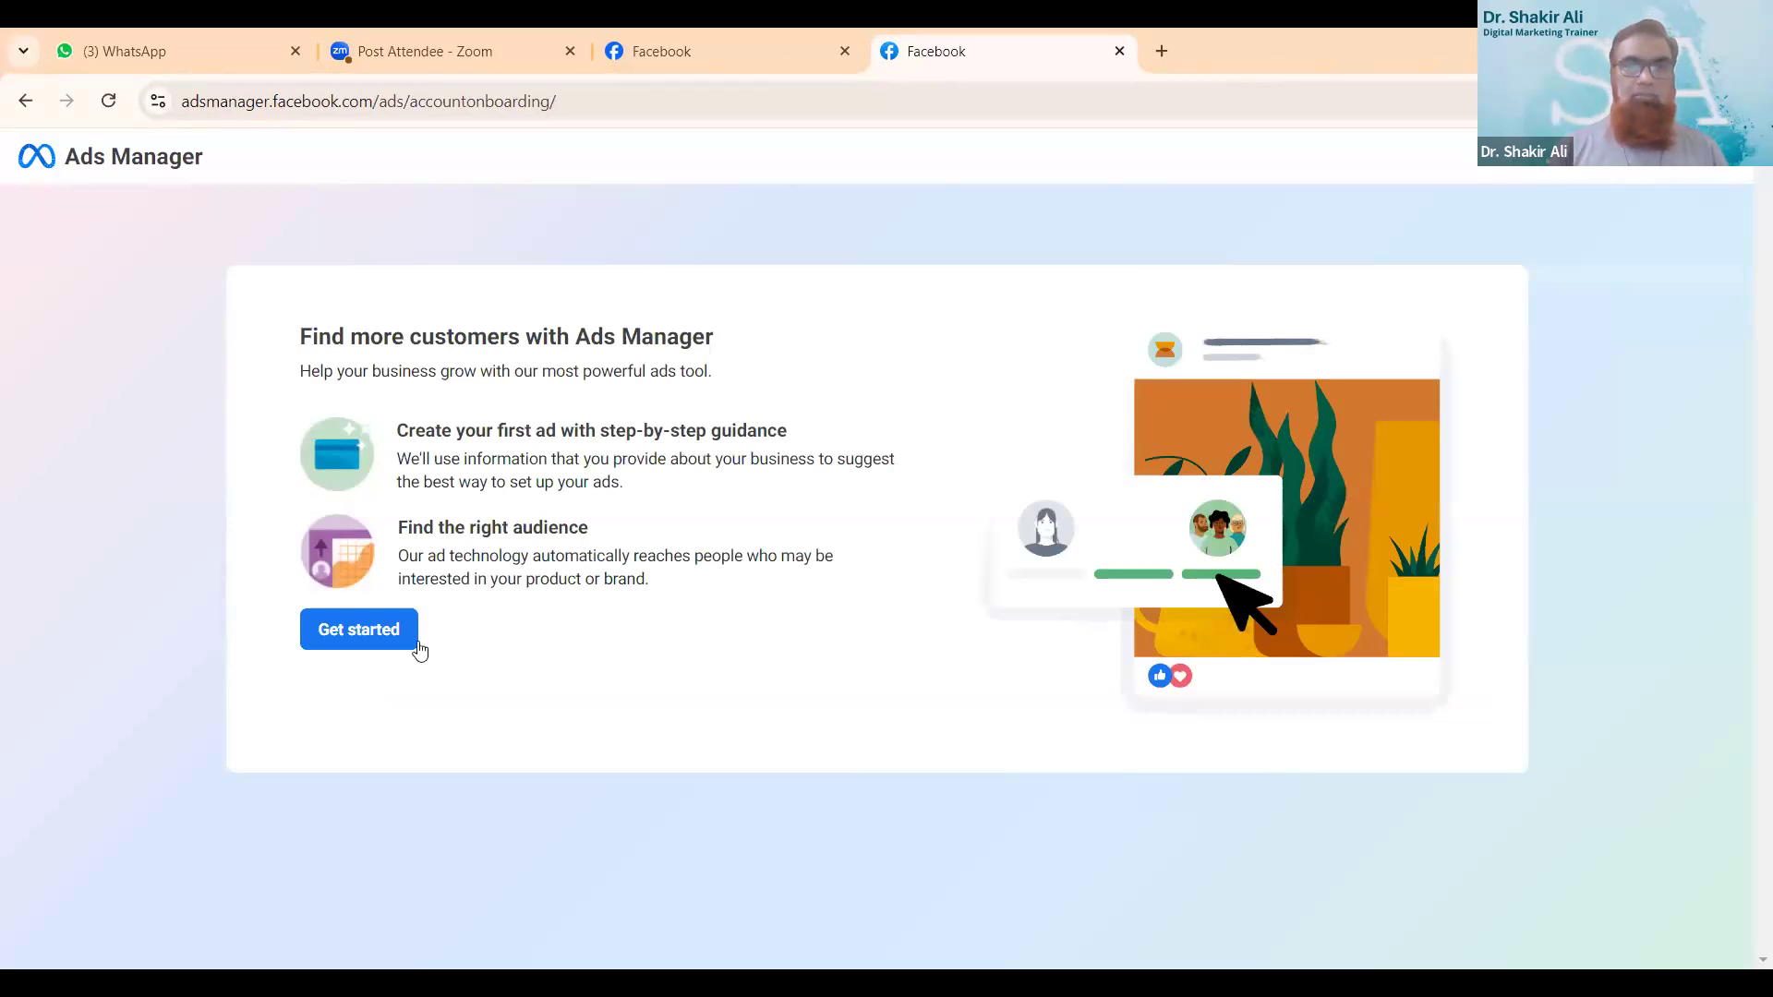
{"action": "left_click", "coordinate": [363, 641]}
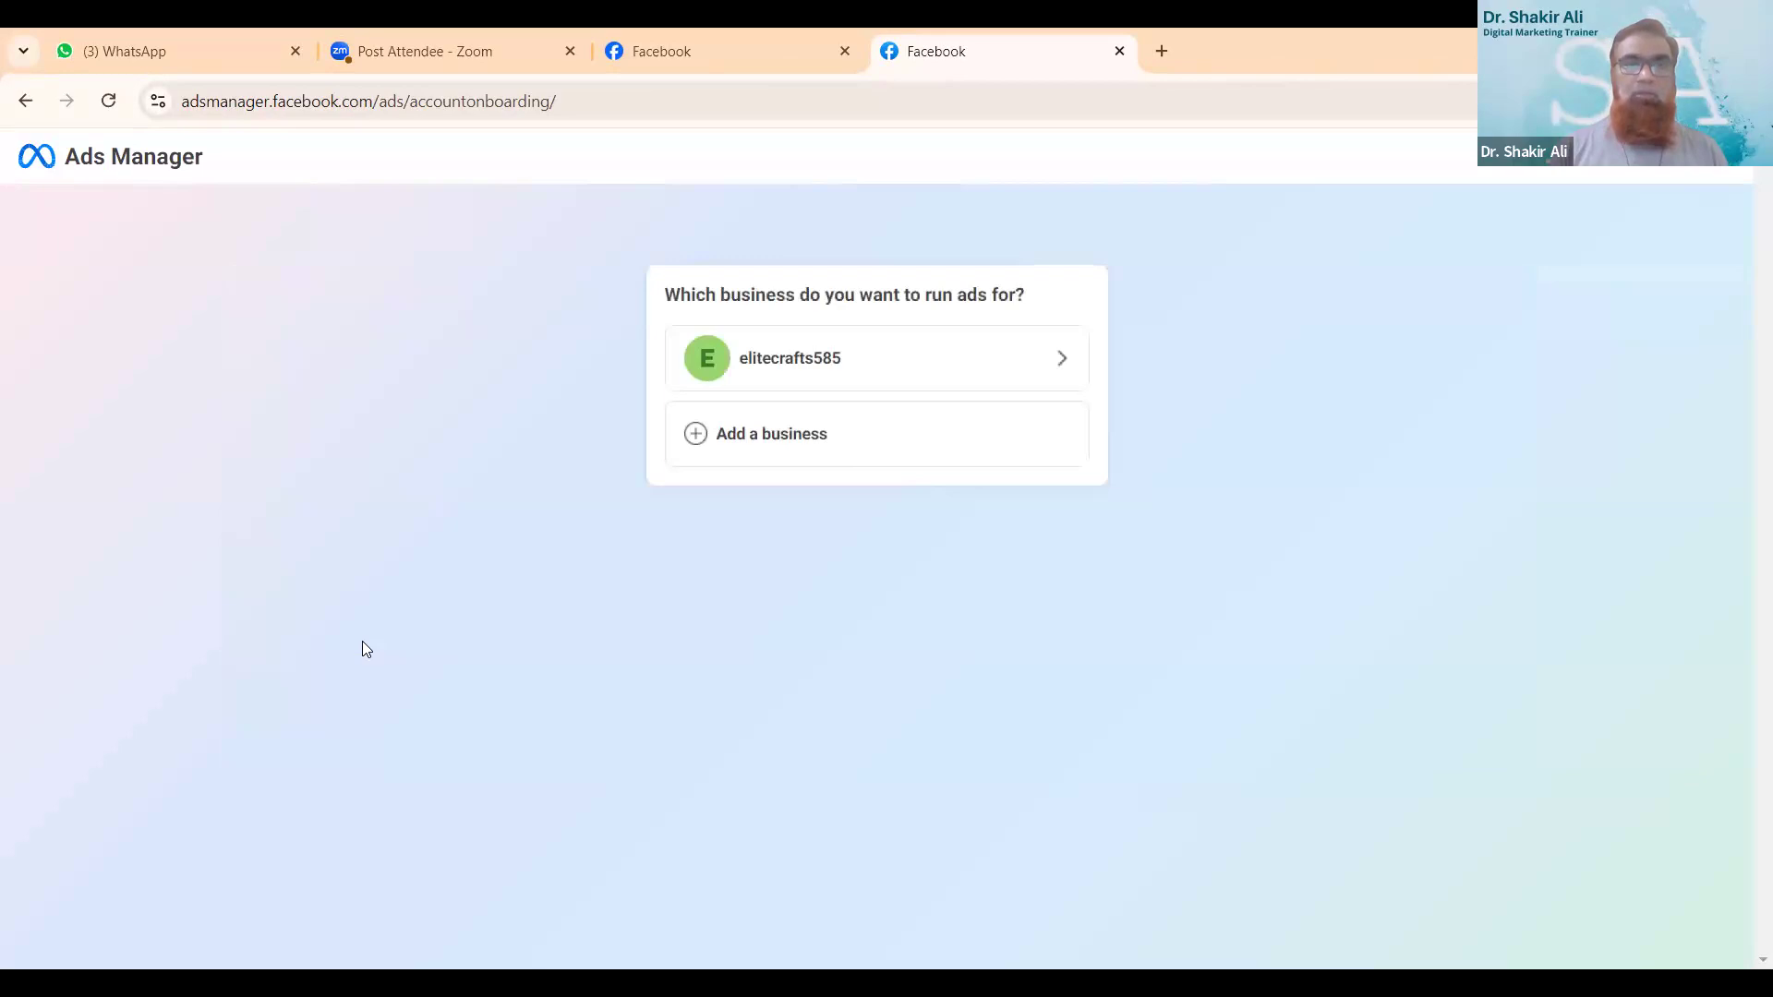
{"action": "left_click", "coordinate": [914, 357]}
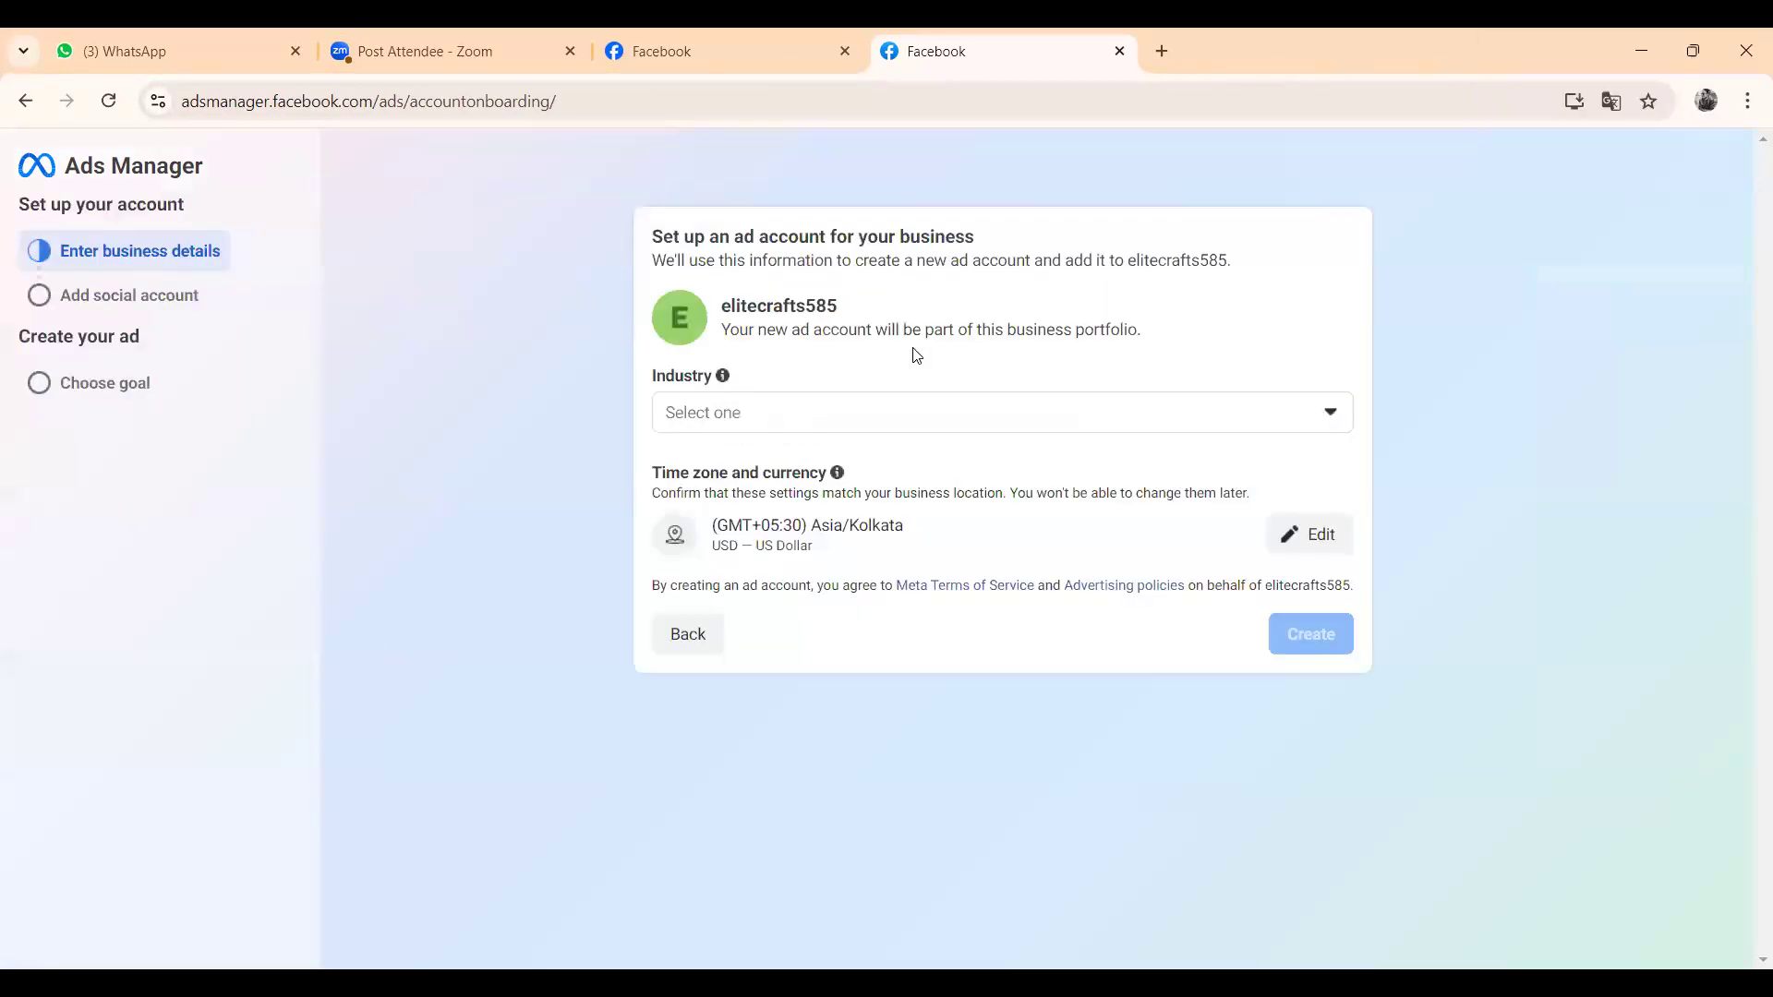
- Set the ad account's industry to Business to business and create the ad account with the suggested time zone and currency
{"action": "left_click", "coordinate": [803, 411]}
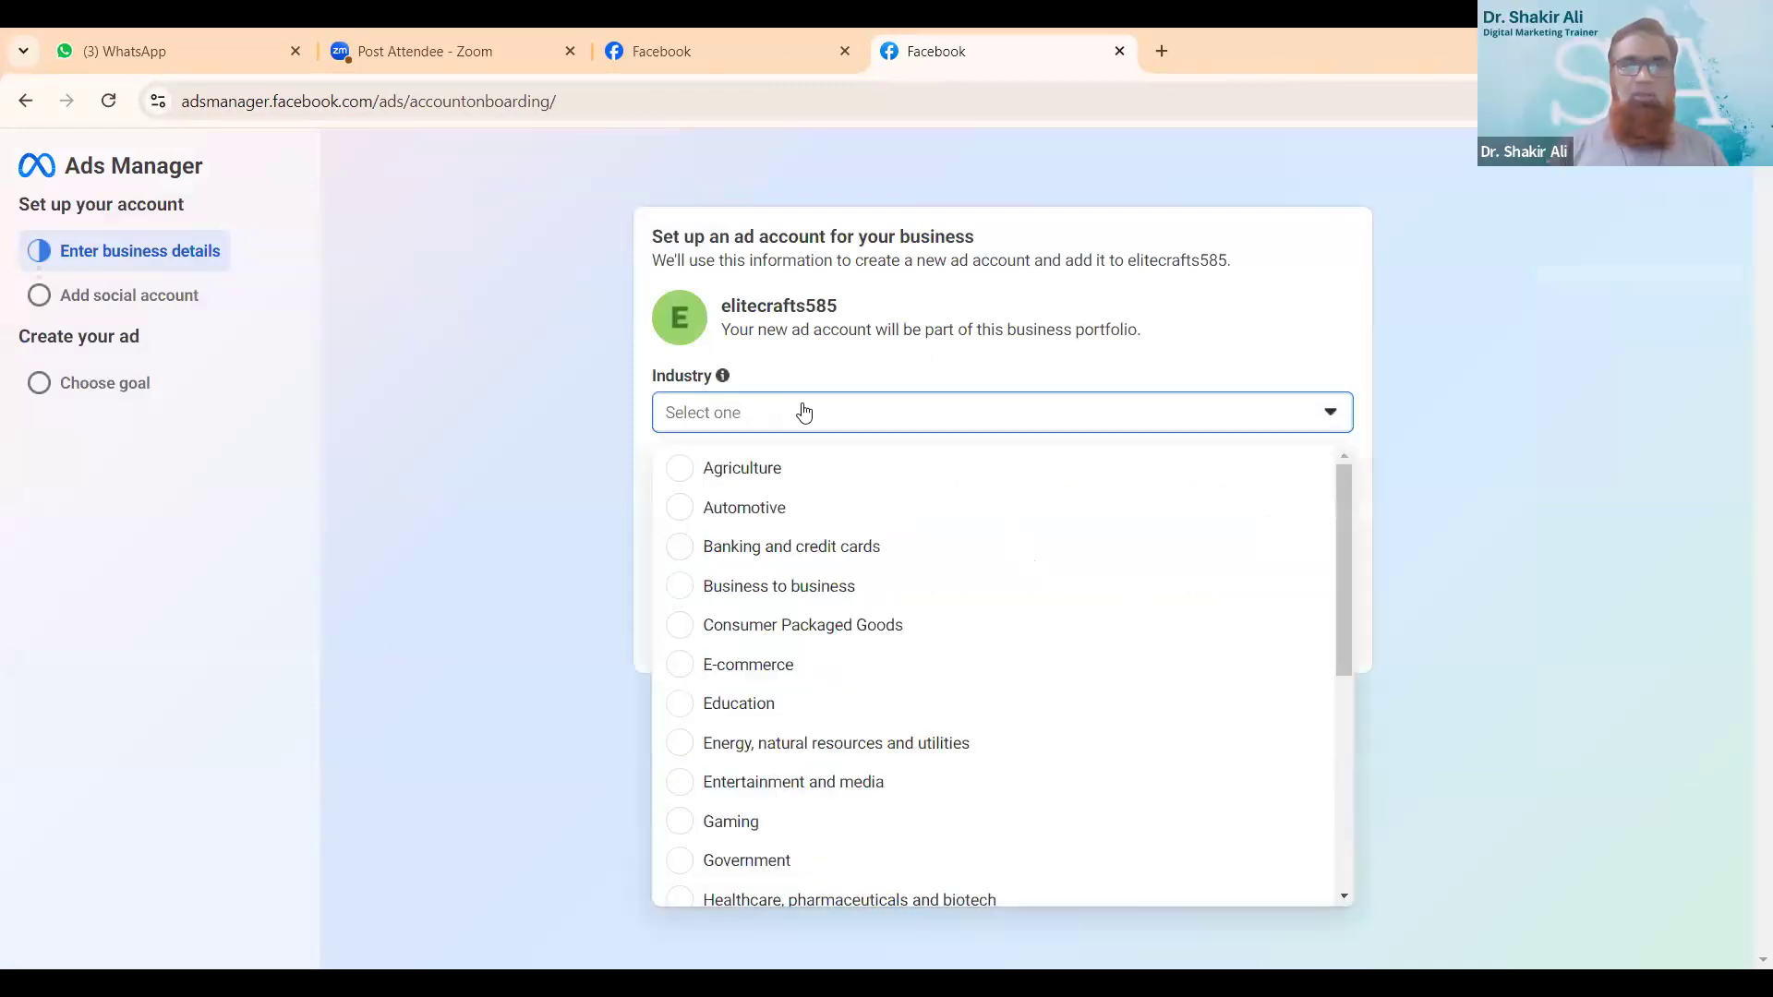
{"action": "left_click", "coordinate": [803, 412]}
{"action": "left_click", "coordinate": [804, 411]}
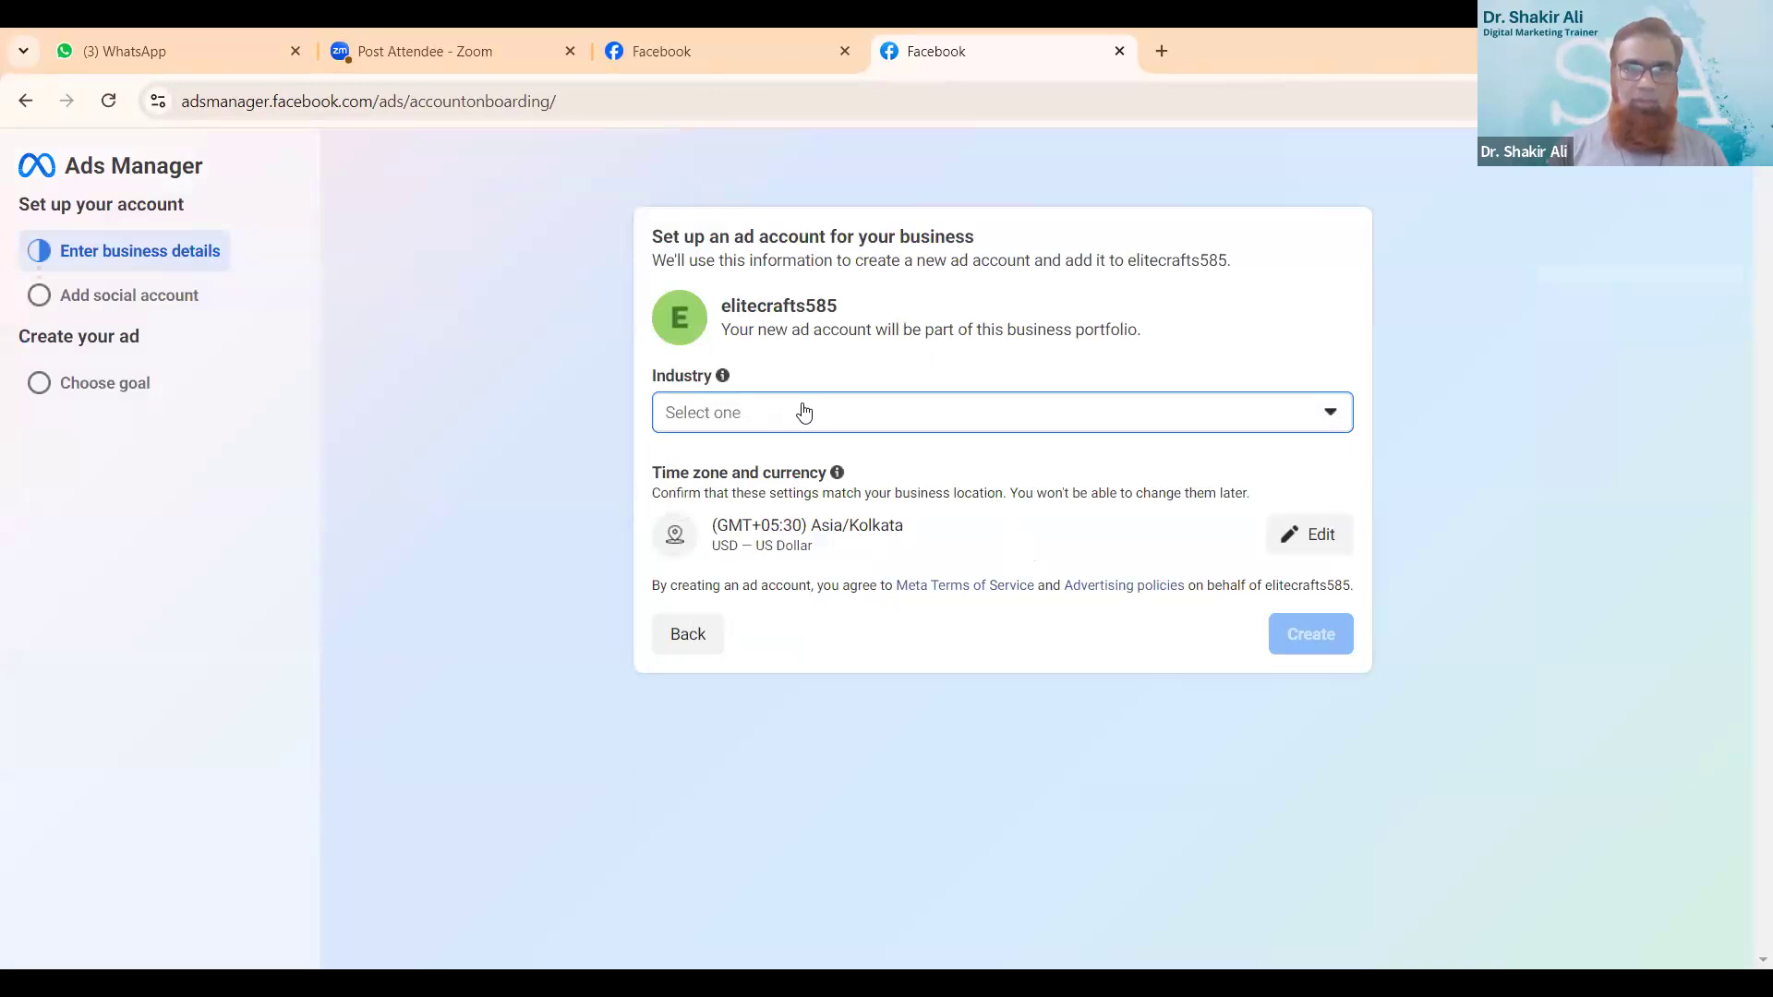
{"action": "left_click", "coordinate": [736, 413]}
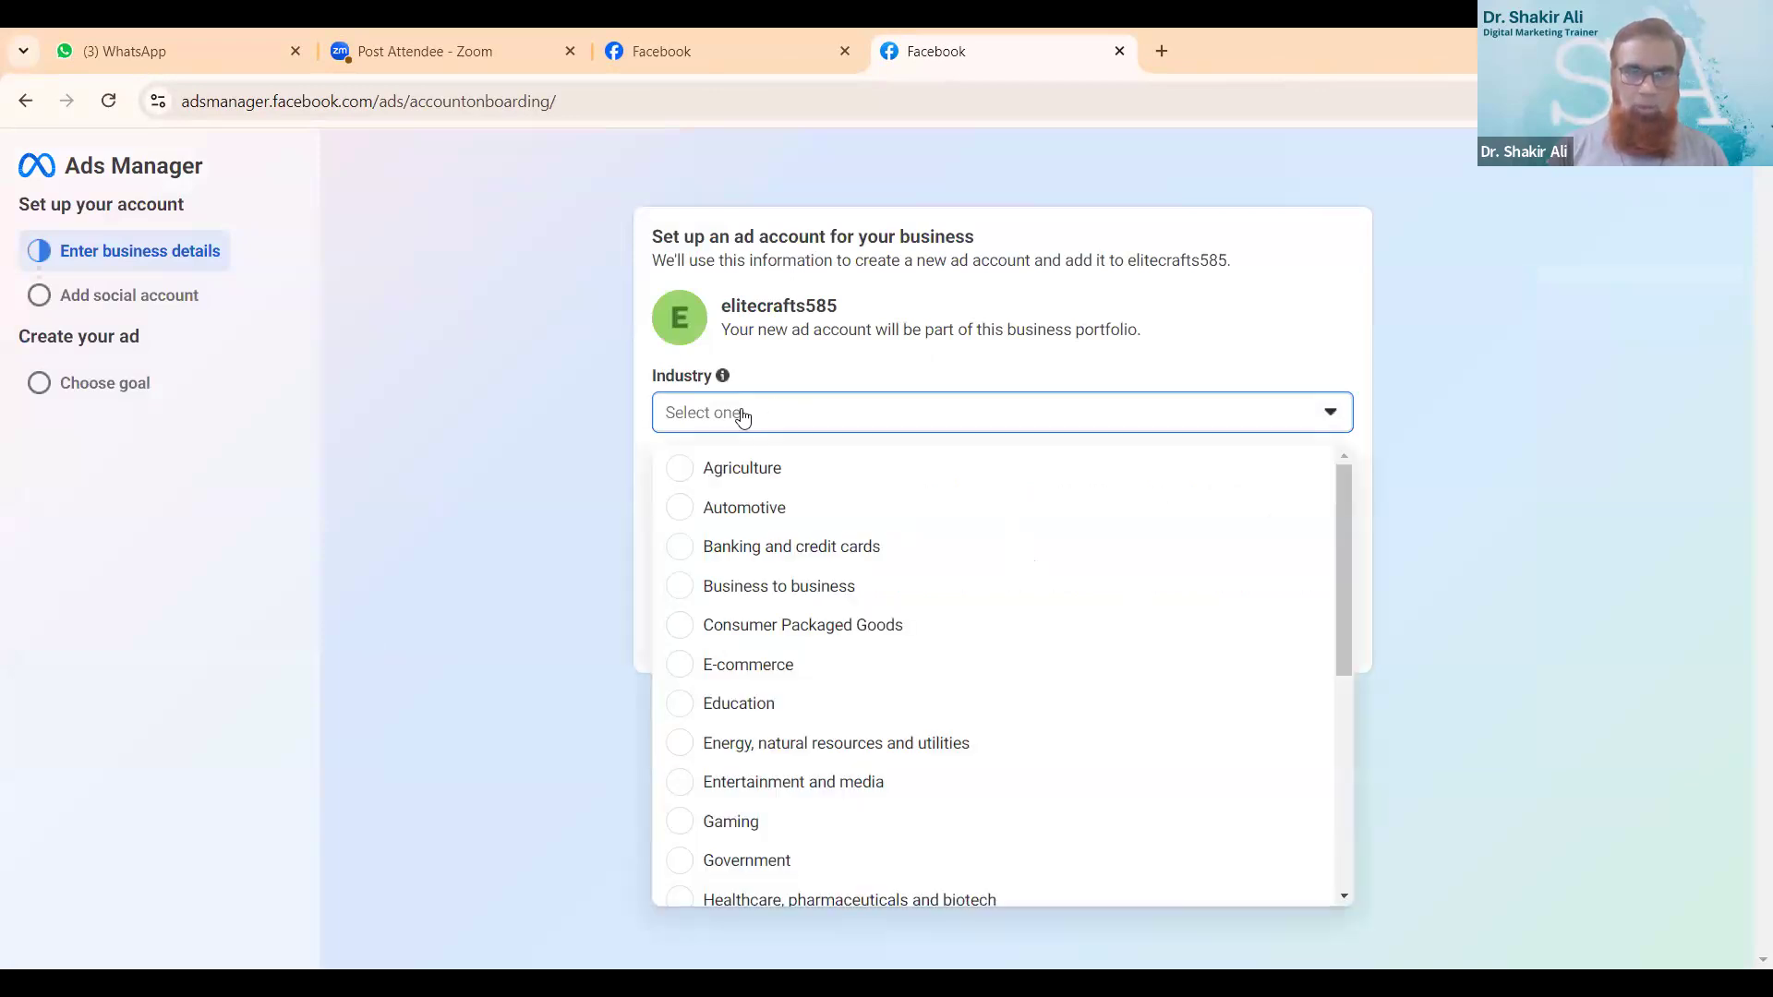
{"action": "scroll", "coordinate": [845, 565], "scroll_direction": "down", "scroll_amount": 4}
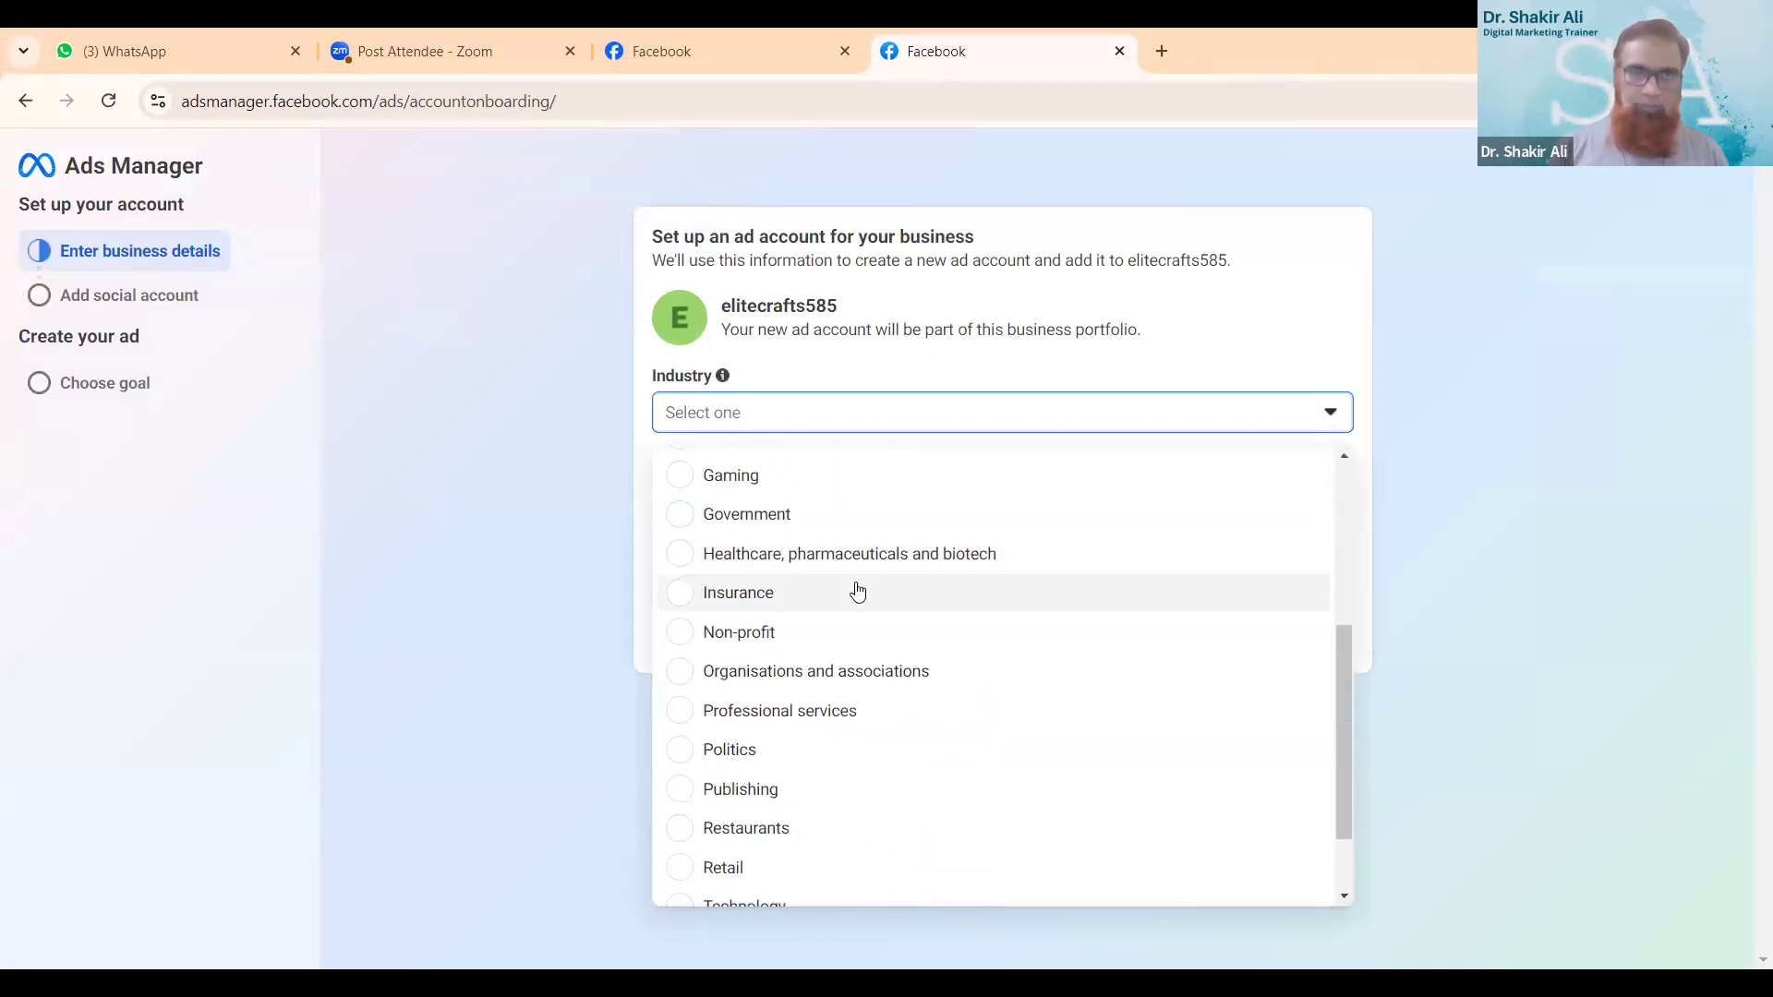
{"action": "scroll", "coordinate": [857, 591], "scroll_direction": "down", "scroll_amount": 1}
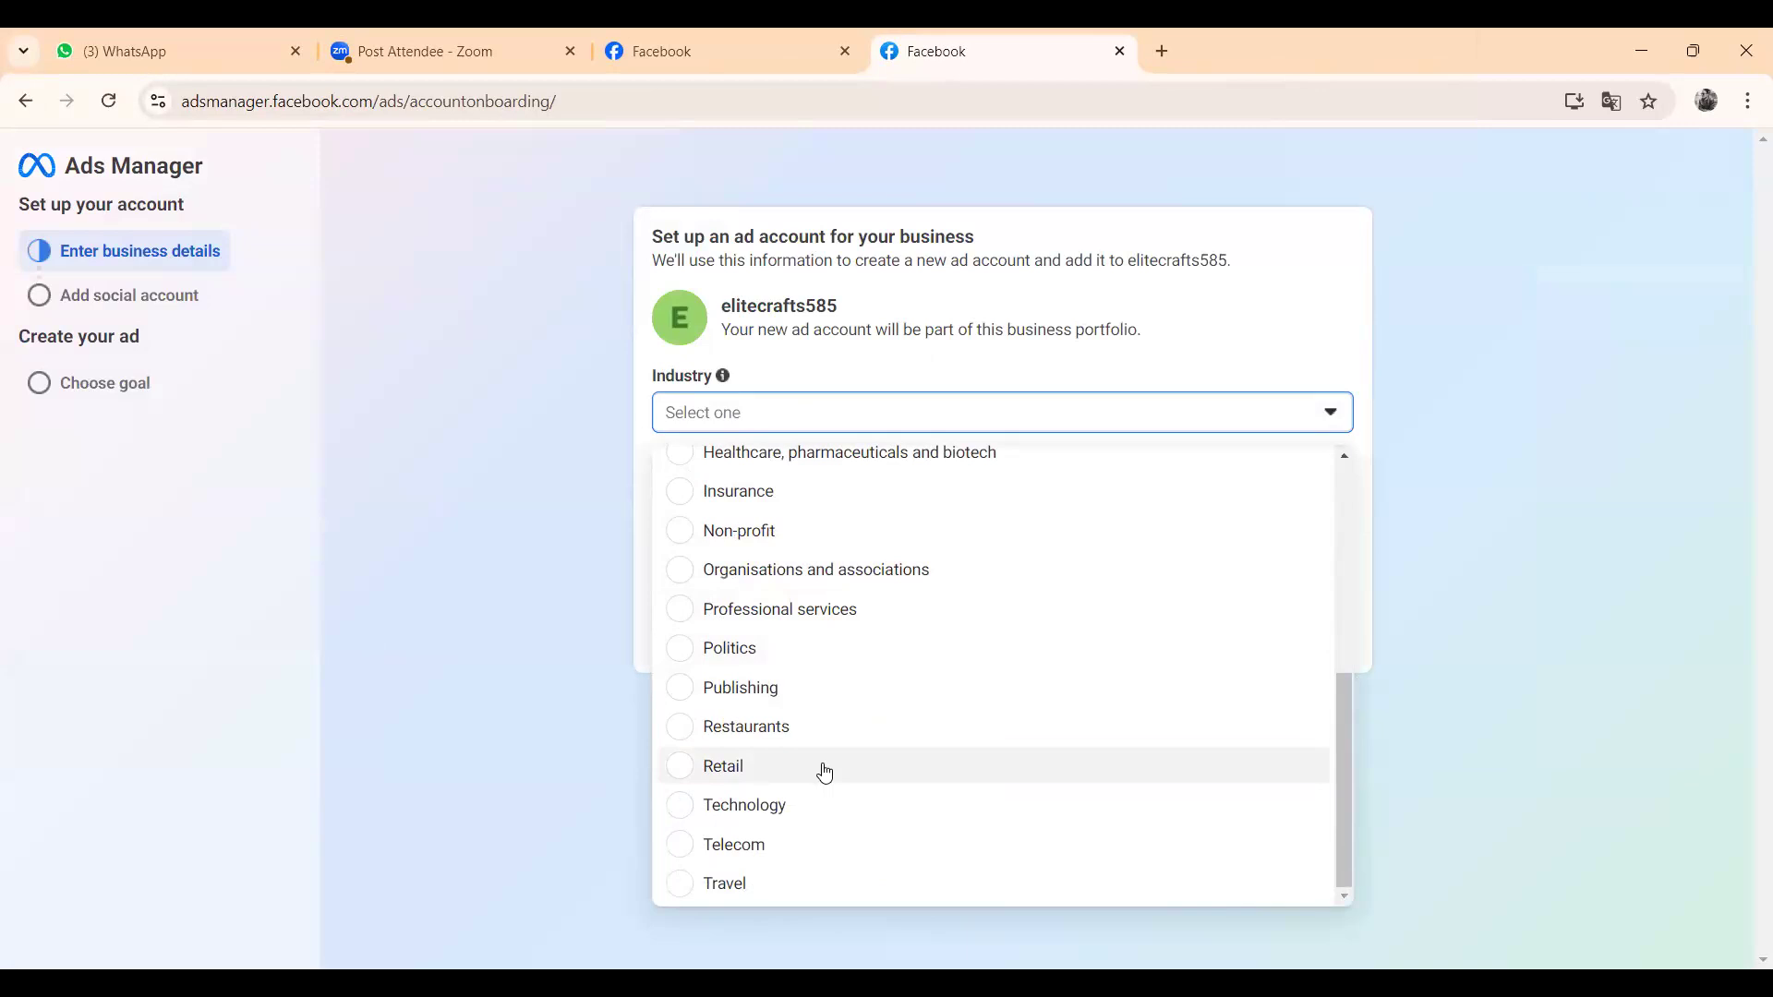
{"action": "scroll", "coordinate": [798, 743], "scroll_direction": "up", "scroll_amount": 3}
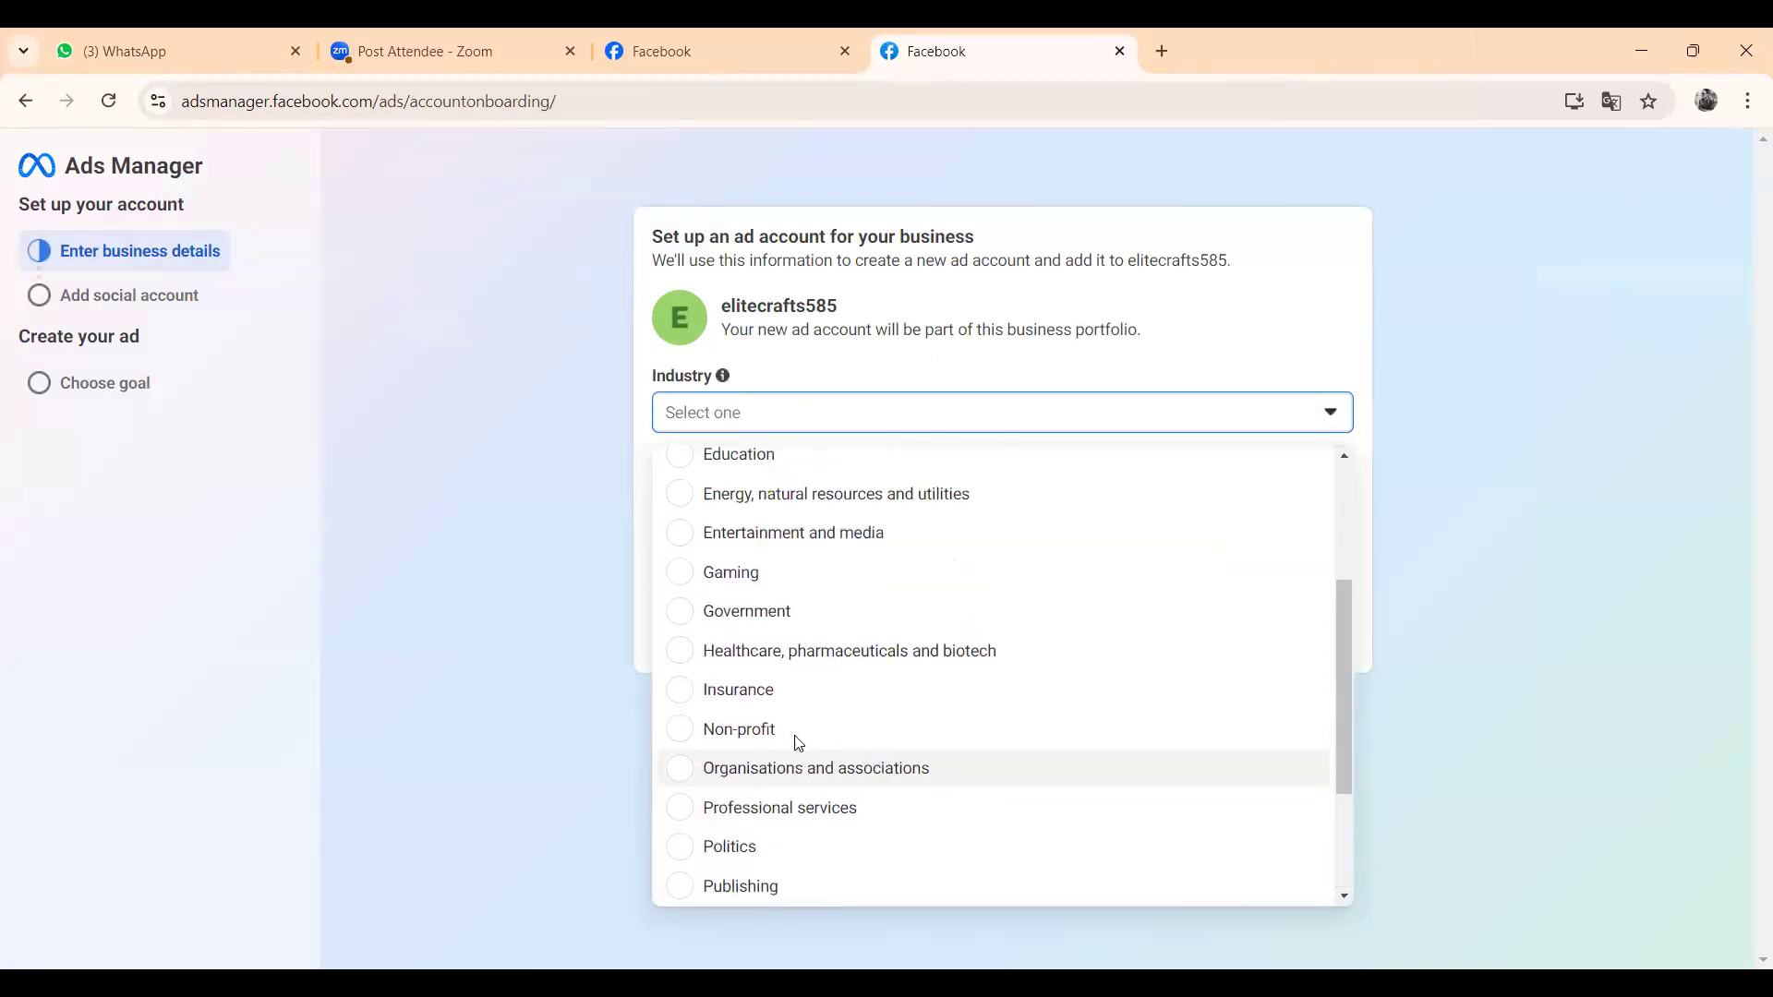
{"action": "scroll", "coordinate": [798, 743], "scroll_direction": "up", "scroll_amount": 3}
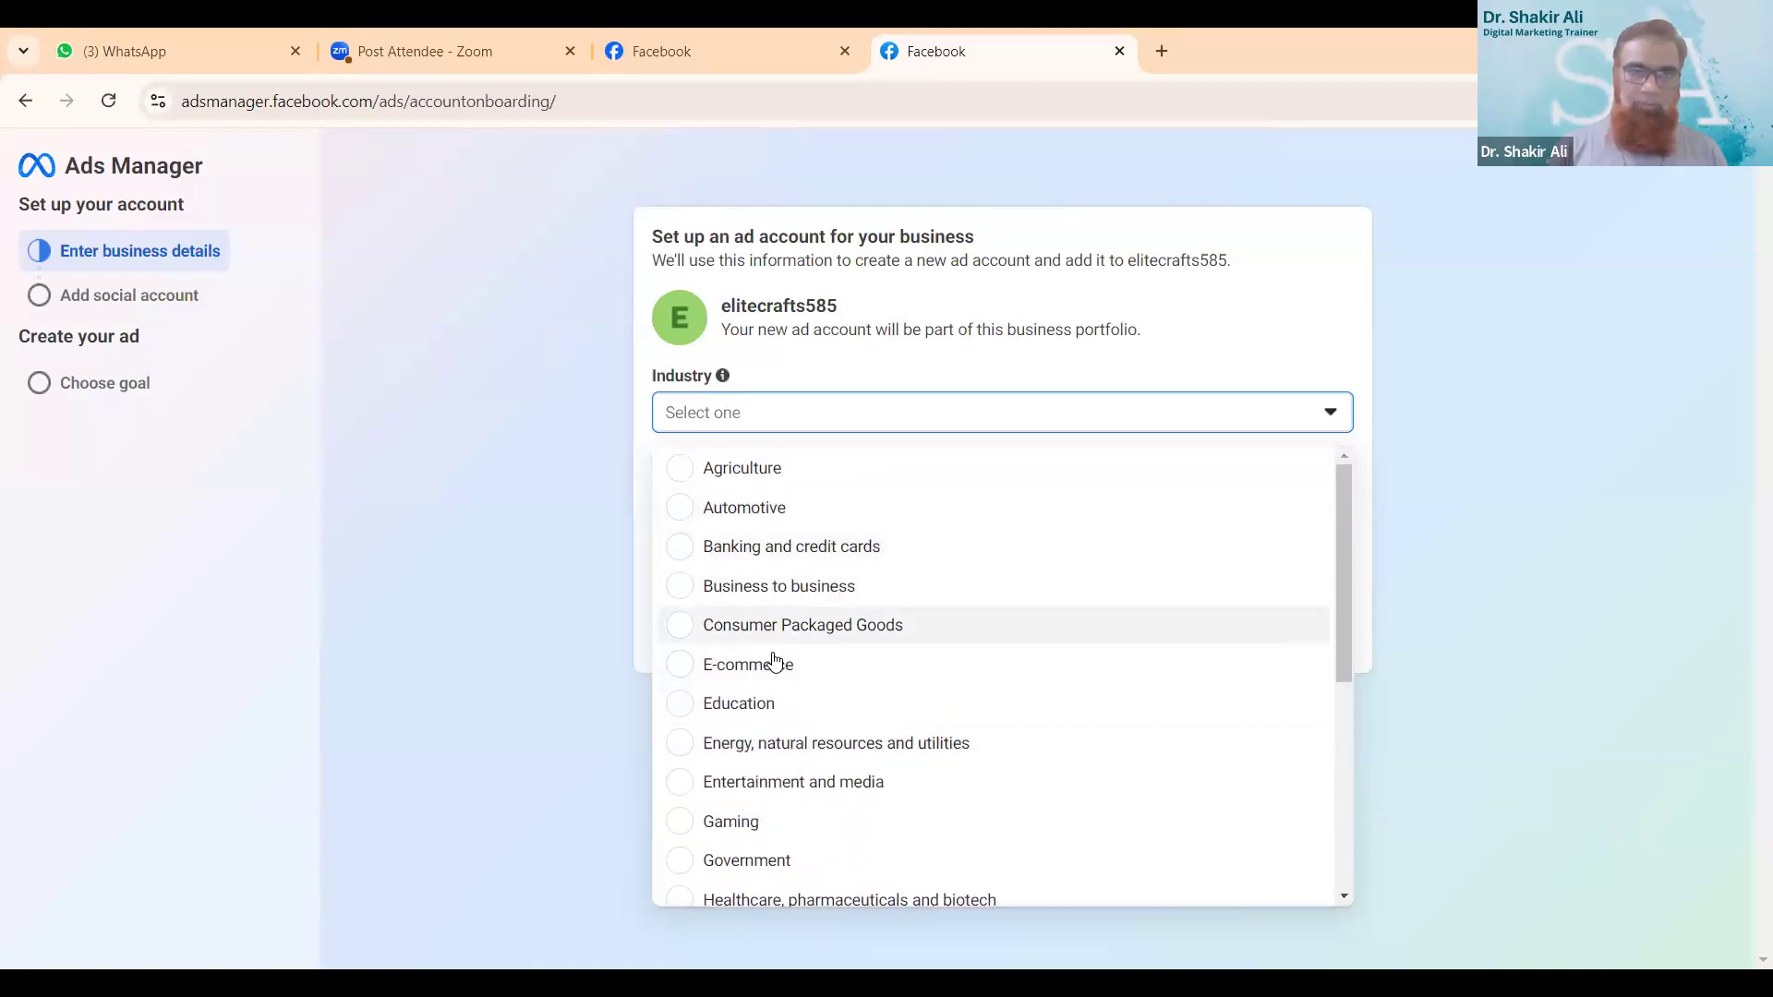
{"action": "scroll", "coordinate": [788, 713], "scroll_direction": "down", "scroll_amount": 4}
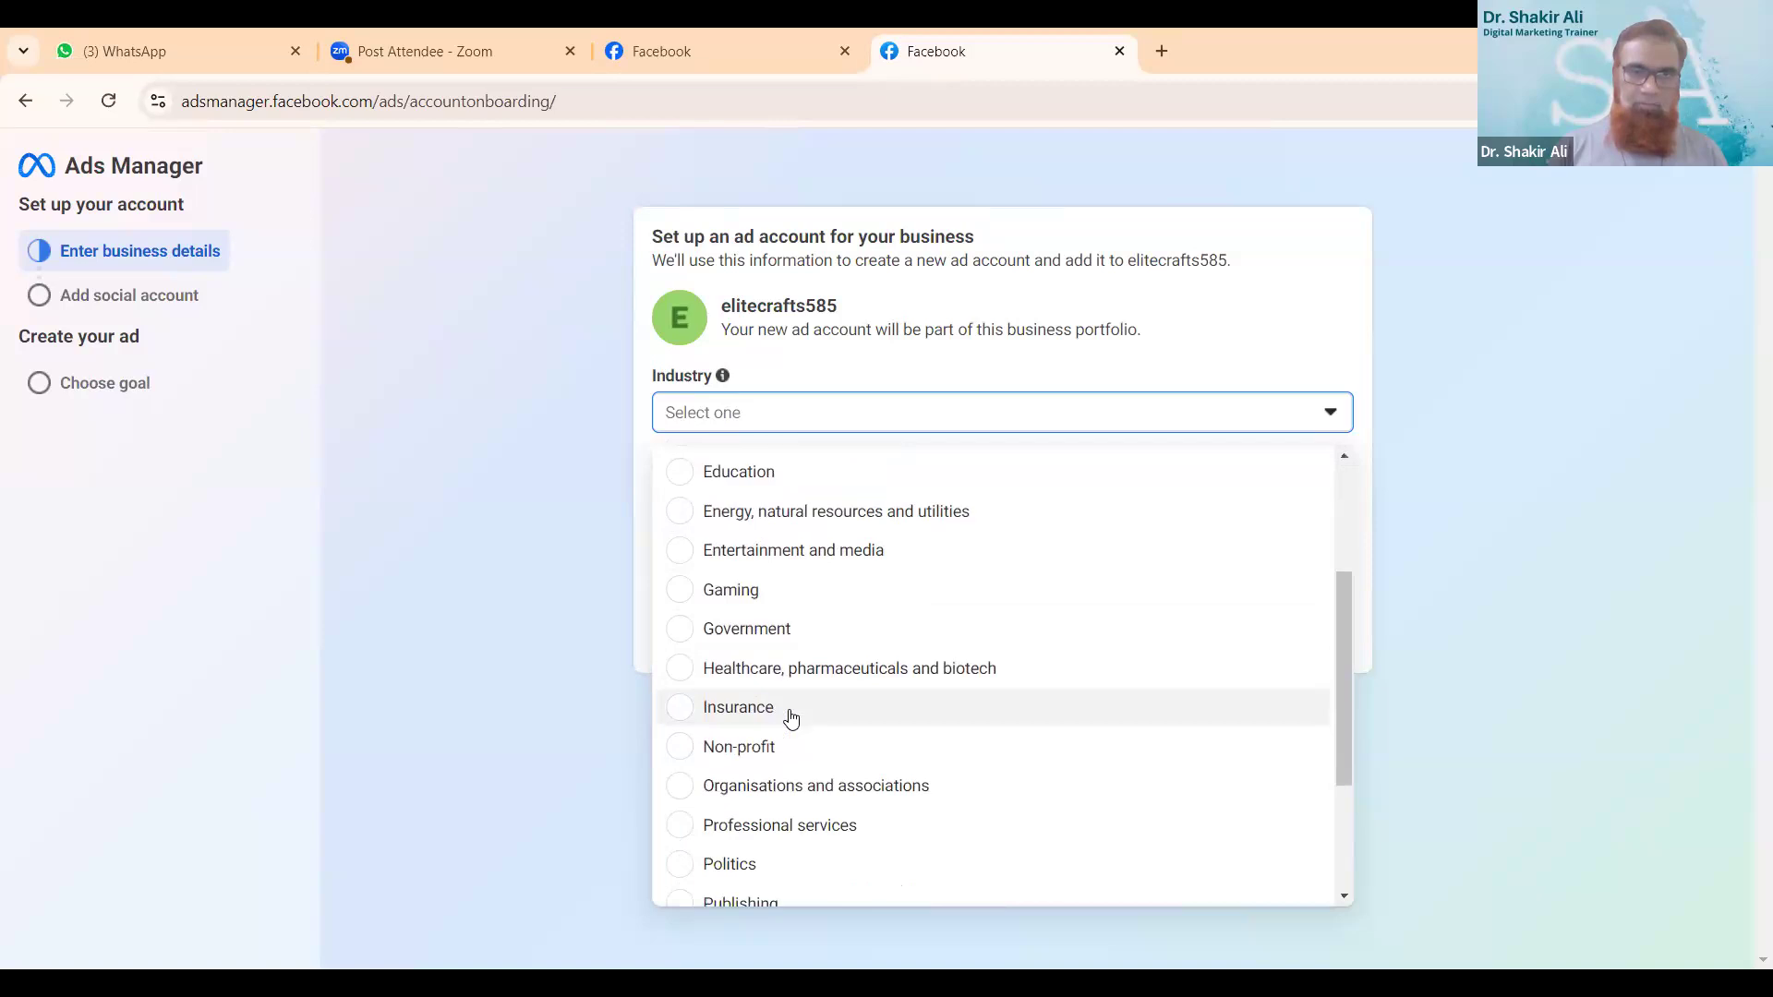
{"action": "scroll", "coordinate": [791, 721], "scroll_direction": "down", "scroll_amount": 2}
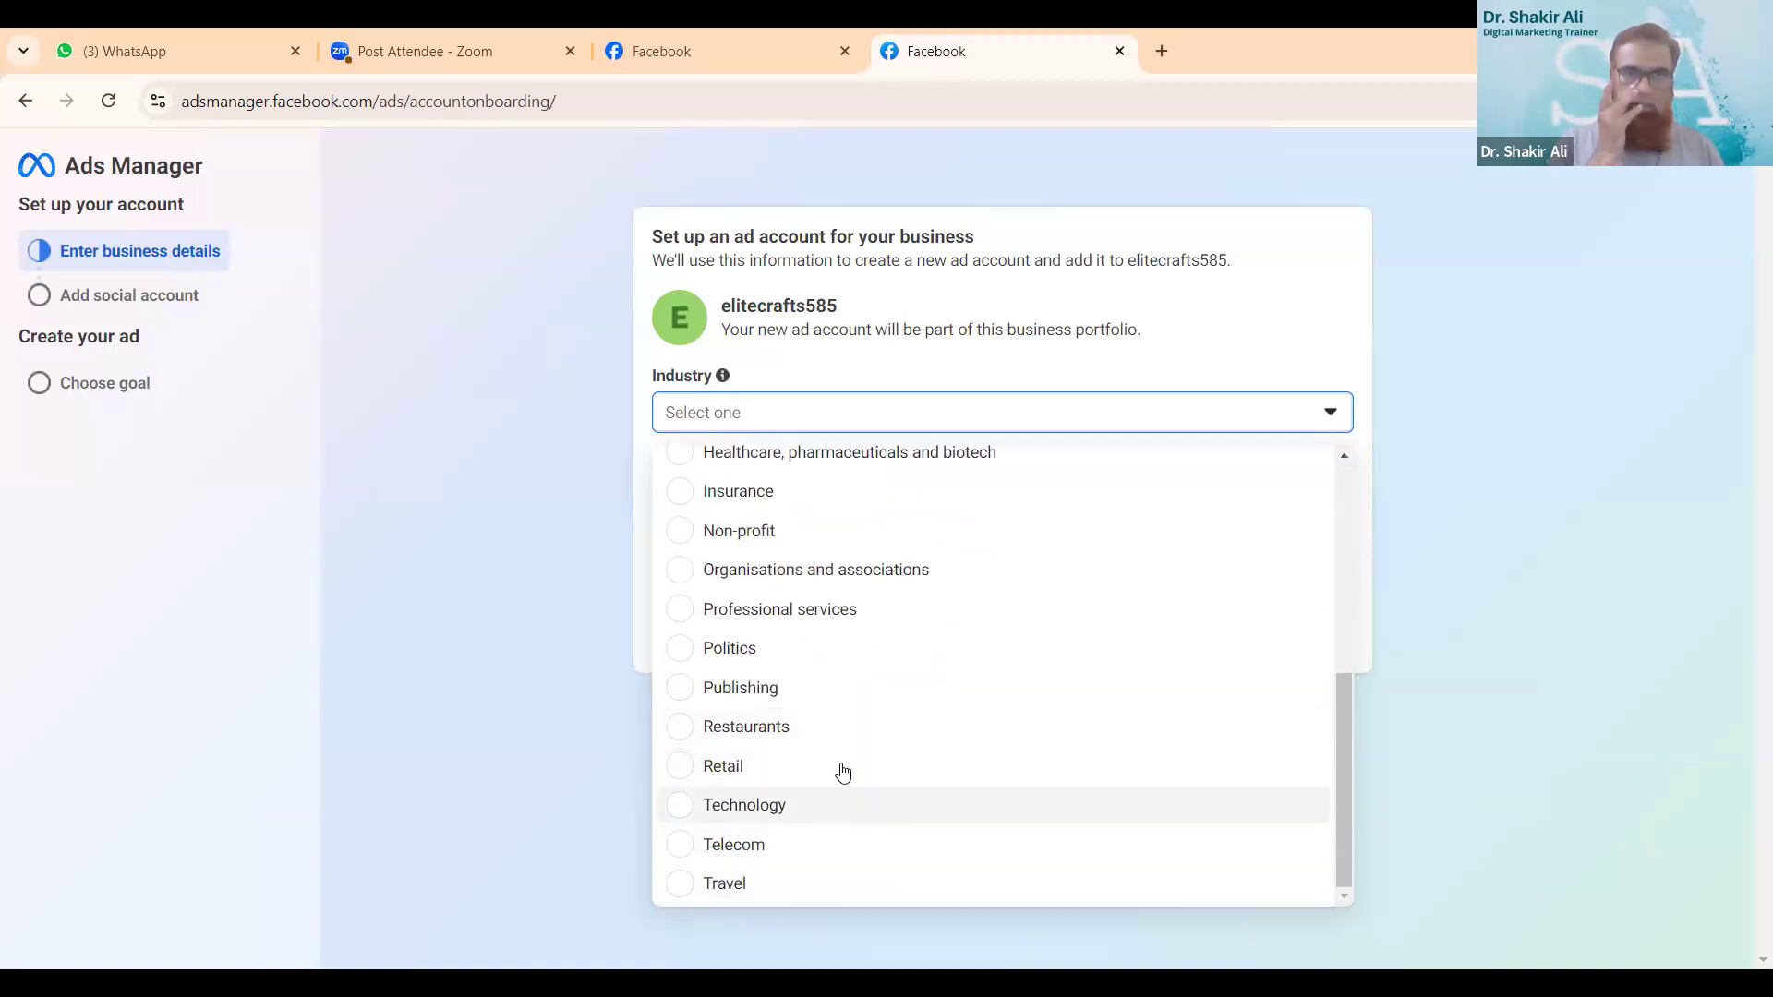
{"action": "scroll", "coordinate": [823, 727], "scroll_direction": "up", "scroll_amount": 5}
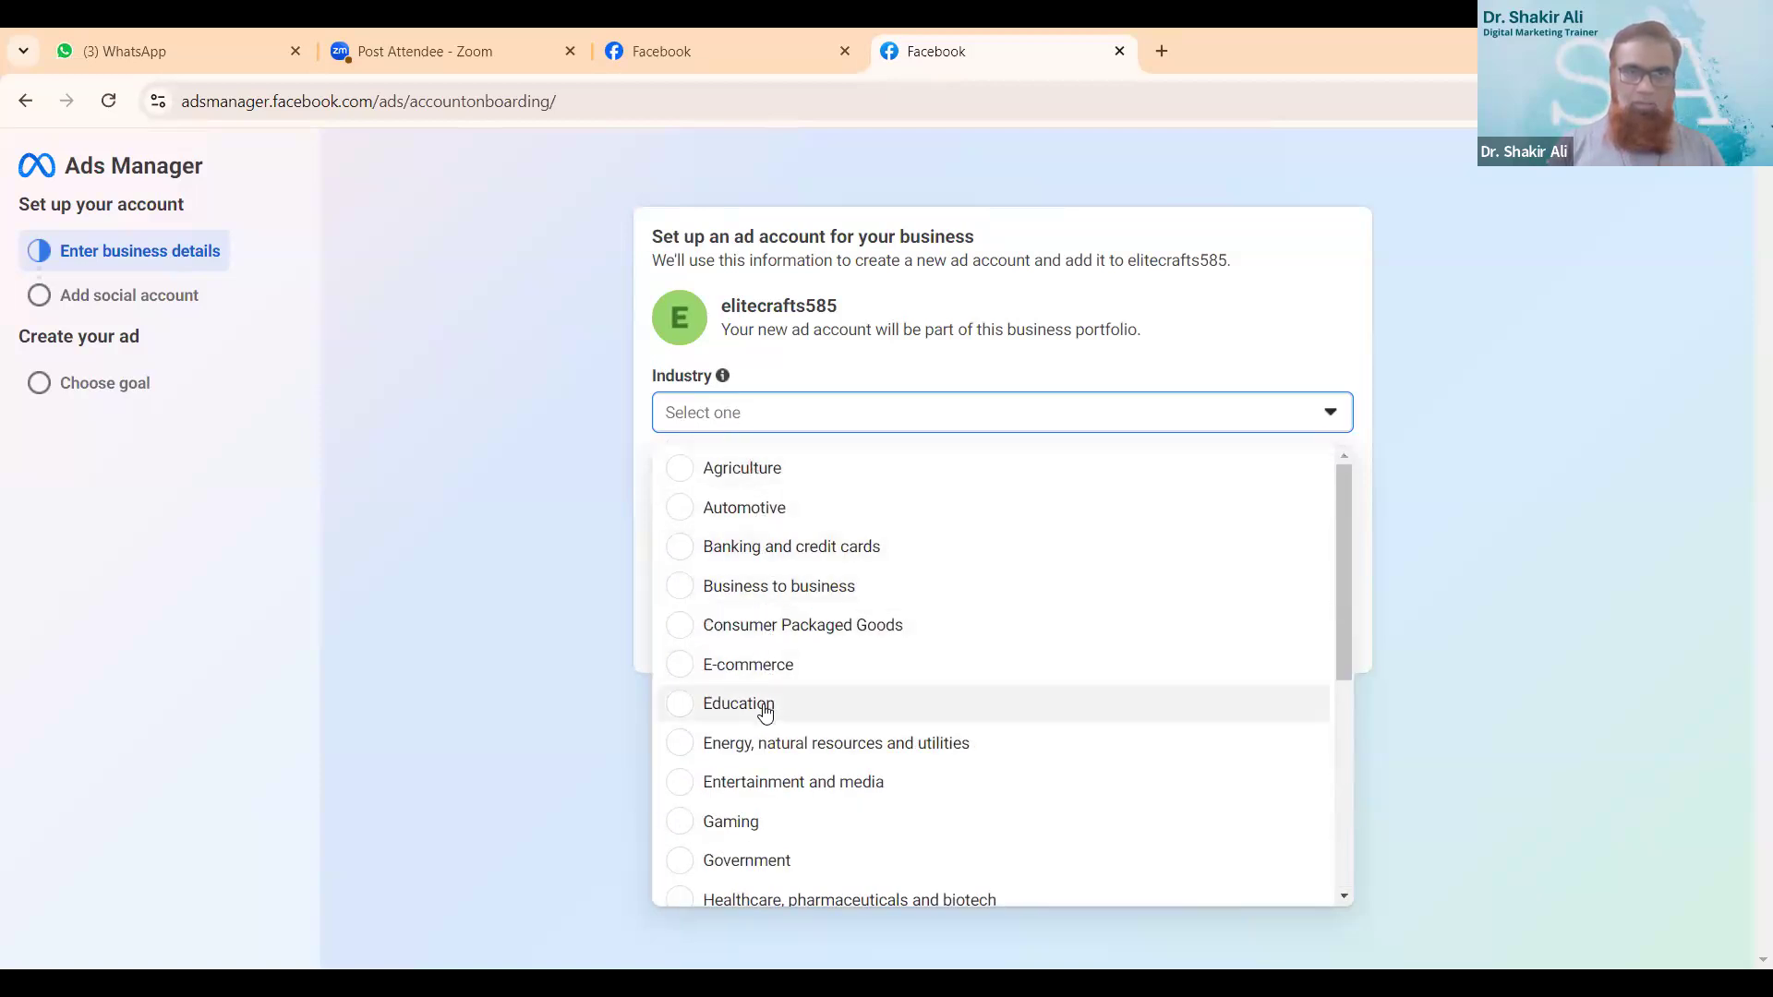
{"action": "left_click", "coordinate": [787, 603]}
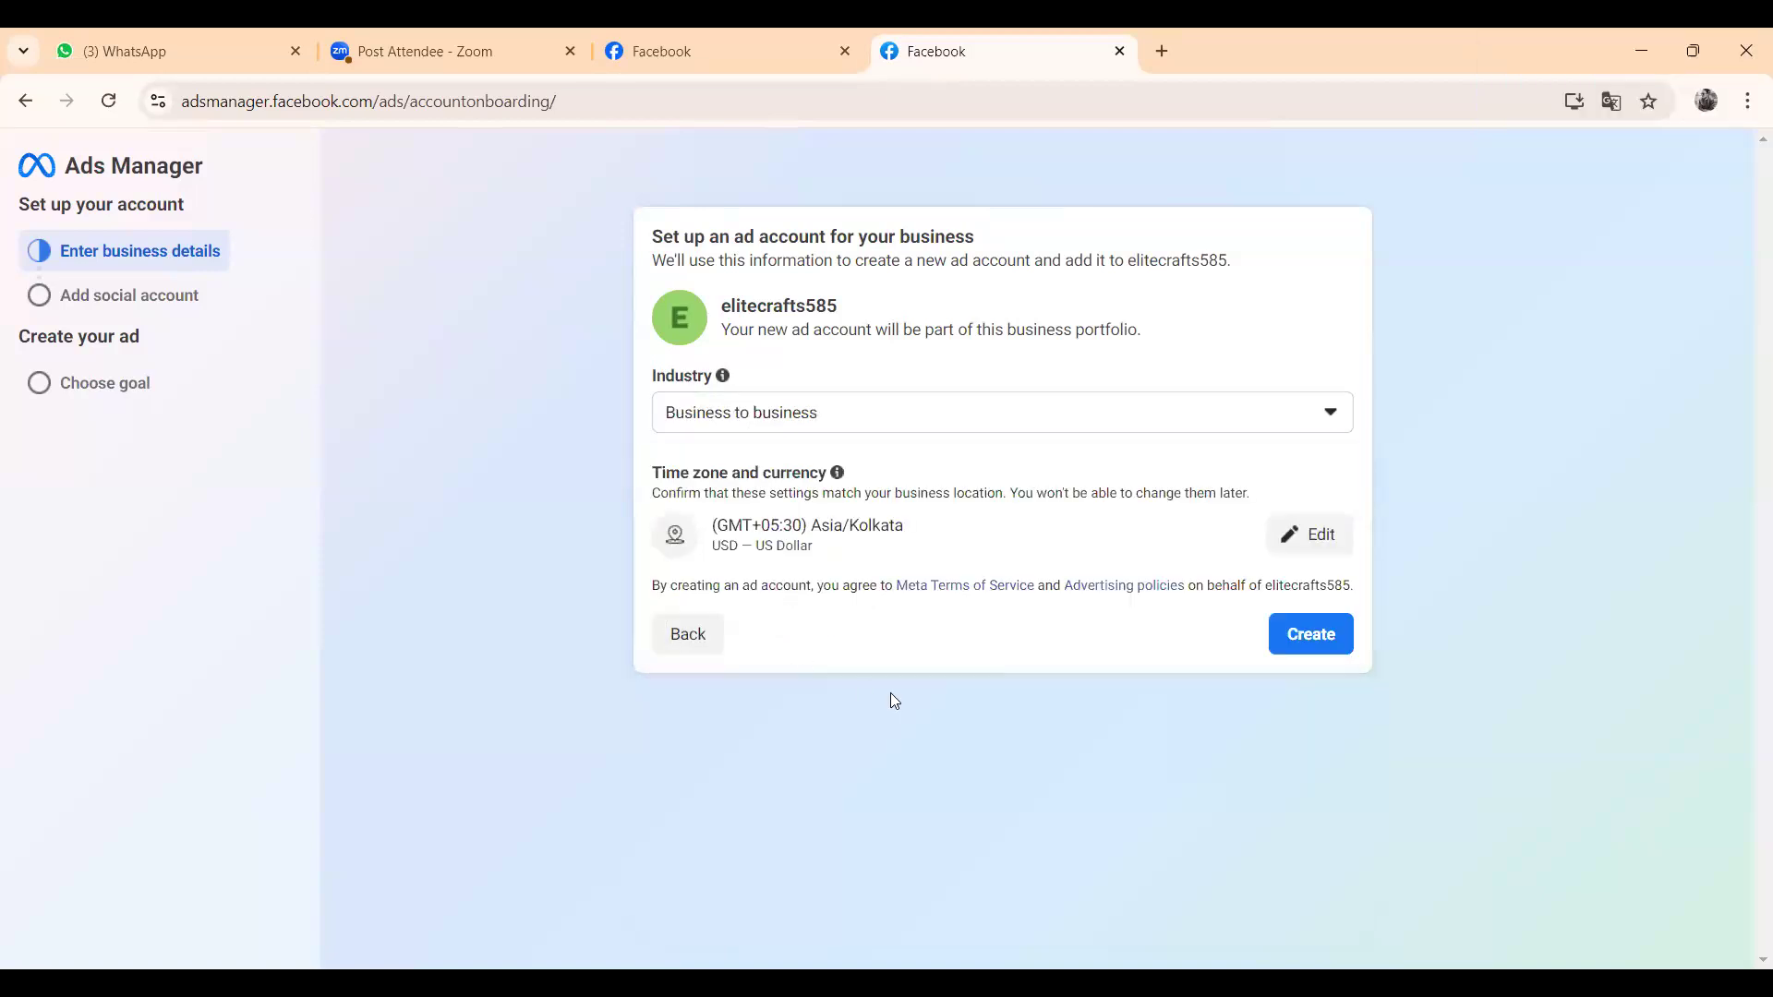
{"action": "left_click", "coordinate": [1338, 649]}
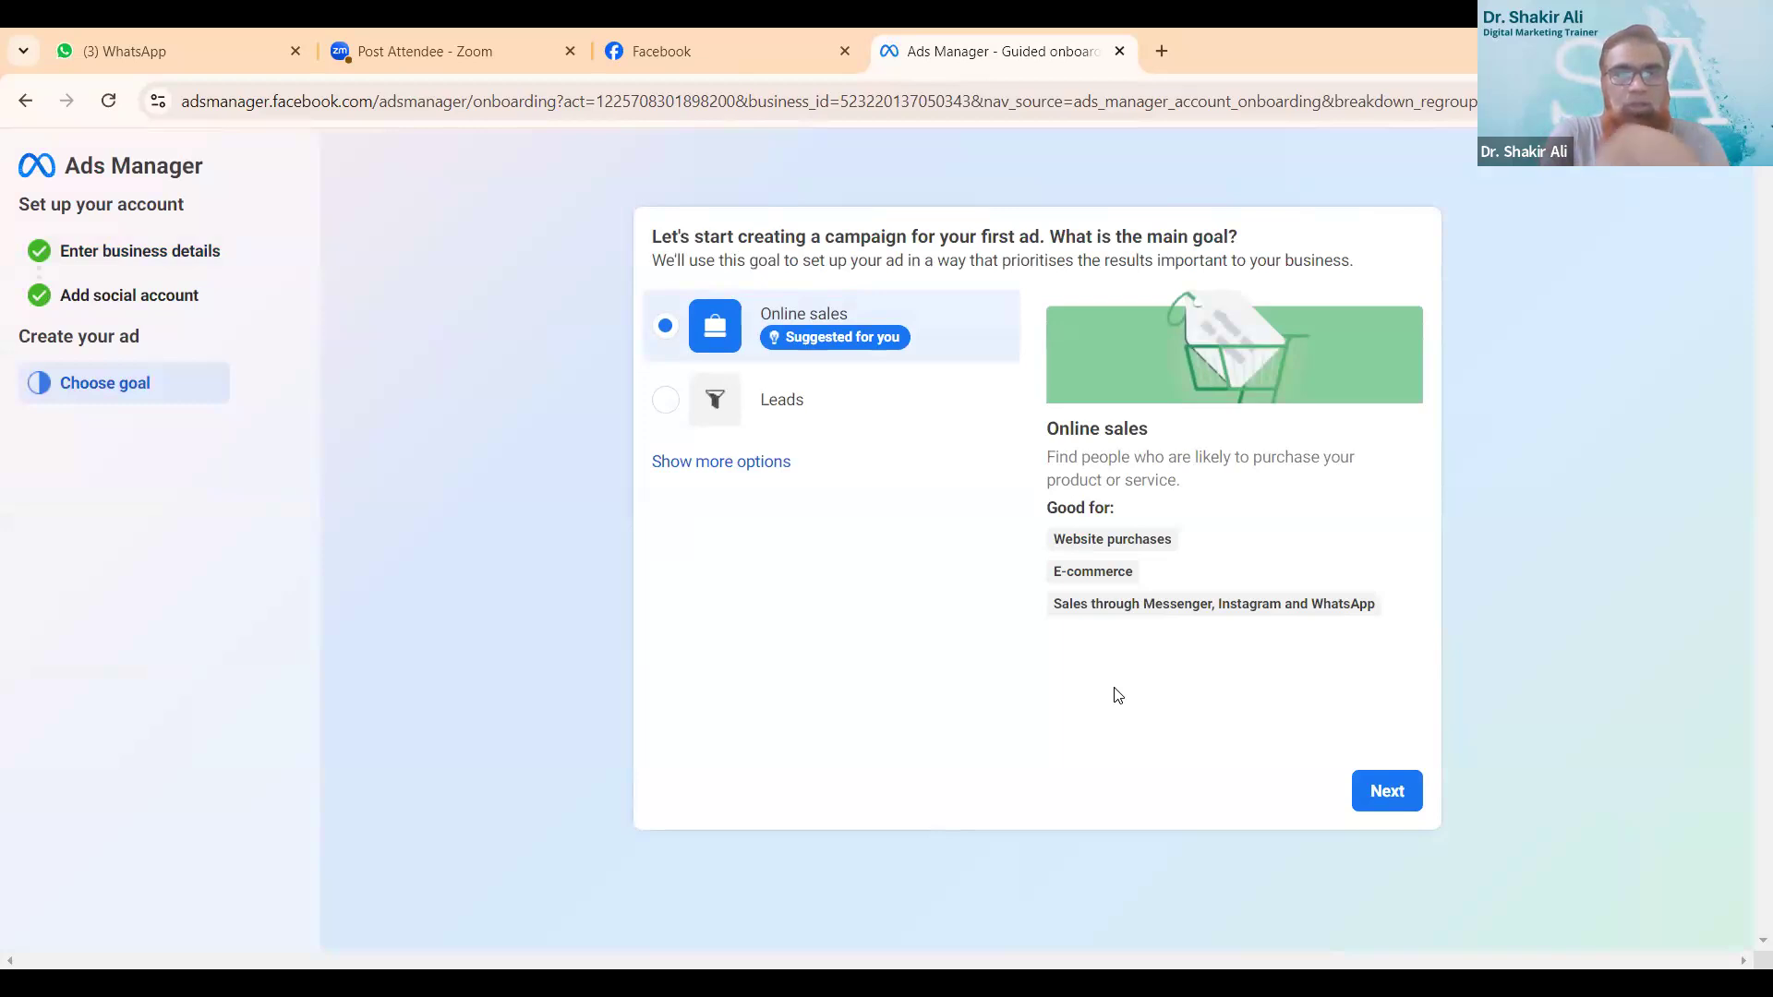
- Choose Messages and engagement as the first ad's main goal and create the campaign with the recommended settings
{"action": "left_click", "coordinate": [718, 466]}
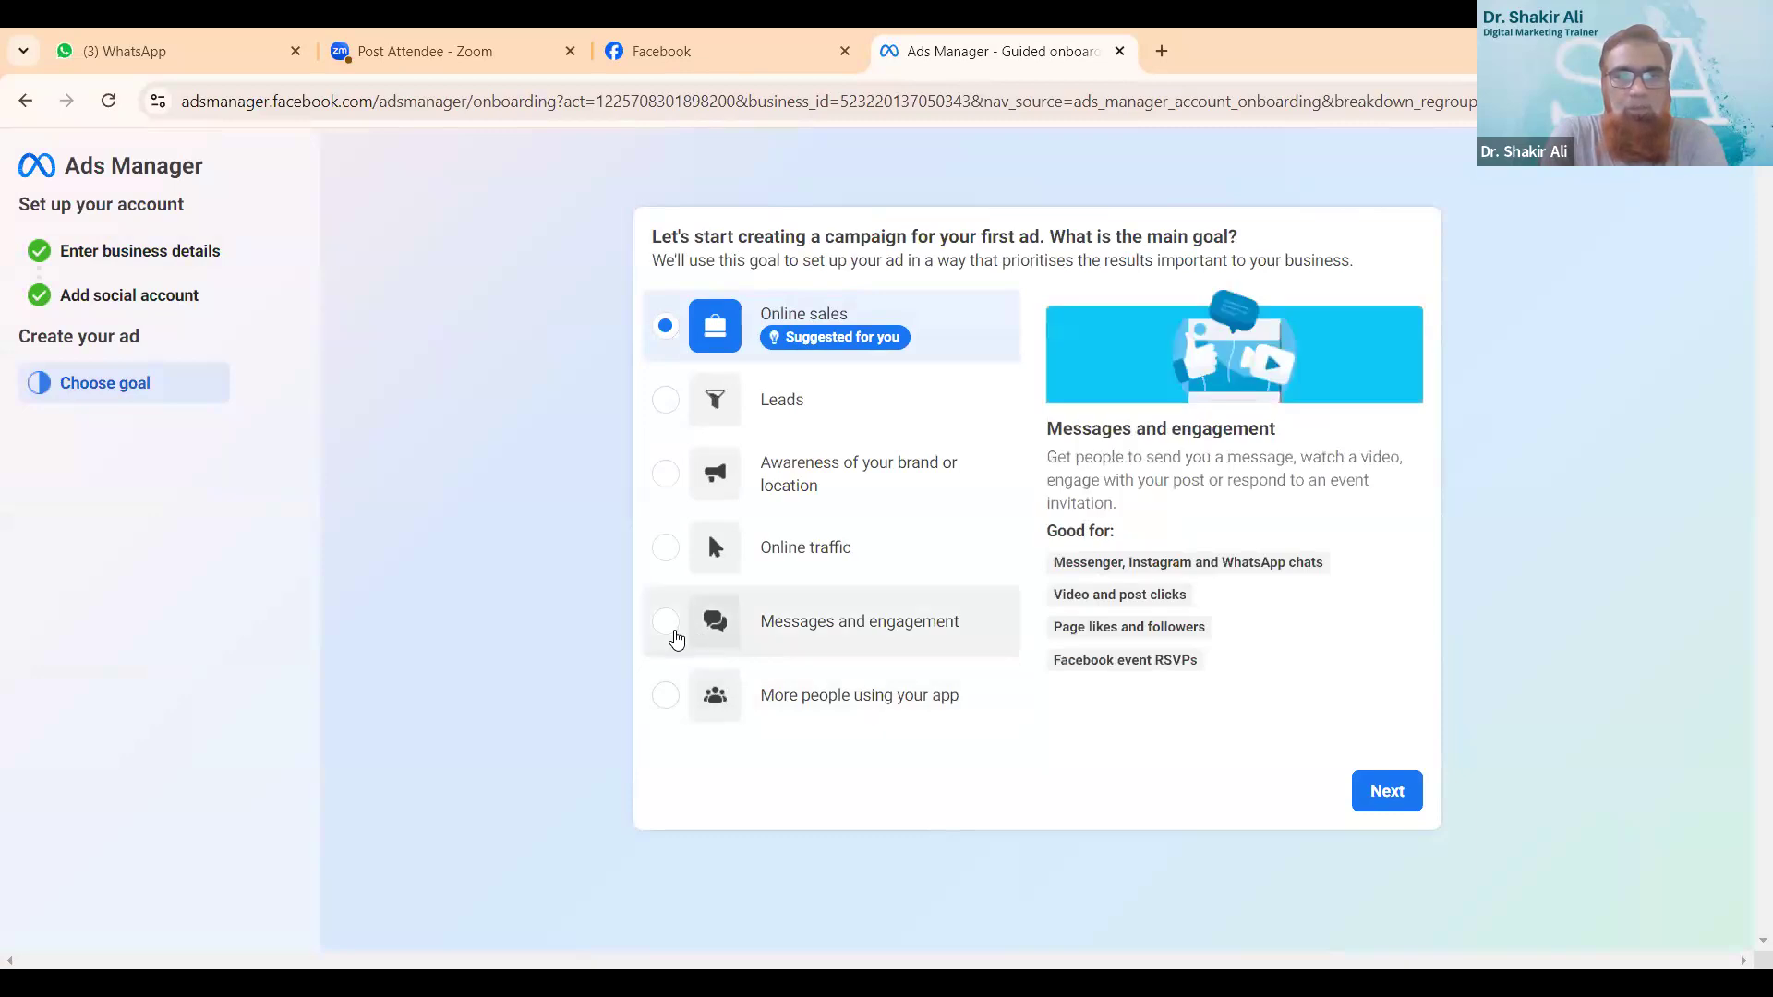
{"action": "left_click", "coordinate": [667, 627]}
{"action": "left_click", "coordinate": [1387, 791]}
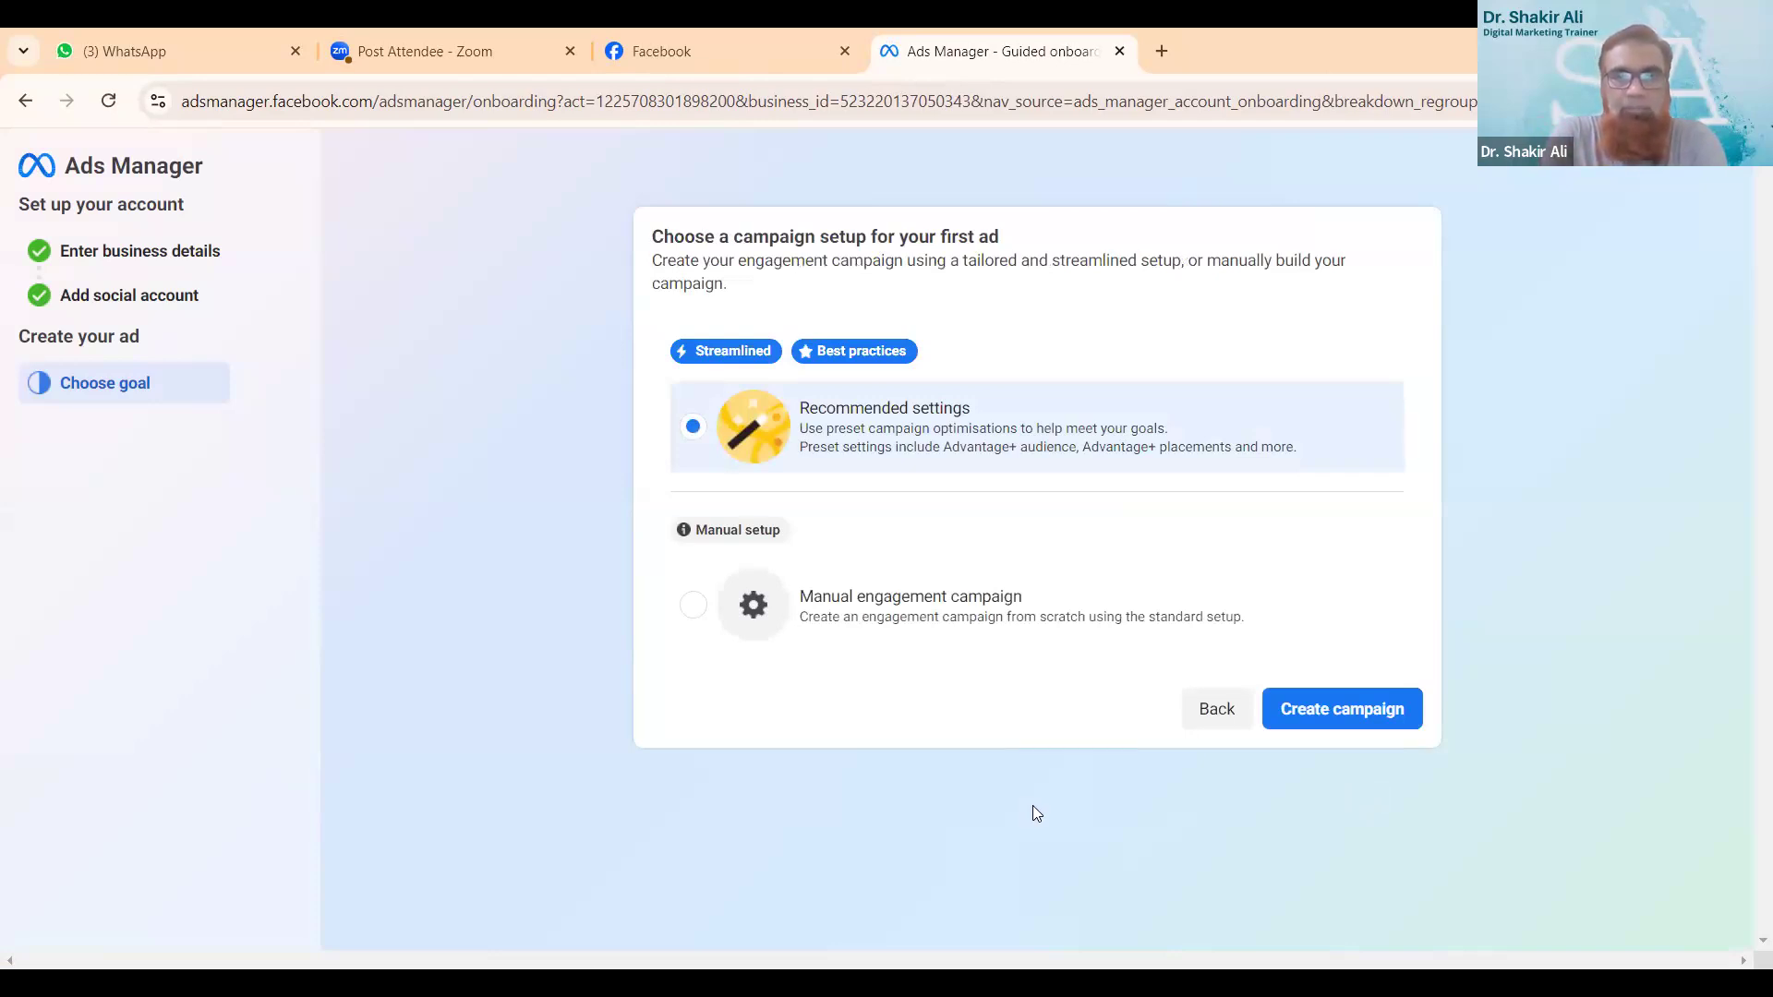
{"action": "left_click", "coordinate": [1339, 707]}
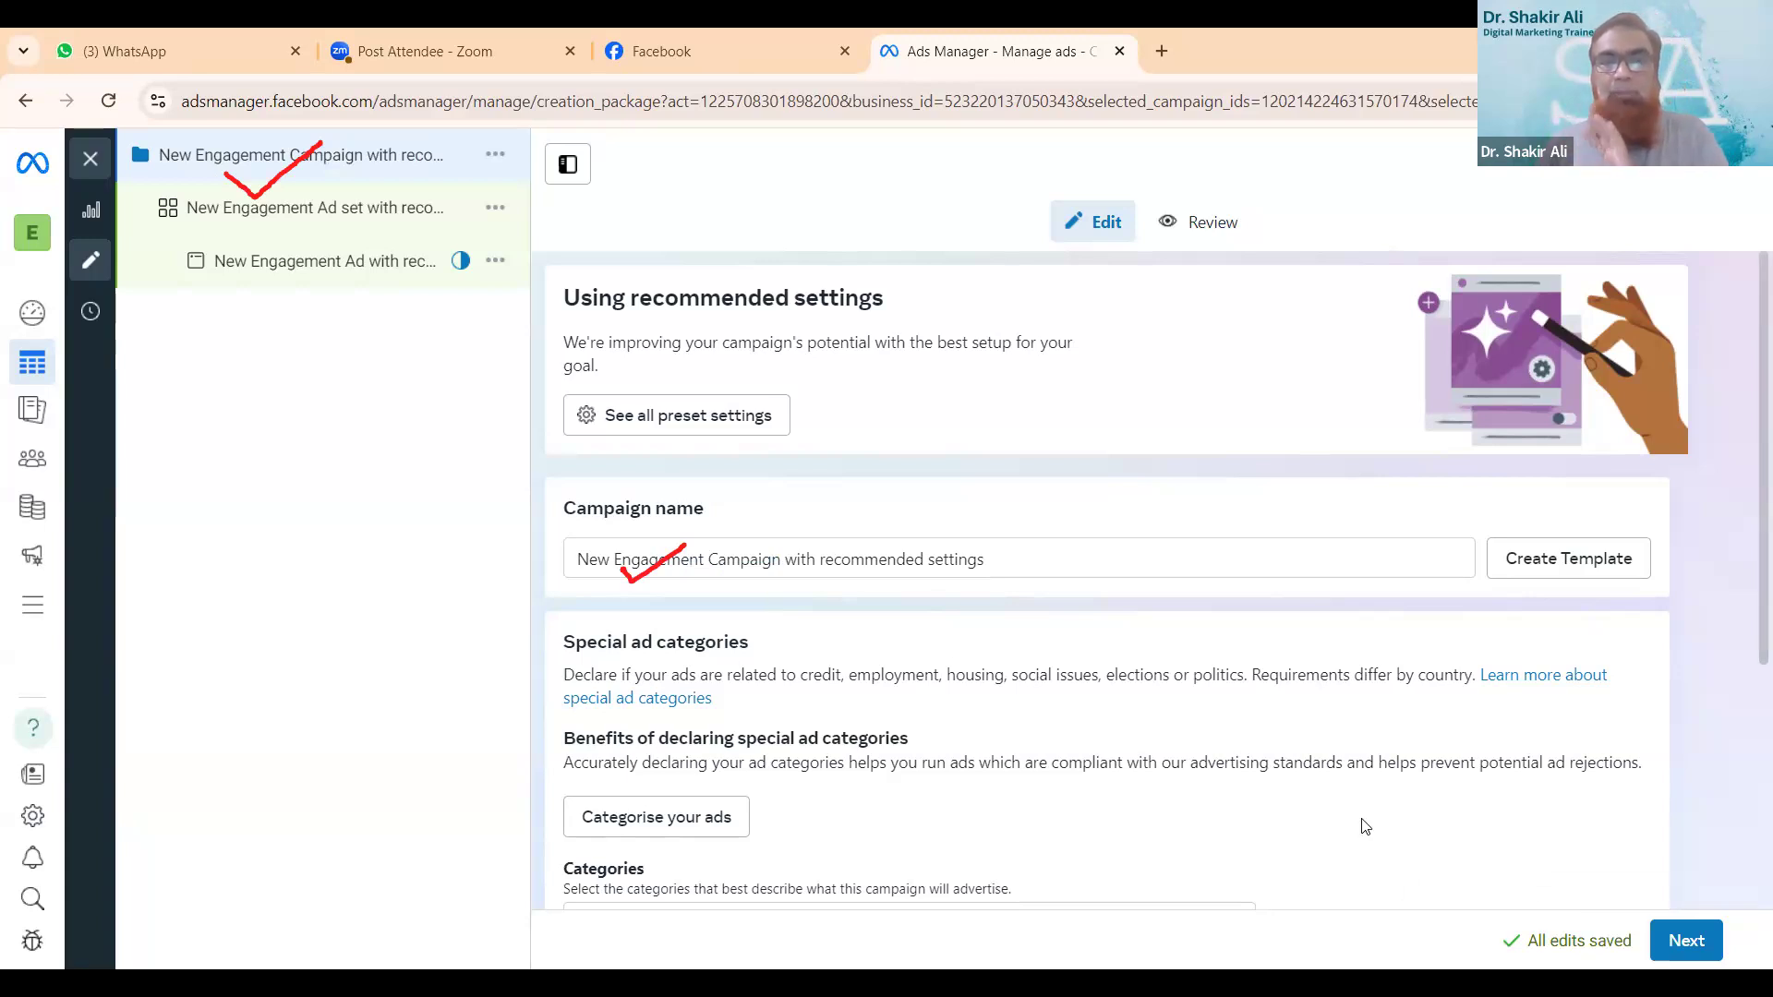
- Replace the default campaign name with "Elite Crafts Test Compagian"
{"action": "left_click", "coordinate": [1033, 560]}
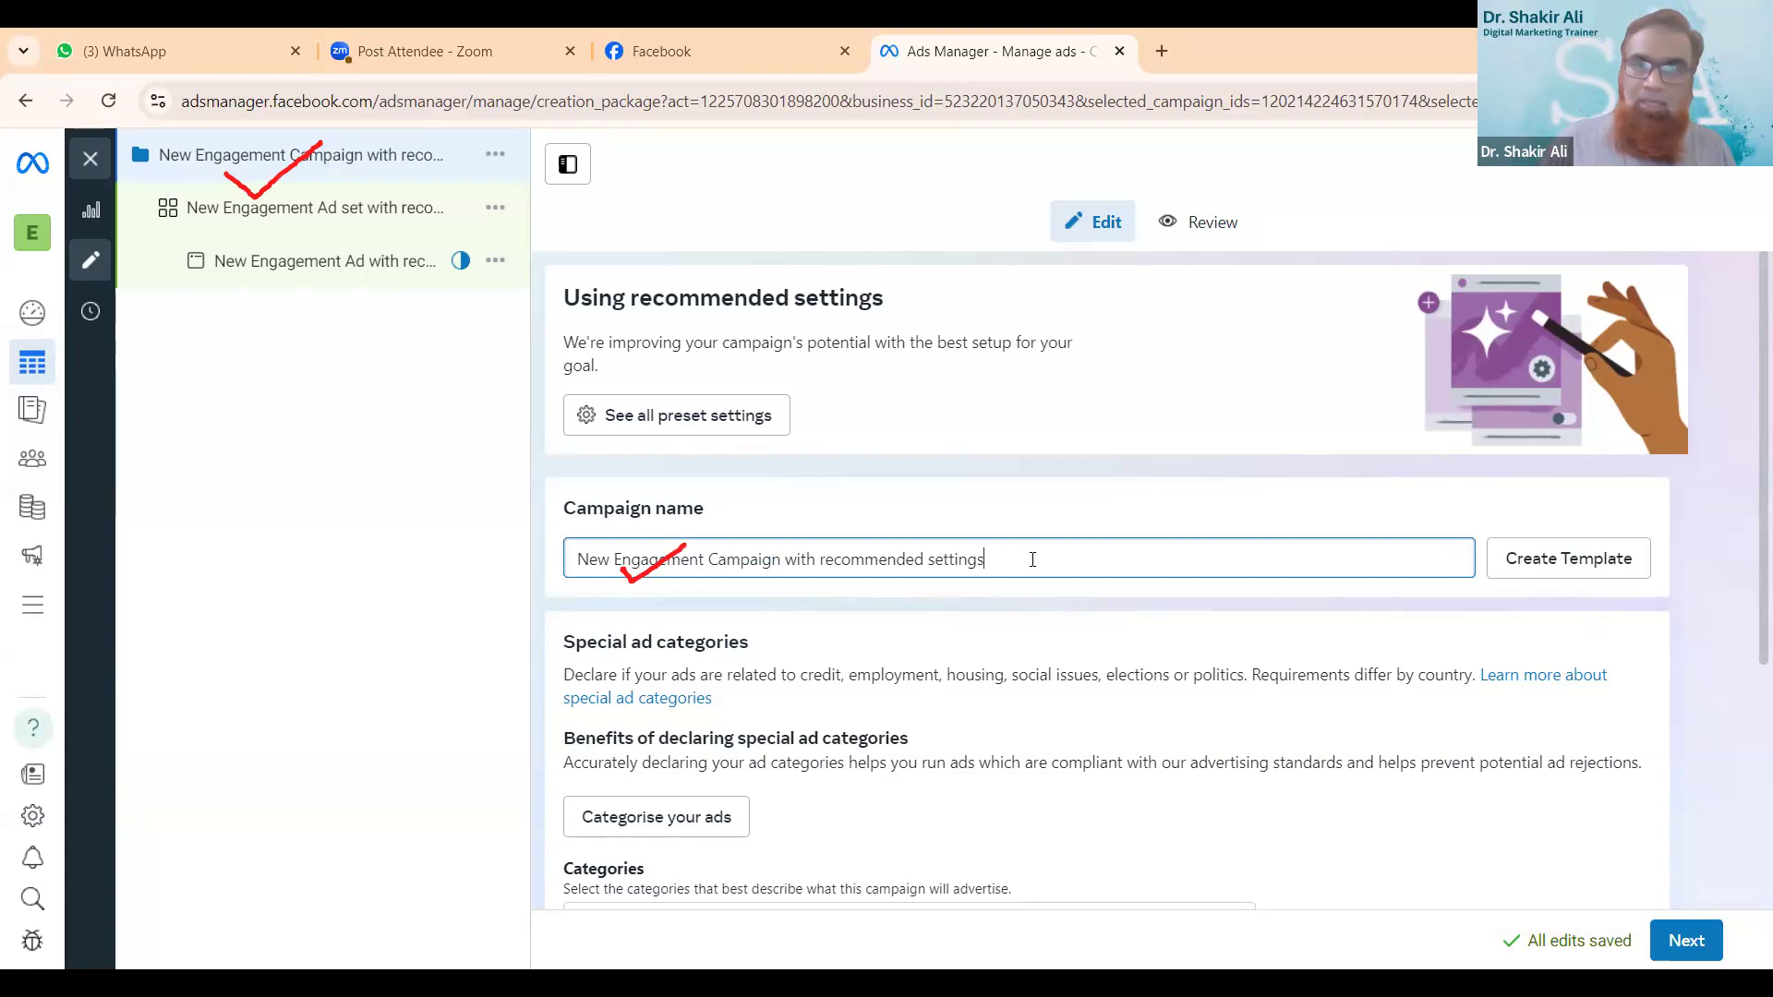
{"action": "key", "text": "BackSpace"}
{"action": "key", "text": "BackSpace"}
{"action": "key", "text": "BackSpace"}
{"action": "key", "text": "BackSpace"}
{"action": "key", "text": "BackSpace"}
{"action": "key", "text": "BackSpace"}
{"action": "key", "text": "BackSpace"}
{"action": "key", "text": "BackSpace"}
{"action": "key", "text": "BackSpace"}
{"action": "key", "text": "BackSpace"}
{"action": "key", "text": "BackSpace"}
{"action": "key", "text": "BackSpace"}
{"action": "key", "text": "BackSpace"}
{"action": "key", "text": "BackSpace"}
{"action": "key", "text": "BackSpace"}
{"action": "key", "text": "BackSpace"}
{"action": "key", "text": "BackSpace"}
{"action": "key", "text": "BackSpace"}
{"action": "key", "text": "BackSpace"}
{"action": "key", "text": "BackSpace"}
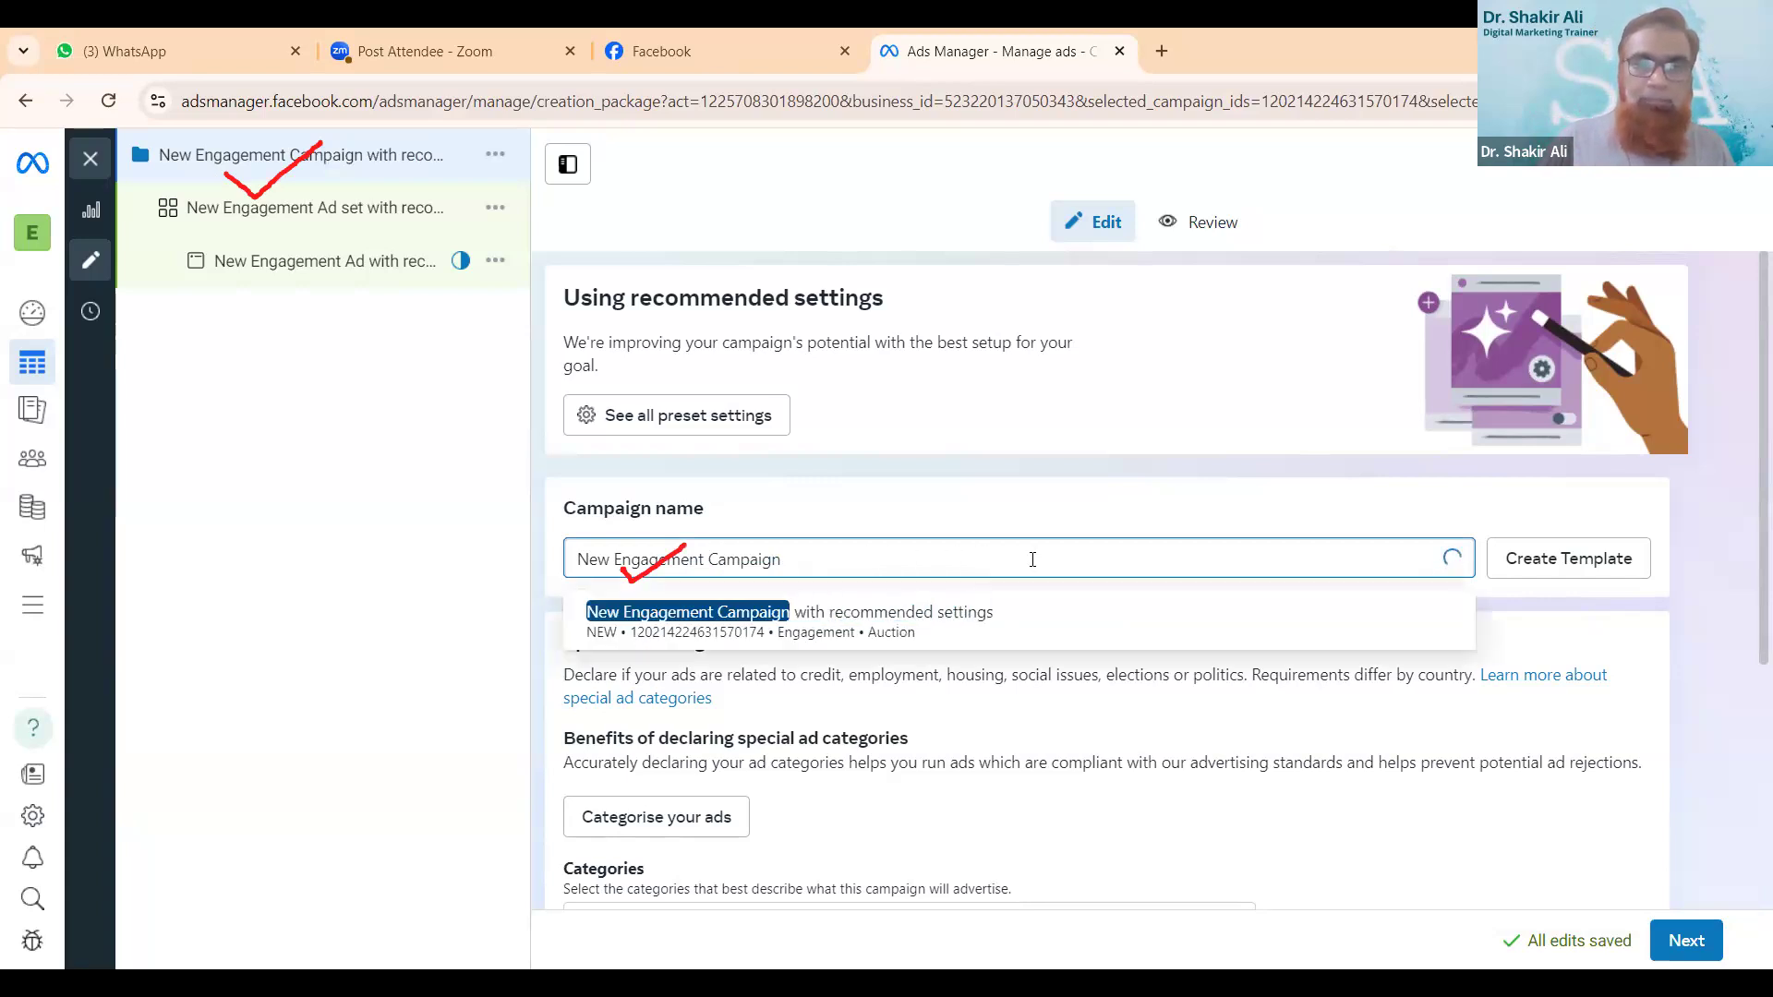
{"action": "key", "text": "BackSpace"}
{"action": "key", "text": "BackSpace"}
{"action": "key", "text": "BackSpace"}
{"action": "key", "text": "BackSpace"}
{"action": "key", "text": "BackSpace"}
{"action": "key", "text": "BackSpace"}
{"action": "key", "text": "BackSpace"}
{"action": "type", "text": "Elite "}
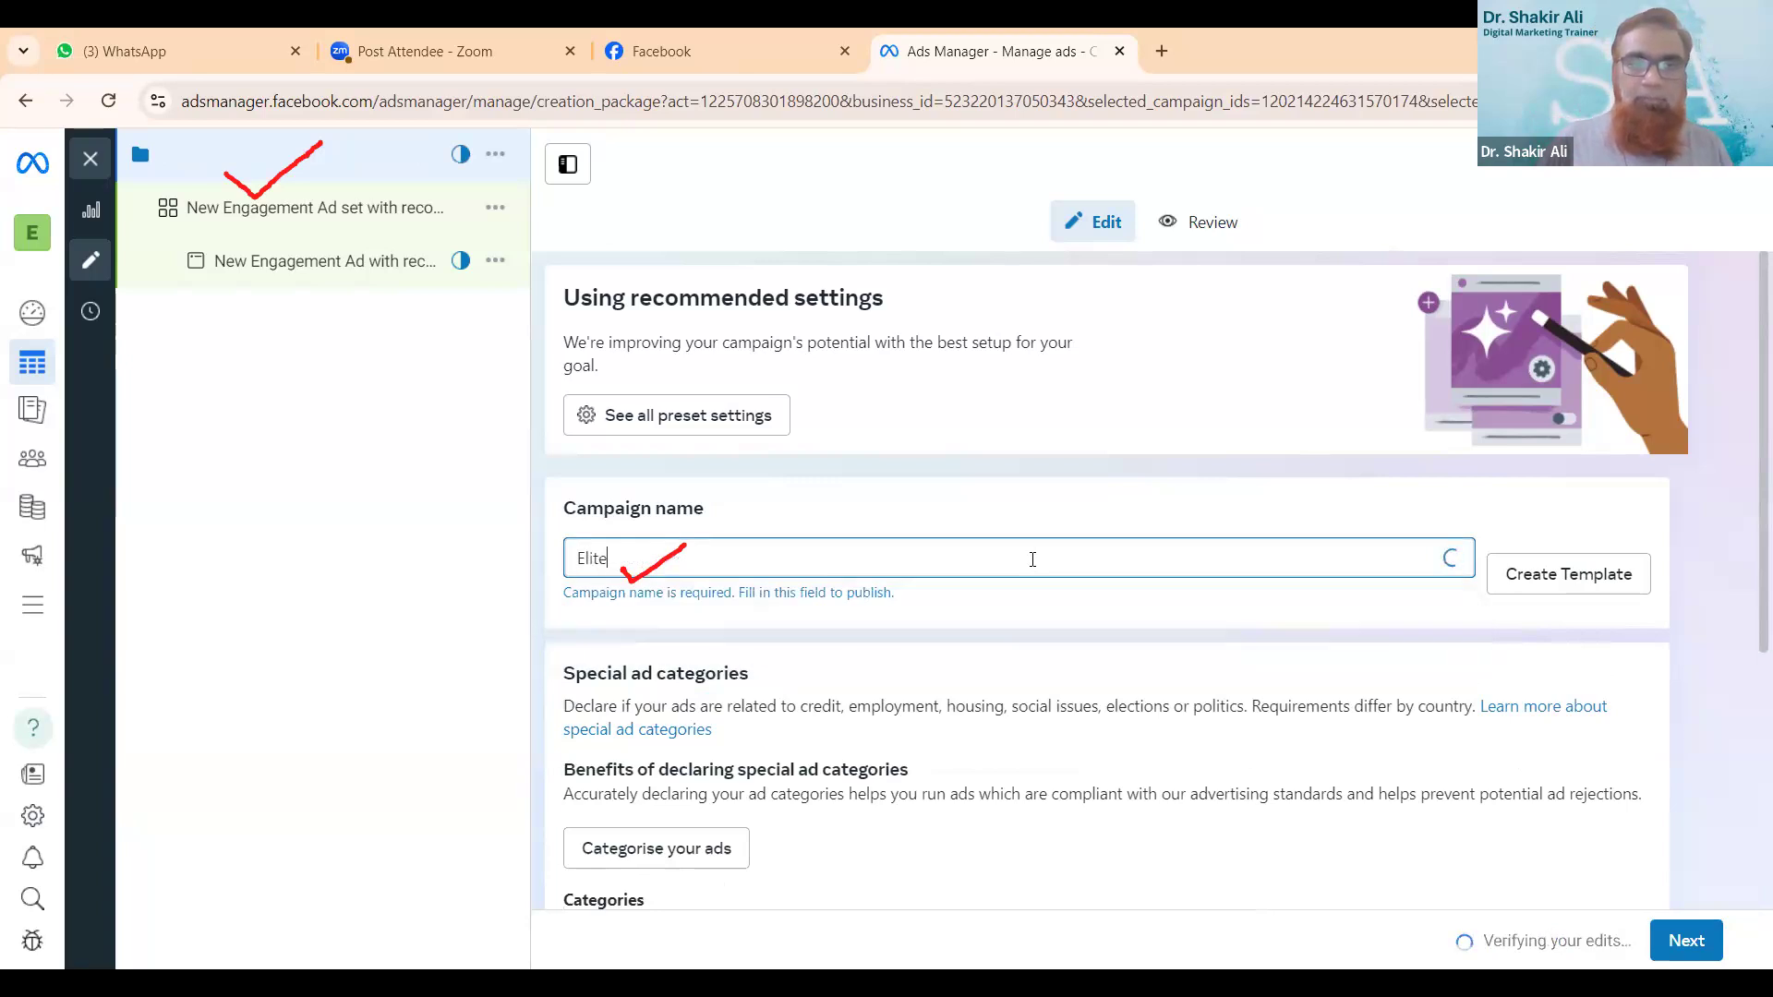
{"action": "type", "text": "Crafts"}
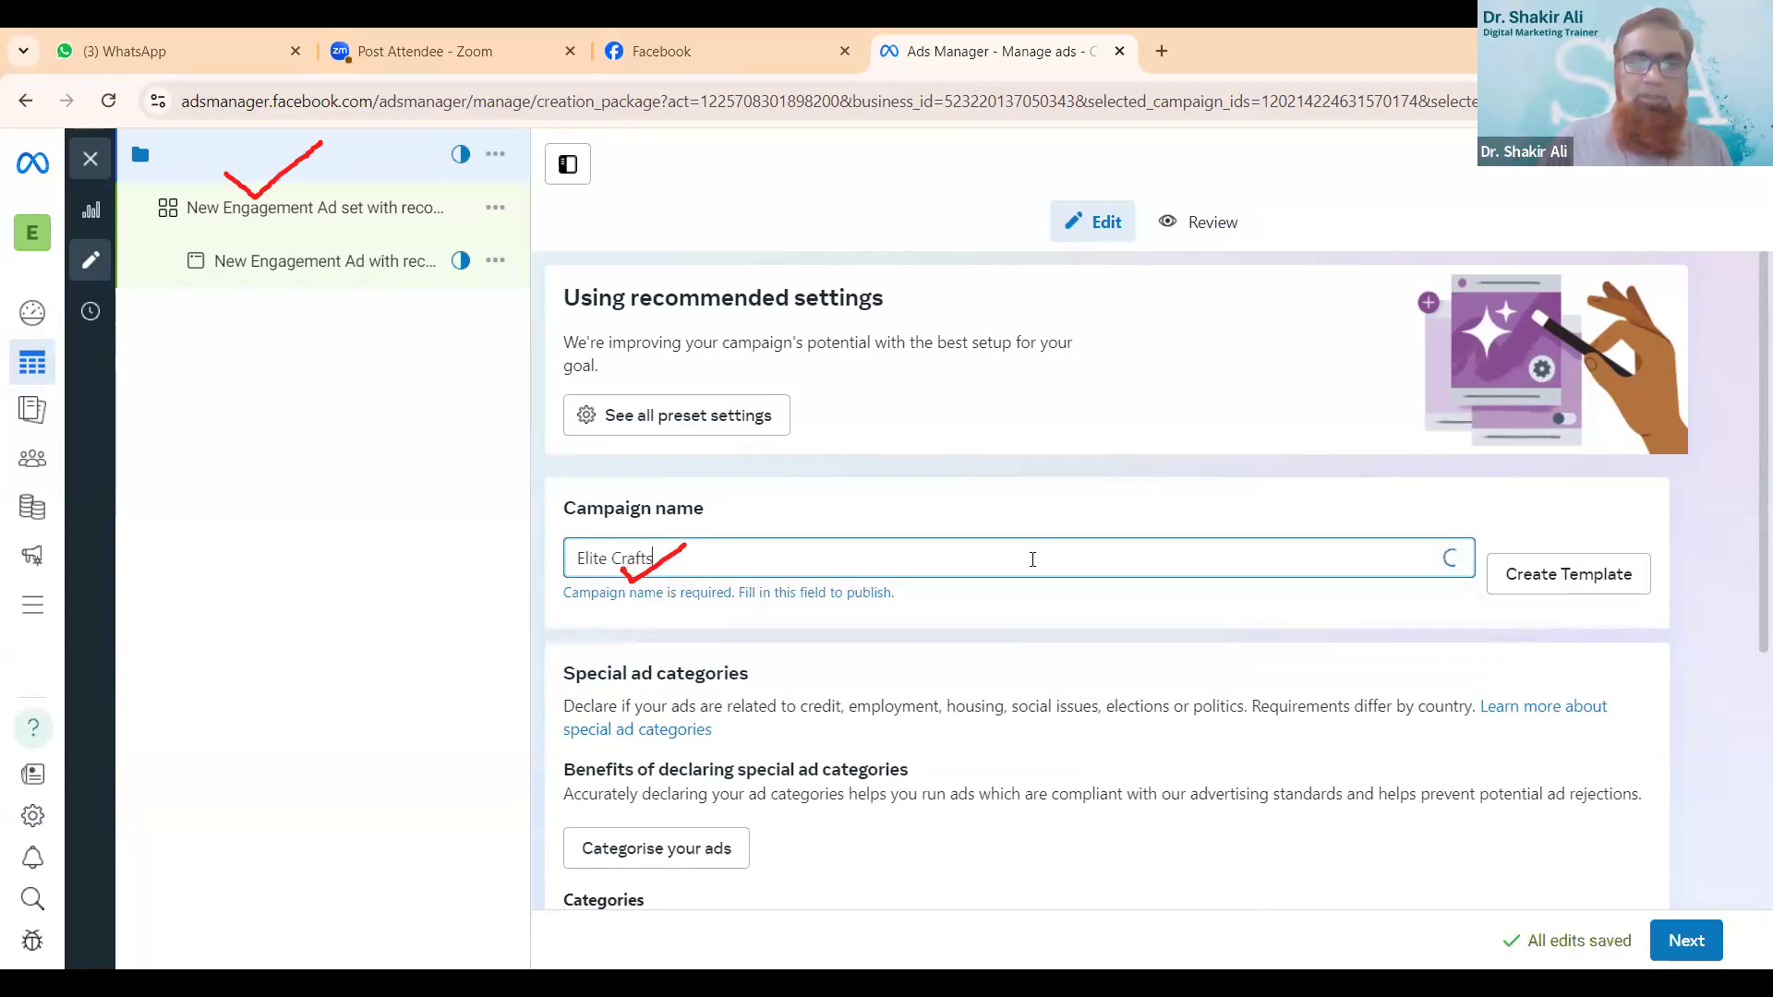
{"action": "type", "text": " Test "}
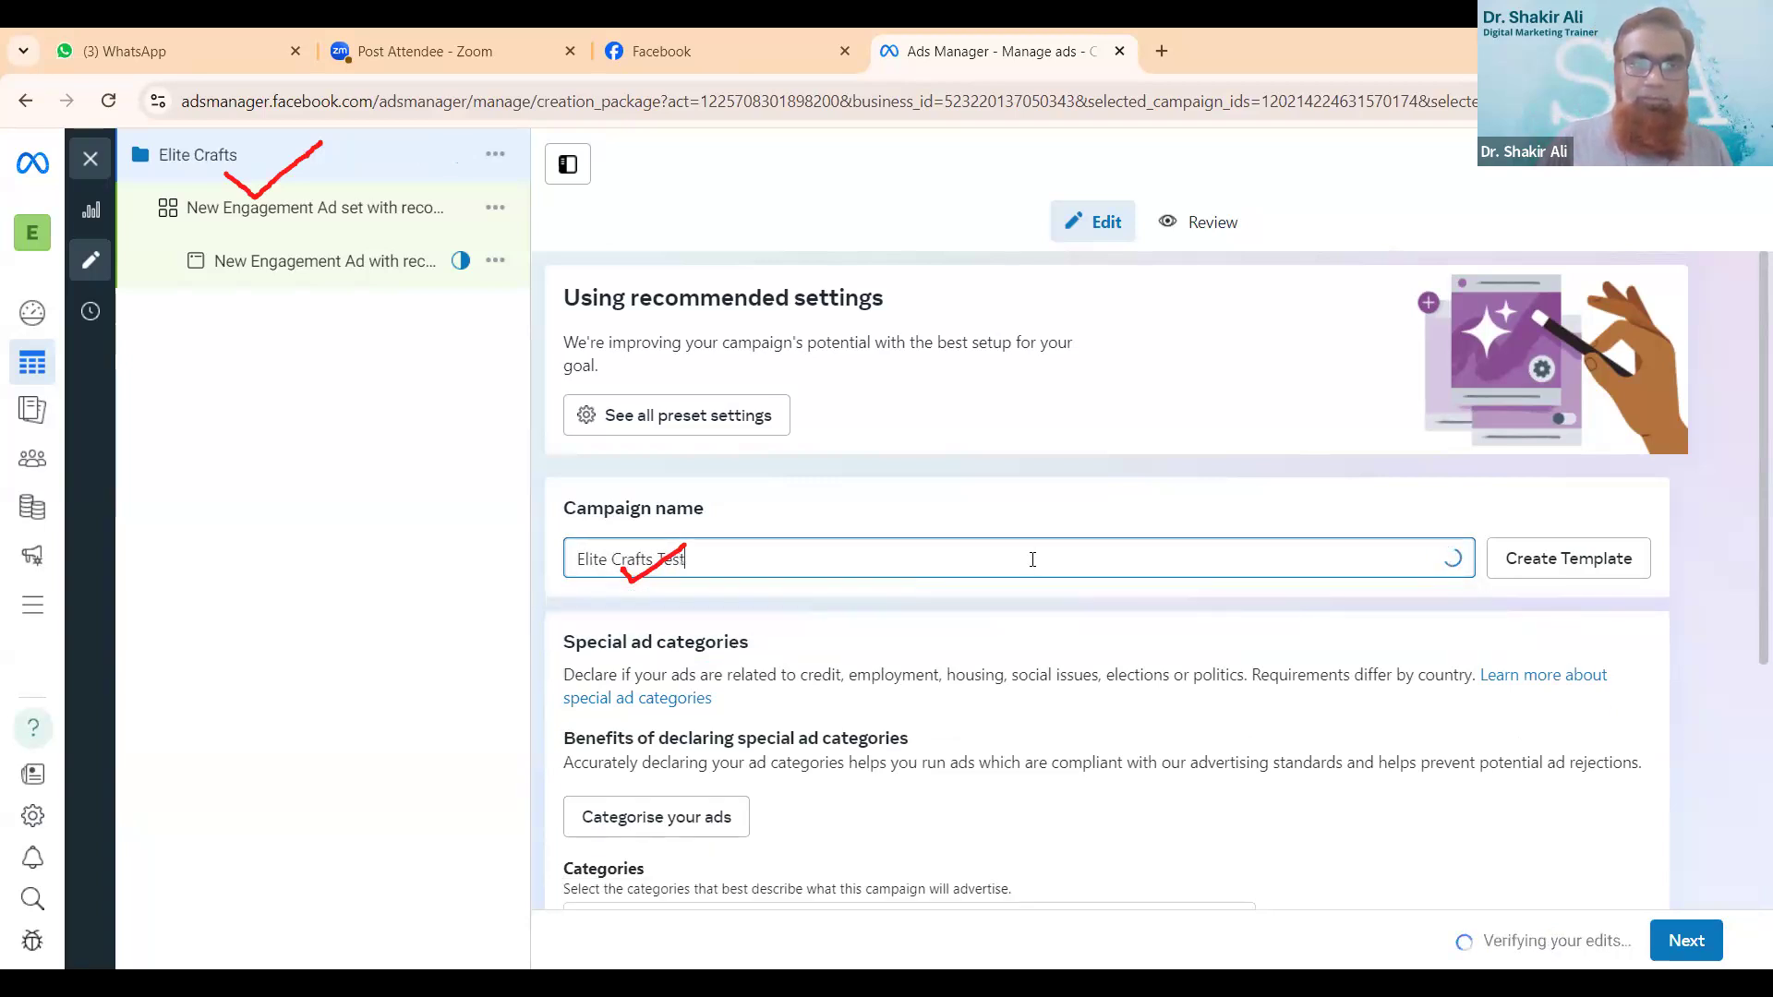
{"action": "type", "text": "C"}
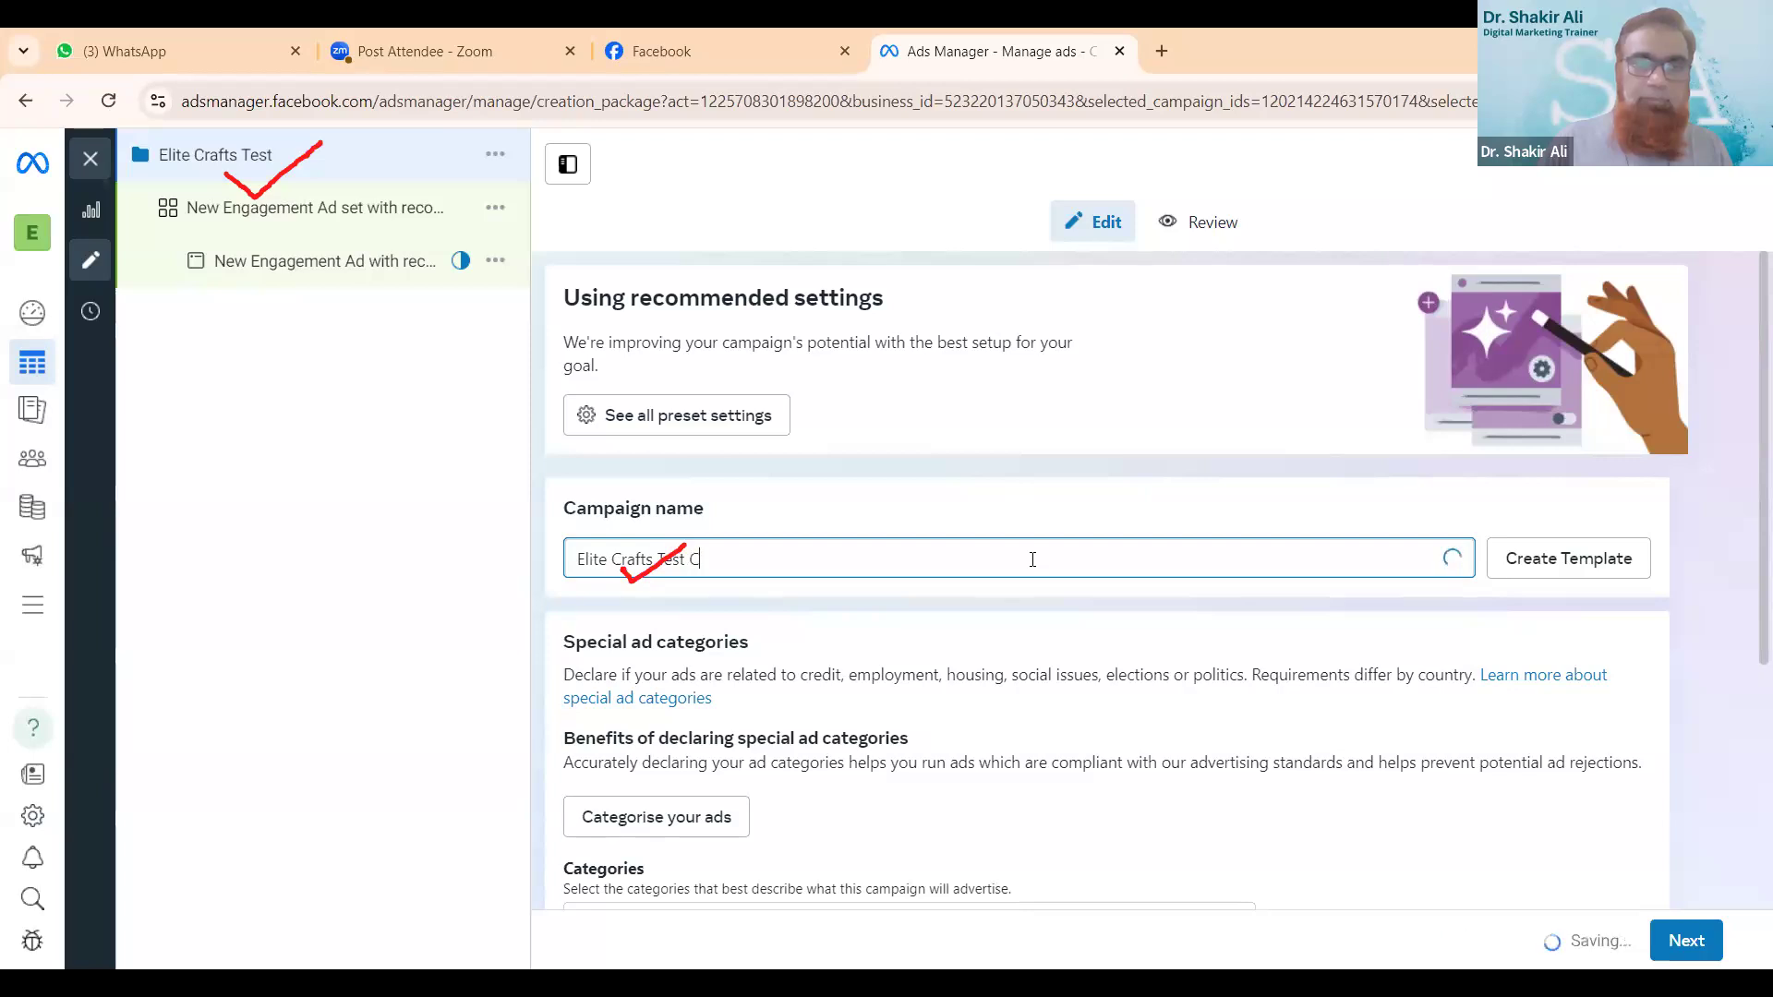
{"action": "type", "text": "o"}
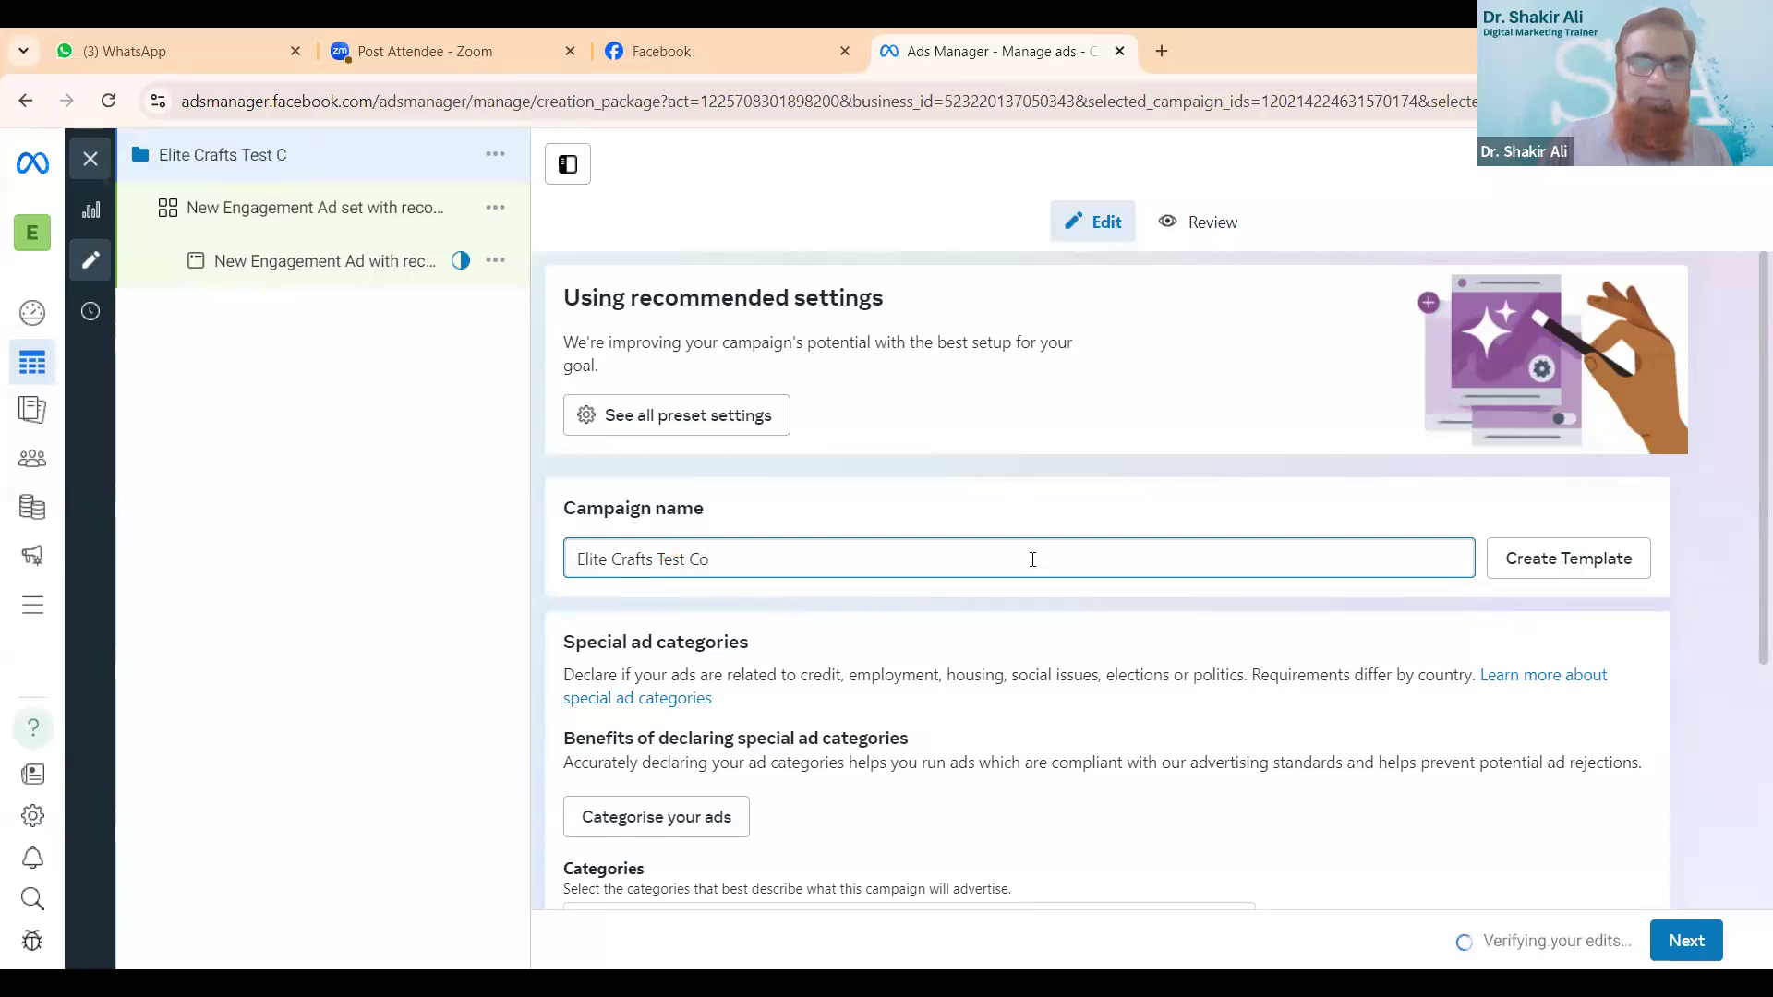
{"action": "type", "text": "mpagian"}
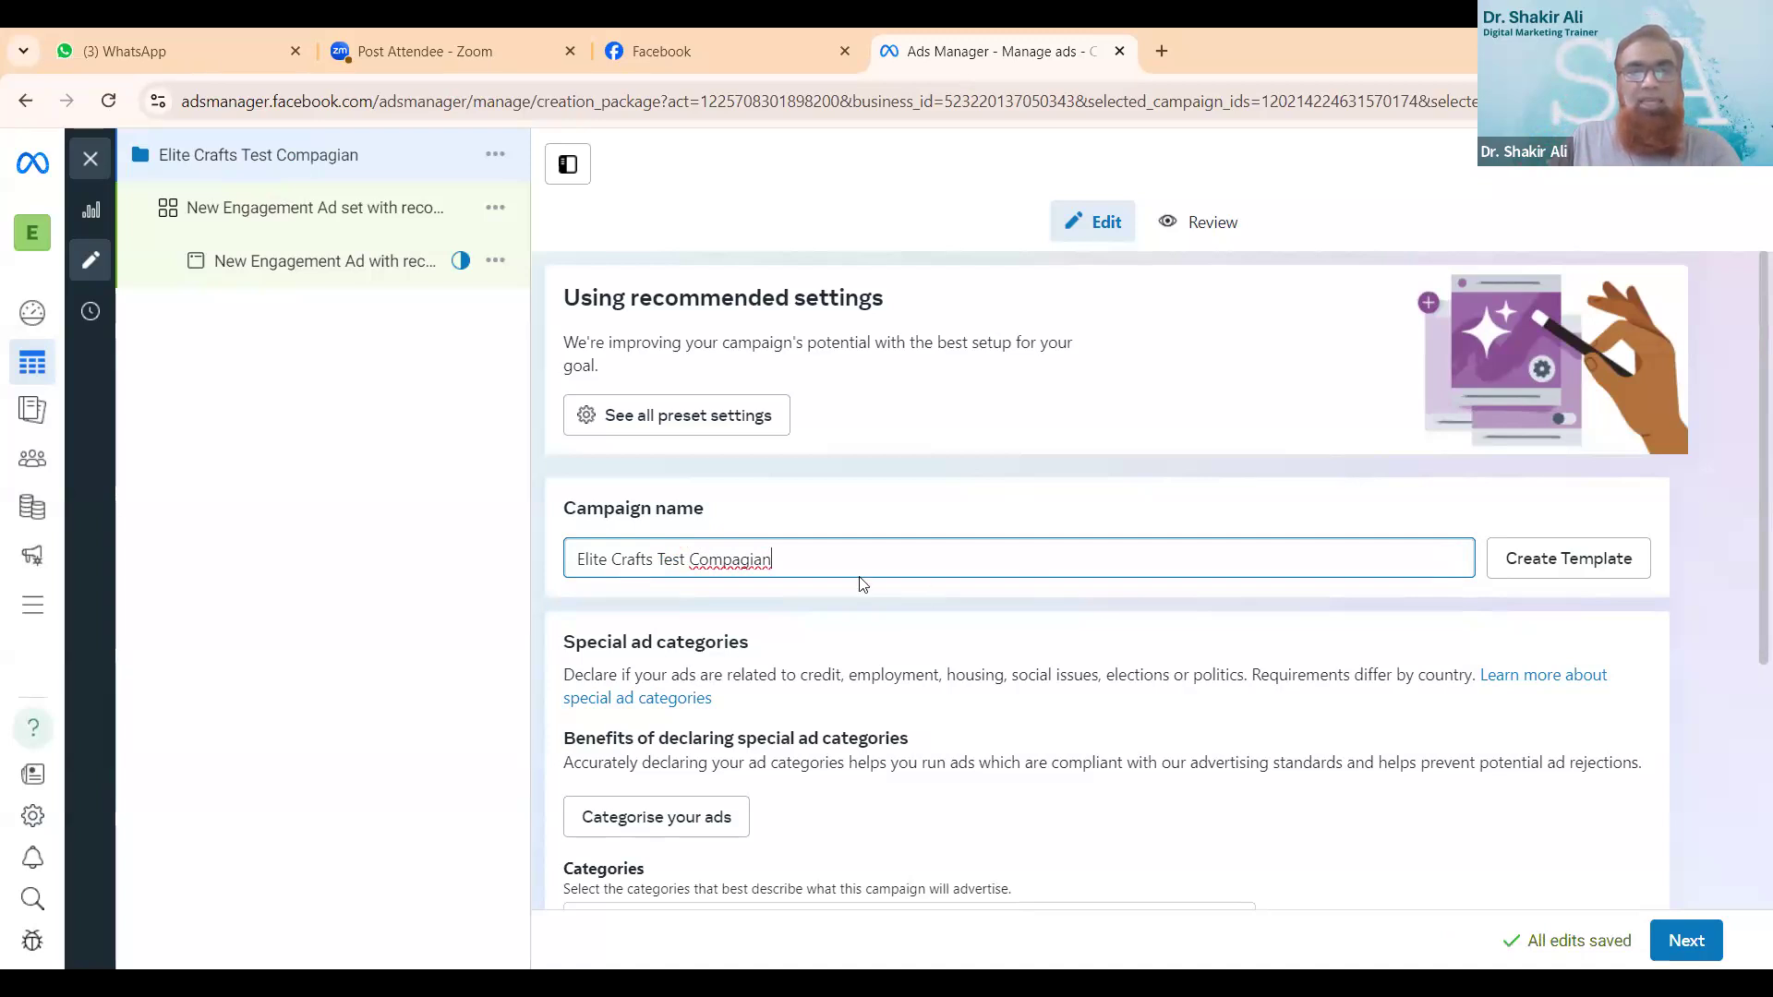
- Correct the spelling of the campaign name's last word so it reads "Elite Crafts Test Campaign"
{"action": "left_click", "coordinate": [712, 558]}
{"action": "key", "text": "BackSpace"}
{"action": "type", "text": "a"}
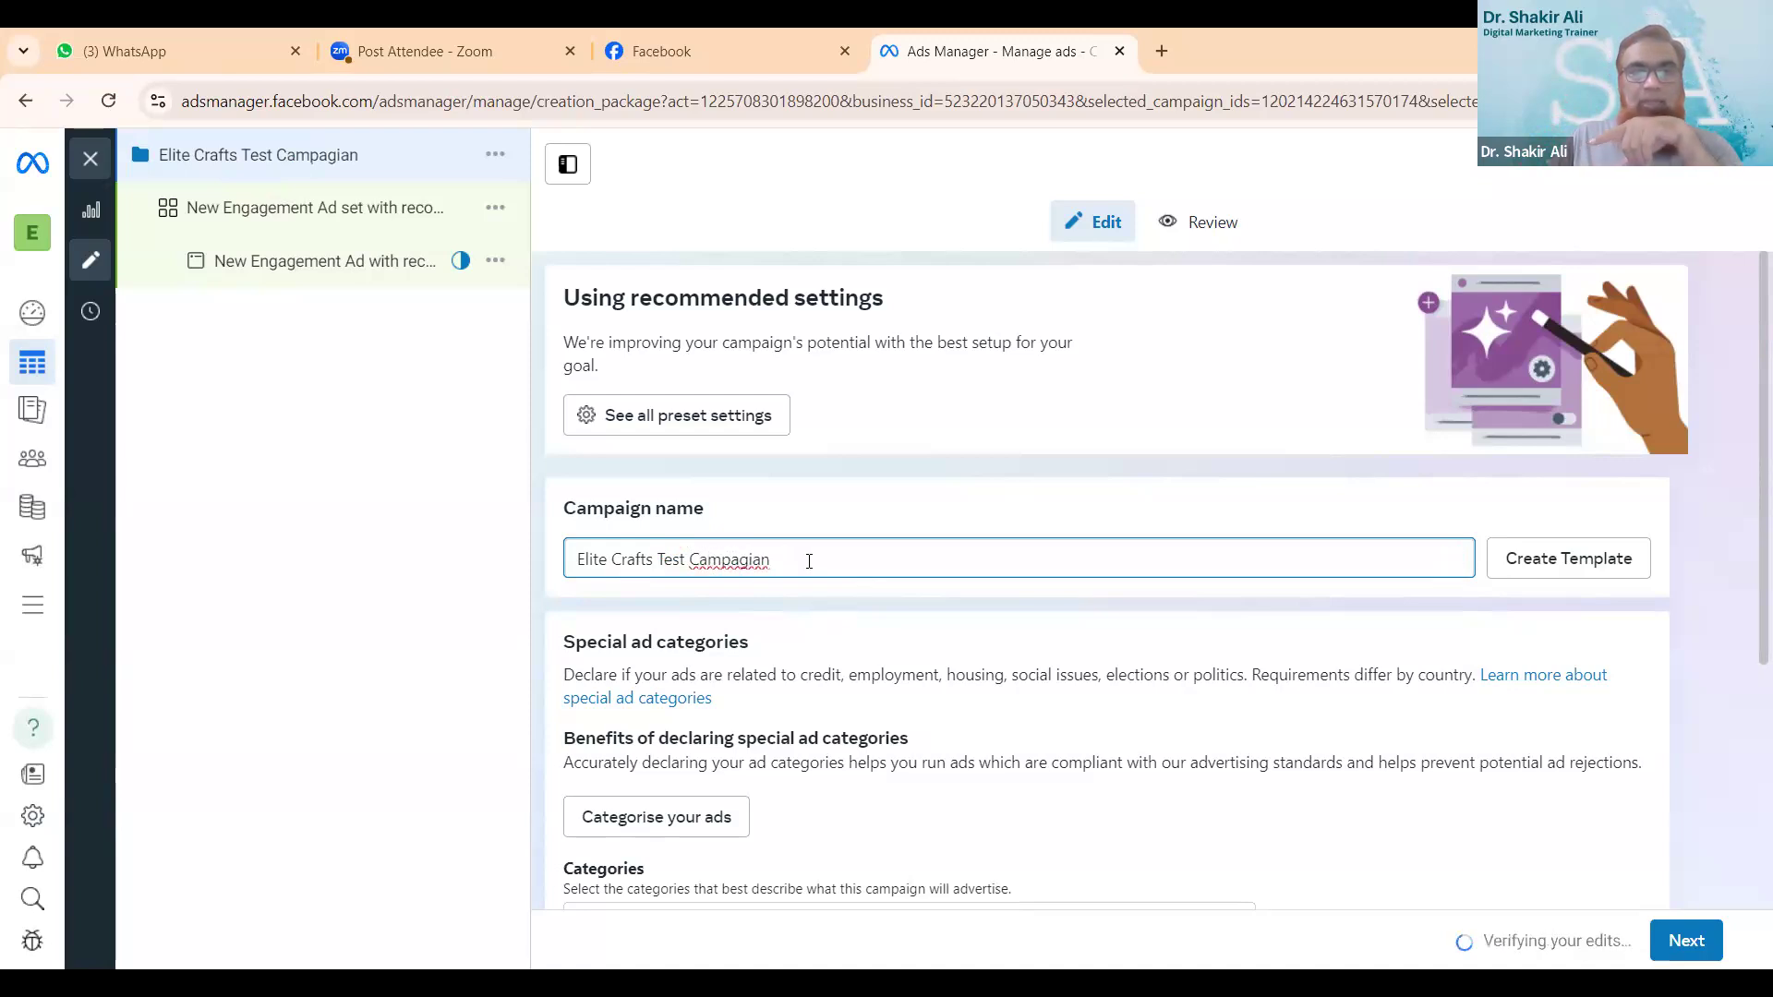
{"action": "key", "text": "Right"}
{"action": "key", "text": "Right"}
{"action": "key", "text": "Right"}
{"action": "key", "text": "Right"}
{"action": "key", "text": "Right"}
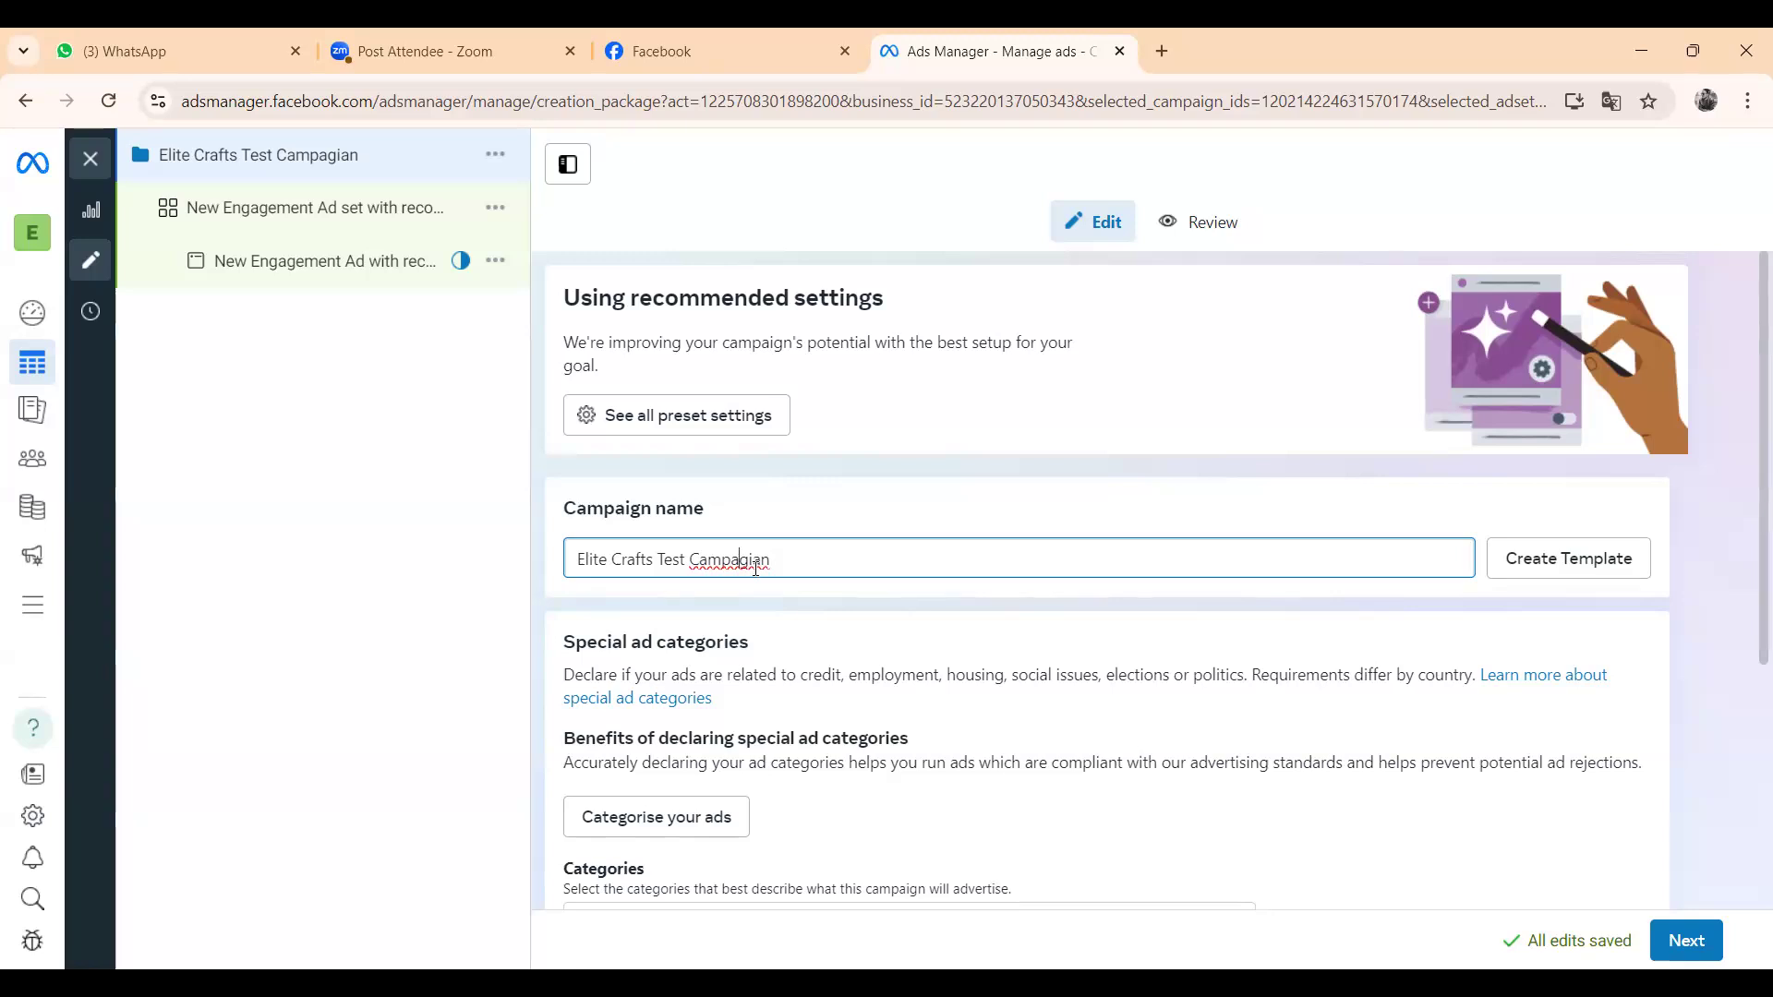
{"action": "type", "text": "i"}
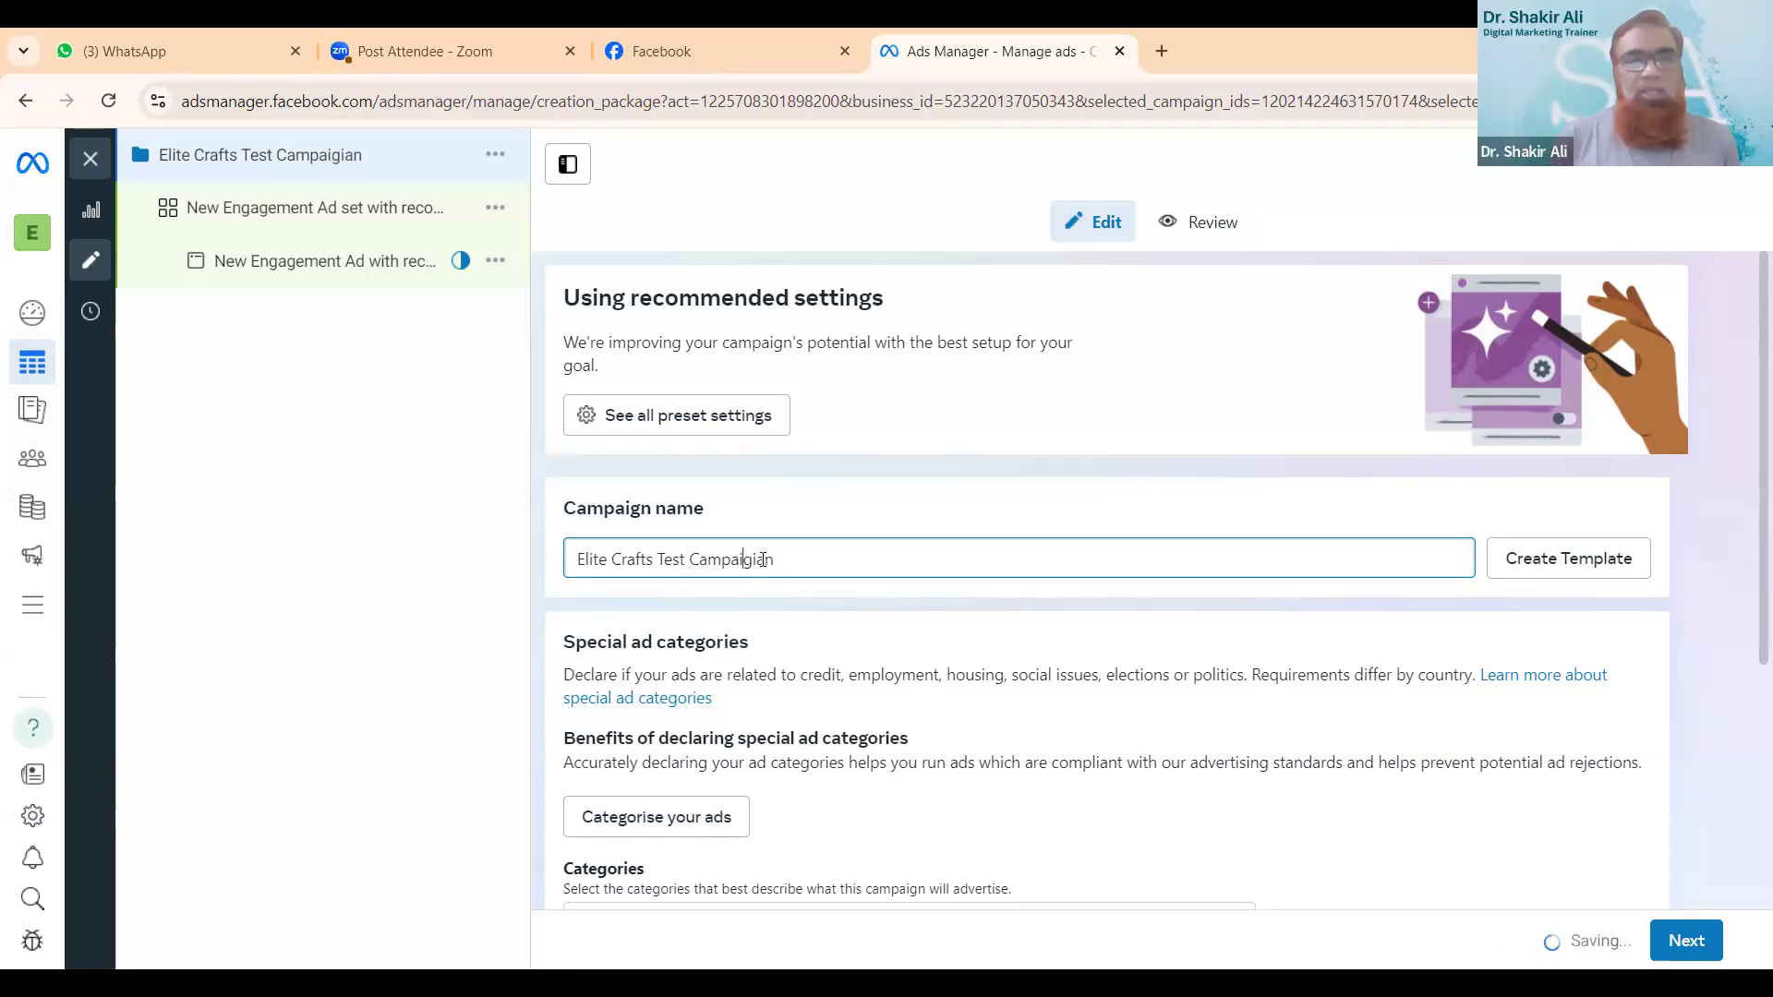
{"action": "key", "text": "BackSpace"}
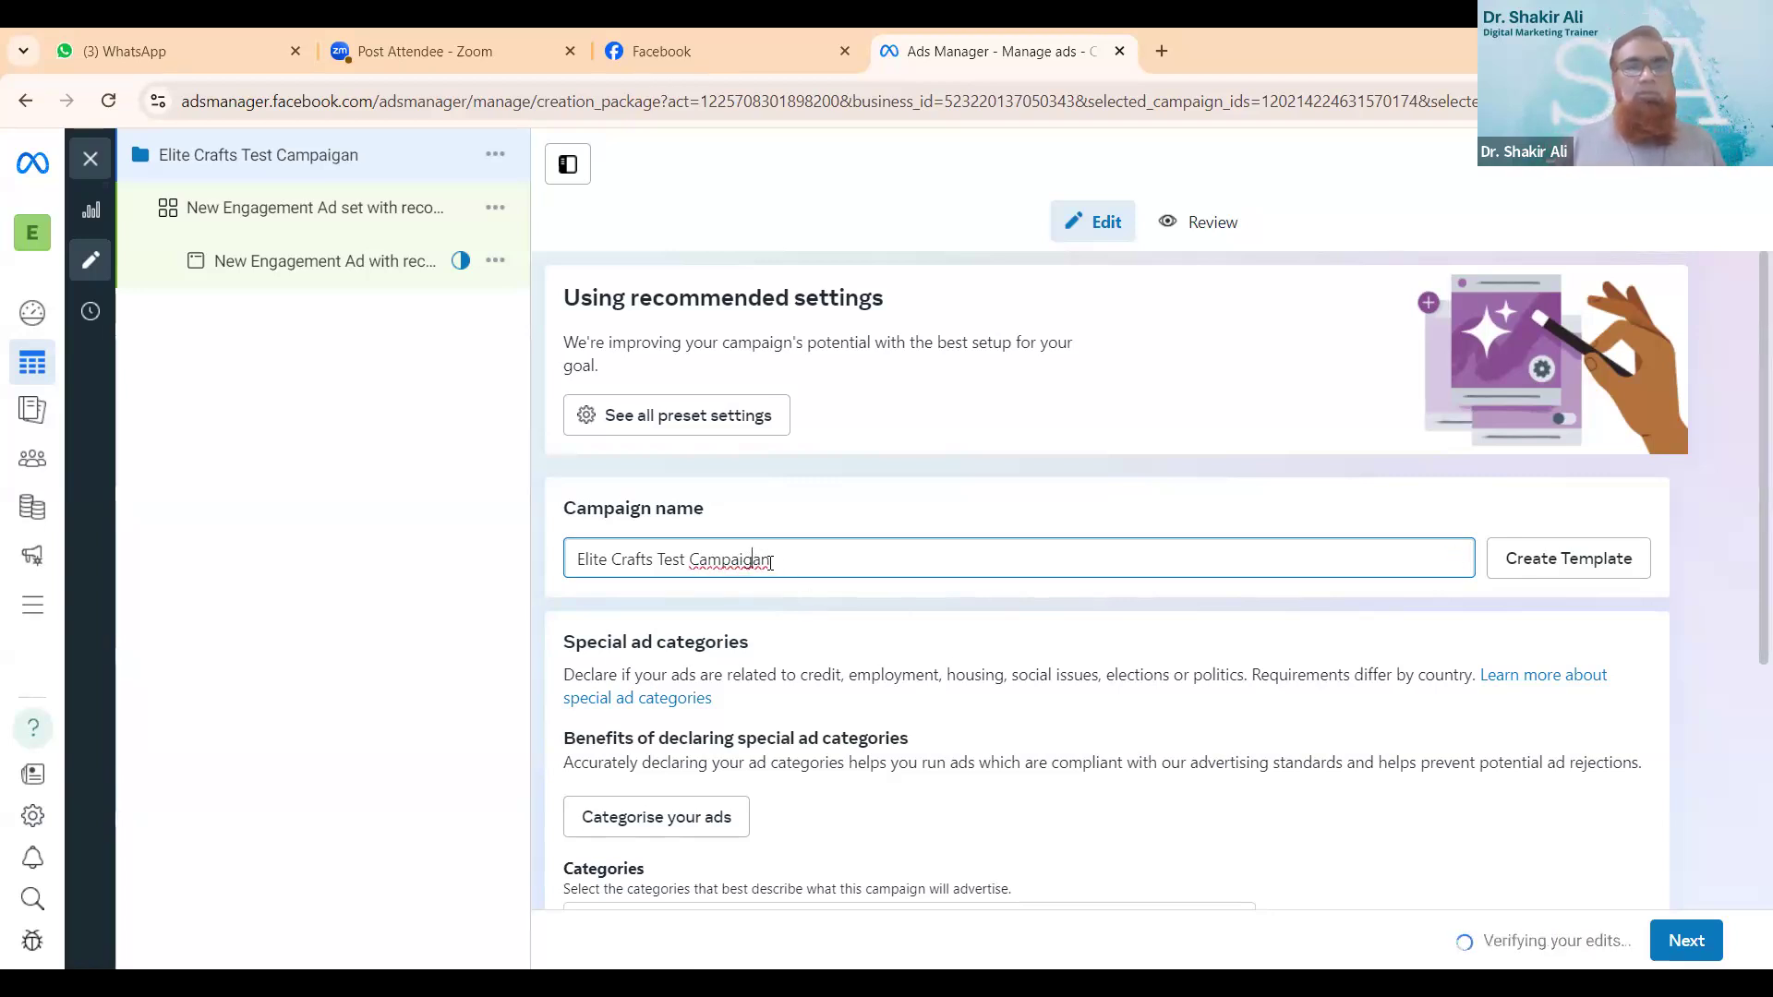
{"action": "key", "text": "Delete"}
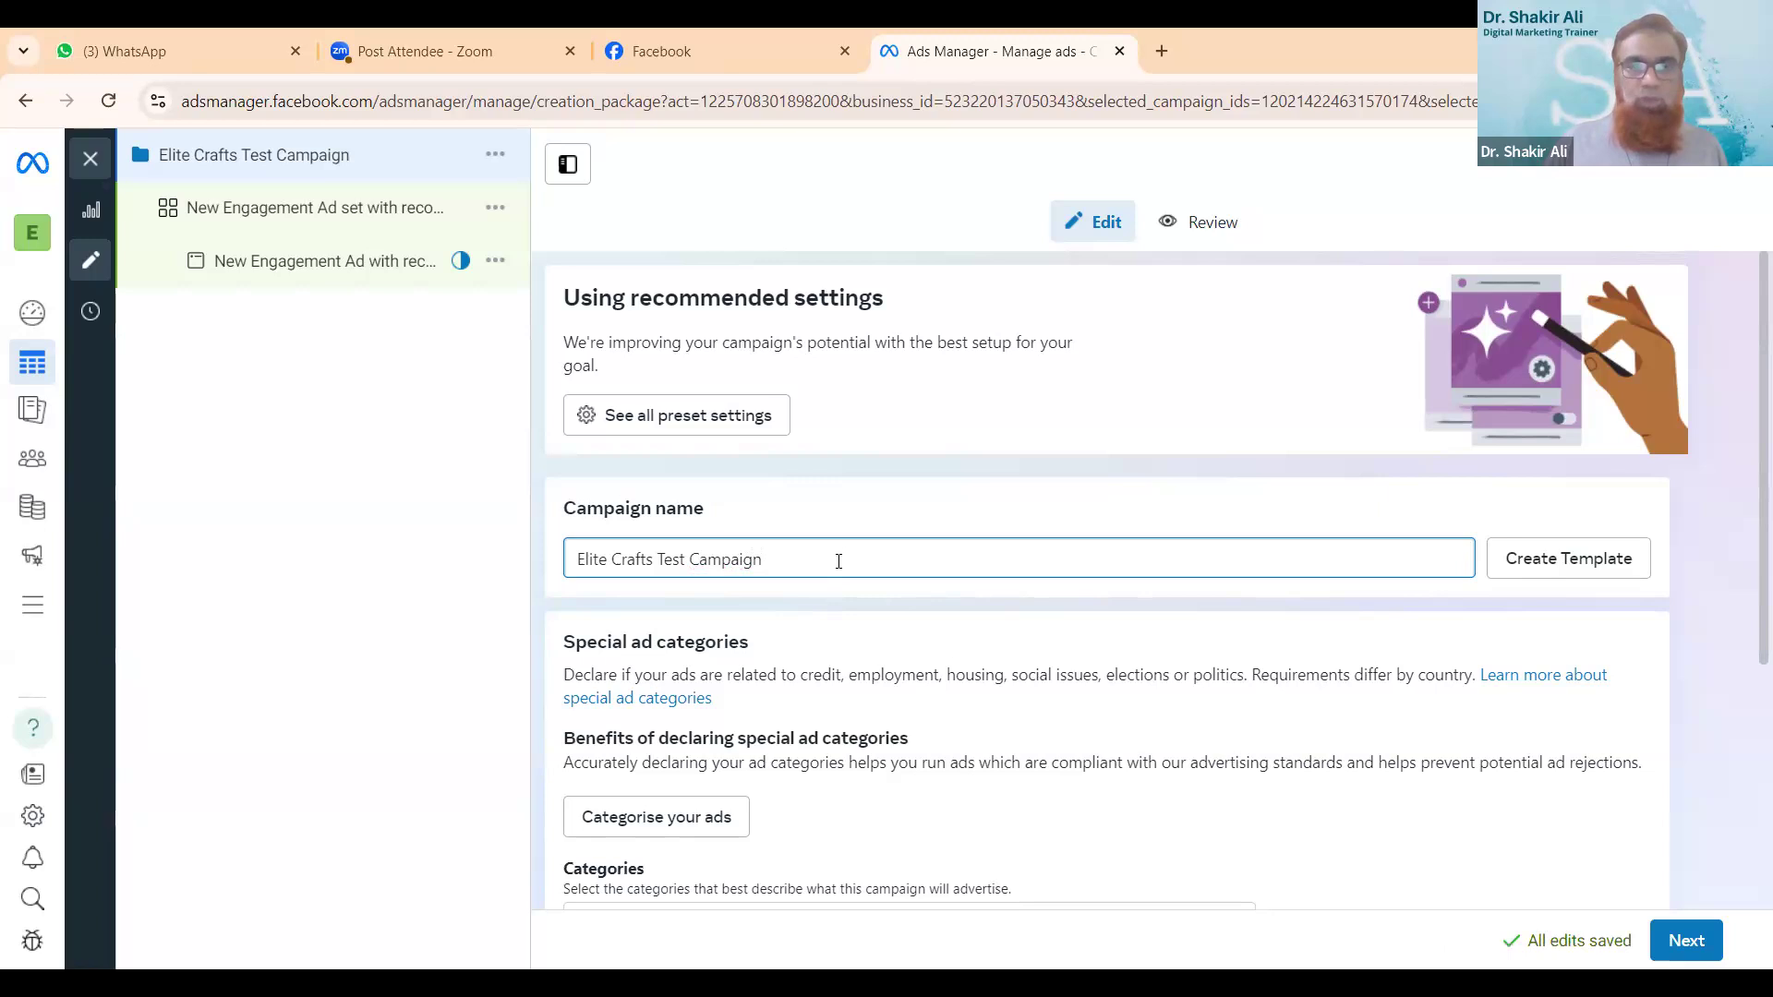
- Leave the special ad categories, Advantage campaign budget and A/B test at their defaults and continue to the ad set
{"action": "scroll", "coordinate": [838, 560], "scroll_direction": "down", "scroll_amount": 4}
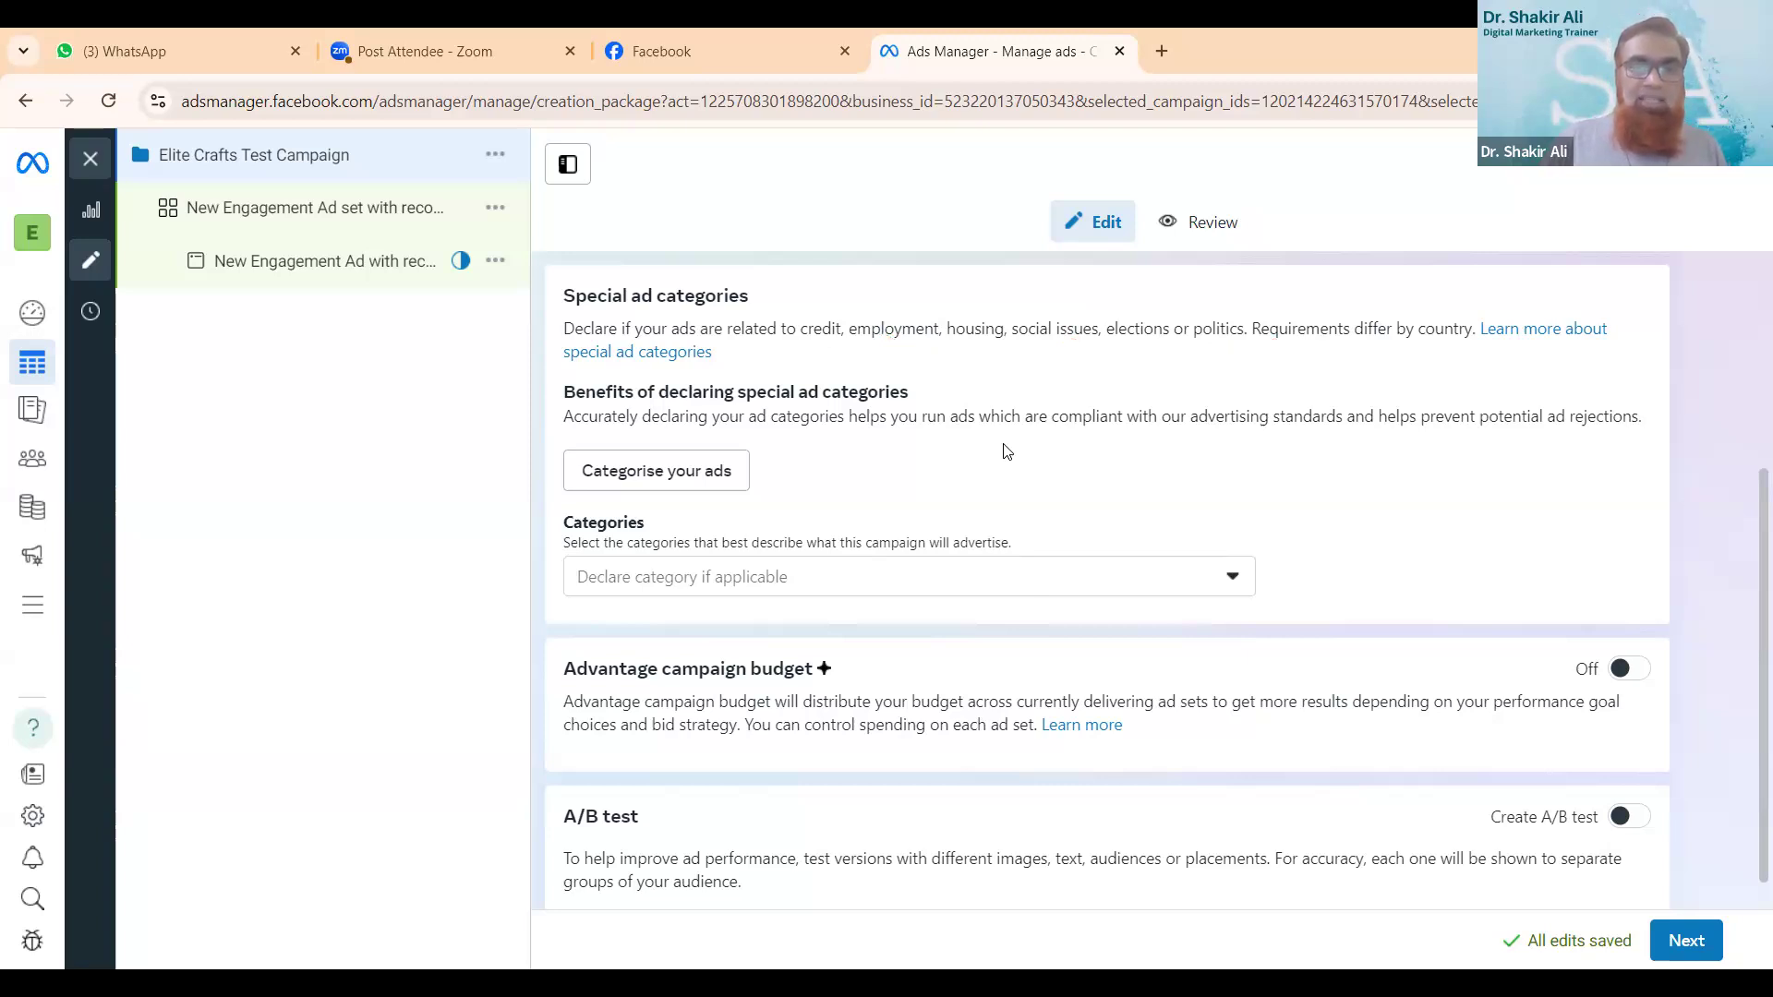
{"action": "scroll", "coordinate": [1039, 504], "scroll_direction": "down", "scroll_amount": 1}
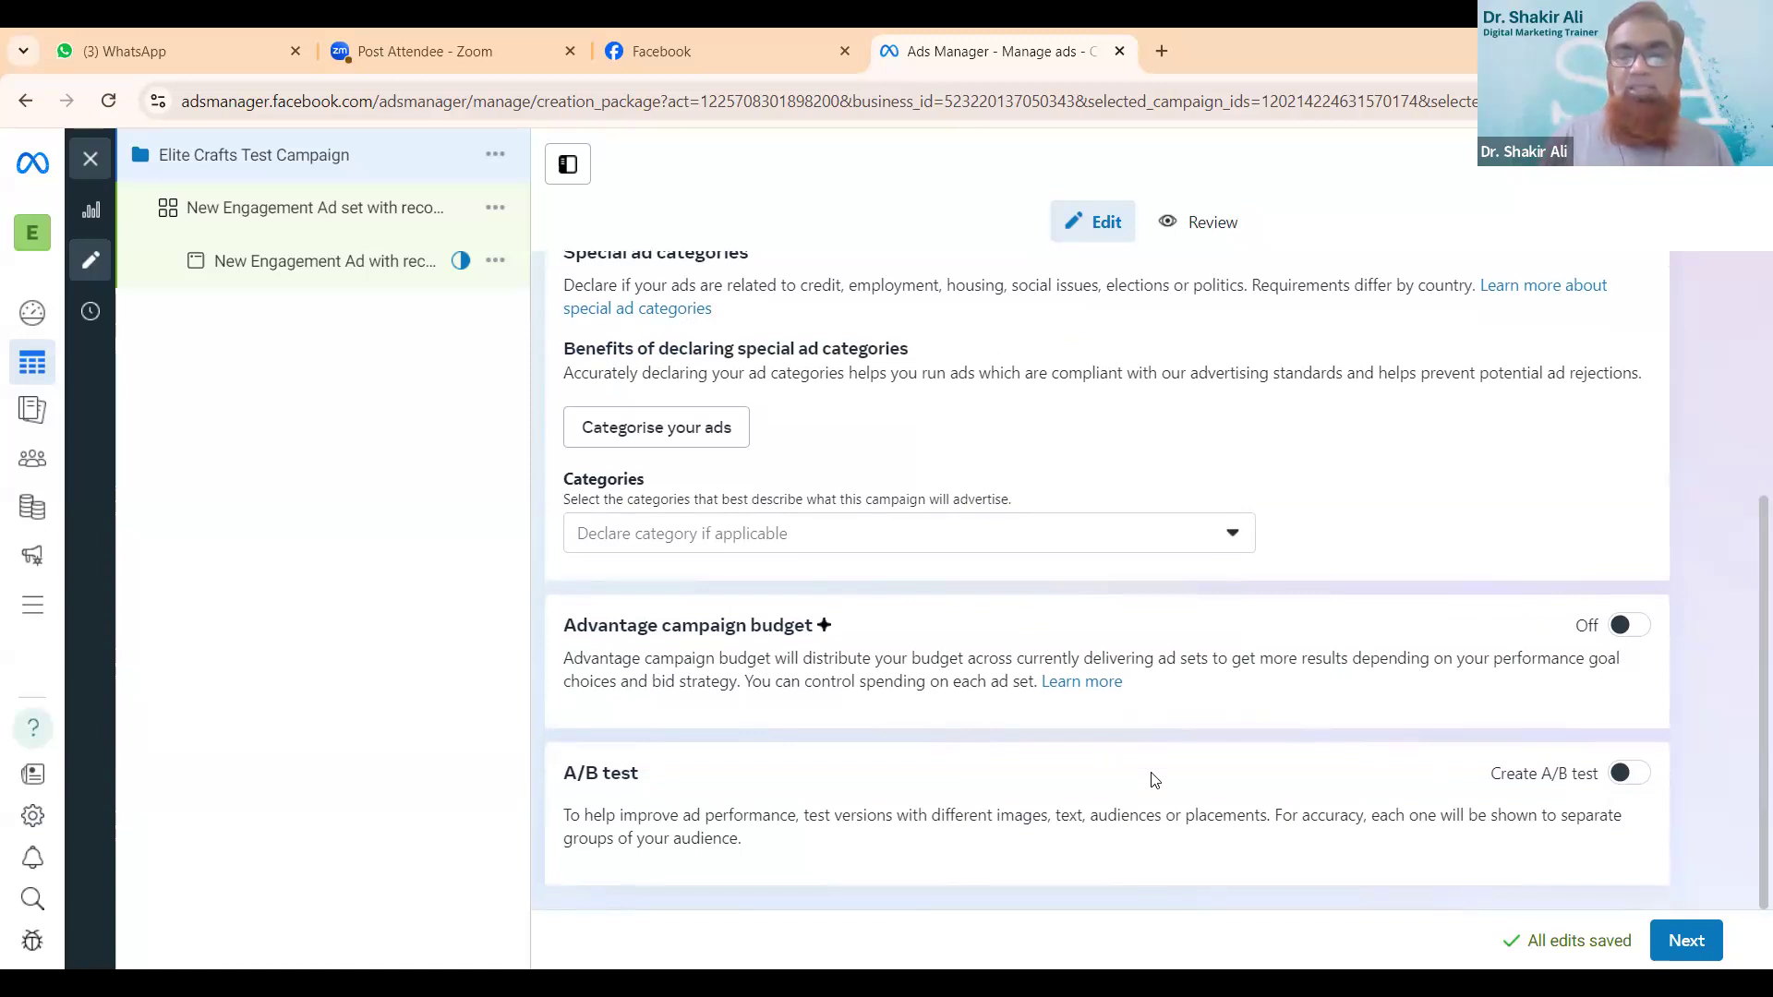
{"action": "left_click", "coordinate": [1685, 942]}
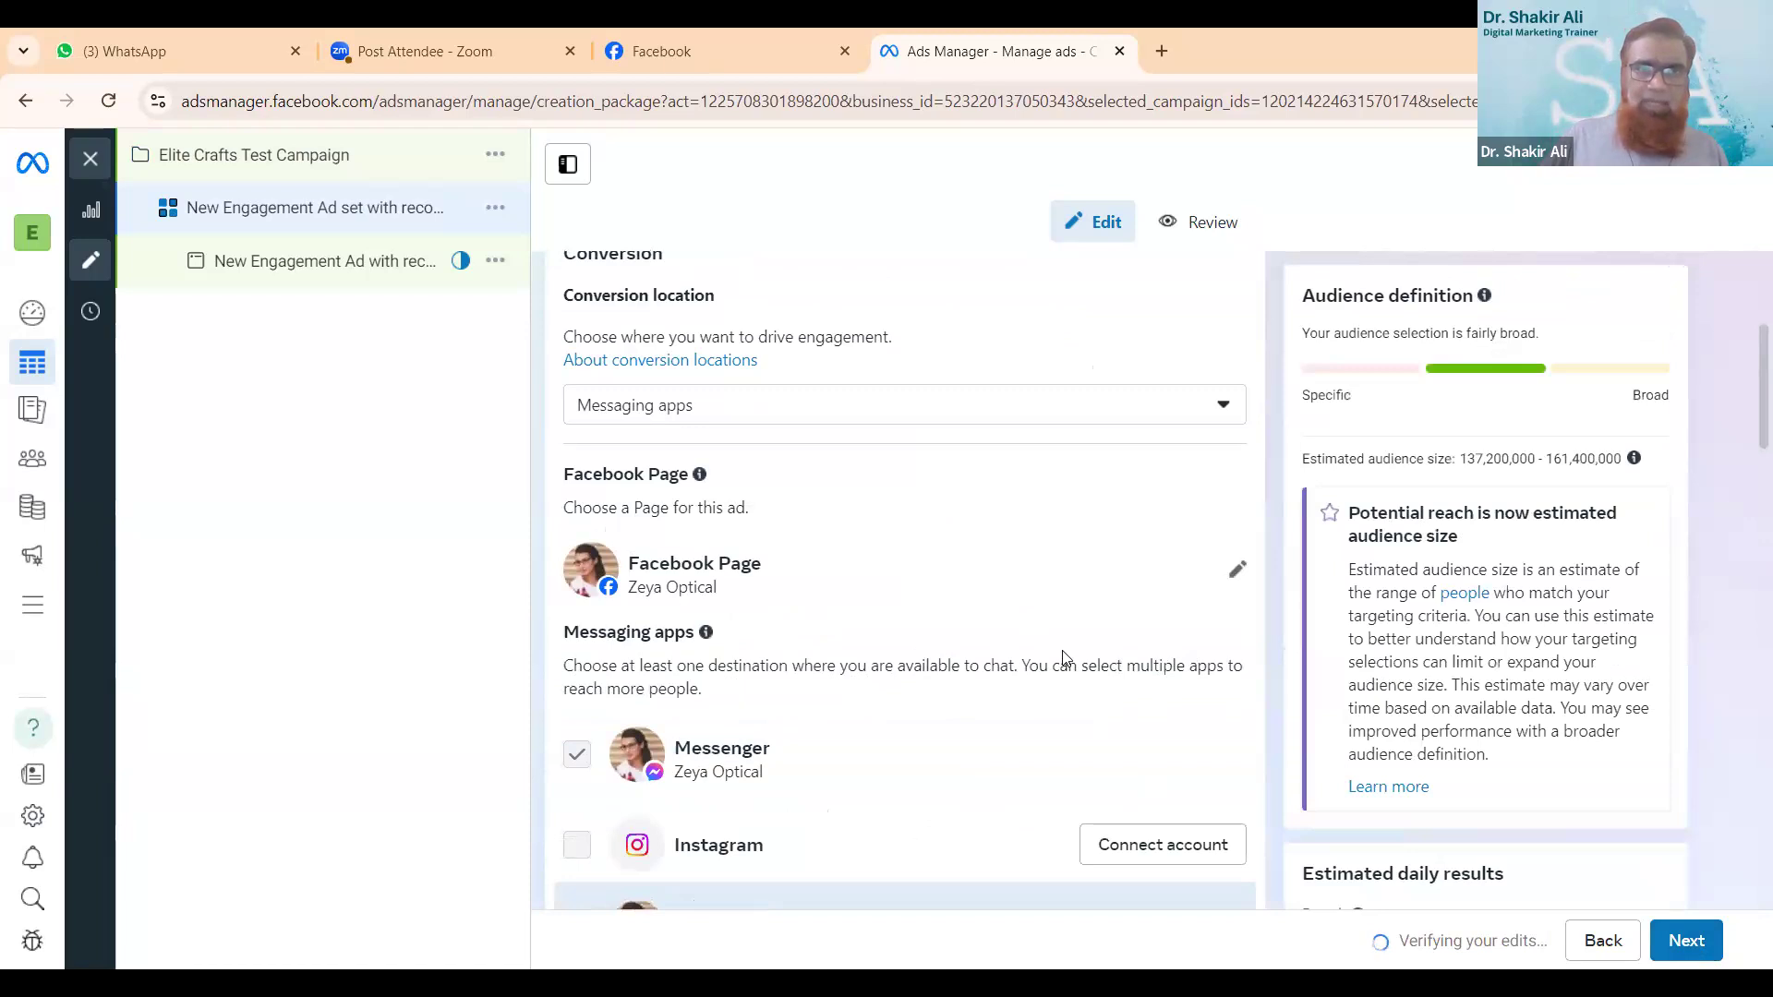
- Replace the default ad set name with "Elite Crafts Test Campian"
{"action": "scroll", "coordinate": [1062, 658], "scroll_direction": "down", "scroll_amount": 1}
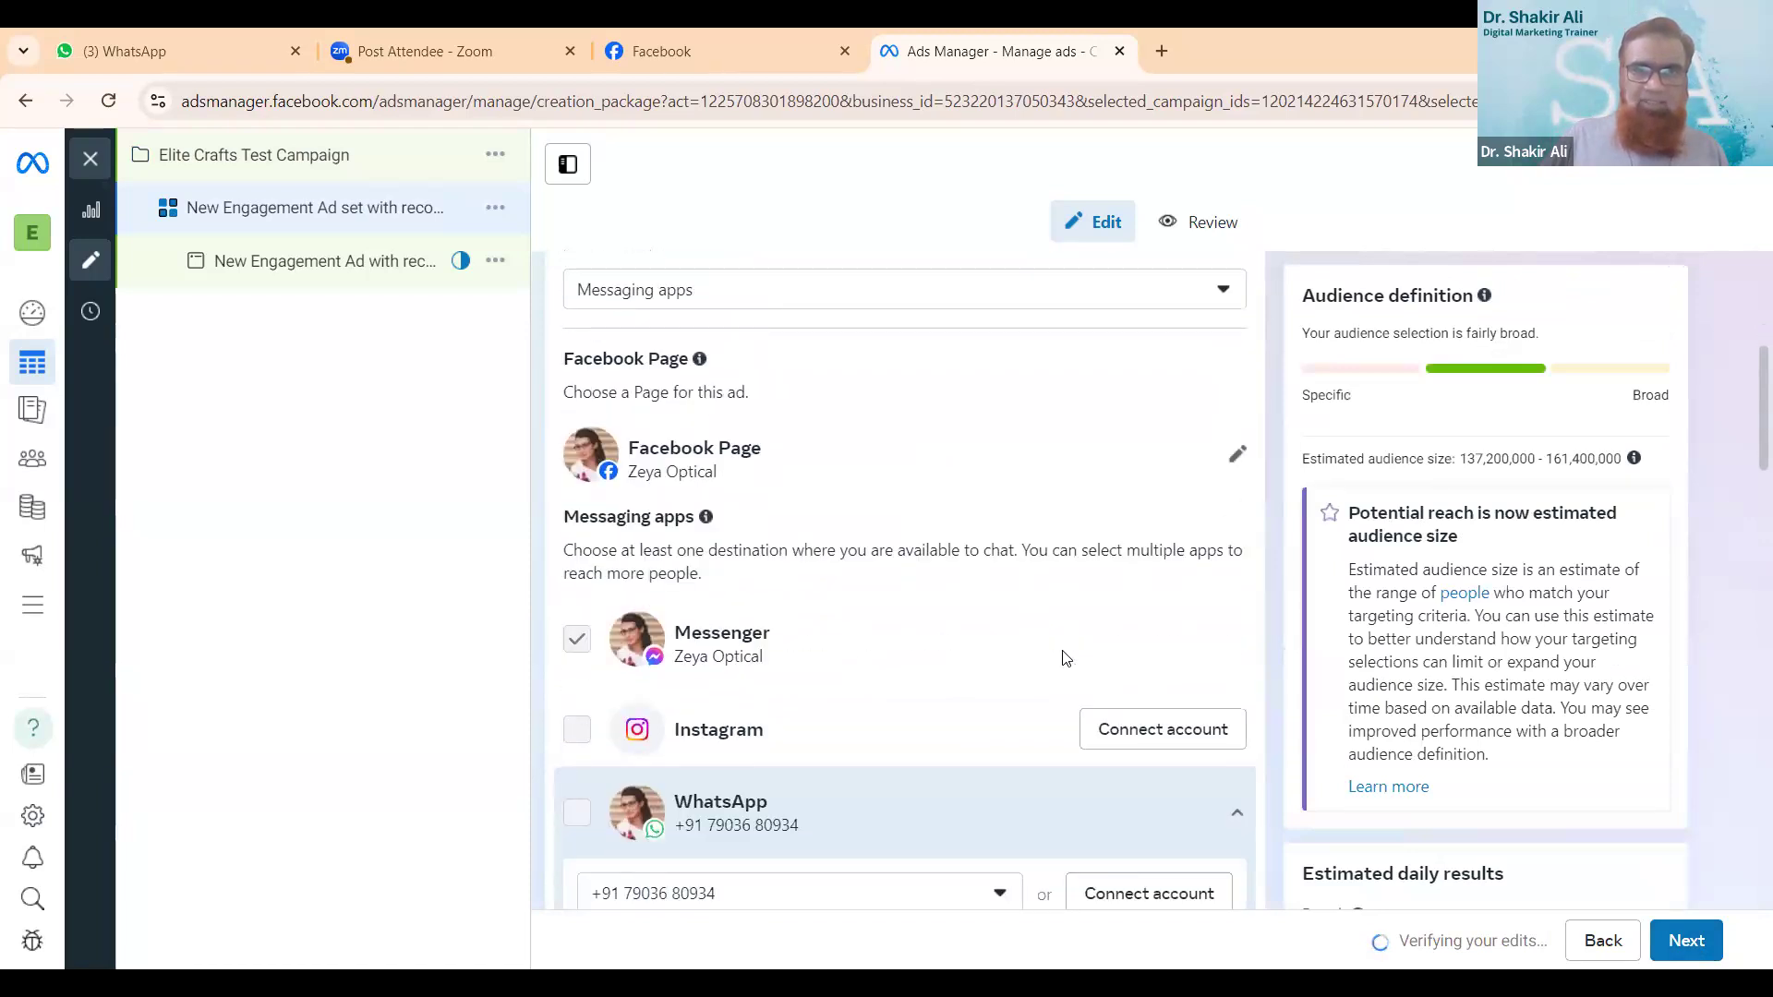
{"action": "scroll", "coordinate": [1062, 657], "scroll_direction": "up", "scroll_amount": 1}
{"action": "scroll", "coordinate": [1062, 658], "scroll_direction": "down", "scroll_amount": 10}
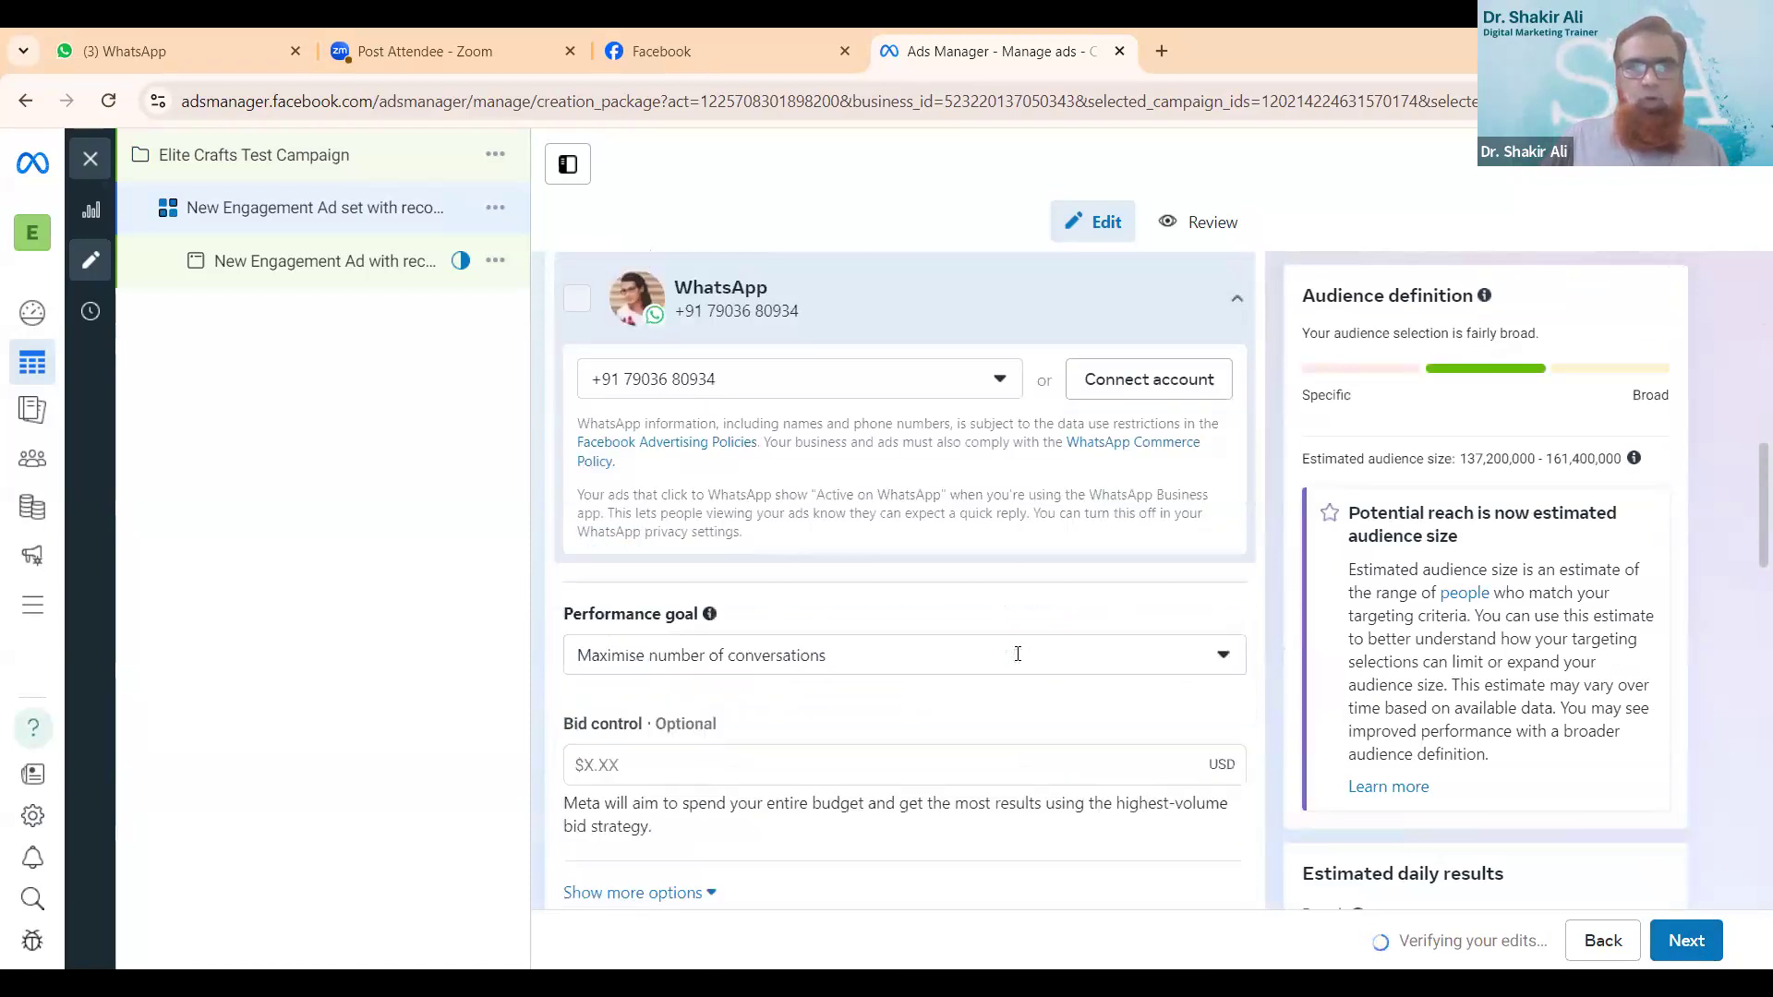
{"action": "scroll", "coordinate": [1020, 659], "scroll_direction": "down", "scroll_amount": 5}
{"action": "scroll", "coordinate": [1021, 661], "scroll_direction": "up", "scroll_amount": 15}
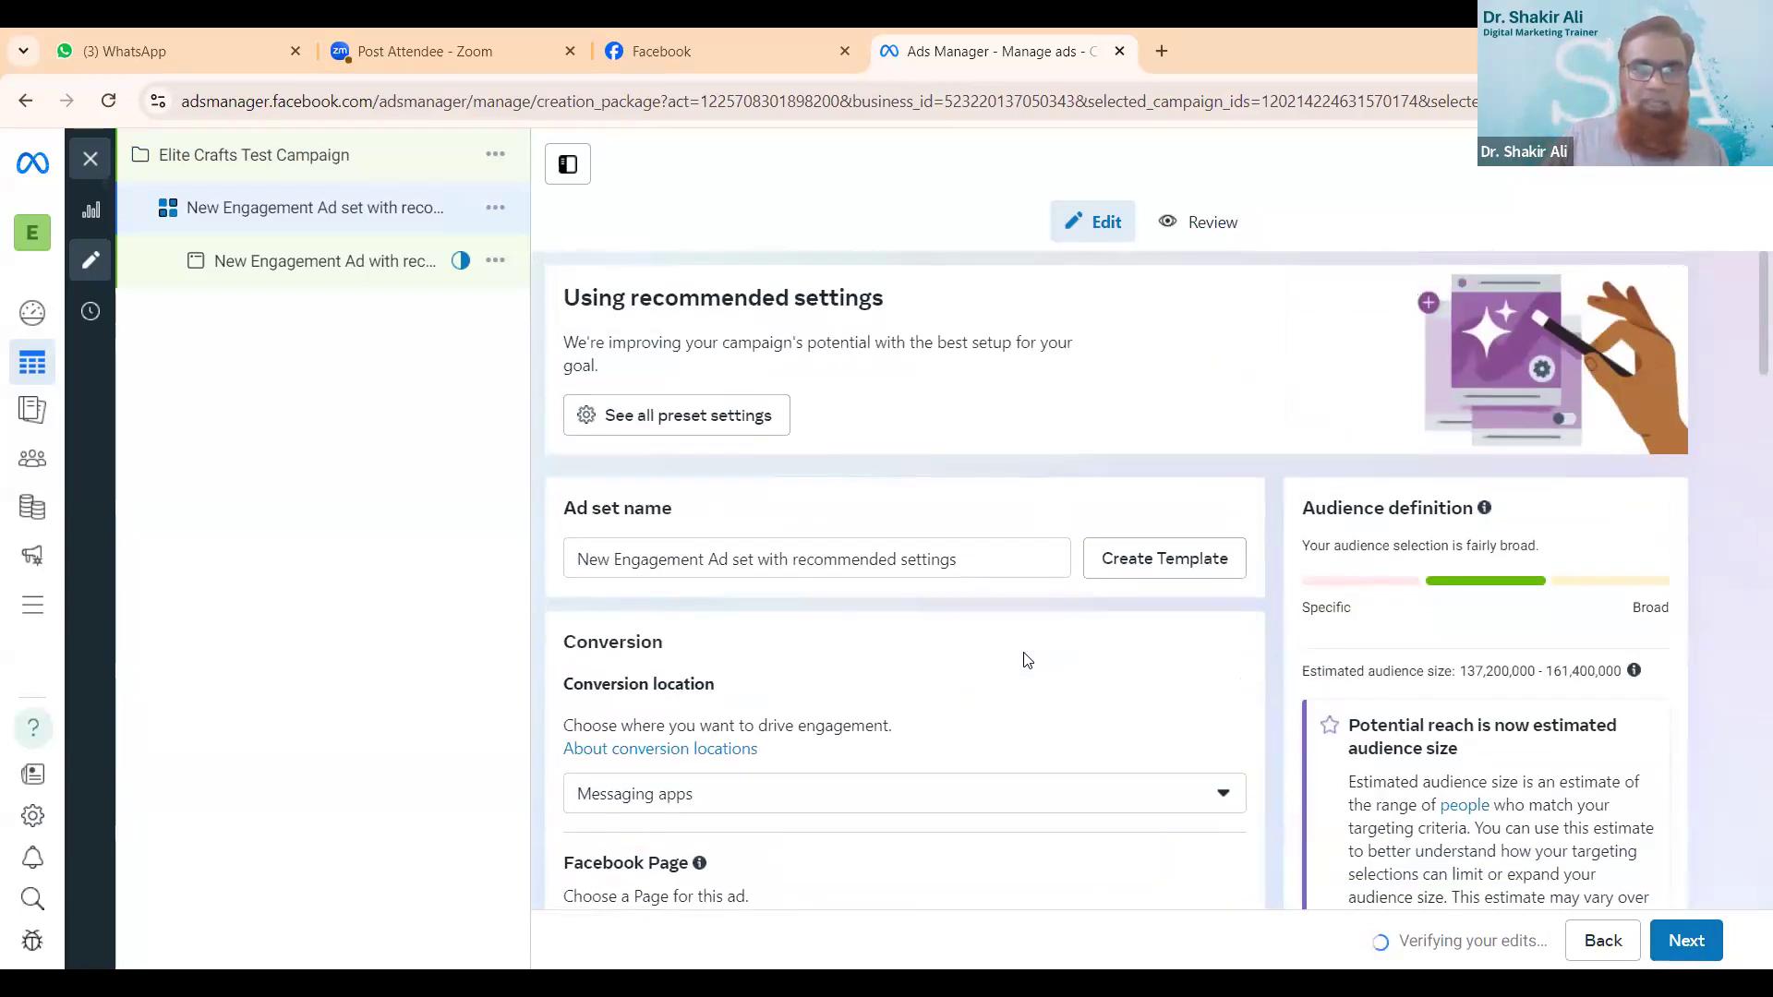
{"action": "triple_click", "coordinate": [1012, 554]}
{"action": "key", "text": "BackSpace"}
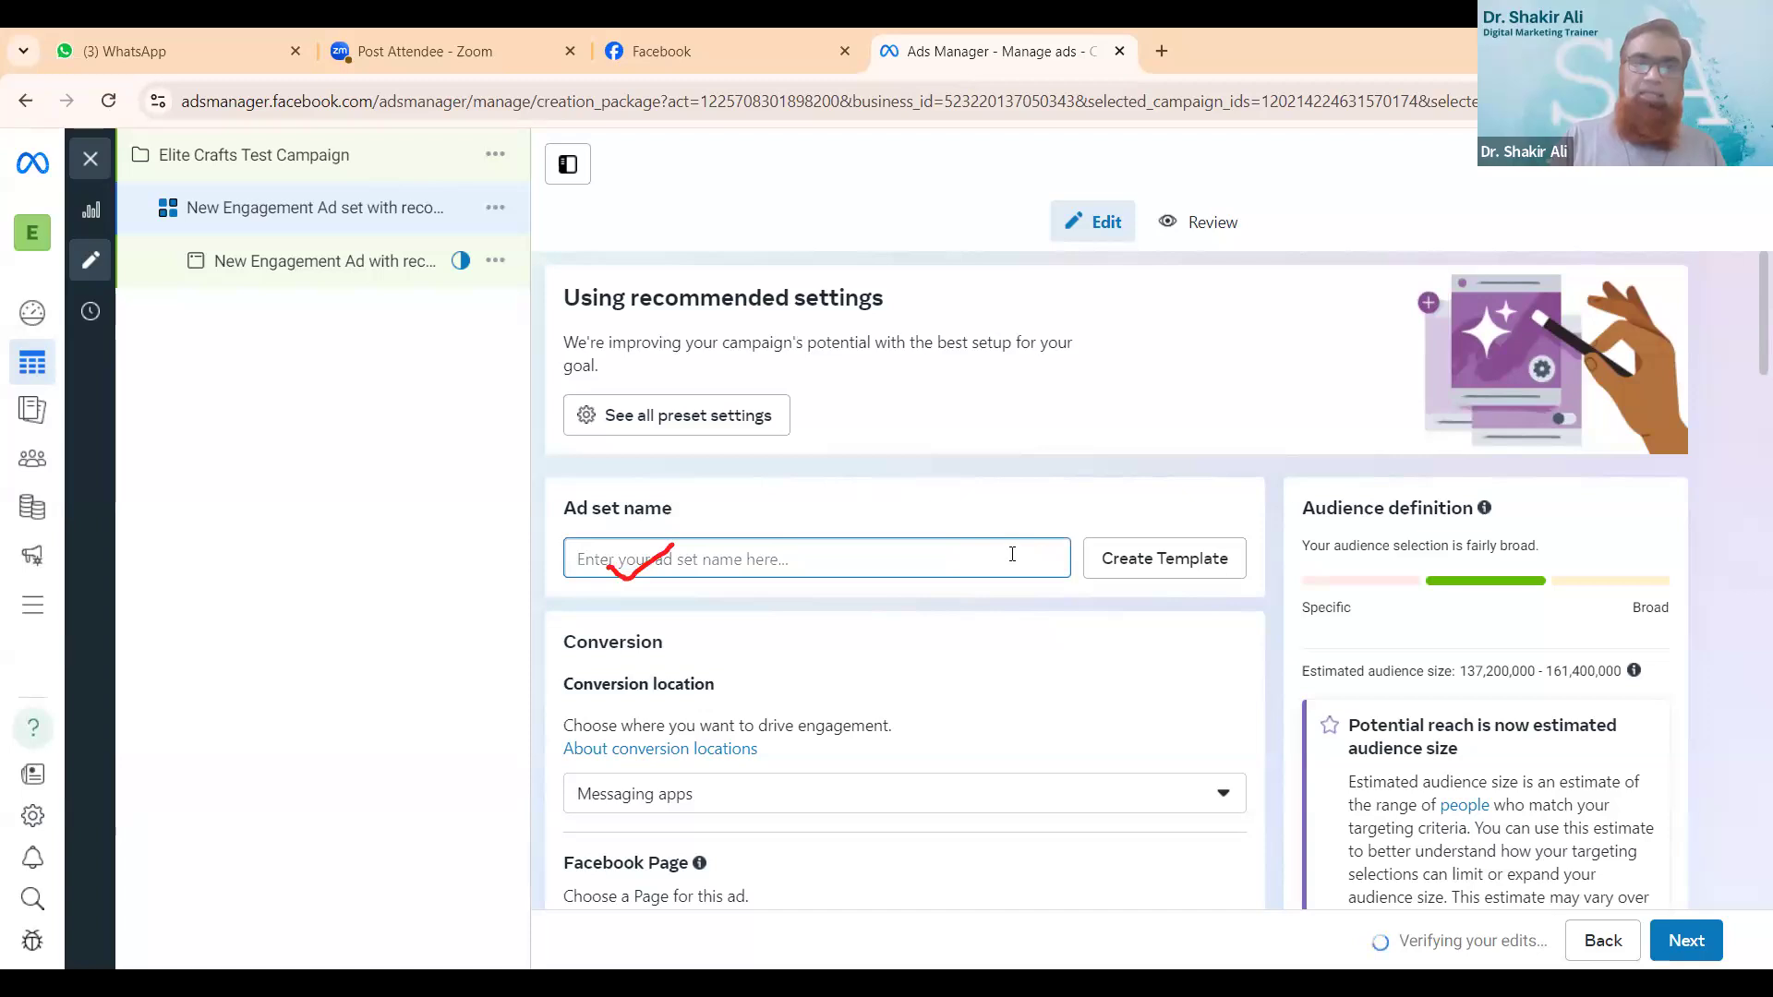
{"action": "type", "text": "Elite "}
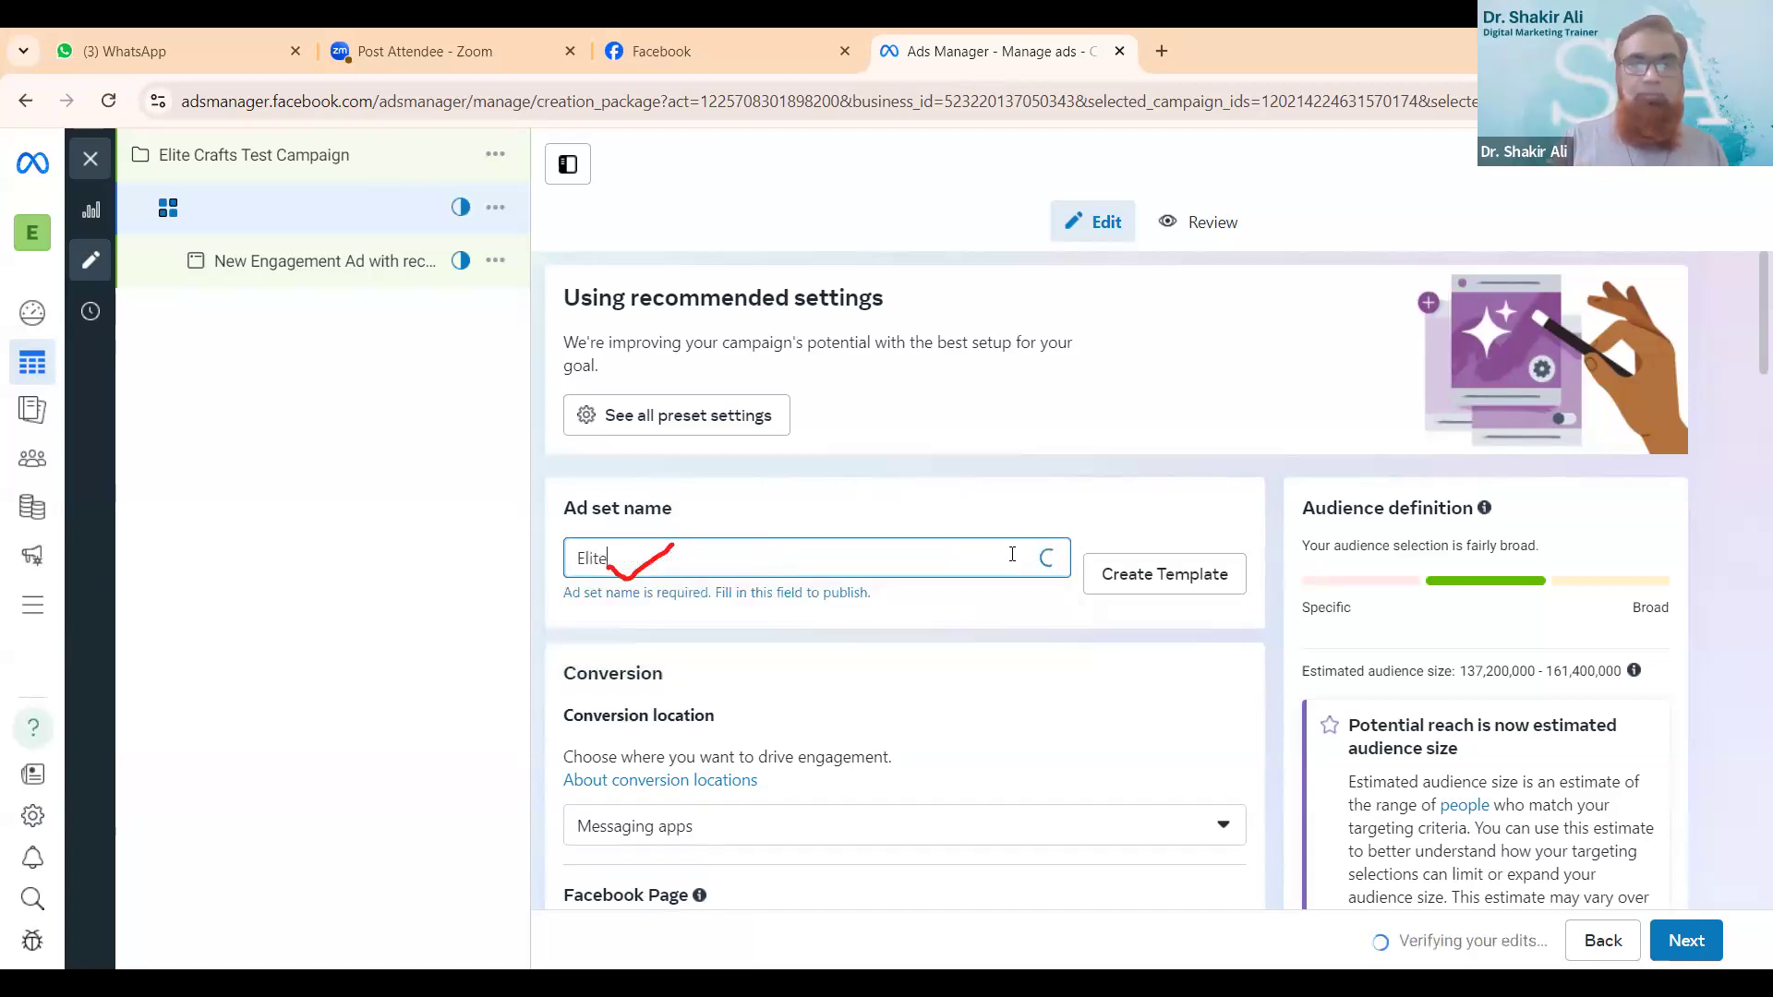
{"action": "type", "text": "Crafts"}
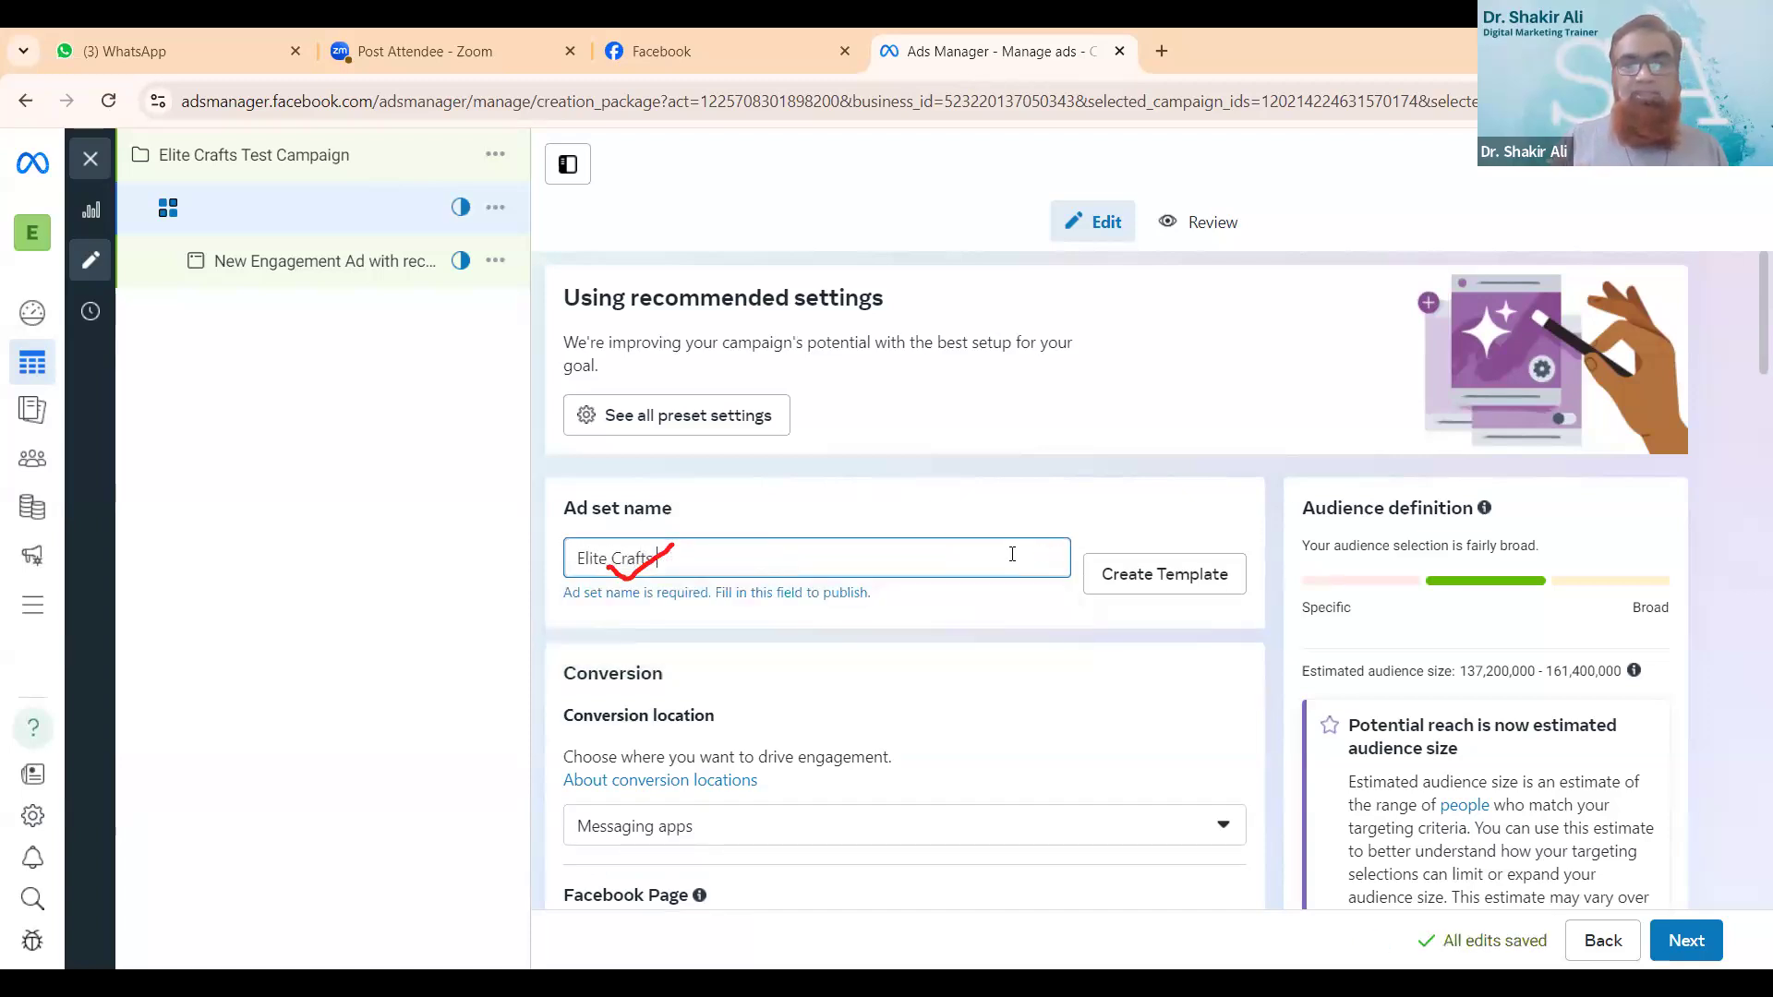
{"action": "type", "text": " Test "}
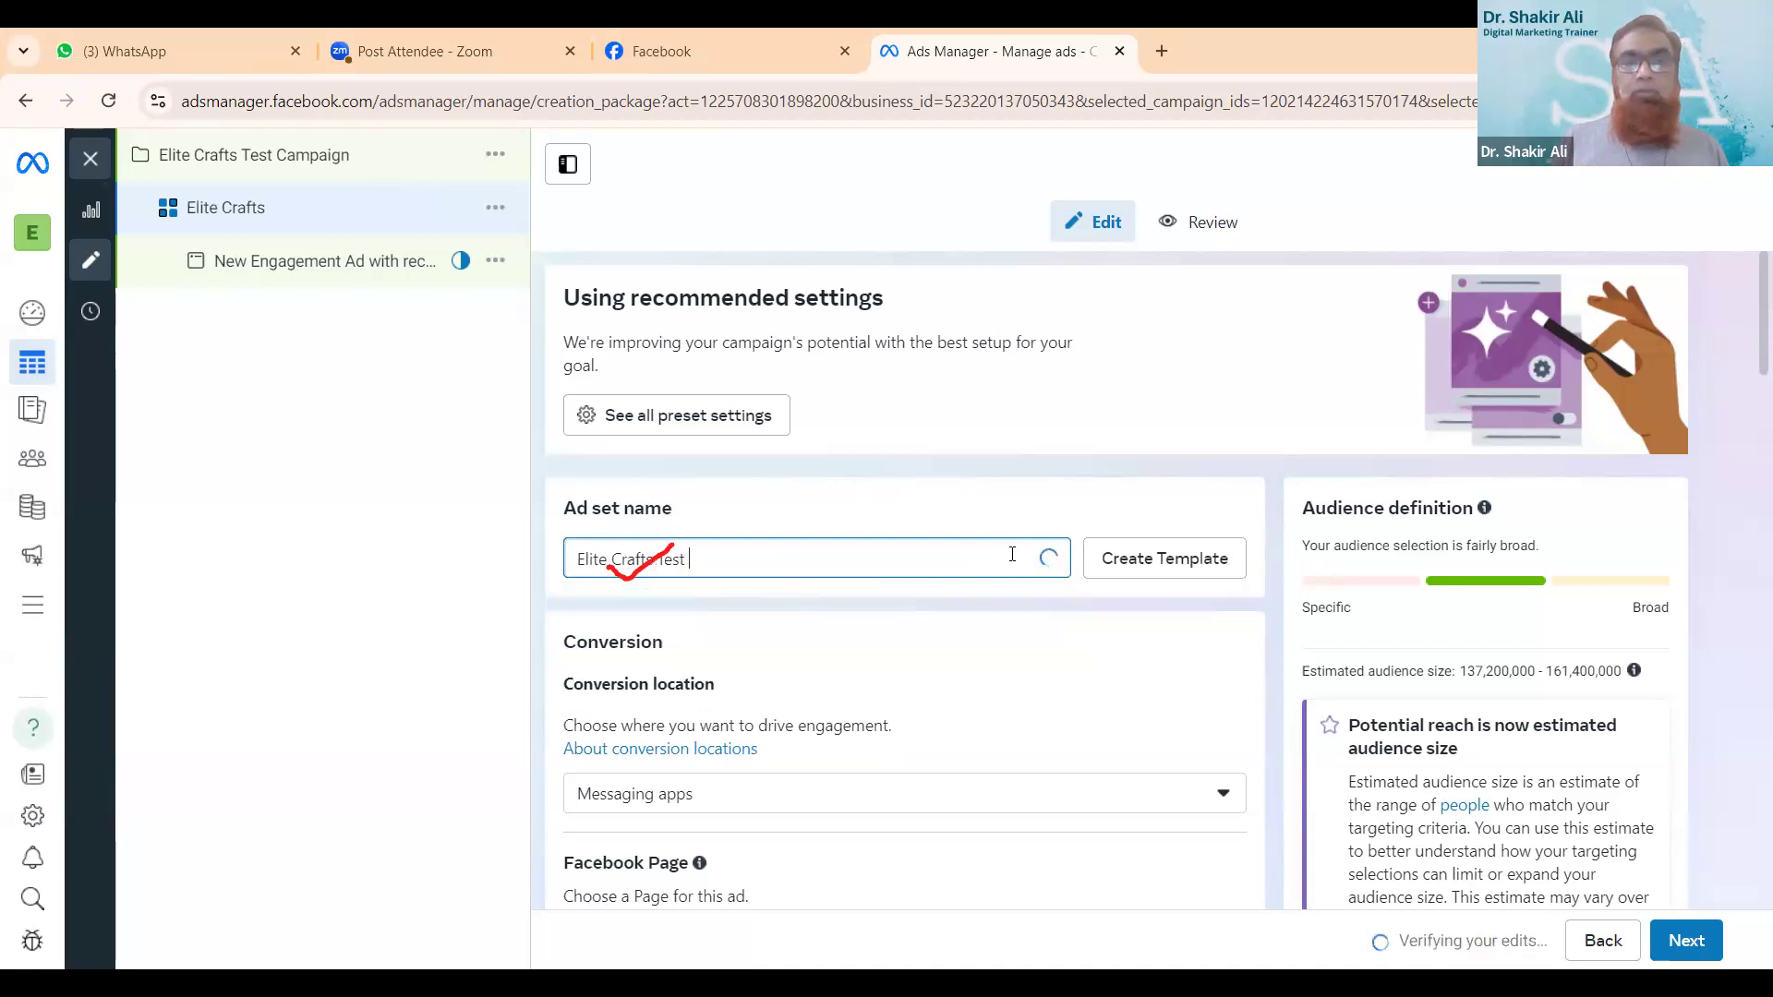
{"action": "type", "text": "Cam"}
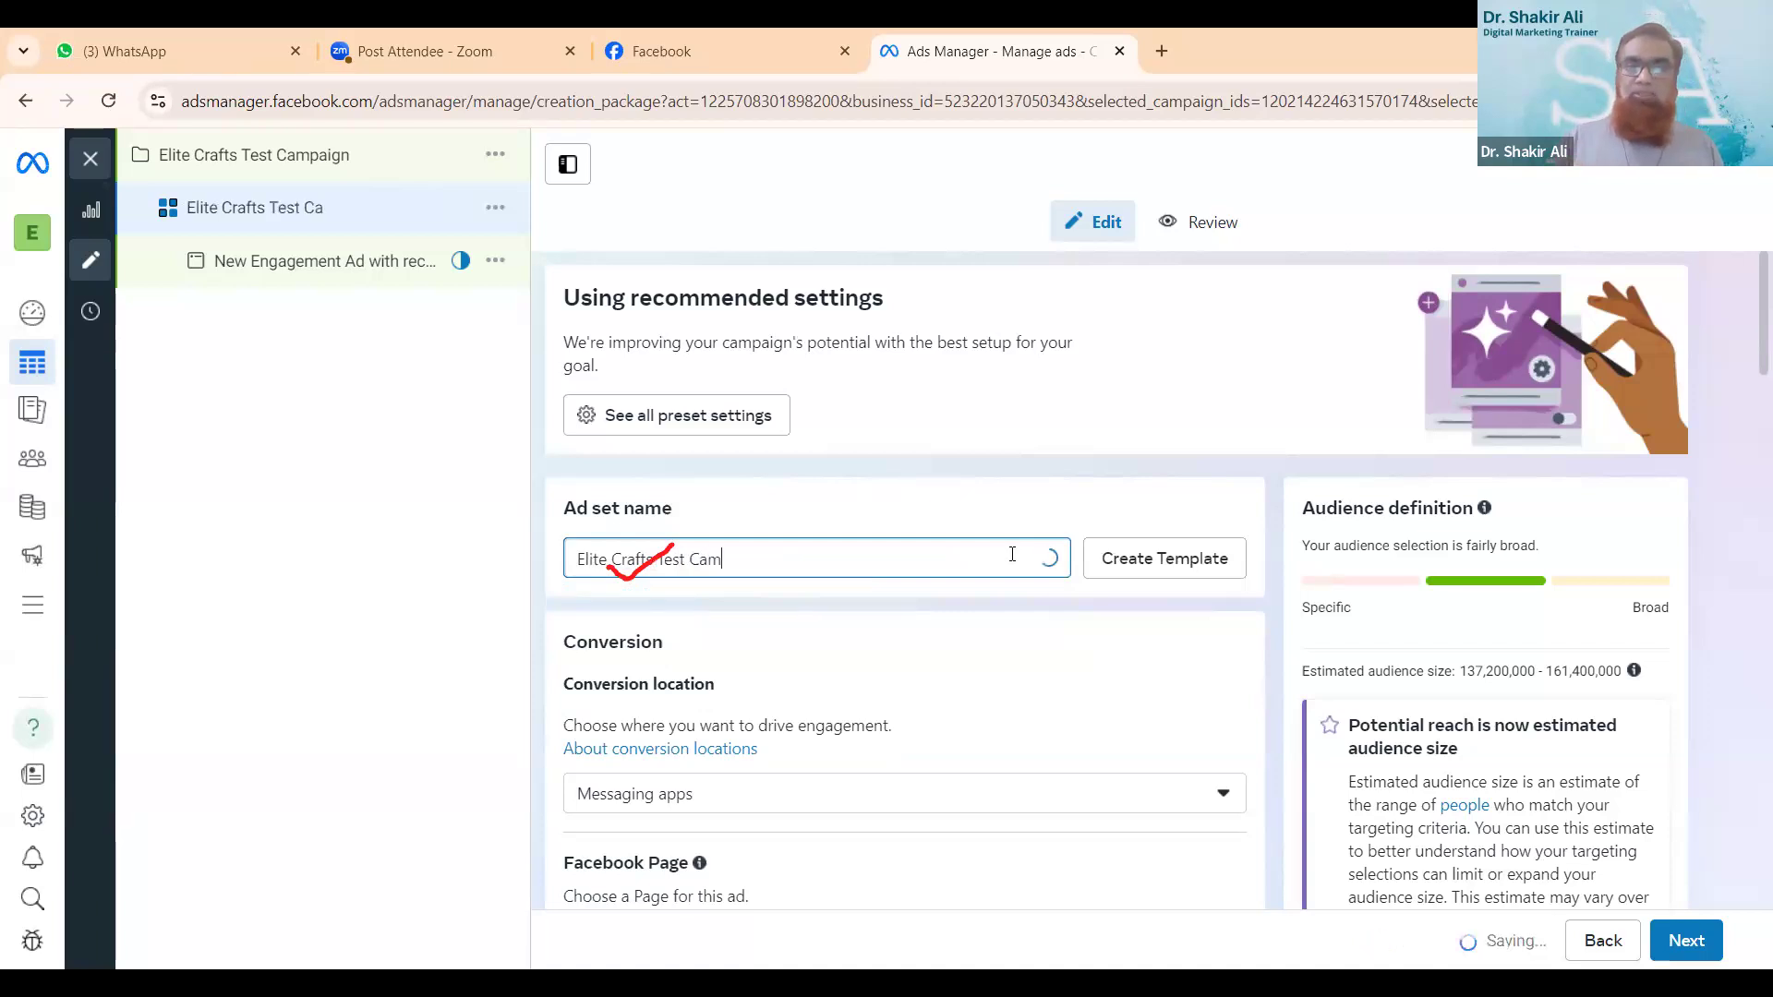
{"action": "type", "text": "pian"}
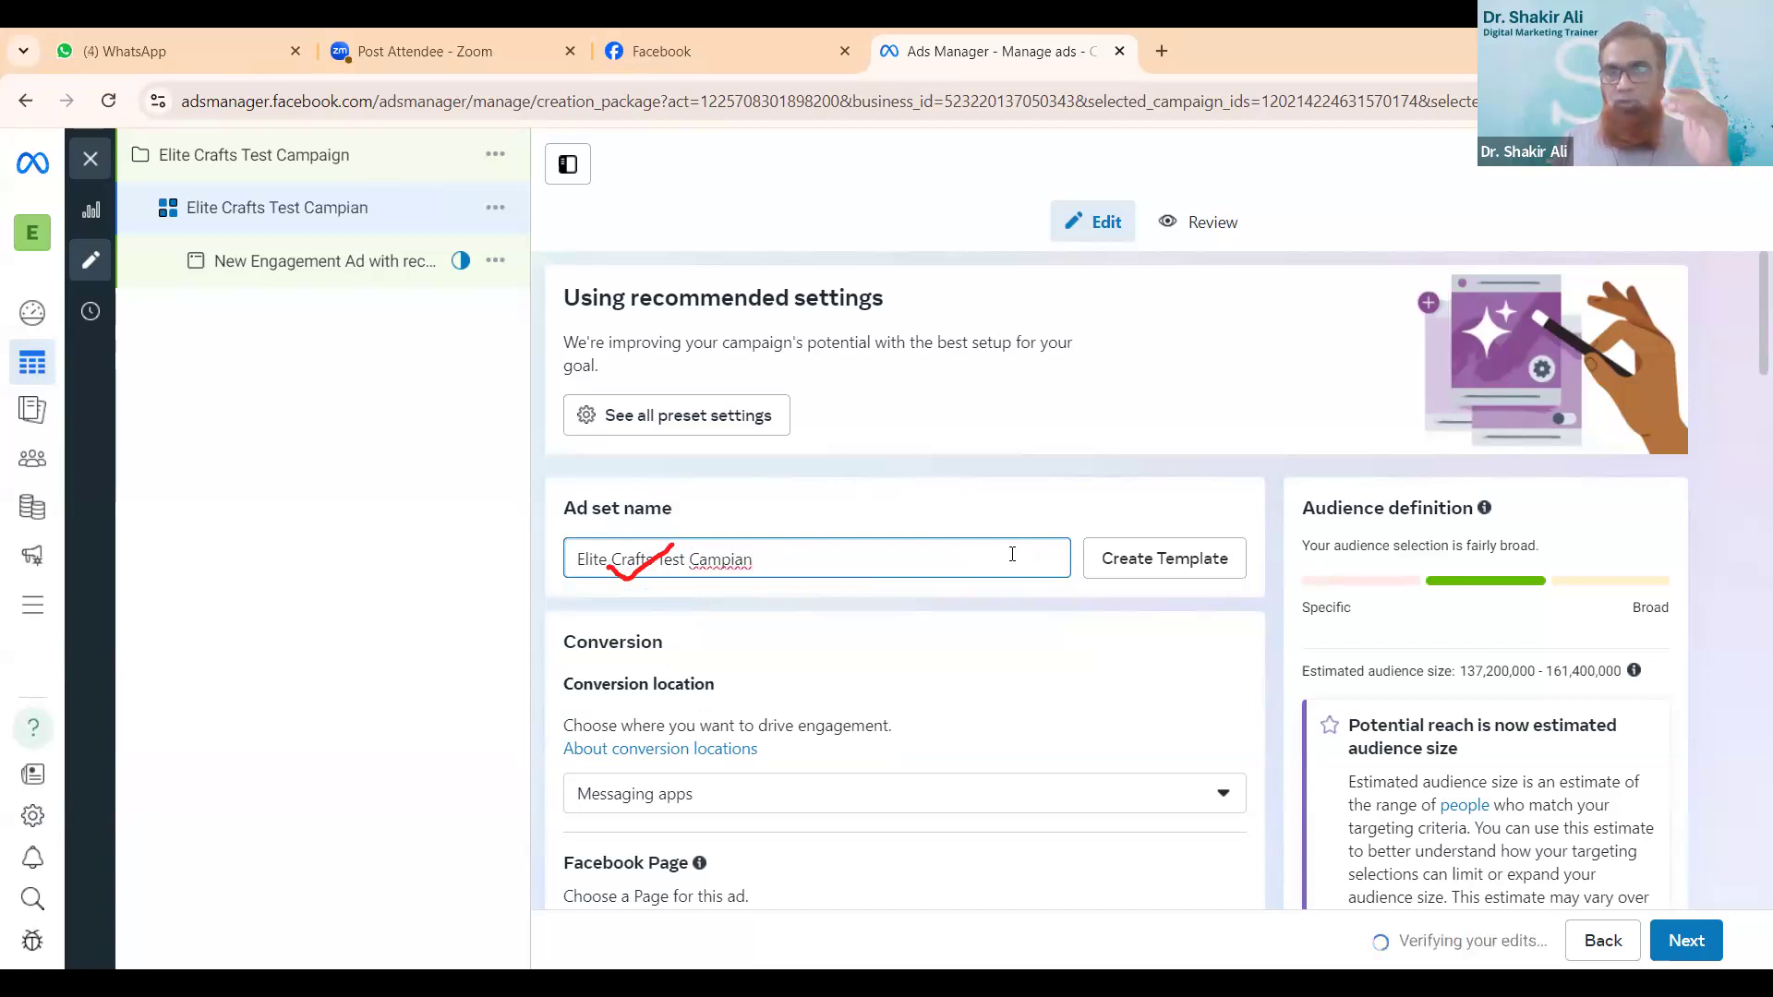
- Correct the spelling of the ad set name's last word so it reads "Elite Crafts Test Campaign"
{"action": "key", "text": "BackSpace"}
{"action": "key", "text": "BackSpace"}
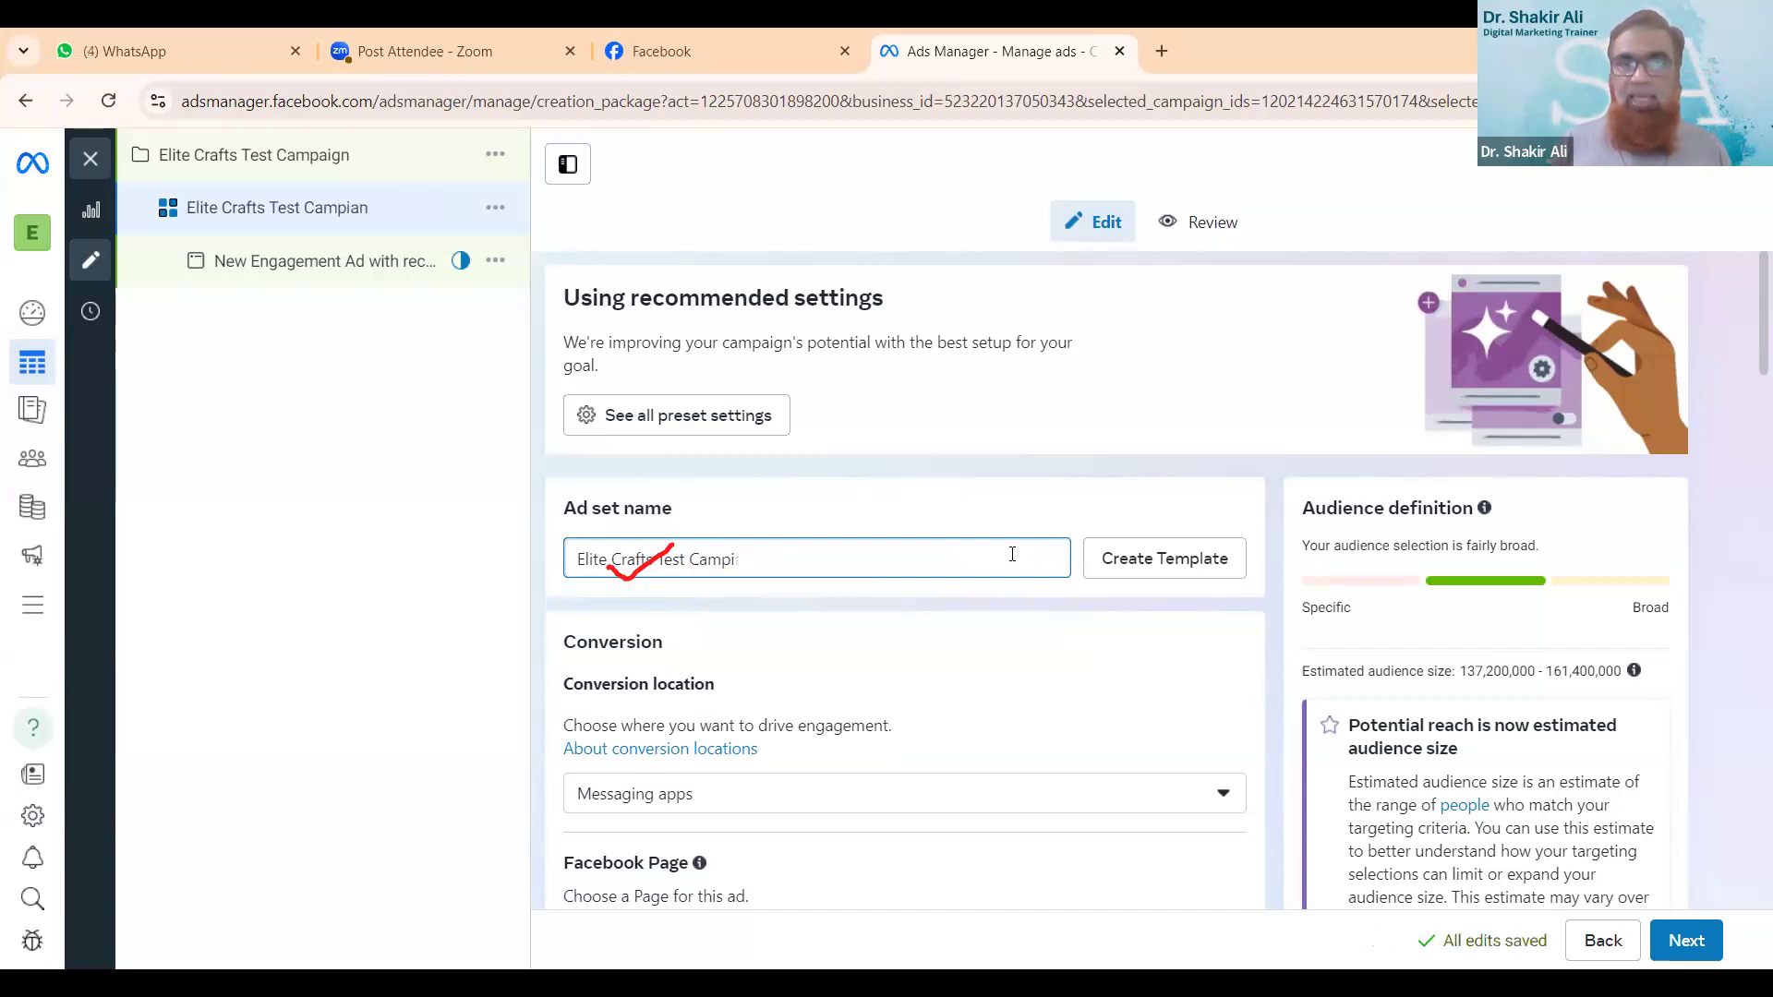
{"action": "key", "text": "BackSpace"}
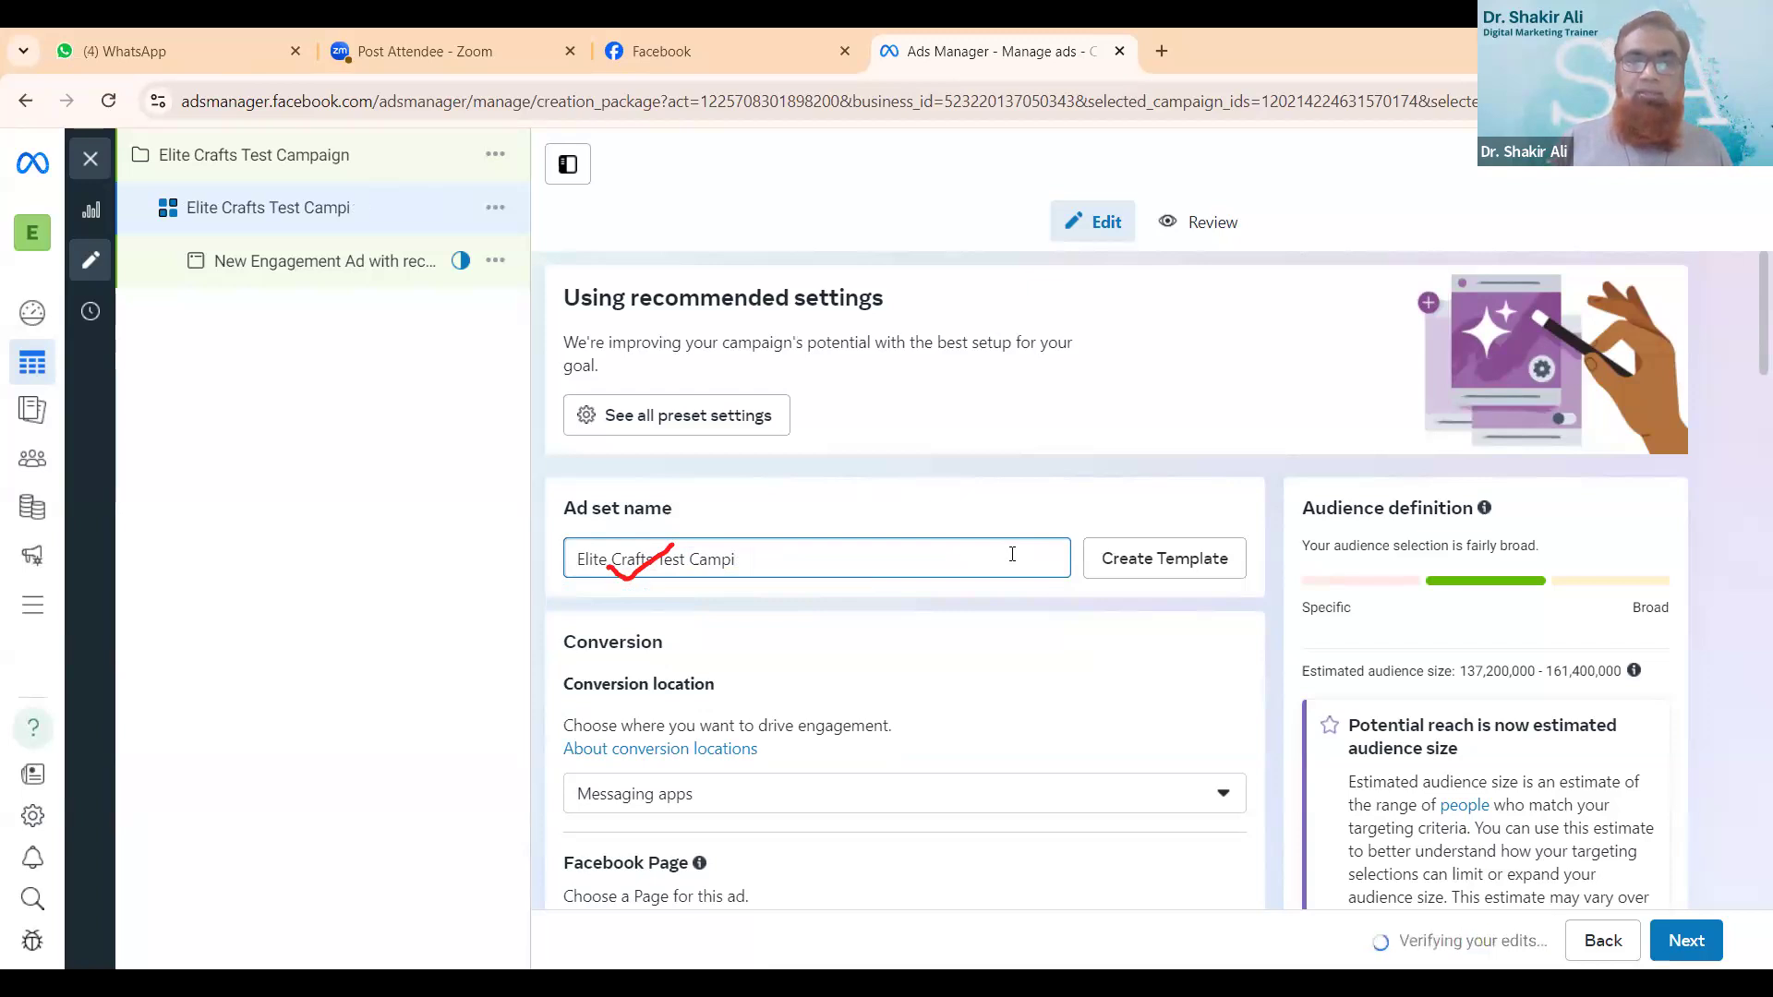
{"action": "type", "text": "a"}
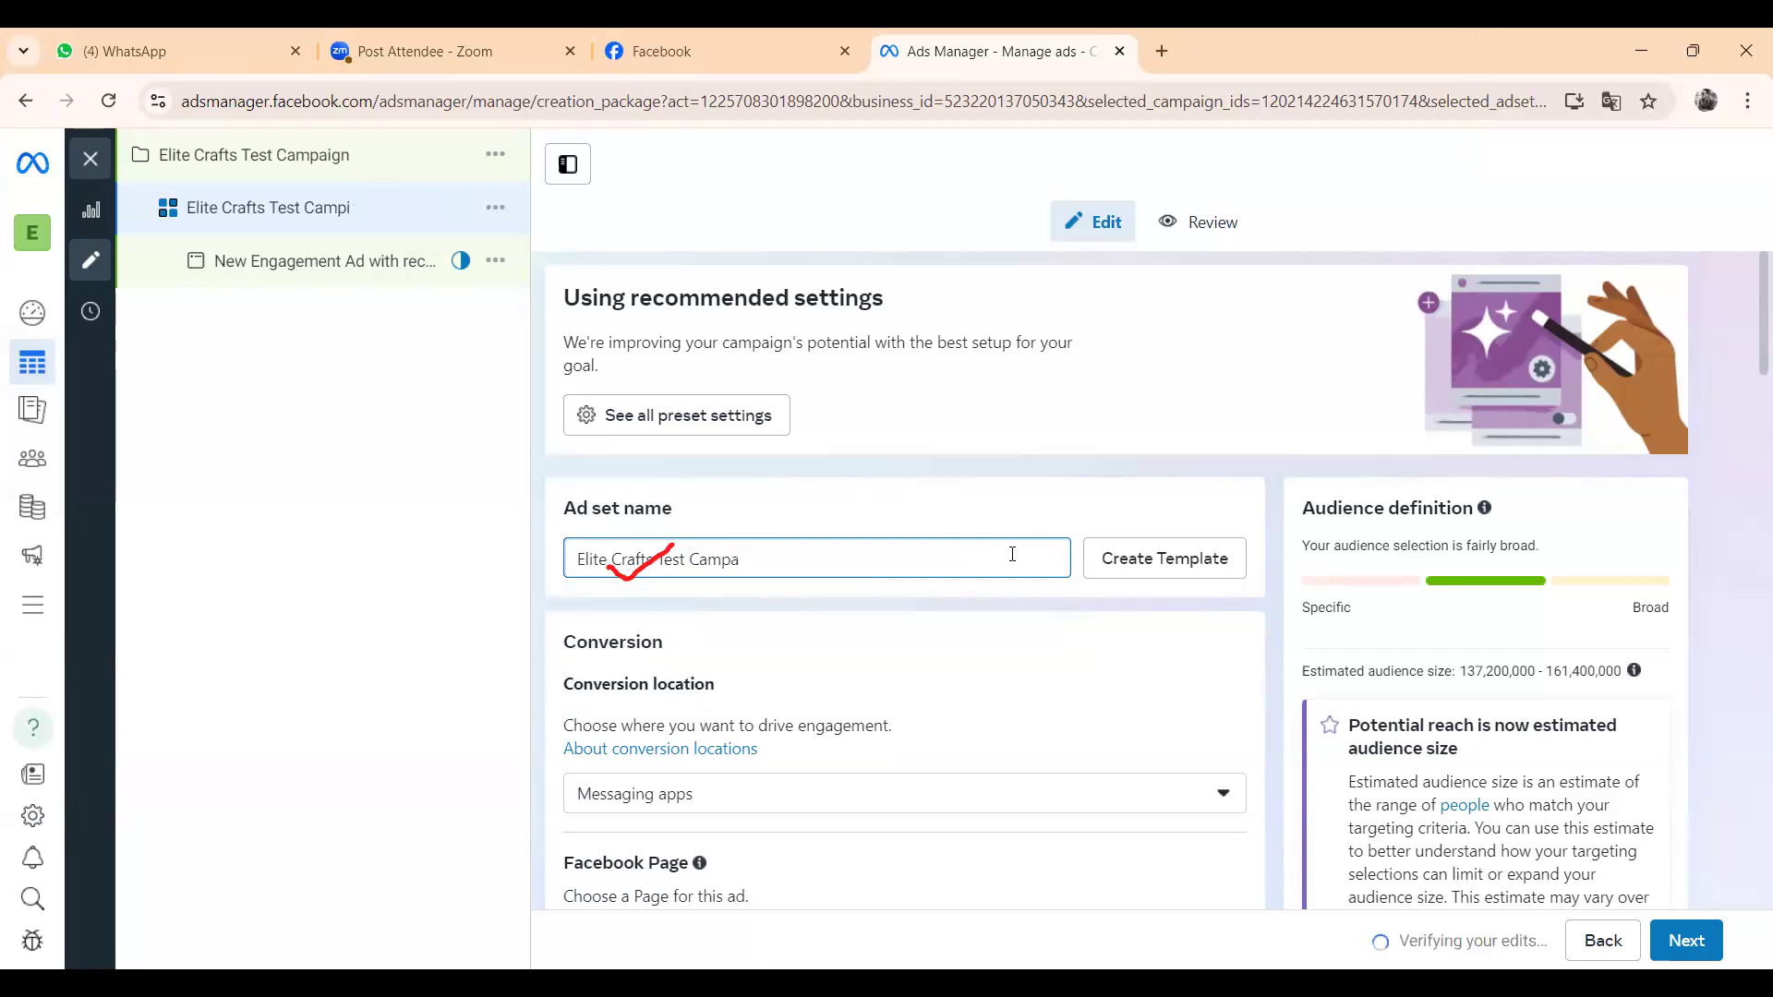
{"action": "type", "text": "ign"}
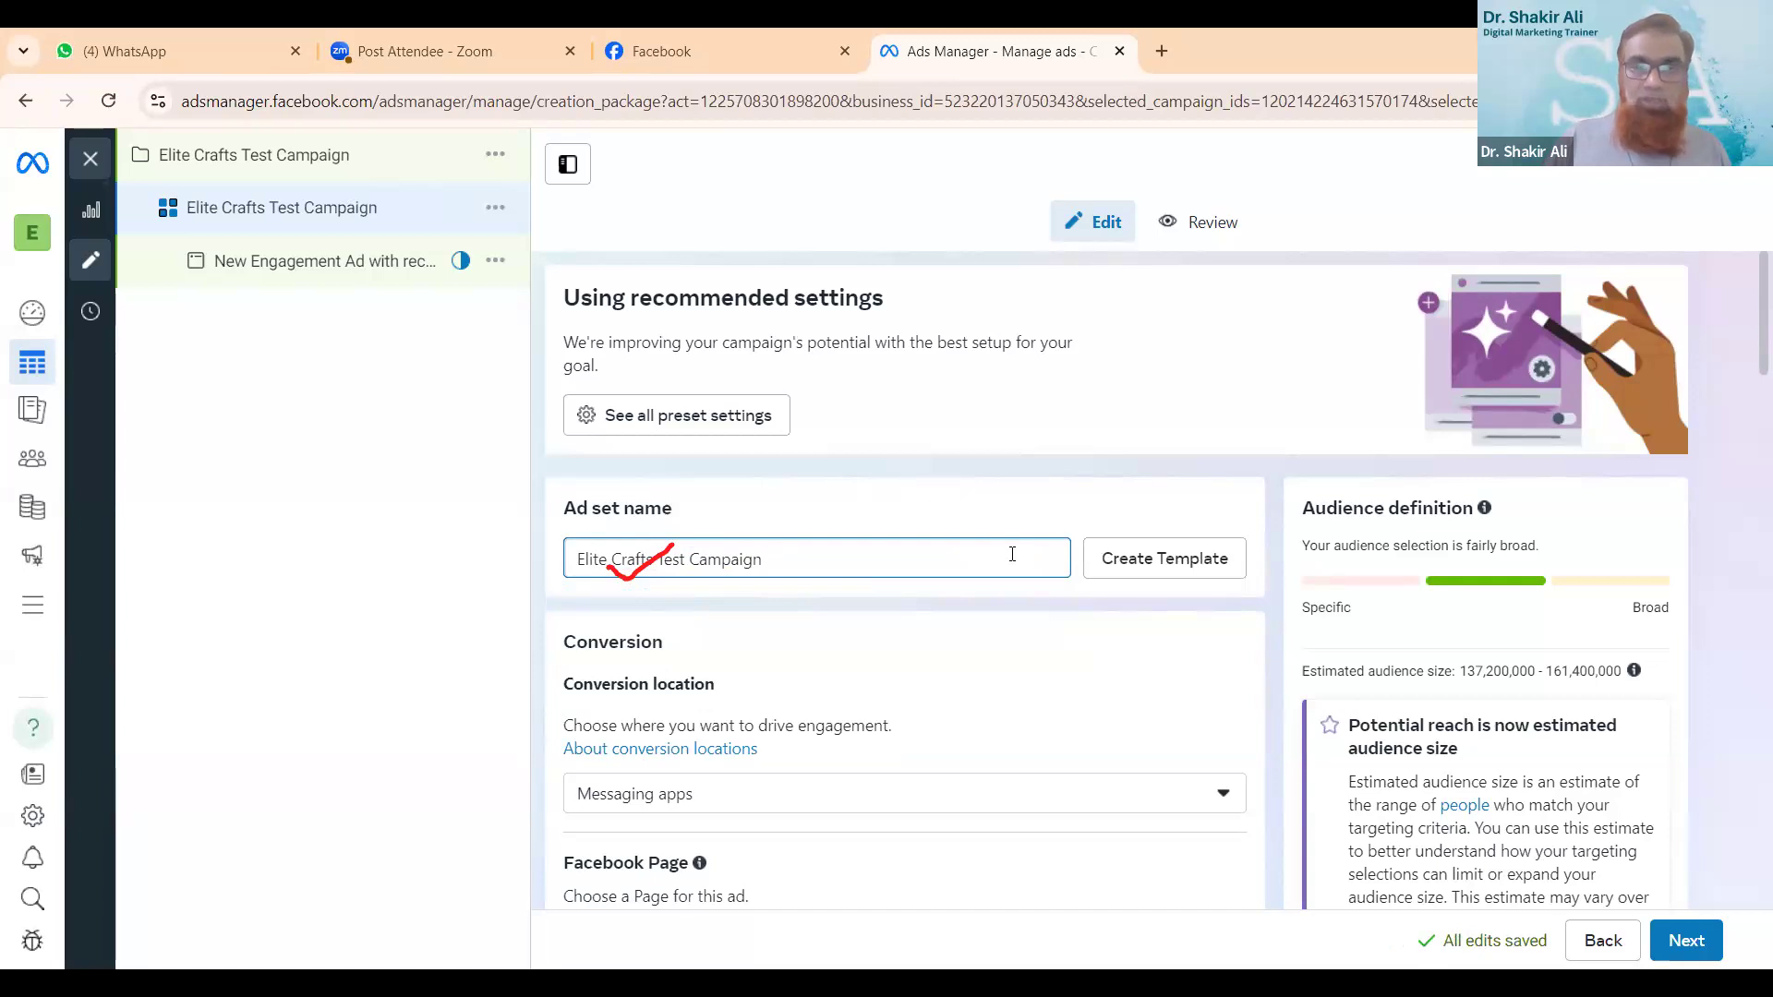
- Change the ad set's Facebook Page to Elite Crafts in the conversion settings
{"action": "scroll", "coordinate": [1092, 788], "scroll_direction": "down", "scroll_amount": 4}
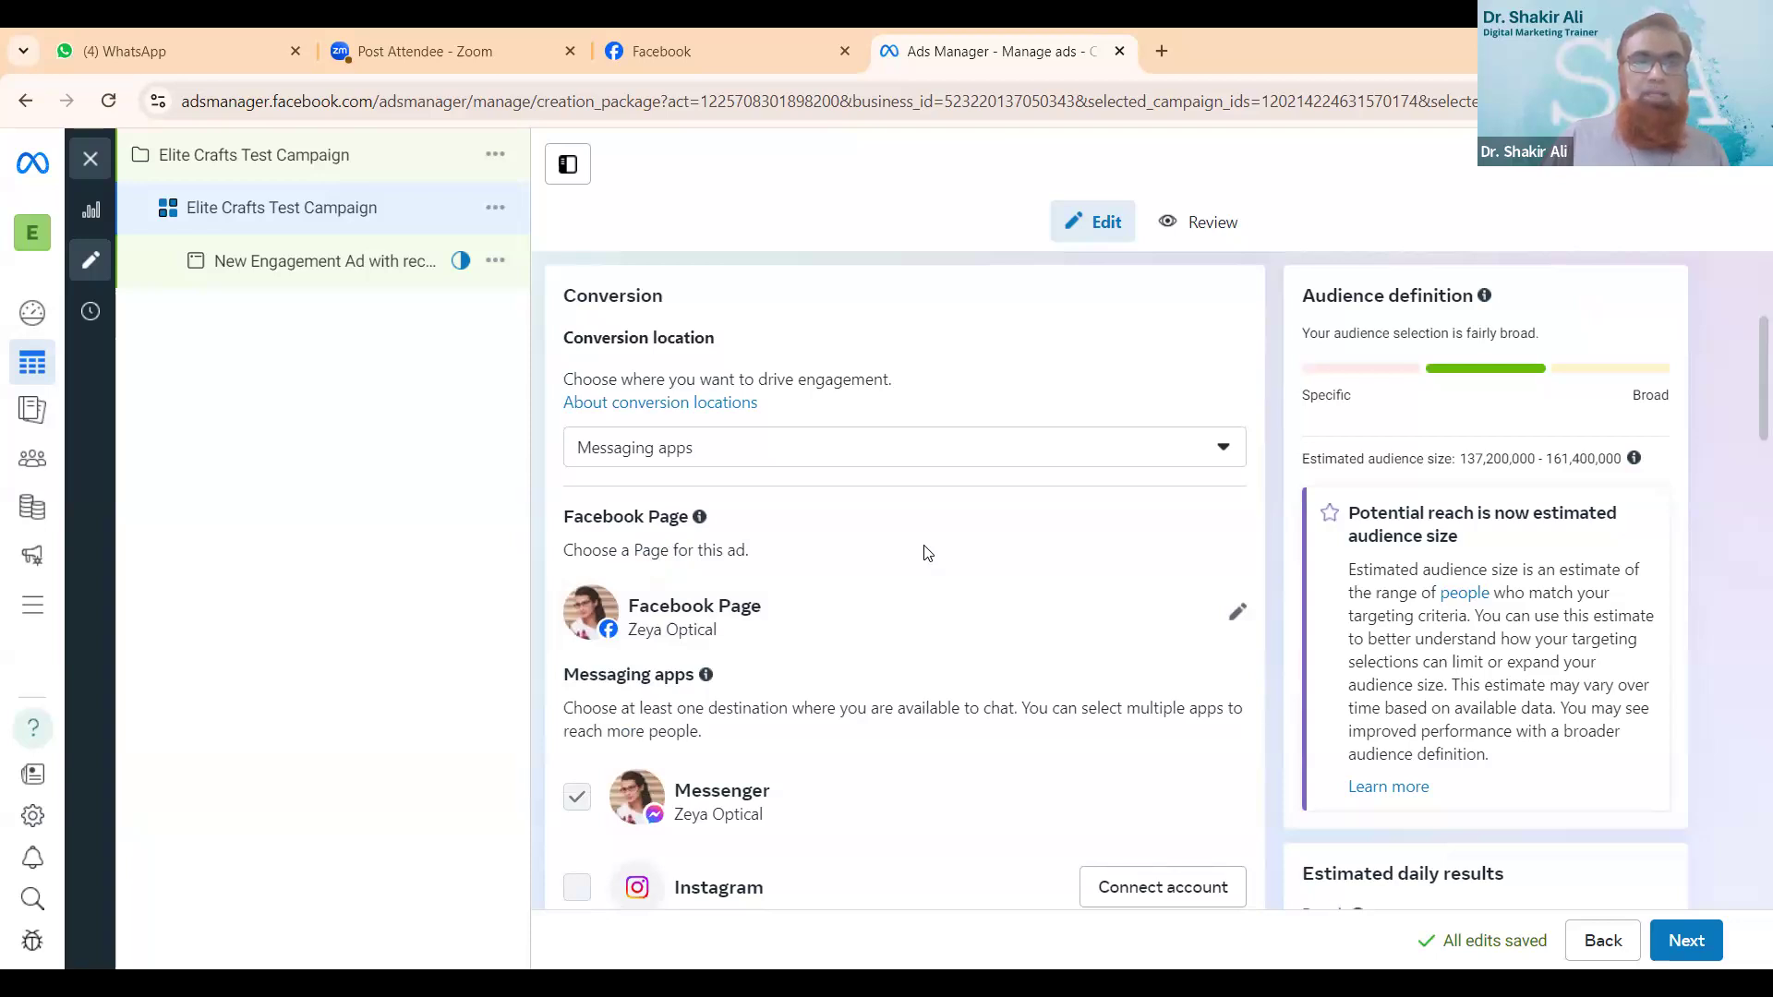
{"action": "scroll", "coordinate": [927, 552], "scroll_direction": "down", "scroll_amount": 1}
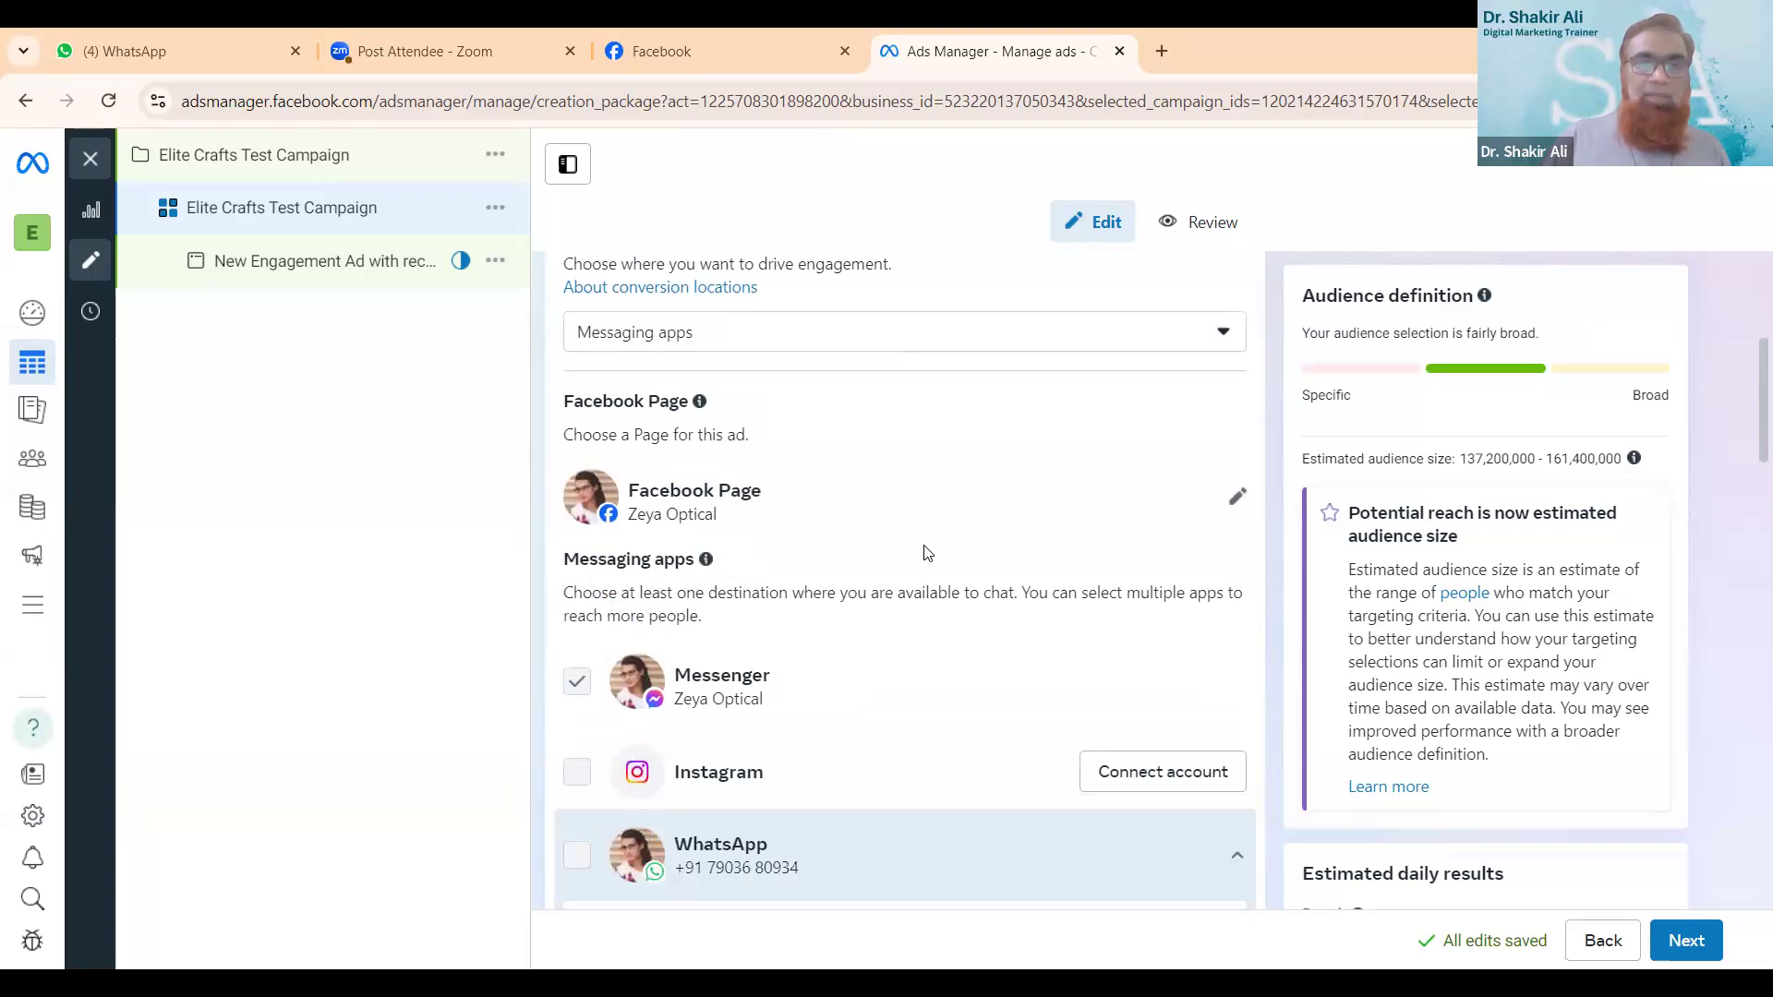
{"action": "scroll", "coordinate": [928, 552], "scroll_direction": "down", "scroll_amount": 2}
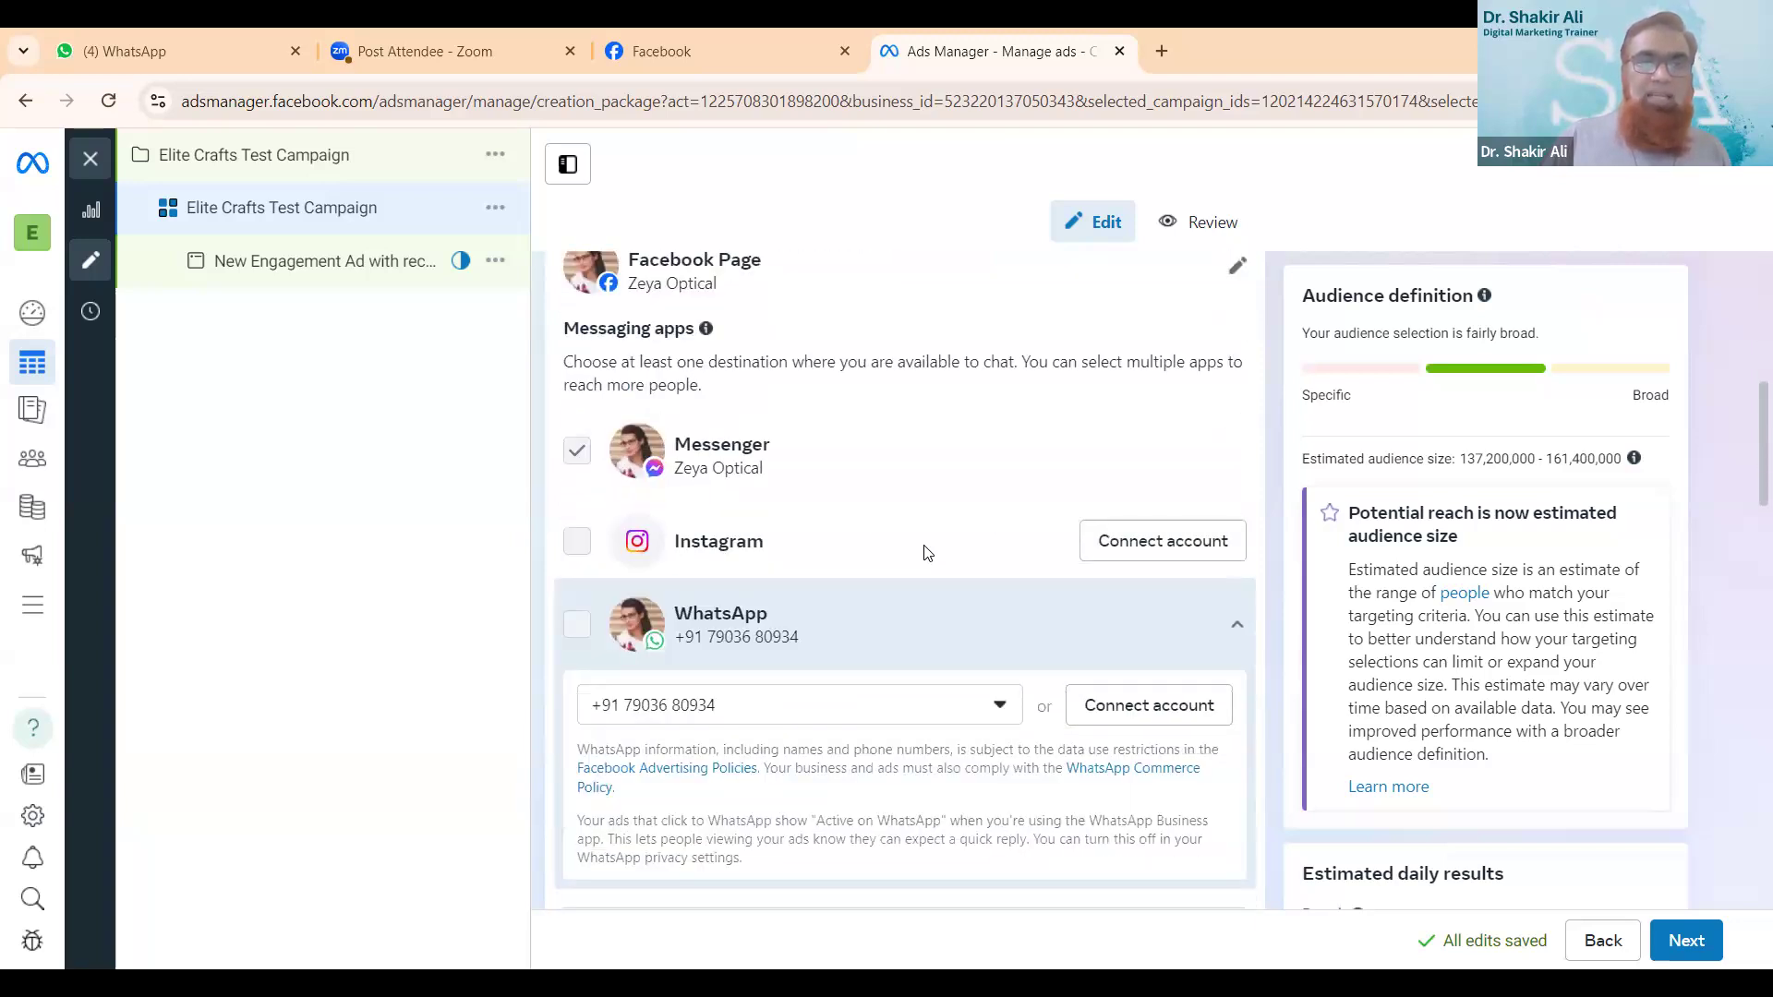
{"action": "scroll", "coordinate": [850, 570], "scroll_direction": "up", "scroll_amount": 1}
{"action": "scroll", "coordinate": [850, 570], "scroll_direction": "up", "scroll_amount": 3}
{"action": "scroll", "coordinate": [851, 569], "scroll_direction": "up", "scroll_amount": 2}
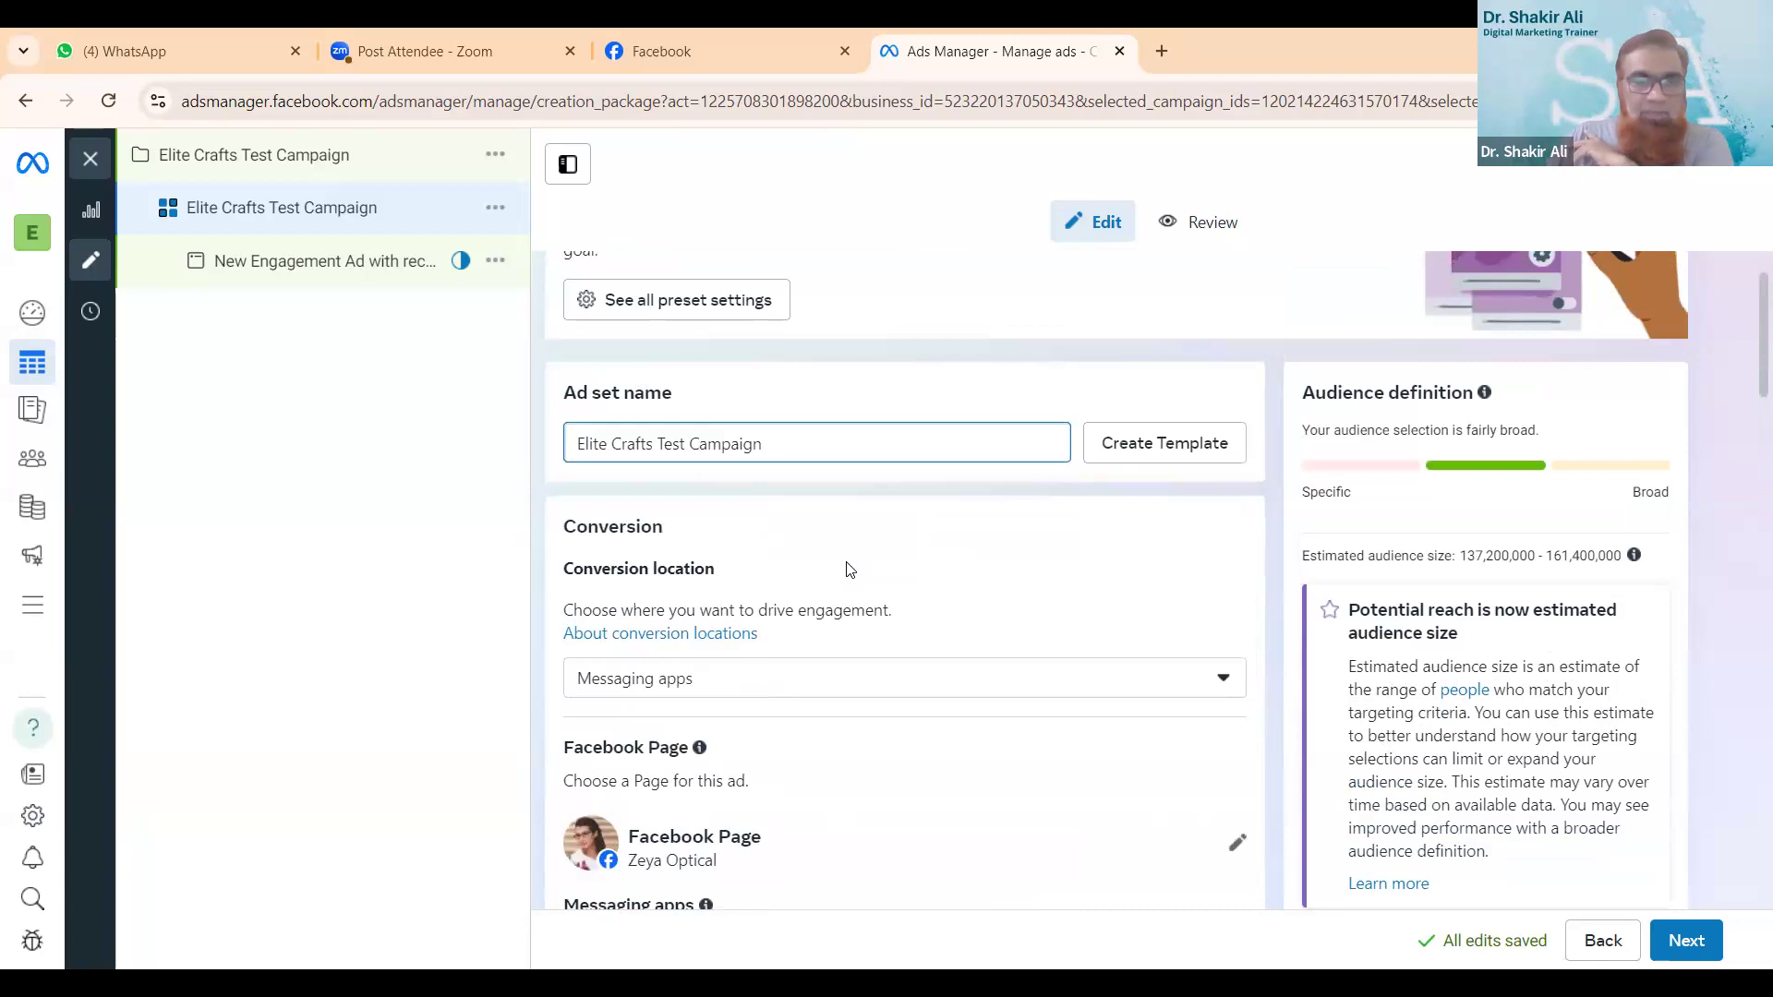
{"action": "scroll", "coordinate": [851, 570], "scroll_direction": "down", "scroll_amount": 1}
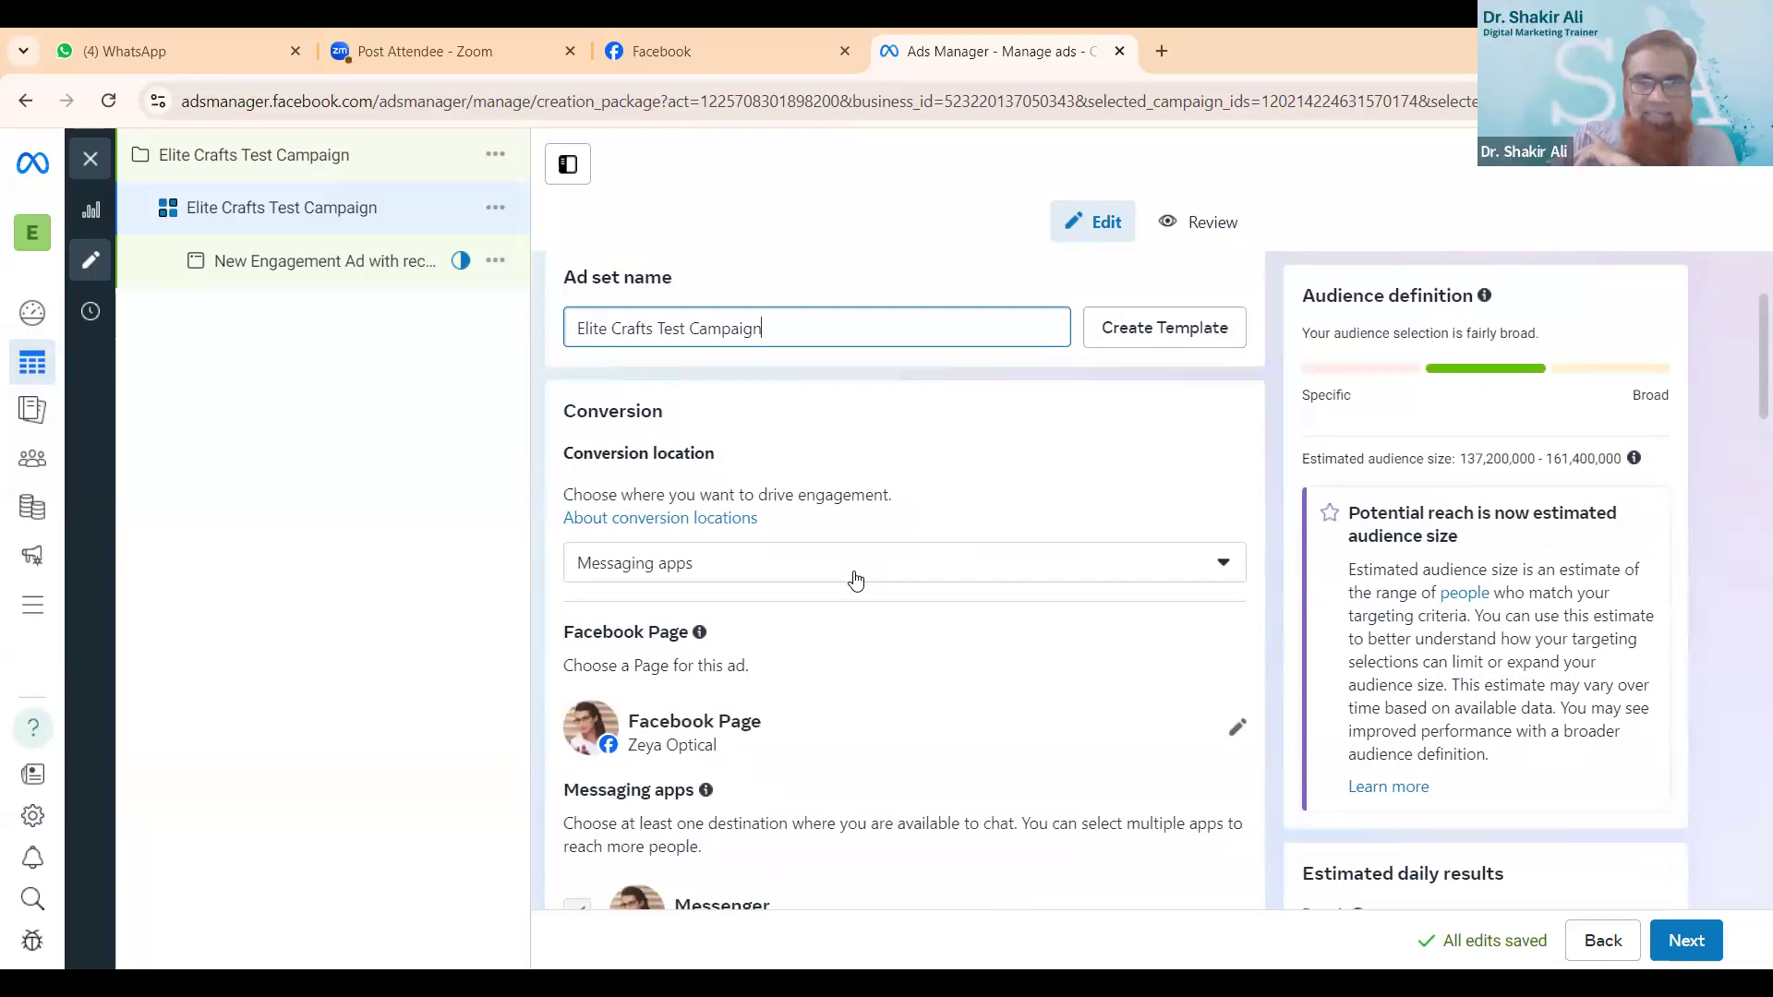
{"action": "left_click", "coordinate": [1237, 736]}
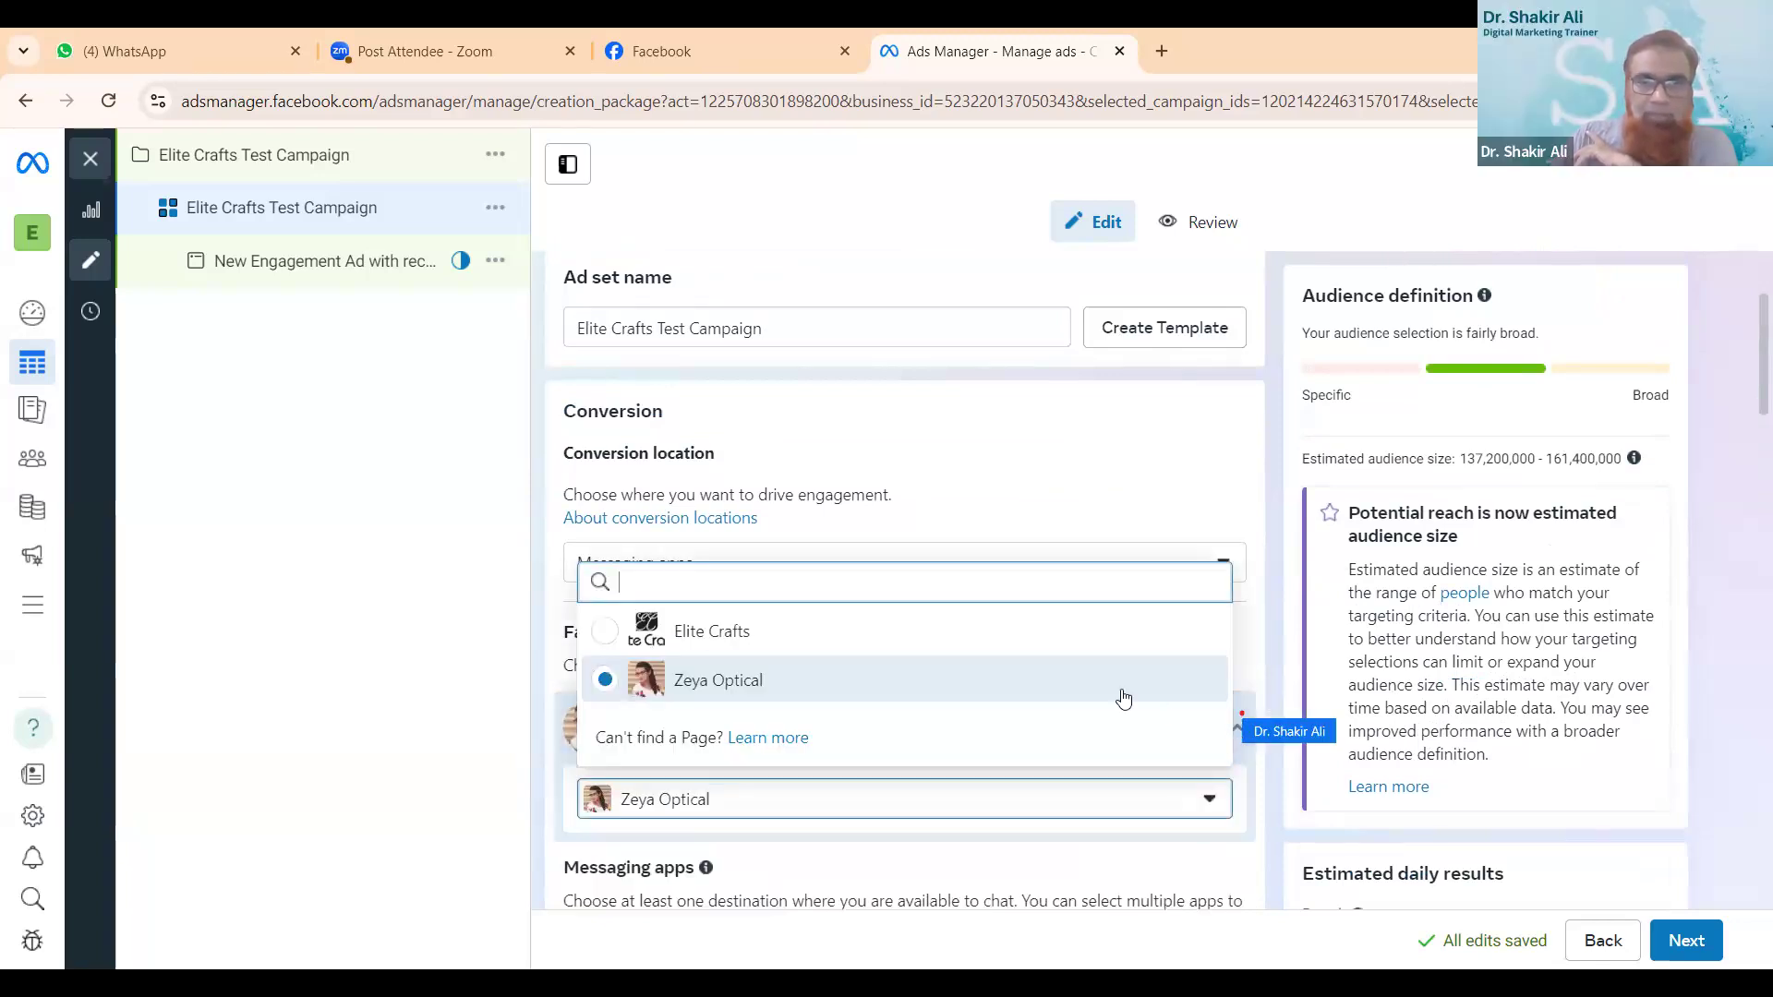
{"action": "left_click", "coordinate": [853, 635]}
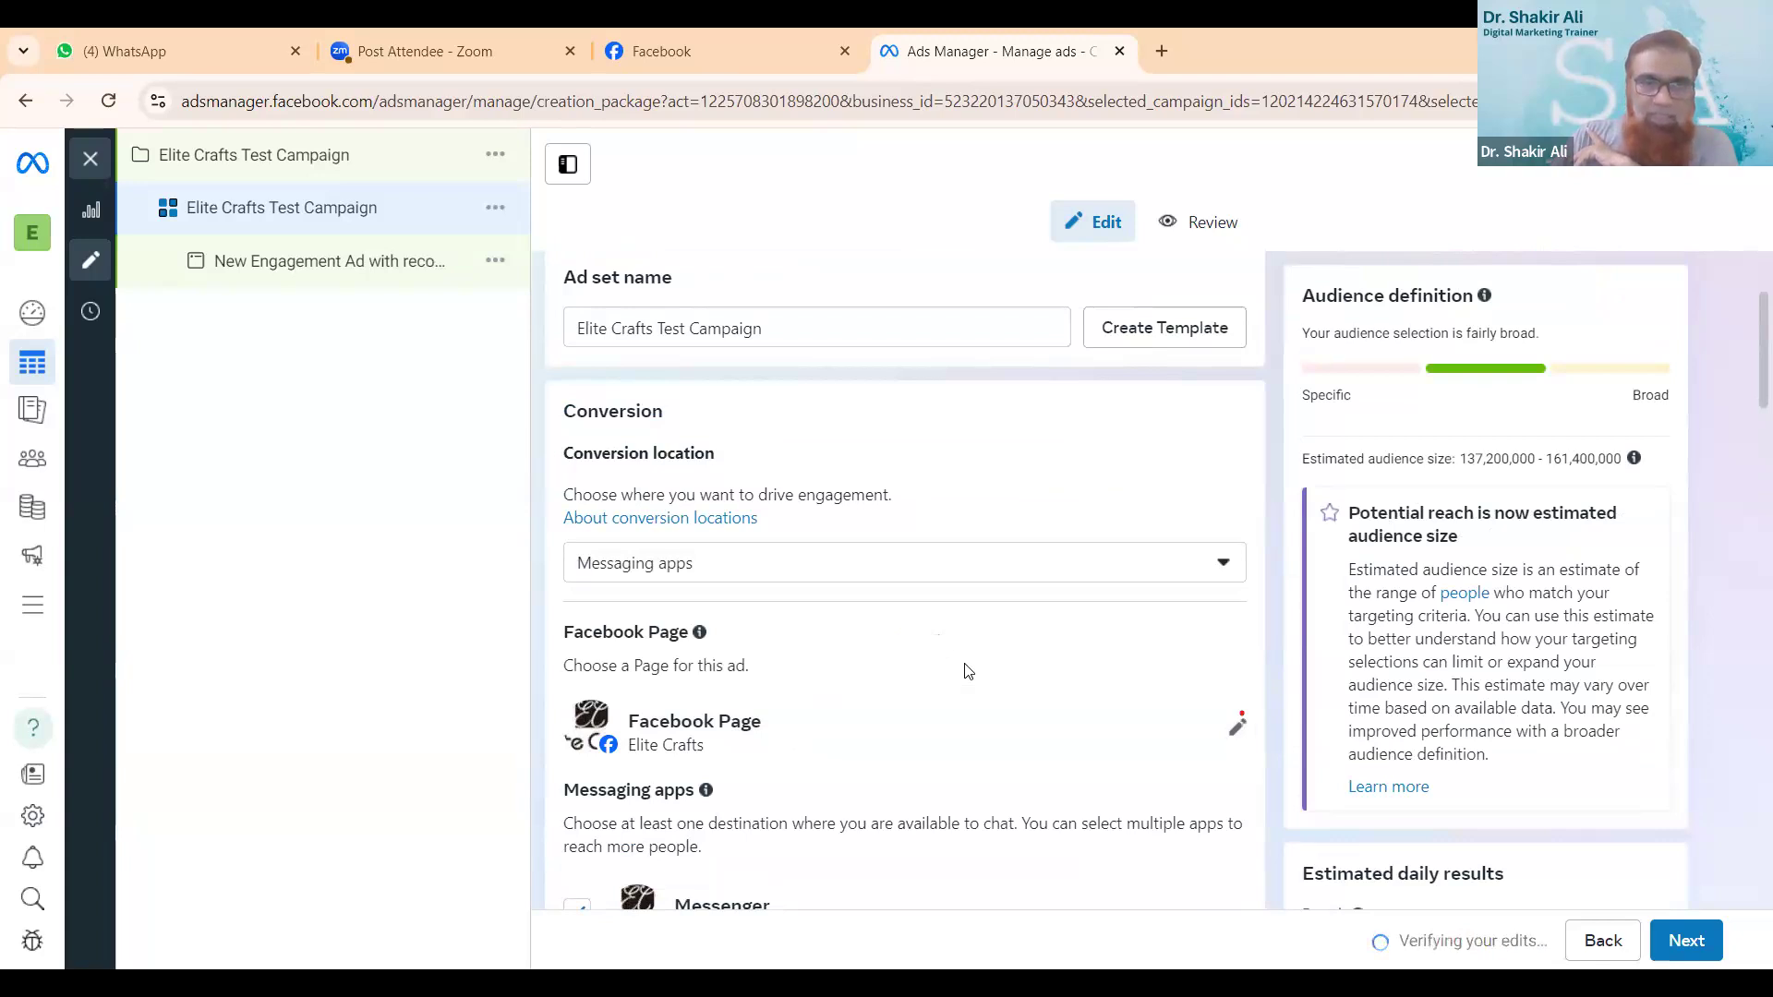
- Review the ad set's messaging apps, performance goal, bid control, and budget and schedule settings
{"action": "scroll", "coordinate": [966, 670], "scroll_direction": "down", "scroll_amount": 2}
{"action": "scroll", "coordinate": [967, 671], "scroll_direction": "down", "scroll_amount": 2}
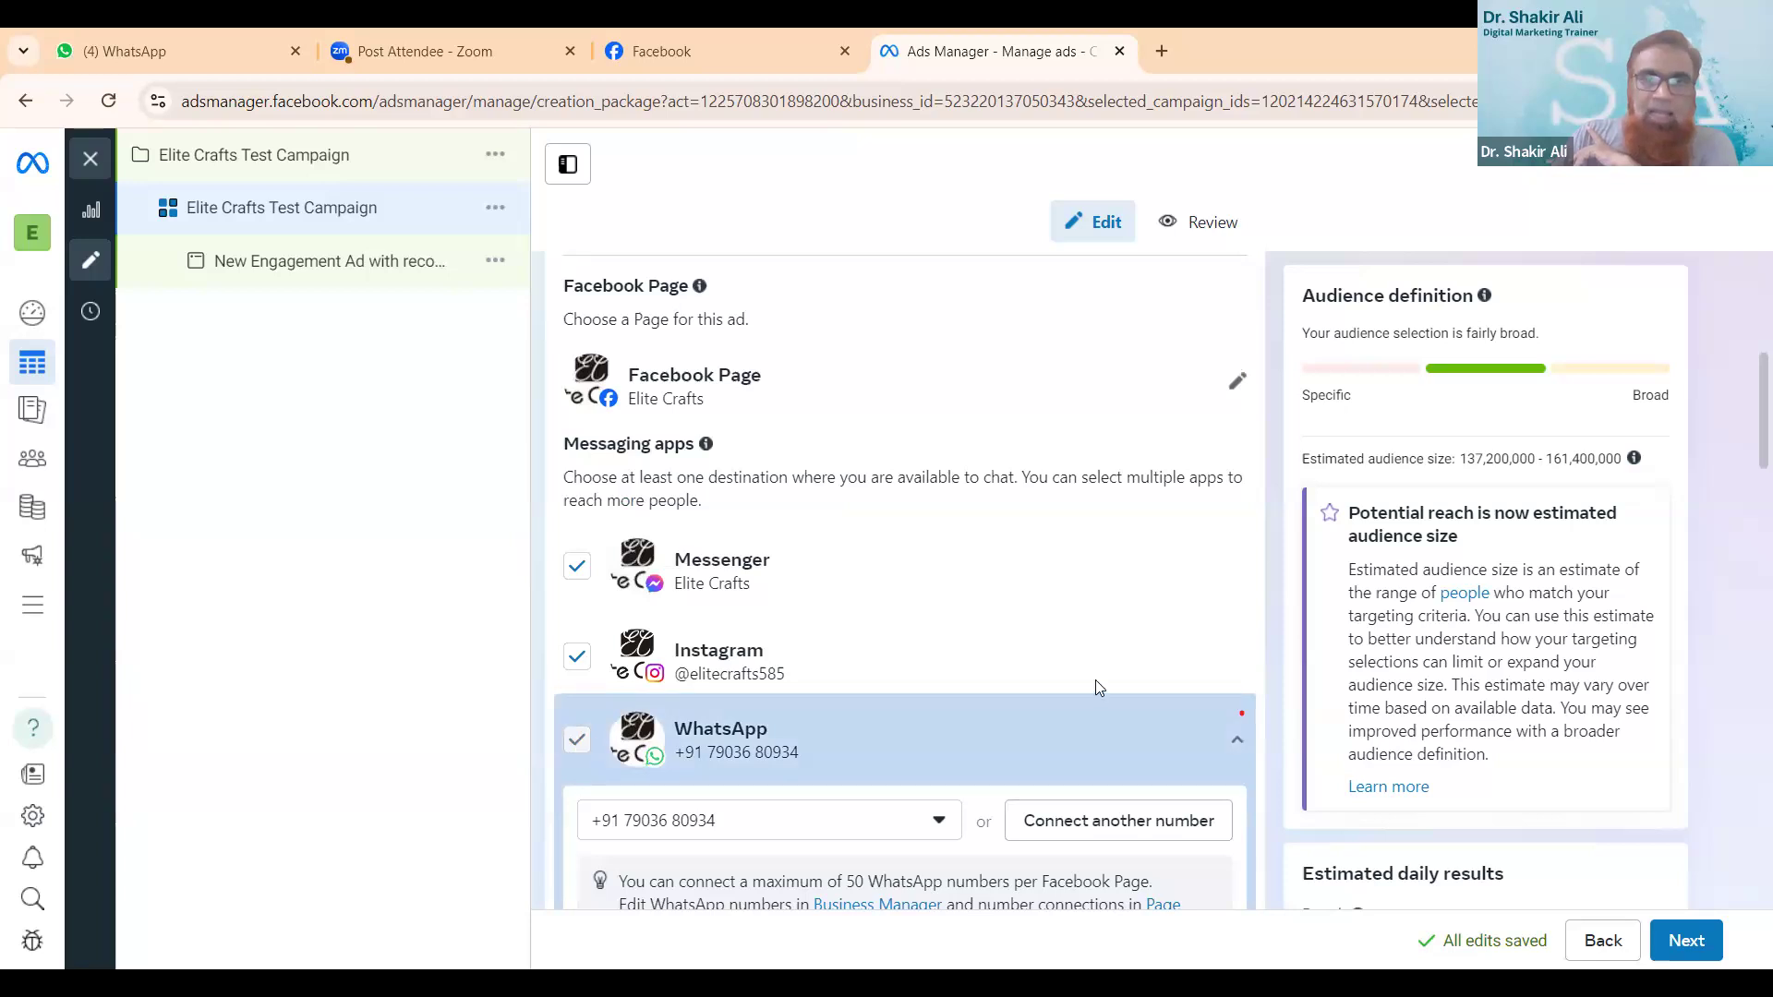
{"action": "scroll", "coordinate": [1108, 665], "scroll_direction": "down", "scroll_amount": 3}
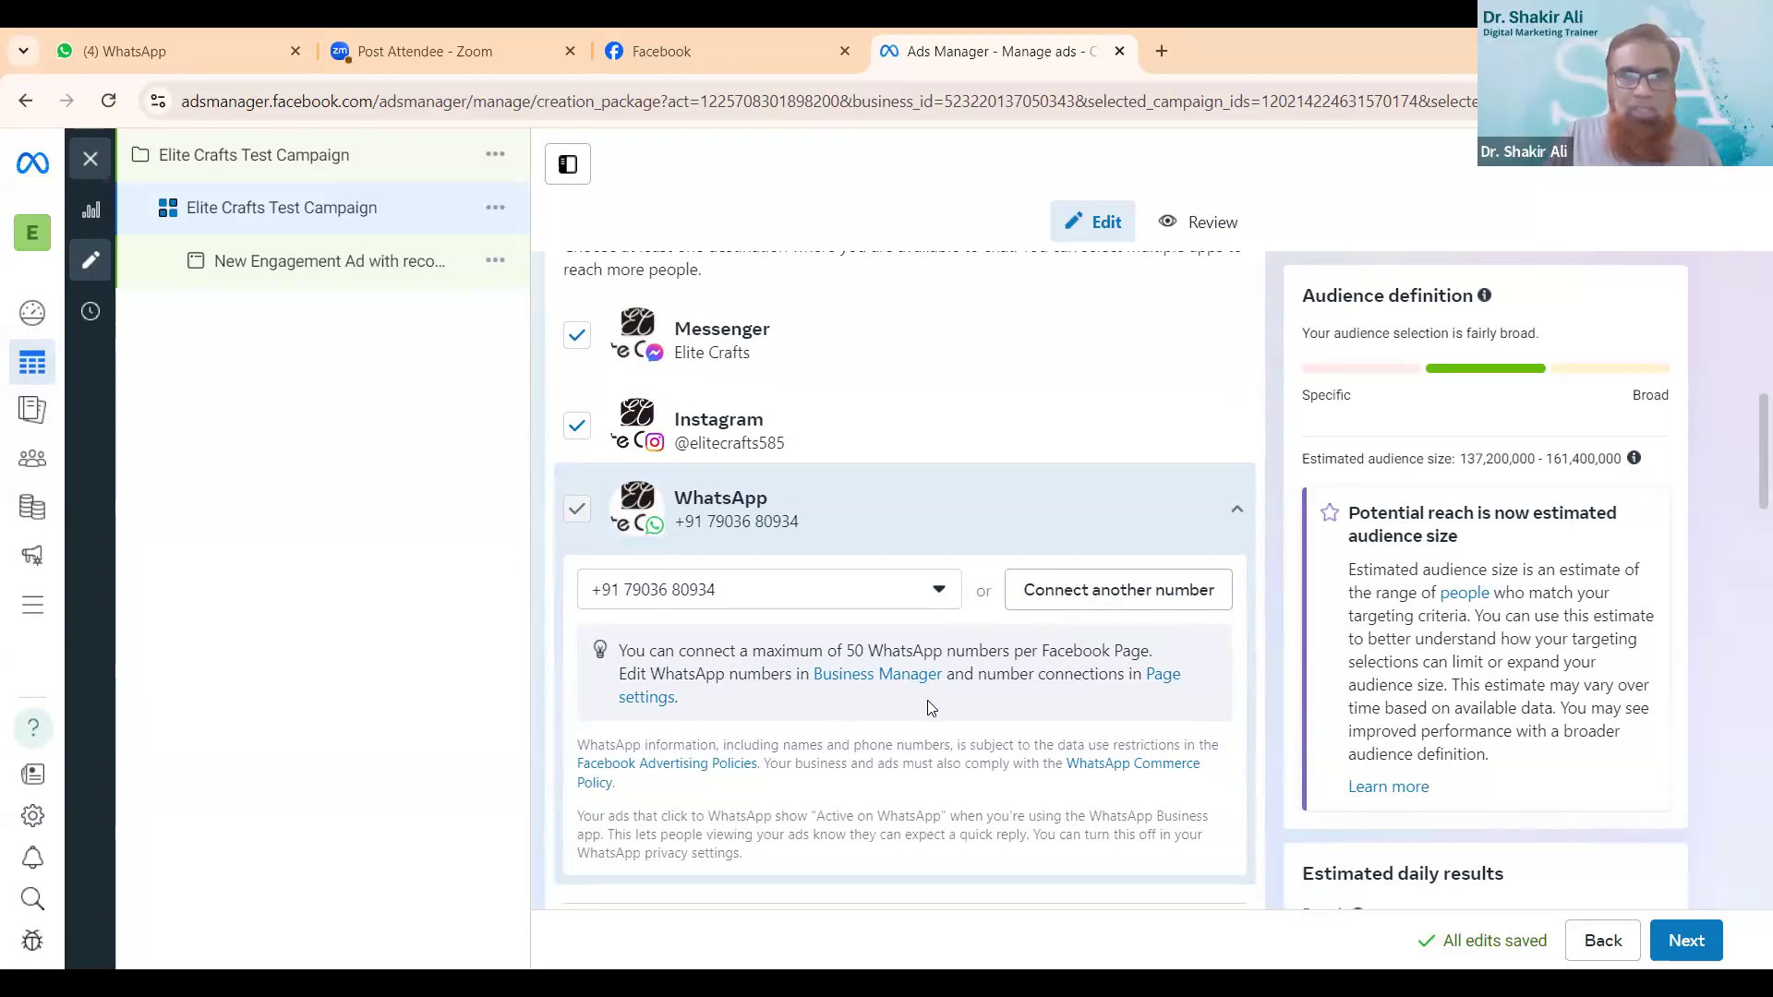
{"action": "scroll", "coordinate": [927, 700], "scroll_direction": "down", "scroll_amount": 7}
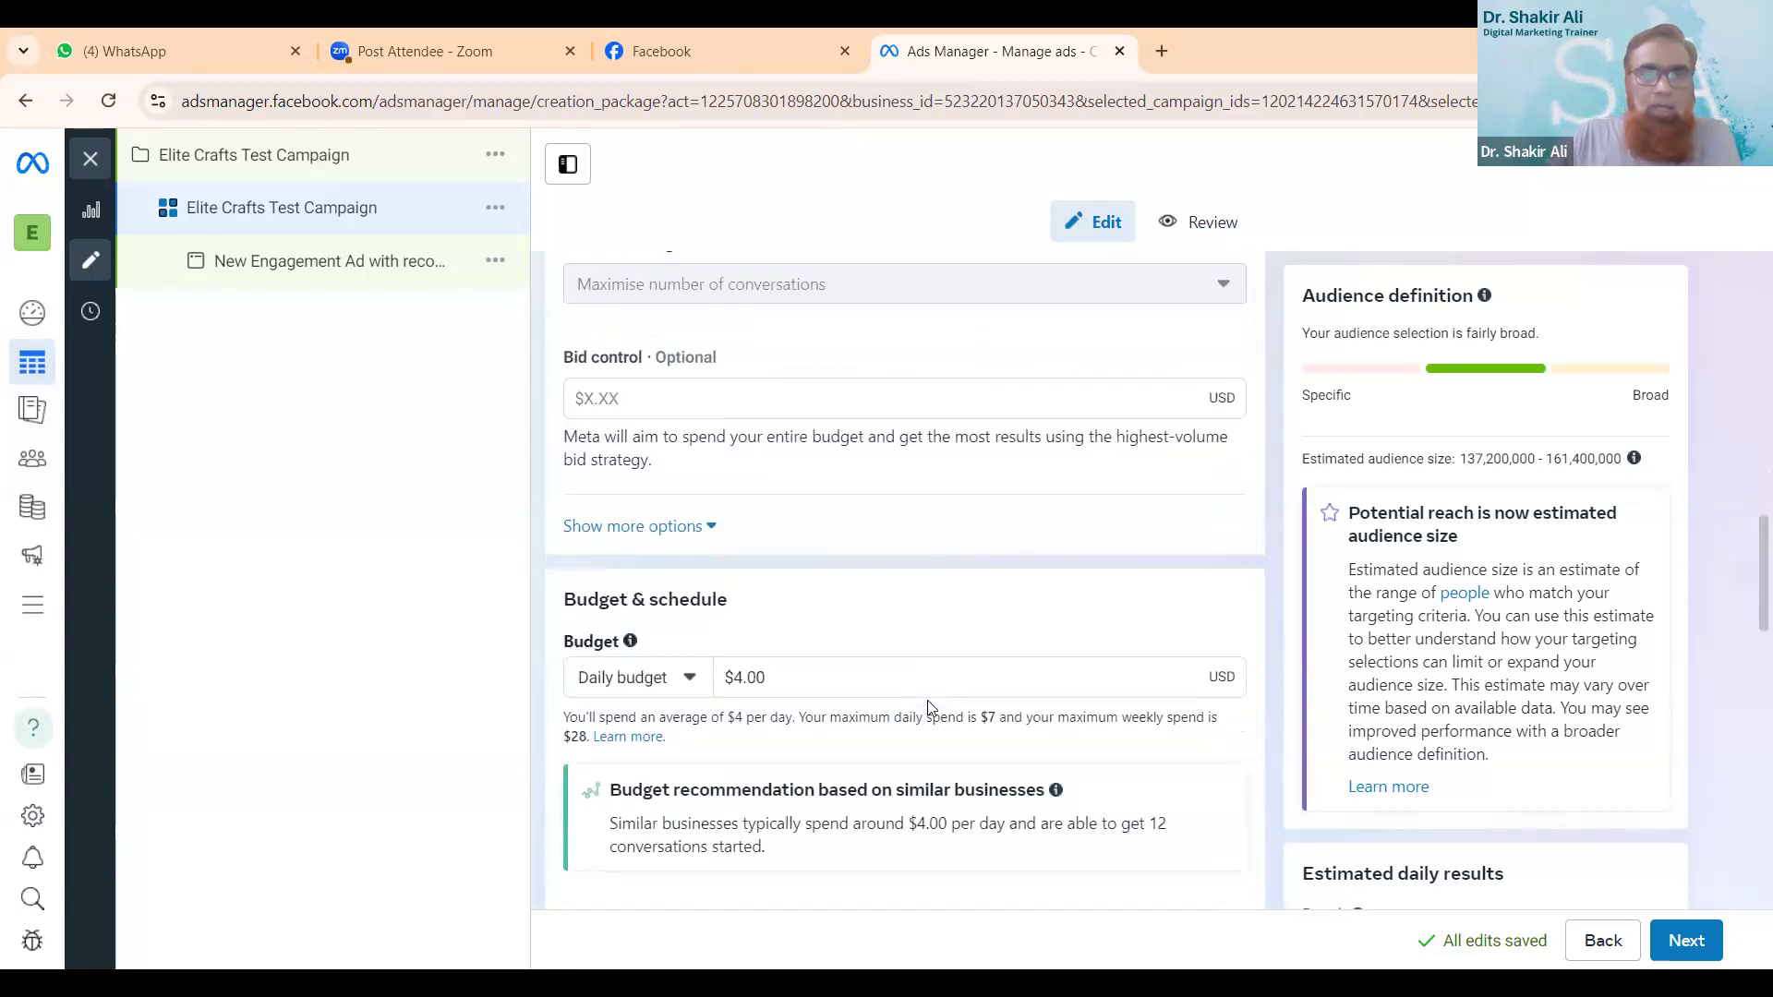
{"action": "scroll", "coordinate": [930, 707], "scroll_direction": "up", "scroll_amount": 1}
{"action": "scroll", "coordinate": [931, 708], "scroll_direction": "up", "scroll_amount": 2}
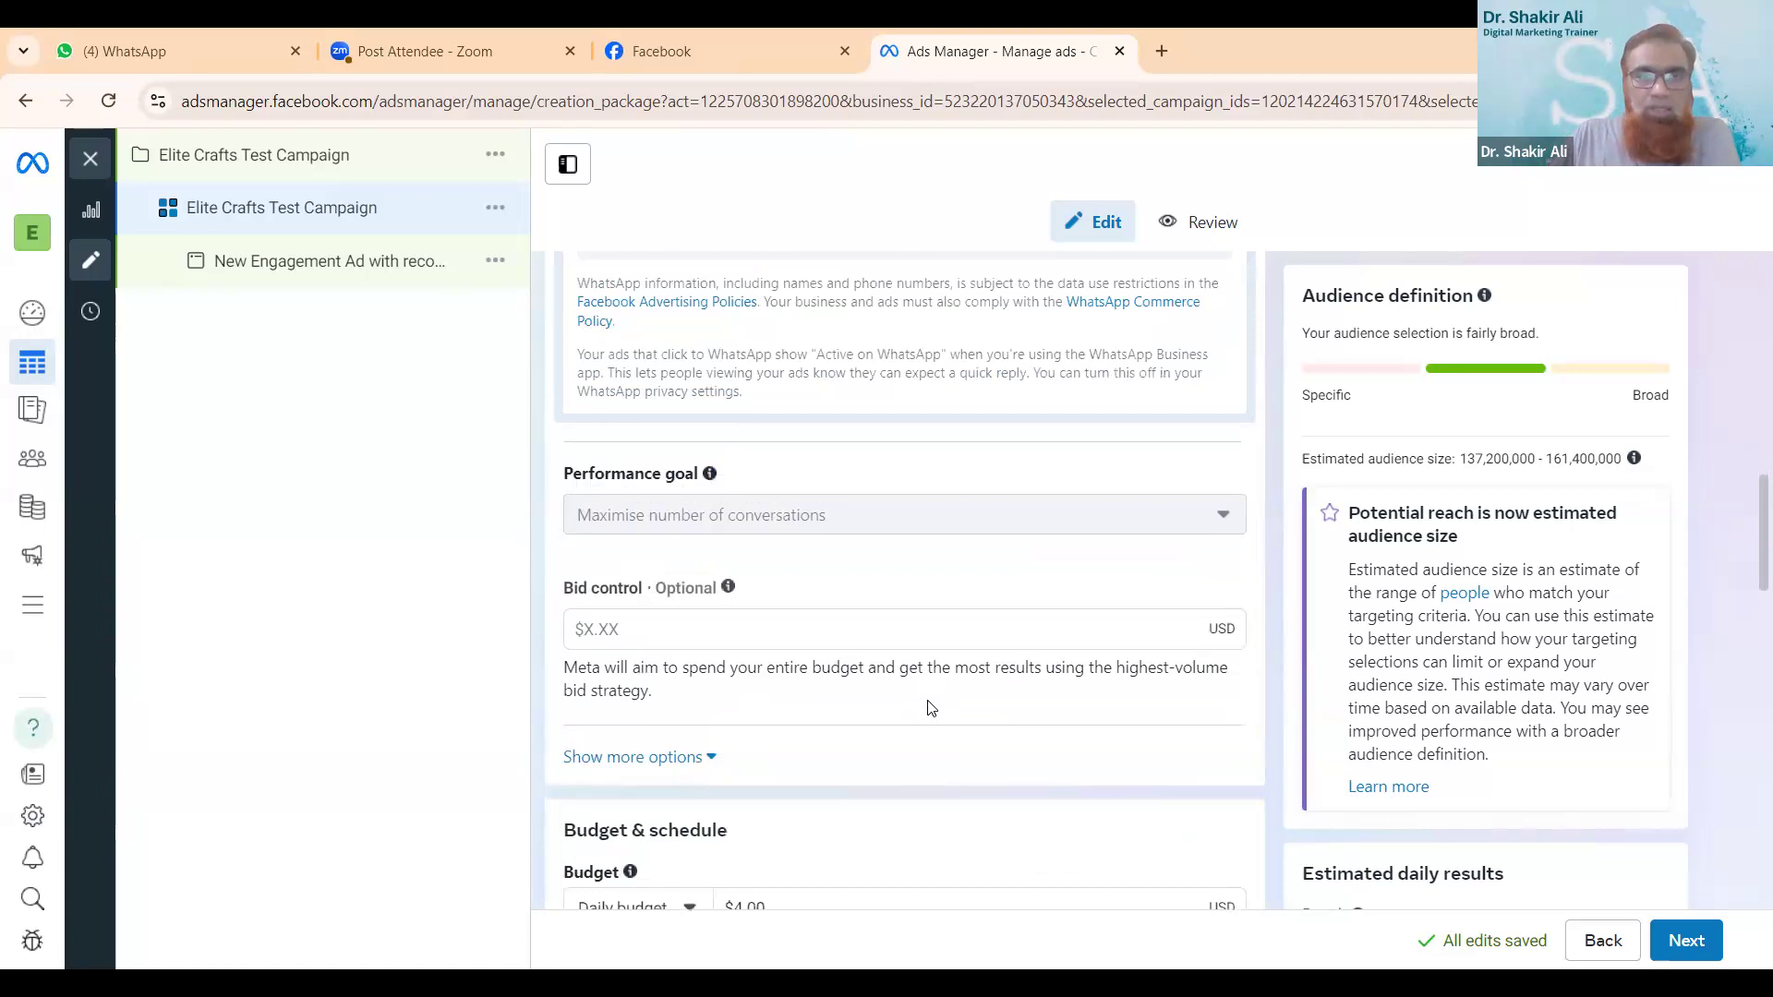
{"action": "scroll", "coordinate": [931, 707], "scroll_direction": "down", "scroll_amount": 4}
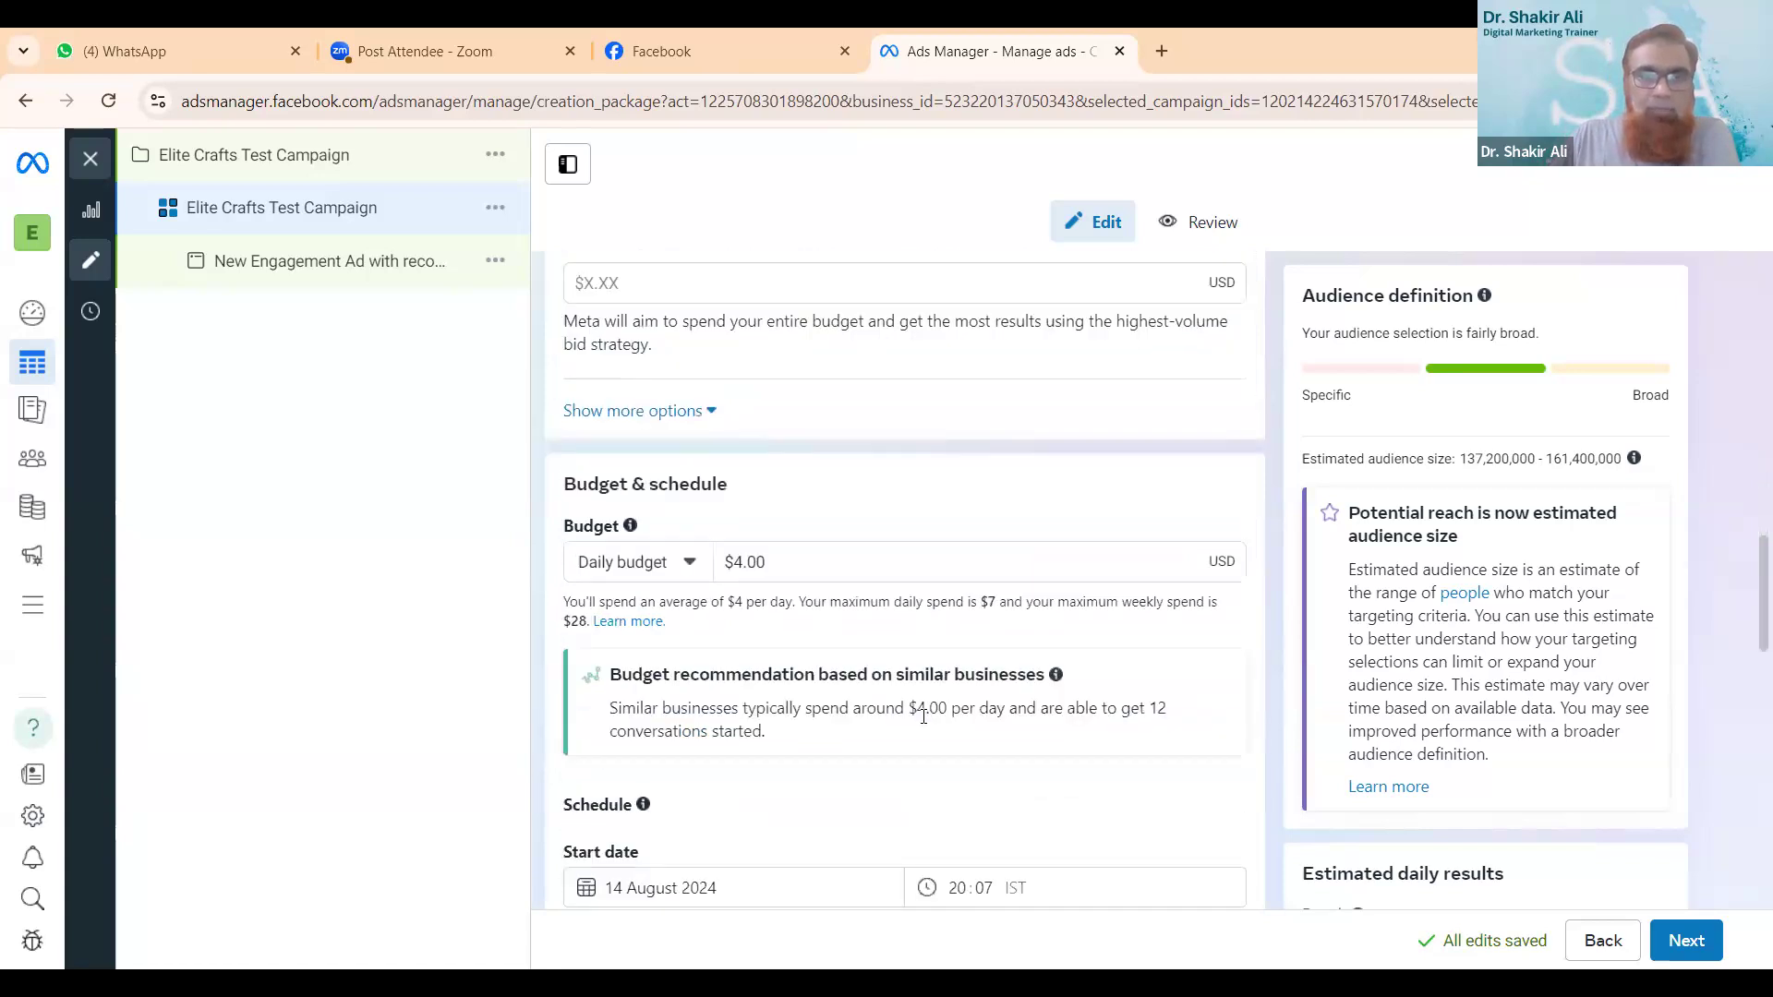
{"action": "scroll", "coordinate": [923, 717], "scroll_direction": "down", "scroll_amount": 3}
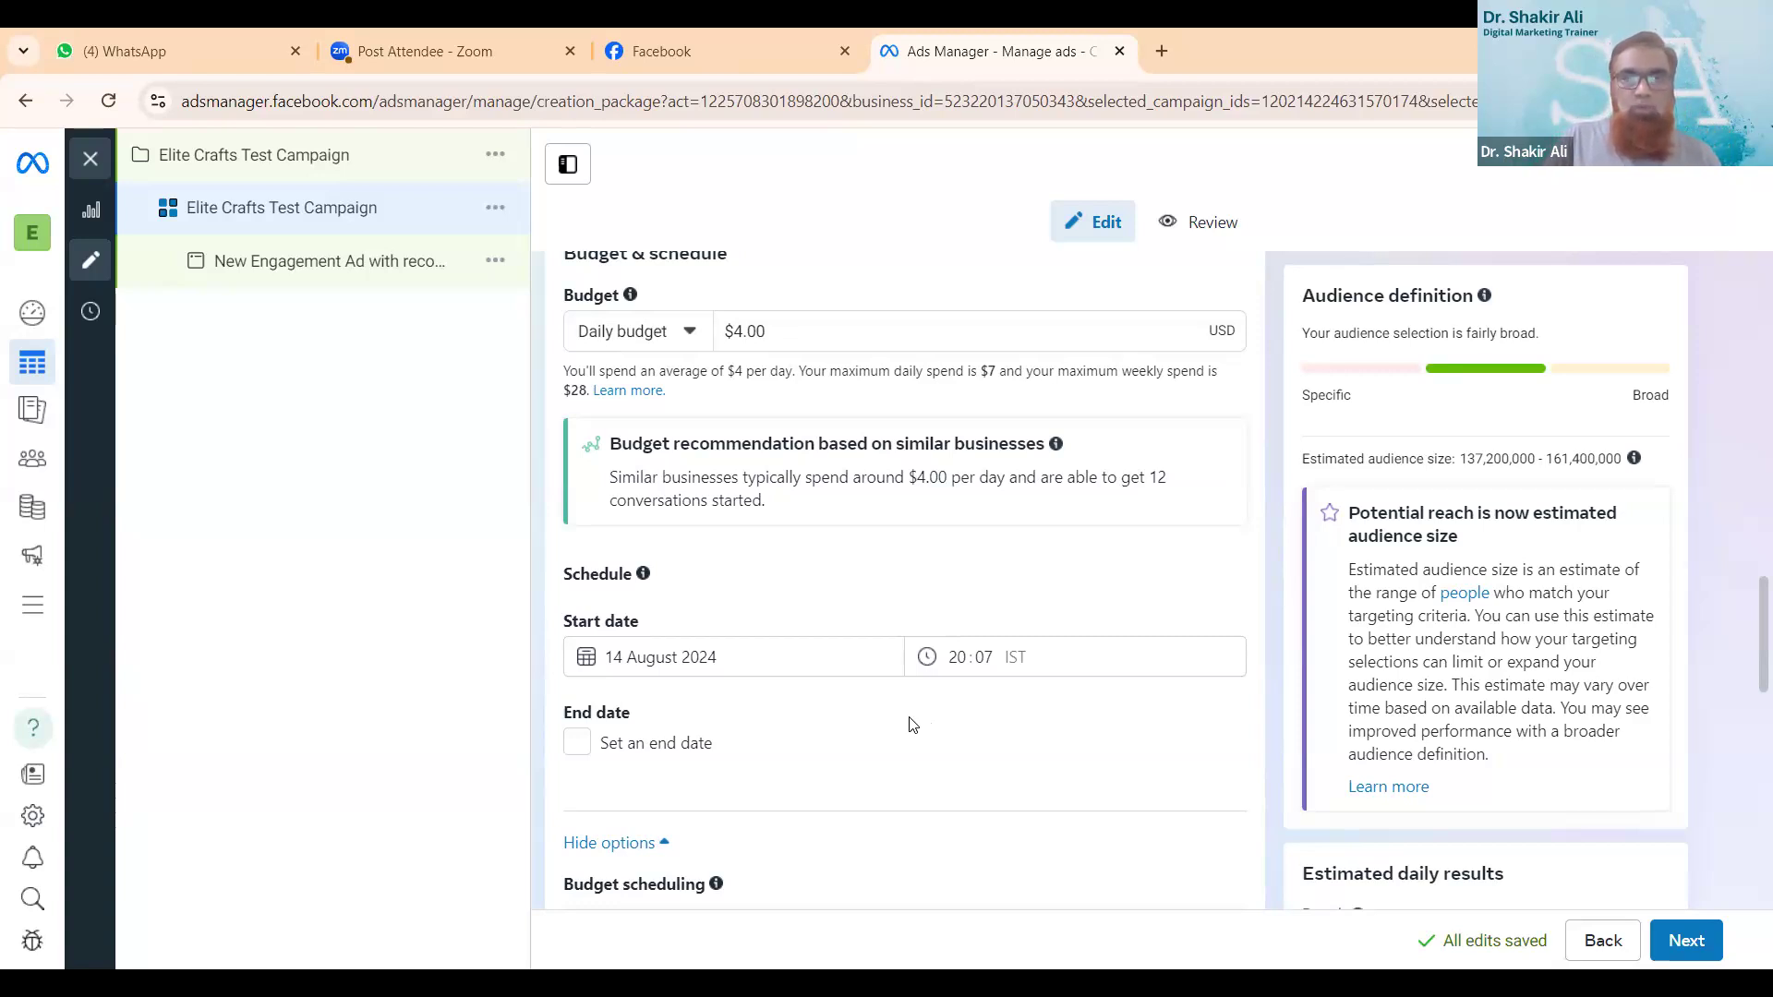
{"action": "scroll", "coordinate": [912, 724], "scroll_direction": "up", "scroll_amount": 1}
{"action": "scroll", "coordinate": [693, 453], "scroll_direction": "up", "scroll_amount": 2}
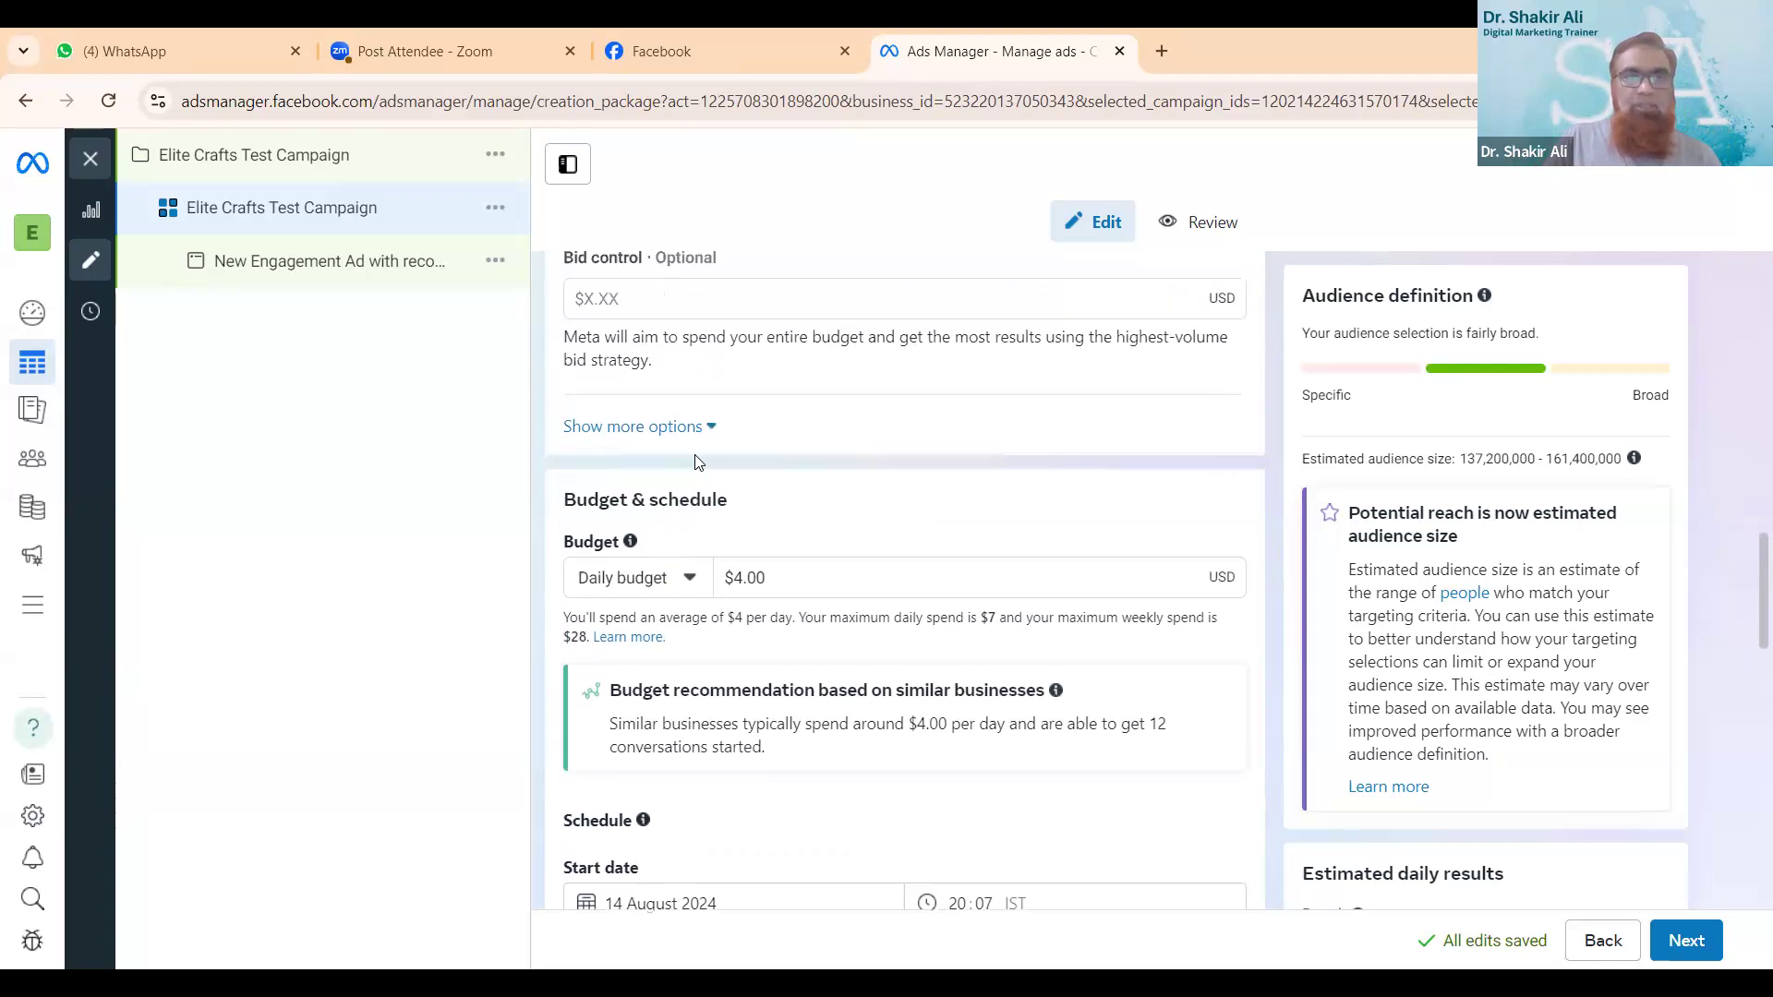
- Examine the available budget types for the ad set, leaving the daily budget selected
{"action": "left_click", "coordinate": [691, 679]}
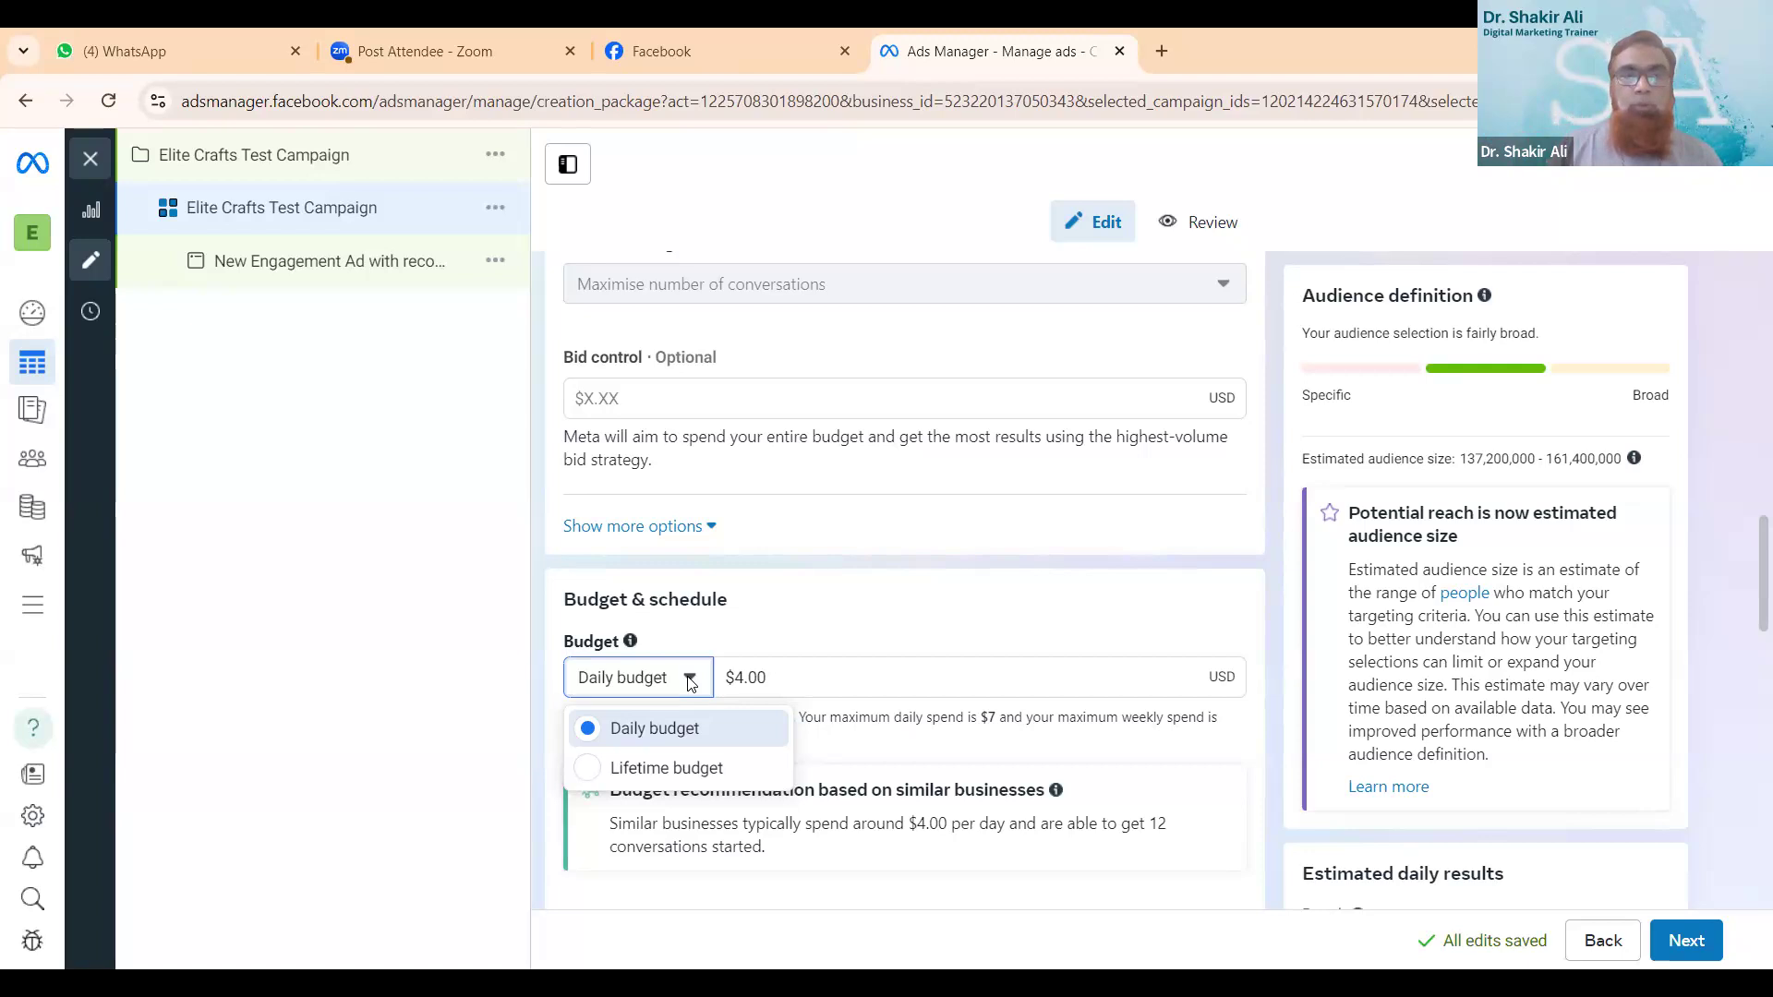
{"action": "scroll", "coordinate": [688, 682], "scroll_direction": "down", "scroll_amount": 2}
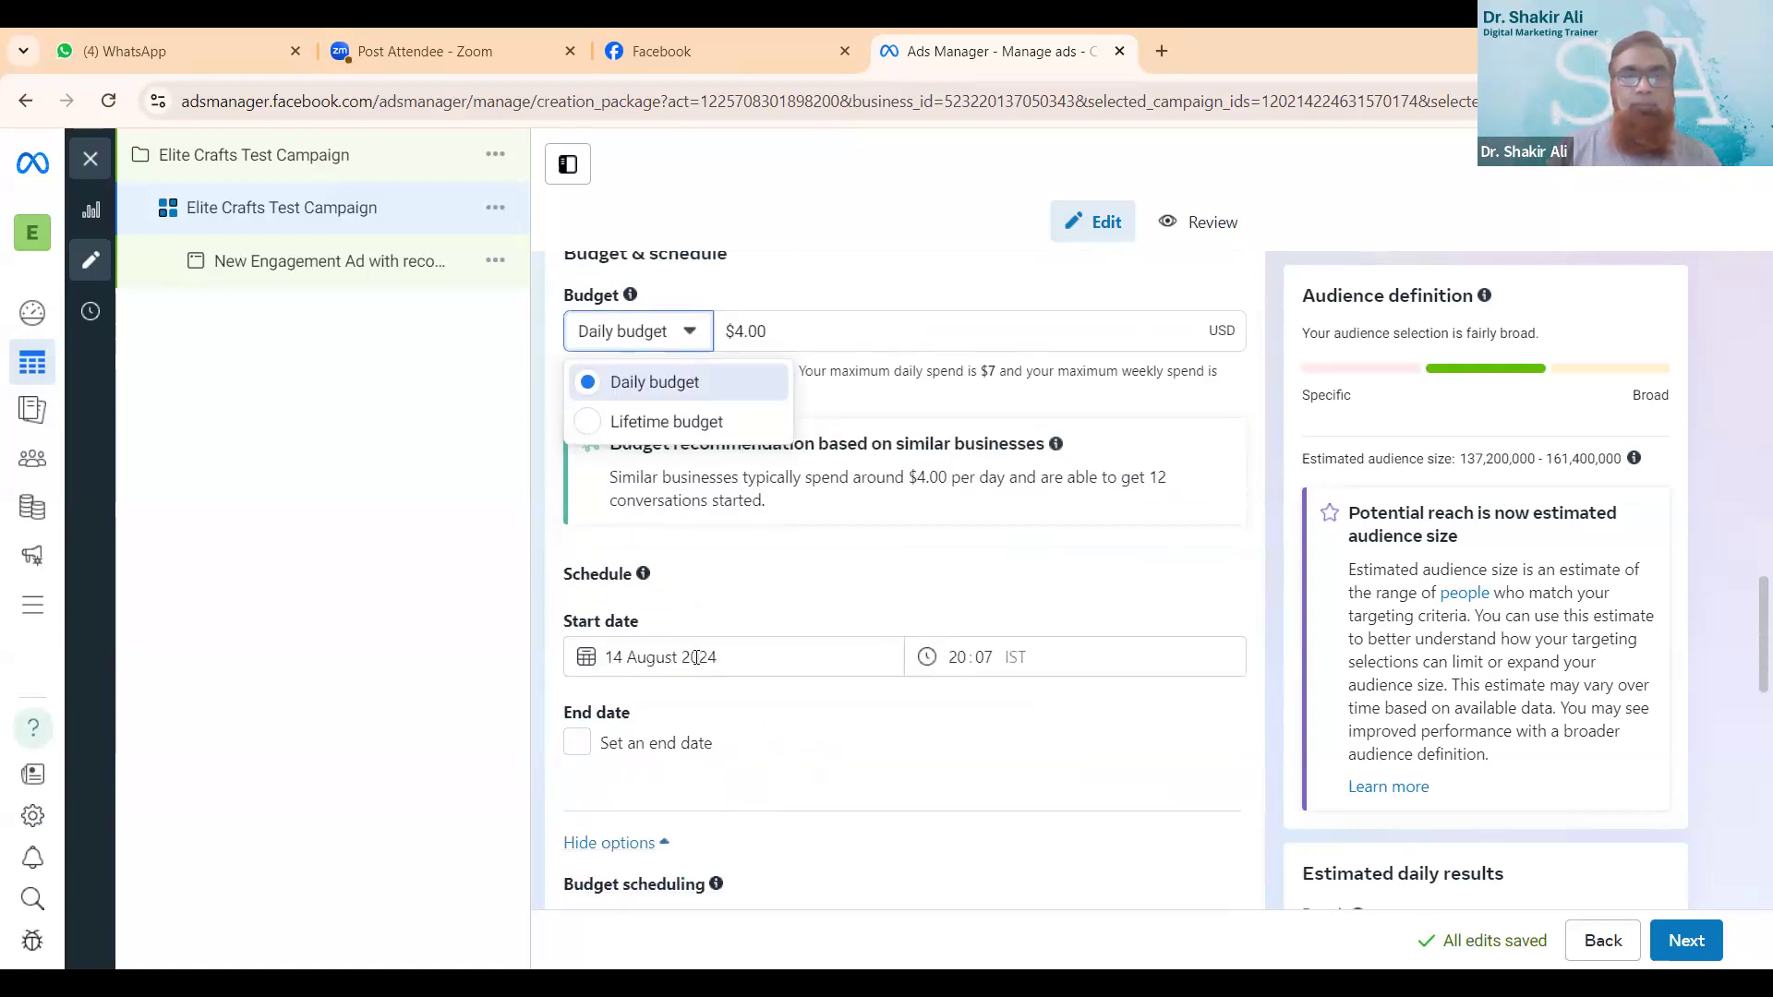
{"action": "scroll", "coordinate": [705, 664], "scroll_direction": "up", "scroll_amount": 1}
{"action": "scroll", "coordinate": [705, 665], "scroll_direction": "up", "scroll_amount": 4}
{"action": "scroll", "coordinate": [705, 665], "scroll_direction": "down", "scroll_amount": 2}
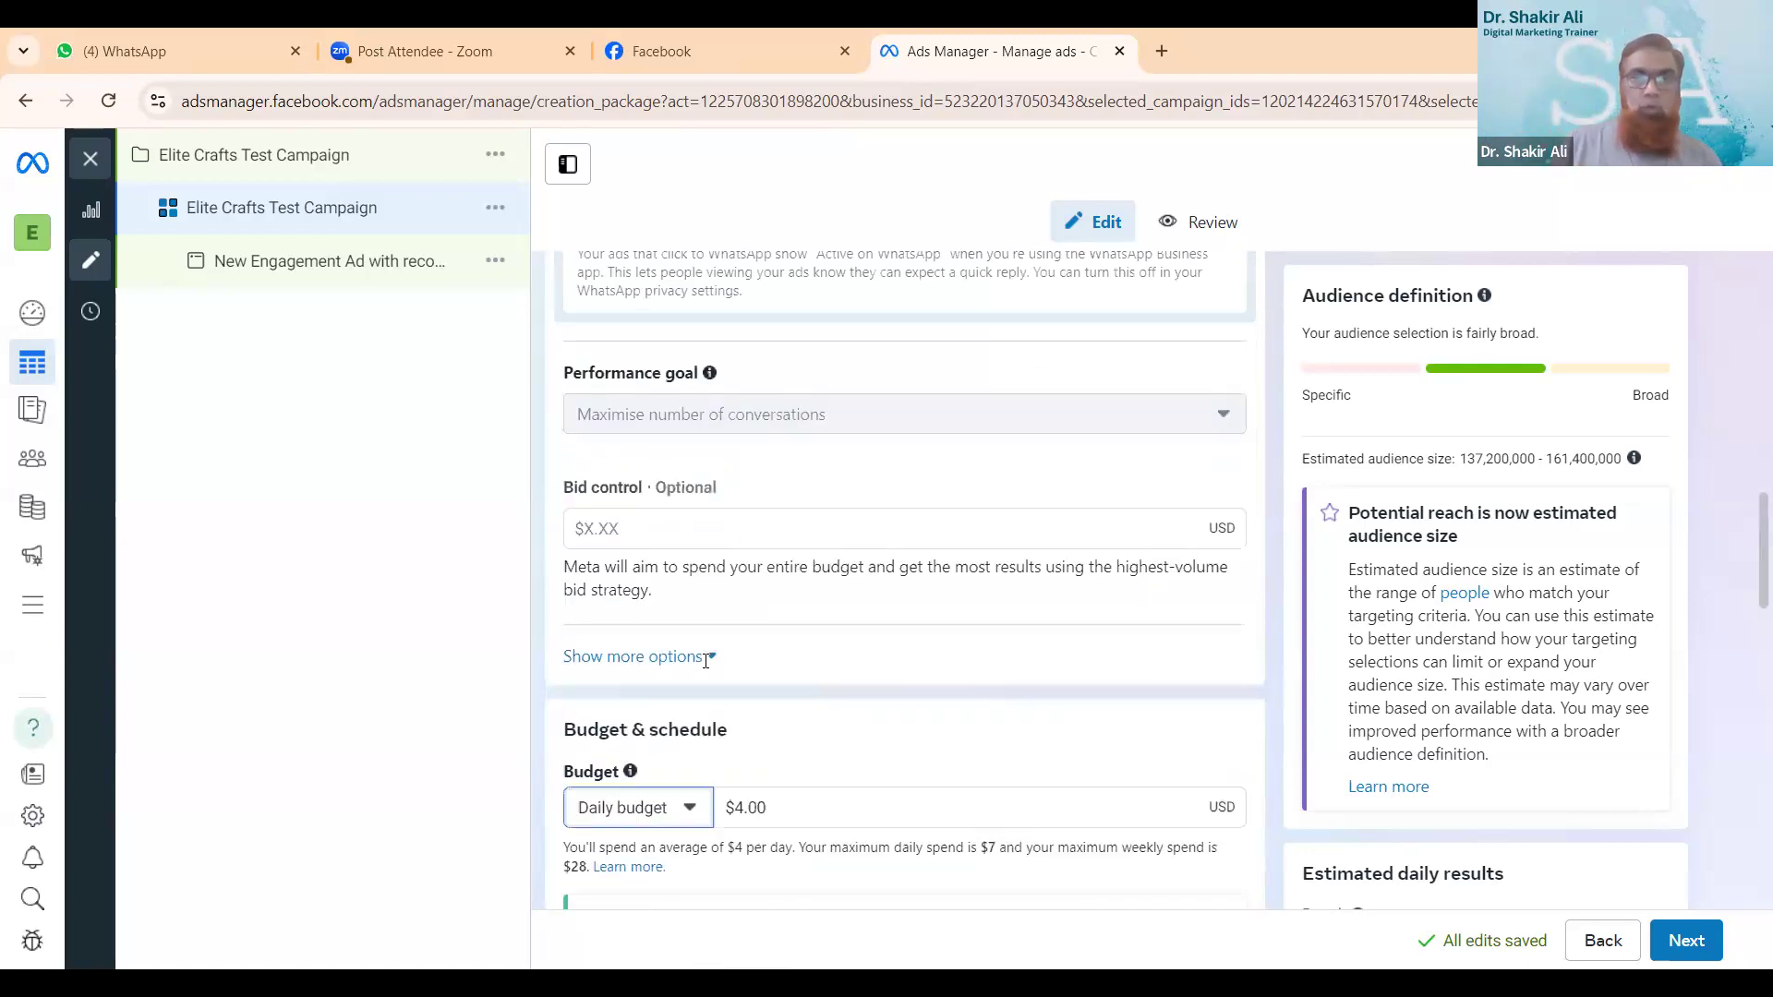
{"action": "scroll", "coordinate": [707, 669], "scroll_direction": "up", "scroll_amount": 3}
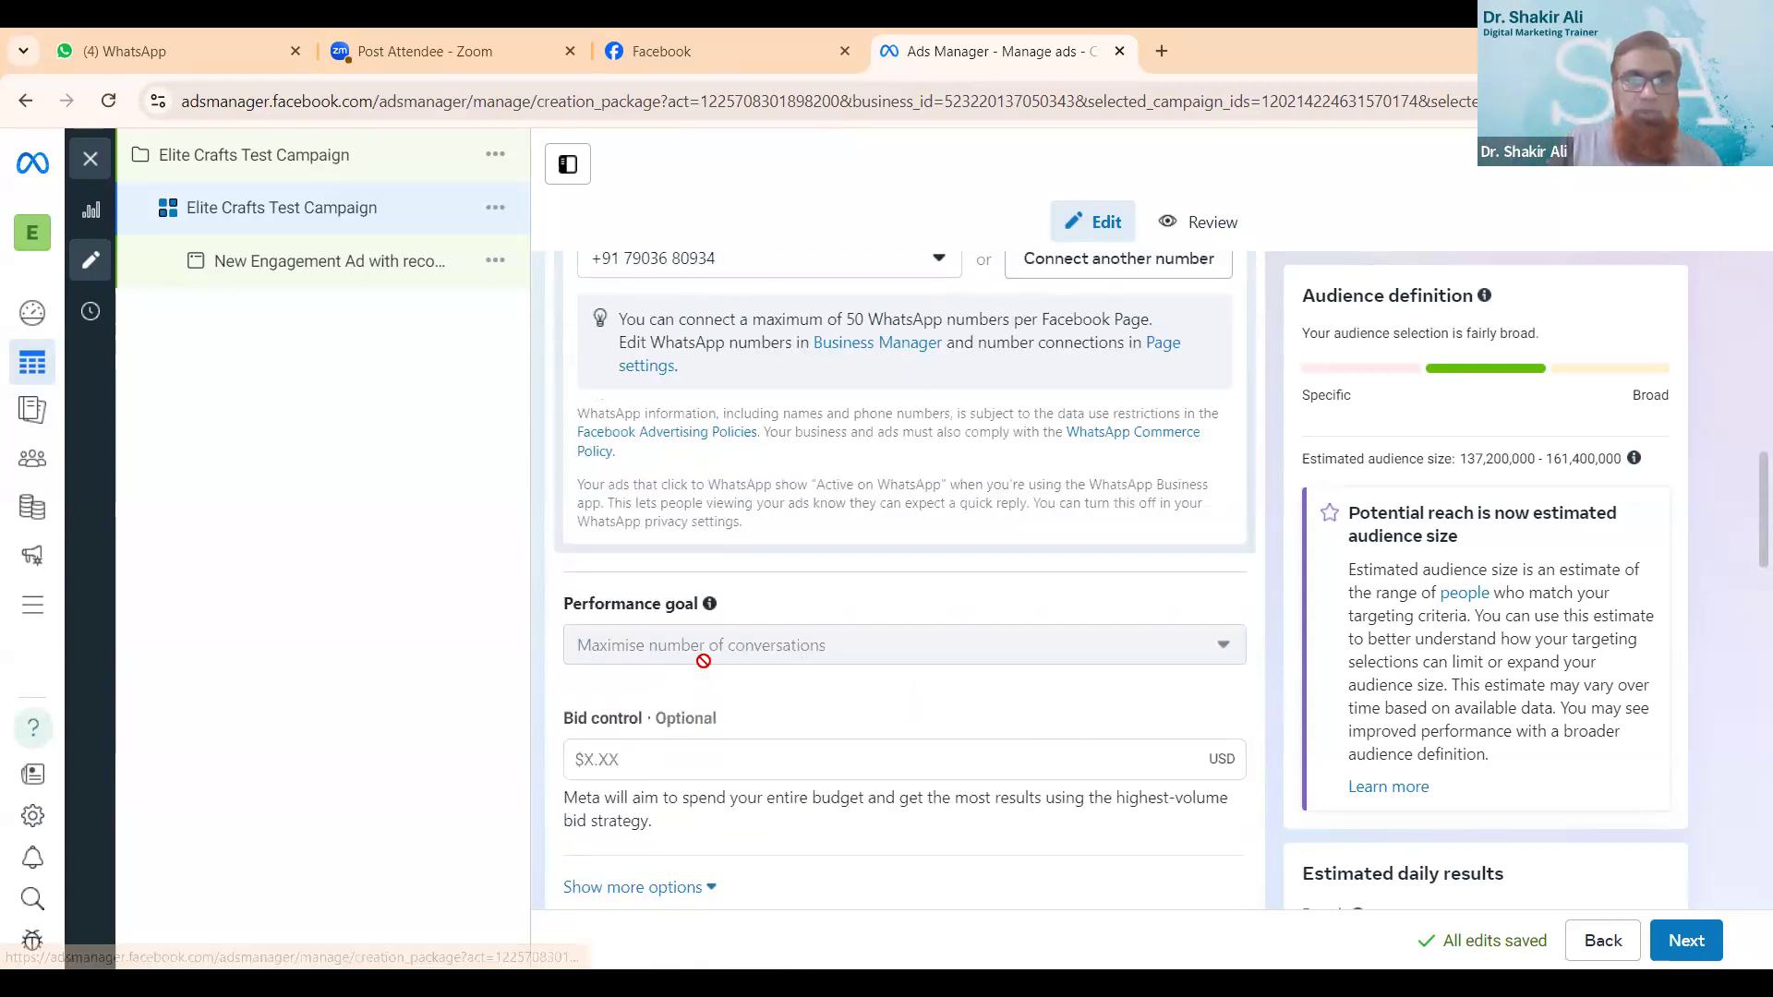
- Show the additional conversion options below the bid control and examine the charging basis and delivery type
{"action": "scroll", "coordinate": [711, 674], "scroll_direction": "down", "scroll_amount": 1}
{"action": "scroll", "coordinate": [711, 674], "scroll_direction": "down", "scroll_amount": 1}
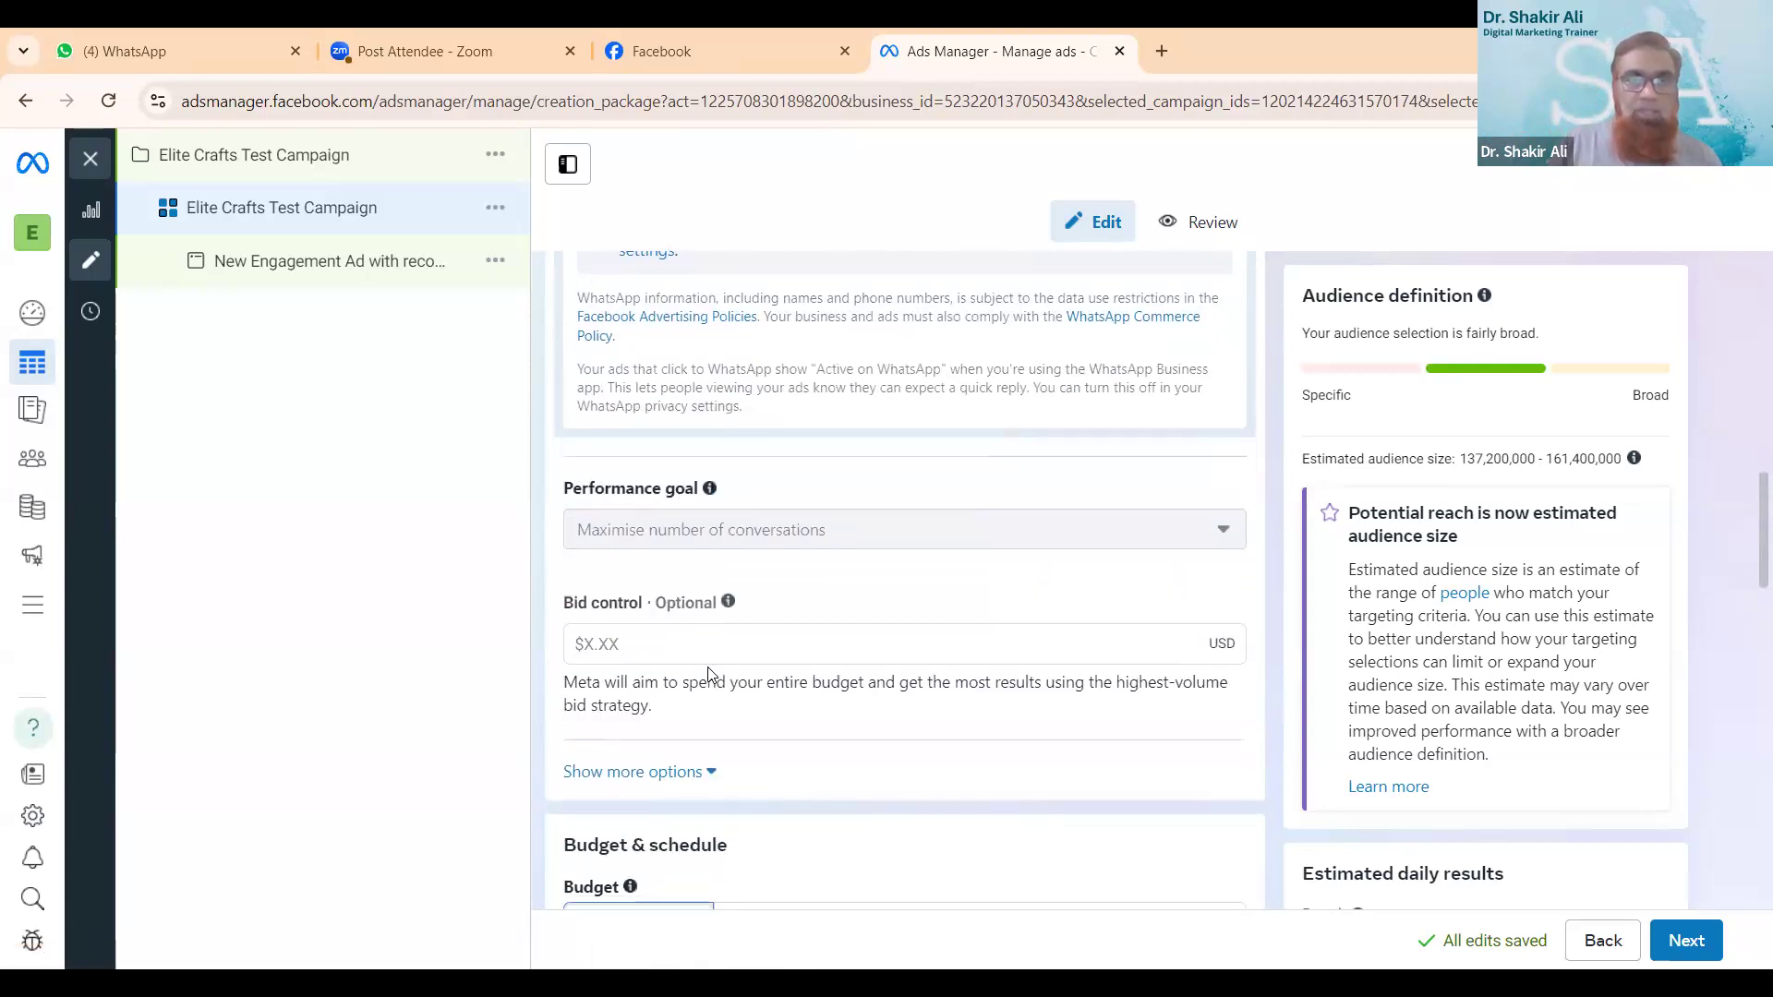
{"action": "left_click", "coordinate": [686, 772]}
{"action": "scroll", "coordinate": [810, 719], "scroll_direction": "down", "scroll_amount": 2}
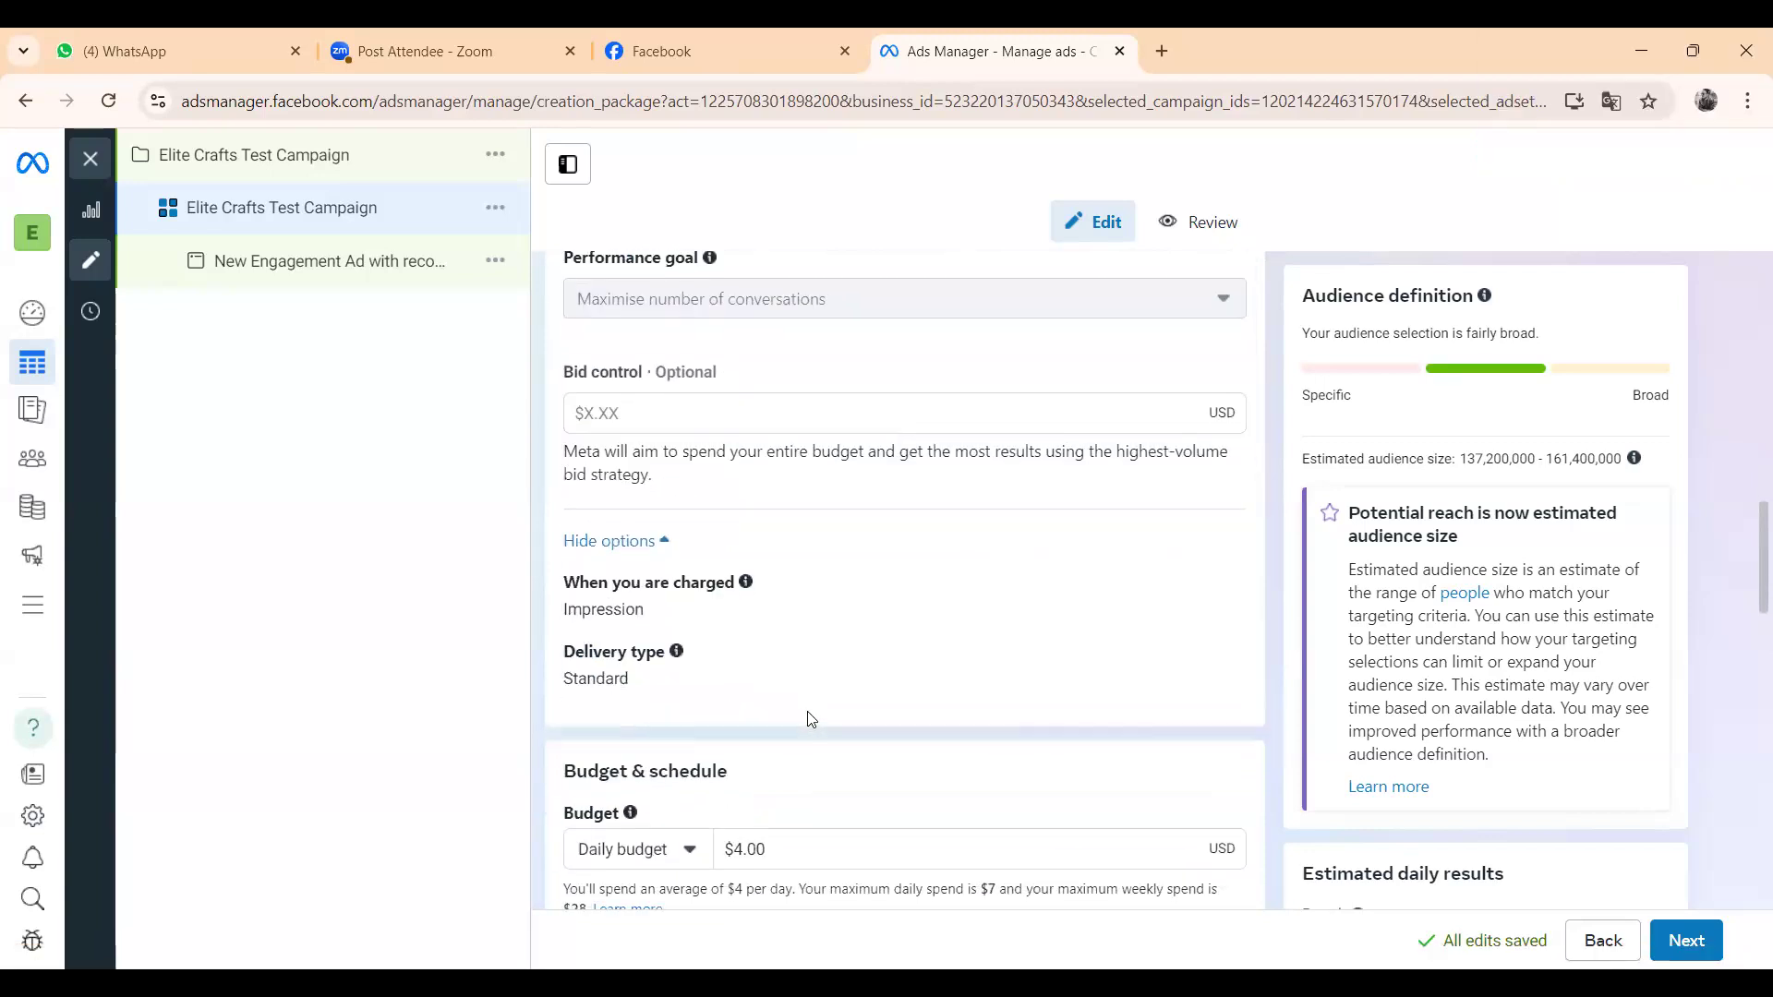
{"action": "scroll", "coordinate": [794, 719], "scroll_direction": "down", "scroll_amount": 1}
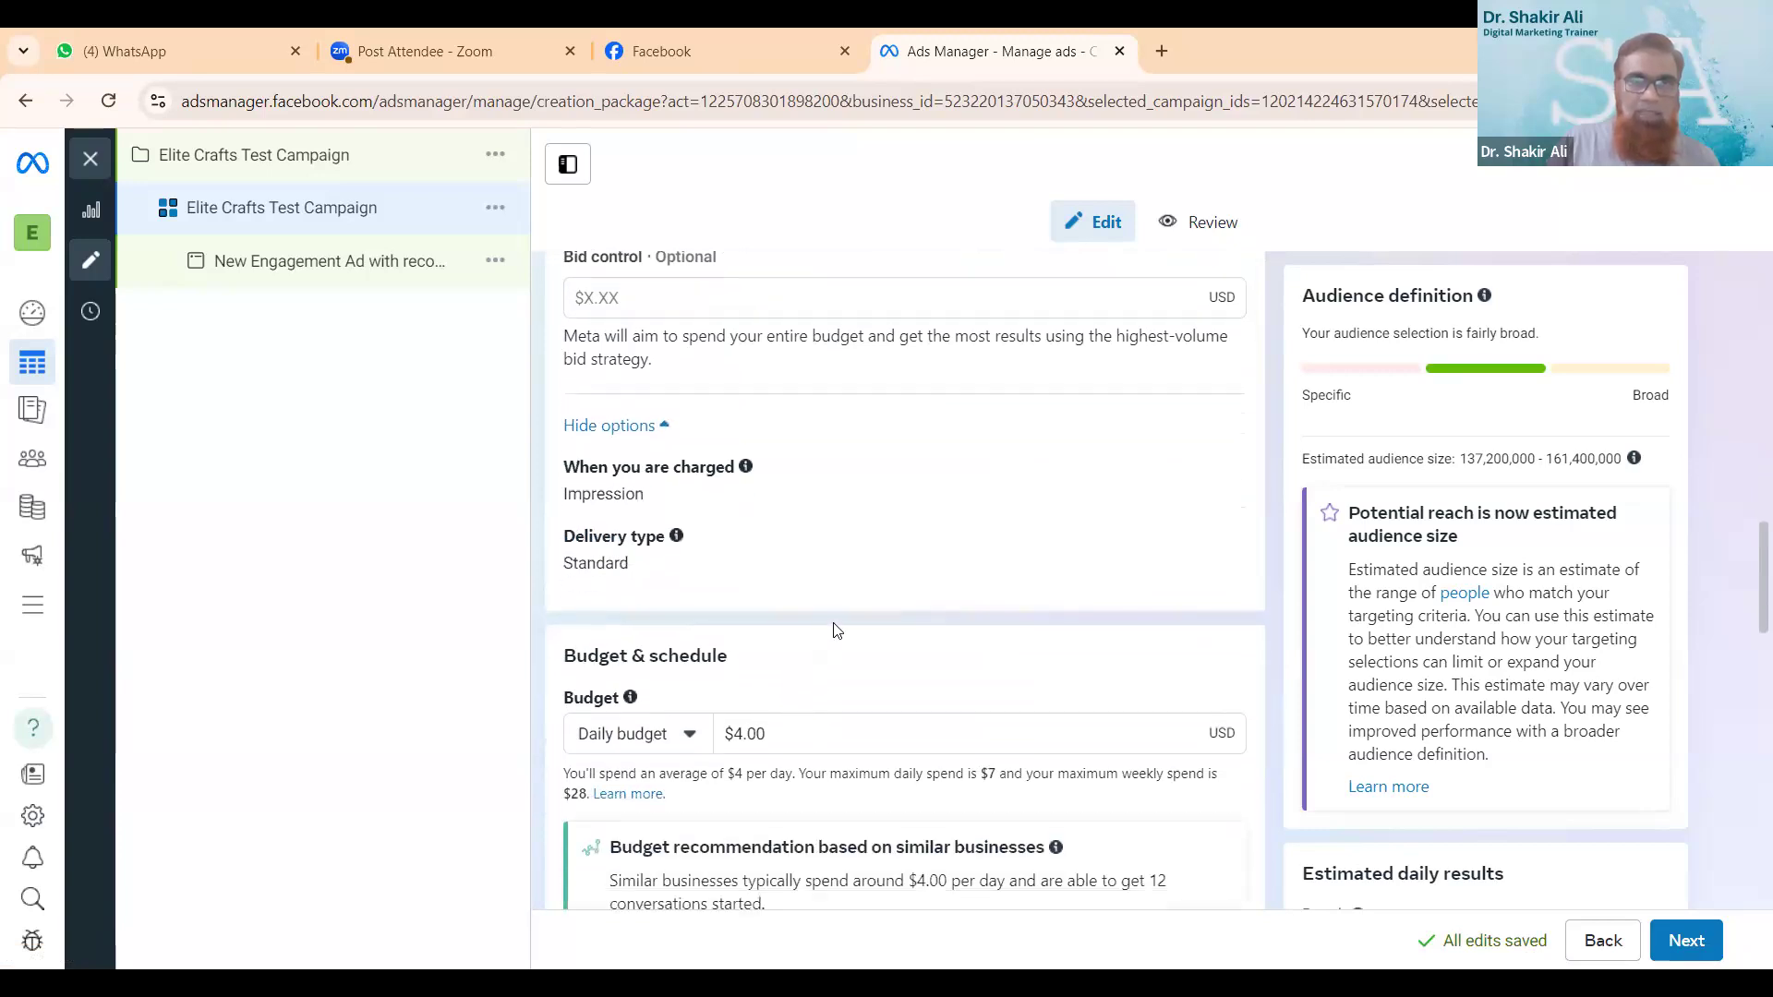
{"action": "scroll", "coordinate": [849, 485], "scroll_direction": "up", "scroll_amount": 5}
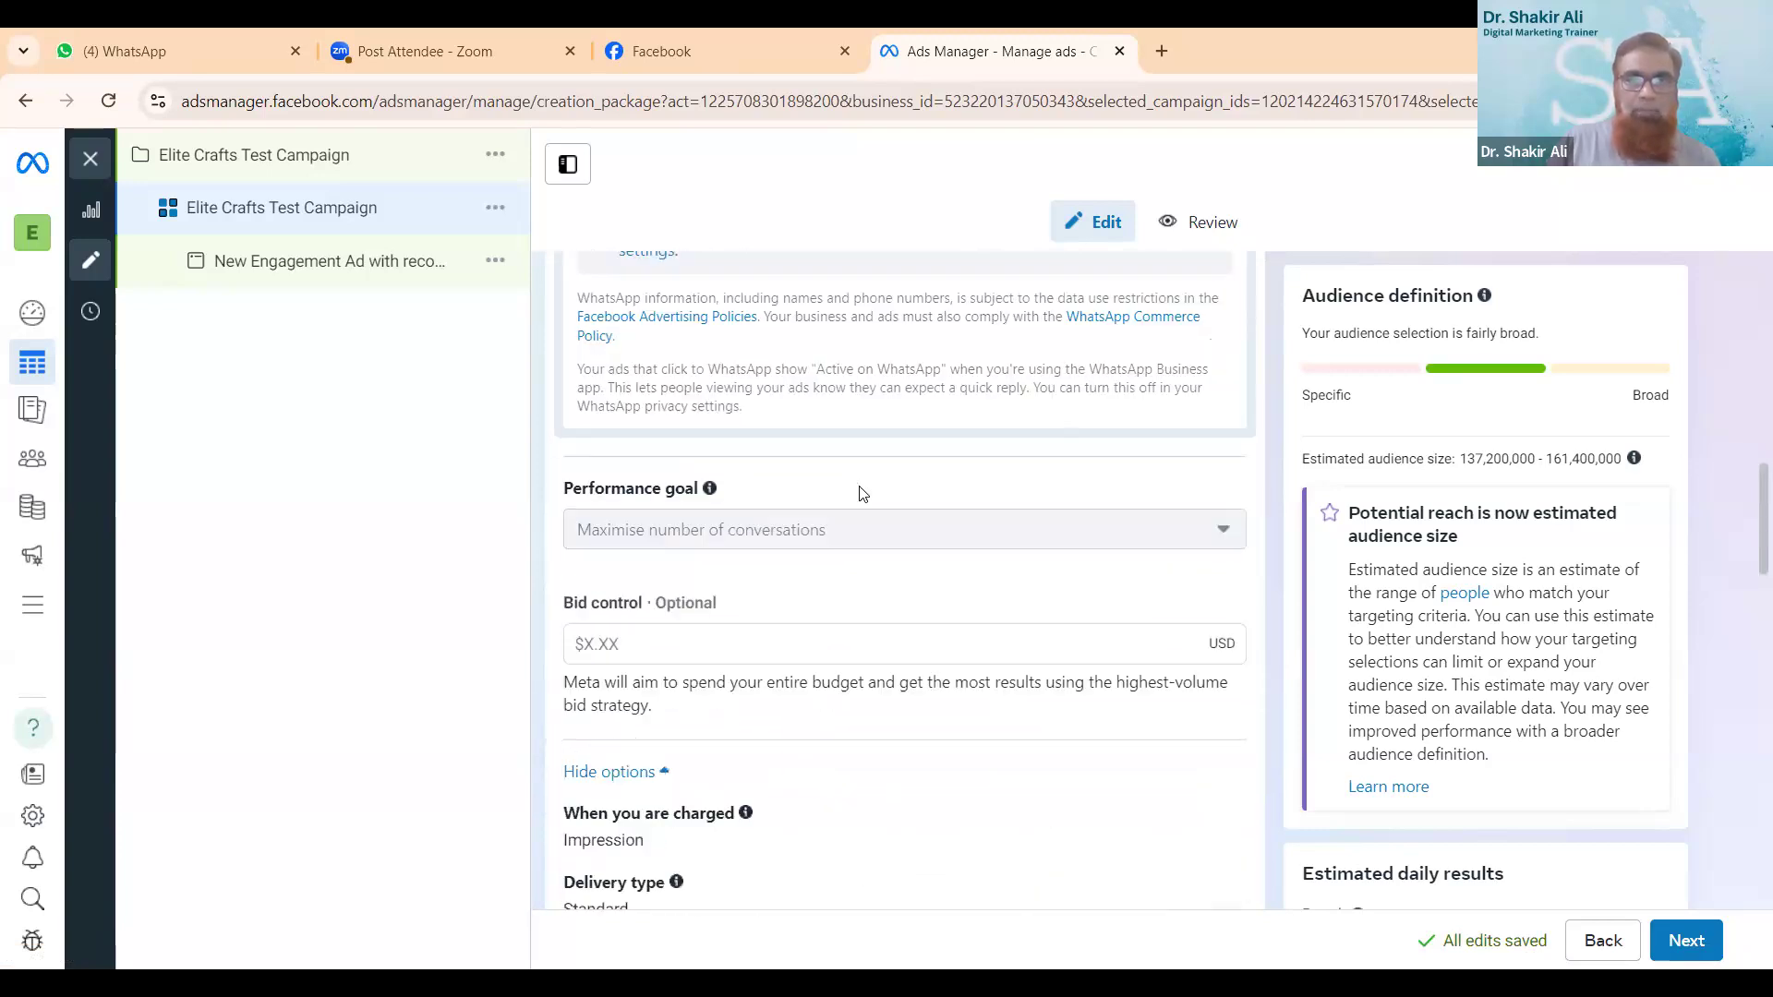
- Review the ad set's settings from its name and conversion section down to bid control, budget scheduling and audience controls
{"action": "scroll", "coordinate": [1120, 716], "scroll_direction": "down", "scroll_amount": 2}
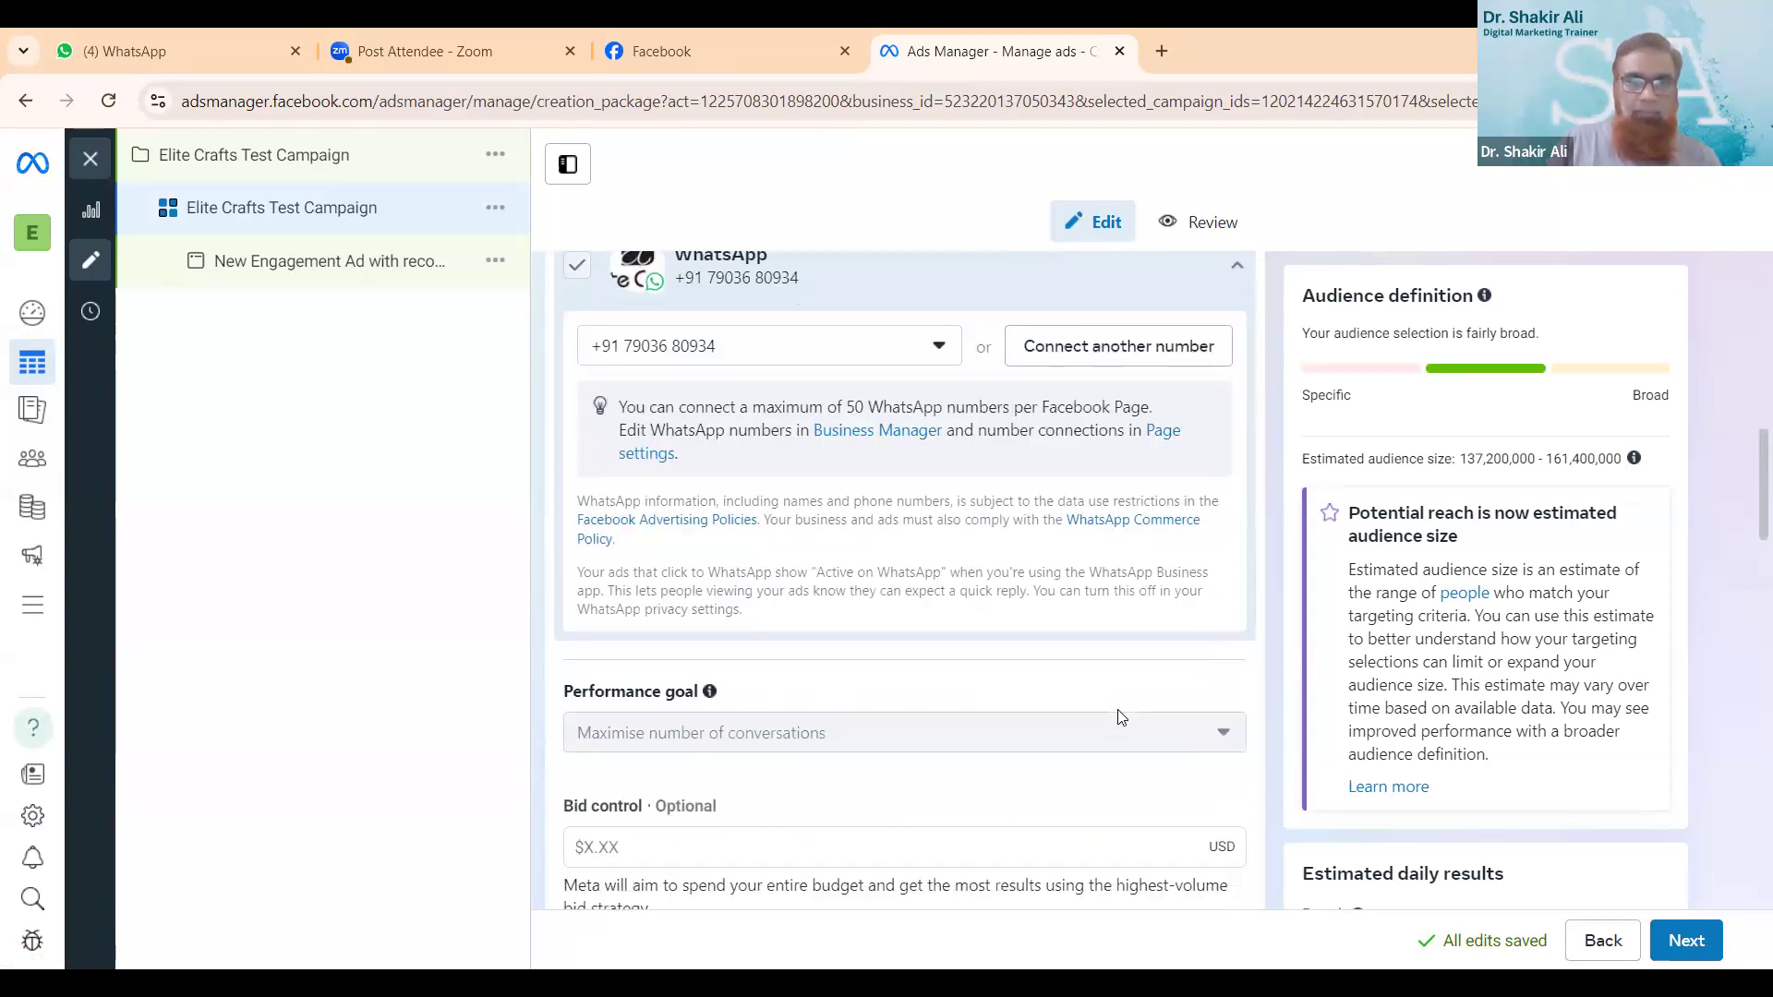
{"action": "left_click", "coordinate": [1155, 643]}
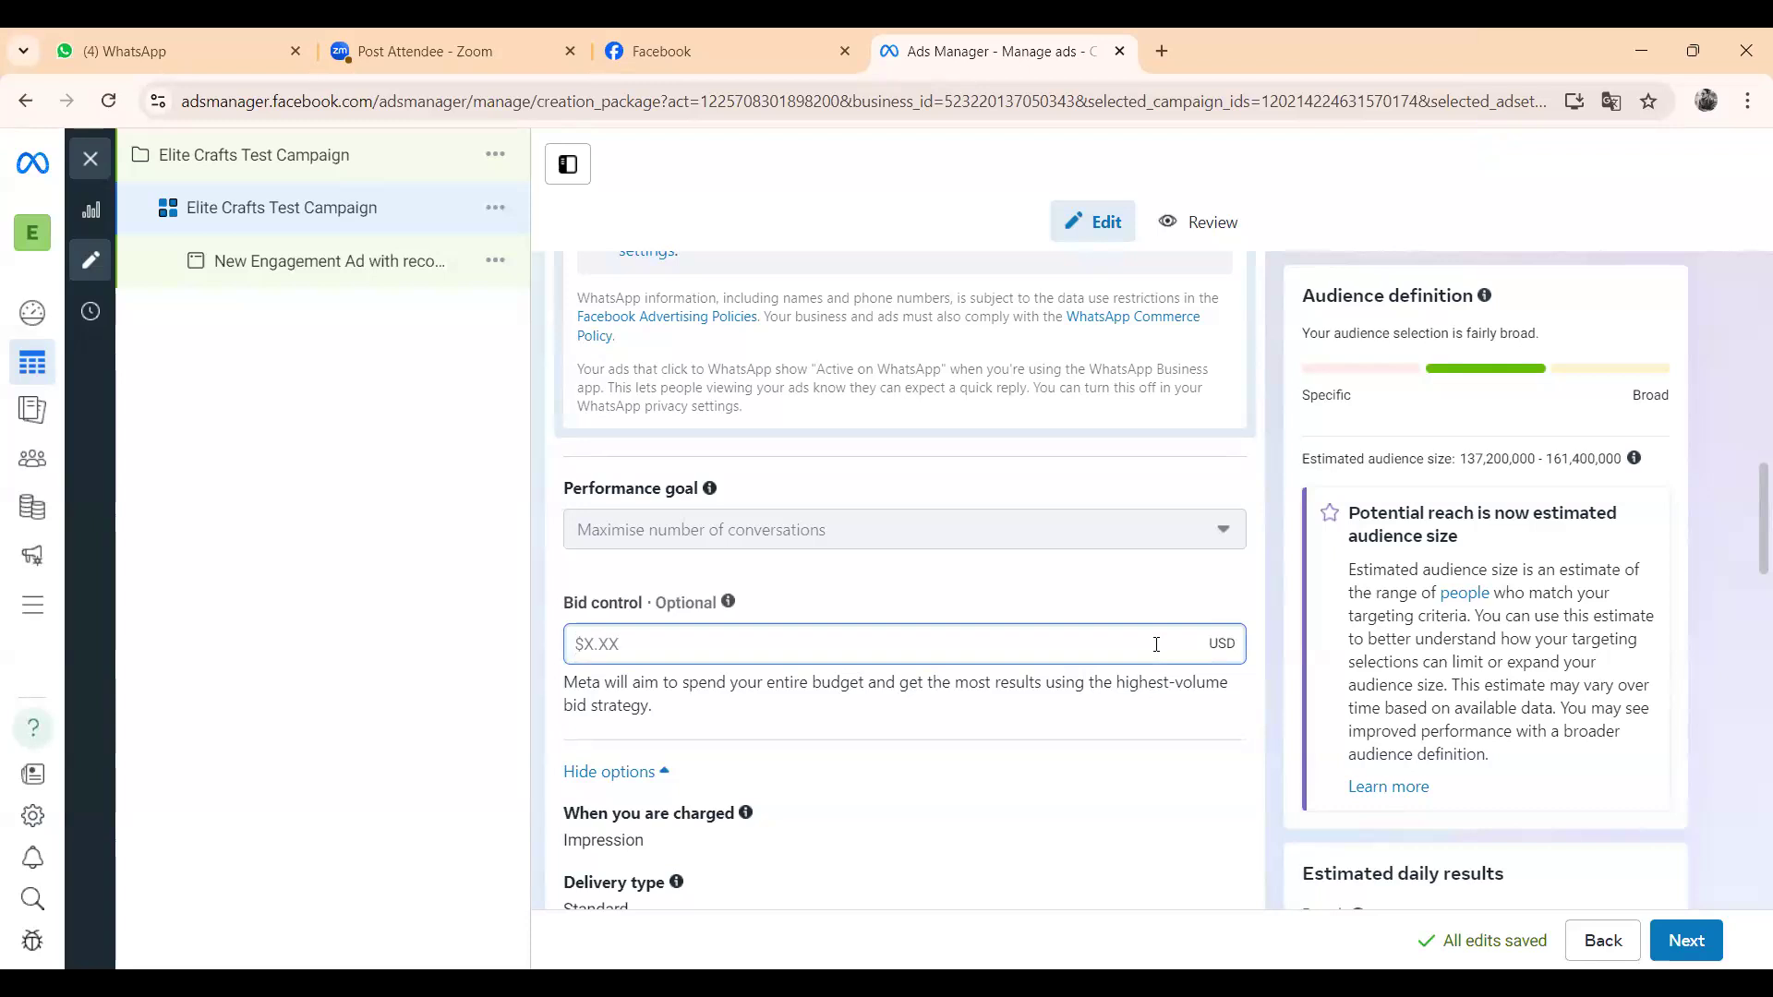
{"action": "scroll", "coordinate": [1156, 644], "scroll_direction": "up", "scroll_amount": 3}
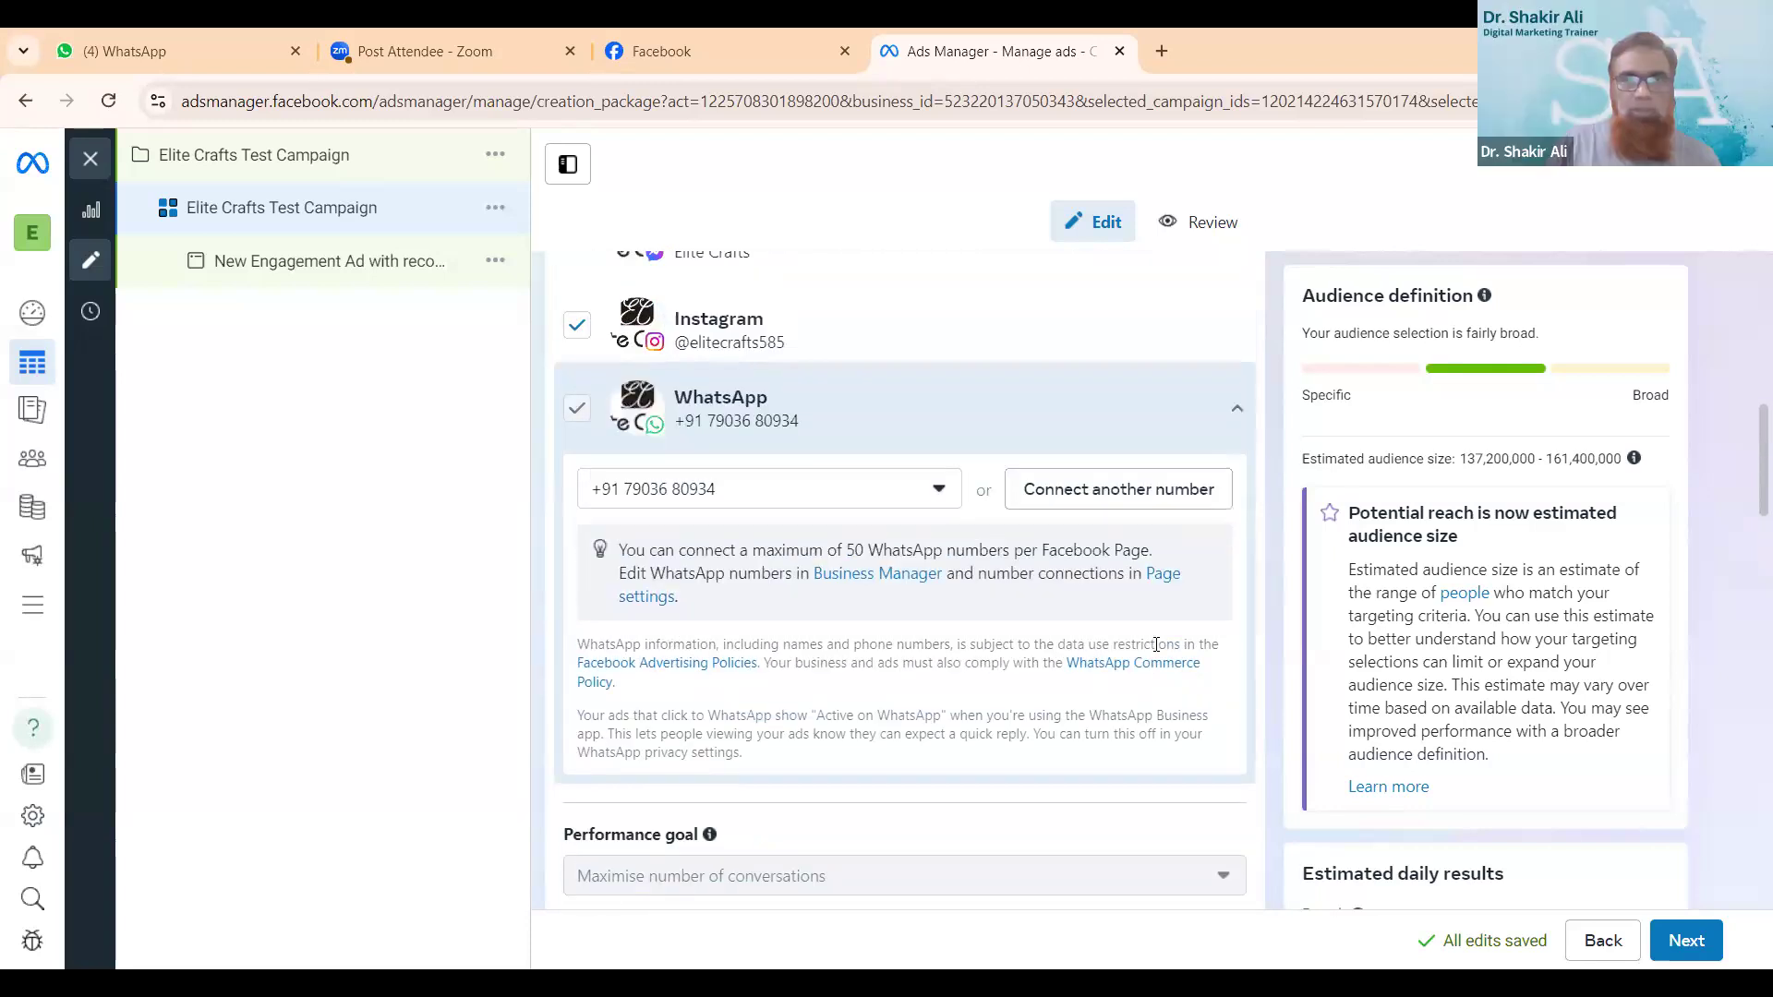
{"action": "scroll", "coordinate": [1156, 643], "scroll_direction": "up", "scroll_amount": 5}
{"action": "scroll", "coordinate": [1156, 644], "scroll_direction": "up", "scroll_amount": 2}
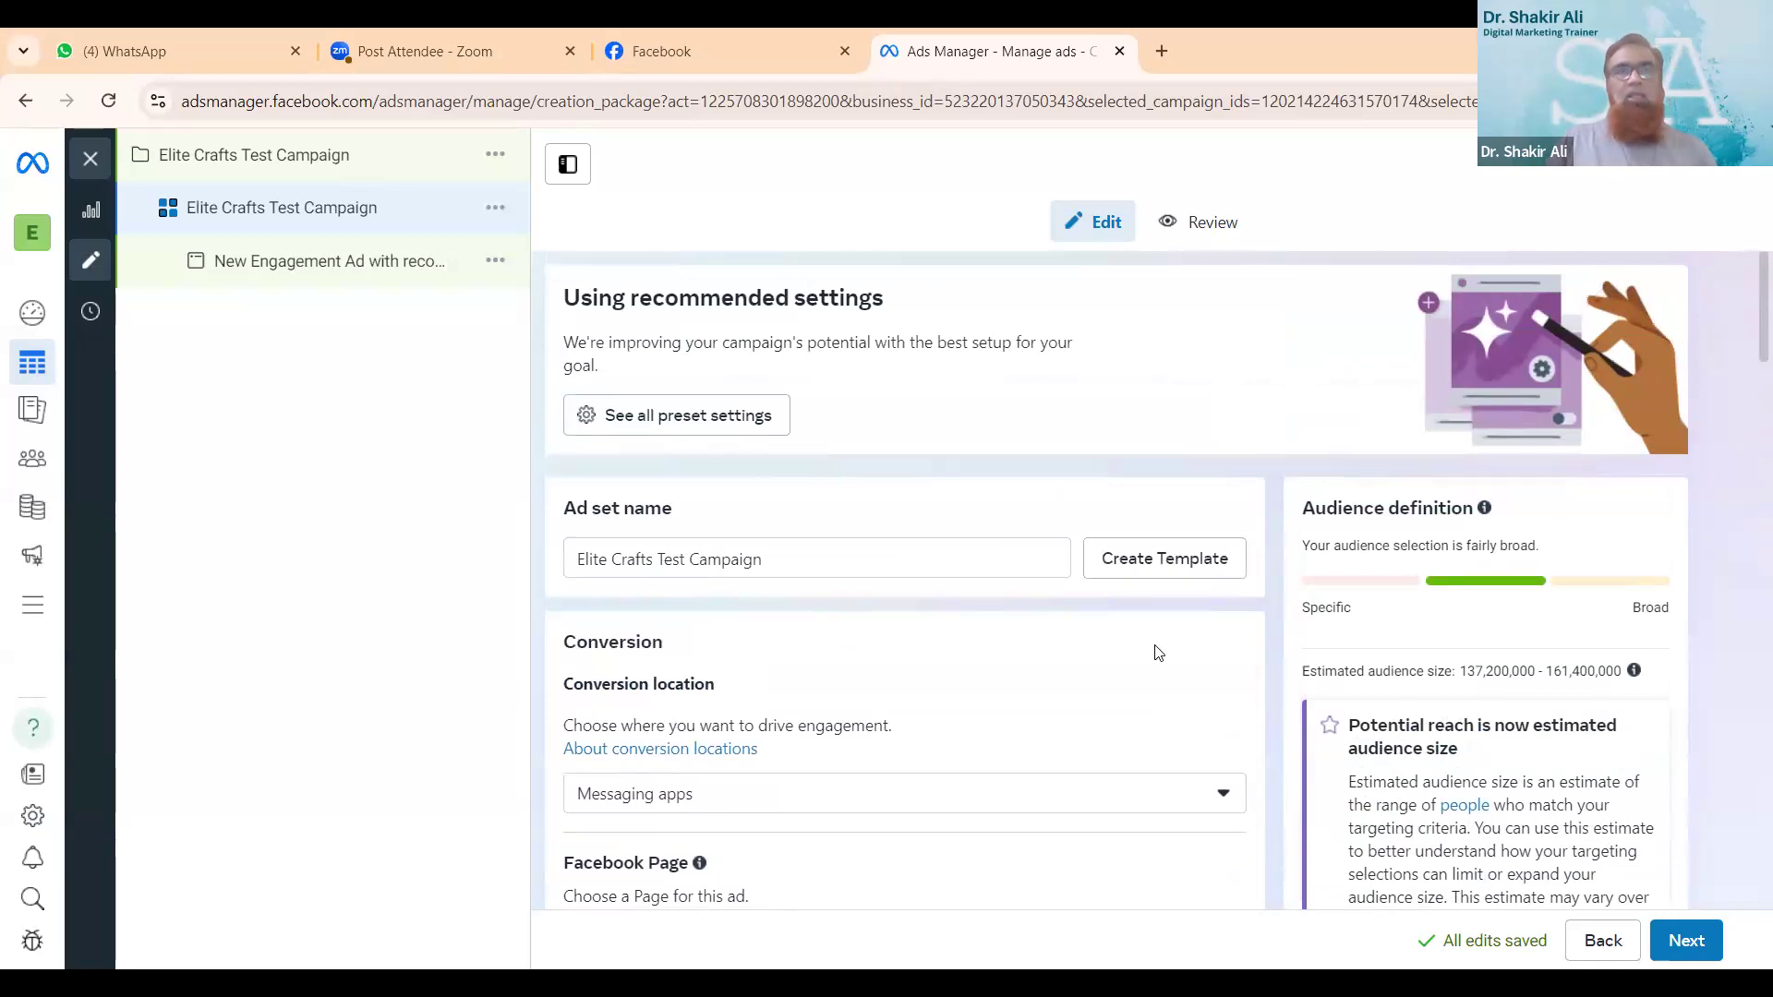
{"action": "scroll", "coordinate": [1158, 653], "scroll_direction": "down", "scroll_amount": 2}
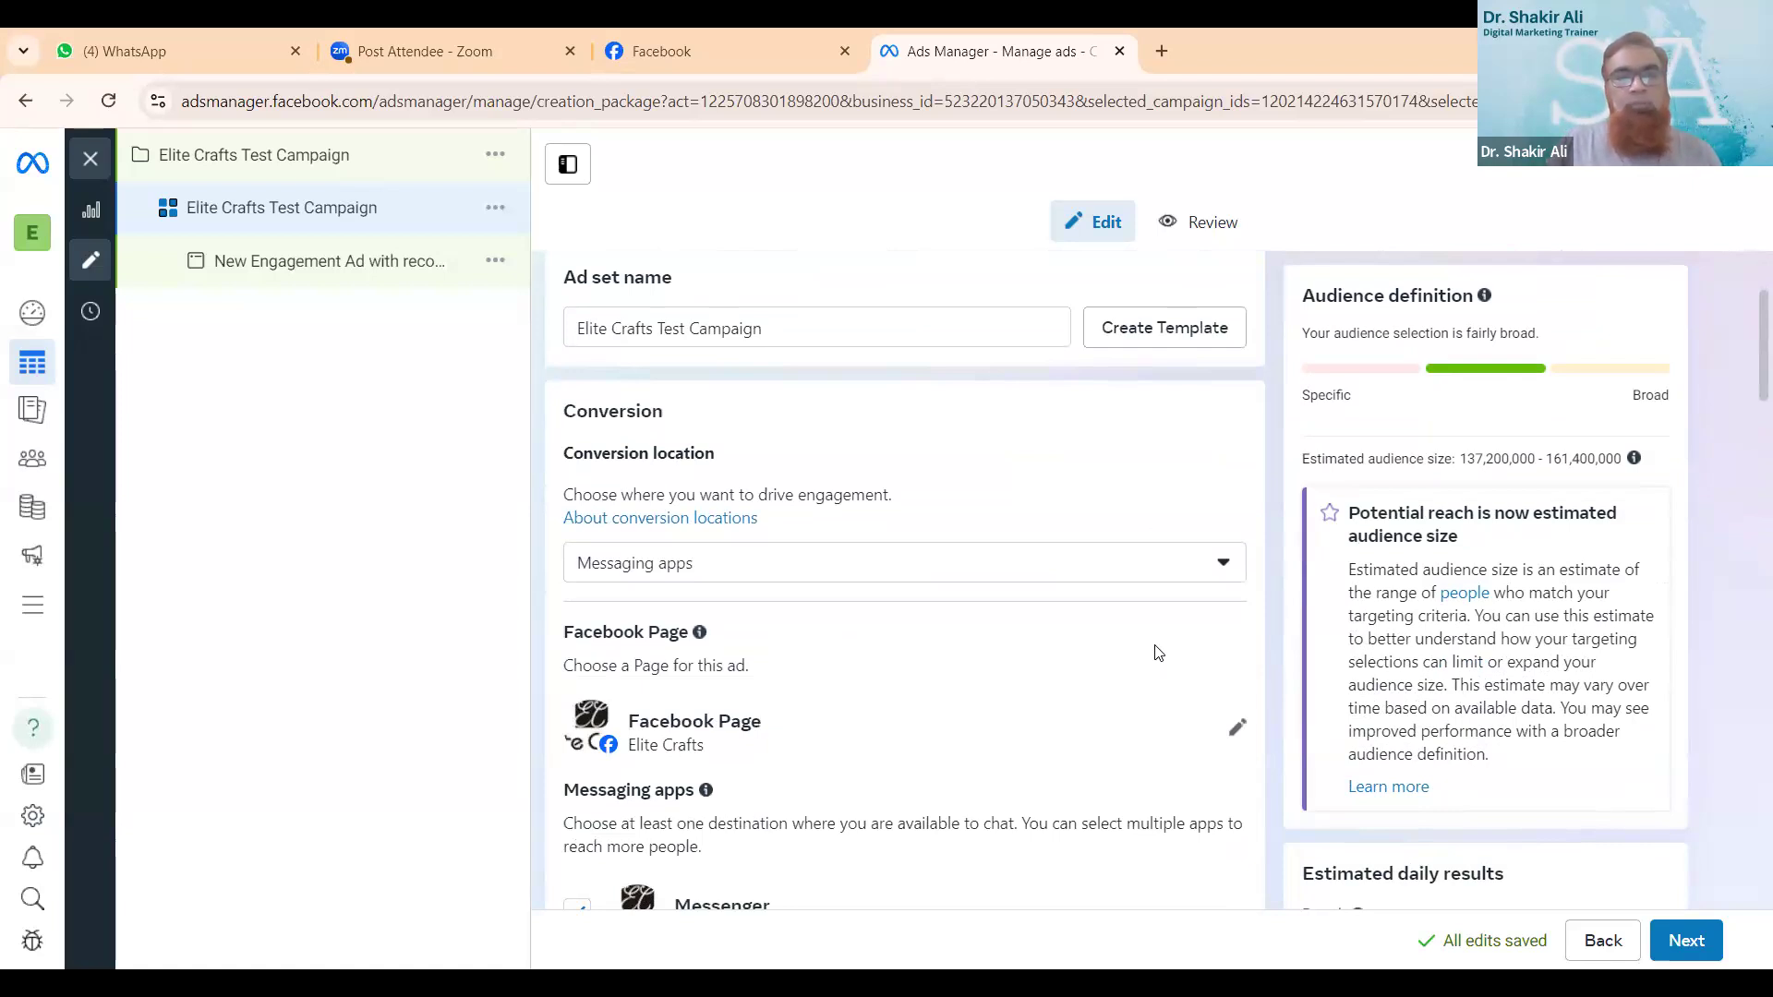
{"action": "scroll", "coordinate": [1158, 653], "scroll_direction": "down", "scroll_amount": 1}
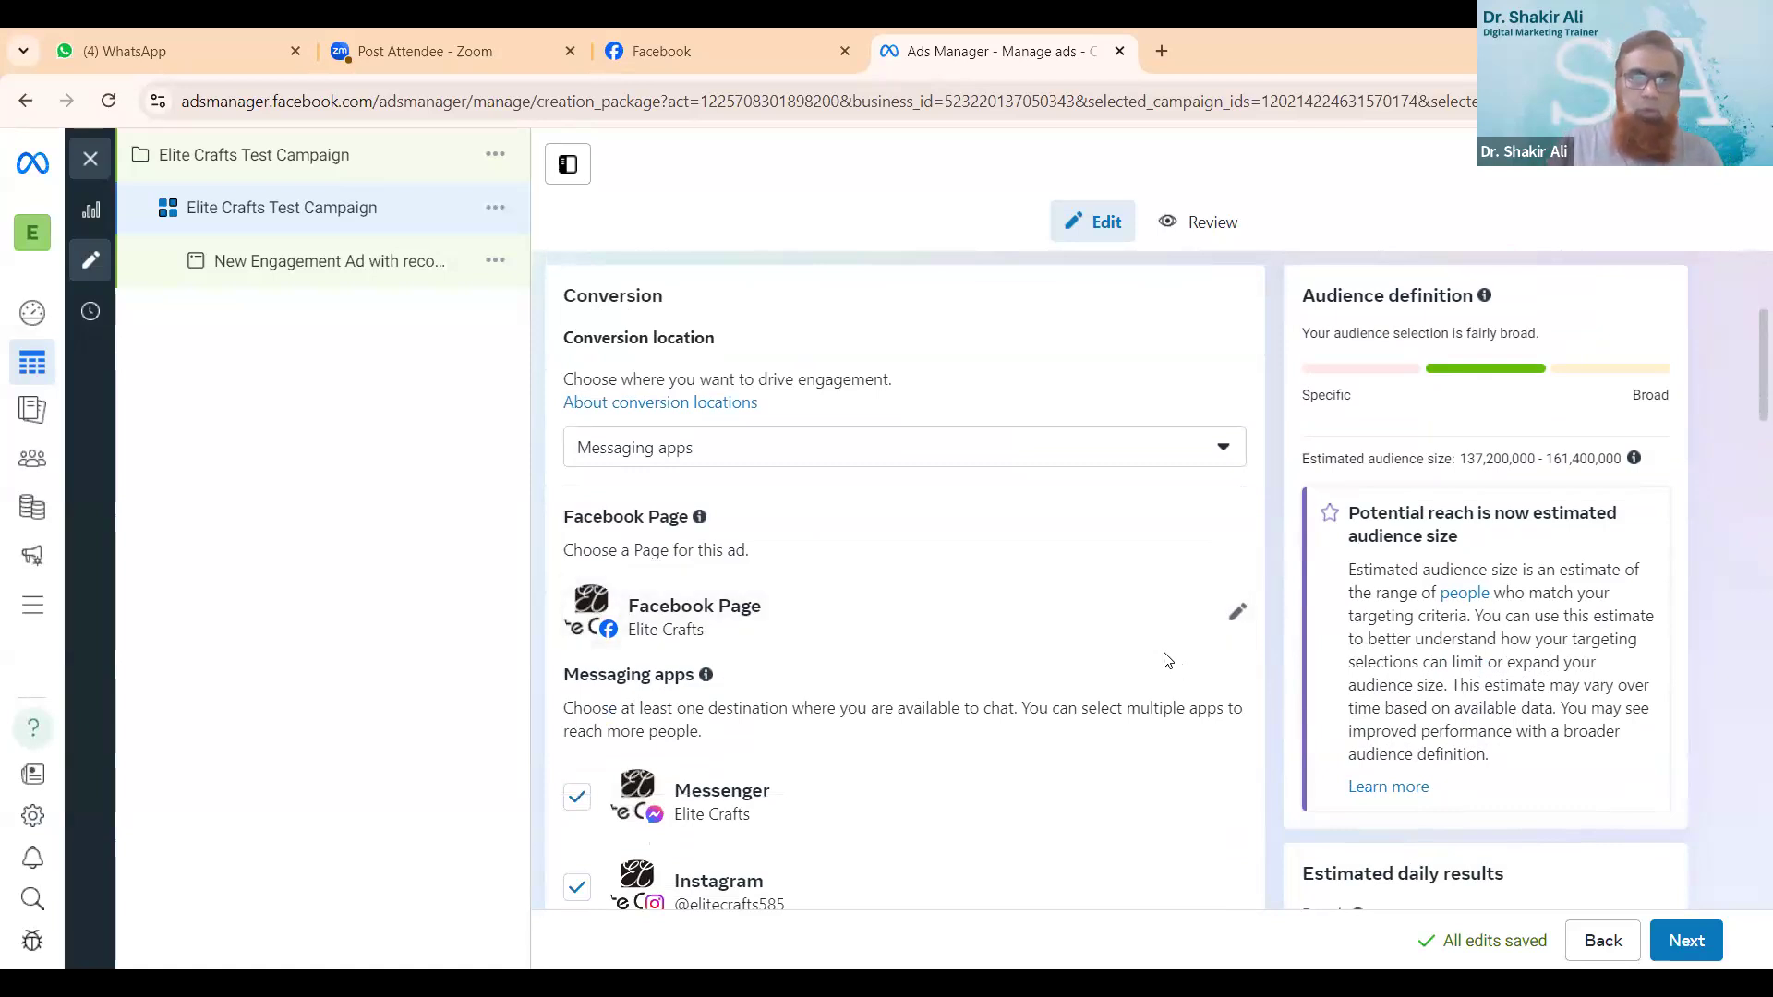
{"action": "scroll", "coordinate": [1165, 659], "scroll_direction": "down", "scroll_amount": 1}
{"action": "scroll", "coordinate": [1163, 658], "scroll_direction": "down", "scroll_amount": 1}
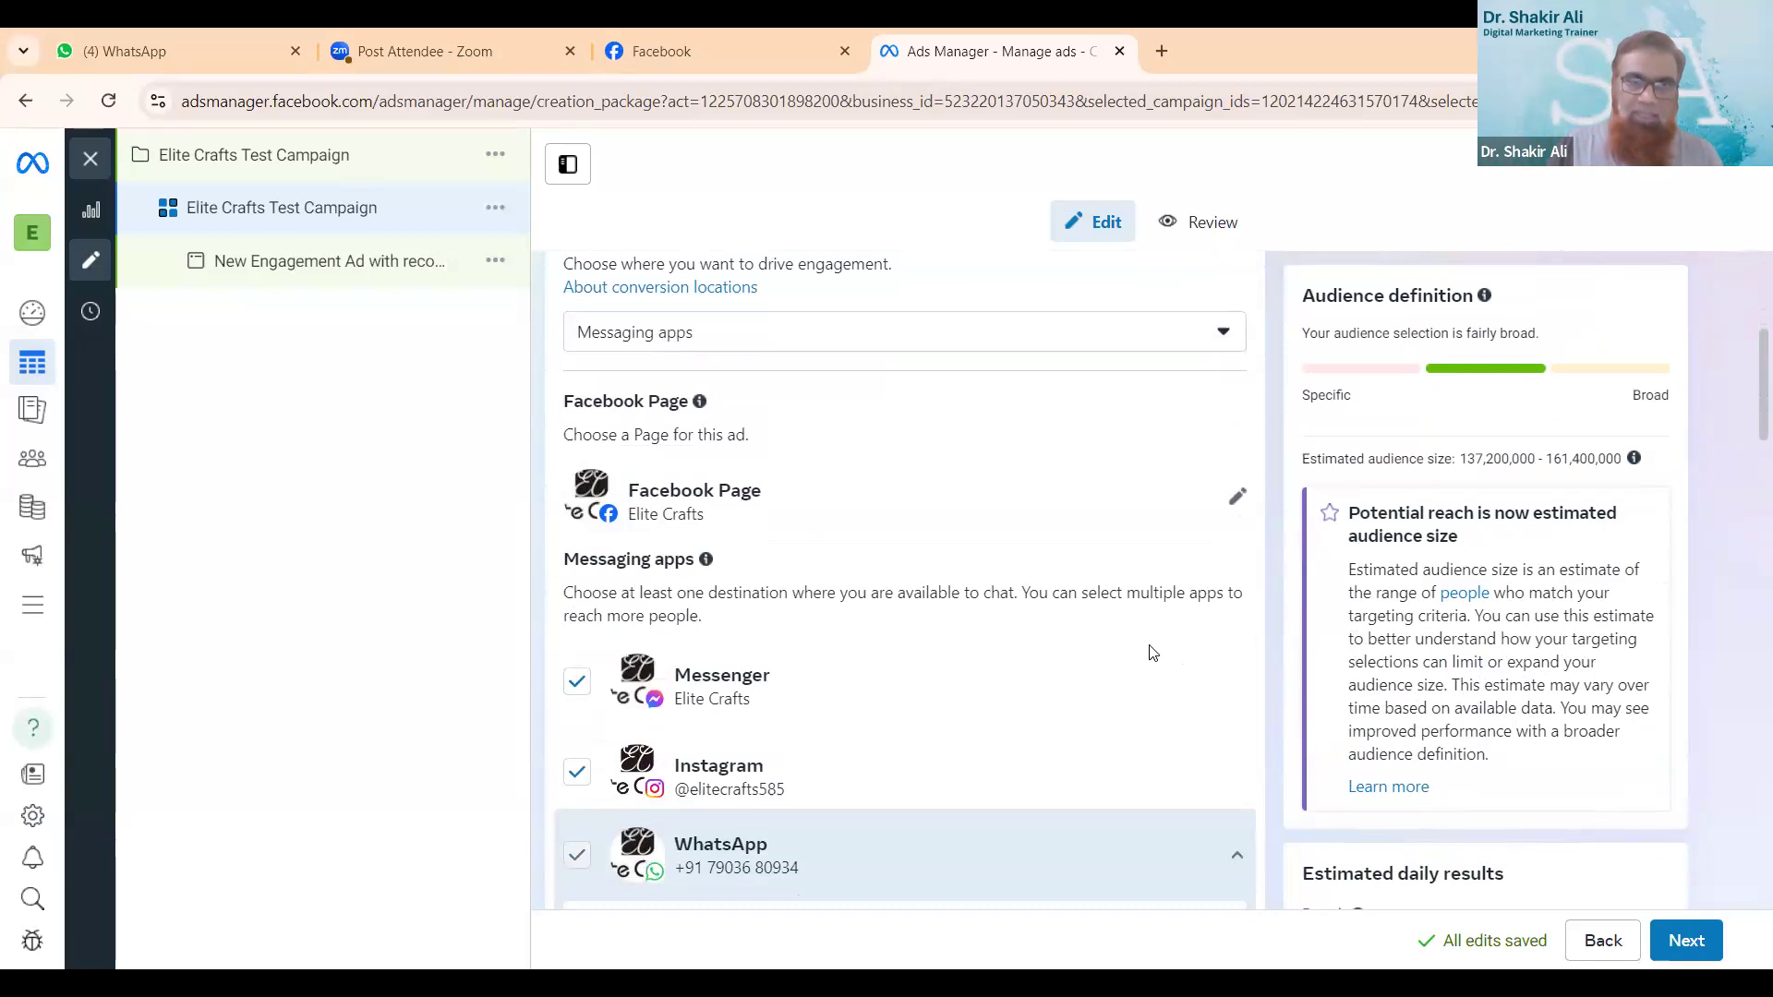
{"action": "scroll", "coordinate": [1153, 652], "scroll_direction": "down", "scroll_amount": 10}
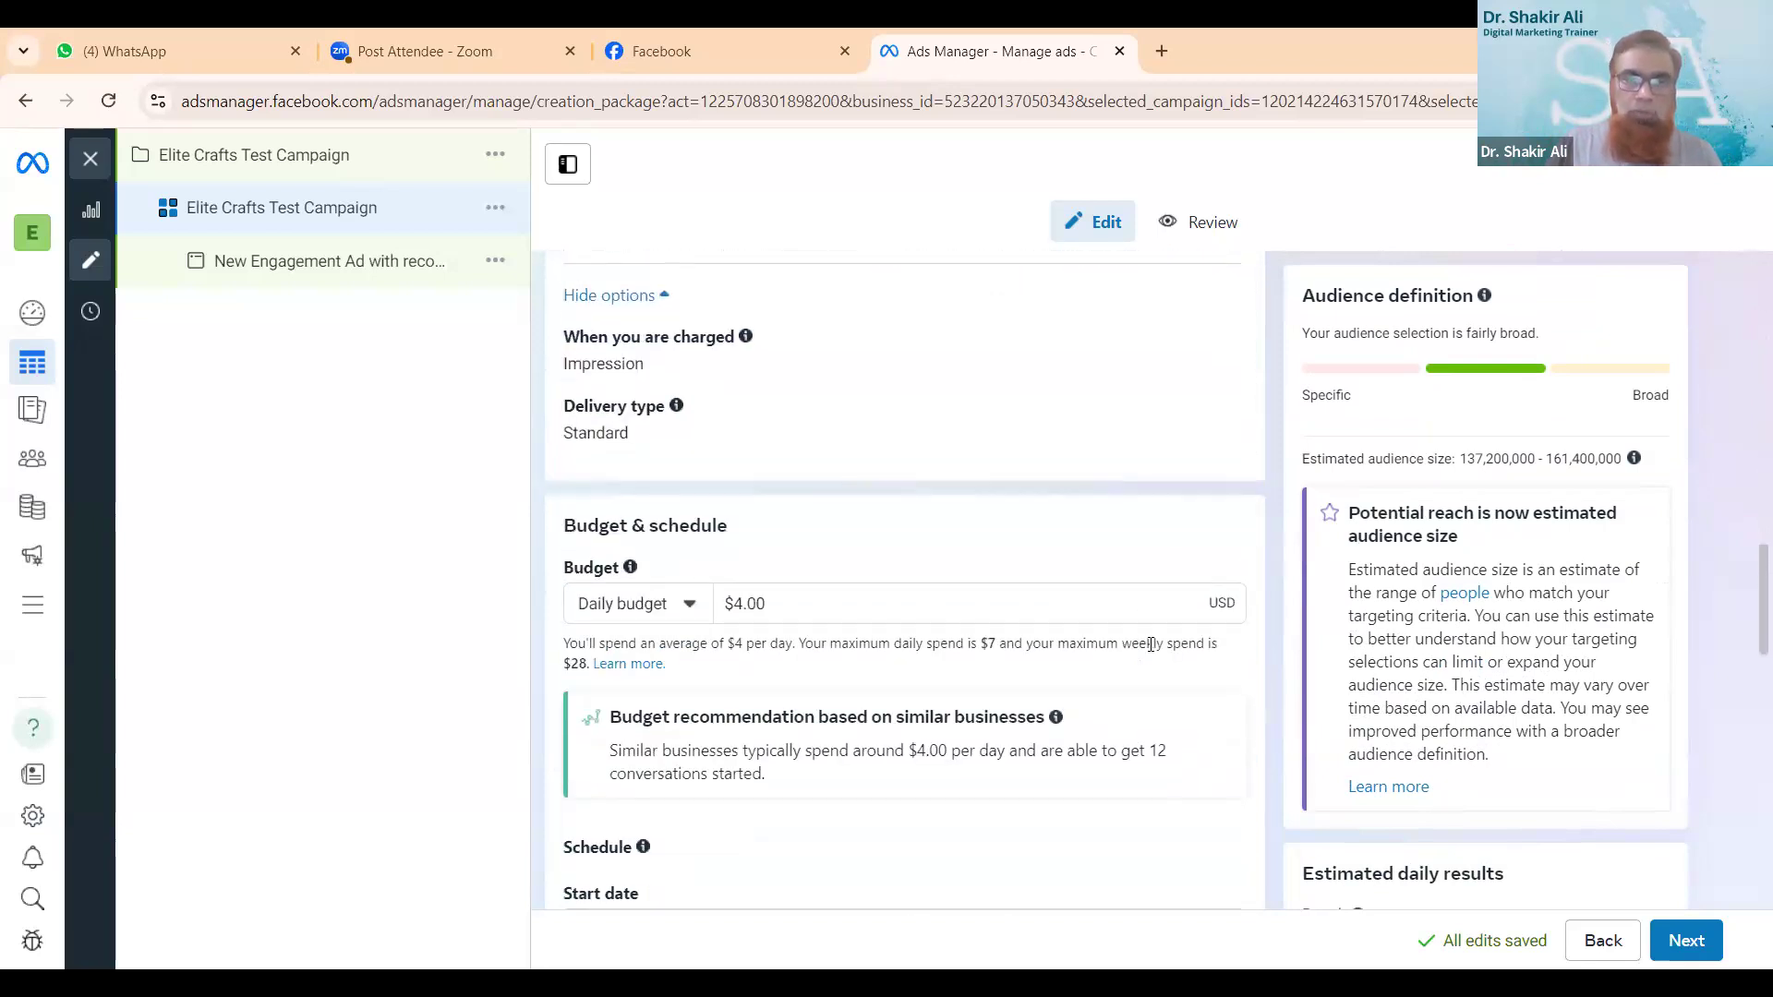
{"action": "scroll", "coordinate": [1150, 644], "scroll_direction": "down", "scroll_amount": 8}
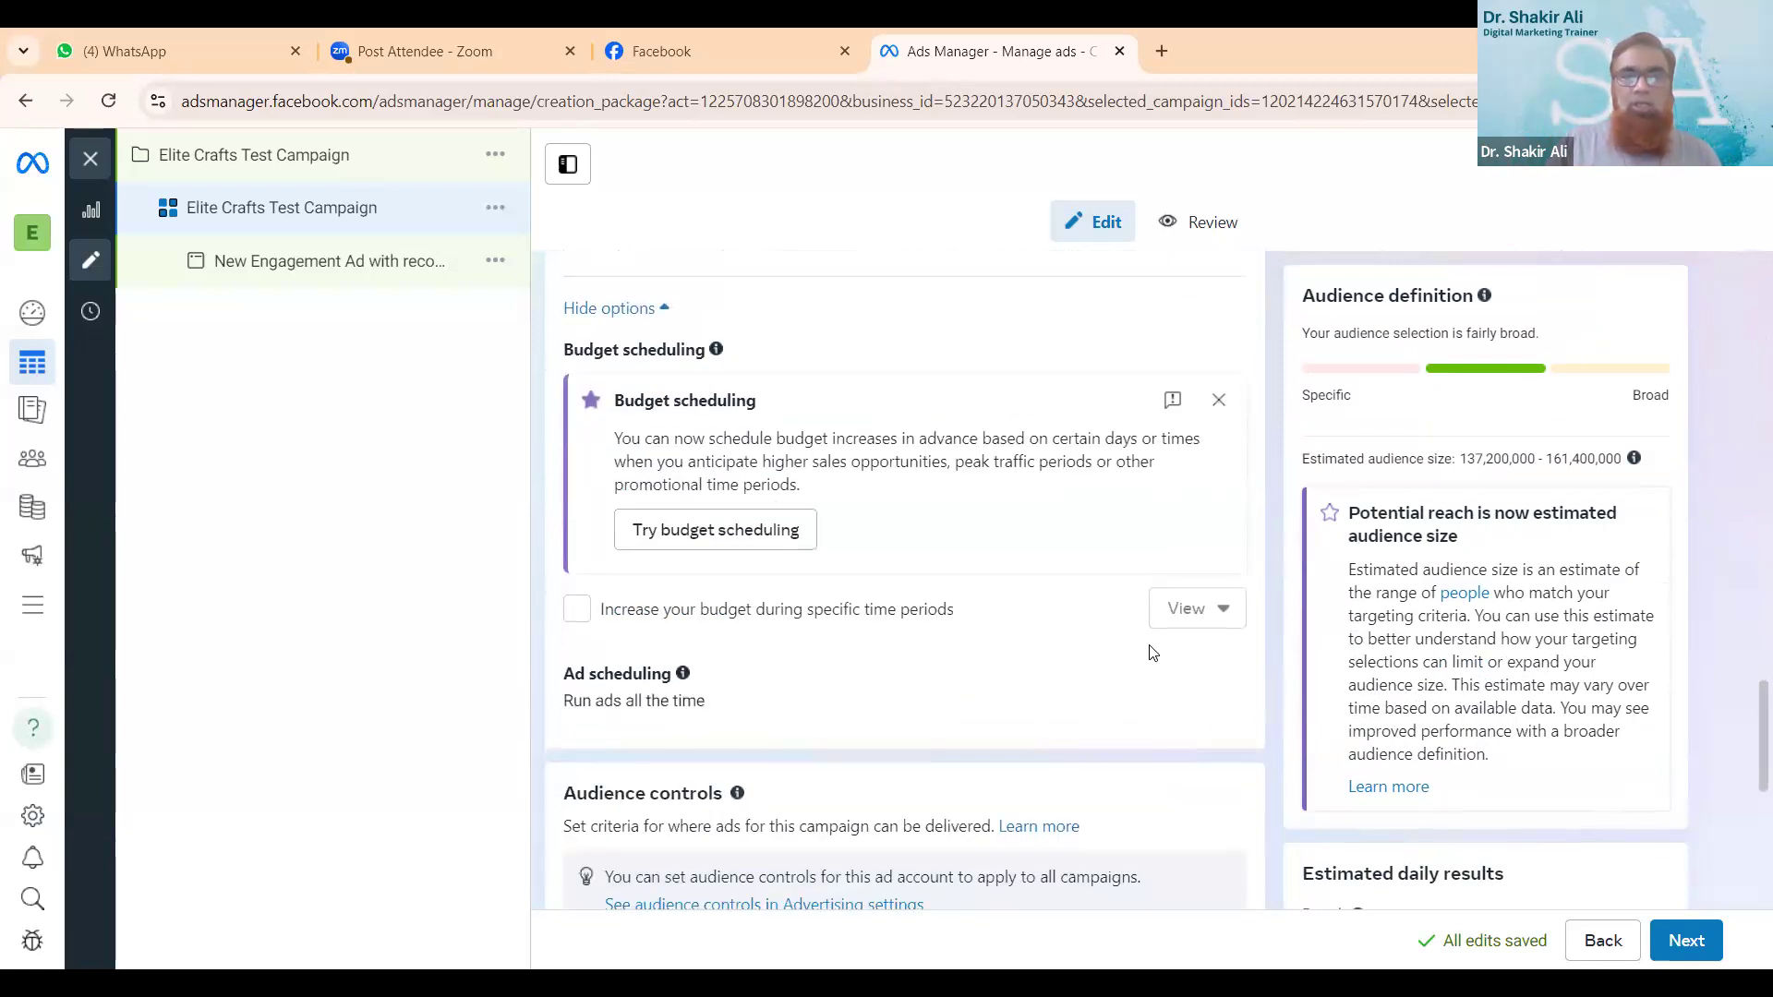
- Set the ad set's daily budget to $2.00
{"action": "scroll", "coordinate": [1153, 653], "scroll_direction": "up", "scroll_amount": 6}
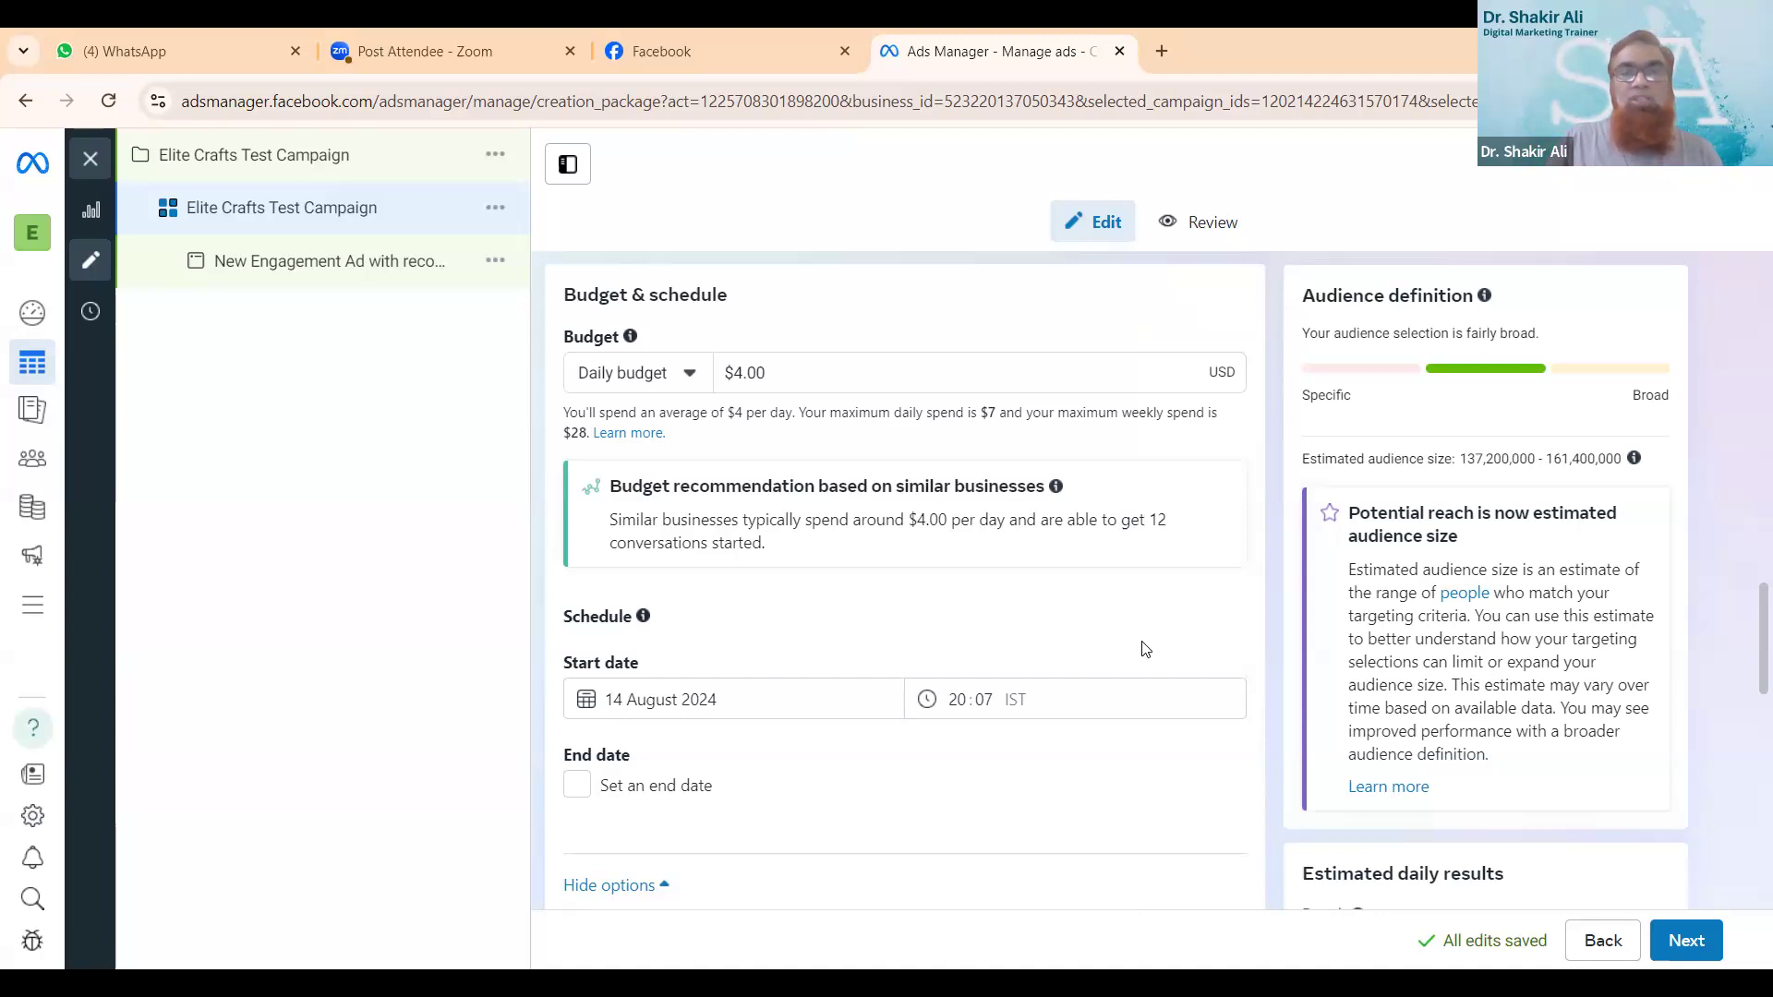
{"action": "double_click", "coordinate": [743, 373]}
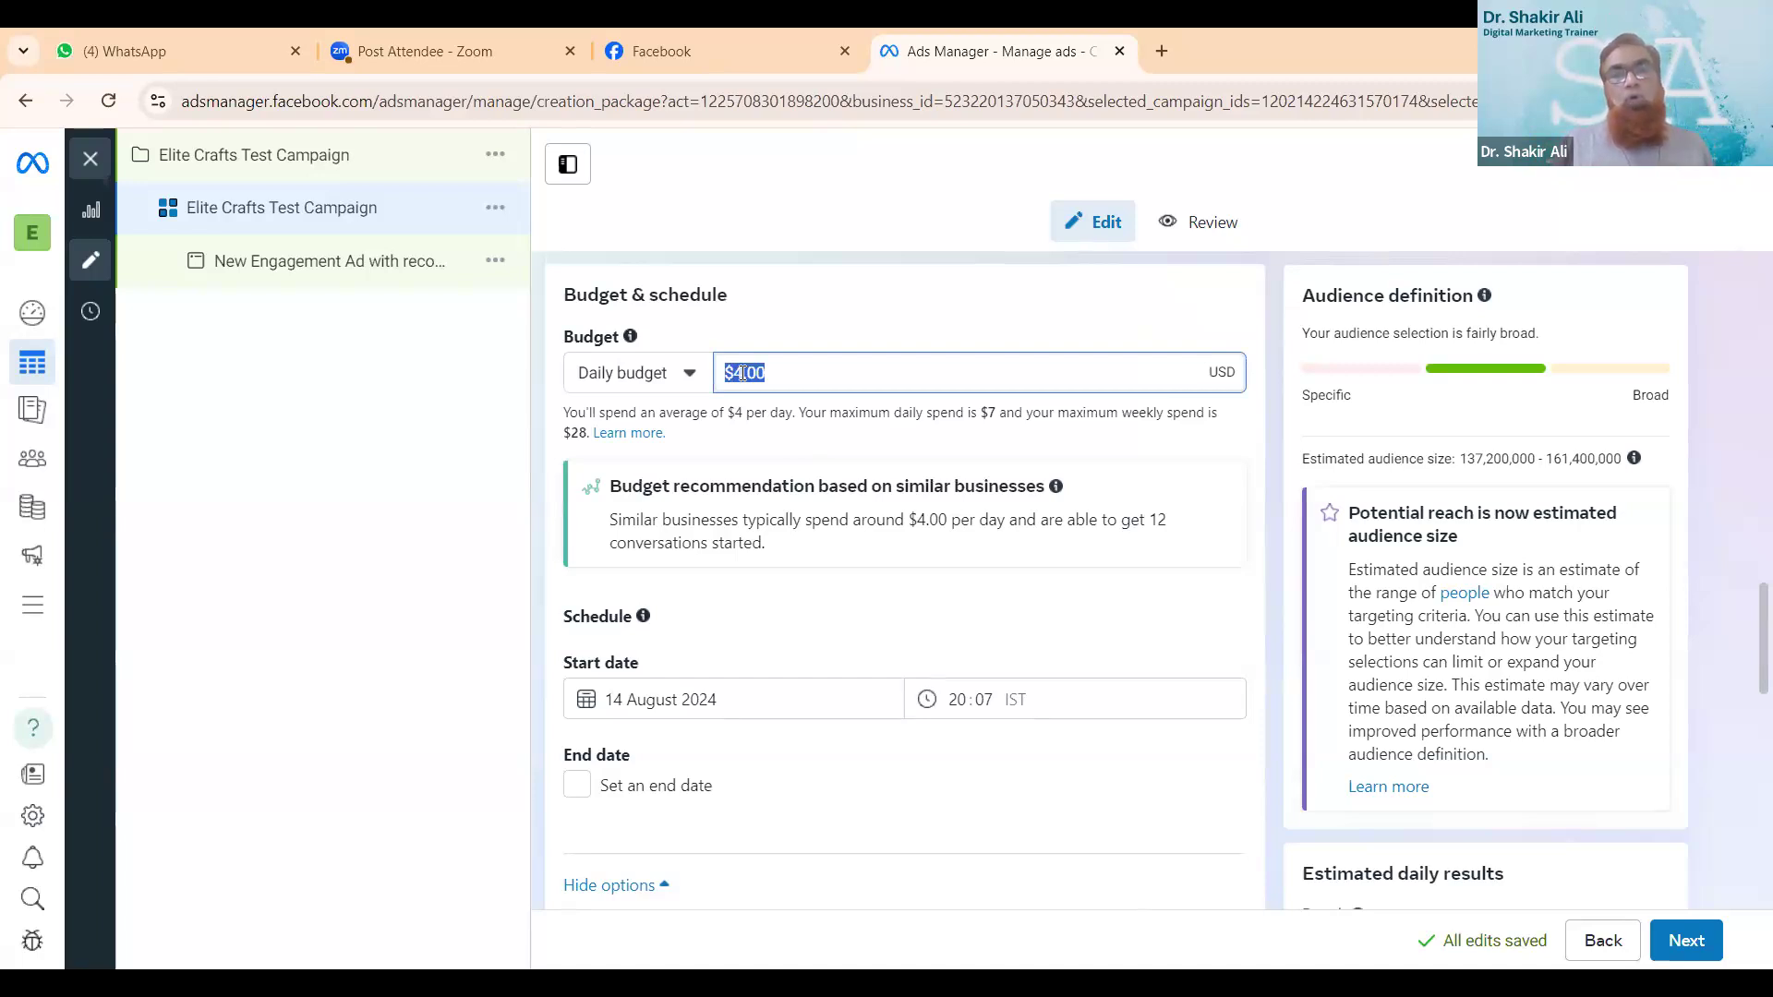
{"action": "left_click", "coordinate": [743, 373]}
{"action": "key", "text": "BackSpace"}
{"action": "type", "text": "2"}
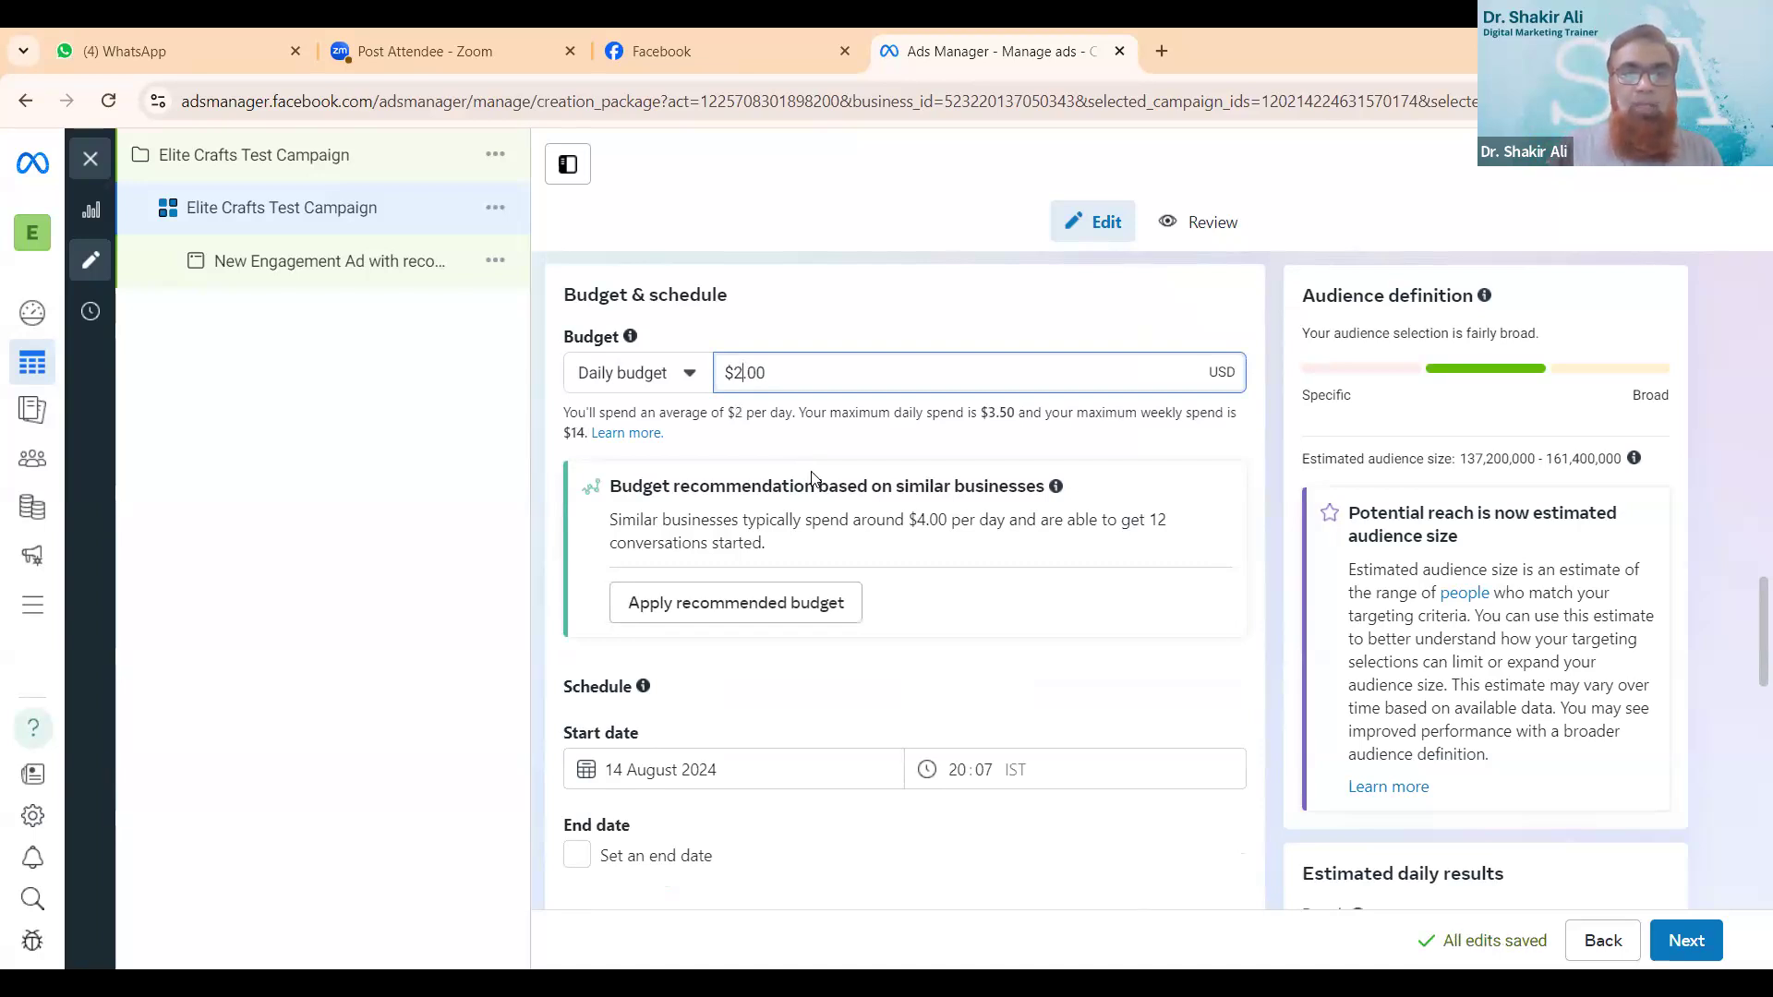
- Enable an end date in the ad set's schedule and set it to 16 August 2024
{"action": "scroll", "coordinate": [822, 494], "scroll_direction": "down", "scroll_amount": 5}
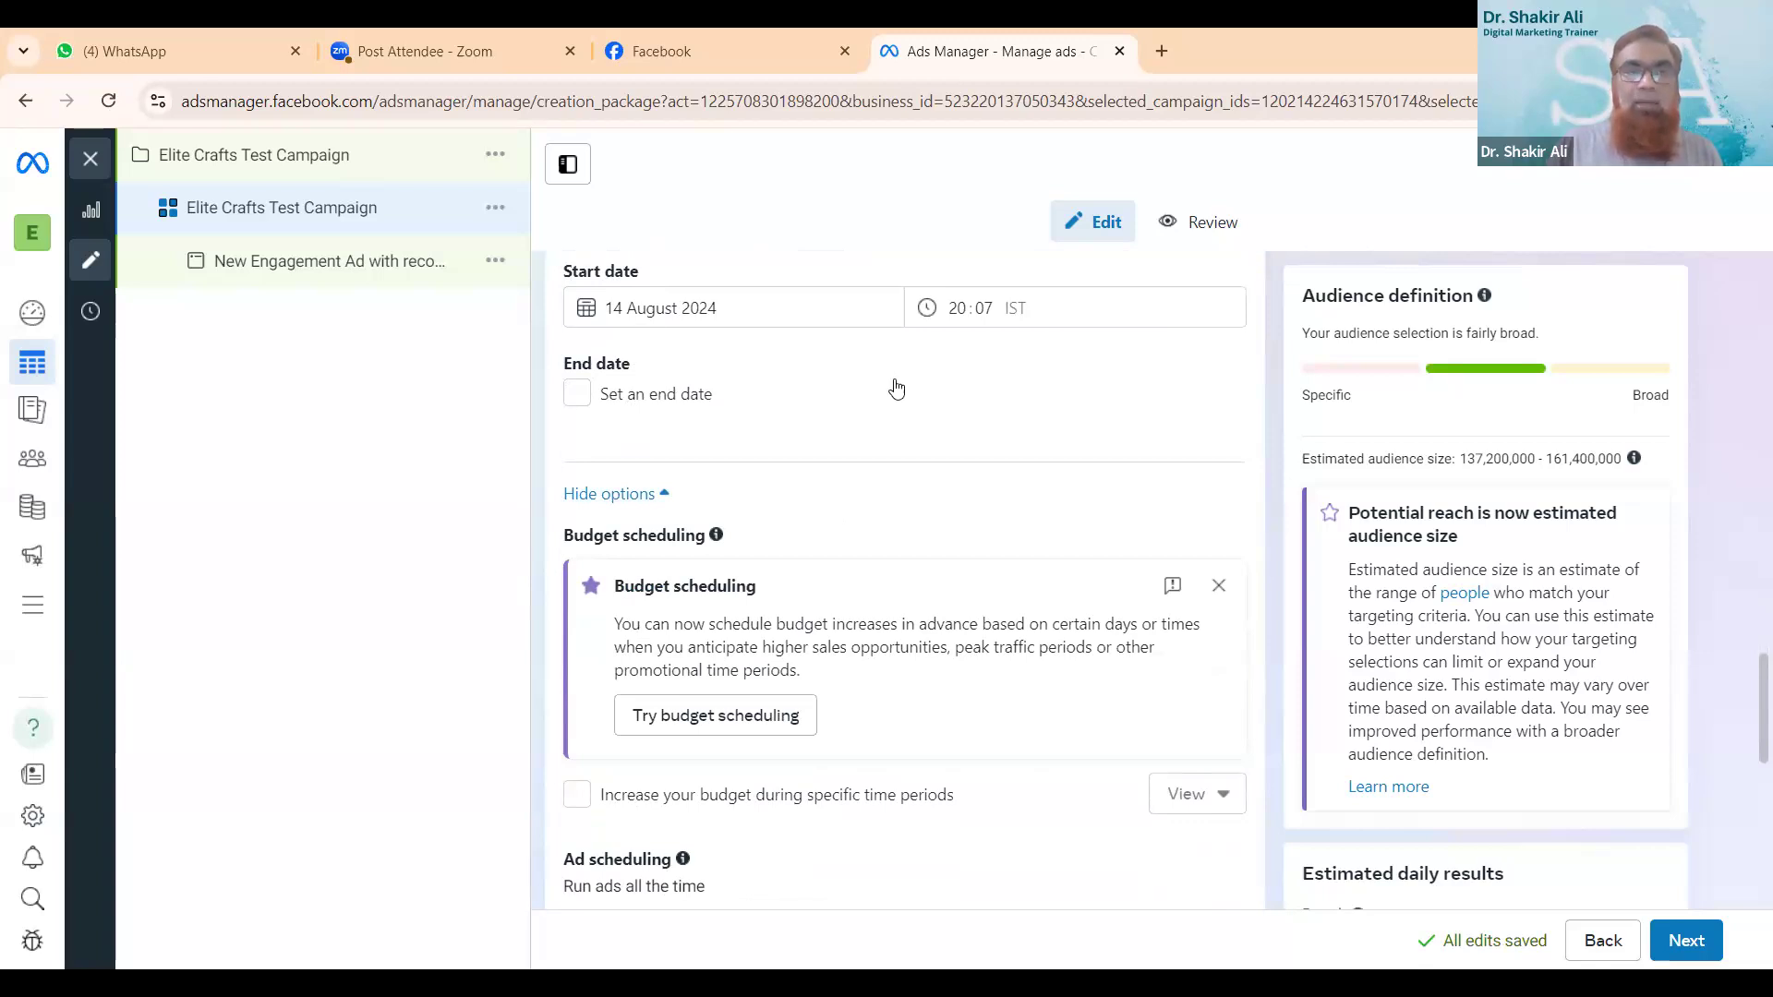
{"action": "left_click", "coordinate": [576, 392]}
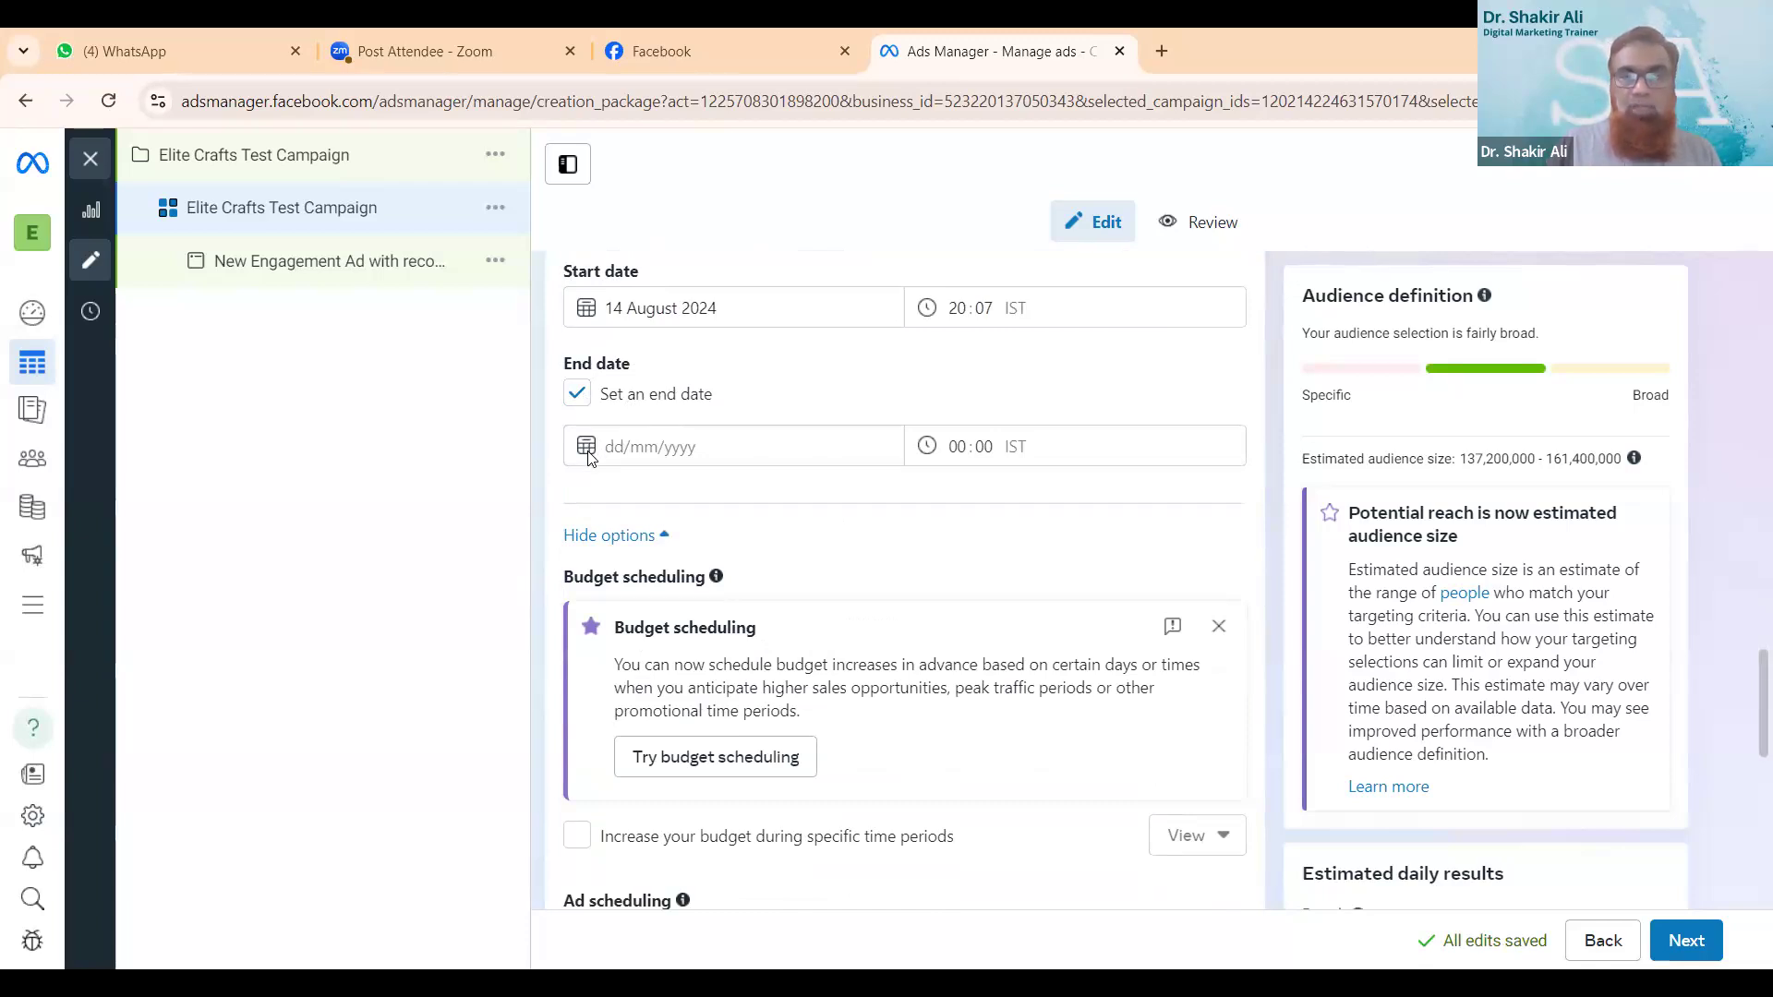
{"action": "left_click", "coordinate": [750, 448]}
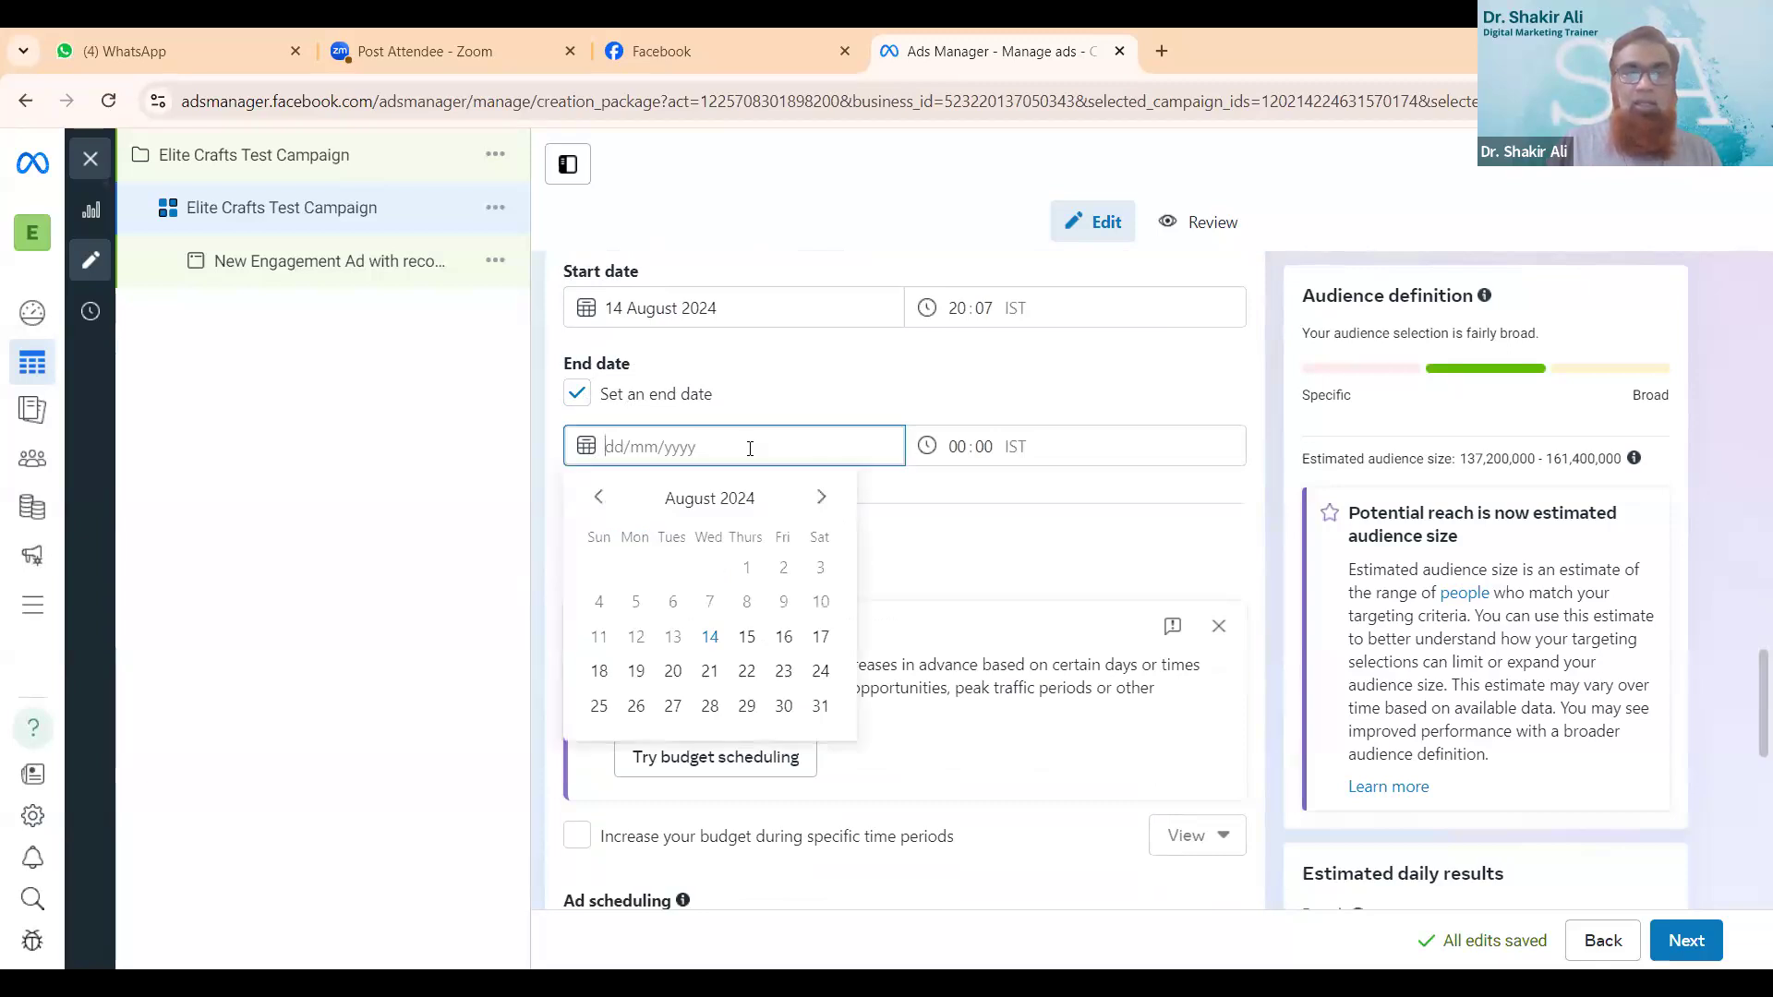
{"action": "left_click", "coordinate": [782, 640]}
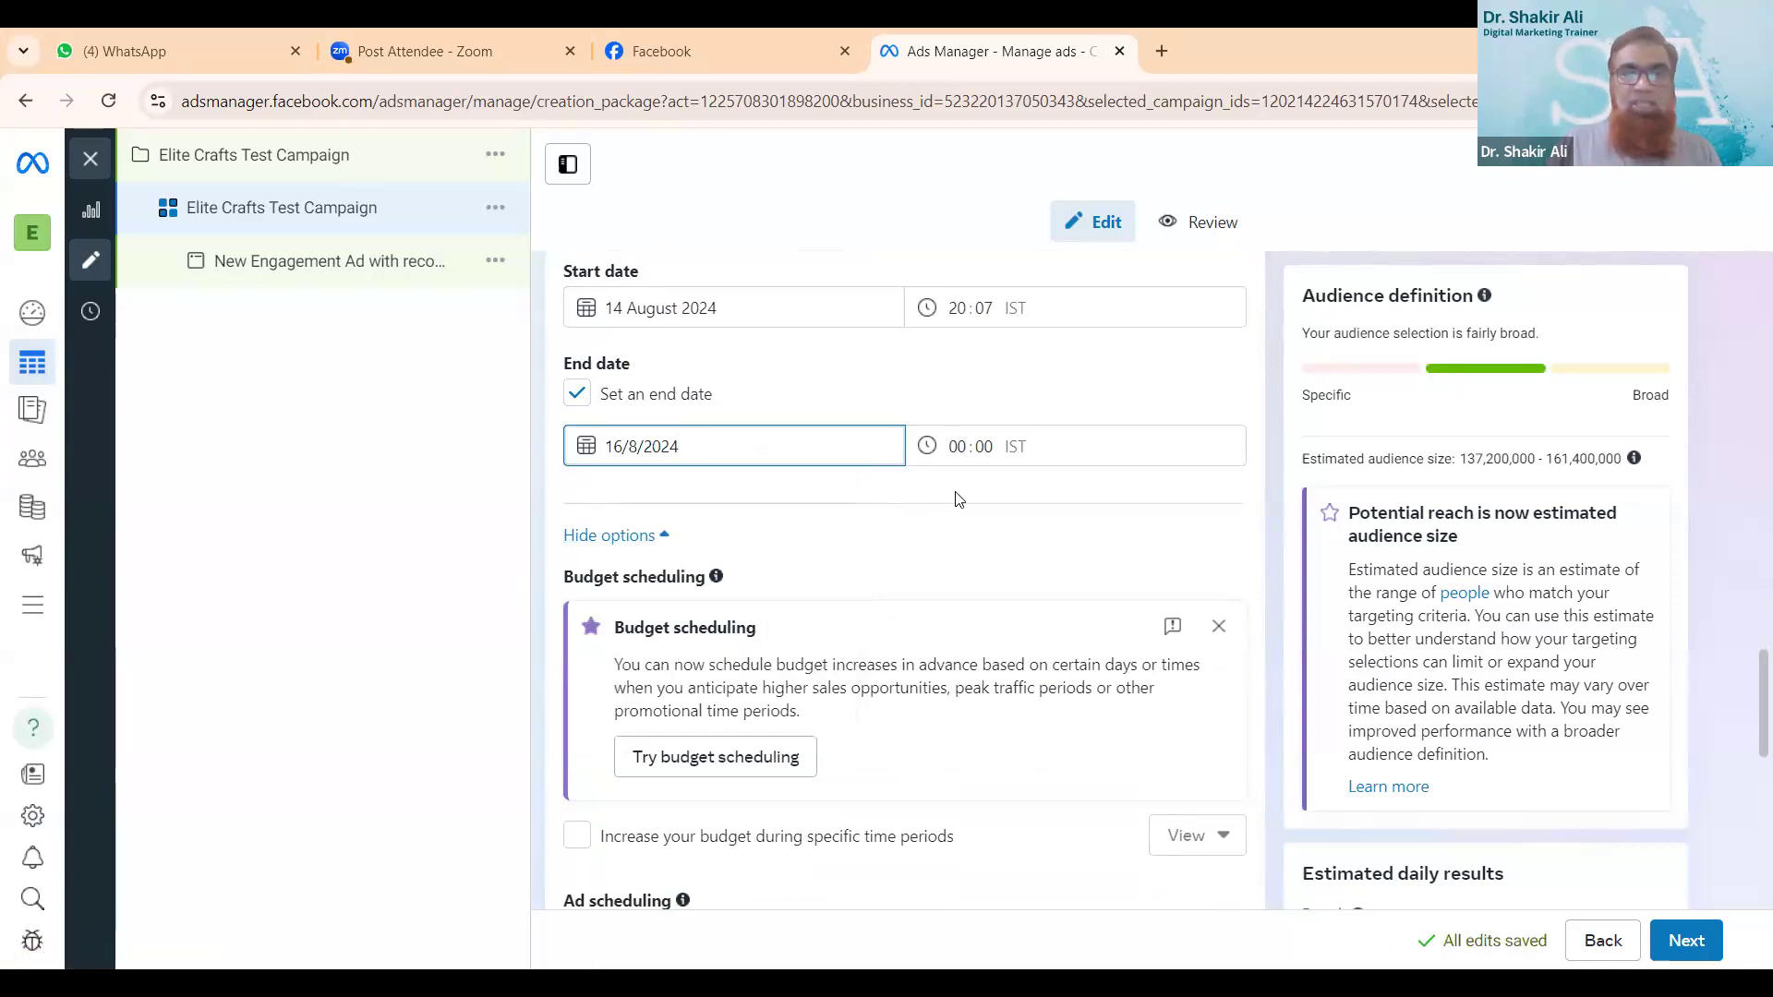
- Replace the United States with the Delhi, India county entry as the ad set's audience location
{"action": "scroll", "coordinate": [957, 499], "scroll_direction": "down", "scroll_amount": 3}
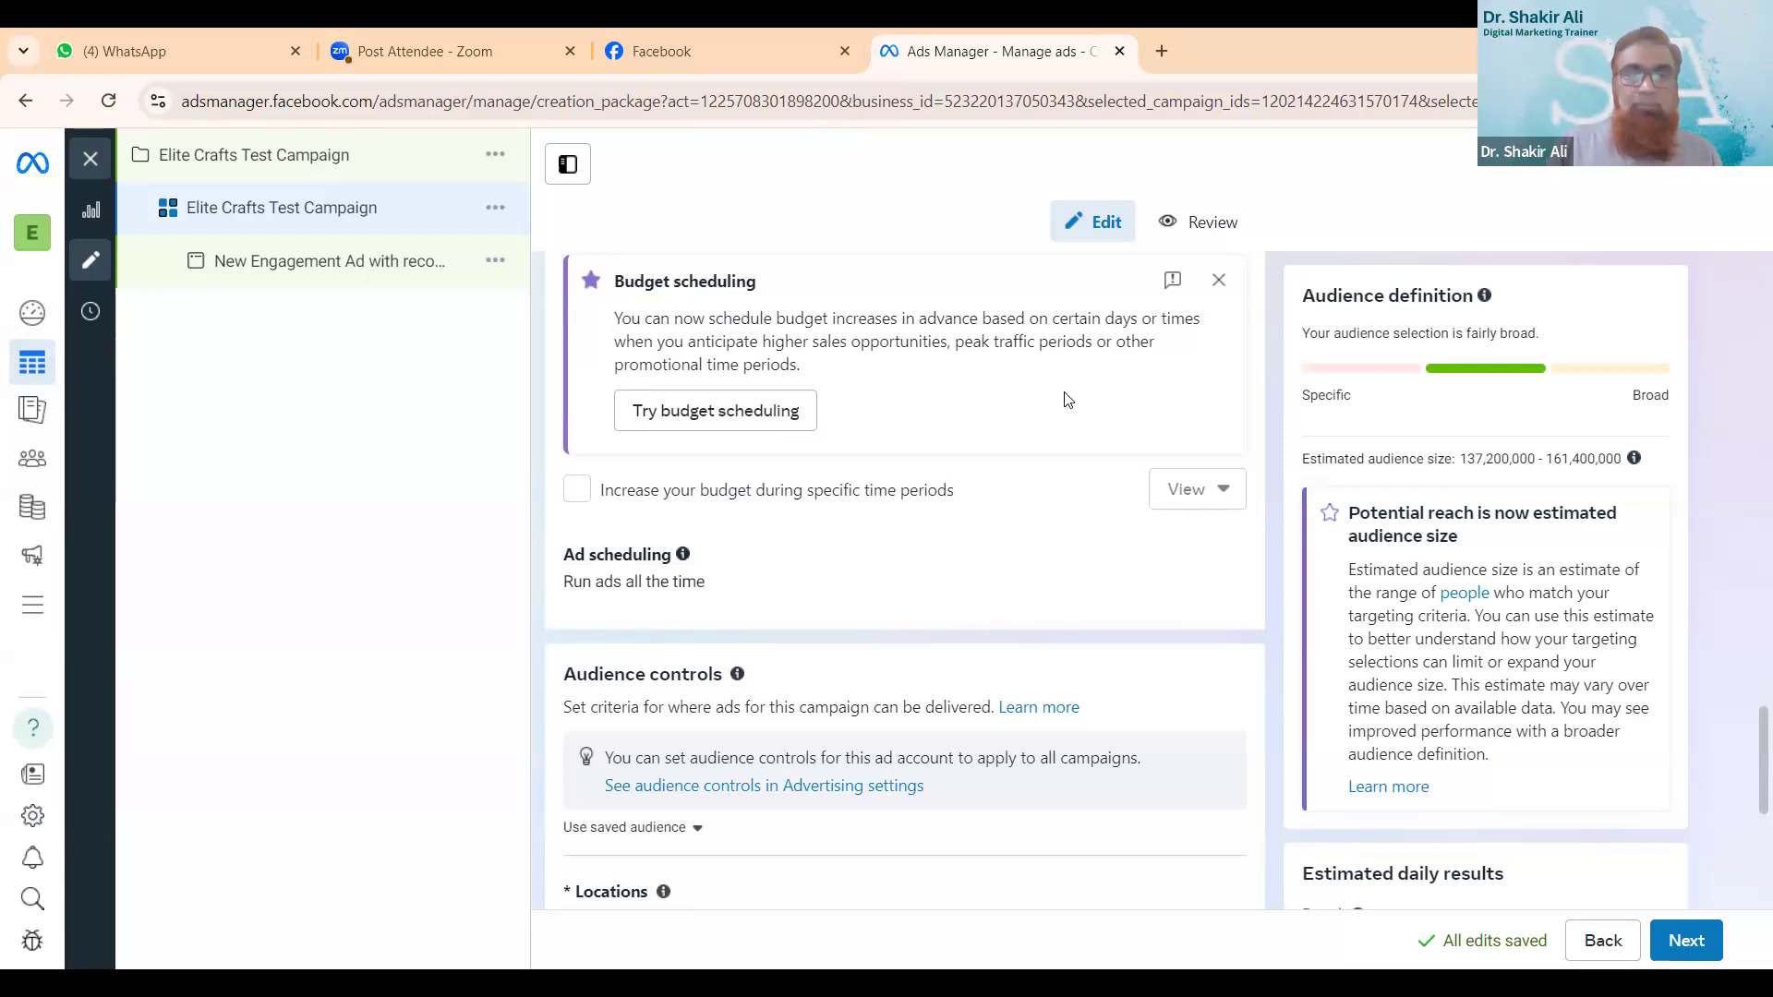
{"action": "scroll", "coordinate": [1034, 465], "scroll_direction": "down", "scroll_amount": 3}
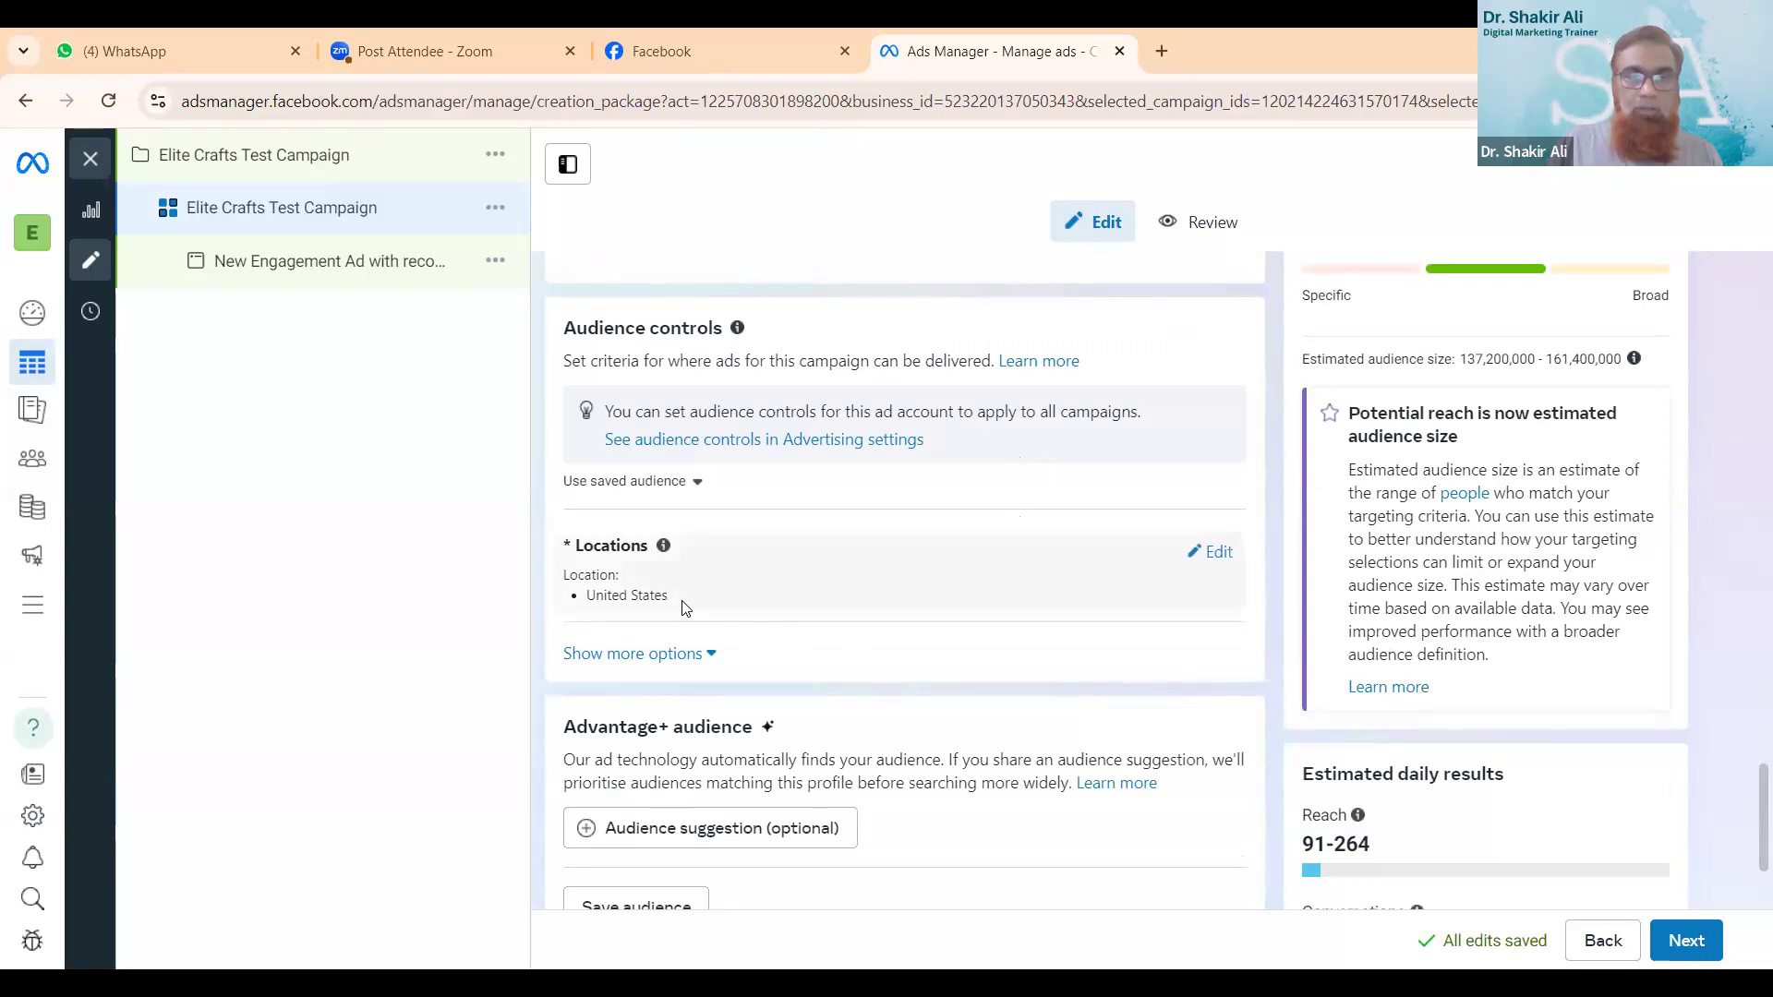
{"action": "left_click", "coordinate": [1211, 552]}
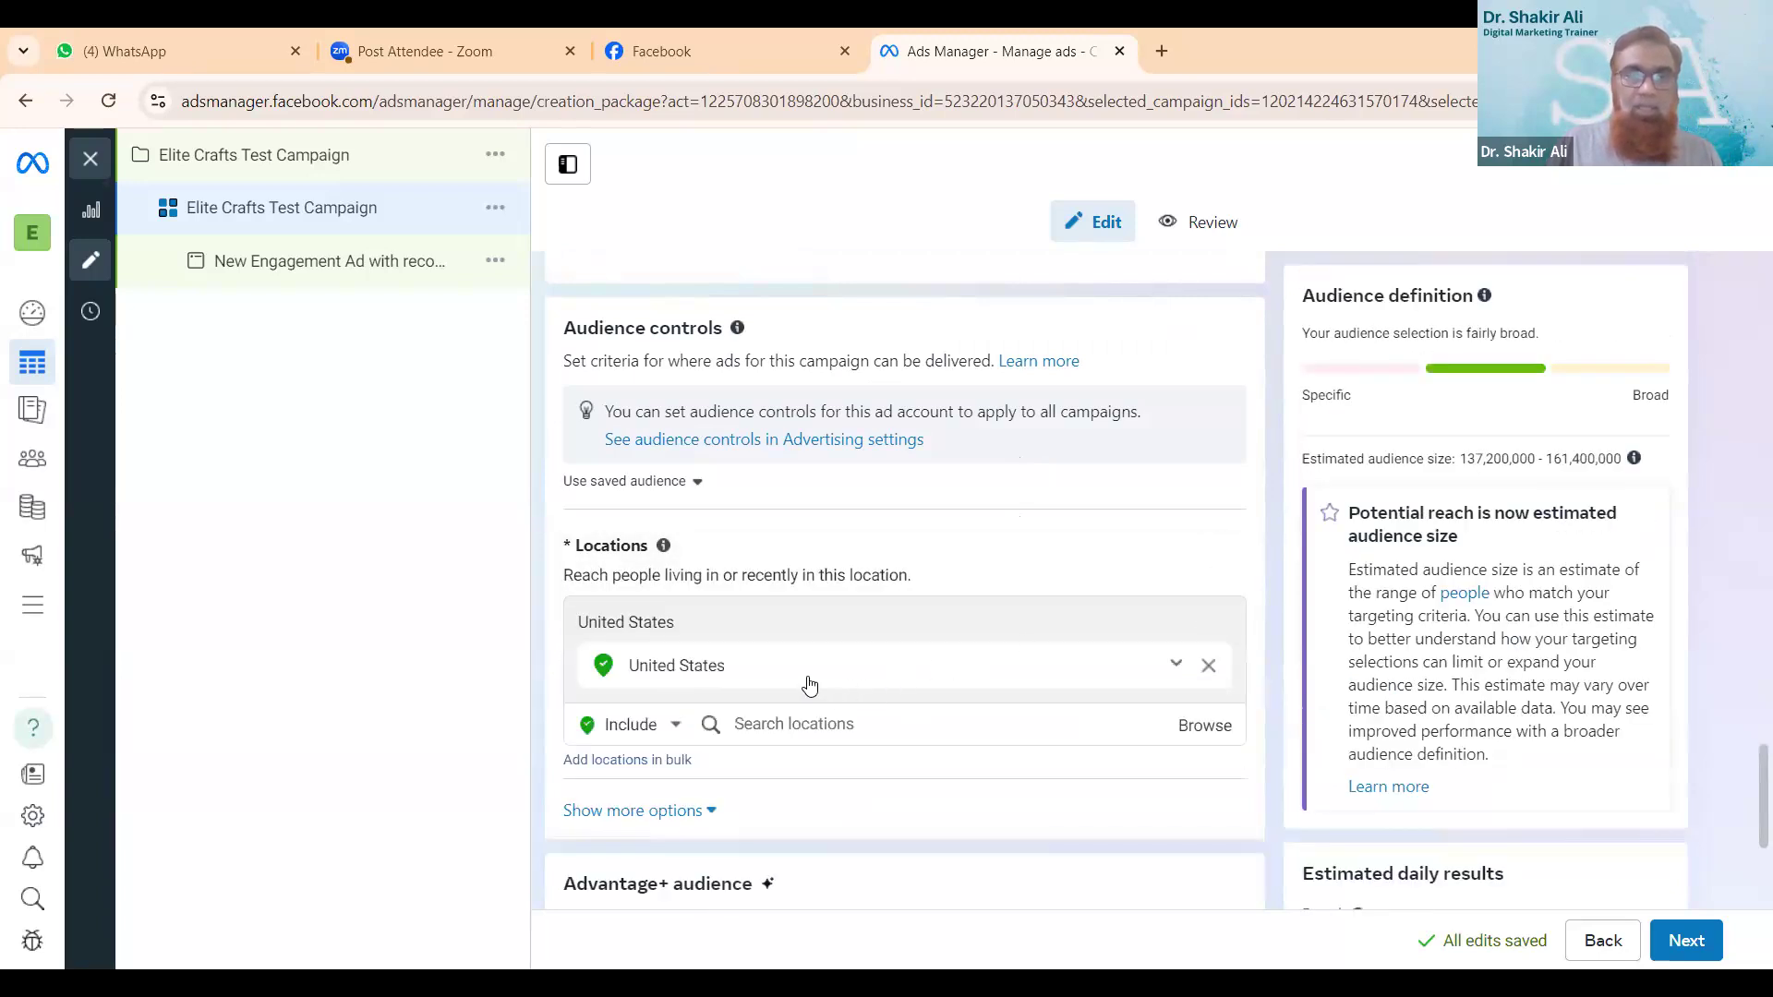
{"action": "left_click", "coordinate": [1206, 669]}
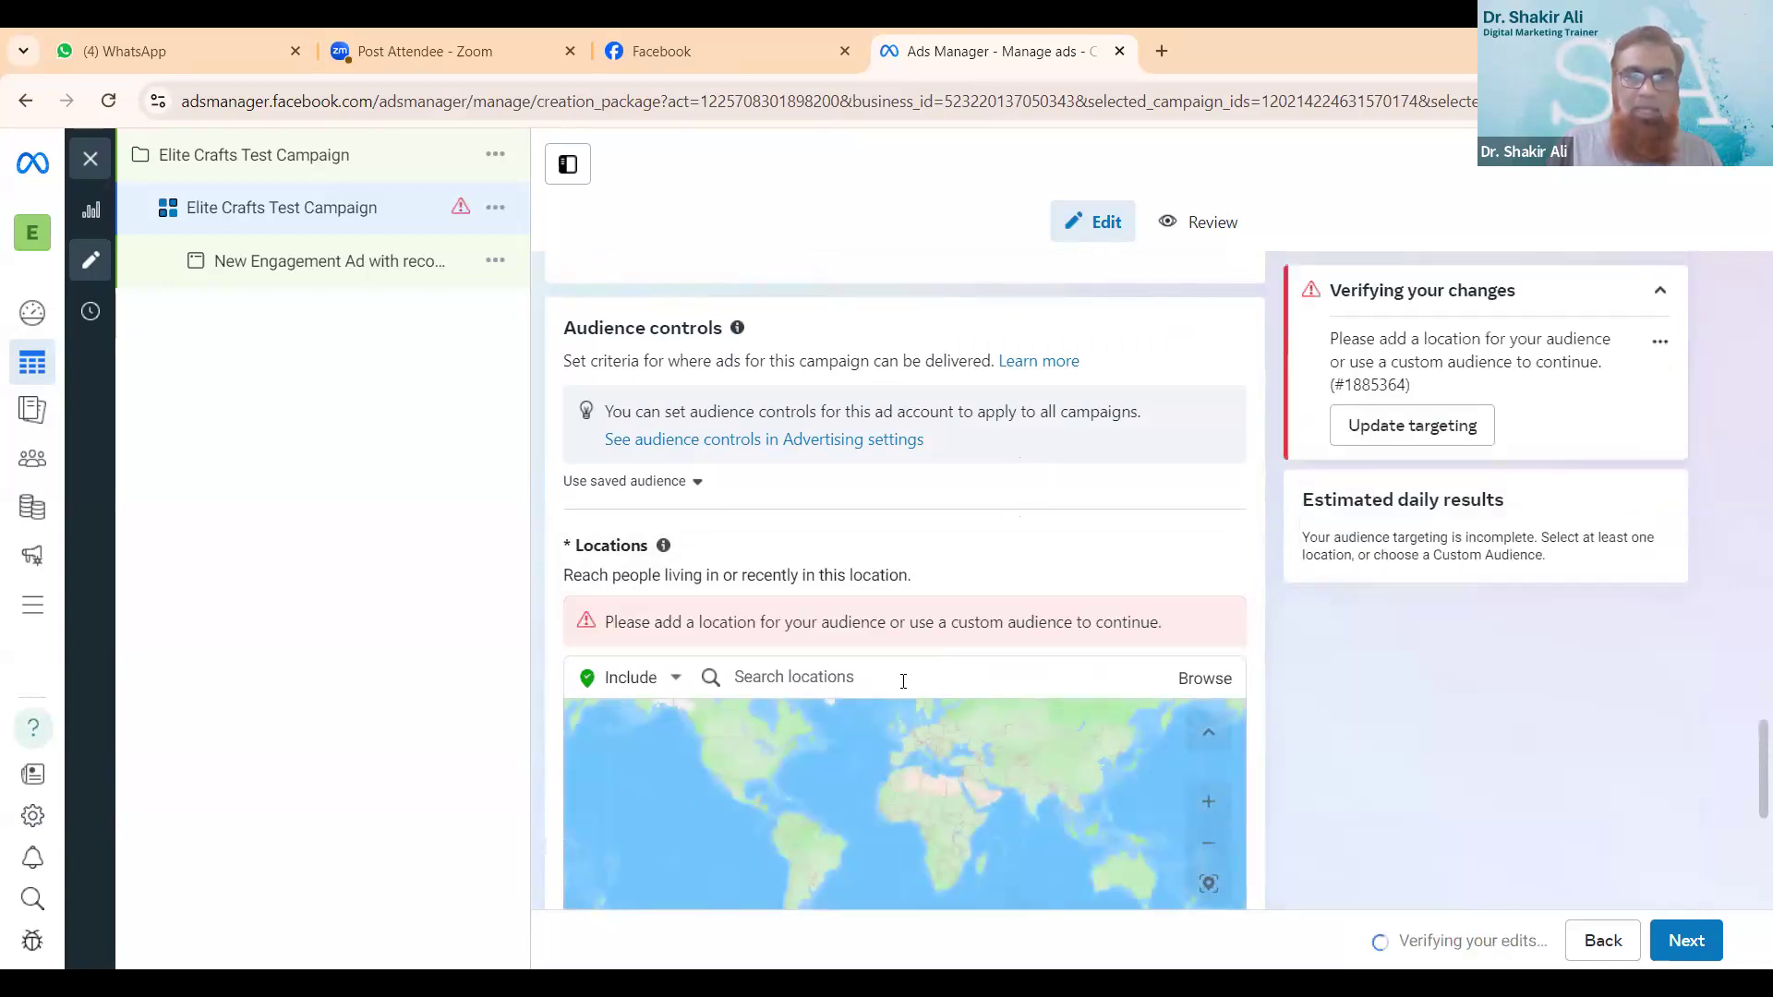
{"action": "left_click", "coordinate": [866, 565]}
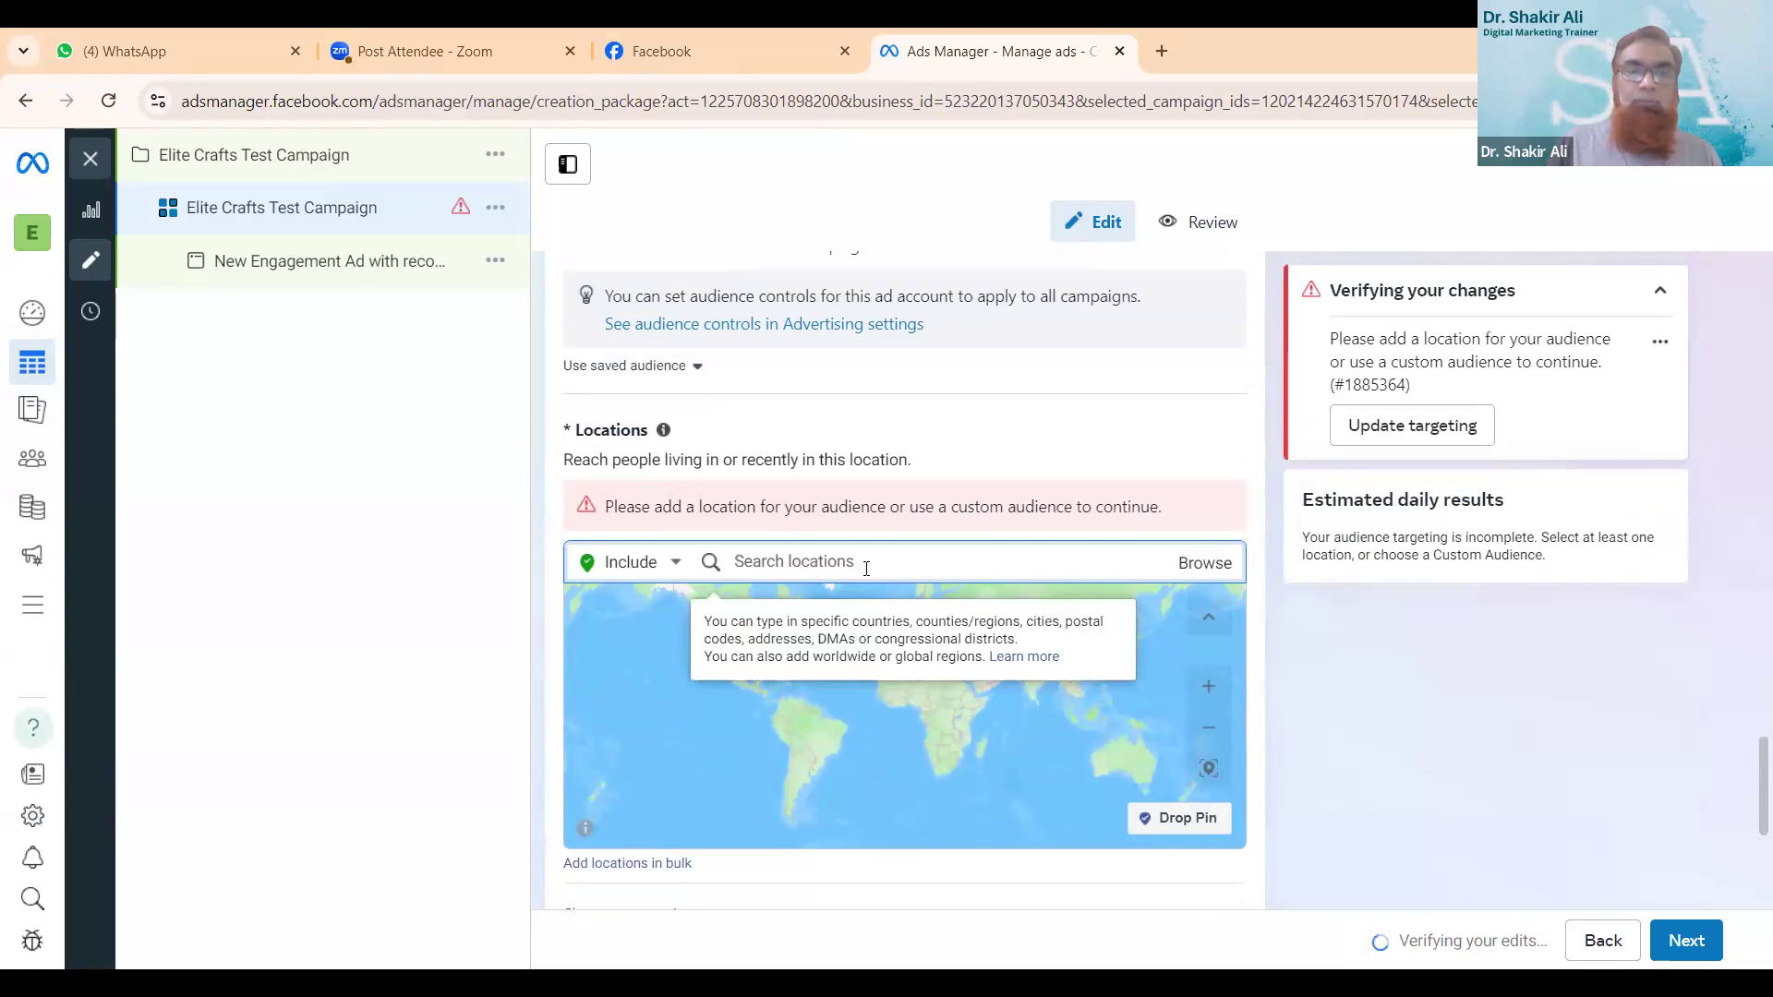
{"action": "type", "text": "Del"}
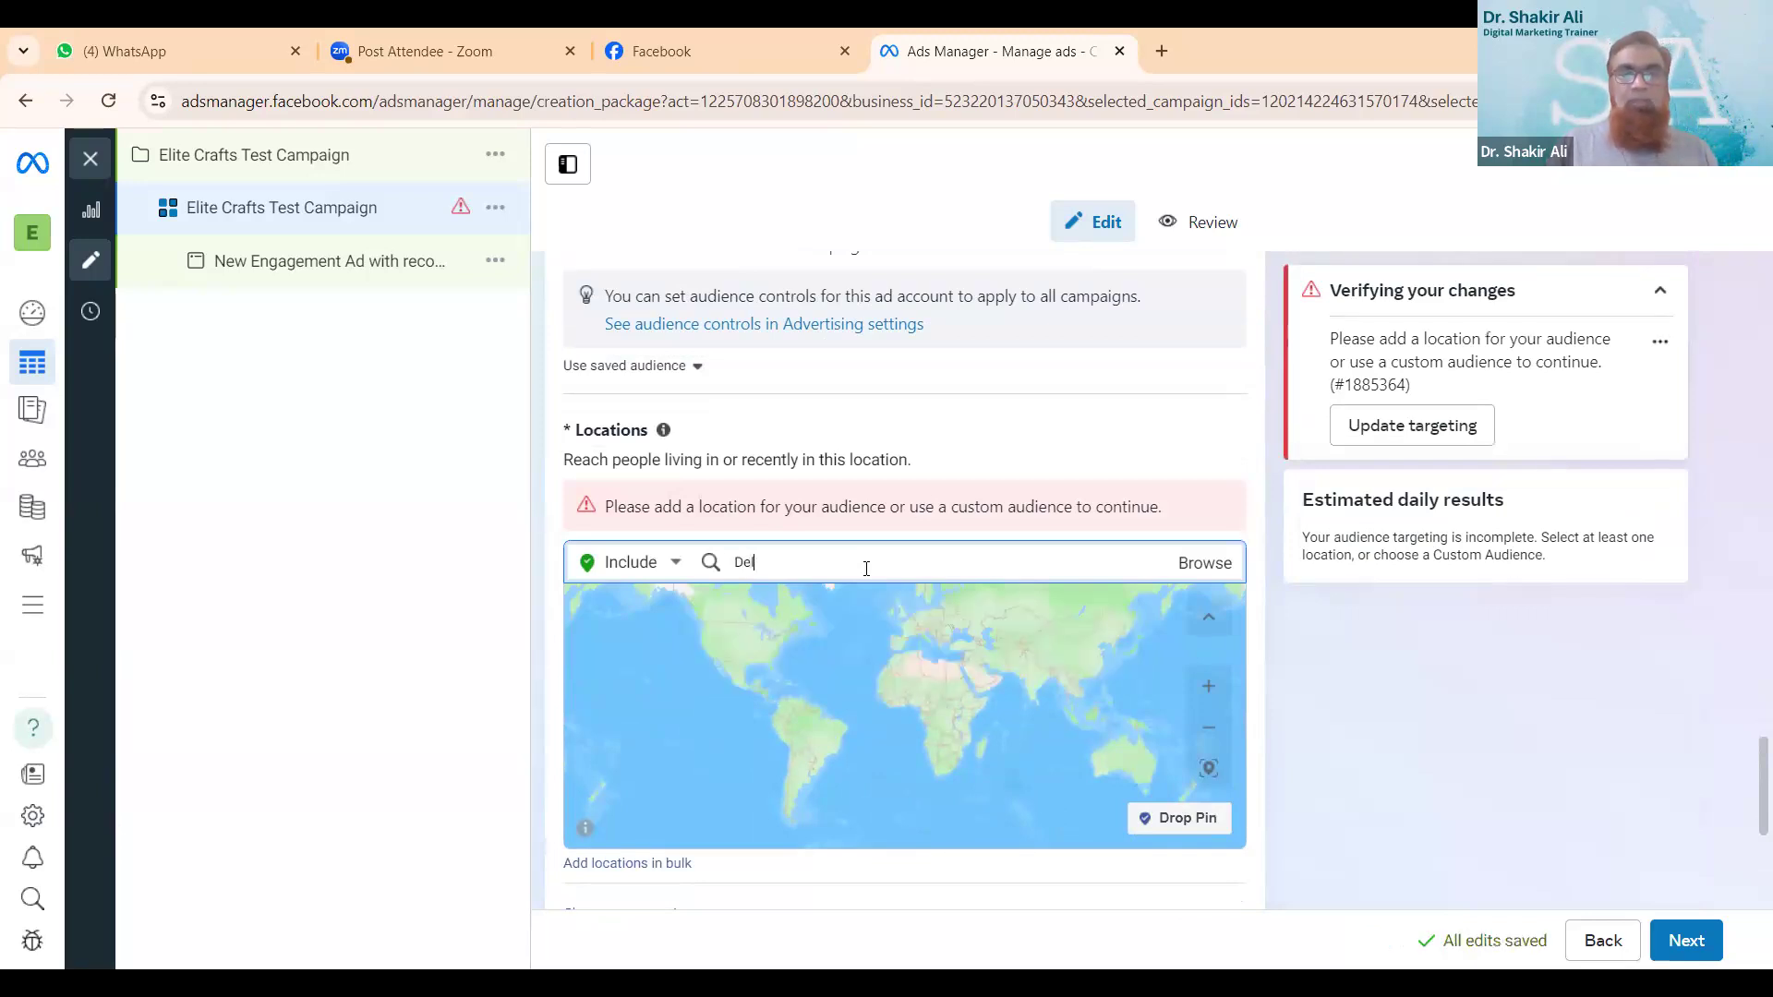
{"action": "type", "text": "hi"}
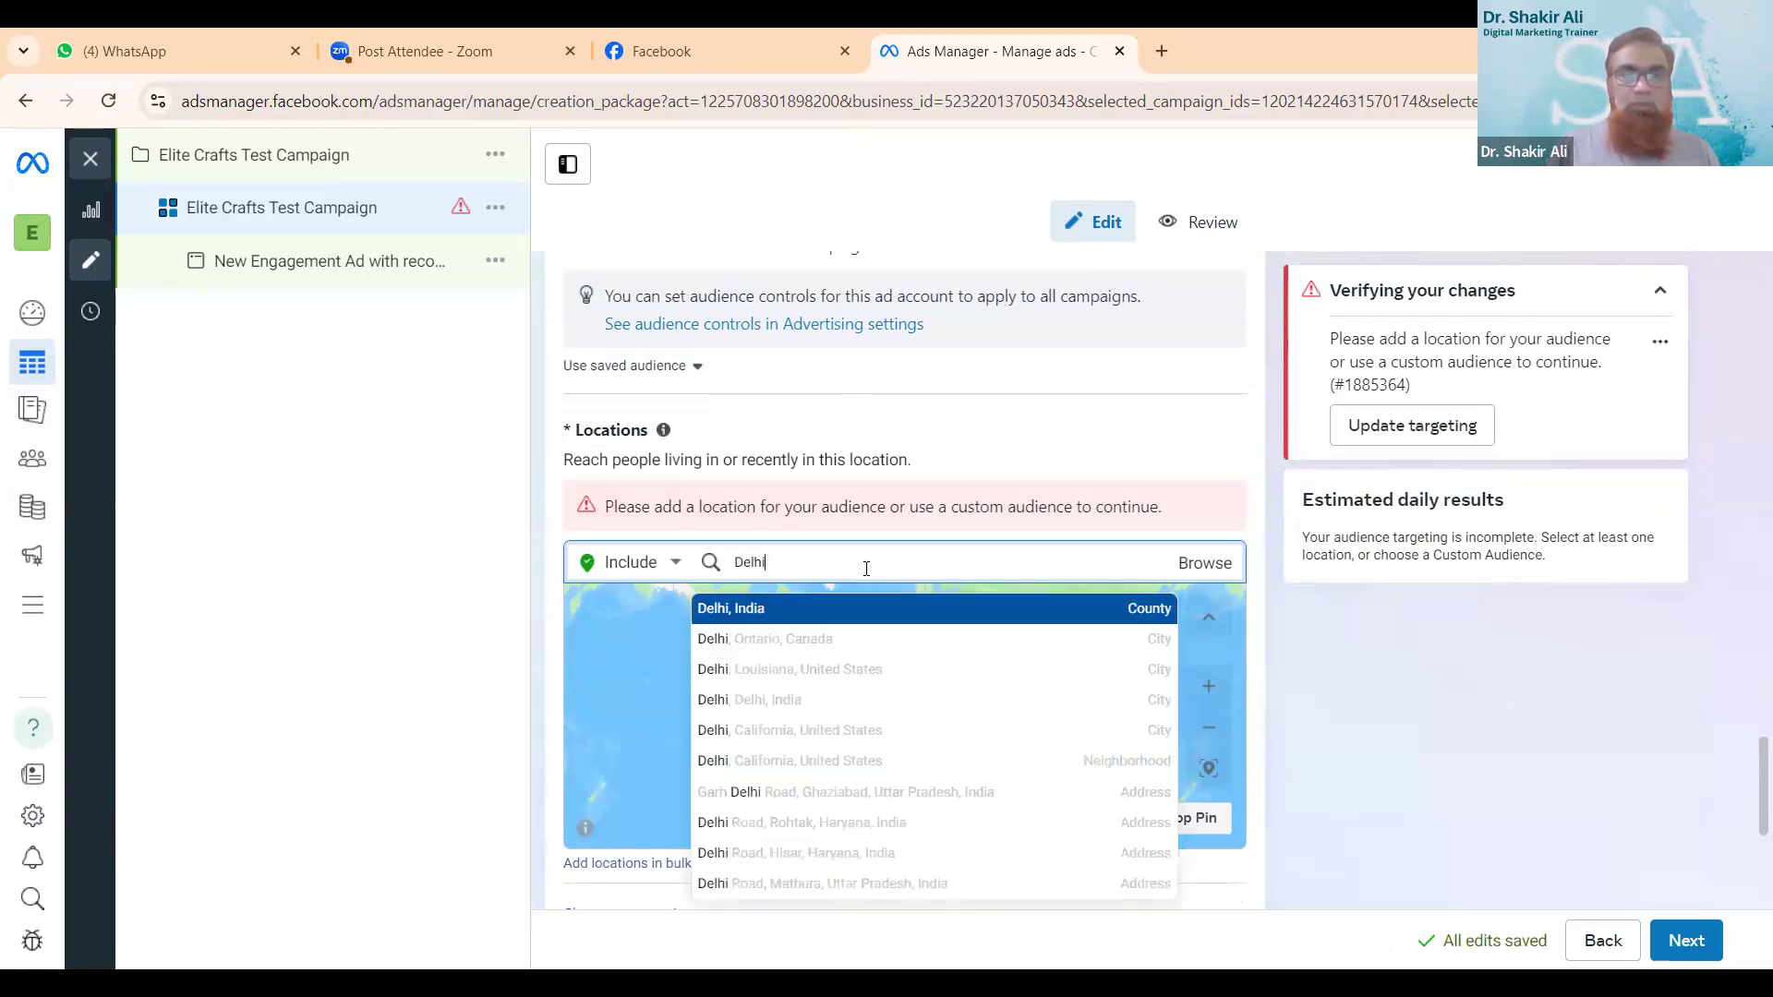
{"action": "left_click", "coordinate": [746, 607]}
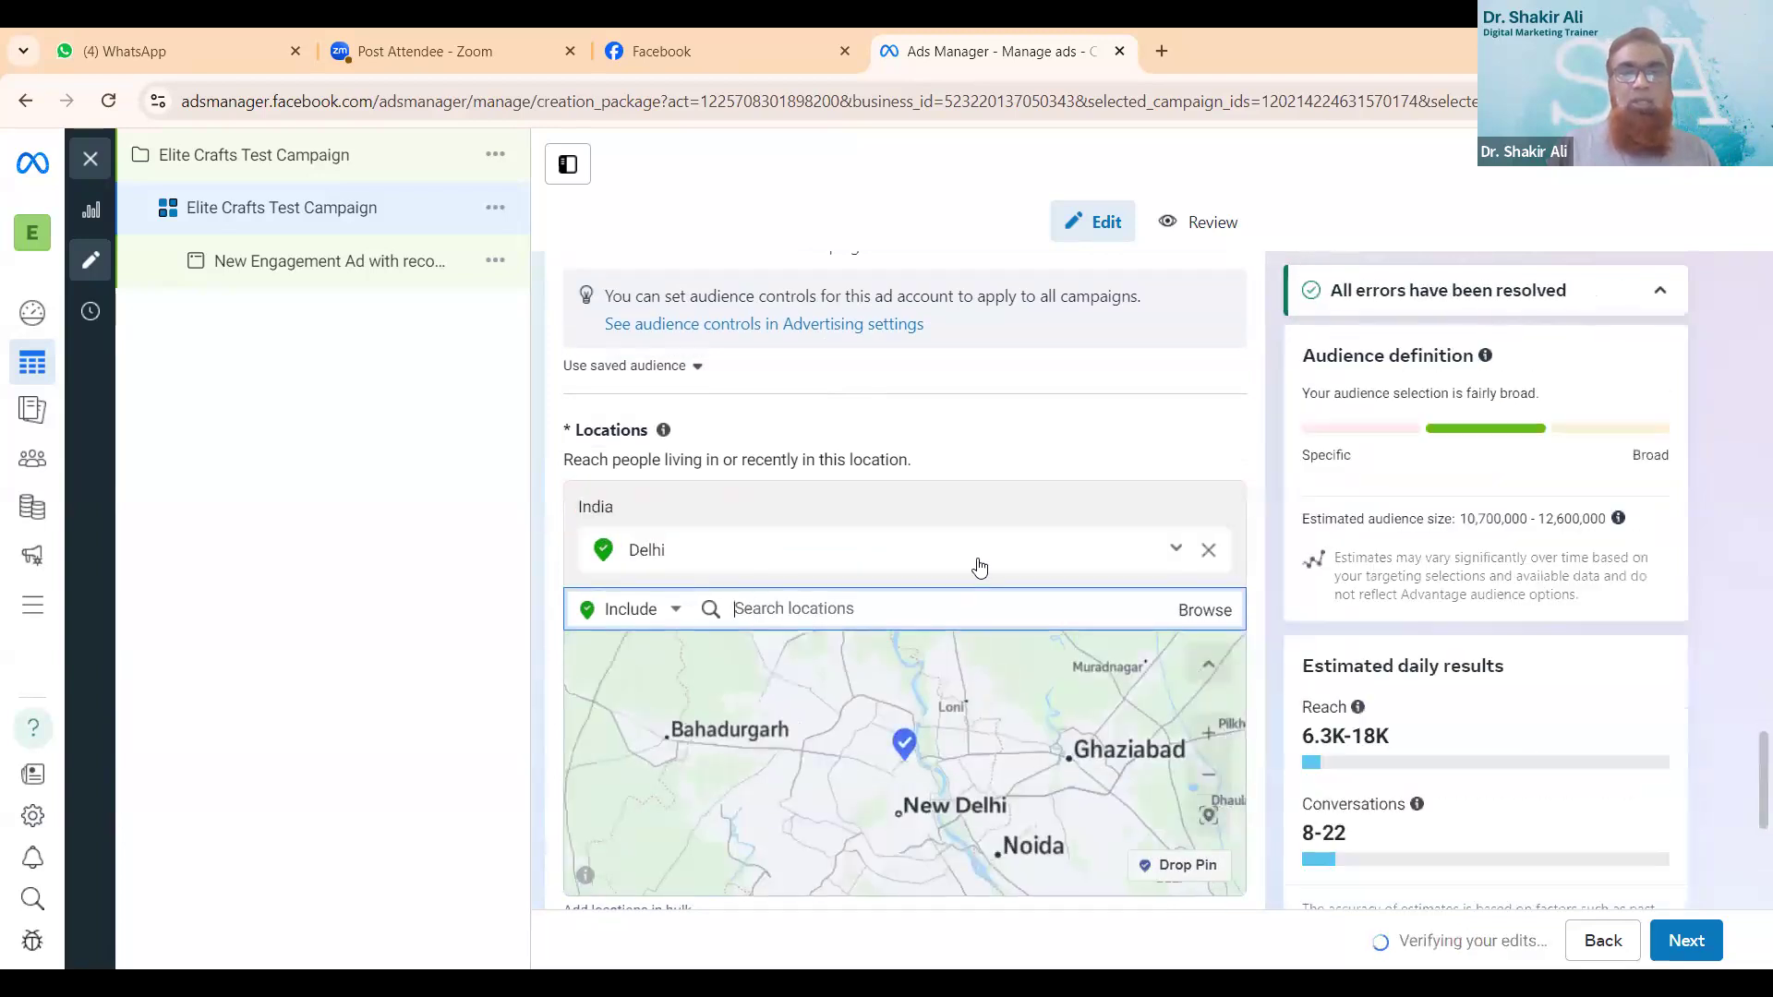
- Show the additional audience control options and examine the location map, minimum age, custom audience exclusions and languages
{"action": "scroll", "coordinate": [980, 566], "scroll_direction": "down", "scroll_amount": 3}
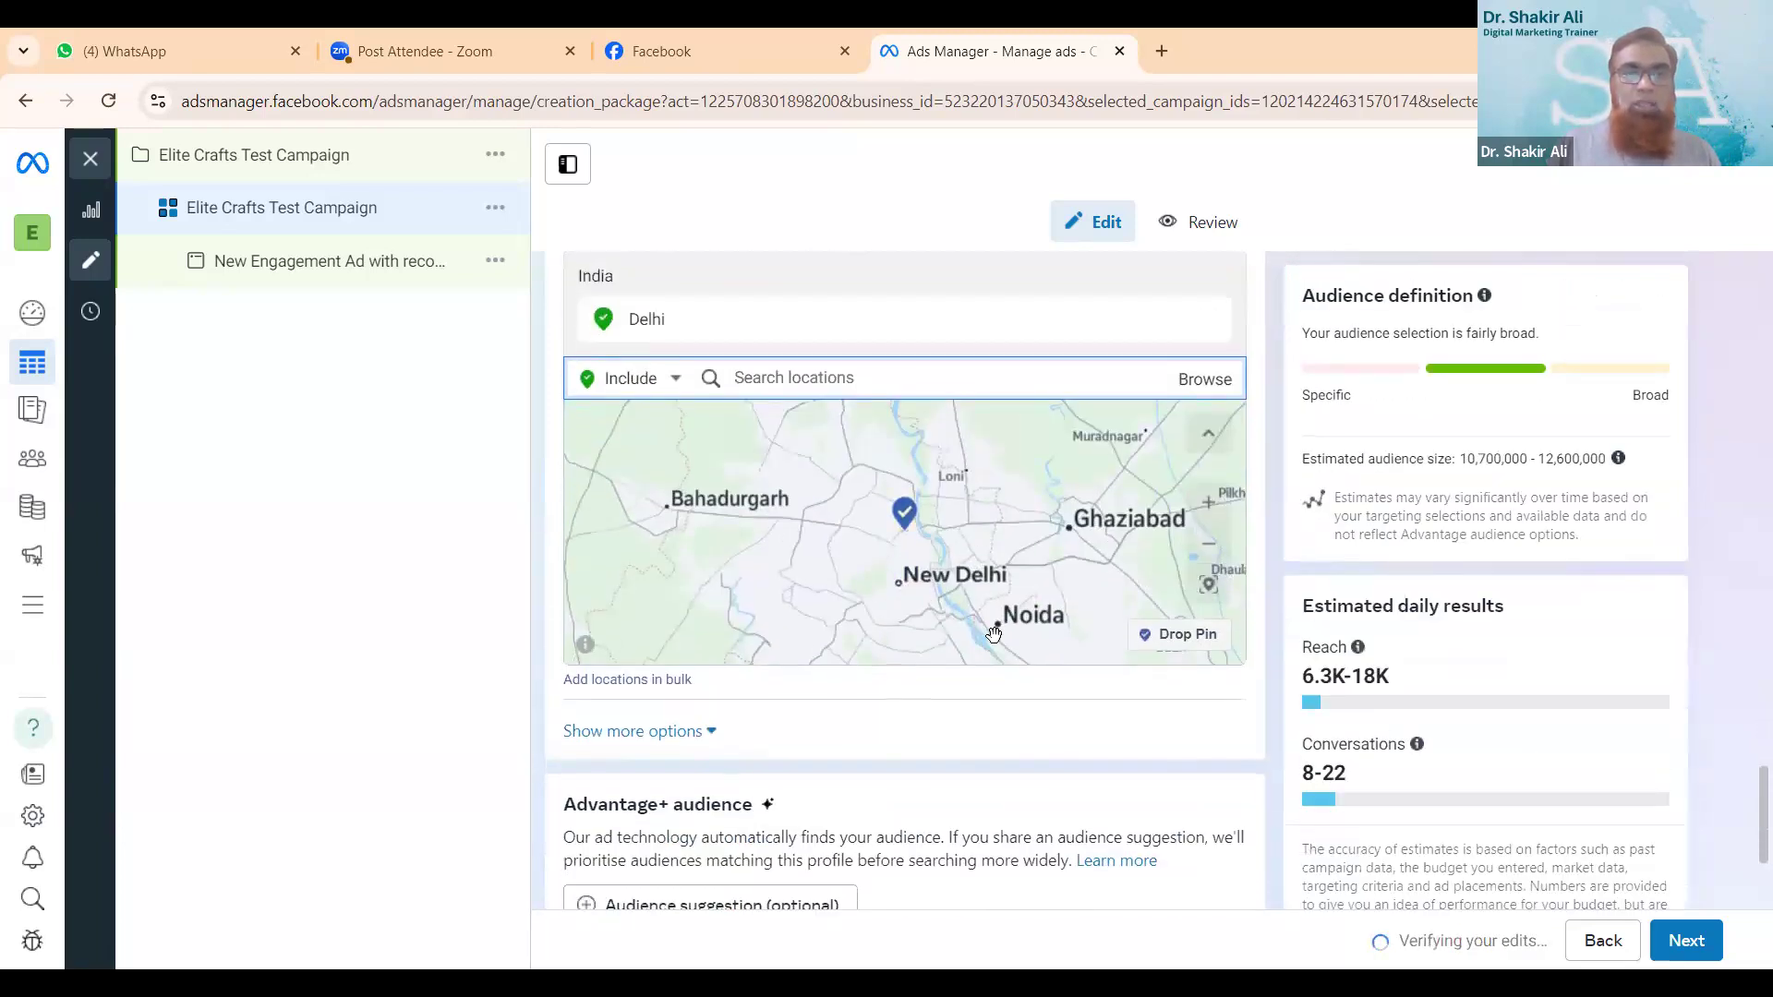
{"action": "scroll", "coordinate": [918, 744], "scroll_direction": "down", "scroll_amount": 3}
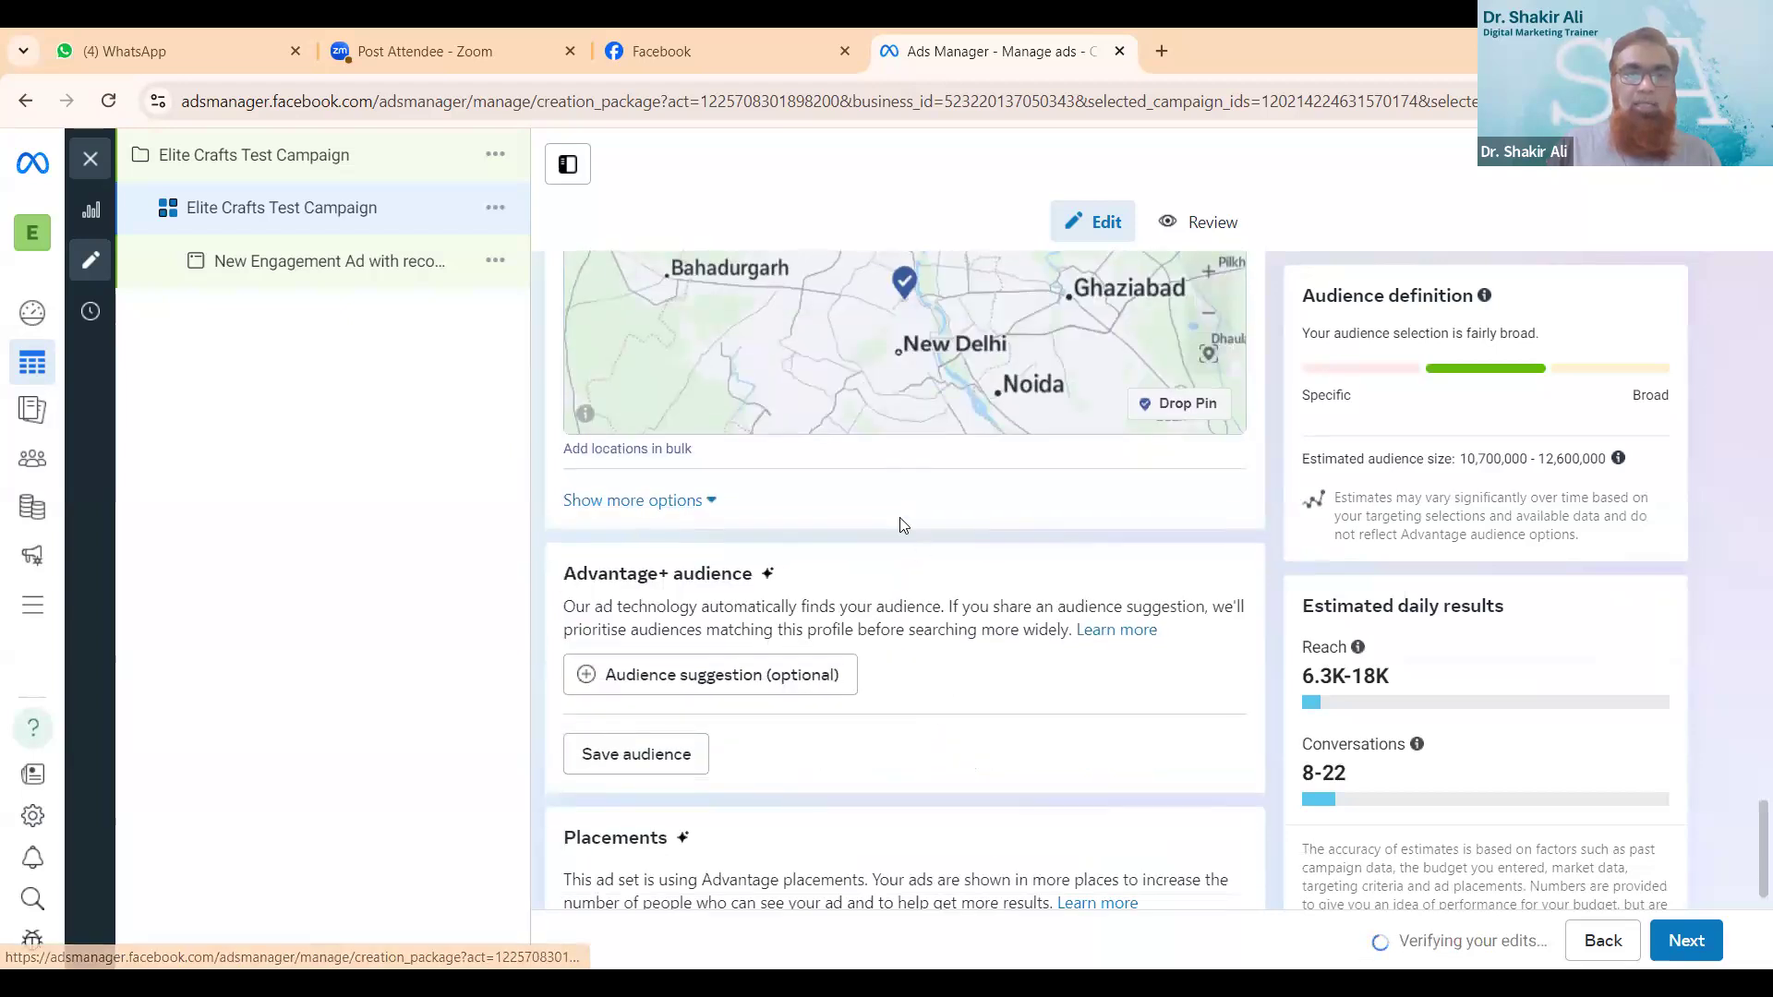
{"action": "left_click", "coordinate": [703, 503]}
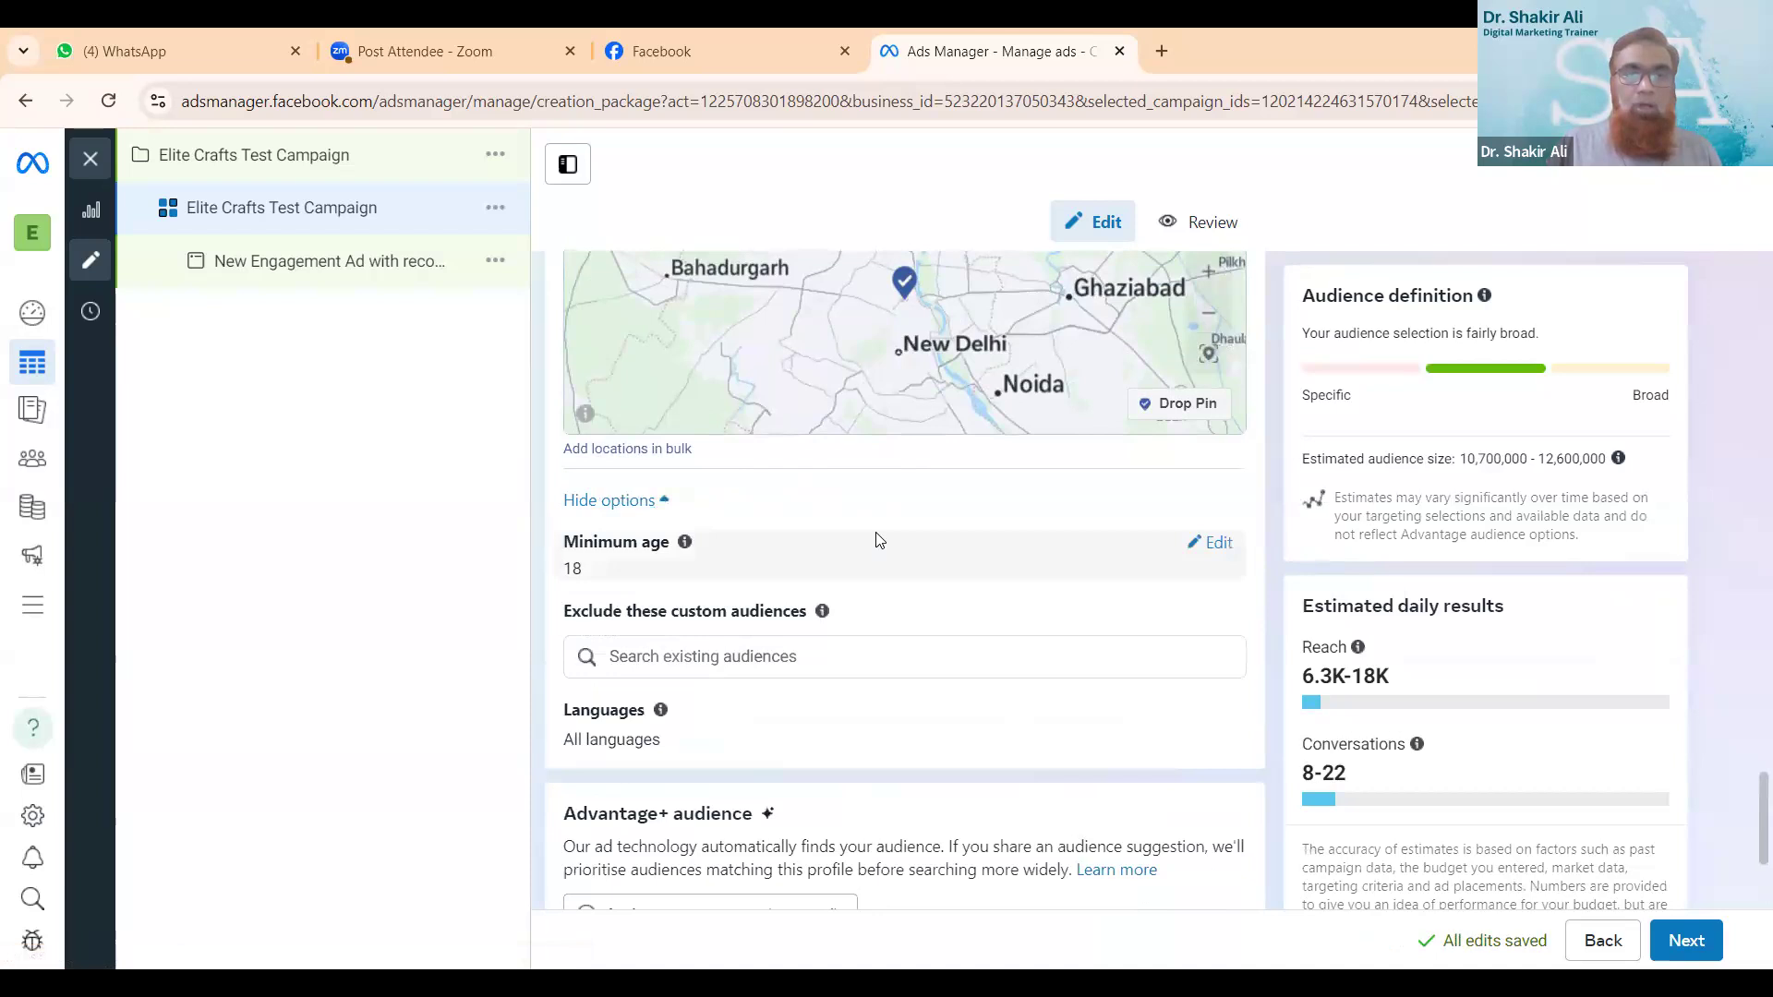
{"action": "scroll", "coordinate": [875, 540], "scroll_direction": "up", "scroll_amount": 1}
{"action": "scroll", "coordinate": [875, 534], "scroll_direction": "up", "scroll_amount": 1}
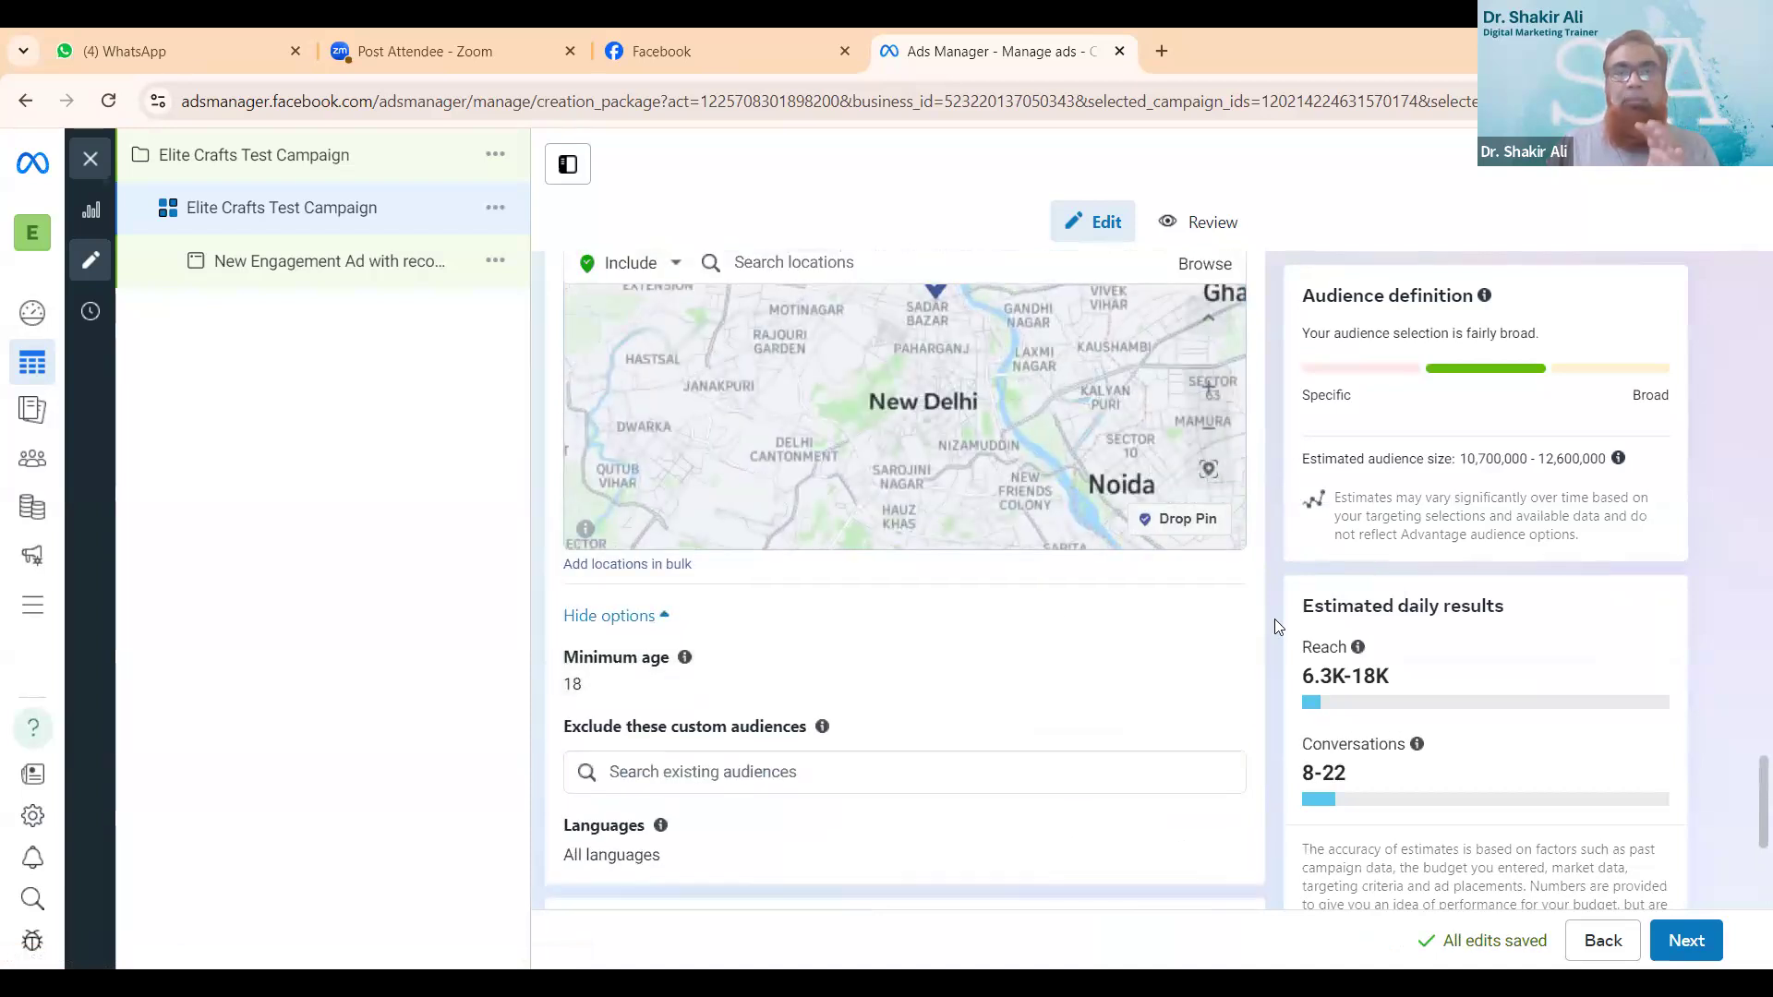
{"action": "scroll", "coordinate": [1264, 604], "scroll_direction": "up", "scroll_amount": 4}
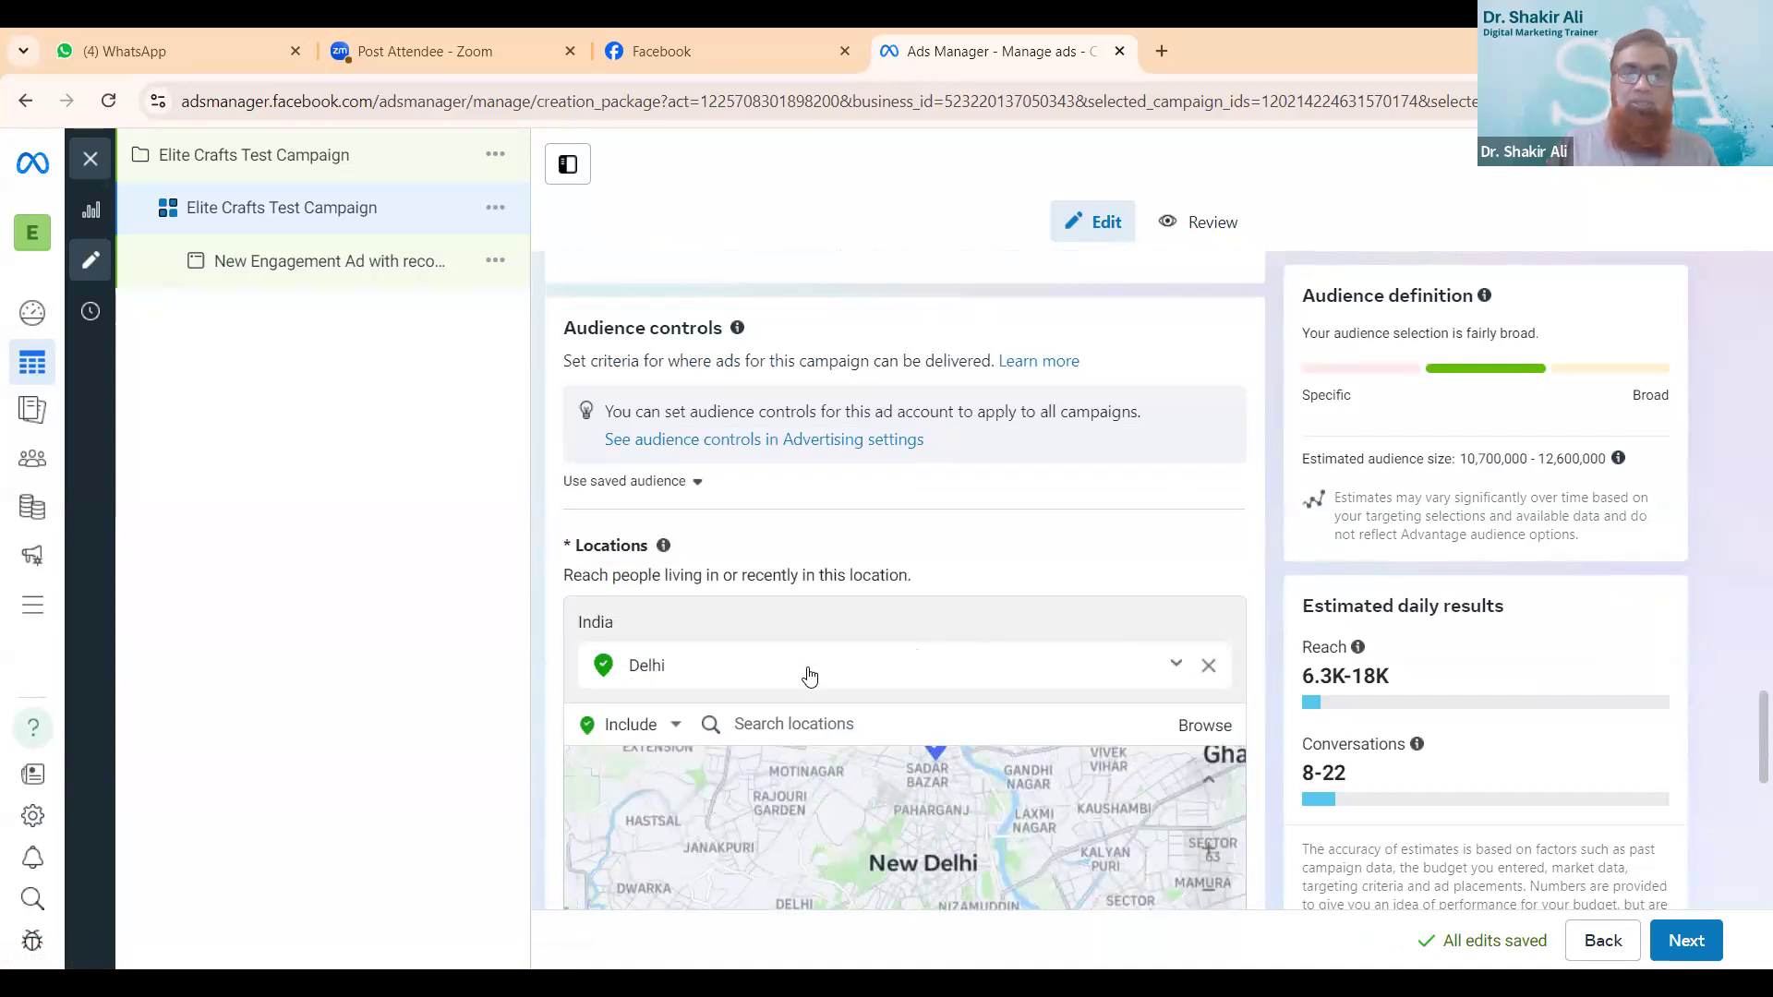
{"action": "scroll", "coordinate": [810, 677], "scroll_direction": "down", "scroll_amount": 1}
{"action": "scroll", "coordinate": [835, 580], "scroll_direction": "down", "scroll_amount": 2}
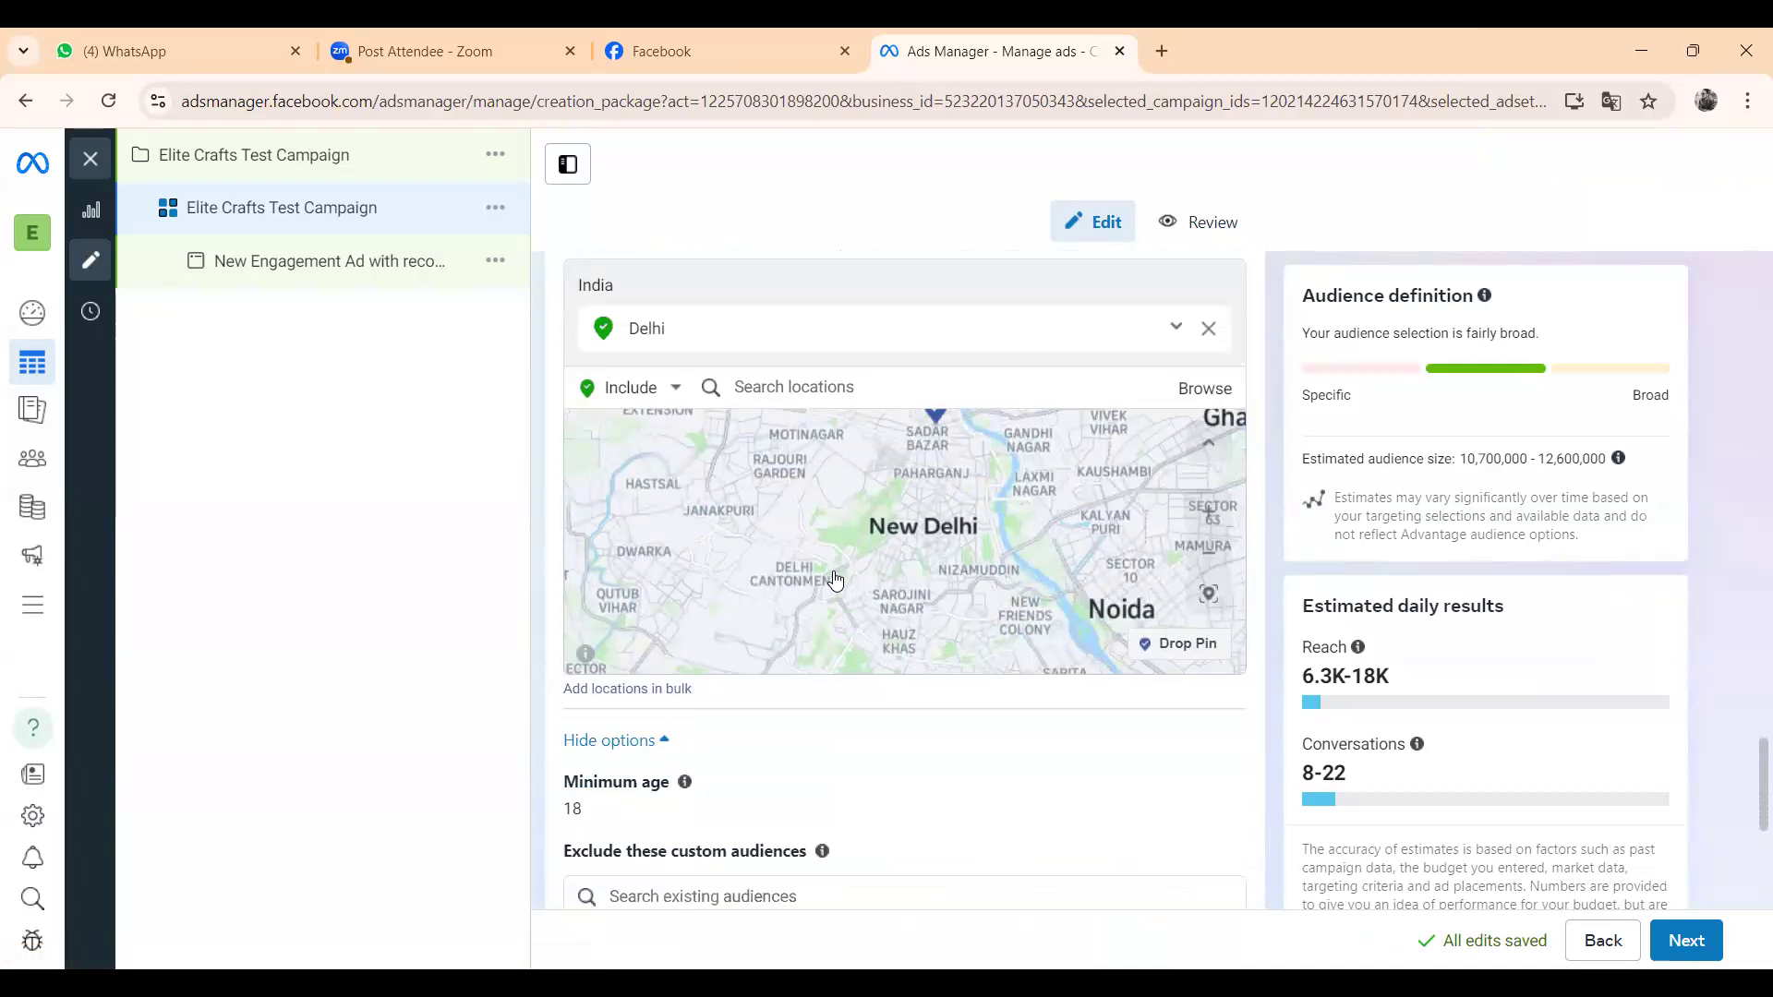
{"action": "scroll", "coordinate": [833, 579], "scroll_direction": "down", "scroll_amount": 1}
- Exclude postcode 110006, Delhi, India from the ad set's audience locations
{"action": "scroll", "coordinate": [871, 637], "scroll_direction": "up", "scroll_amount": 2}
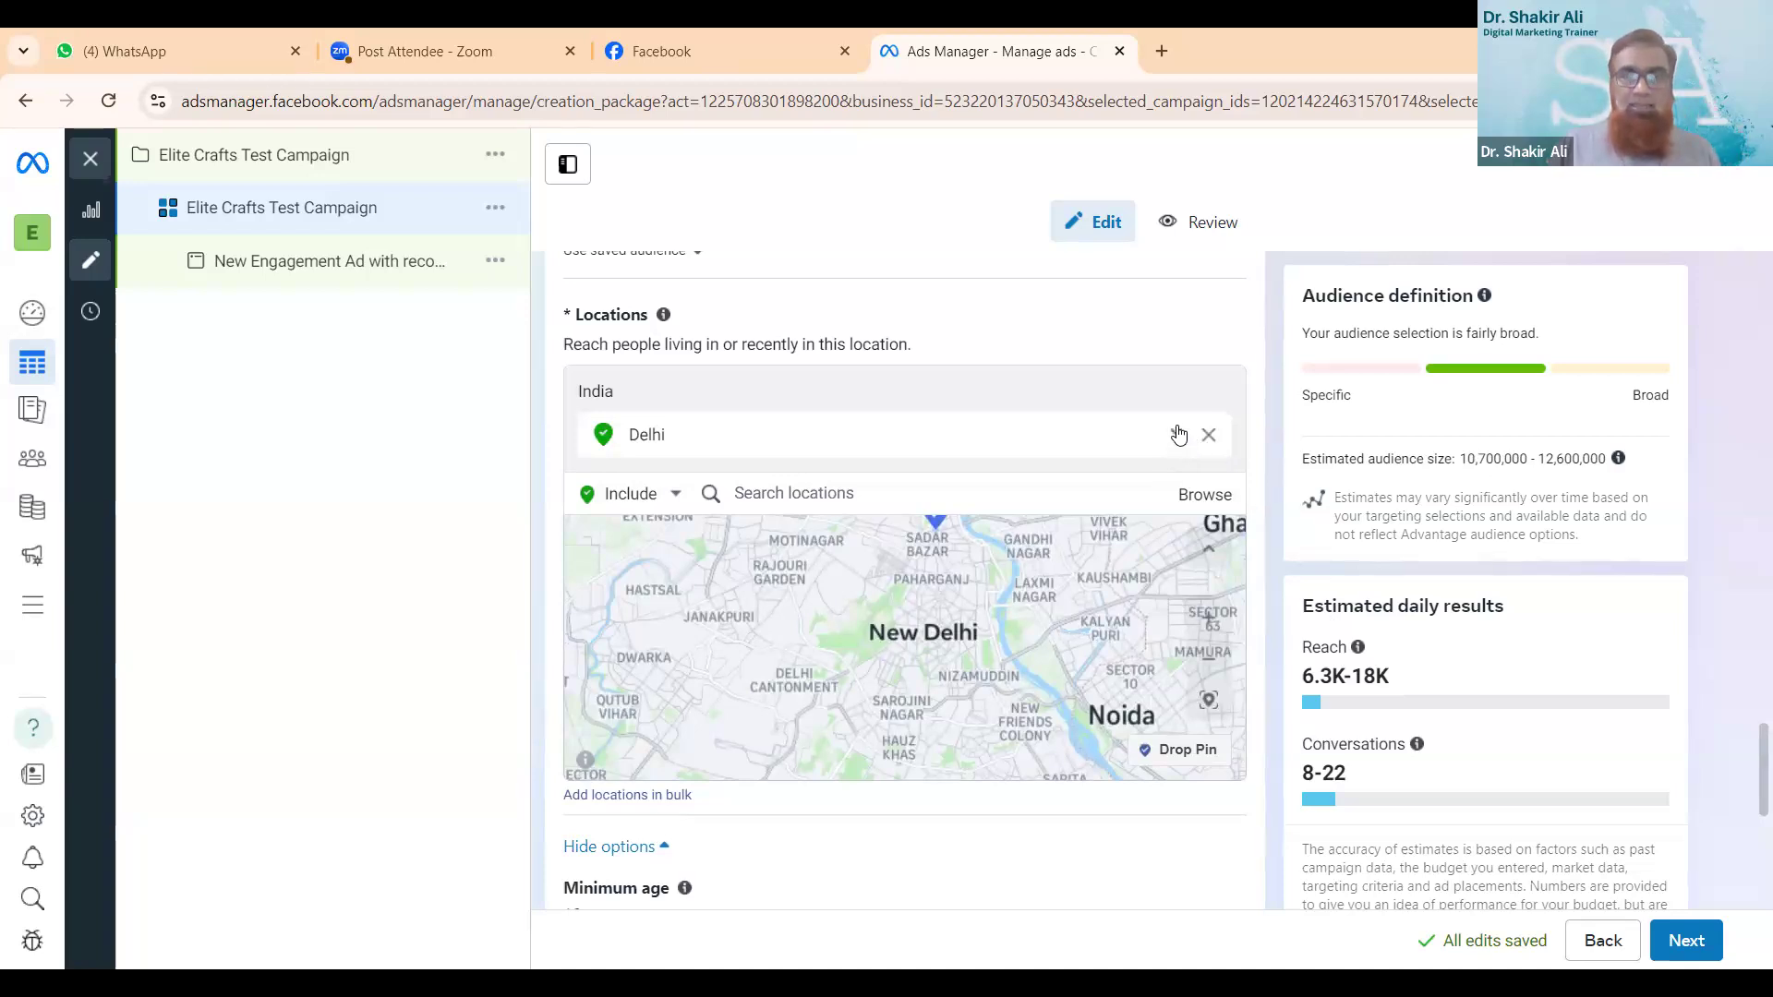
{"action": "left_click", "coordinate": [675, 496]}
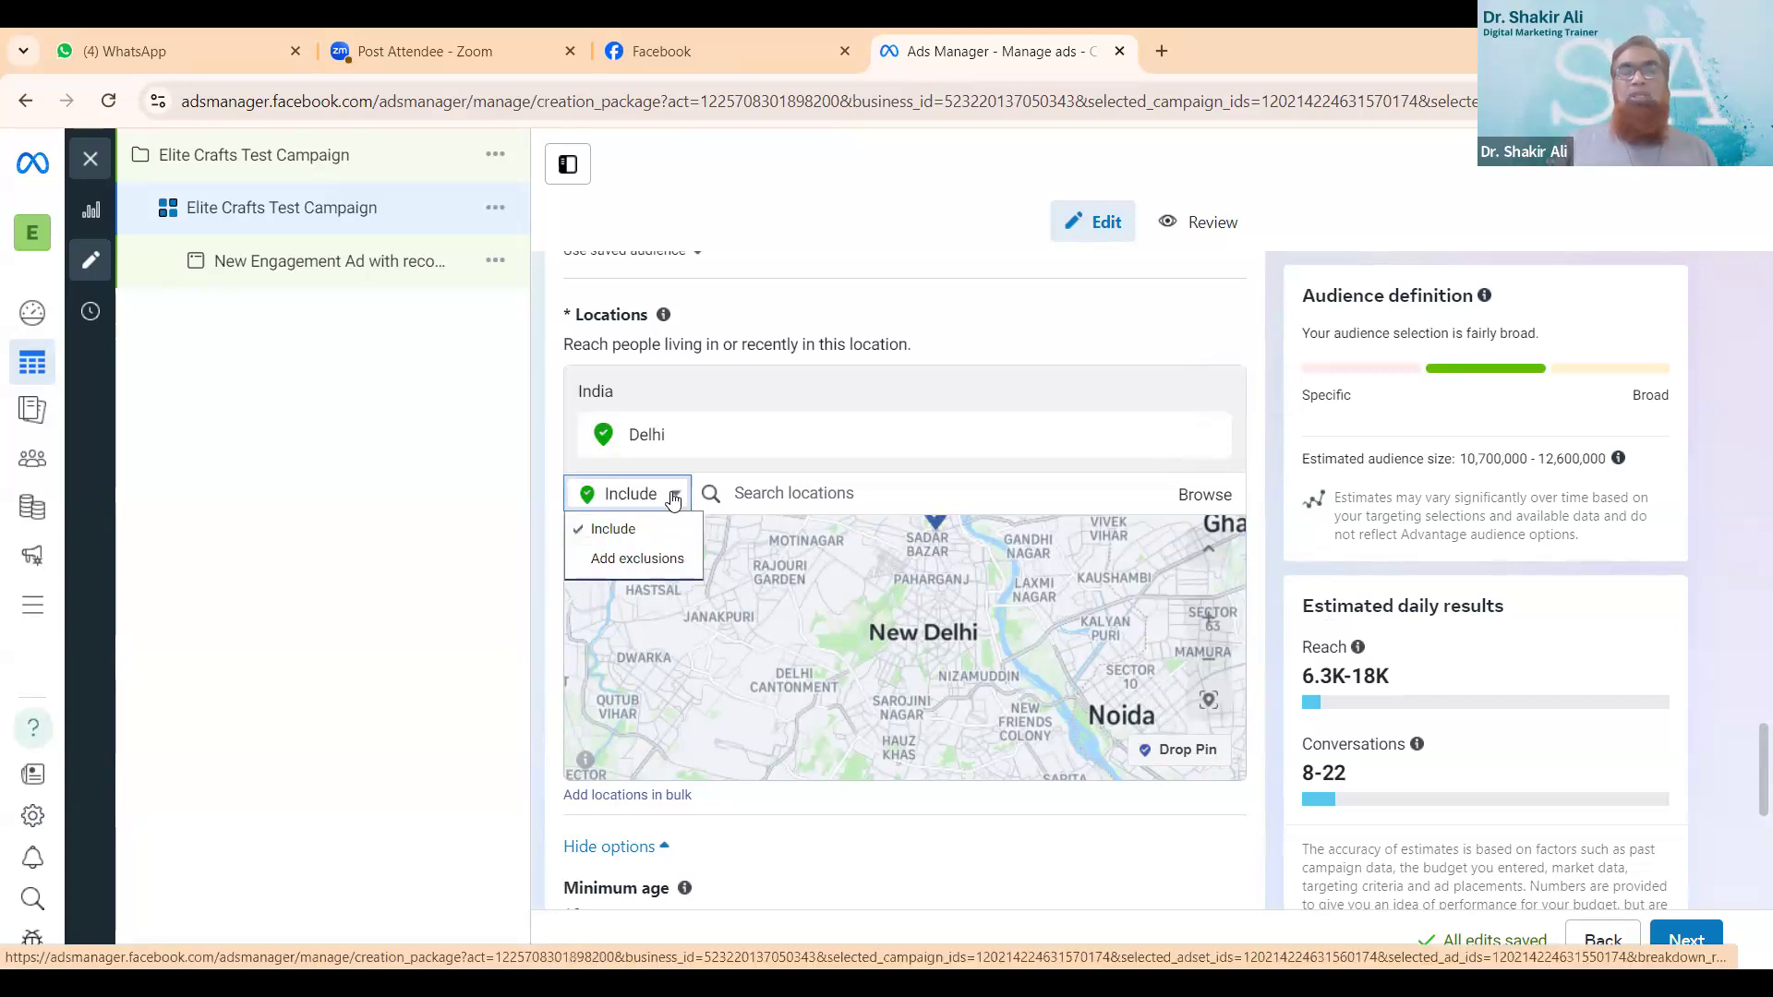
{"action": "left_click", "coordinate": [675, 499]}
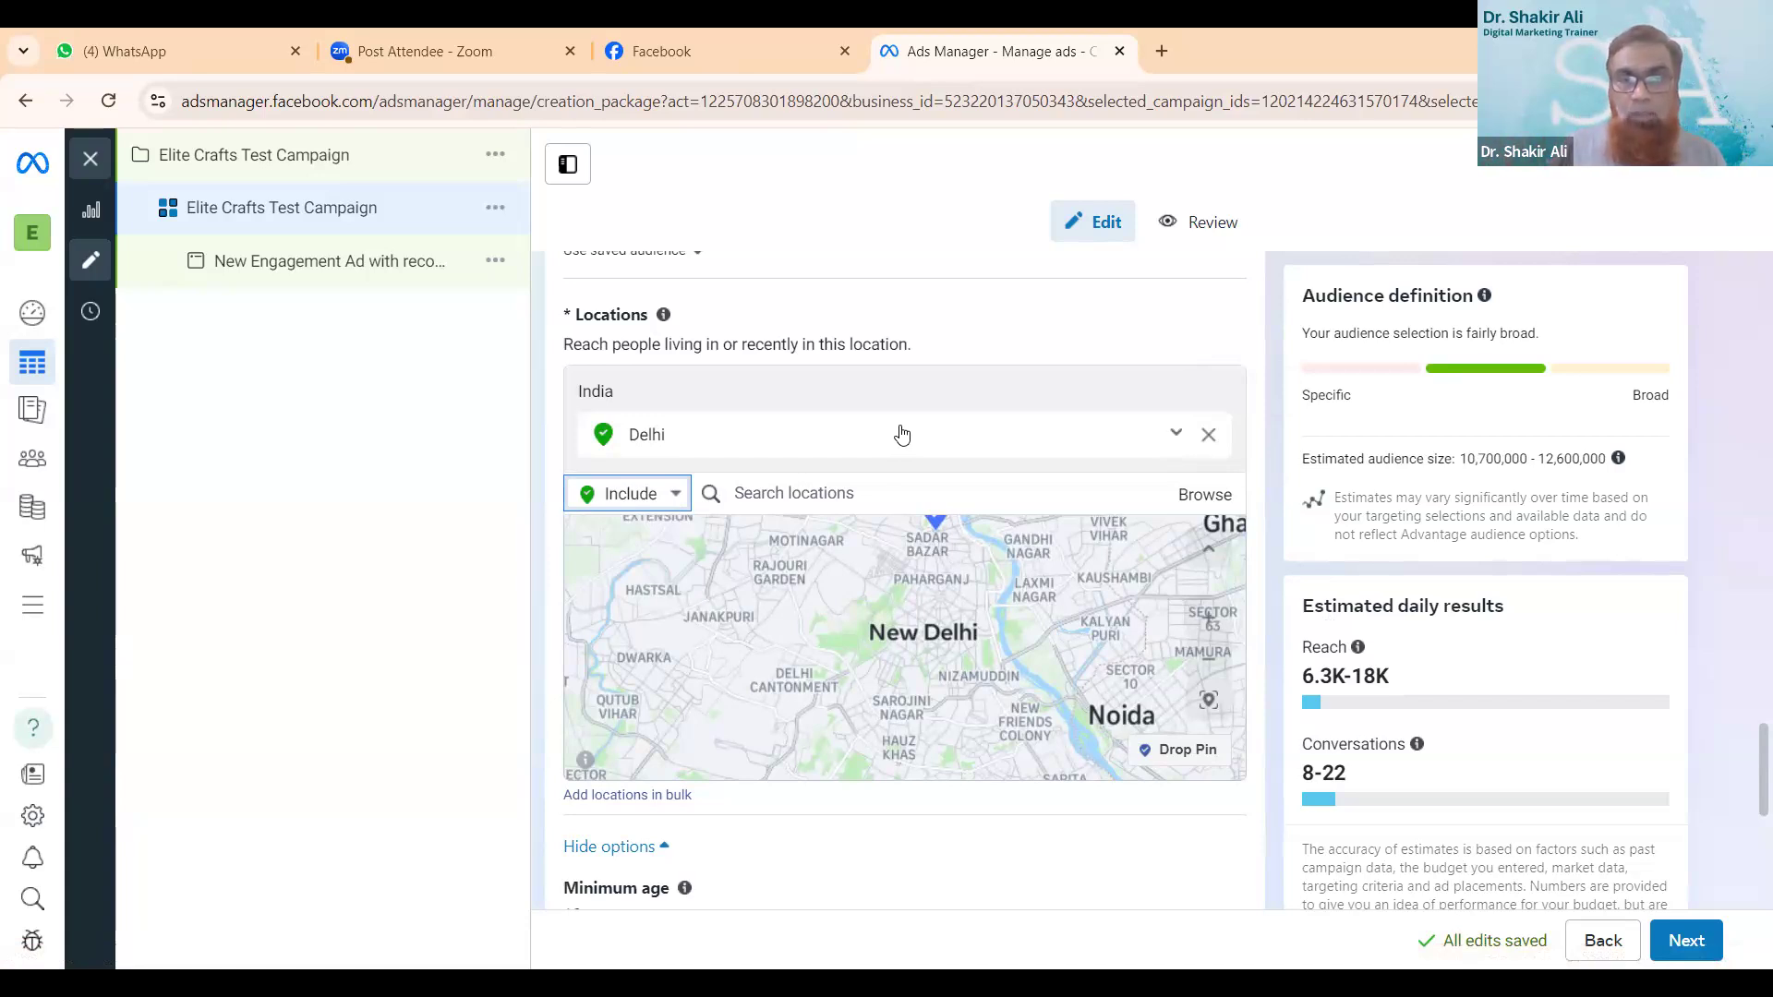
{"action": "left_click", "coordinate": [679, 494]}
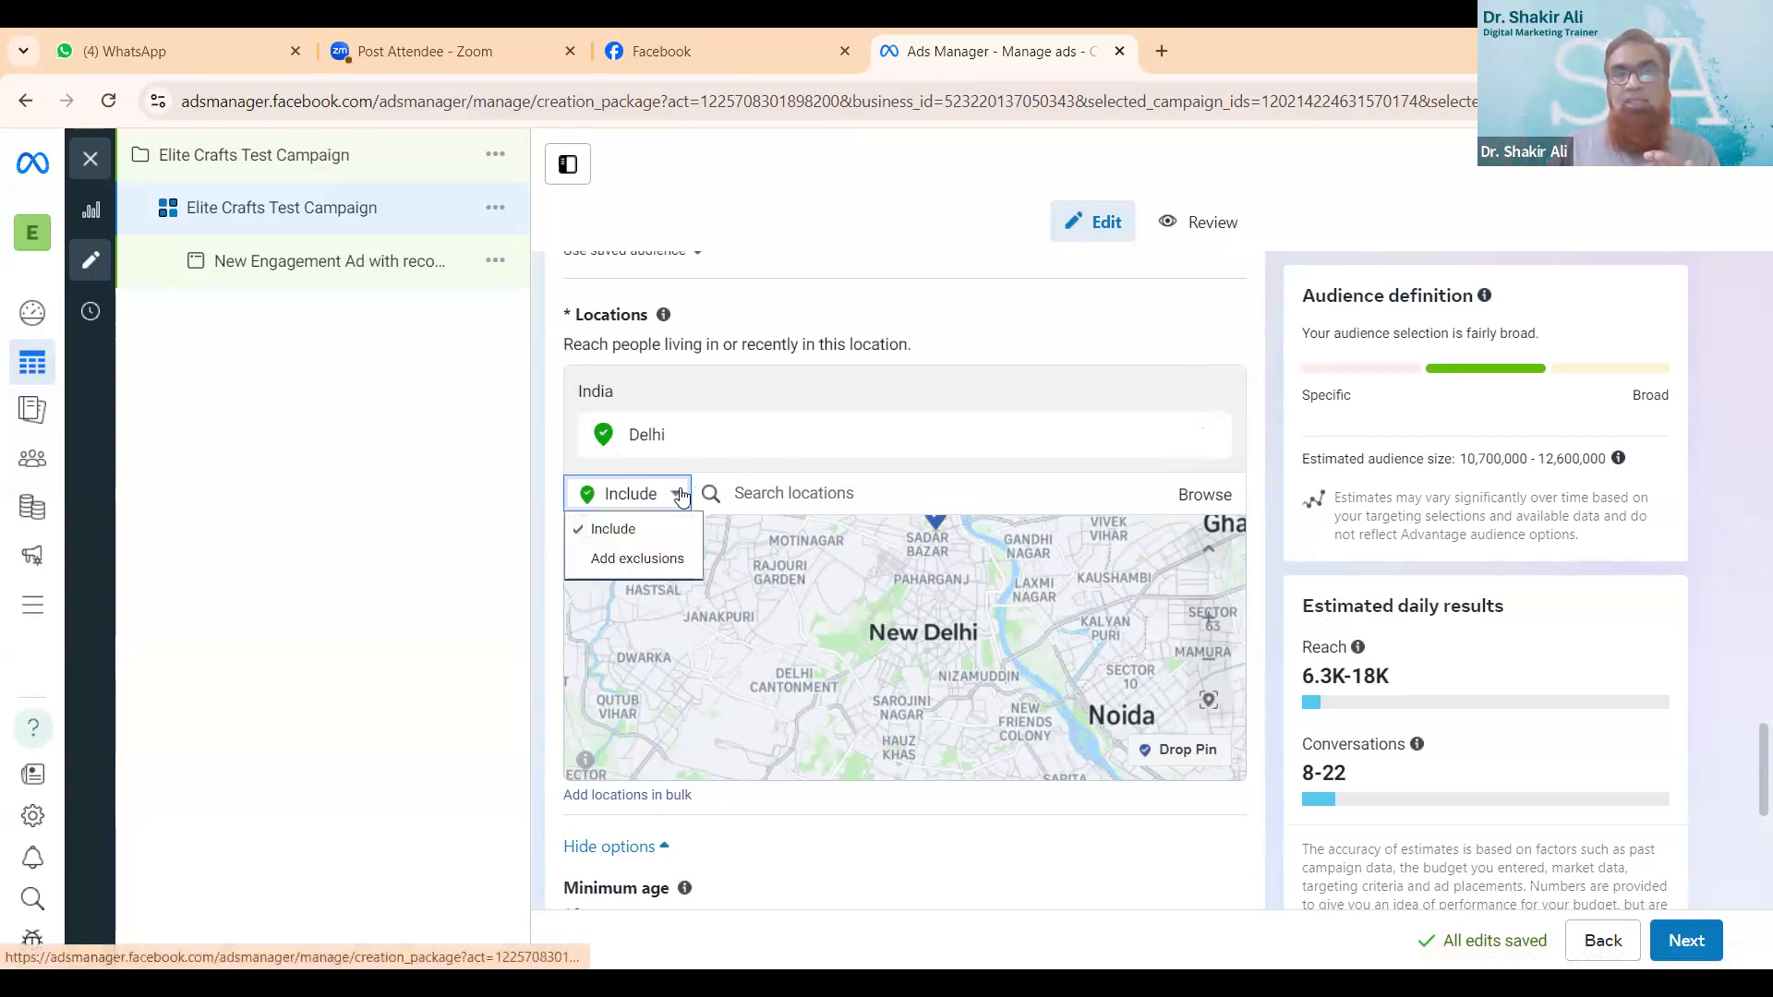
{"action": "left_click", "coordinate": [663, 556]}
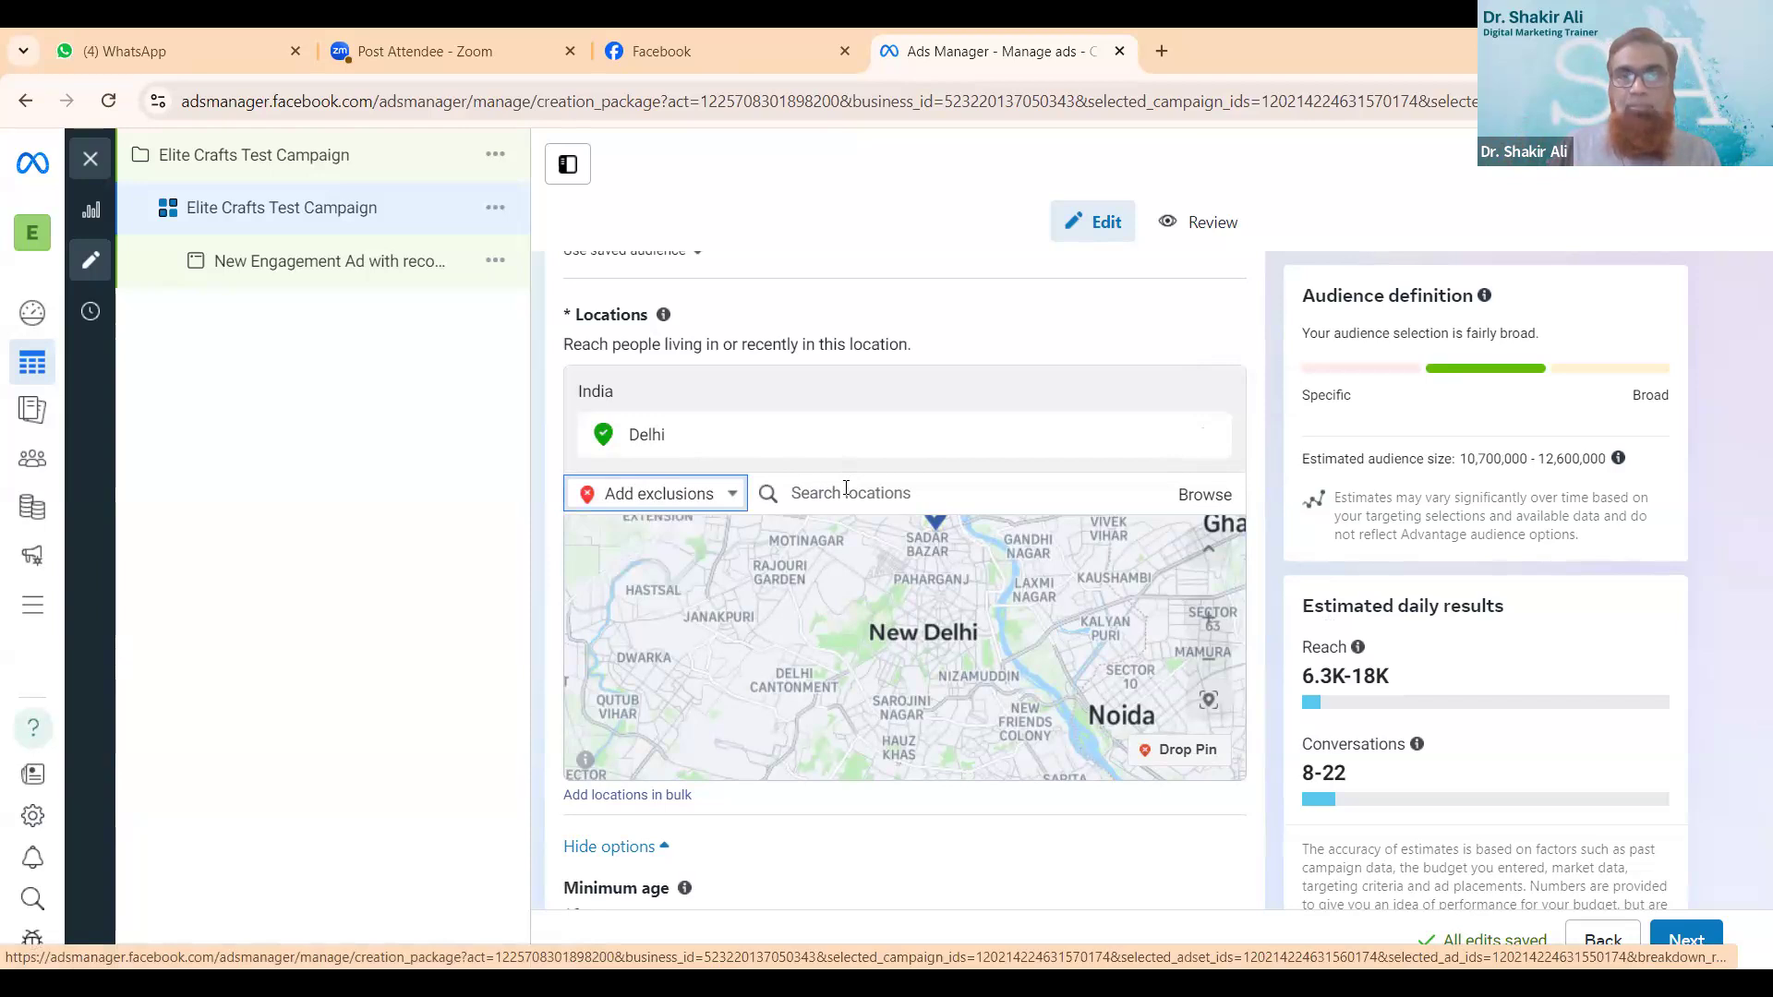
{"action": "left_click", "coordinate": [846, 488]}
{"action": "type", "text": "1"}
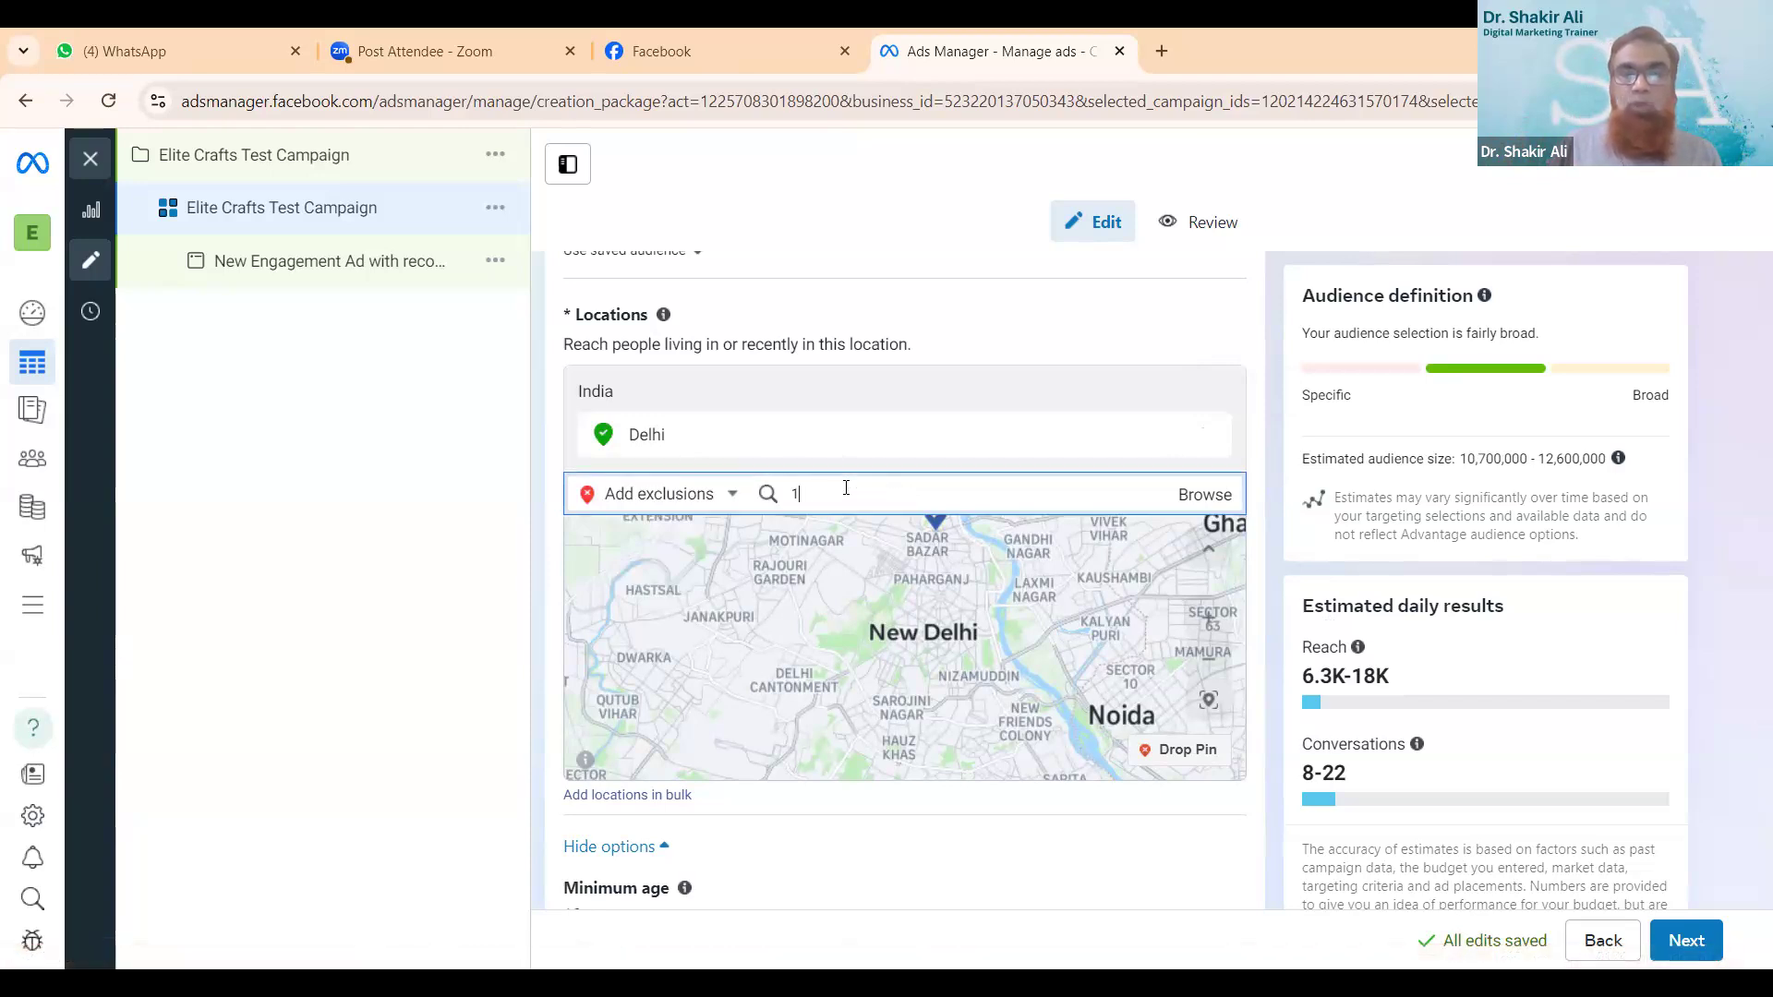
{"action": "type", "text": "10006"}
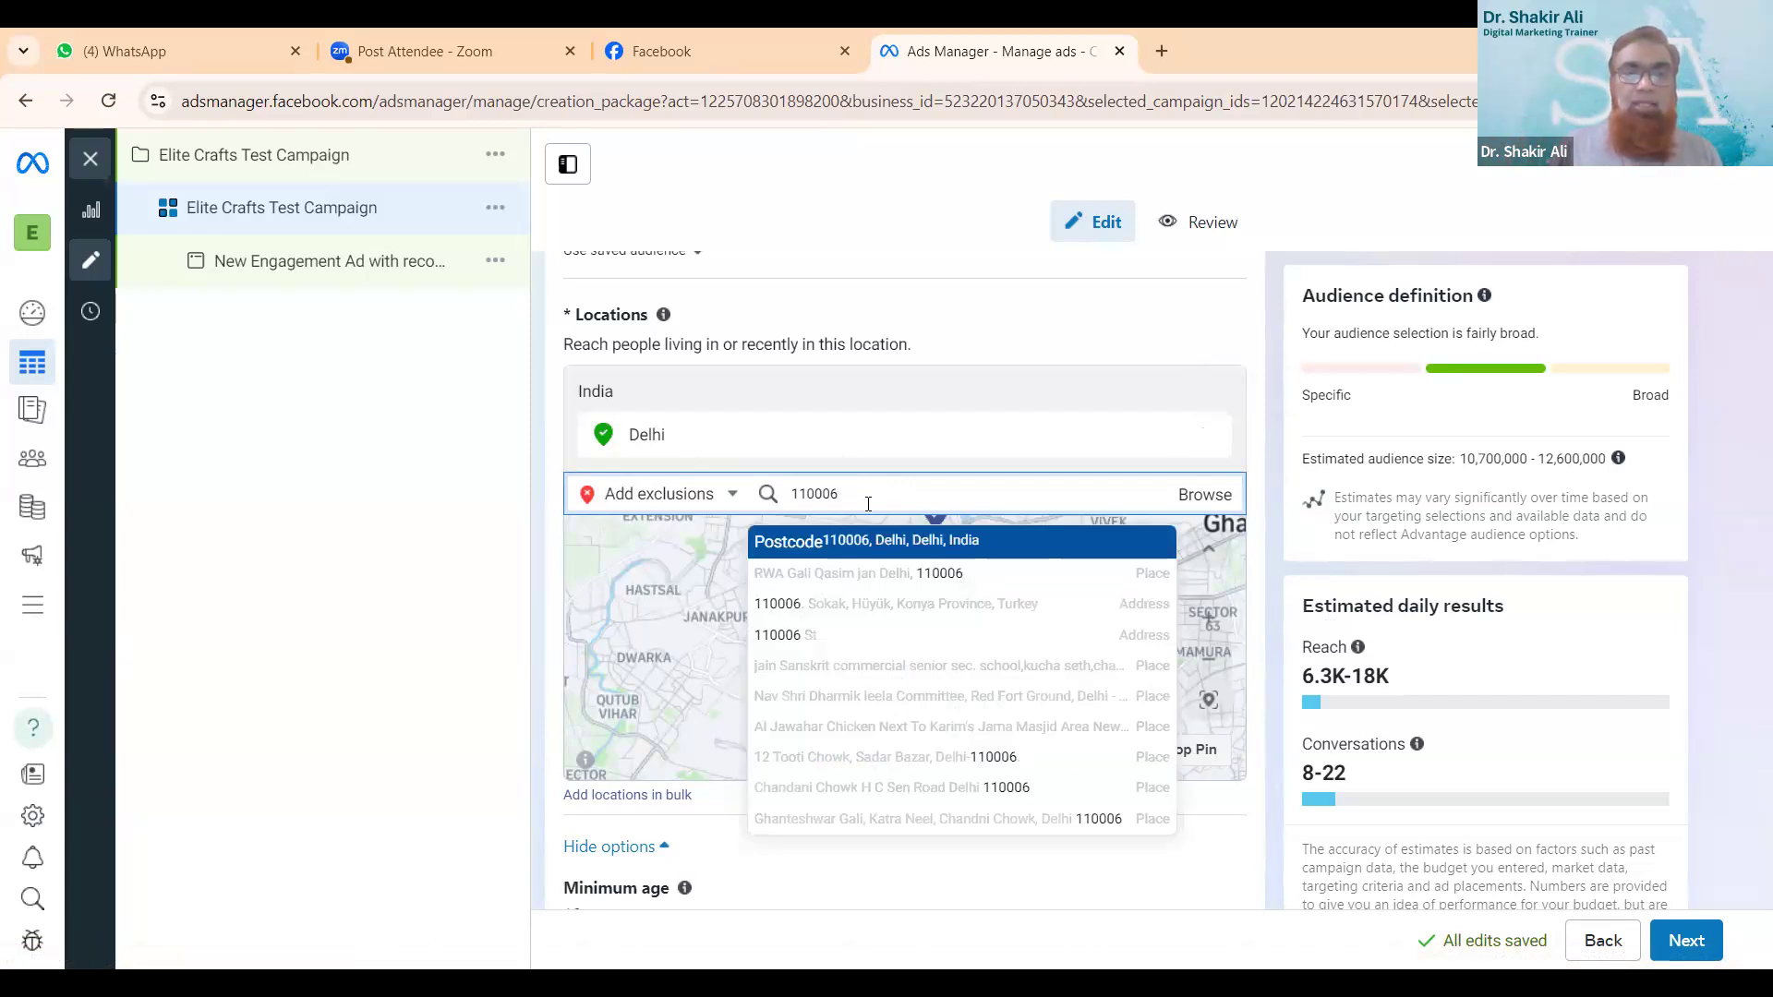
{"action": "left_click", "coordinate": [954, 547]}
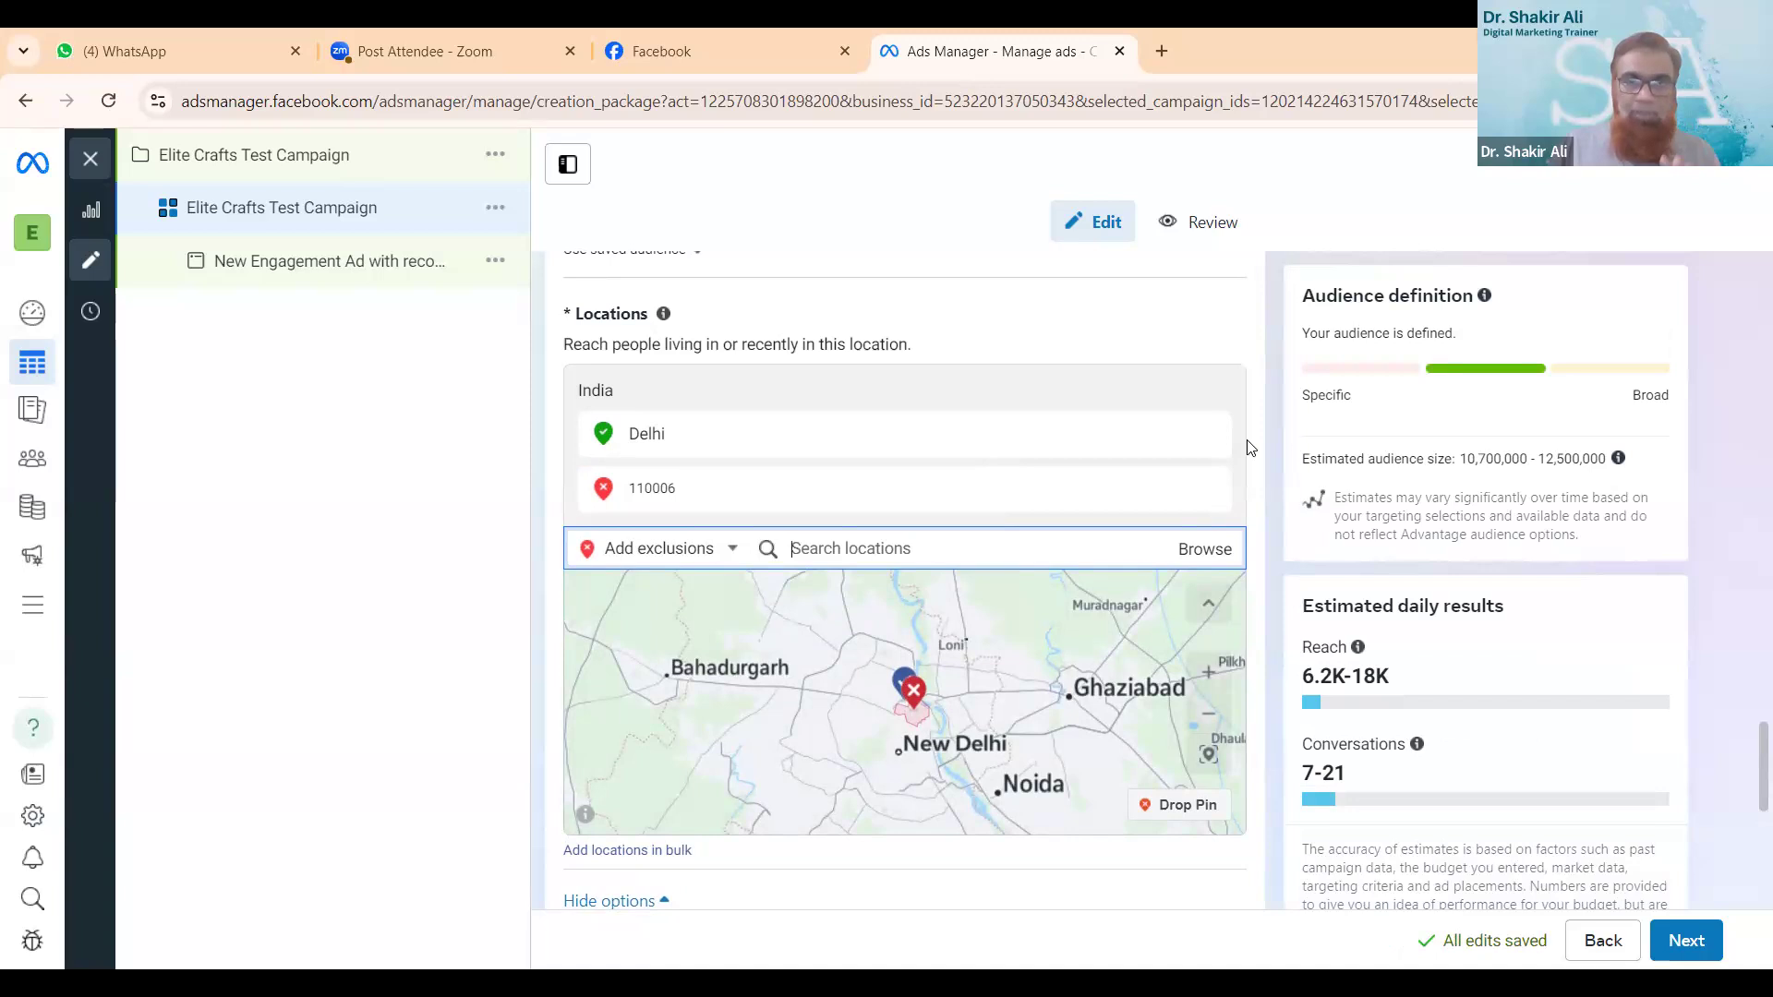
- Open the audience controls' minimum age for editing and choose 18
{"action": "scroll", "coordinate": [1248, 447], "scroll_direction": "down", "scroll_amount": 5}
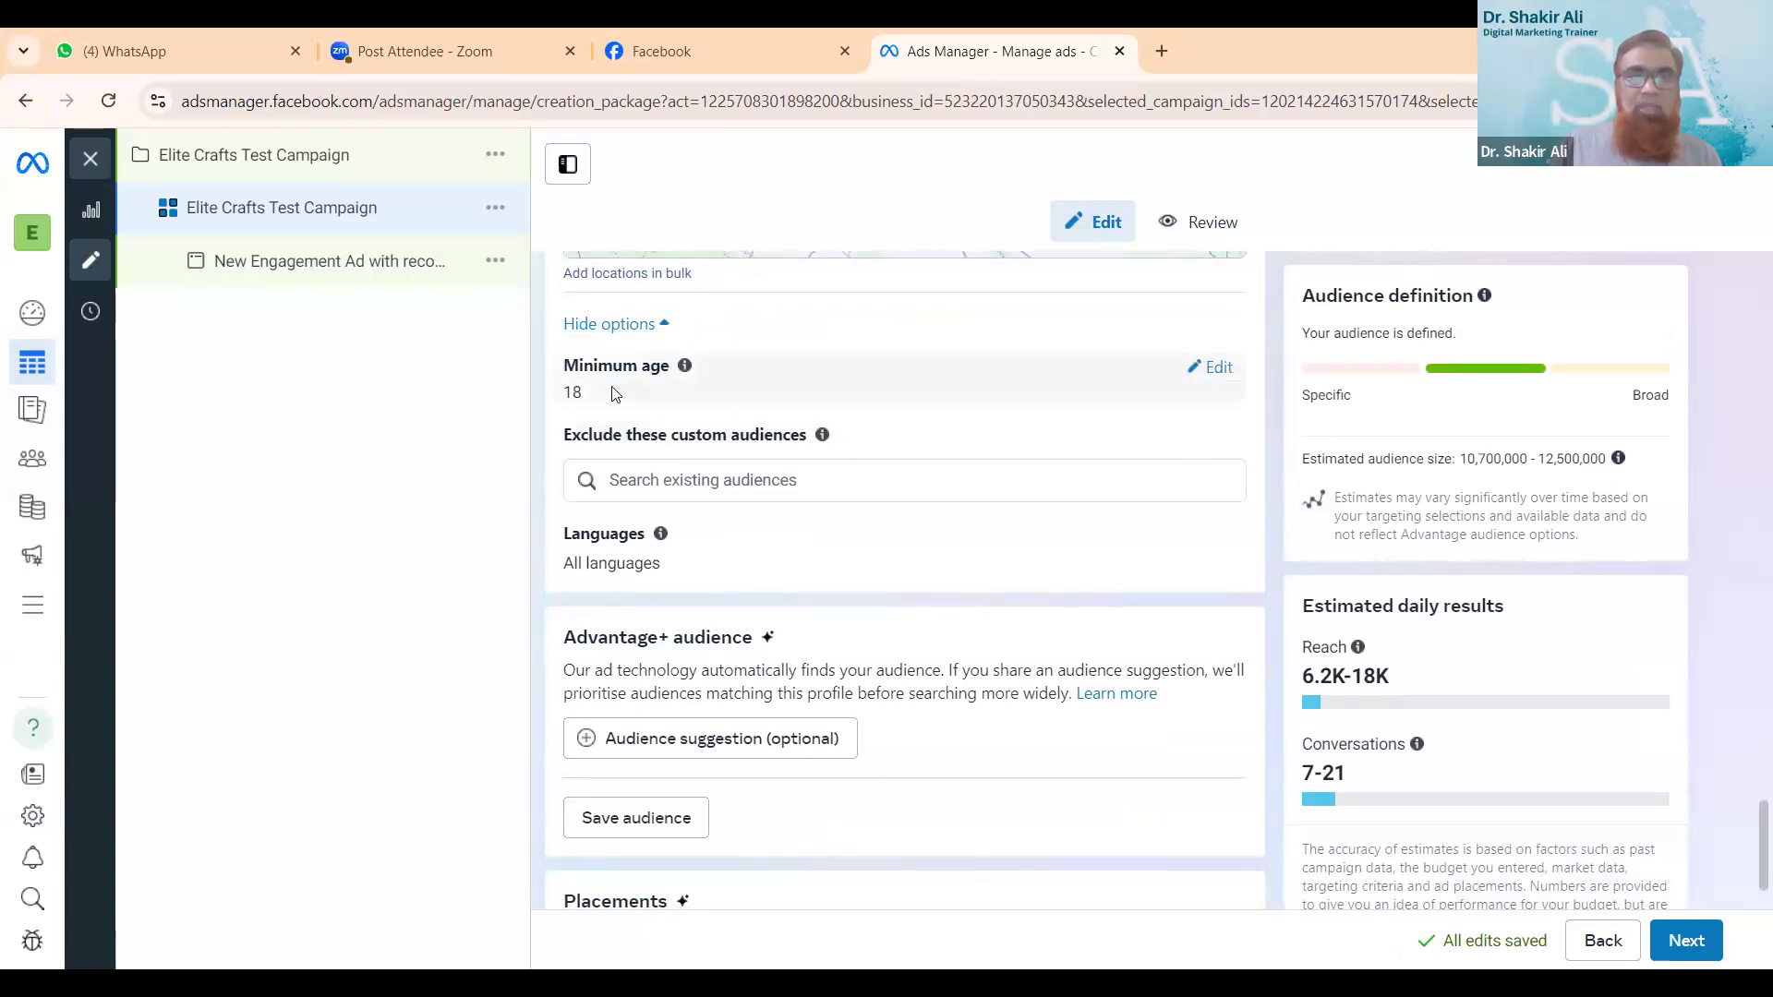
{"action": "left_click", "coordinate": [1213, 368]}
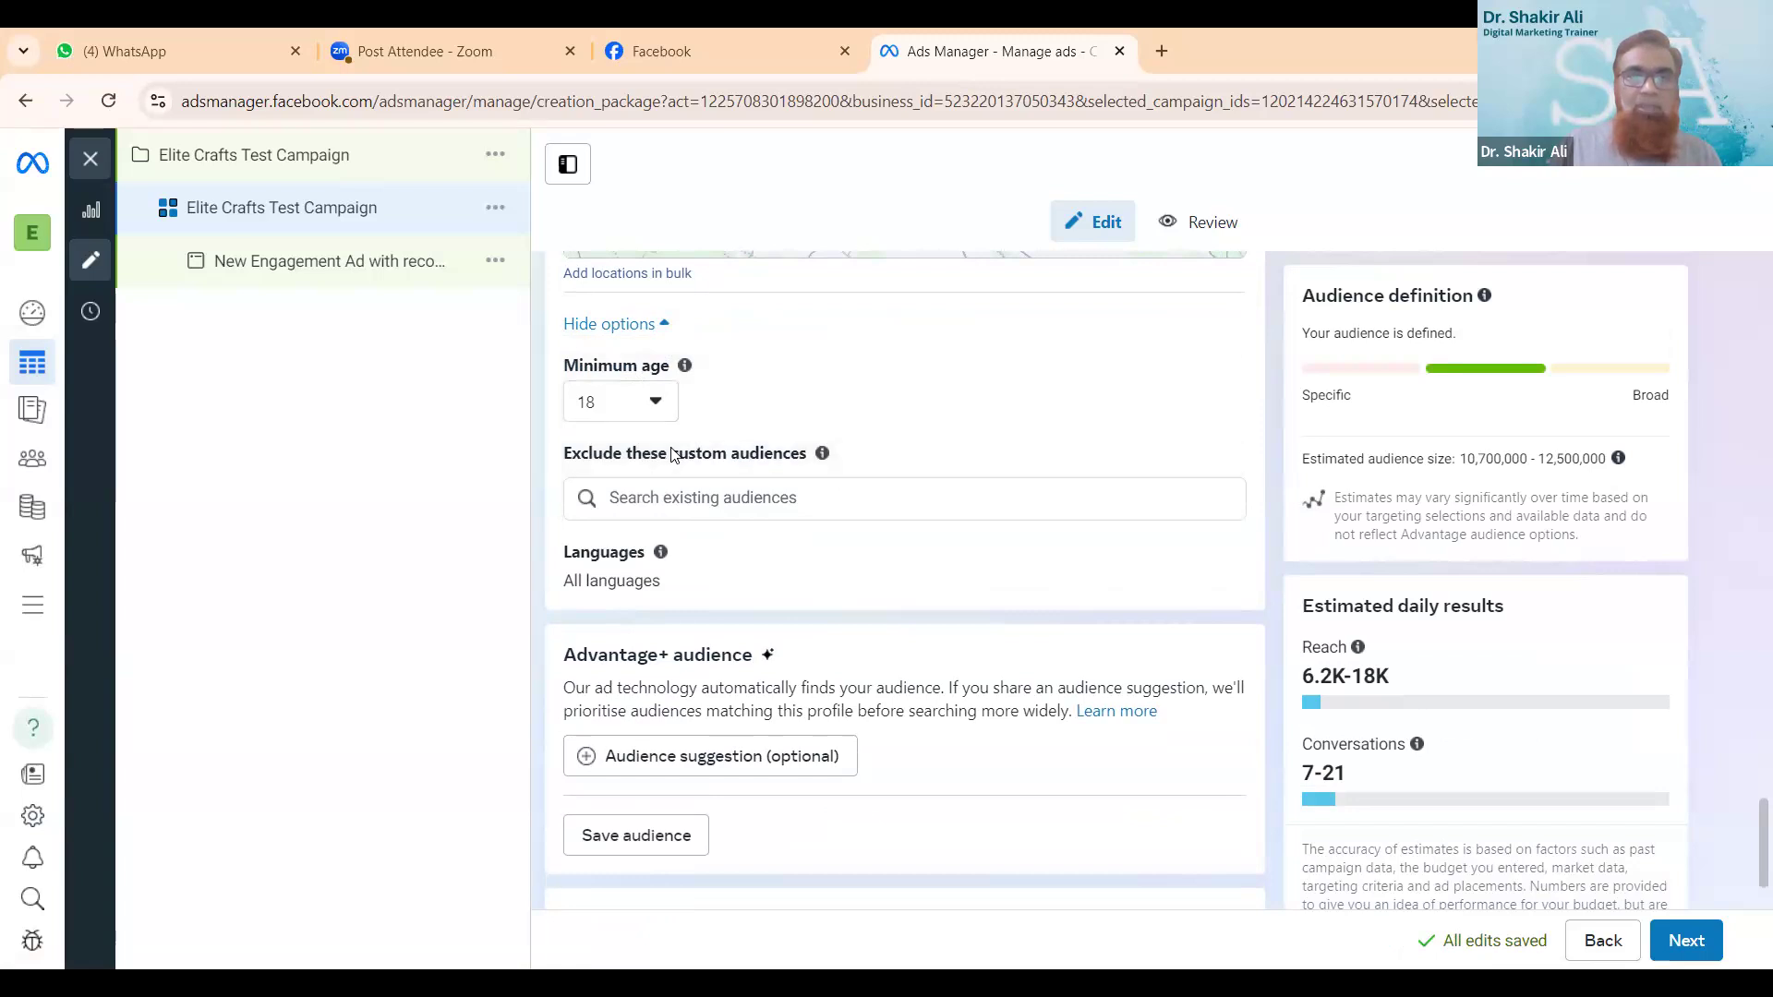
{"action": "left_click", "coordinate": [652, 406]}
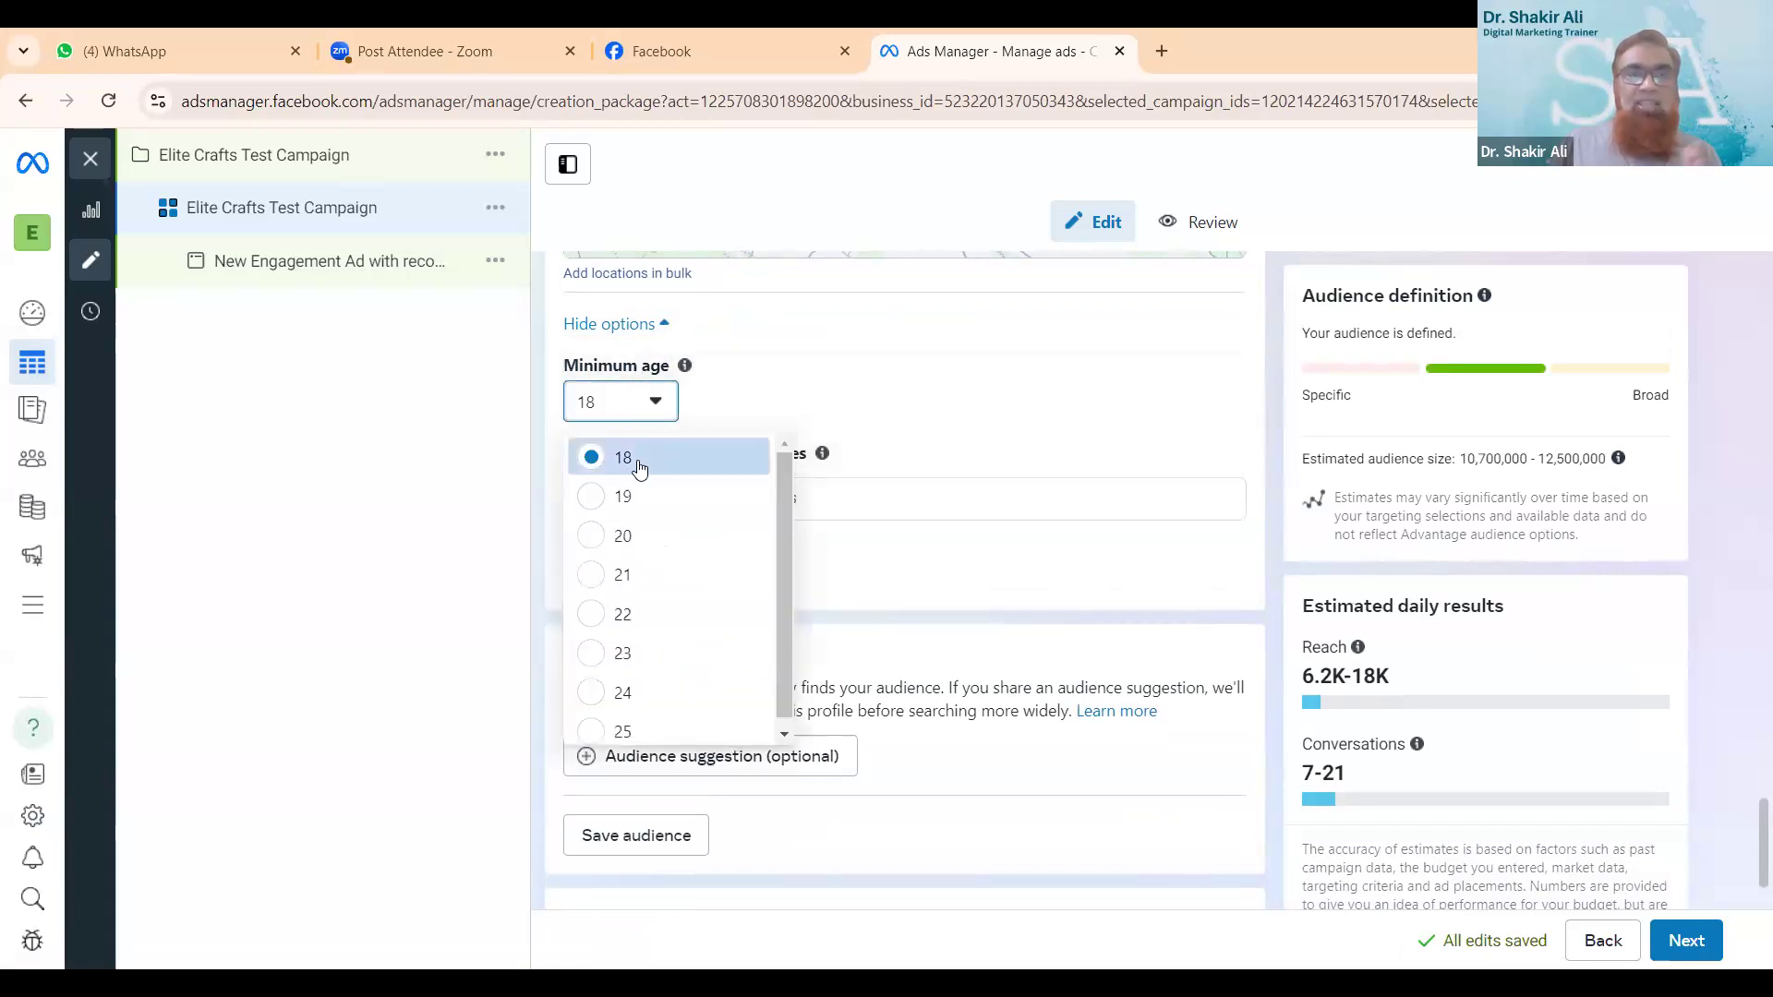
{"action": "left_click", "coordinate": [637, 458]}
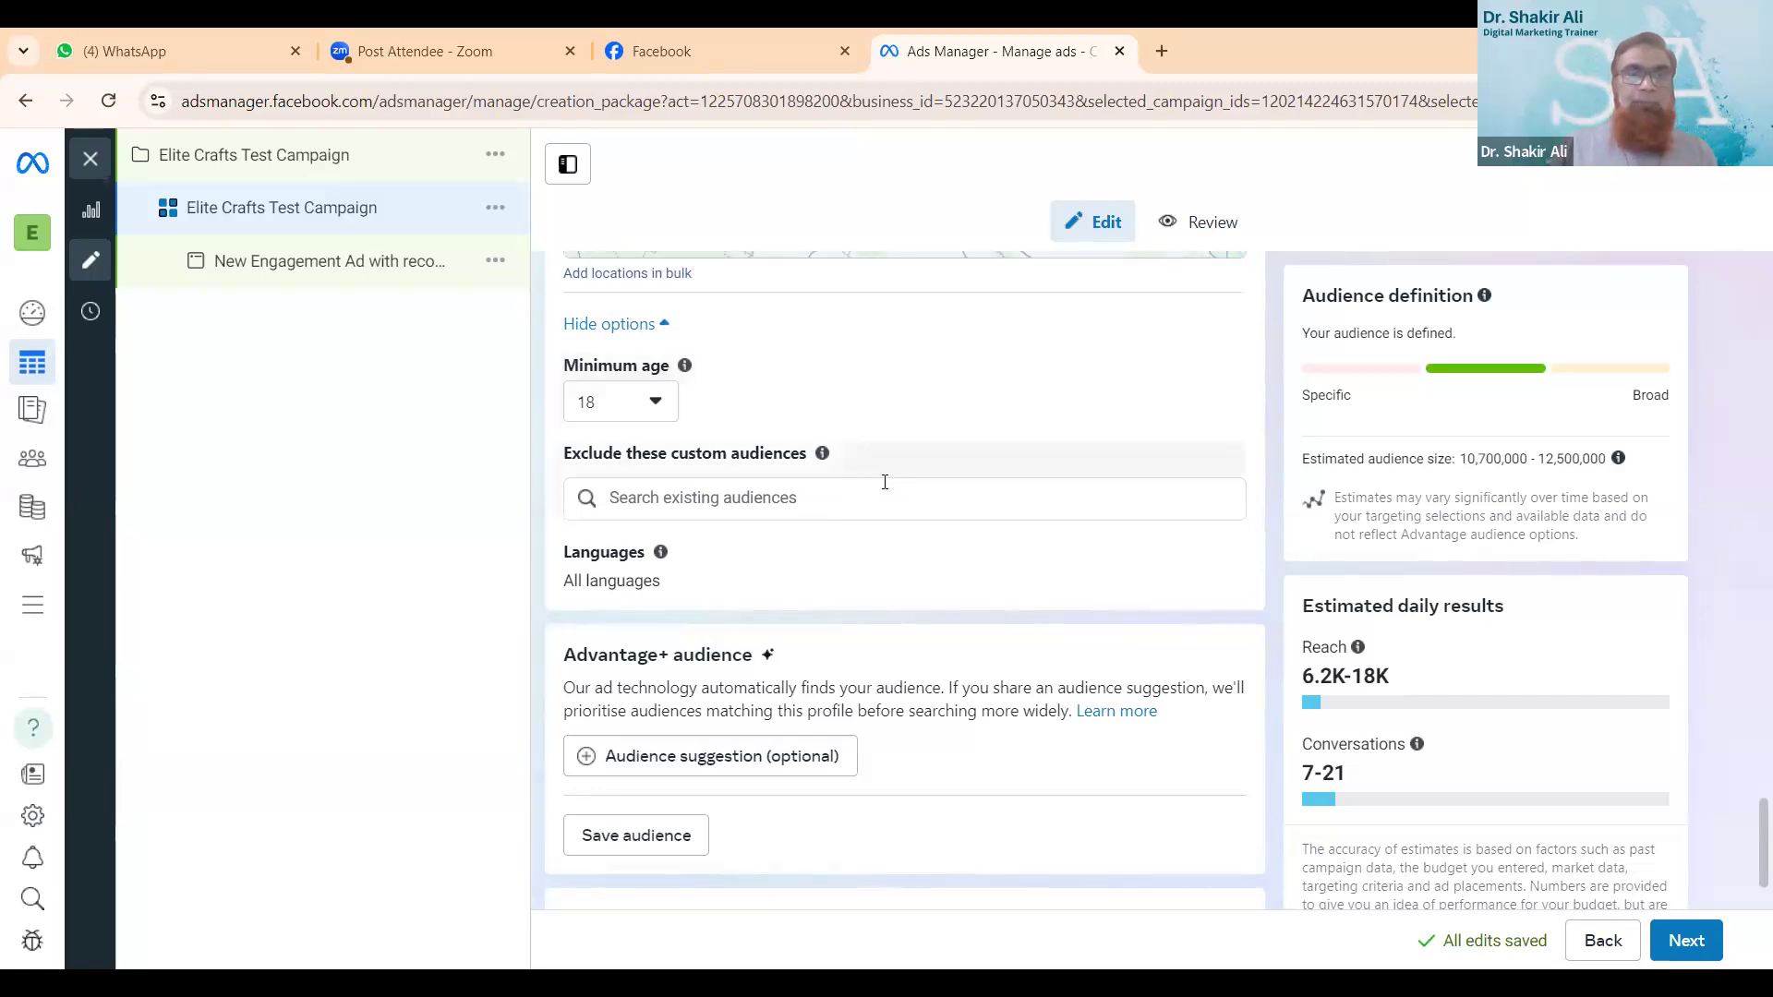
- Add an optional audience suggestion under Advantage+ audience and set its maximum age to 60
{"action": "scroll", "coordinate": [889, 490], "scroll_direction": "down", "scroll_amount": 2}
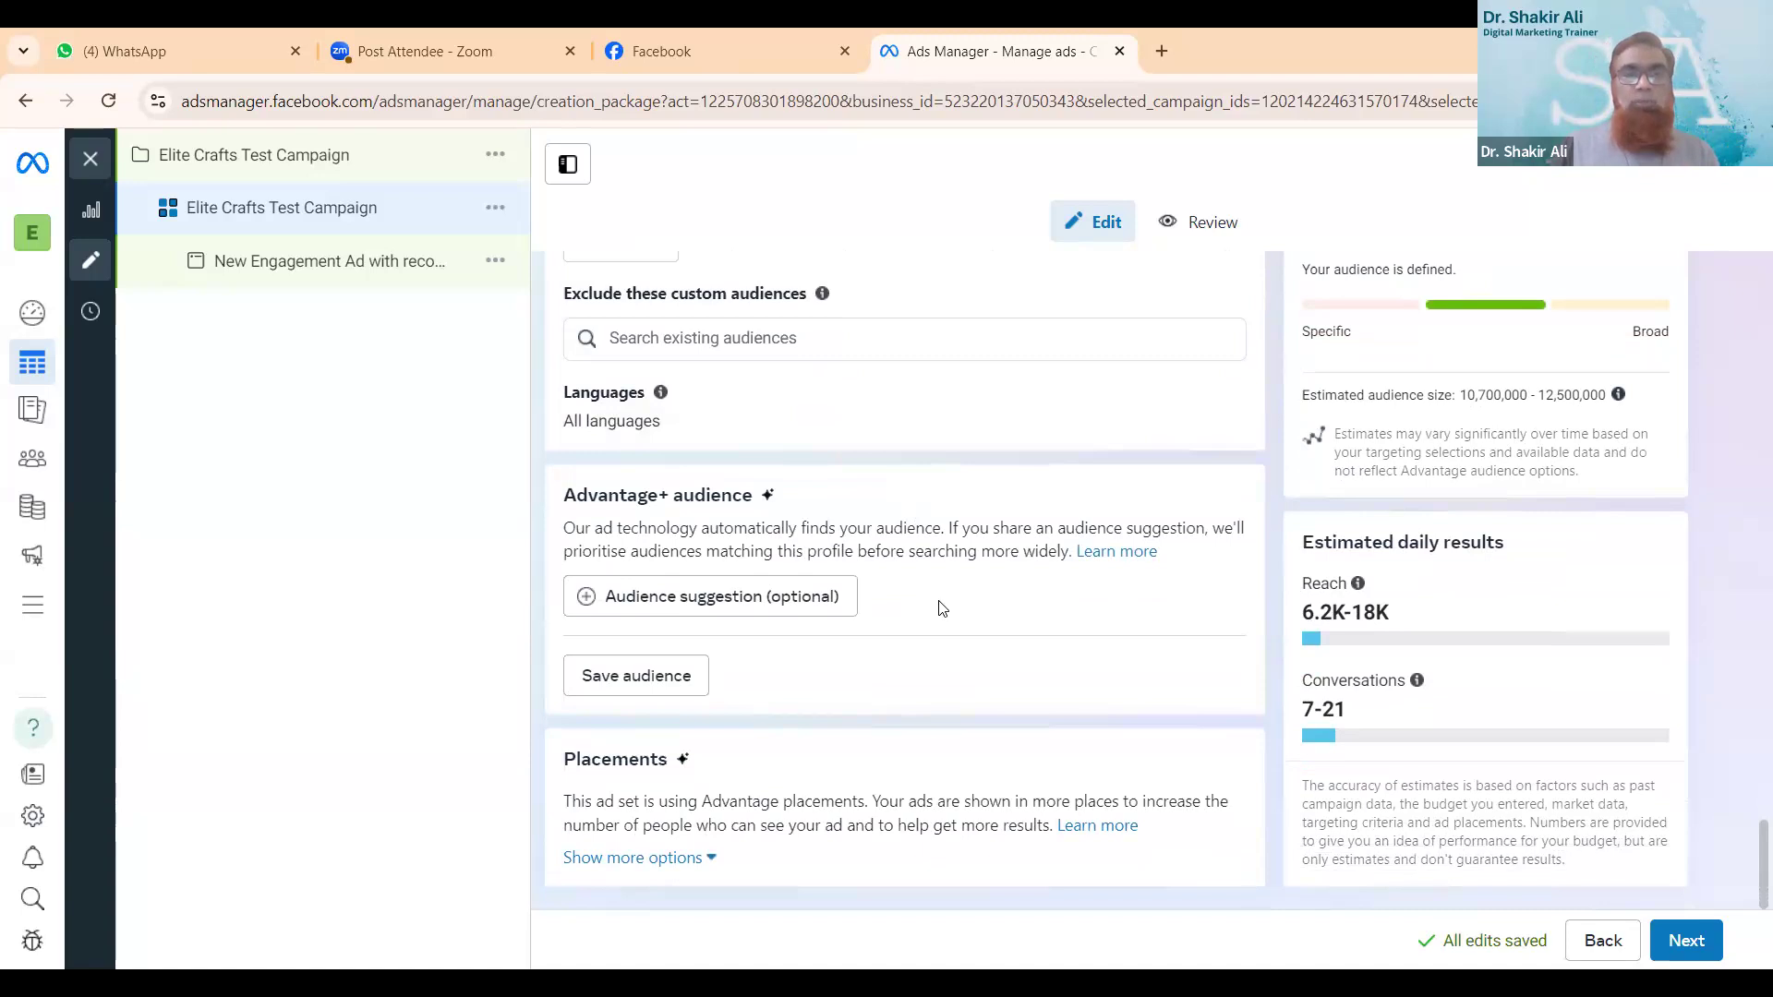
{"action": "left_click", "coordinate": [736, 599]}
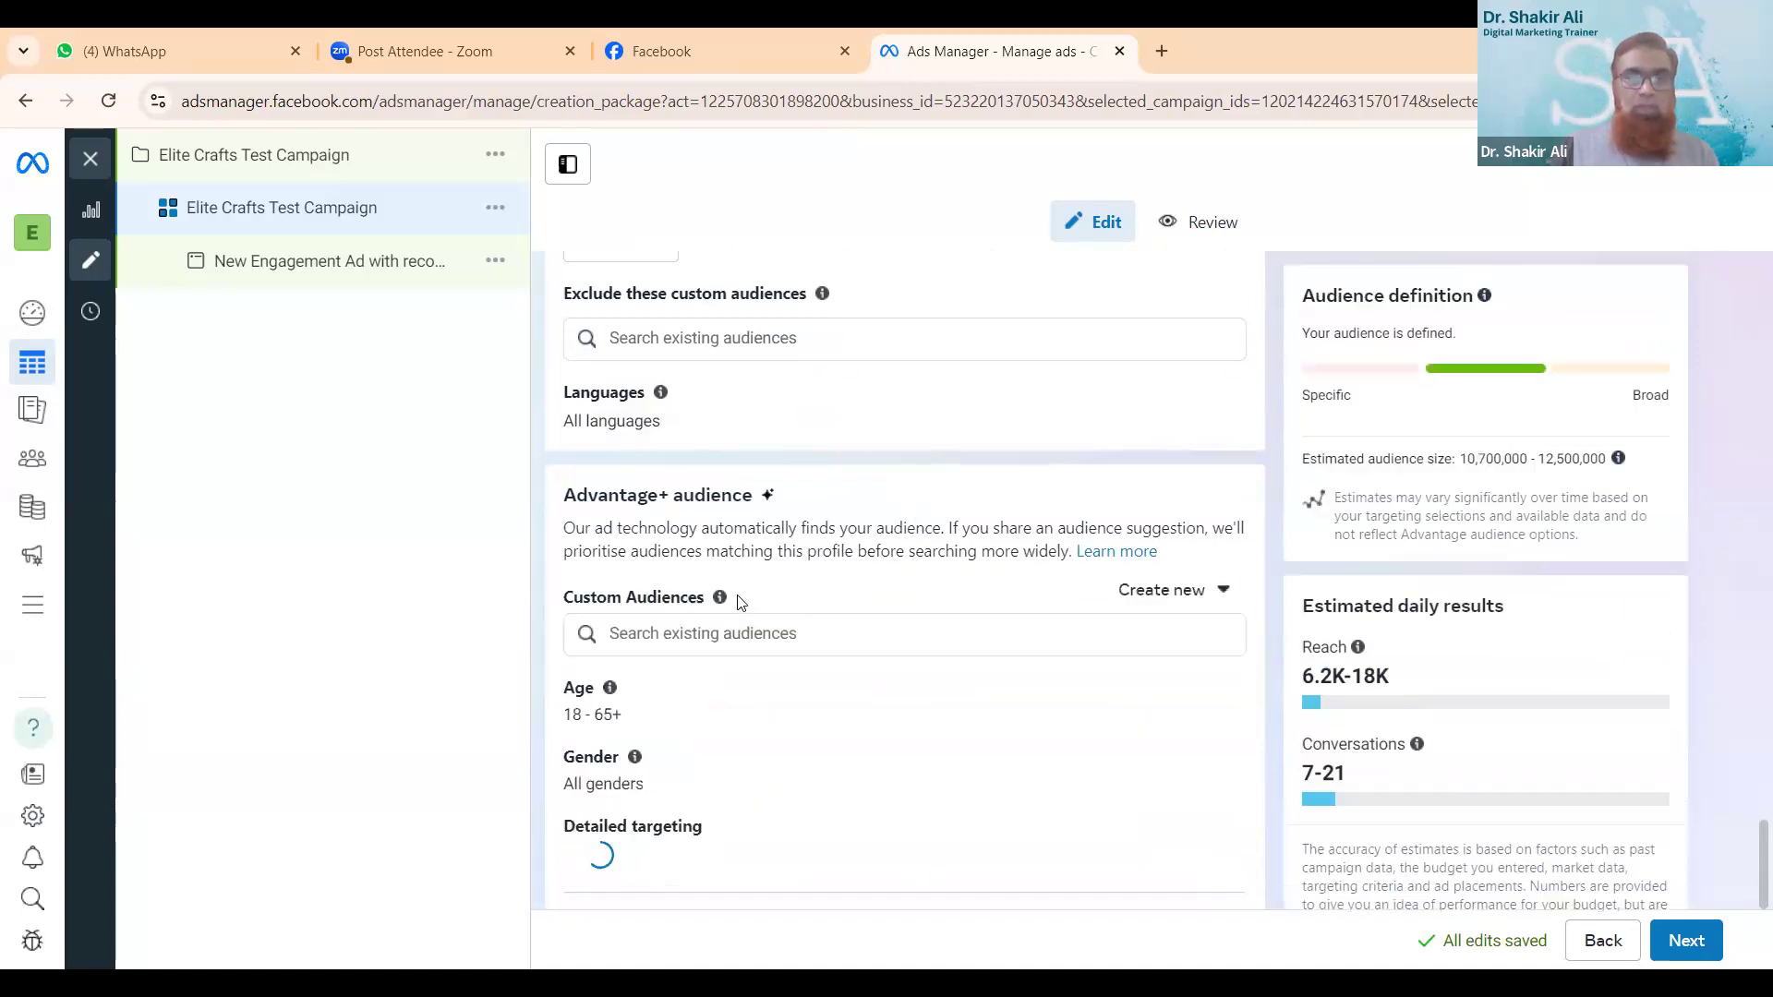
{"action": "scroll", "coordinate": [911, 721], "scroll_direction": "down", "scroll_amount": 1}
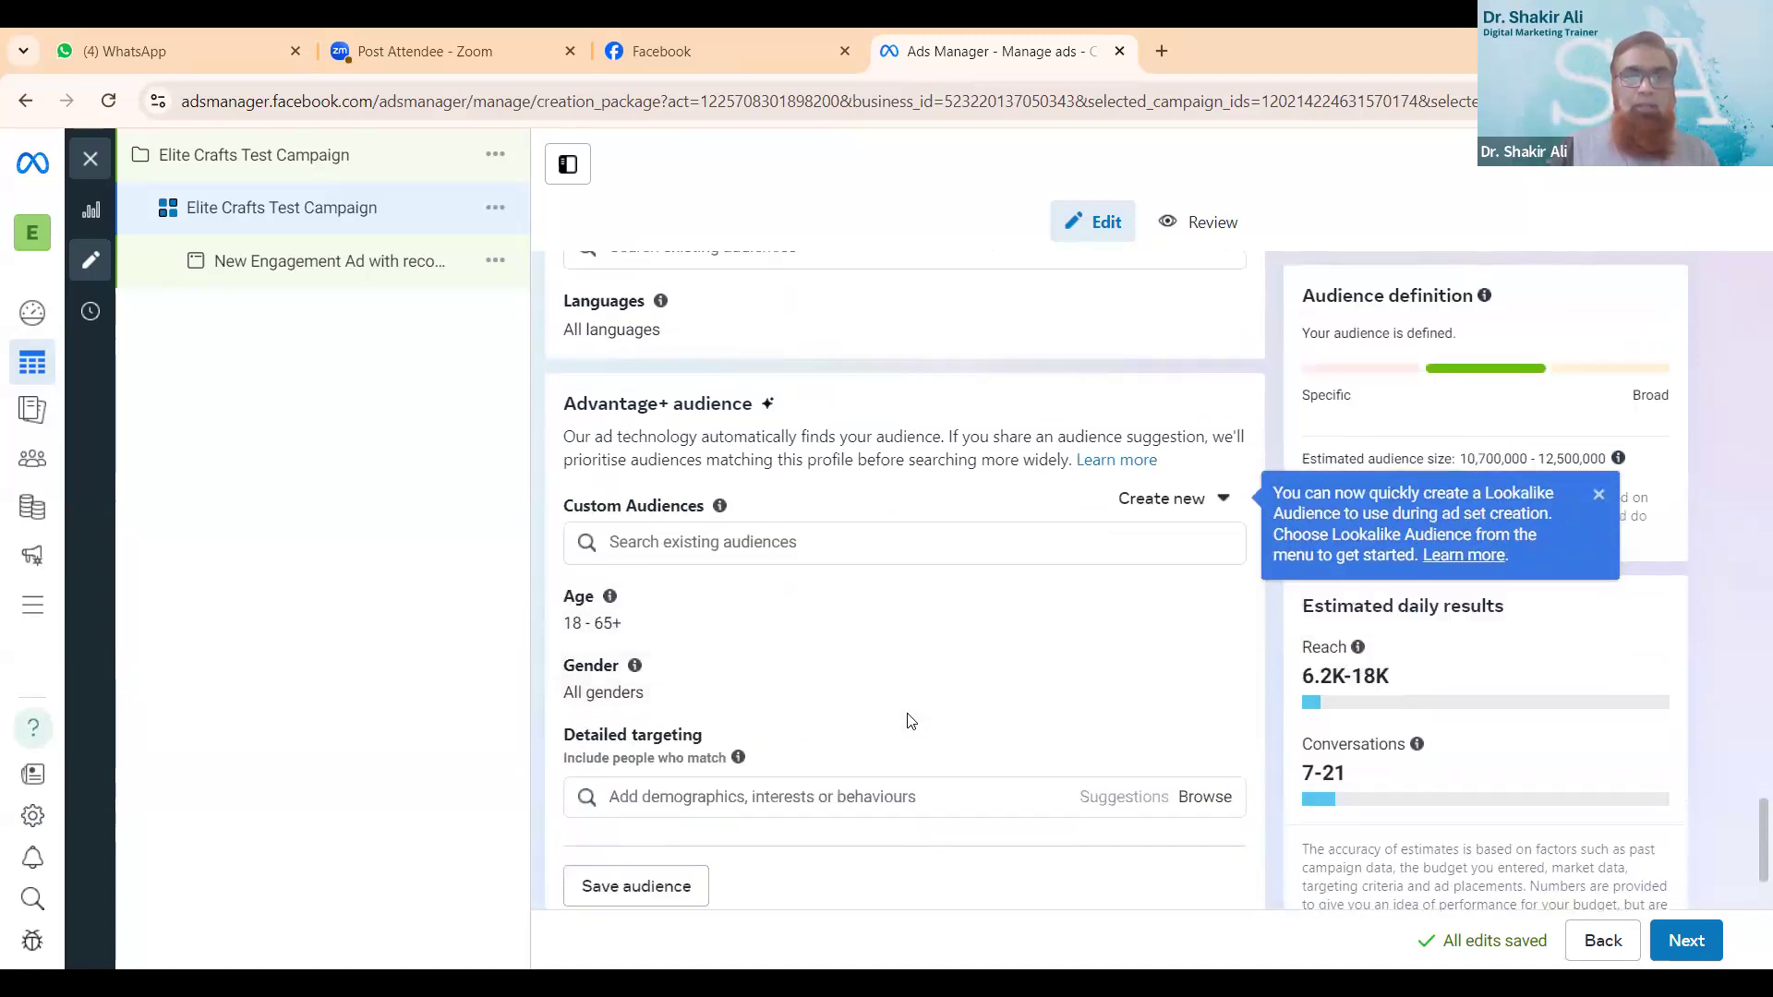
{"action": "scroll", "coordinate": [911, 722], "scroll_direction": "down", "scroll_amount": 2}
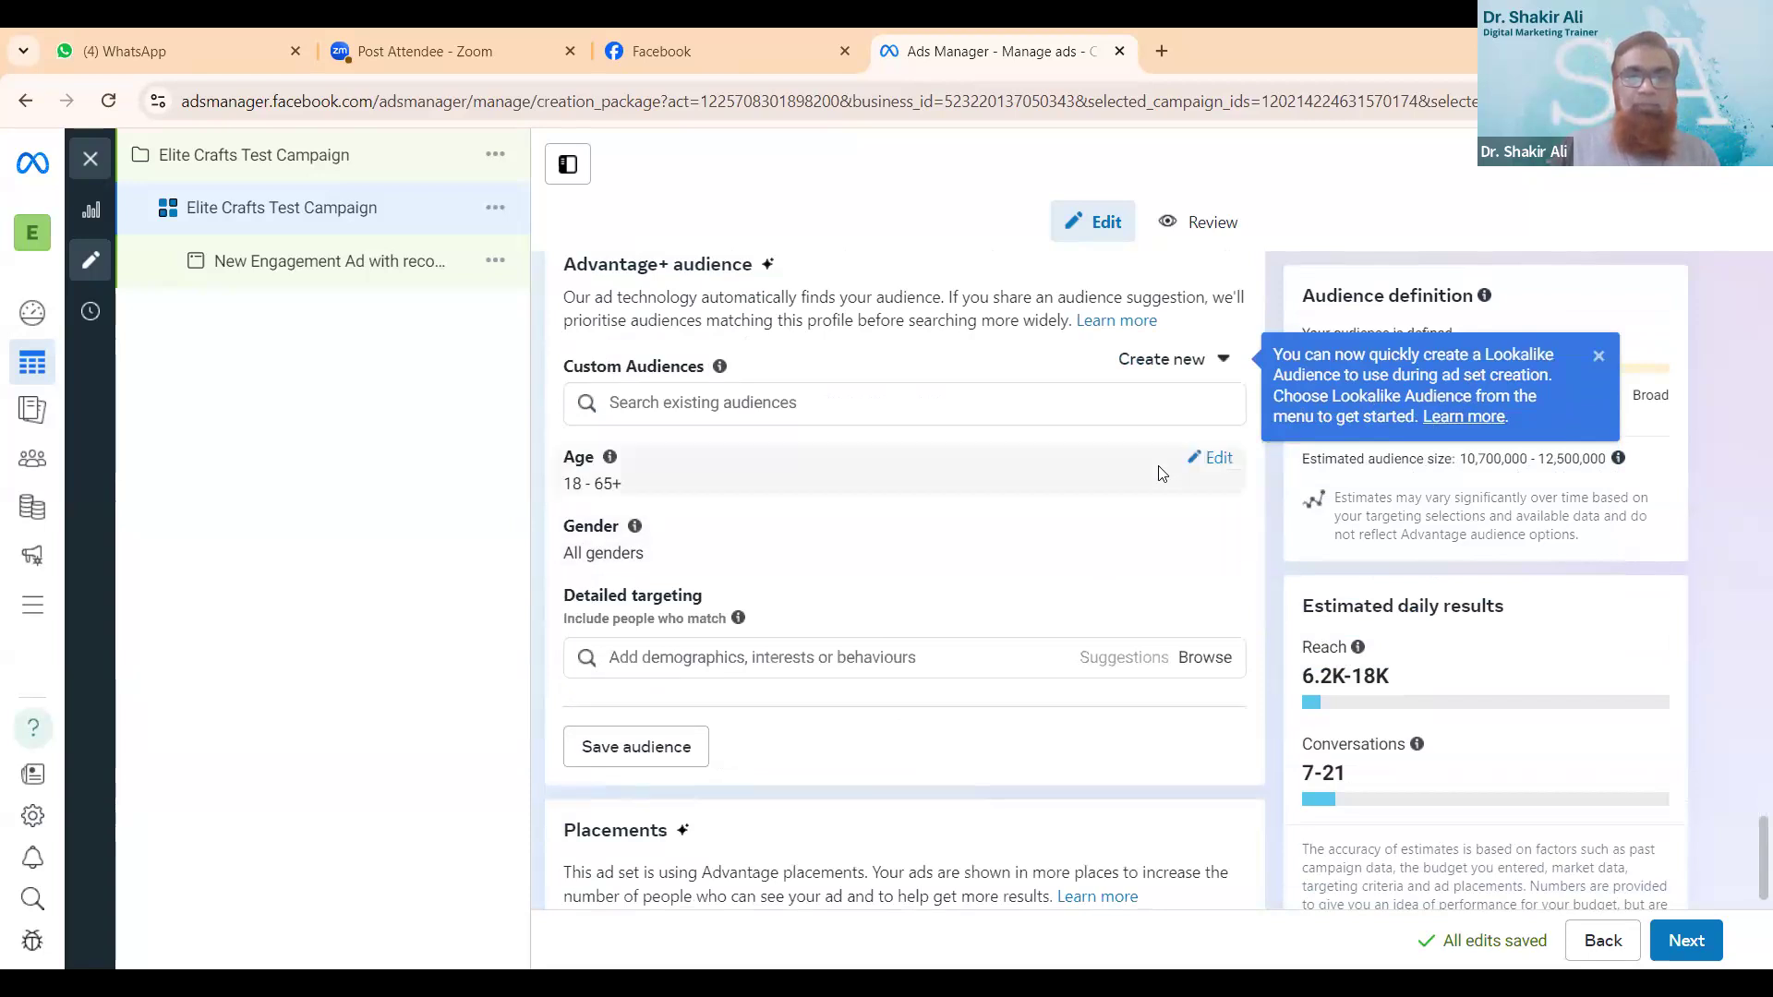
{"action": "left_click", "coordinate": [1218, 458]}
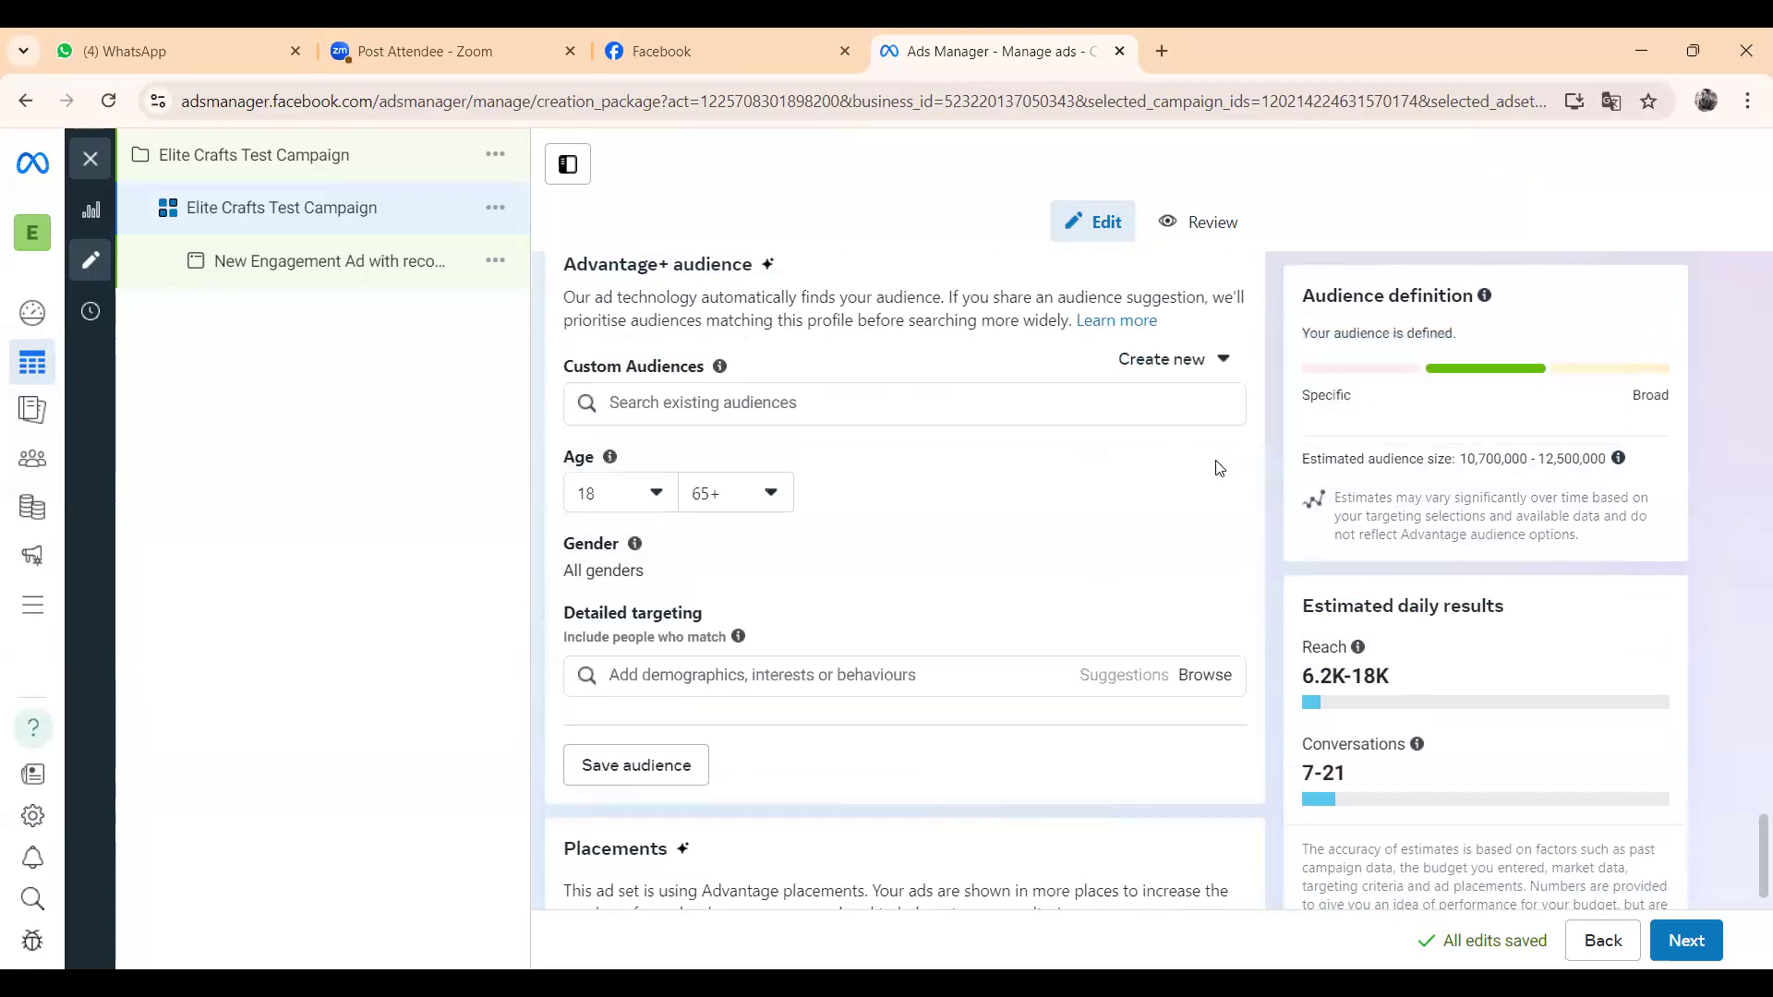
{"action": "left_click", "coordinate": [767, 493]}
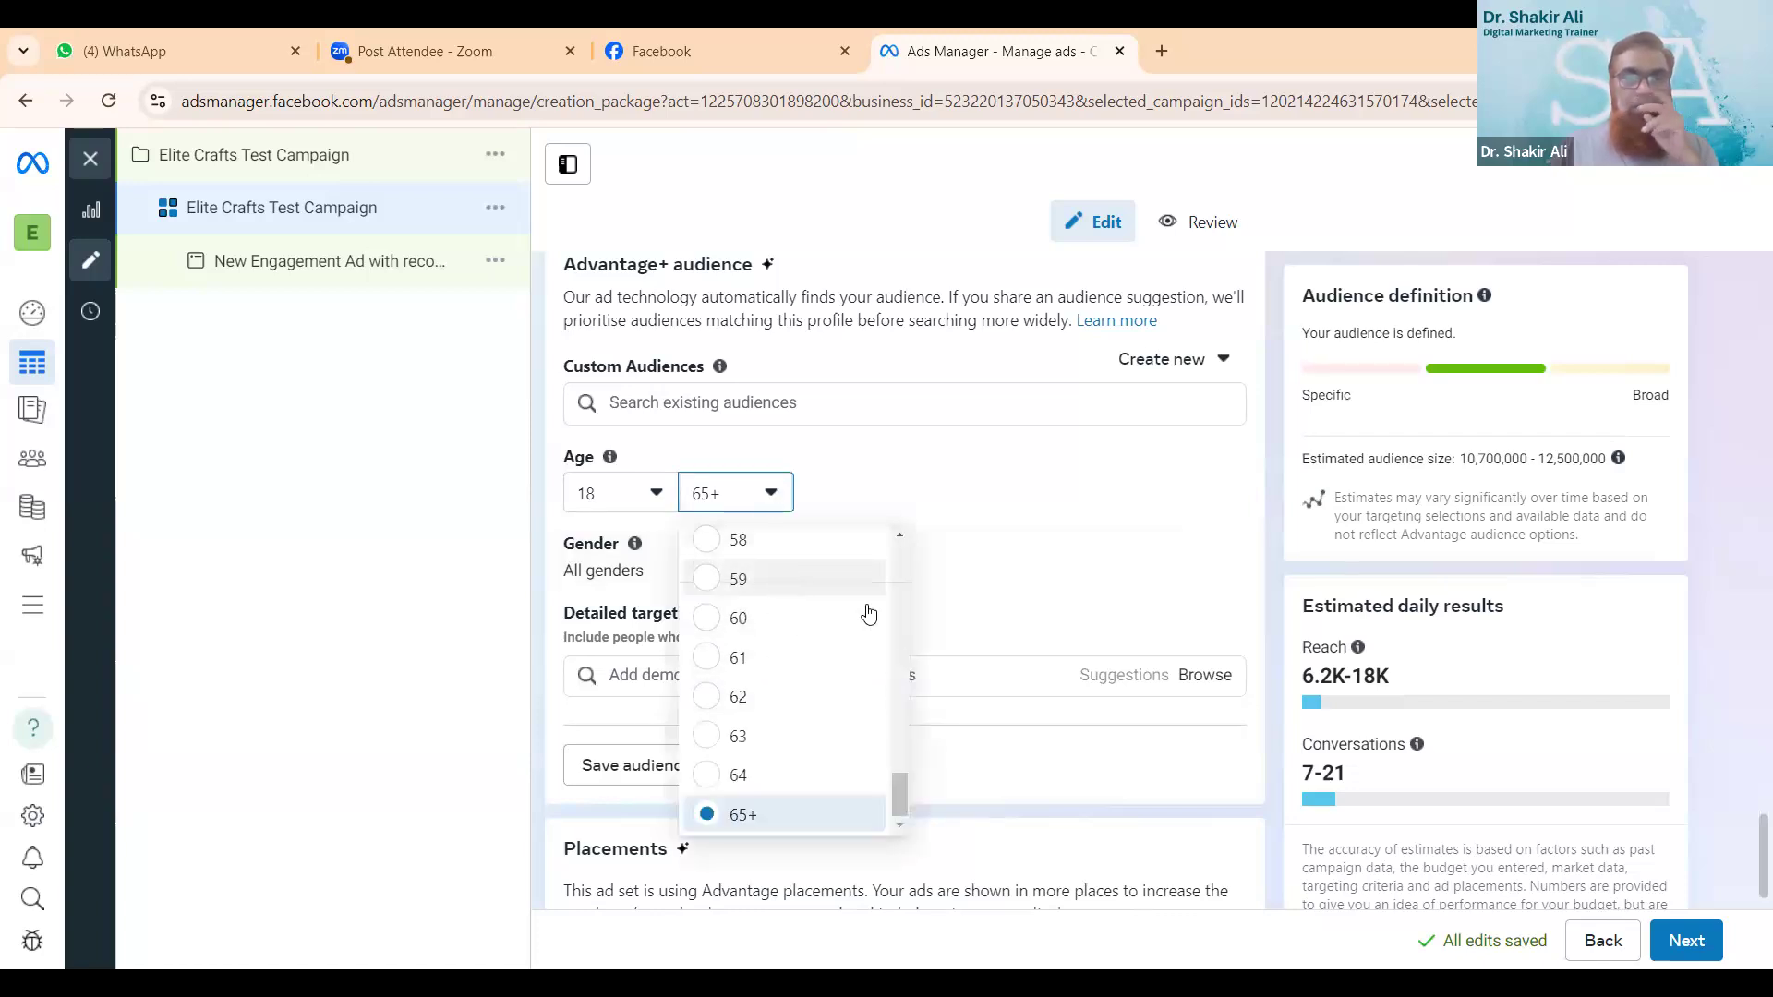
{"action": "left_click_drag", "start_coordinate": [905, 767], "coordinate": [901, 746]}
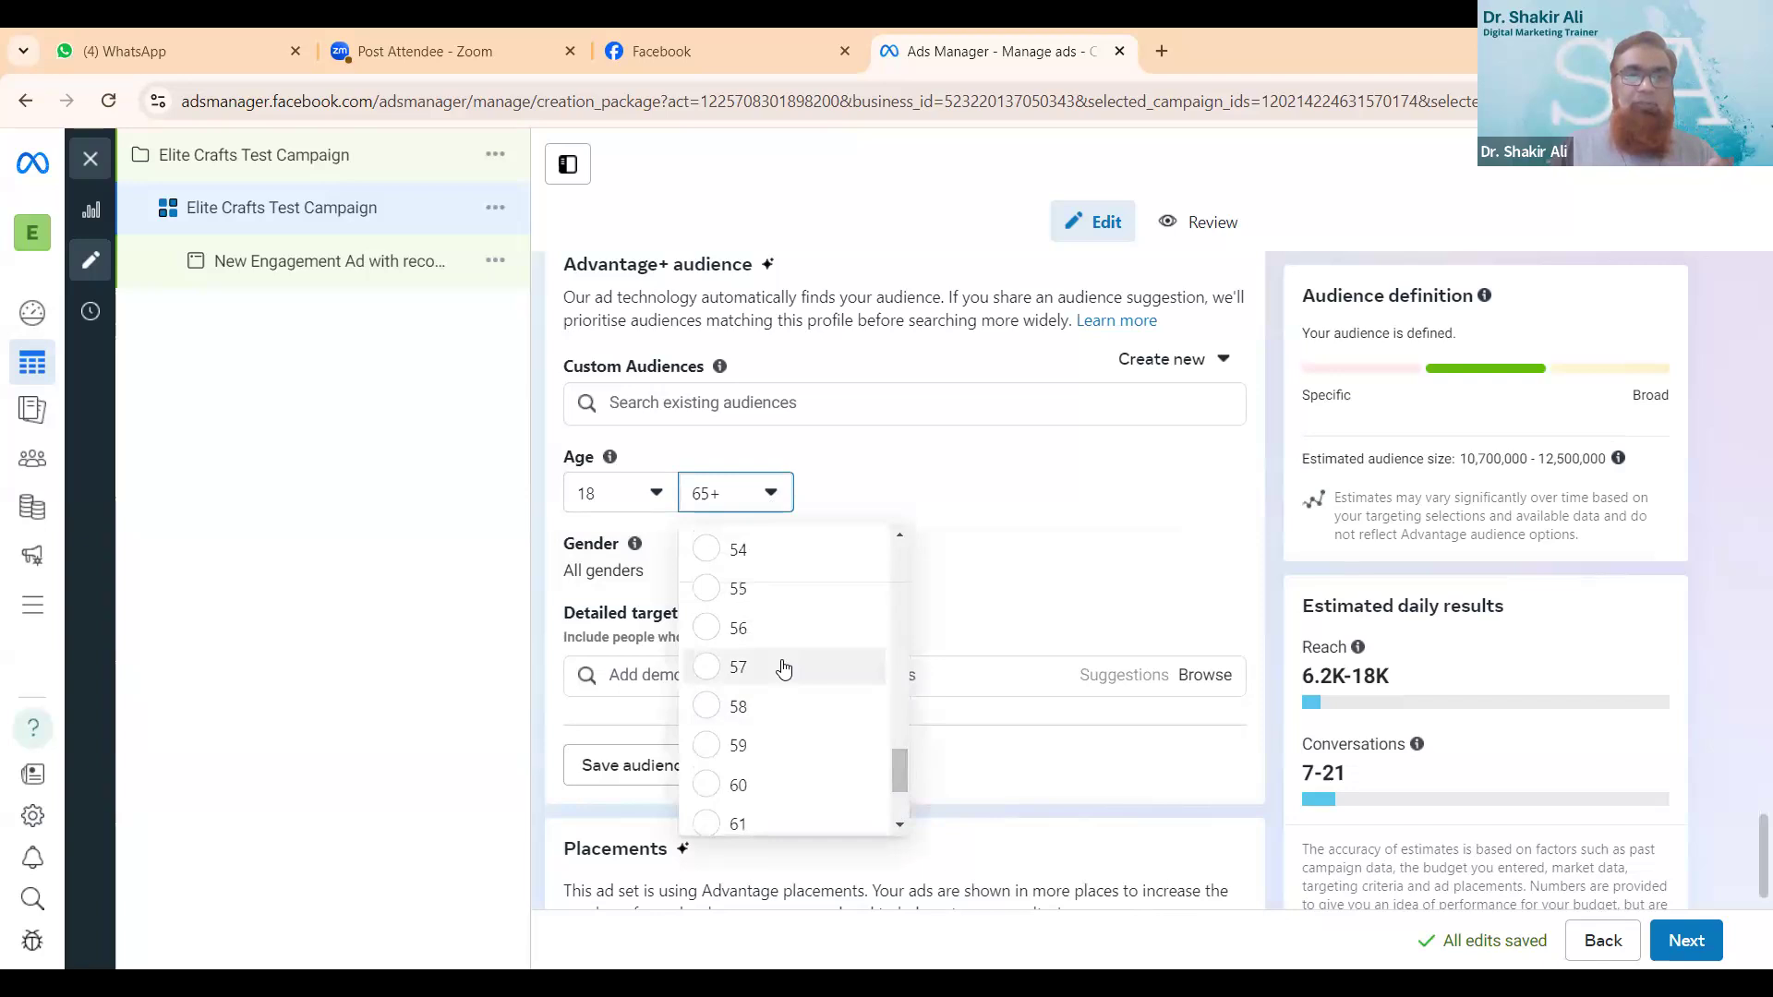
{"action": "left_click", "coordinate": [707, 784]}
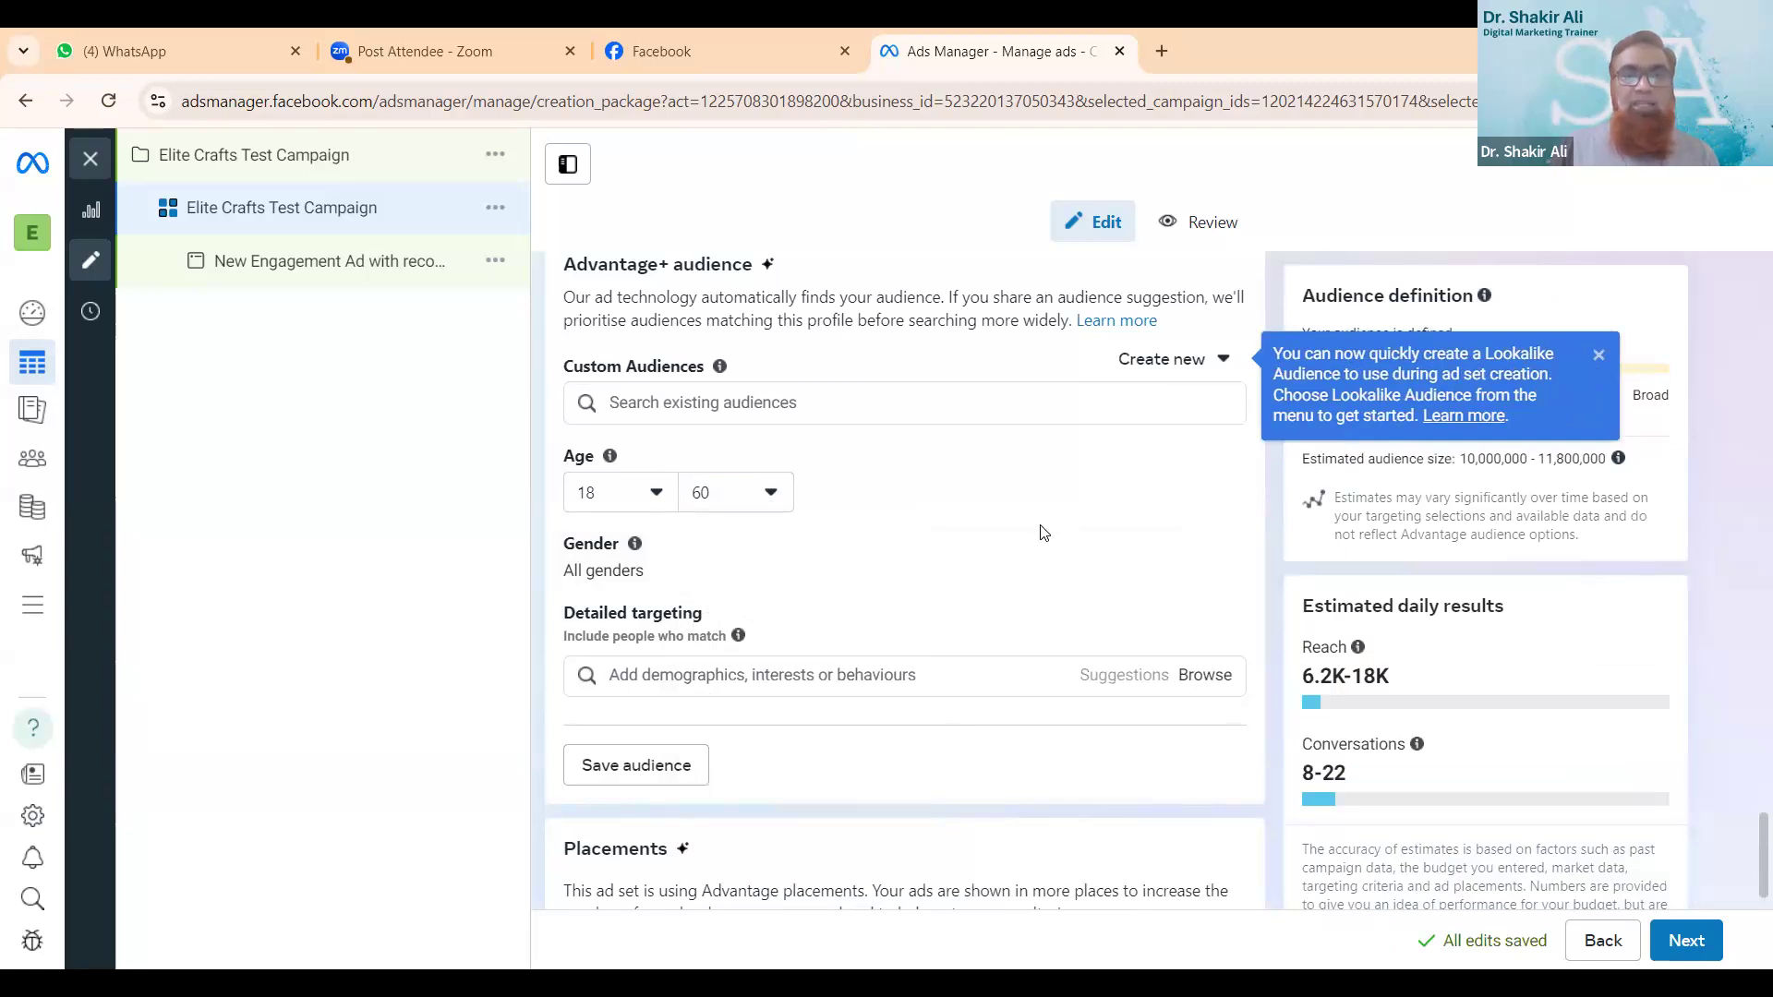
- Add the Student (education) interest and the Purchaser/Buyer job title to the audience suggestion's detailed targeting
{"action": "scroll", "coordinate": [1044, 533], "scroll_direction": "down", "scroll_amount": 1}
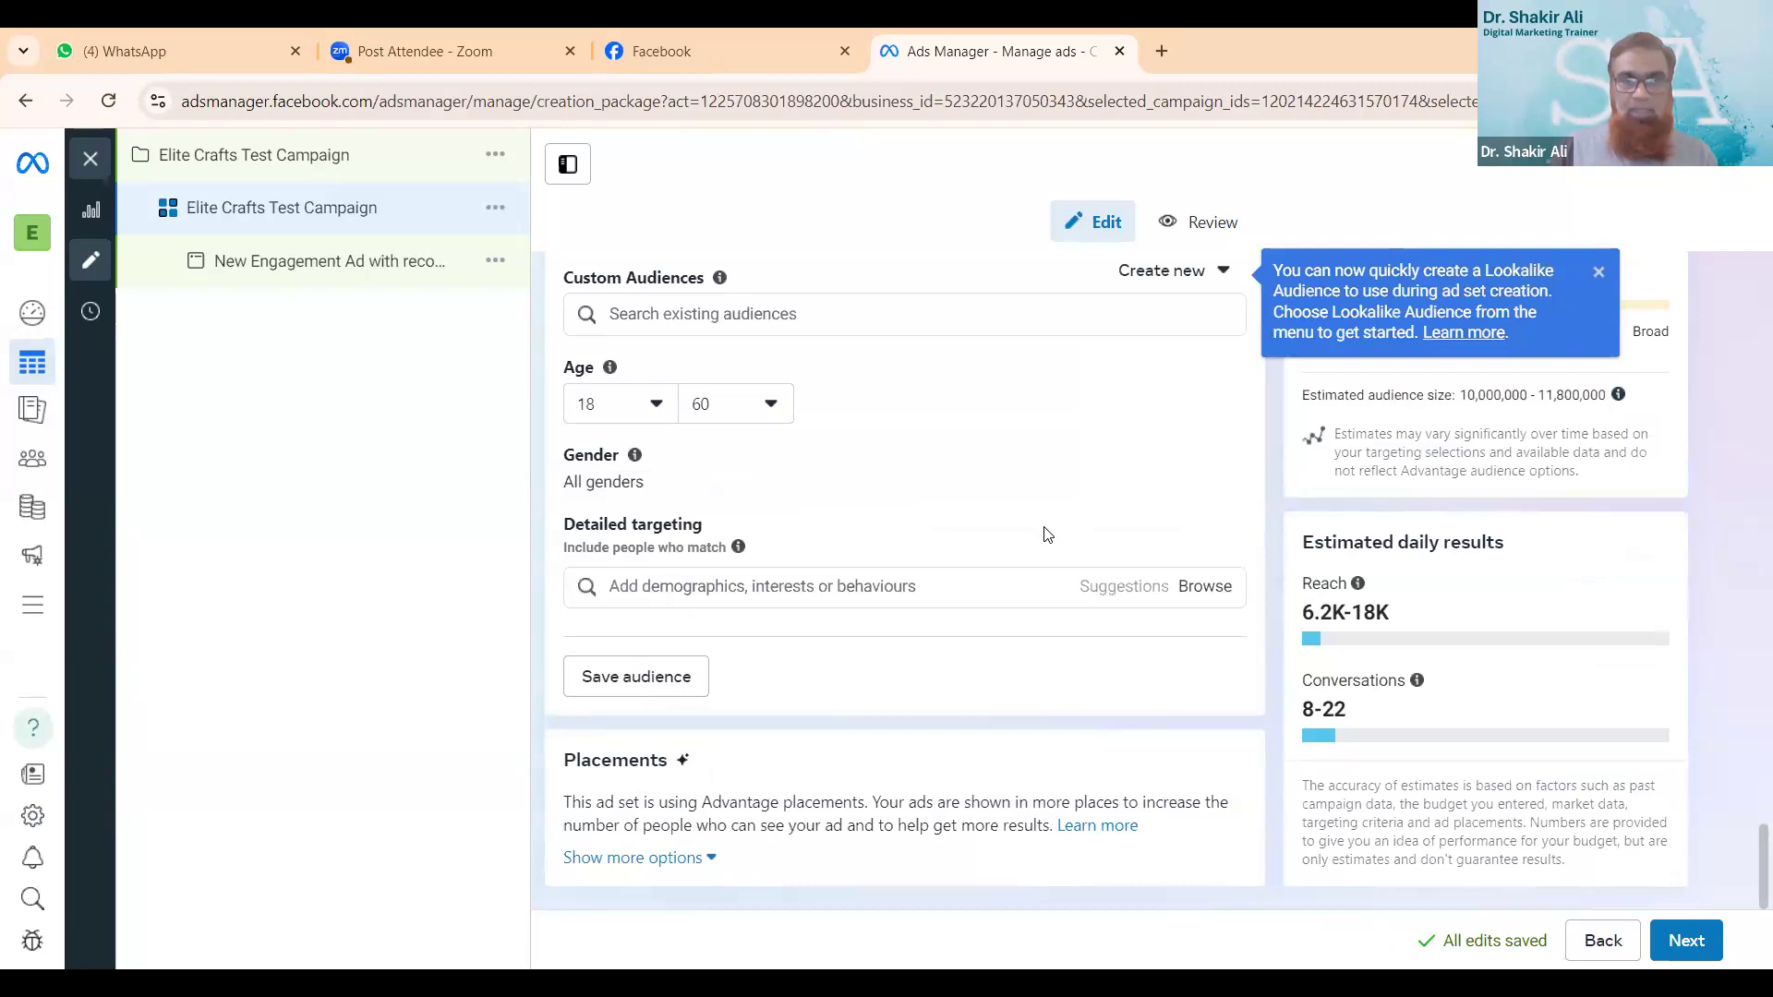
{"action": "left_click", "coordinate": [954, 583]}
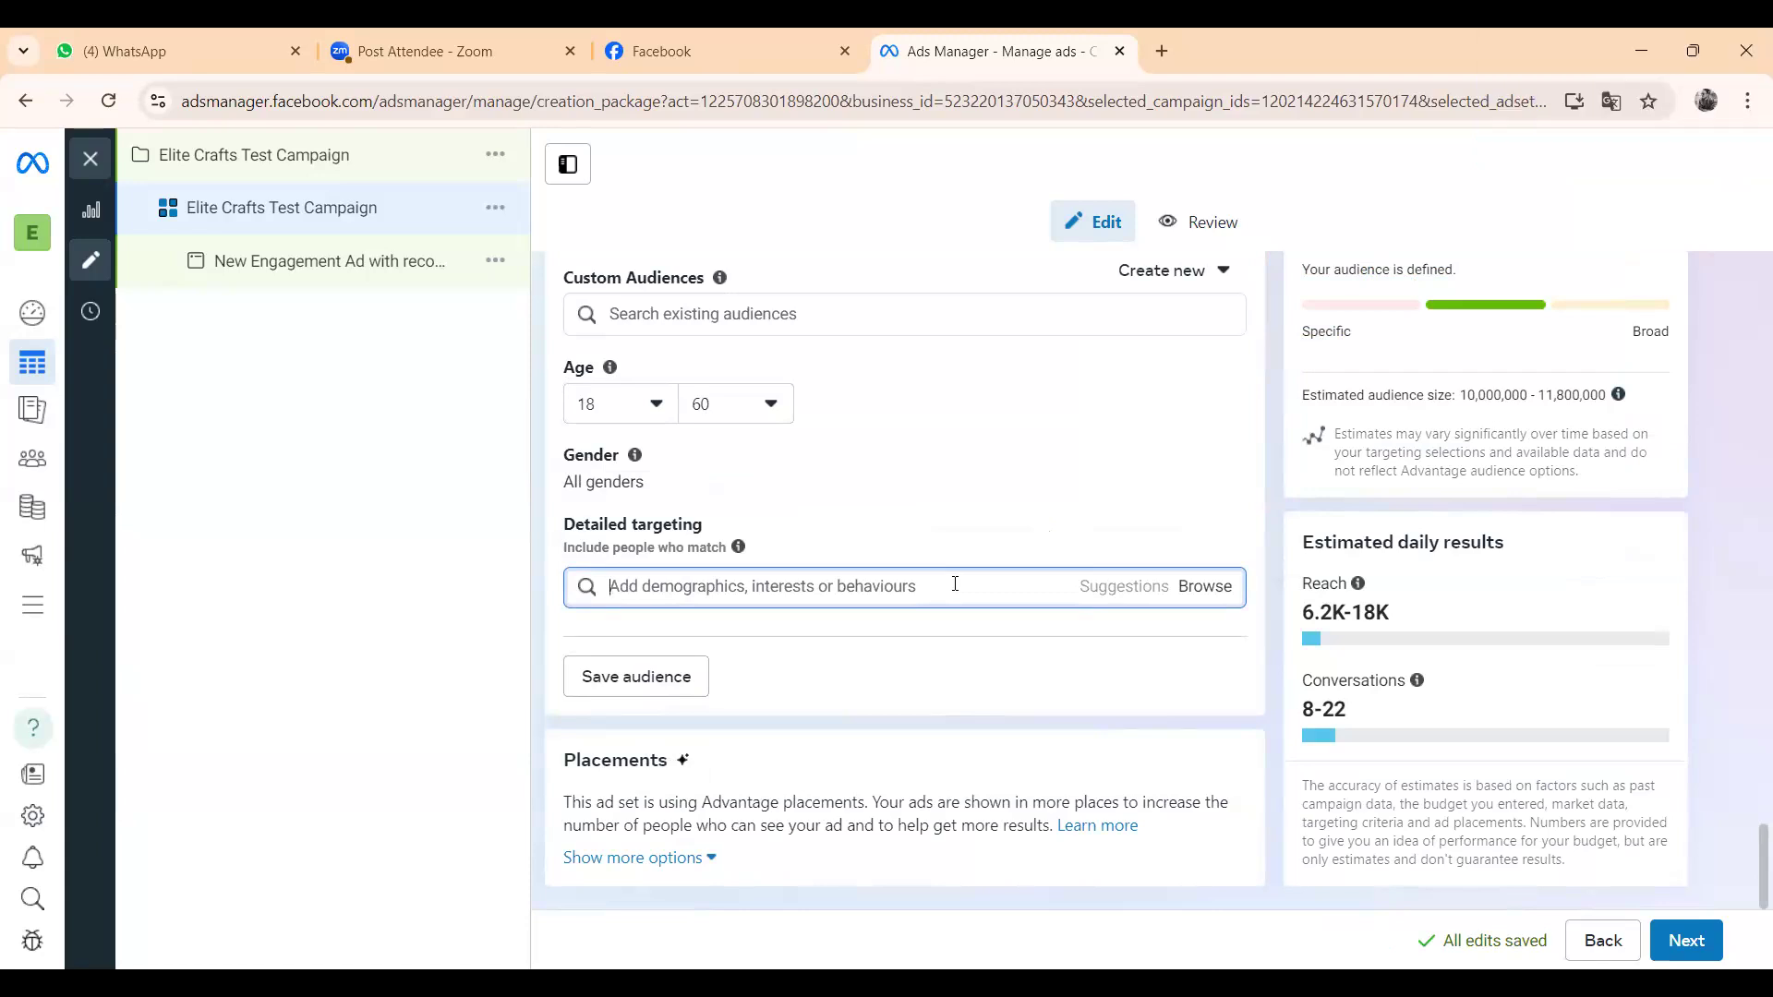
{"action": "type", "text": "Students"}
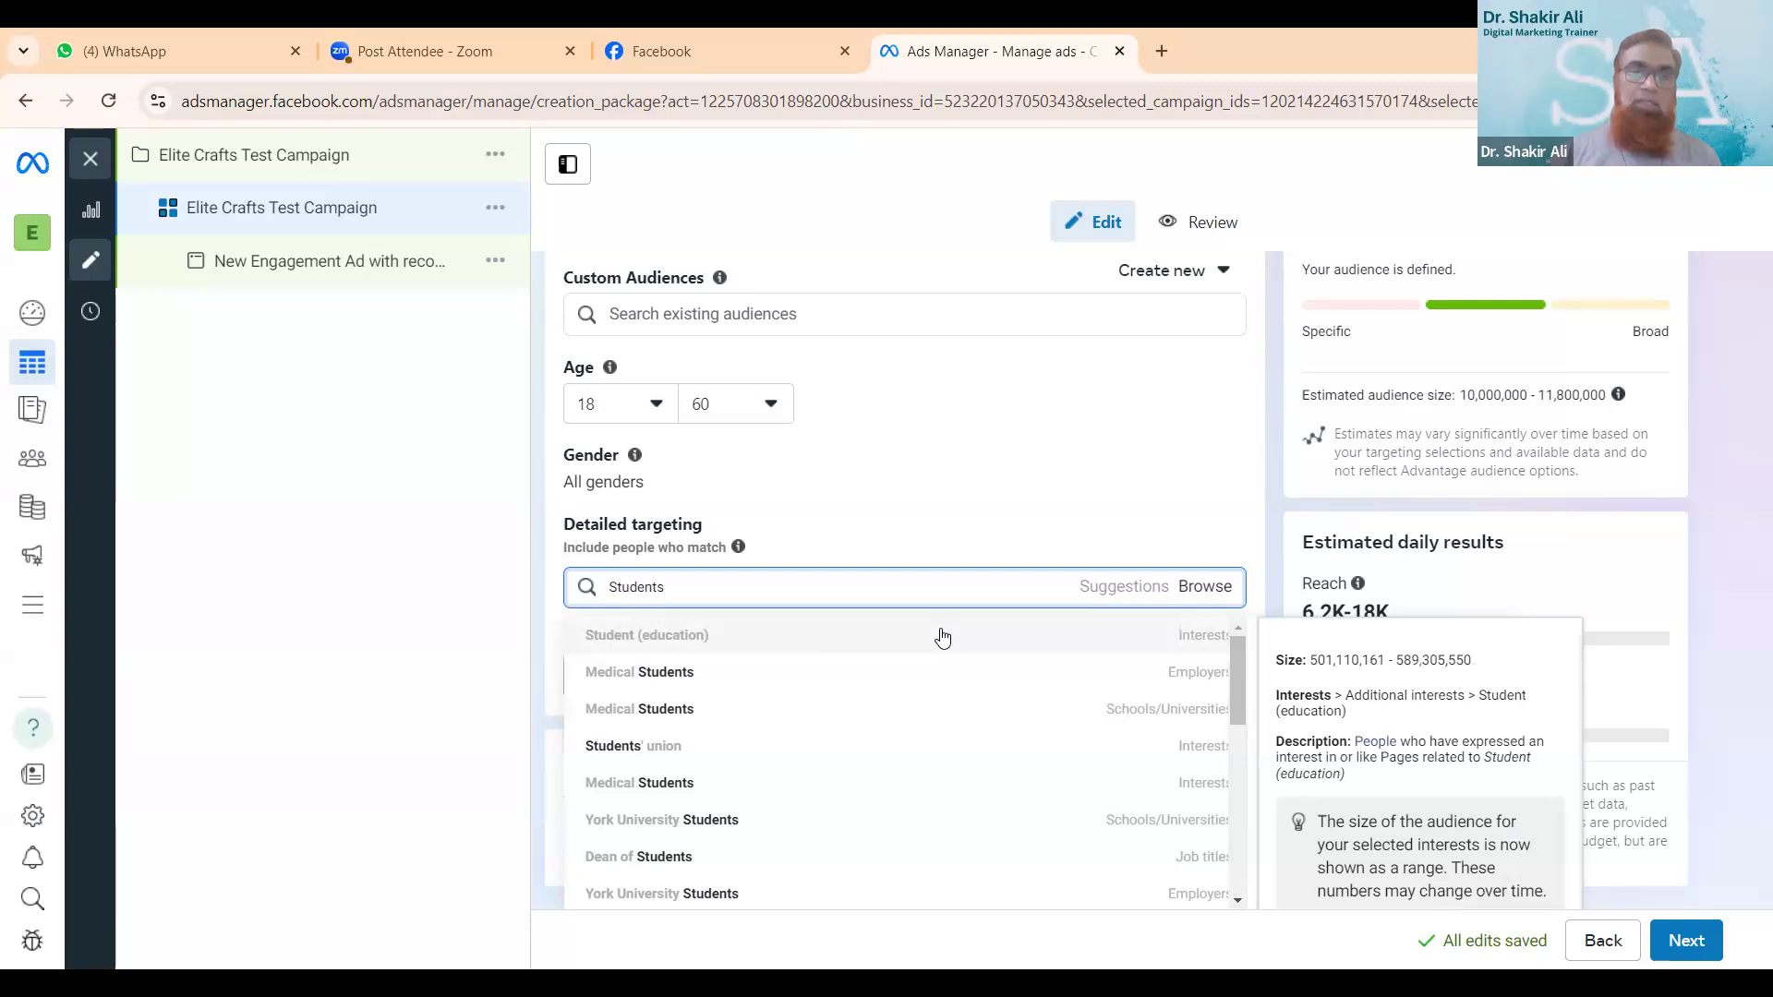
{"action": "left_click", "coordinate": [746, 644]}
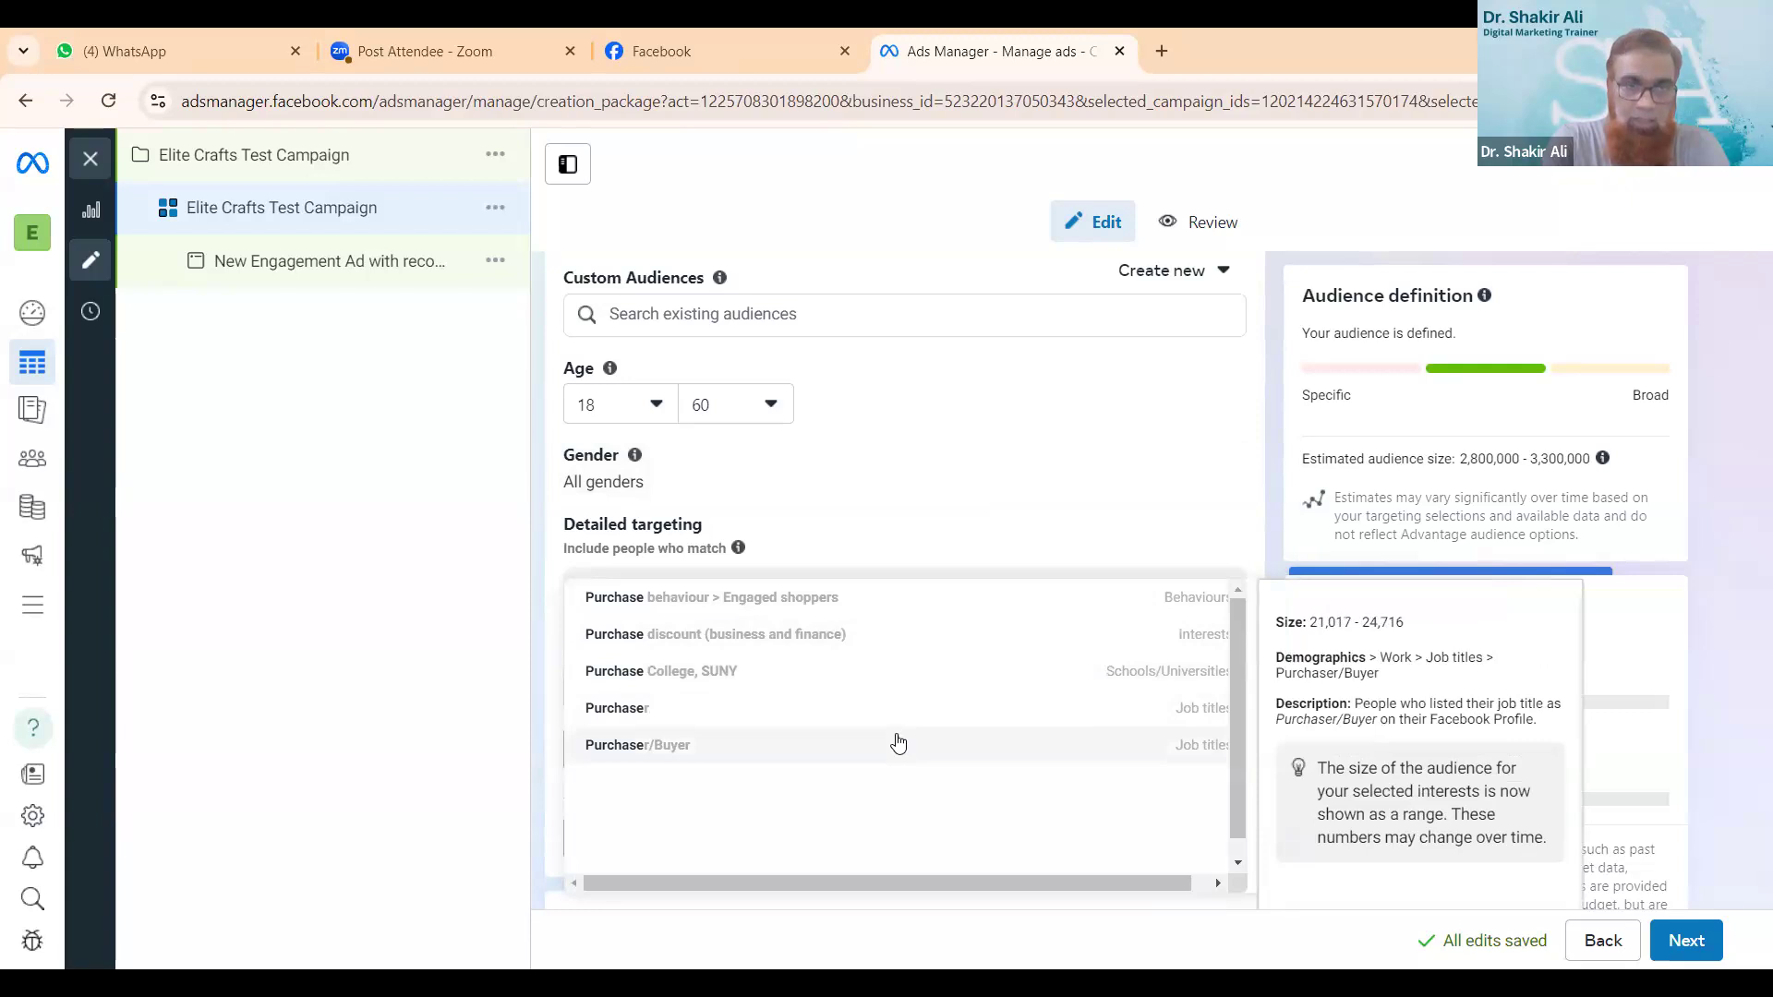
{"action": "left_click", "coordinate": [898, 745]}
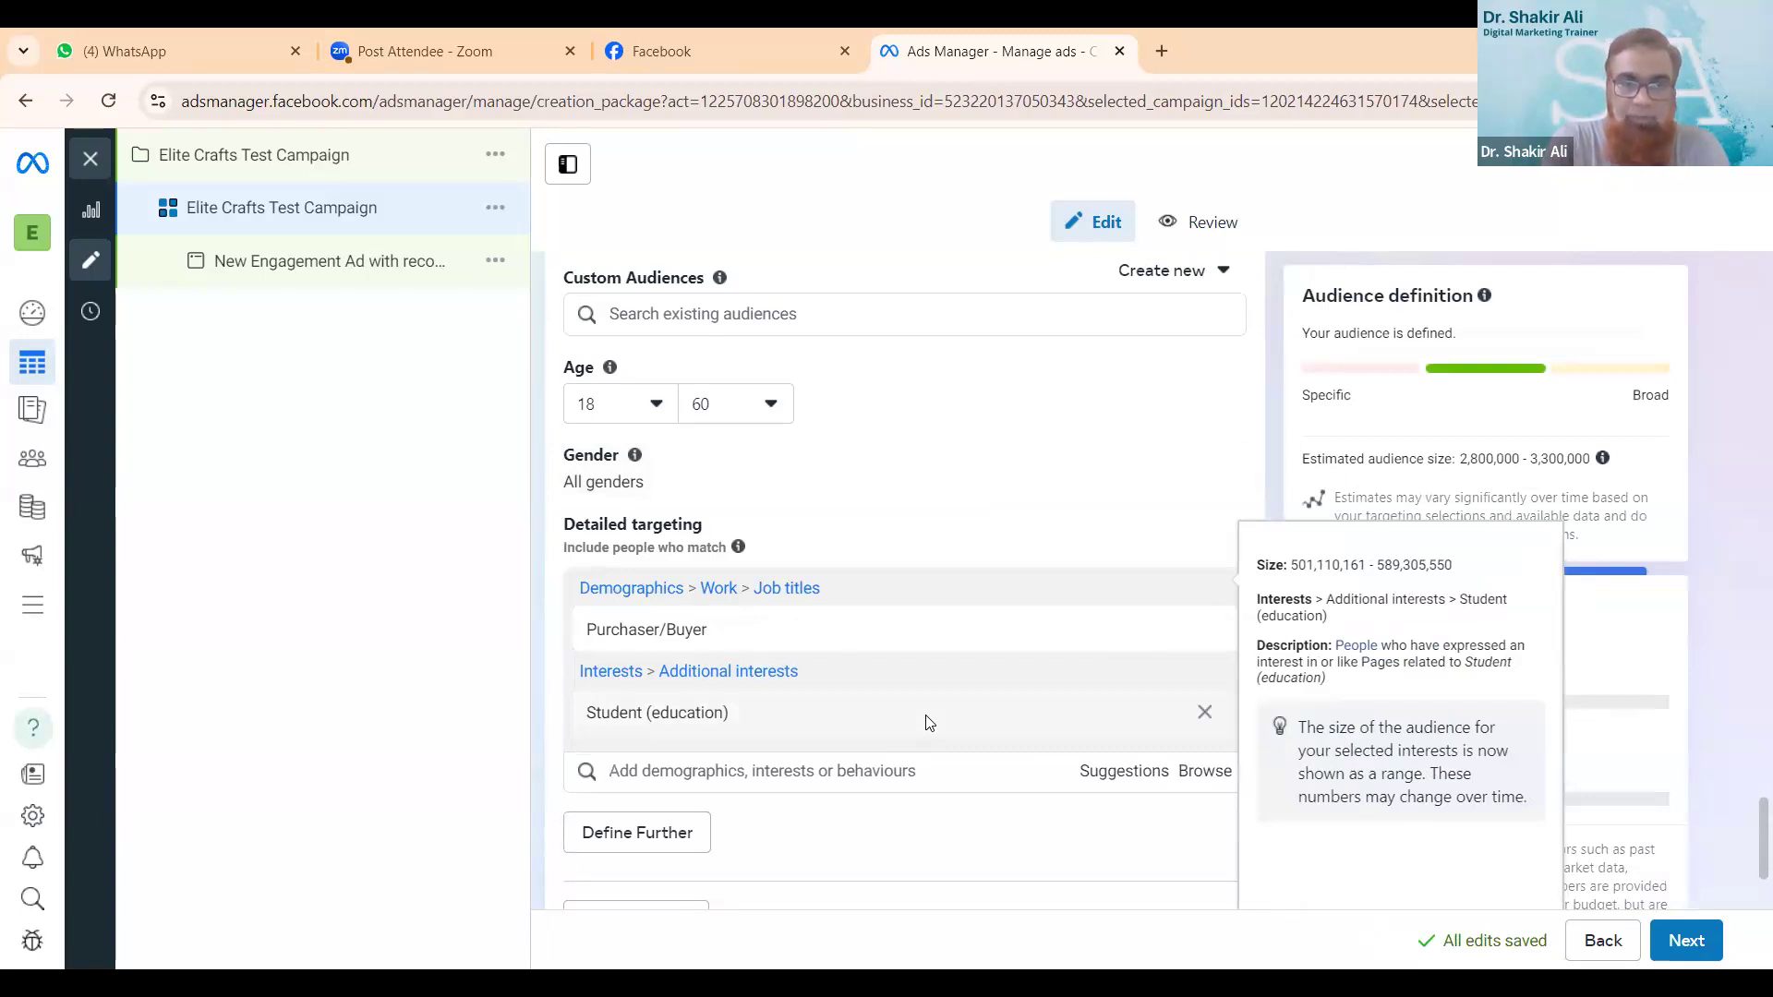
- Browse the detailed targeting categories to the work demographics' employers, search for Infosys and add Infosys BPO
{"action": "left_click", "coordinate": [1206, 771]}
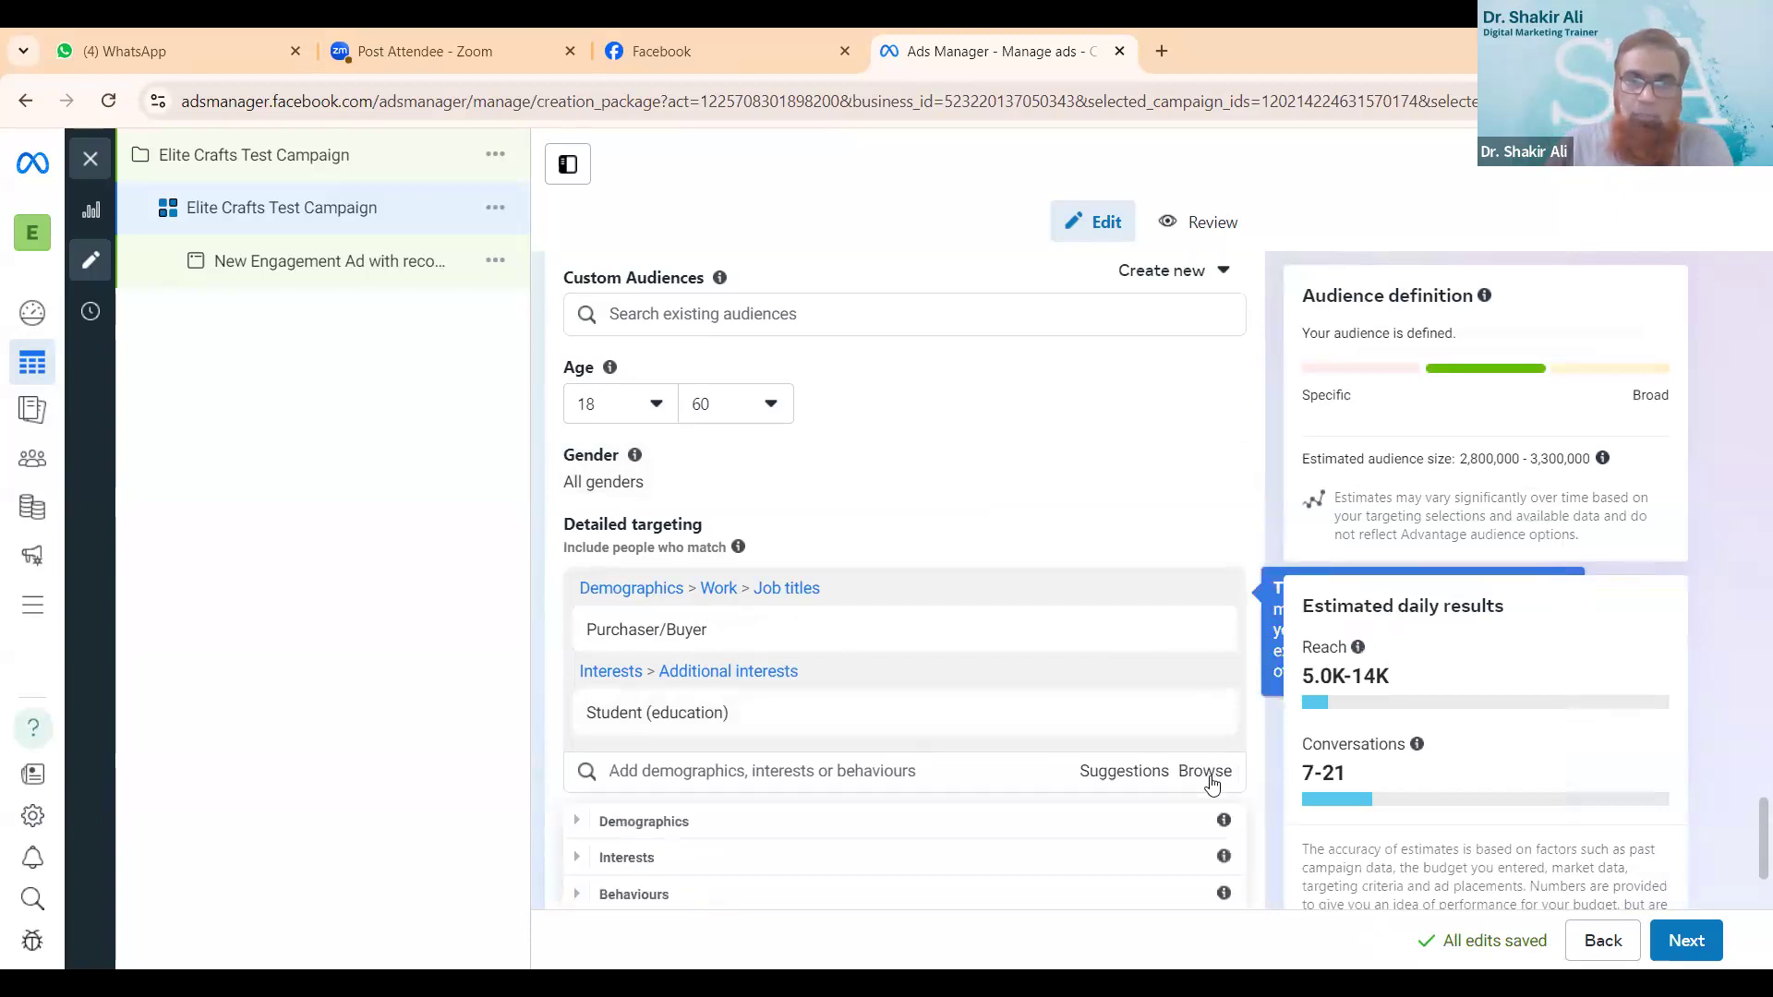
{"action": "scroll", "coordinate": [1213, 783], "scroll_direction": "down", "scroll_amount": 3}
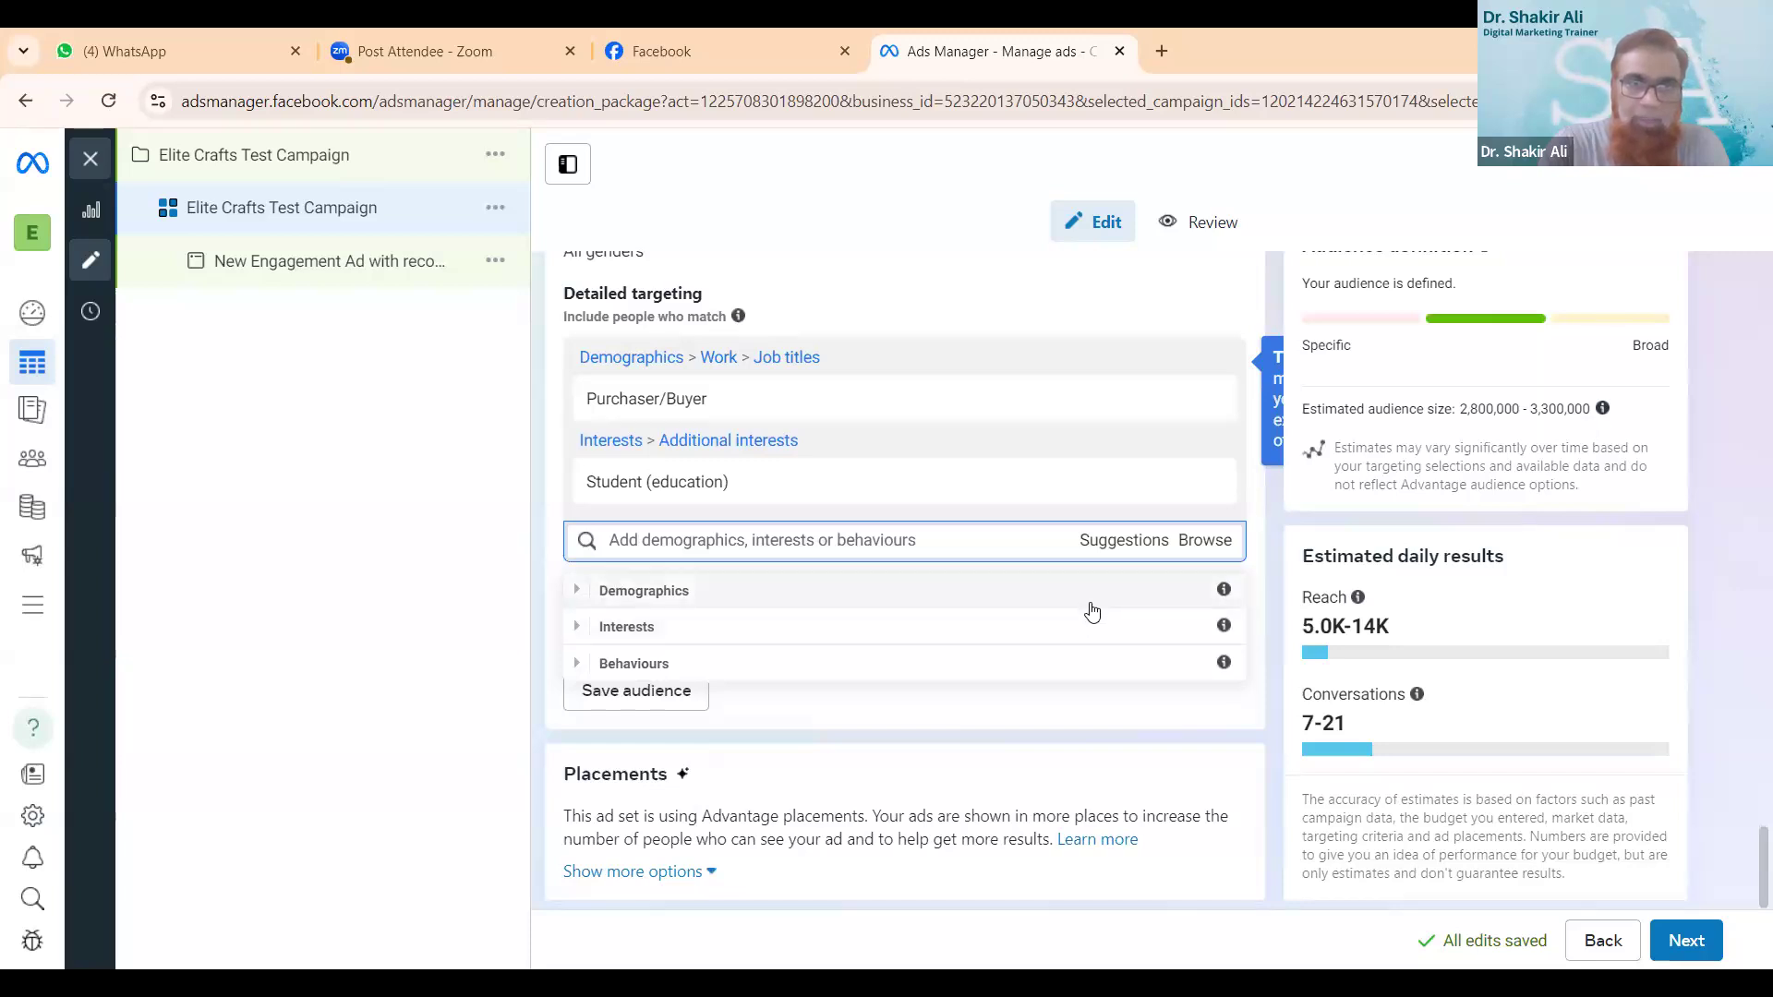
{"action": "left_click", "coordinate": [1090, 606]}
{"action": "scroll", "coordinate": [1093, 650], "scroll_direction": "down", "scroll_amount": 3}
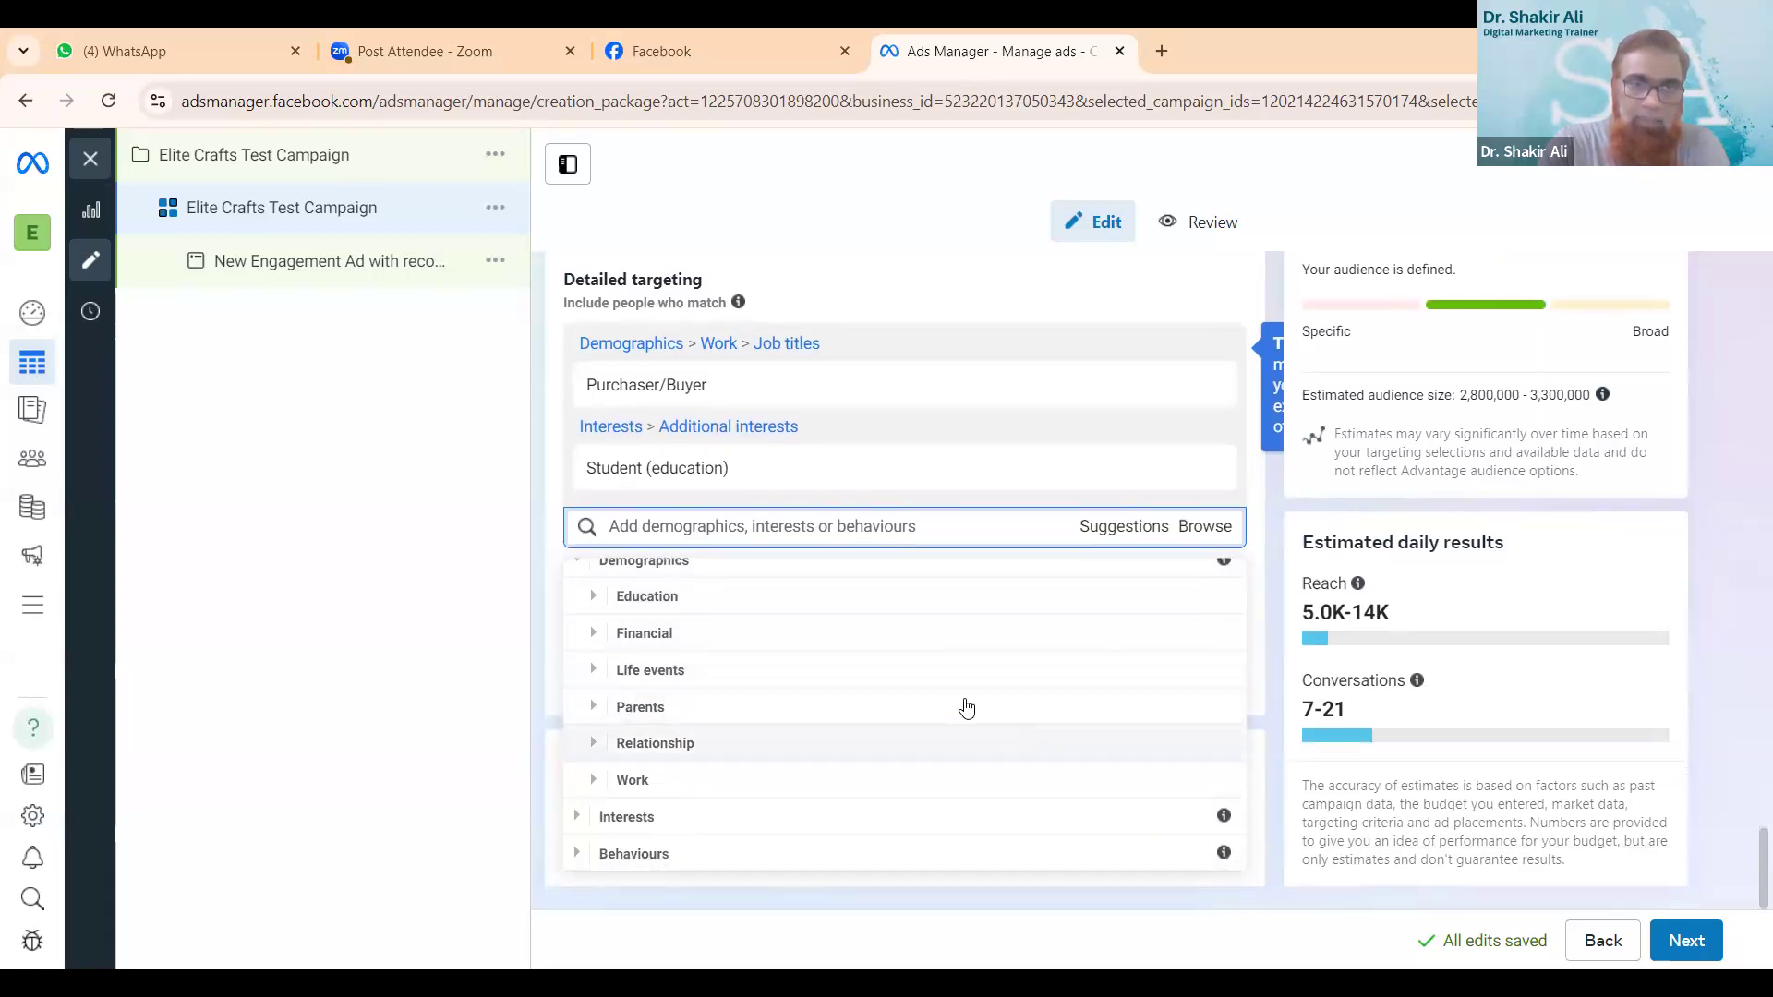
{"action": "left_click", "coordinate": [837, 789]}
{"action": "scroll", "coordinate": [837, 793], "scroll_direction": "down", "scroll_amount": 2}
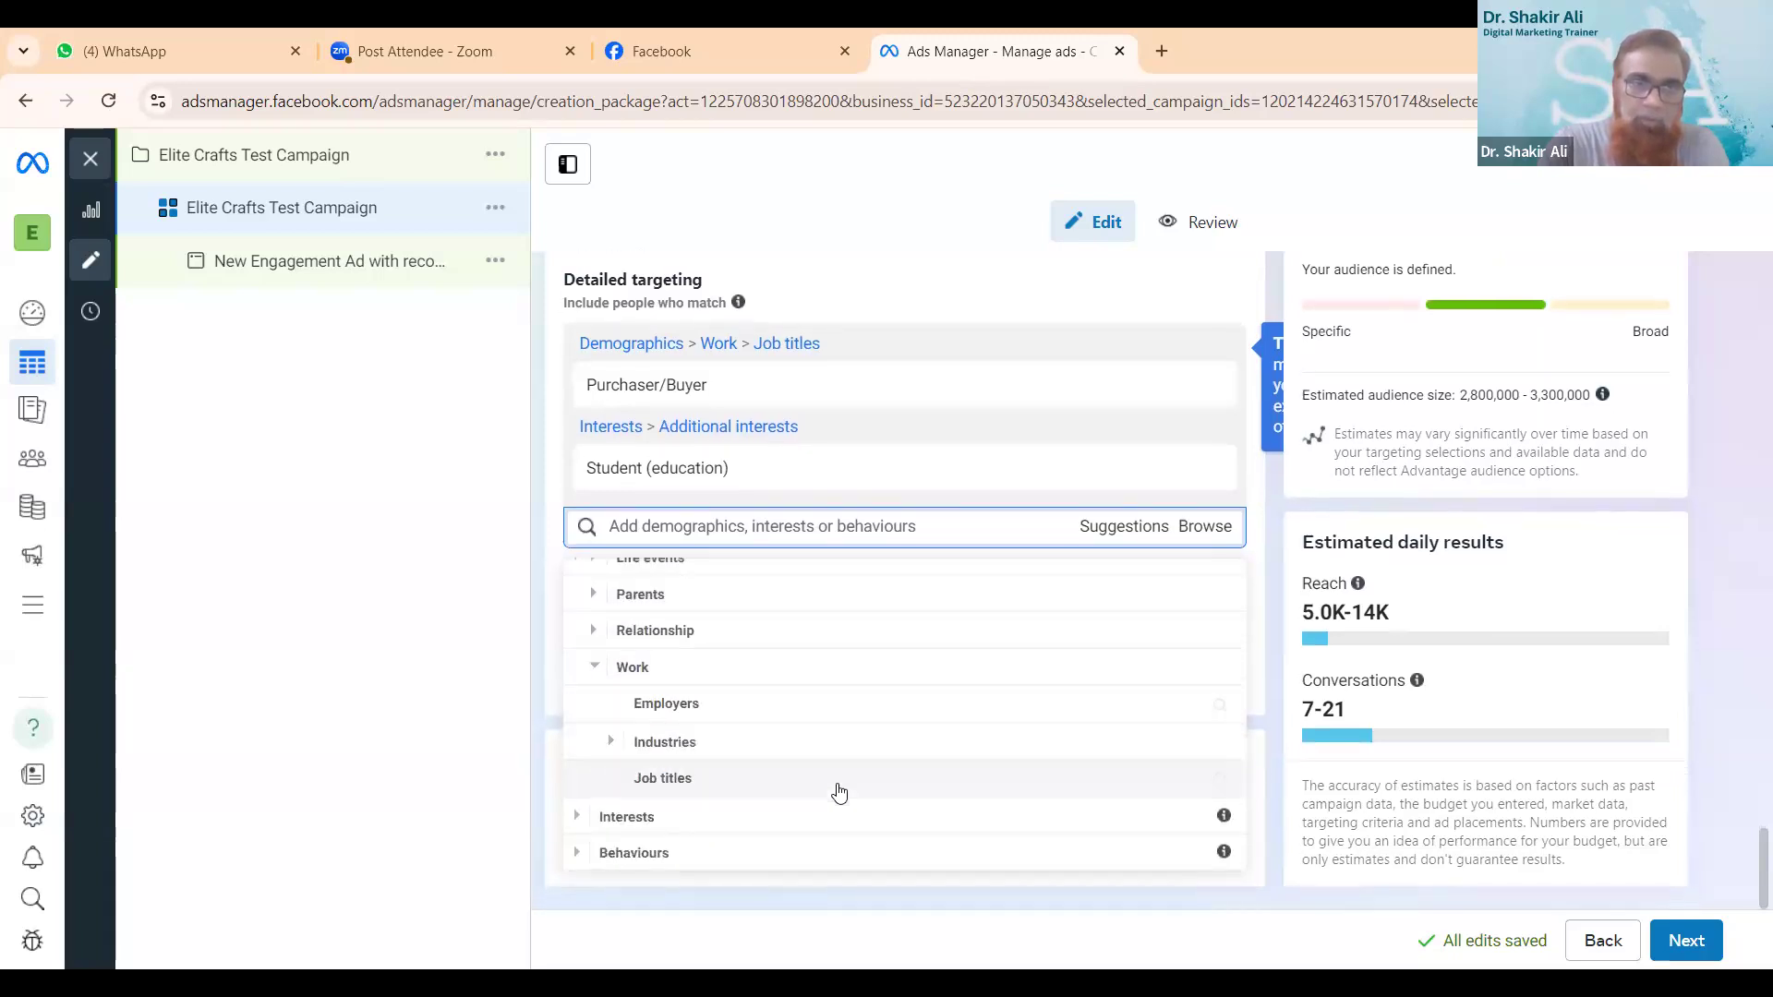
{"action": "left_click", "coordinate": [959, 719]}
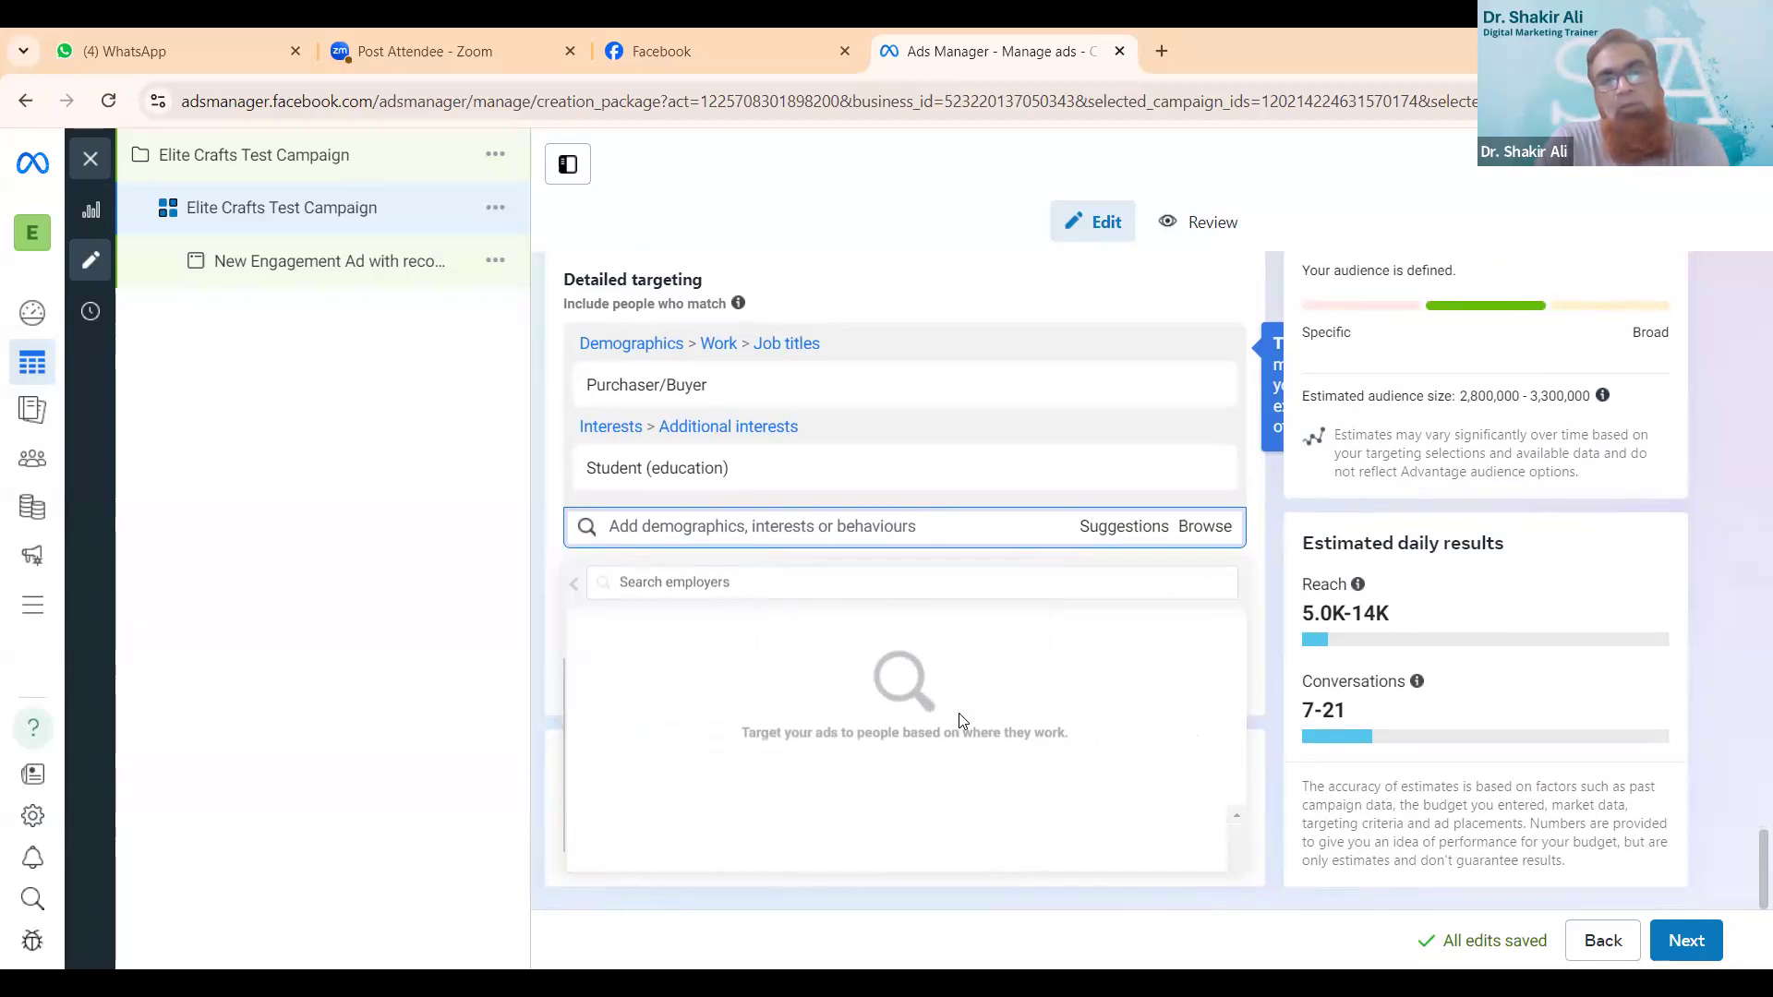
{"action": "left_click", "coordinate": [791, 584]}
{"action": "type", "text": "nfosys"}
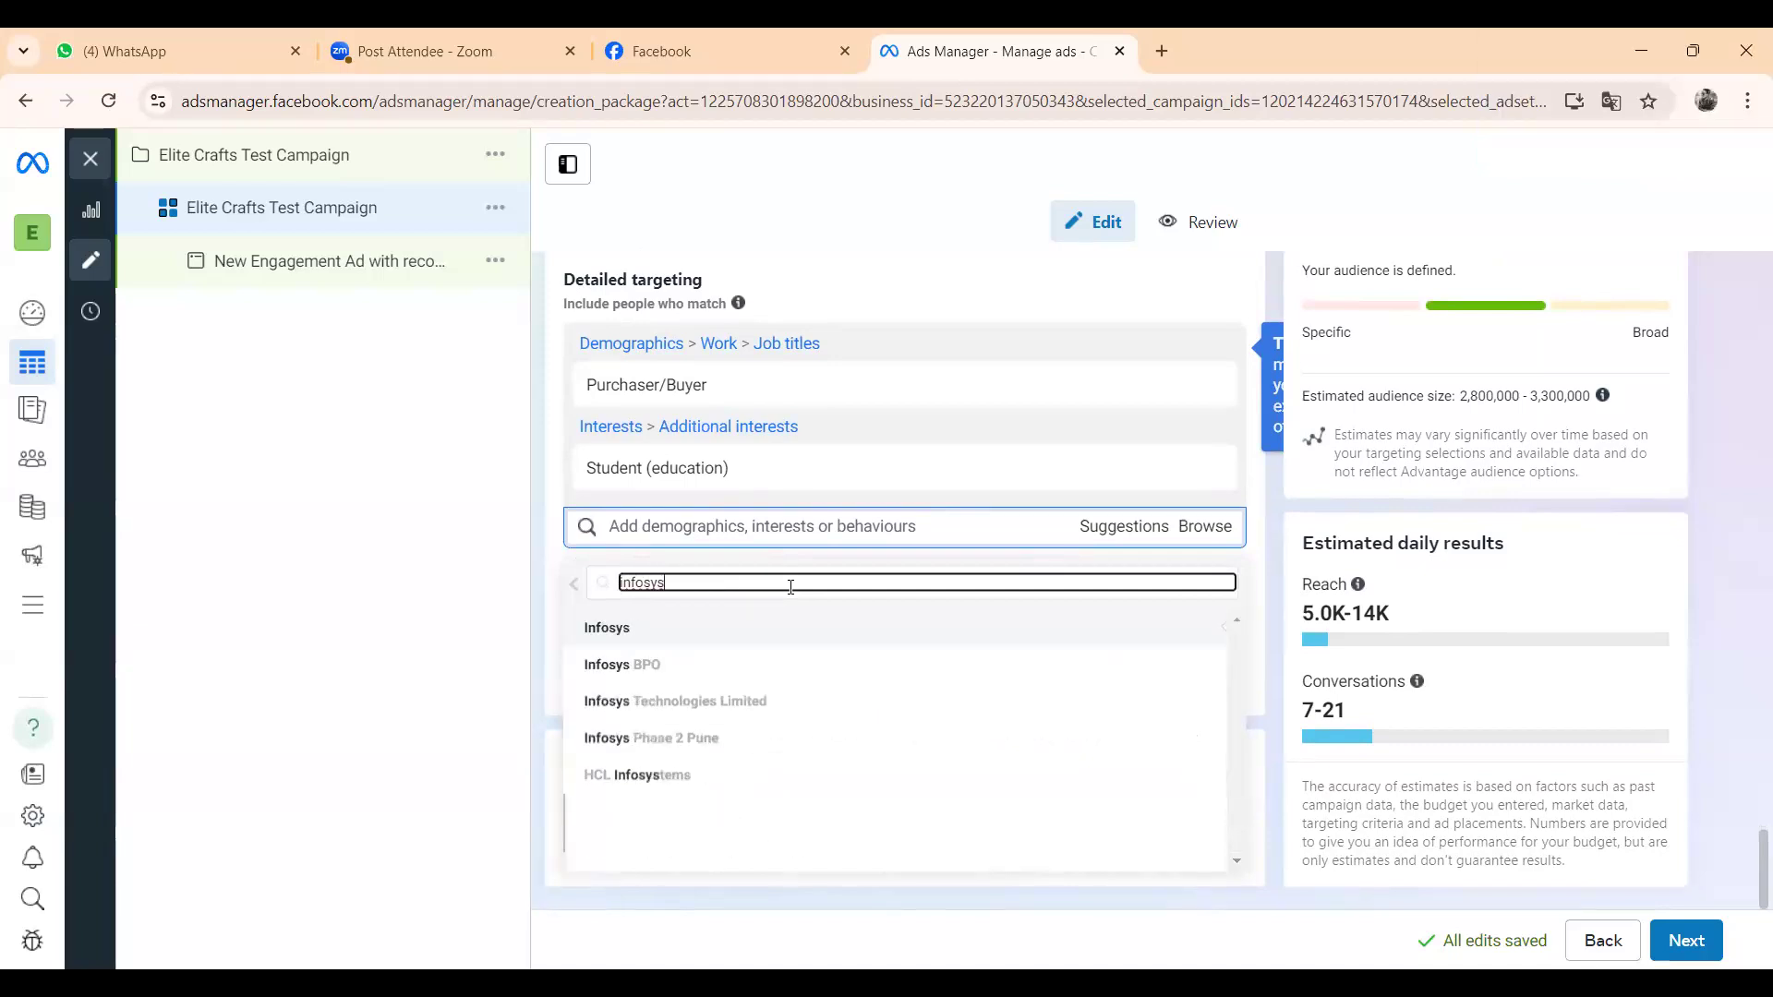
{"action": "left_click", "coordinate": [713, 661]}
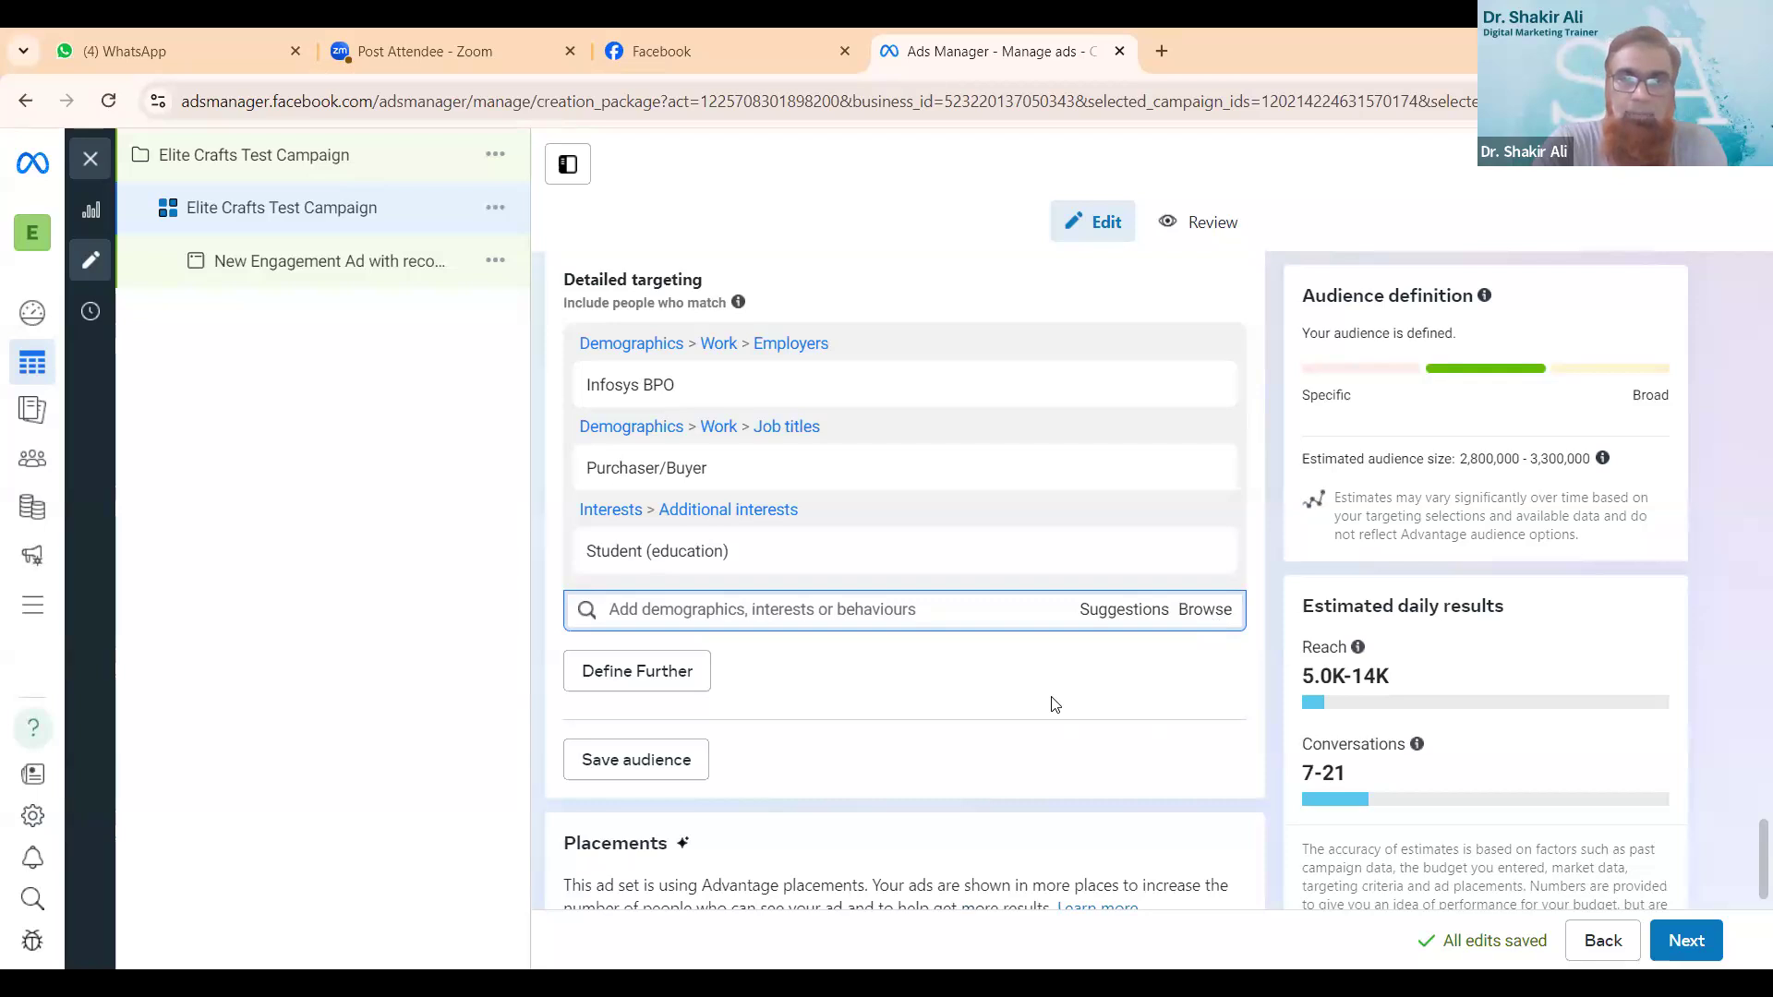
- Save the current targeting as a reusable audience named Infosys Audience
{"action": "scroll", "coordinate": [1055, 704], "scroll_direction": "down", "scroll_amount": 1}
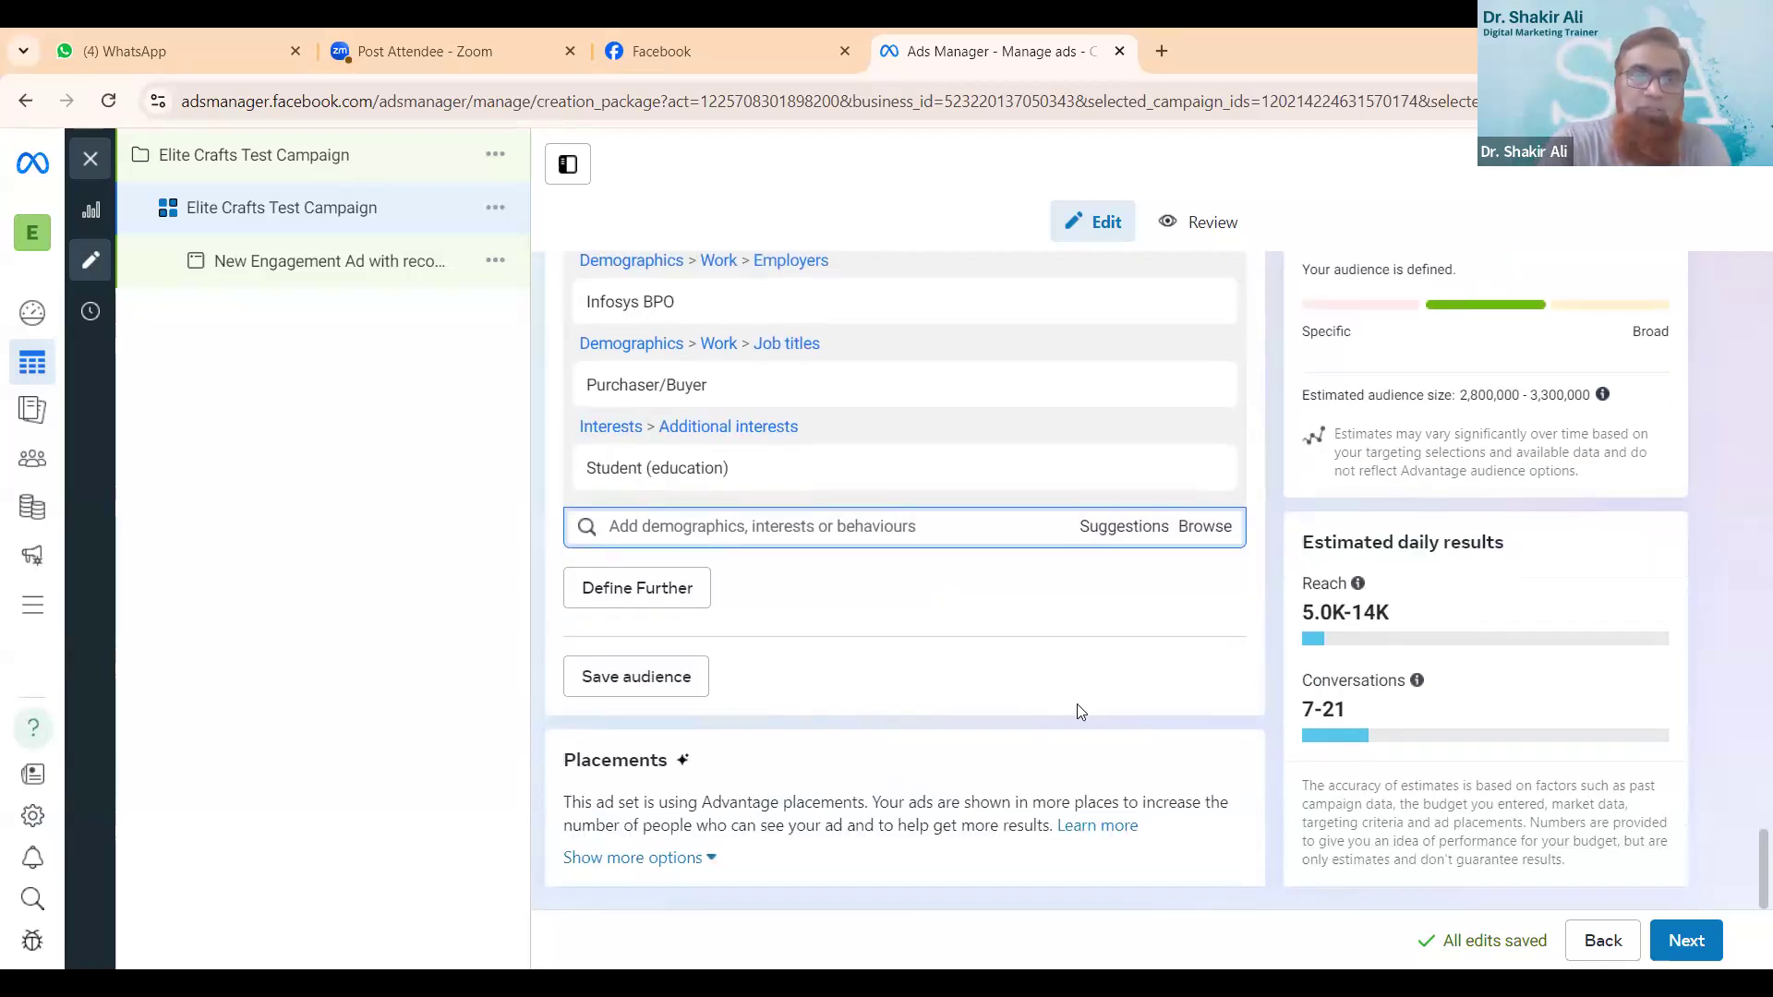
{"action": "left_click", "coordinate": [643, 692]}
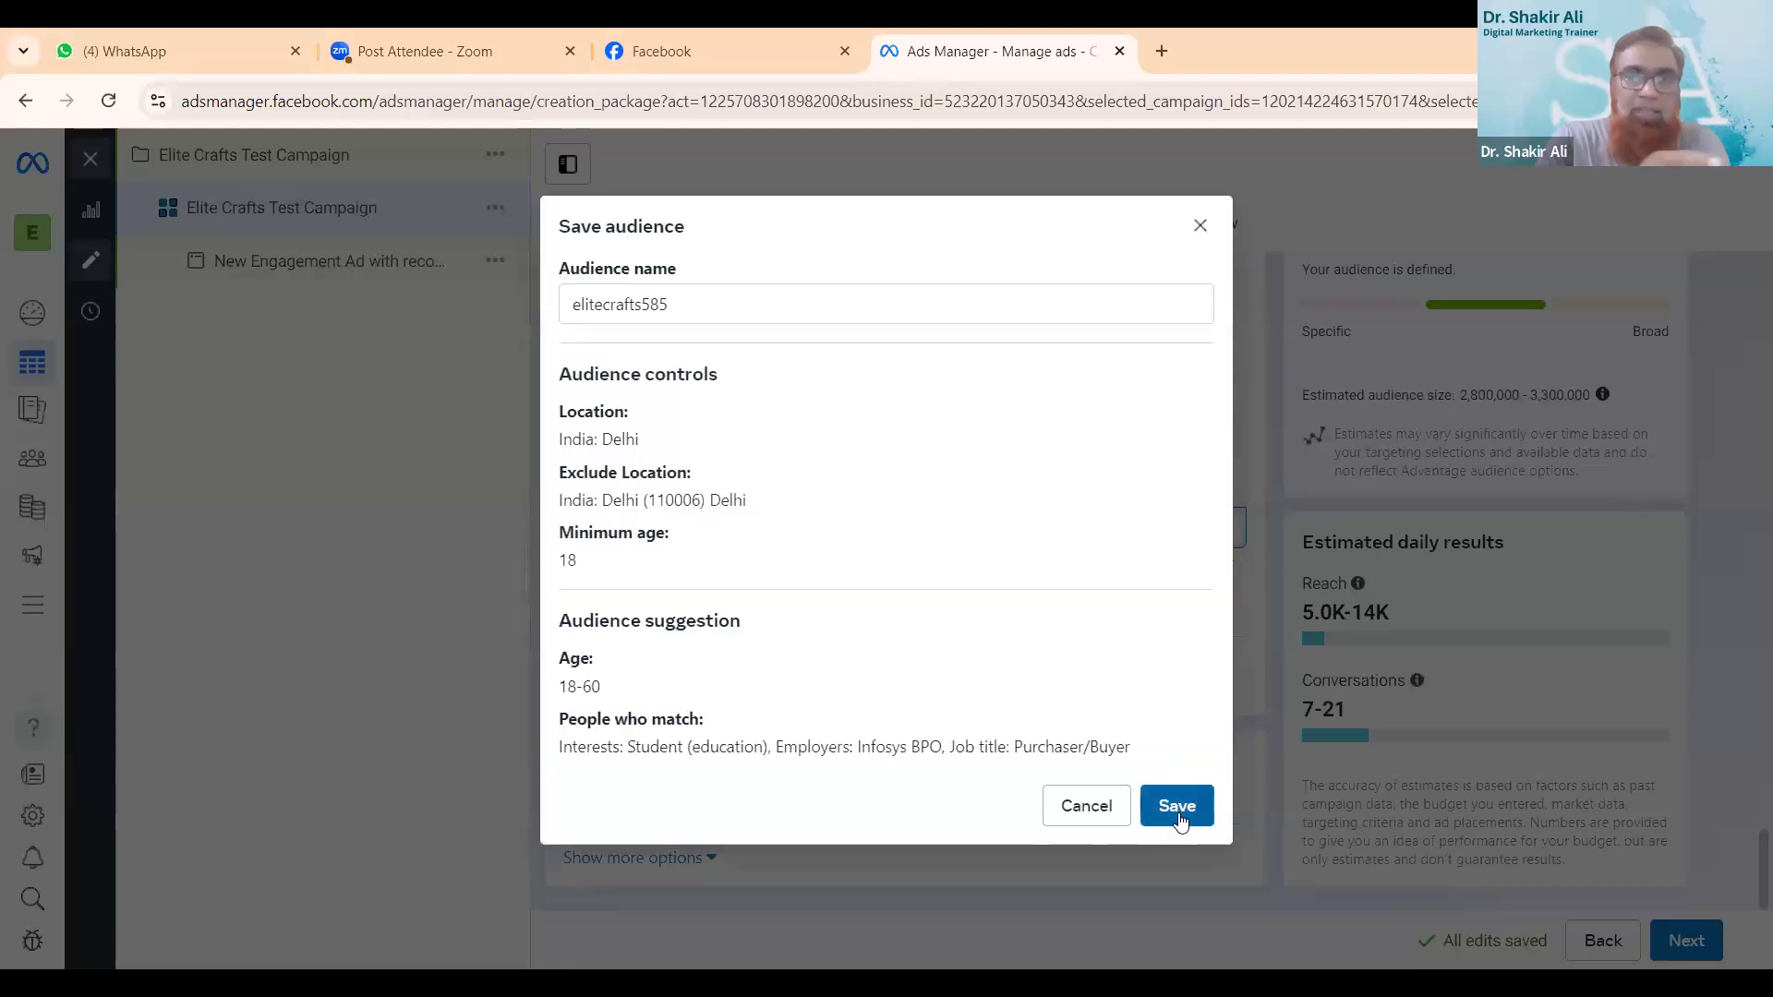
{"action": "left_click", "coordinate": [779, 303]}
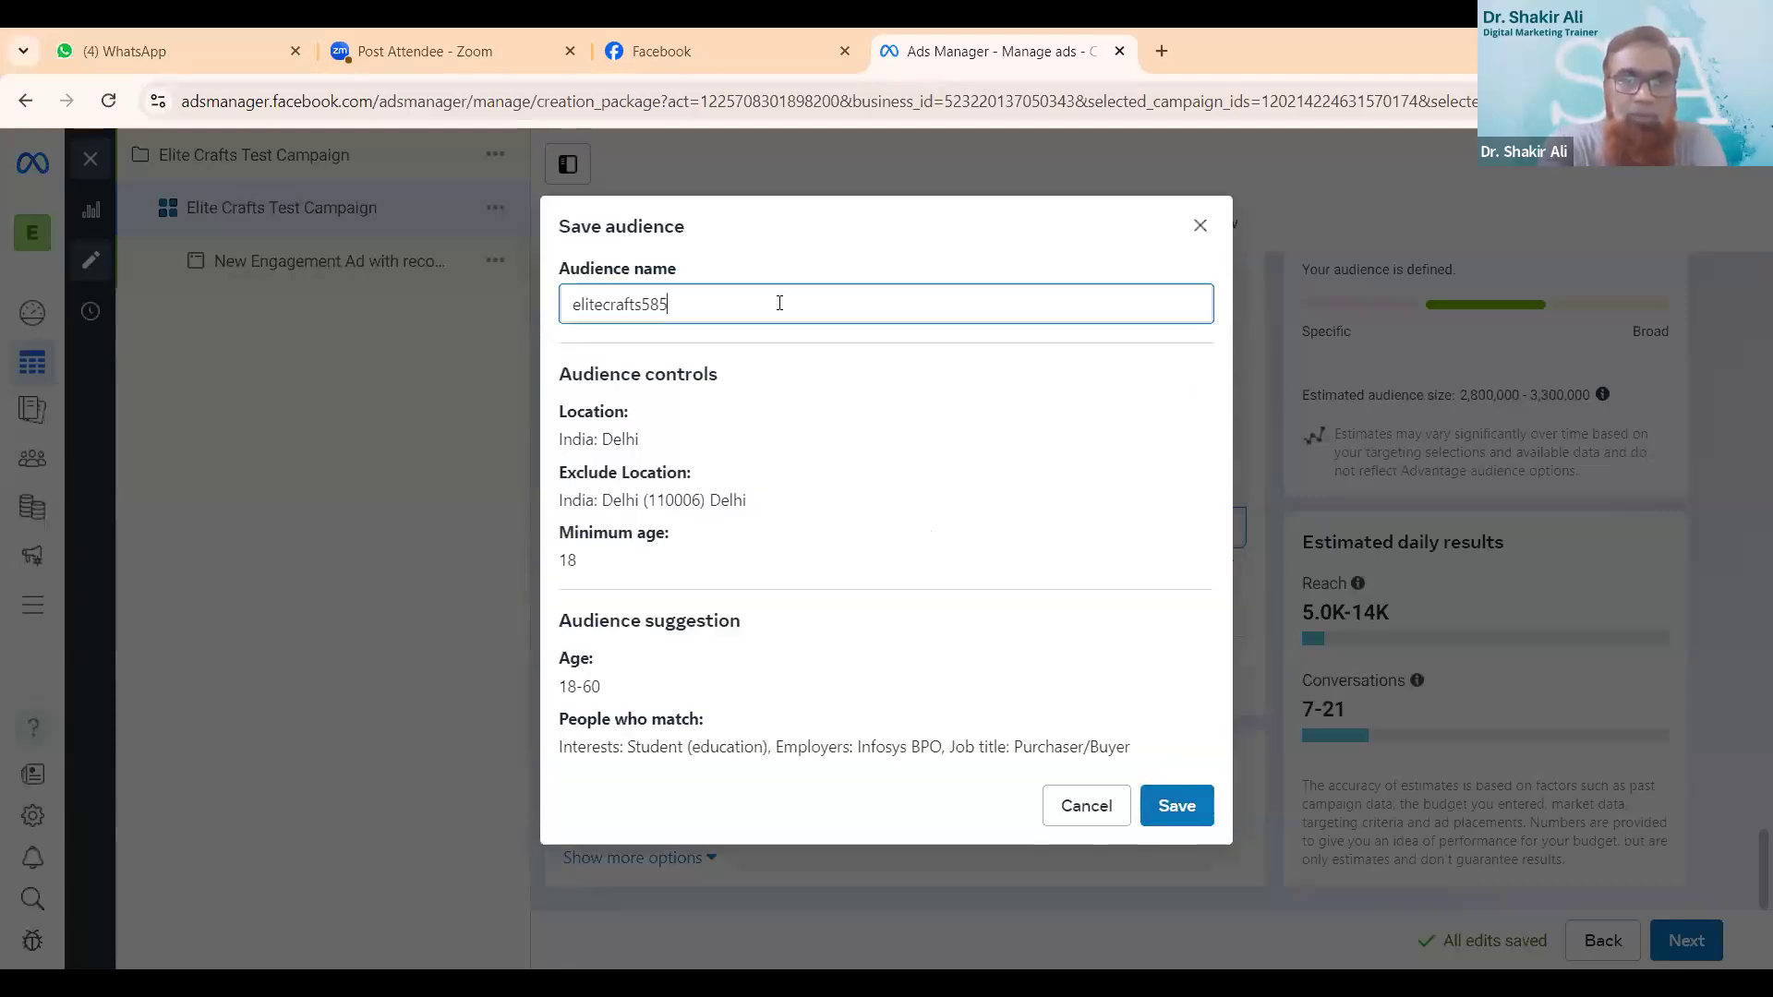
{"action": "key", "text": "ctrl+a"}
{"action": "key", "text": "BackSpace"}
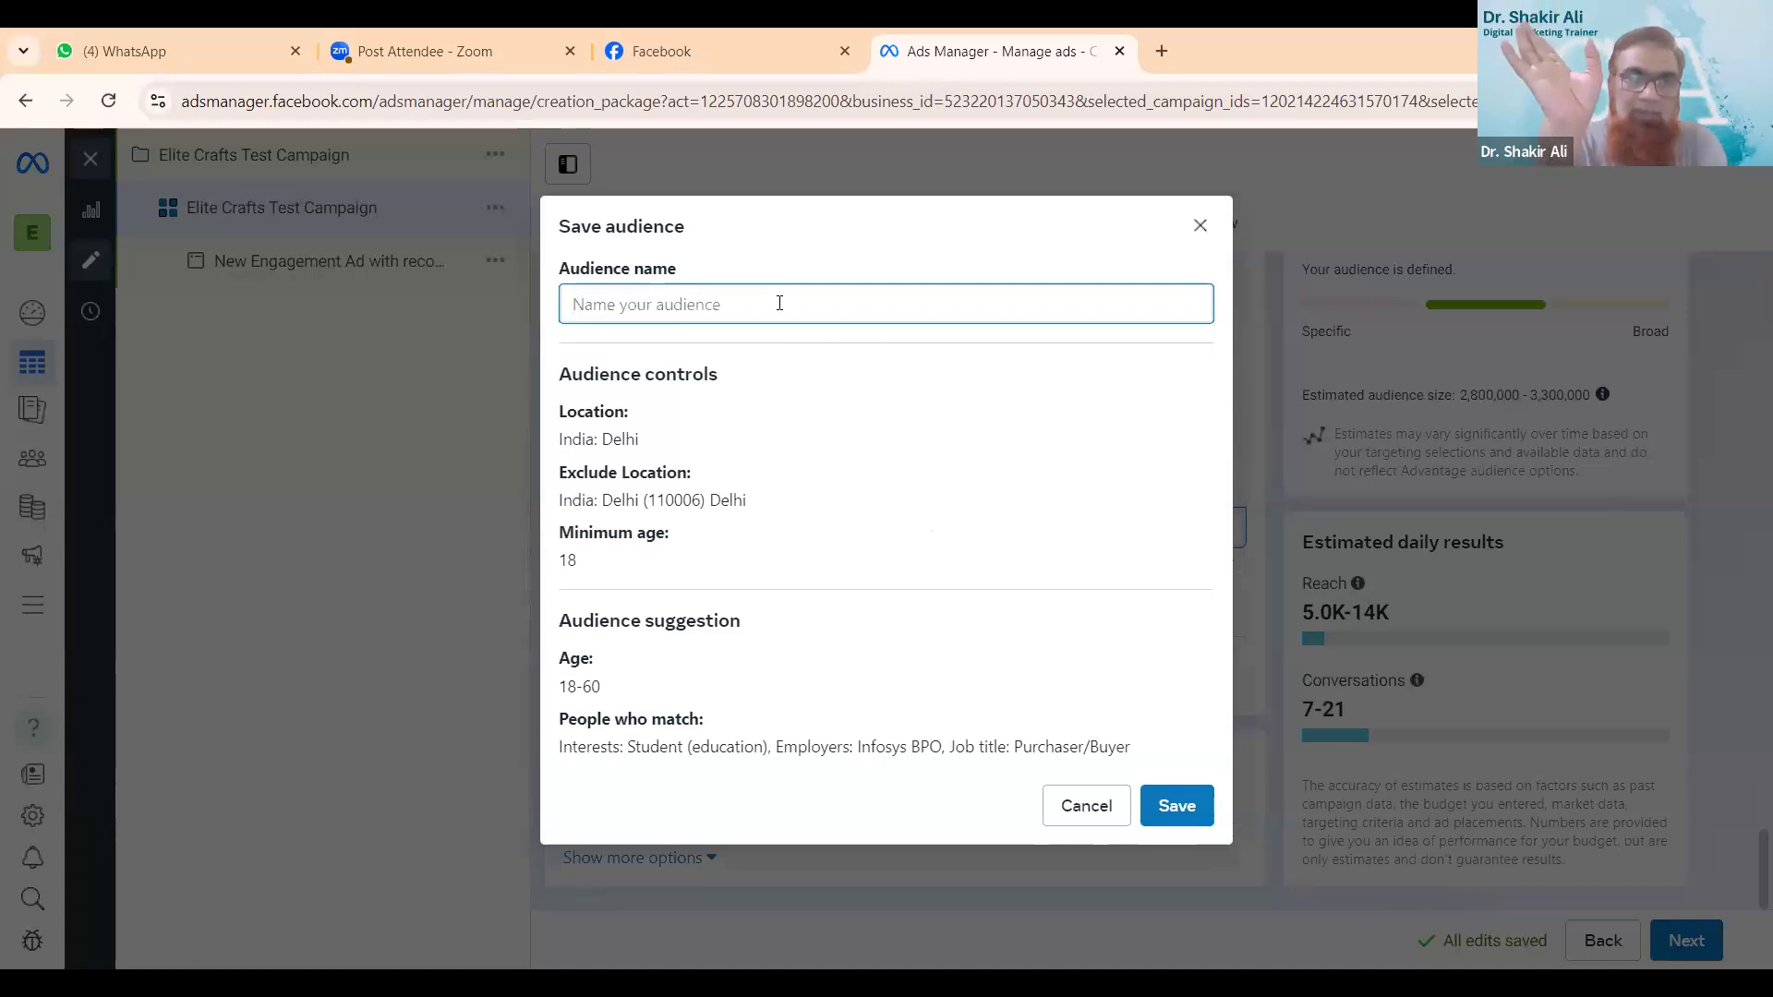
{"action": "type", "text": "Inf"}
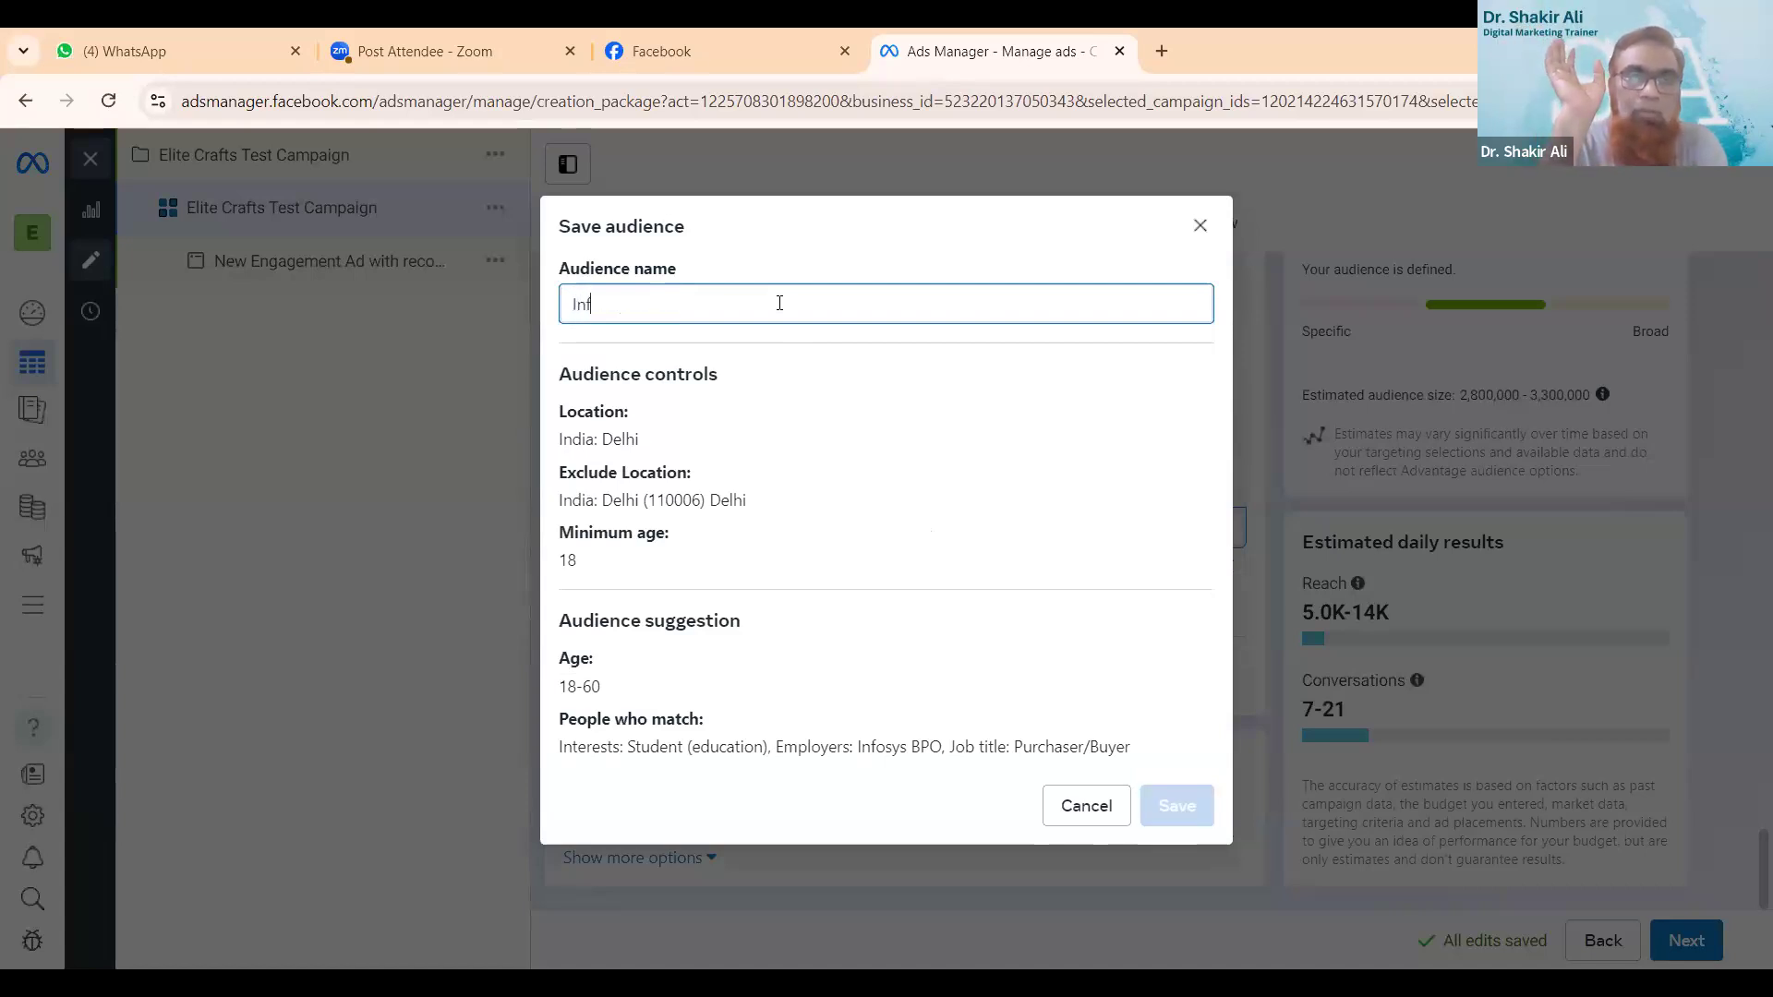
{"action": "type", "text": "osys"}
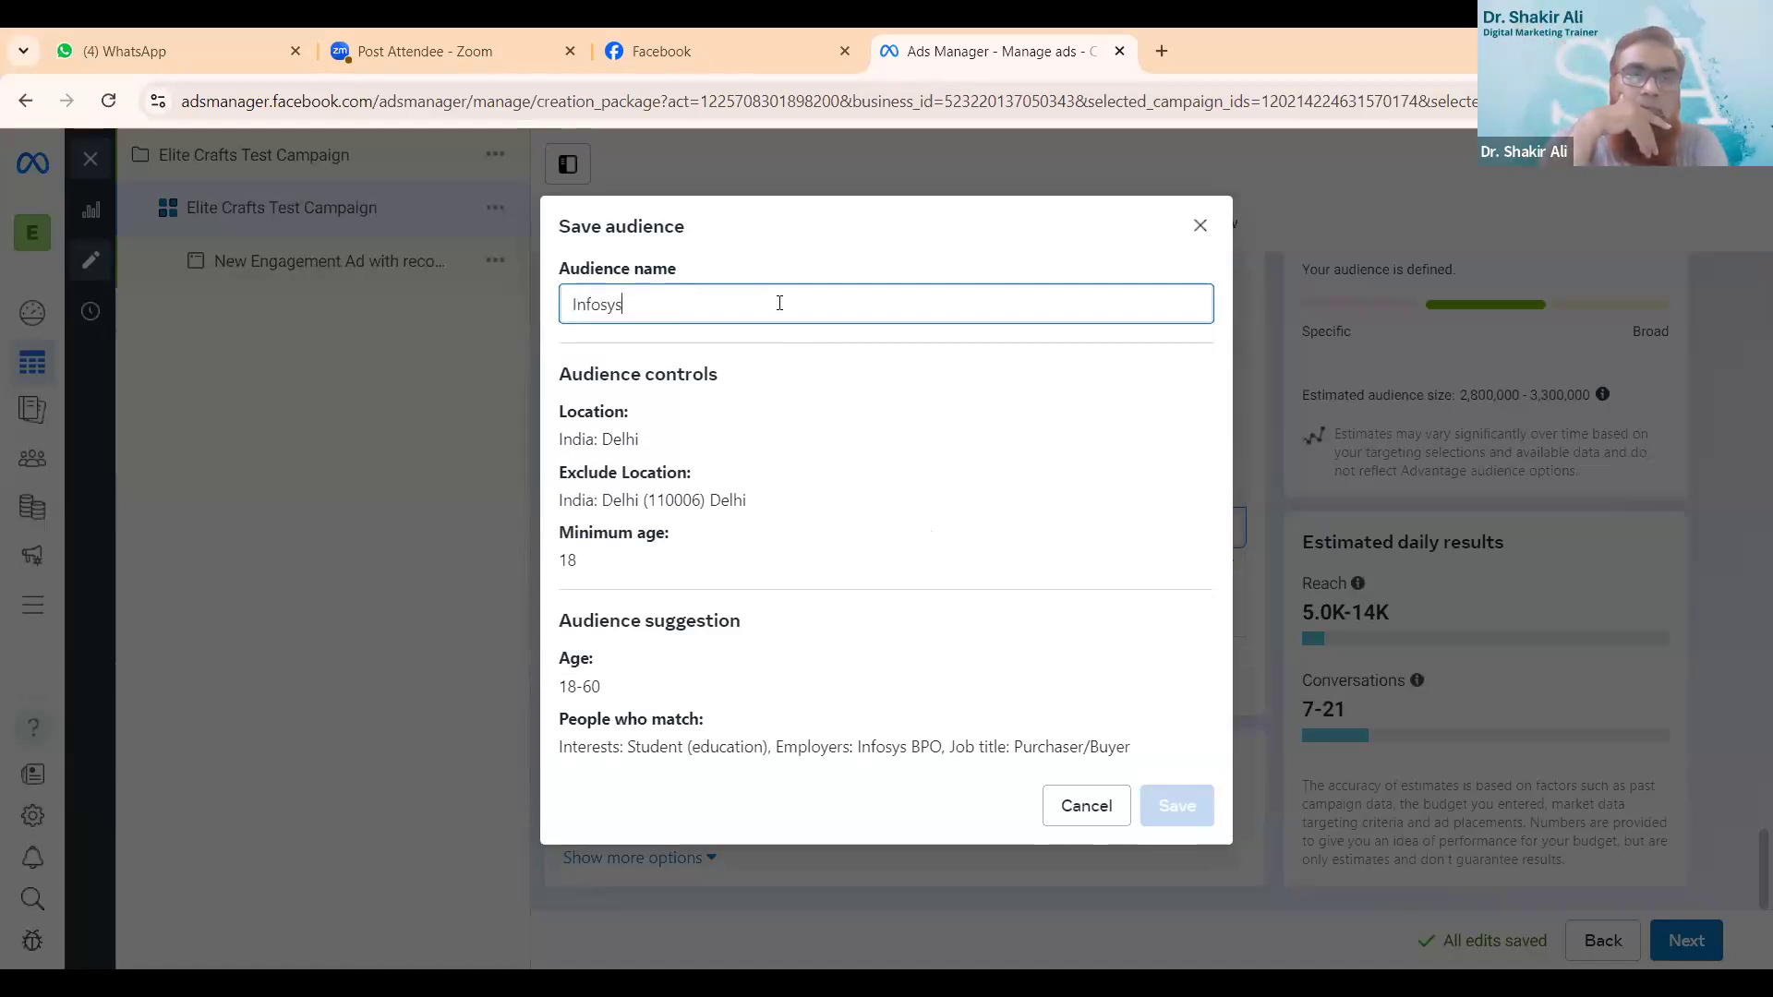
{"action": "type", "text": " Au"}
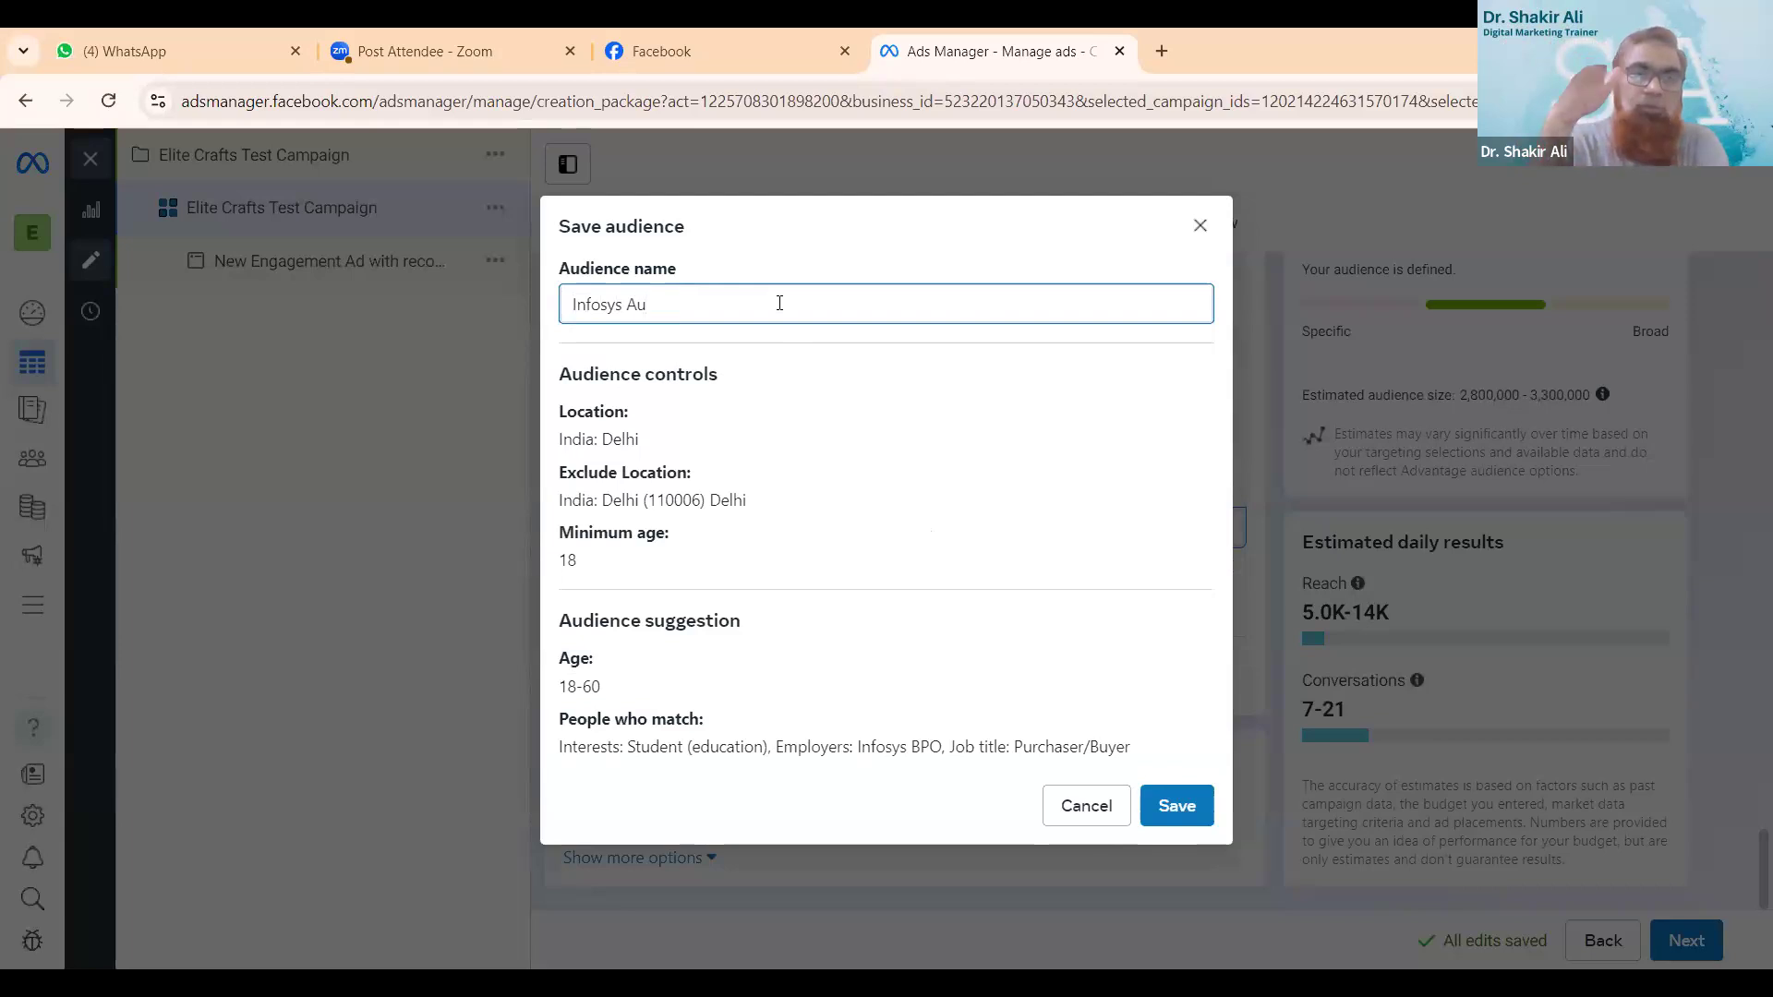
{"action": "type", "text": "di"}
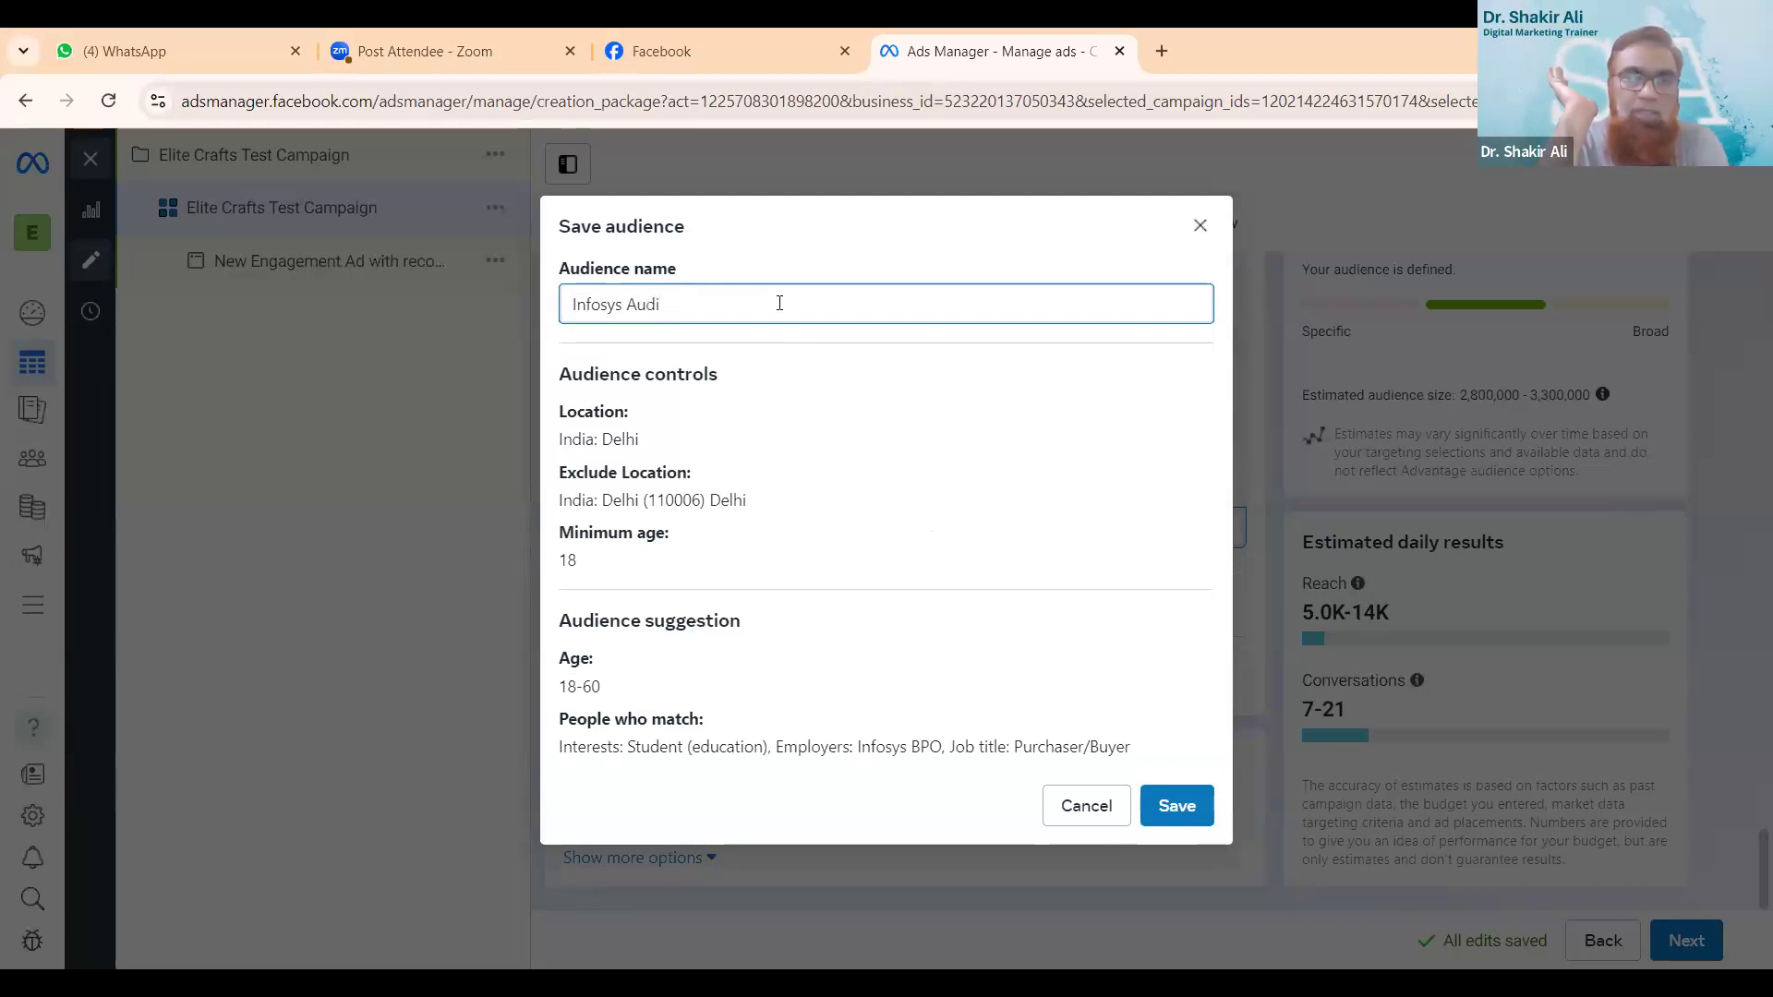
{"action": "type", "text": "nce"}
{"action": "left_click", "coordinate": [1181, 805]}
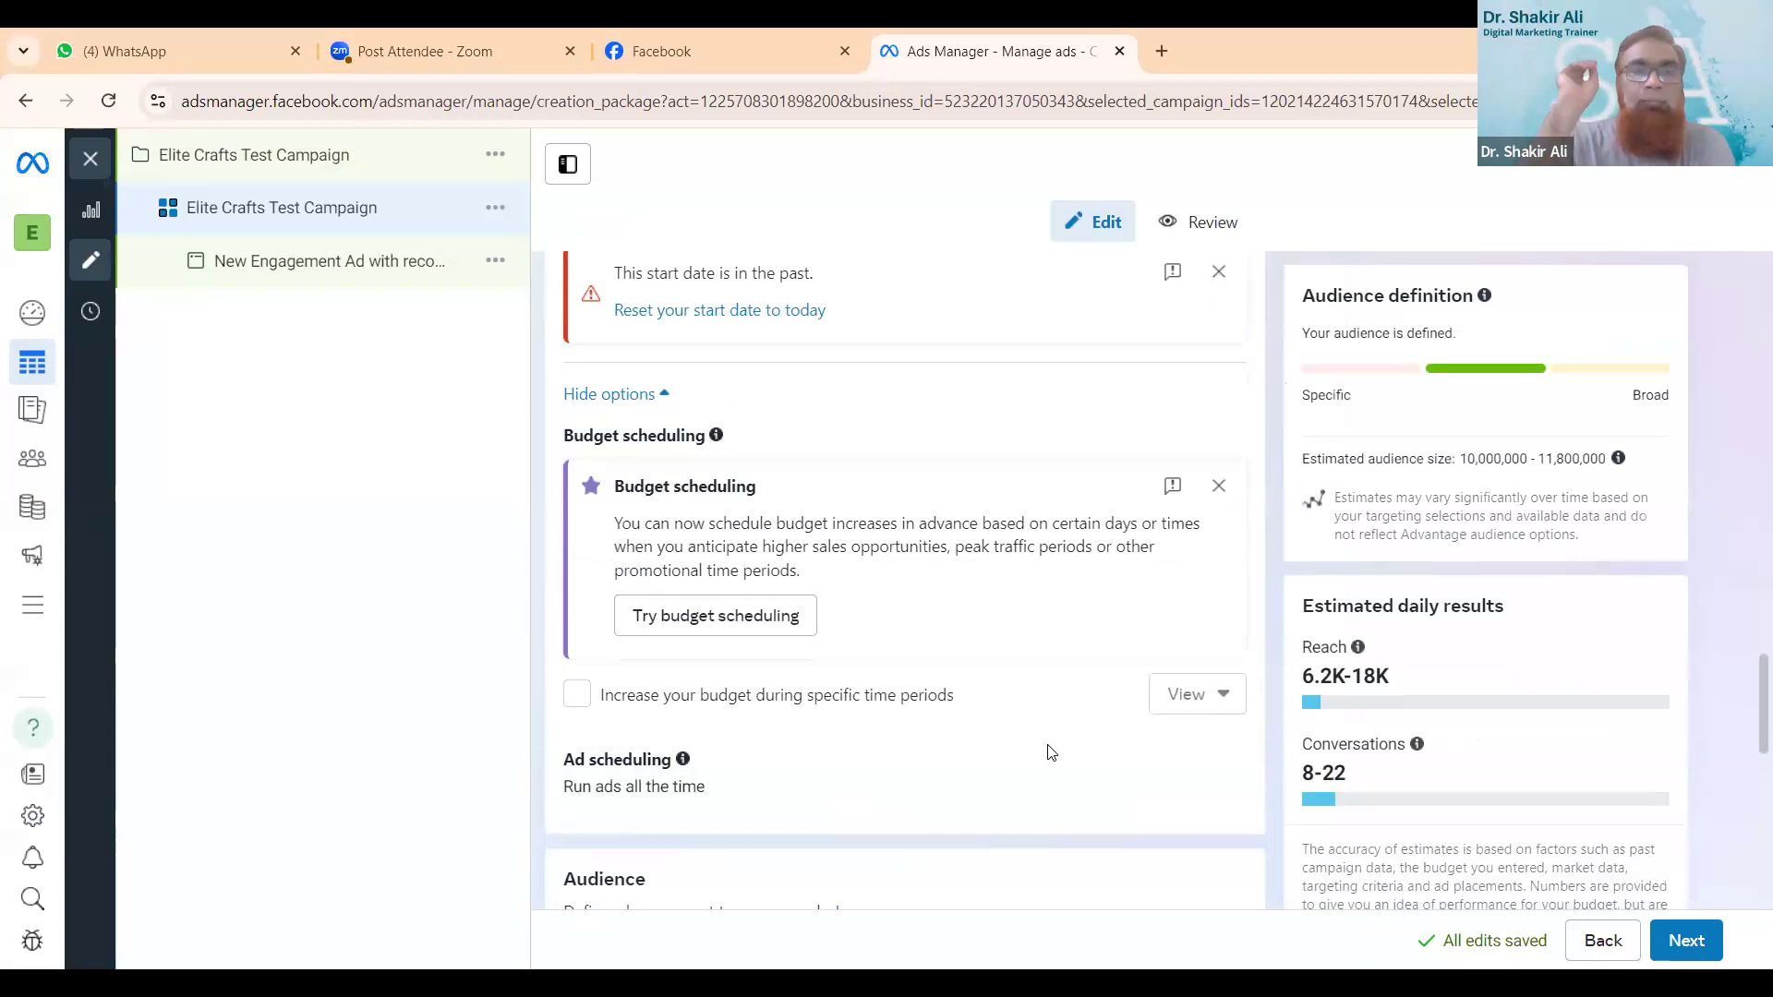
- Set the ad set's start time on 14 August 2024 to 22:07 IST
{"action": "scroll", "coordinate": [1050, 749], "scroll_direction": "up", "scroll_amount": 3}
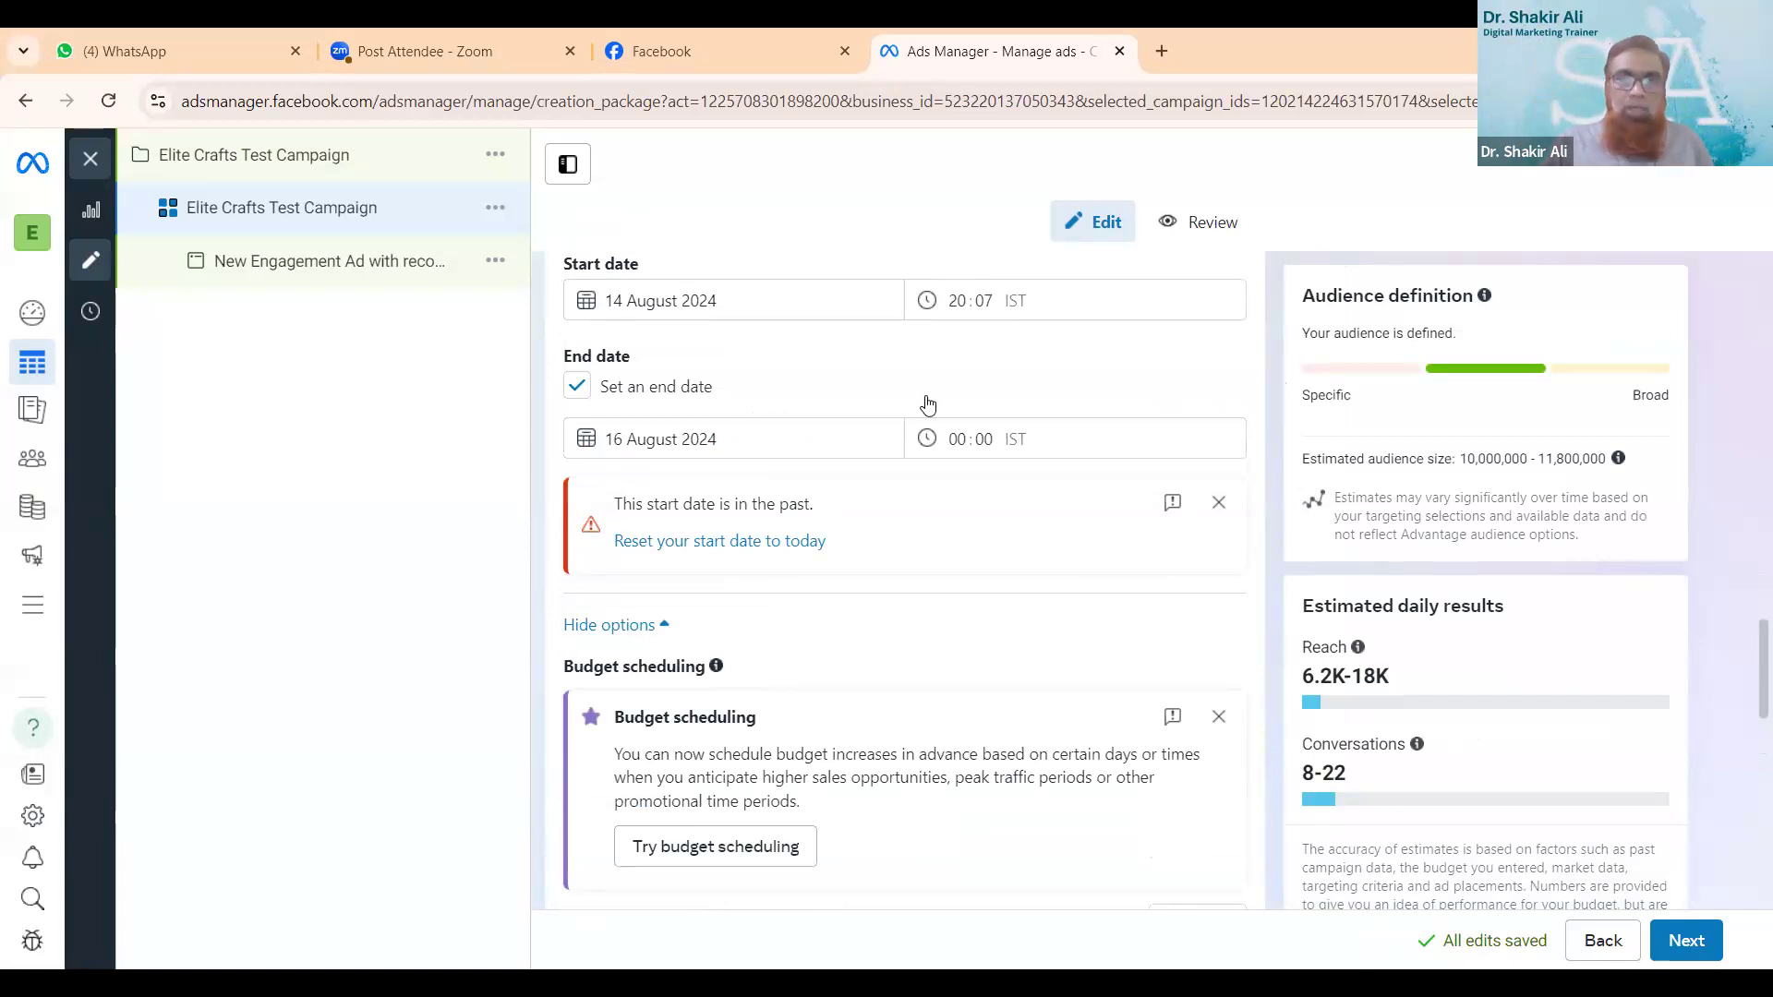
{"action": "left_click", "coordinate": [960, 303]}
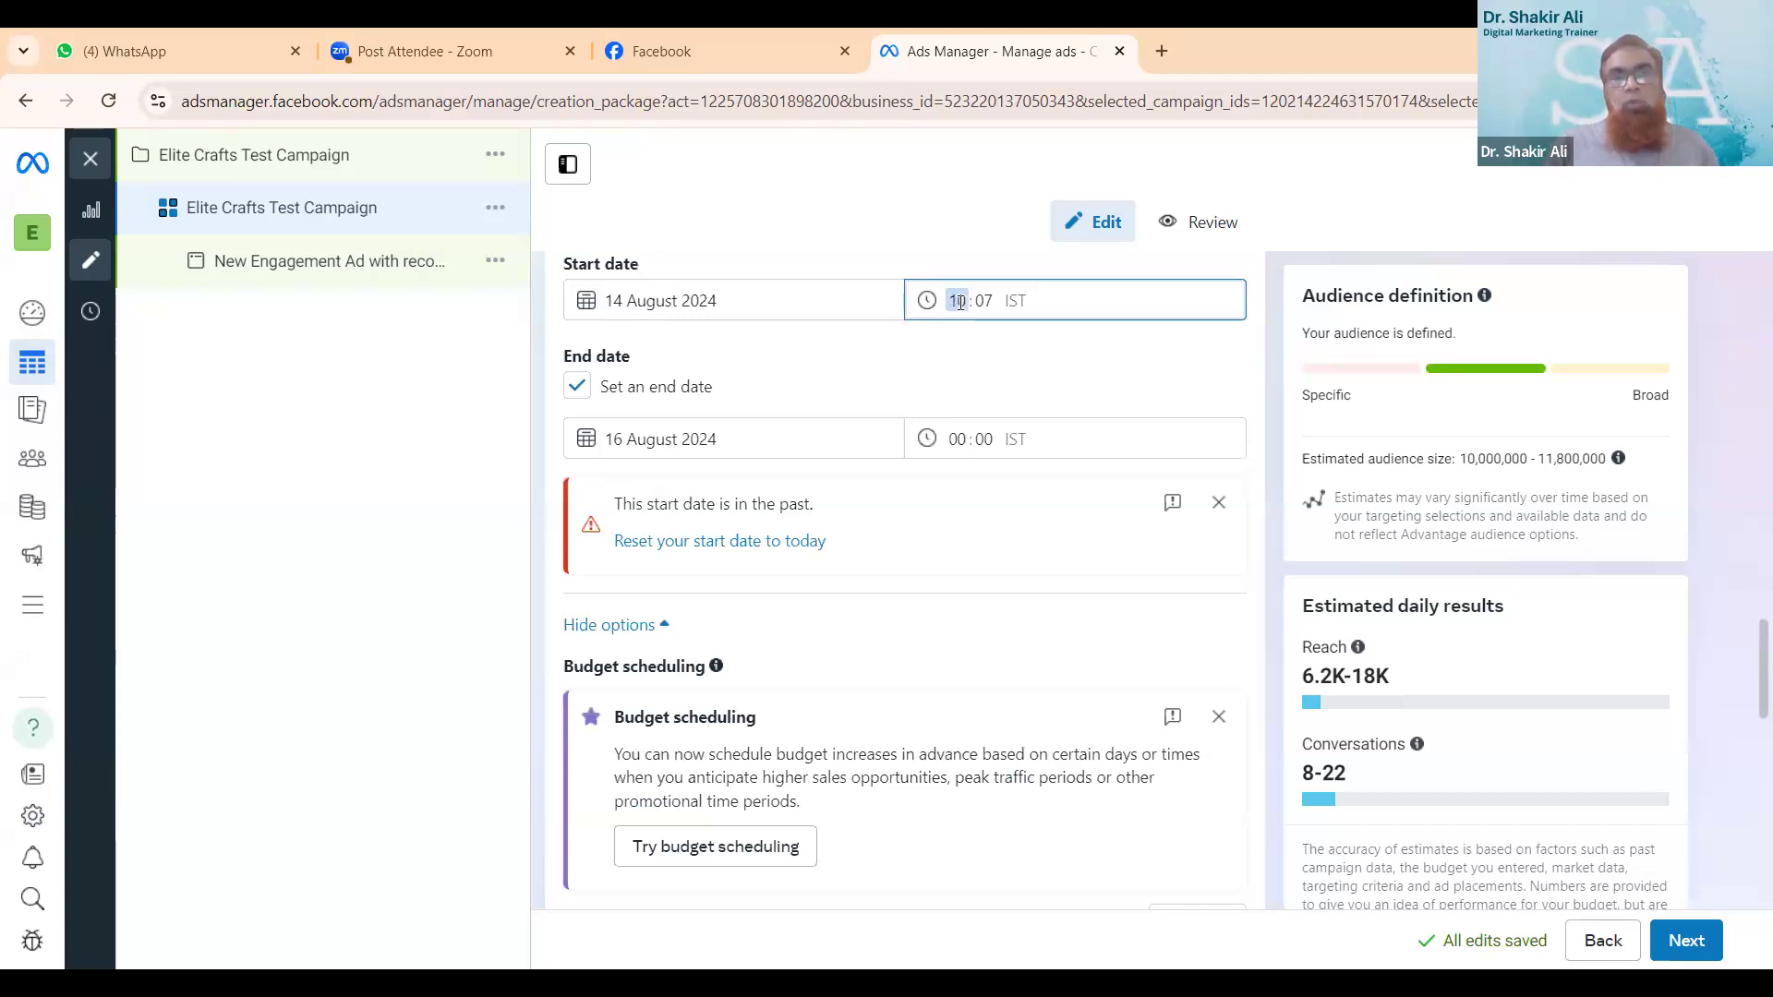
{"action": "type", "text": "22"}
{"action": "left_click", "coordinate": [1007, 357]}
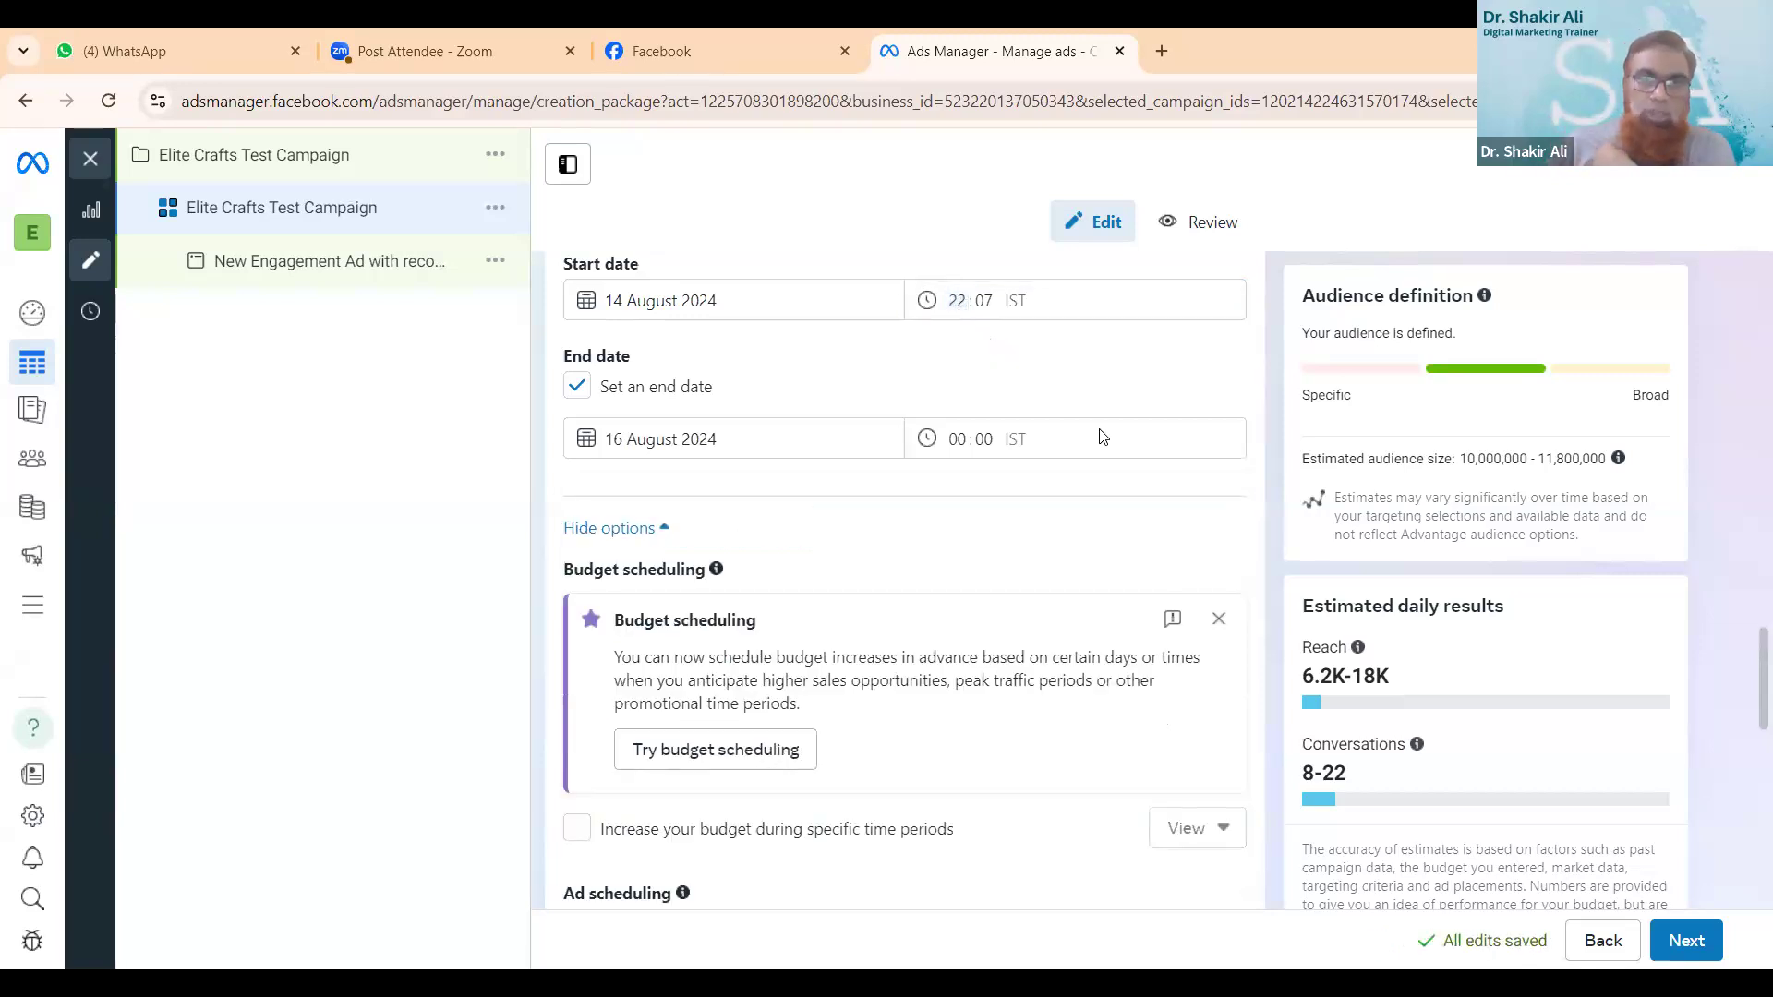
- Expand the additional placement options of the ad set and continue to the ad level
{"action": "scroll", "coordinate": [1116, 542], "scroll_direction": "up", "scroll_amount": 10}
{"action": "scroll", "coordinate": [1117, 547], "scroll_direction": "down", "scroll_amount": 2}
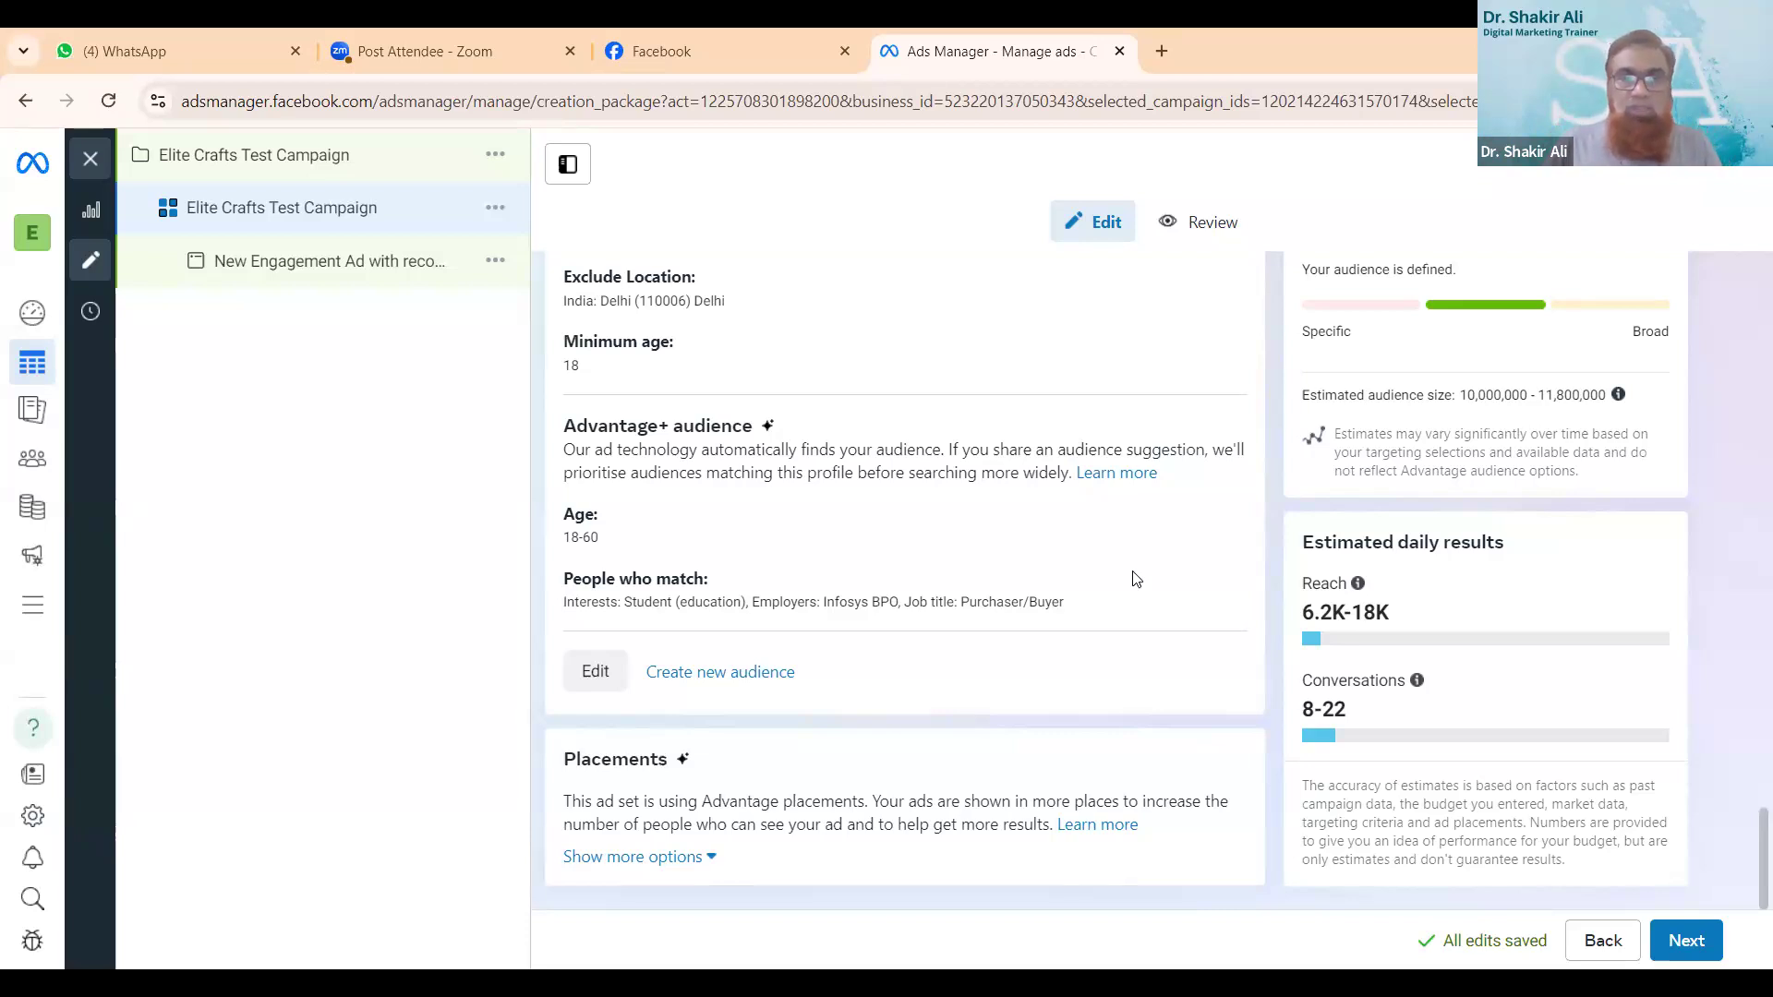
{"action": "scroll", "coordinate": [1161, 785], "scroll_direction": "up", "scroll_amount": 1}
{"action": "scroll", "coordinate": [1159, 786], "scroll_direction": "down", "scroll_amount": 1}
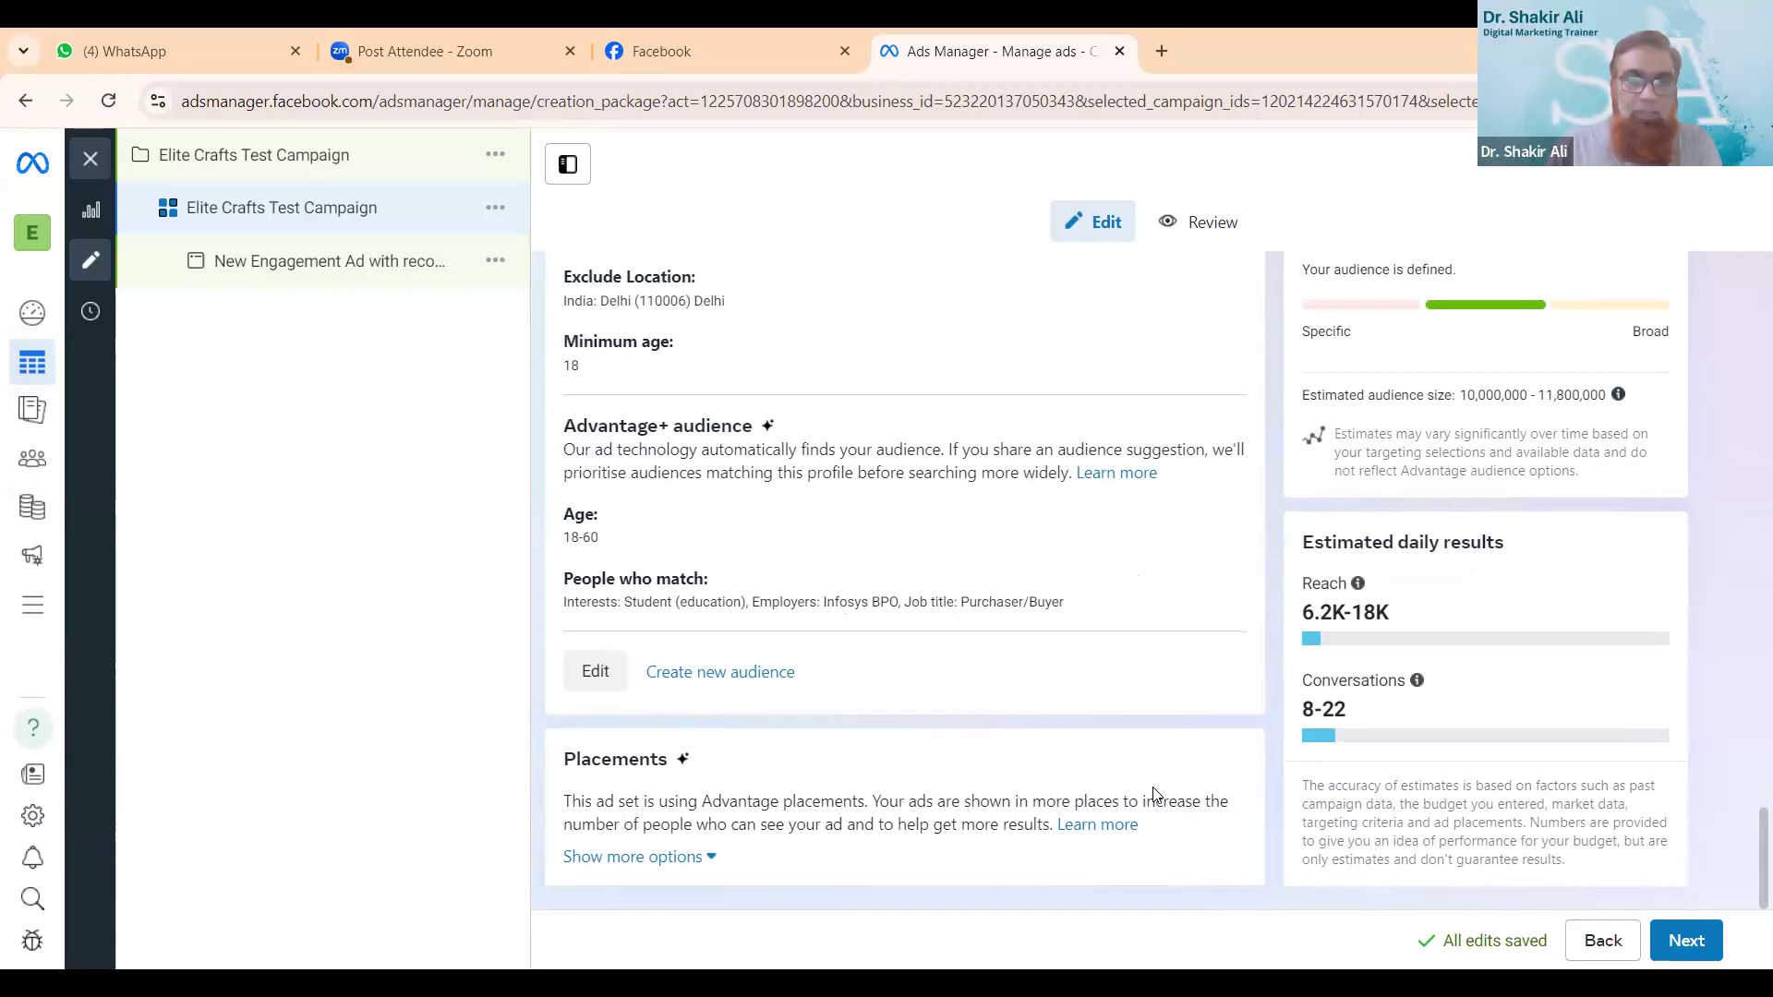
{"action": "left_click", "coordinate": [654, 858]}
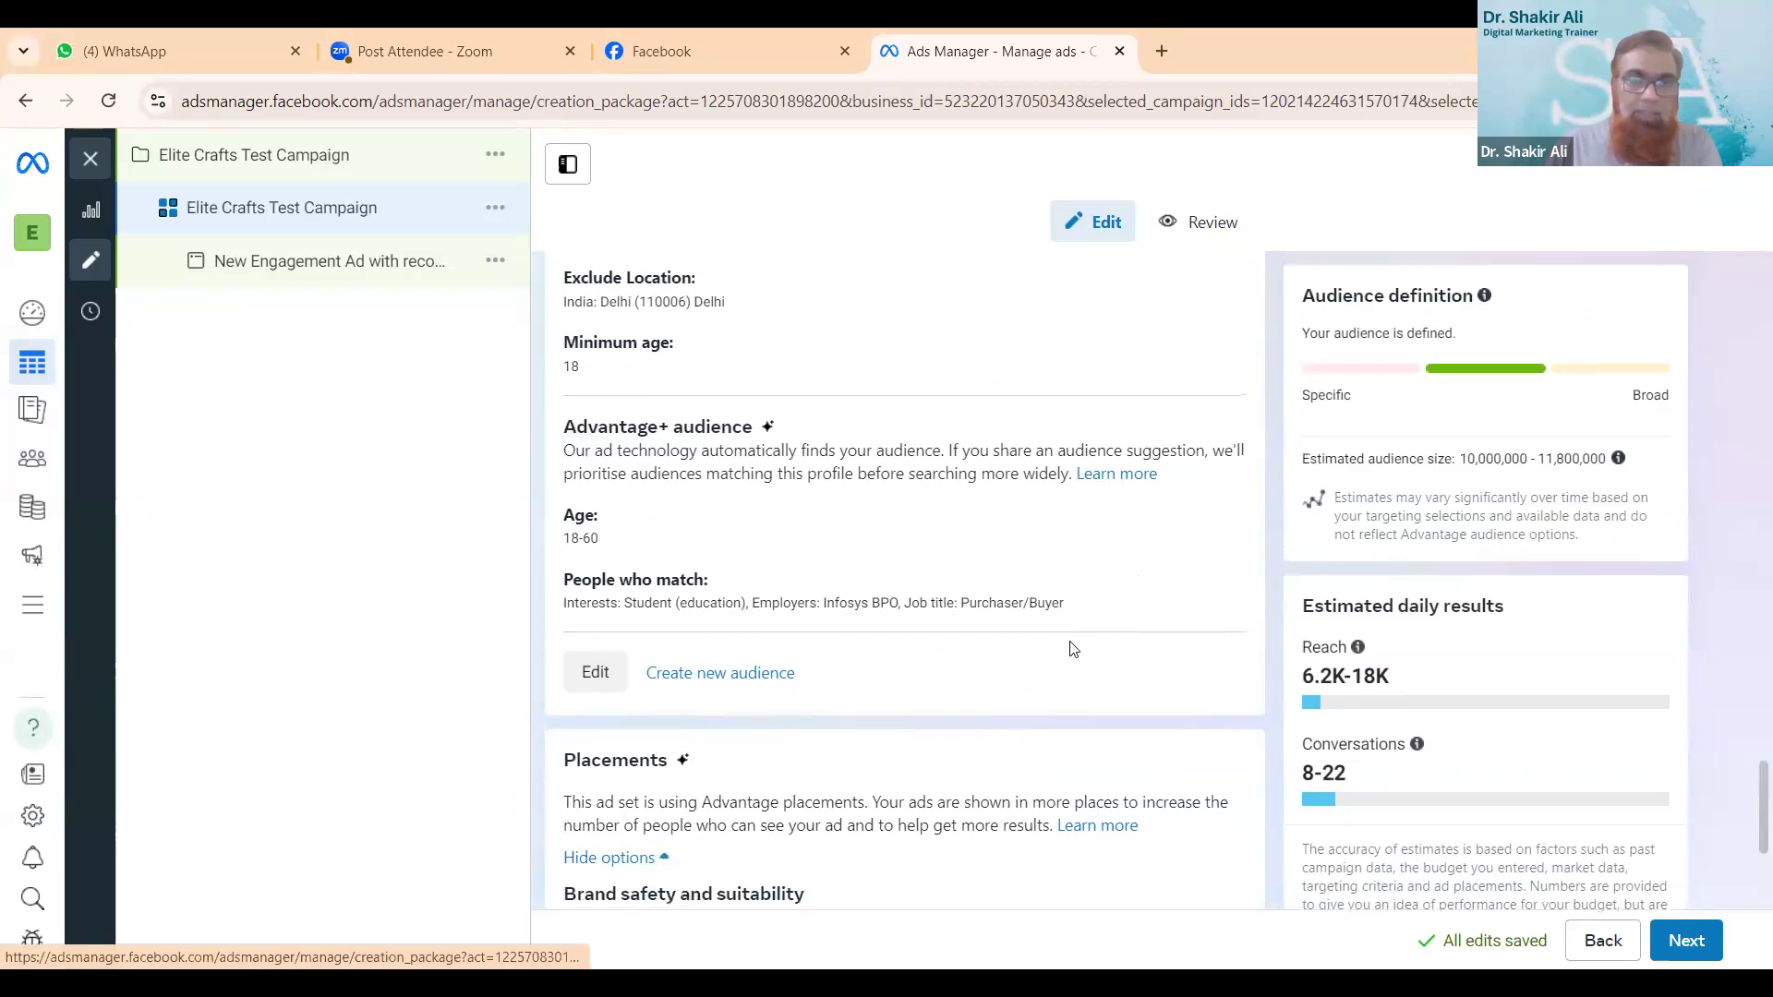
{"action": "scroll", "coordinate": [1071, 649], "scroll_direction": "down", "scroll_amount": 4}
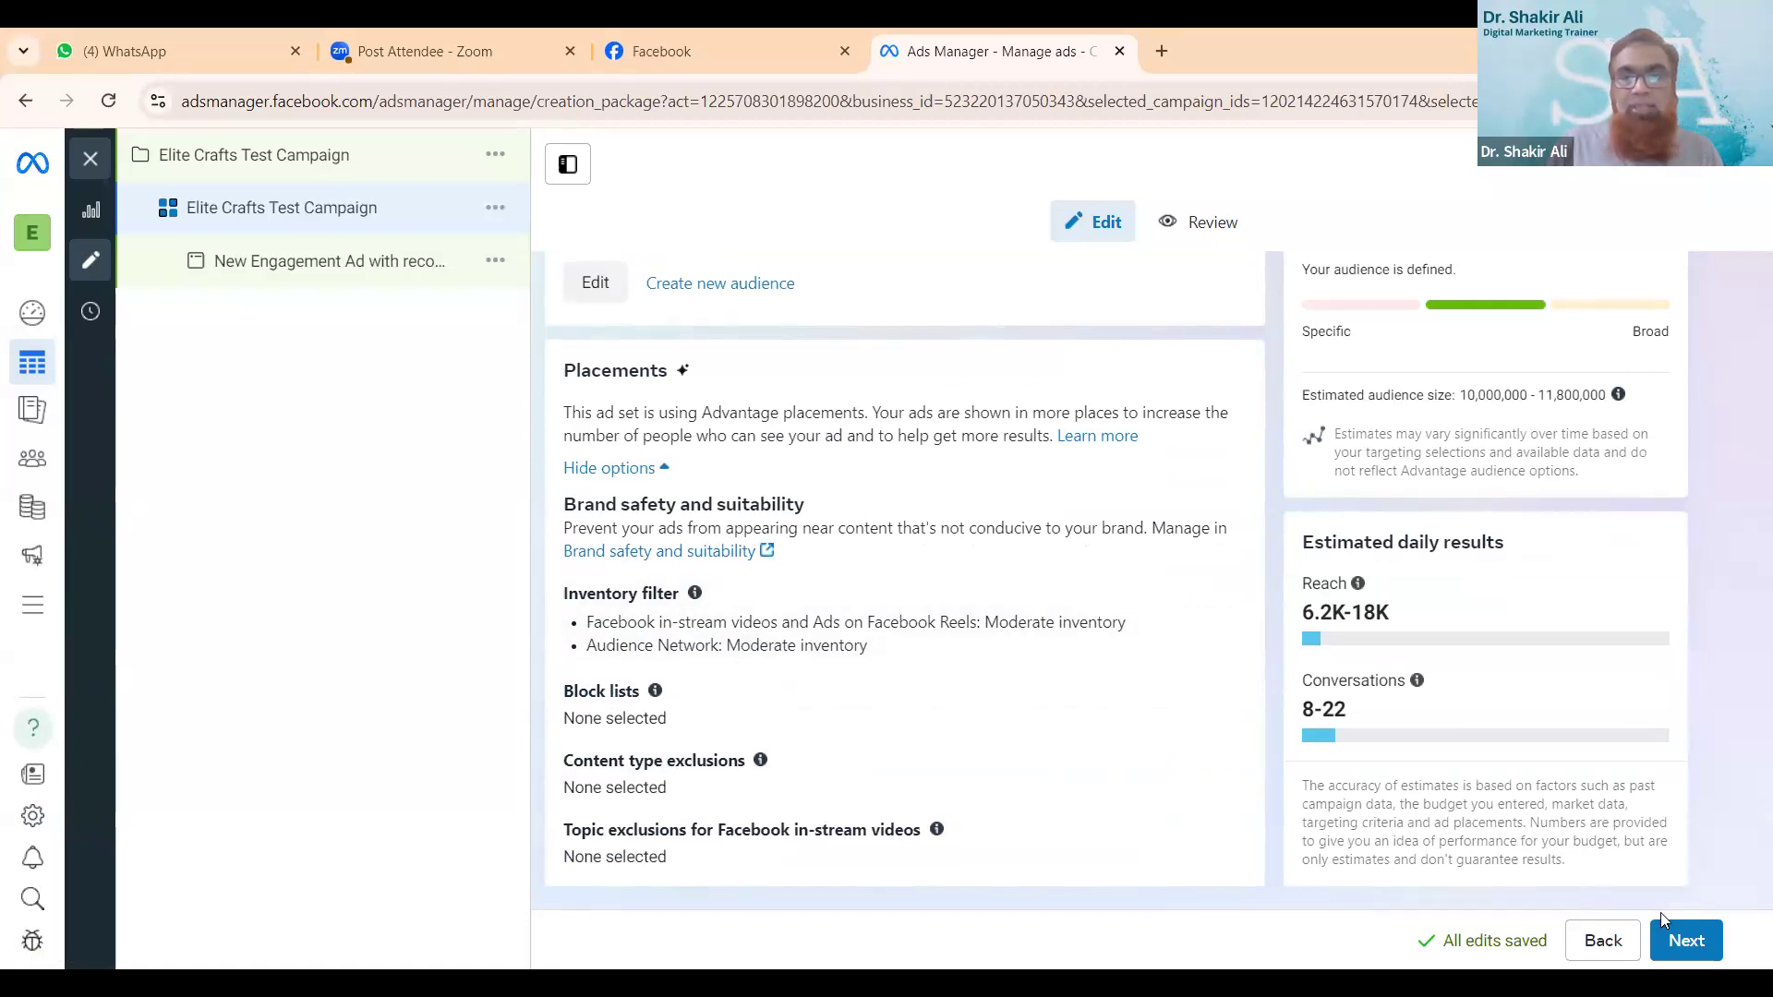
{"action": "left_click", "coordinate": [1686, 941]}
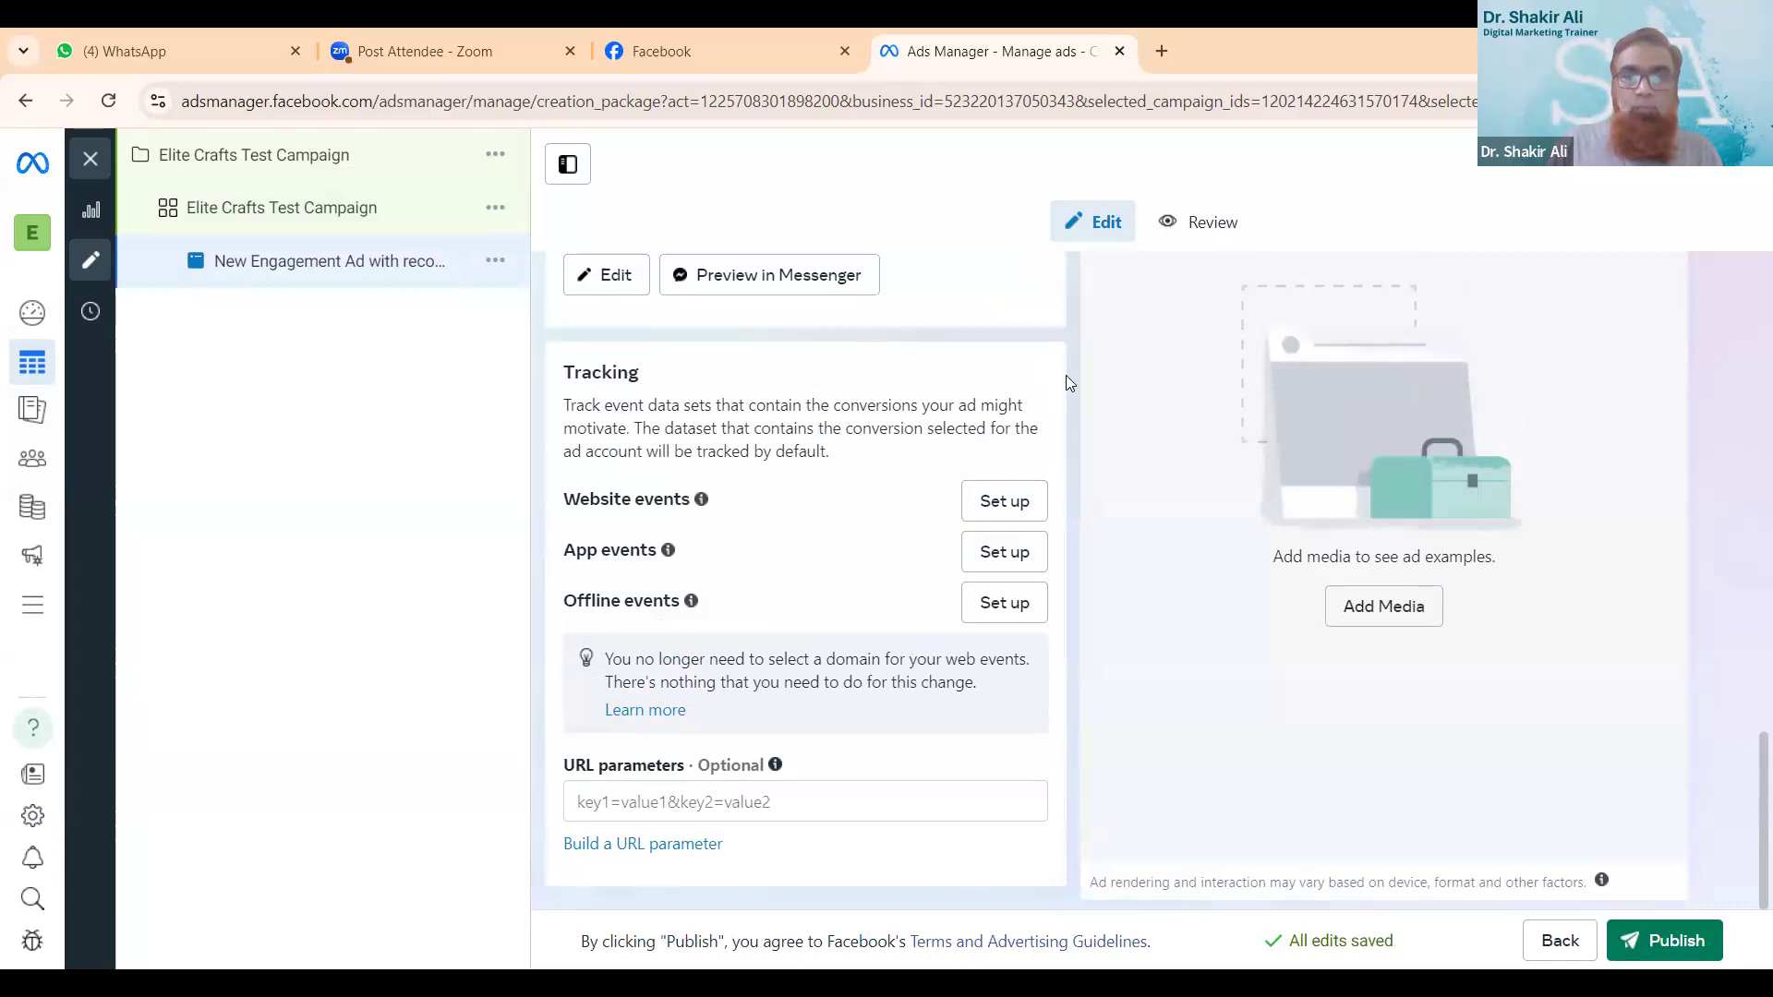
- Rename the engagement ad as Infosys Add
{"action": "scroll", "coordinate": [1061, 365], "scroll_direction": "up", "scroll_amount": 10}
{"action": "scroll", "coordinate": [1430, 433], "scroll_direction": "up", "scroll_amount": 6}
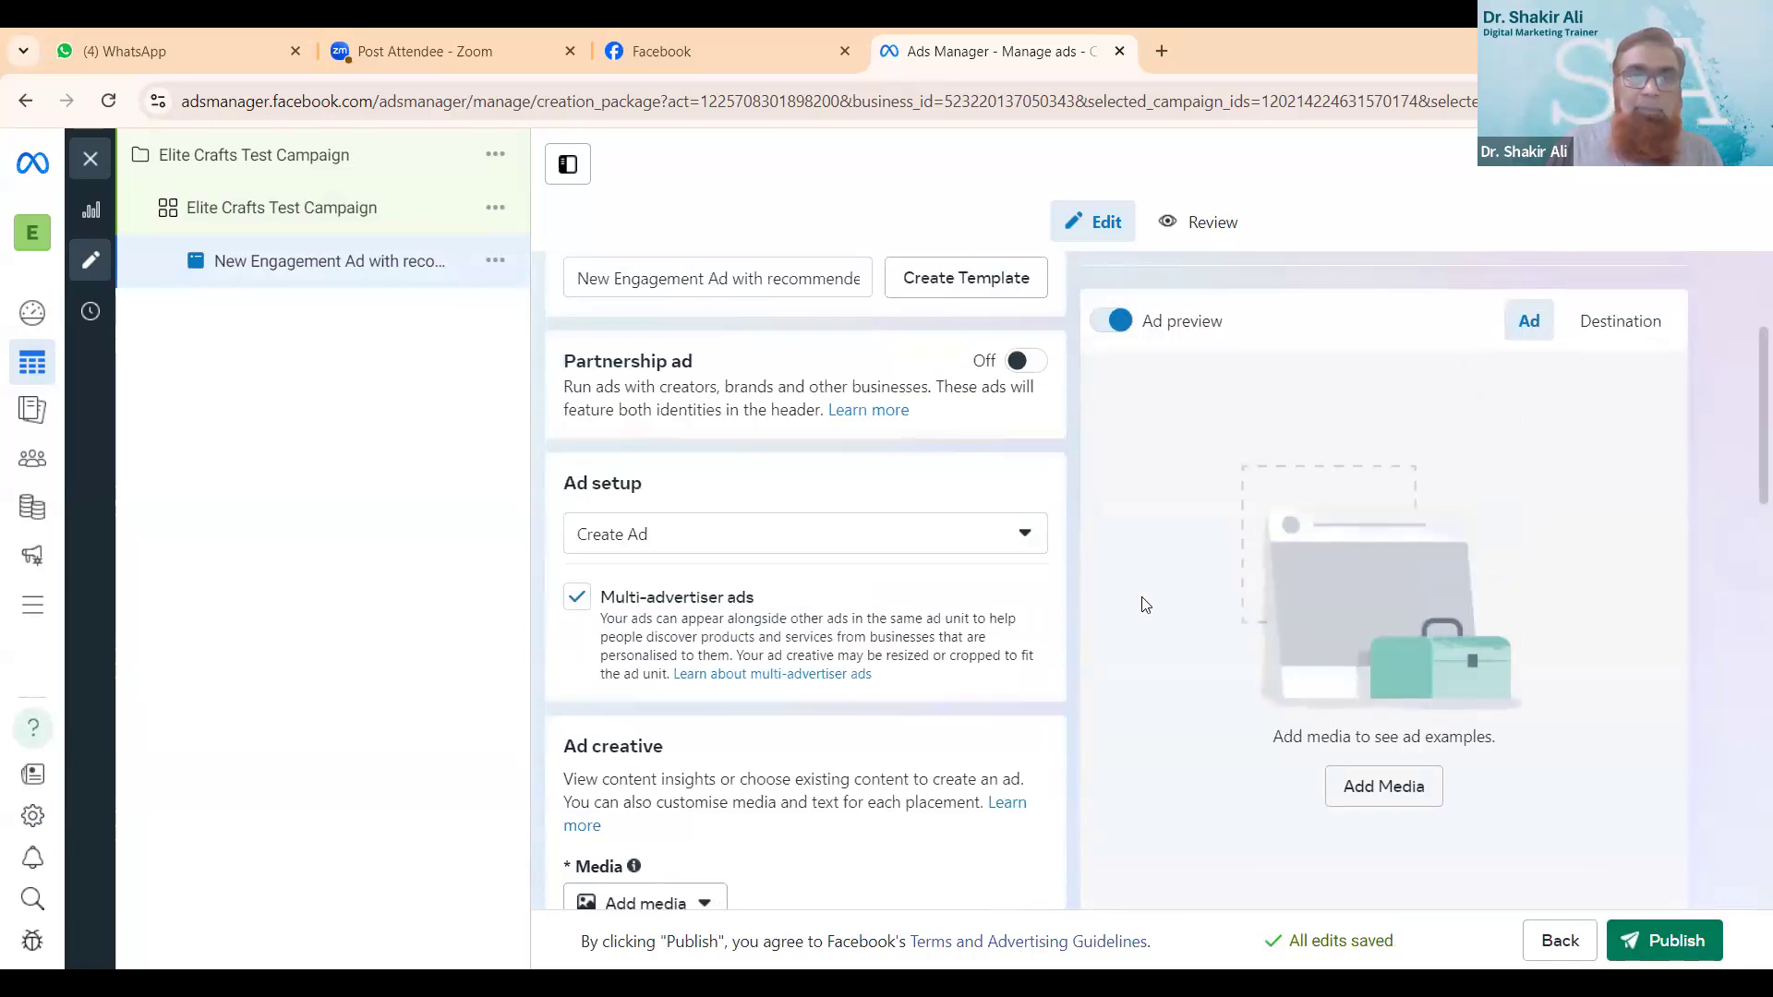
{"action": "scroll", "coordinate": [1145, 605], "scroll_direction": "up", "scroll_amount": 3}
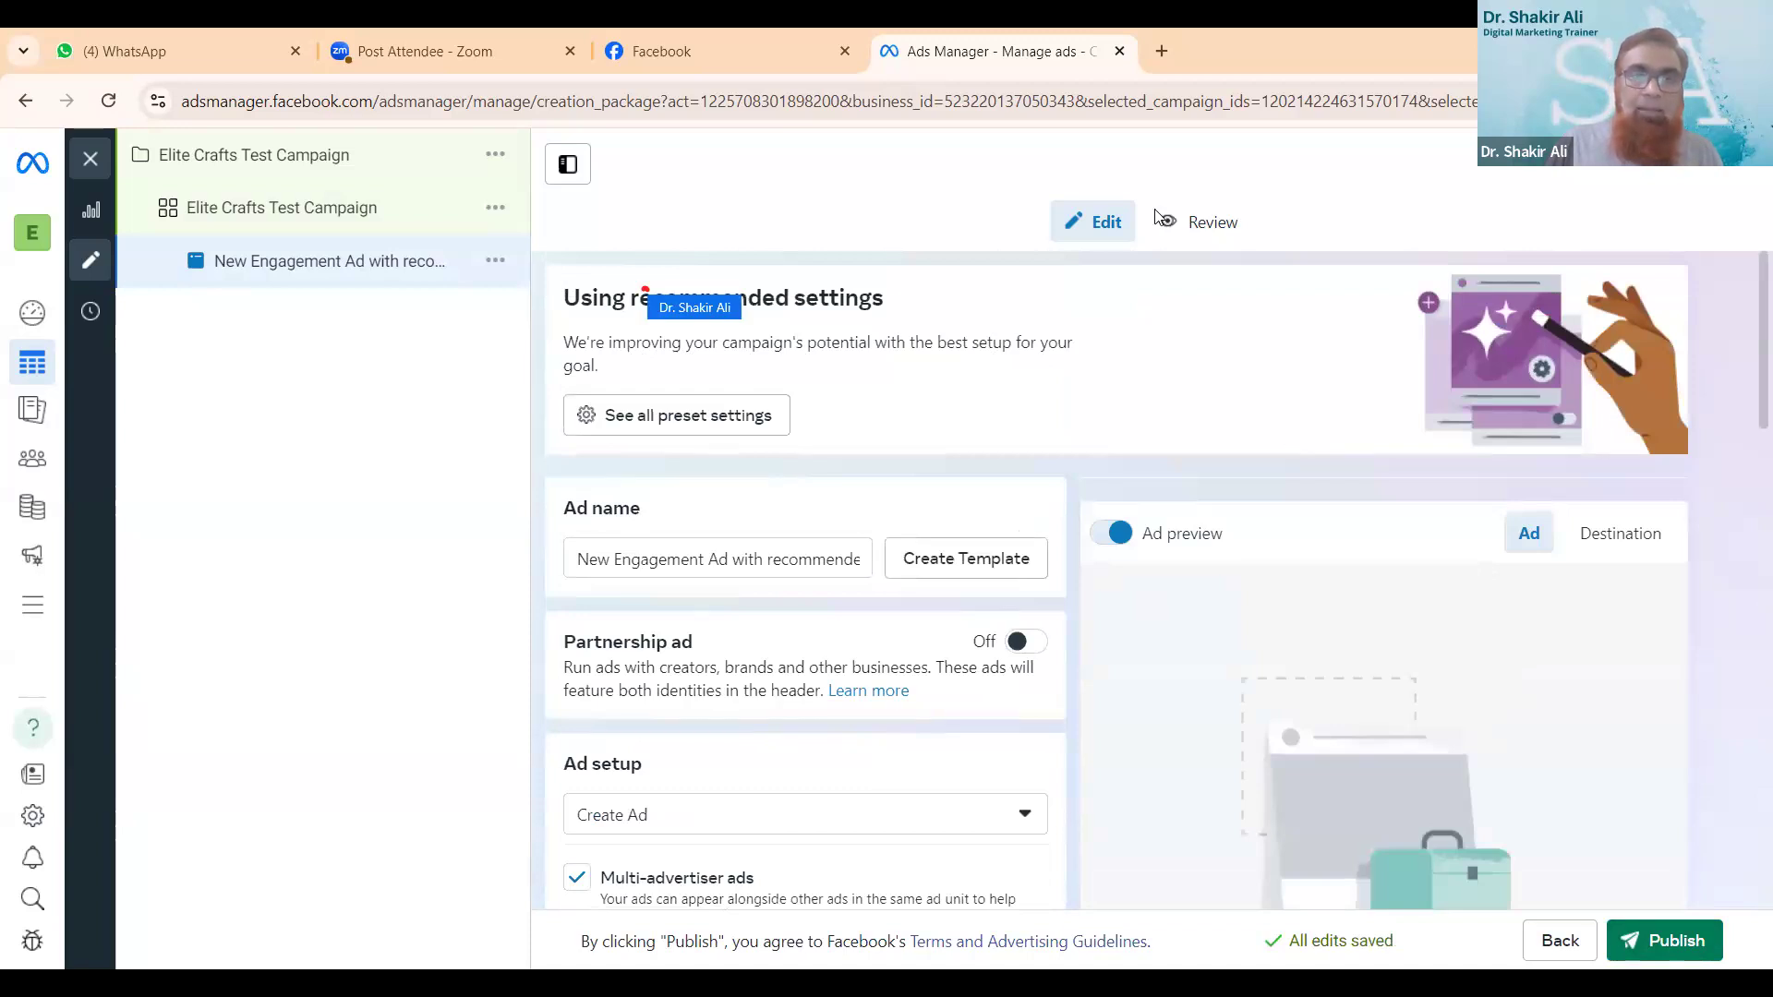
{"action": "left_click", "coordinate": [857, 564]}
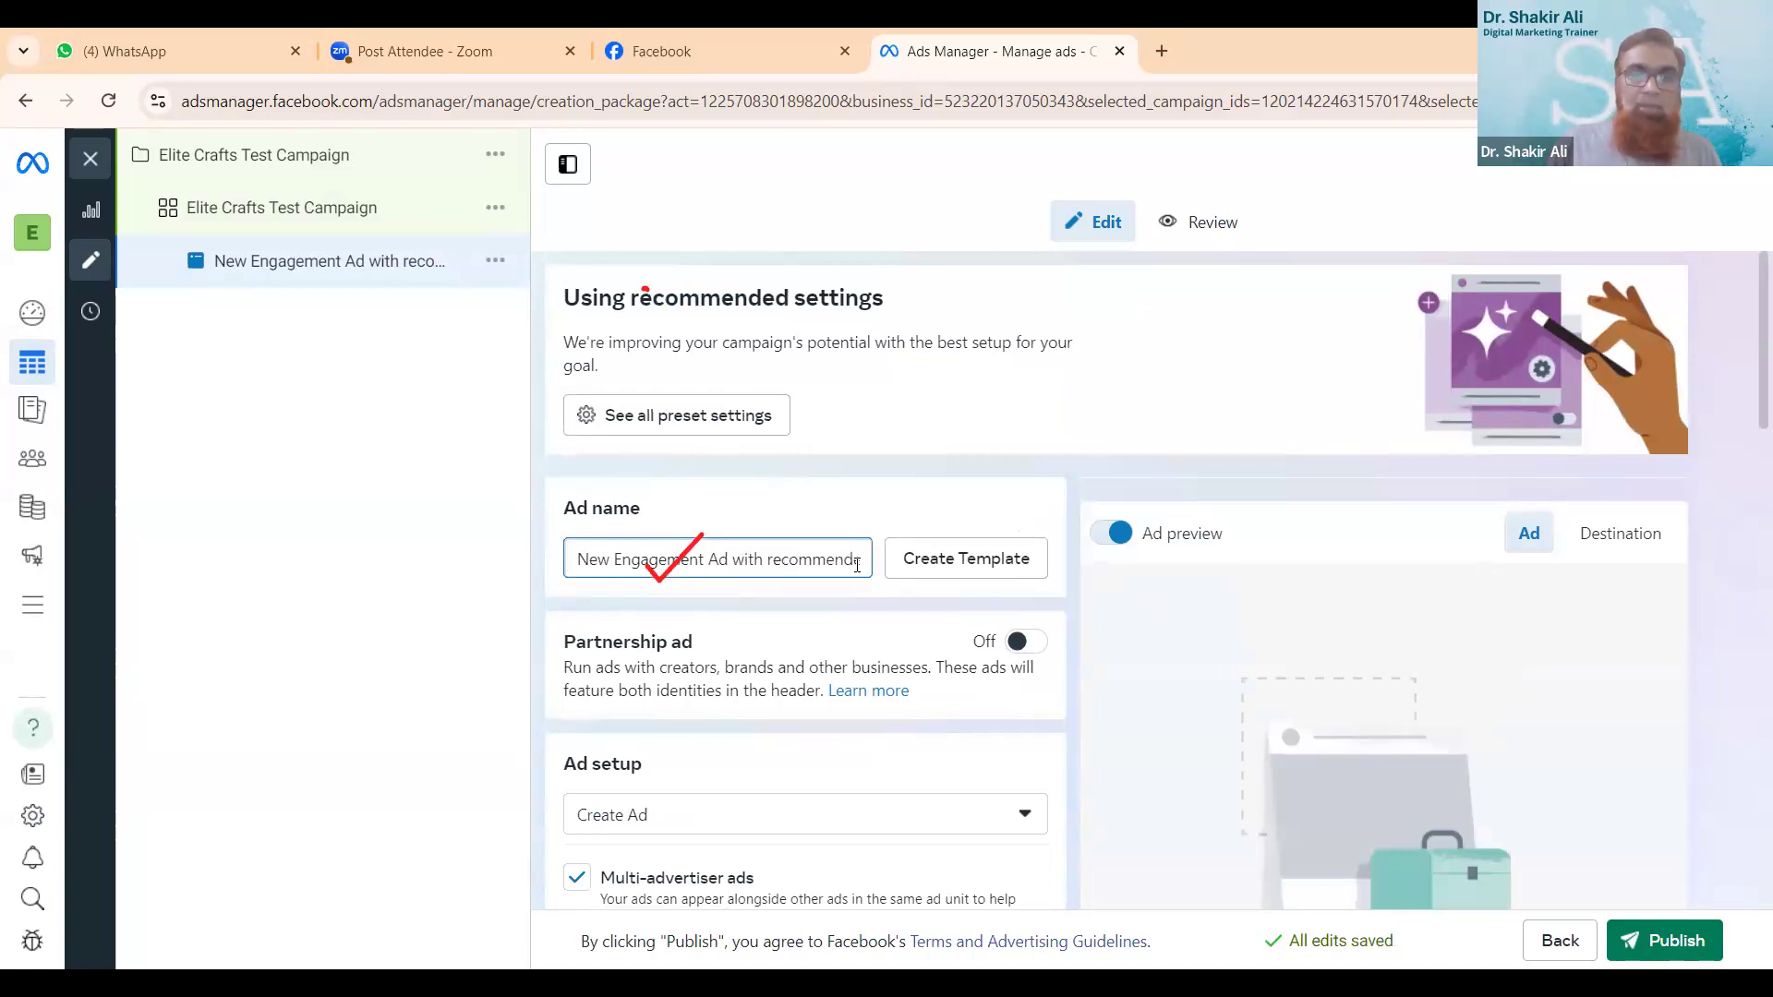
{"action": "triple_click", "coordinate": [857, 563]}
{"action": "key", "text": "BackSpace"}
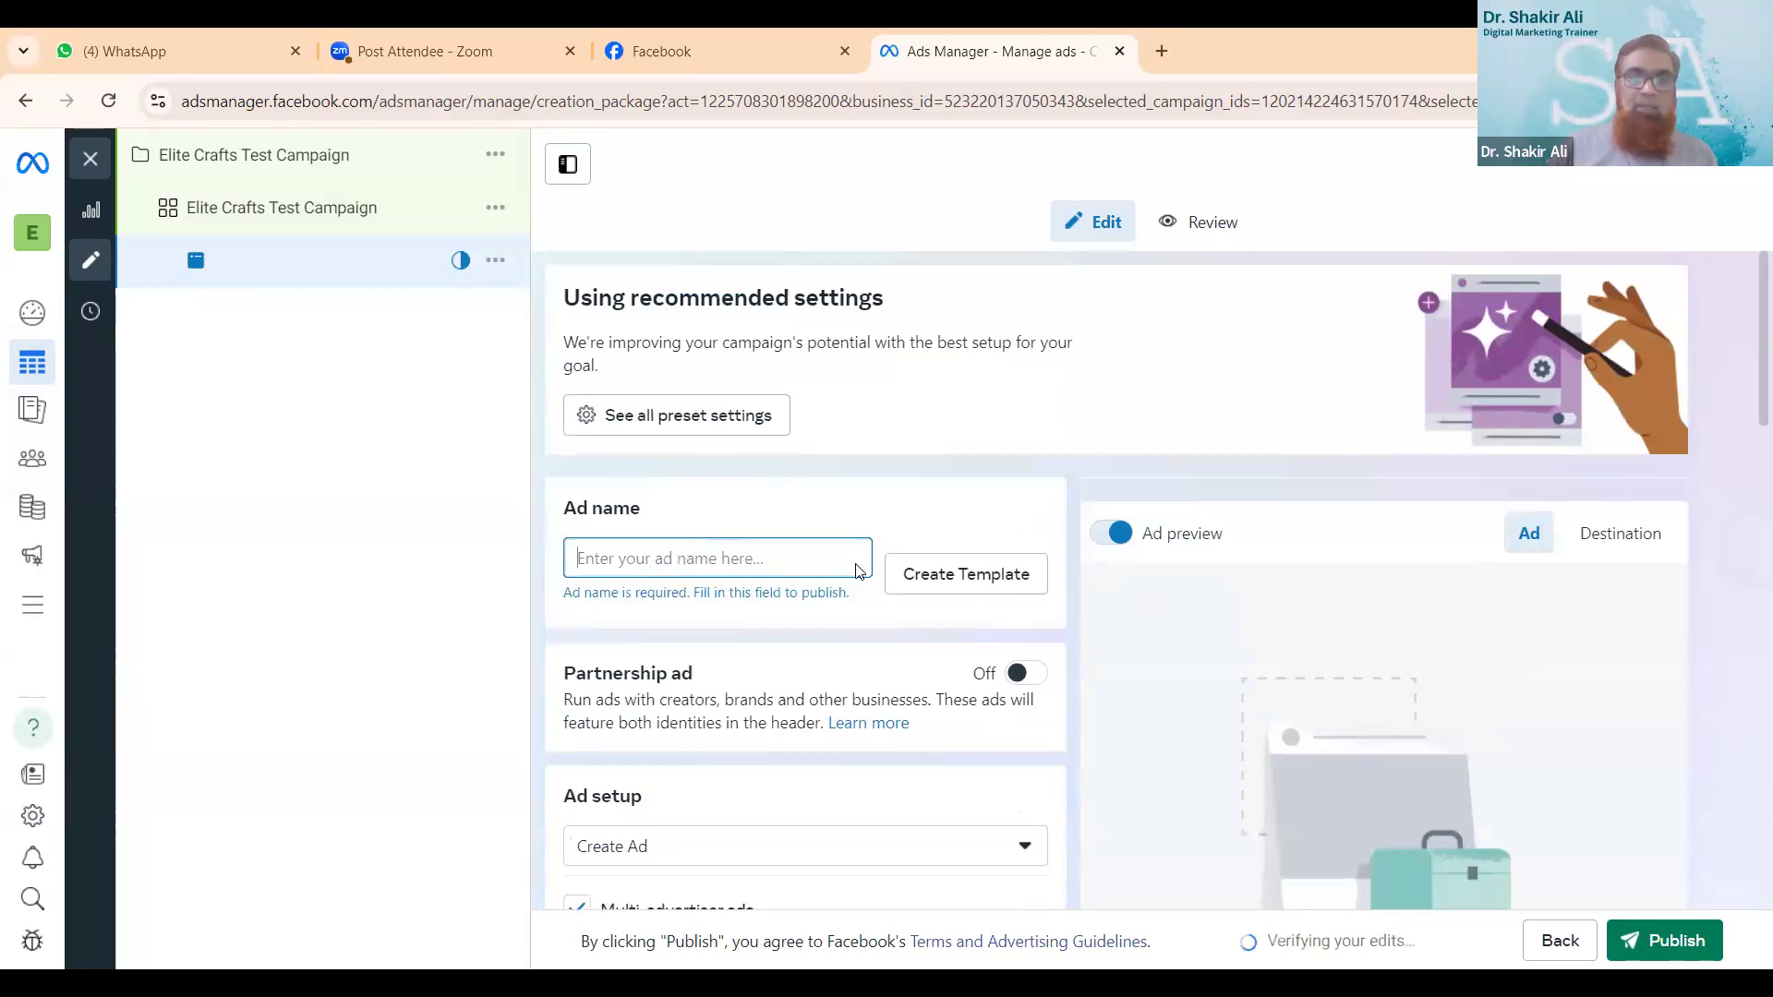
{"action": "type", "text": "i"}
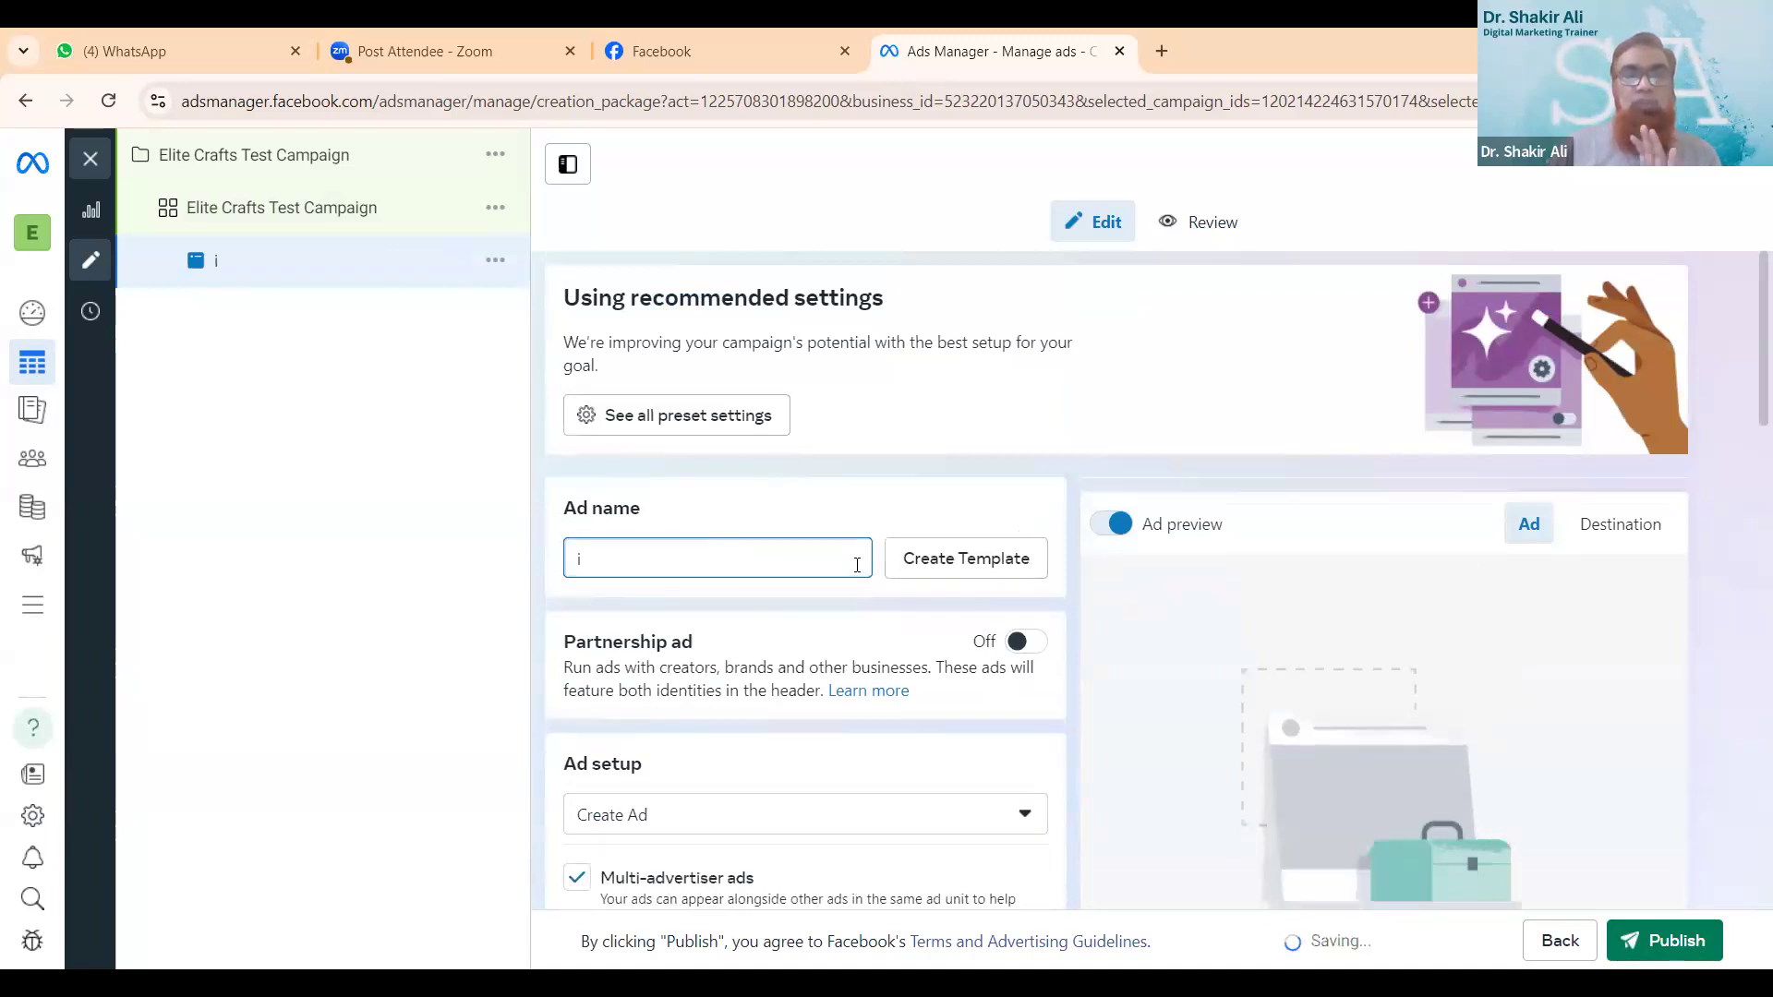
{"action": "key", "text": "BackSpace"}
{"action": "type", "text": "Infosys"}
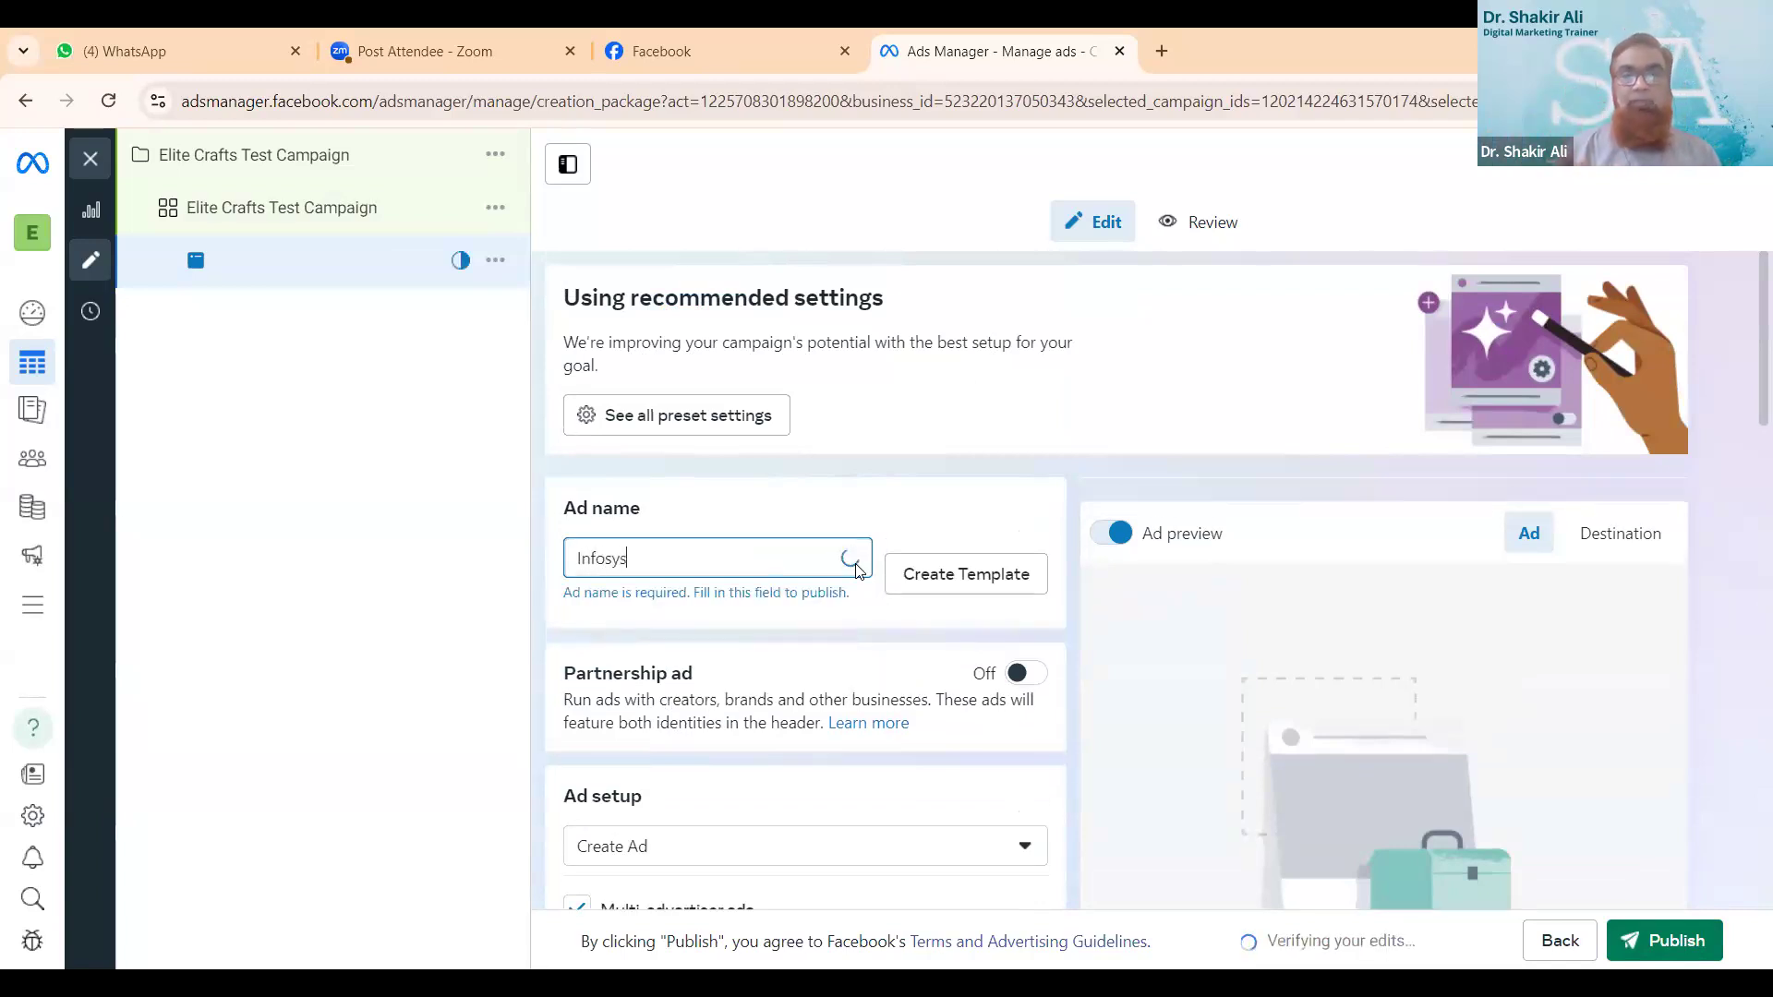
{"action": "type", "text": " Add"}
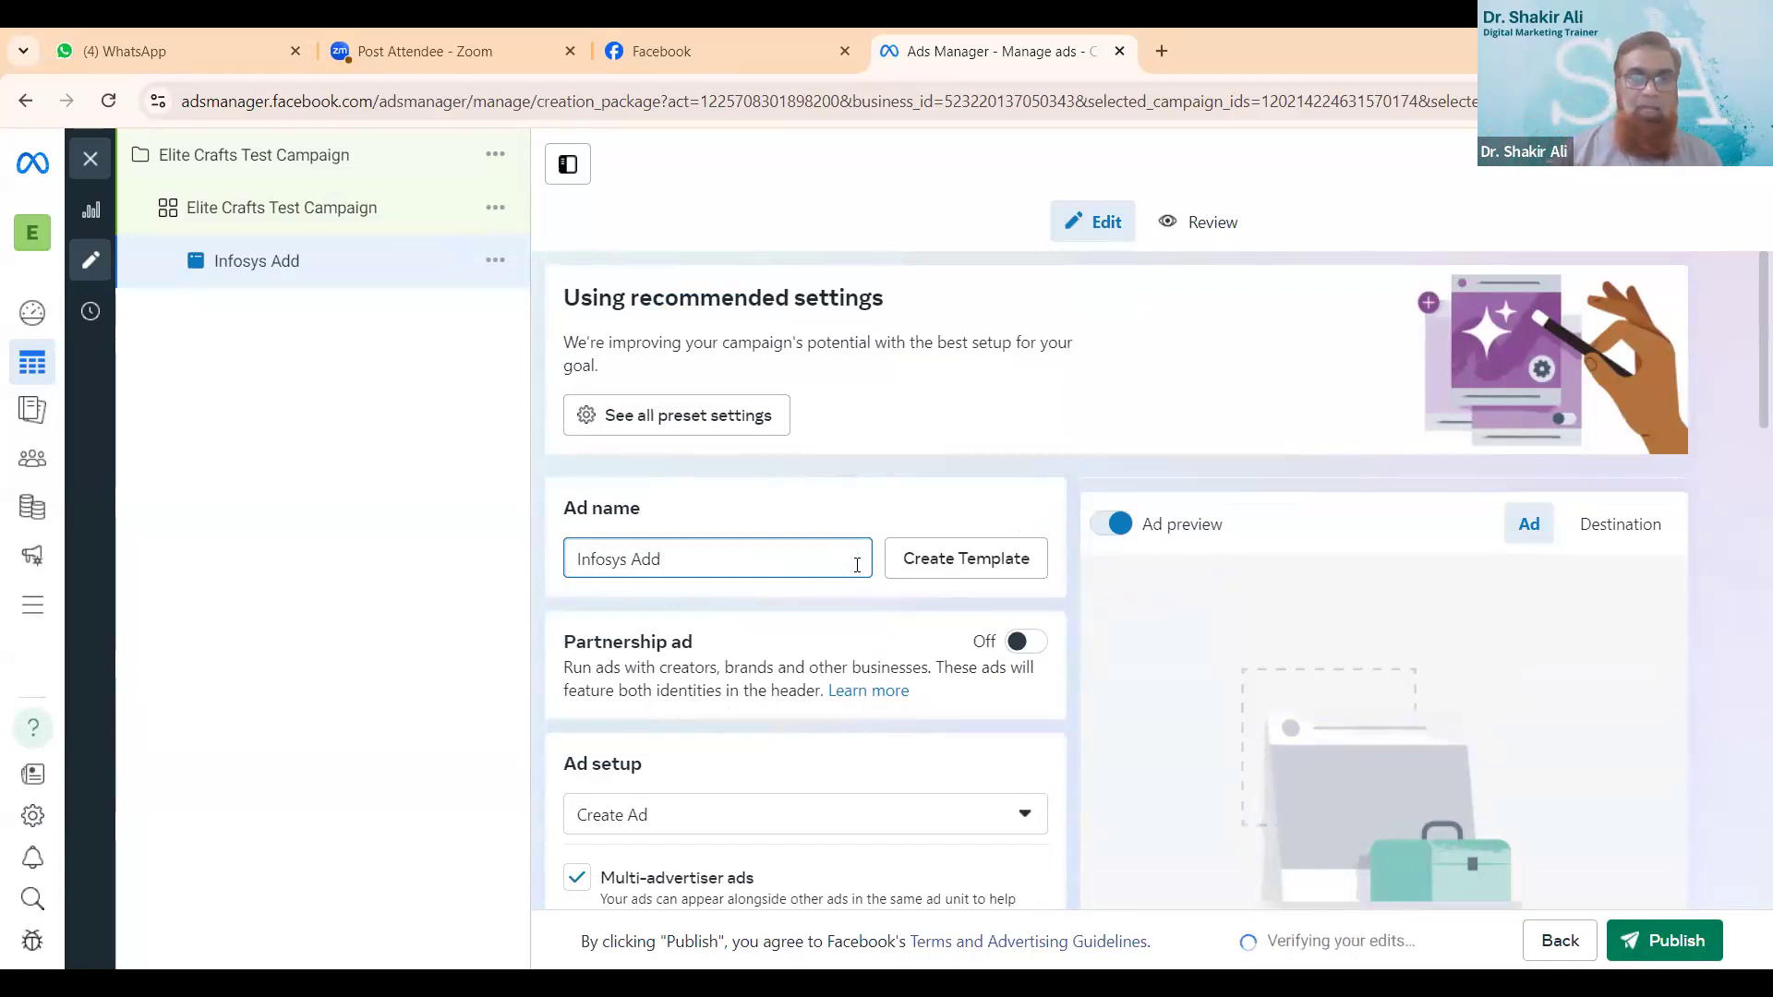
- Upload the Elite Crafts Men Fashion flash sale image from the Downloads folder as the ad creative's media
{"action": "scroll", "coordinate": [870, 622], "scroll_direction": "down", "scroll_amount": 1}
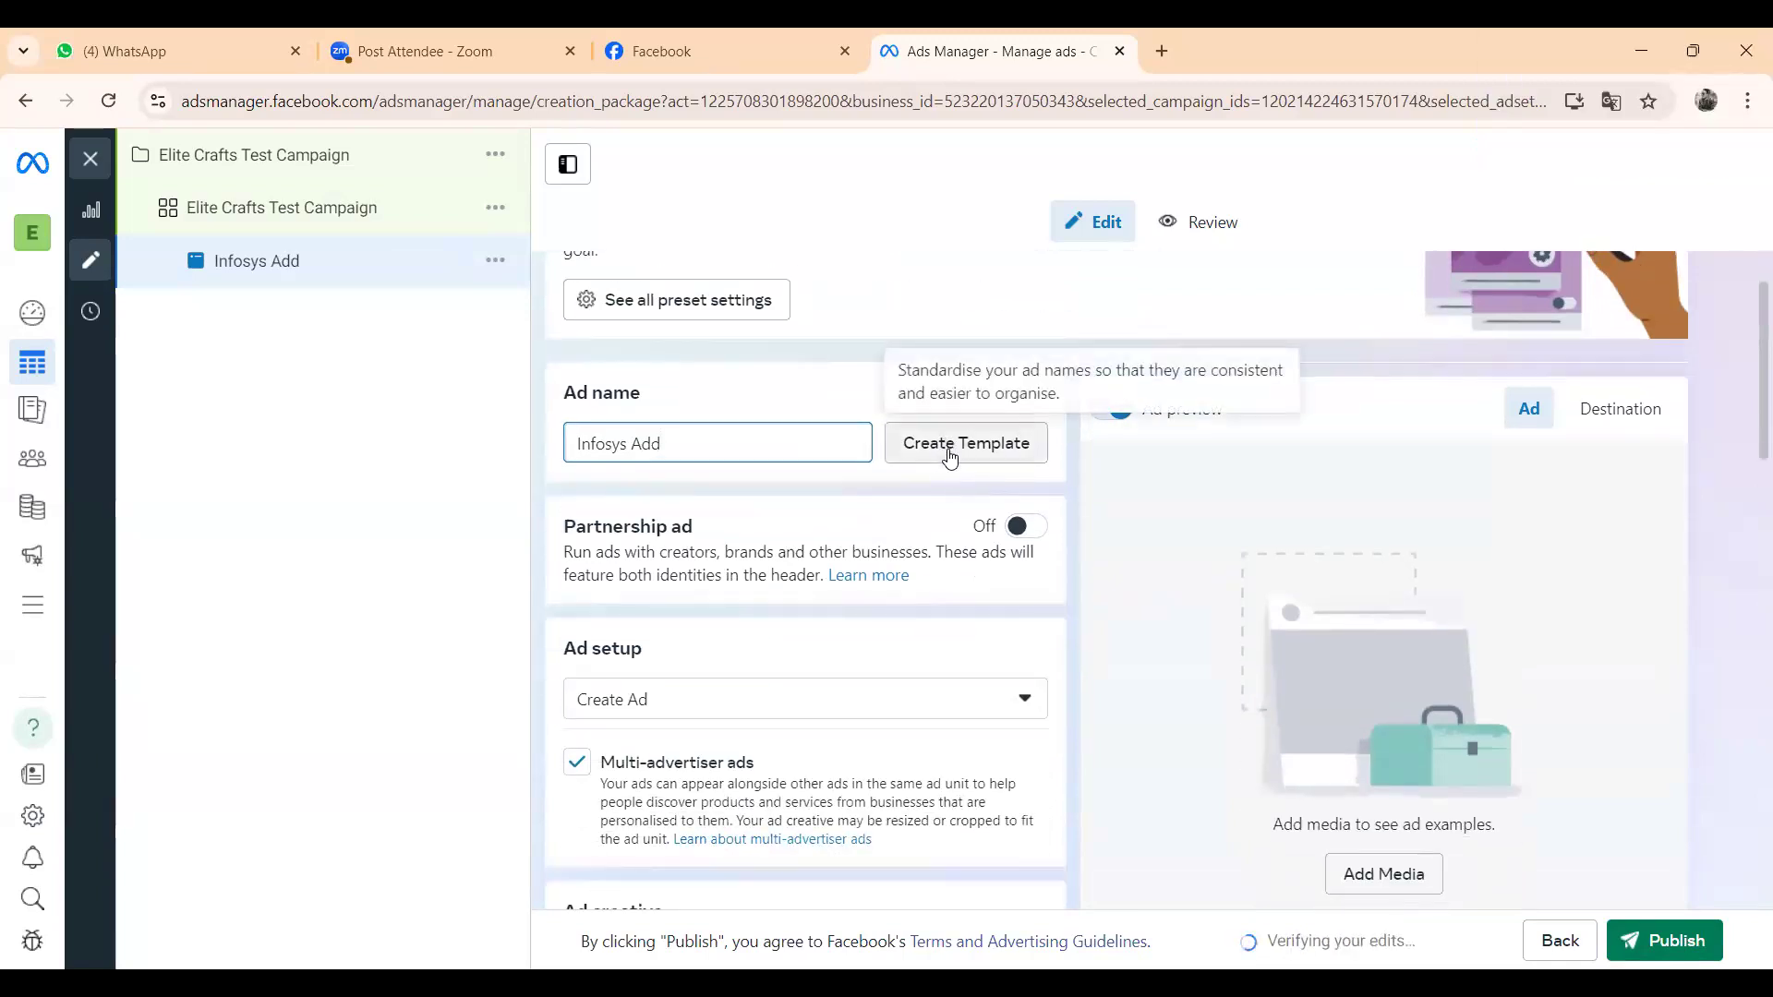
{"action": "scroll", "coordinate": [858, 596], "scroll_direction": "down", "scroll_amount": 3}
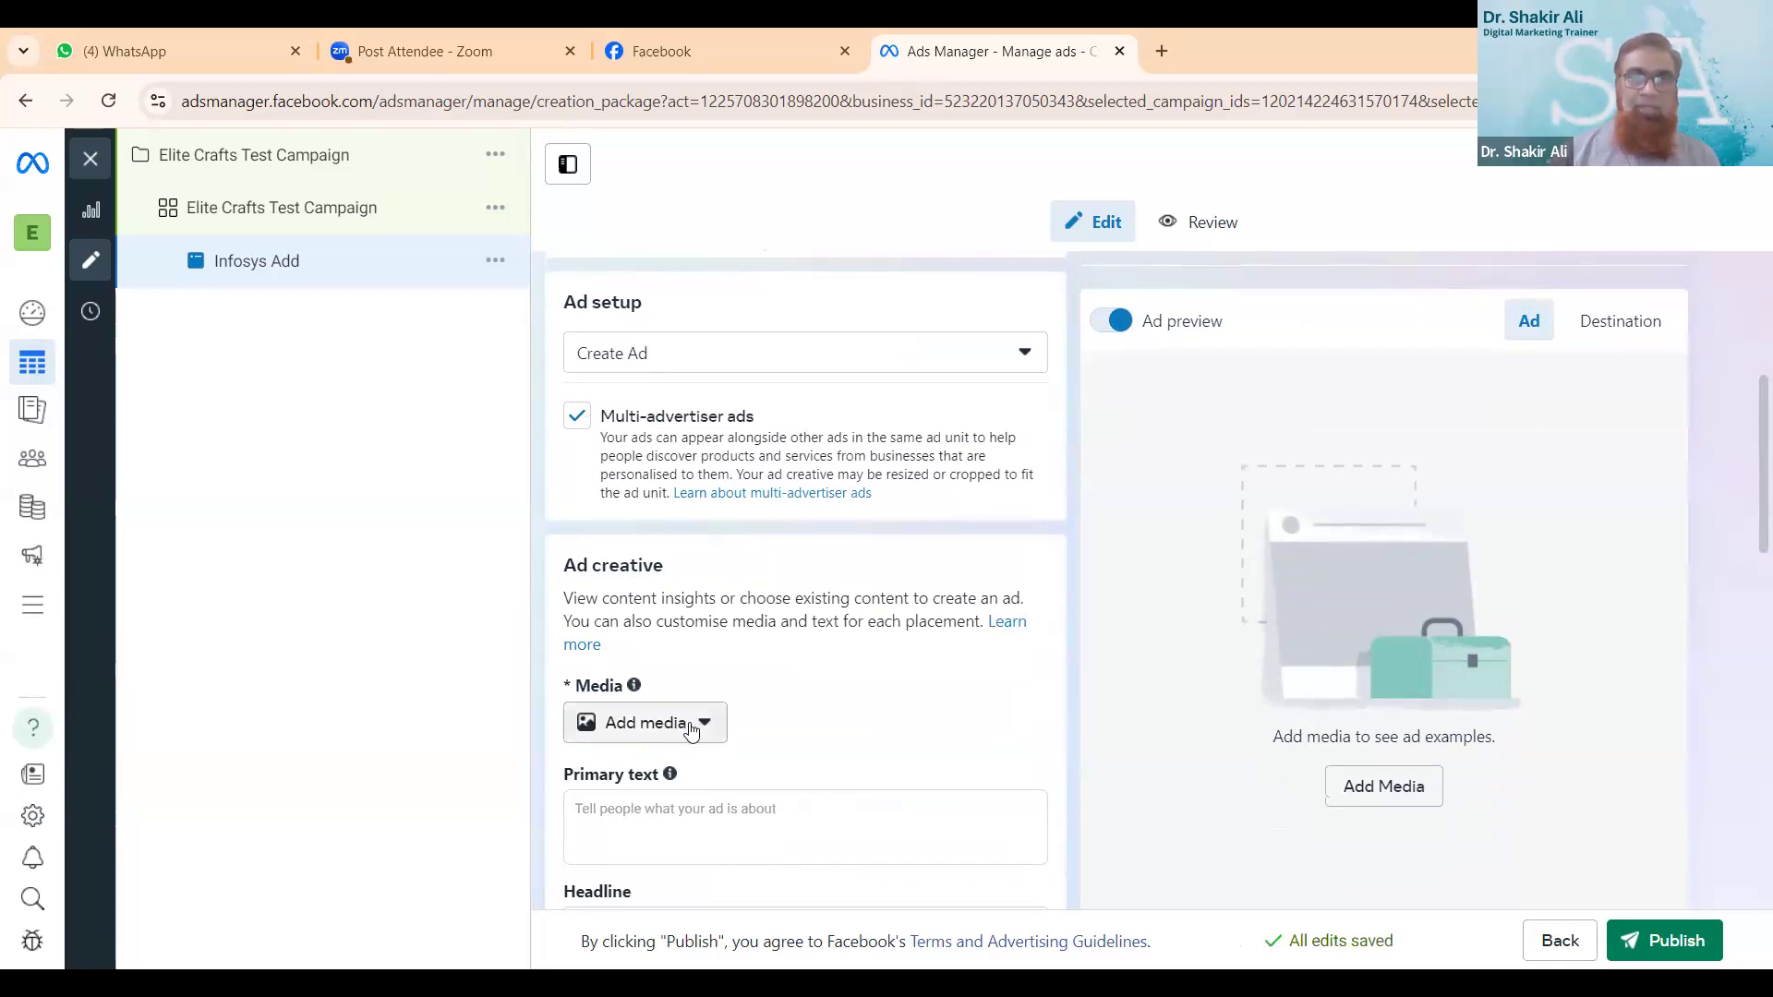
{"action": "left_click", "coordinate": [692, 728]}
{"action": "scroll", "coordinate": [681, 440], "scroll_direction": "down", "scroll_amount": 5}
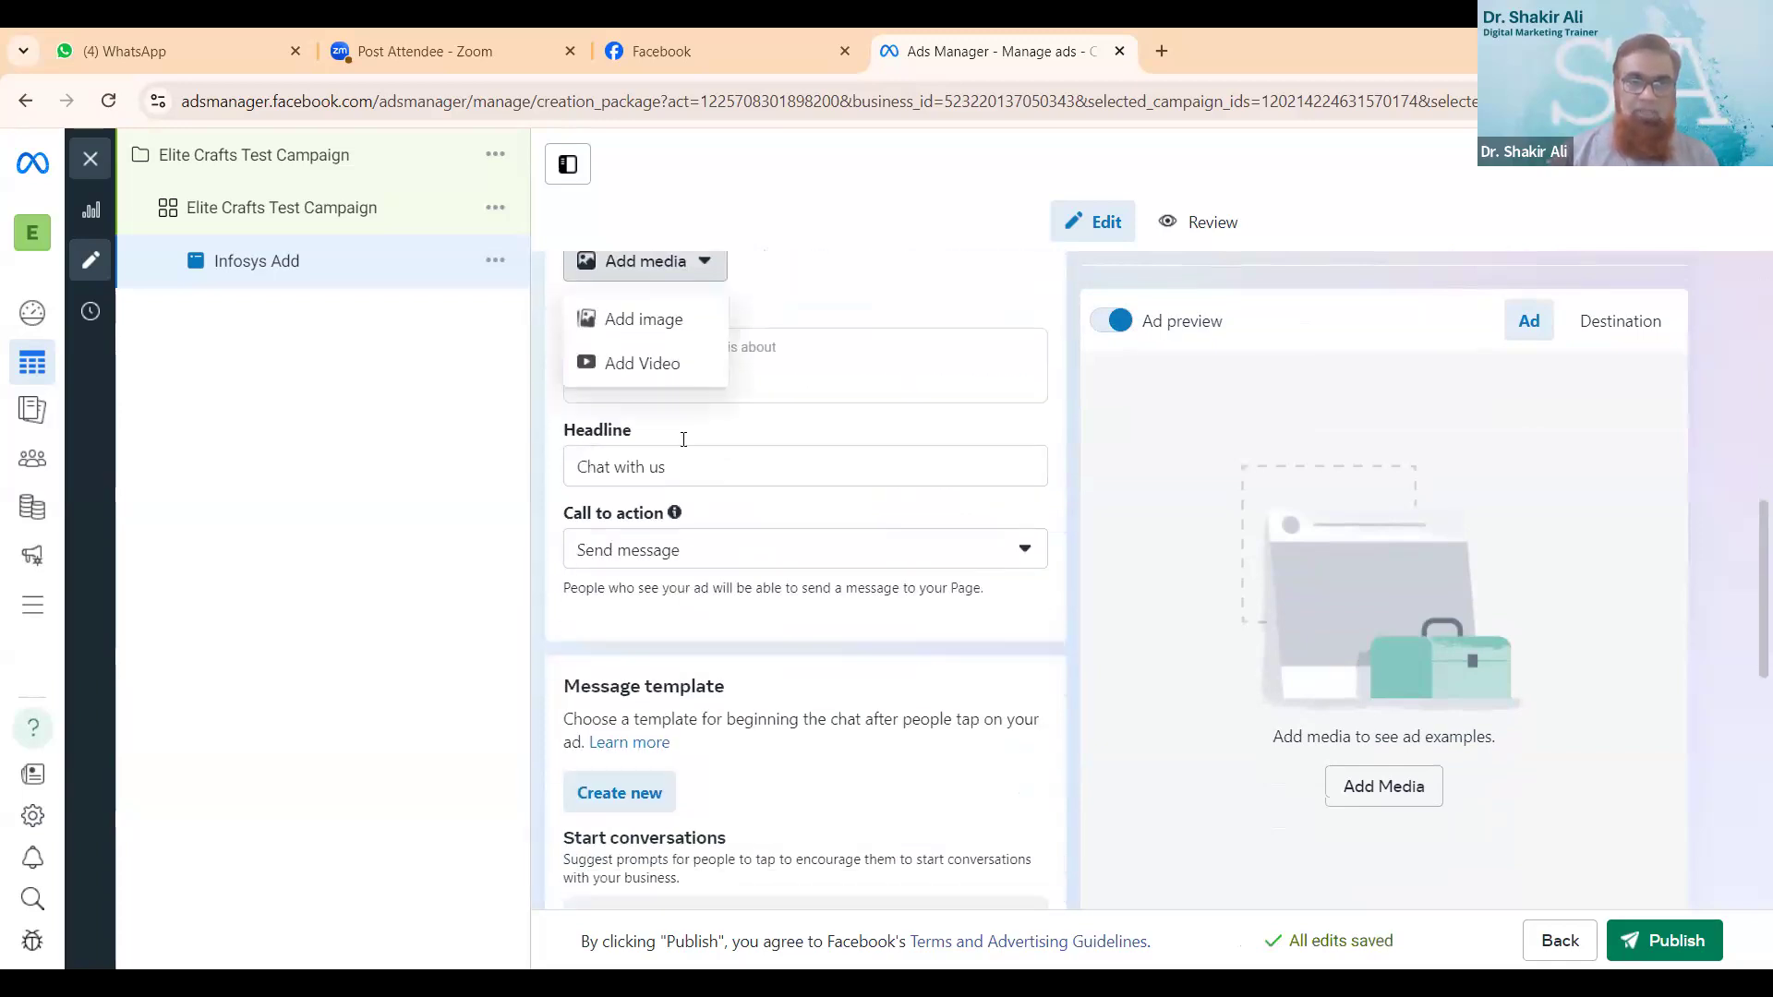
{"action": "left_click", "coordinate": [672, 329]}
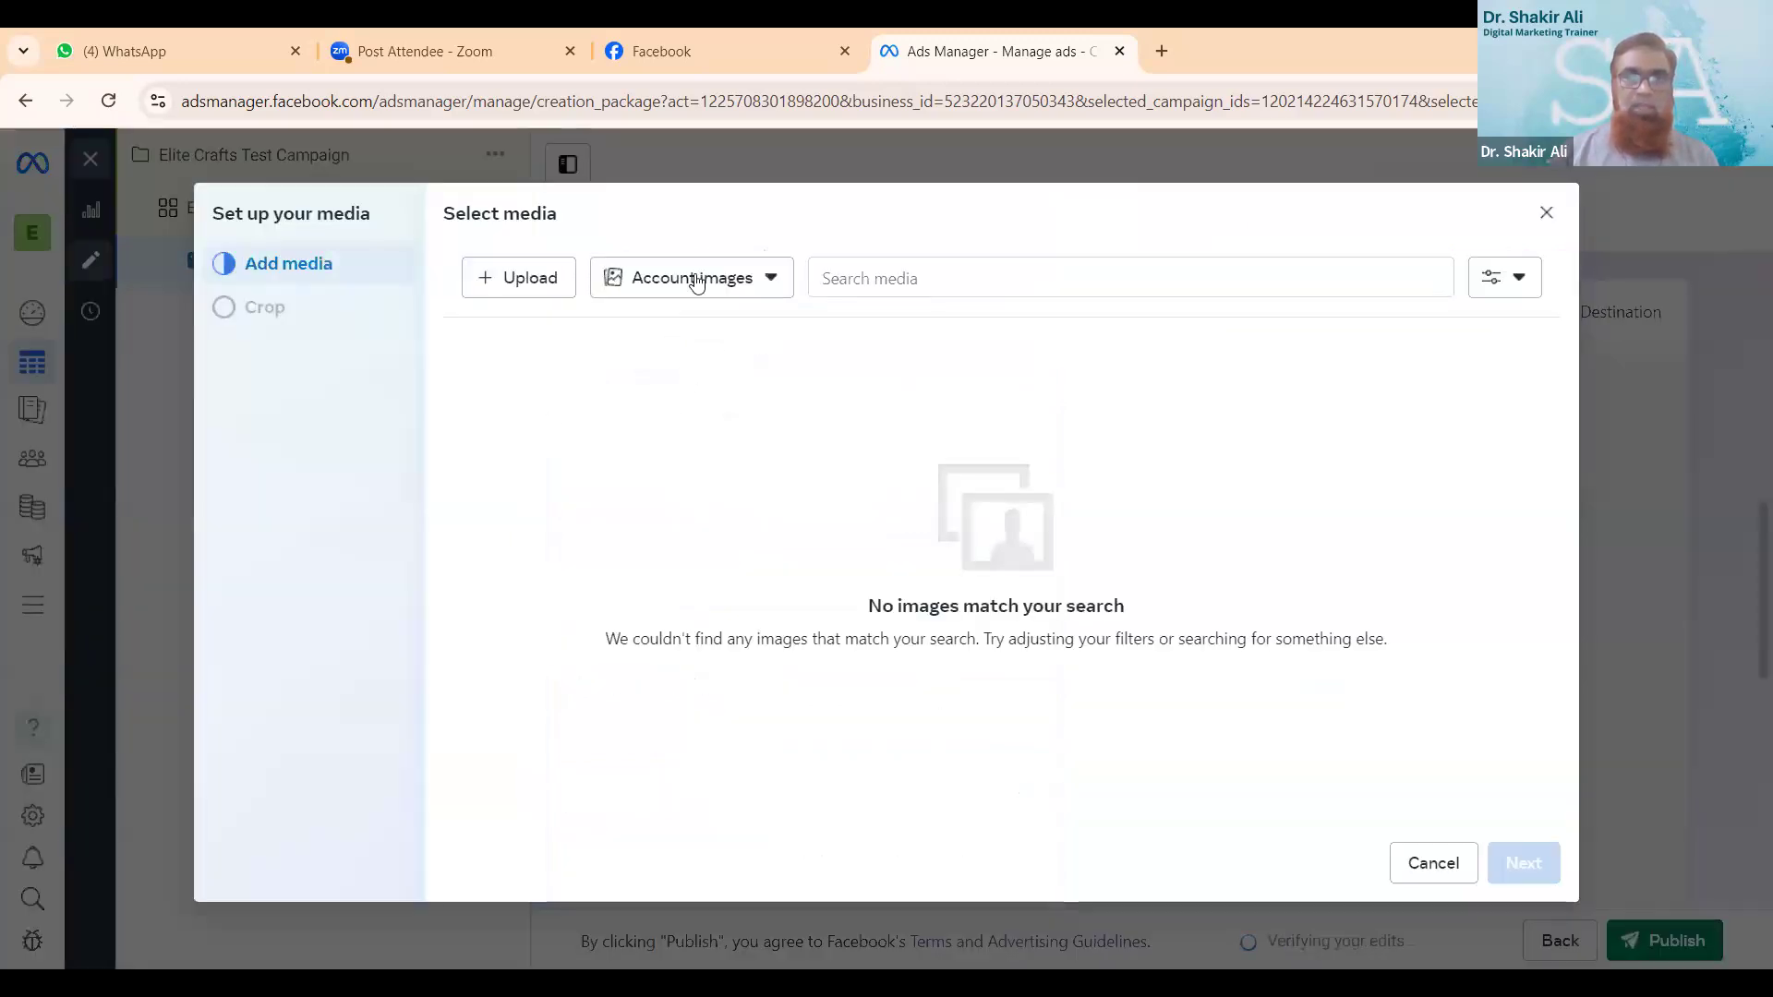
{"action": "left_click", "coordinate": [542, 287]}
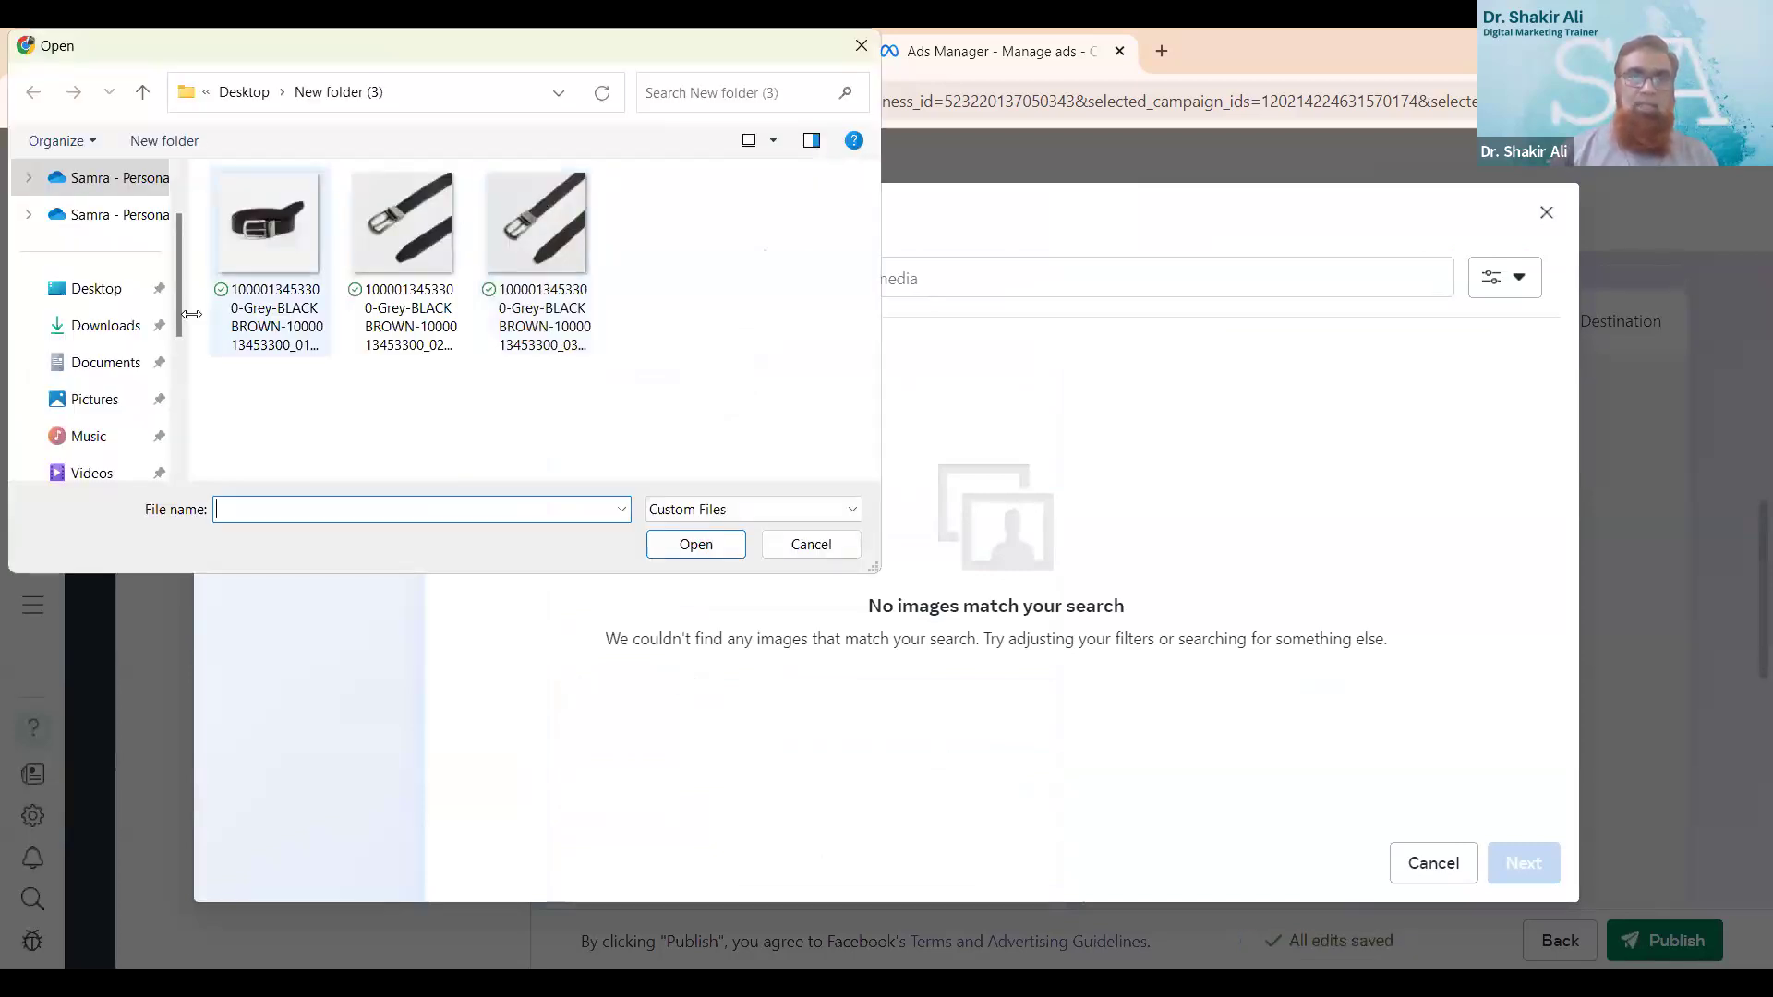
{"action": "left_click", "coordinate": [123, 329]}
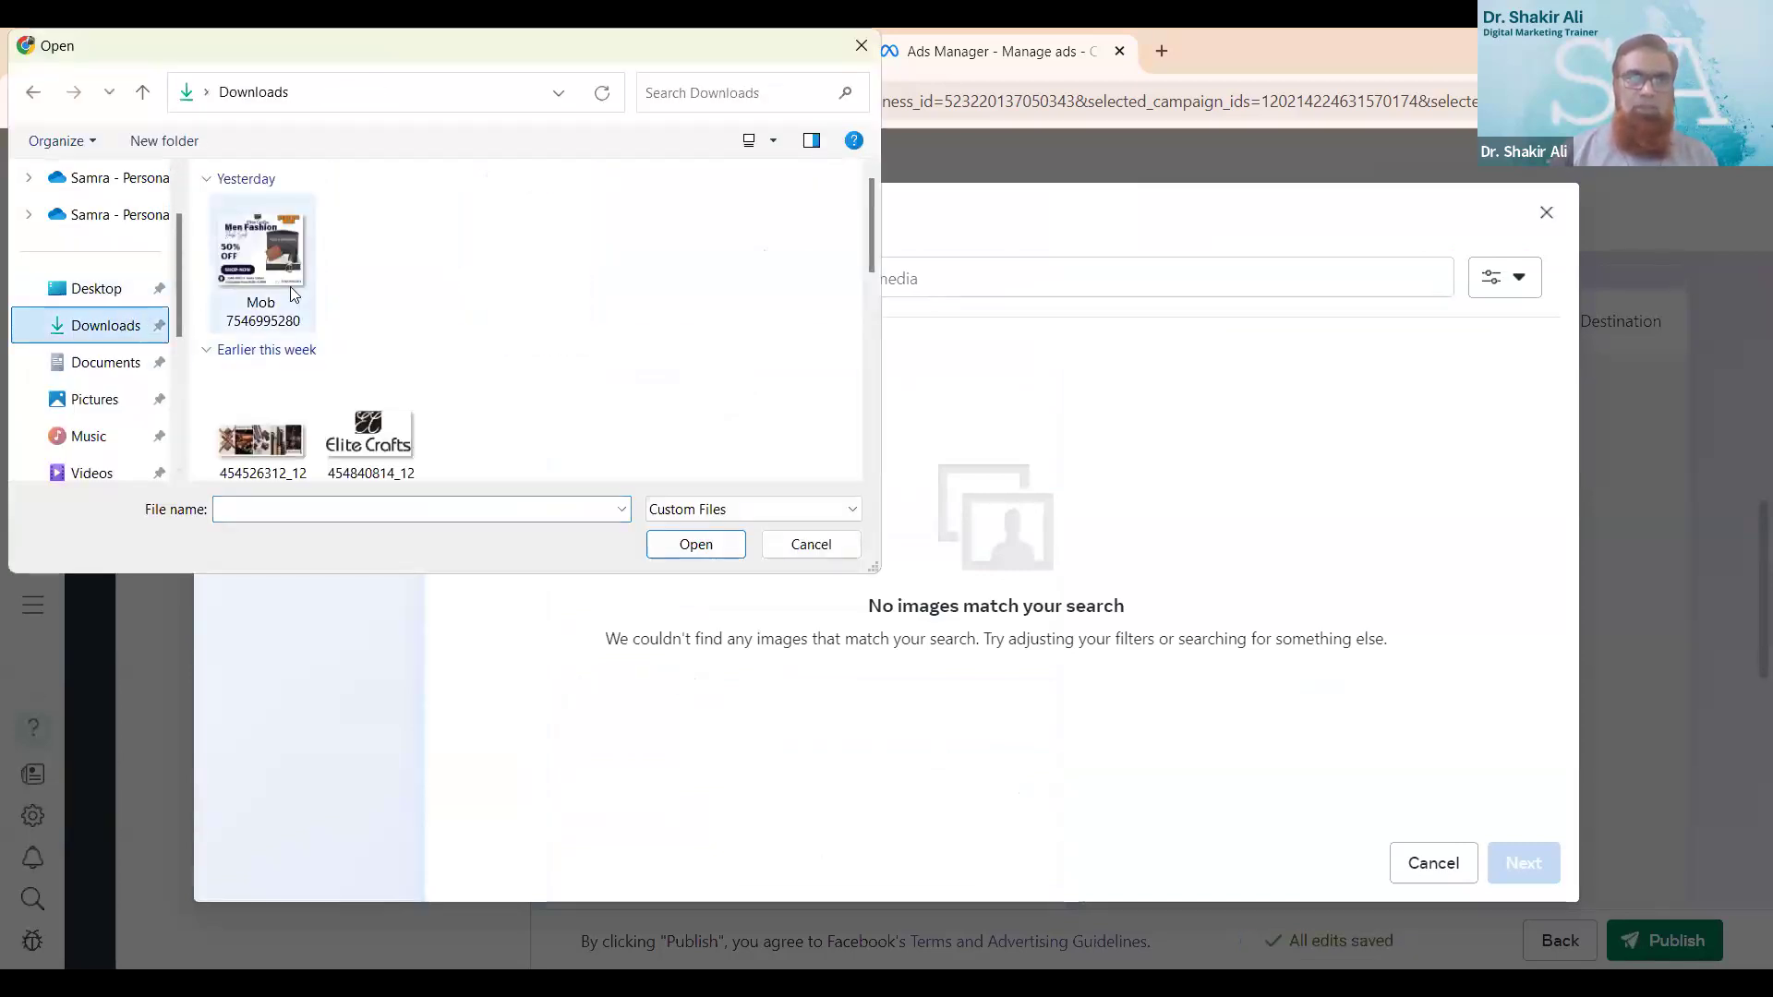
{"action": "left_click", "coordinate": [277, 238]}
{"action": "double_click", "coordinate": [277, 238]}
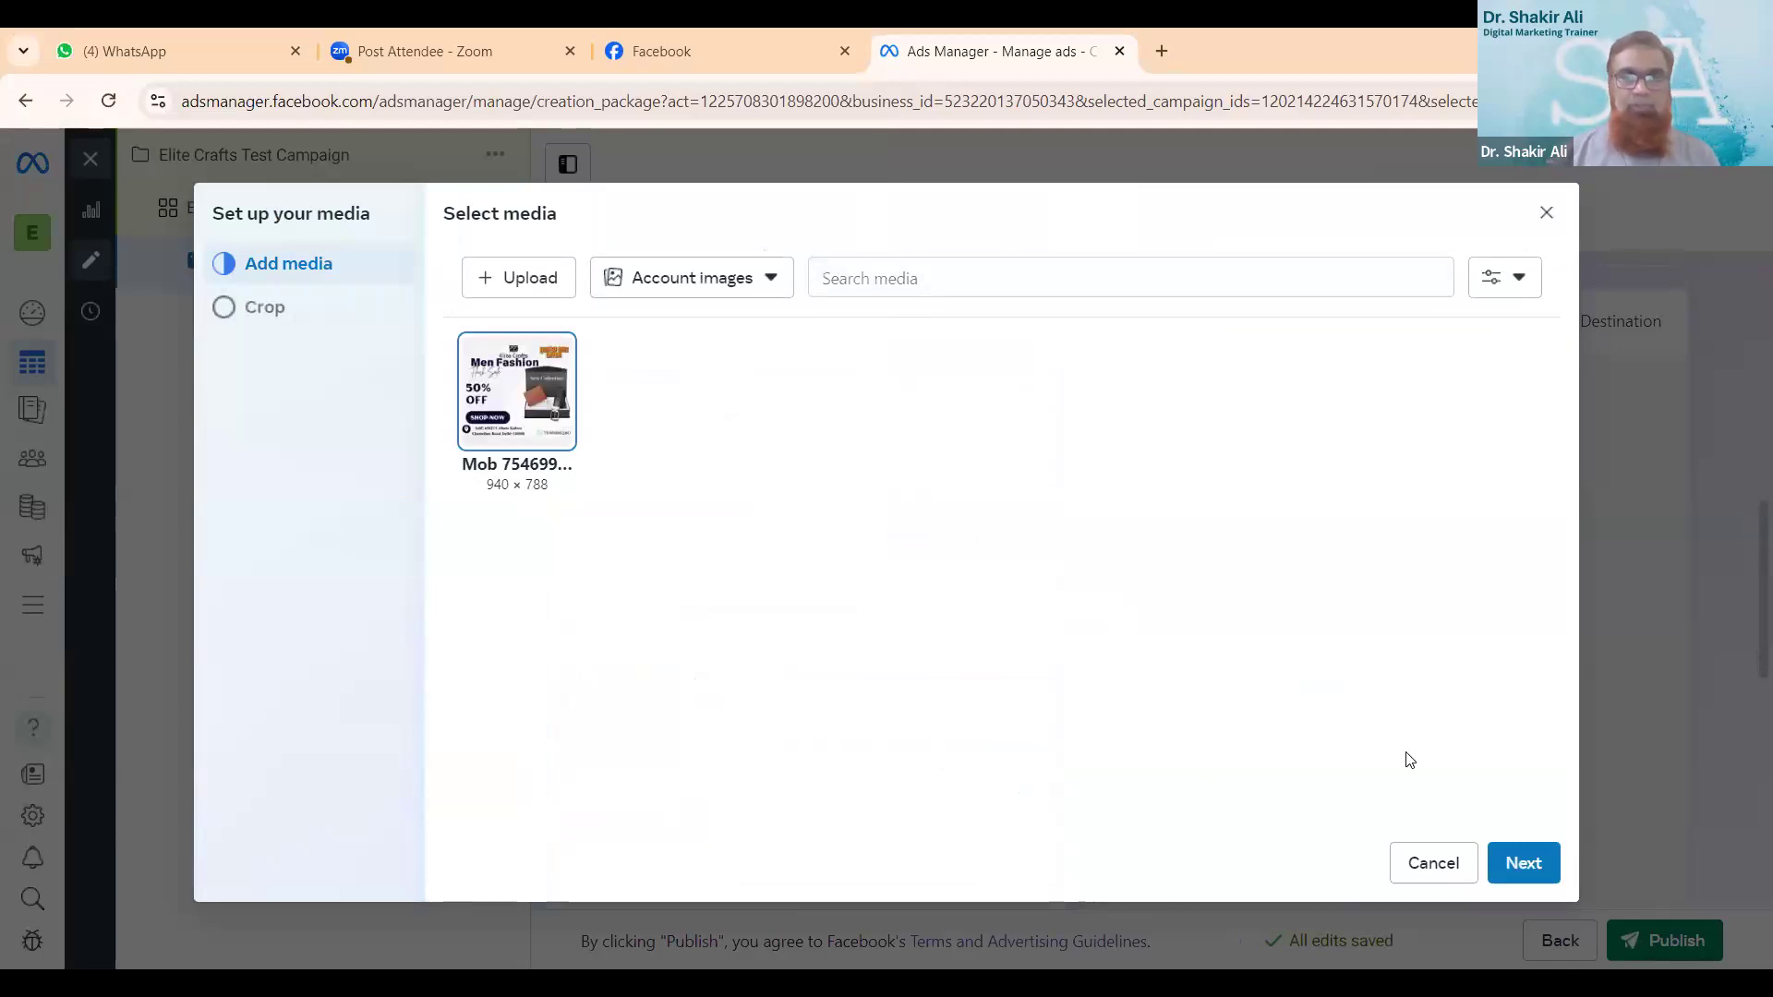
- Keep the original crop of the ad image for the feeds, stories and search results placements and complete the media setup
{"action": "left_click", "coordinate": [1519, 863]}
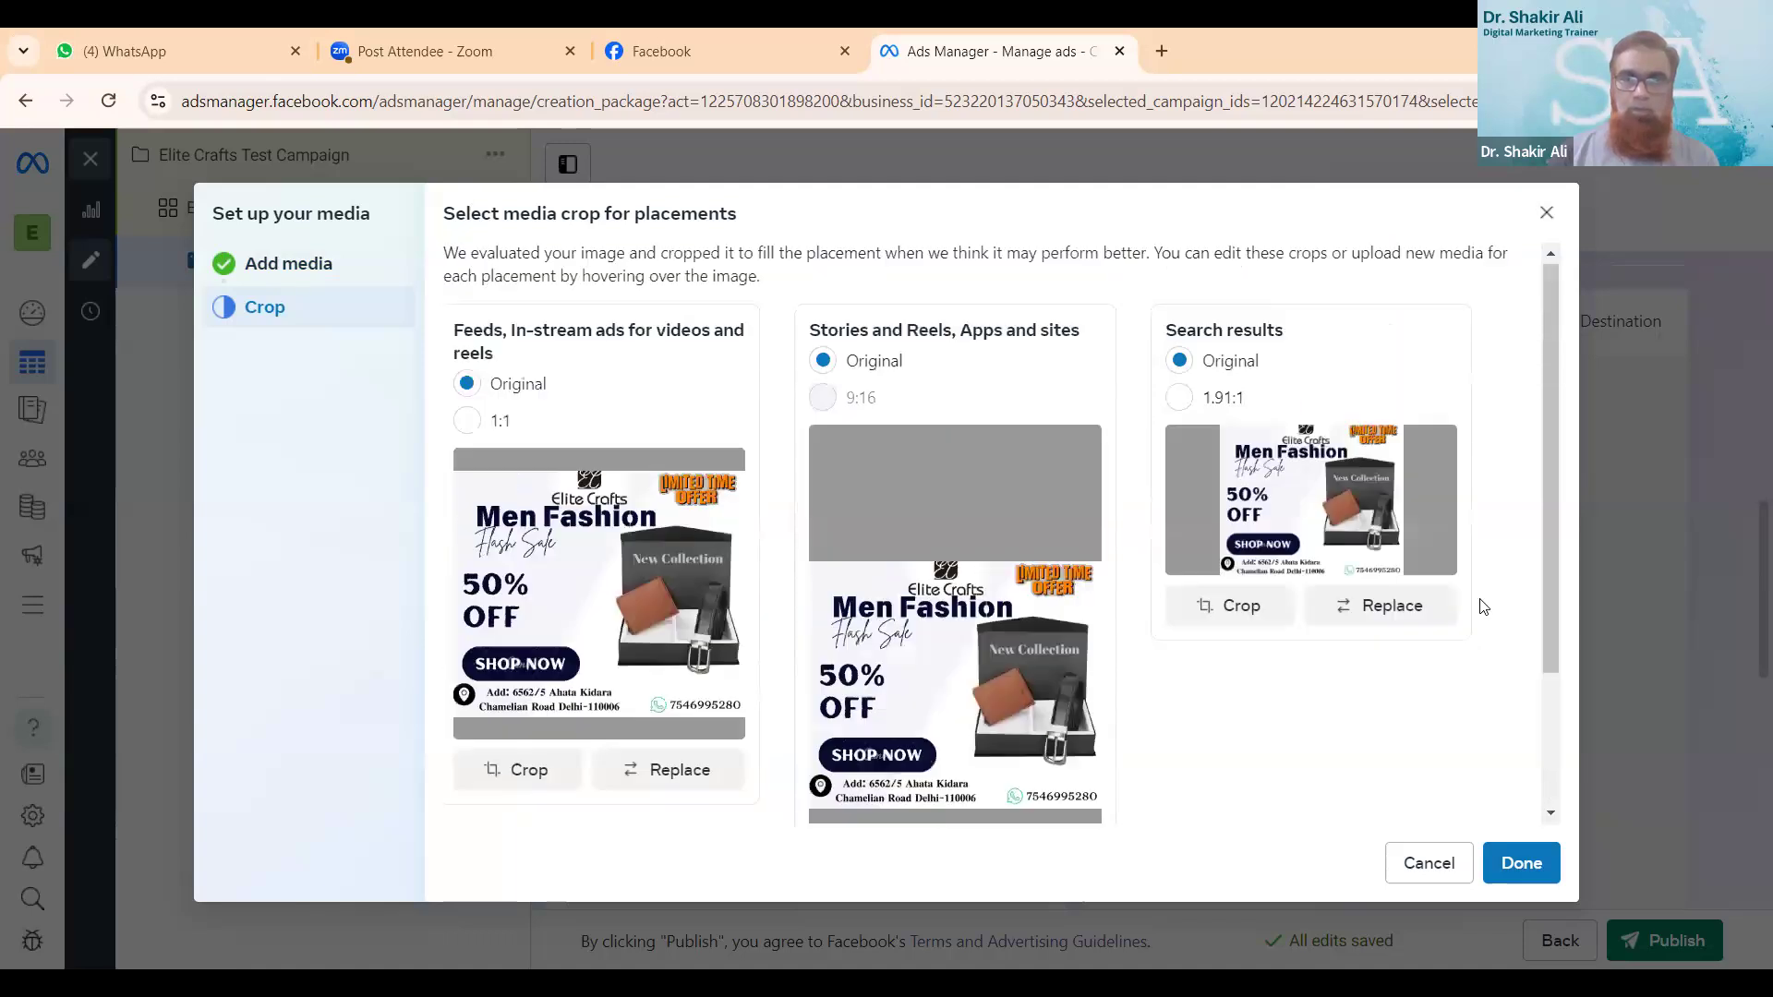
{"action": "scroll", "coordinate": [1484, 607], "scroll_direction": "down", "scroll_amount": 2}
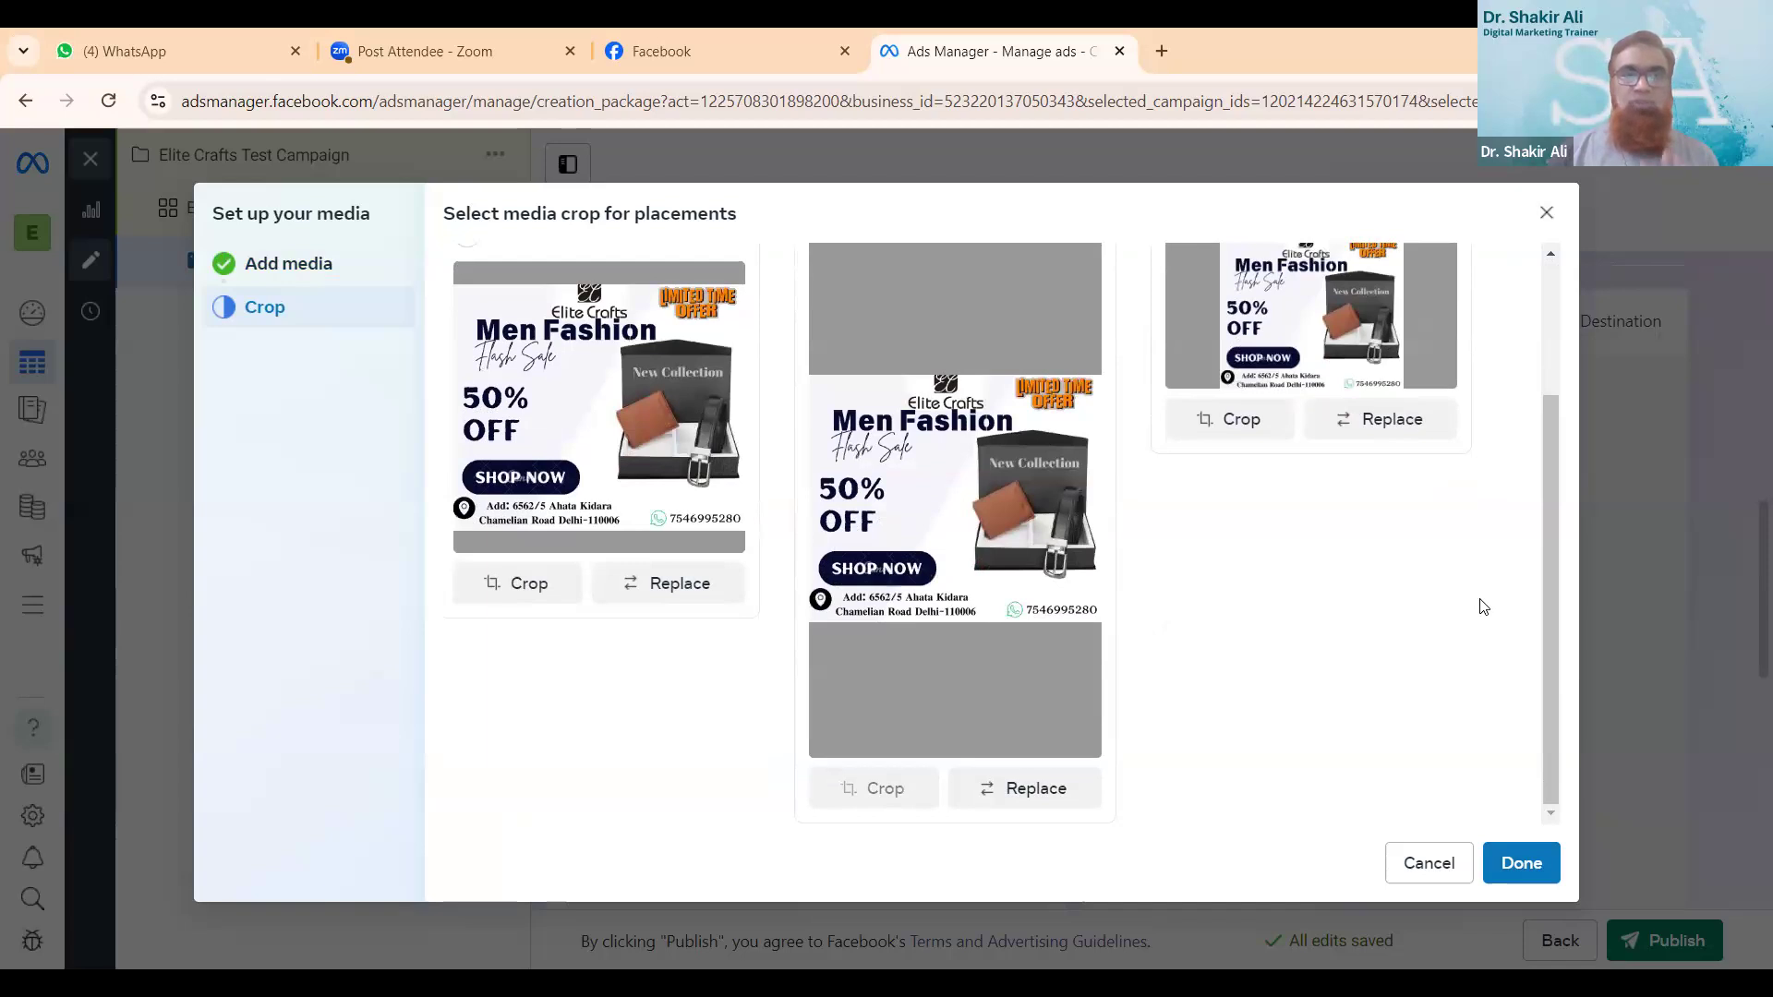
{"action": "scroll", "coordinate": [1483, 607], "scroll_direction": "up", "scroll_amount": 2}
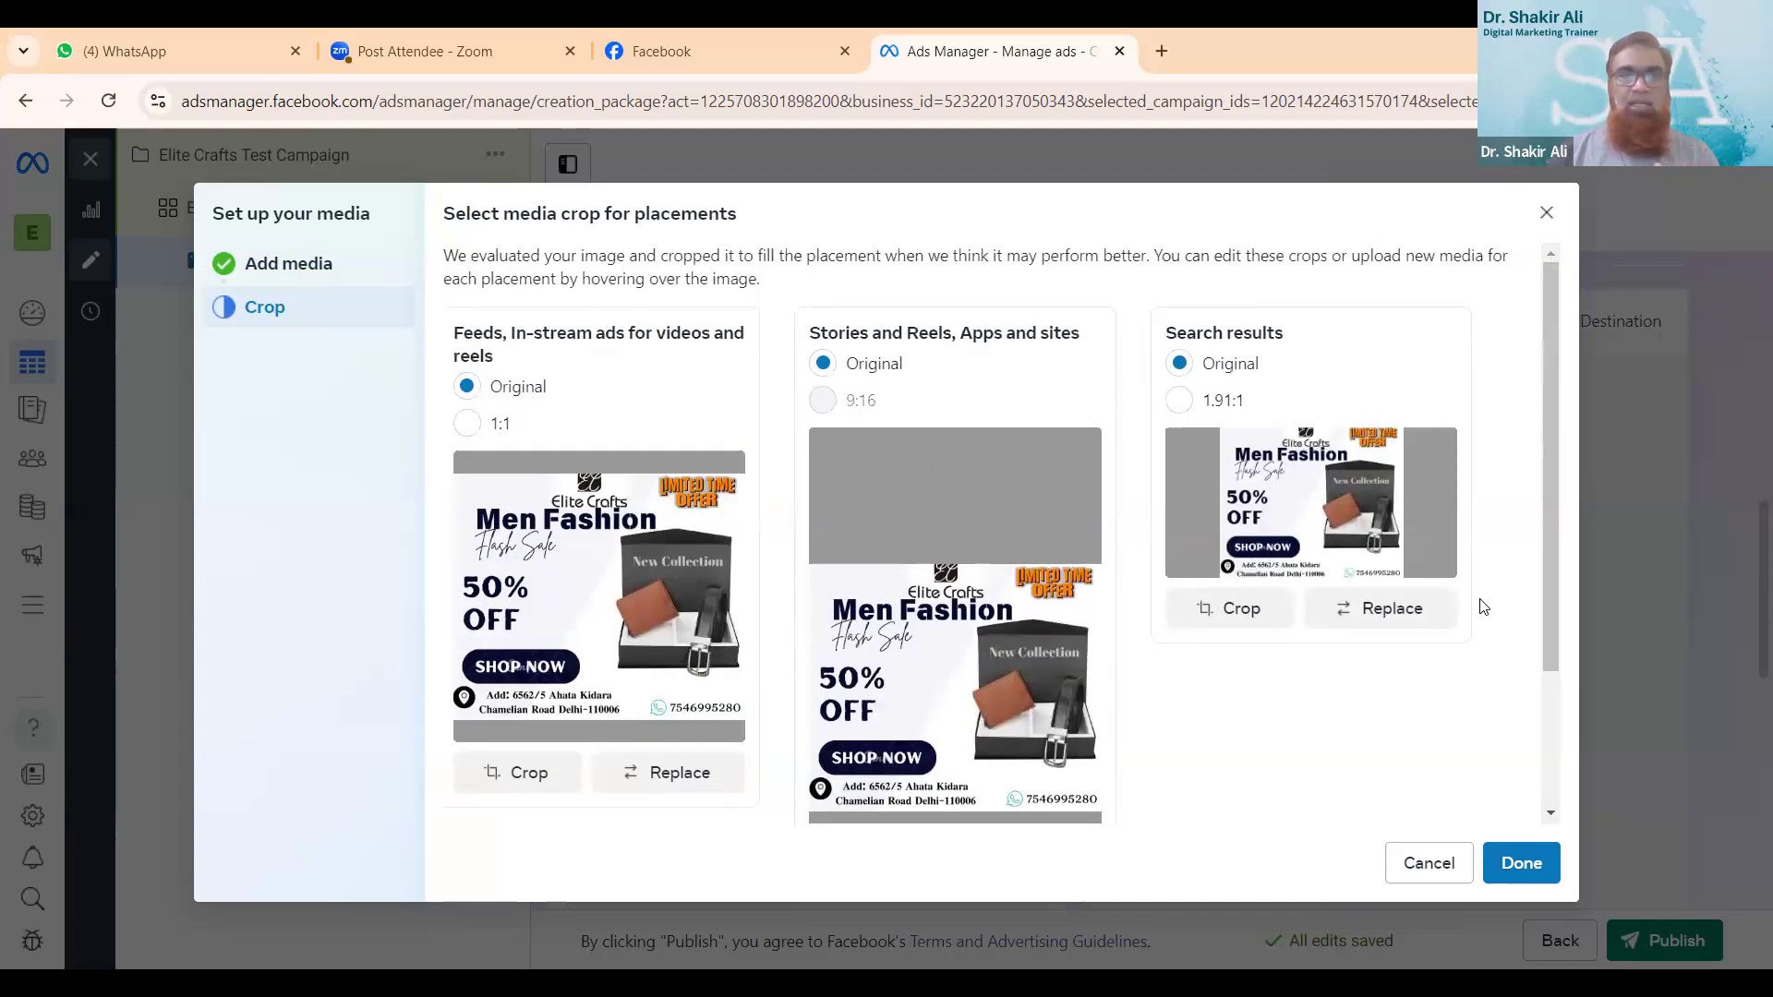
{"action": "scroll", "coordinate": [1483, 606], "scroll_direction": "down", "scroll_amount": 1}
{"action": "scroll", "coordinate": [1483, 607], "scroll_direction": "down", "scroll_amount": 1}
{"action": "scroll", "coordinate": [1484, 607], "scroll_direction": "up", "scroll_amount": 3}
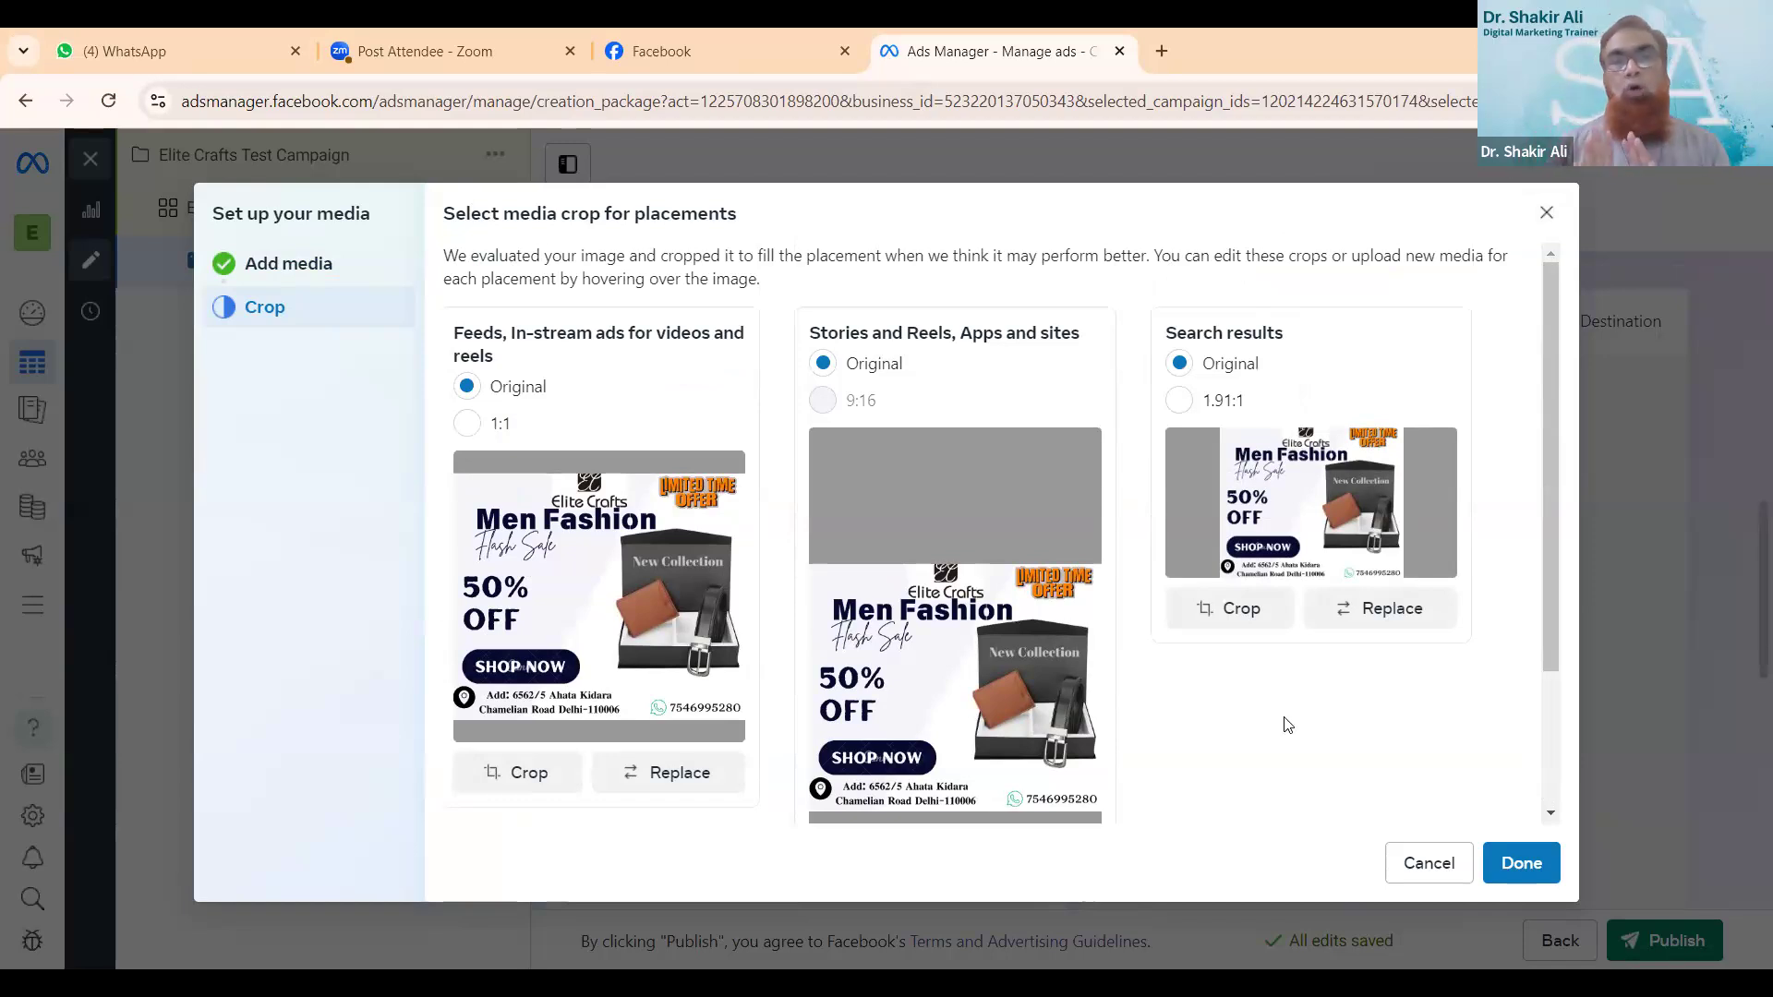
{"action": "scroll", "coordinate": [1288, 725], "scroll_direction": "down", "scroll_amount": 2}
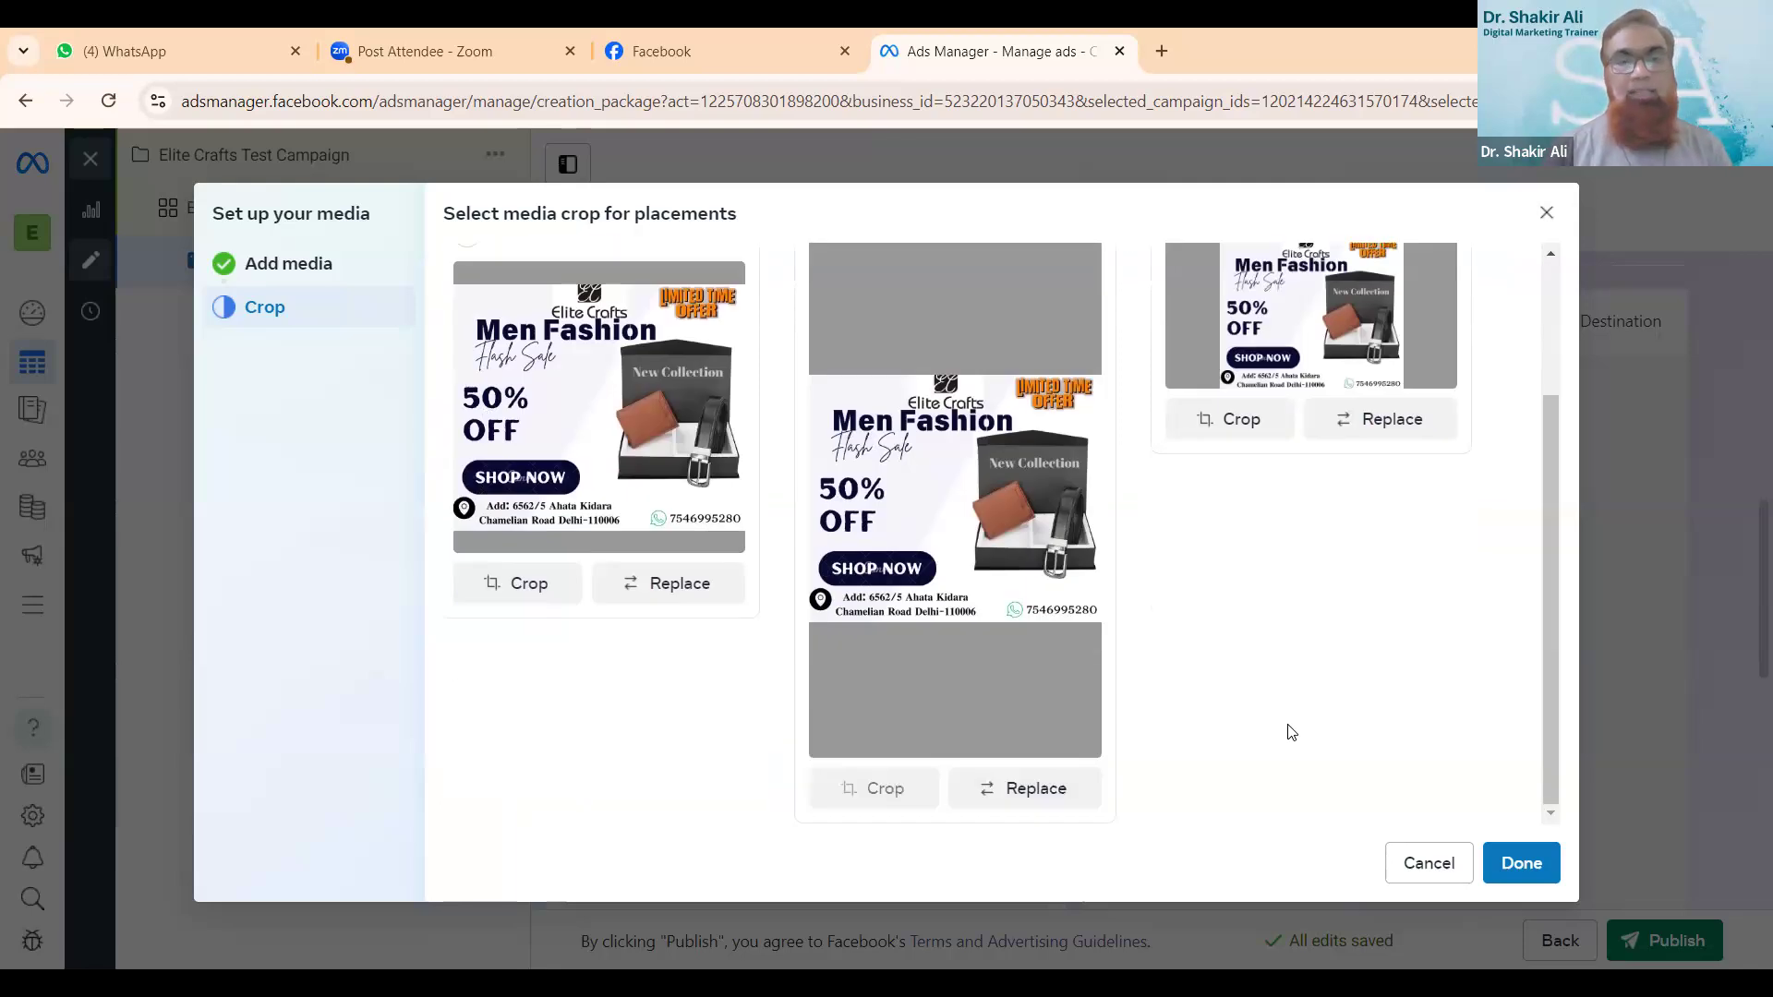
{"action": "scroll", "coordinate": [1291, 733], "scroll_direction": "up", "scroll_amount": 2}
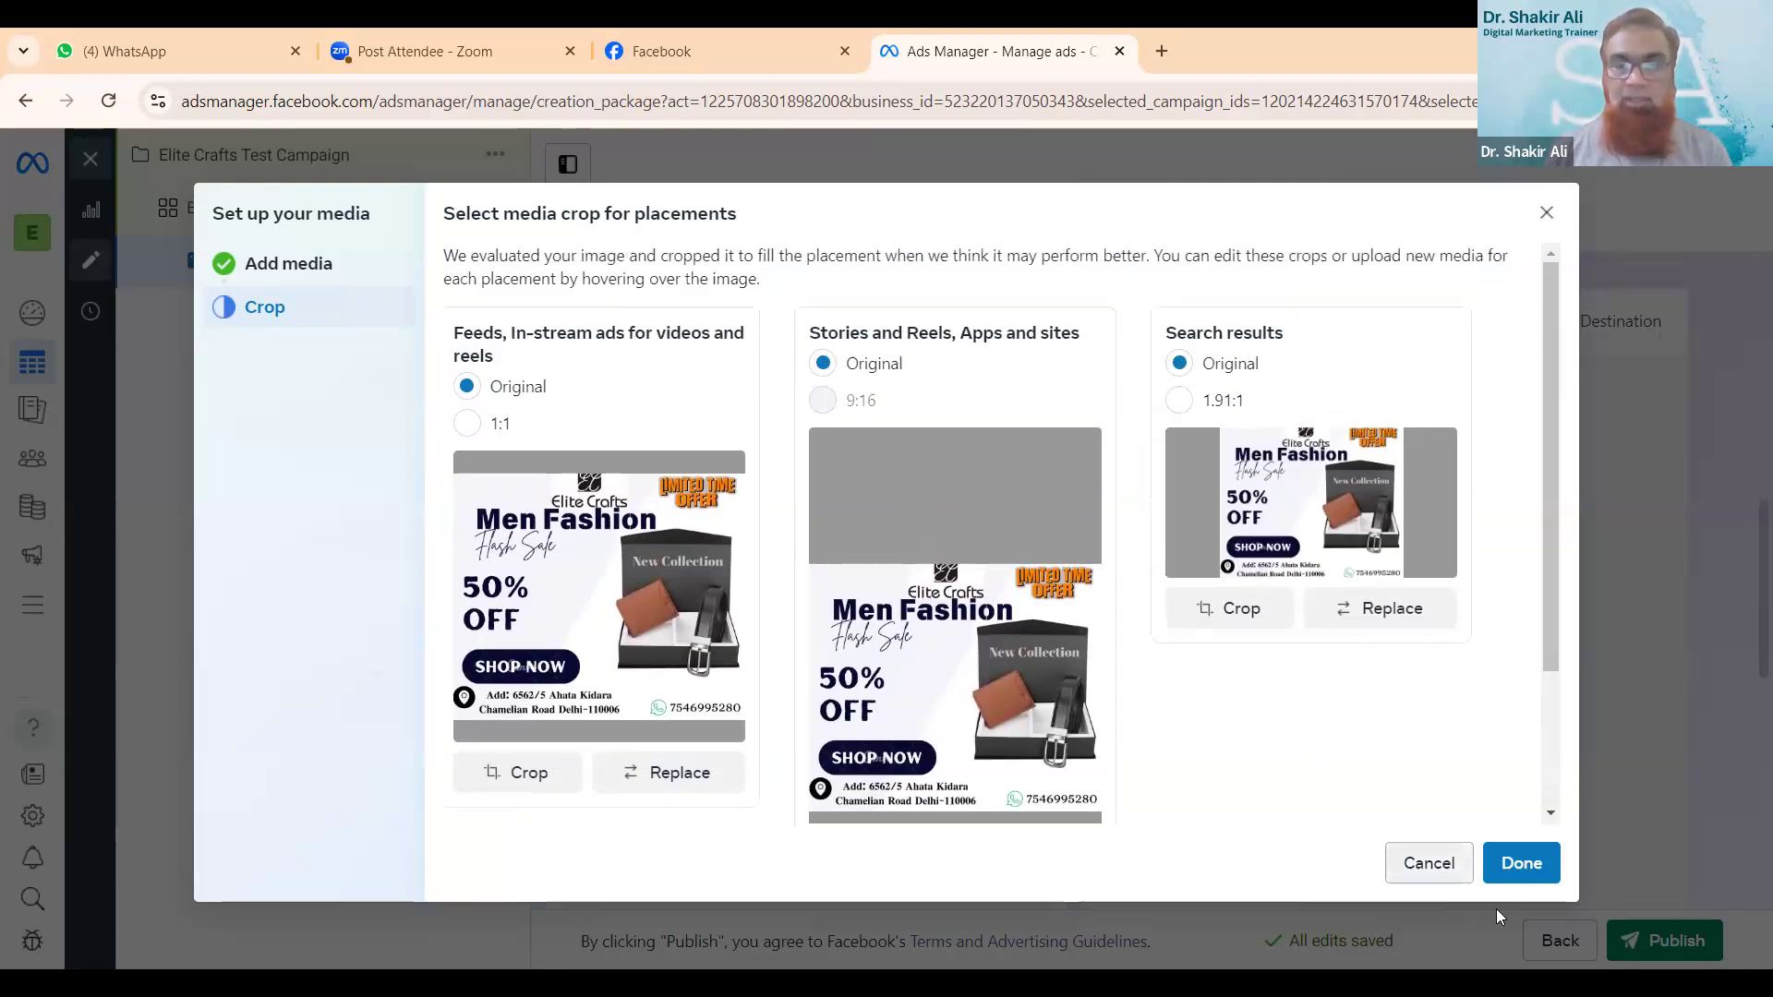
{"action": "left_click", "coordinate": [1523, 878]}
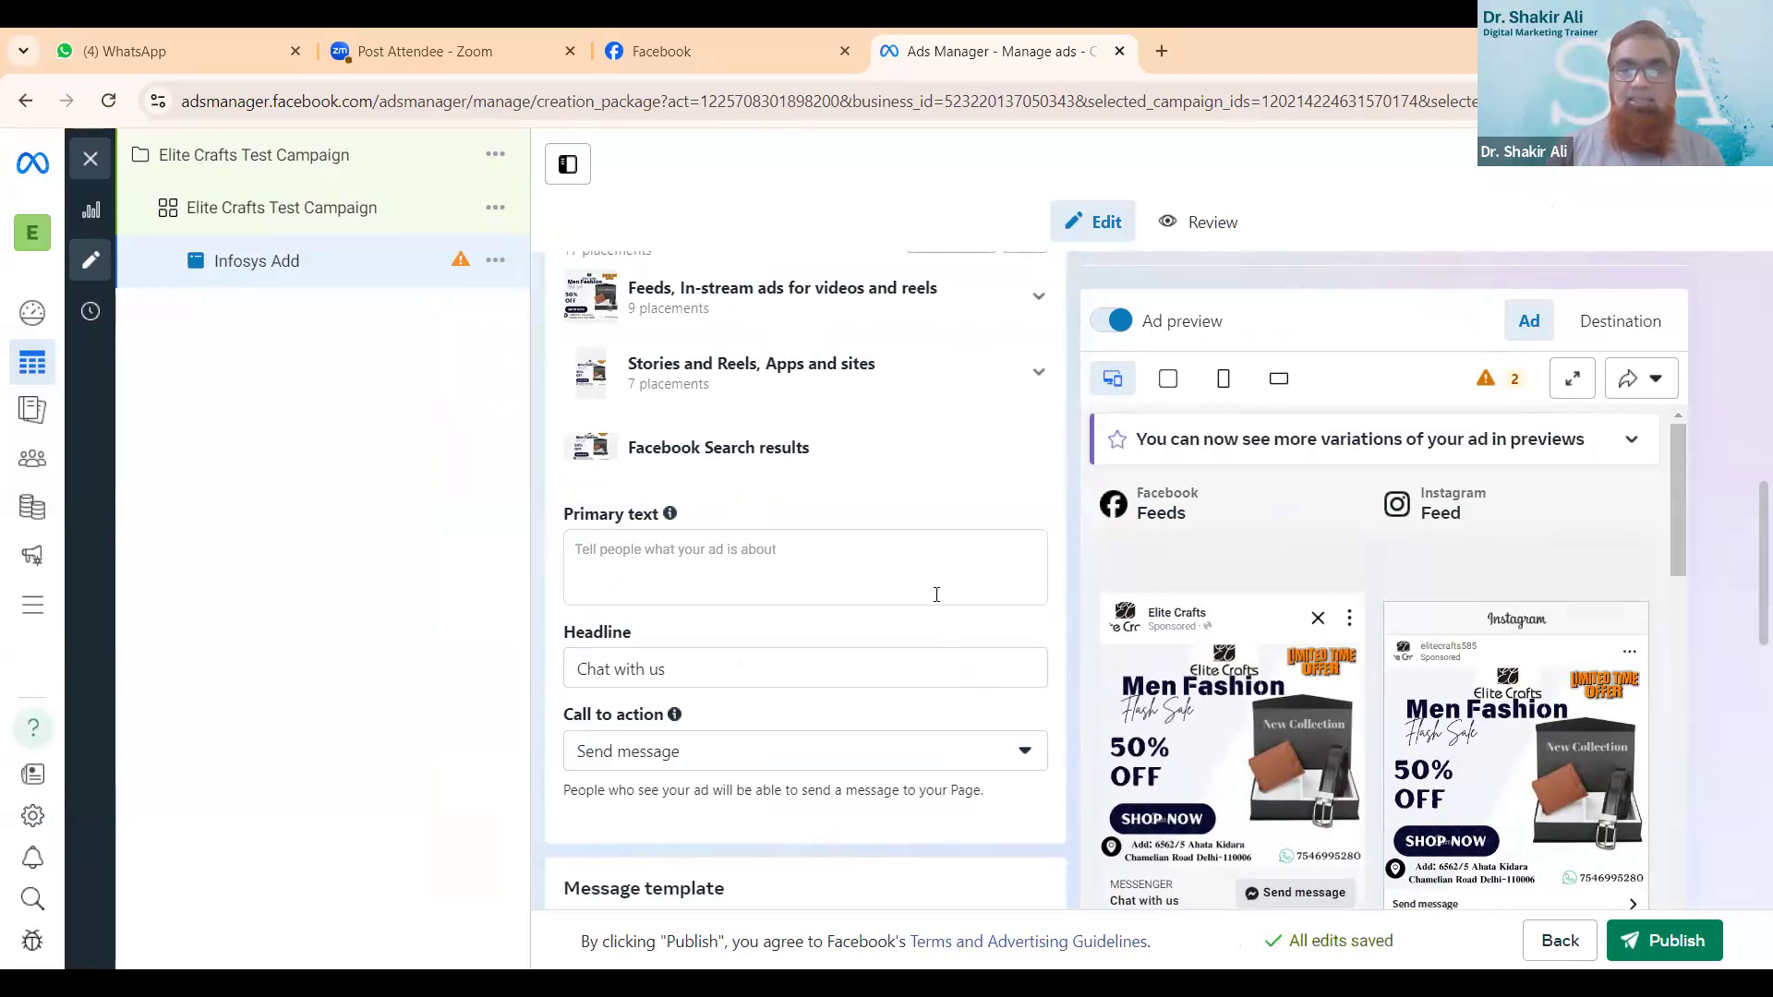
- Enter "Elite Crafts Belts For Men Fashion" as the ad's primary text
{"action": "scroll", "coordinate": [1418, 676], "scroll_direction": "down", "scroll_amount": 3}
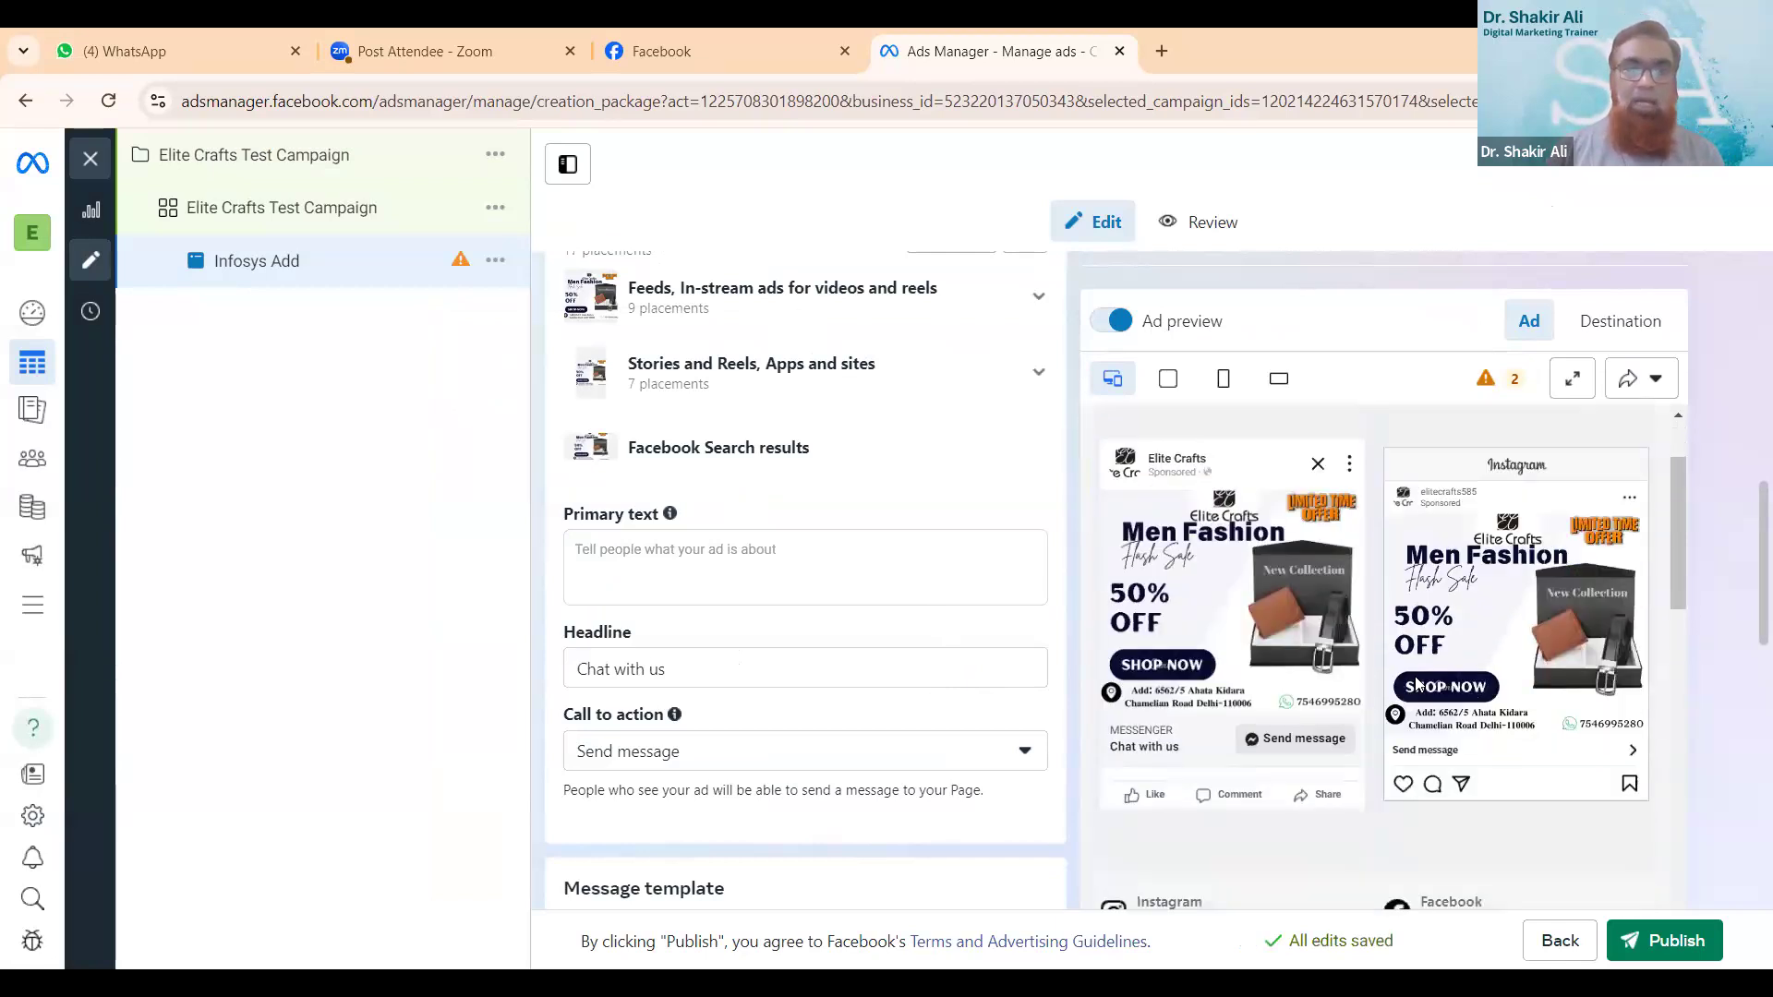
{"action": "scroll", "coordinate": [1418, 682], "scroll_direction": "down", "scroll_amount": 5}
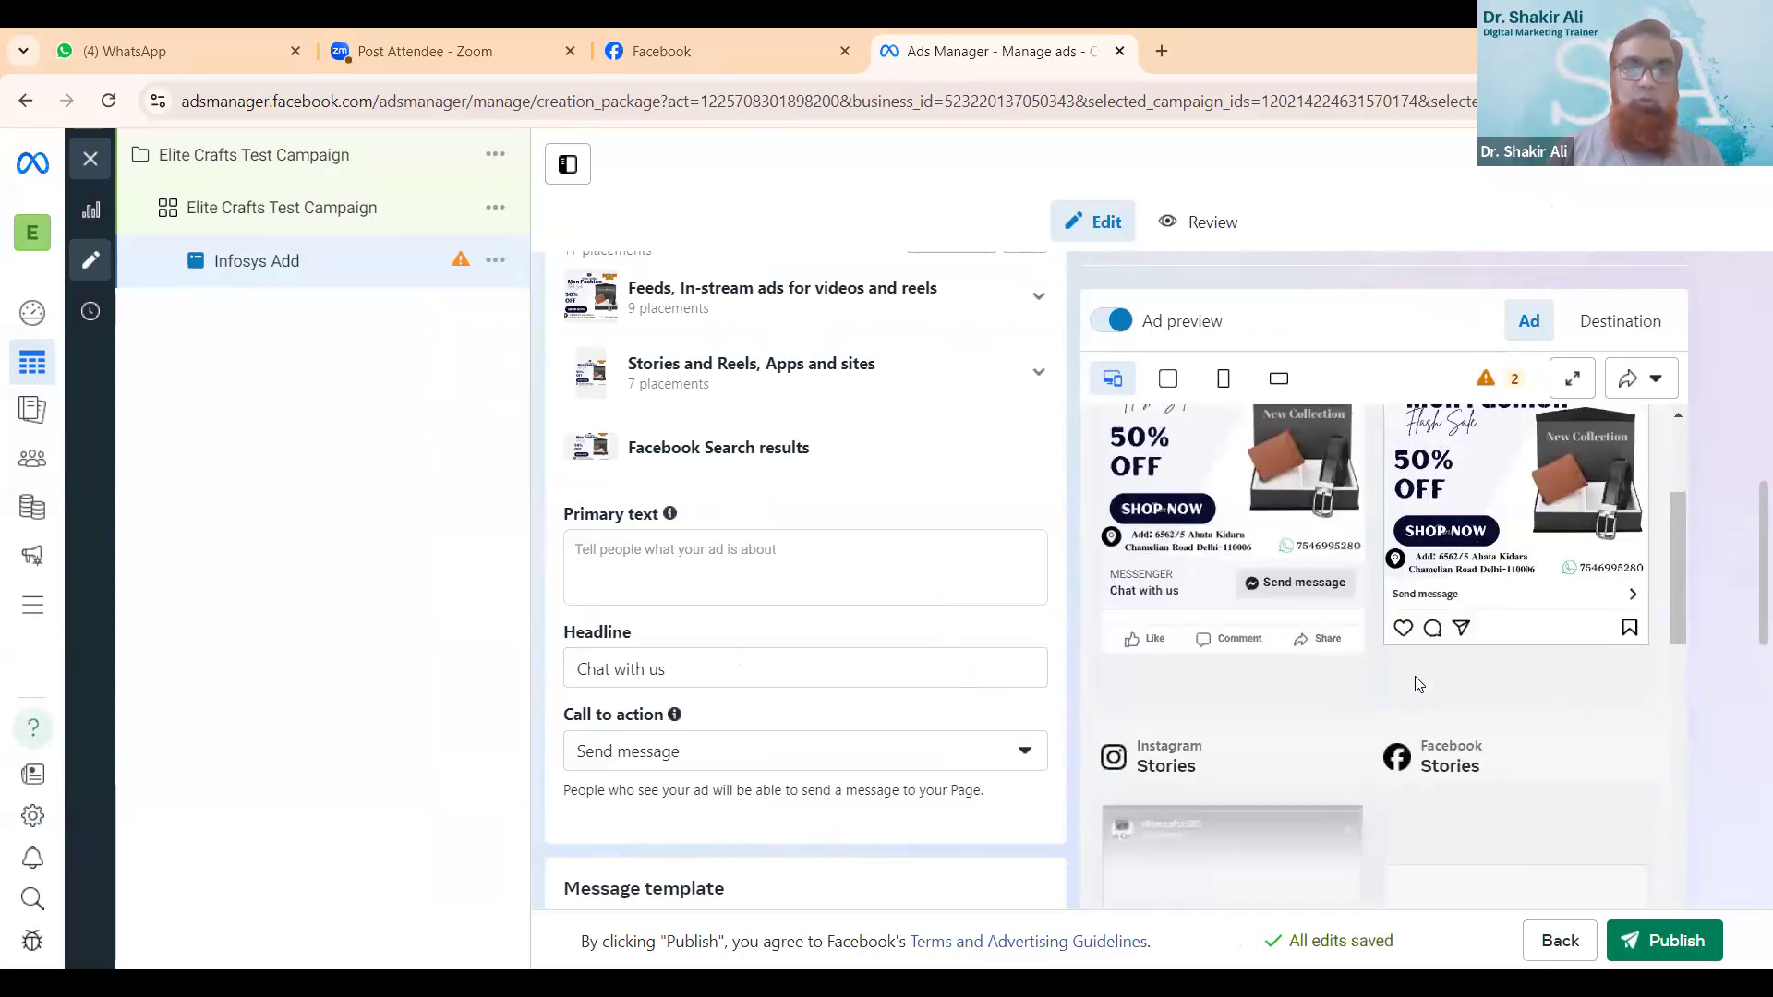
{"action": "scroll", "coordinate": [1417, 684], "scroll_direction": "down", "scroll_amount": 3}
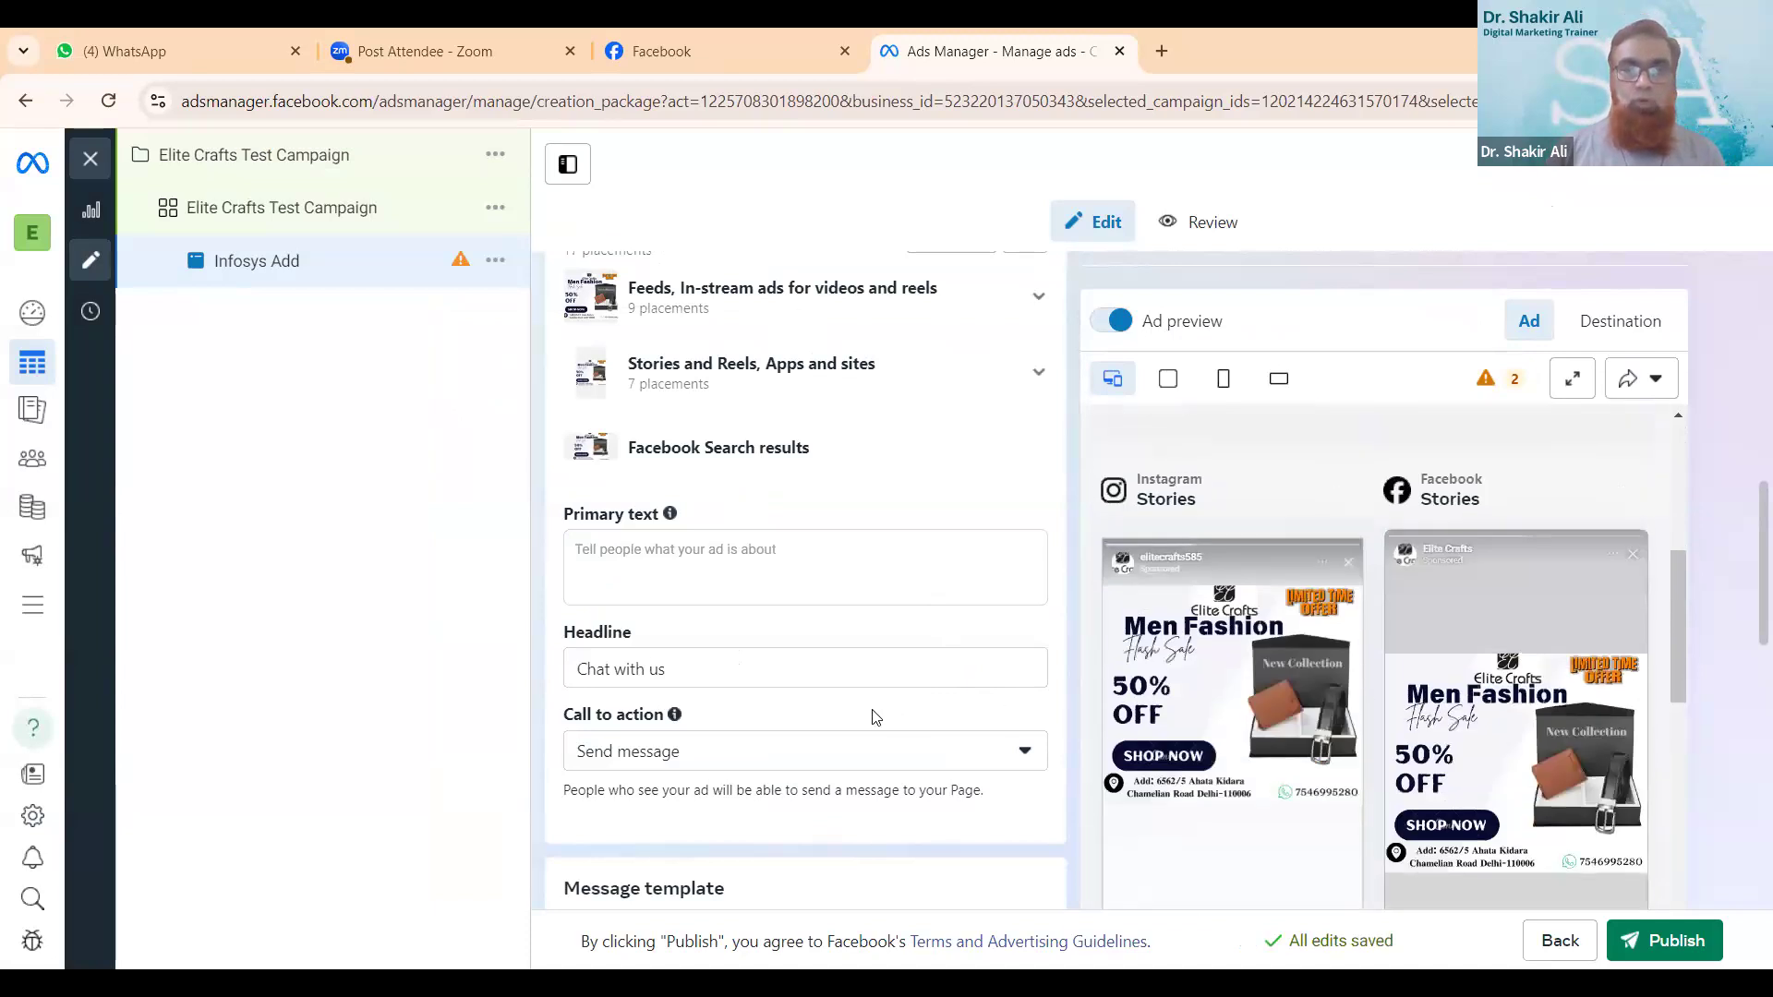
{"action": "left_click", "coordinate": [739, 558]}
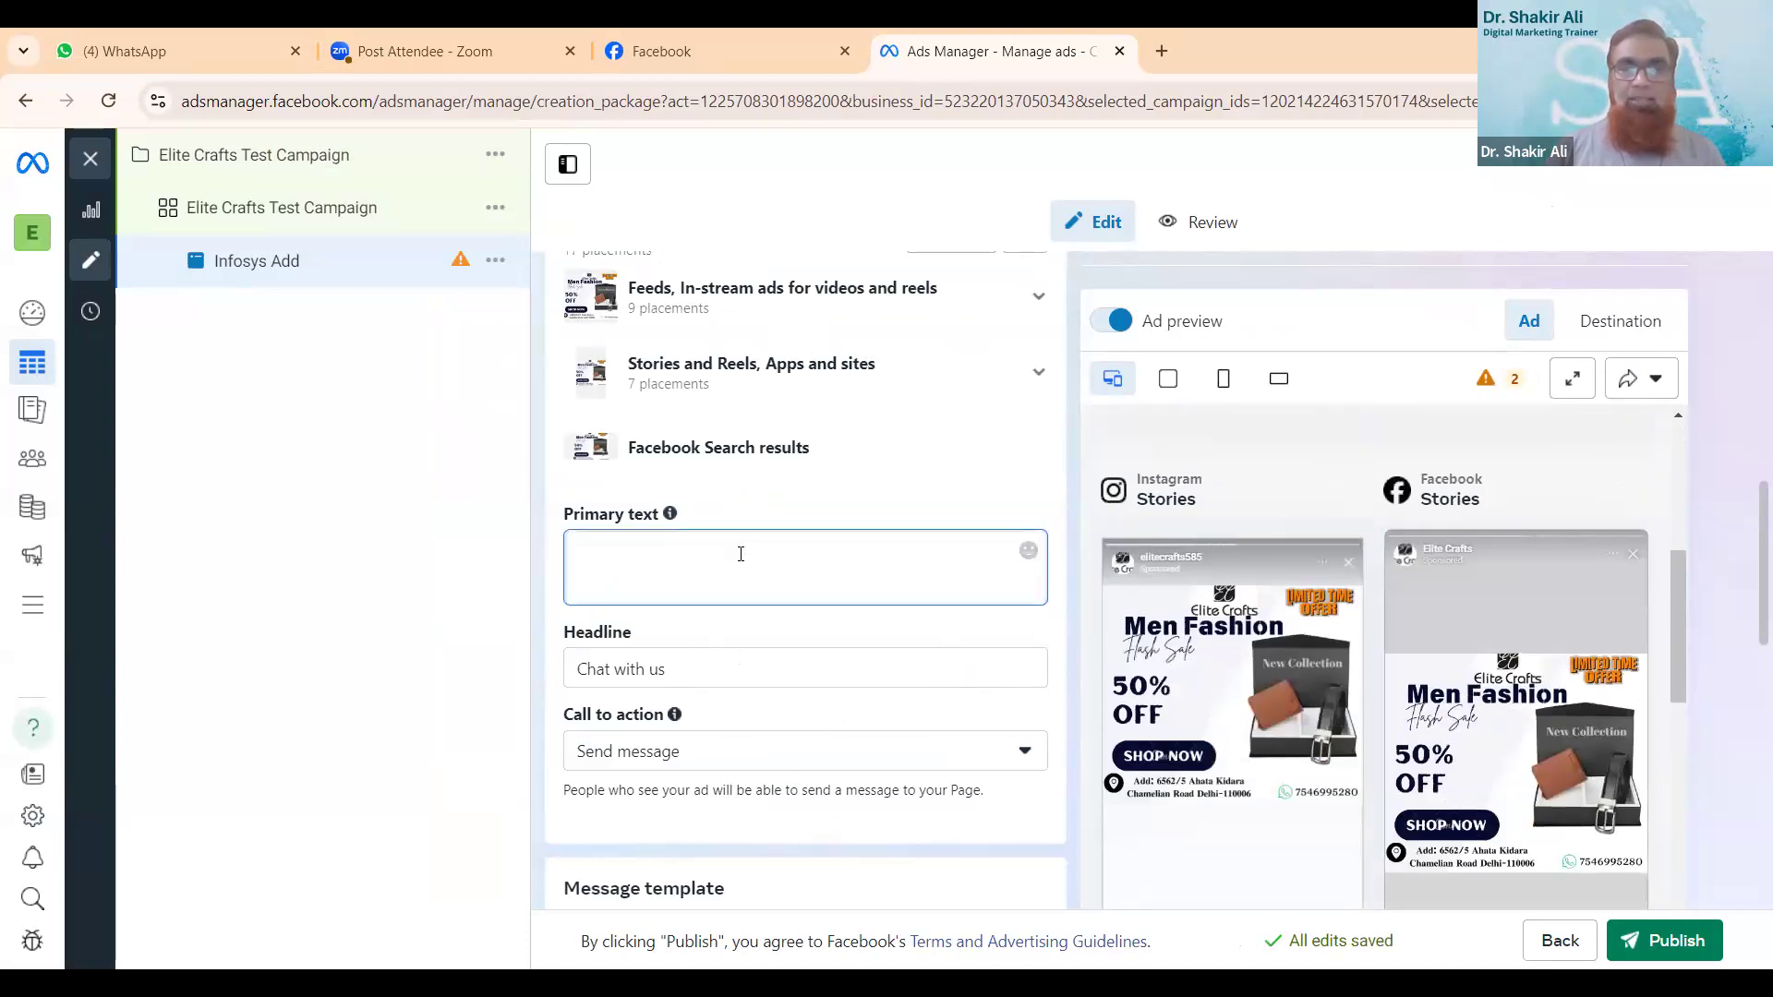
{"action": "type", "text": "Men"}
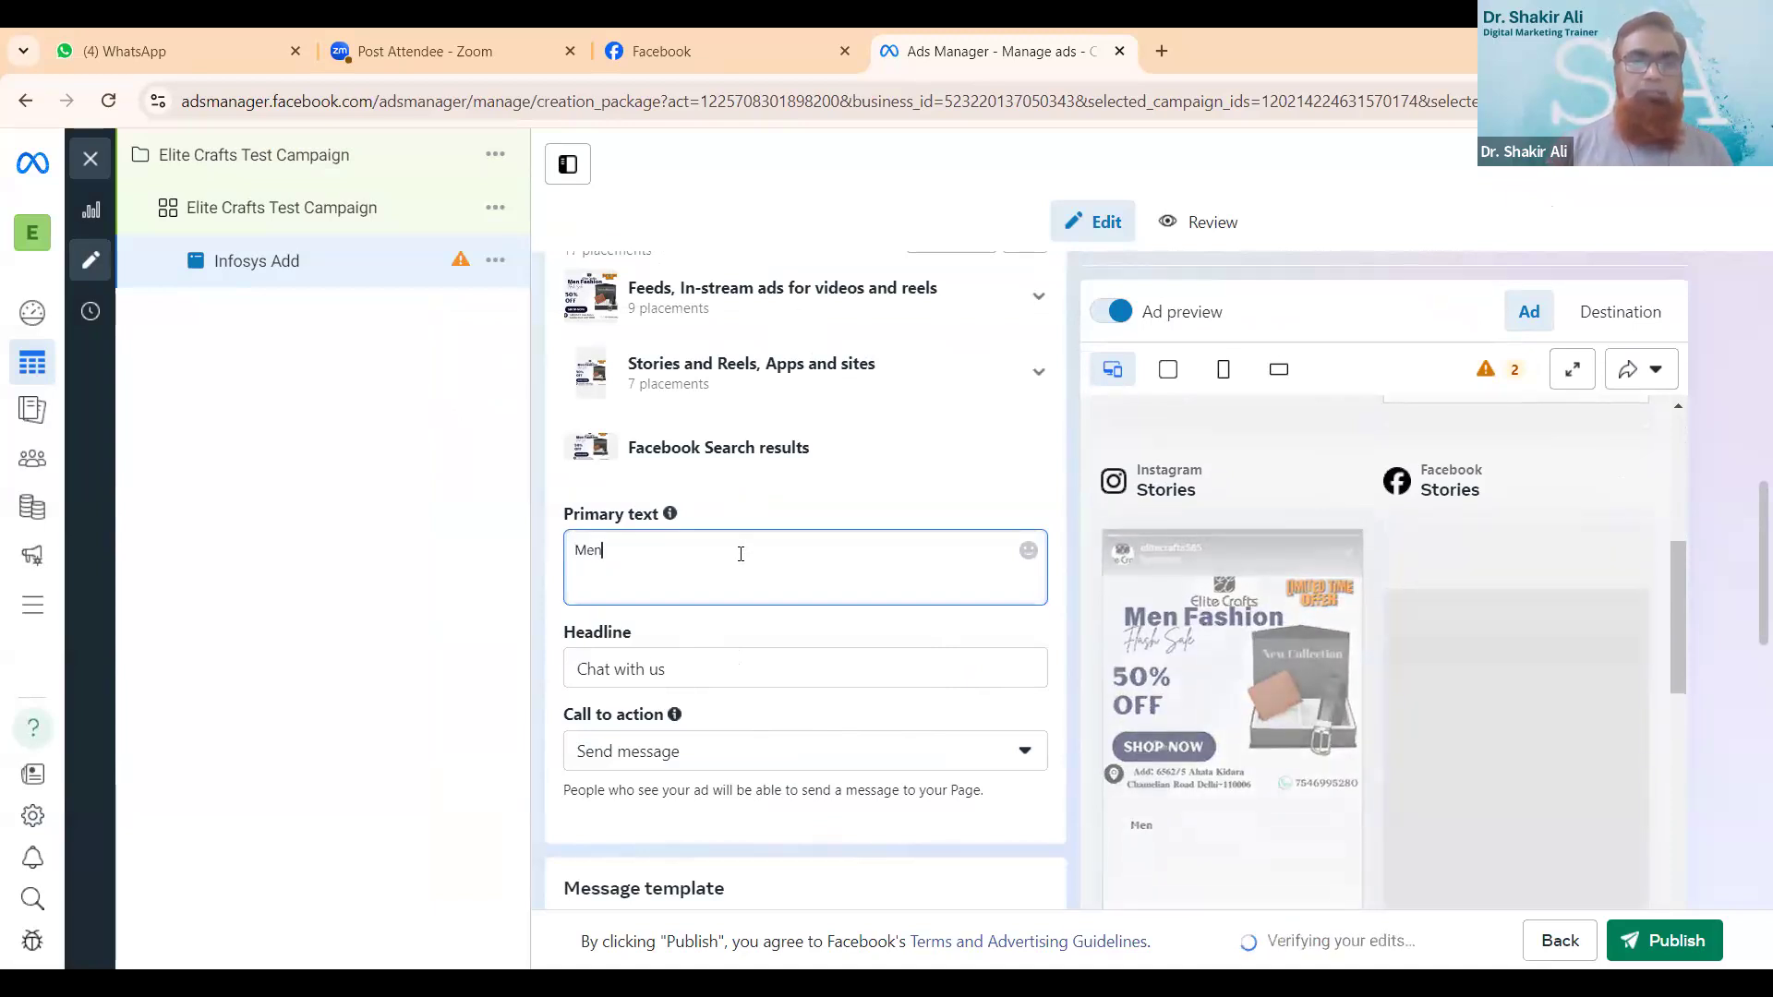
{"action": "key", "text": "BackSpace"}
{"action": "key", "text": "BackSpace"}
{"action": "key", "text": "BackSpace"}
{"action": "key", "text": "BackSpace"}
{"action": "type", "text": "El"}
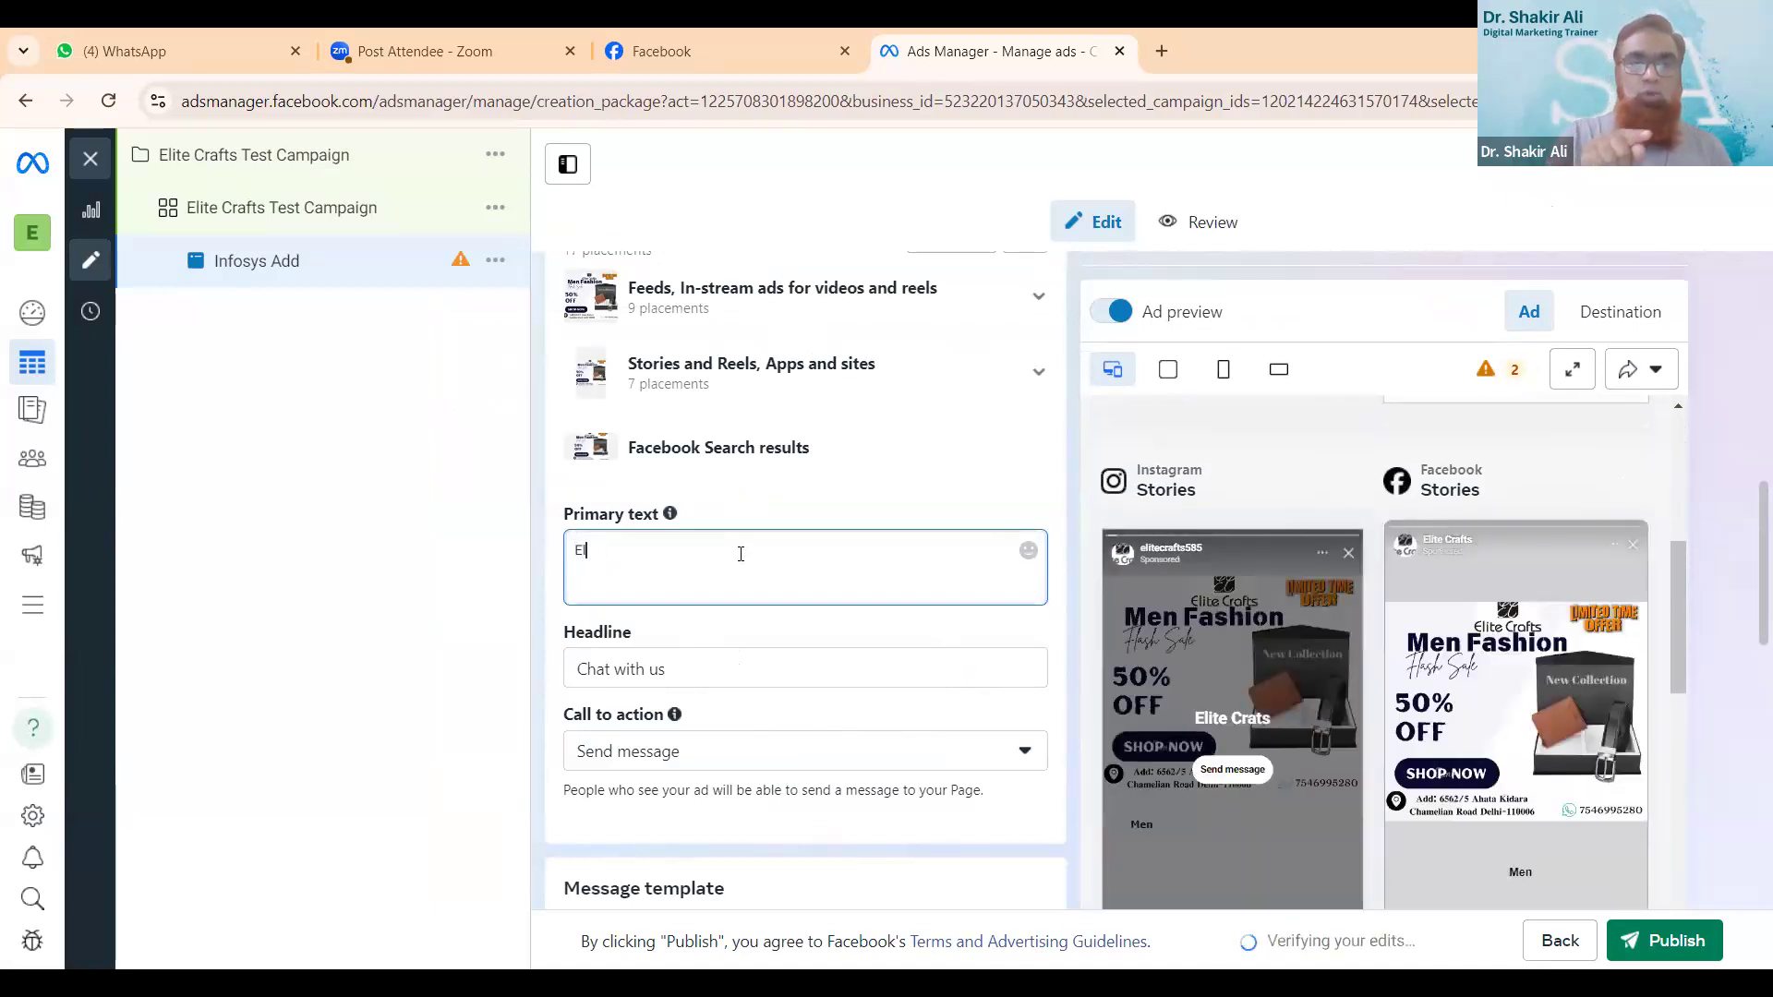
{"action": "type", "text": "ite"}
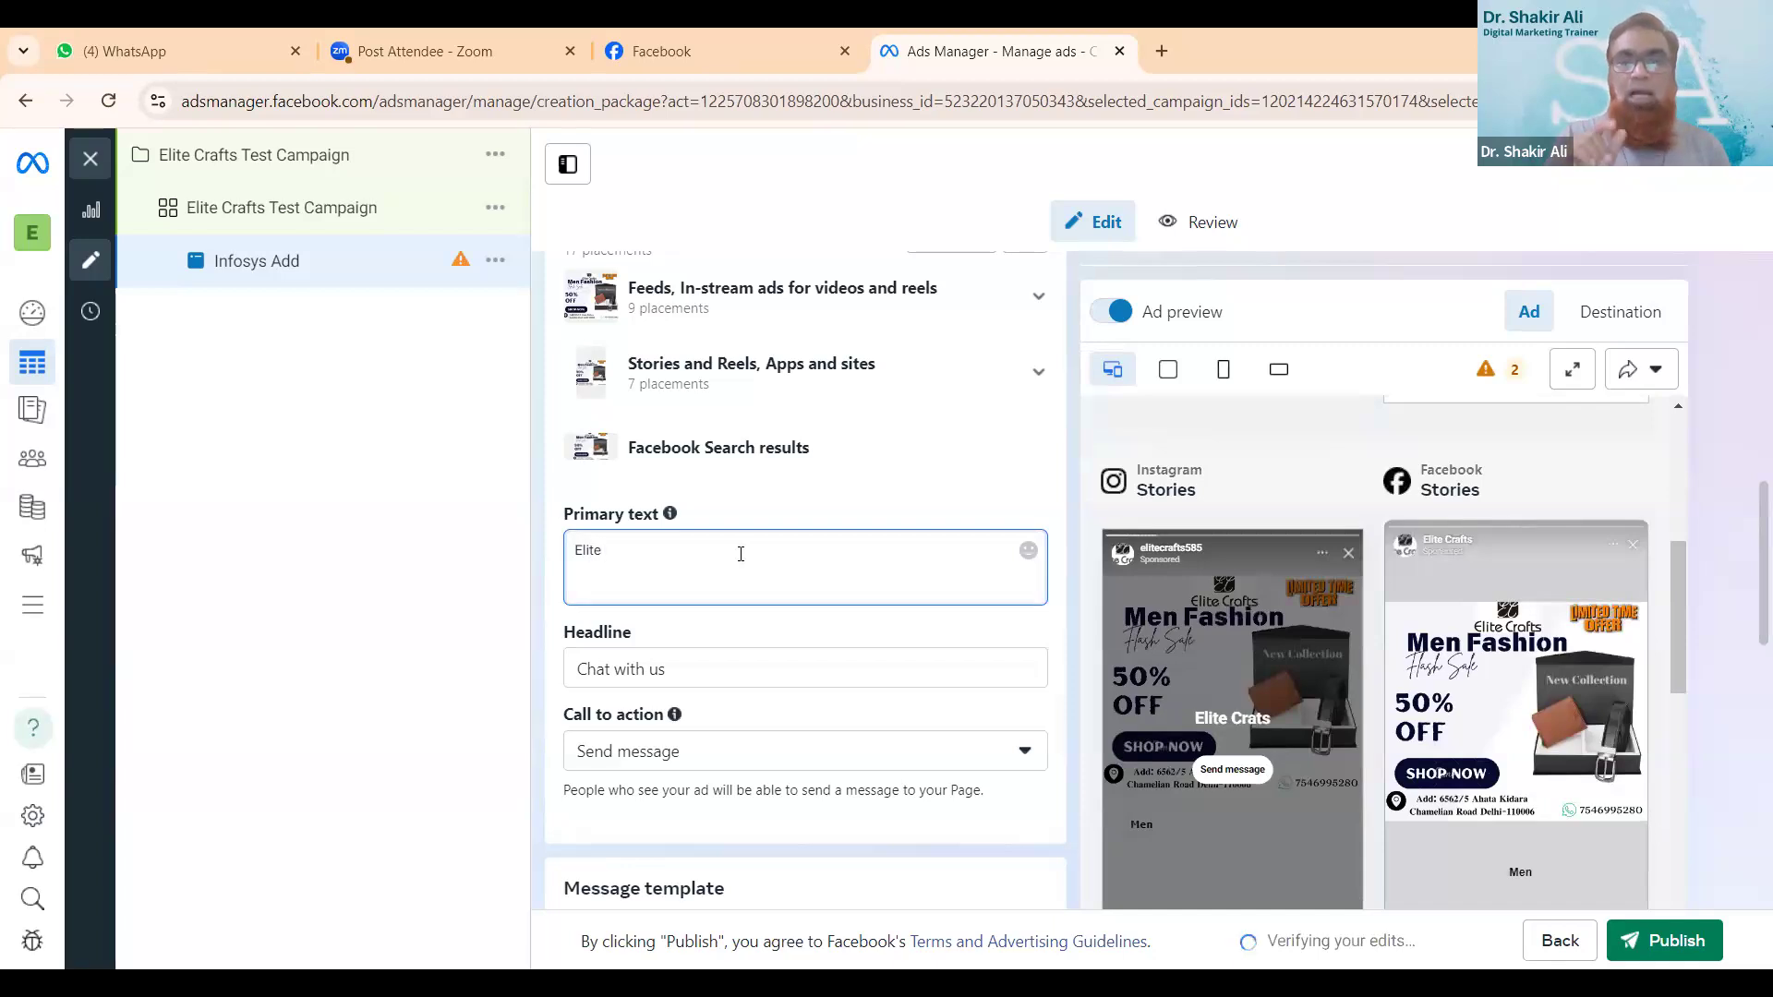
{"action": "type", "text": " Crafts"}
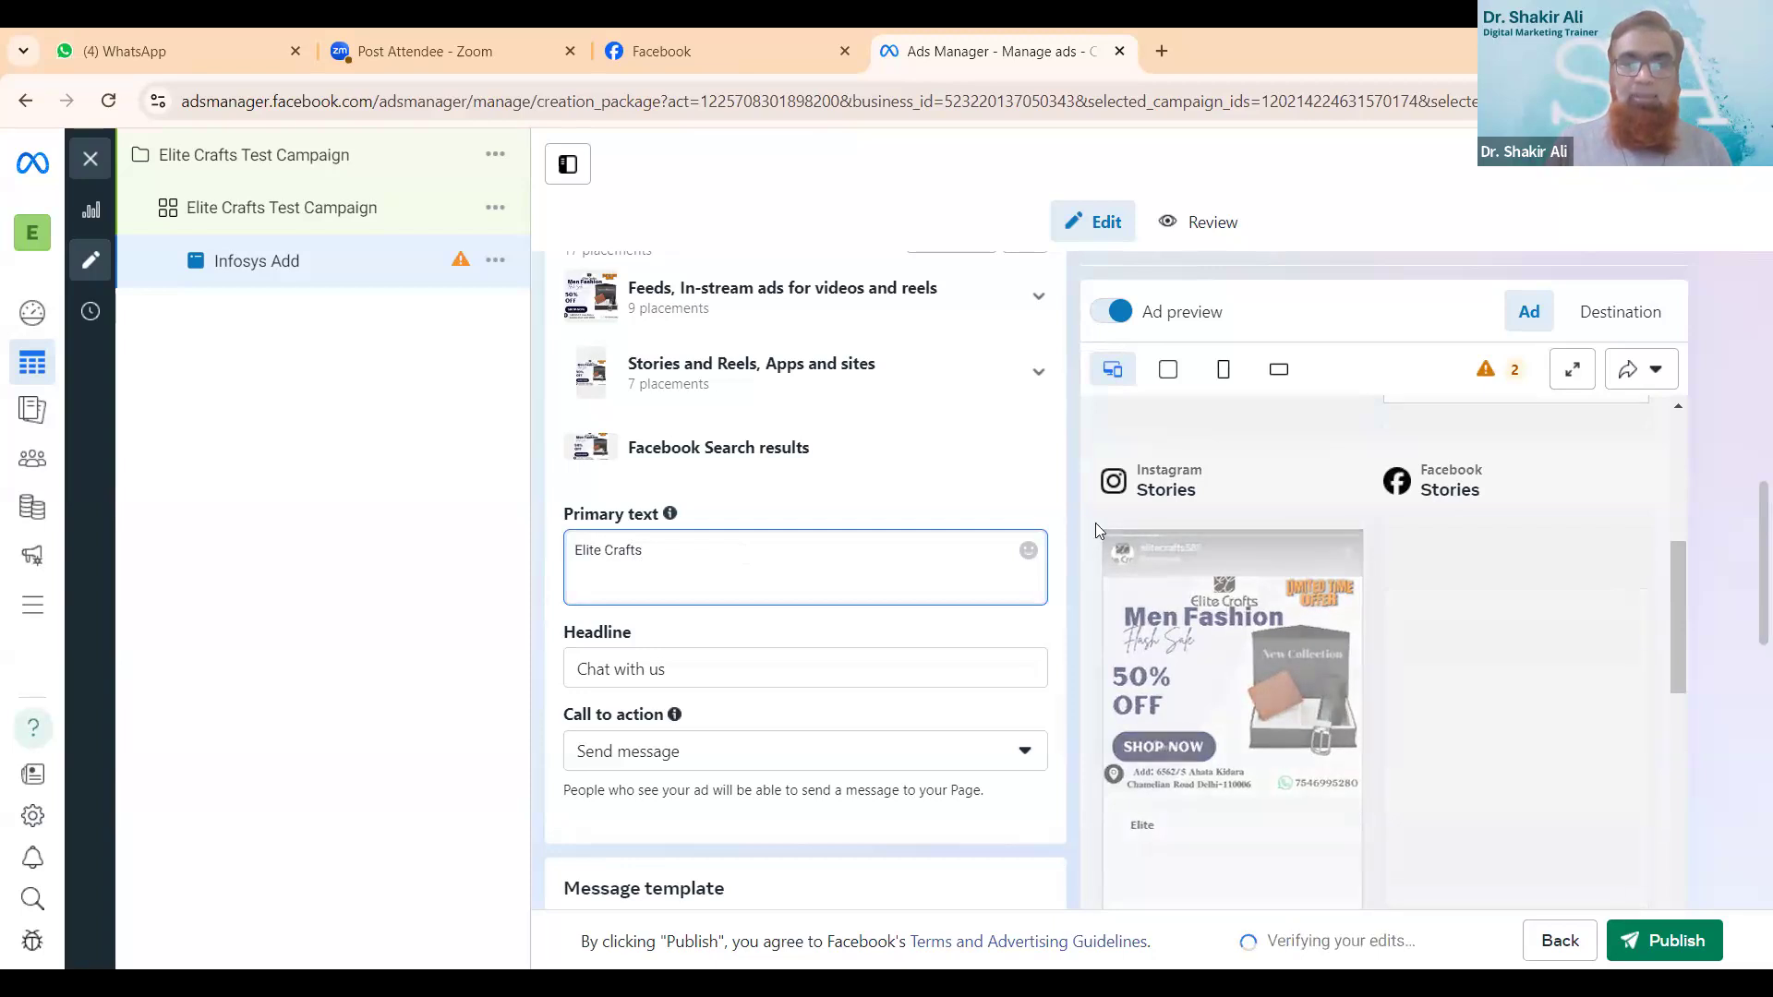
{"action": "scroll", "coordinate": [1354, 624], "scroll_direction": "down", "scroll_amount": 2}
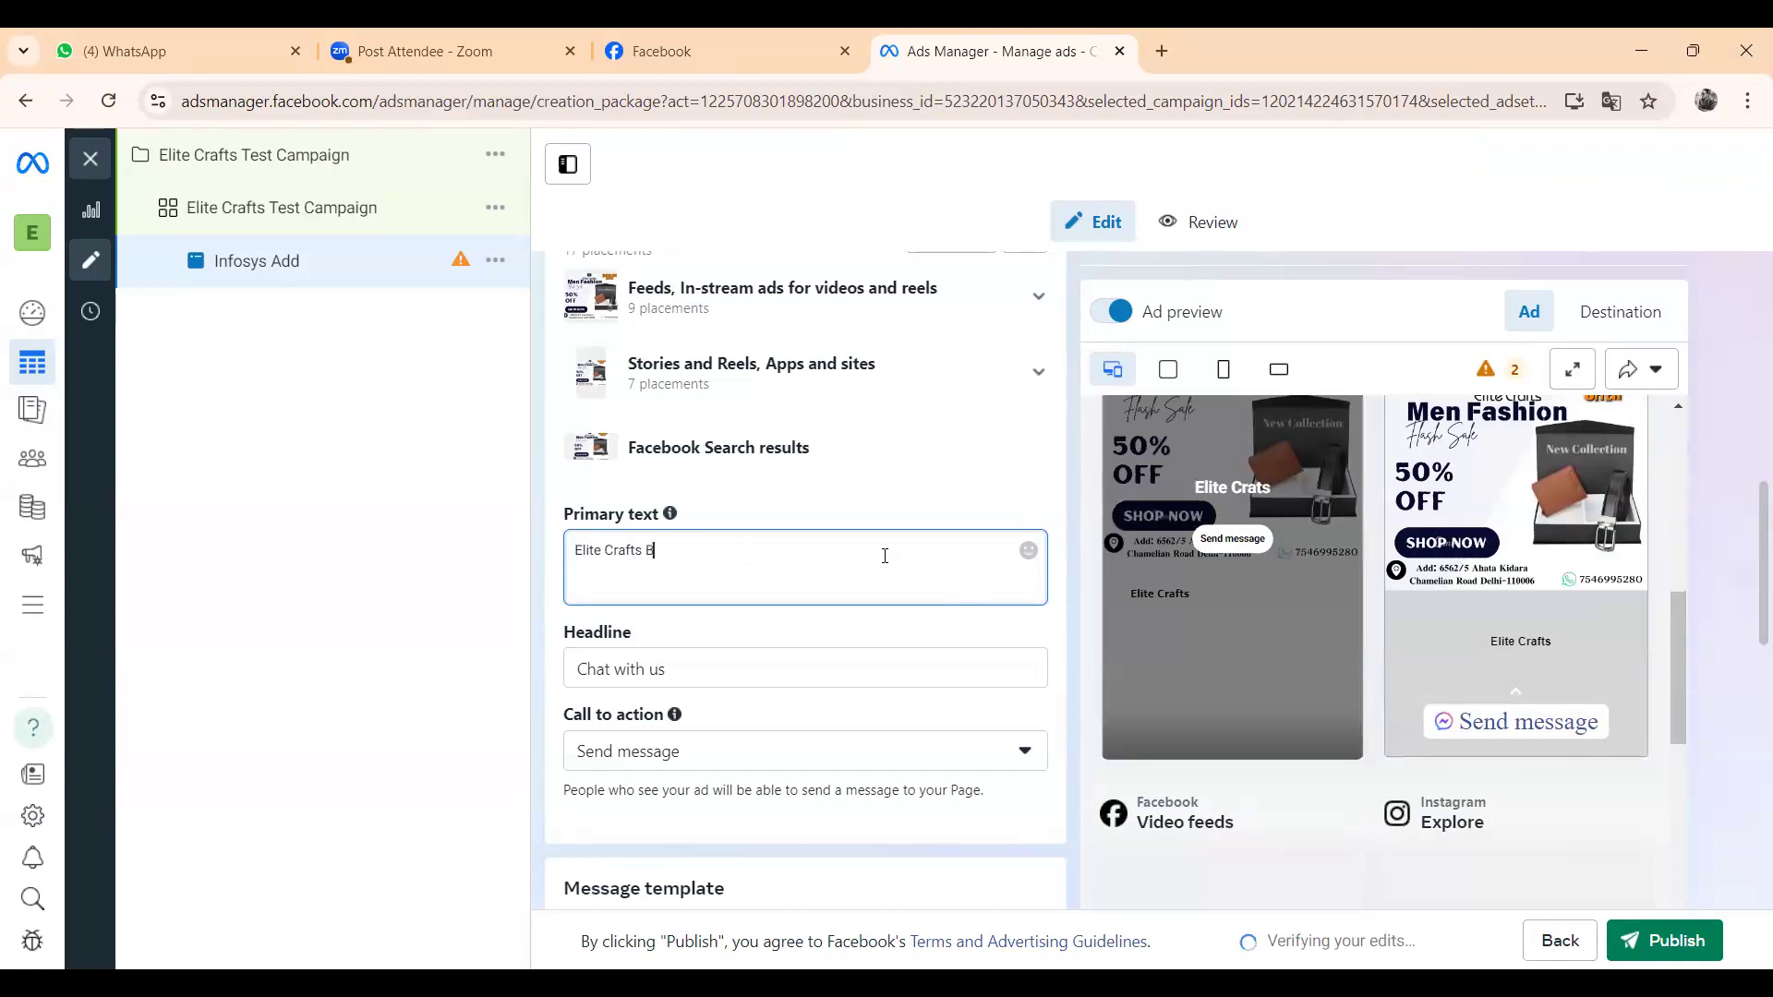
{"action": "type", "text": "elts"}
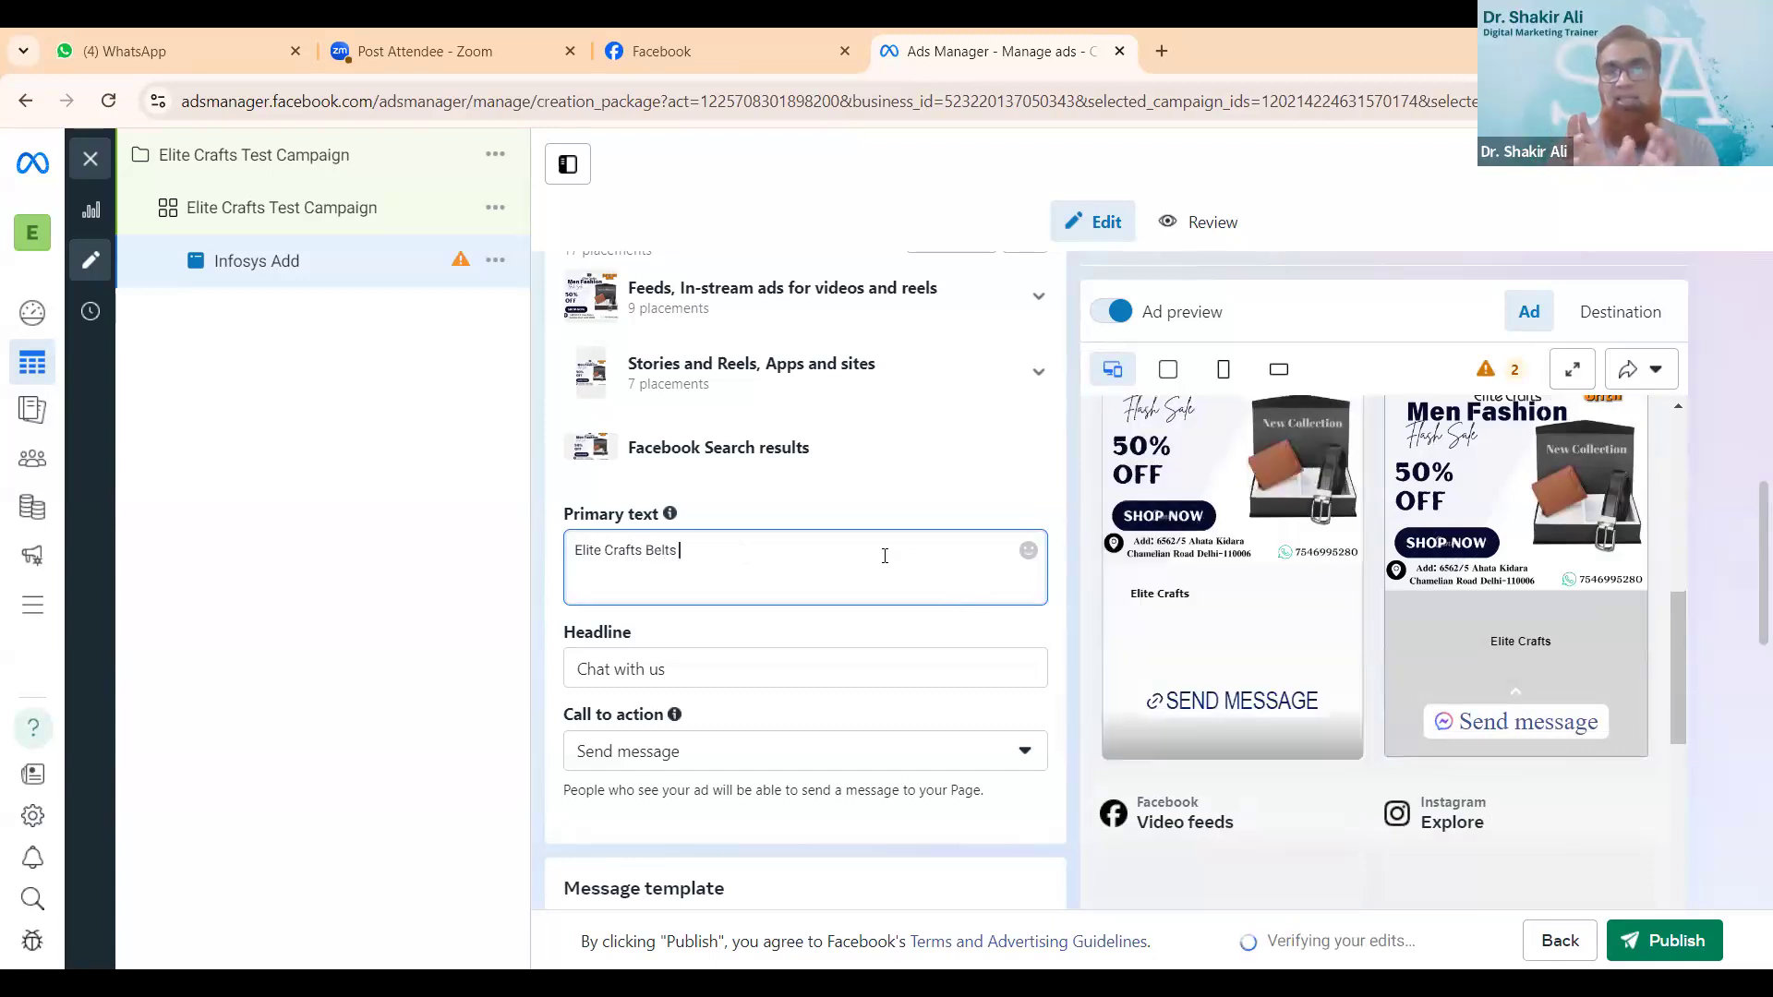
{"action": "type", "text": " For"}
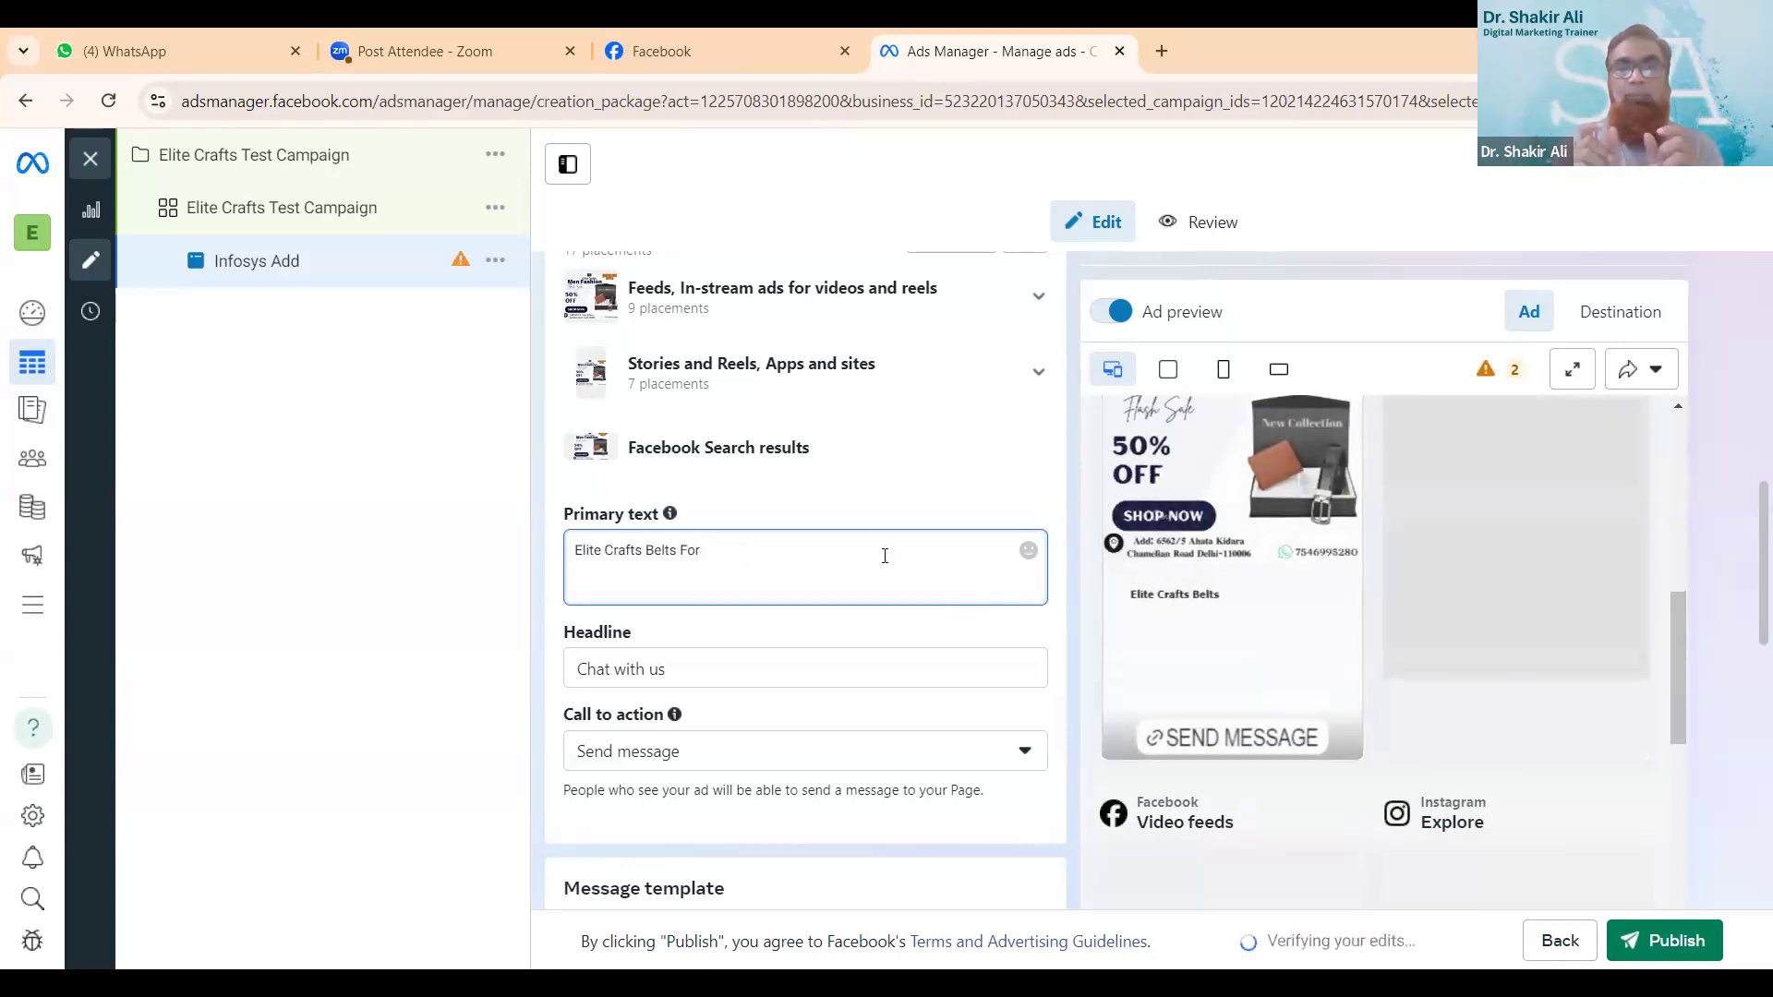
{"action": "type", "text": " Men Fashion"}
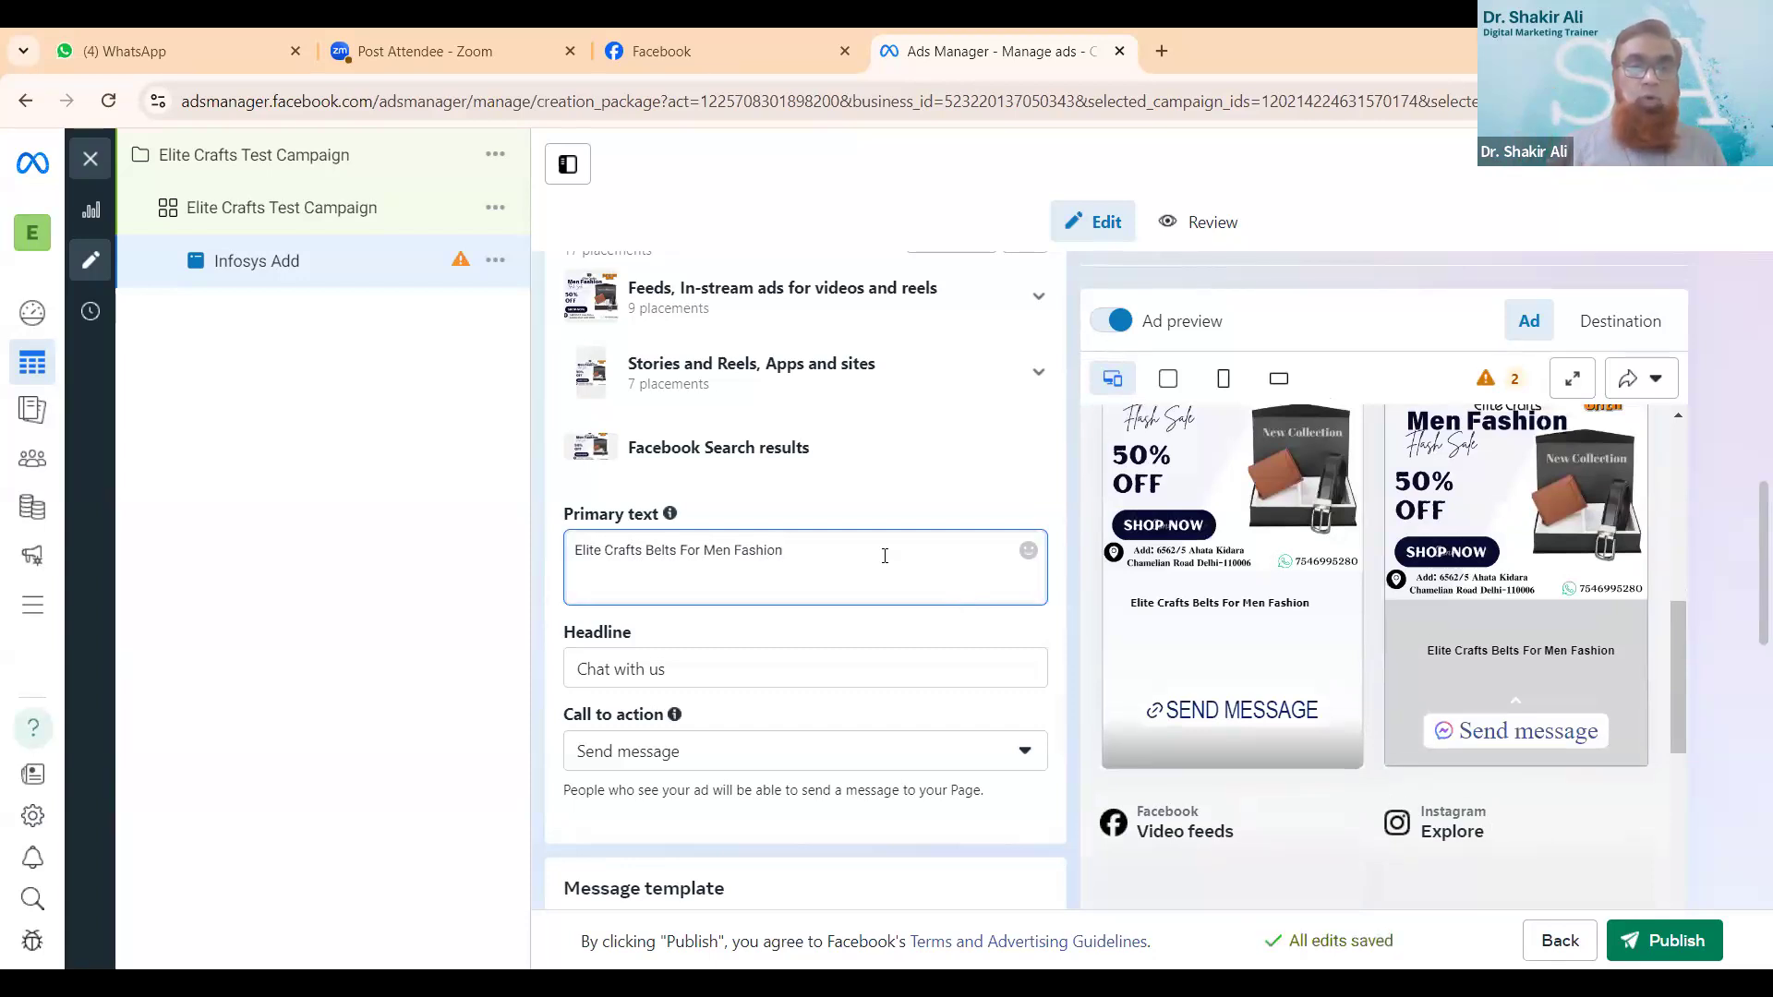
- Replace the ad's default headline with "Get 50% Off Shop Now"
{"action": "scroll", "coordinate": [885, 559], "scroll_direction": "down", "scroll_amount": 2}
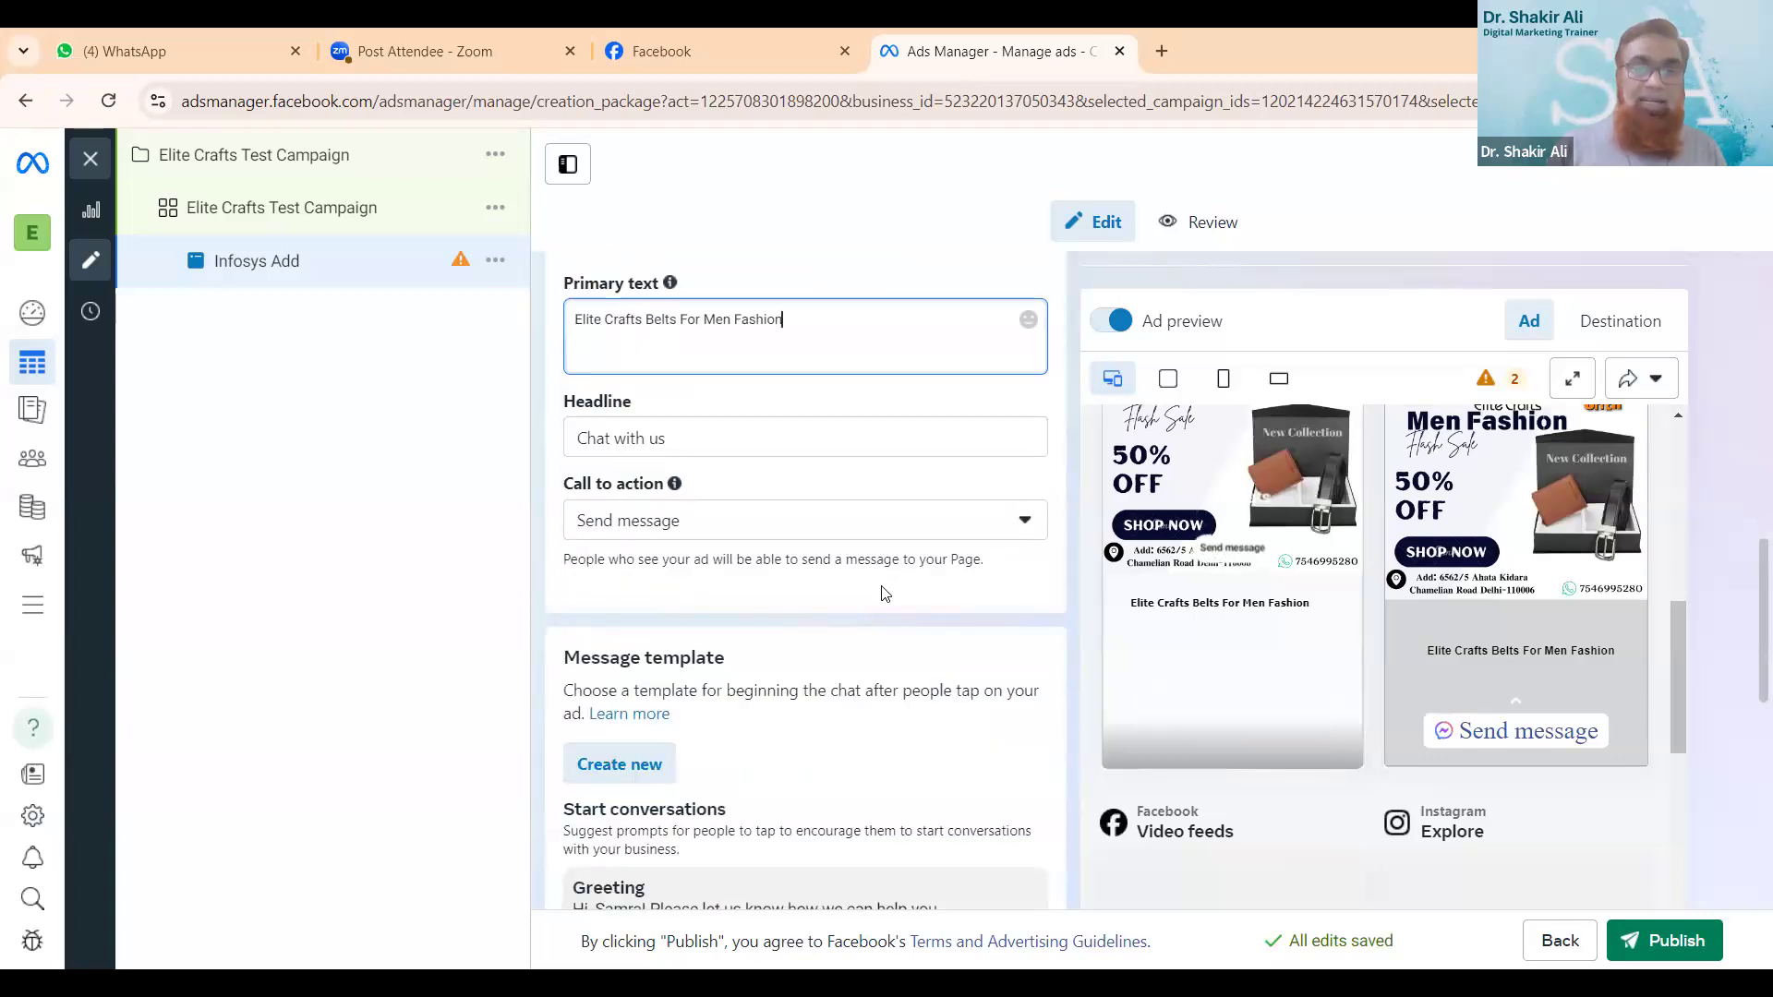
{"action": "left_click", "coordinate": [748, 429]}
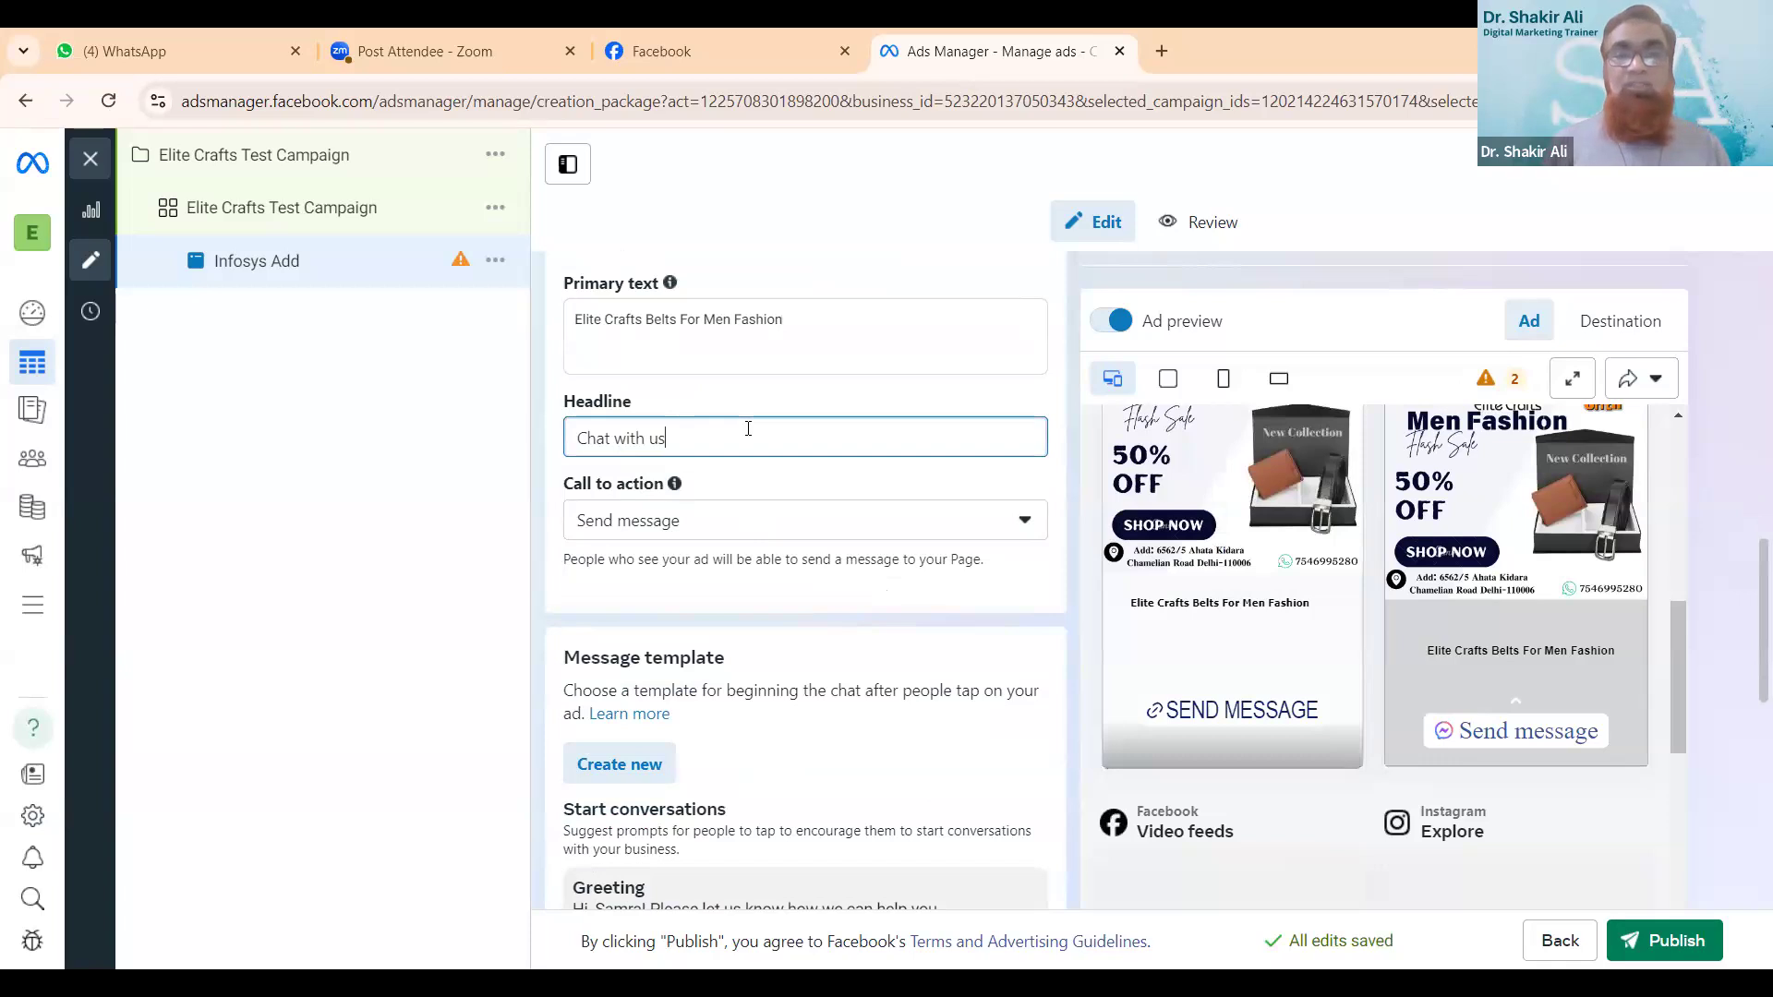
{"action": "key", "text": "BackSpace"}
{"action": "key", "text": "BackSpace"}
{"action": "key", "text": "BackSpace"}
{"action": "key", "text": "BackSpace"}
{"action": "key", "text": "BackSpace"}
{"action": "key", "text": "BackSpace"}
{"action": "key", "text": "BackSpace"}
{"action": "key", "text": "BackSpace"}
{"action": "key", "text": "BackSpace"}
{"action": "key", "text": "BackSpace"}
{"action": "key", "text": "BackSpace"}
{"action": "key", "text": "BackSpace"}
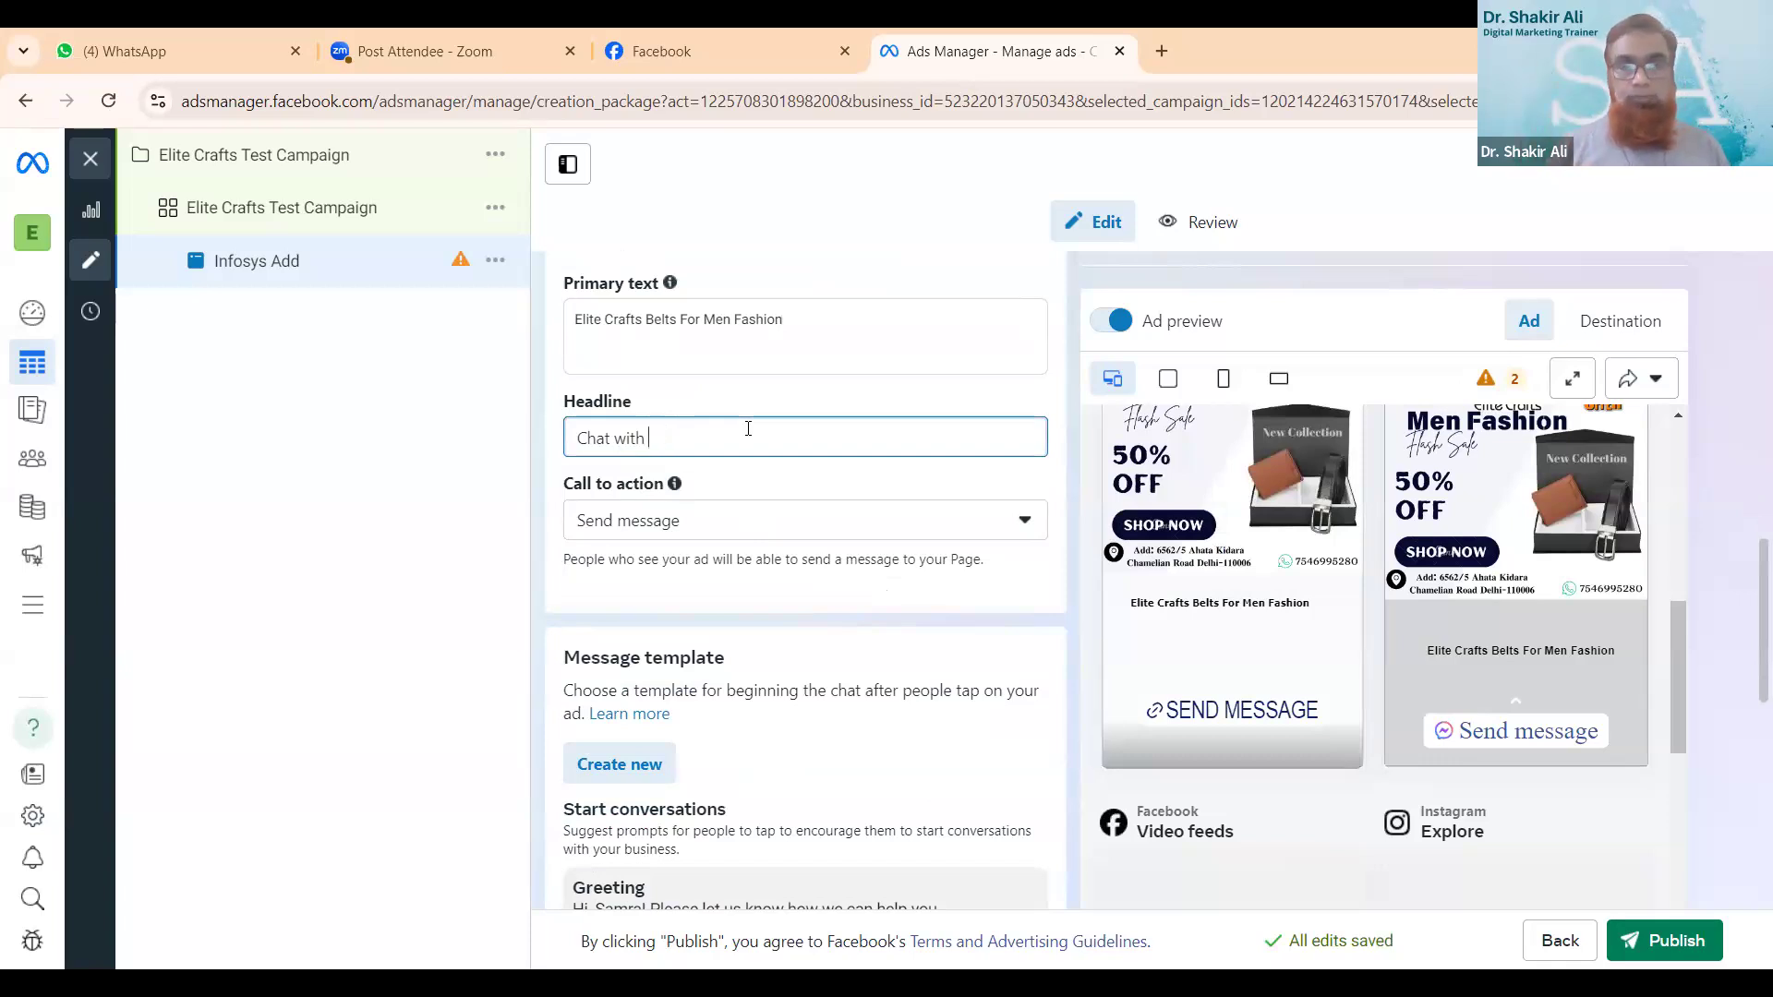
{"action": "type", "text": "get"}
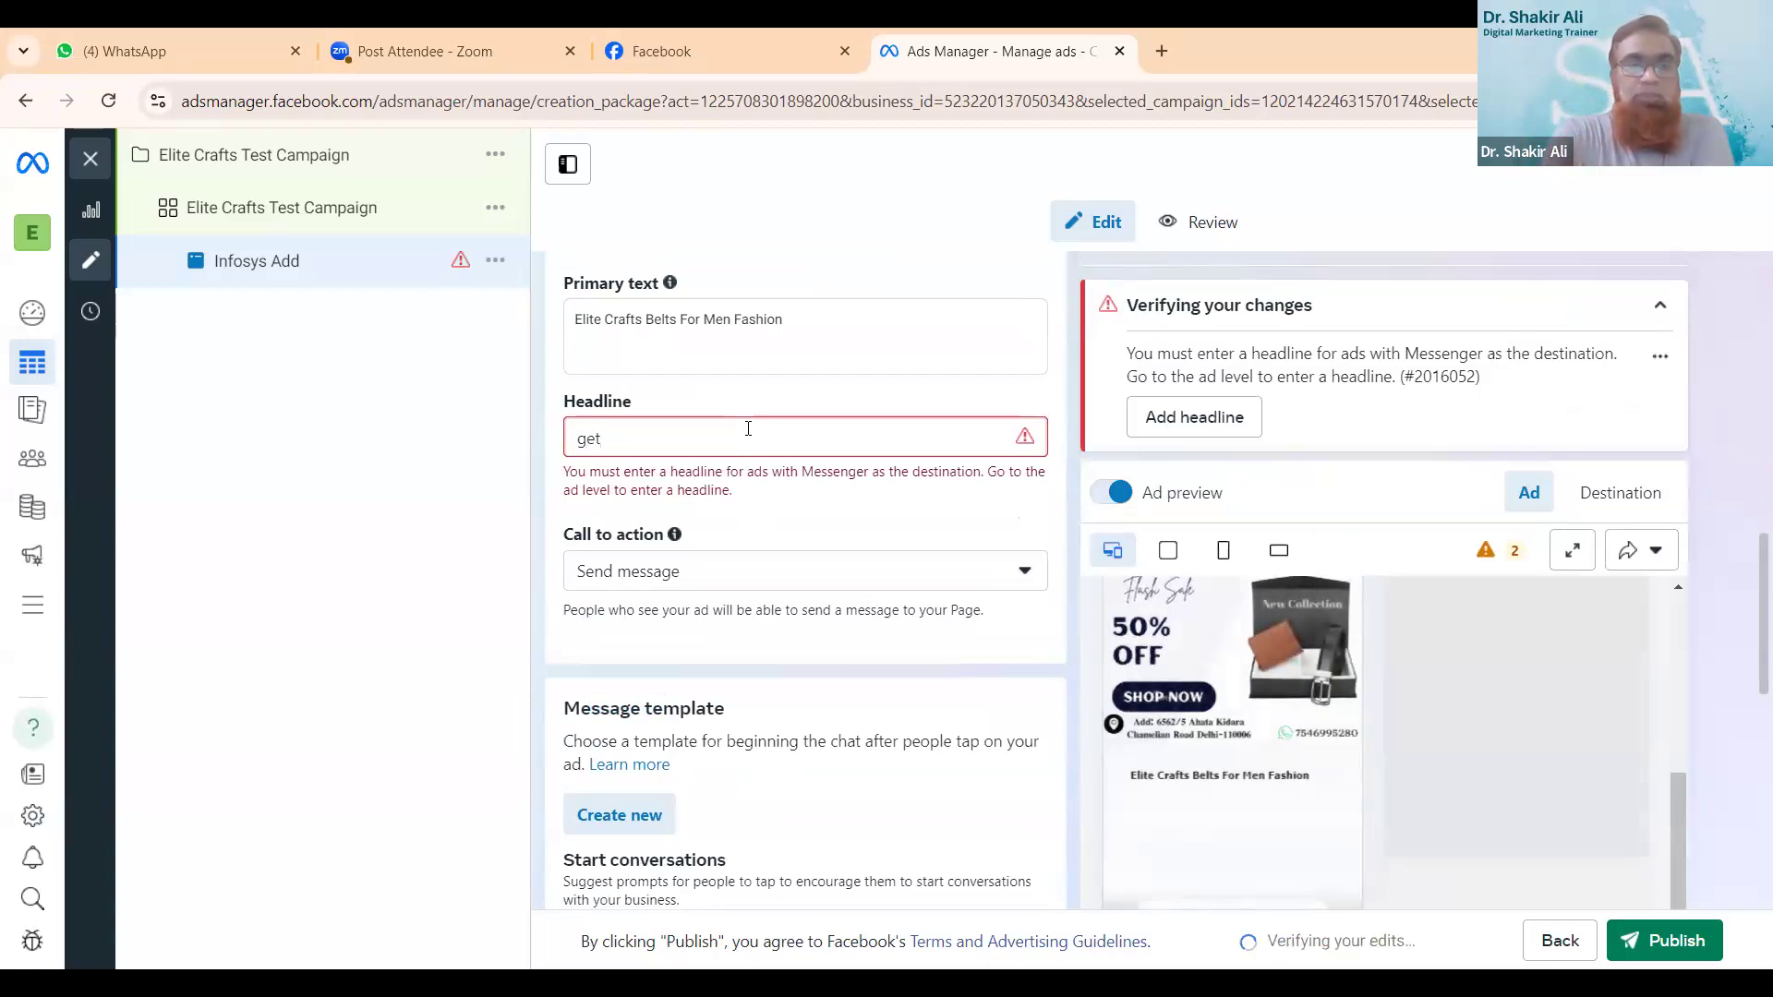
{"action": "key", "text": "BackSpace"}
{"action": "key", "text": "BackSpace"}
{"action": "key", "text": "BackSpace"}
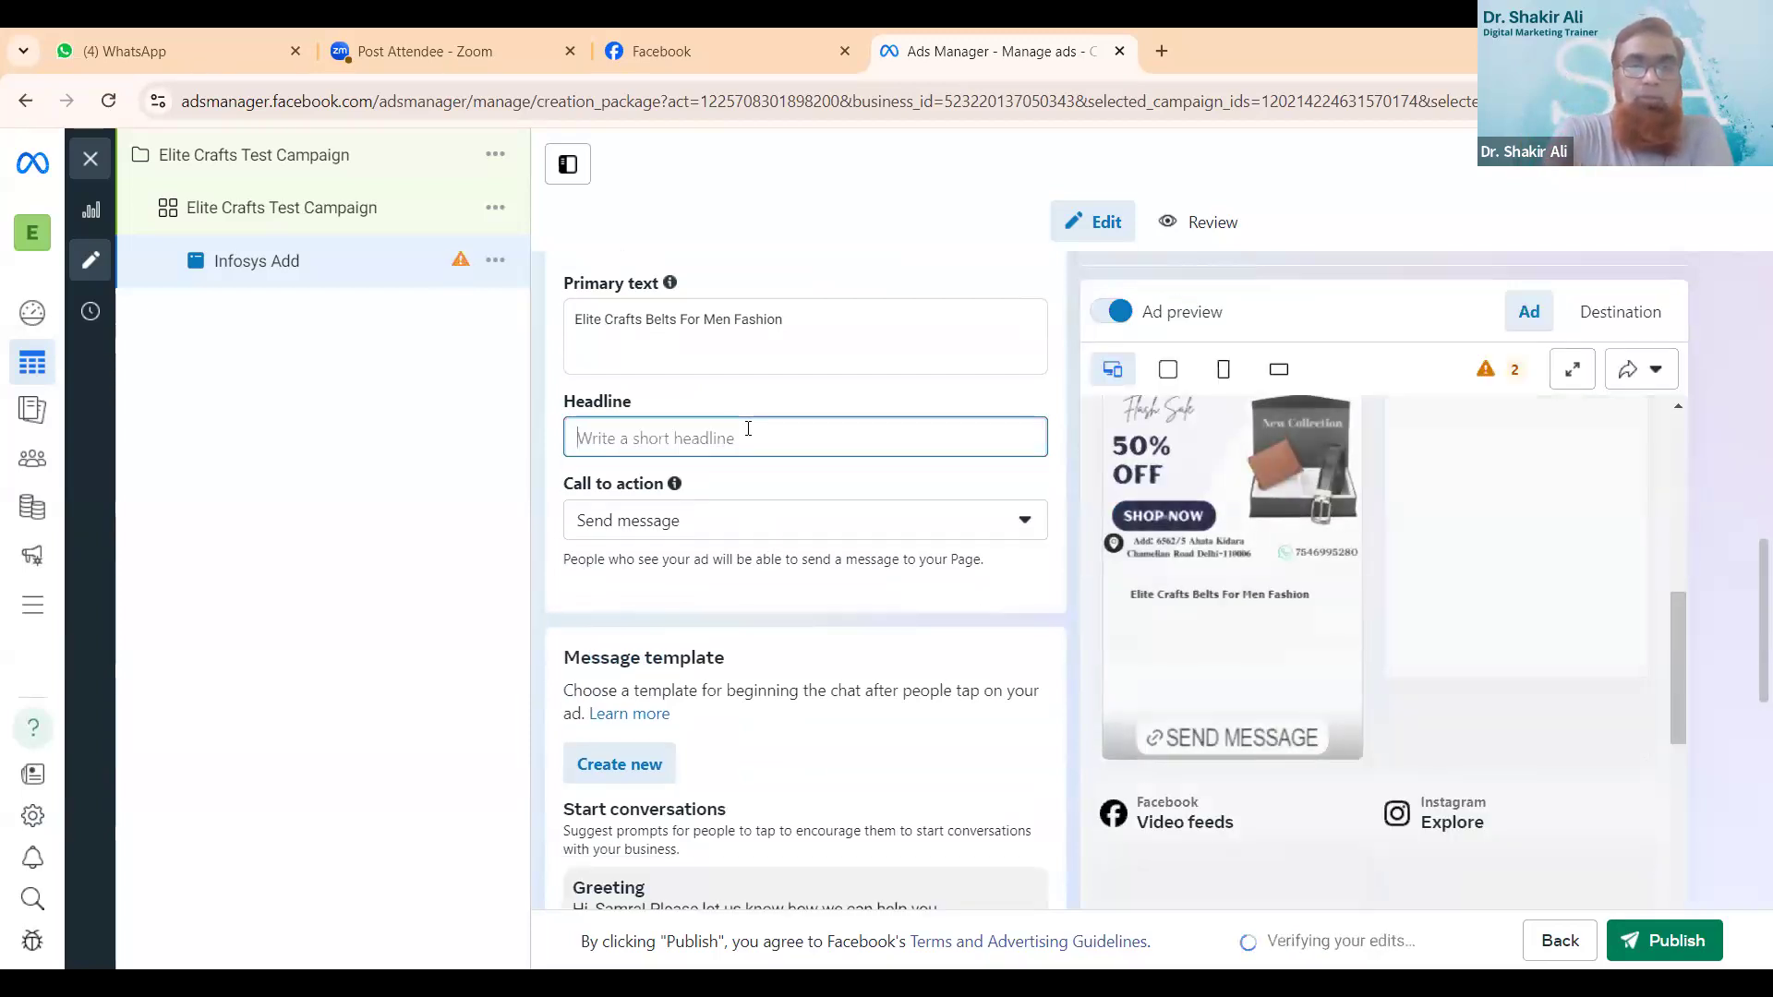
{"action": "type", "text": "Get"}
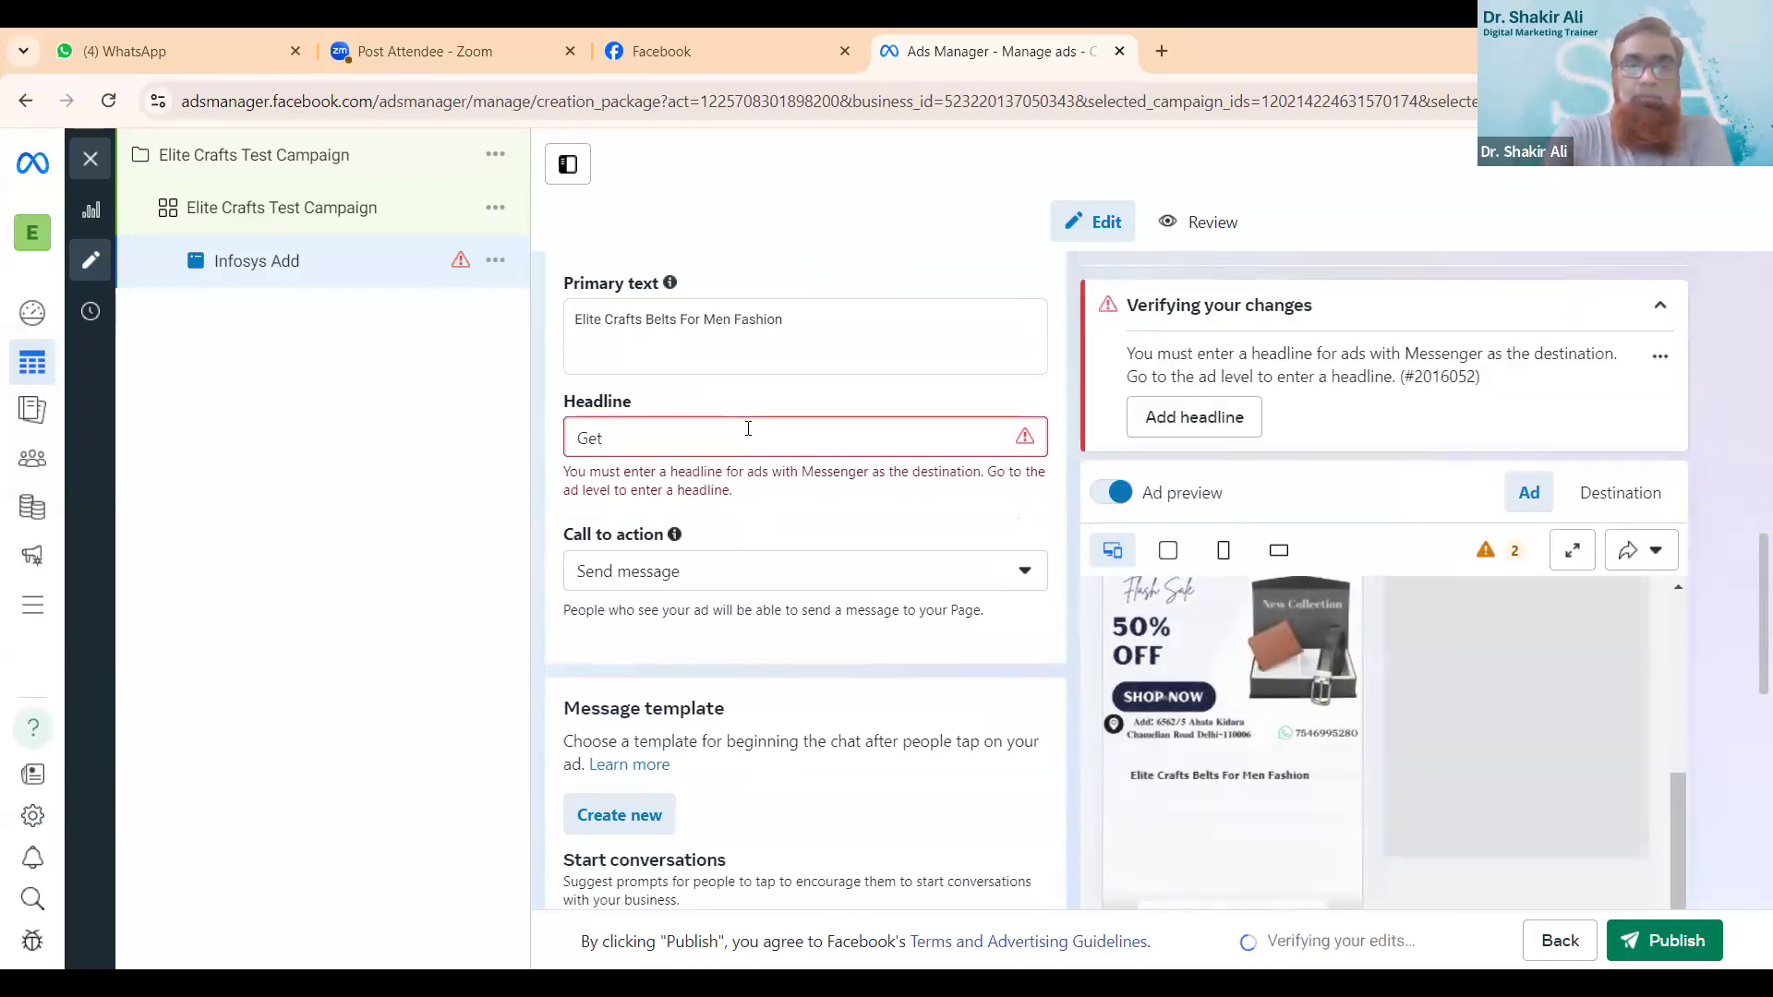
{"action": "type", "text": " 50"}
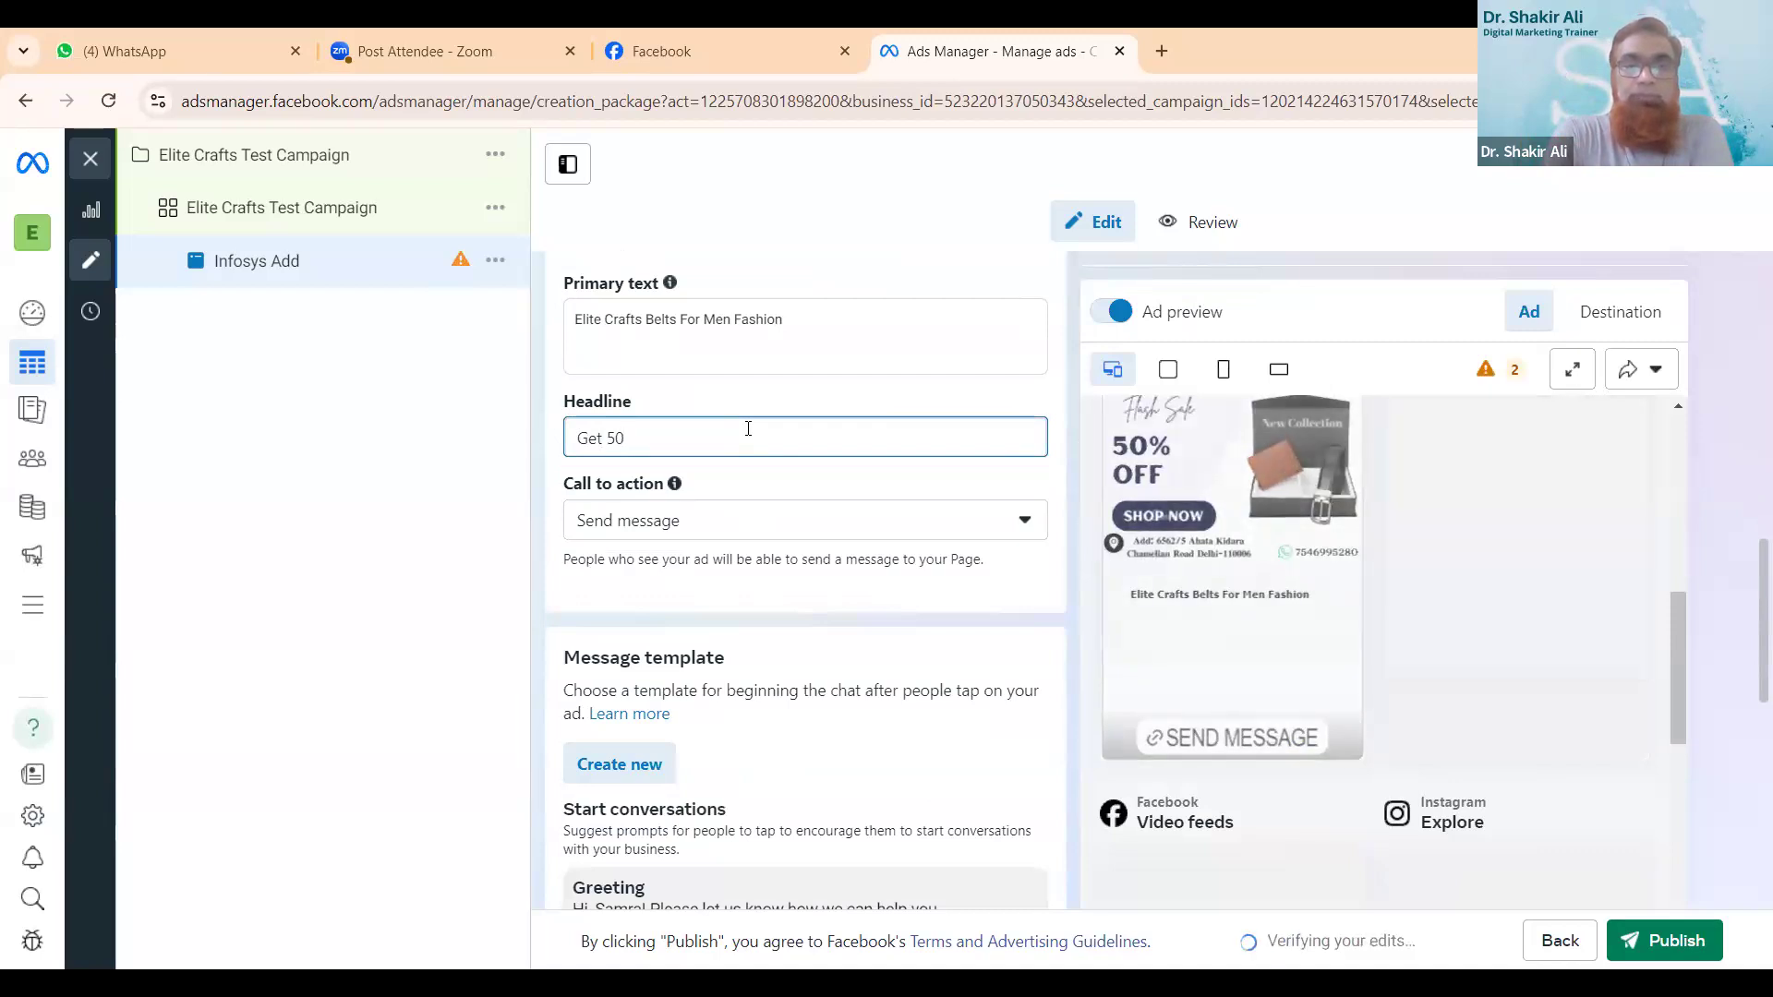
{"action": "type", "text": "%"}
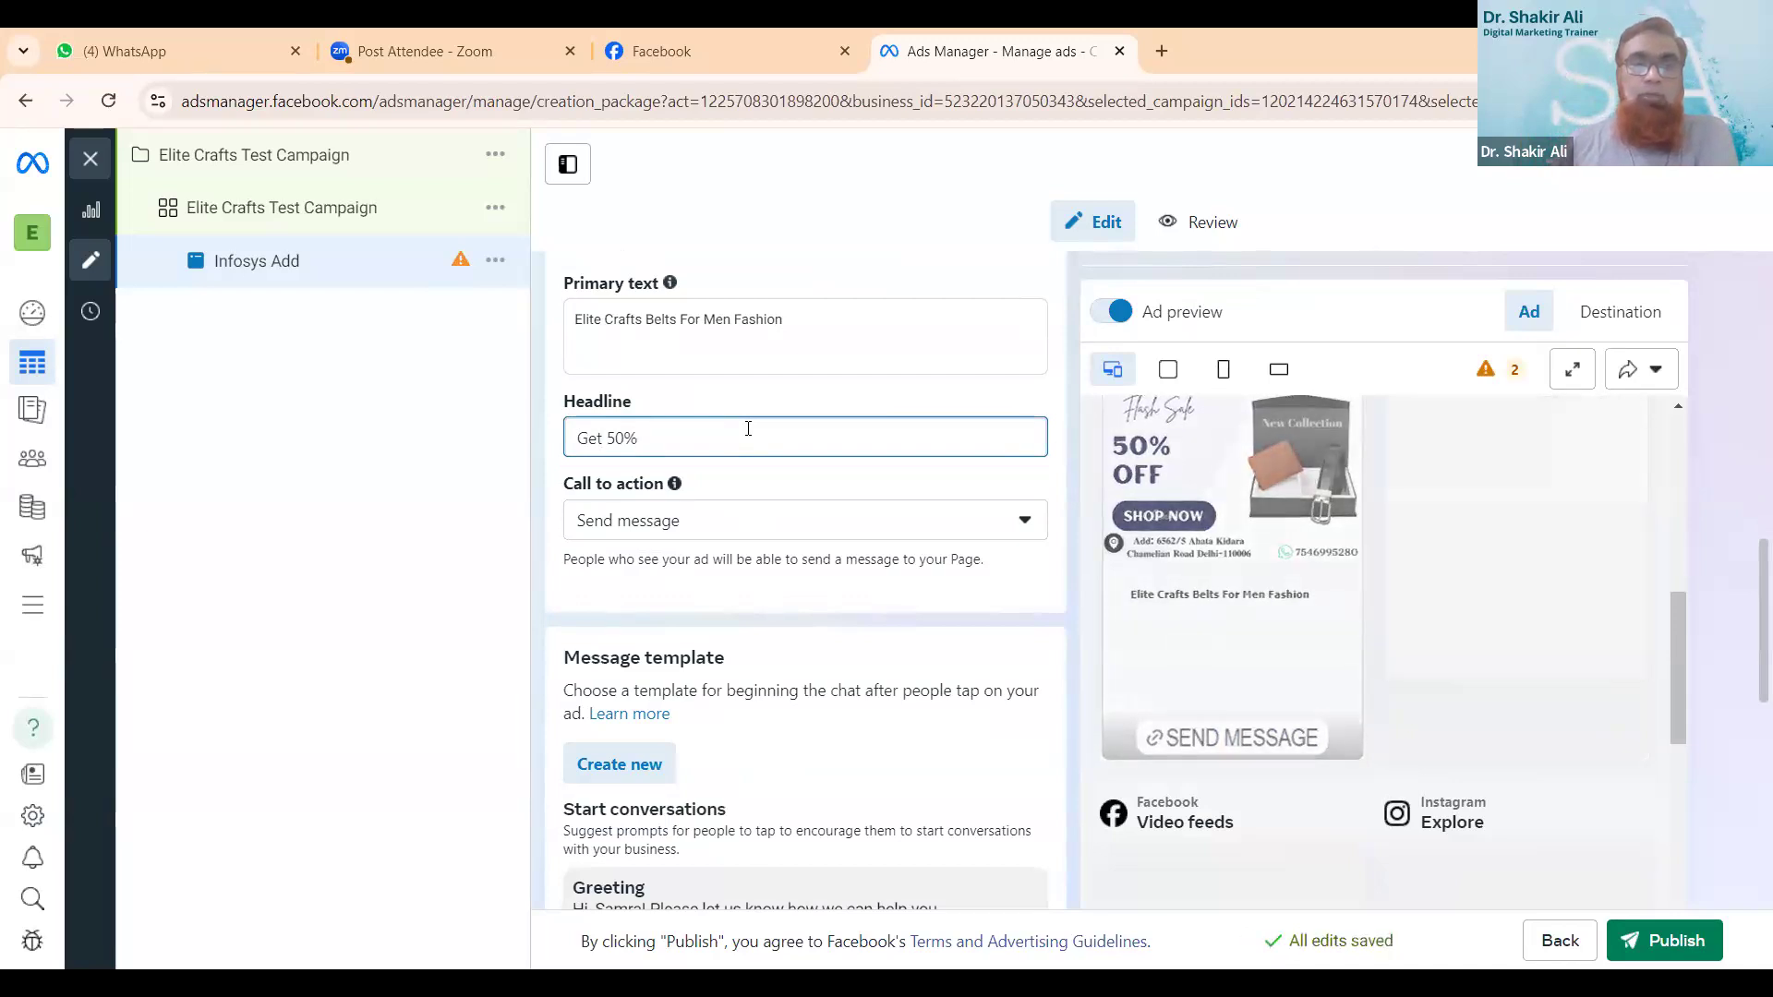
{"action": "type", "text": " Off"}
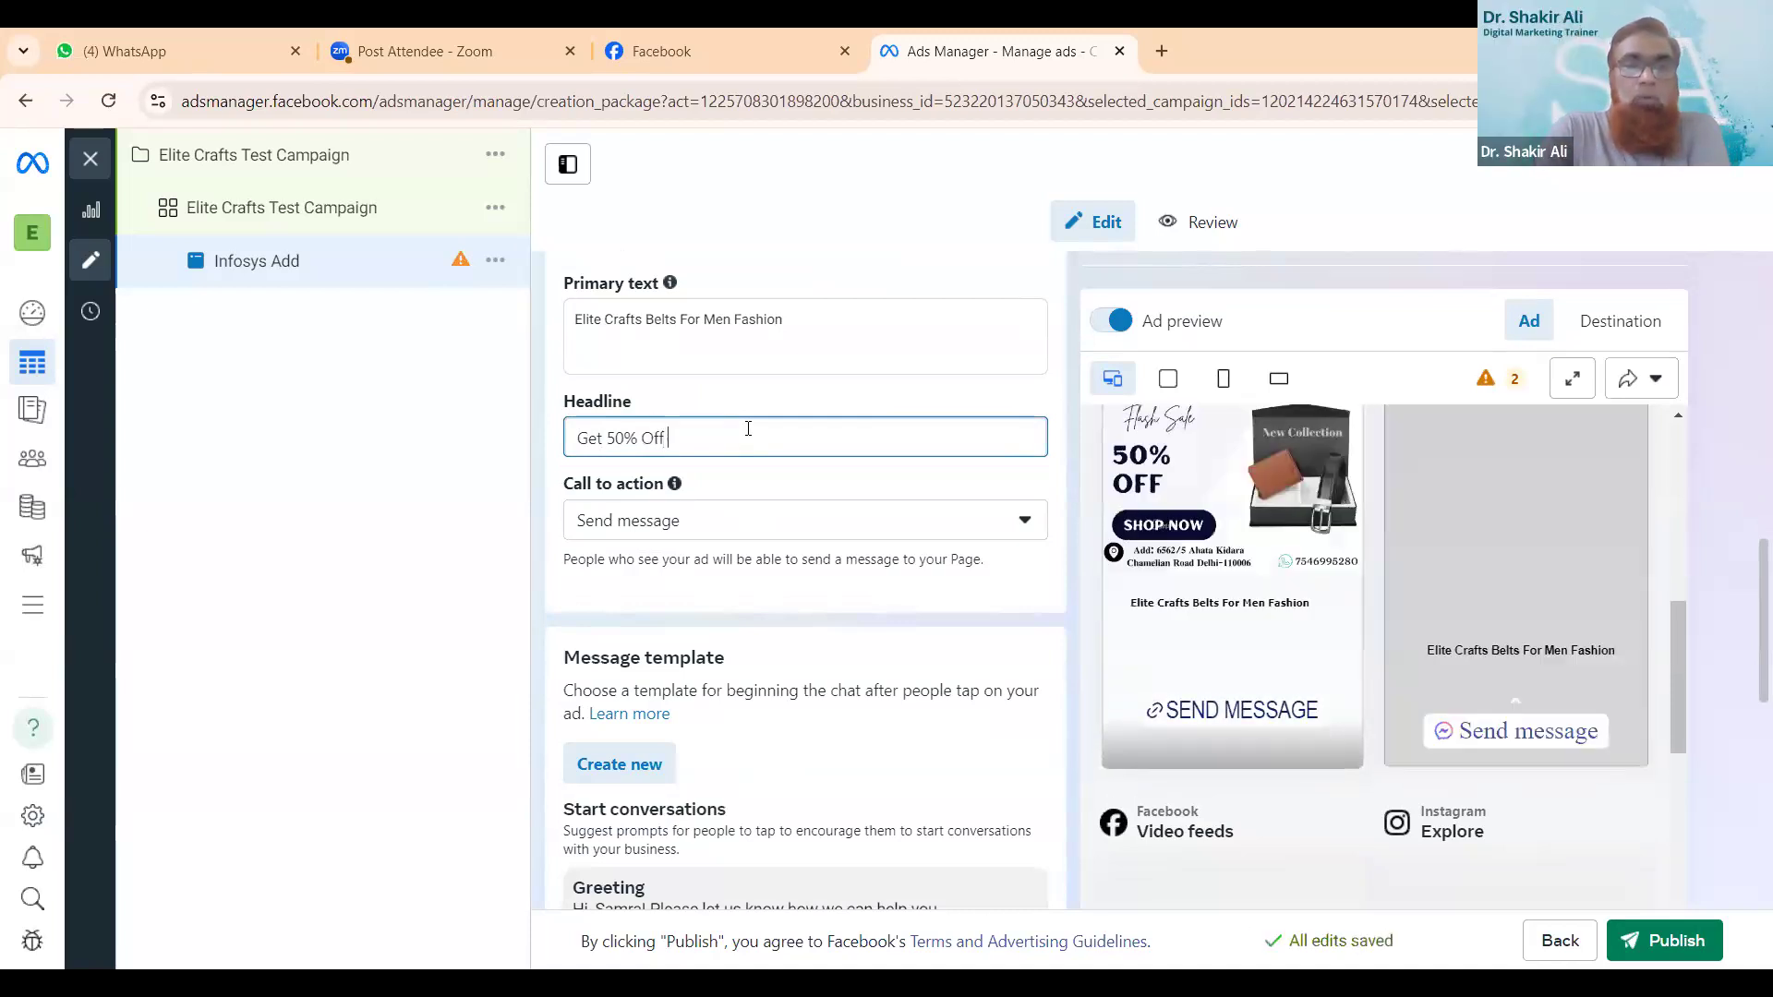
{"action": "type", "text": "Sho"}
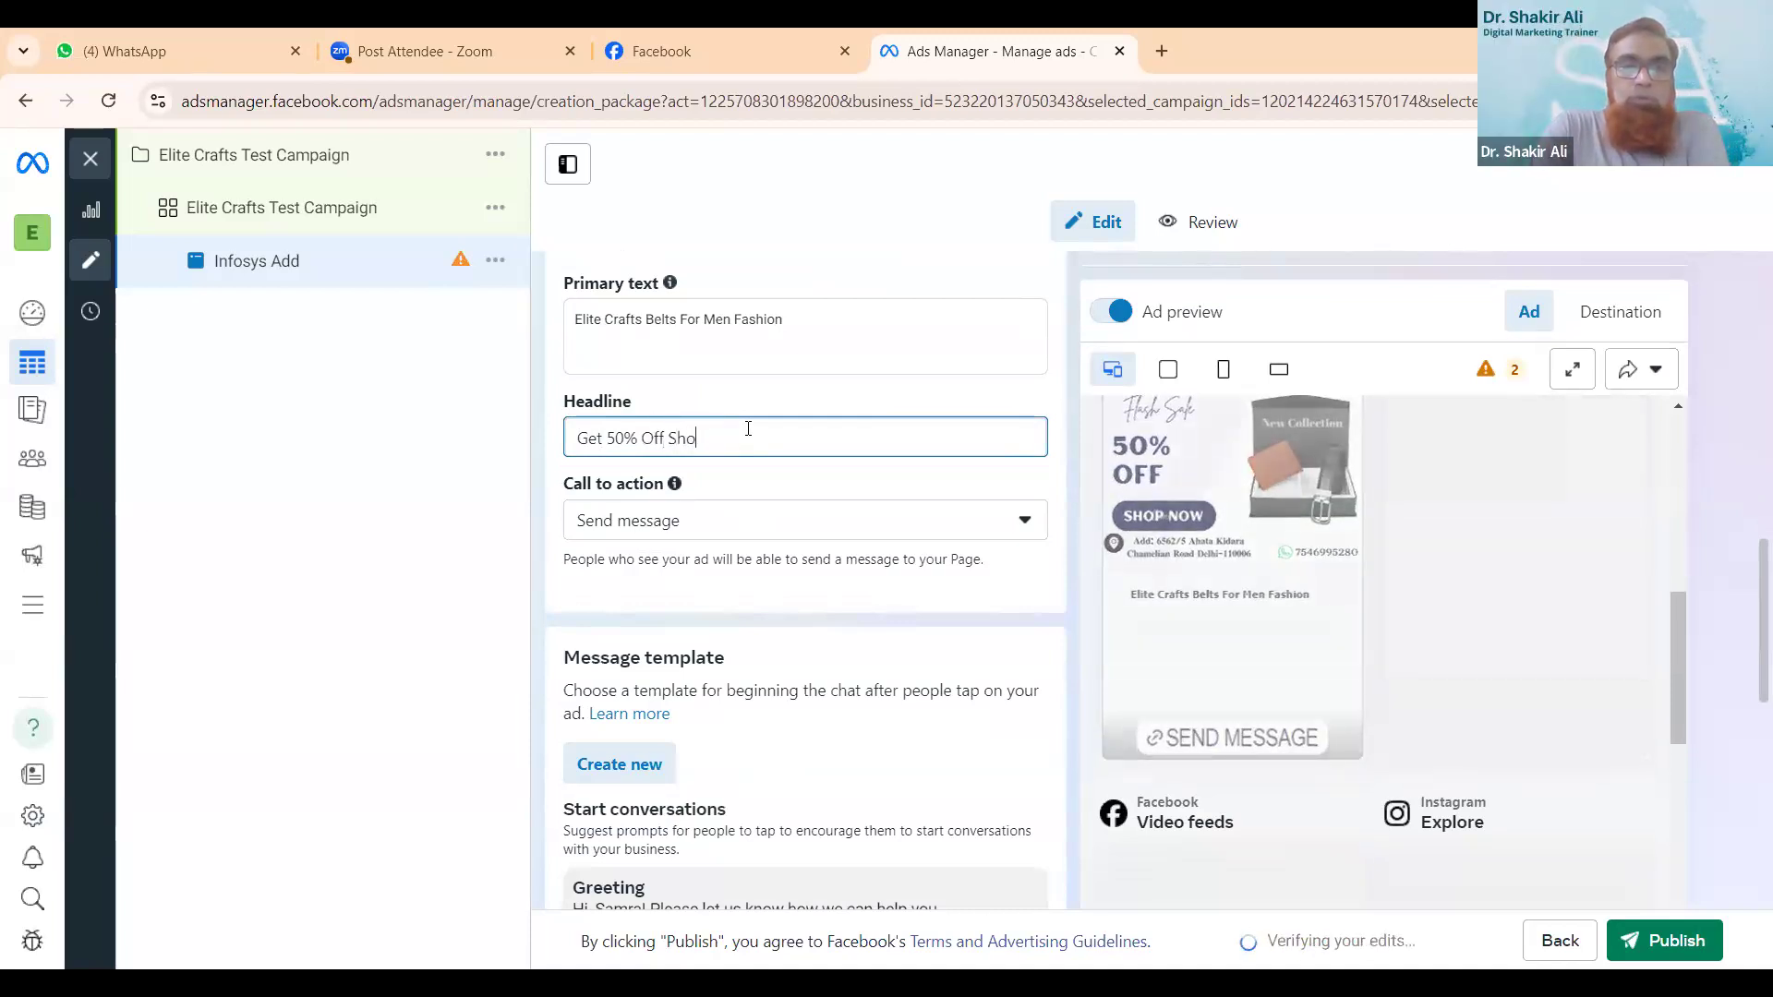
{"action": "type", "text": "p Now"}
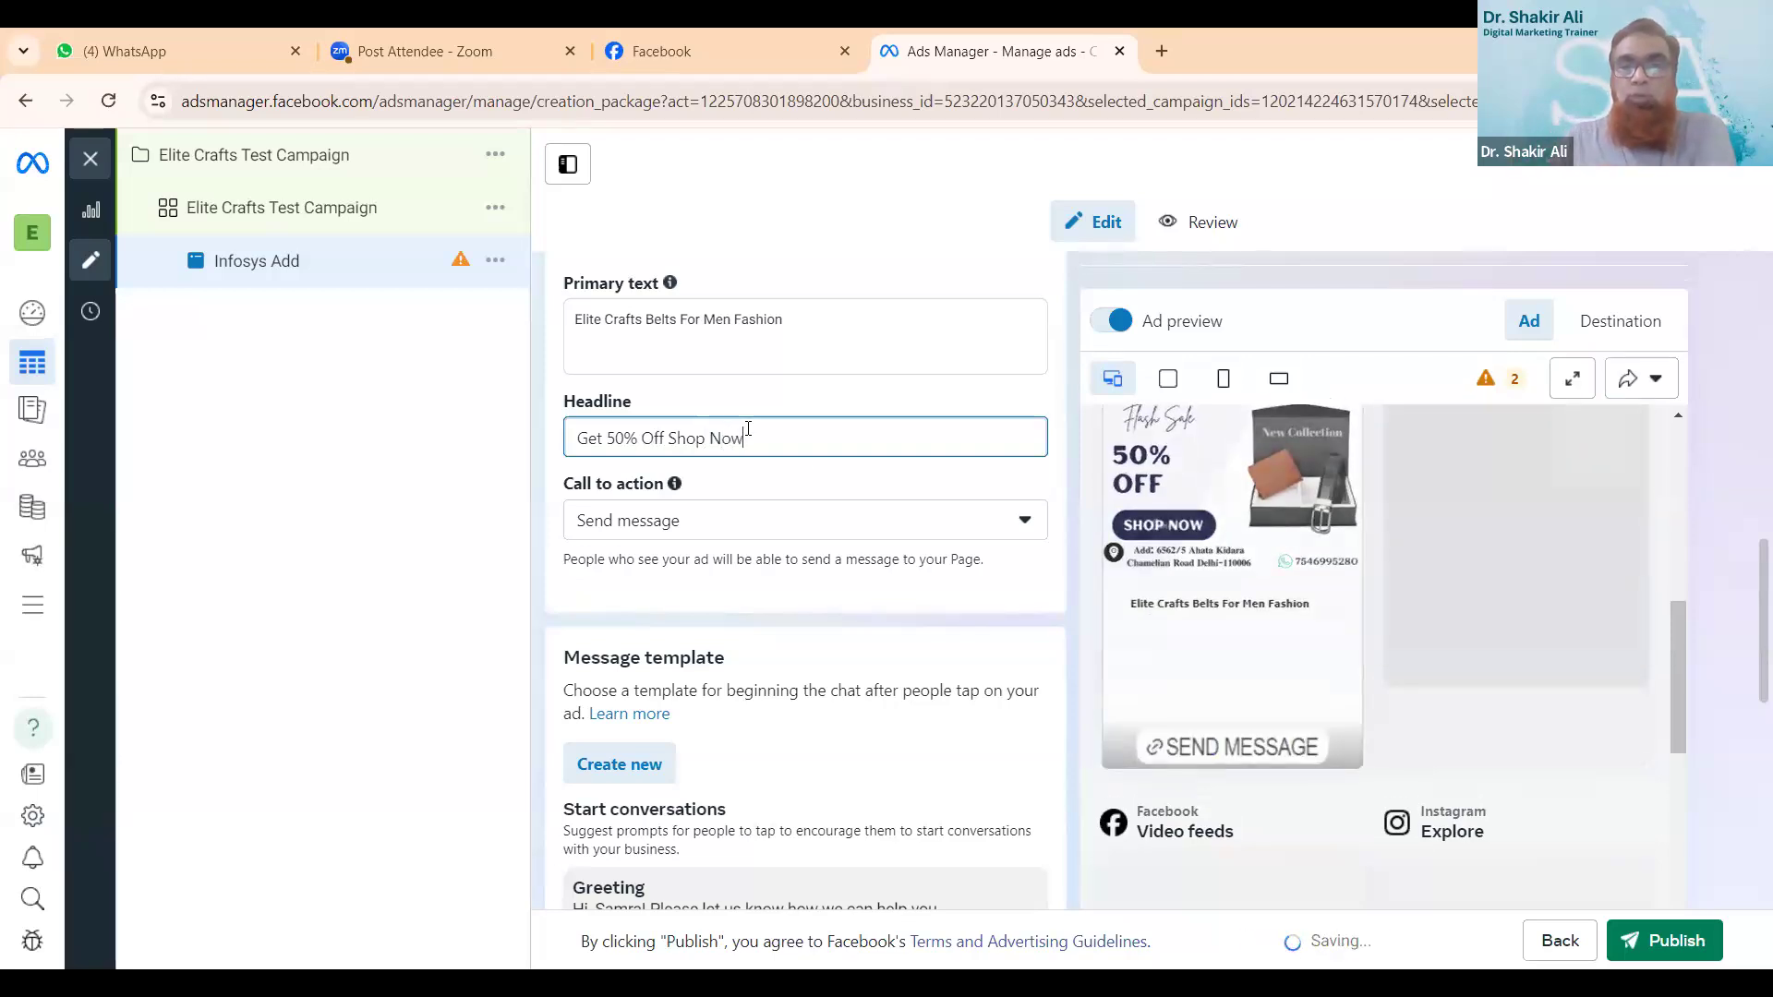
{"action": "scroll", "coordinate": [1108, 626], "scroll_direction": "up", "scroll_amount": 8}
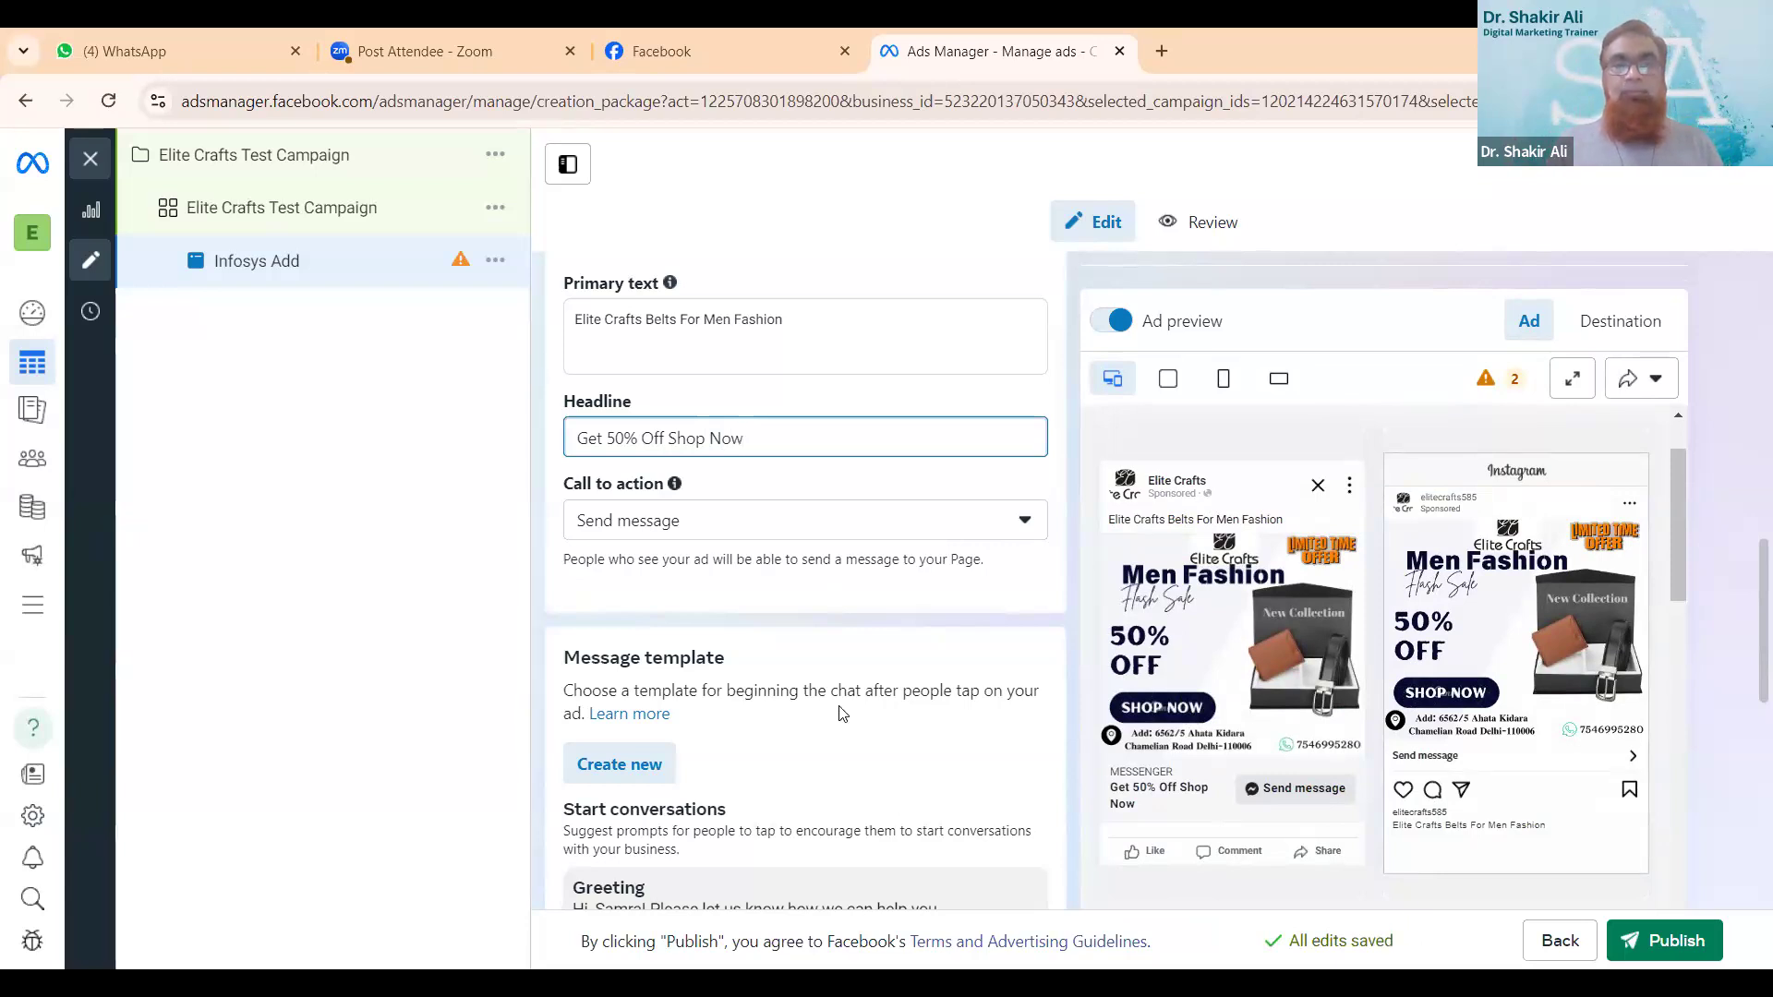
{"action": "left_click", "coordinate": [856, 622]}
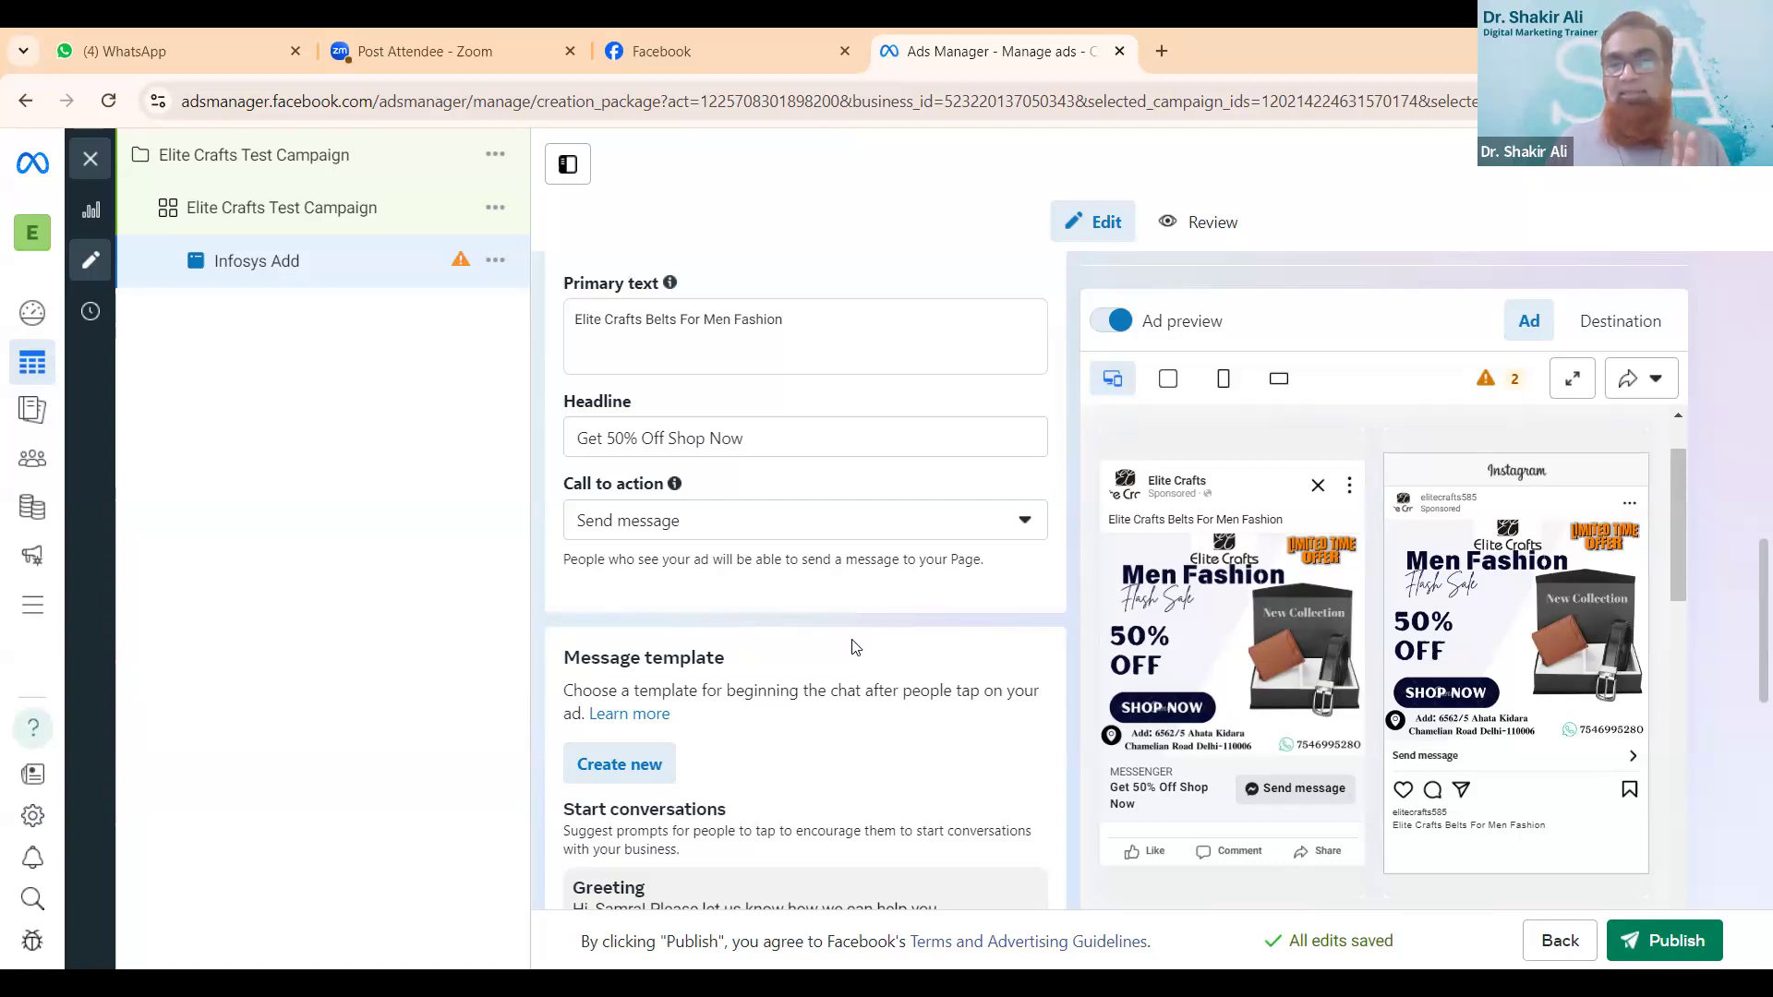
- Choose Send message as the ad's call to action from the available options
{"action": "scroll", "coordinate": [1010, 673], "scroll_direction": "down", "scroll_amount": 2}
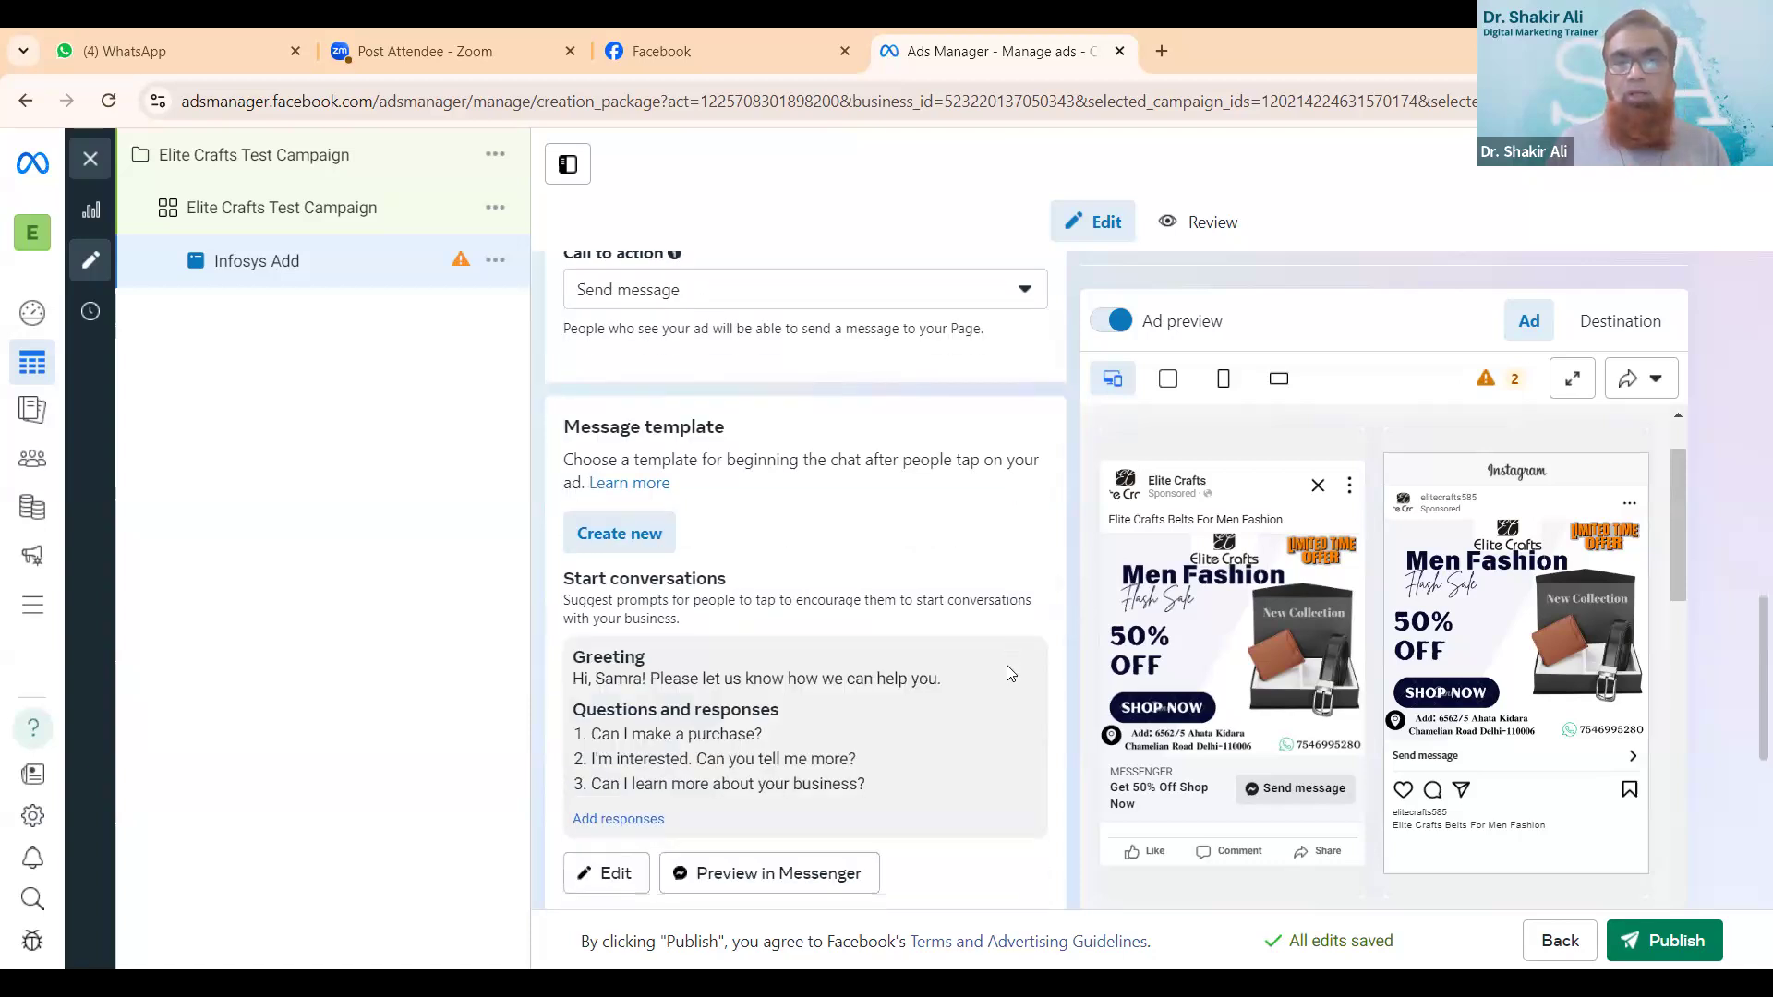
{"action": "left_click", "coordinate": [879, 304]}
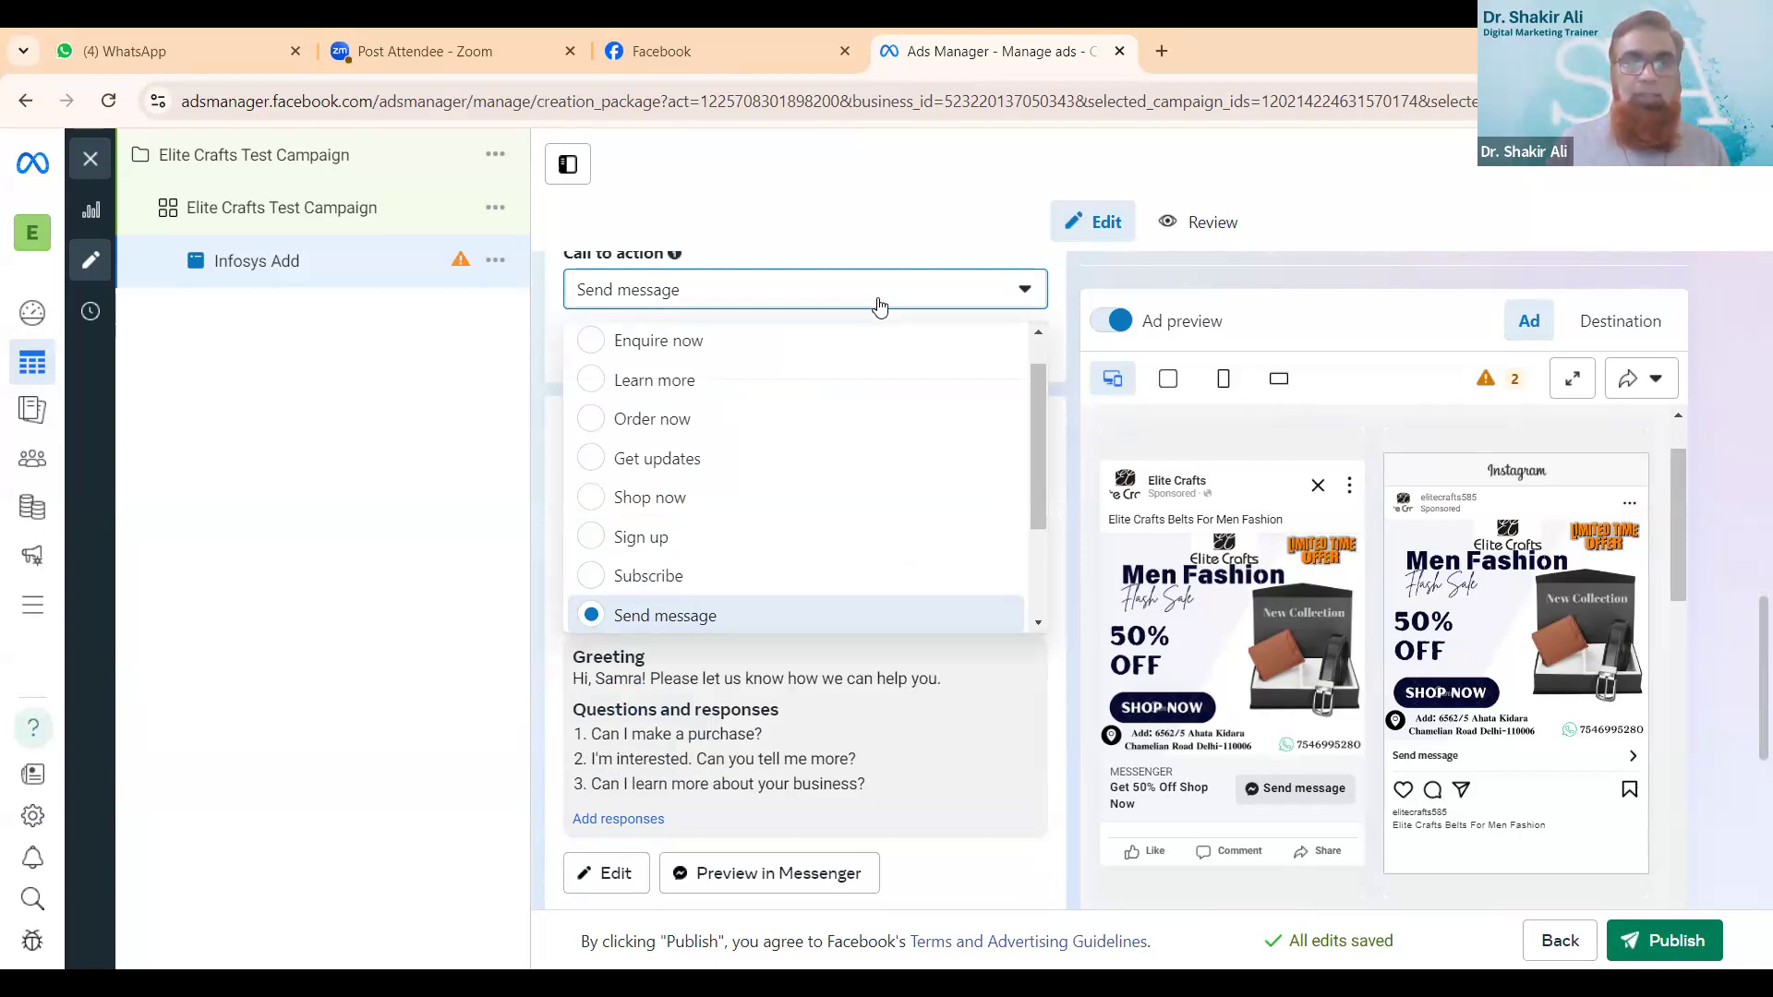
{"action": "left_click", "coordinate": [724, 613]}
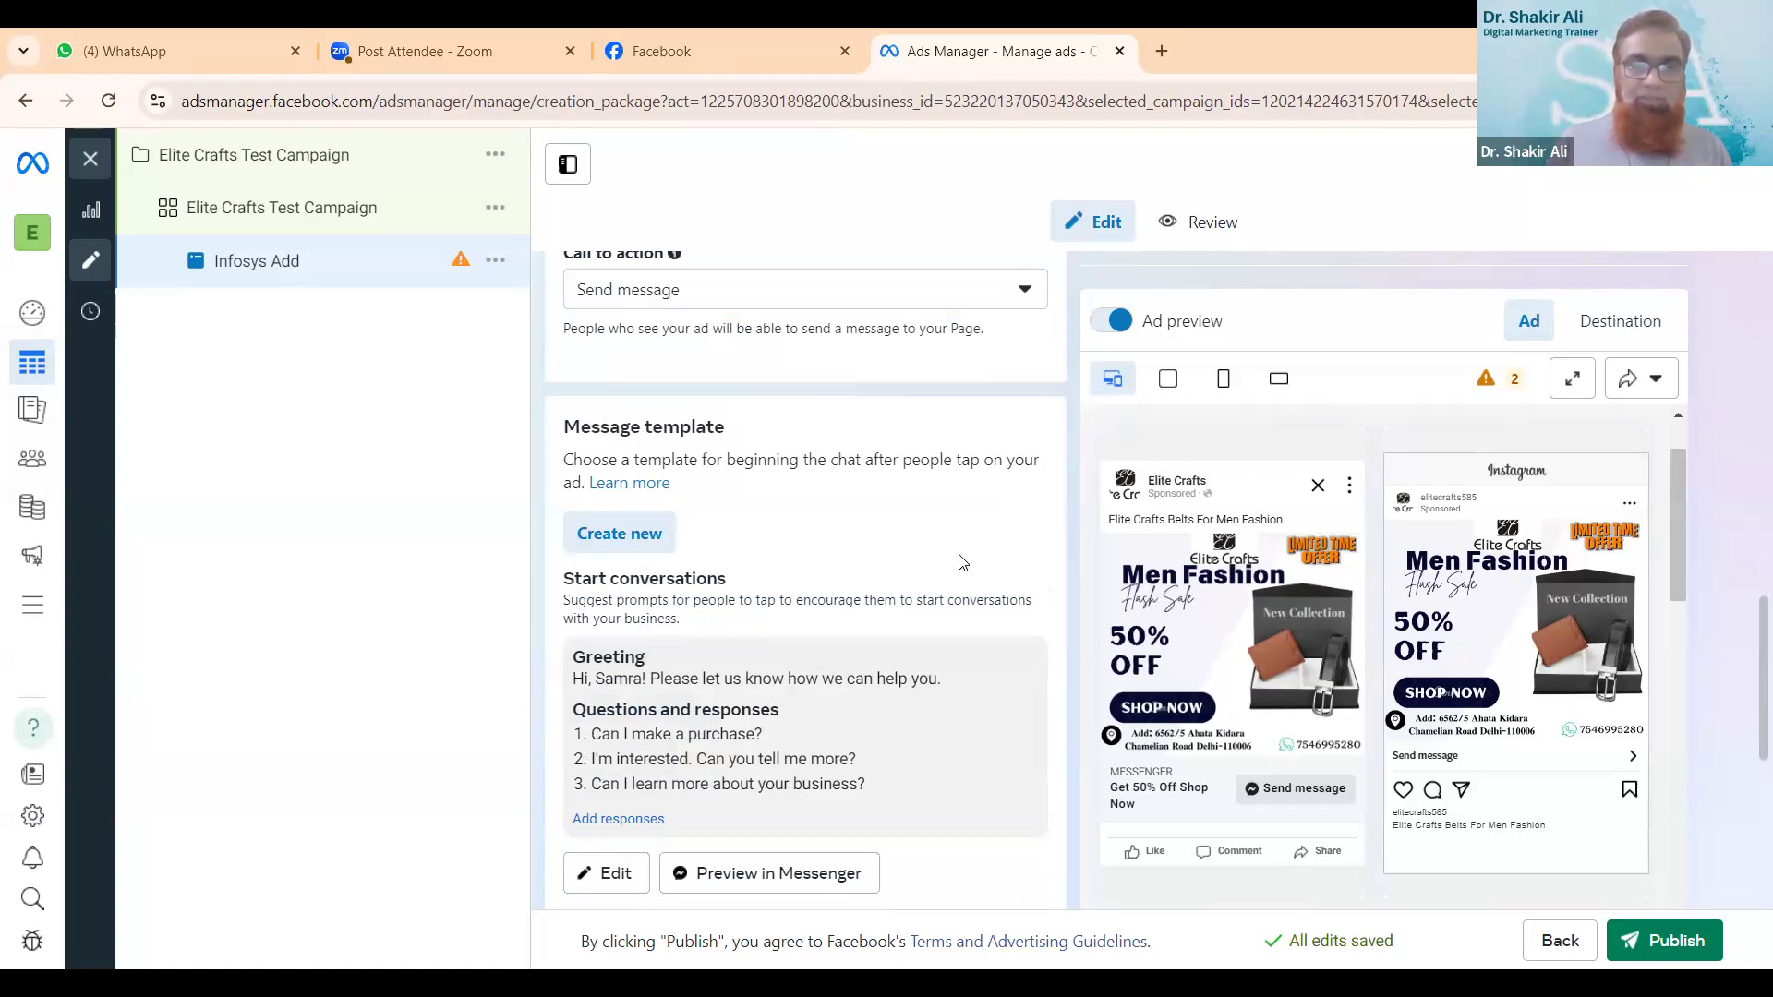
- Open the ad's message template for editing, check its greeting and suggested questions, and save it with the default content
{"action": "scroll", "coordinate": [960, 561], "scroll_direction": "down", "scroll_amount": 1}
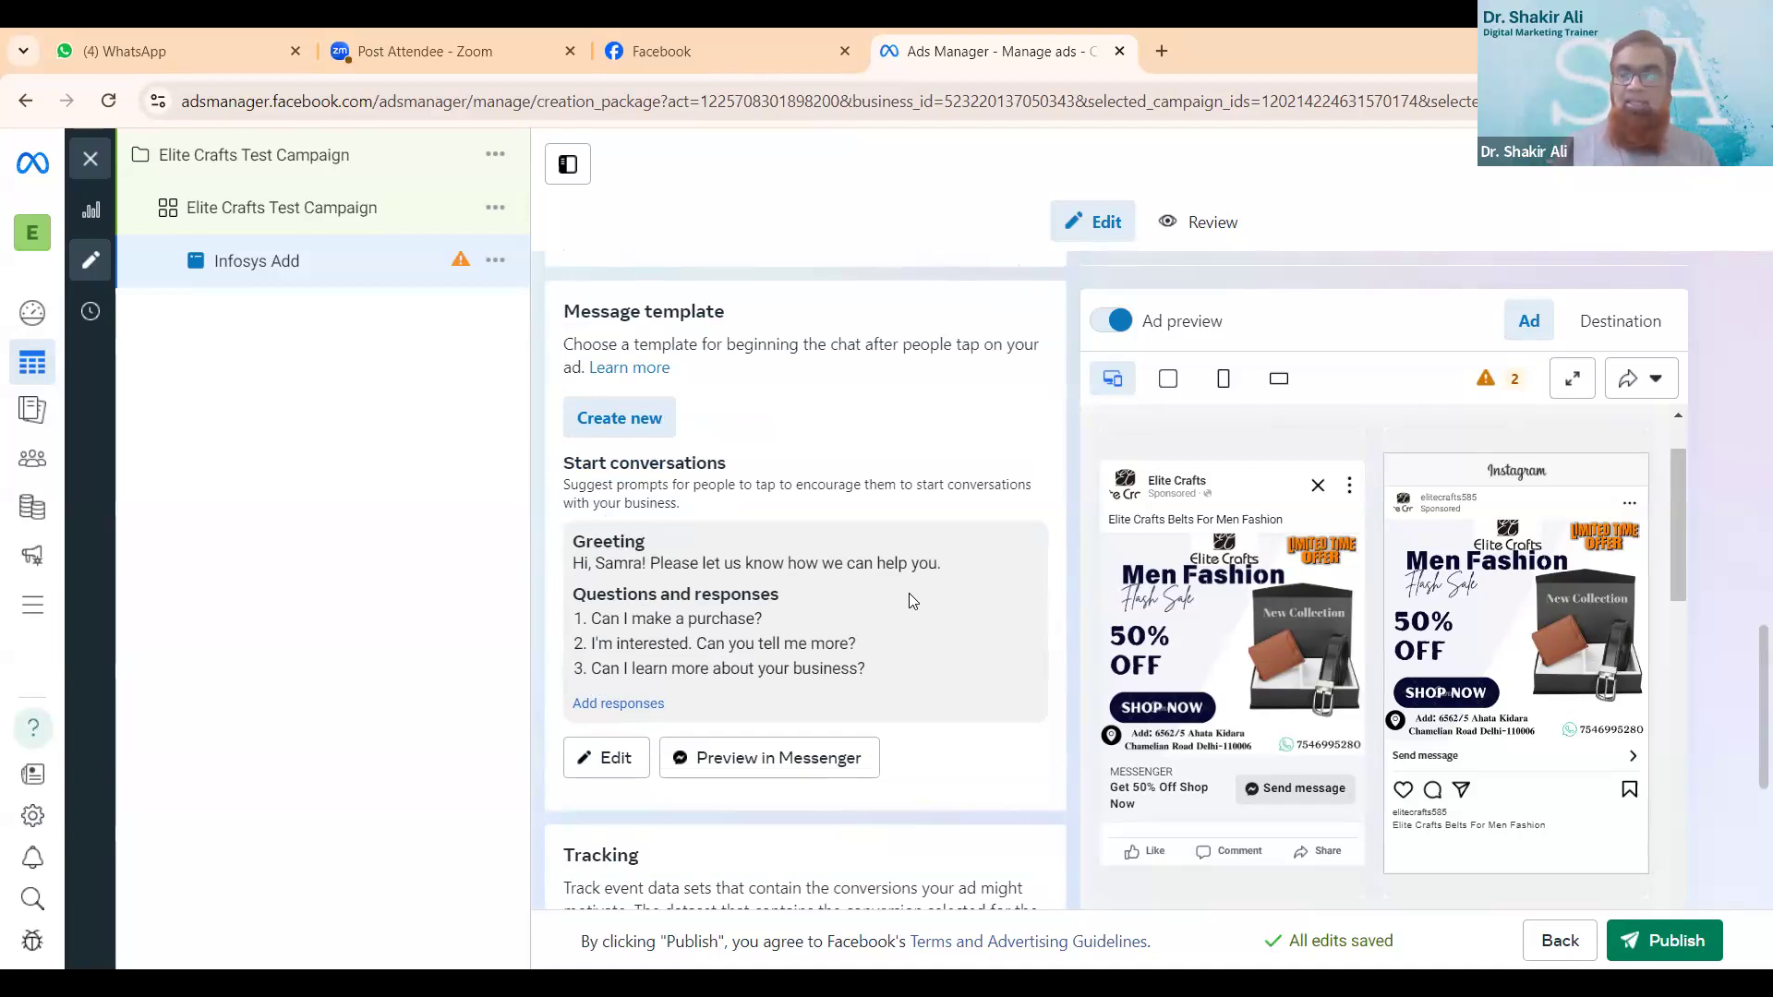
{"action": "left_click", "coordinate": [615, 757]}
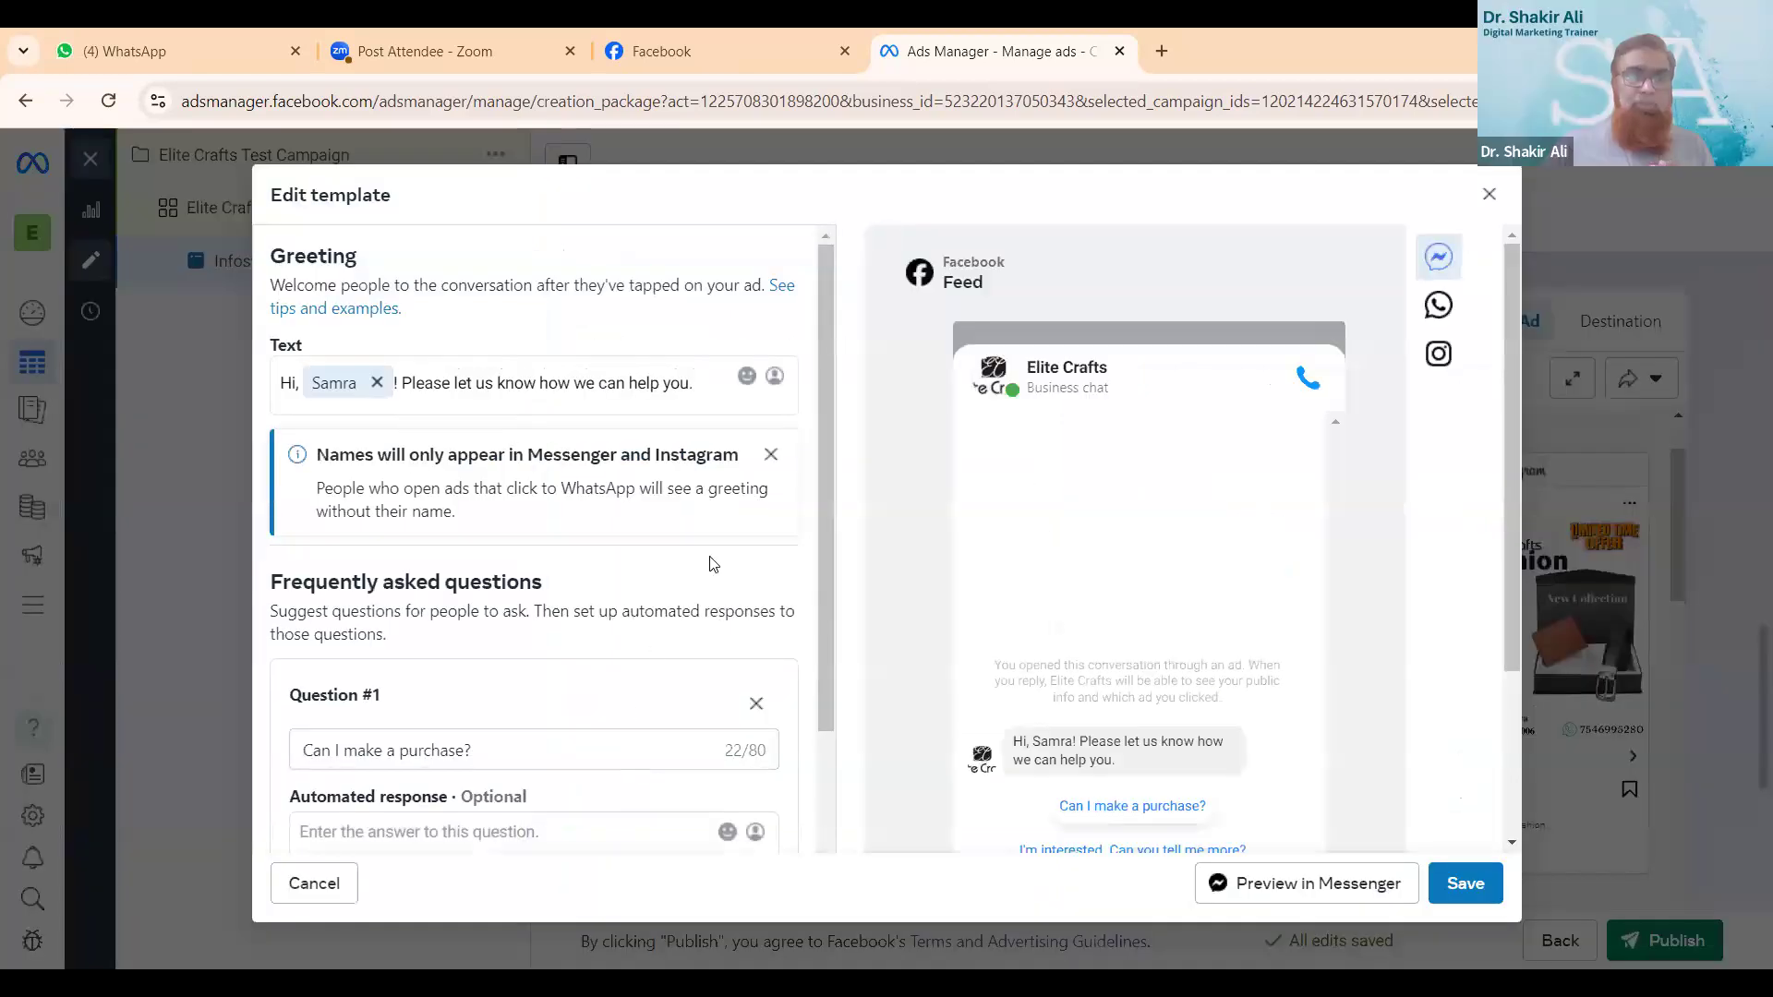
{"action": "scroll", "coordinate": [713, 563], "scroll_direction": "down", "scroll_amount": 3}
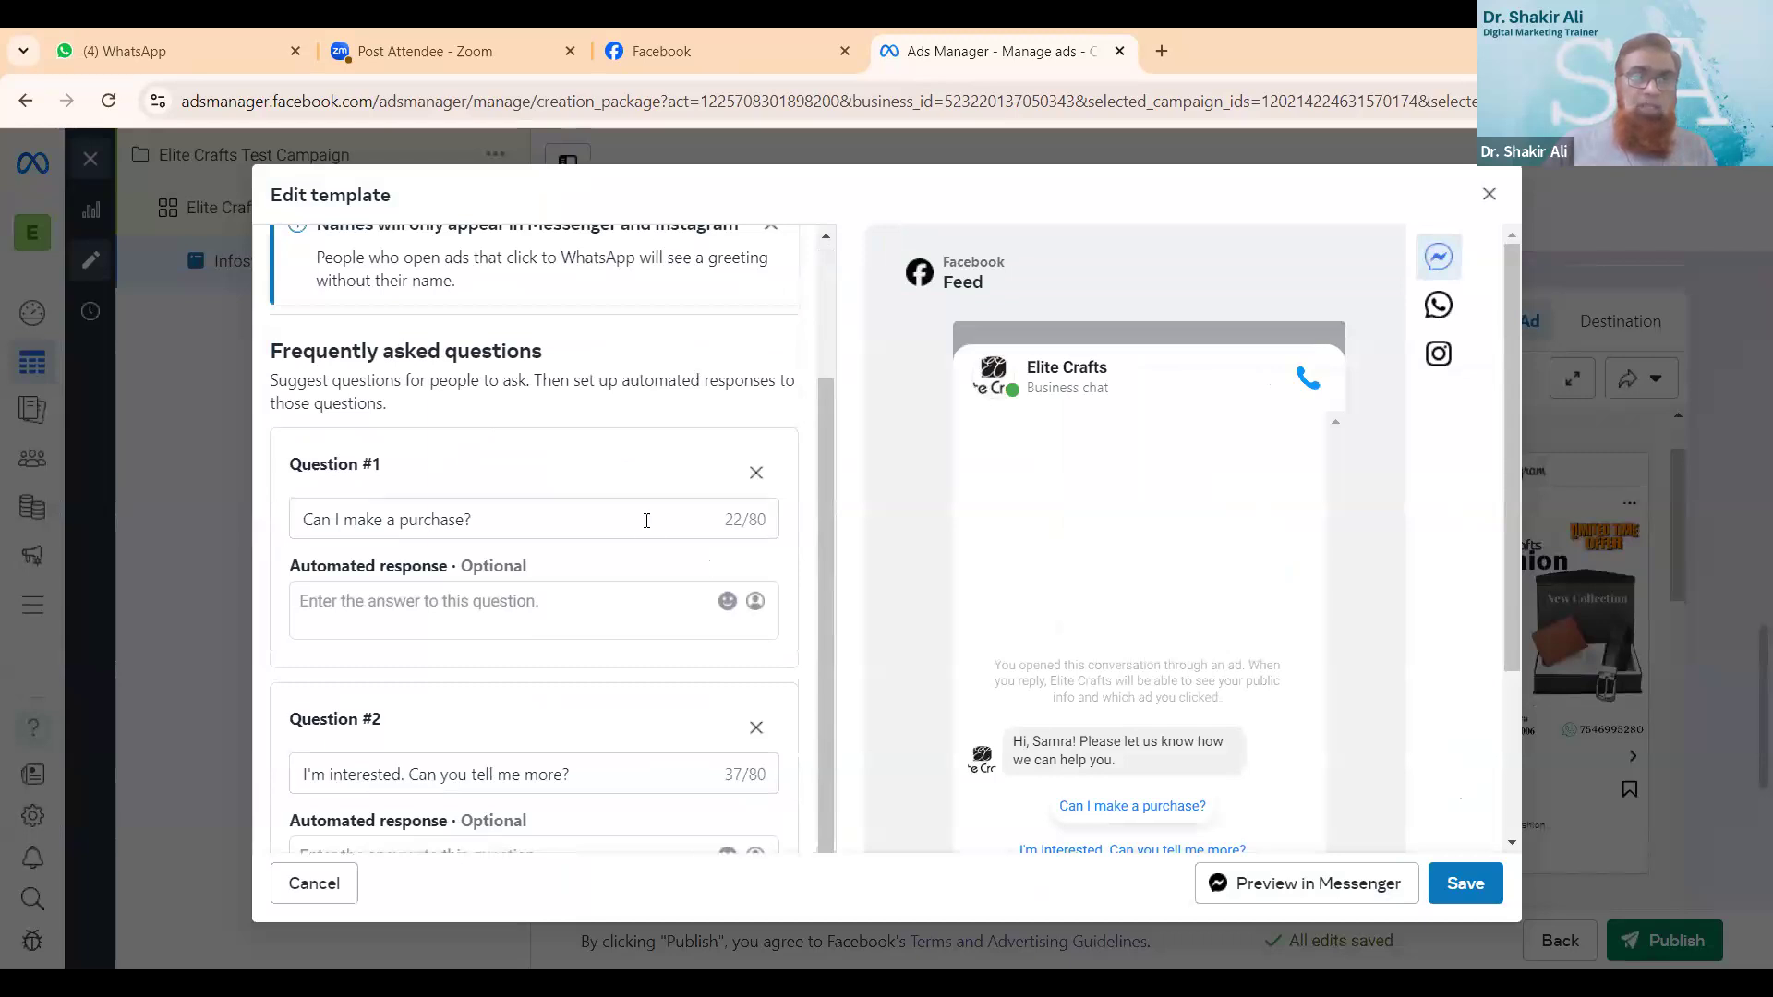
{"action": "left_click", "coordinate": [644, 513]}
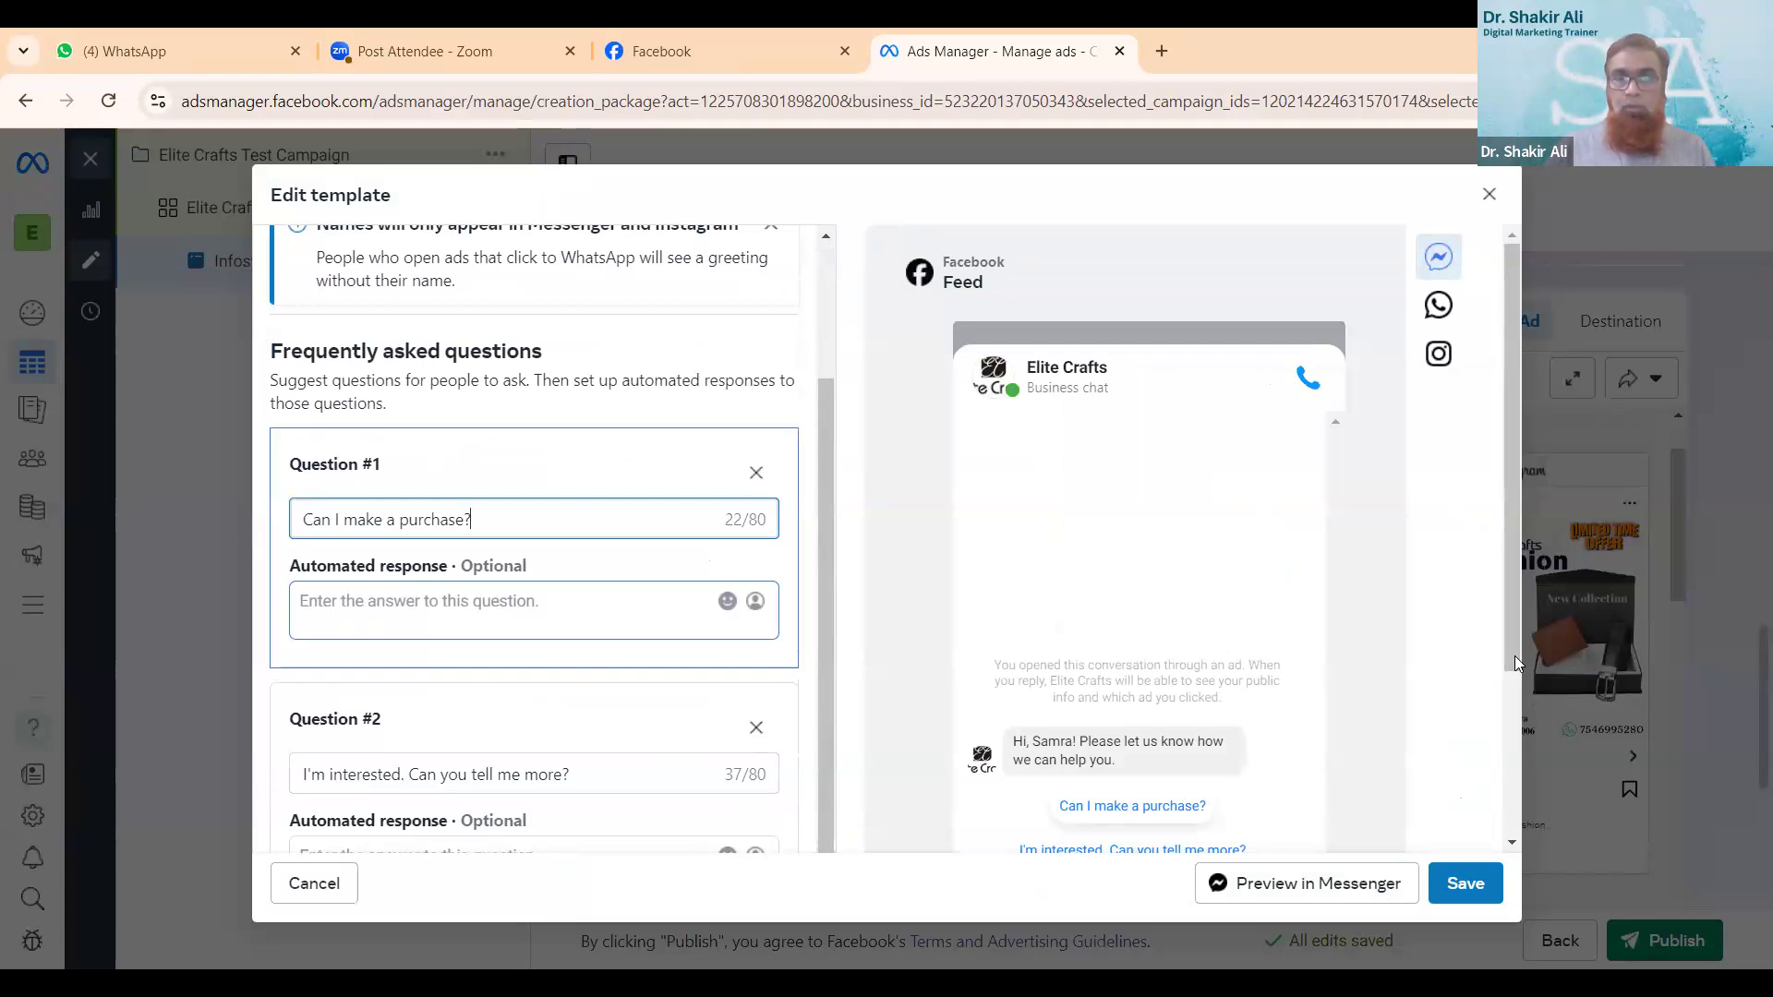
{"action": "left_click_drag", "start_coordinate": [1514, 655], "coordinate": [1514, 772]}
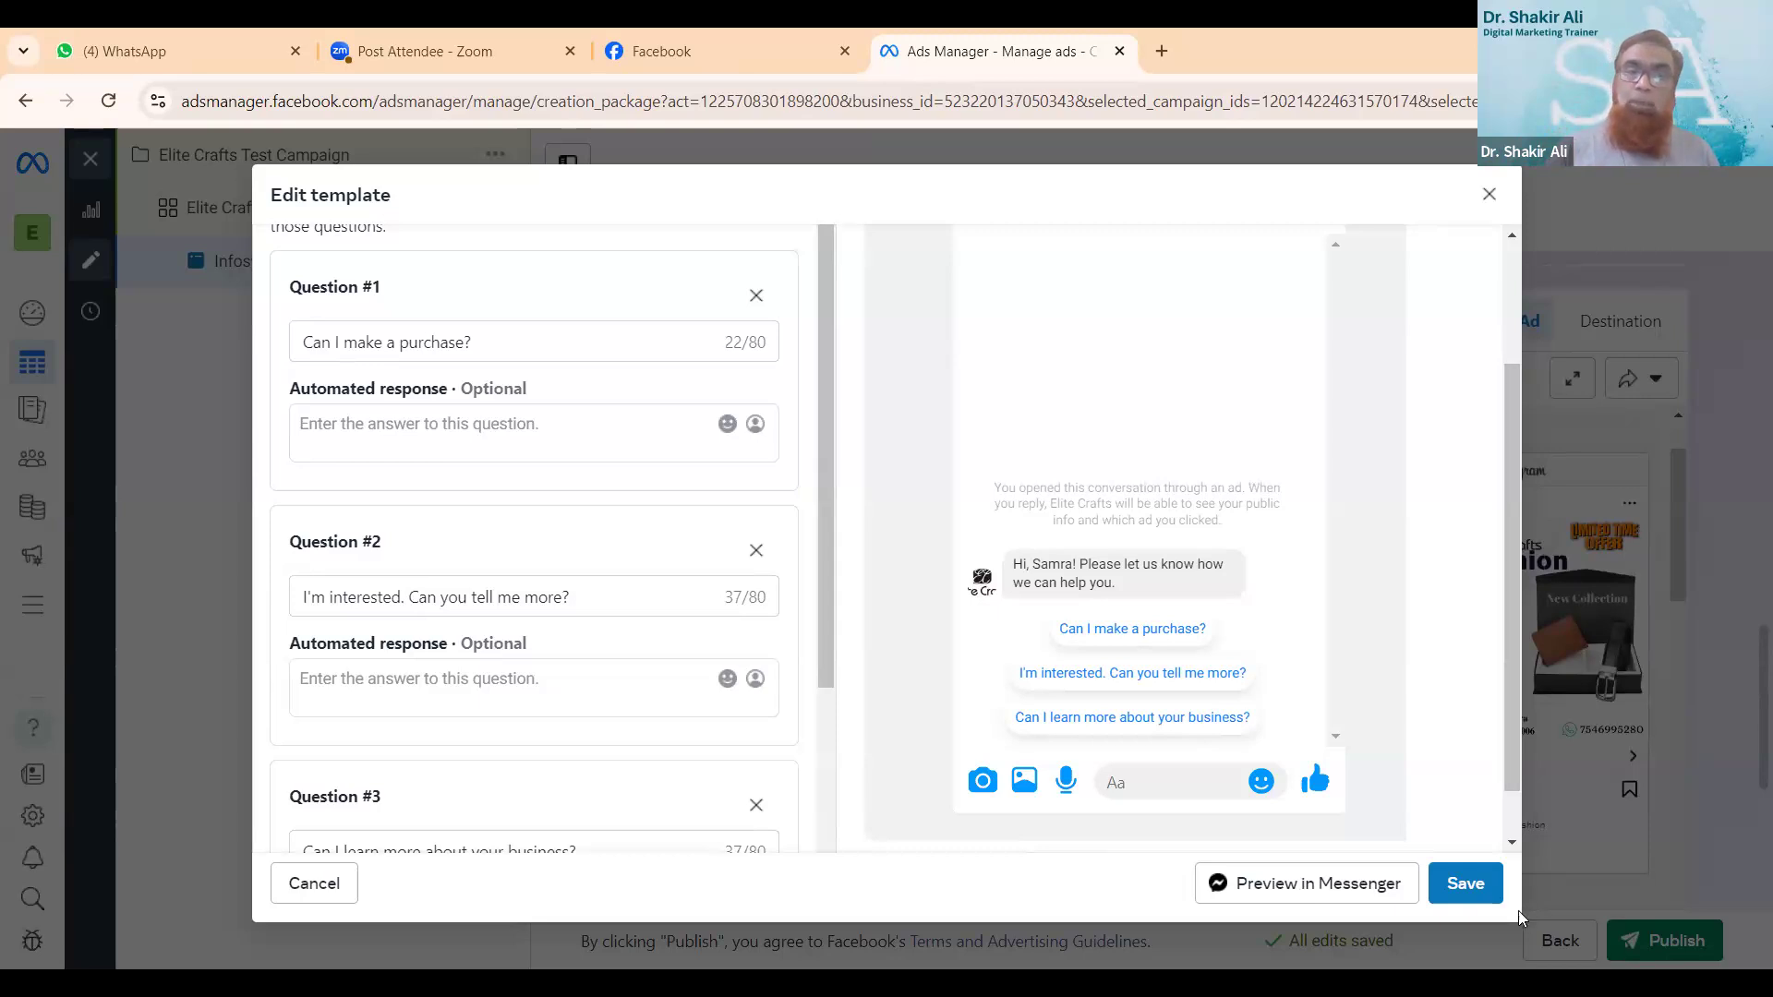
{"action": "left_click", "coordinate": [1460, 883]}
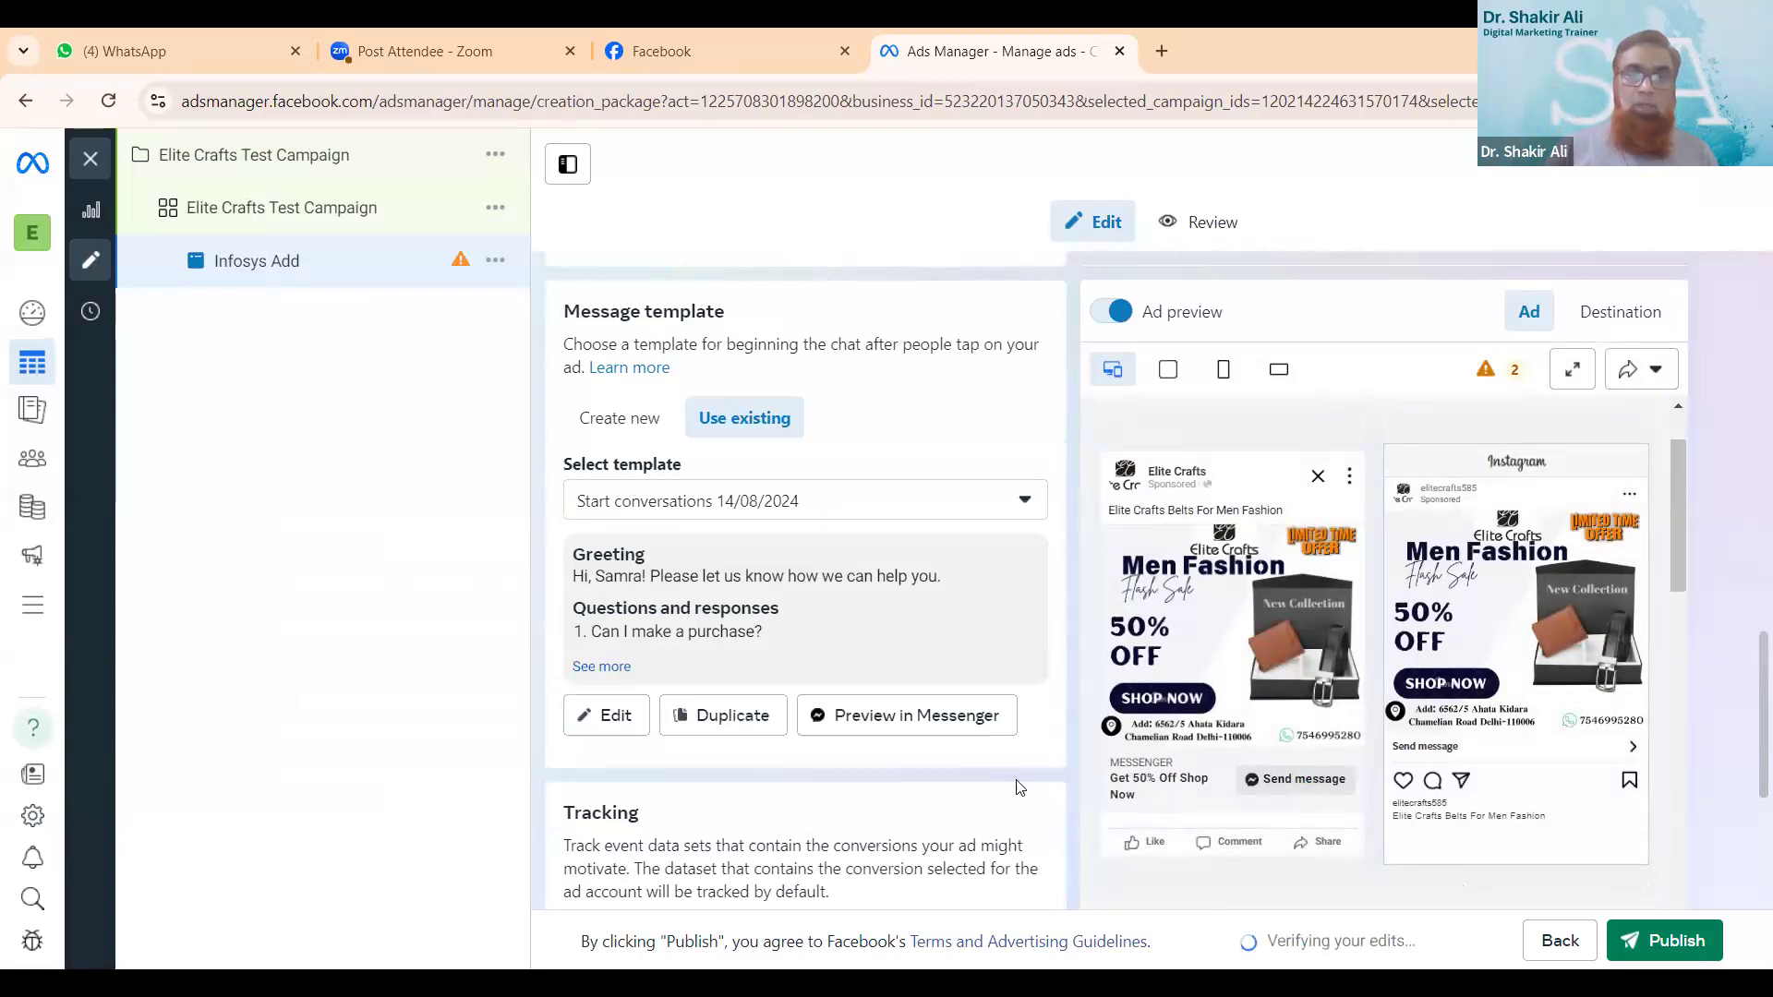
- Open the ad's review and examine its details and the Facebook and Instagram feed previews
{"action": "scroll", "coordinate": [1019, 787], "scroll_direction": "down", "scroll_amount": 5}
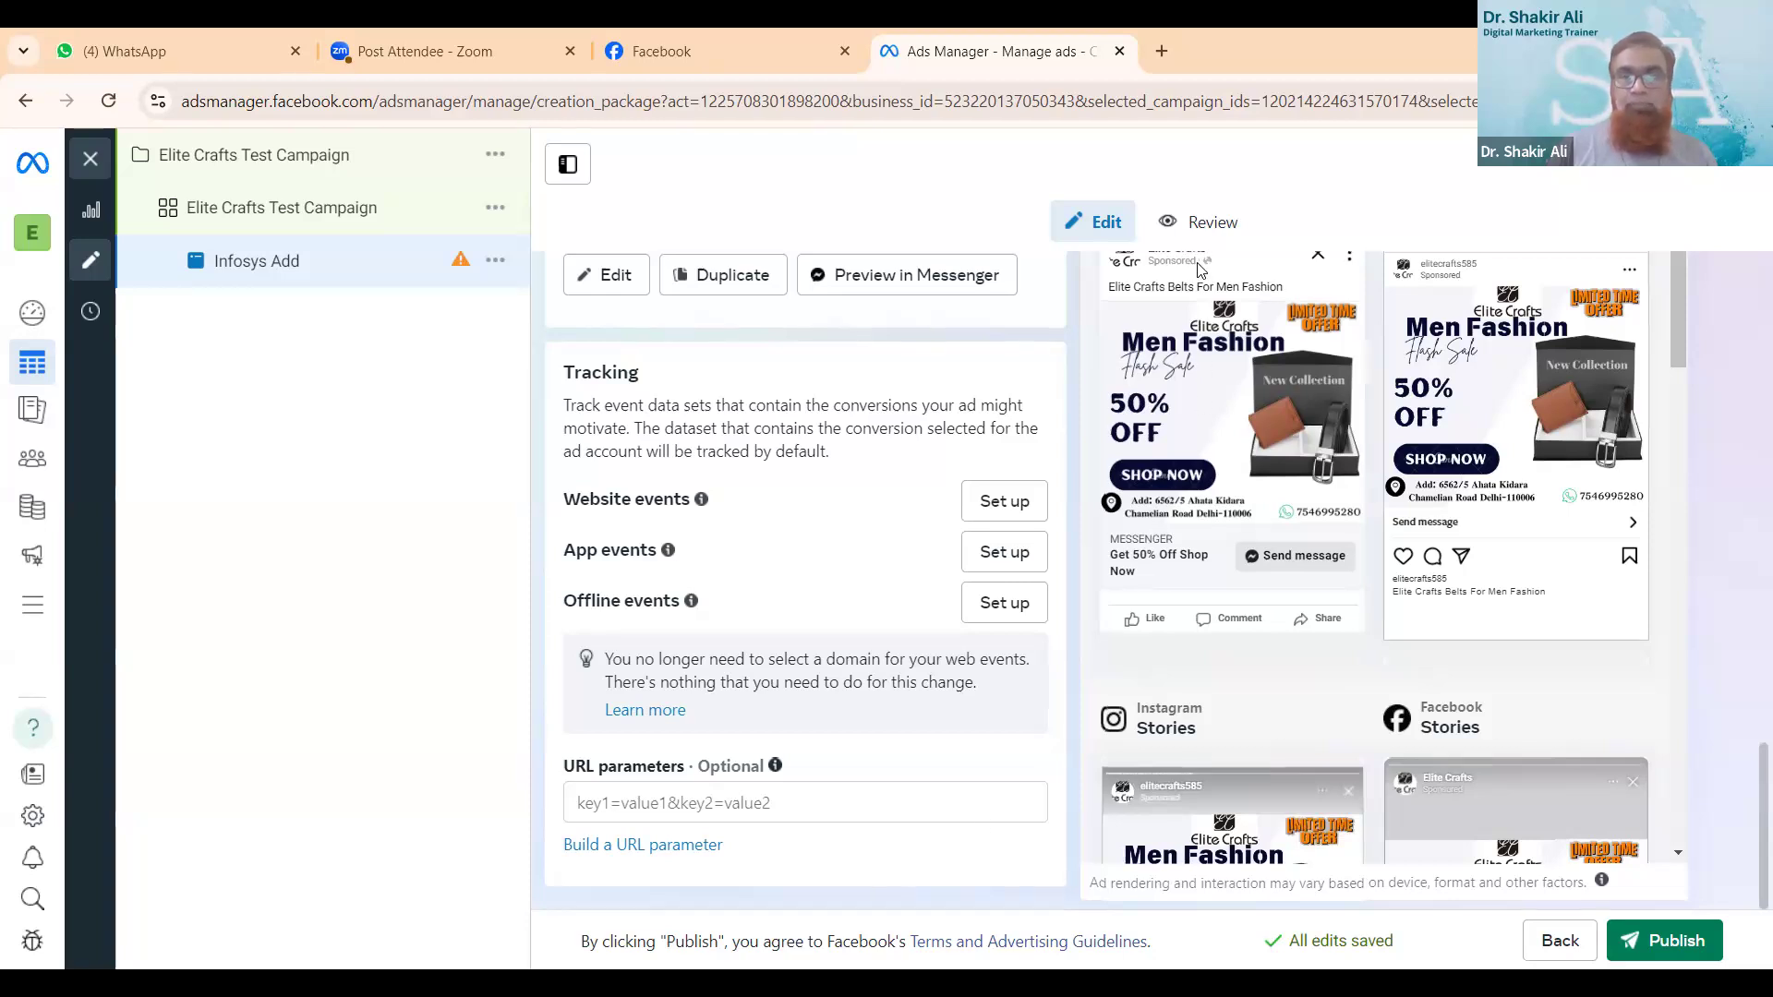
{"action": "left_click", "coordinate": [1205, 225]}
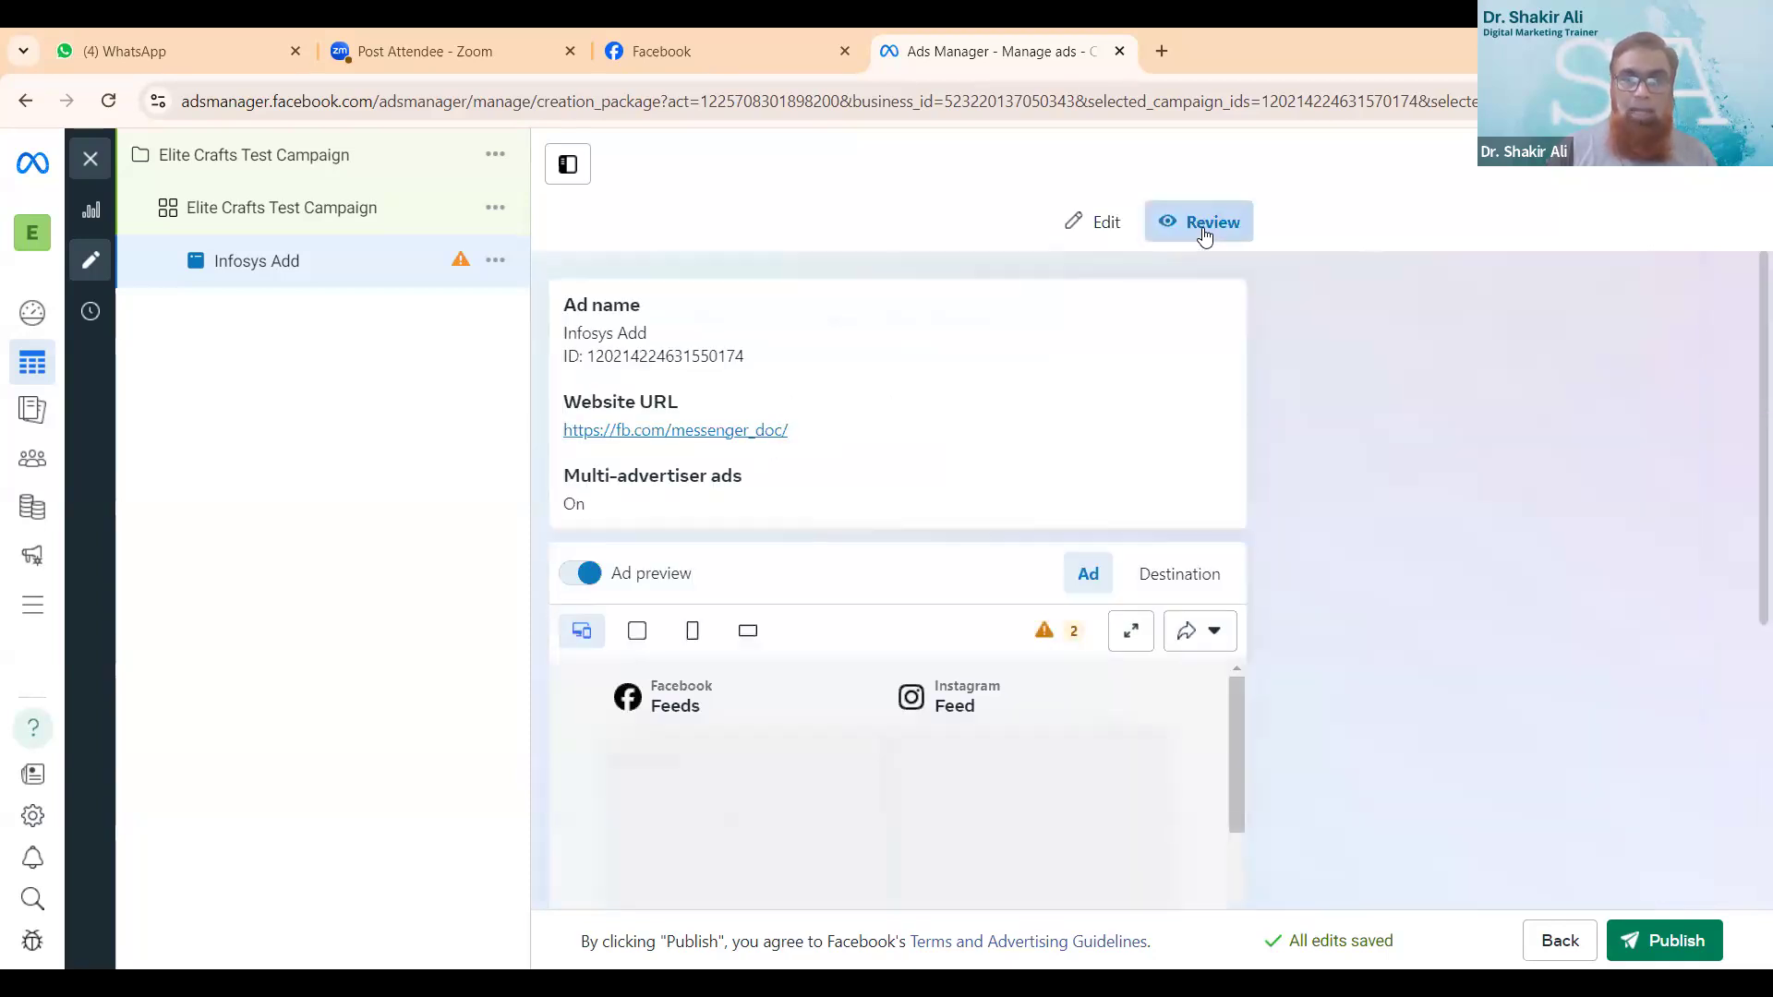
{"action": "scroll", "coordinate": [1176, 469], "scroll_direction": "down", "scroll_amount": 1}
{"action": "scroll", "coordinate": [1196, 508], "scroll_direction": "down", "scroll_amount": 4}
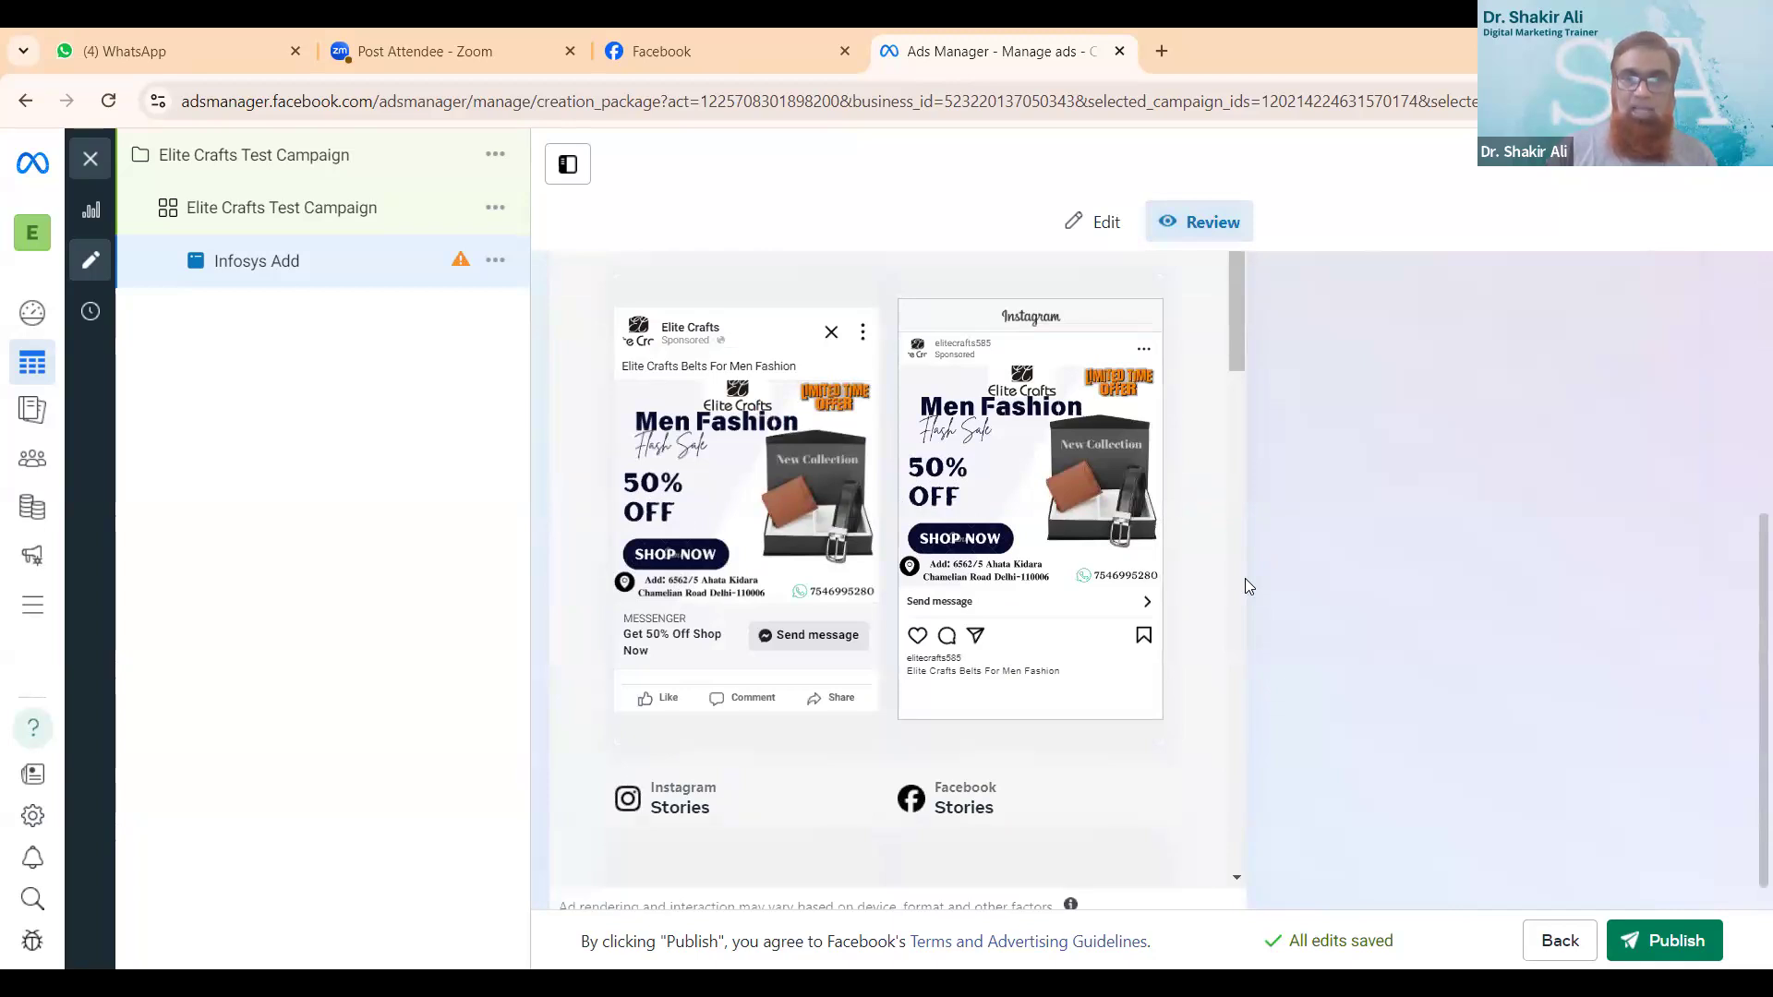
{"action": "scroll", "coordinate": [1263, 589], "scroll_direction": "down", "scroll_amount": 1}
{"action": "scroll", "coordinate": [1263, 589], "scroll_direction": "up", "scroll_amount": 4}
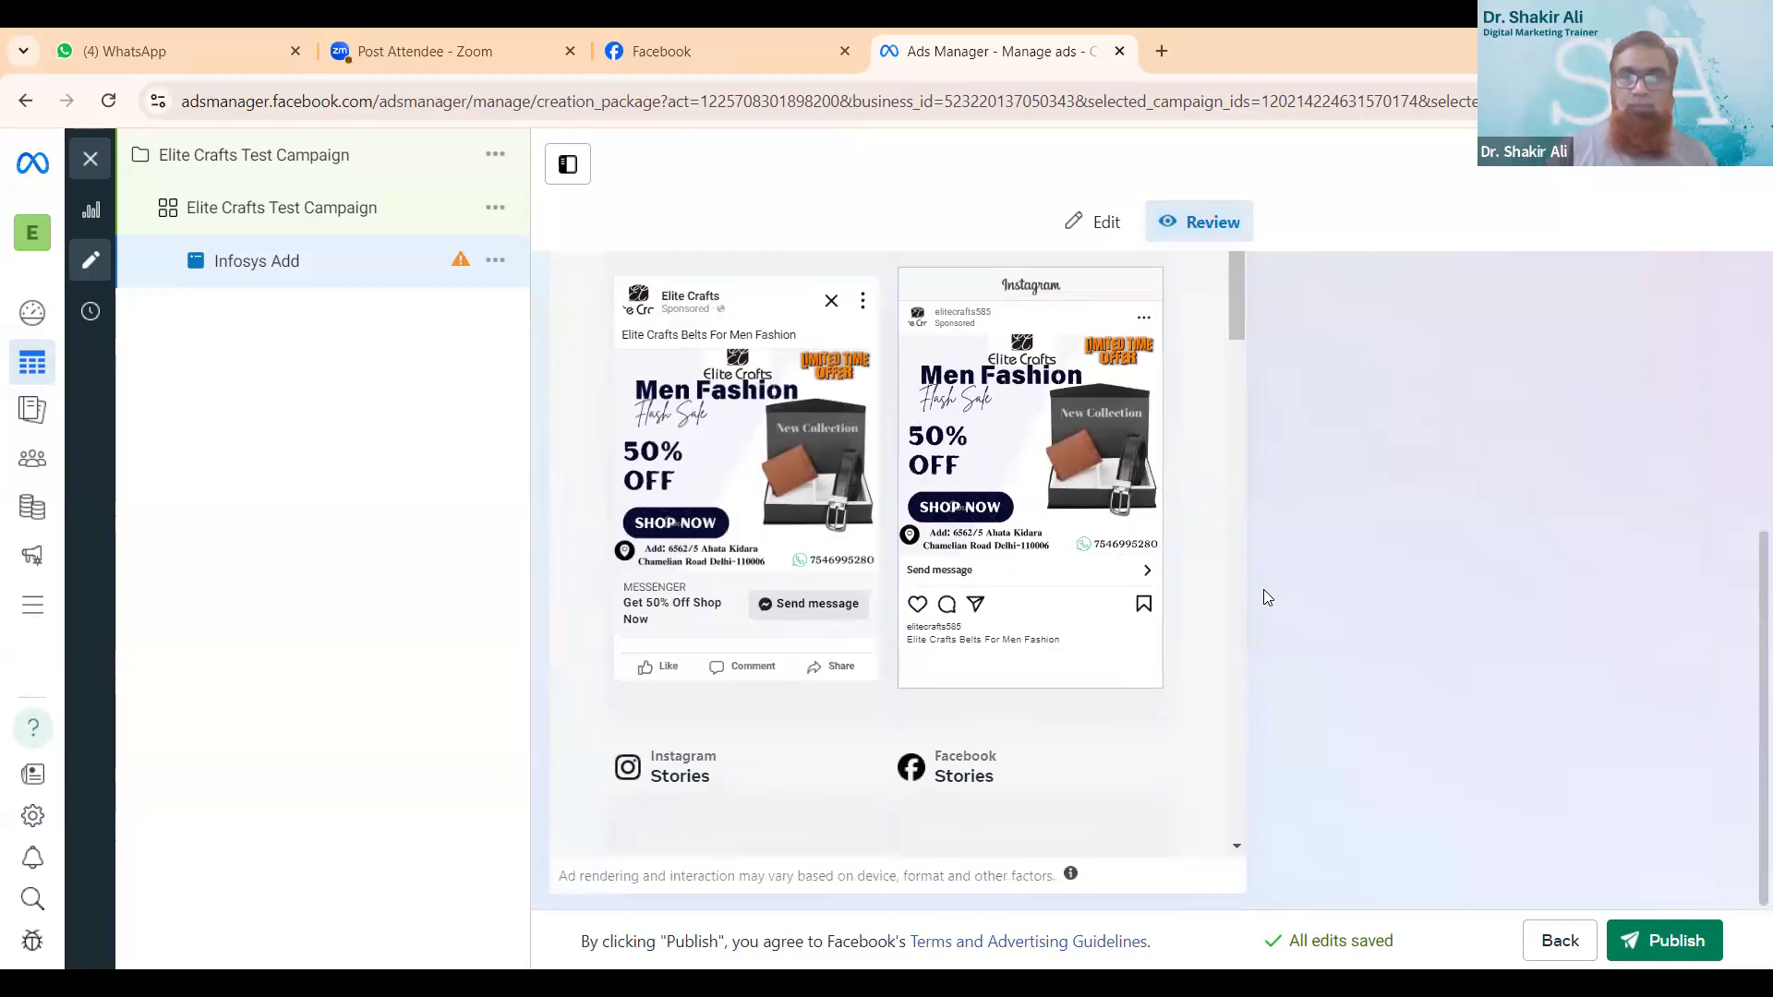
{"action": "scroll", "coordinate": [1263, 589], "scroll_direction": "down", "scroll_amount": 2}
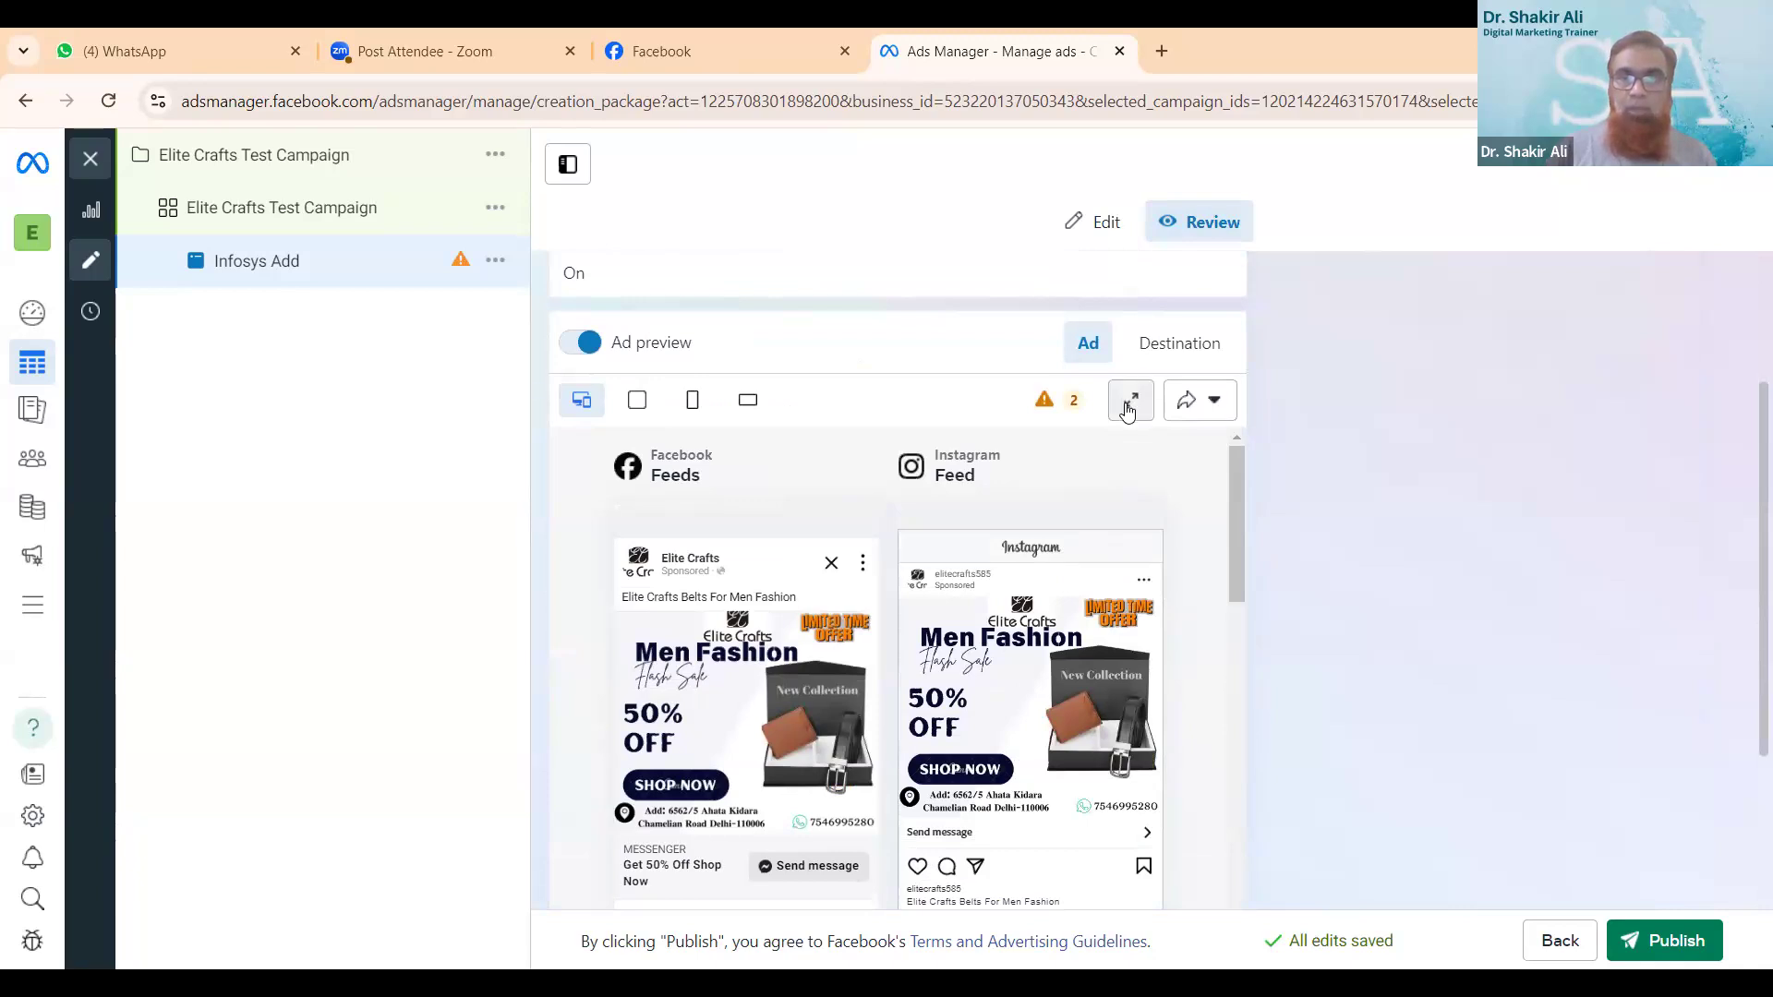
- Turn on link sharing for the ad preview, switch it off again and close the sharing settings
{"action": "left_click", "coordinate": [1209, 415]}
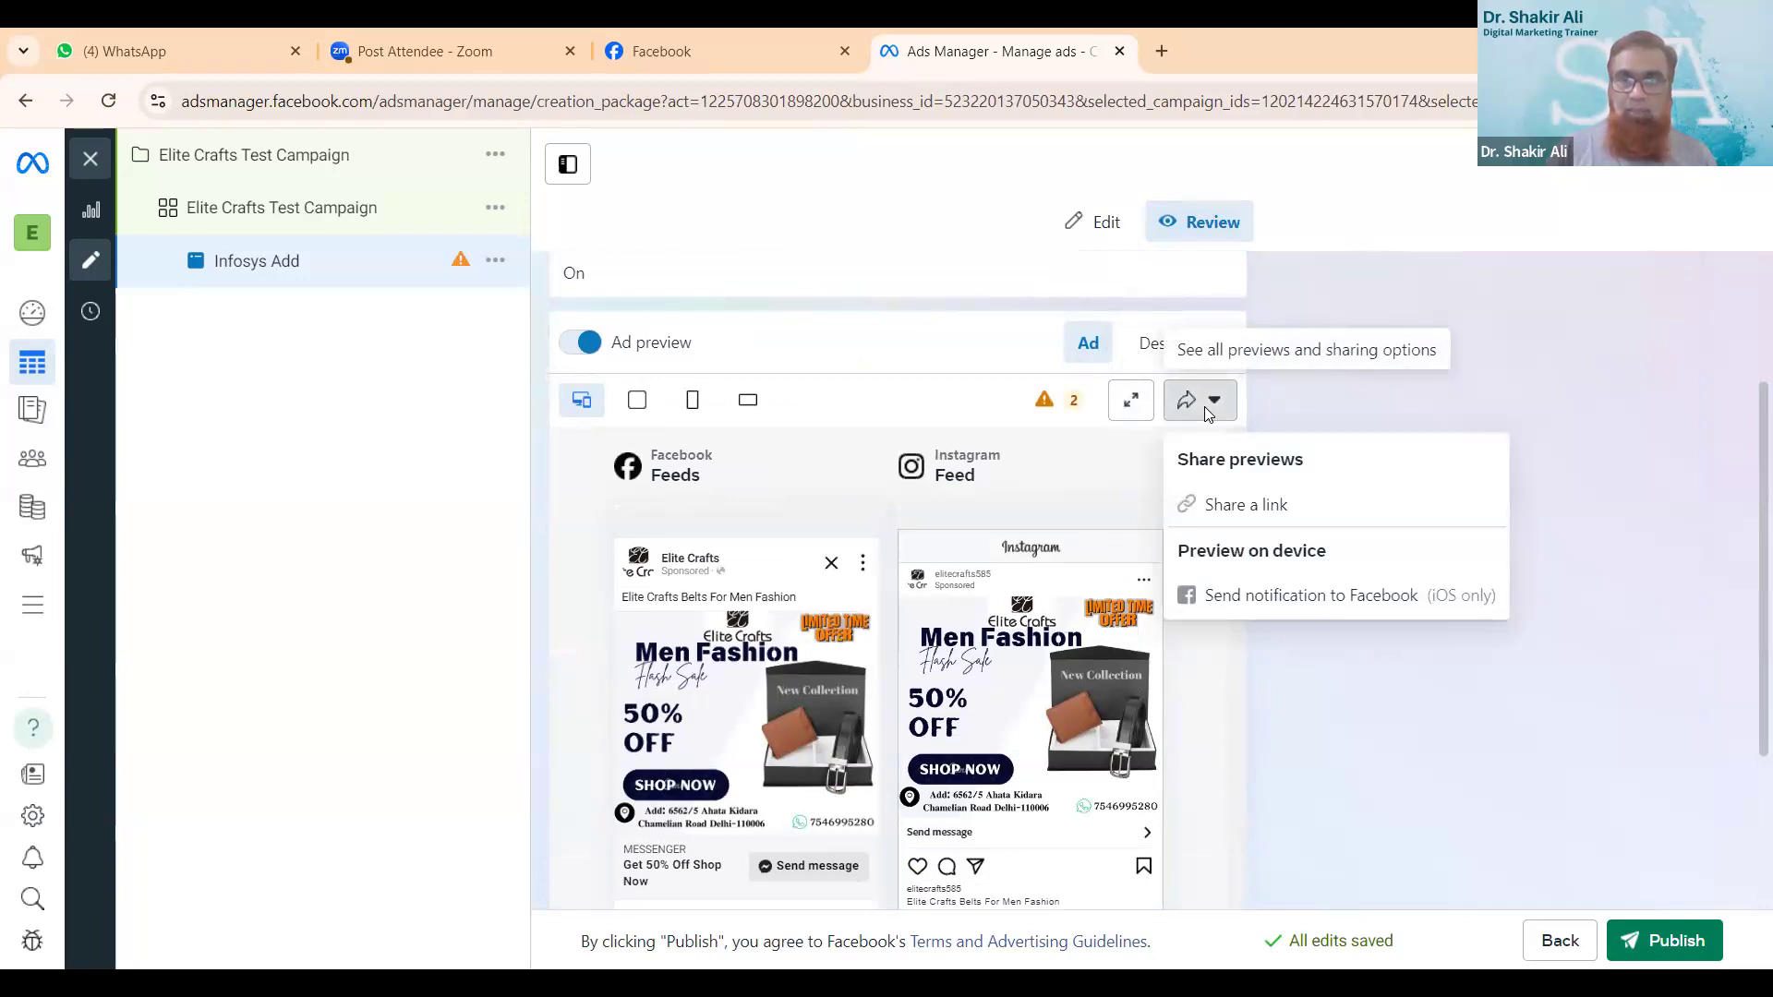
{"action": "left_click", "coordinate": [1232, 506]}
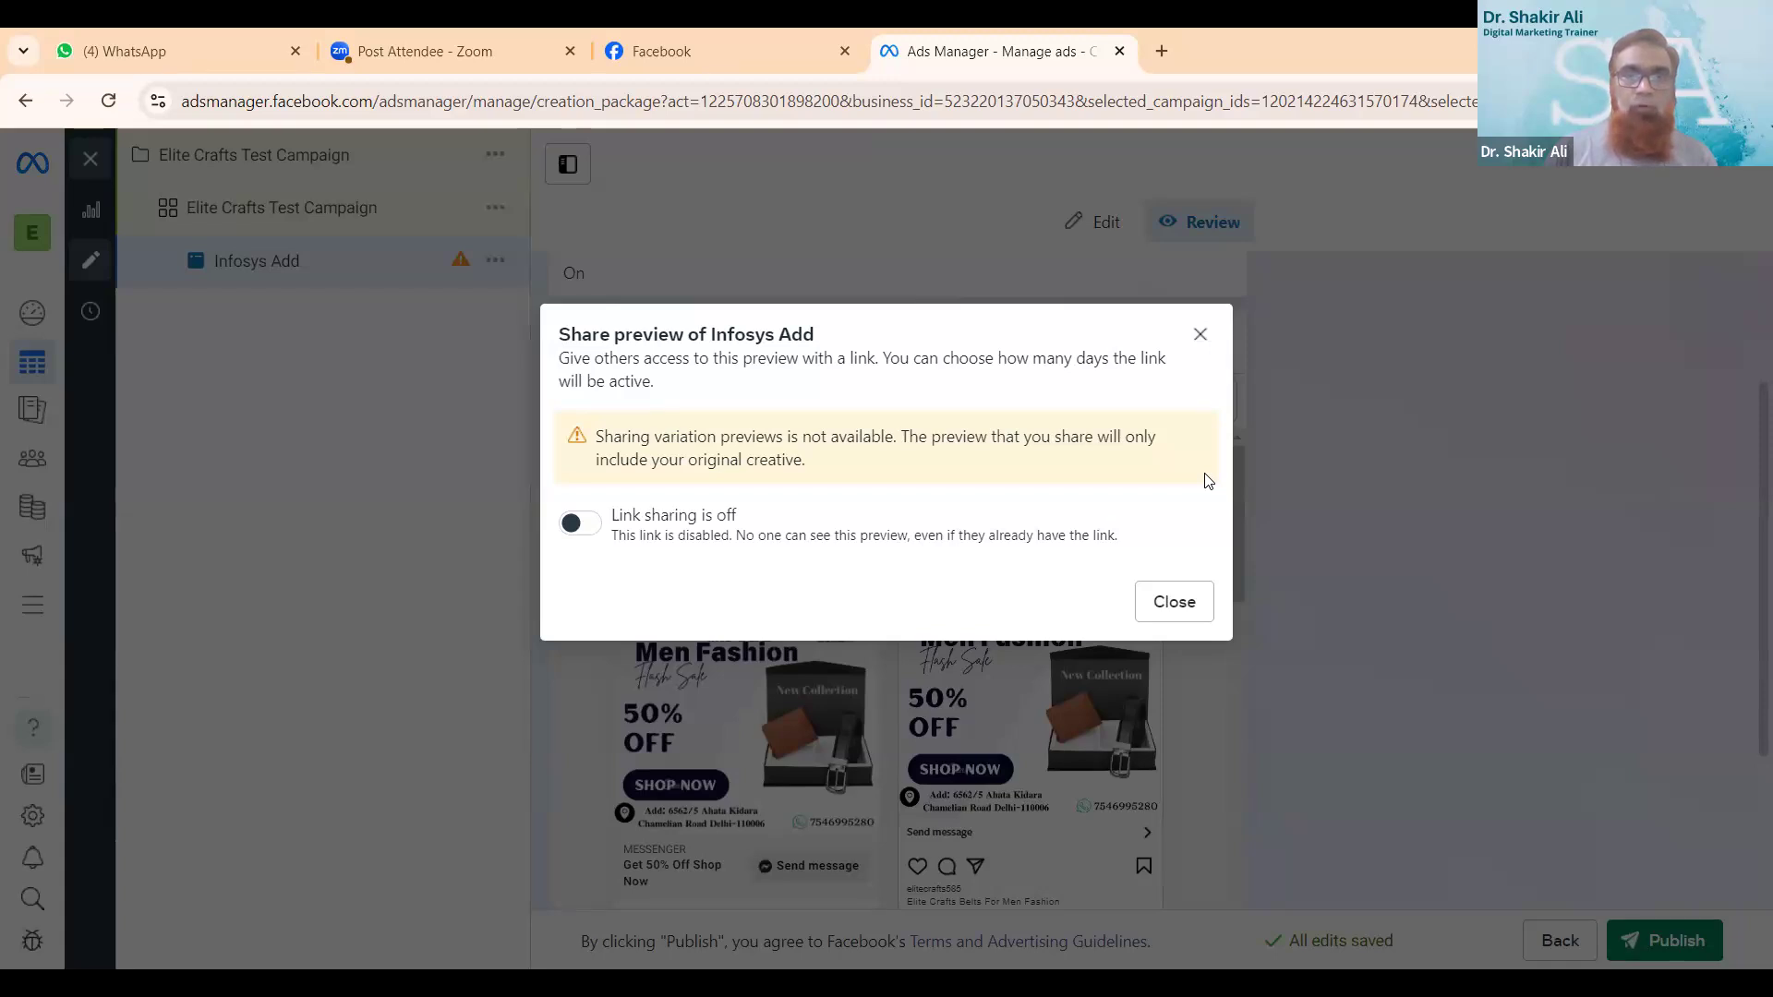
{"action": "left_click", "coordinate": [577, 523]}
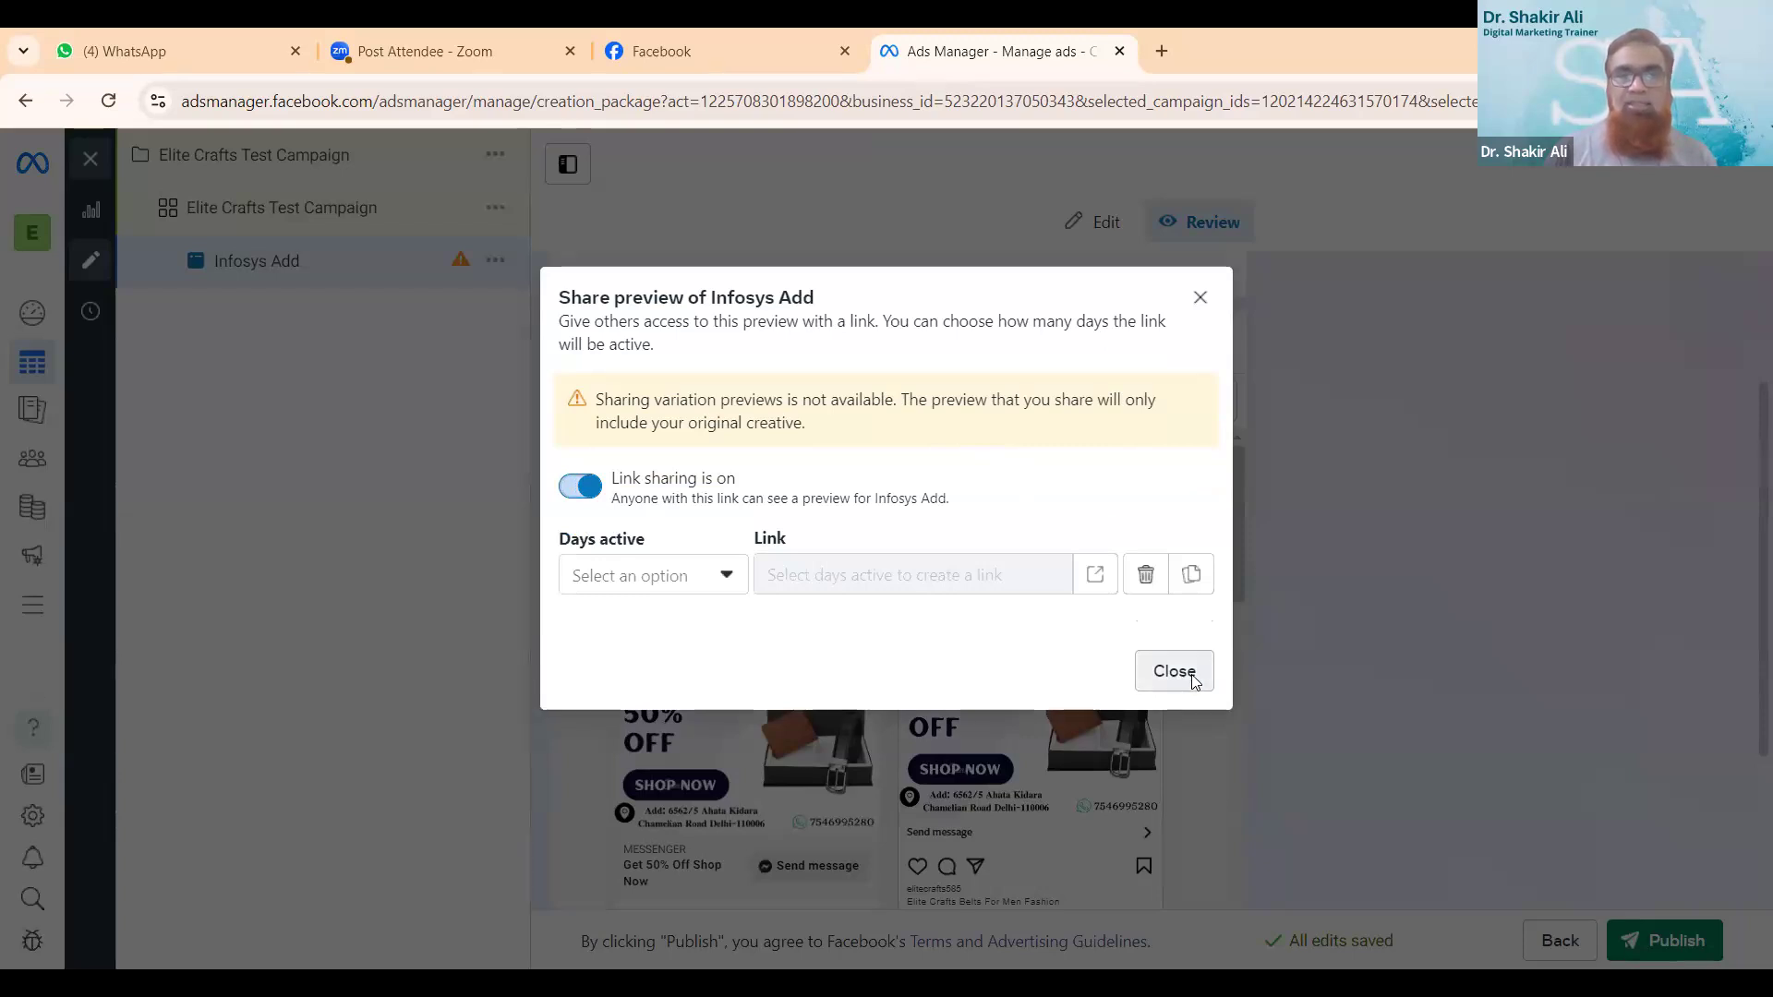
{"action": "left_click", "coordinate": [582, 487]}
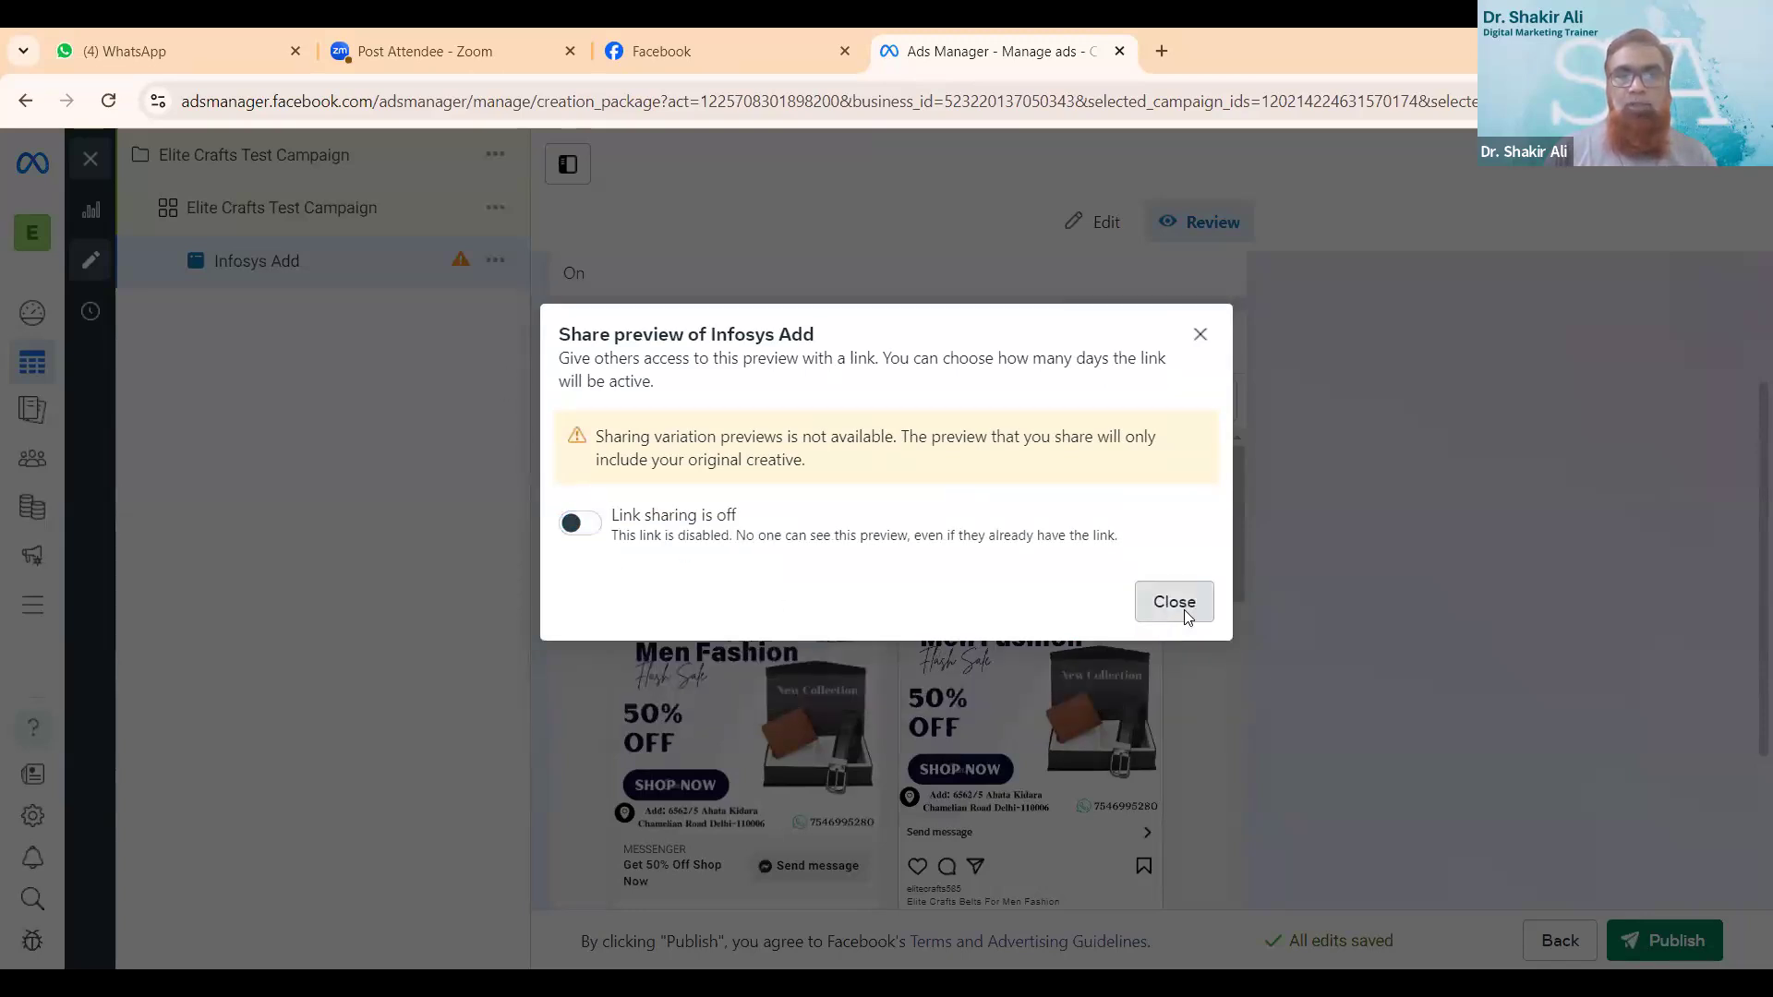
{"action": "left_click", "coordinate": [1183, 609]}
- Examine the ad preview in the feed, stories and reels, and search results placement groups
{"action": "left_click_drag", "start_coordinate": [1241, 559], "coordinate": [1247, 570]}
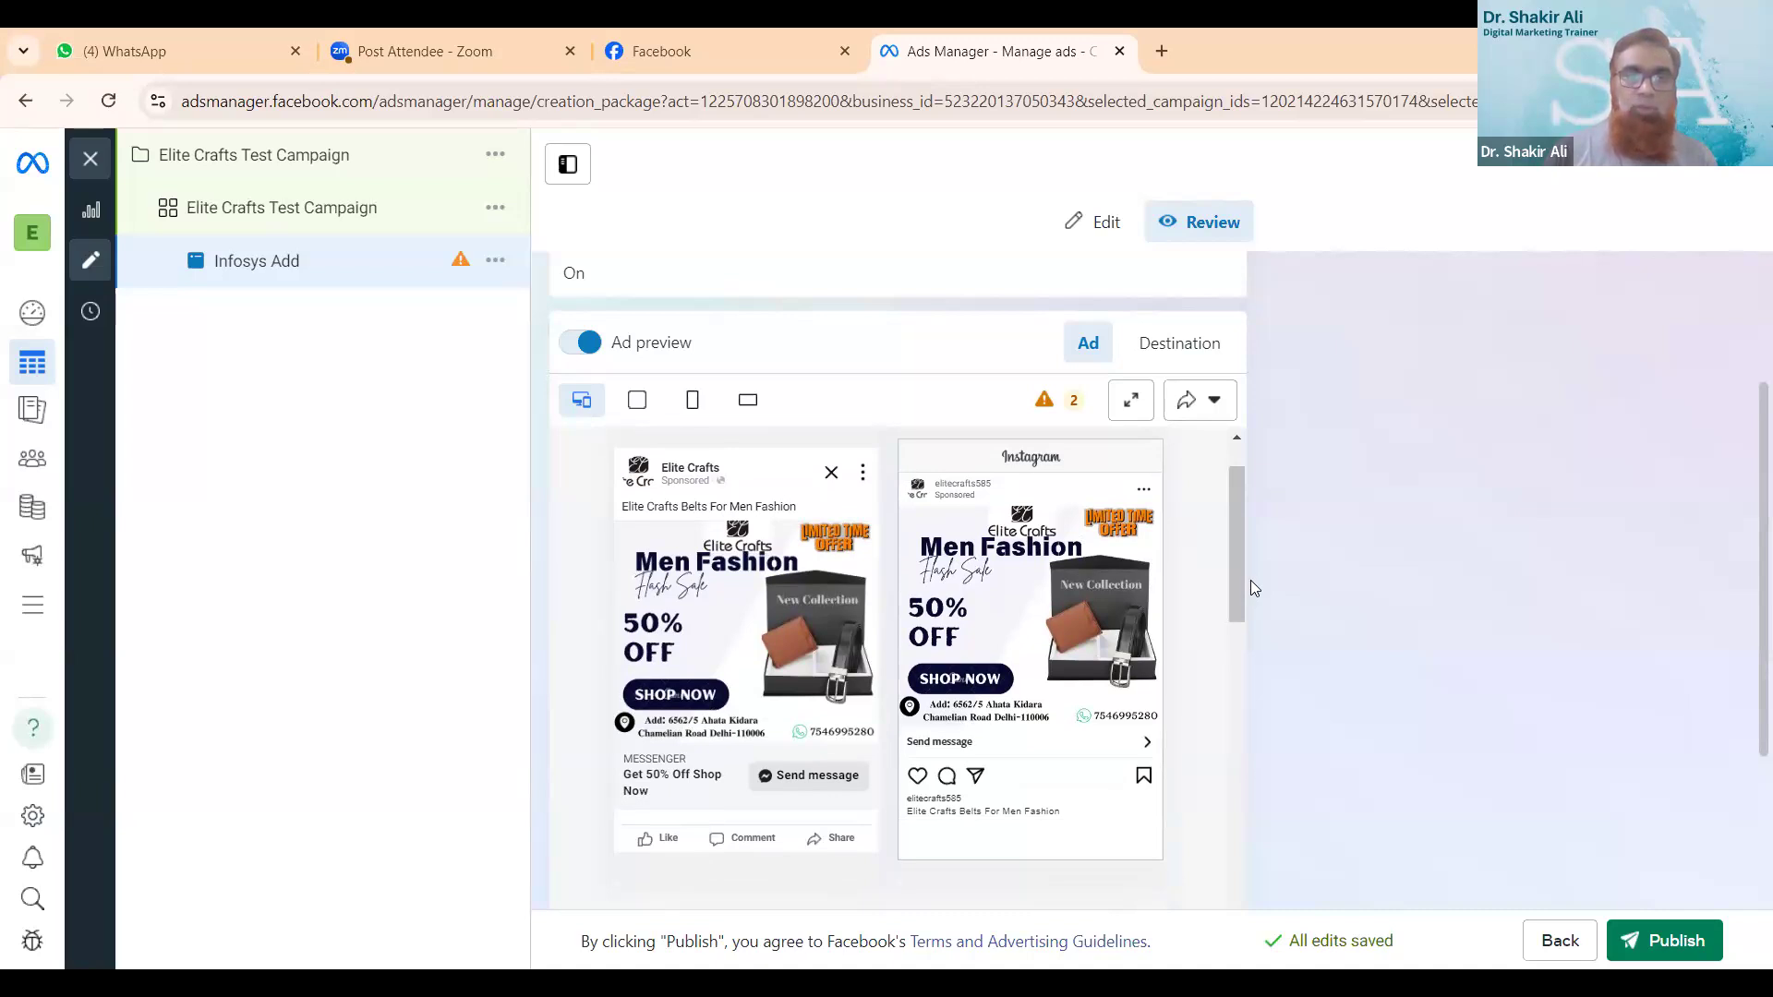
{"action": "left_click", "coordinate": [639, 402]}
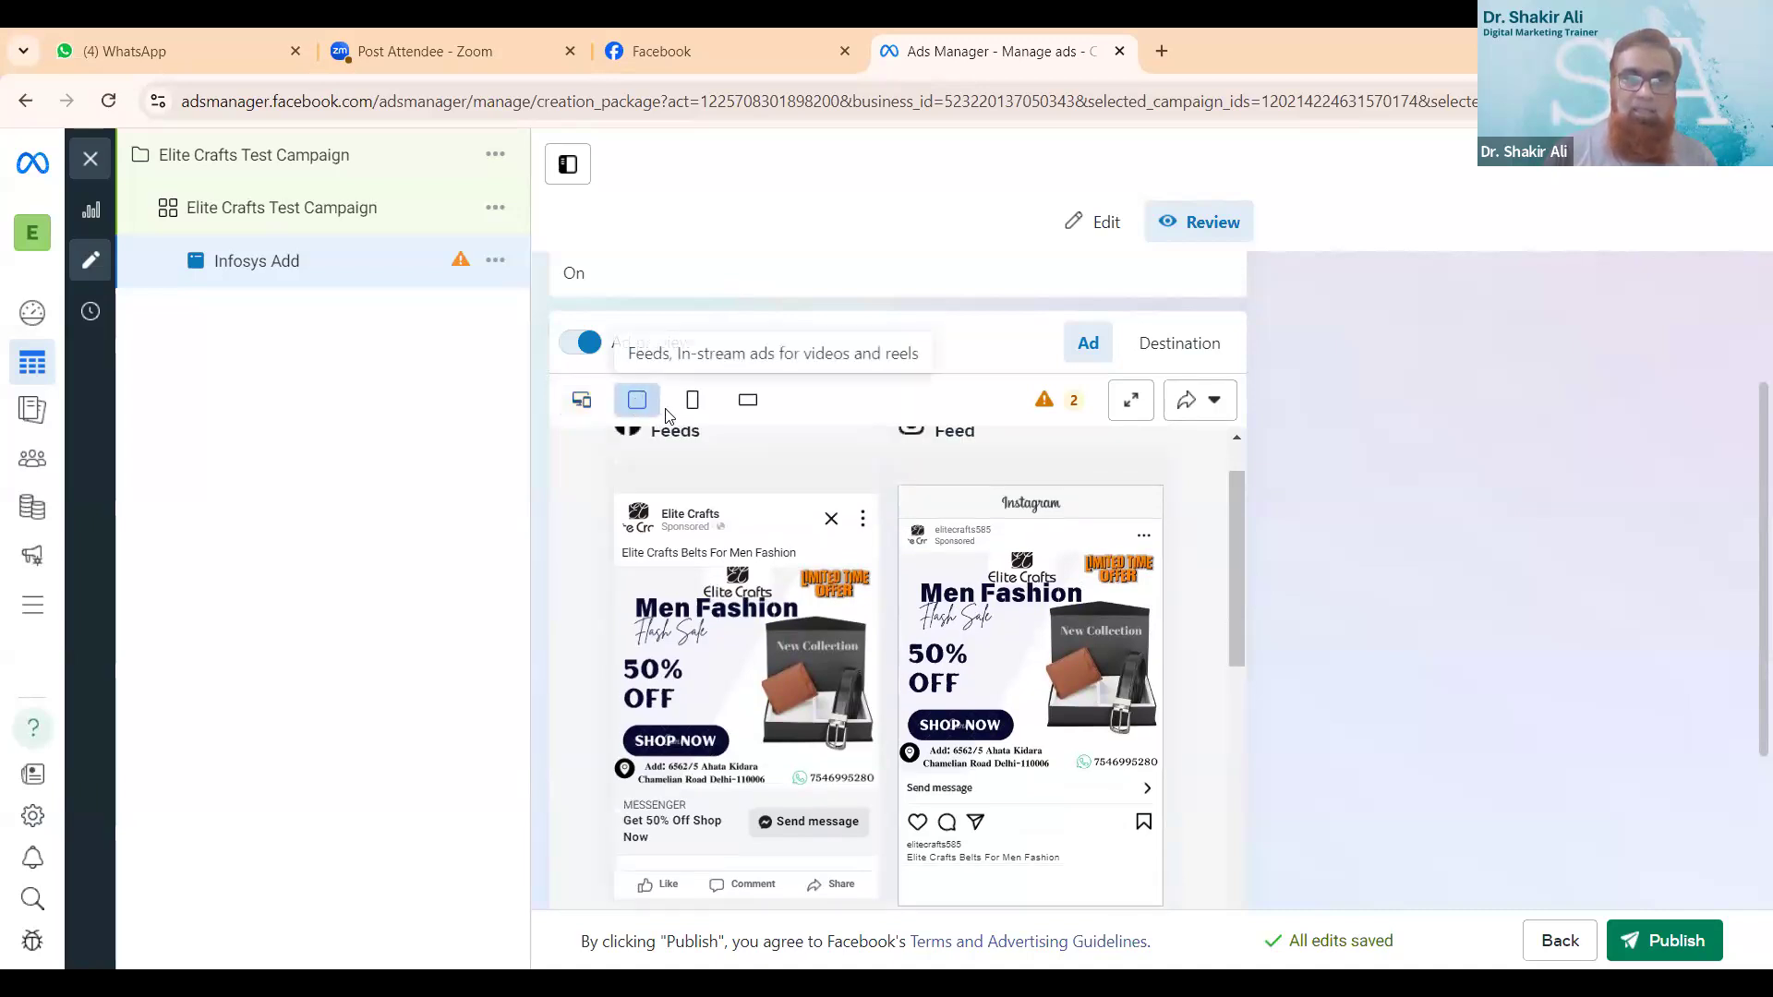
{"action": "left_click", "coordinate": [693, 413]}
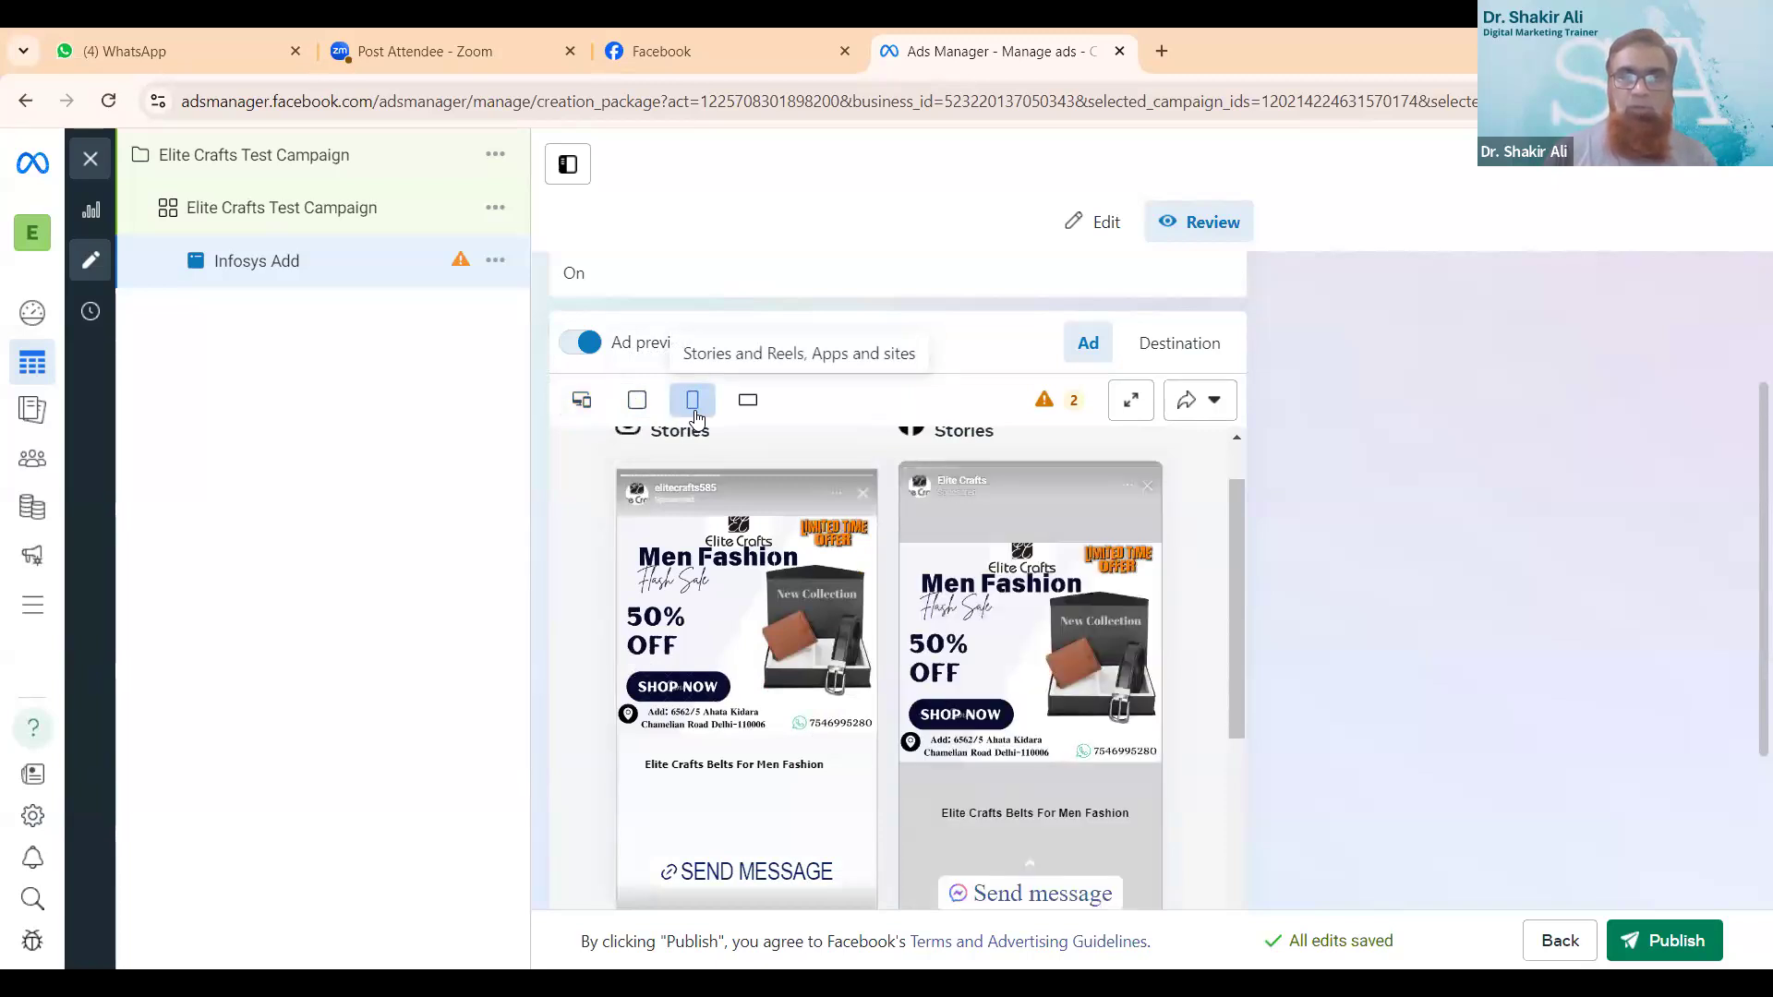
{"action": "left_click", "coordinate": [748, 402]}
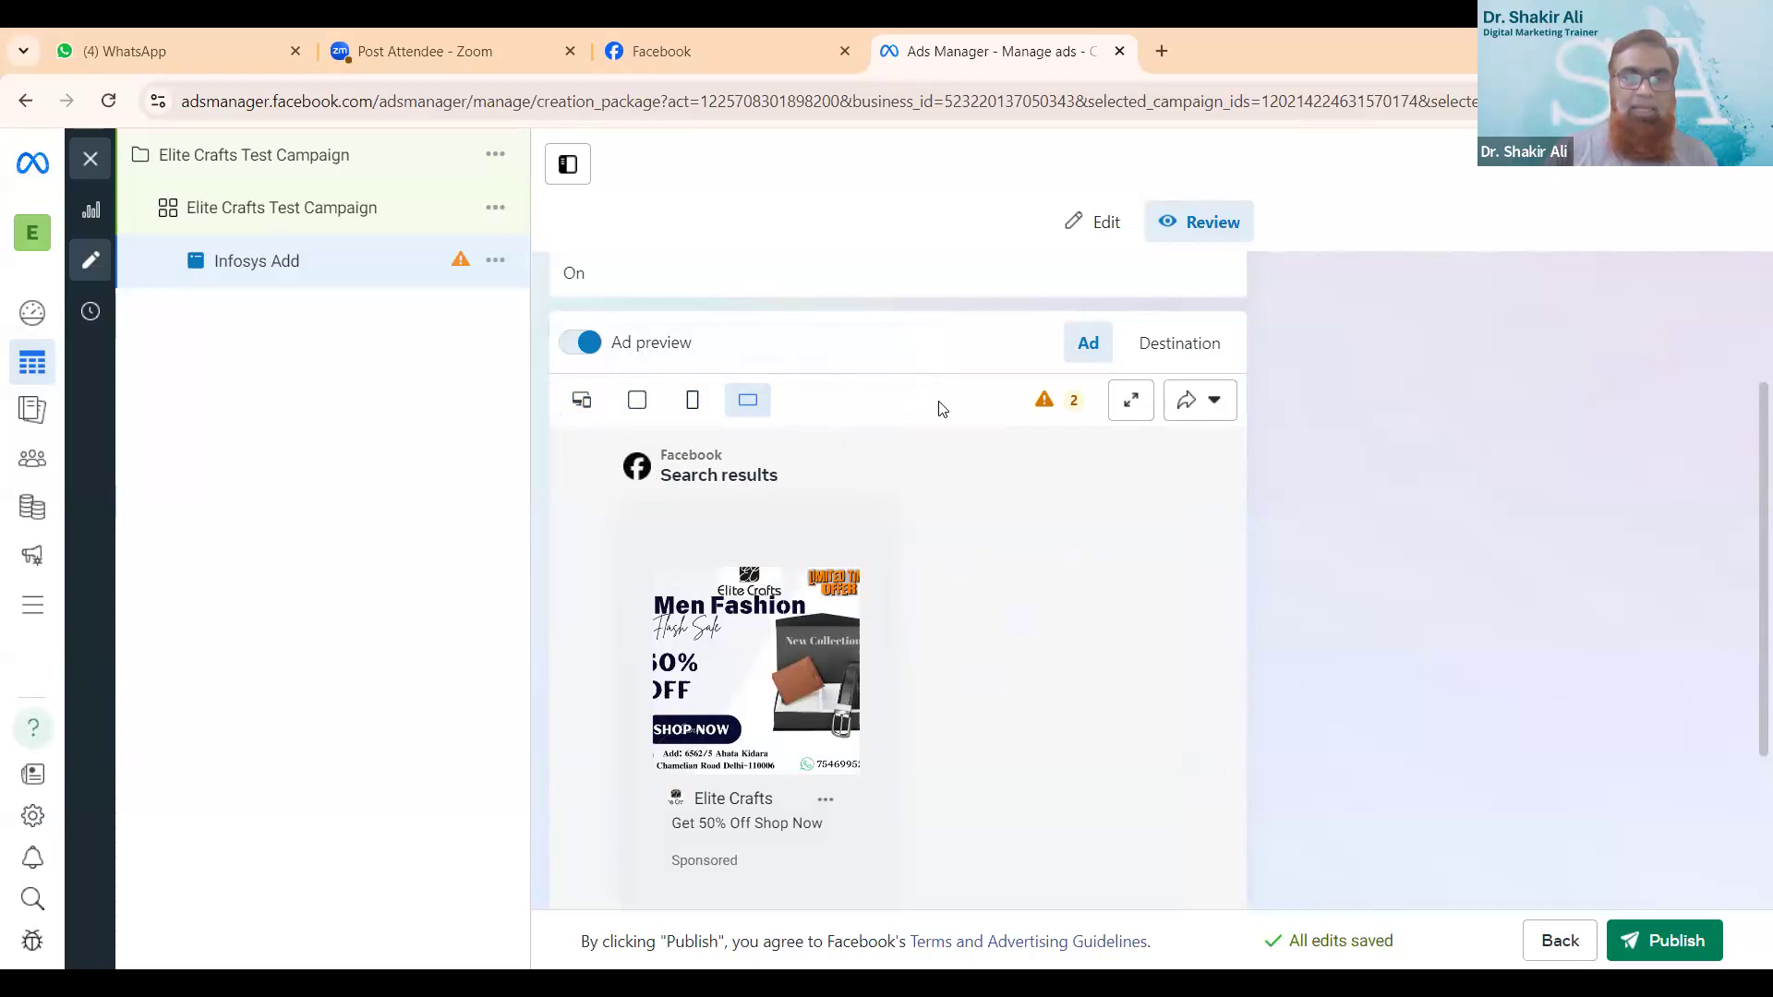
{"action": "scroll", "coordinate": [1042, 632], "scroll_direction": "down", "scroll_amount": 3}
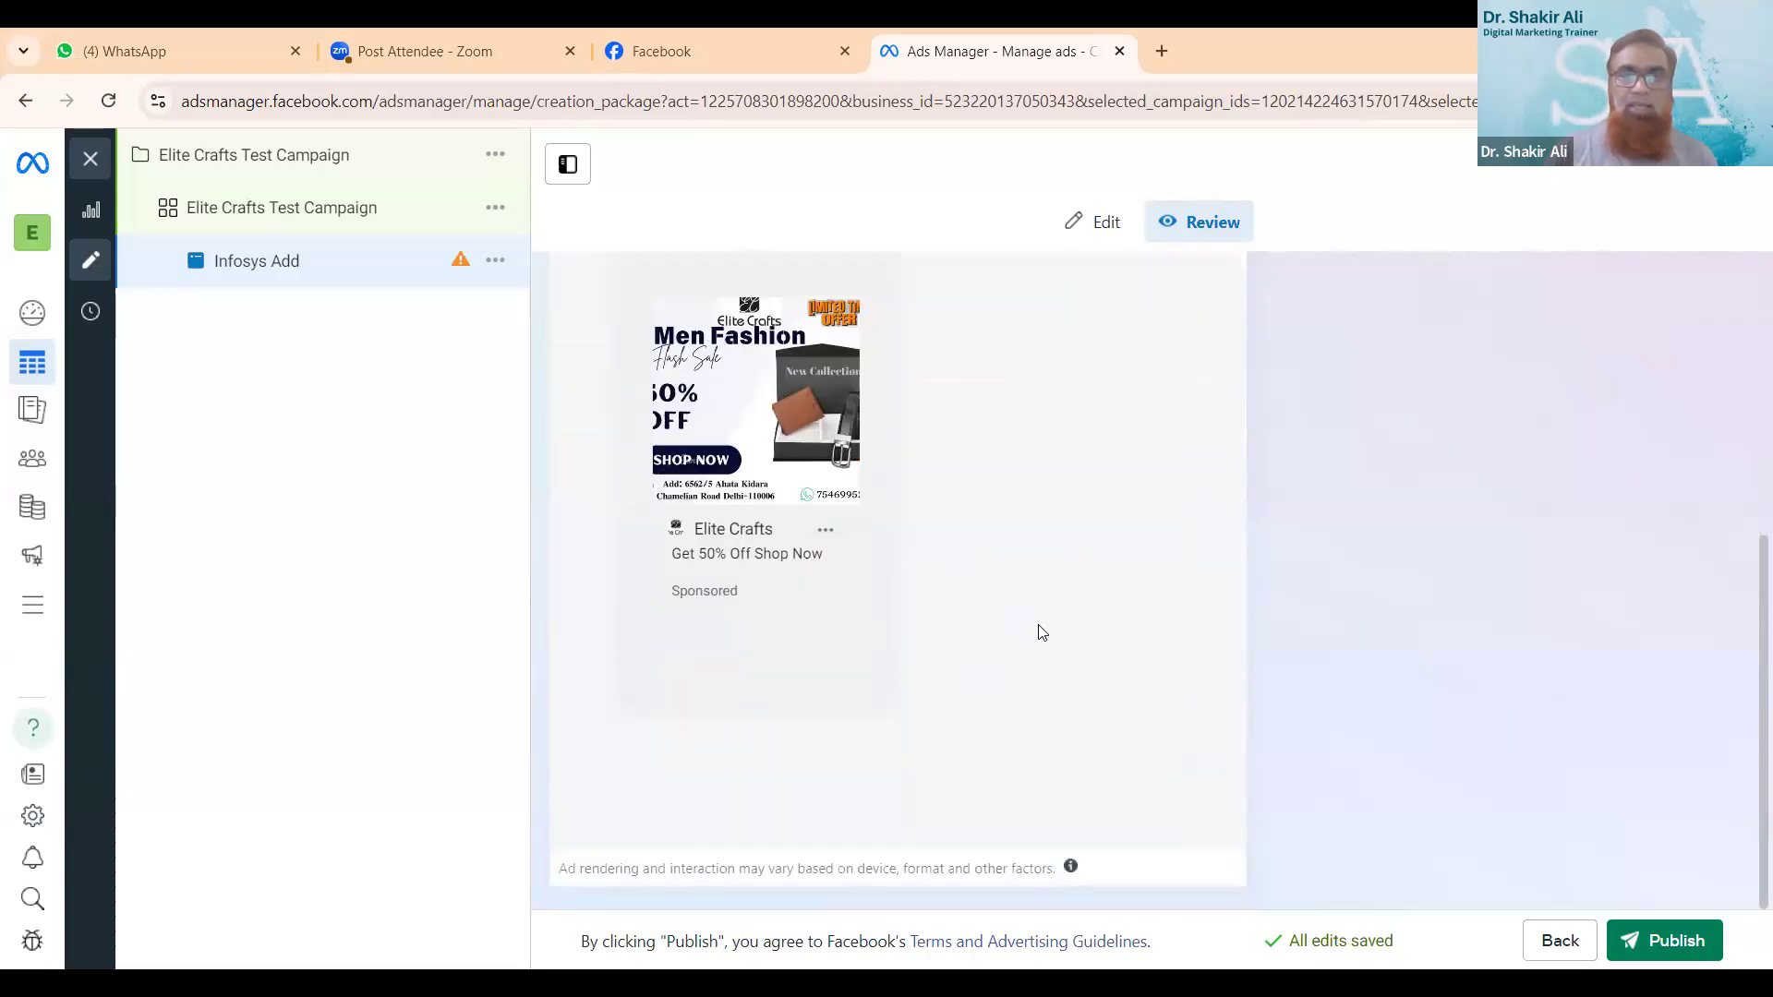
{"action": "scroll", "coordinate": [1041, 632], "scroll_direction": "up", "scroll_amount": 1}
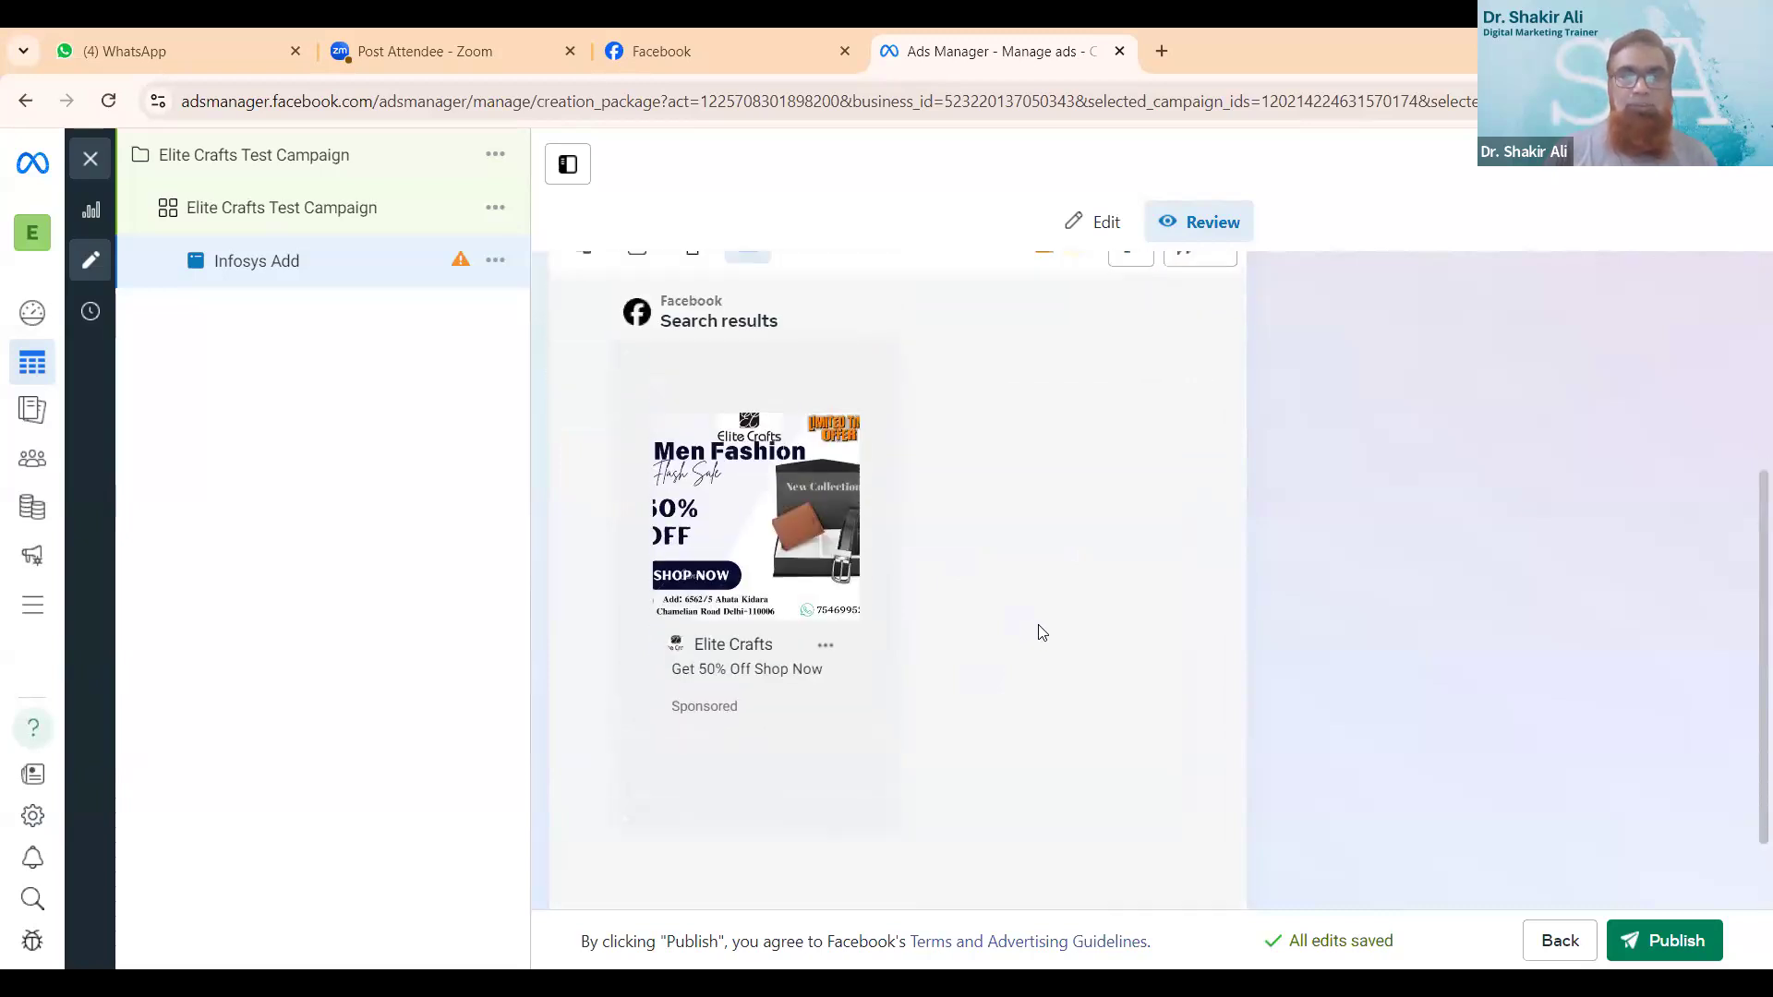
{"action": "scroll", "coordinate": [883, 407], "scroll_direction": "up", "scroll_amount": 4}
{"action": "left_click", "coordinate": [633, 631]}
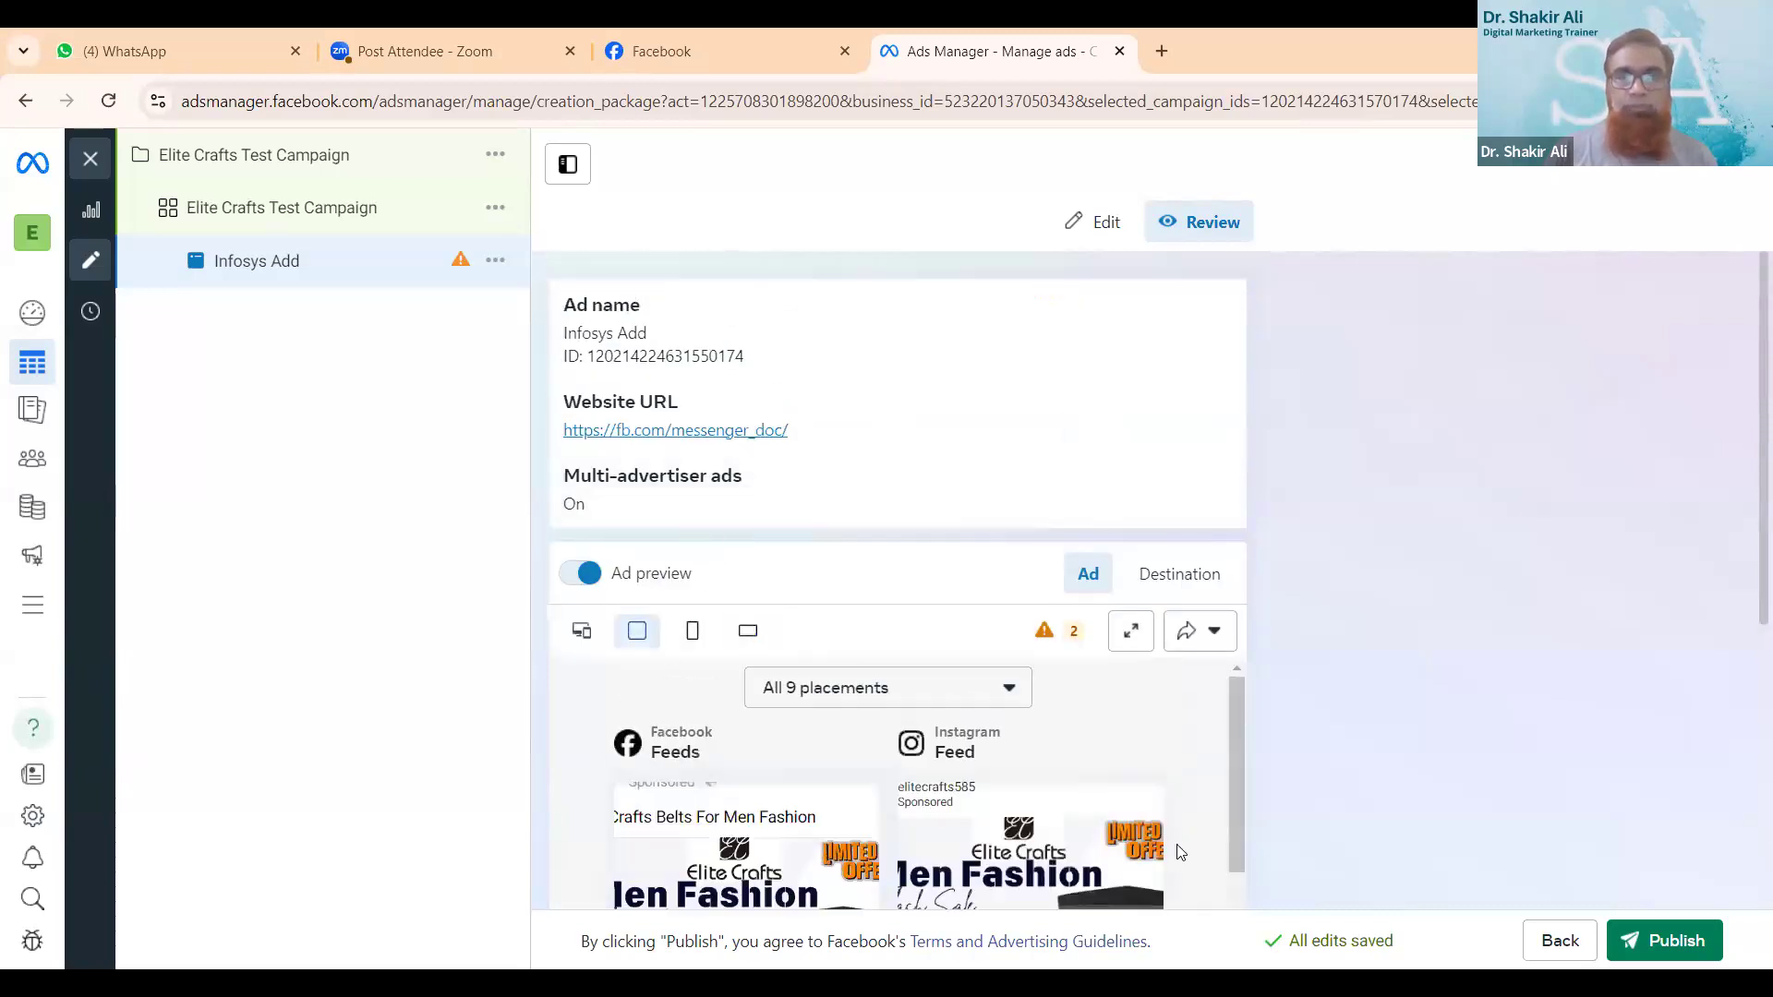
- Start publishing the ad and accept India with the Asia/Kolkata time zone for payment, checking the debit or credit card form
{"action": "left_click", "coordinate": [1679, 951]}
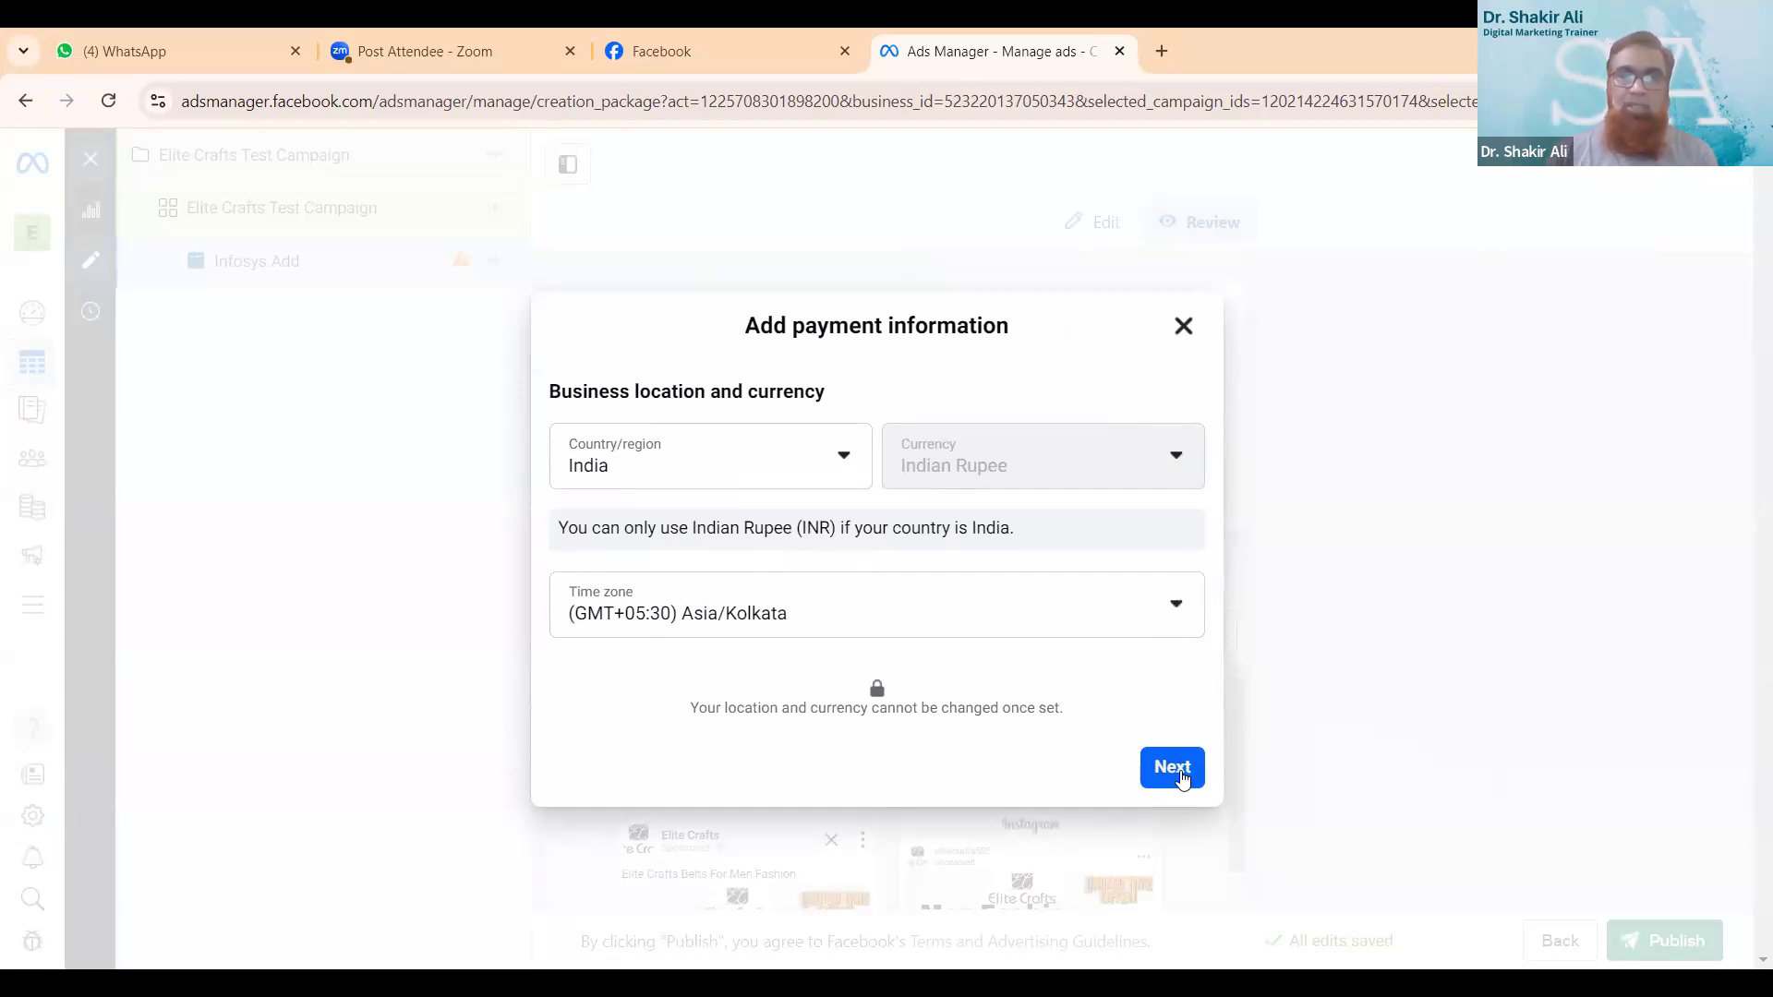
{"action": "left_click", "coordinate": [1178, 774]}
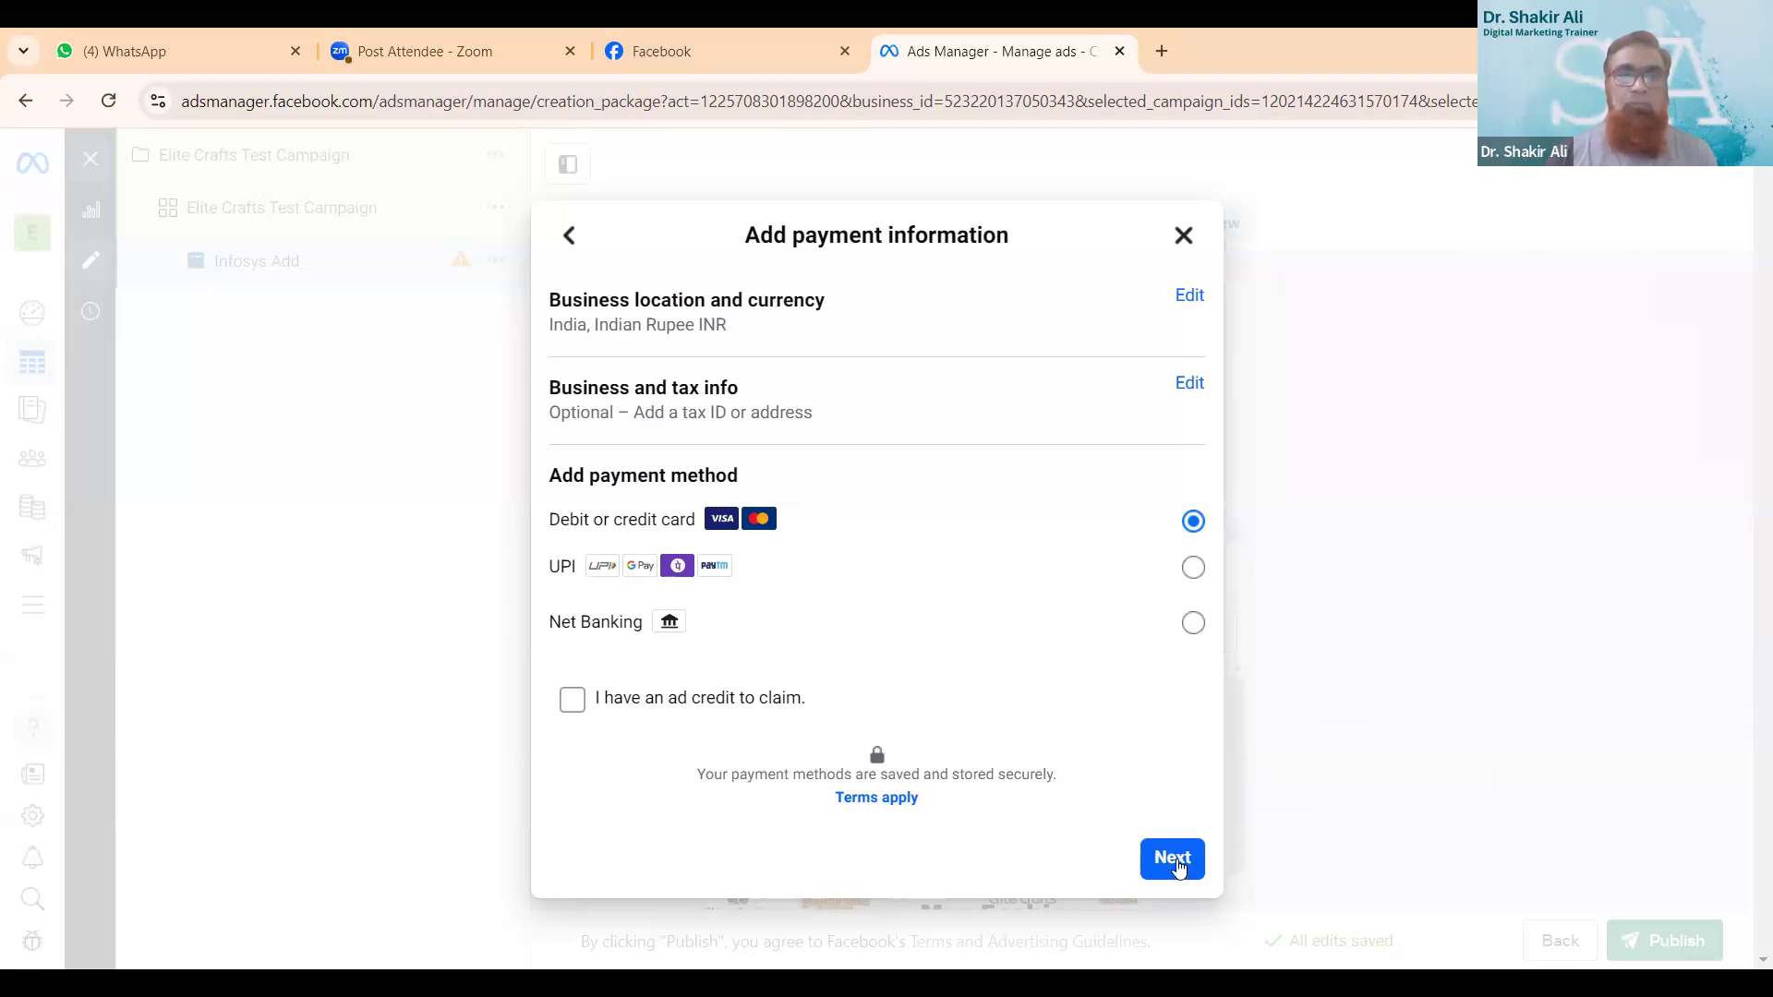
{"action": "left_click", "coordinate": [1172, 859]}
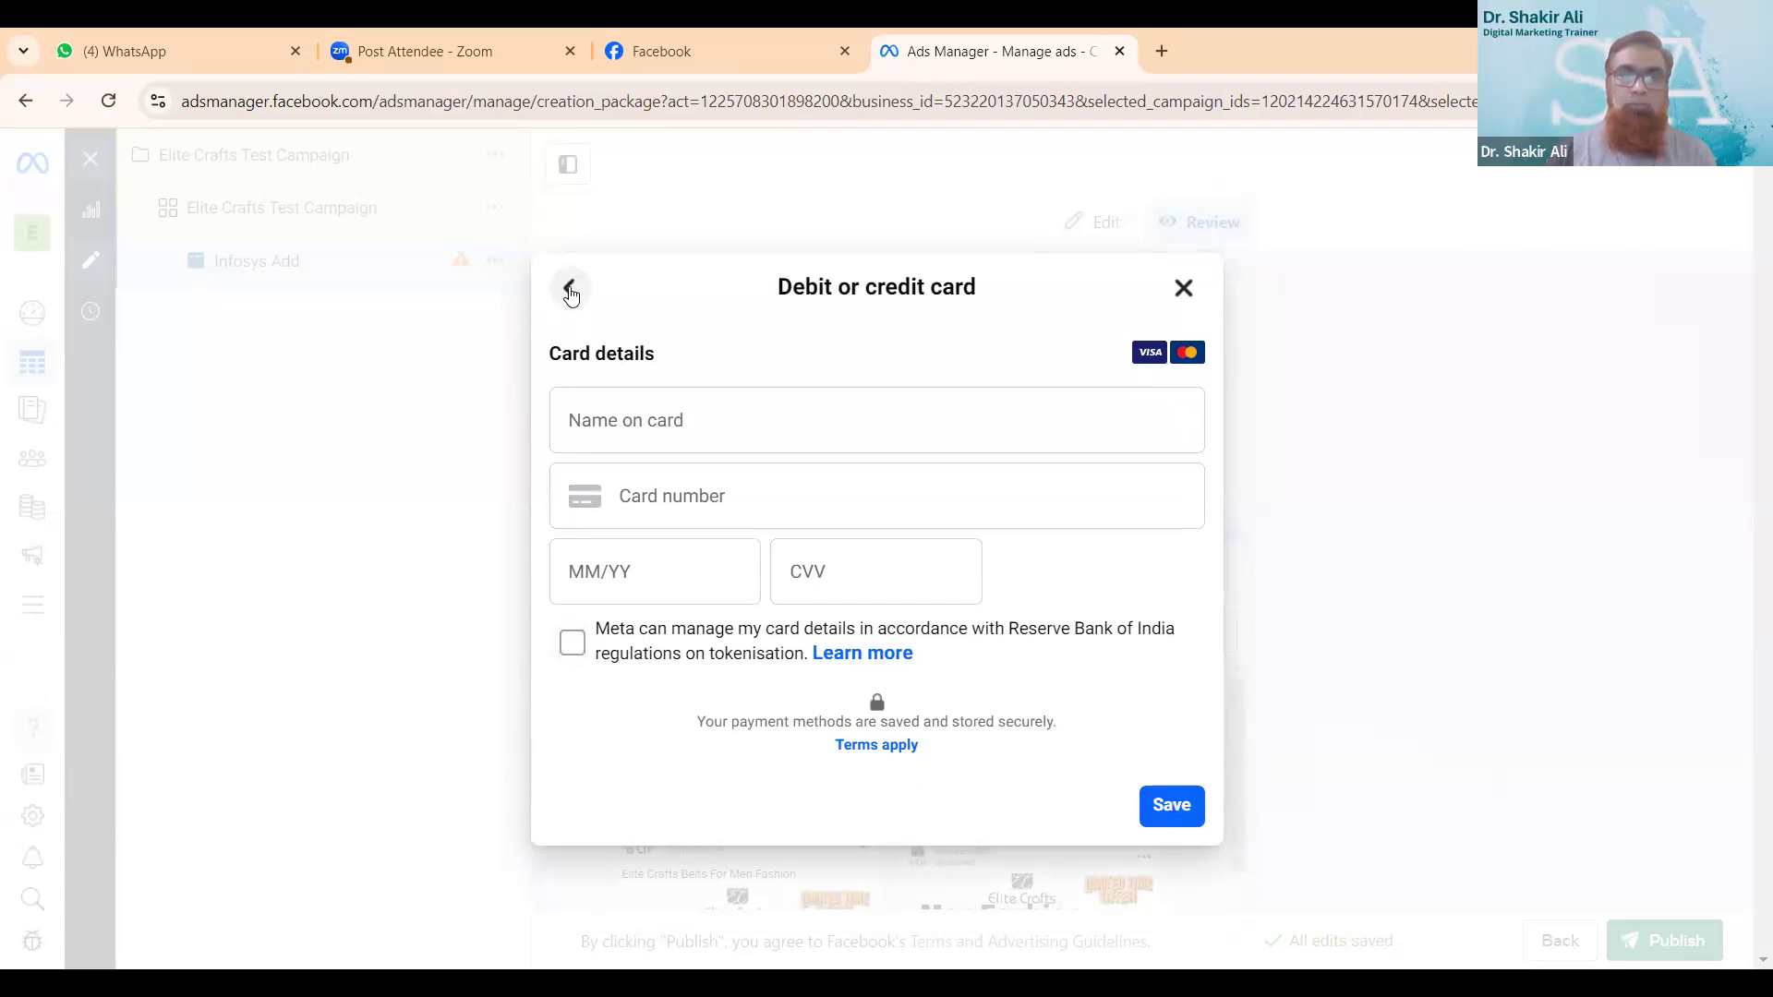
{"action": "left_click", "coordinate": [570, 290]}
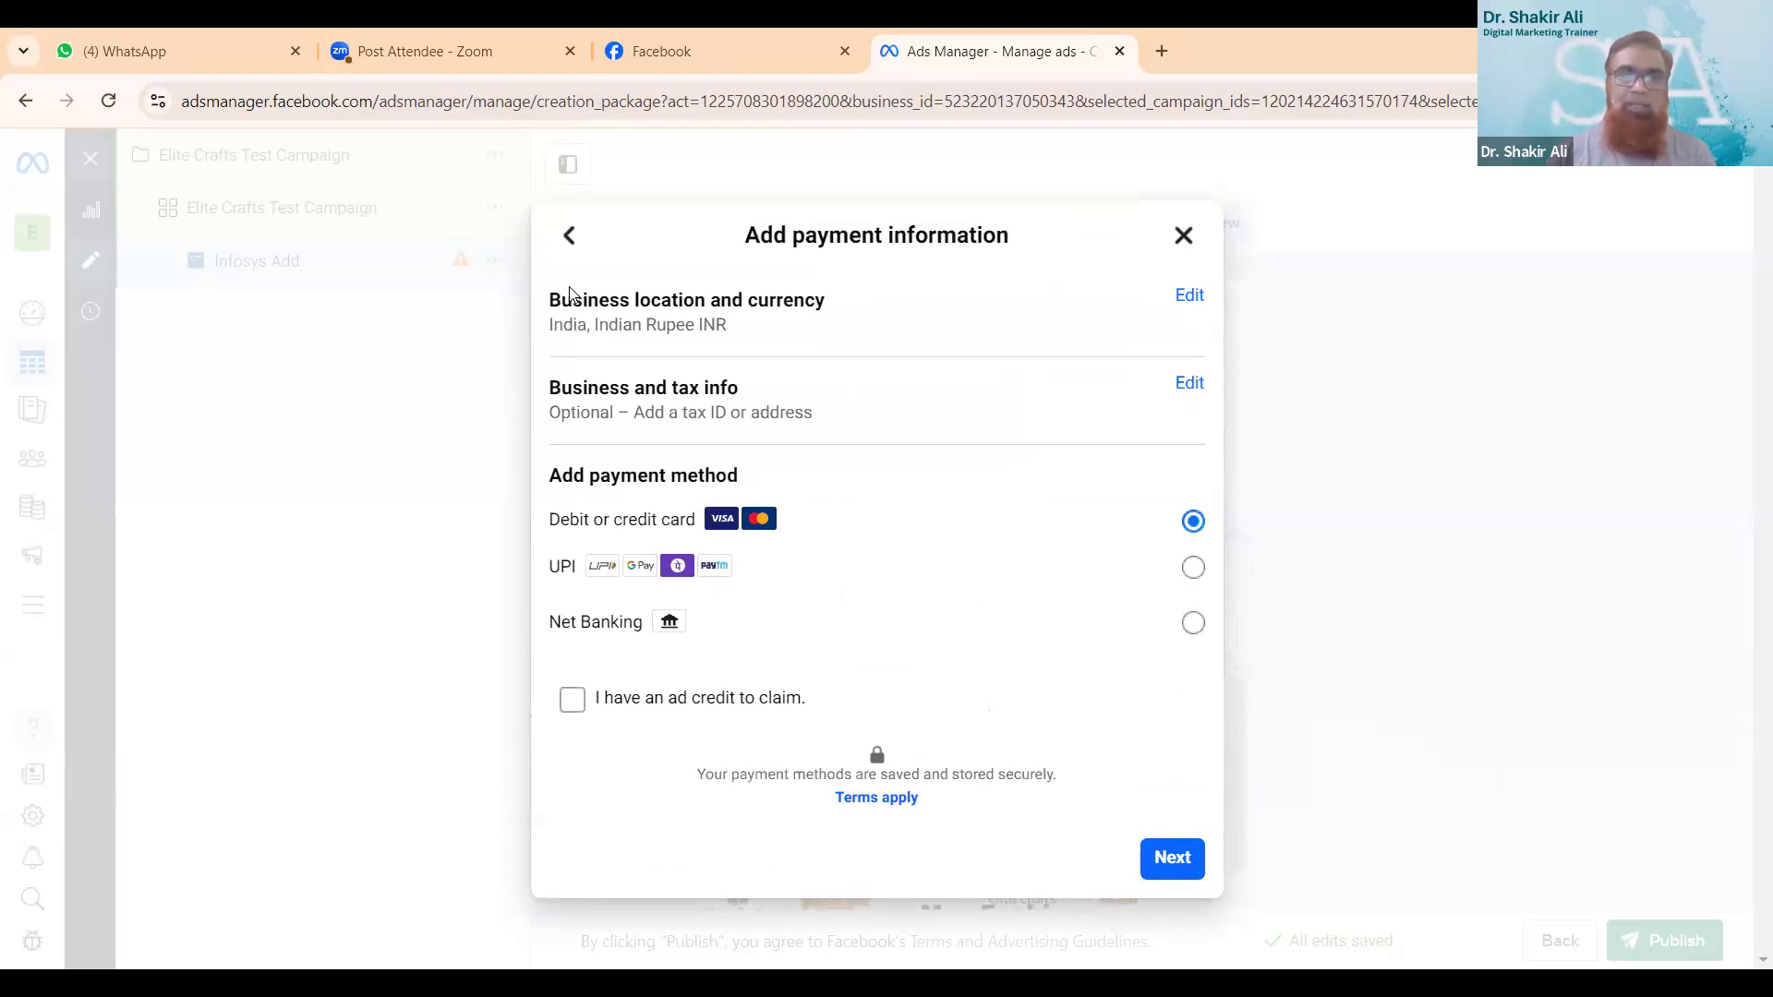
- Save the business info with Delhi as the region, ads not bought for business purposes, and the accuracy declaration accepted
{"action": "left_click", "coordinate": [1190, 384]}
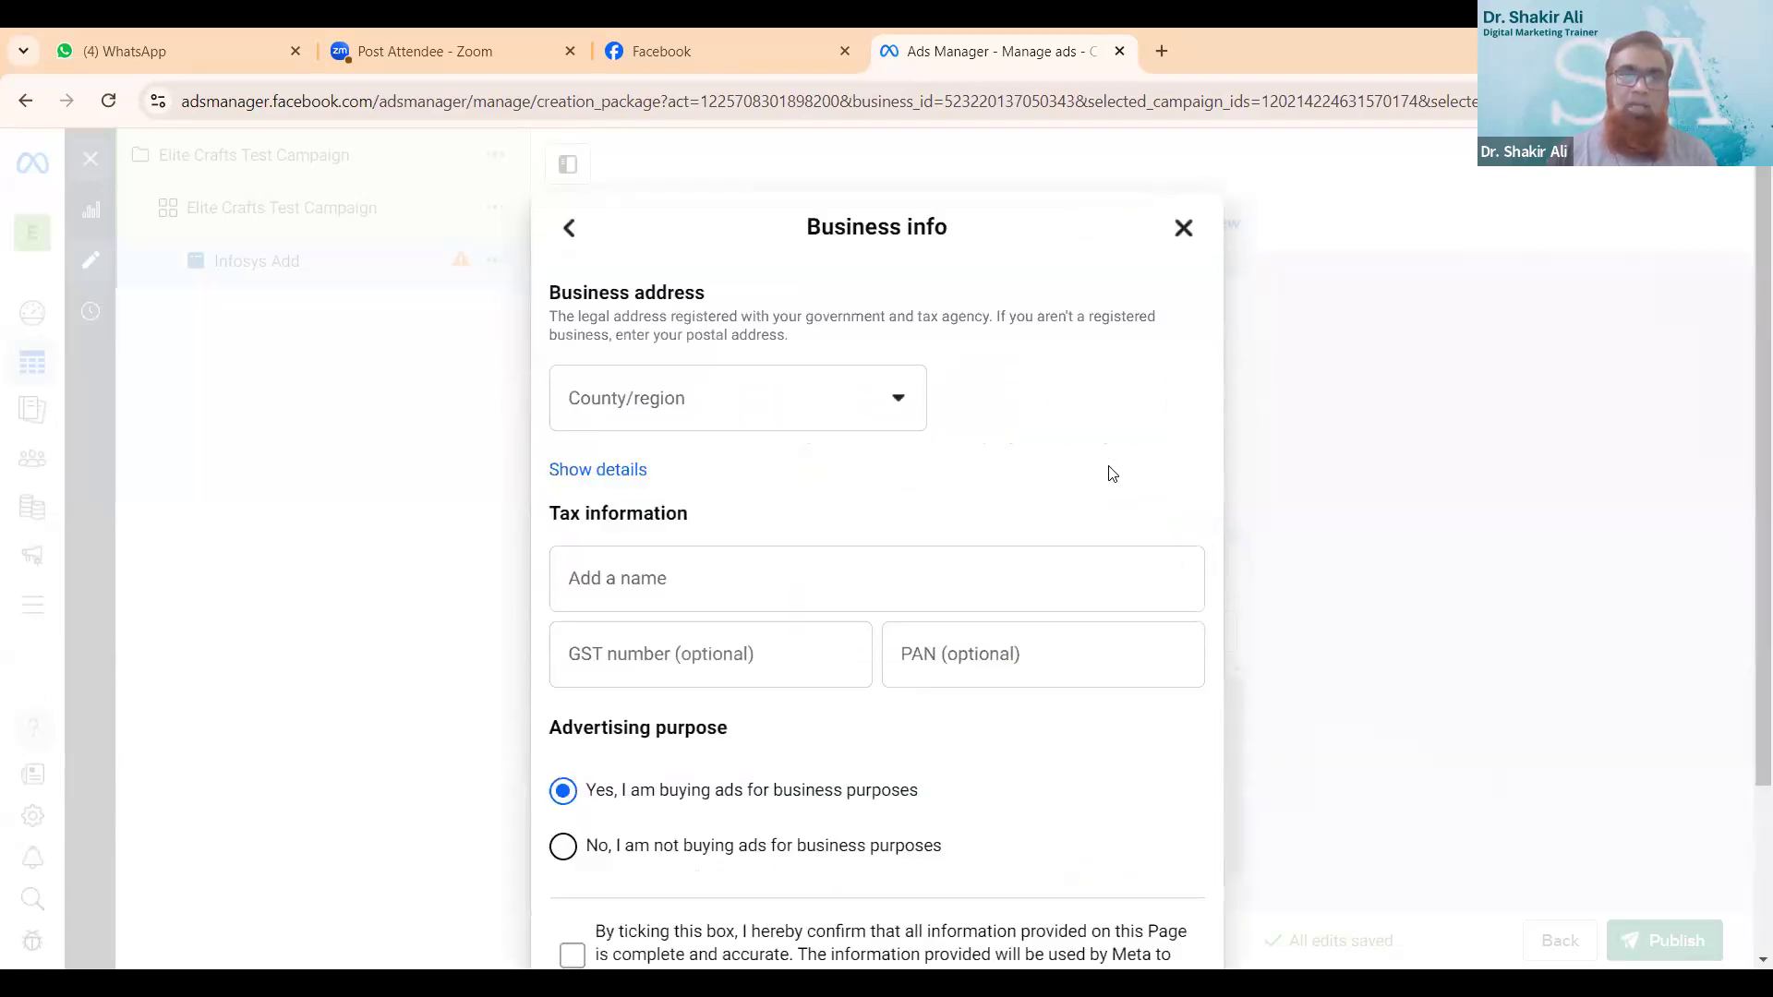
{"action": "scroll", "coordinate": [1112, 473], "scroll_direction": "down", "scroll_amount": 3}
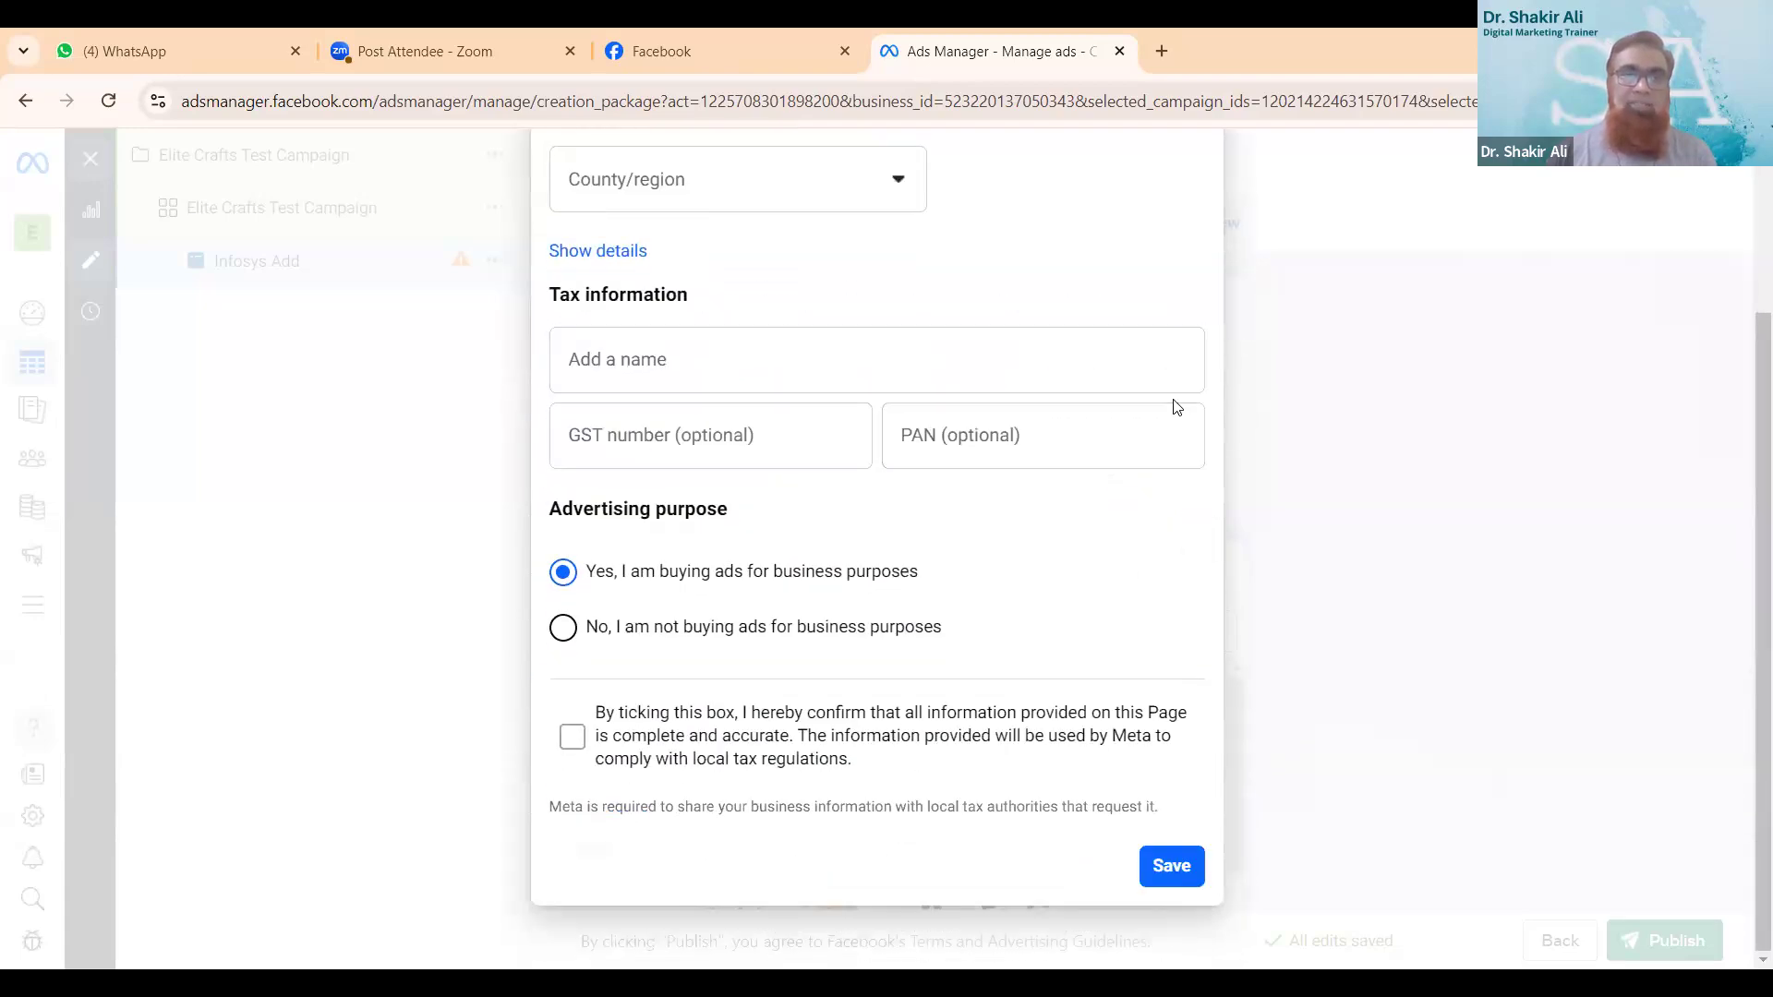
{"action": "scroll", "coordinate": [1177, 407], "scroll_direction": "up", "scroll_amount": 3}
{"action": "left_click", "coordinate": [883, 399]}
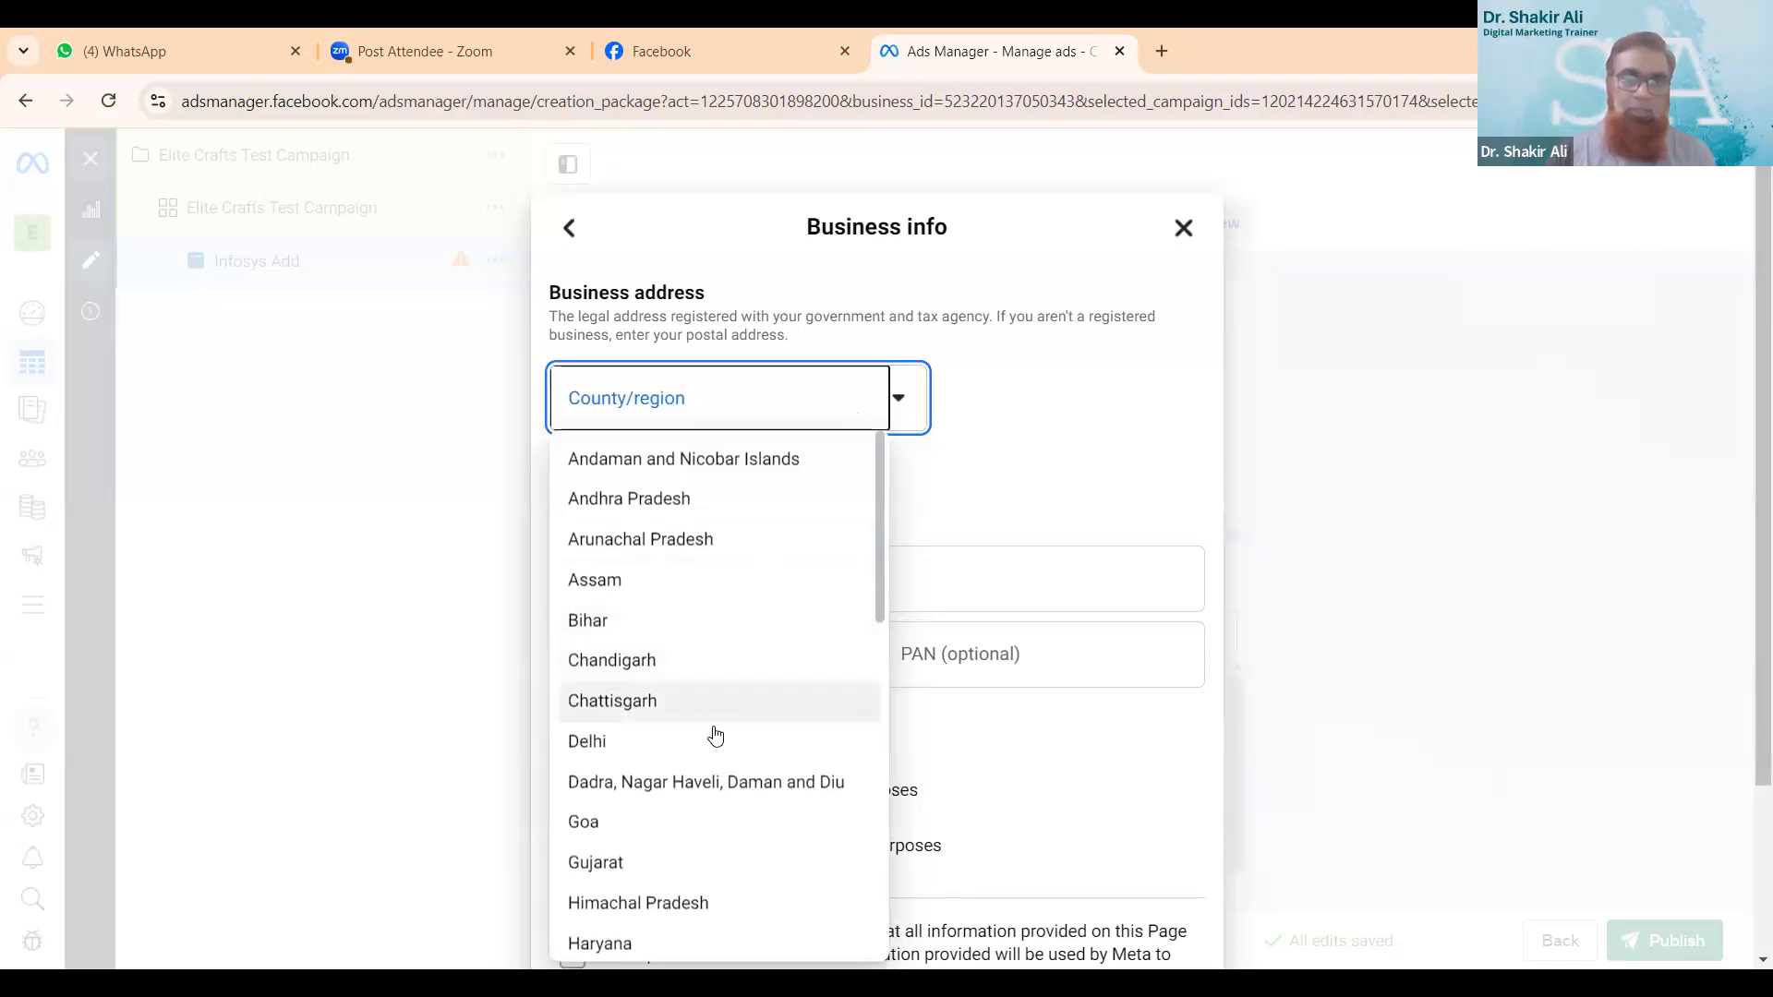
{"action": "left_click", "coordinate": [713, 738]}
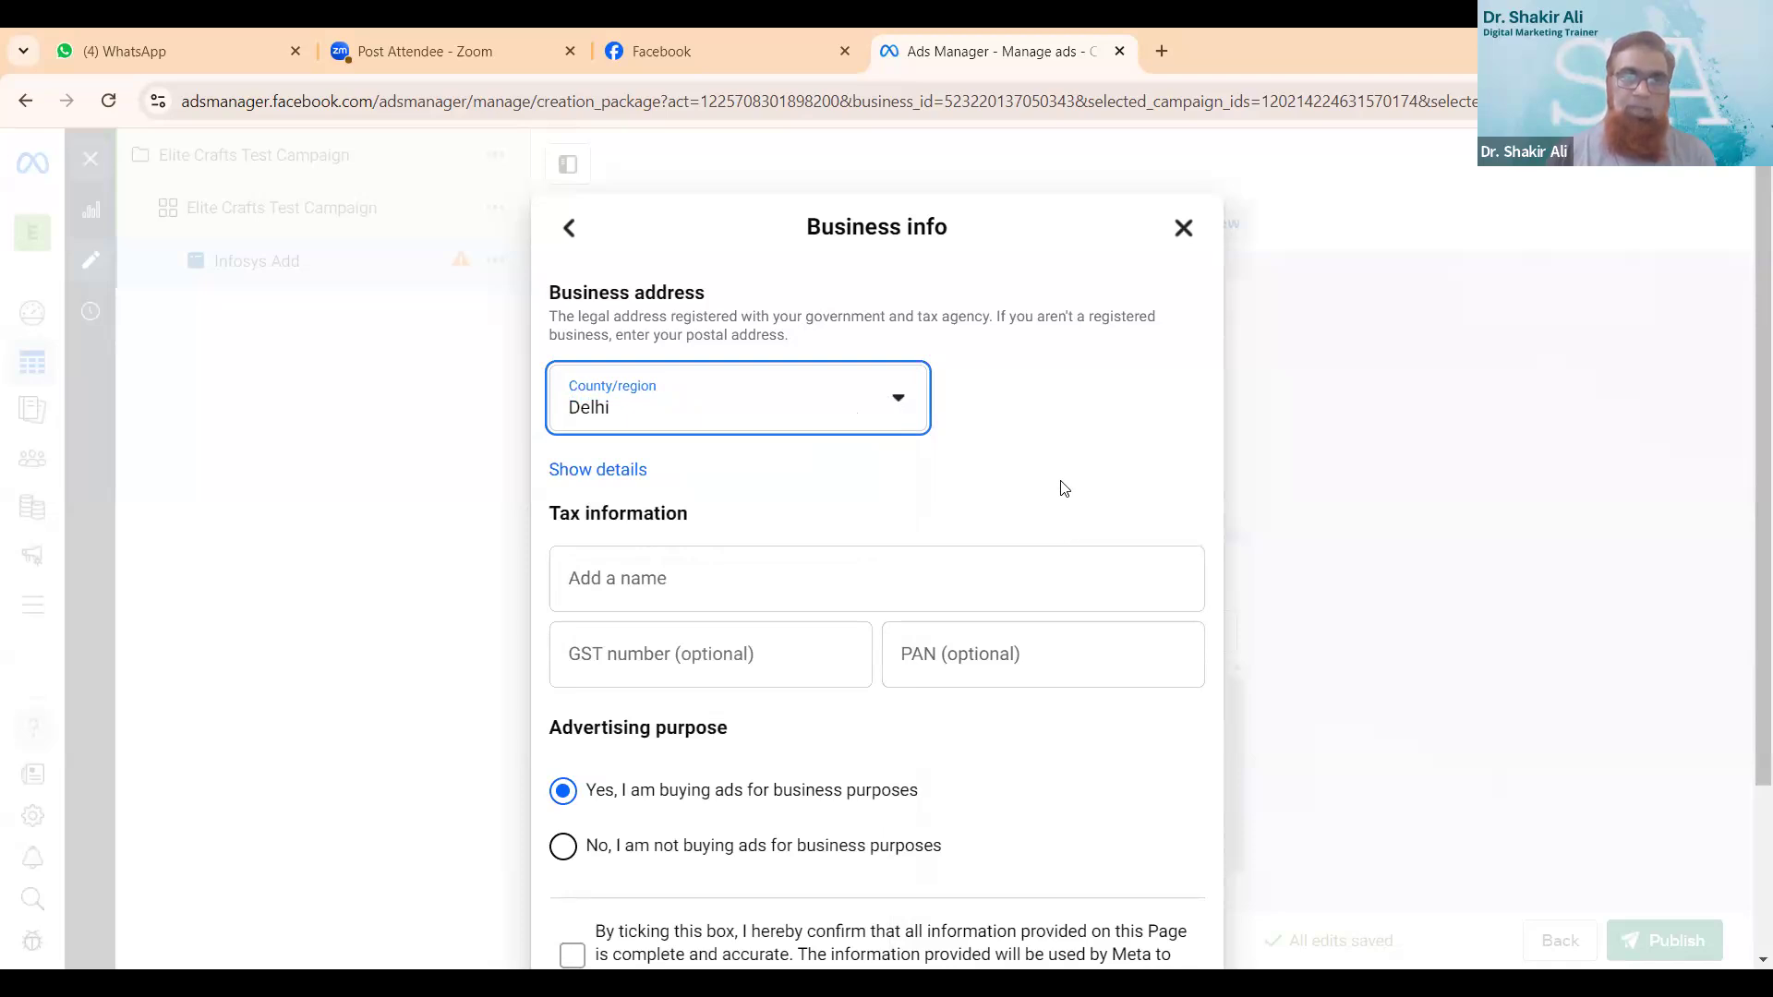
{"action": "scroll", "coordinate": [868, 462], "scroll_direction": "down", "scroll_amount": 2}
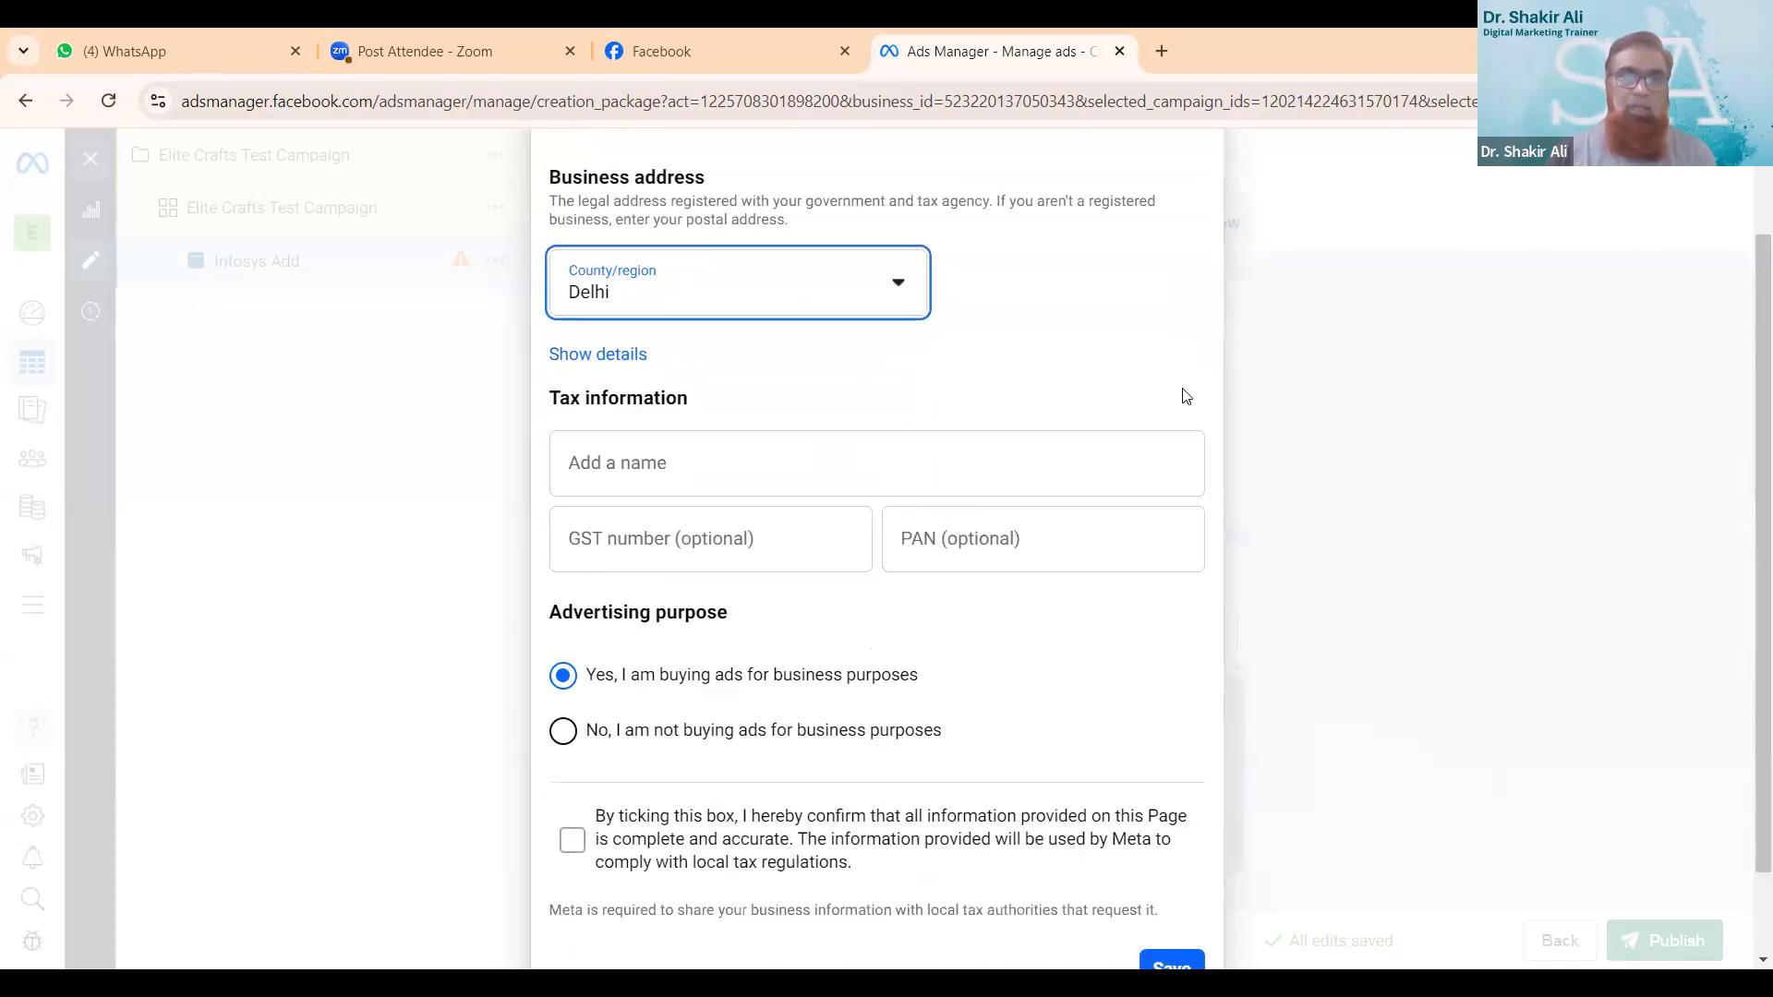
{"action": "scroll", "coordinate": [1181, 390], "scroll_direction": "down", "scroll_amount": 1}
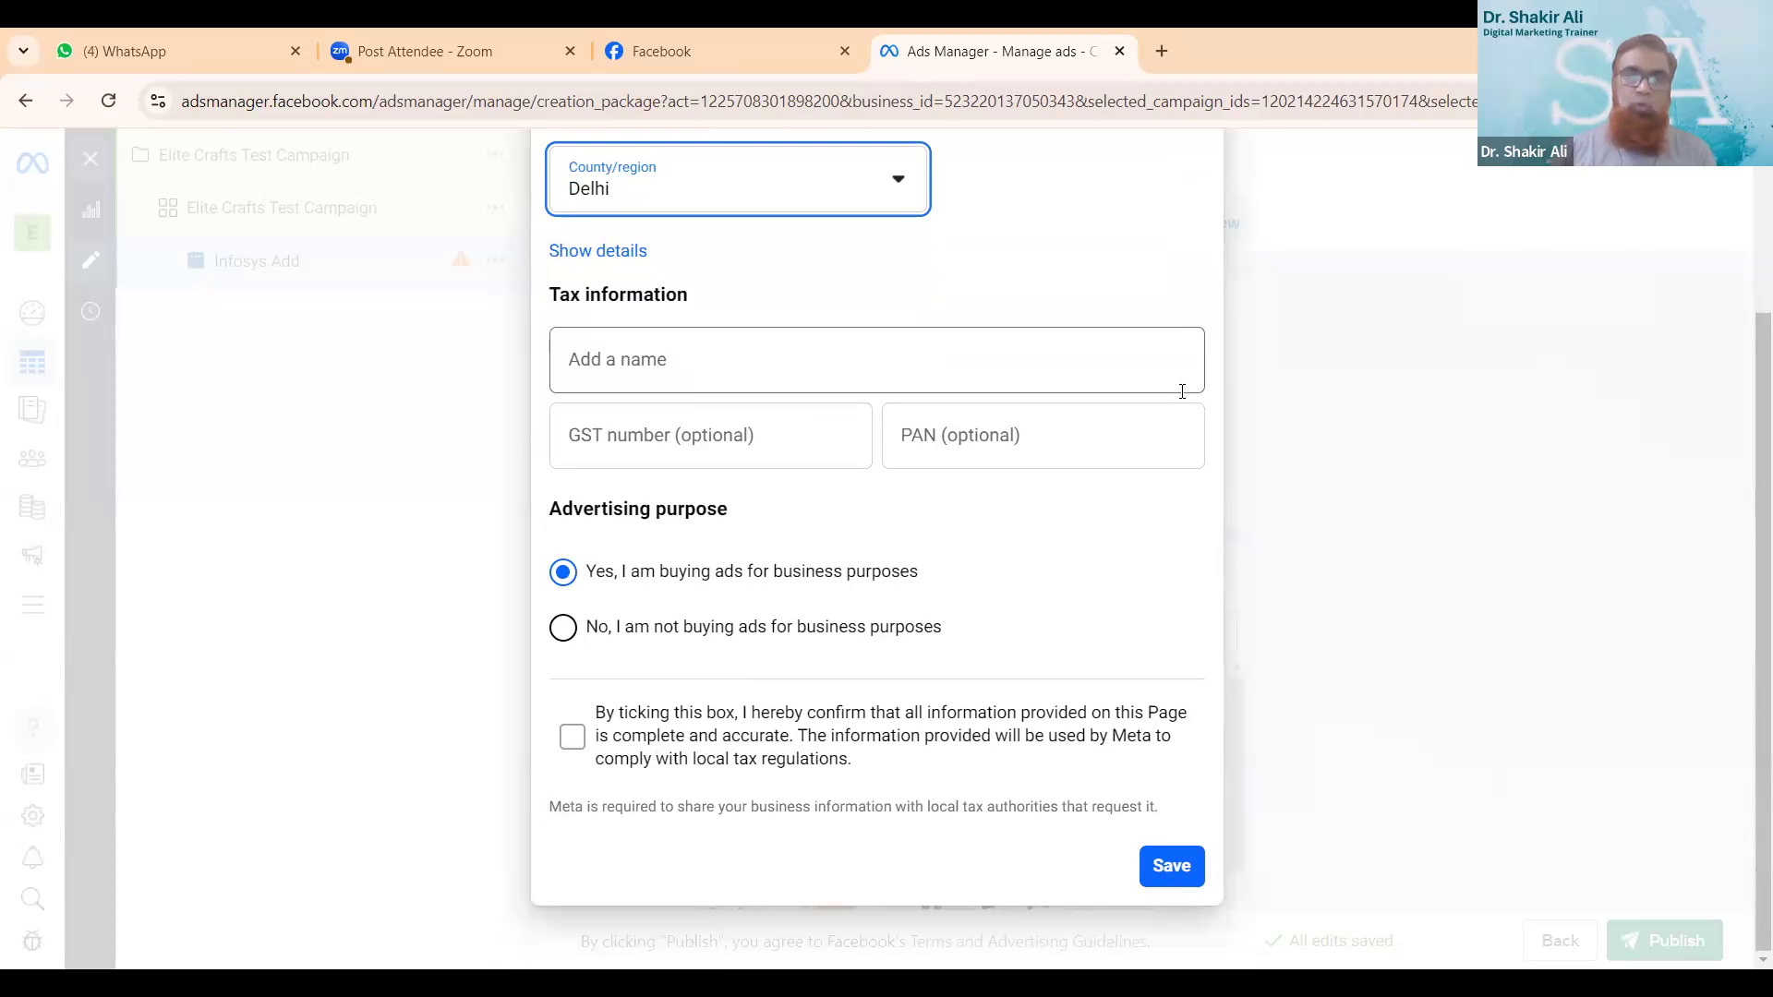
{"action": "left_click", "coordinate": [763, 633]}
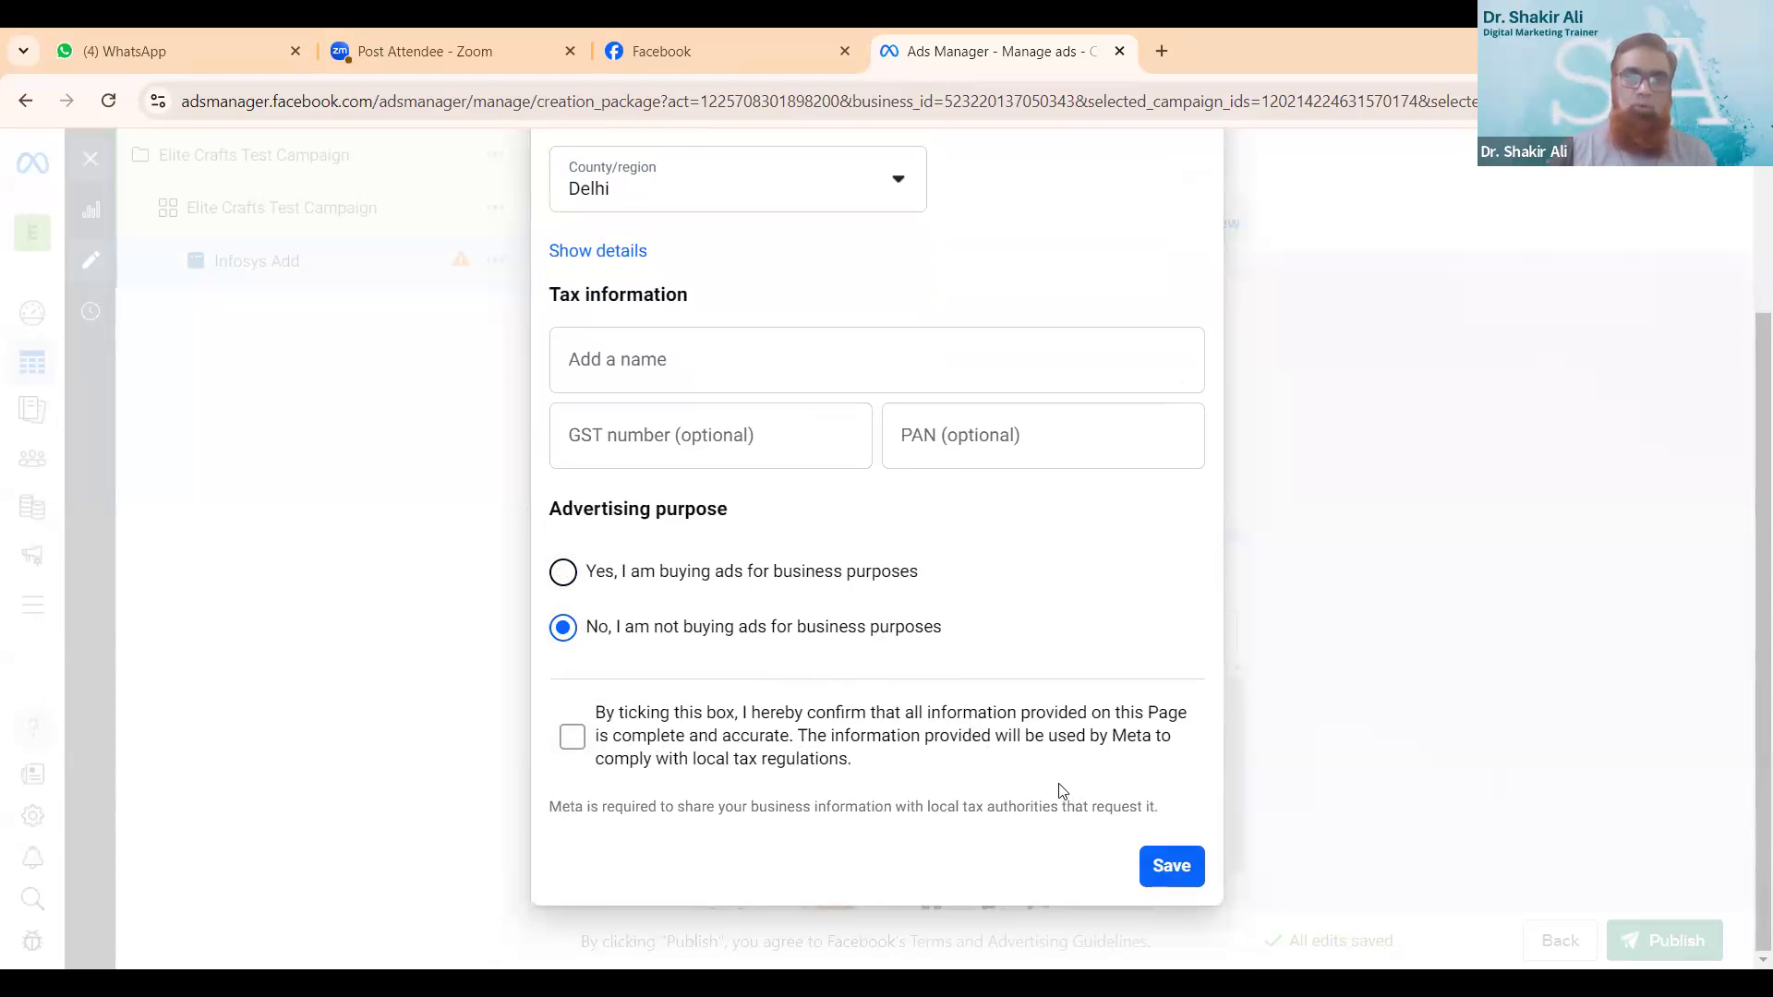
{"action": "left_click", "coordinate": [573, 737]}
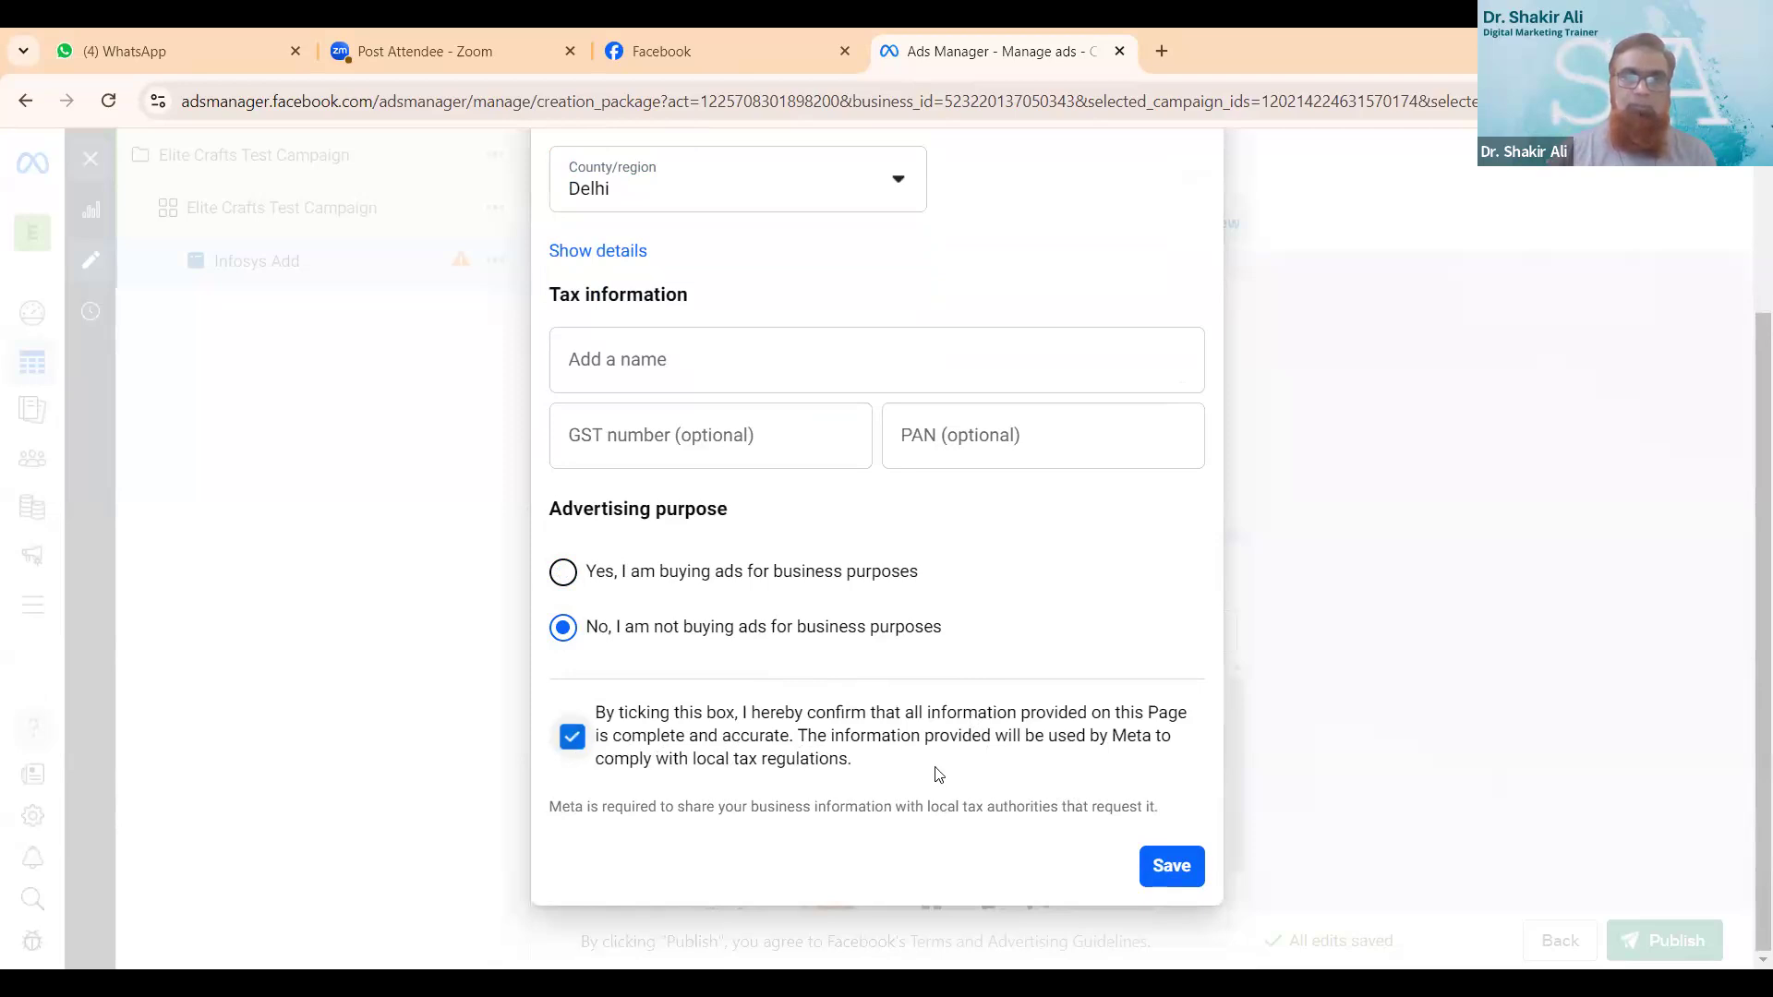
{"action": "left_click", "coordinate": [1162, 882]}
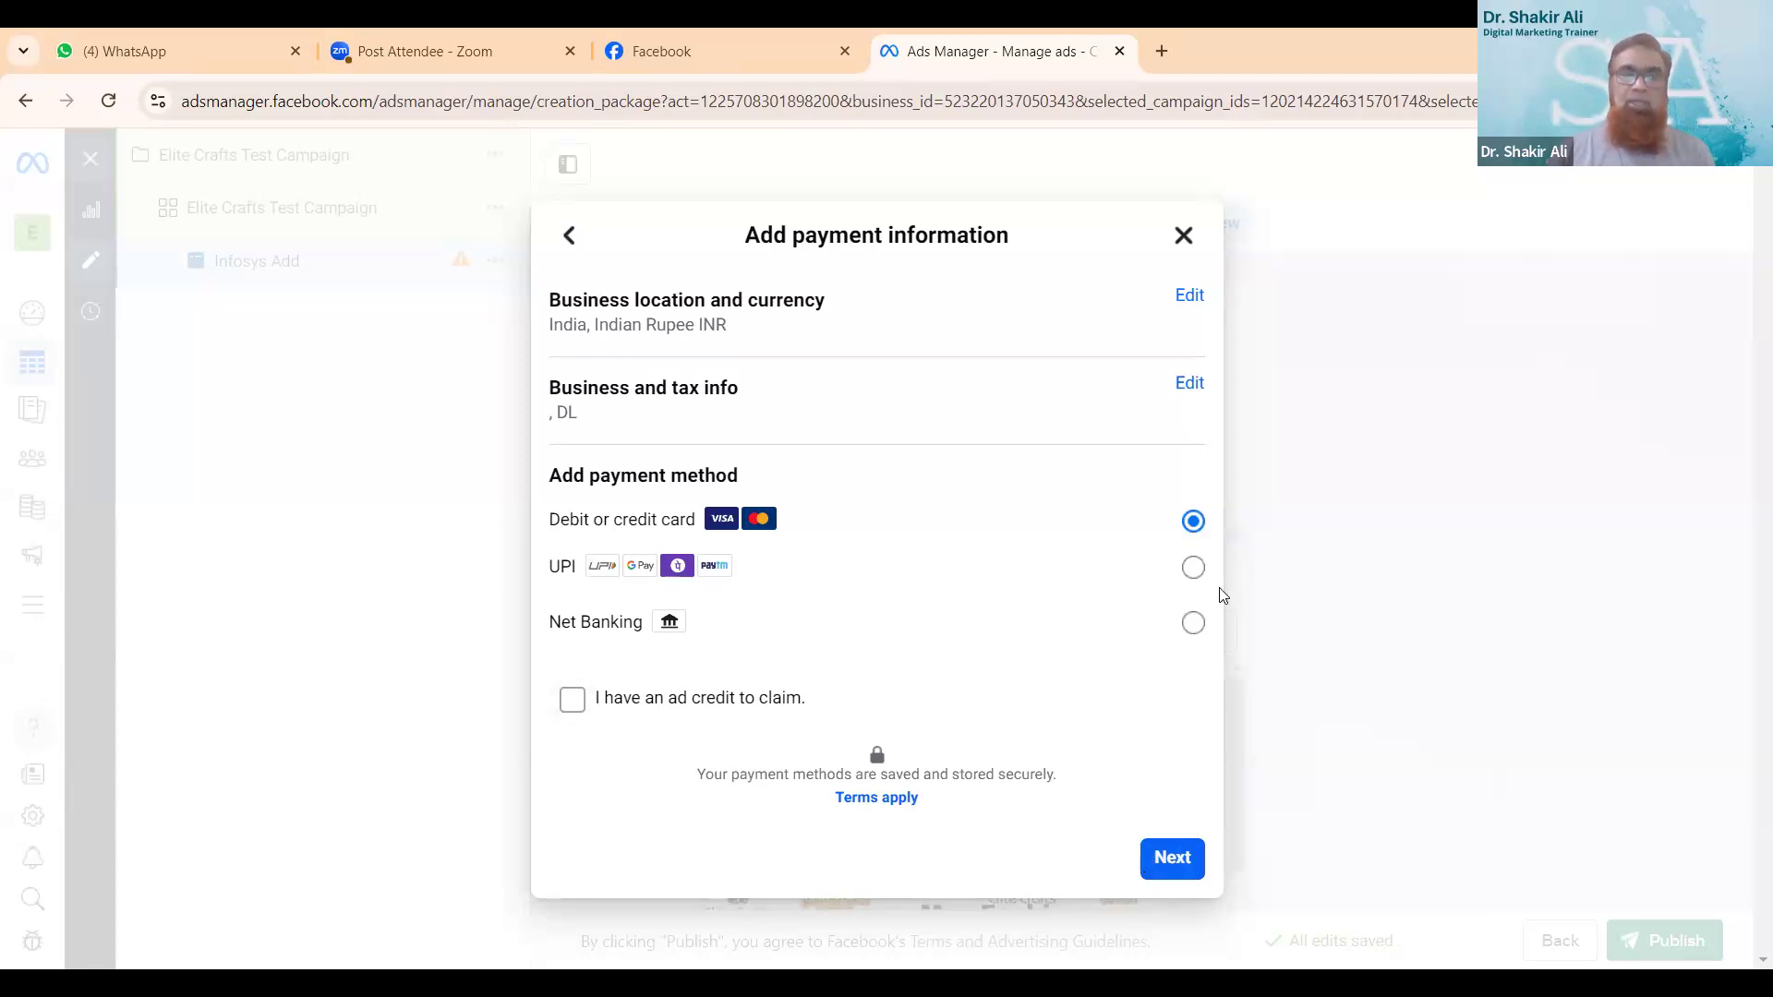
- Choose UPI as the payment method, keep 1,000.00 as the amount to add, and generate a QR code for the payment
{"action": "left_click", "coordinate": [1194, 569]}
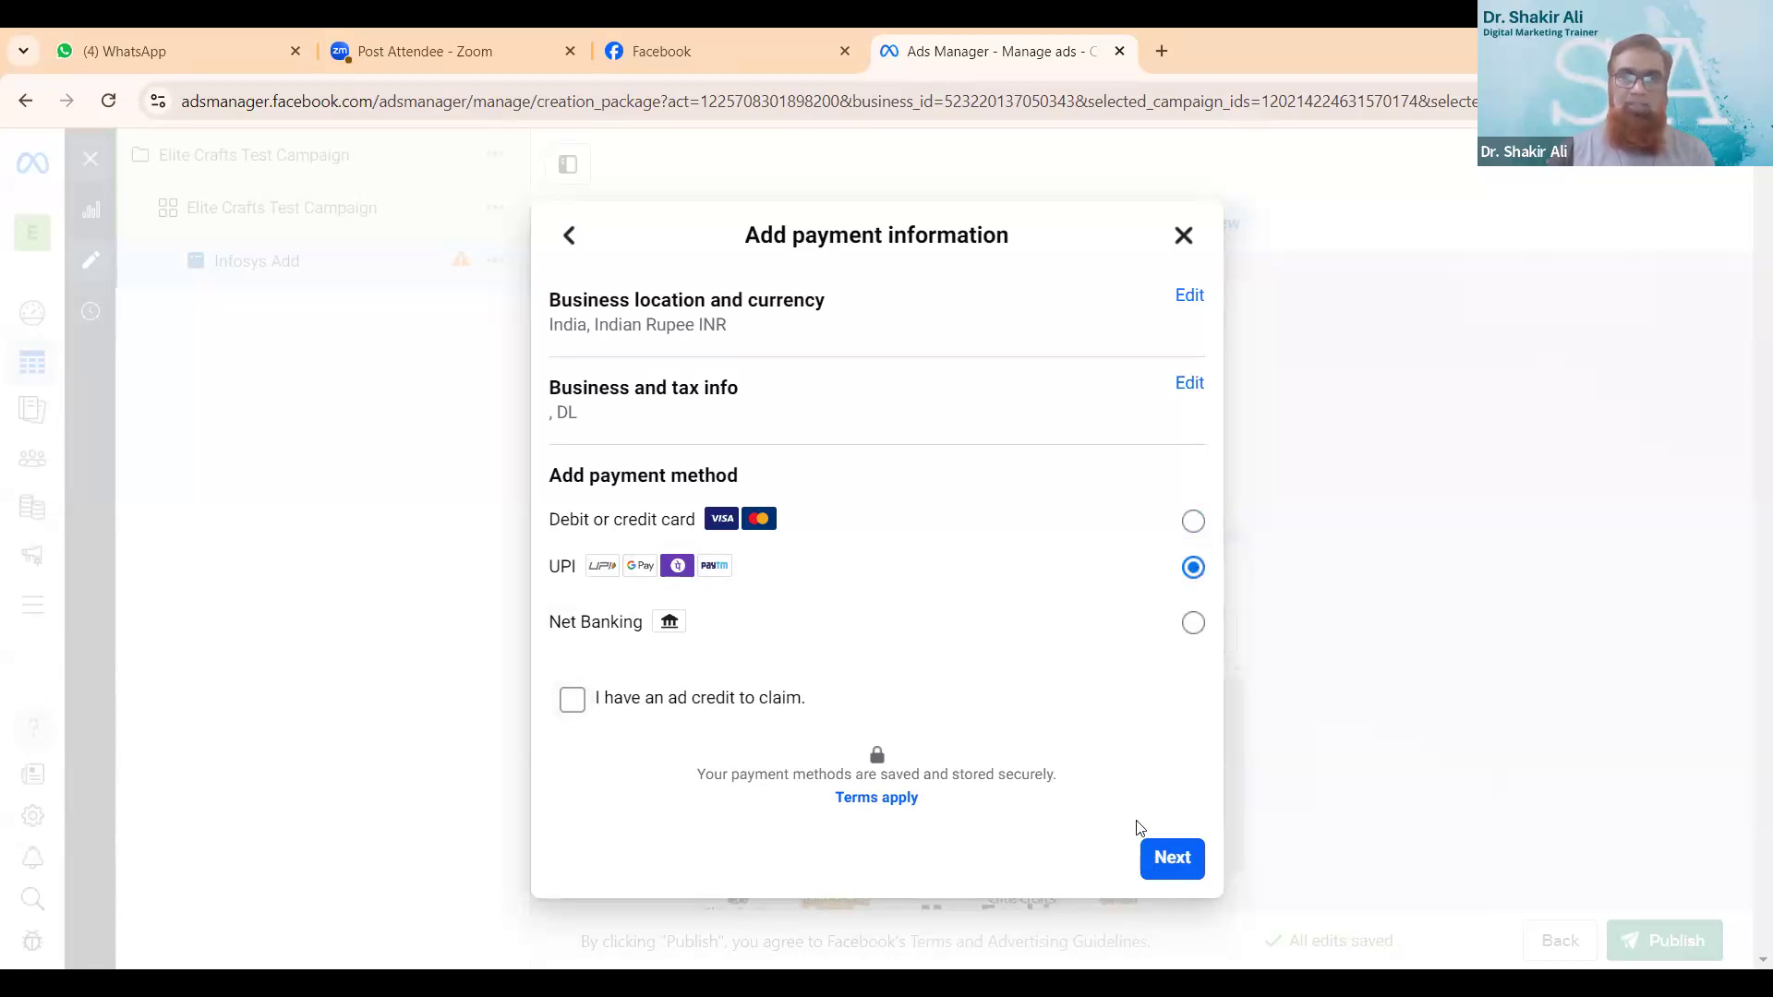
{"action": "left_click", "coordinate": [1158, 873]}
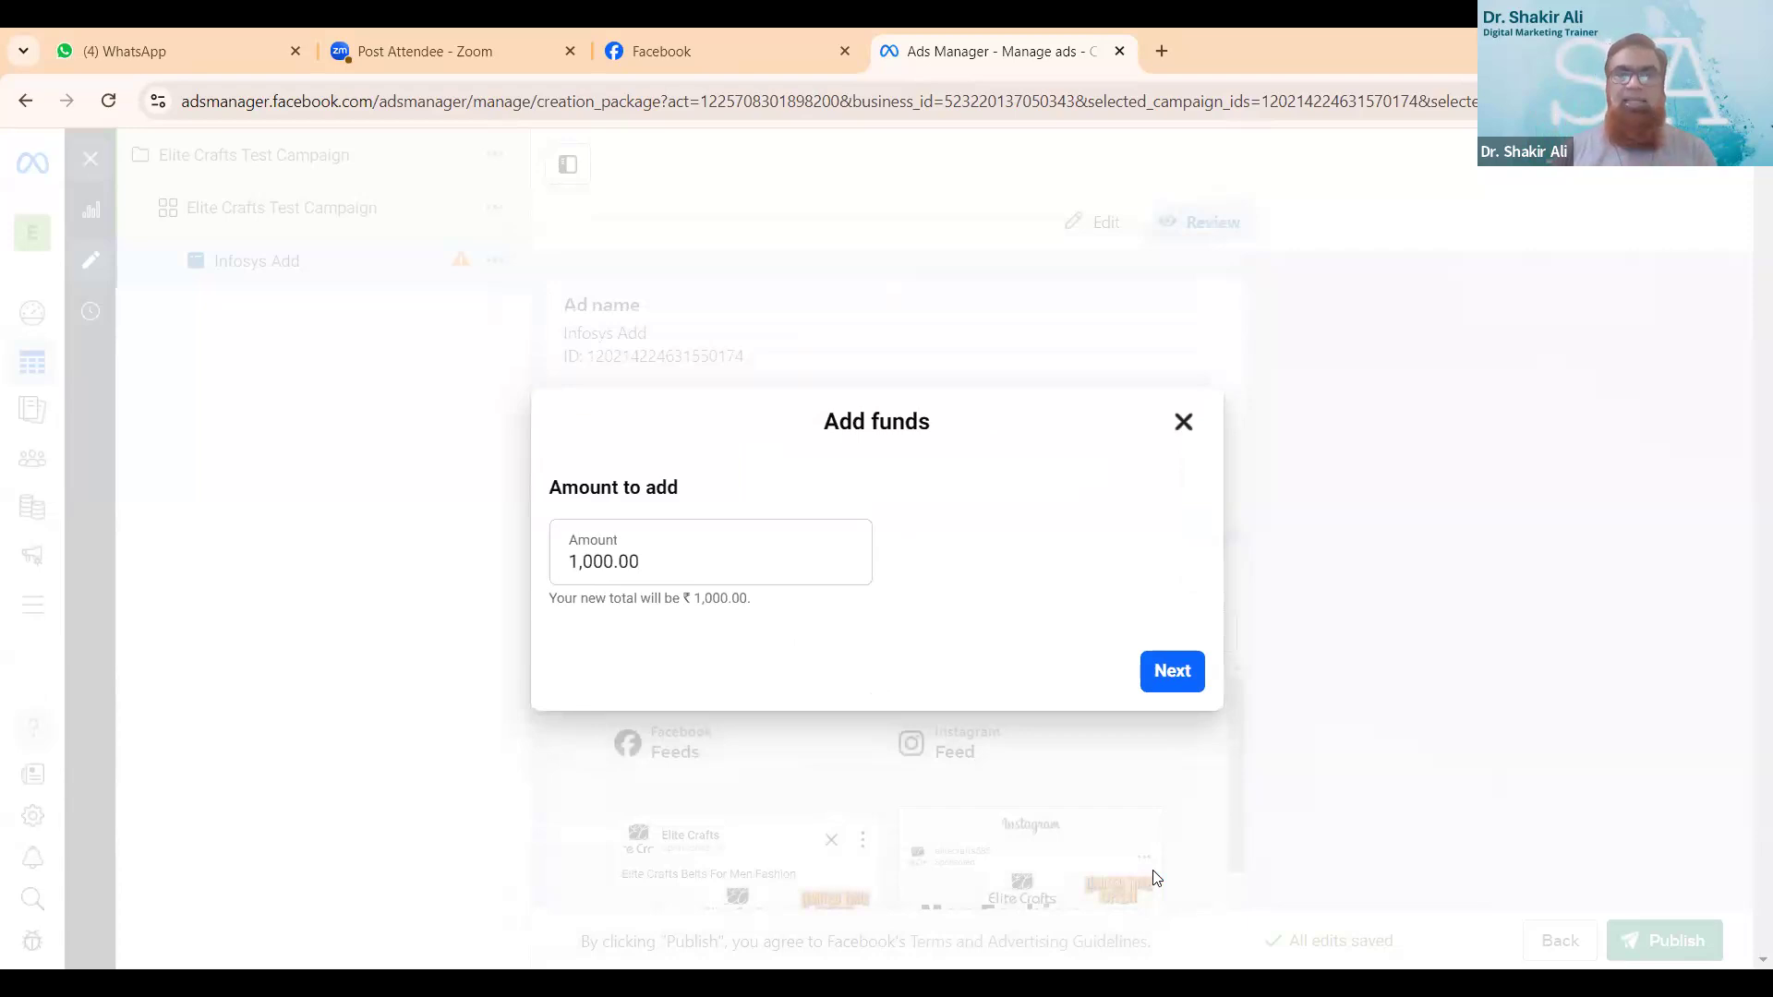
{"action": "left_click", "coordinate": [1173, 672]}
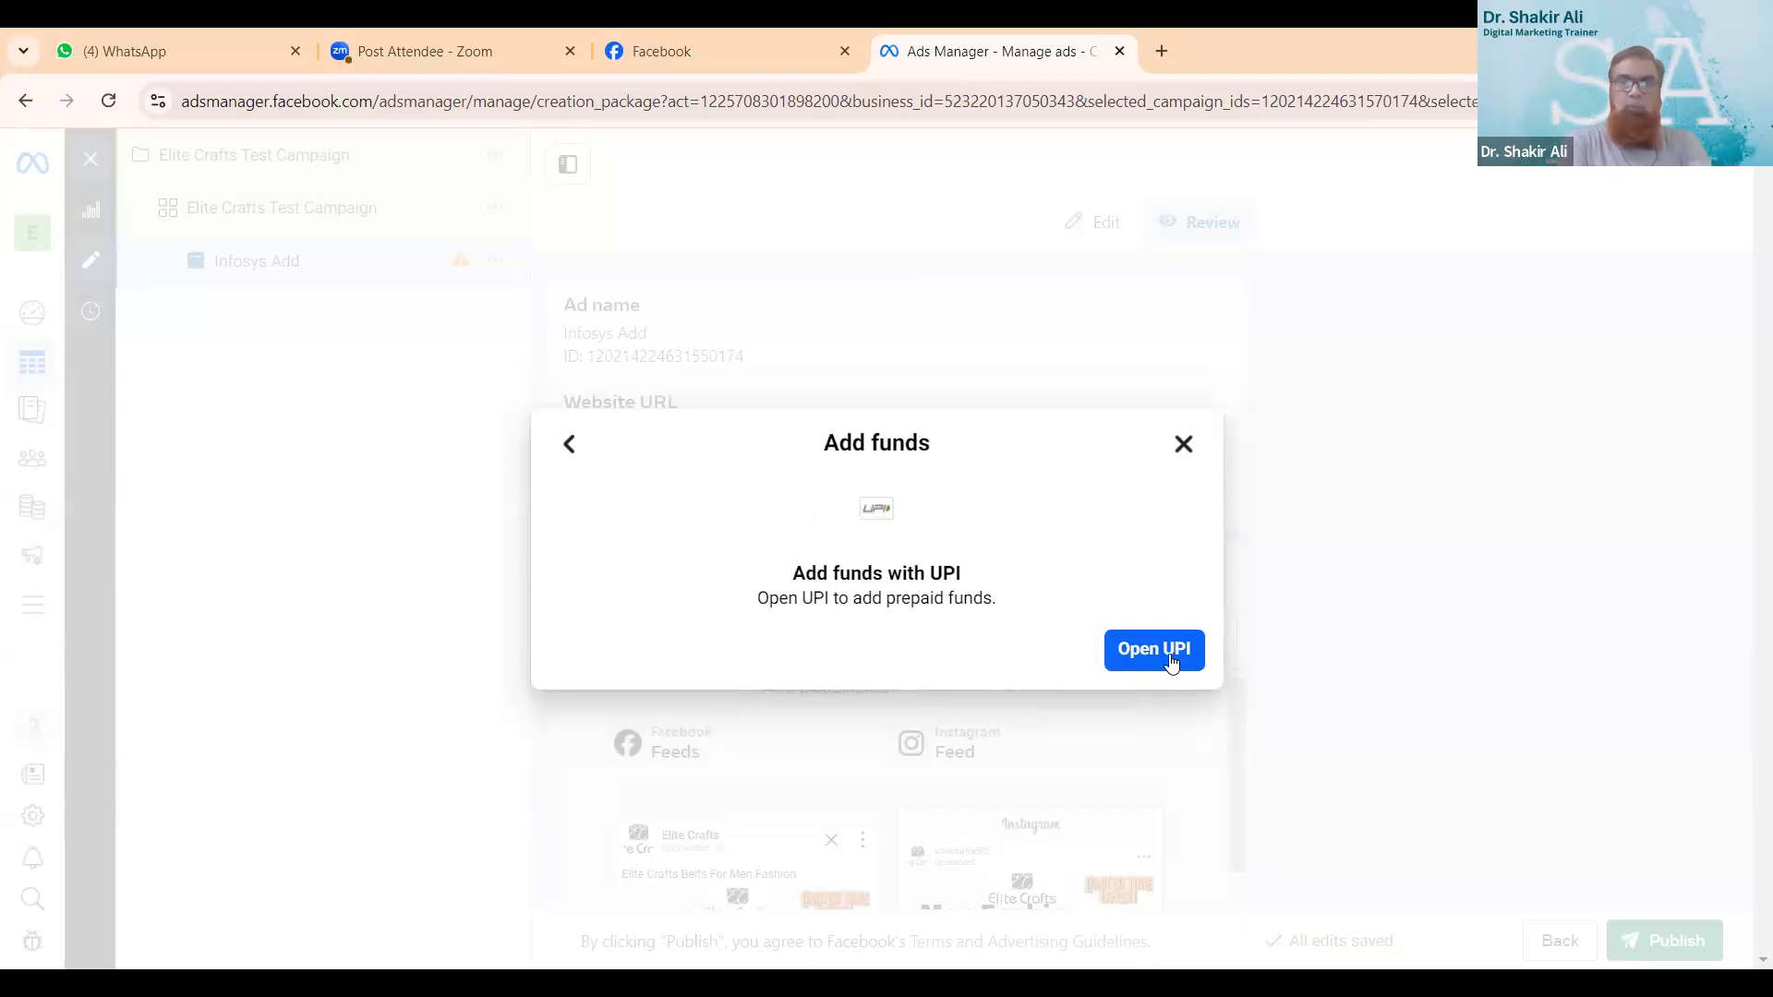
{"action": "left_click", "coordinate": [1153, 649]}
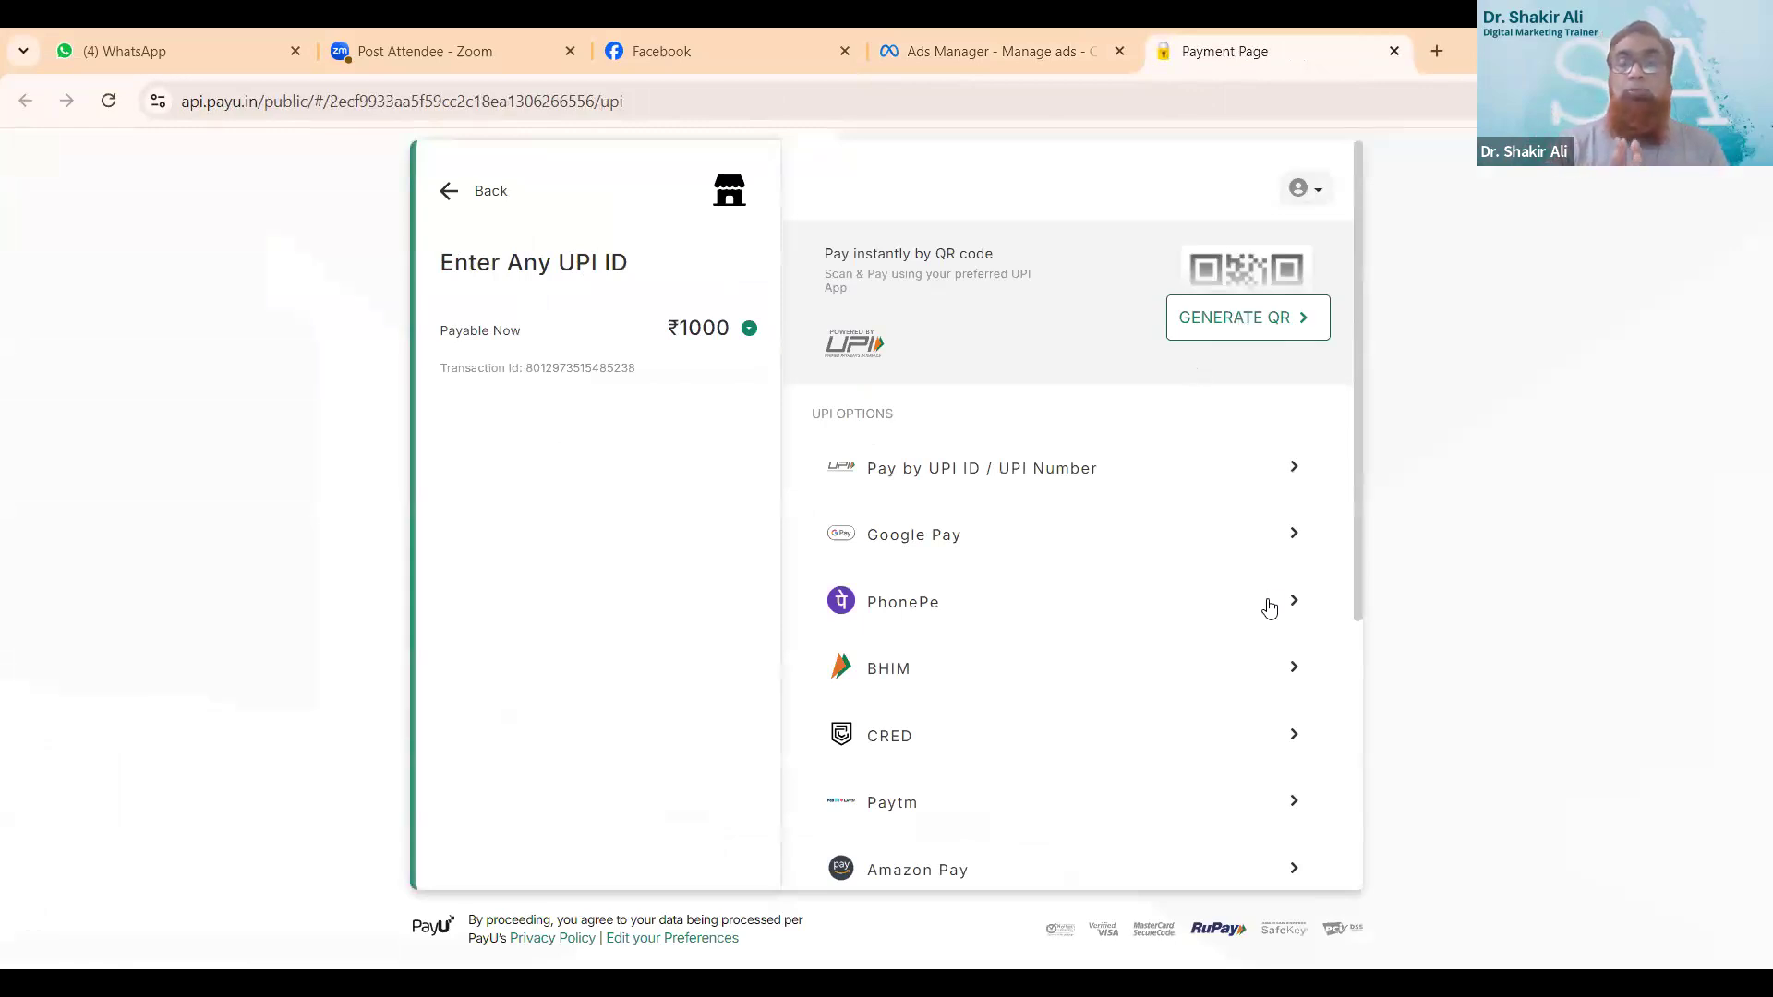
{"action": "left_click", "coordinate": [1295, 329]}
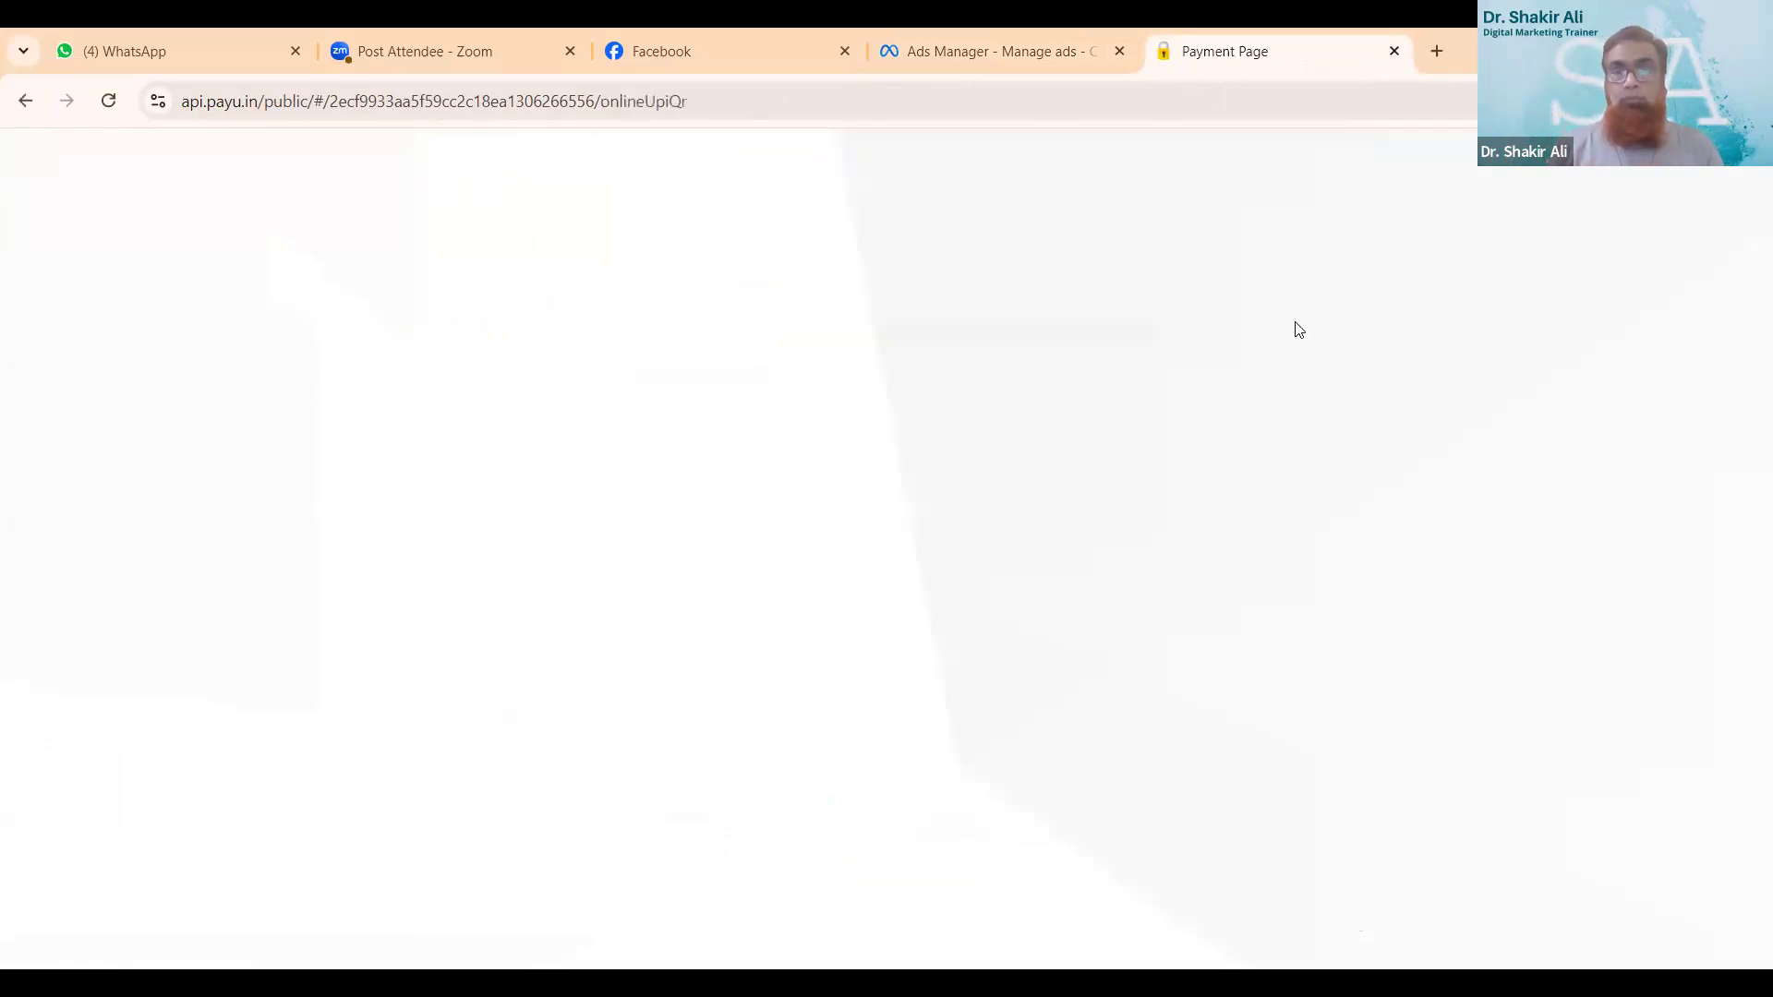
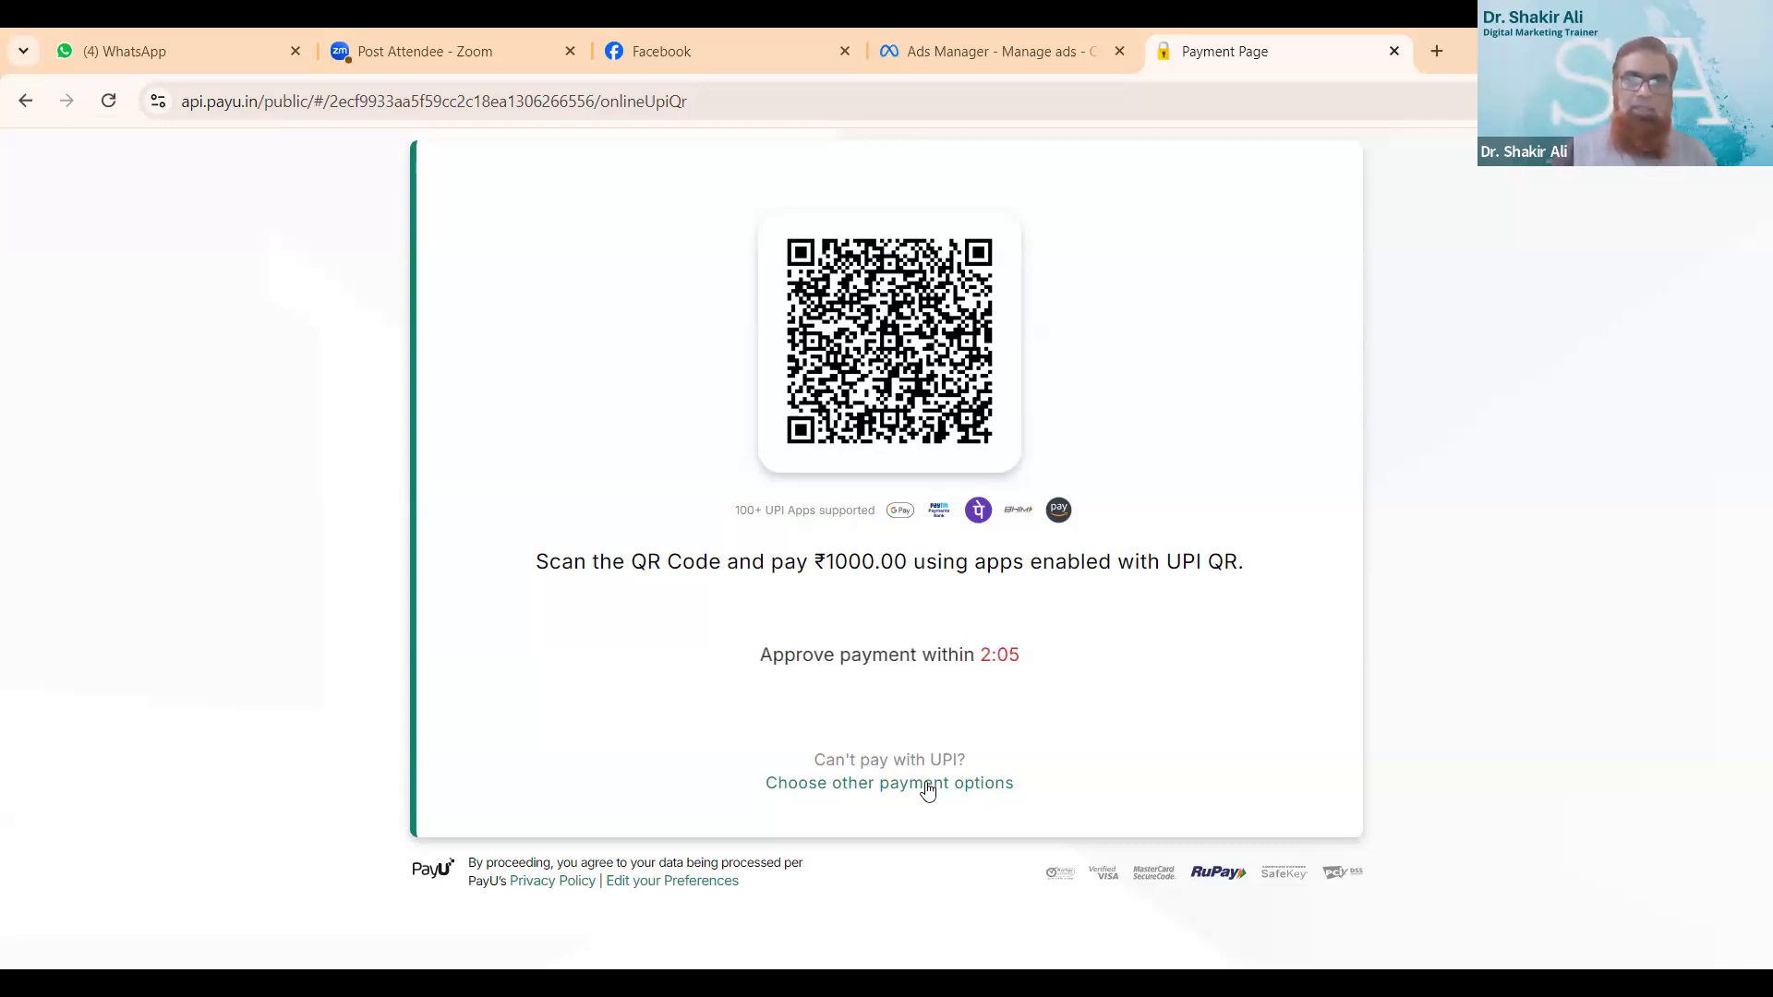
- Leave the UPI QR payment page without paying and dismiss the Add funds dialog
{"action": "left_click", "coordinate": [927, 787]}
{"action": "left_click", "coordinate": [750, 598]}
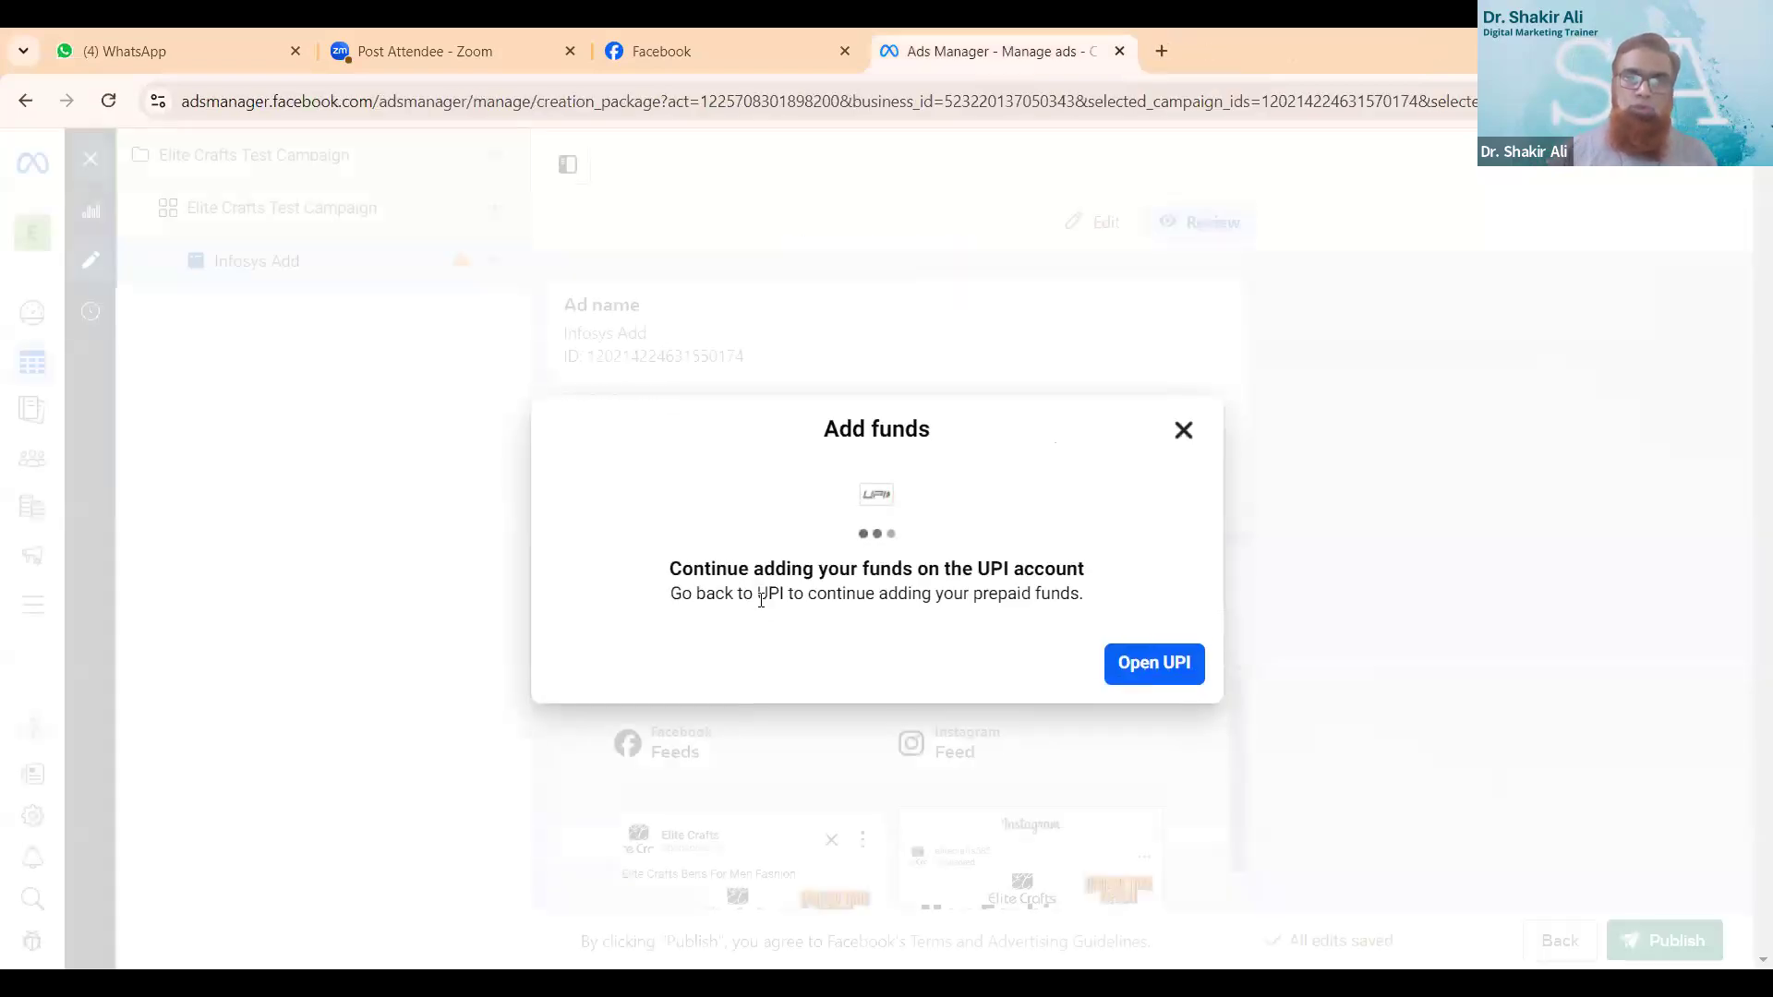
{"action": "left_click", "coordinate": [1183, 431]}
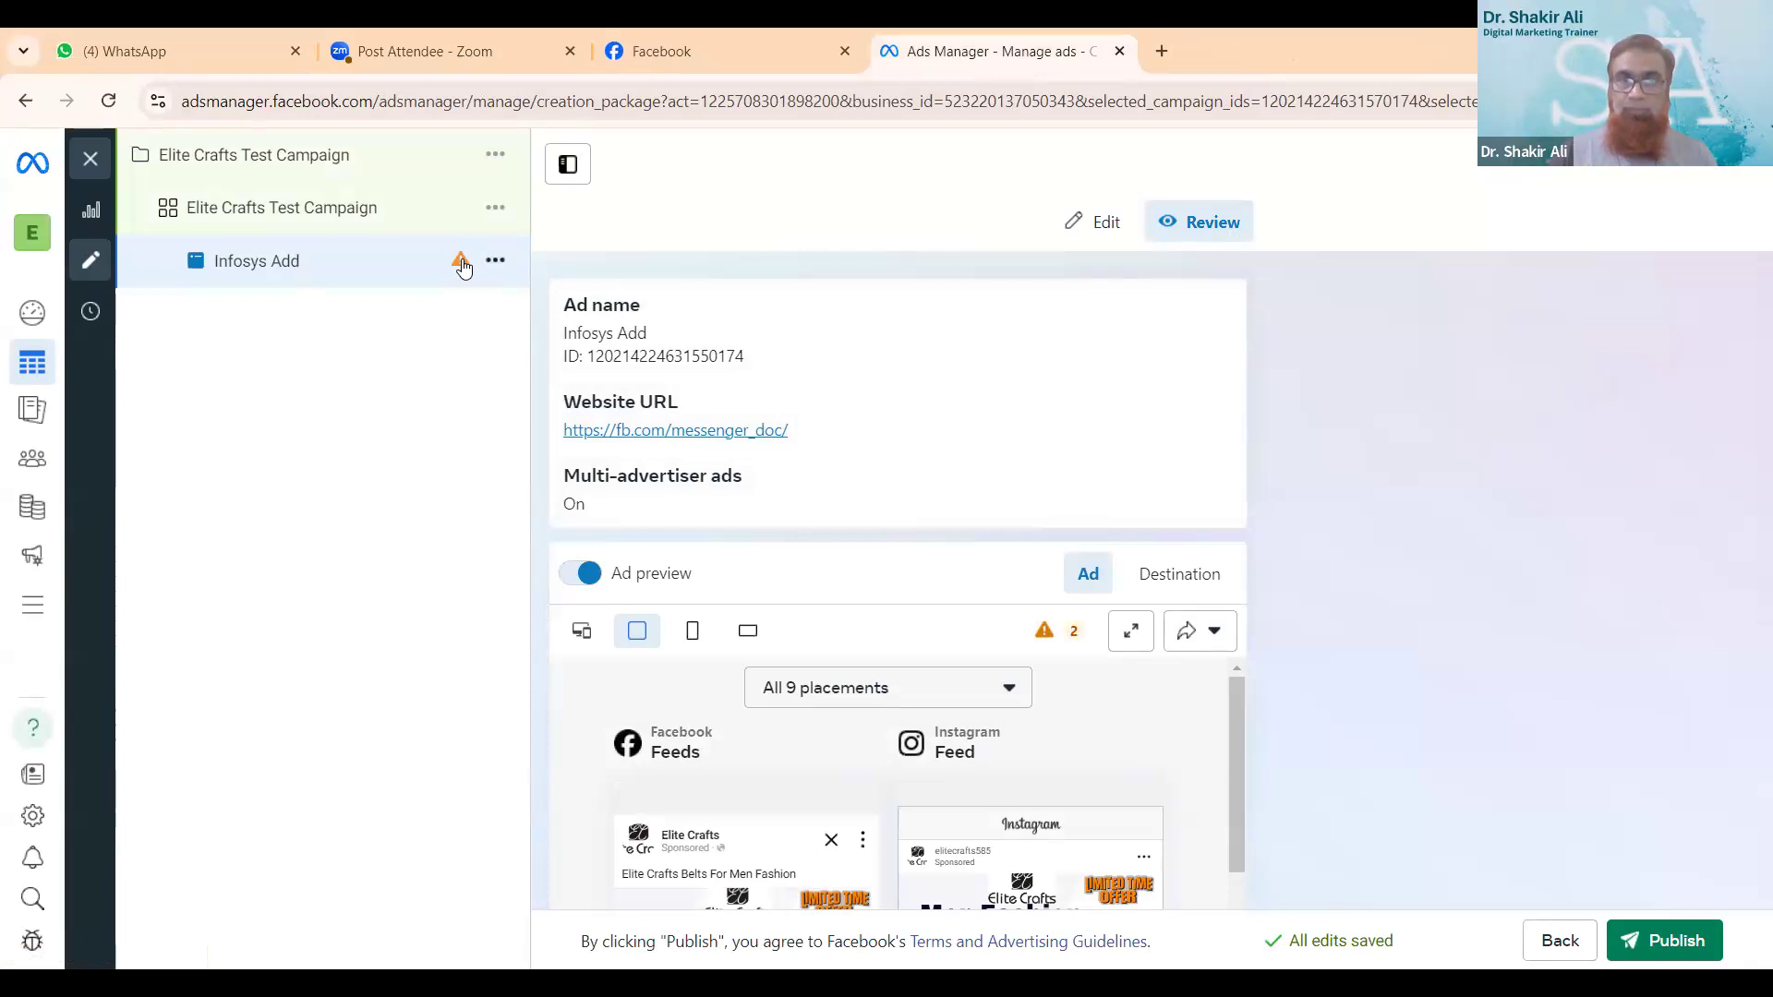
- Review the Infosys Add previews across placements and read the details of the placement delivery warnings
{"action": "scroll", "coordinate": [904, 549], "scroll_direction": "down", "scroll_amount": 1}
{"action": "scroll", "coordinate": [904, 549], "scroll_direction": "down", "scroll_amount": 10}
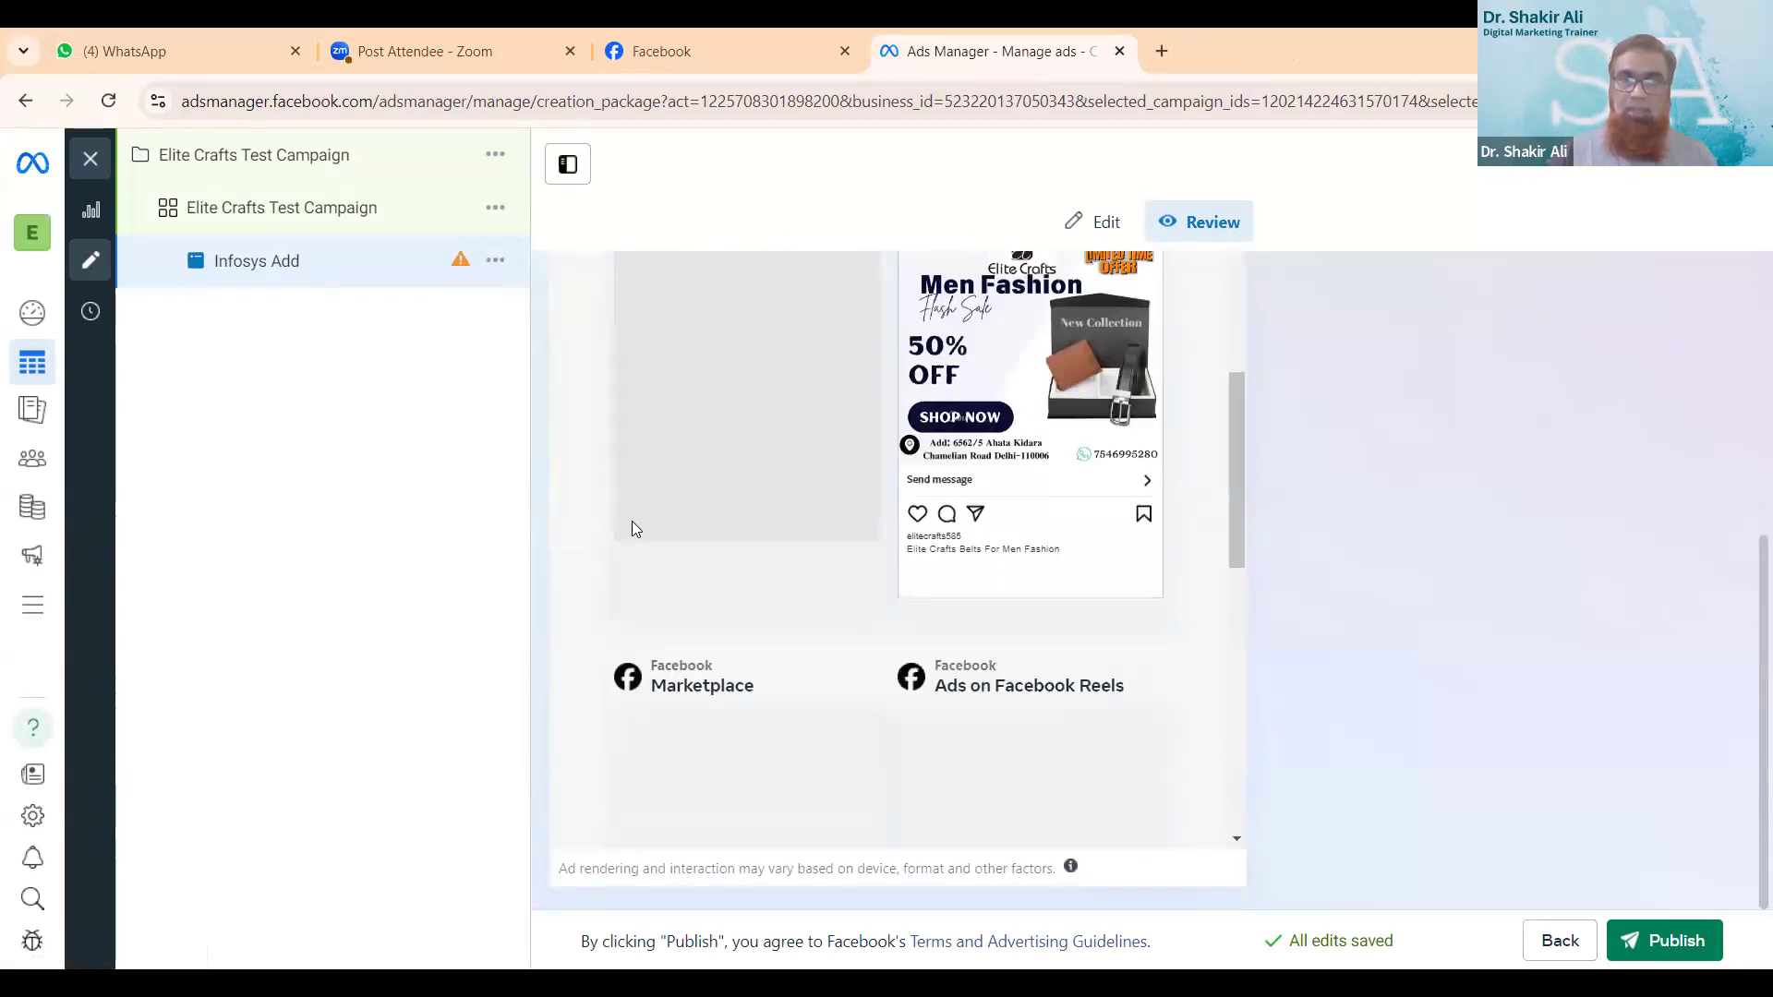
{"action": "scroll", "coordinate": [807, 609], "scroll_direction": "down", "scroll_amount": 6}
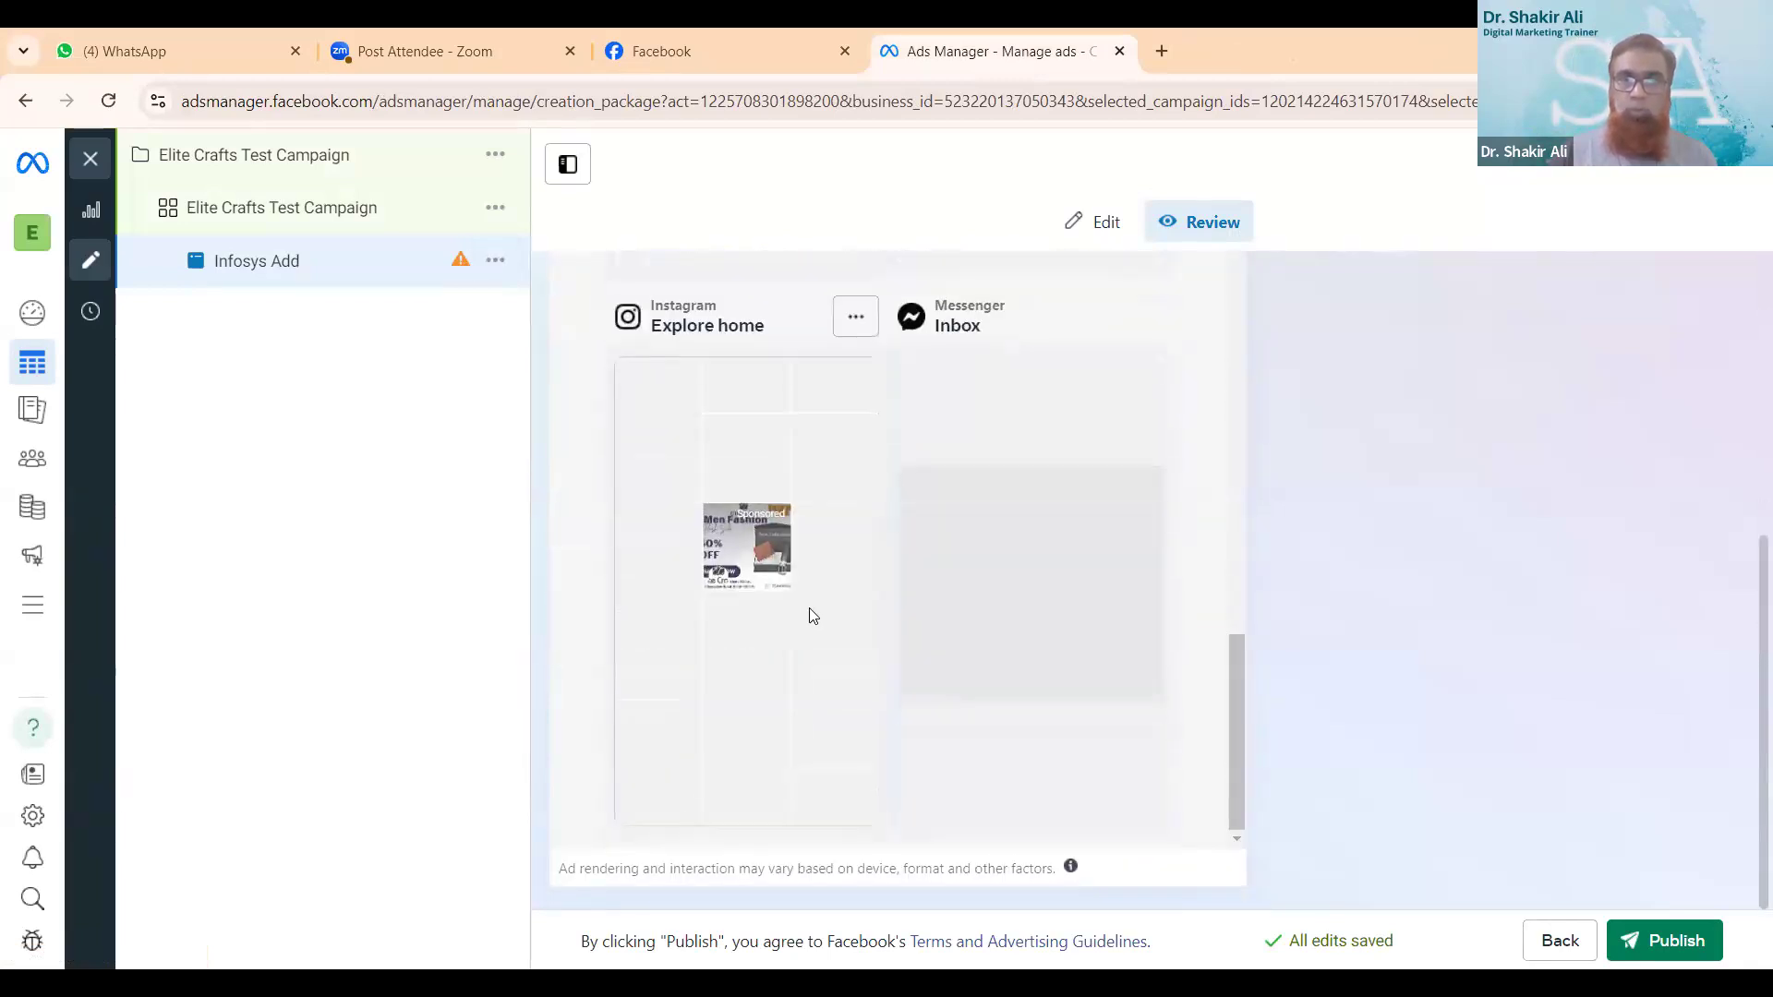
{"action": "scroll", "coordinate": [886, 599], "scroll_direction": "up", "scroll_amount": 5}
{"action": "scroll", "coordinate": [886, 598], "scroll_direction": "up", "scroll_amount": 5}
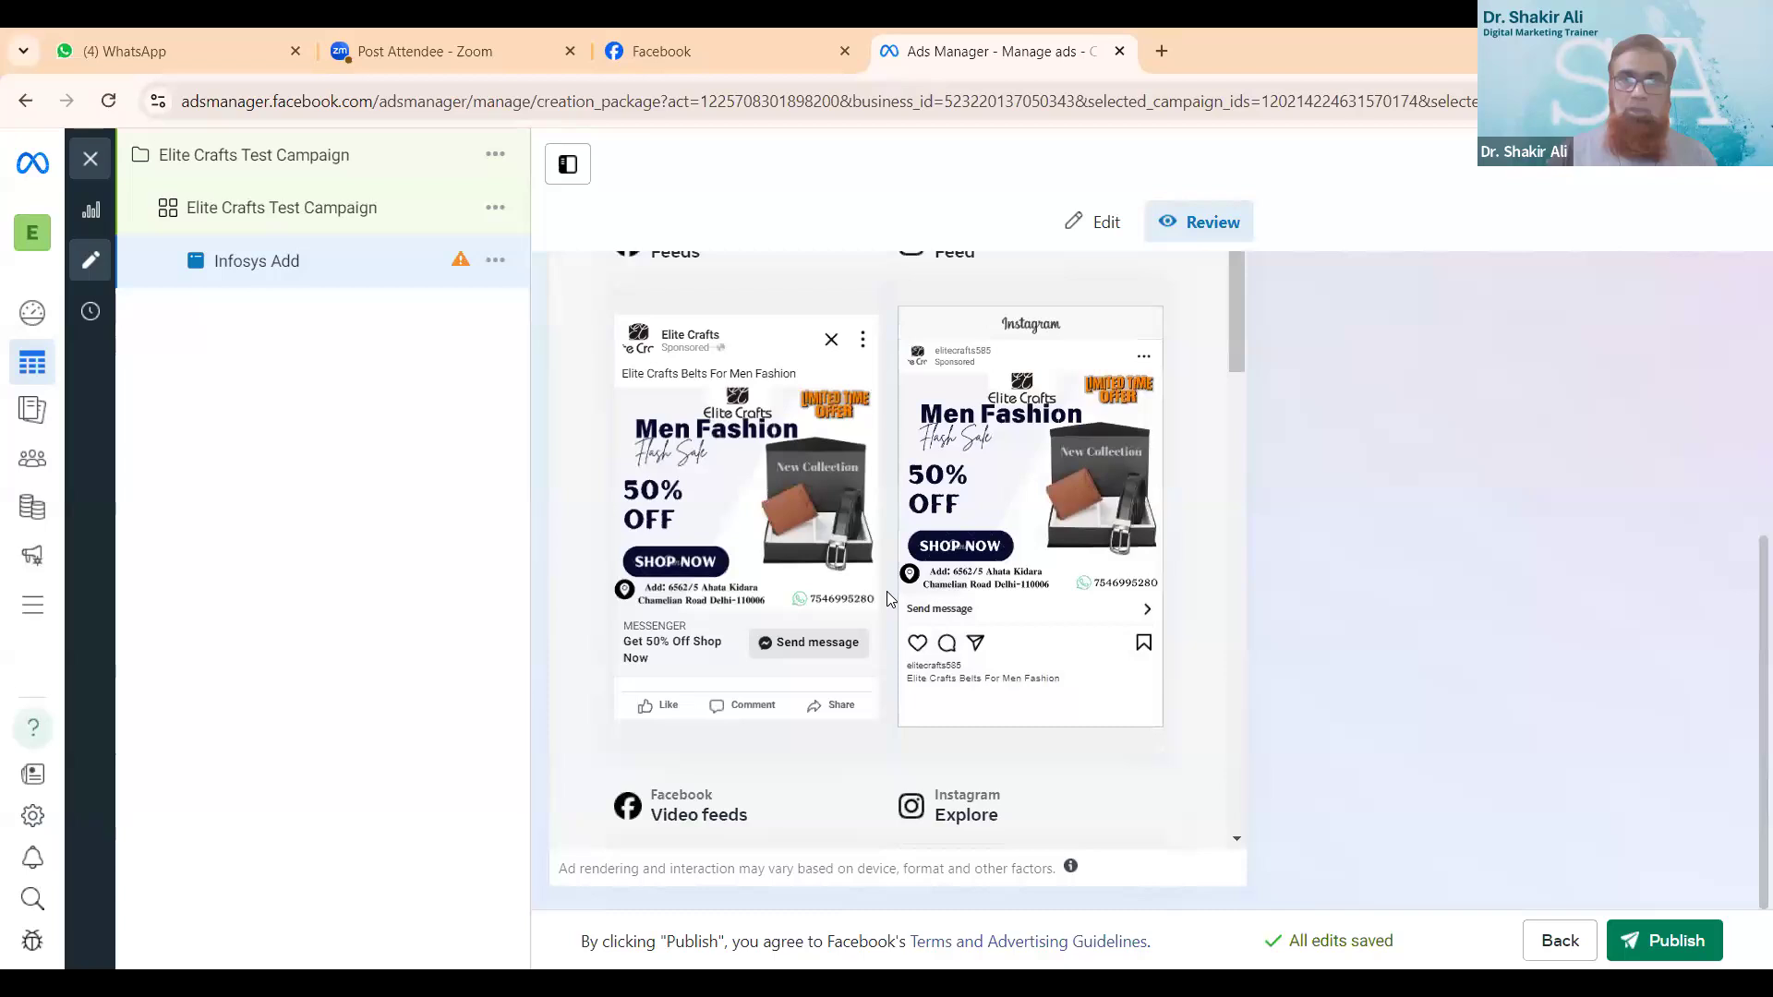
{"action": "scroll", "coordinate": [1058, 468], "scroll_direction": "up", "scroll_amount": 5}
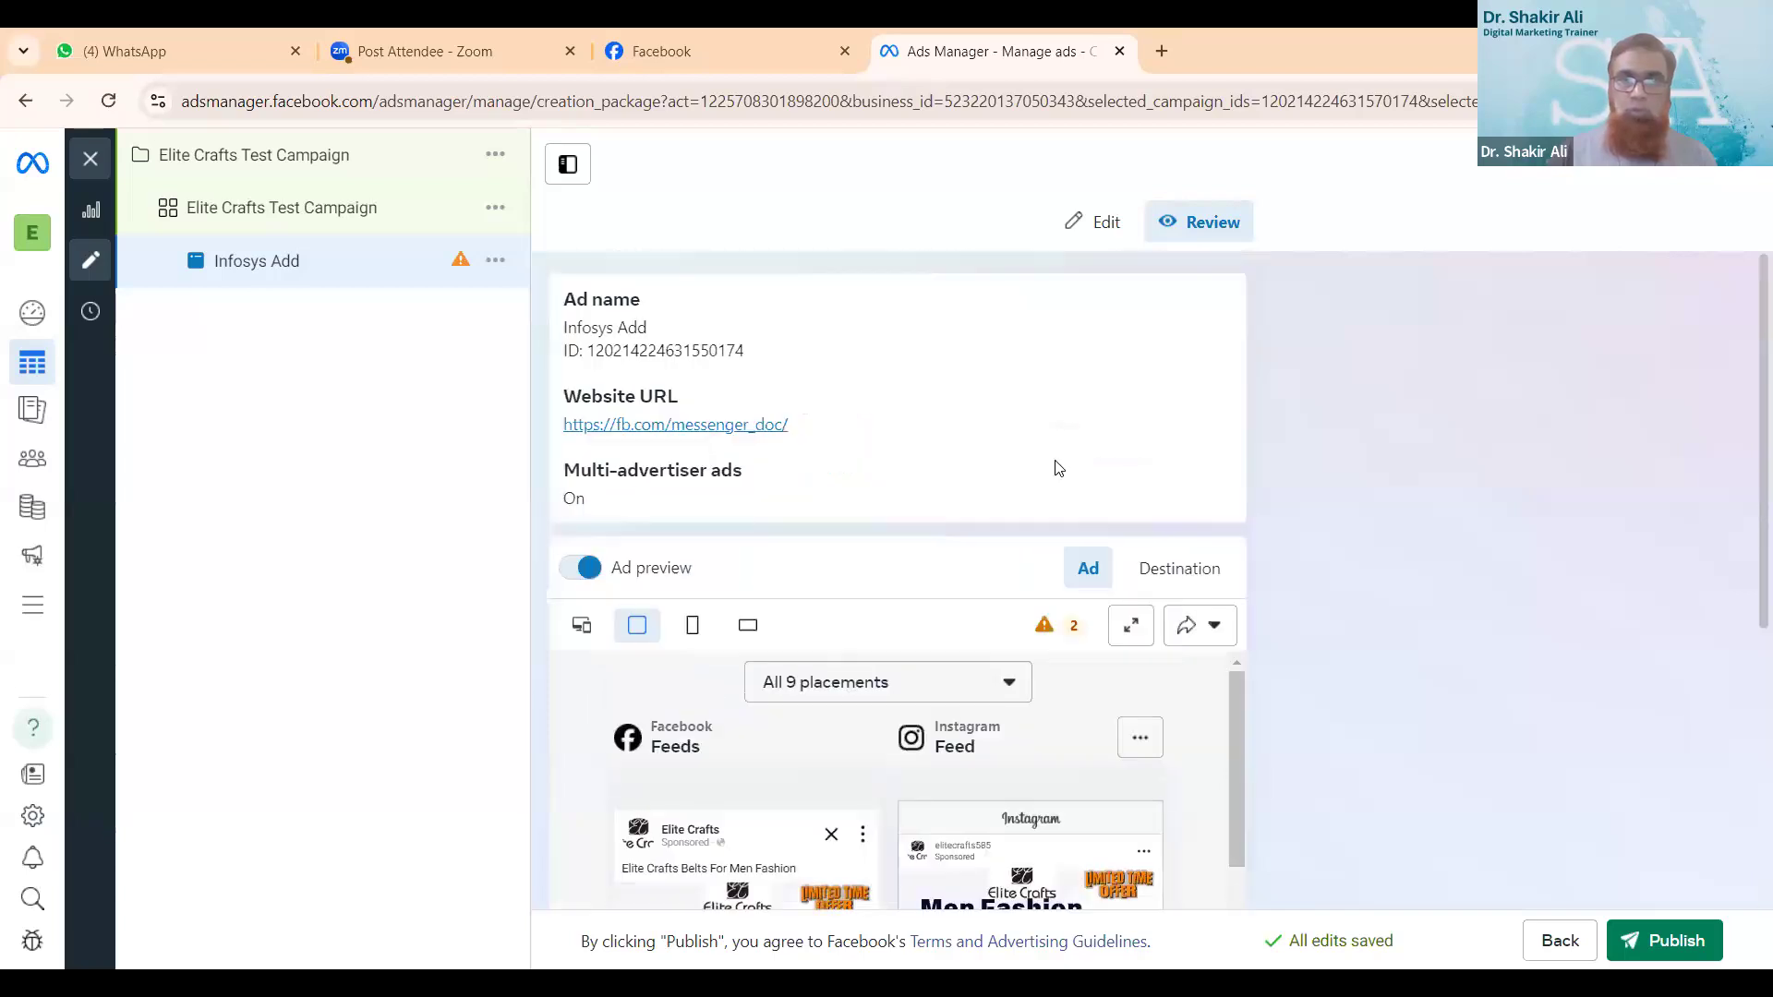
{"action": "mouse_move", "coordinate": [1058, 469]}
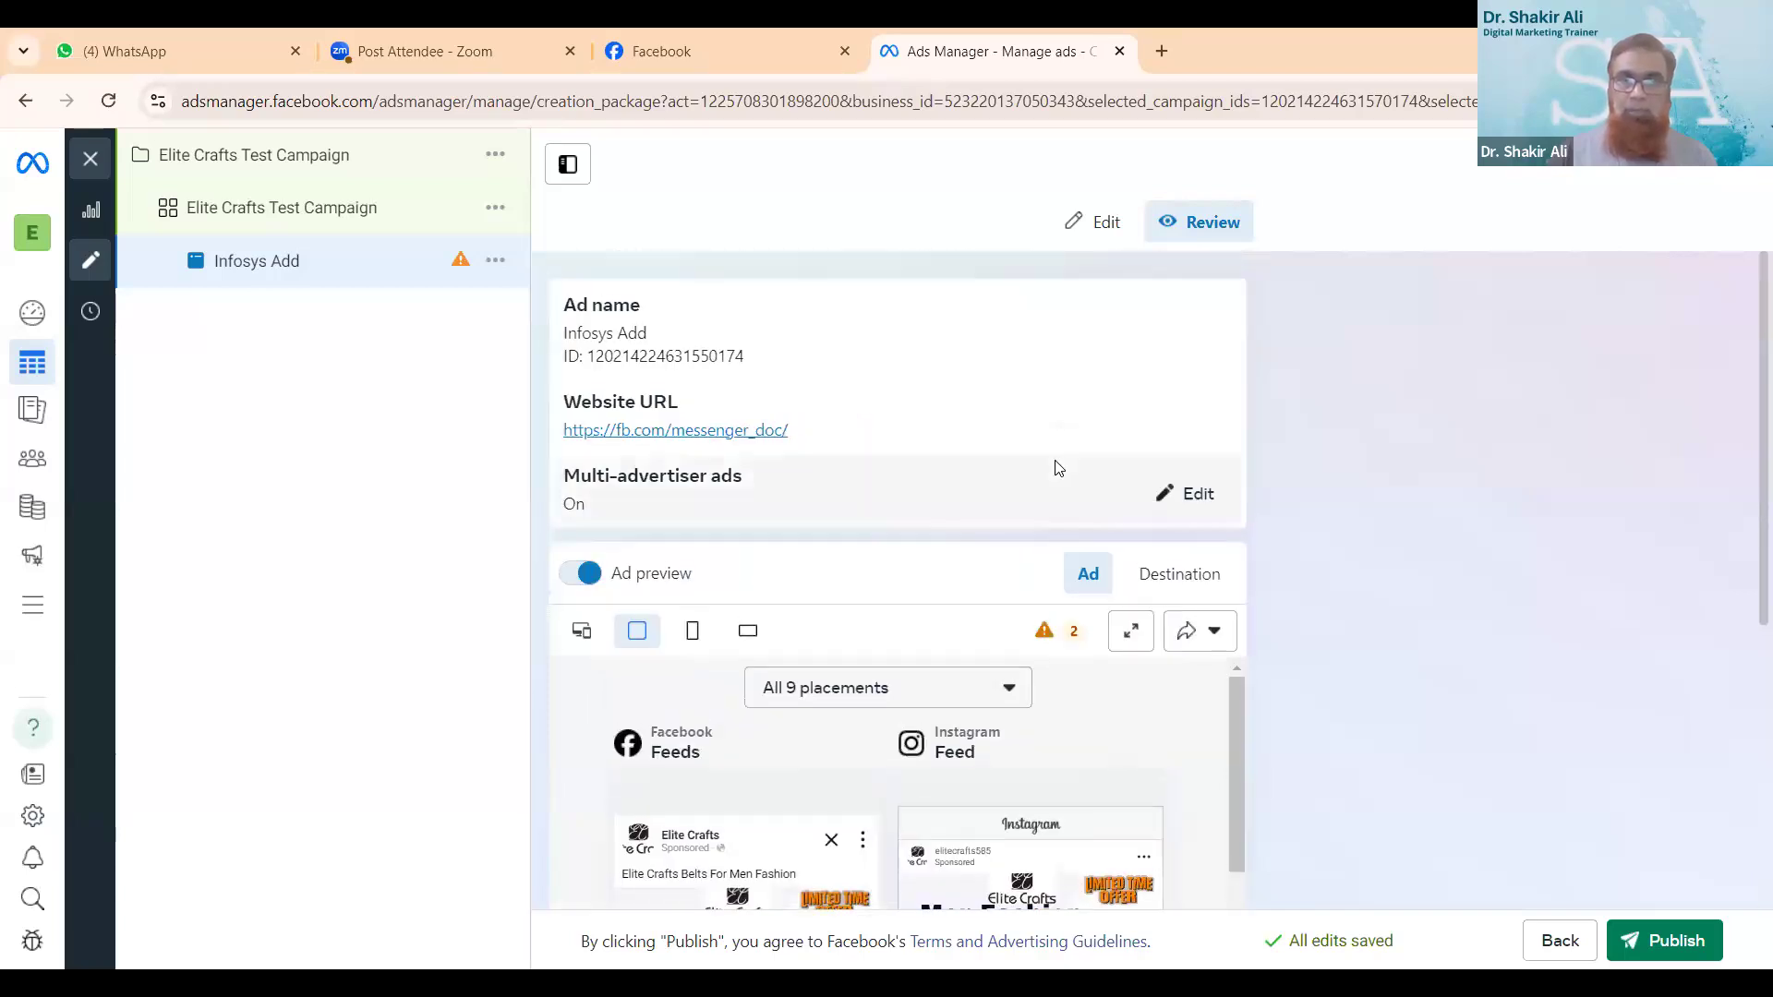
{"action": "left_click_drag", "start_coordinate": [1034, 641], "coordinate": [1073, 635]}
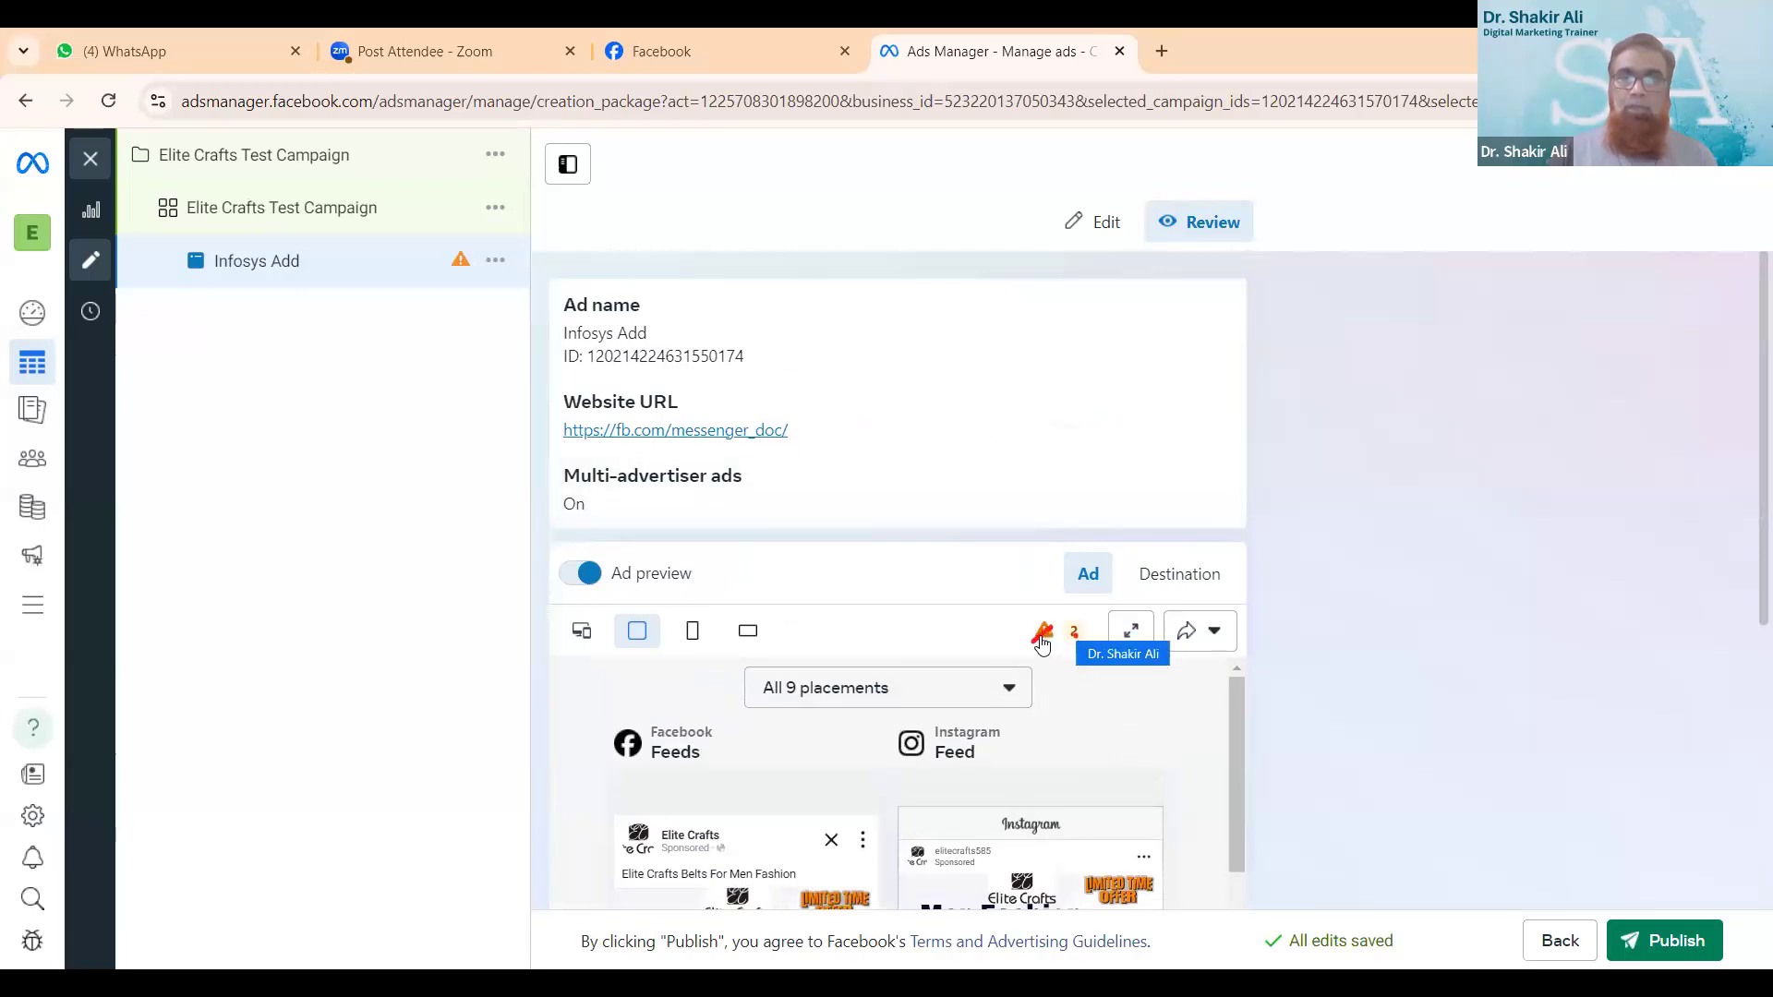
{"action": "left_click", "coordinate": [1068, 637]}
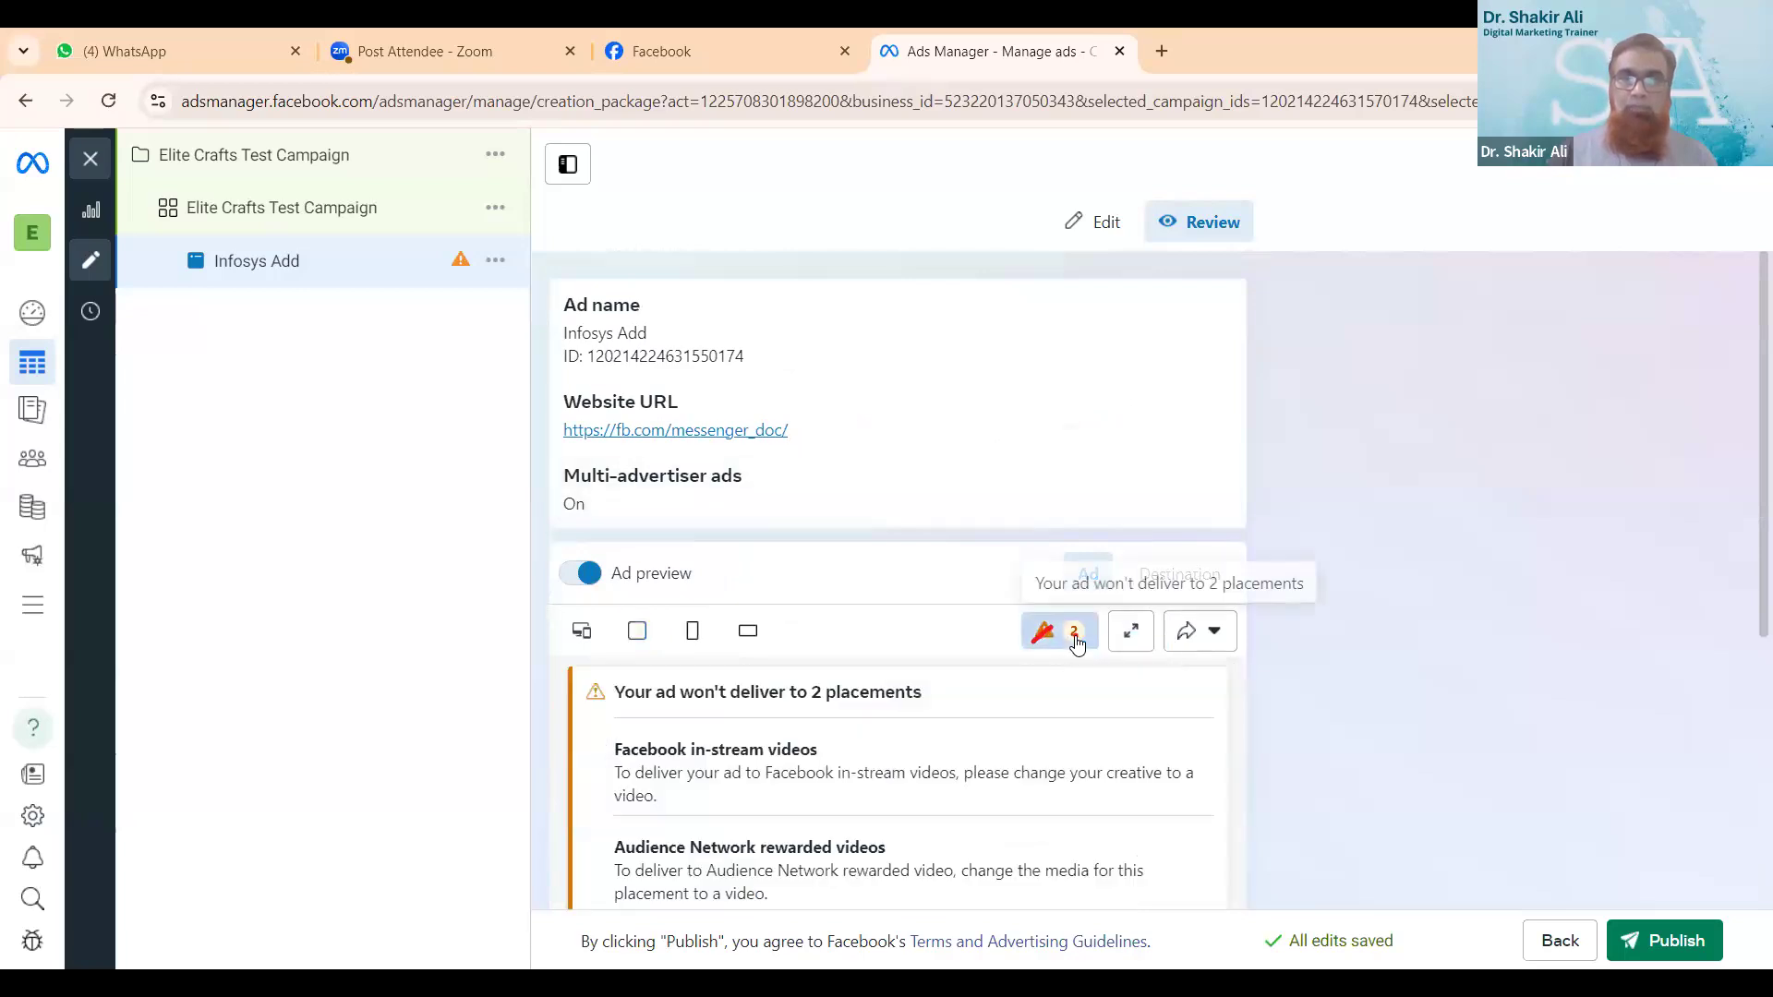
{"action": "scroll", "coordinate": [1063, 729], "scroll_direction": "down", "scroll_amount": 1}
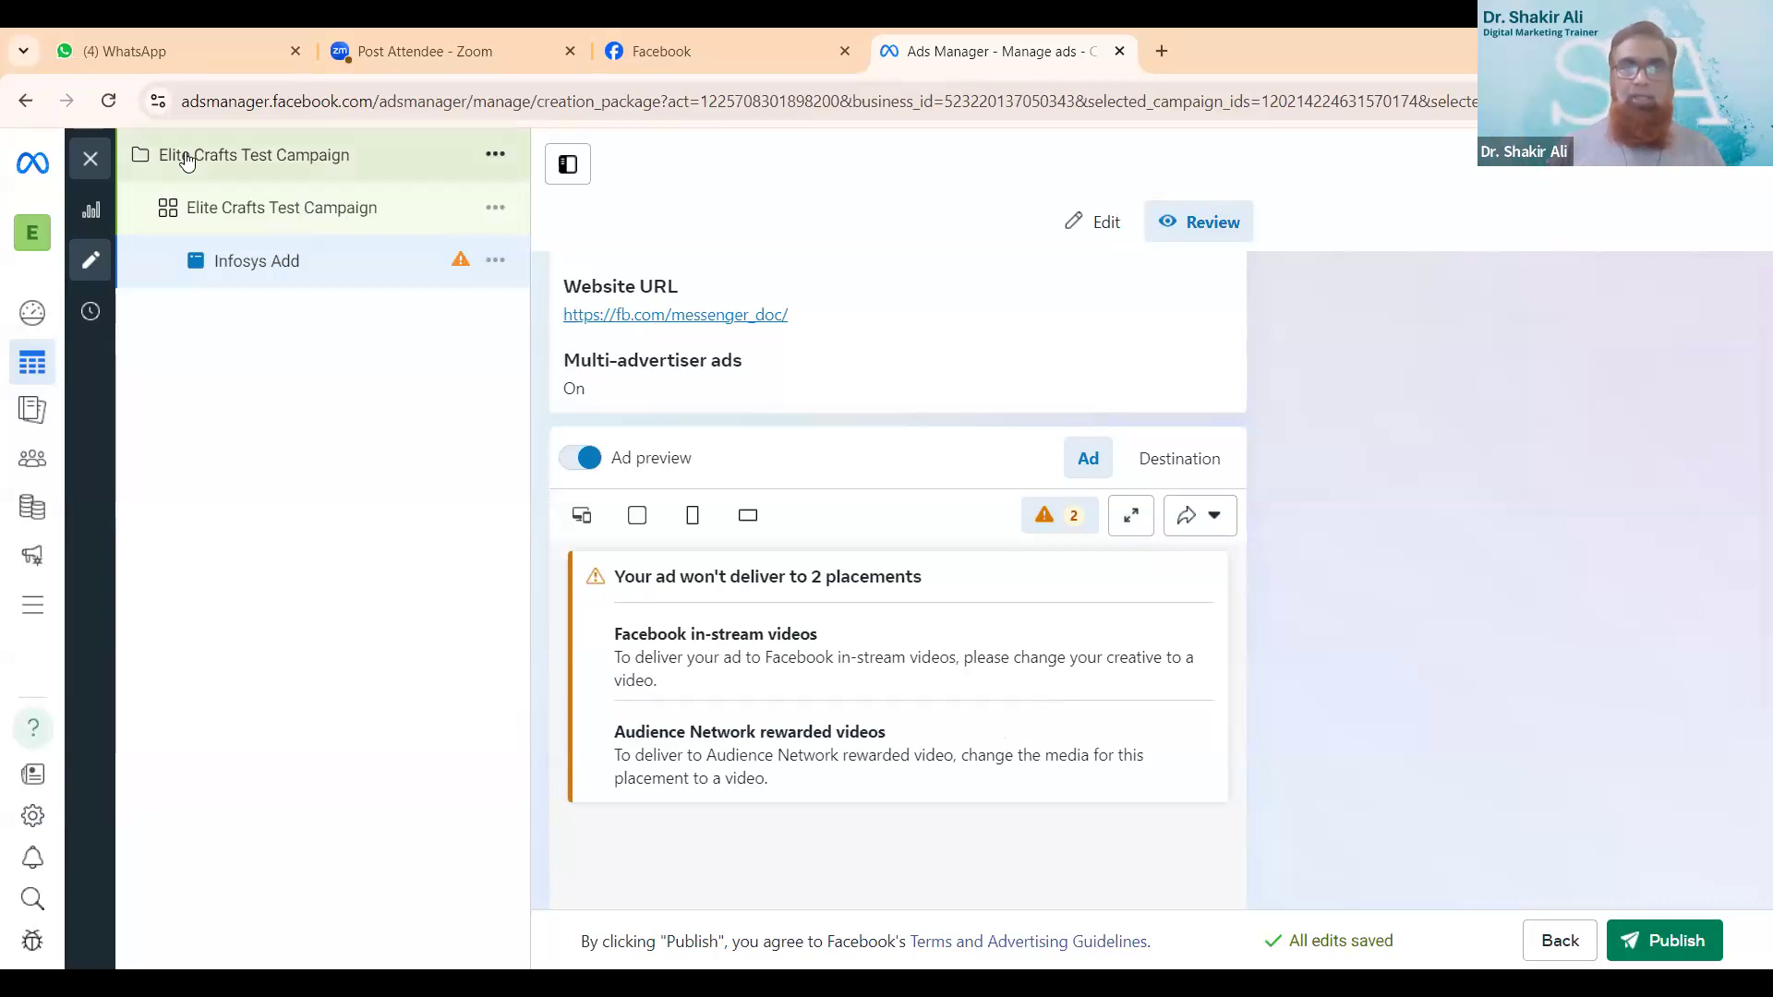
- Close the ad editor without publishing the draft items, and clear the campaign, ad set and ad selections
{"action": "left_click", "coordinate": [90, 164]}
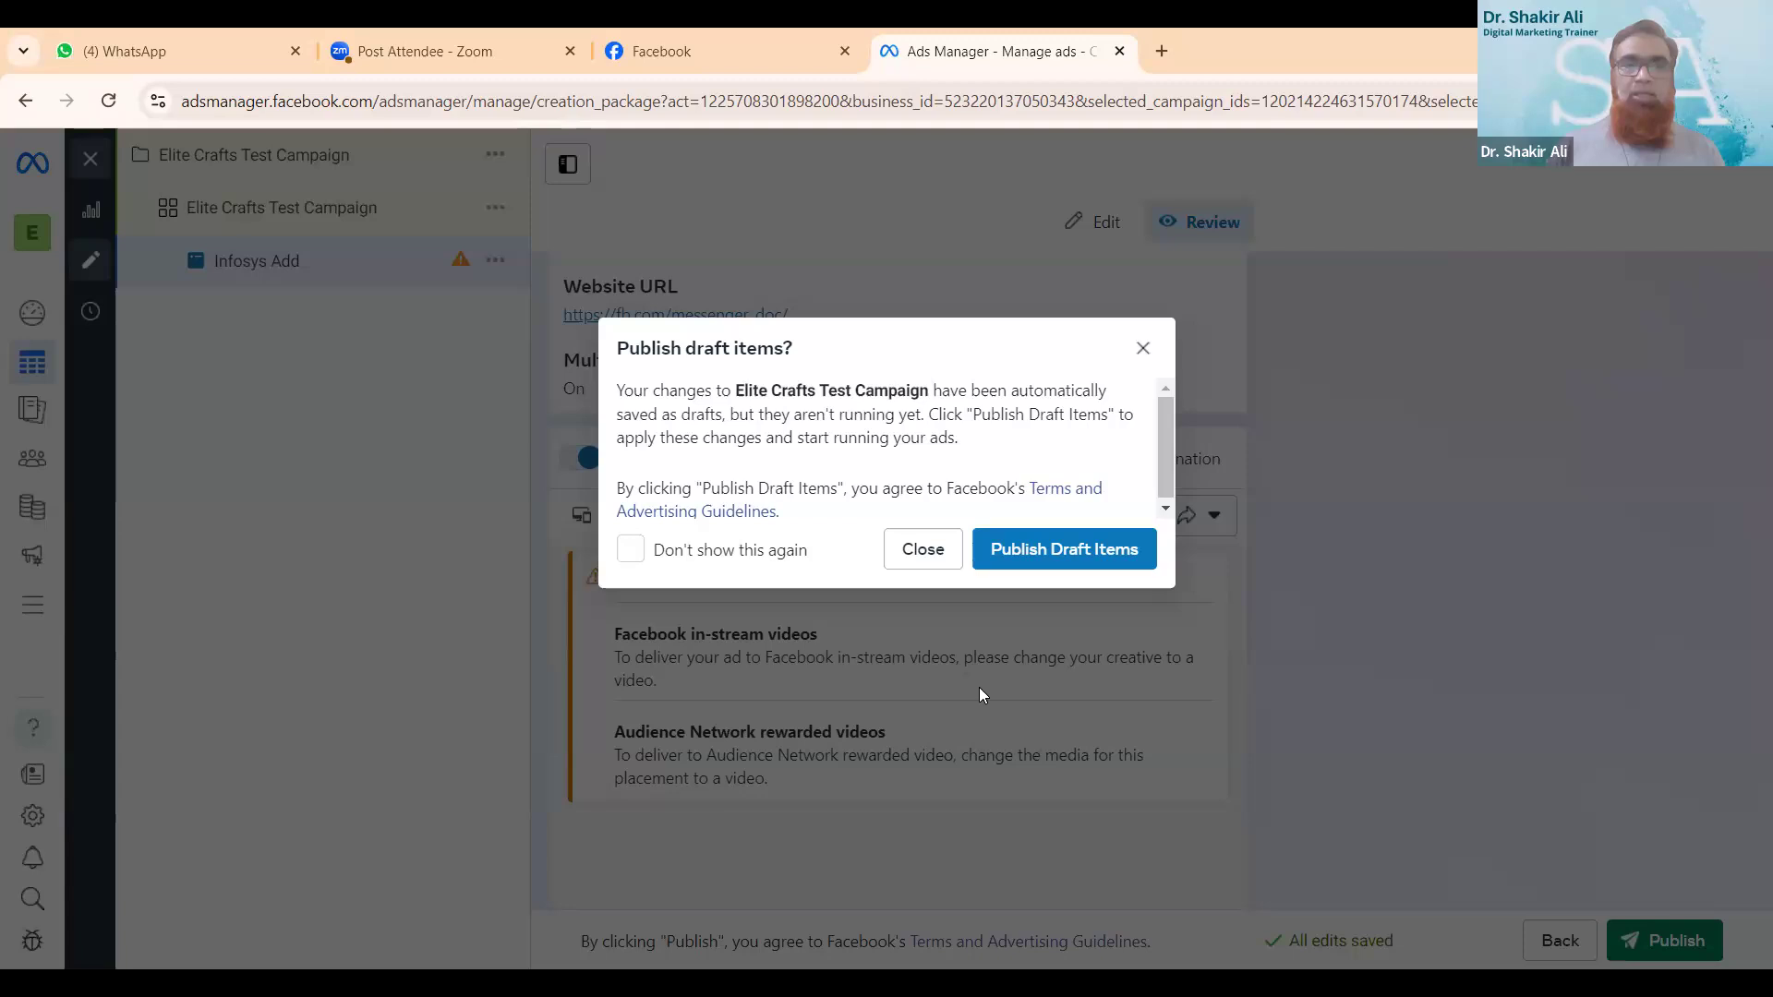
{"action": "left_click", "coordinate": [926, 554]}
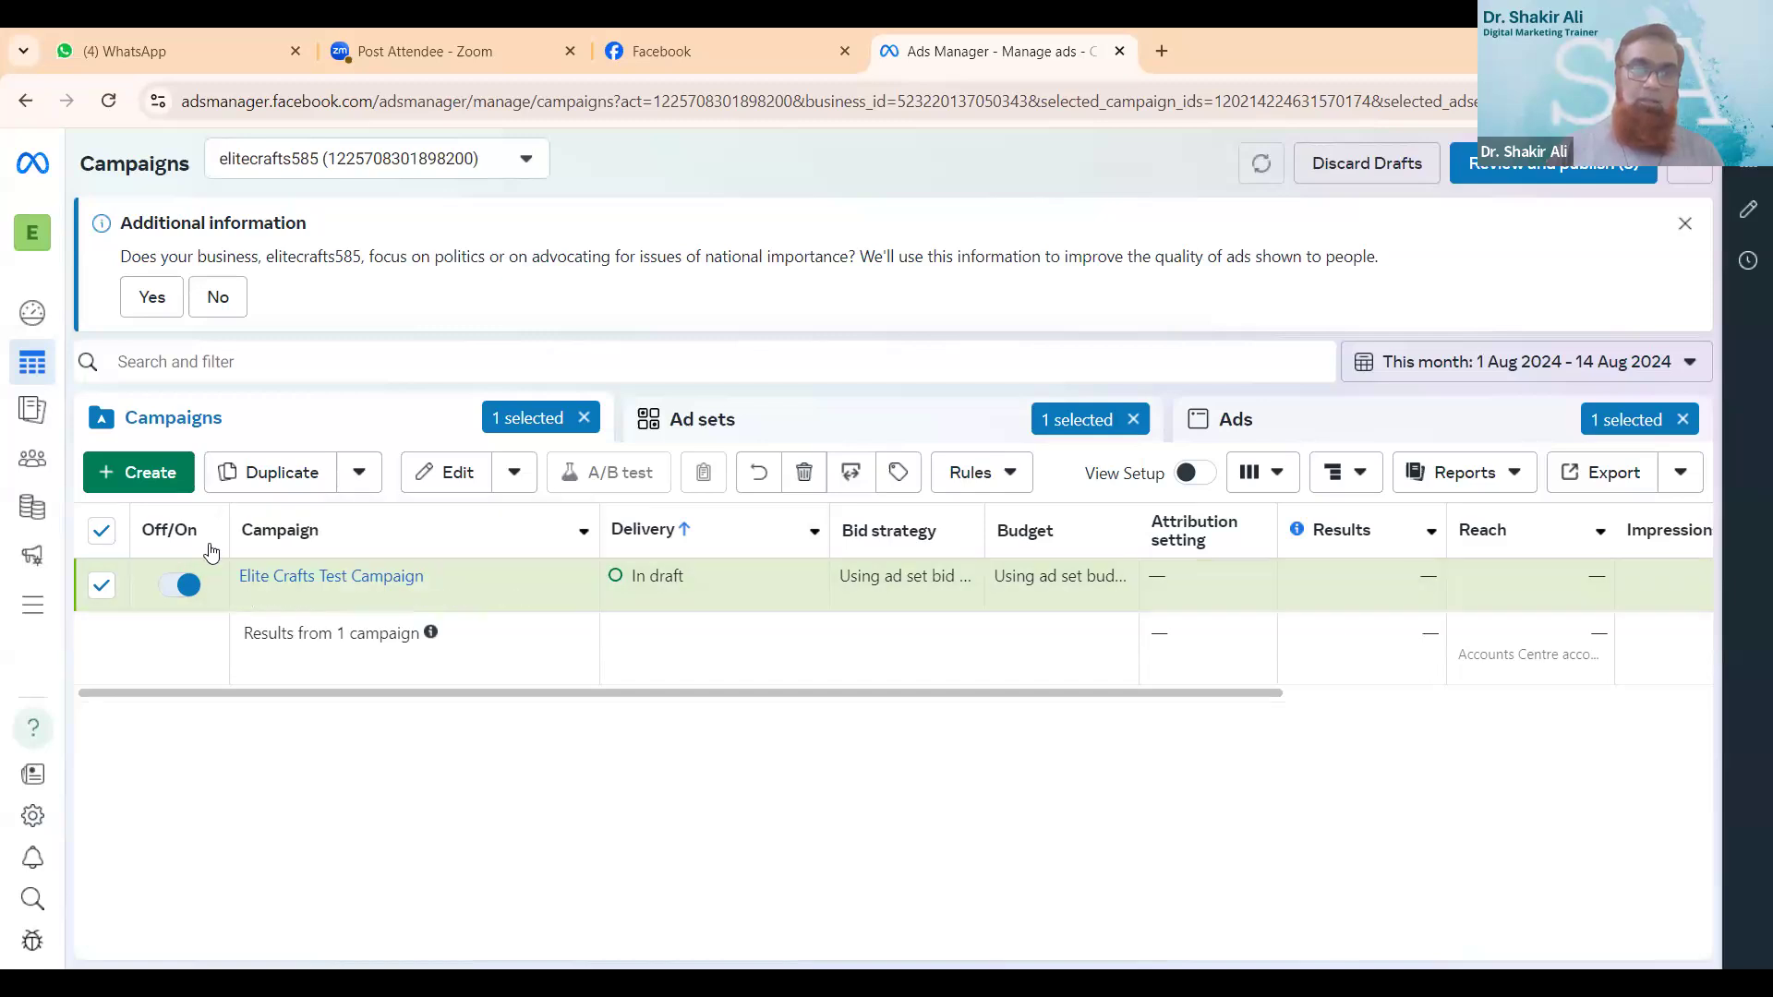
{"action": "left_click", "coordinate": [101, 584]}
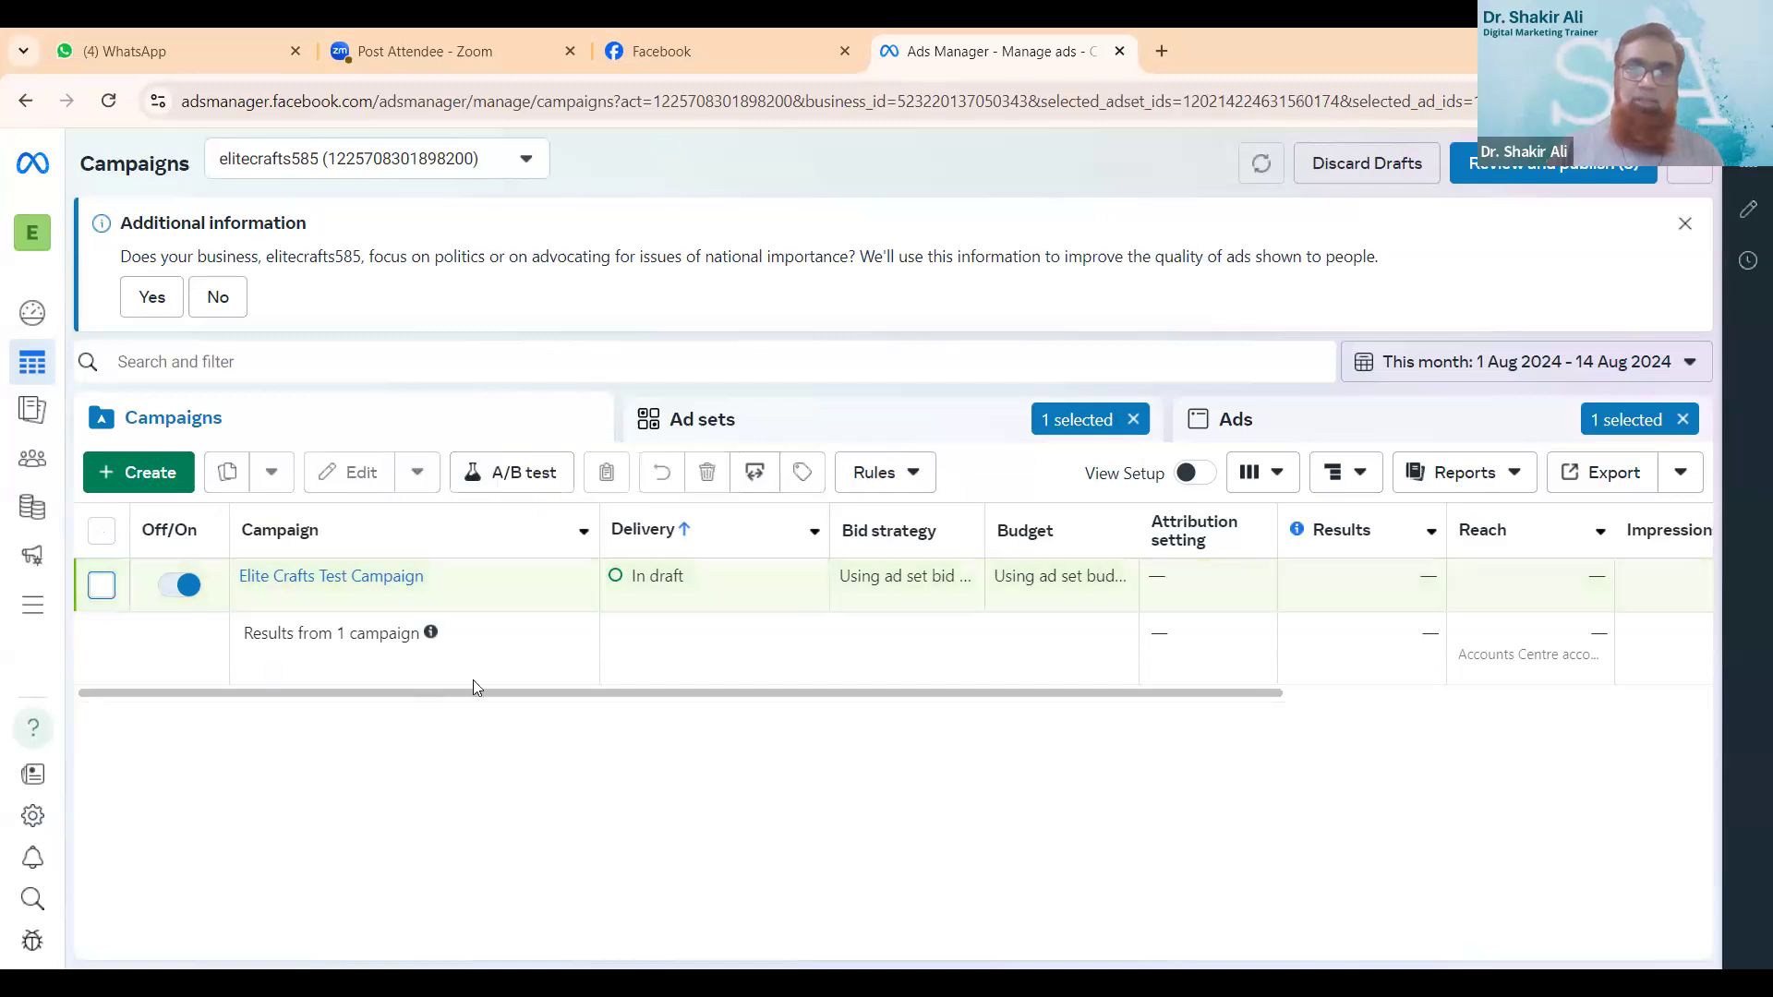
{"action": "left_click", "coordinate": [187, 596]}
{"action": "left_click", "coordinate": [190, 591]}
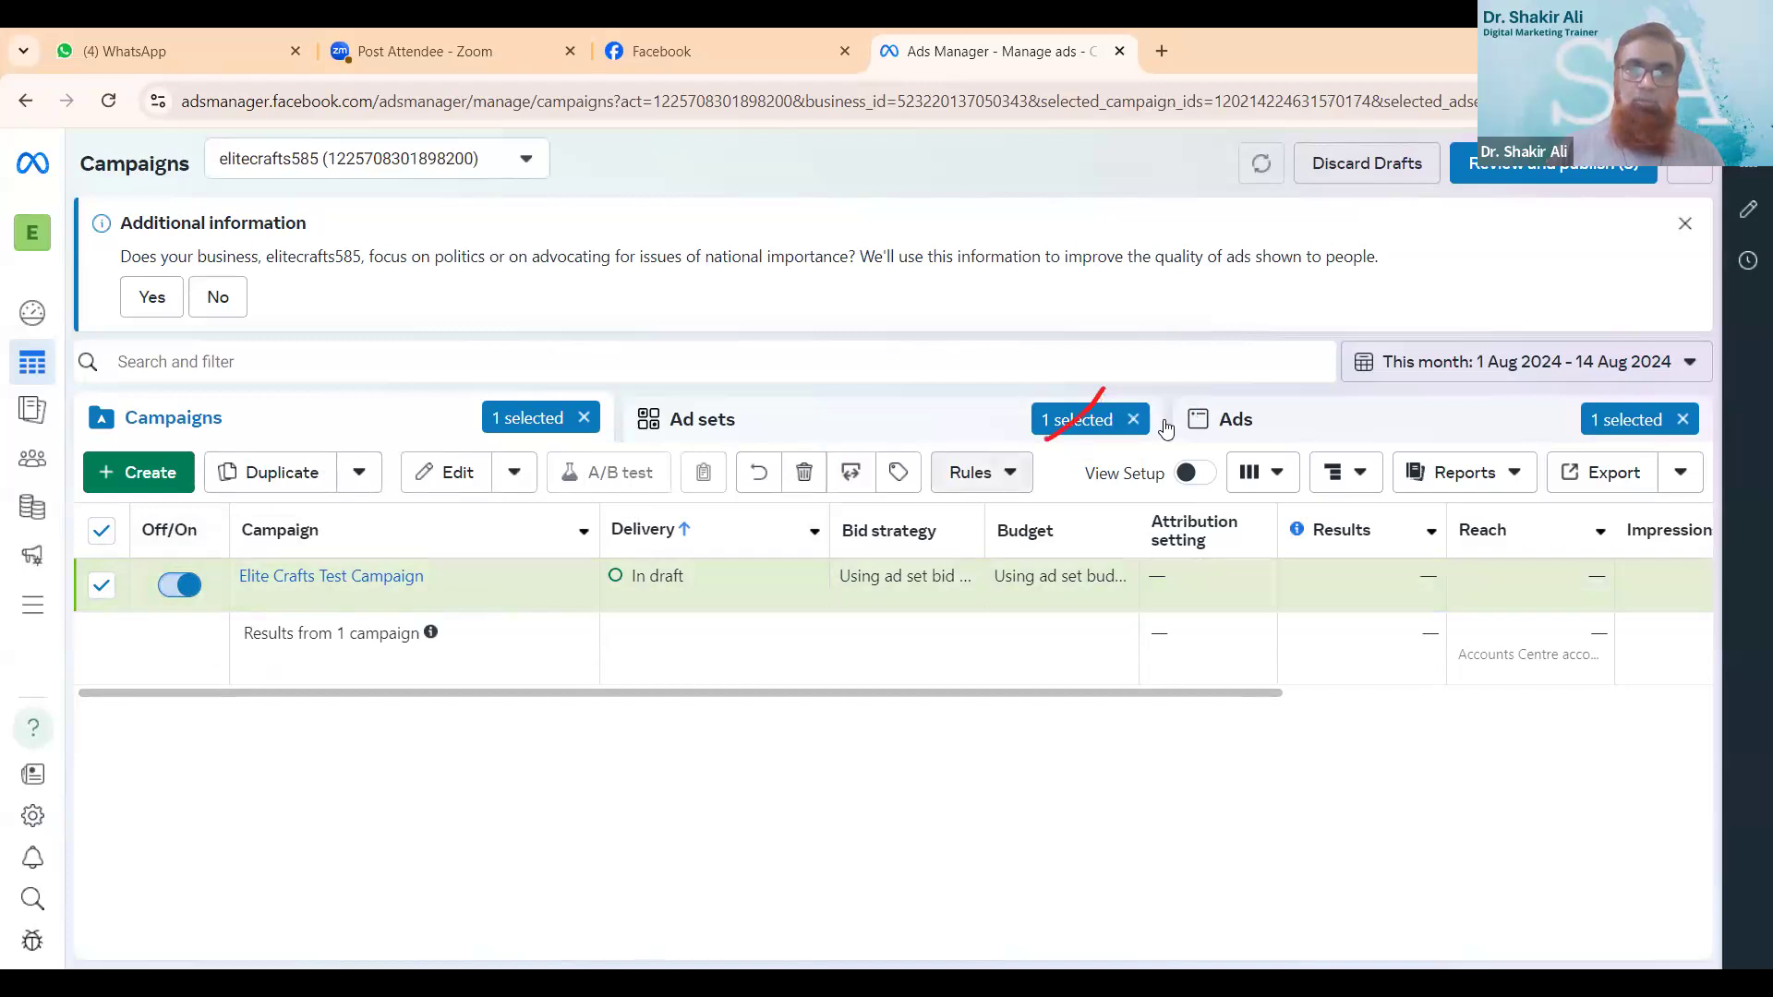
{"action": "left_click", "coordinate": [1135, 420]}
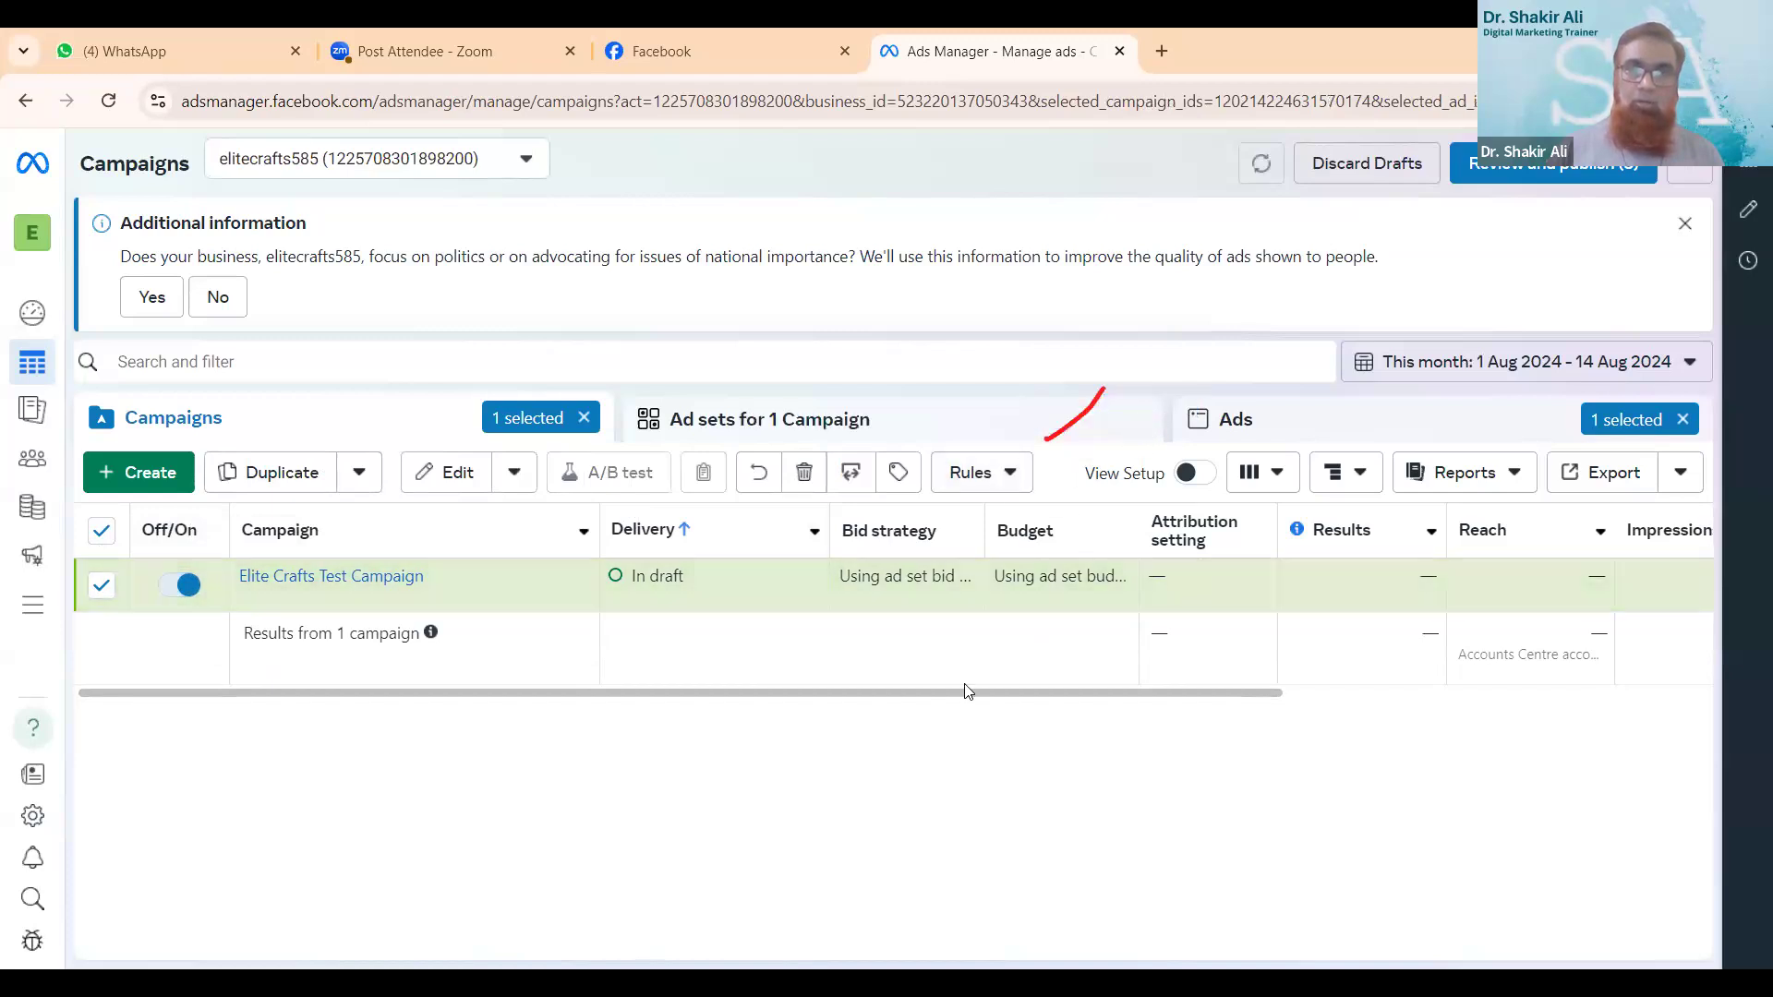
{"action": "left_click", "coordinate": [102, 530]}
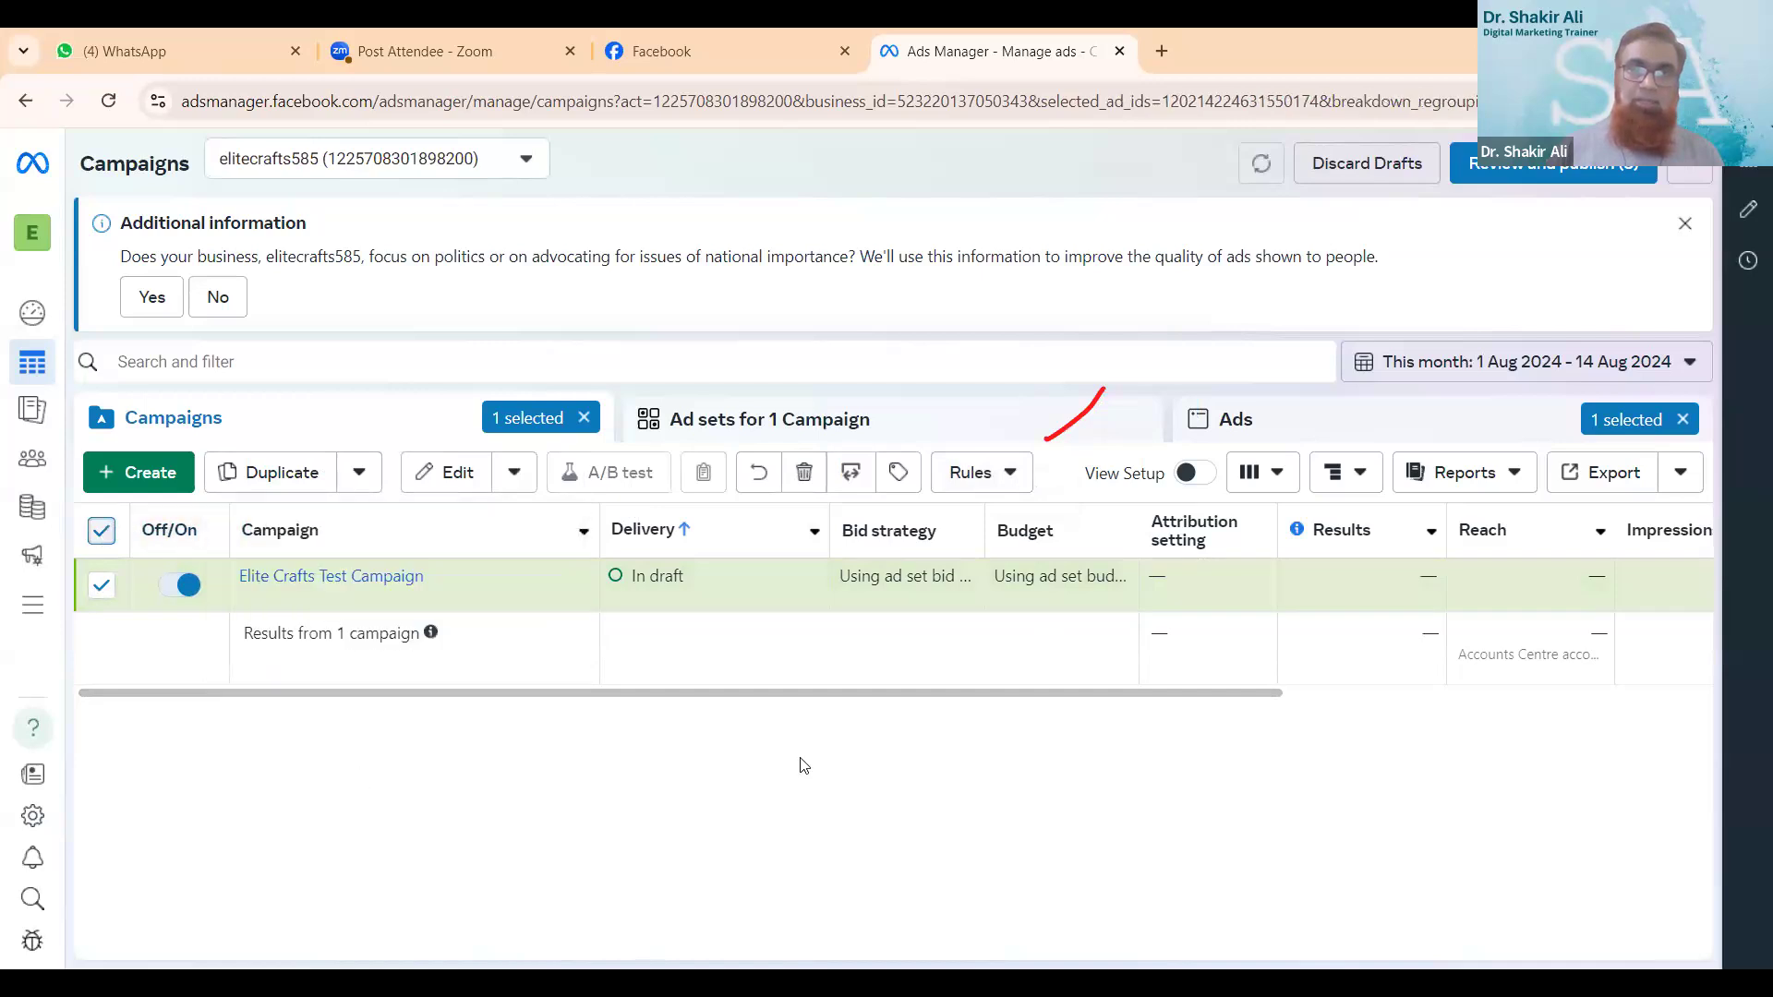
{"action": "left_click_drag", "start_coordinate": [536, 440], "coordinate": [554, 412]}
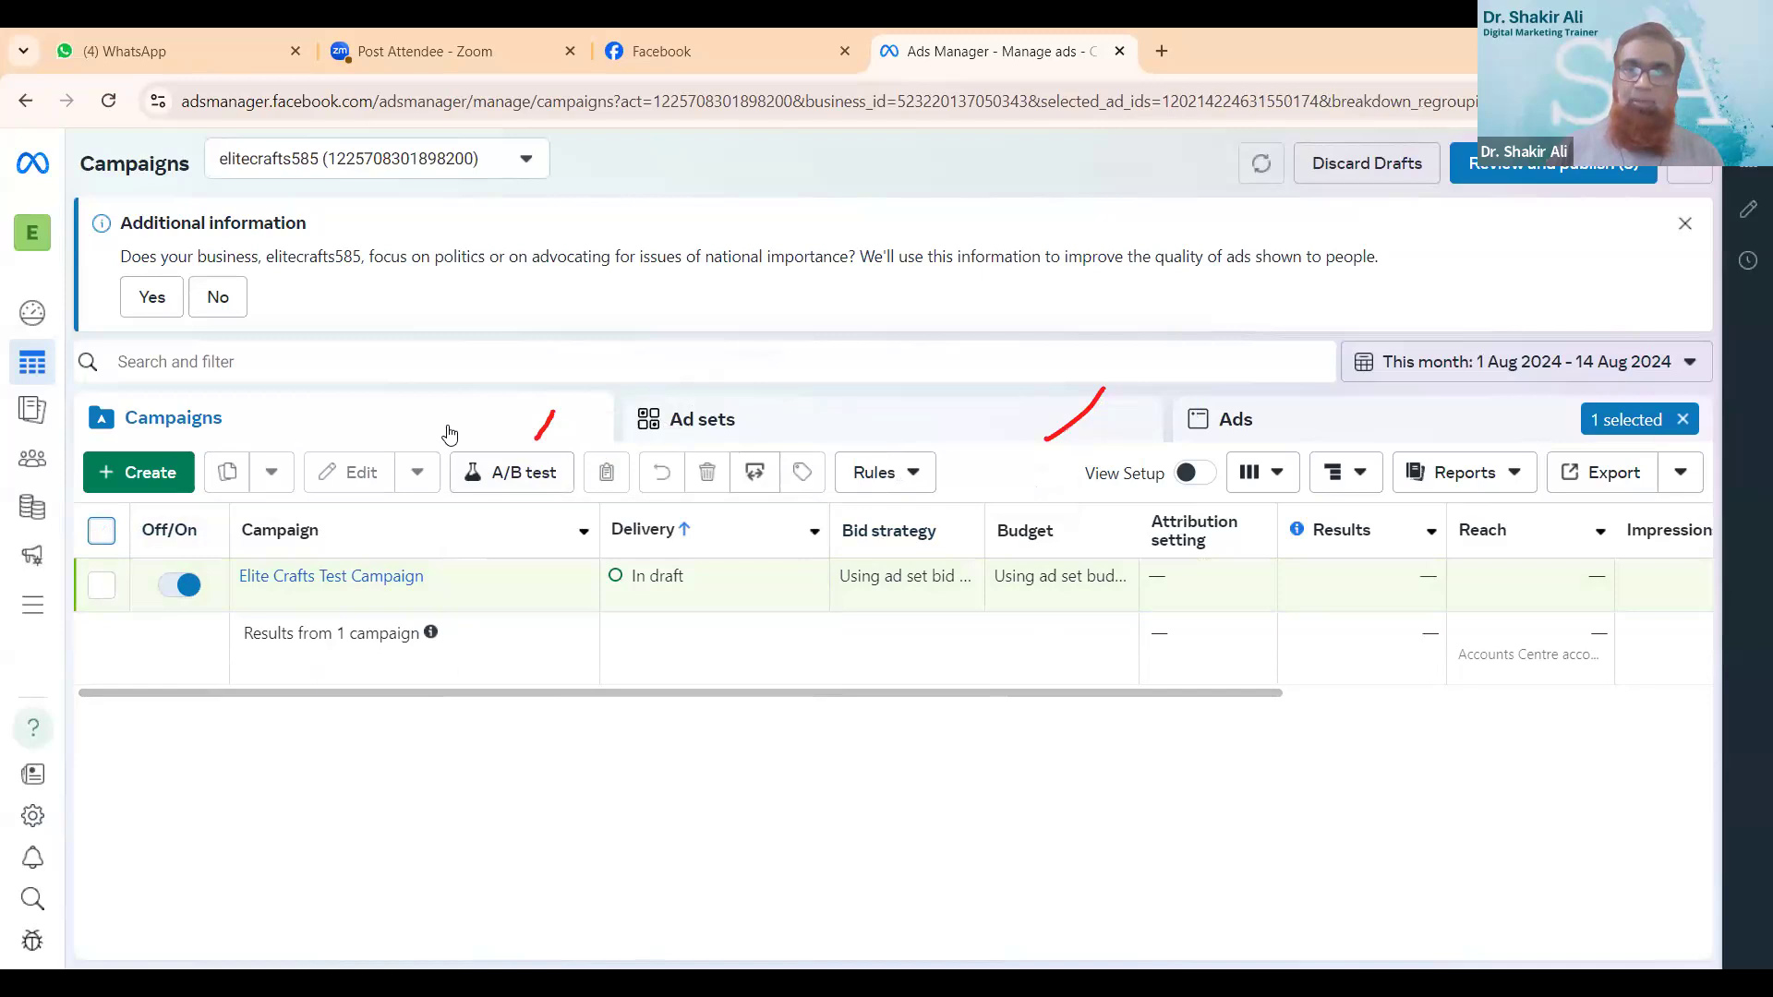
{"action": "left_click_drag", "start_coordinate": [1625, 445], "coordinate": [1653, 407]}
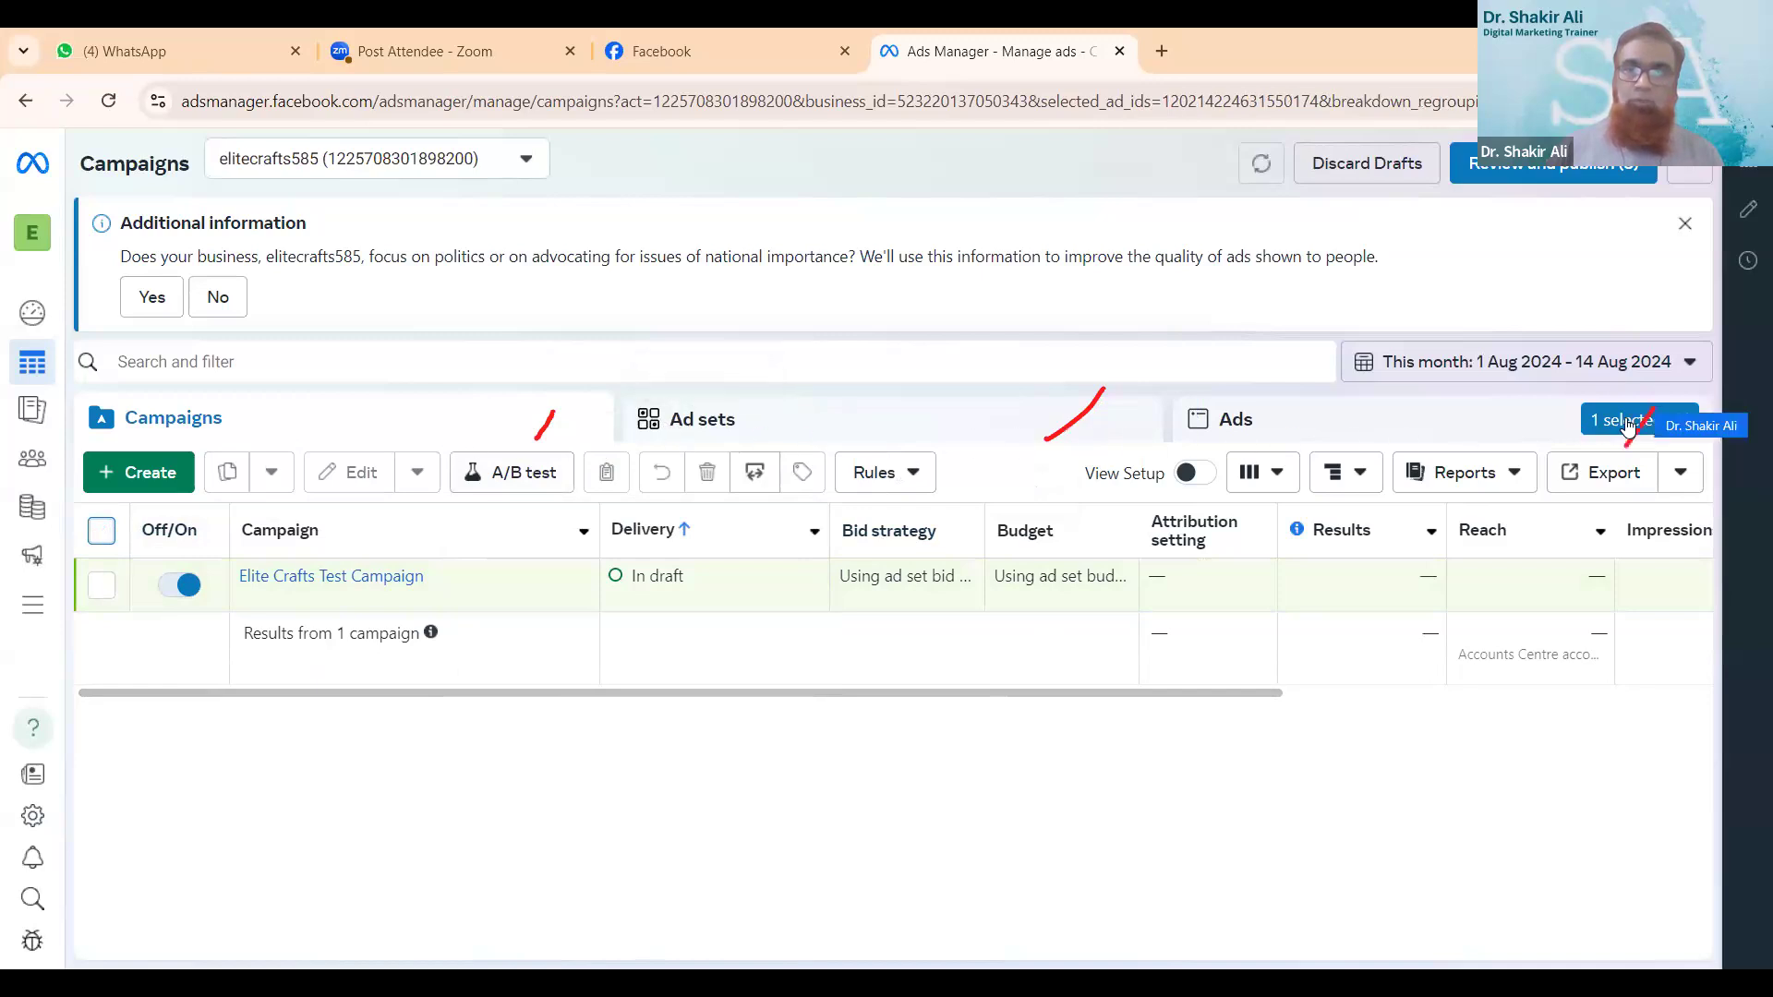
{"action": "left_click", "coordinate": [1684, 420]}
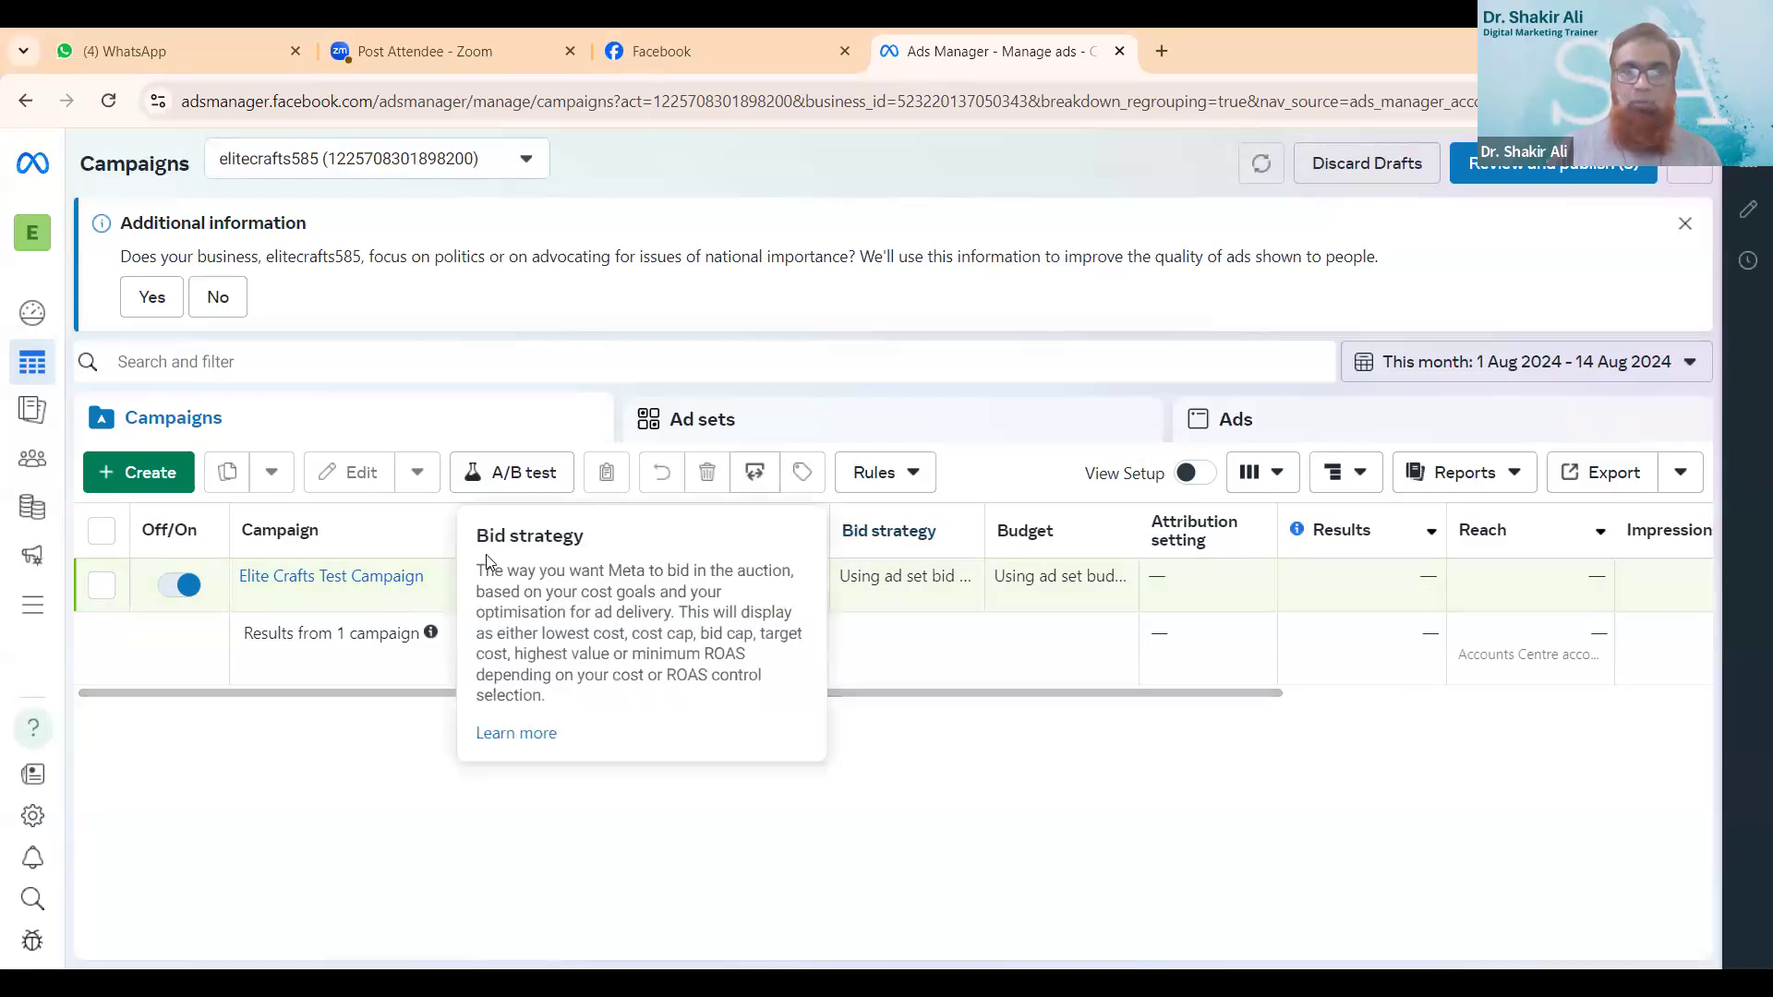
- View the Elite Crafts Test Campaign's ad sets, clear the campaign filter, and select Infosys Add in the ads list
{"action": "left_click", "coordinate": [340, 579]}
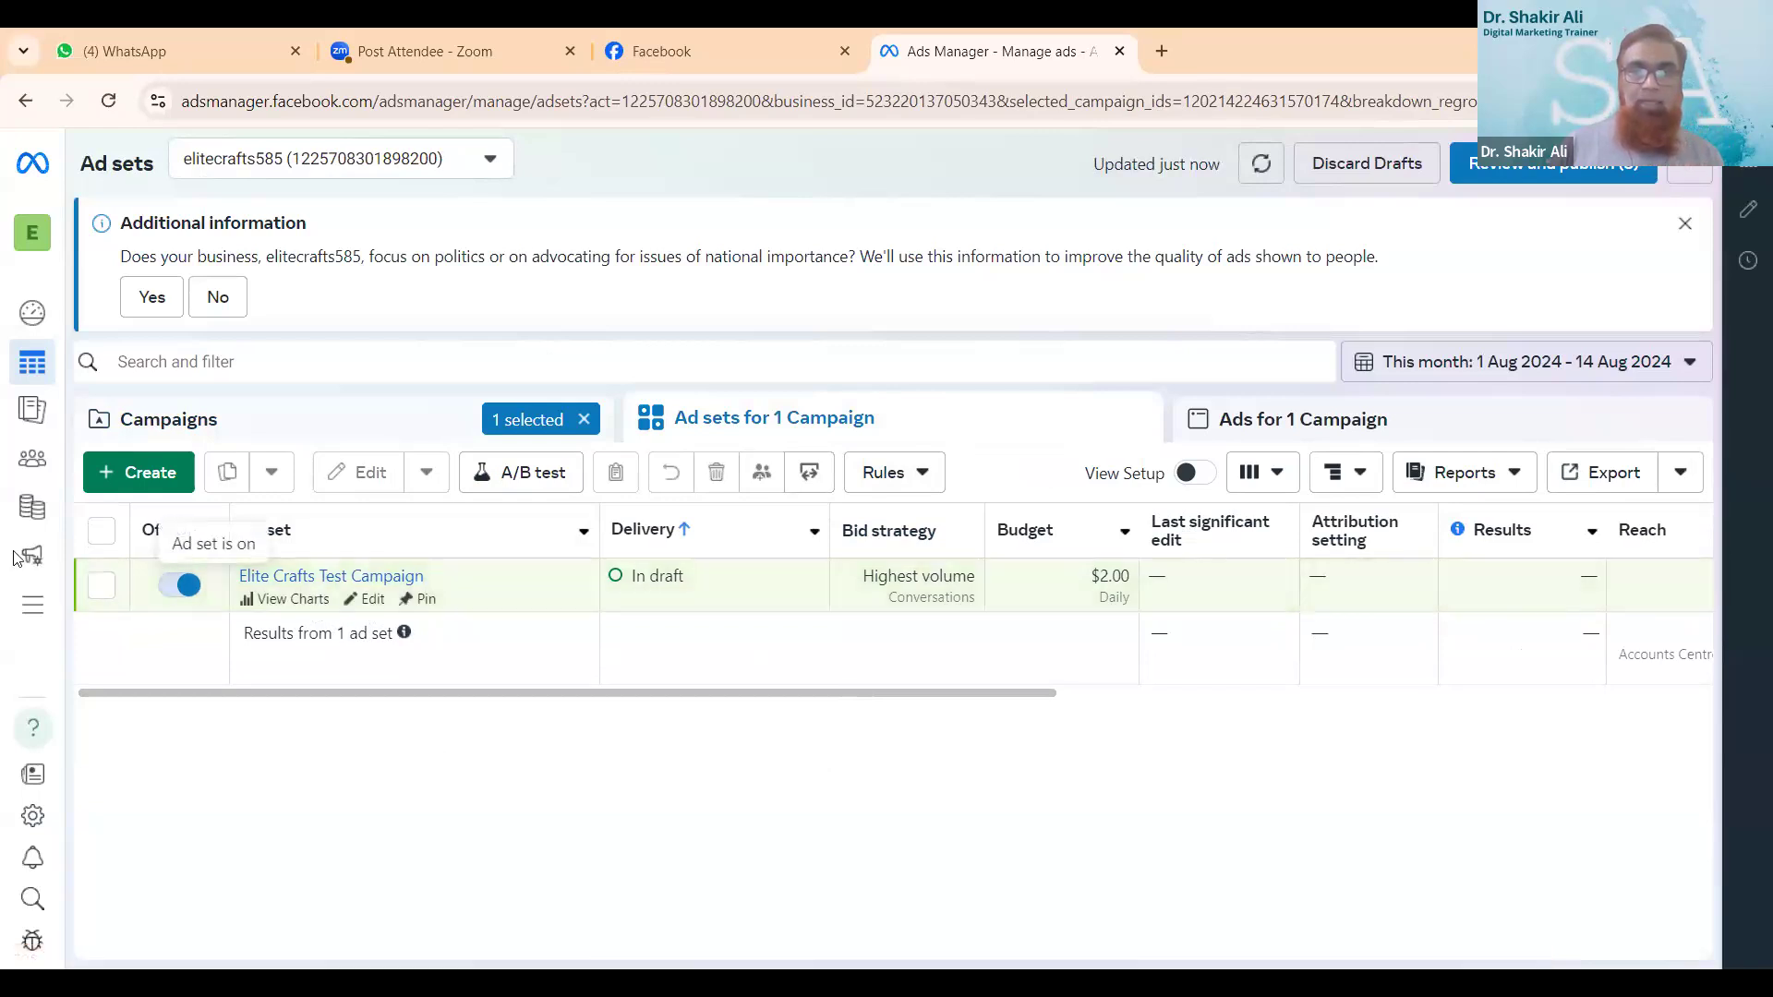
{"action": "left_click", "coordinate": [584, 422]}
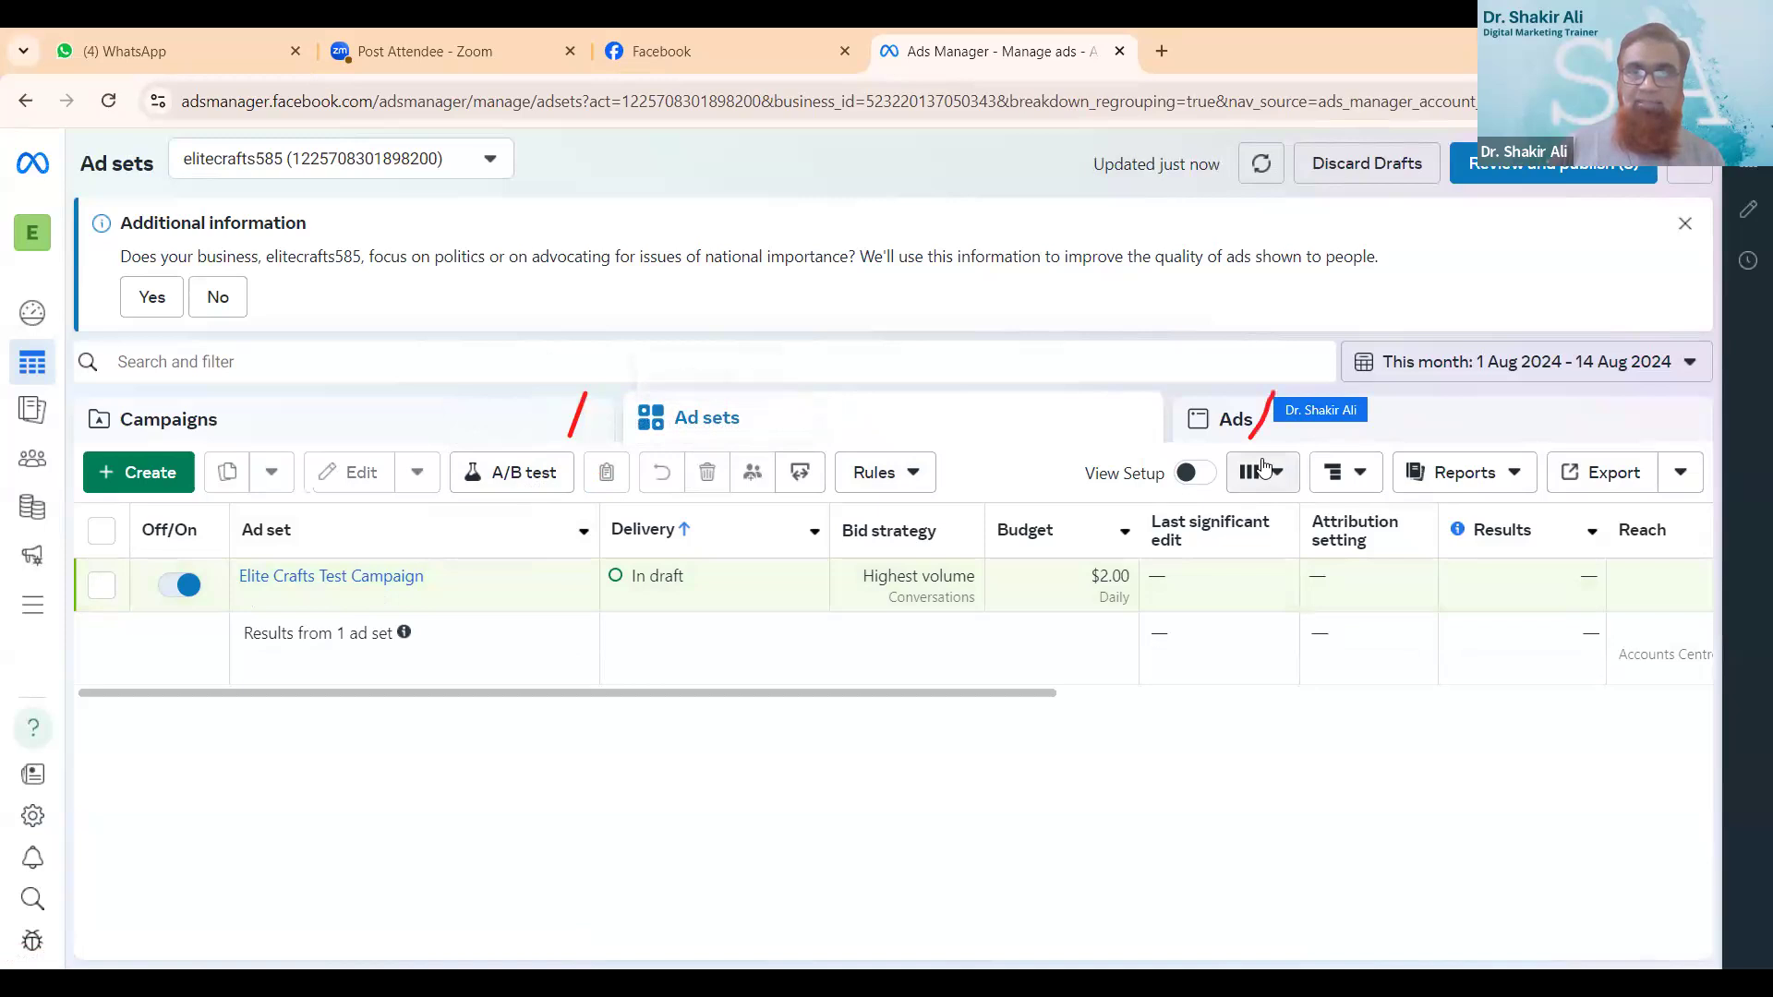
{"action": "left_click", "coordinate": [1205, 422]}
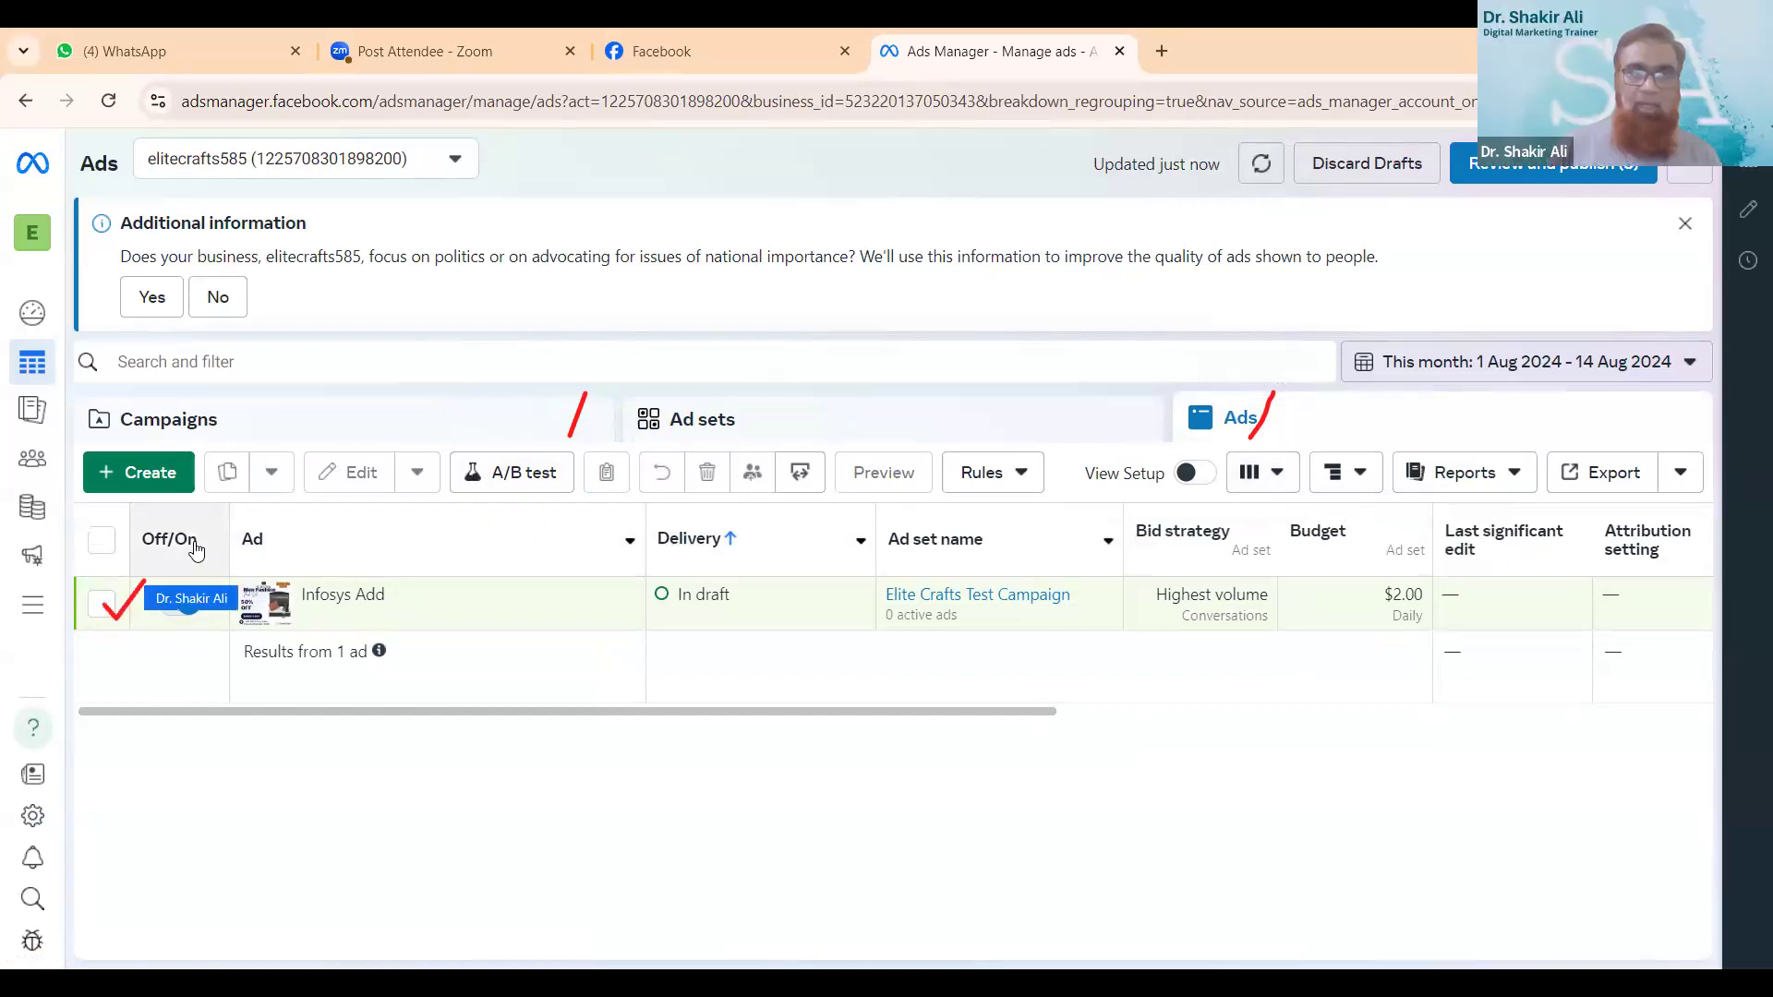
{"action": "left_click", "coordinate": [99, 607]}
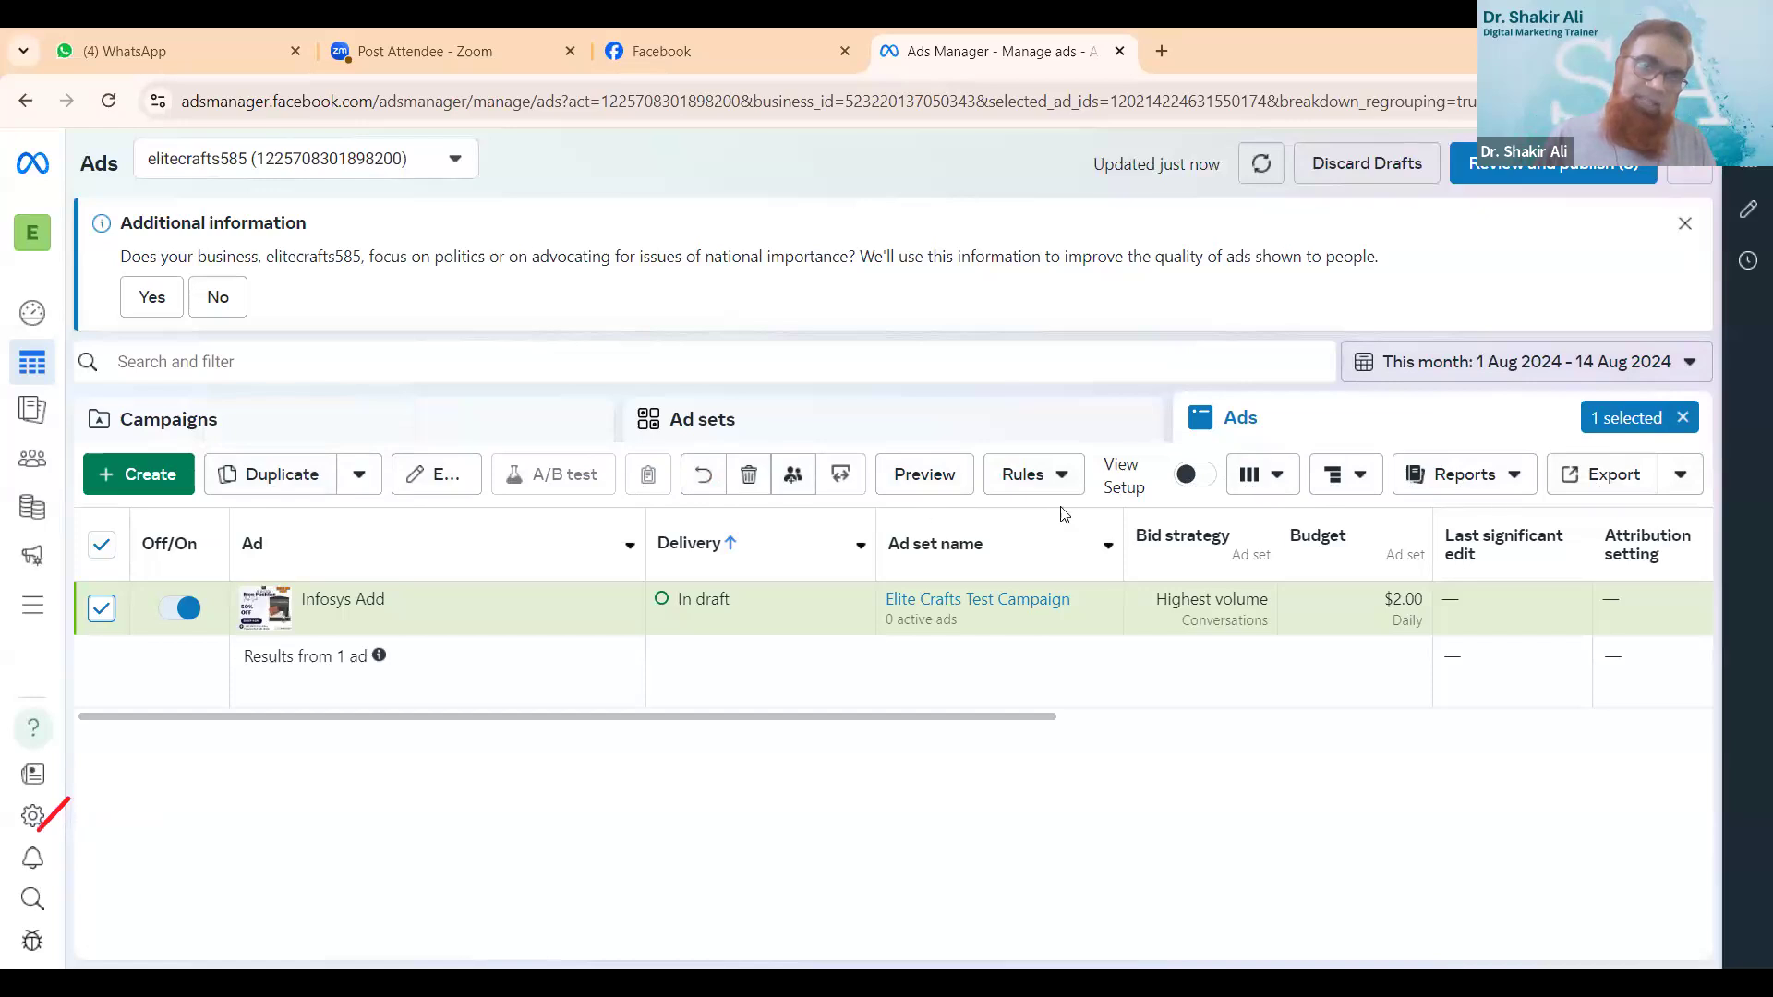
- Go to Business settings and look at the form for inviting people to the business, cancelling it without sending an invitation
{"action": "left_click", "coordinate": [39, 819]}
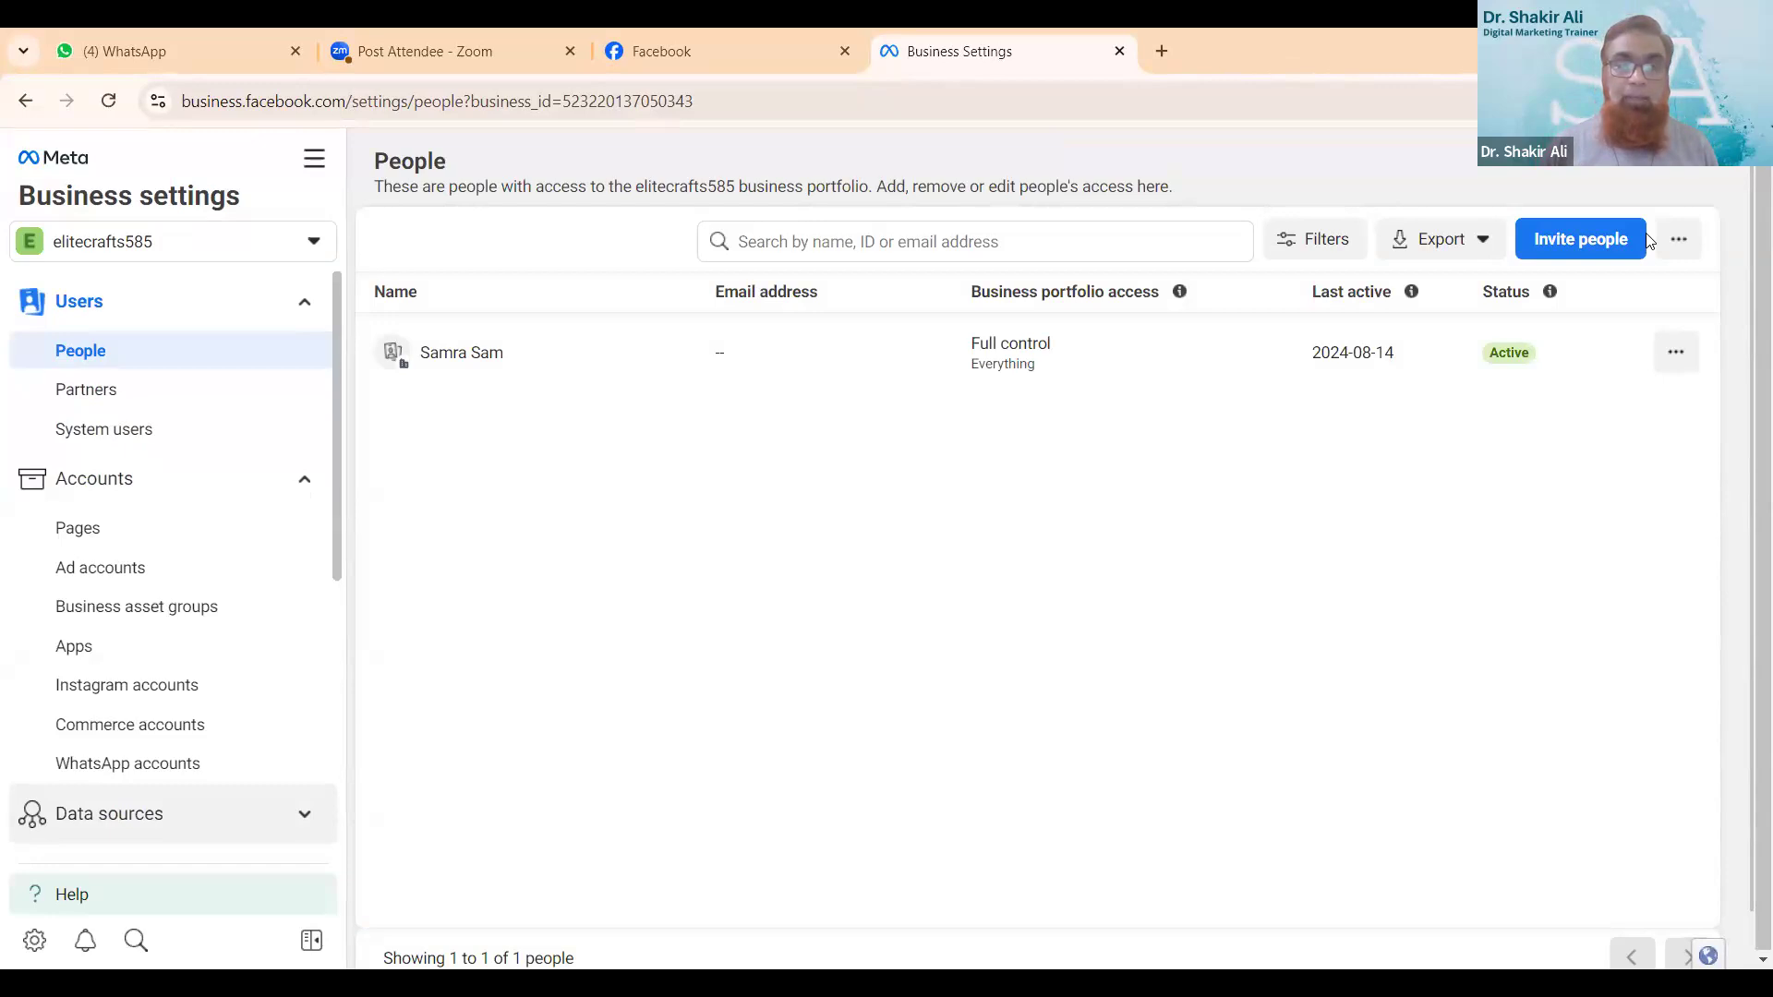
{"action": "left_click", "coordinate": [1587, 256]}
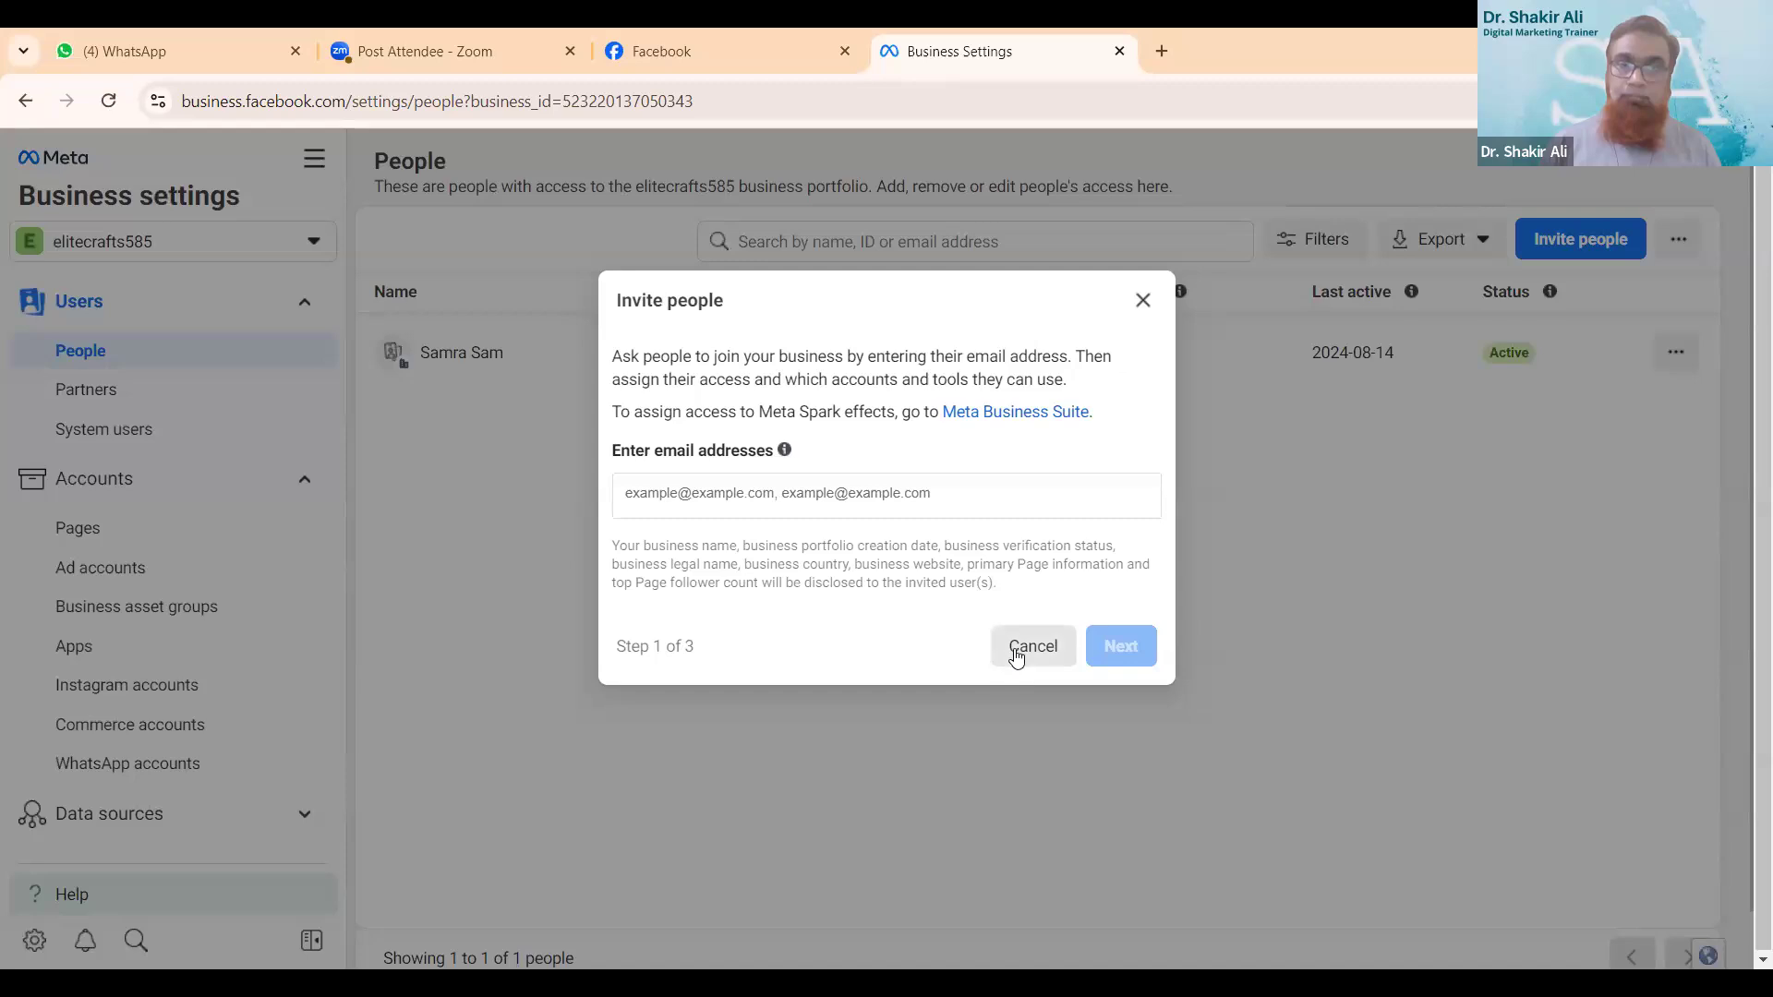
{"action": "left_click", "coordinate": [1016, 656]}
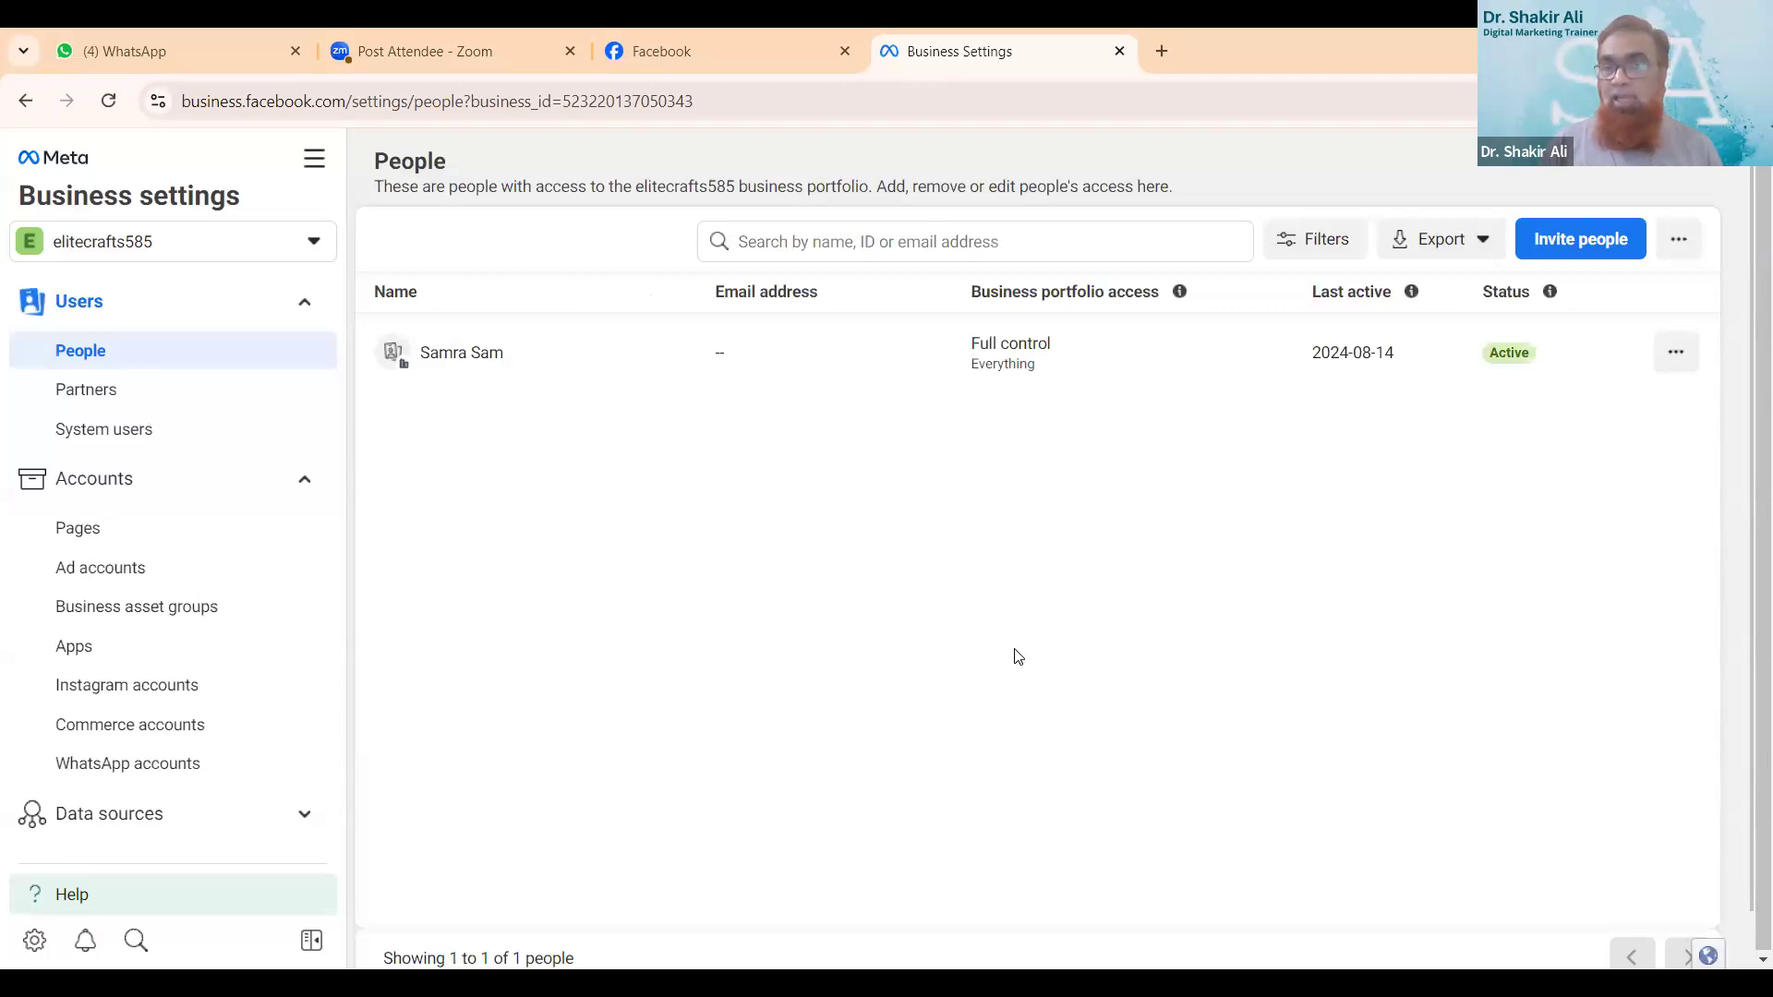
- View the details of the person with full control and examine their access permissions for the Elite Crafts page
{"action": "left_click", "coordinate": [1667, 356]}
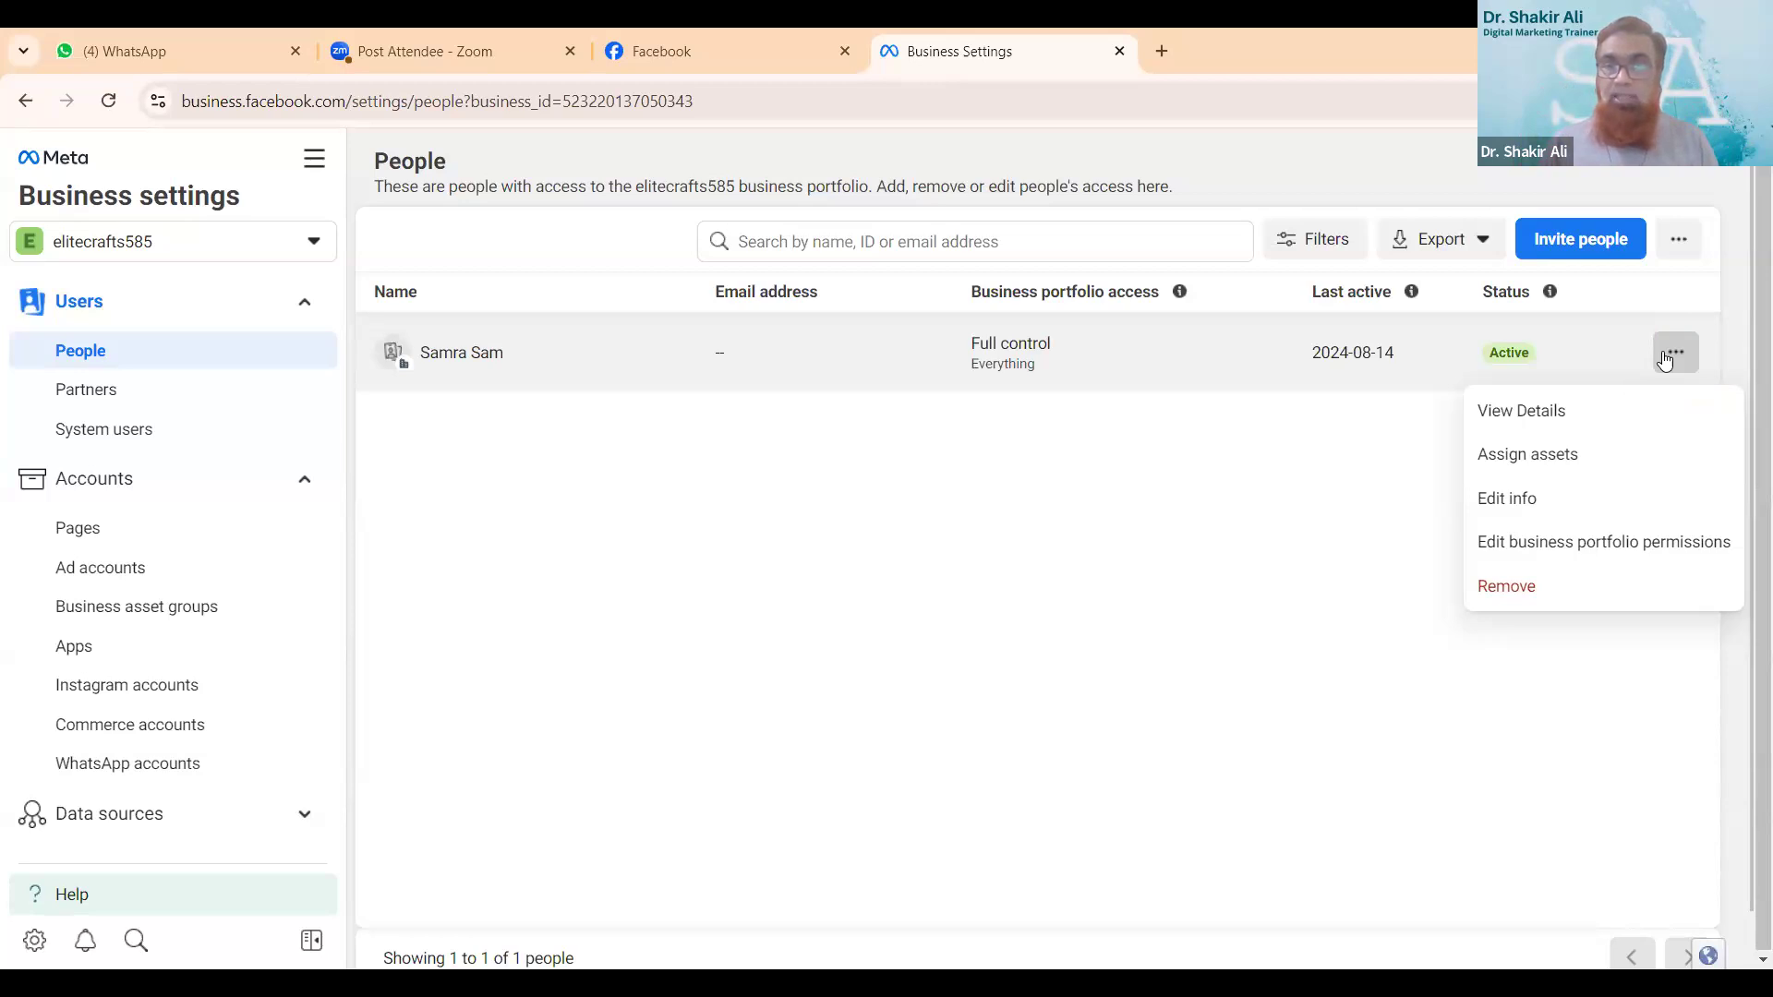
{"action": "left_click", "coordinate": [1521, 423]}
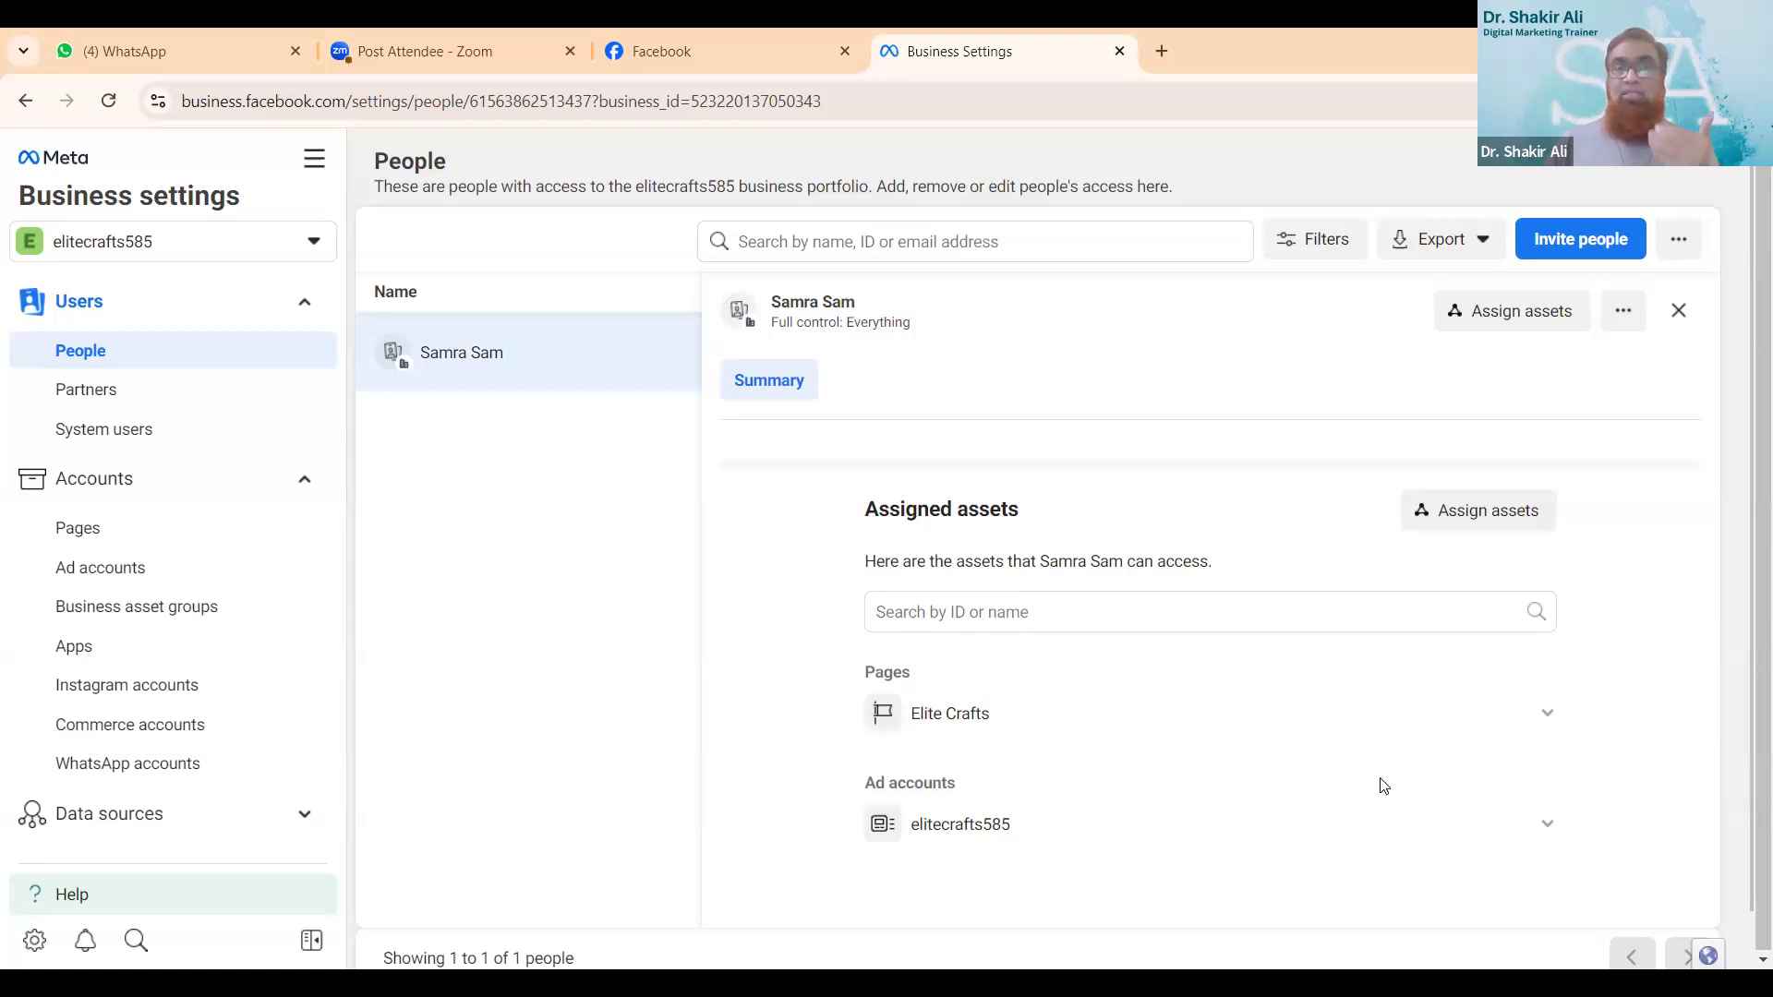
{"action": "left_click", "coordinate": [1545, 715]}
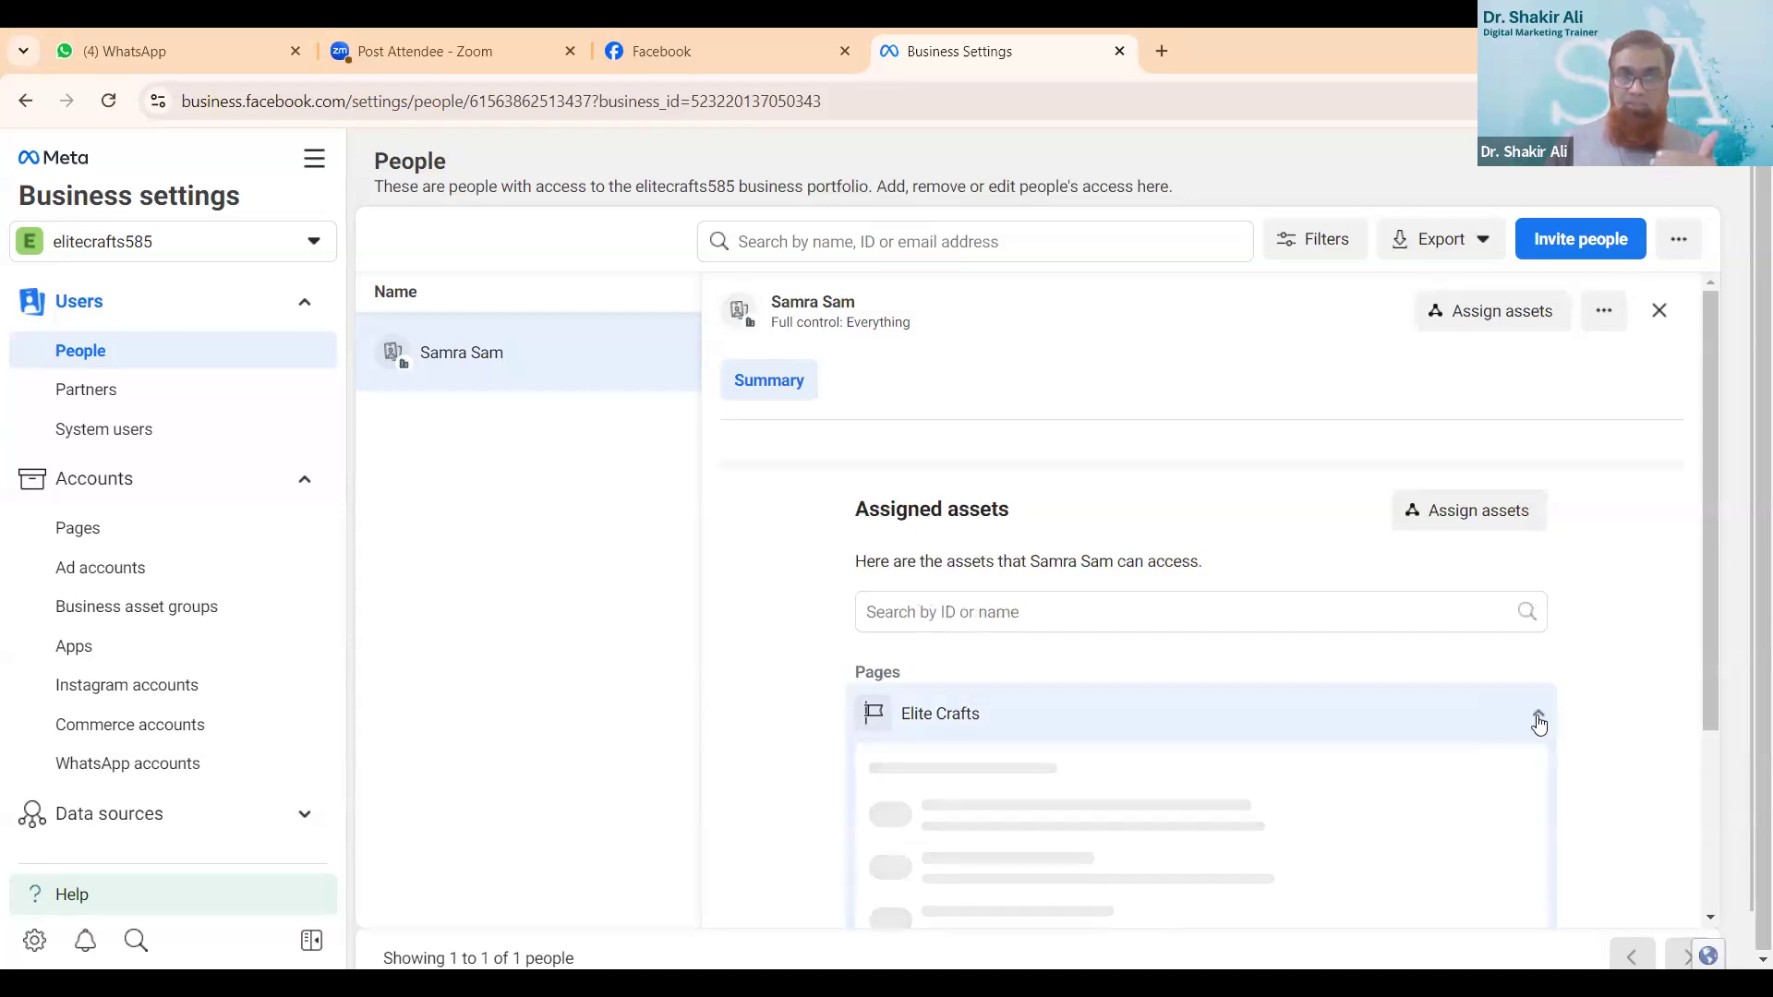
{"action": "scroll", "coordinate": [1436, 786], "scroll_direction": "down", "scroll_amount": 3}
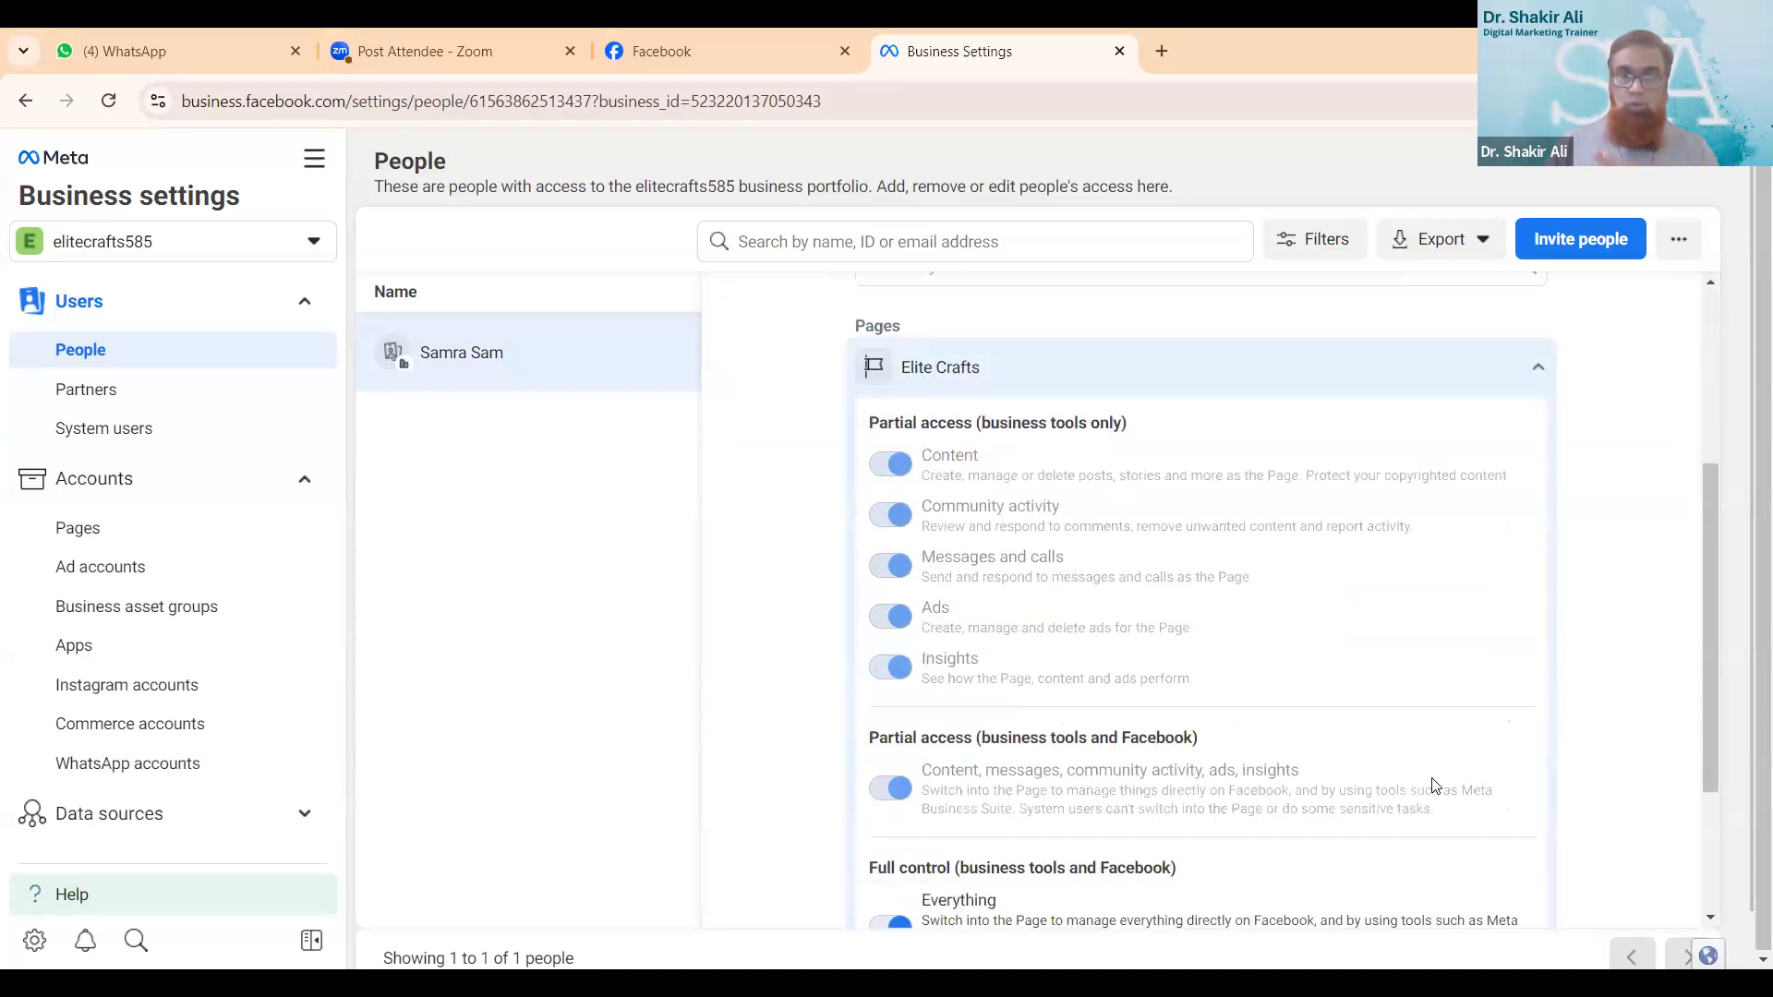
{"action": "scroll", "coordinate": [1429, 780], "scroll_direction": "down", "scroll_amount": 2}
{"action": "scroll", "coordinate": [1468, 735], "scroll_direction": "up", "scroll_amount": 8}
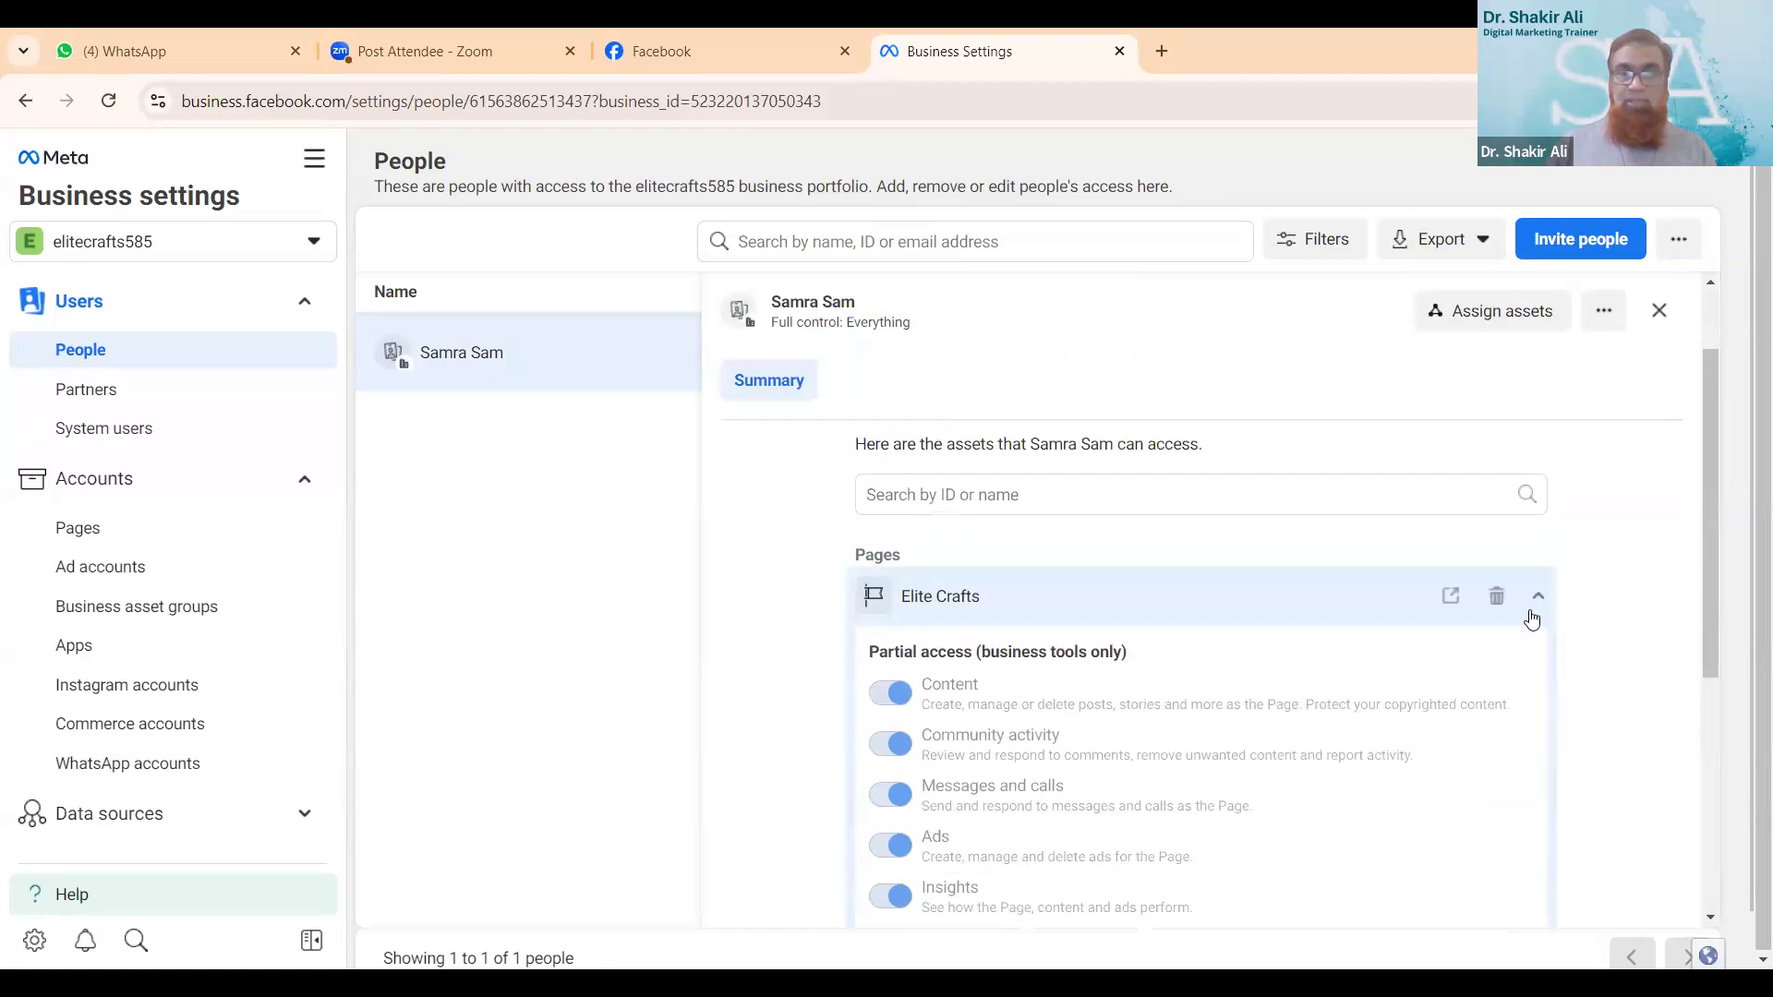
{"action": "left_click", "coordinate": [1538, 587]}
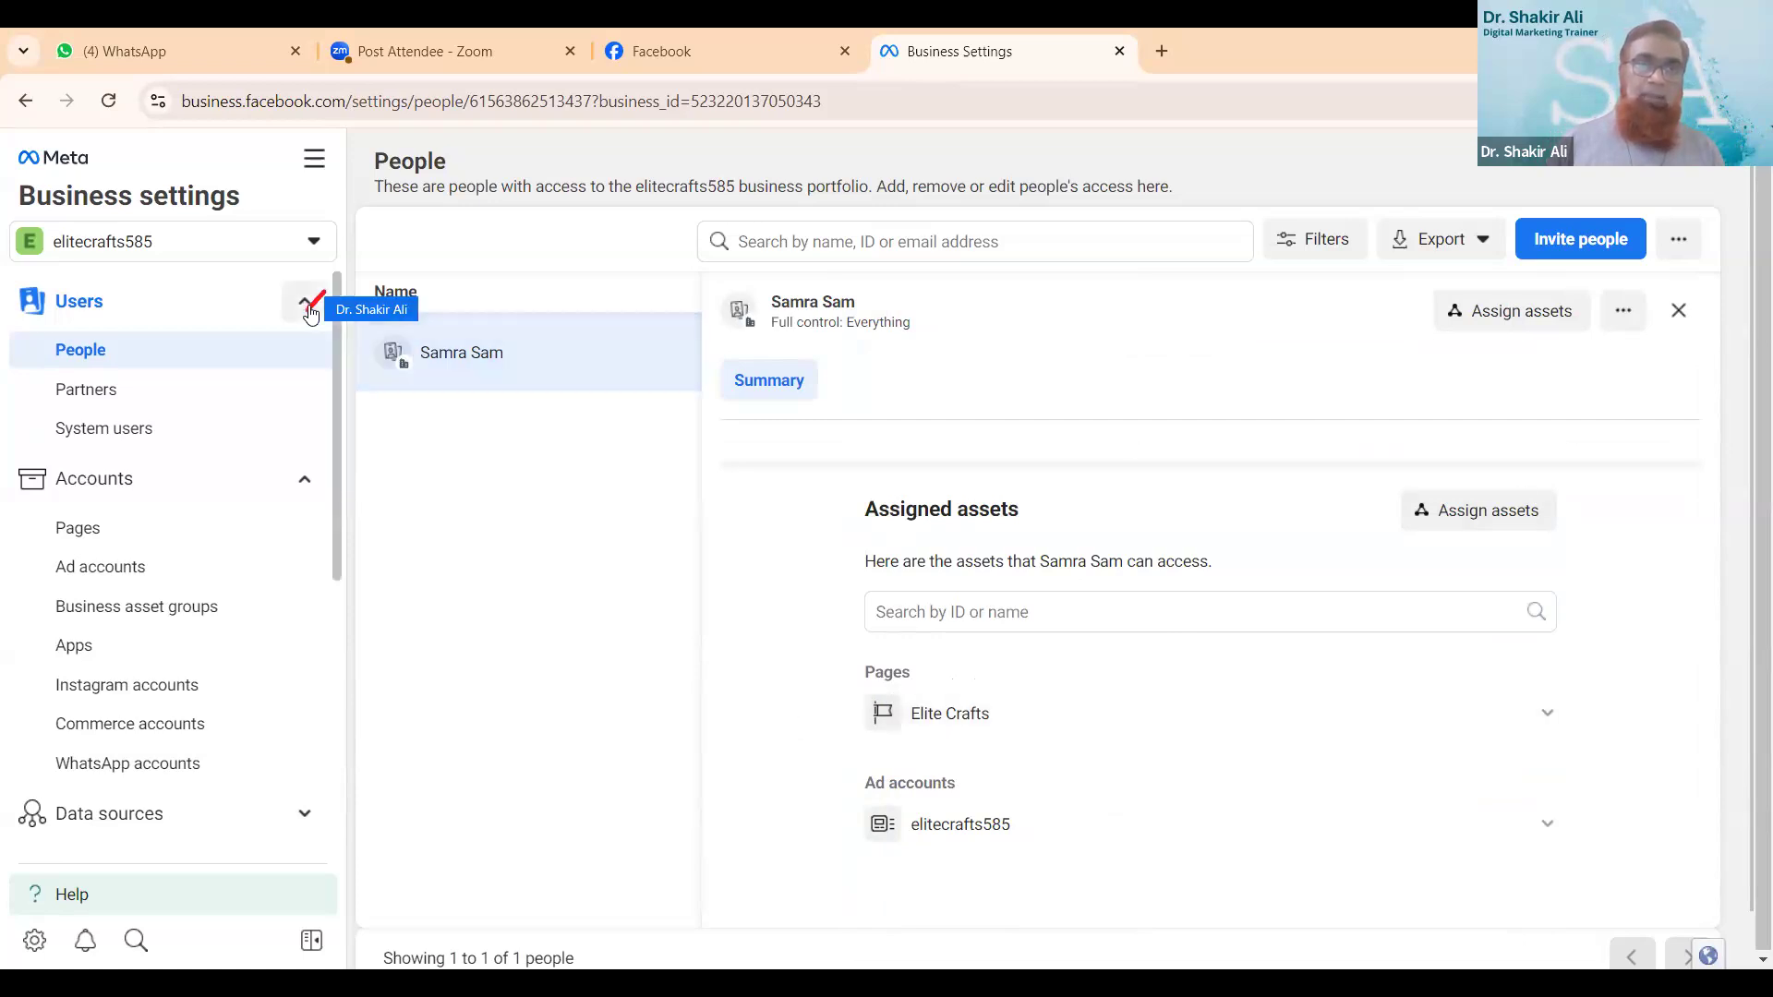
- Show the business's ad accounts and open the elitecrafts585 account in Ads Manager
{"action": "left_click", "coordinate": [308, 309]}
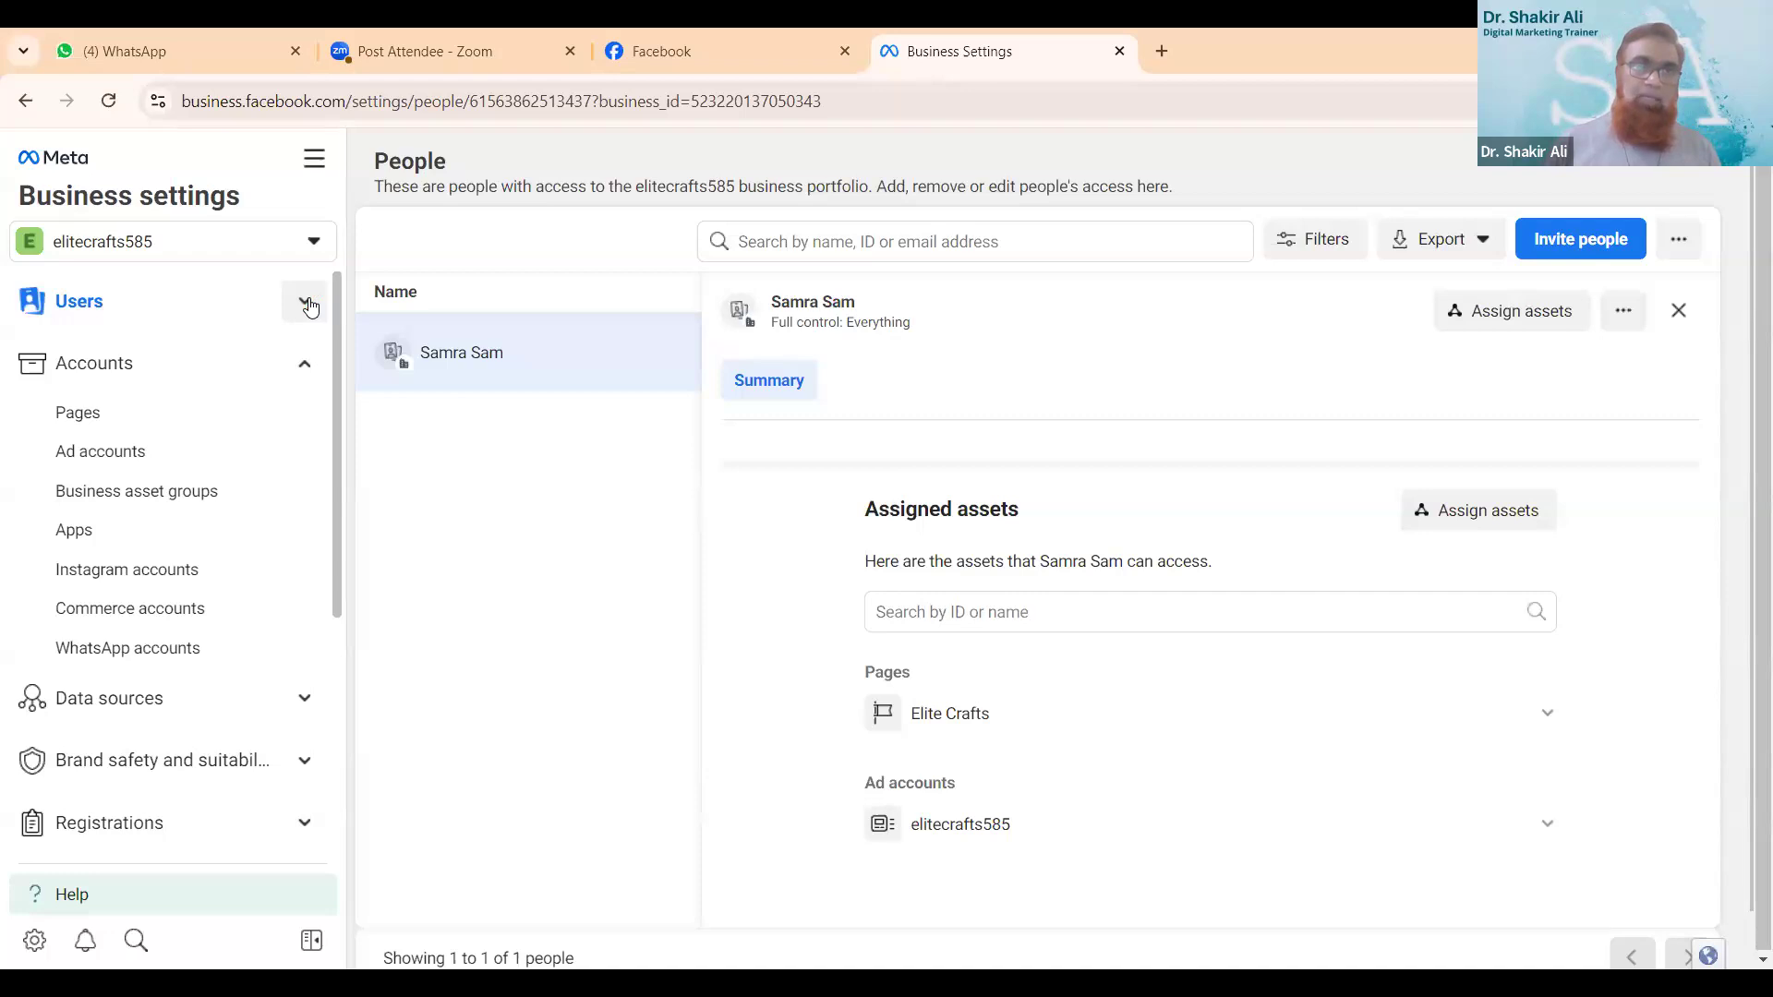
{"action": "left_click", "coordinate": [162, 378]}
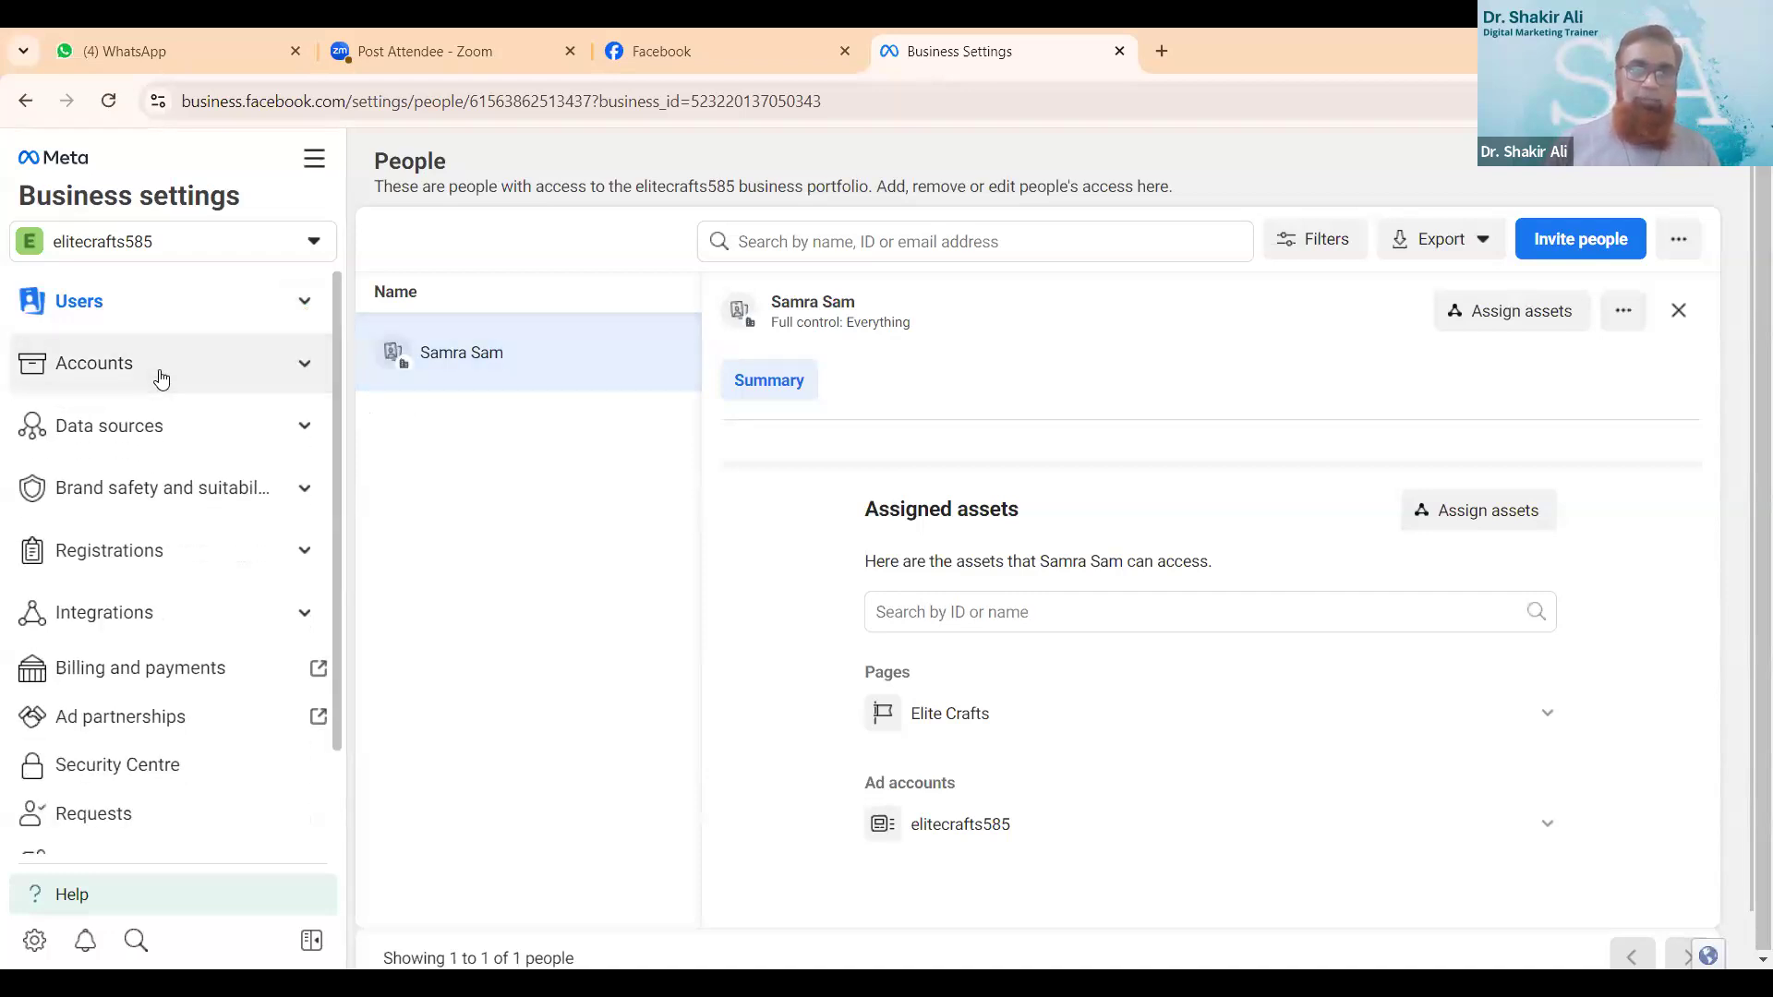
{"action": "left_click", "coordinate": [162, 379]}
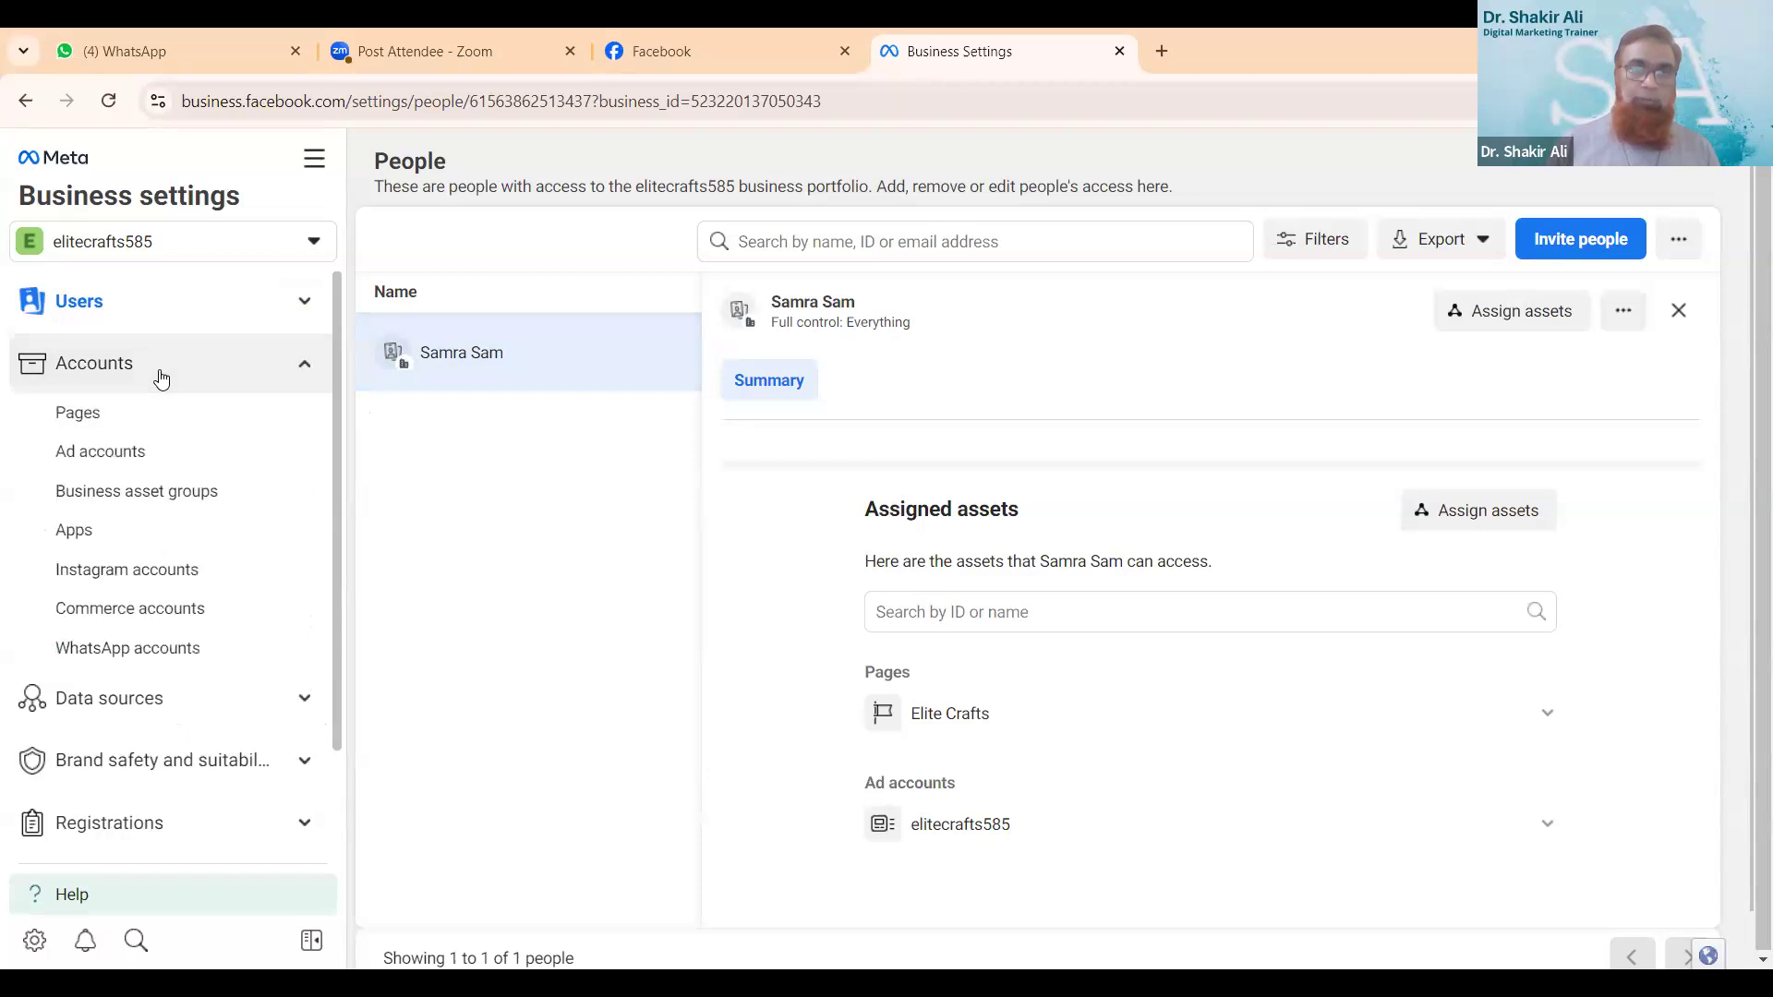
{"action": "left_click", "coordinate": [123, 454]}
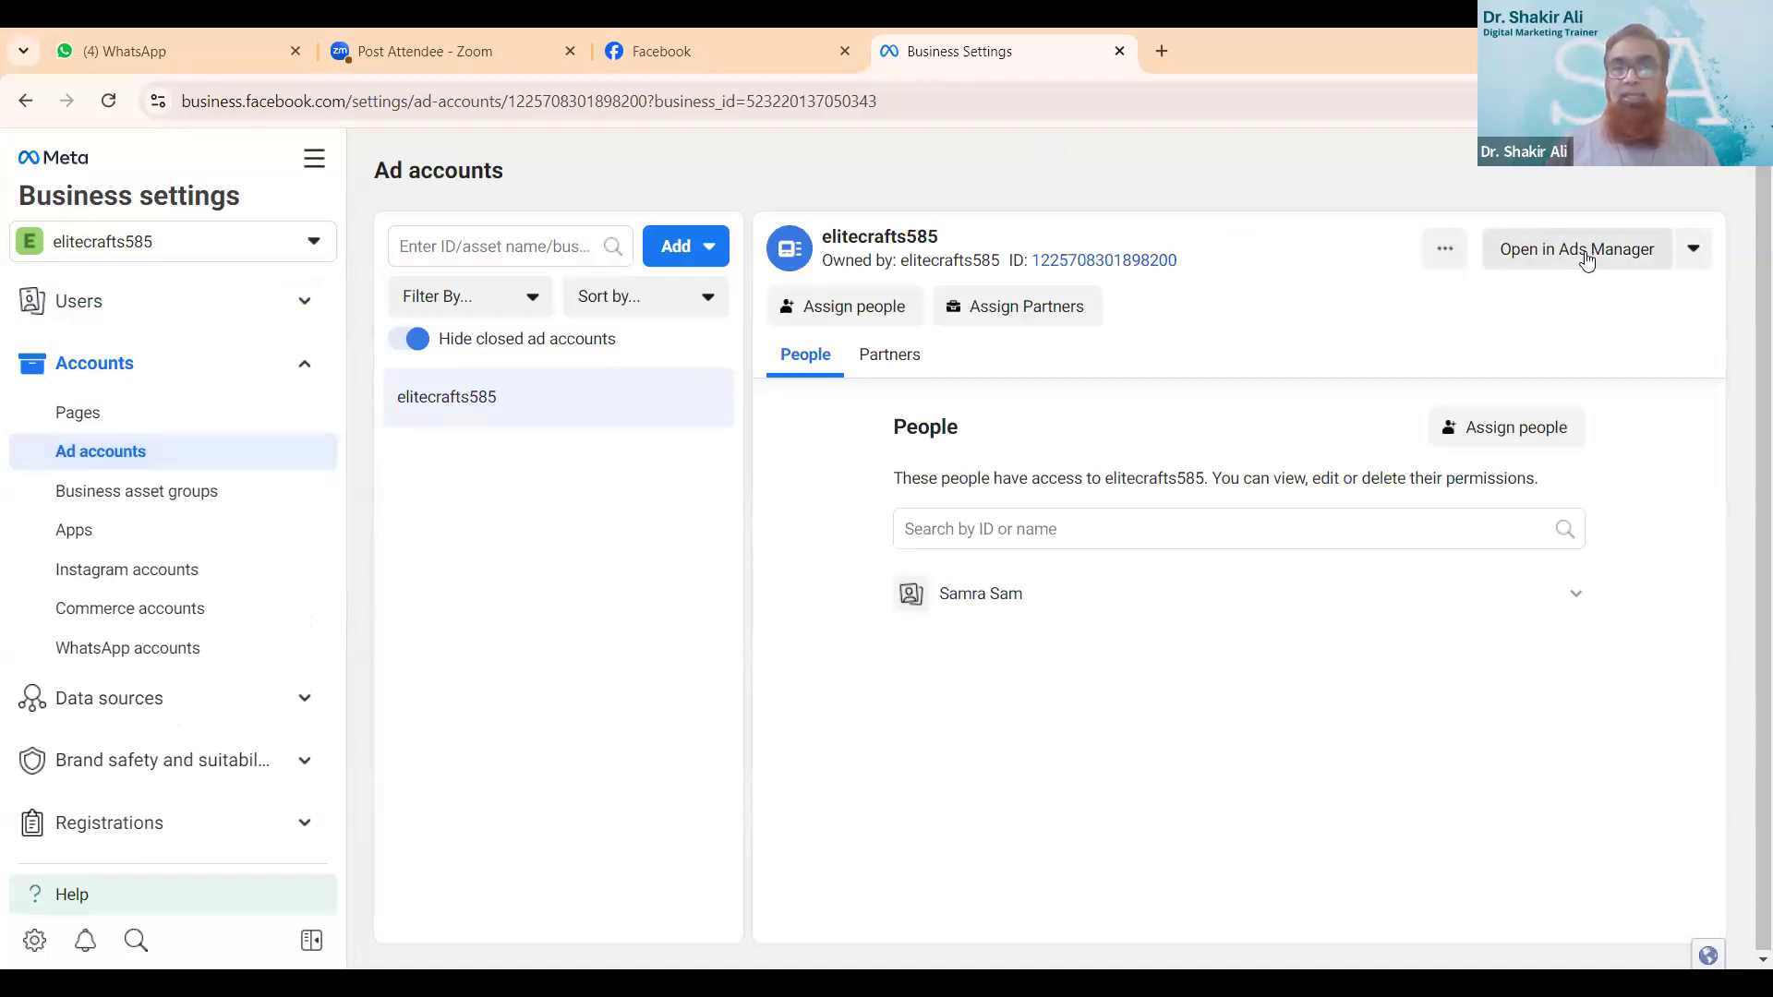
{"action": "left_click", "coordinate": [1585, 251]}
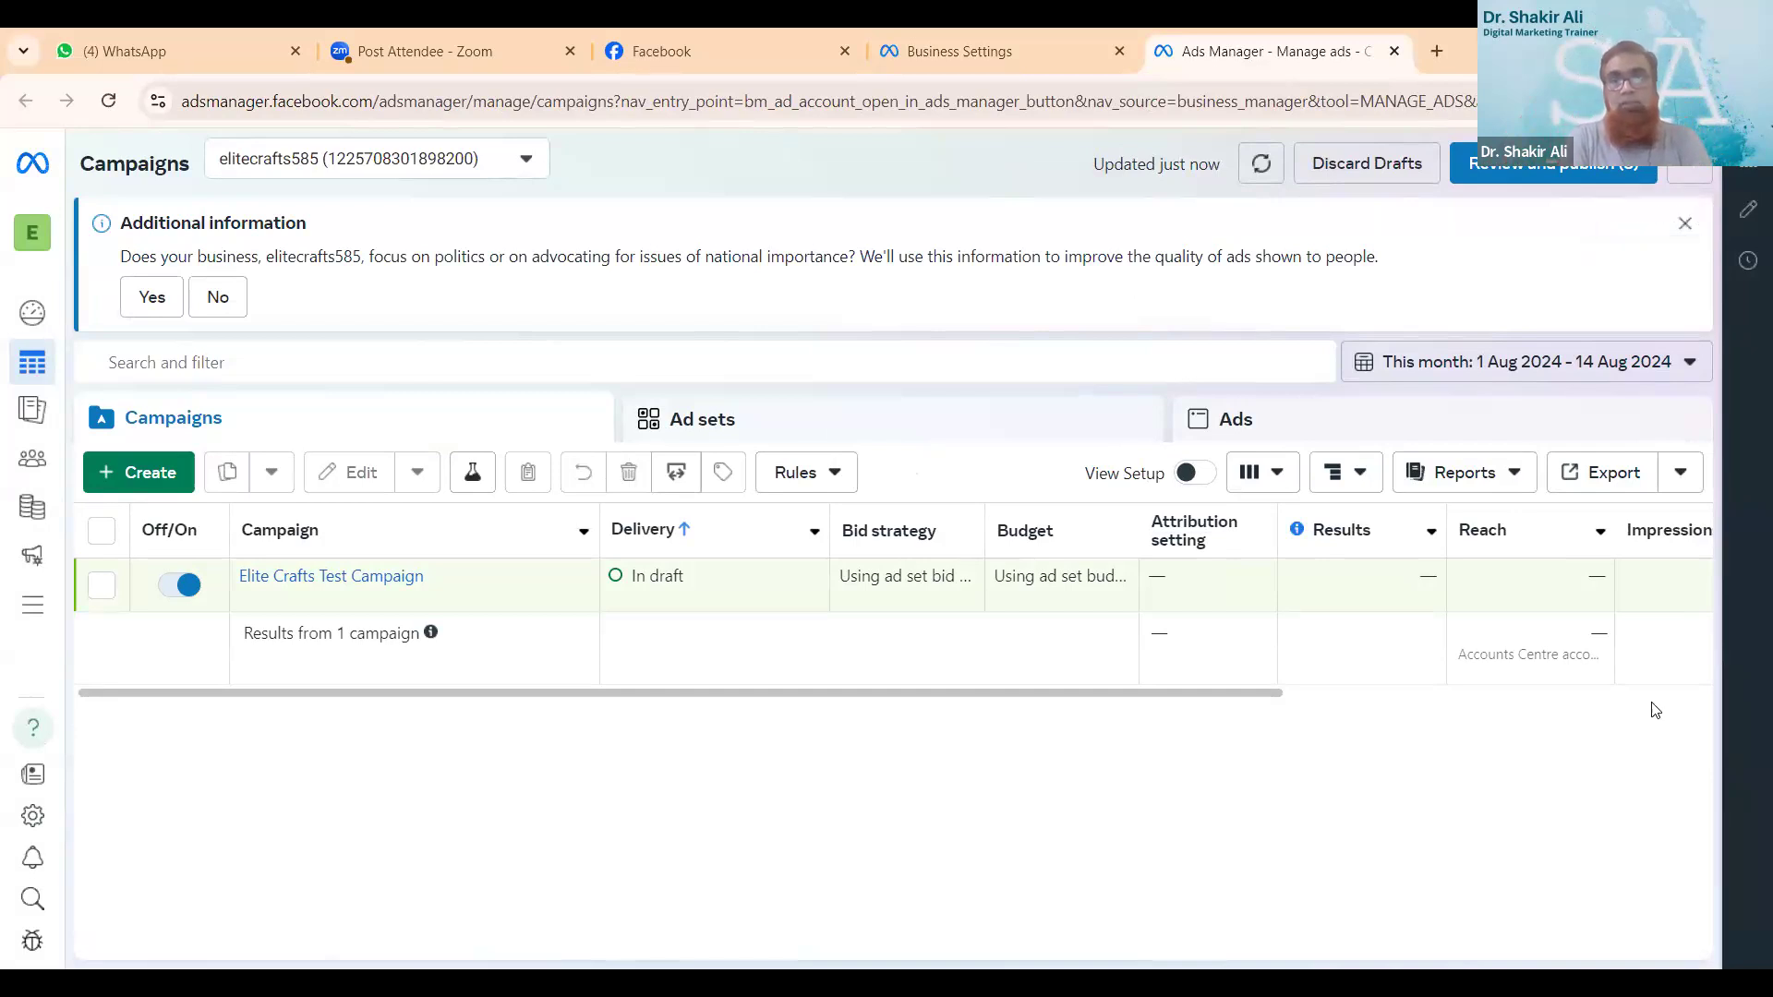
{"action": "key", "text": "ctrl+a"}
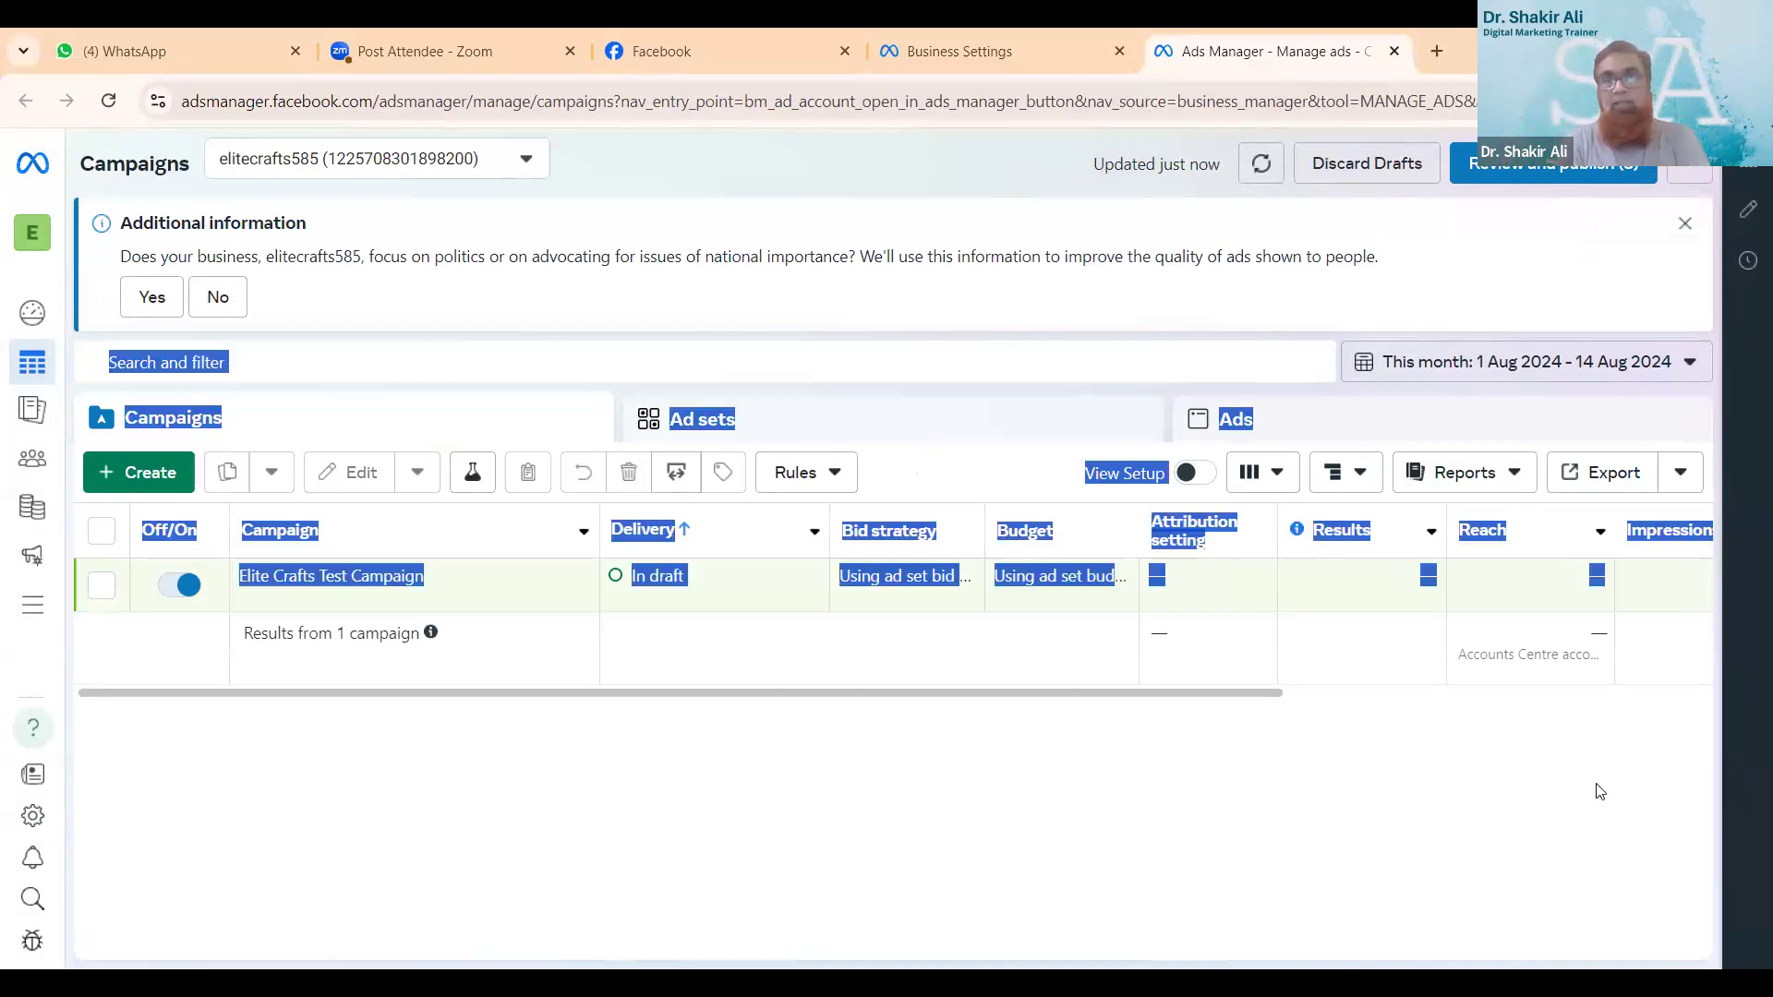
{"action": "left_click", "coordinate": [1460, 819]}
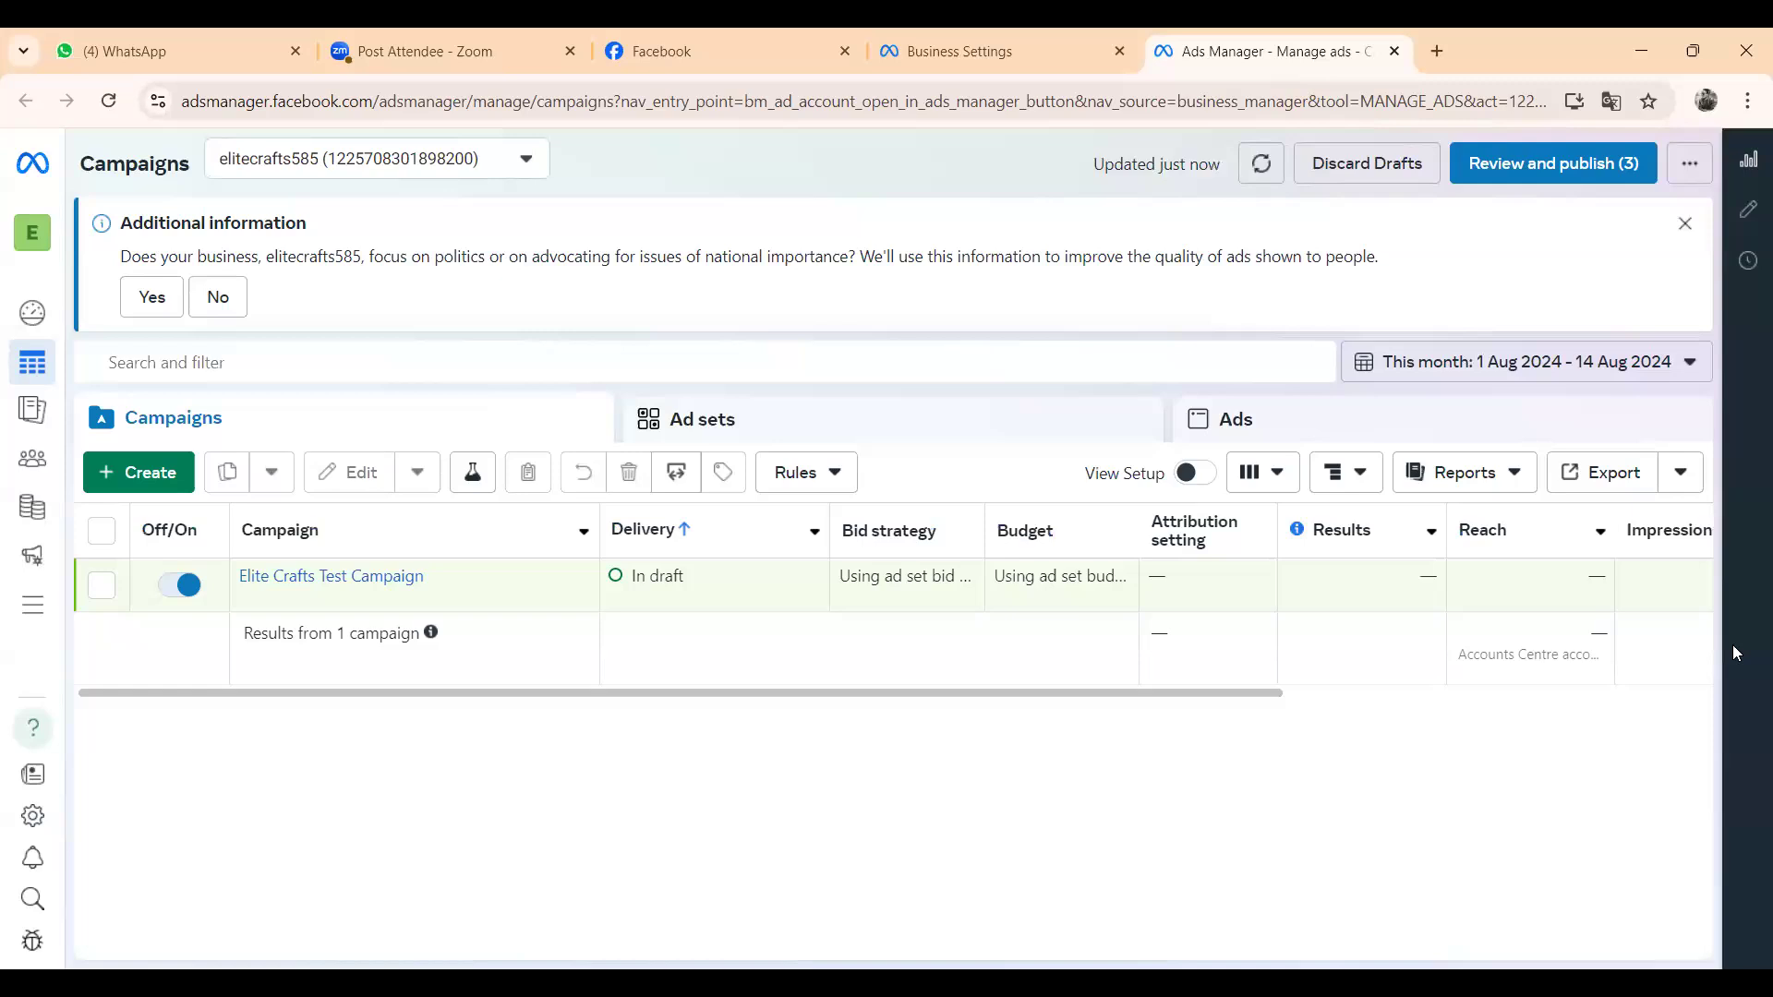
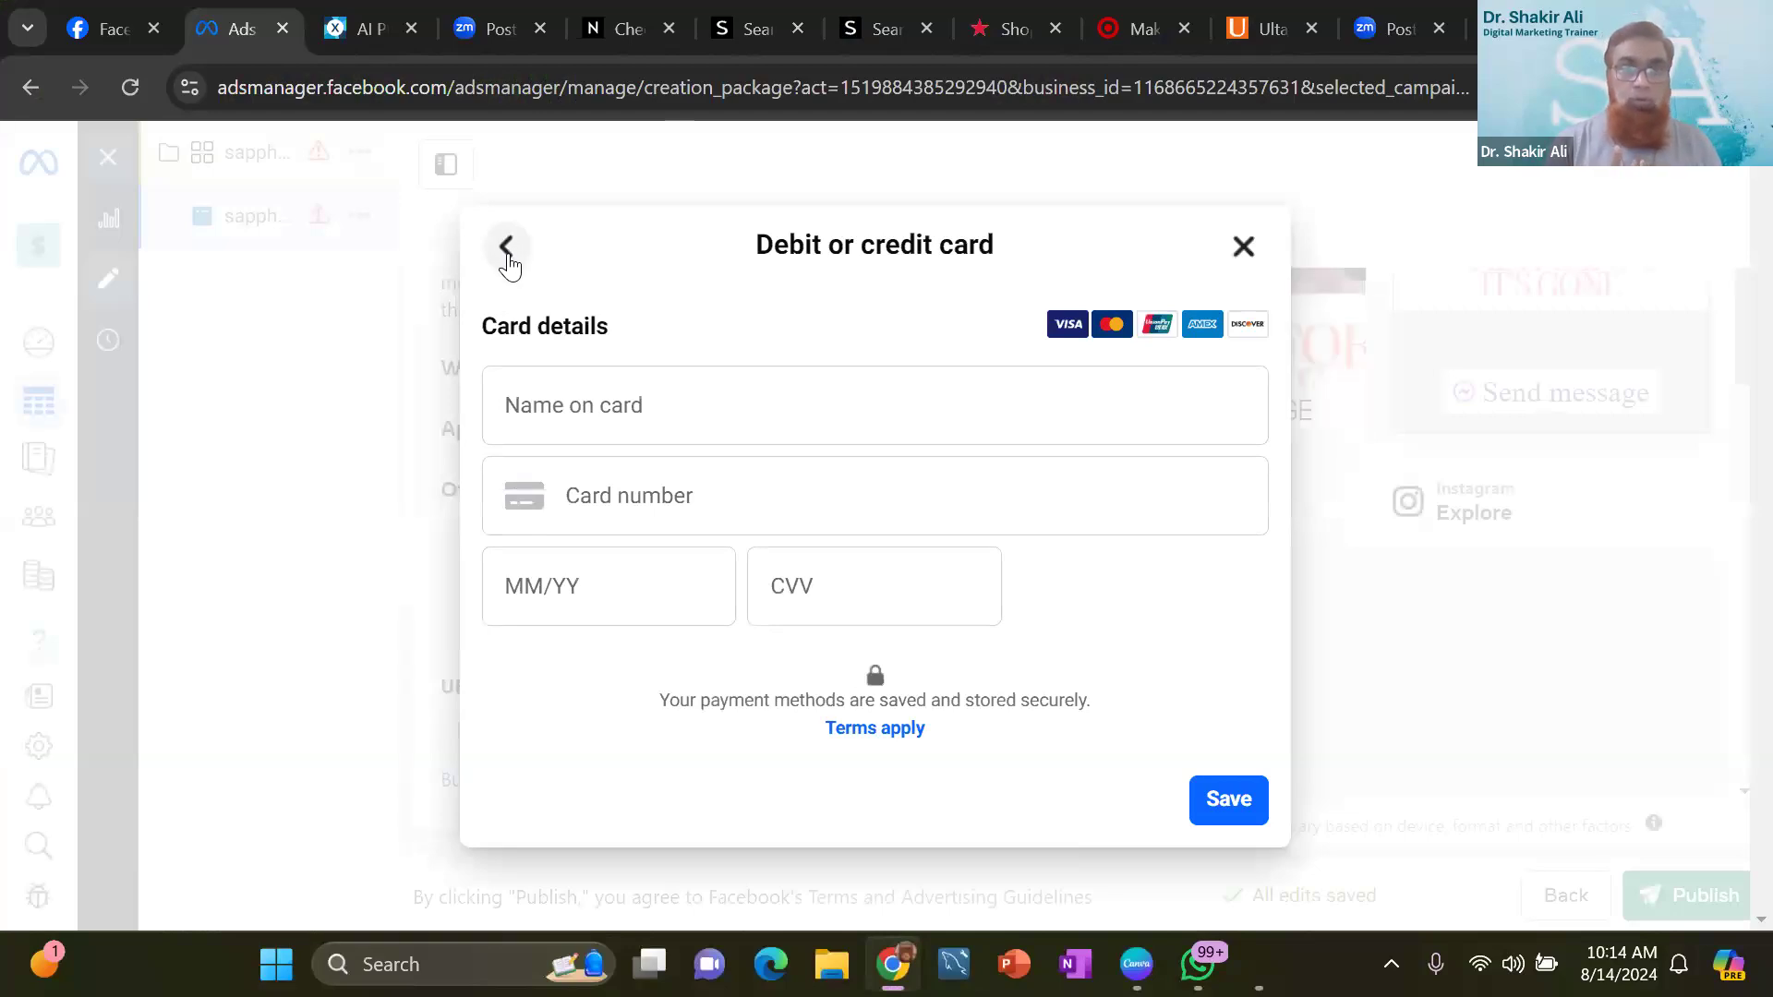
- Leave the debit or credit card form and close the payment information without saving a card
{"action": "left_click", "coordinate": [507, 258]}
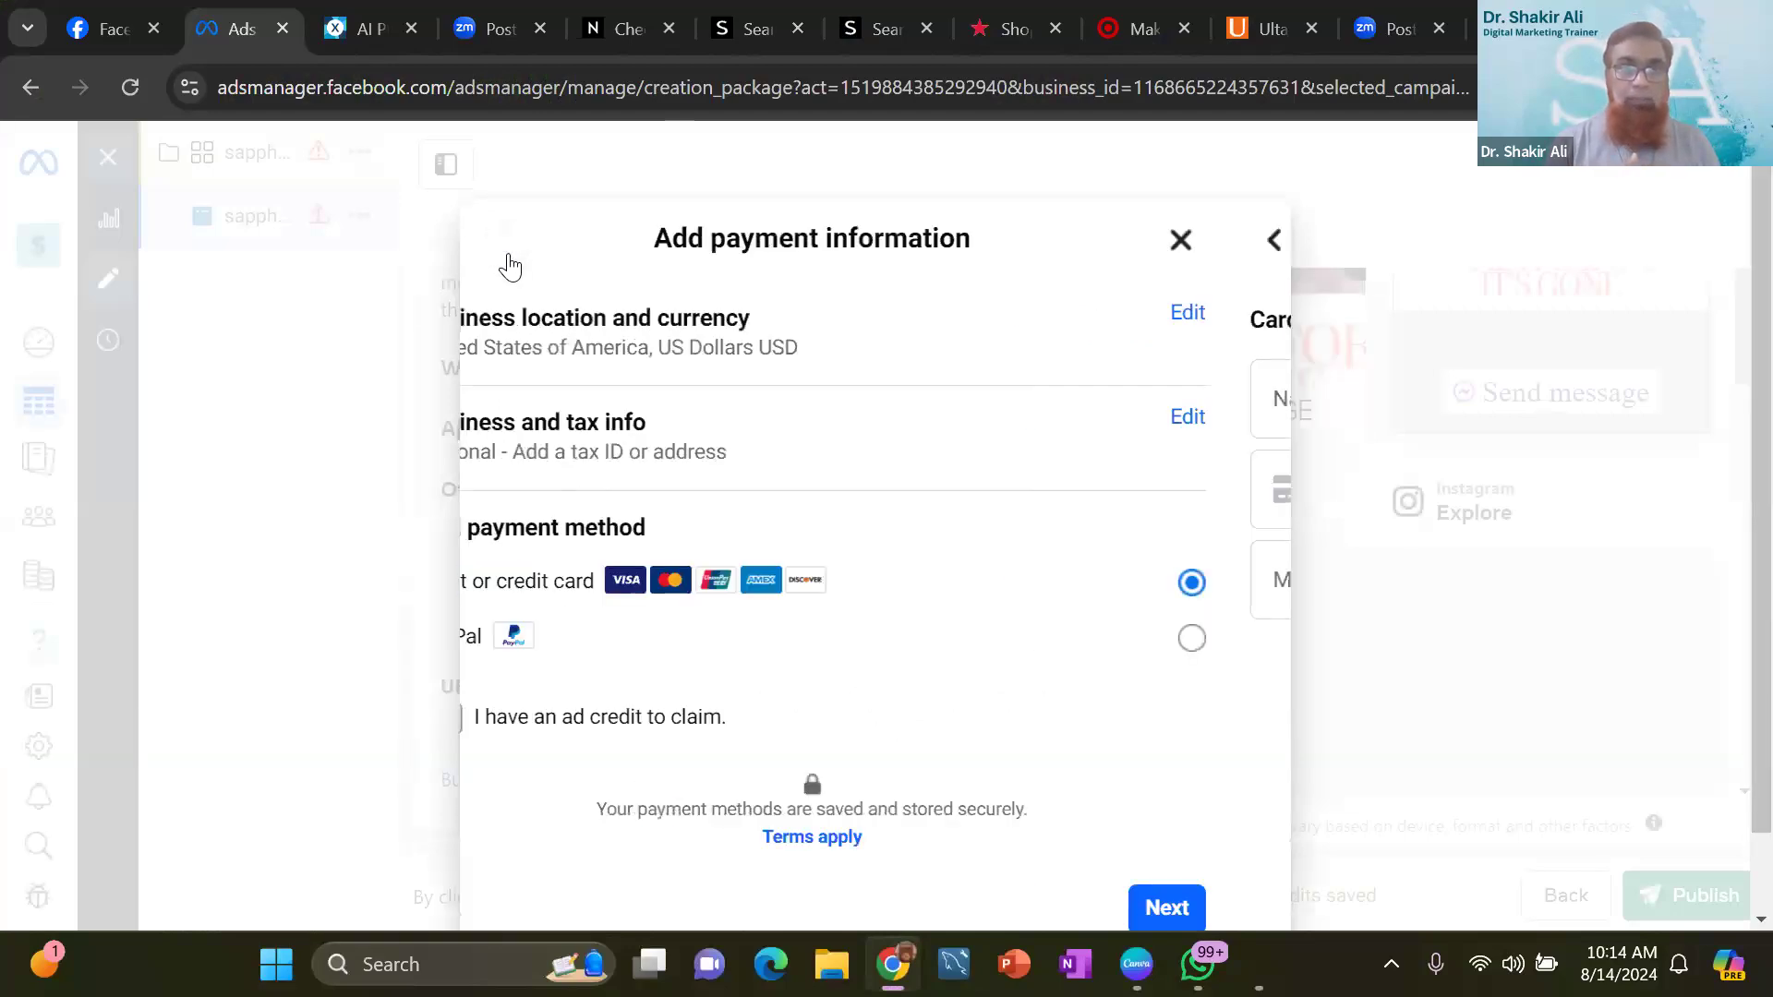
{"action": "left_click", "coordinate": [507, 255]}
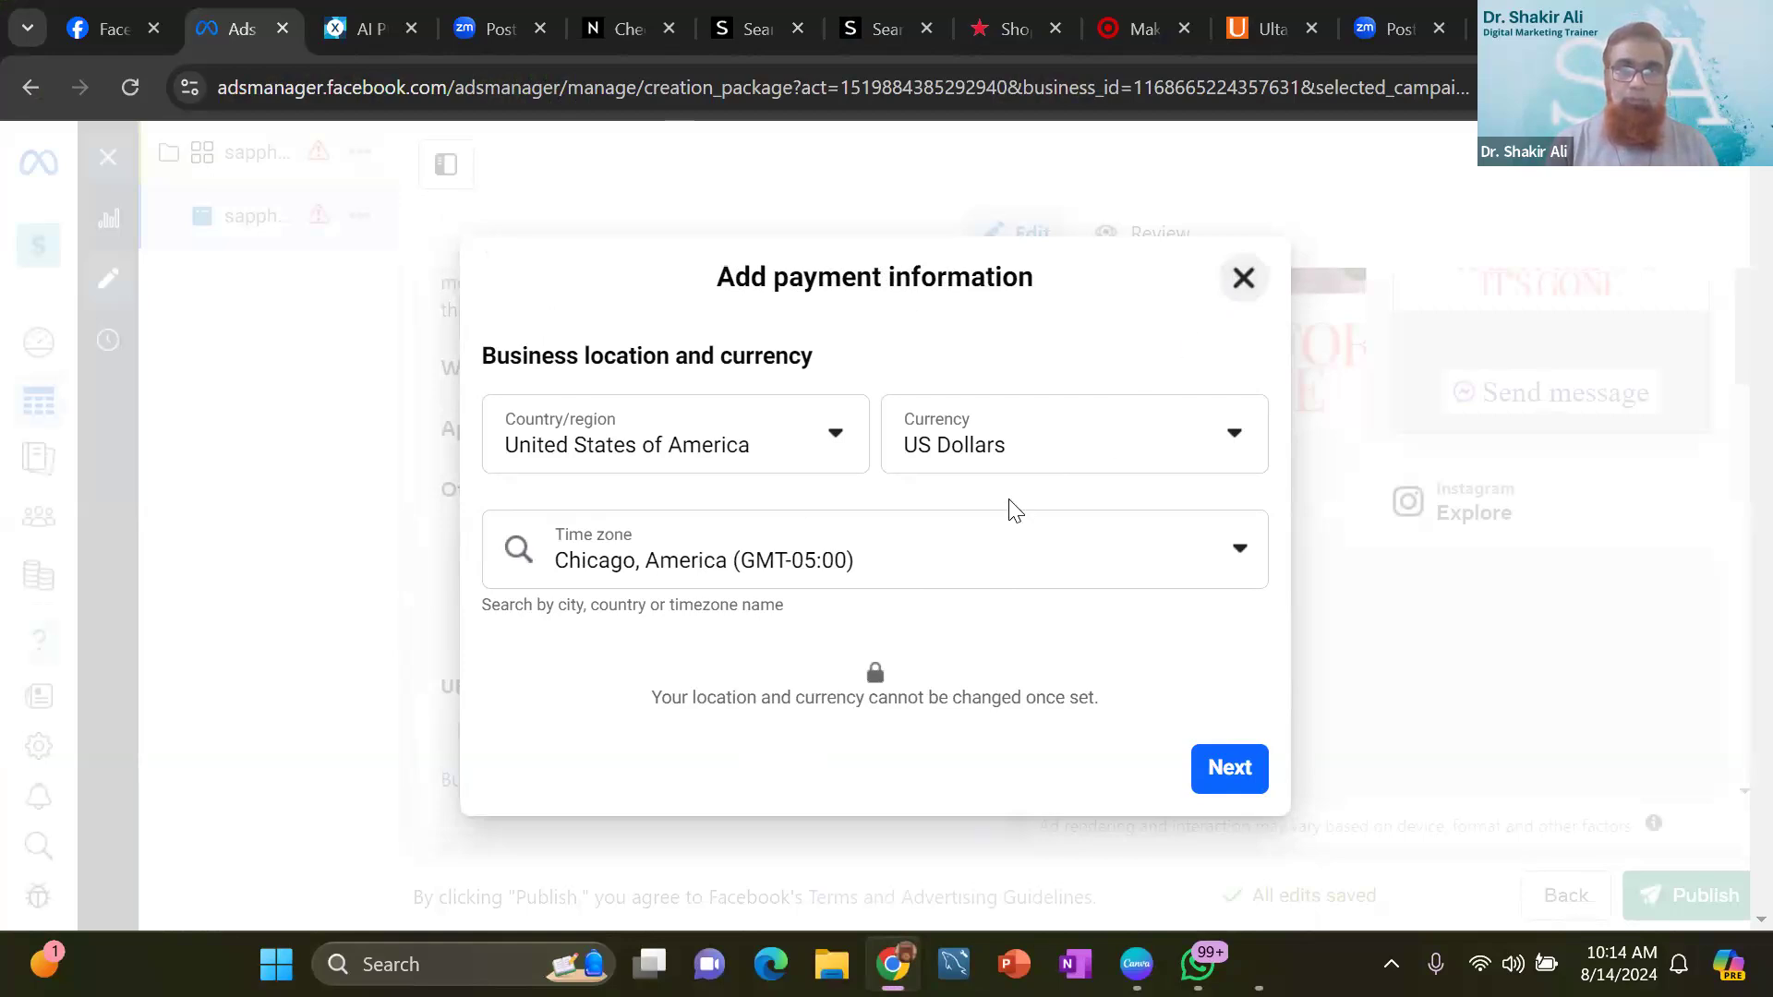
{"action": "key", "text": "Escape"}
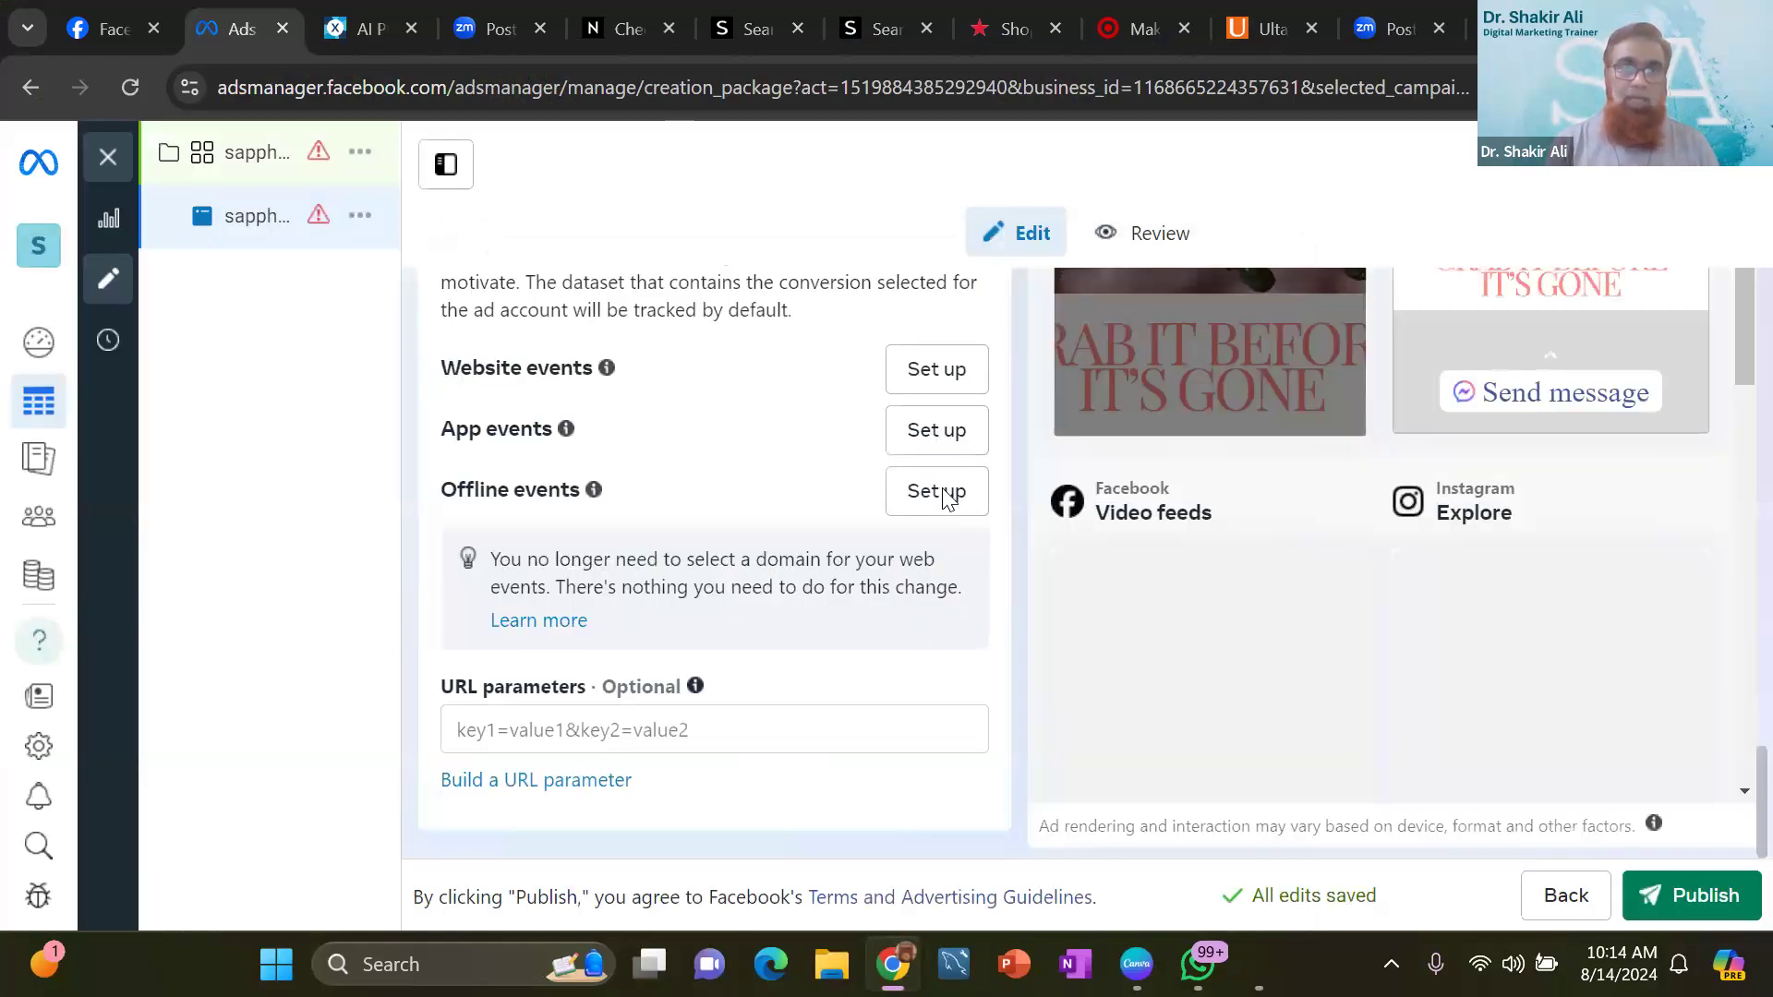
- Examine the sapphire new launch ad's name, setup, creative, text, message template and tracking settings
{"action": "scroll", "coordinate": [1002, 669], "scroll_direction": "up", "scroll_amount": 8}
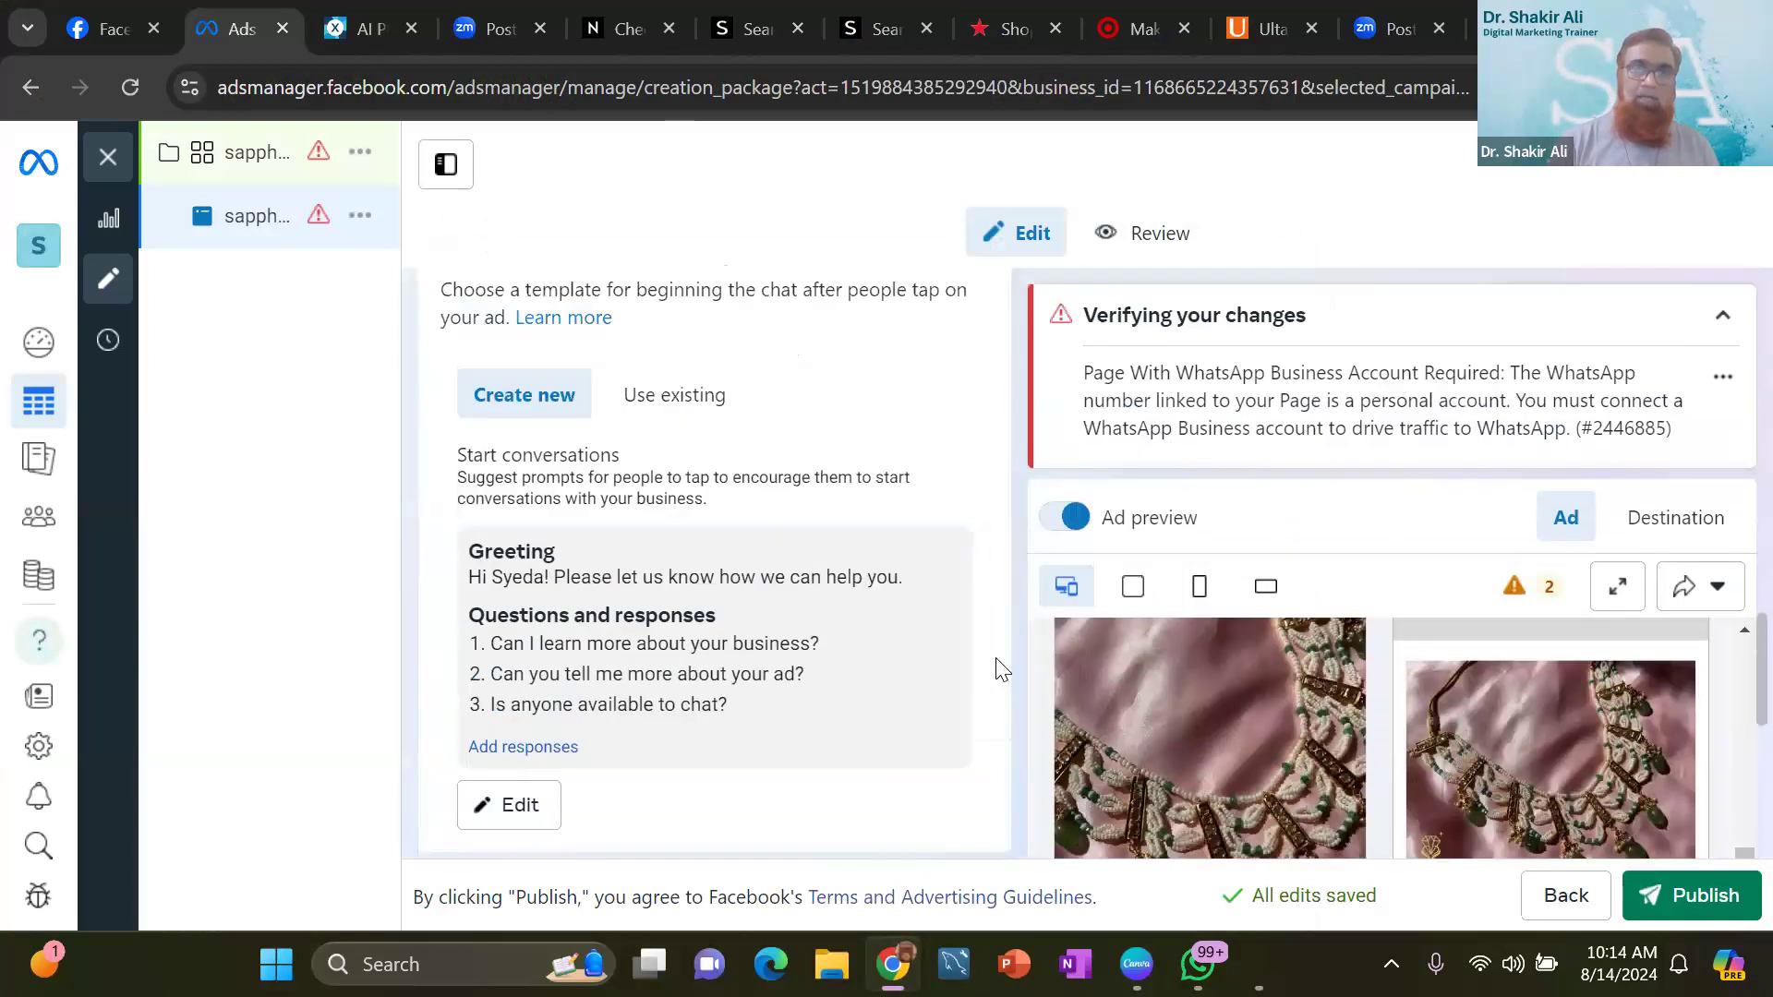
{"action": "scroll", "coordinate": [1000, 669], "scroll_direction": "up", "scroll_amount": 8}
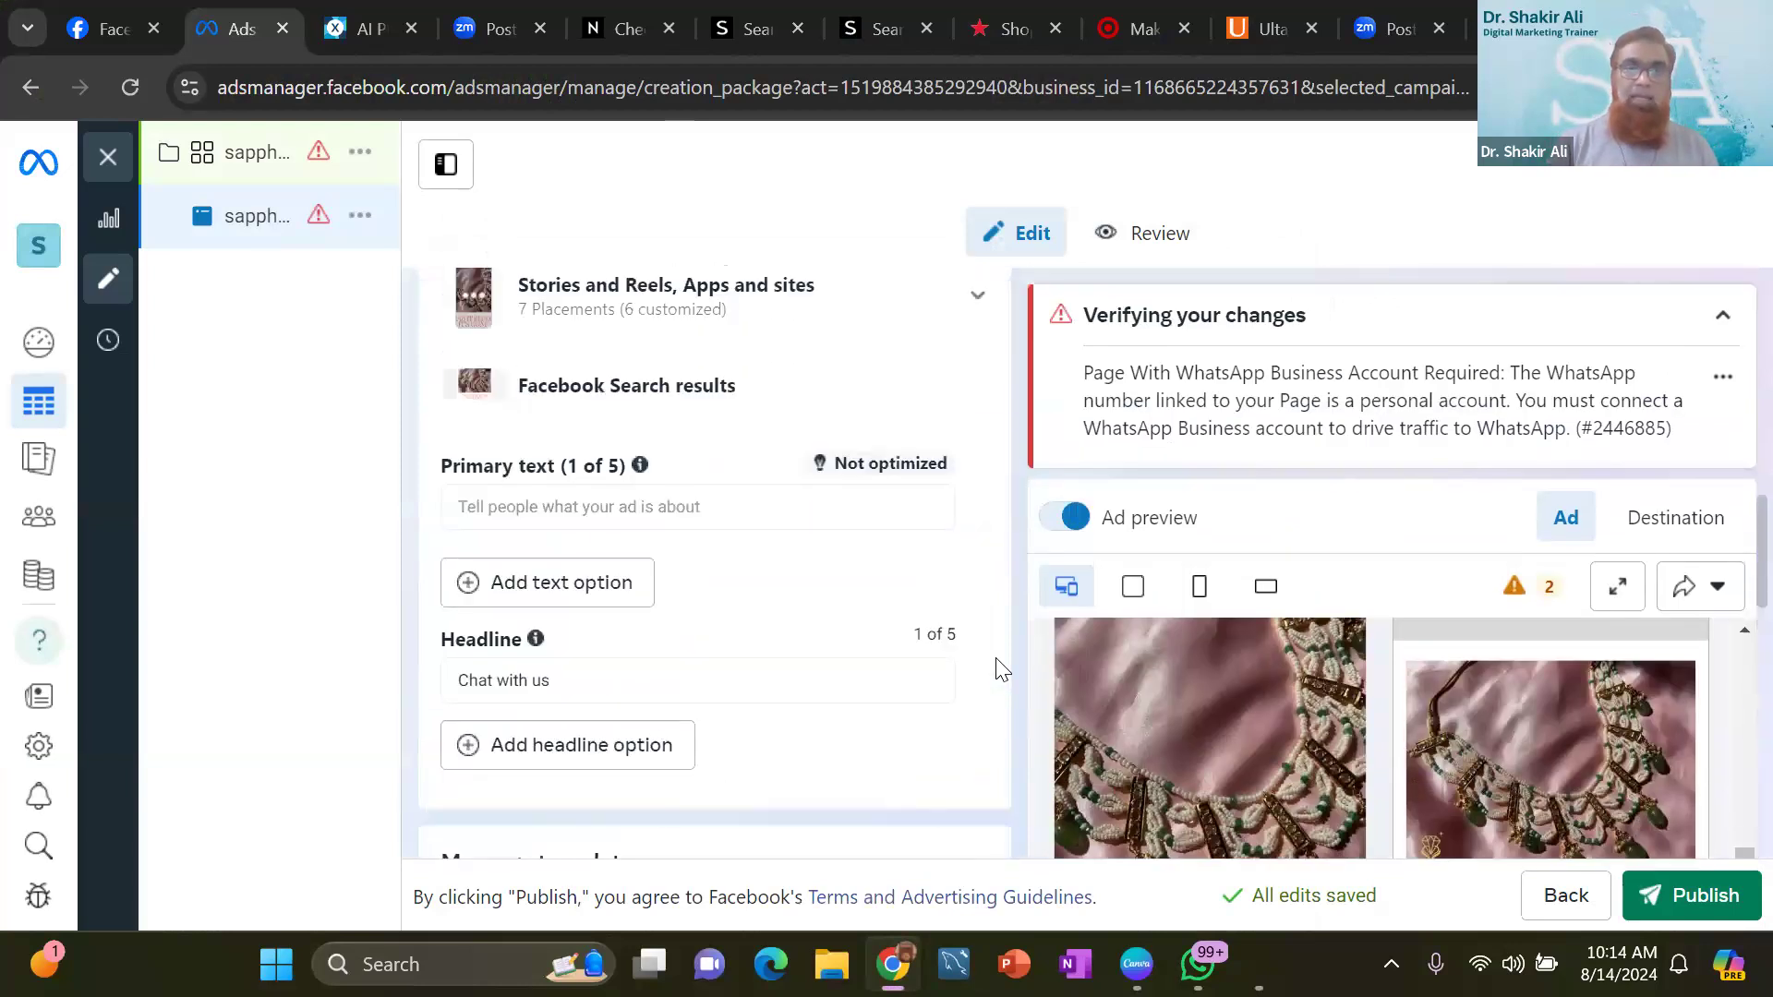
{"action": "scroll", "coordinate": [997, 671], "scroll_direction": "up", "scroll_amount": 5}
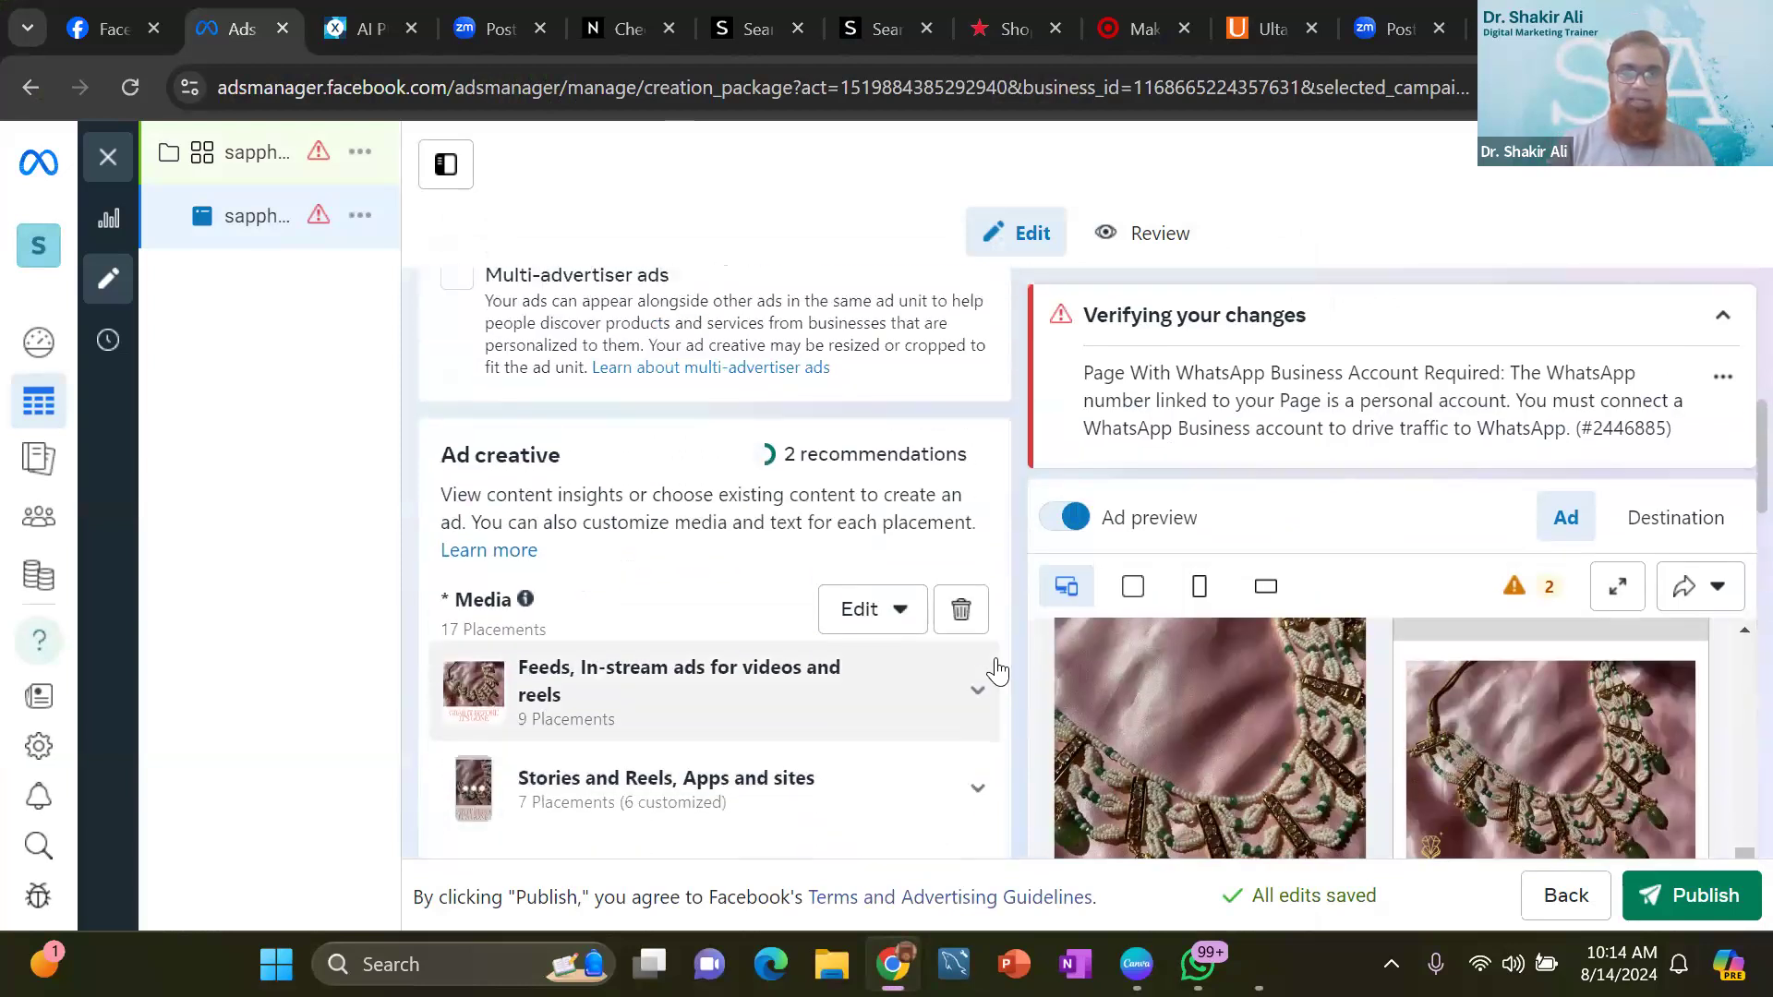
{"action": "scroll", "coordinate": [997, 671], "scroll_direction": "up", "scroll_amount": 8}
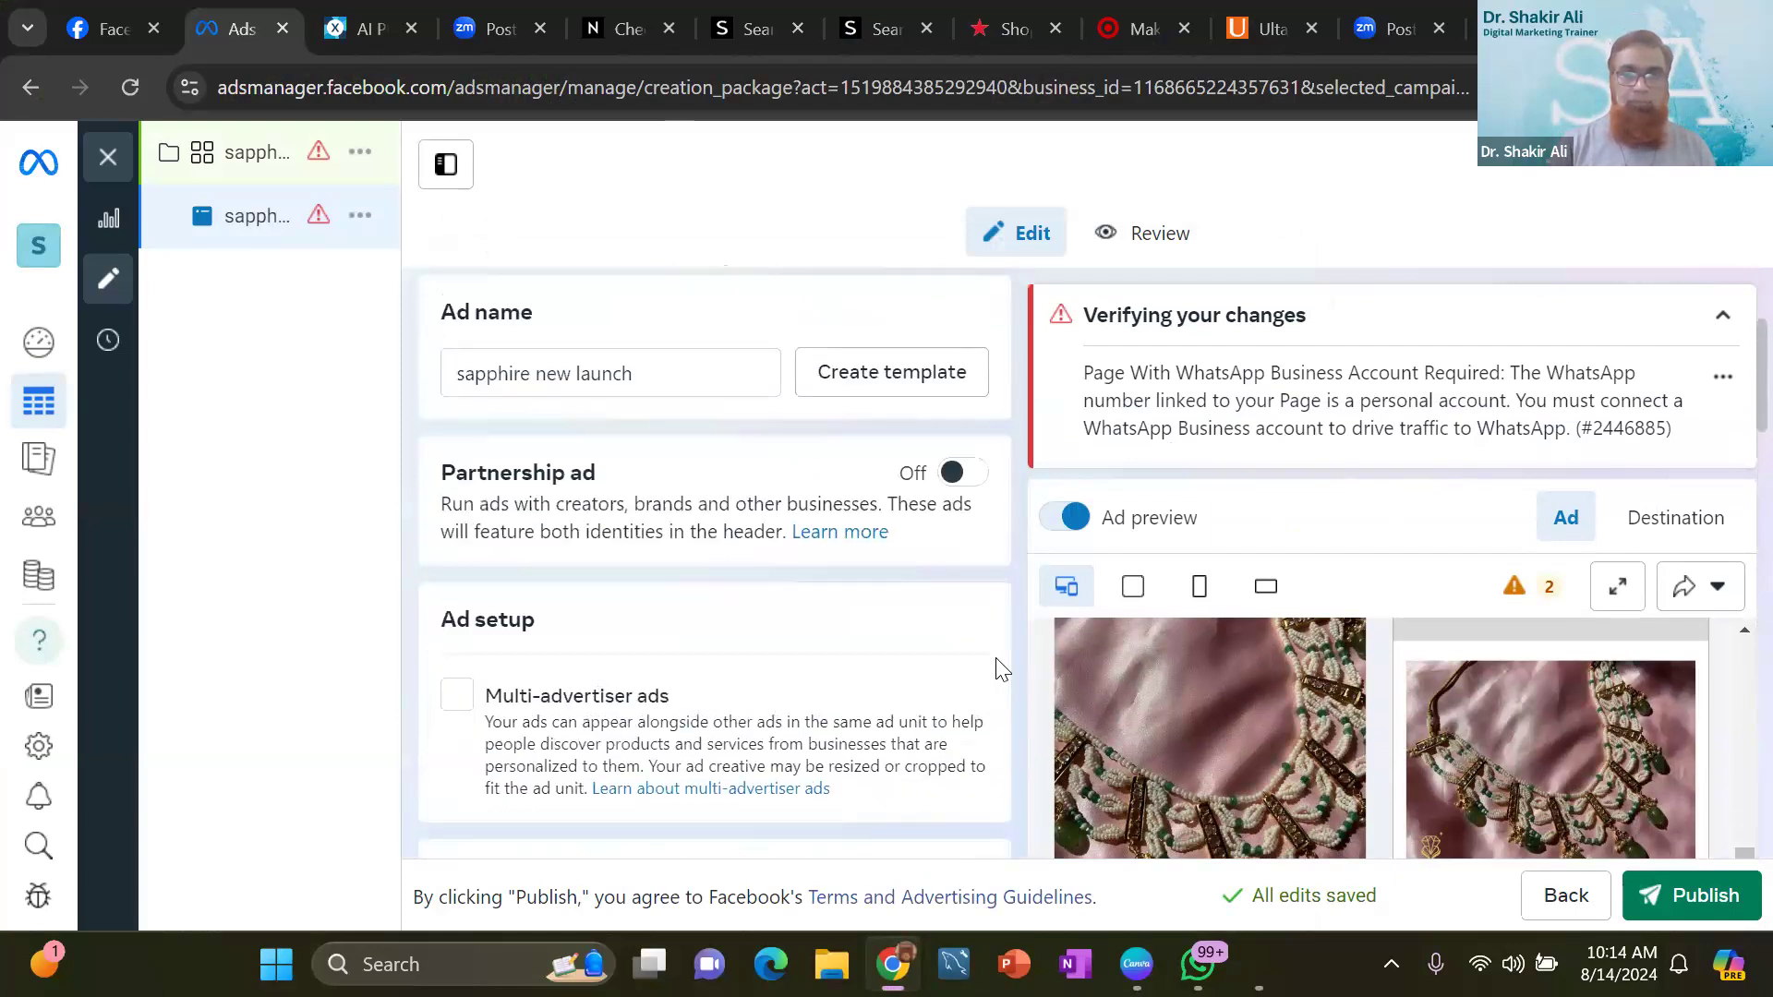
{"action": "scroll", "coordinate": [996, 658], "scroll_direction": "down", "scroll_amount": 10}
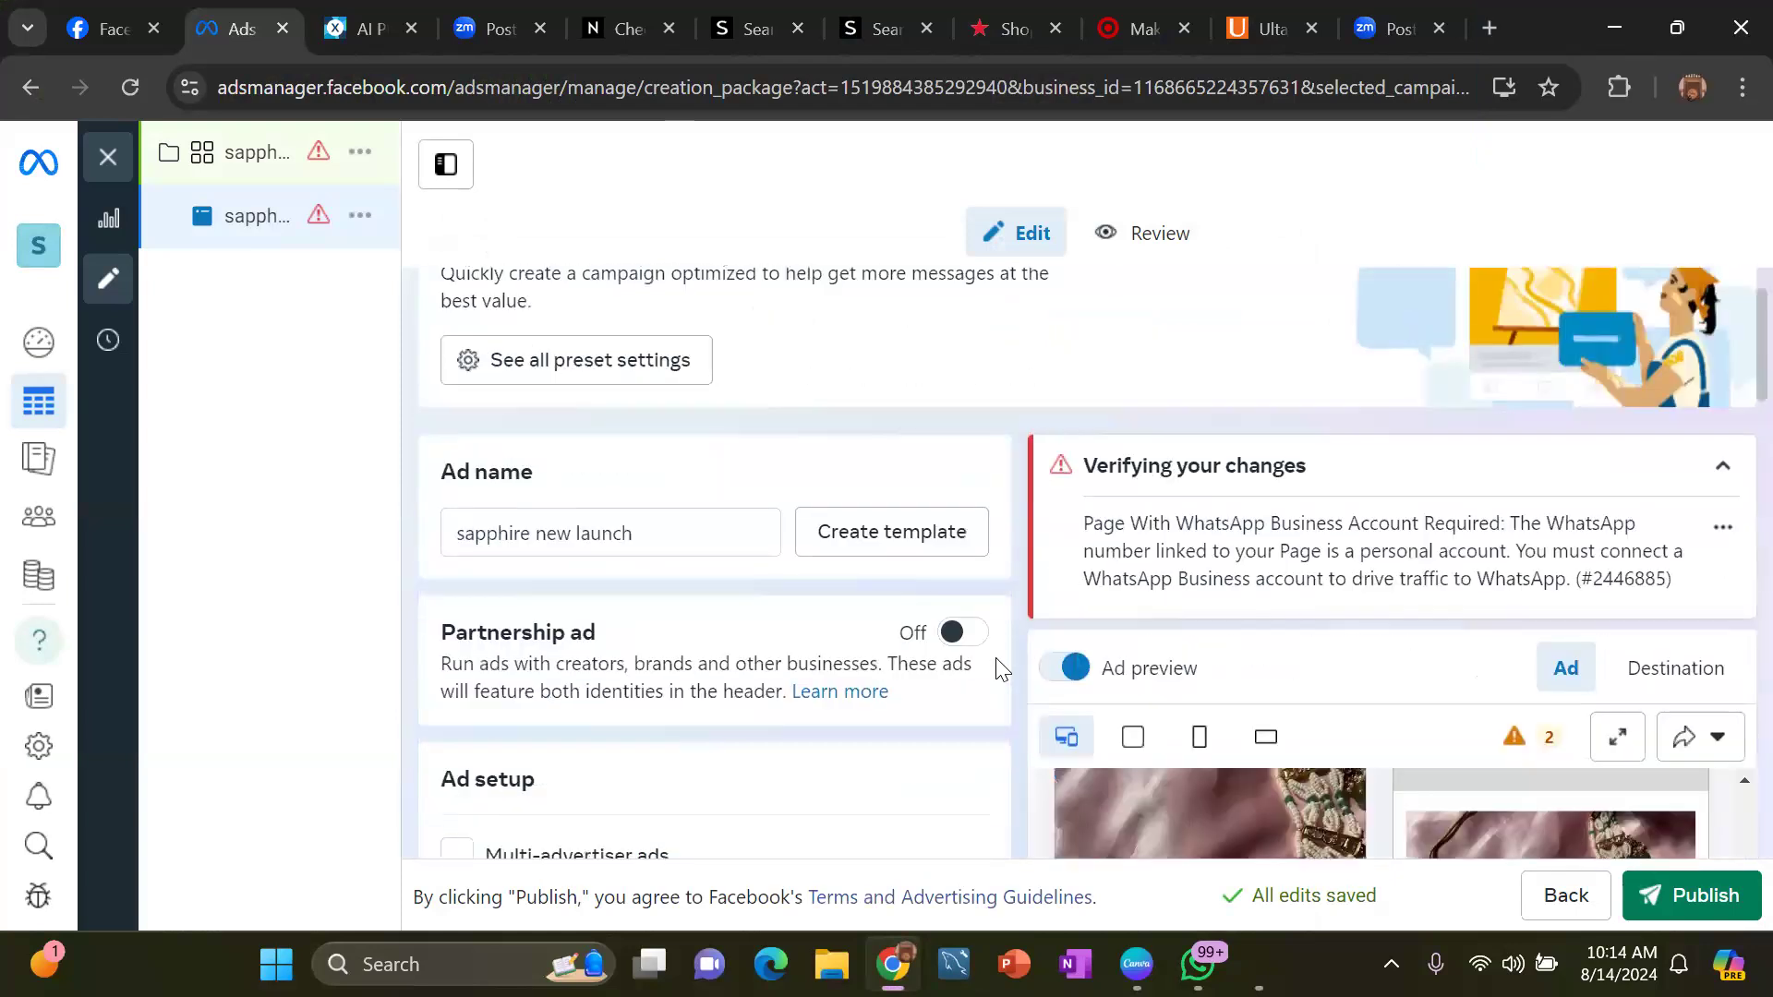
{"action": "scroll", "coordinate": [998, 672], "scroll_direction": "down", "scroll_amount": 3}
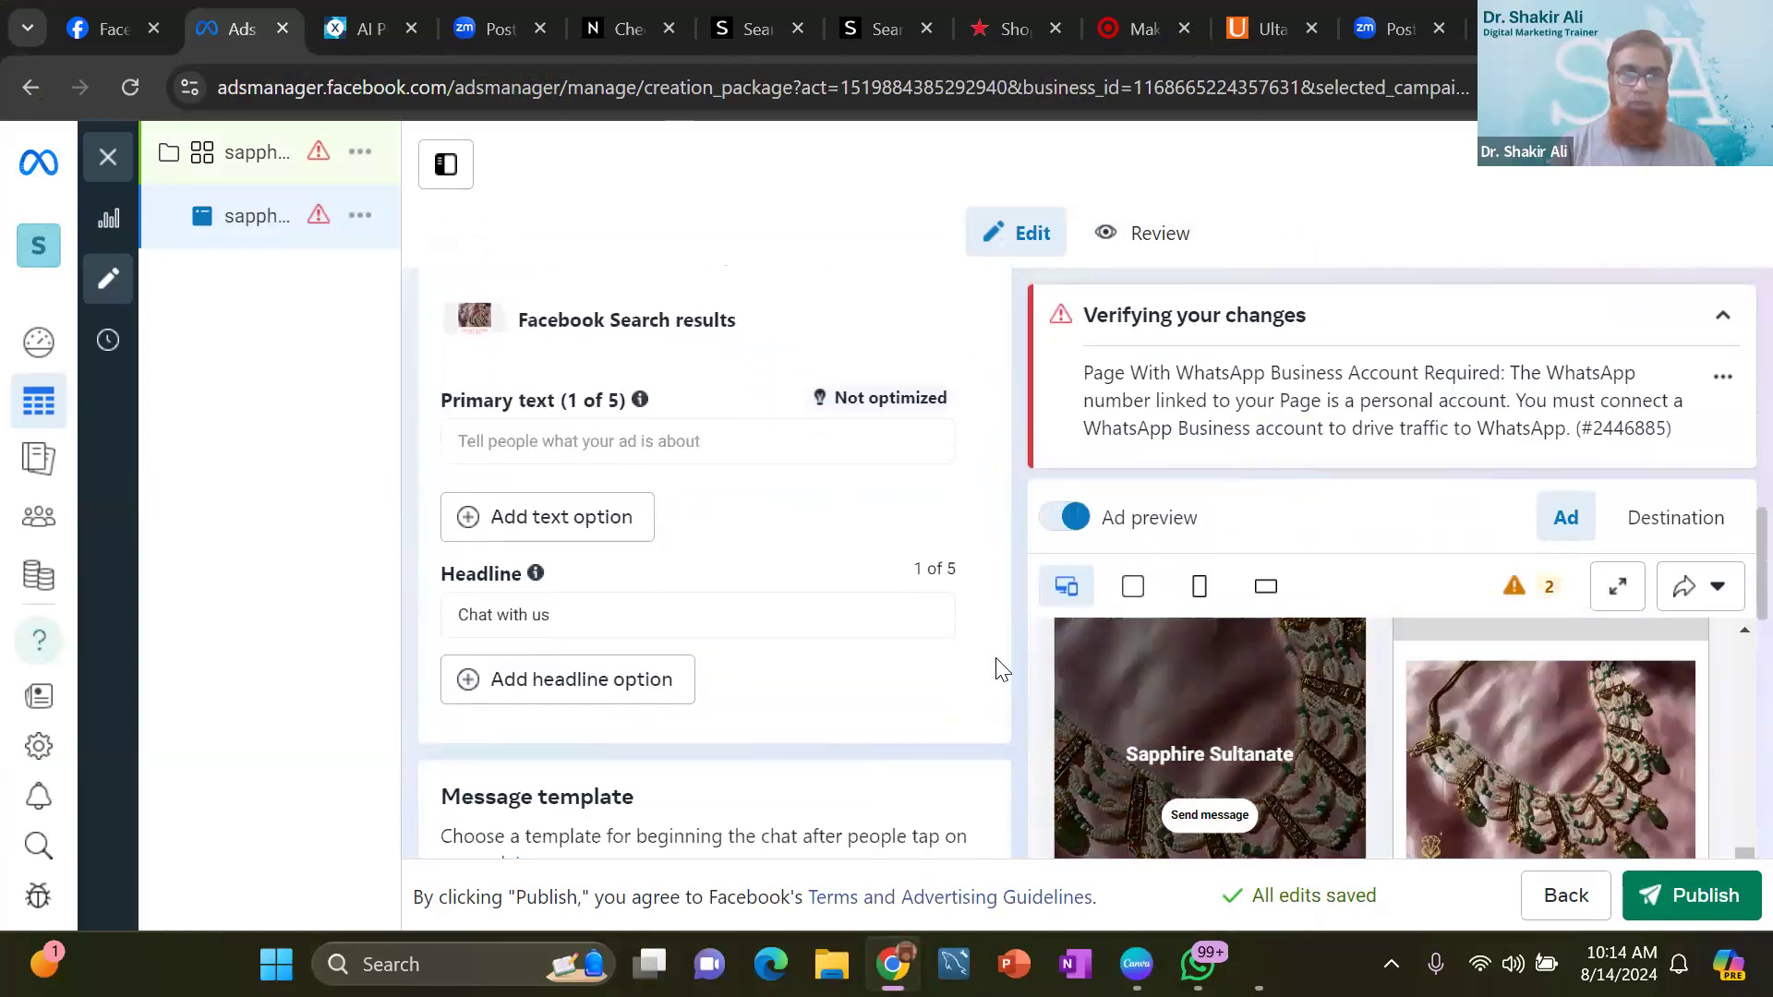
{"action": "scroll", "coordinate": [998, 671], "scroll_direction": "down", "scroll_amount": 3}
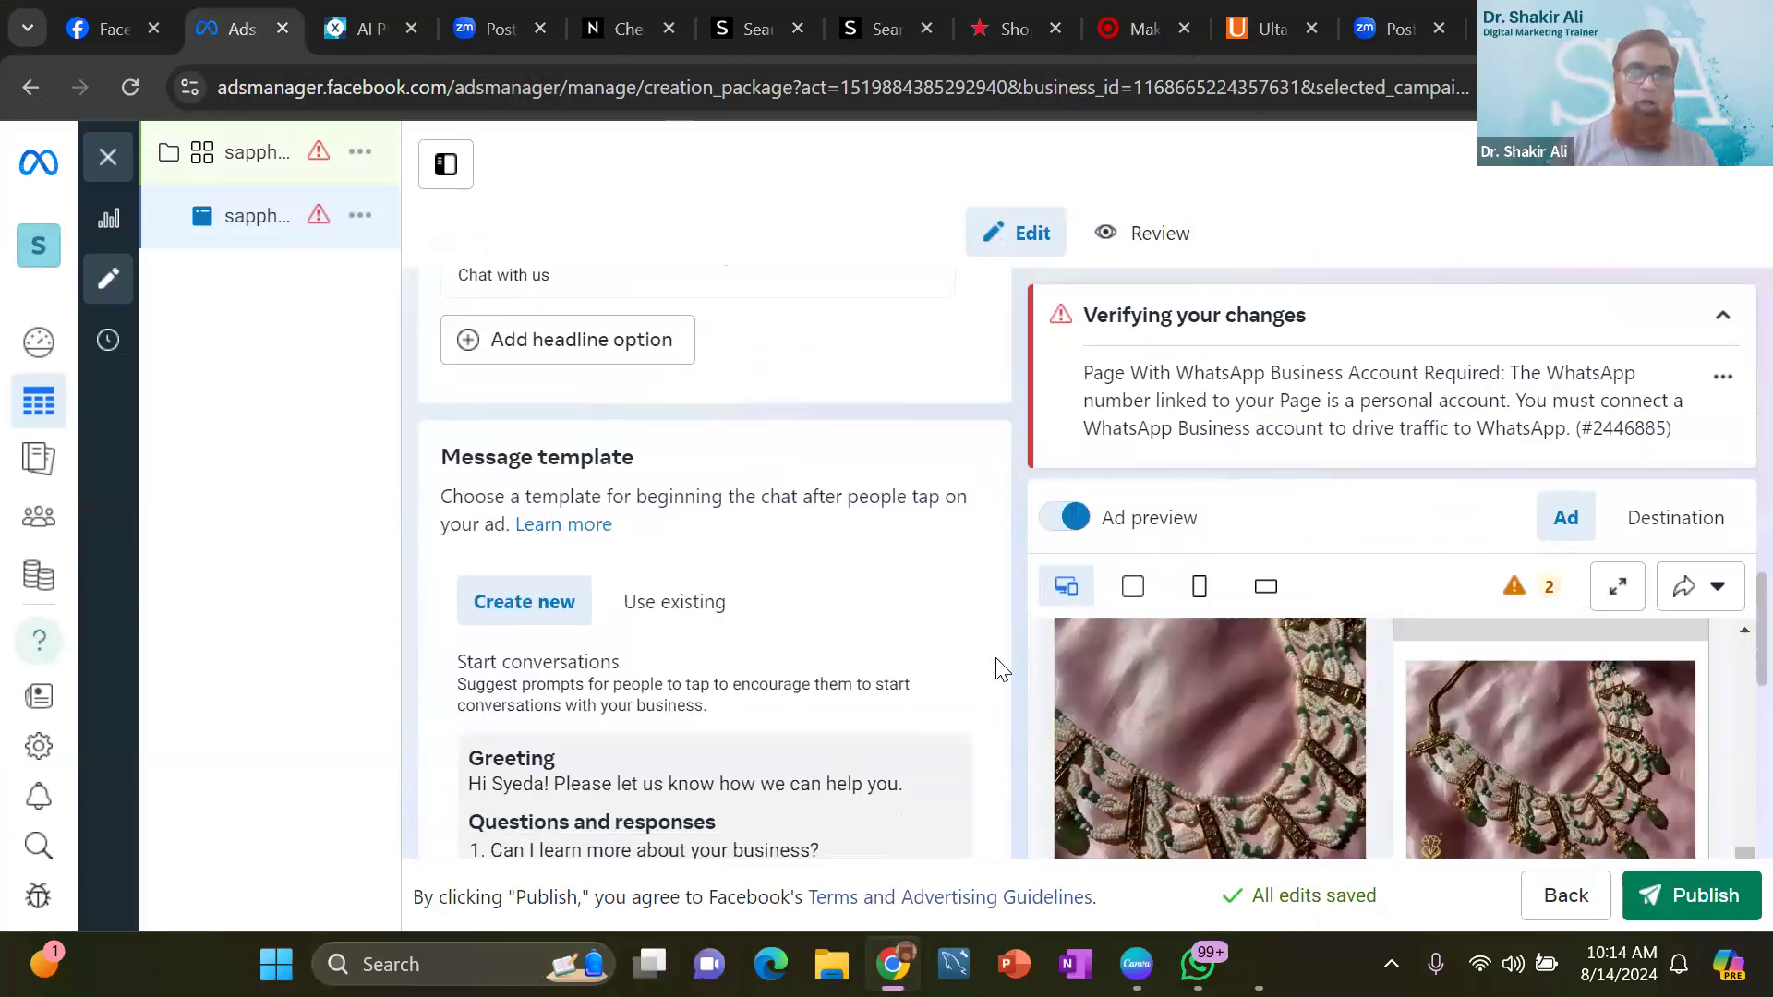
{"action": "scroll", "coordinate": [997, 671], "scroll_direction": "up", "scroll_amount": 2}
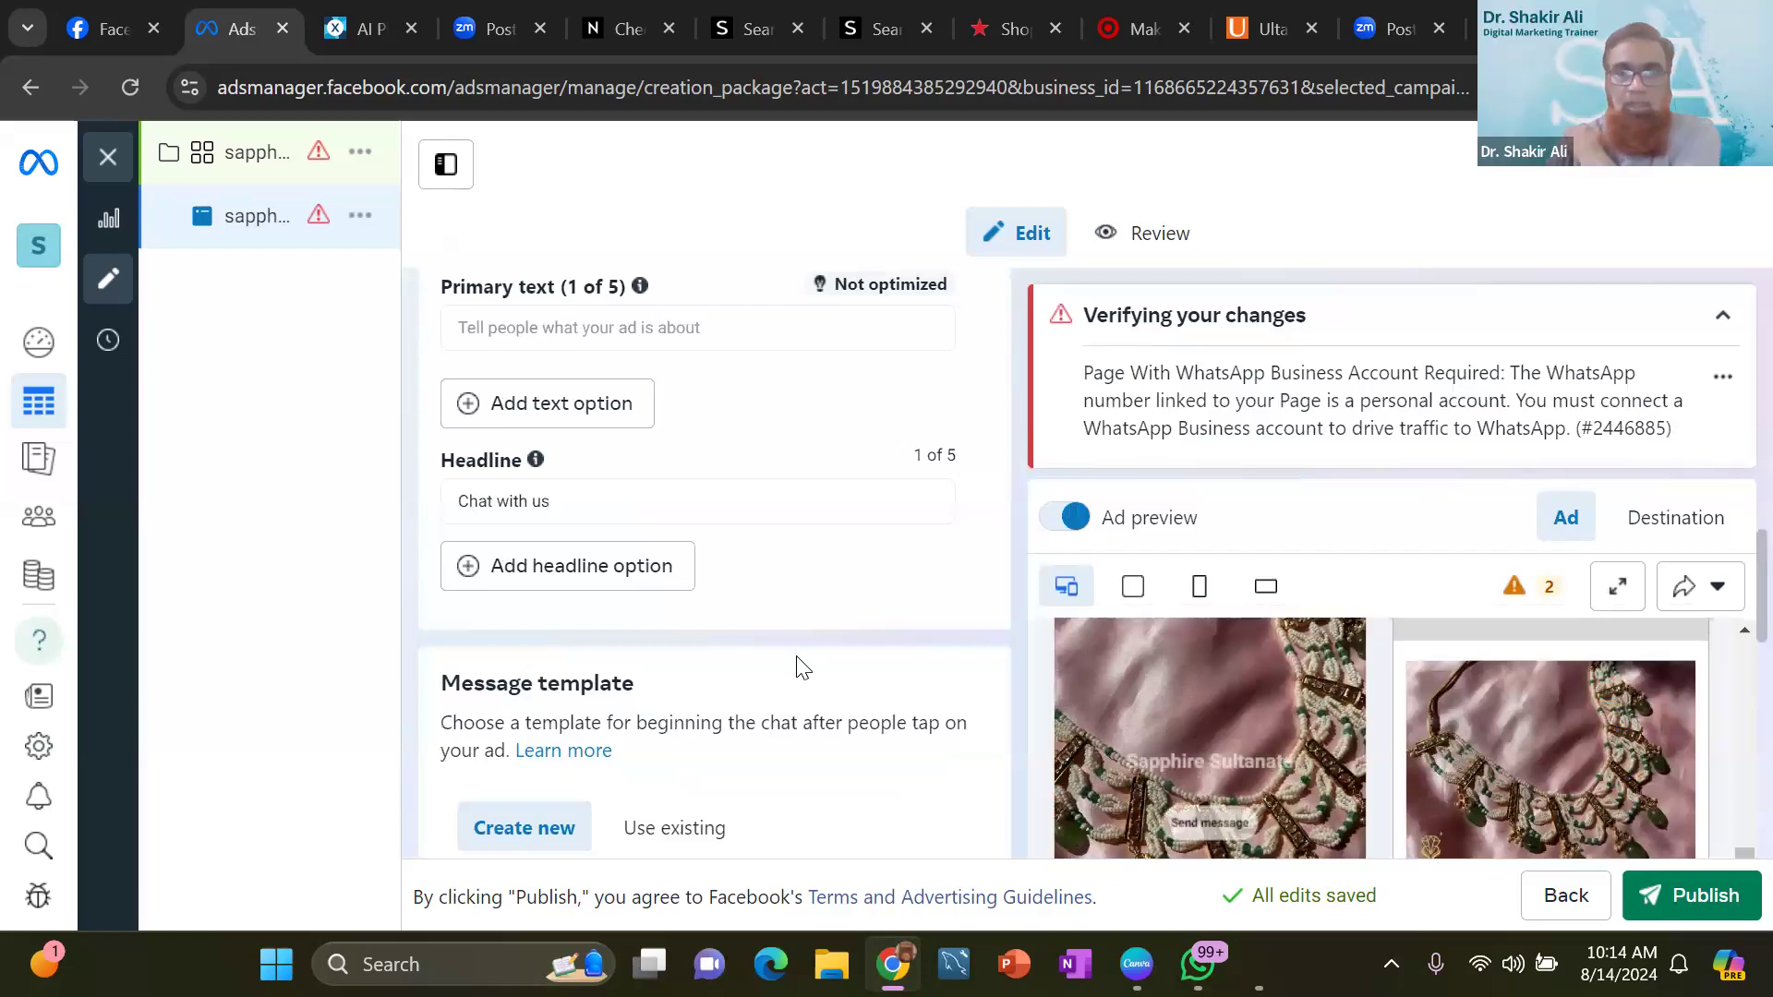
{"action": "scroll", "coordinate": [799, 657], "scroll_direction": "down", "scroll_amount": 7}
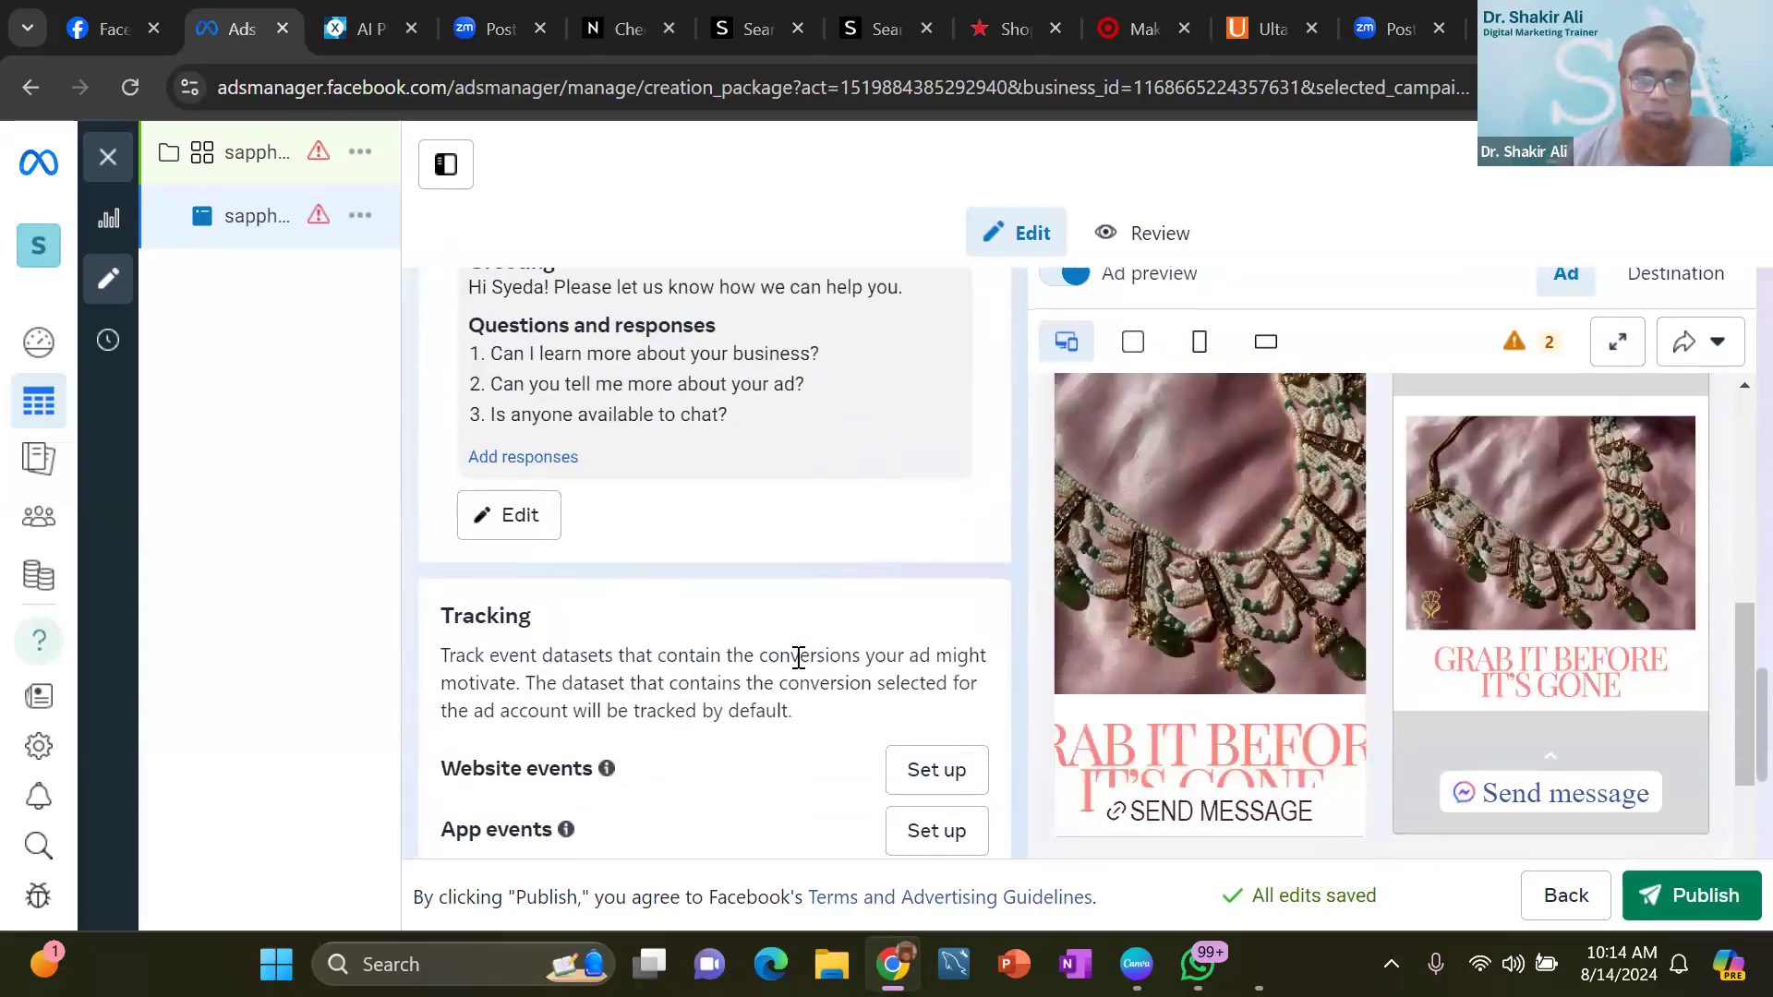
{"action": "scroll", "coordinate": [798, 658], "scroll_direction": "down", "scroll_amount": 2}
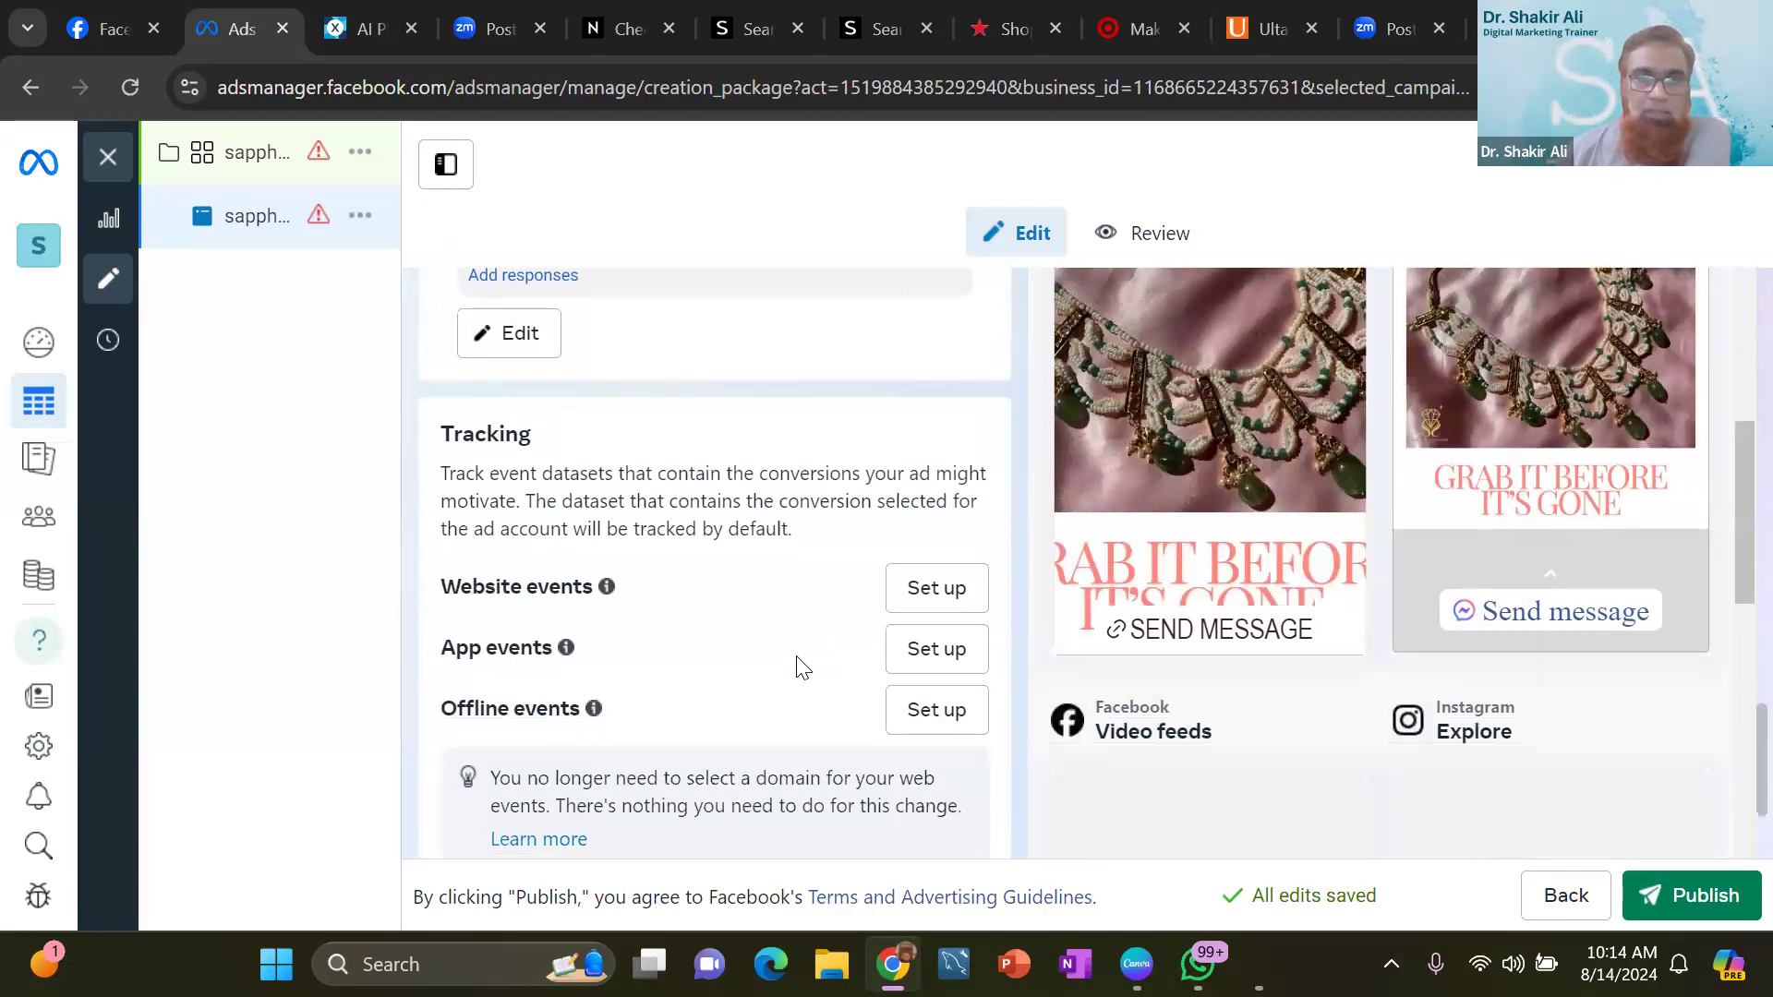
{"action": "scroll", "coordinate": [801, 663], "scroll_direction": "down", "scroll_amount": 1}
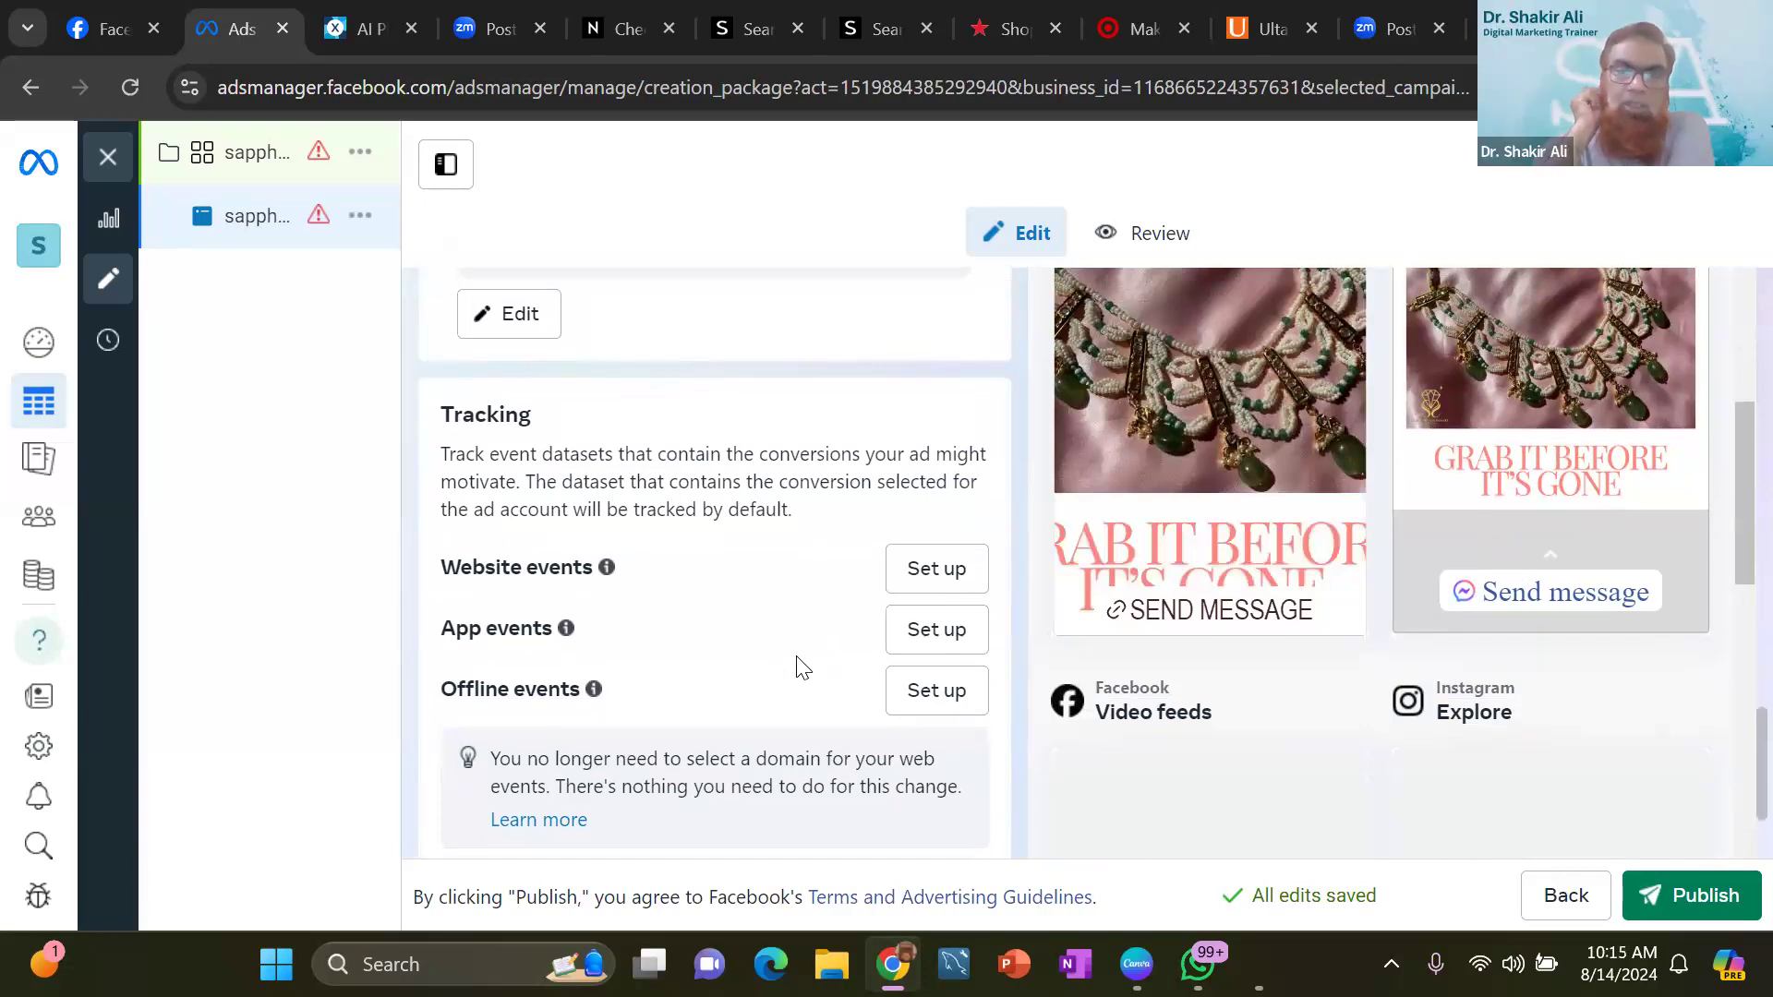
- Start publishing the ad and enter the legal name as the business name in the business and tax info
{"action": "left_click", "coordinate": [1679, 908]}
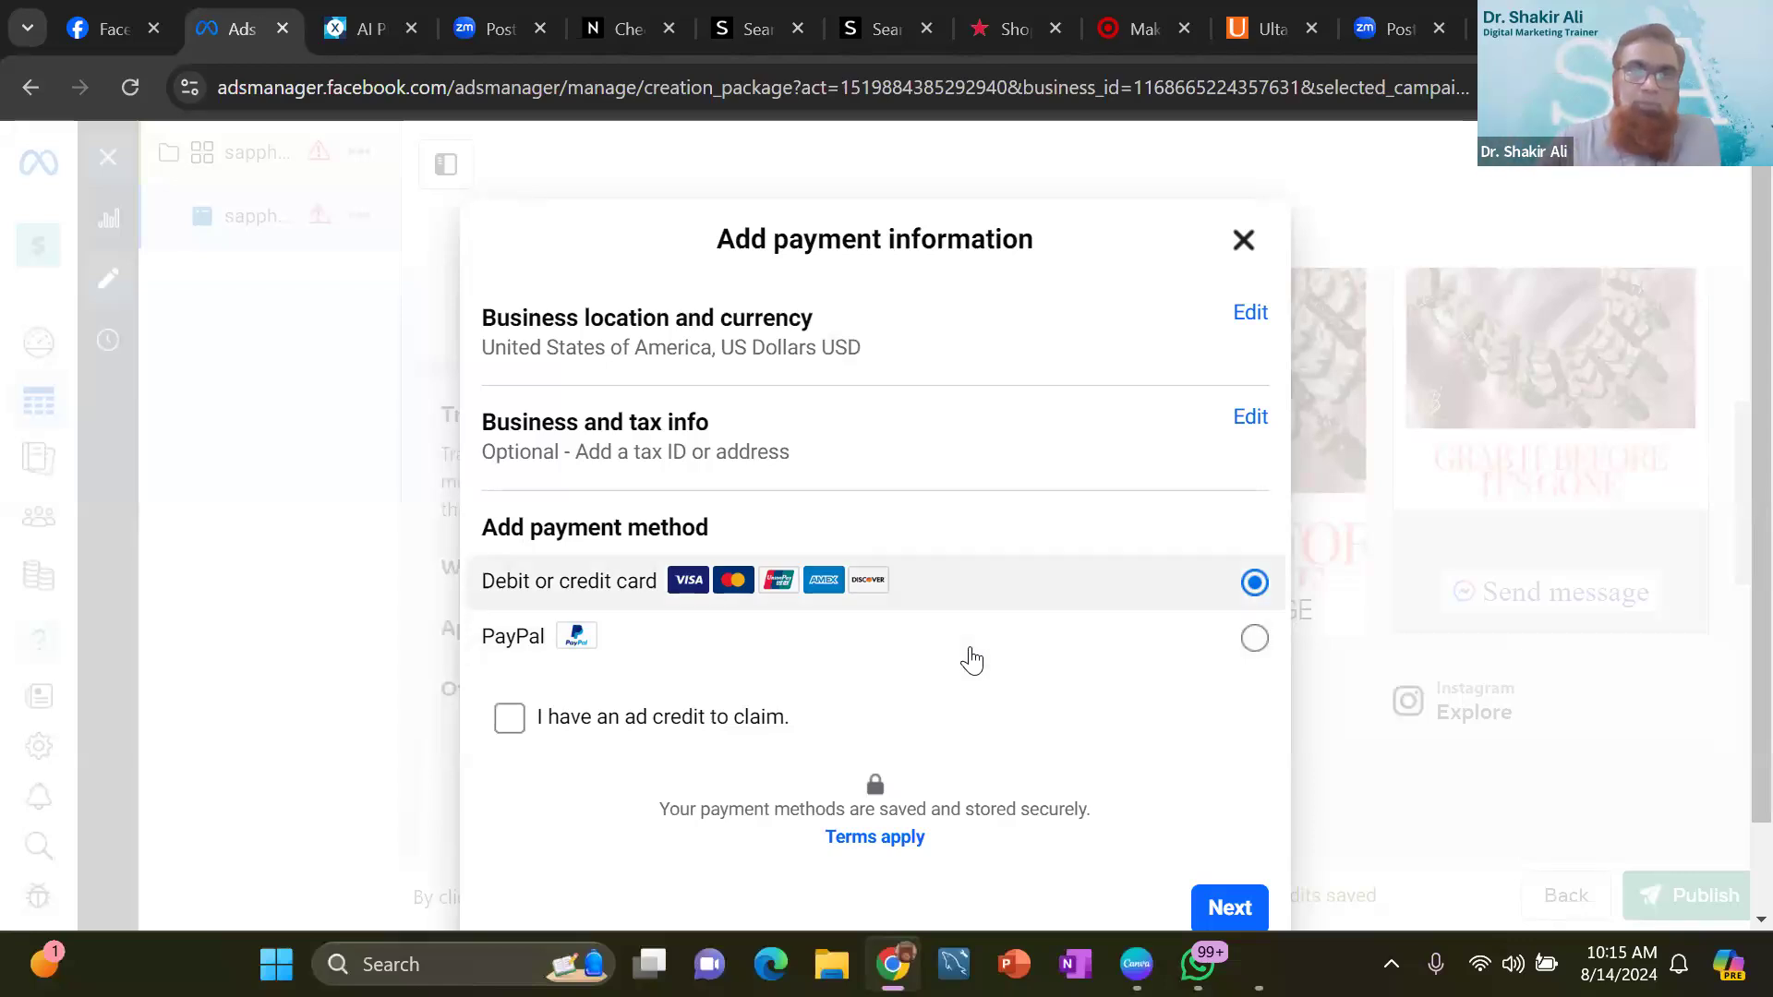
{"action": "left_click", "coordinate": [1263, 428]}
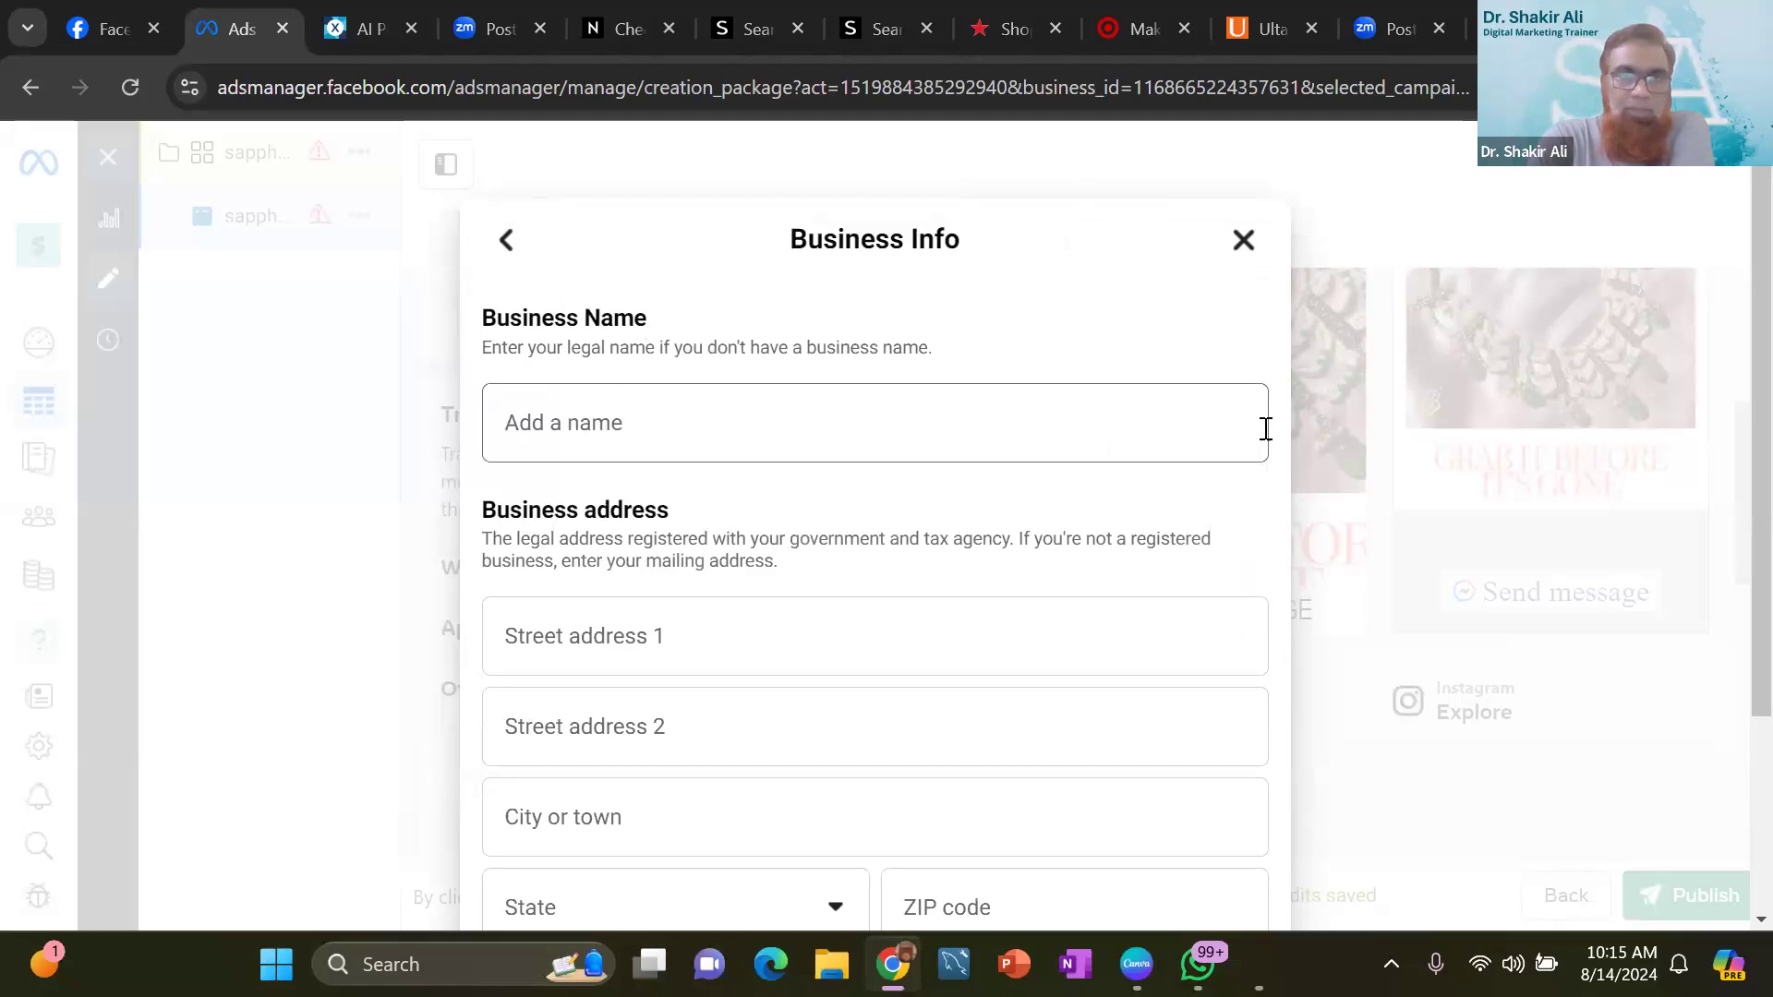
{"action": "left_click", "coordinate": [1015, 439]}
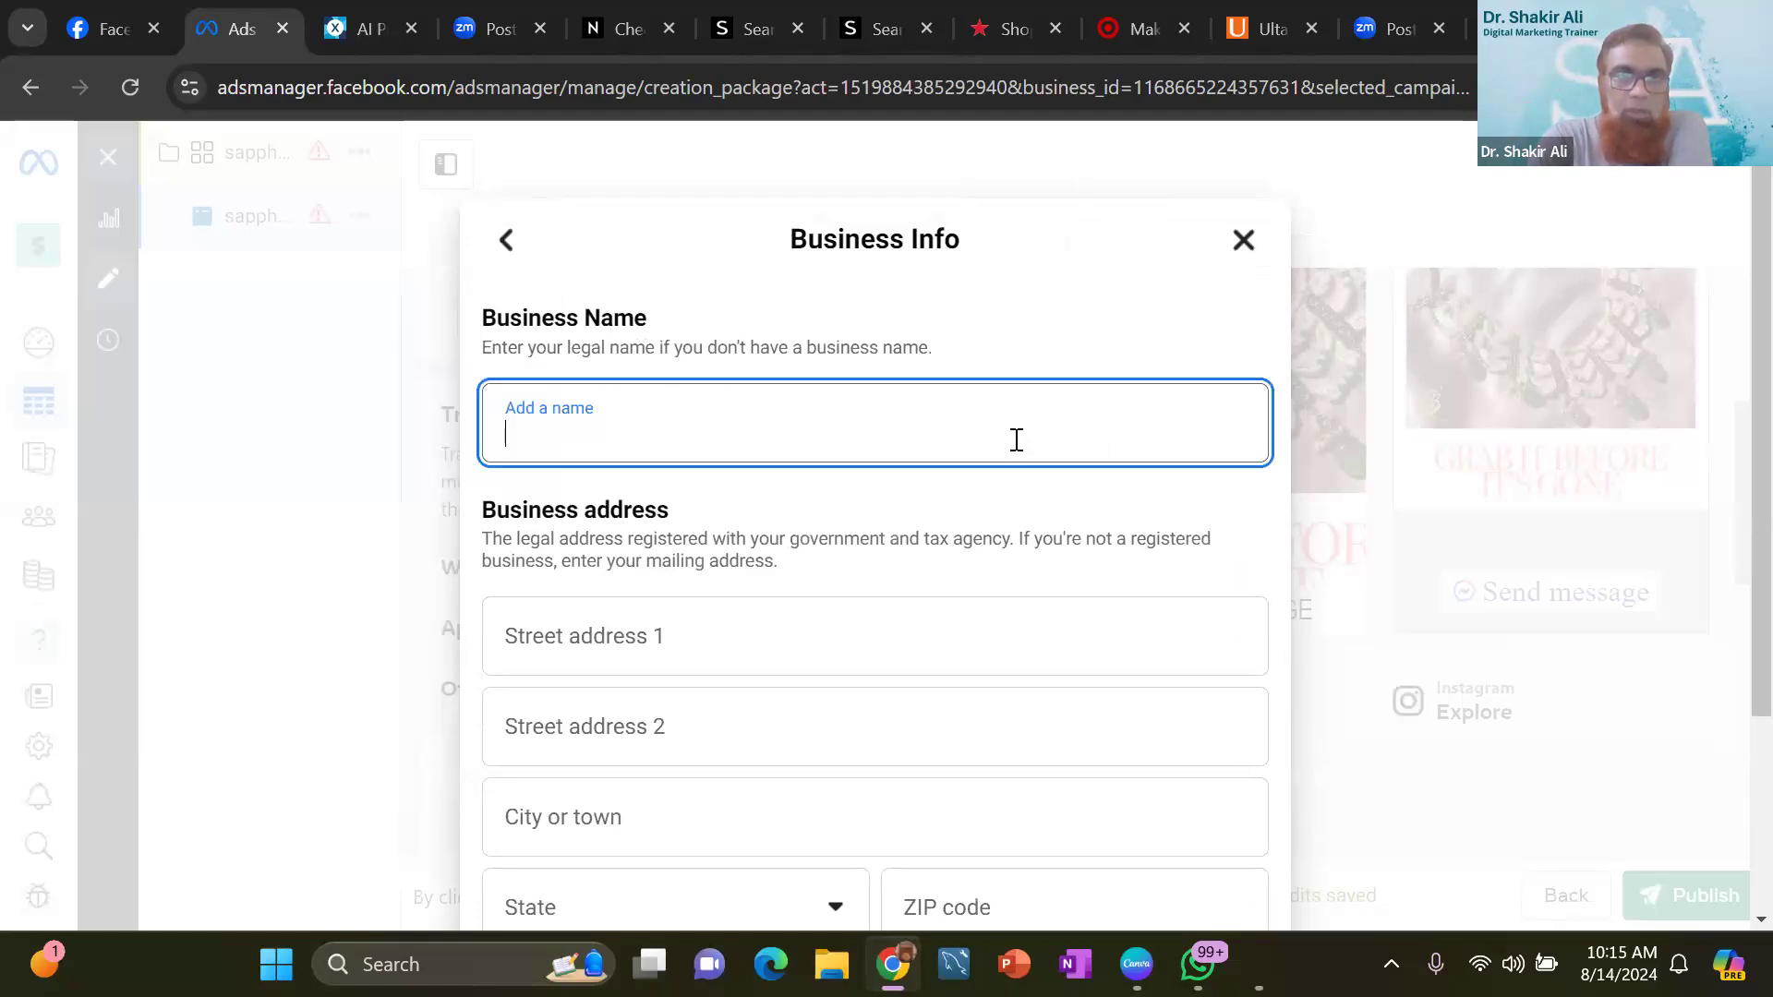
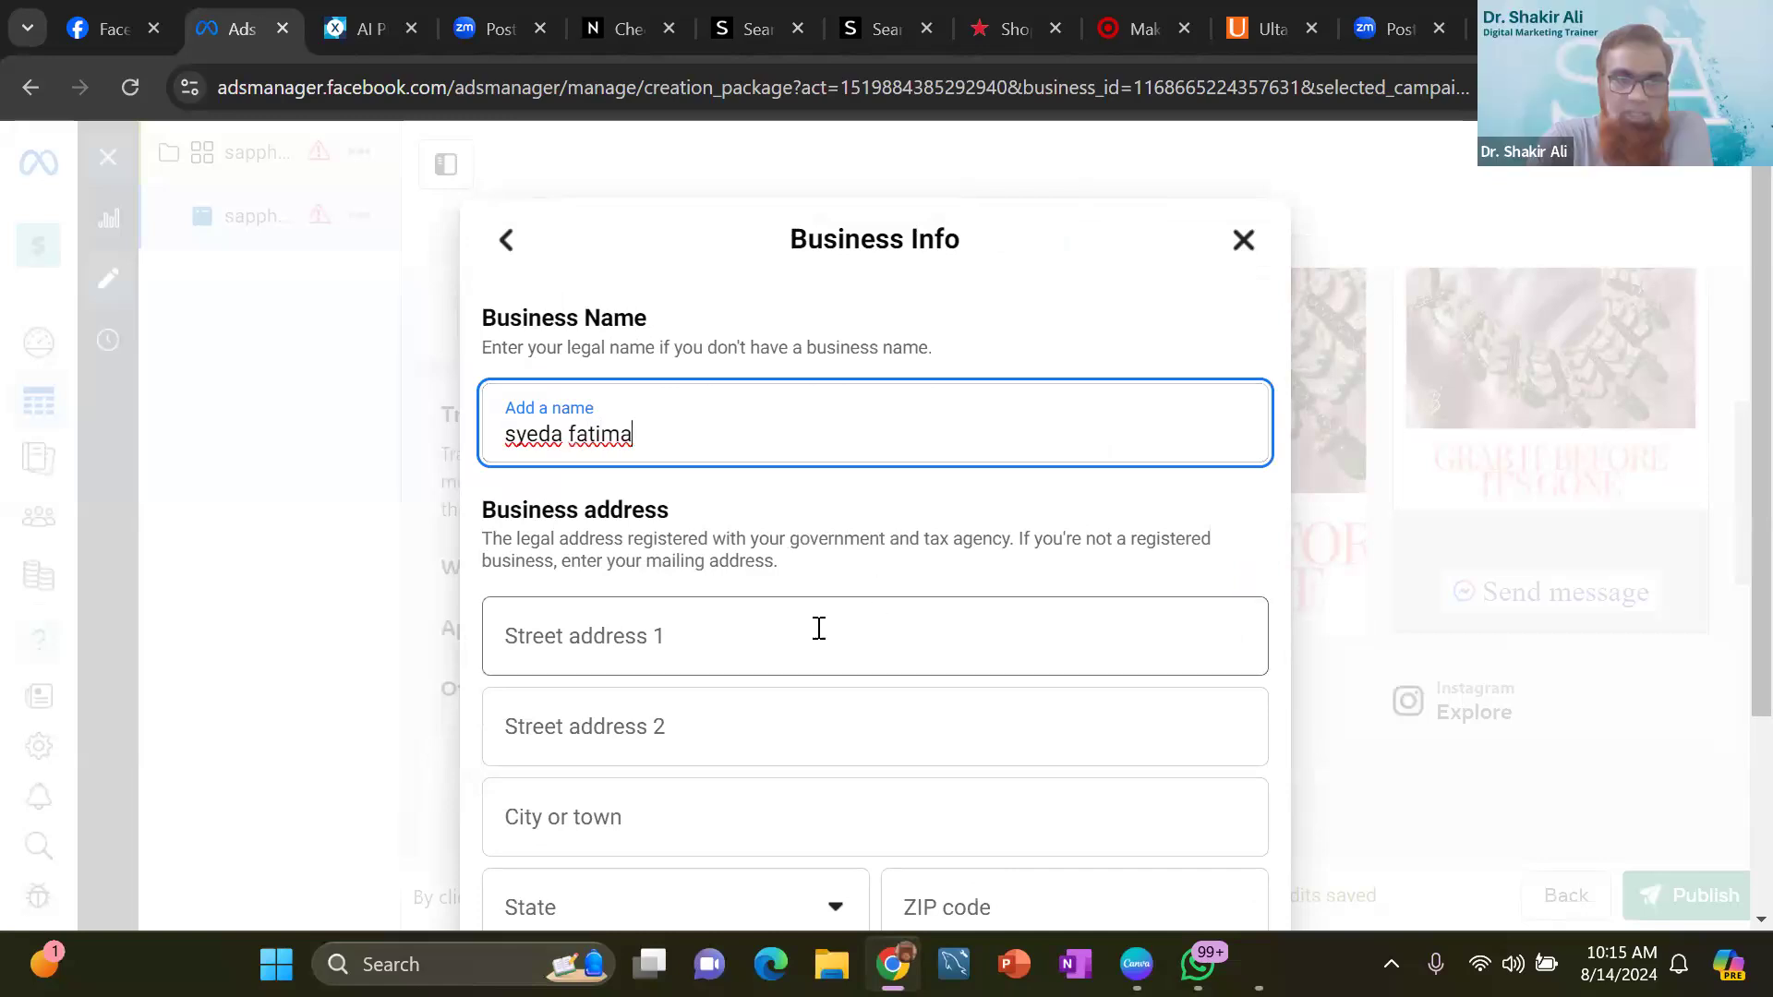
- Try to save the business info with the business address left blank
{"action": "left_click", "coordinate": [819, 628]}
{"action": "scroll", "coordinate": [821, 637], "scroll_direction": "down", "scroll_amount": 3}
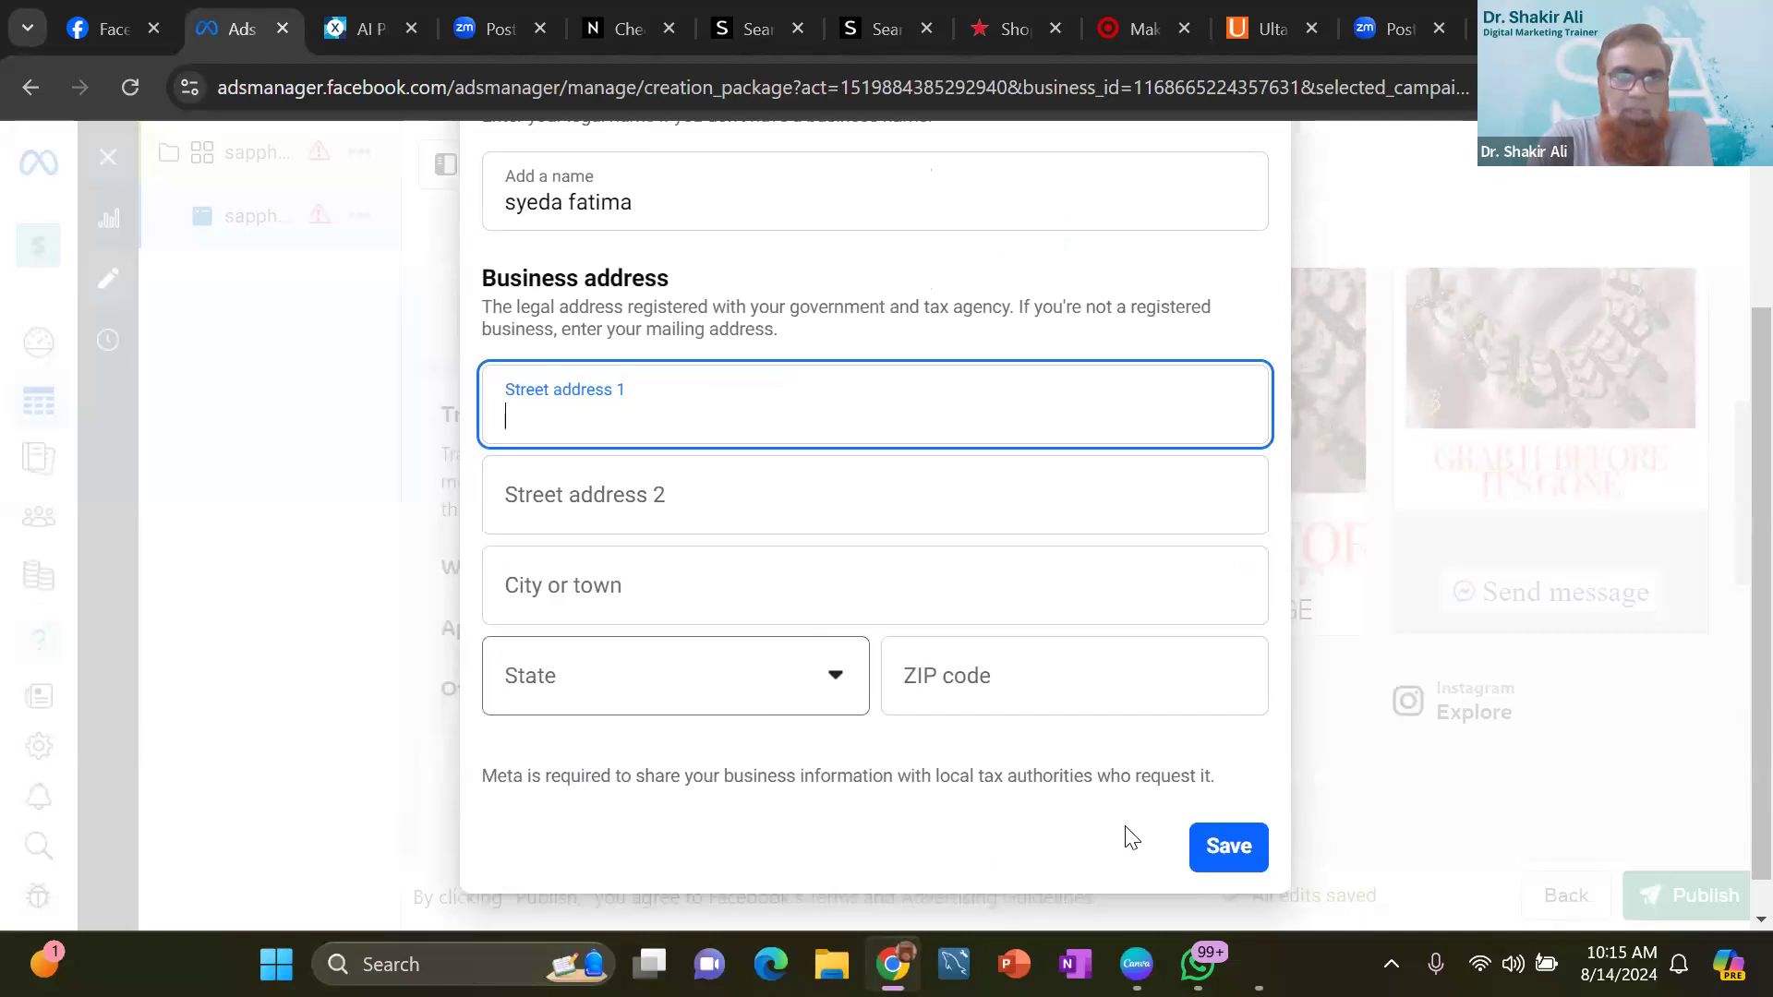
{"action": "left_click", "coordinate": [1230, 846]}
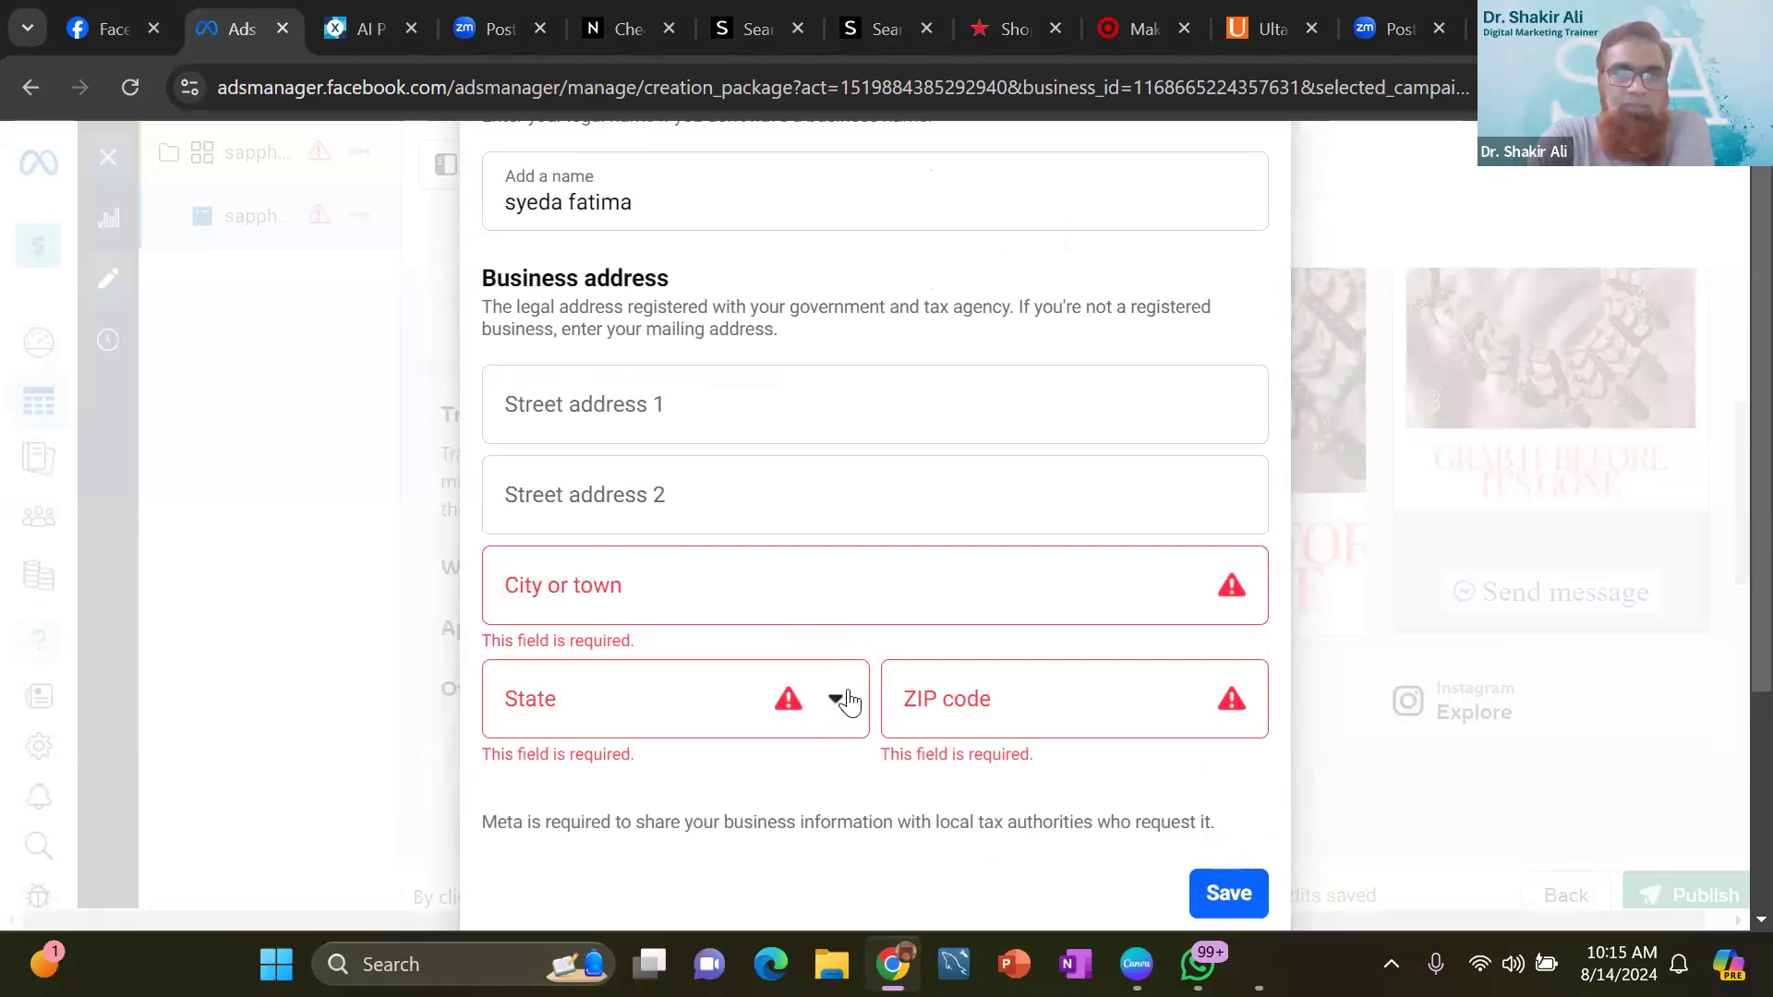
{"action": "left_click", "coordinate": [692, 595]}
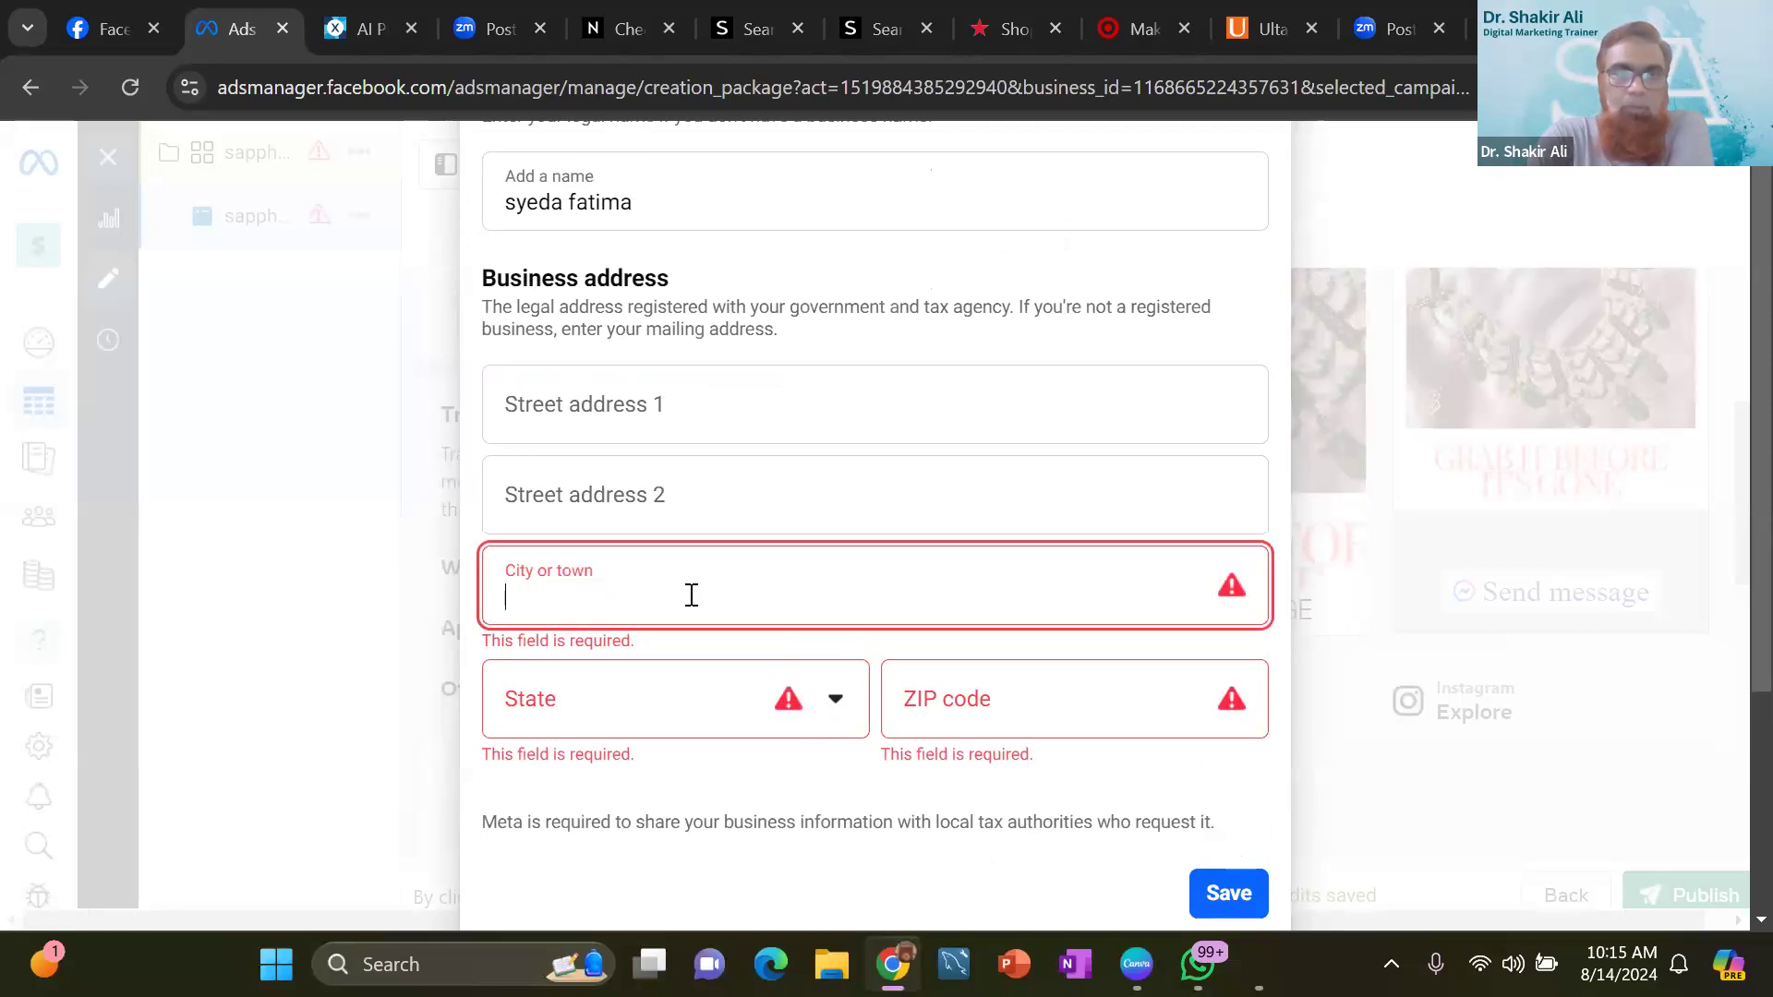
{"action": "type", "text": "illinois"}
- Choose the state of the business address from the list and enter the correct city
{"action": "left_click", "coordinate": [835, 700]}
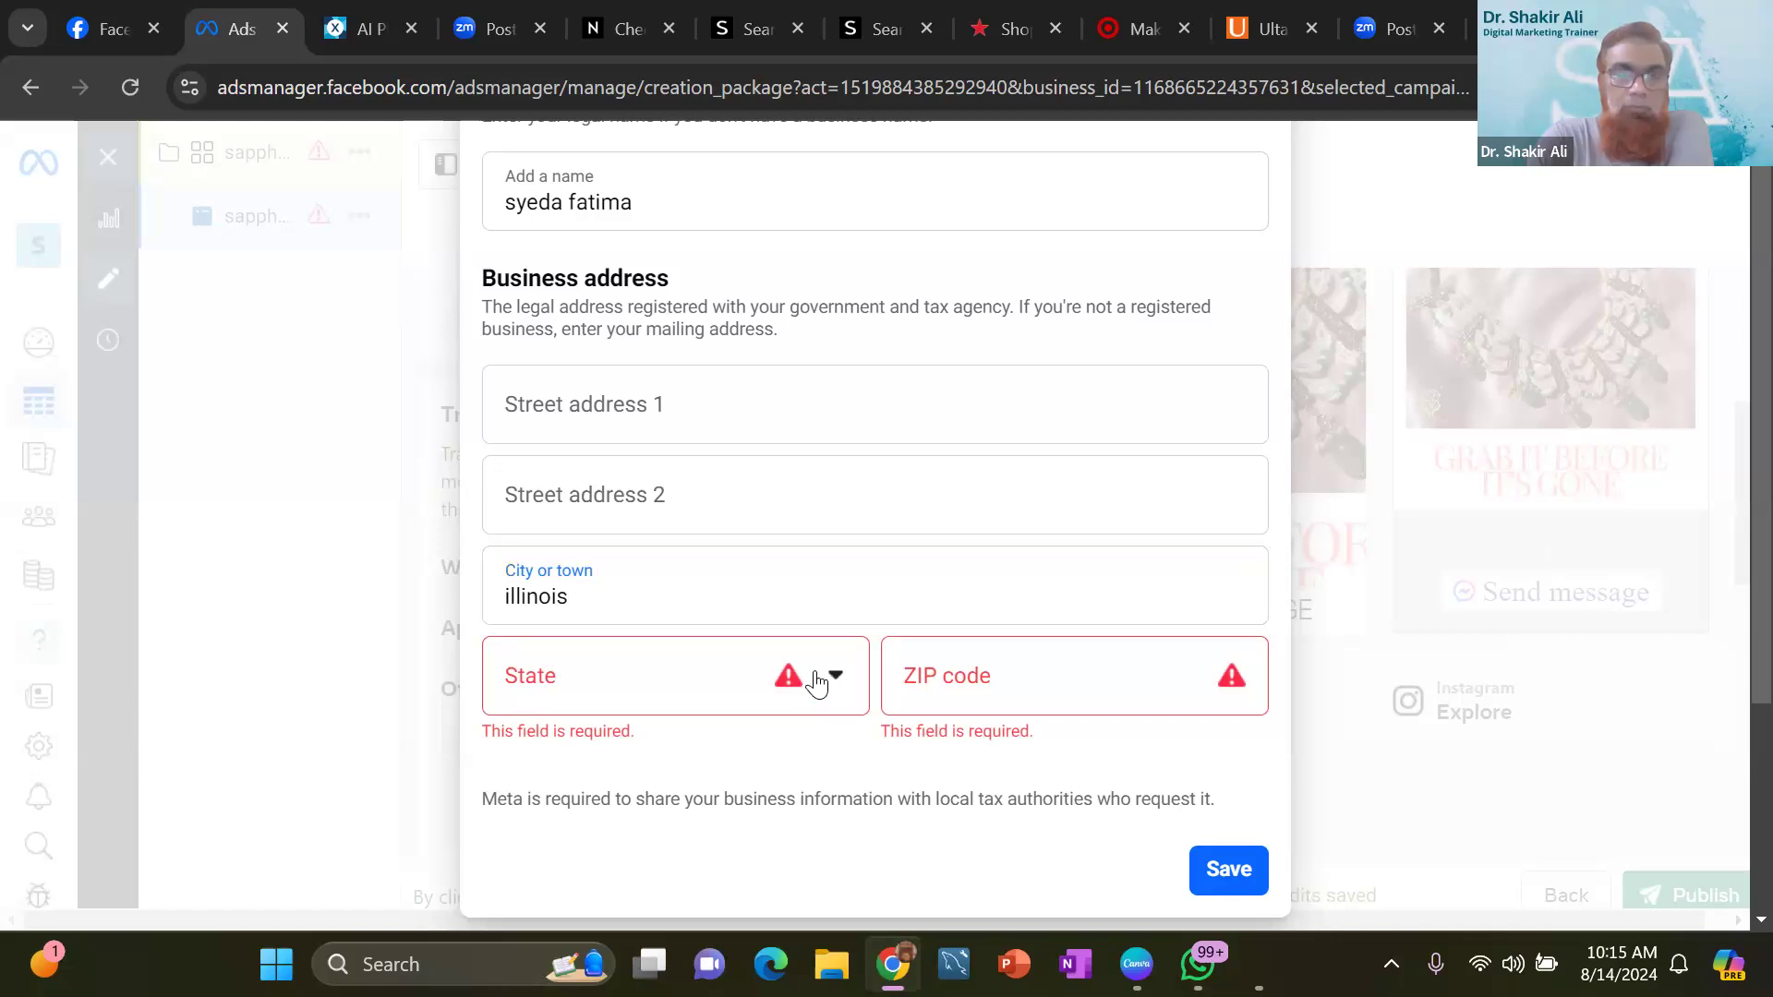
{"action": "left_click", "coordinate": [658, 670]}
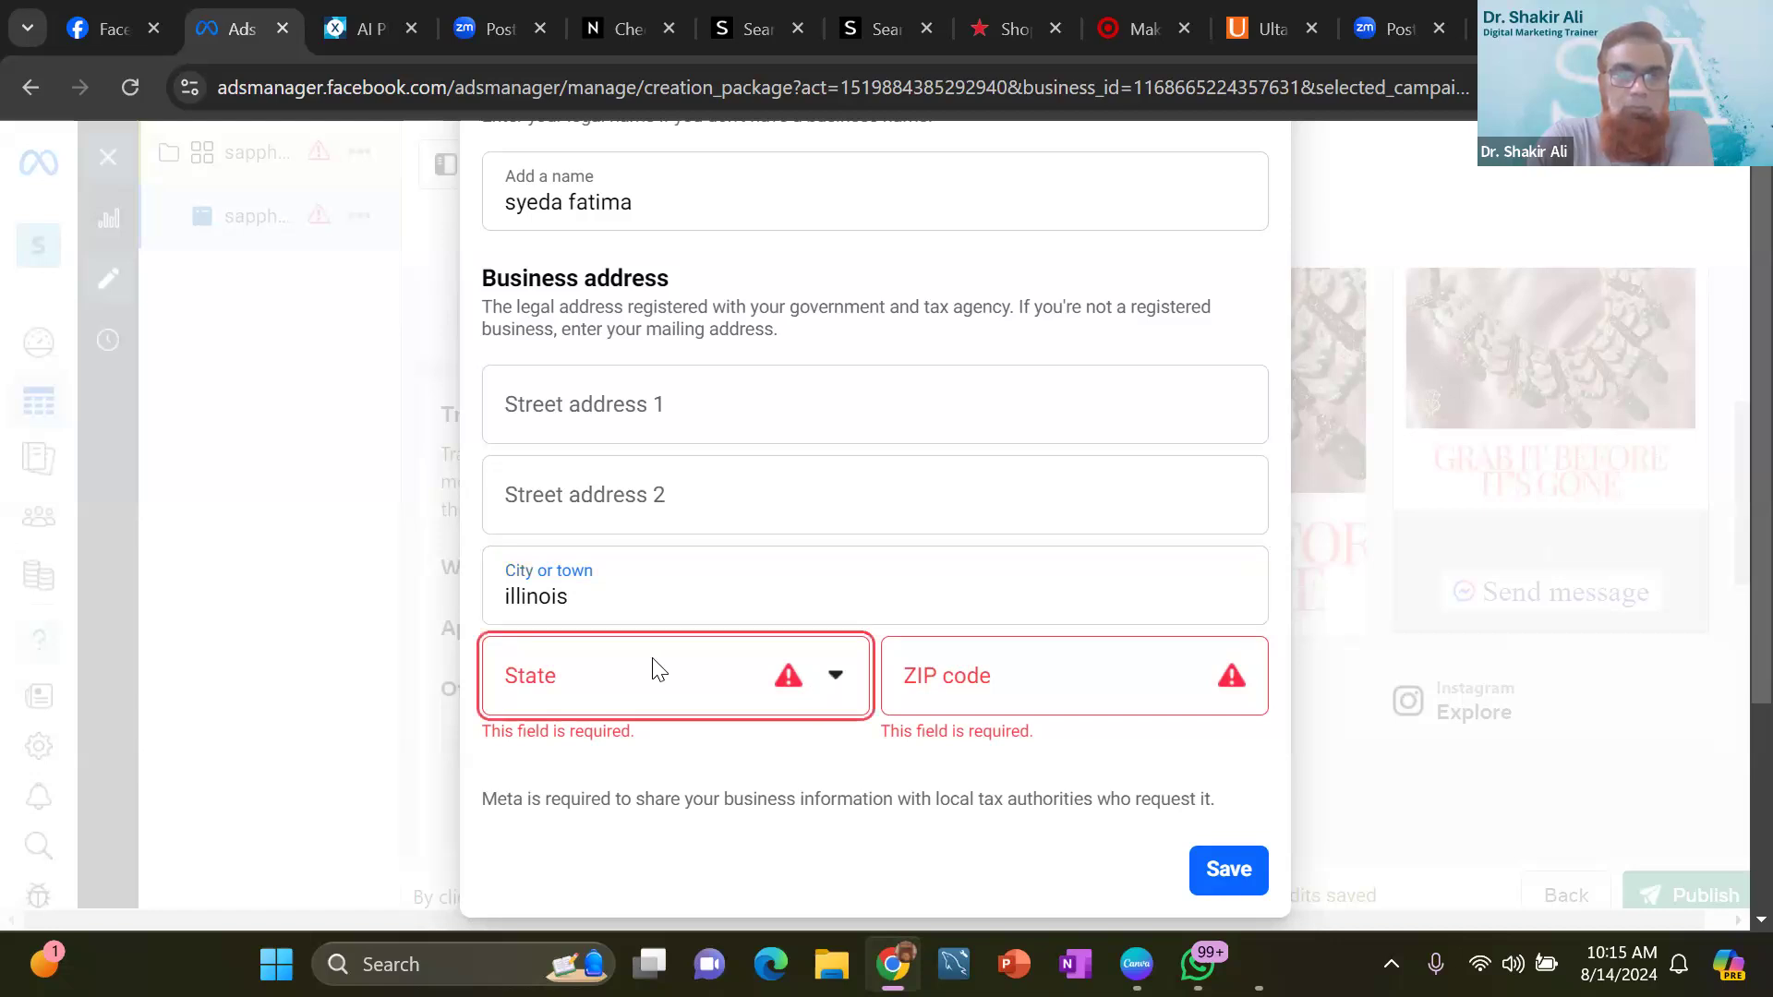
{"action": "left_click", "coordinate": [653, 668]}
{"action": "scroll", "coordinate": [637, 805], "scroll_direction": "down", "scroll_amount": 2}
{"action": "scroll", "coordinate": [626, 811], "scroll_direction": "down", "scroll_amount": 5}
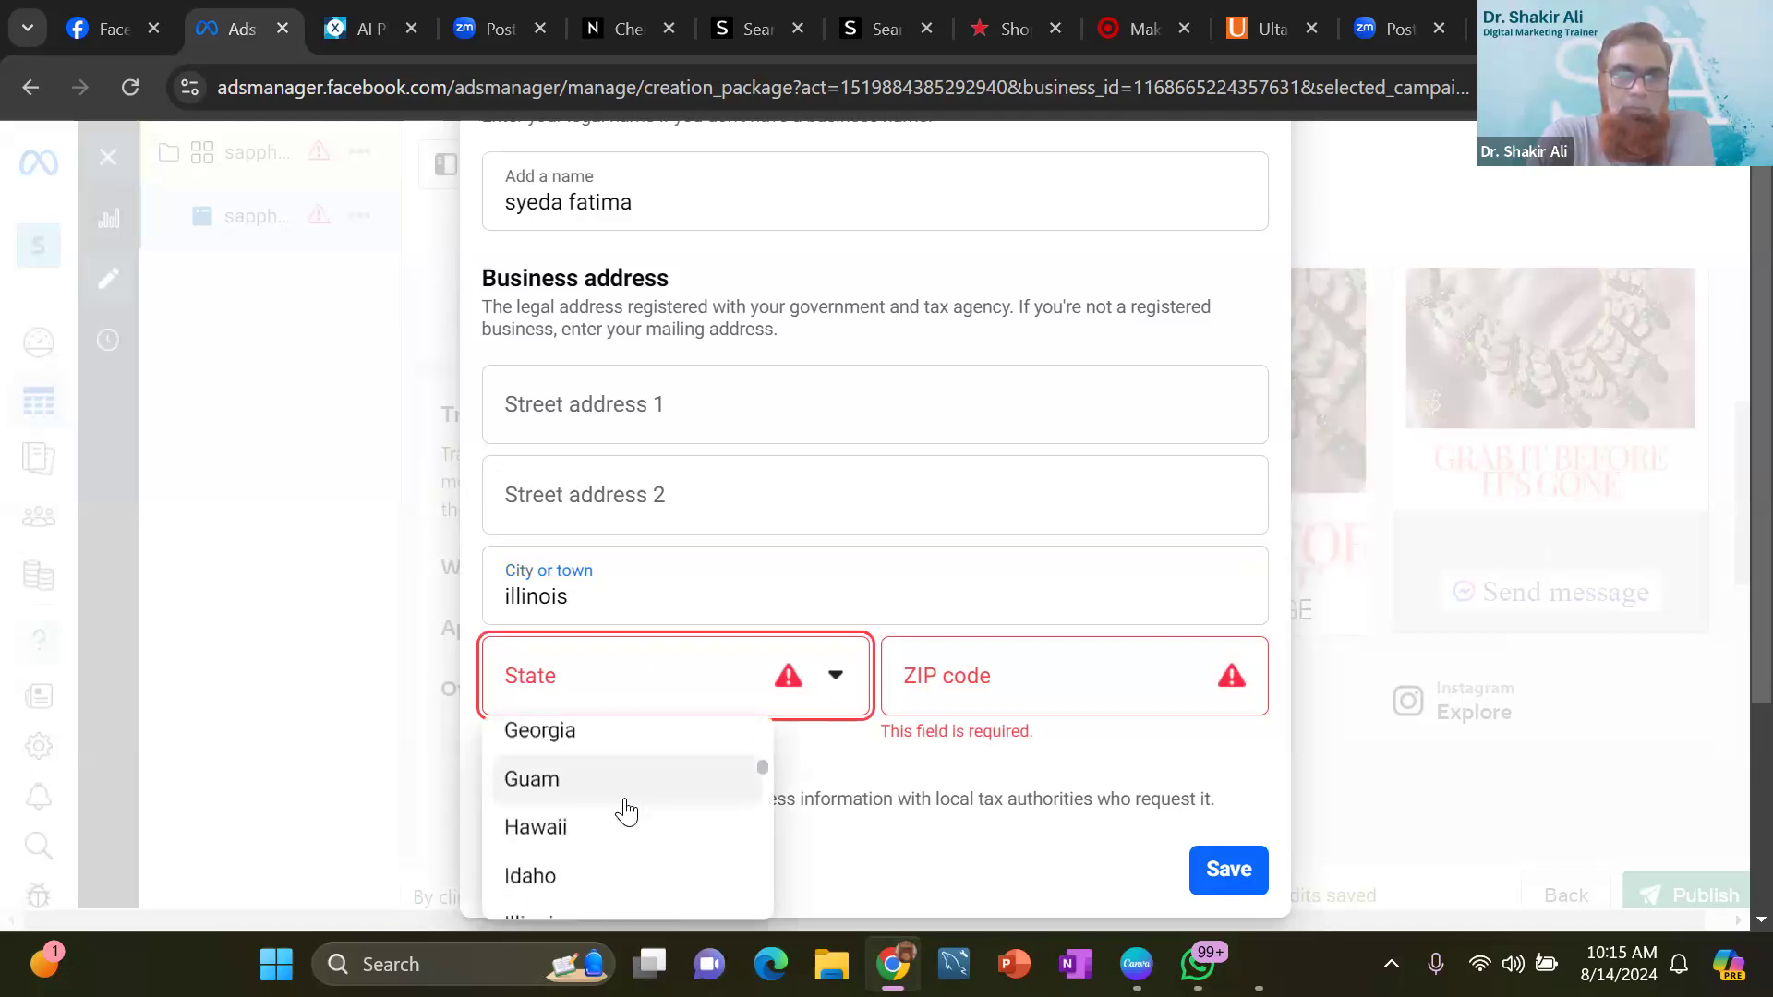
{"action": "scroll", "coordinate": [621, 807], "scroll_direction": "down", "scroll_amount": 2}
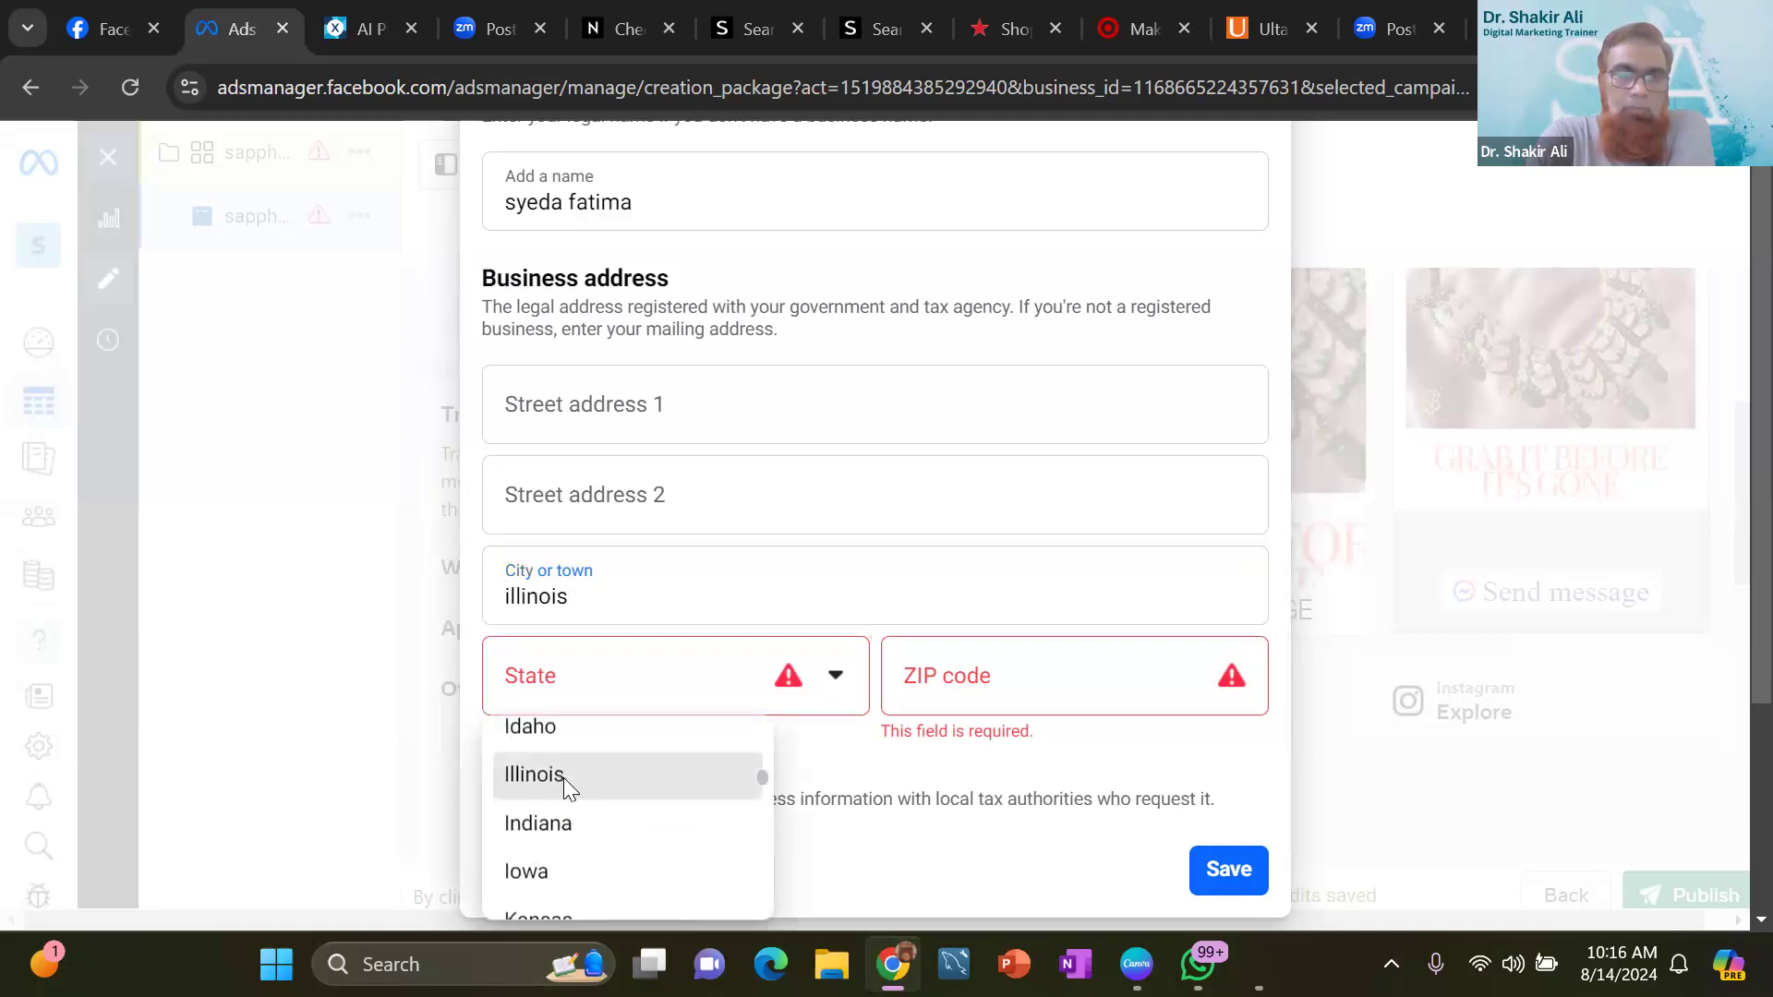
{"action": "left_click", "coordinate": [563, 778]}
{"action": "left_click_drag", "start_coordinate": [580, 600], "coordinate": [412, 610]}
{"action": "type", "text": "chicago"}
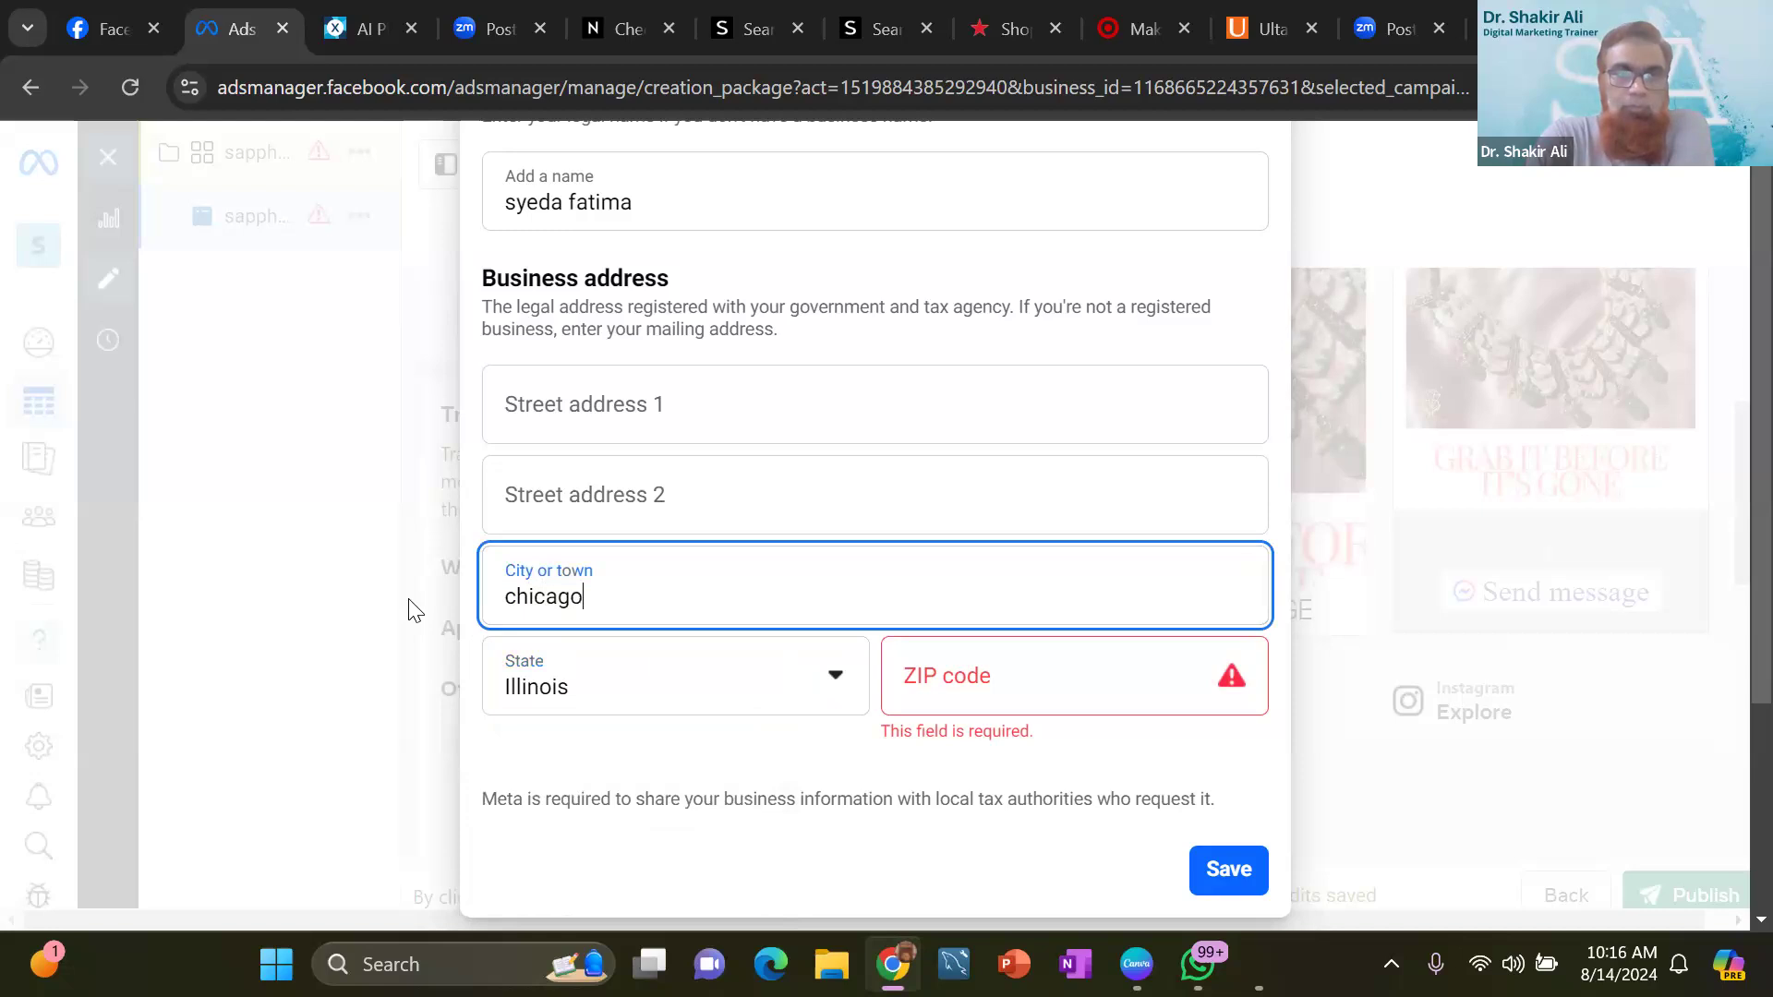
- Enter the ZIP code of the business address and save the business info
{"action": "left_click", "coordinate": [940, 662]}
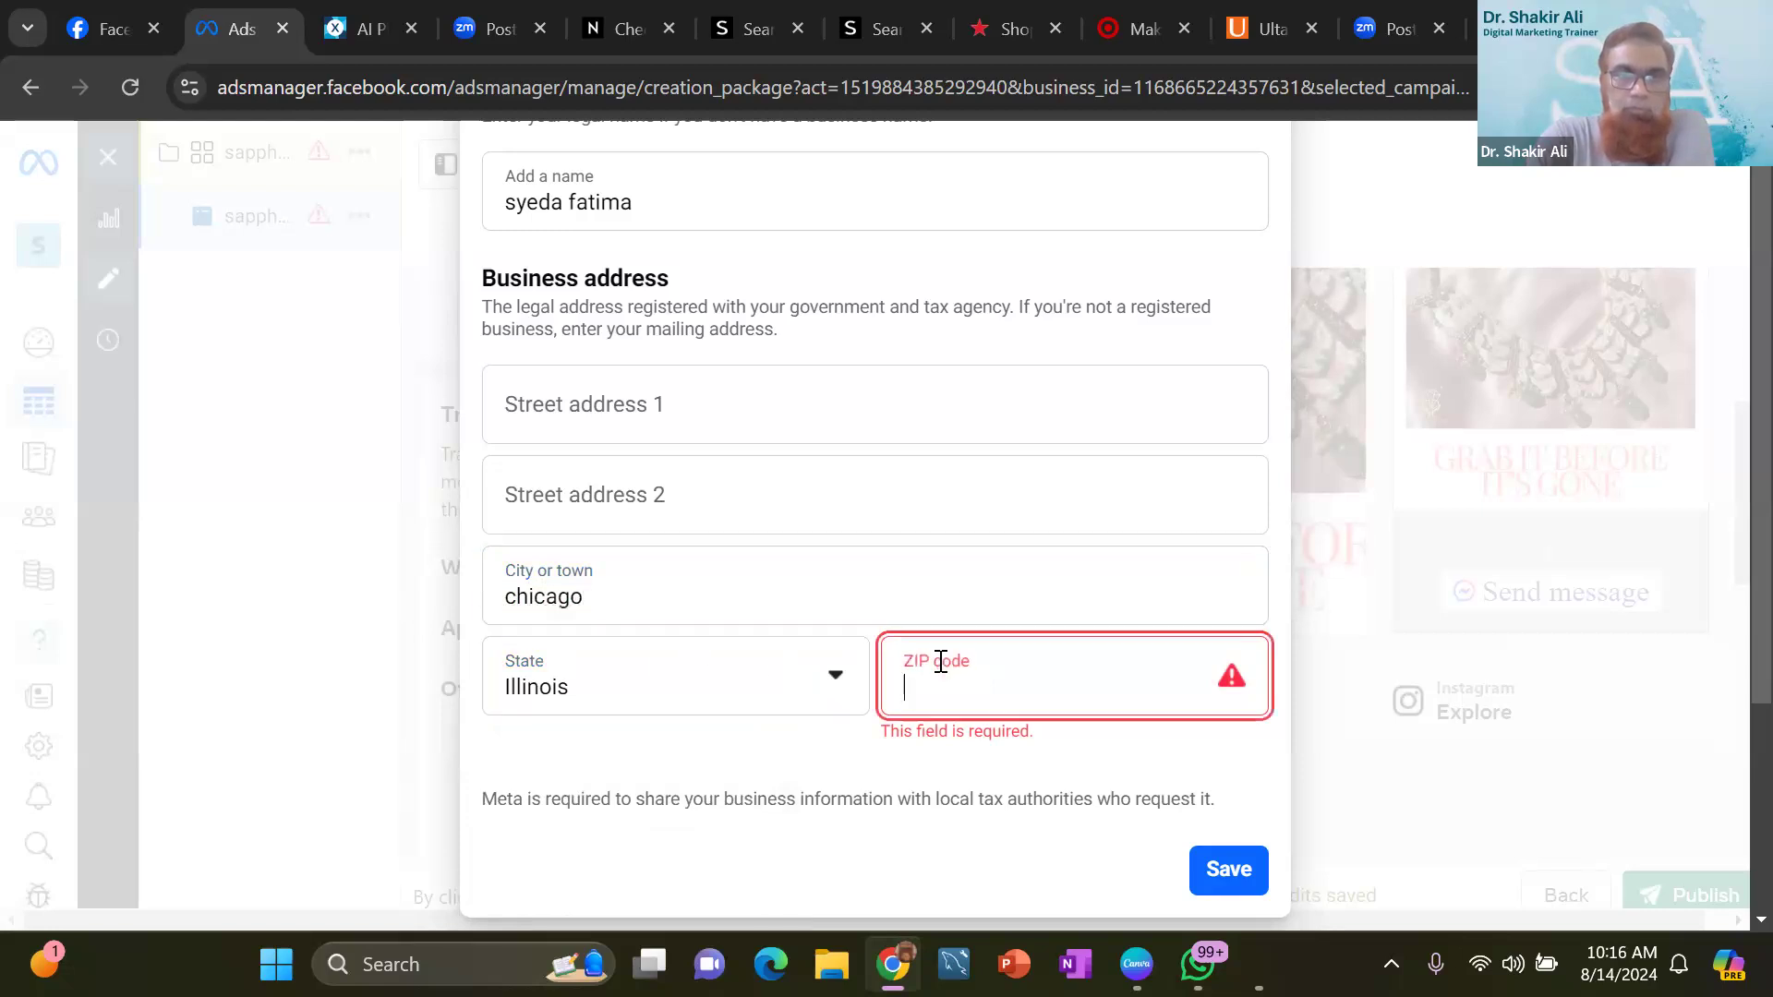
{"action": "type", "text": "60660"}
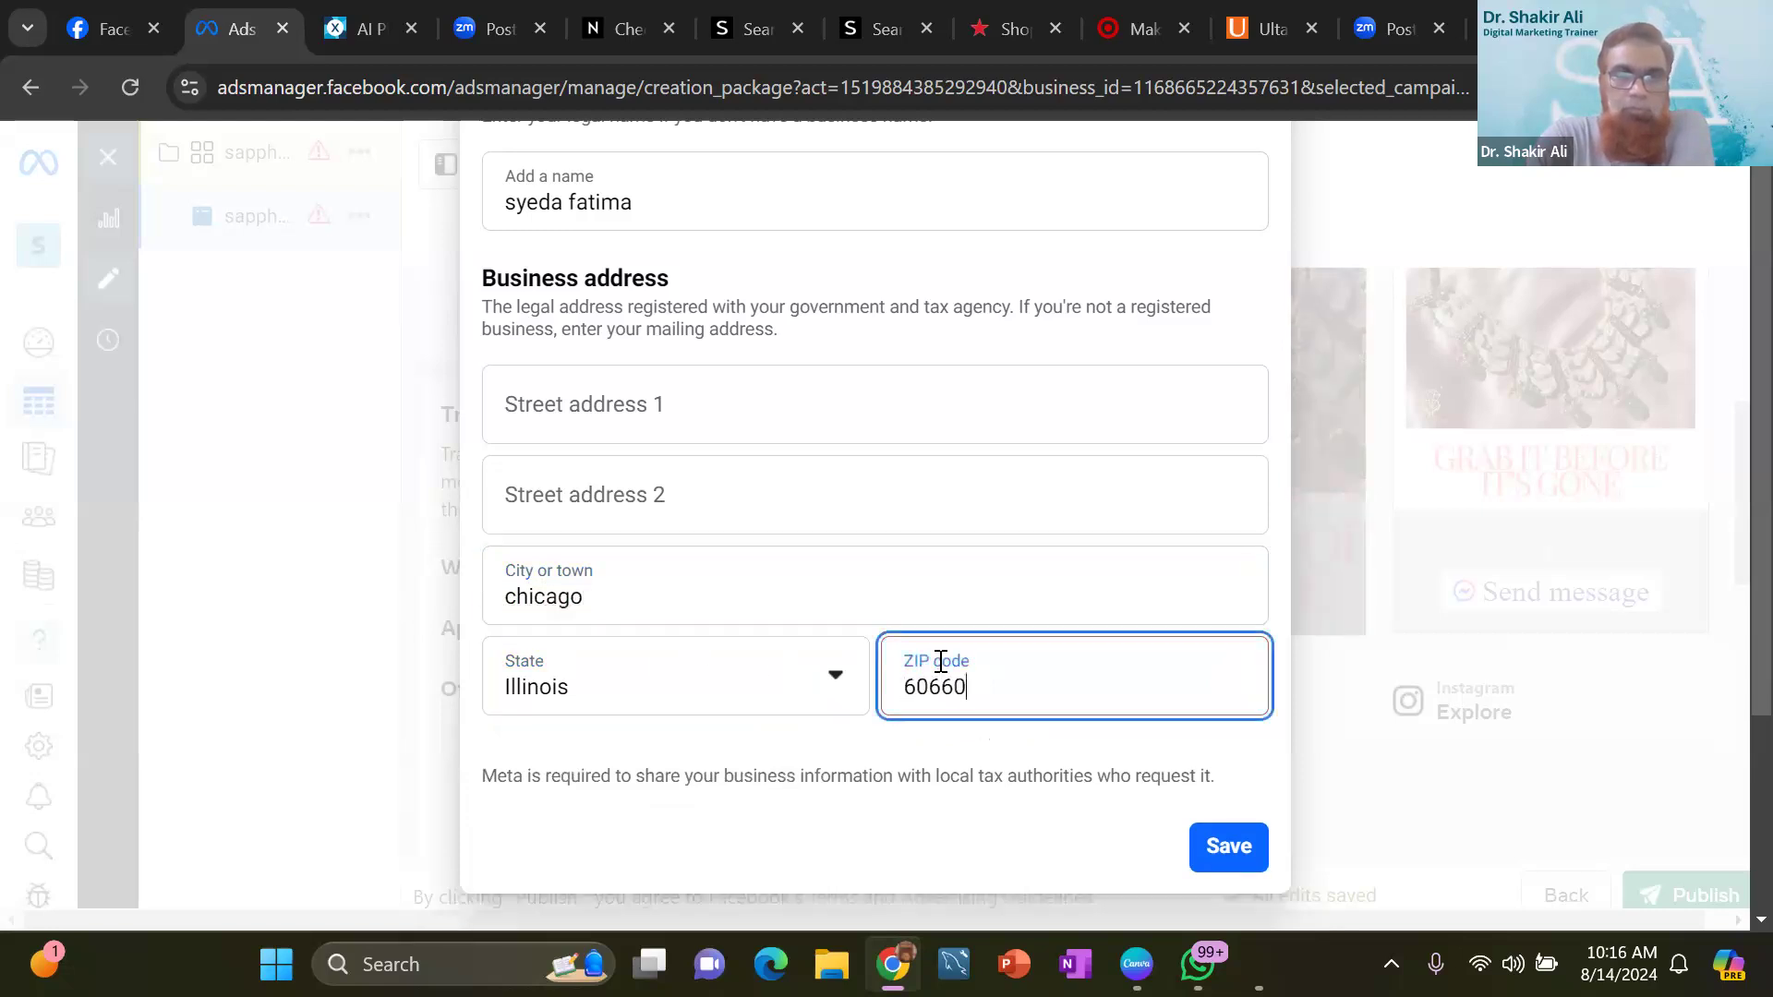
{"action": "left_click", "coordinate": [1236, 847]}
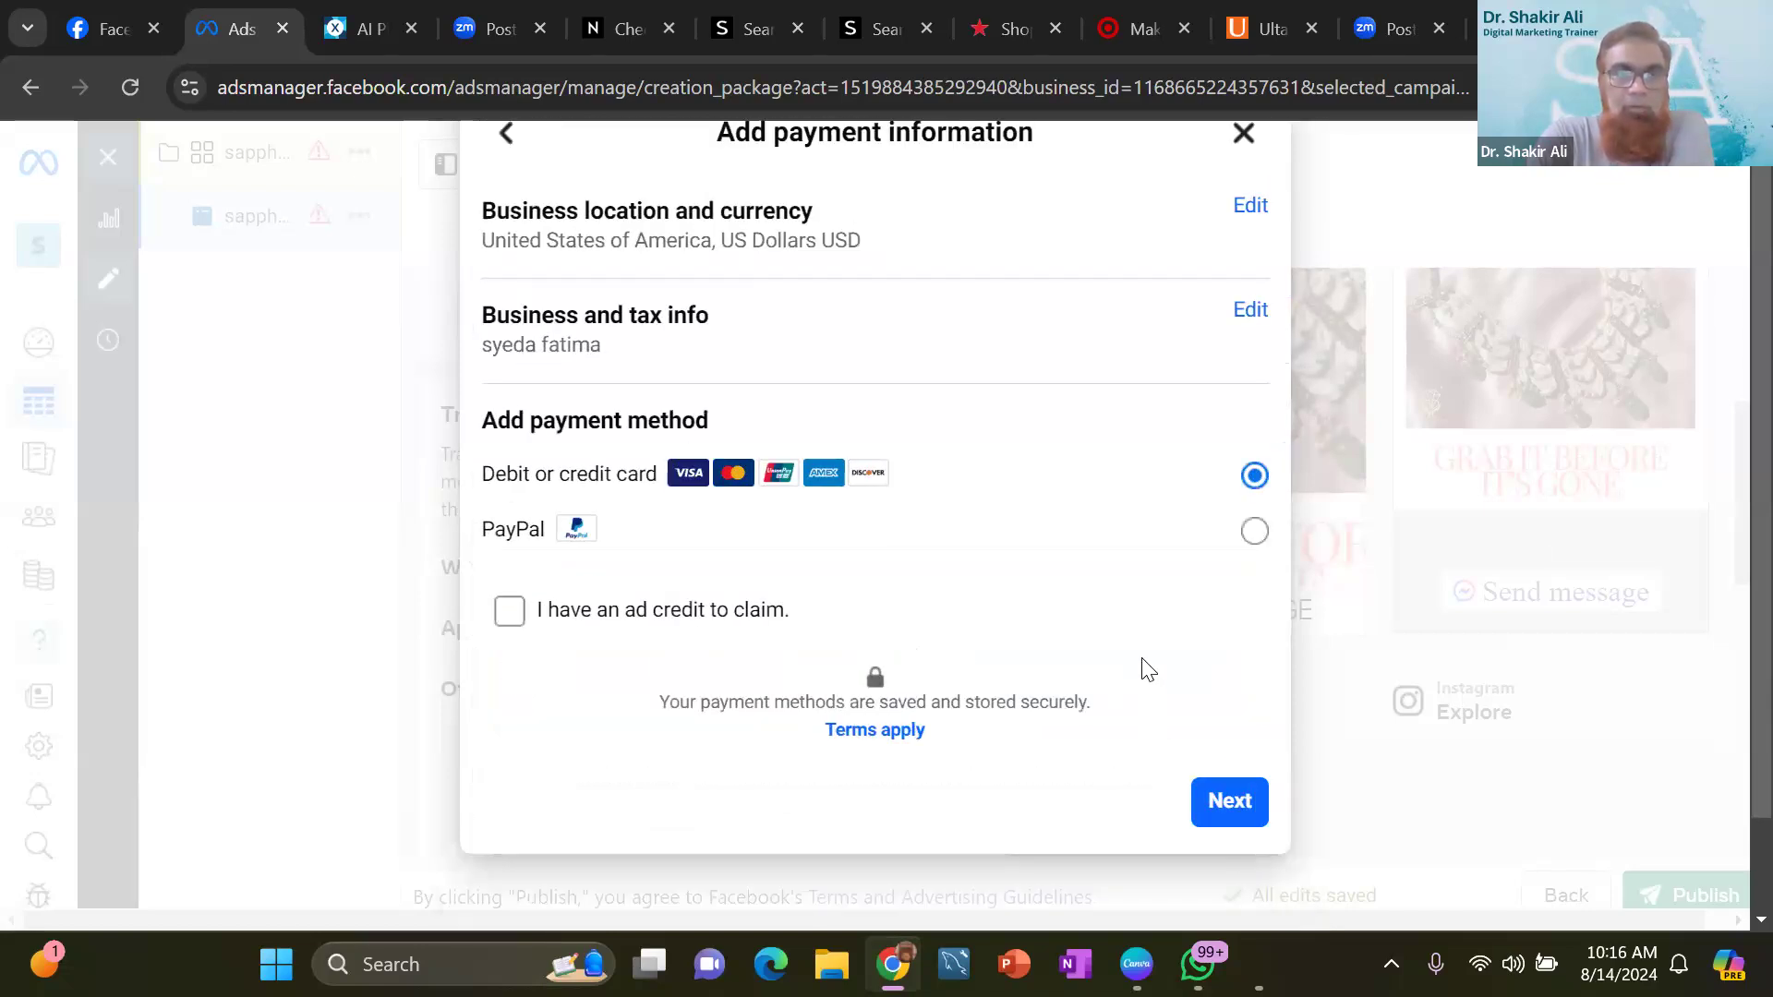
- Try PayPal as the payment method, continuing to its login page, and cancel to return to Meta Platforms
{"action": "scroll", "coordinate": [1132, 646], "scroll_direction": "up", "scroll_amount": 1}
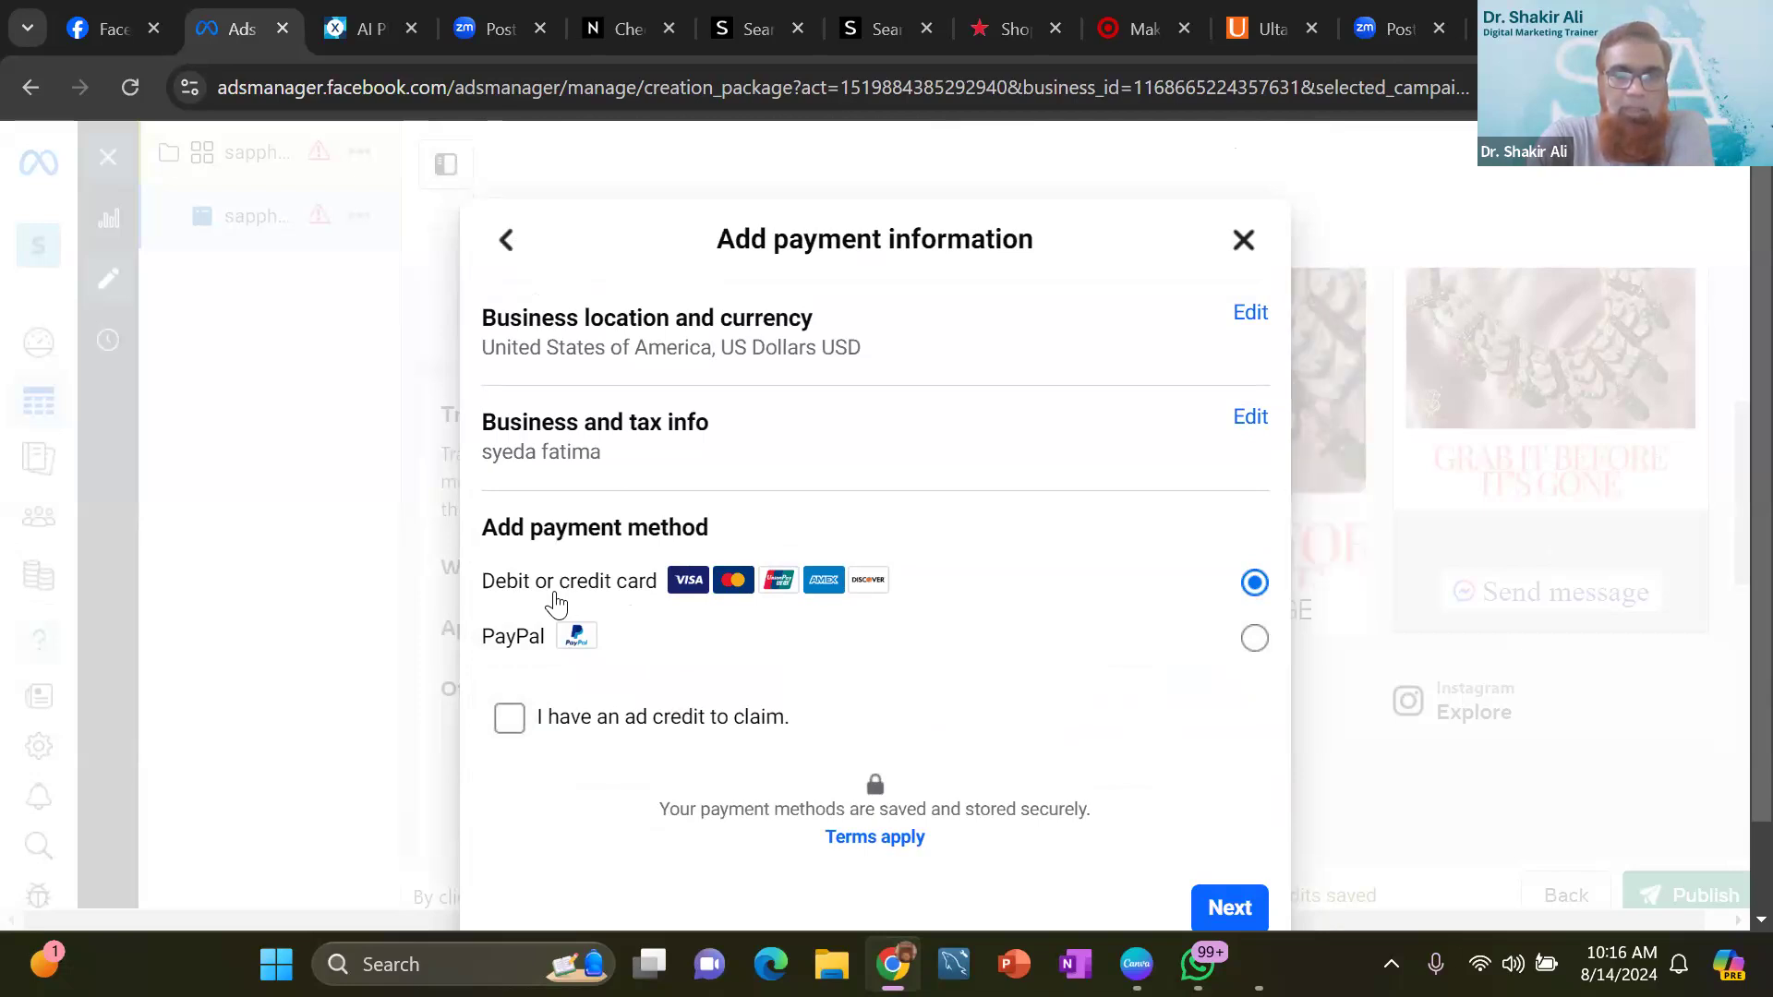
{"action": "left_click", "coordinate": [533, 646]}
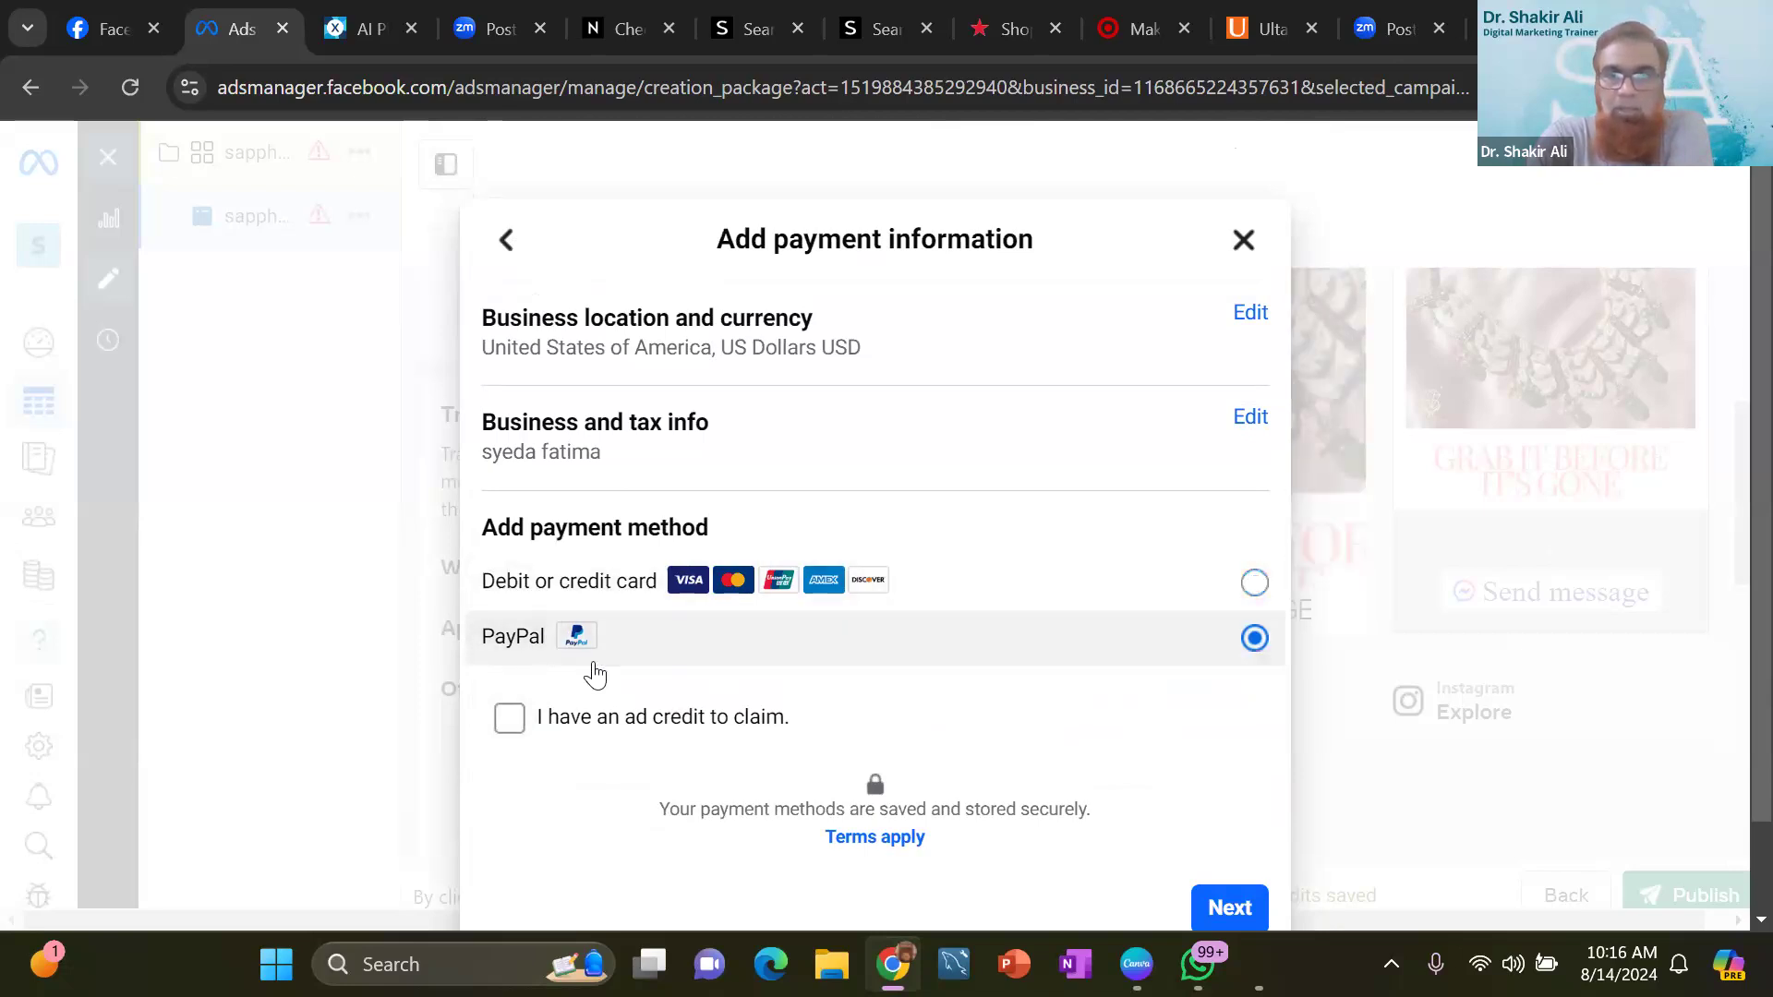
{"action": "left_click", "coordinate": [1205, 906]}
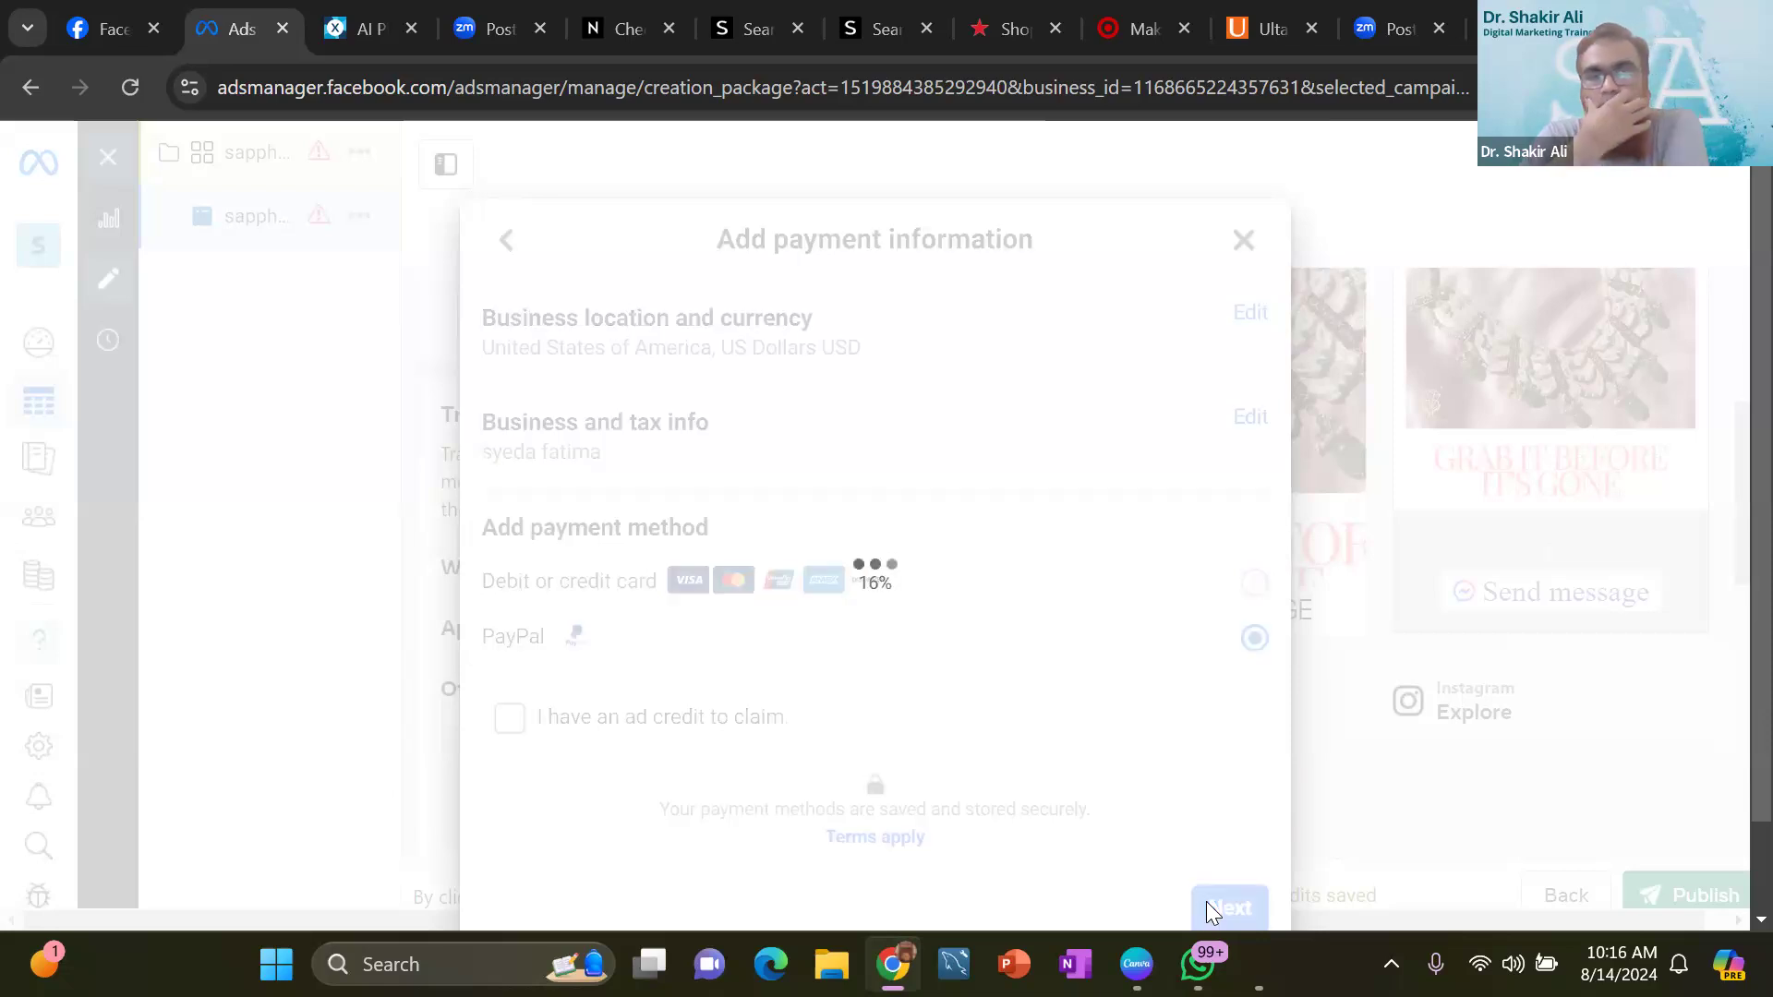
{"action": "left_click", "coordinate": [1208, 905]}
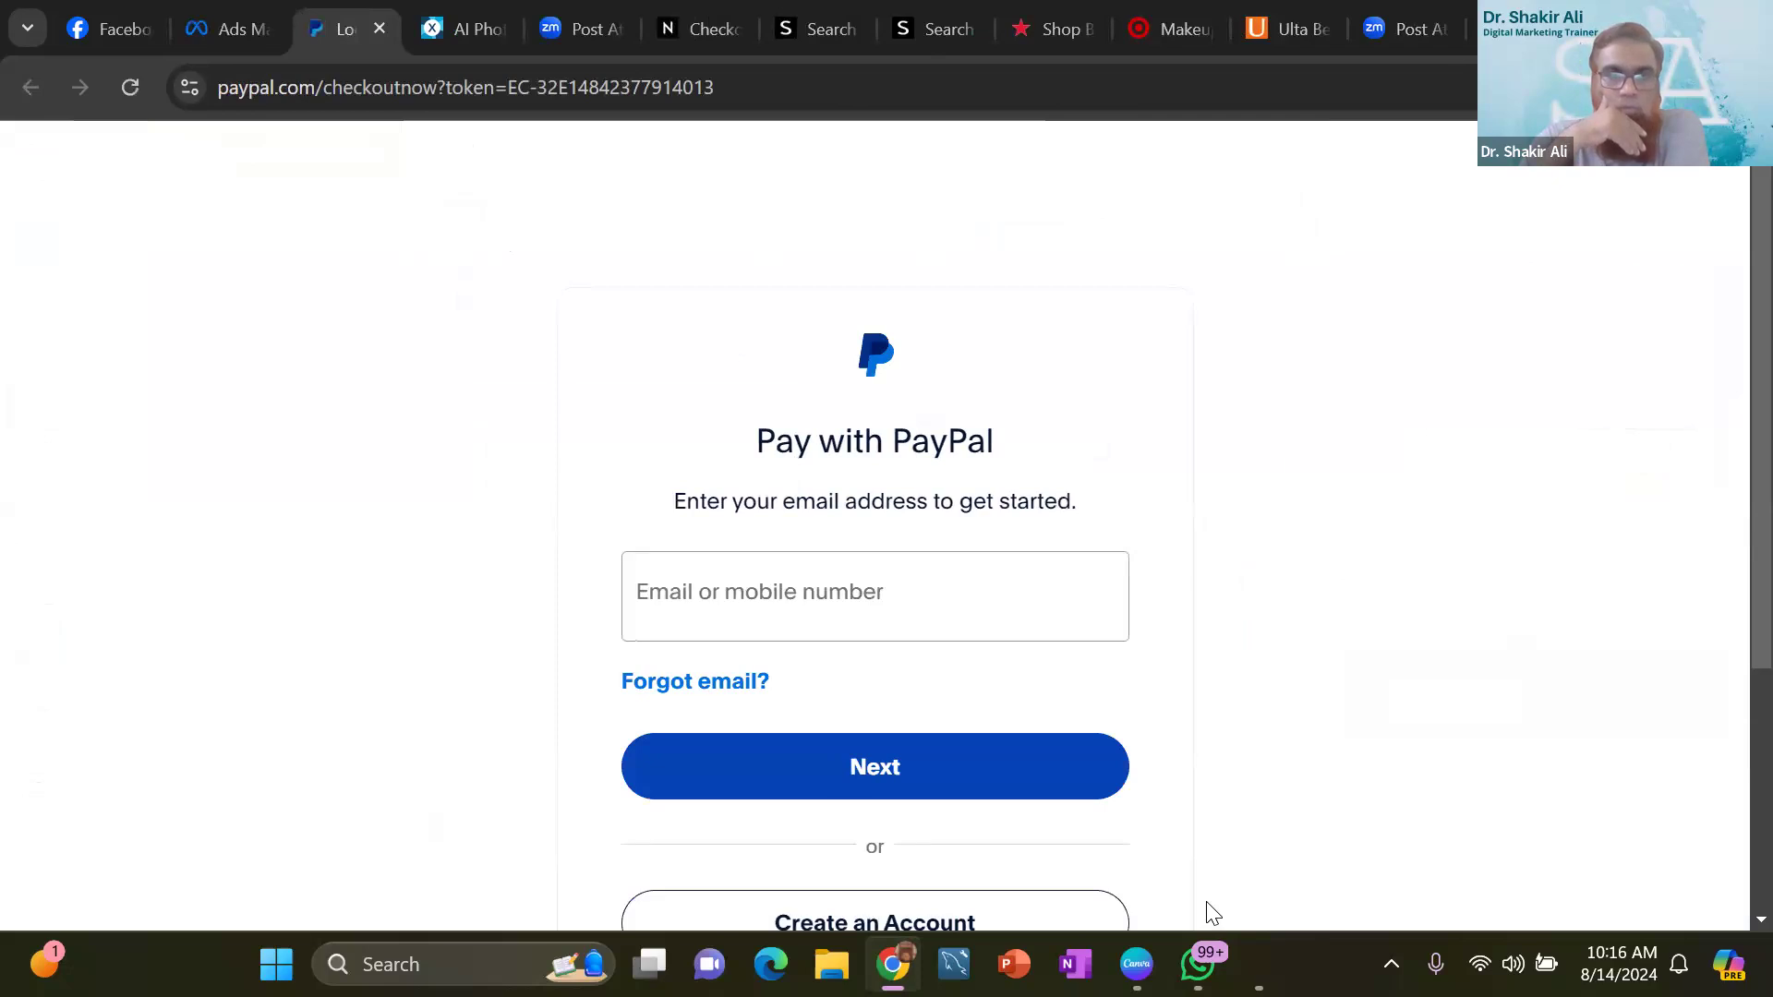
{"action": "scroll", "coordinate": [1212, 912], "scroll_direction": "down", "scroll_amount": 4}
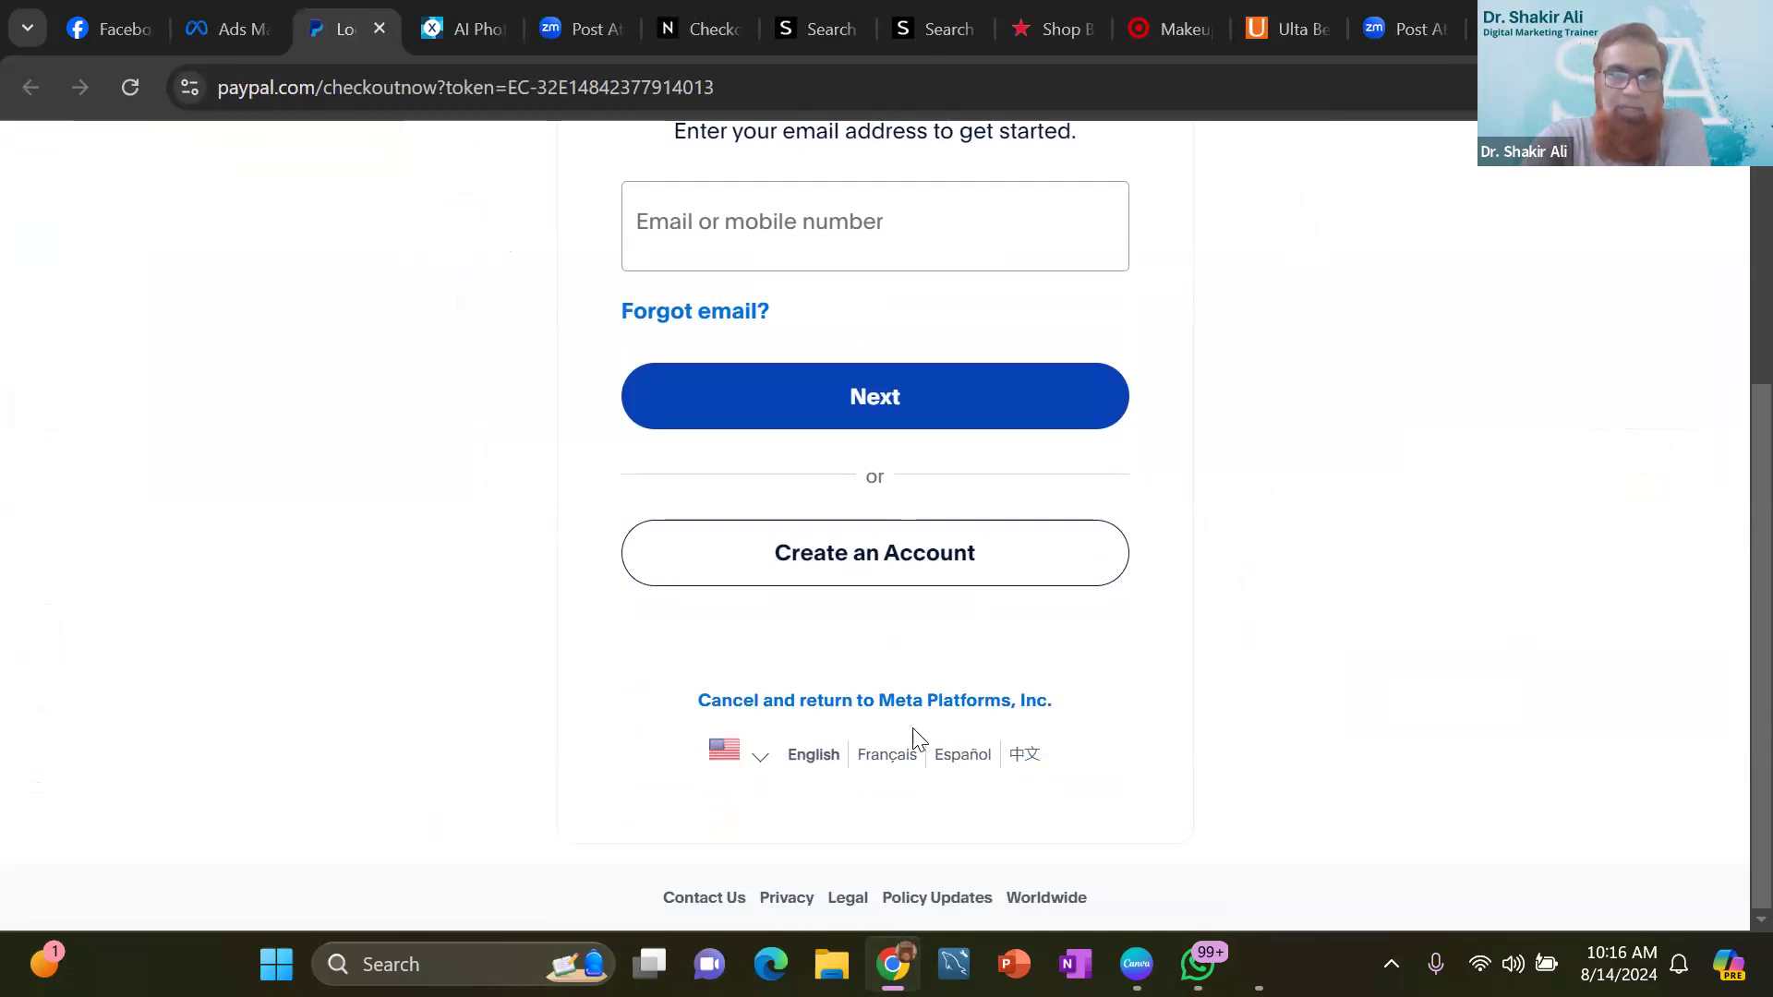
{"action": "left_click", "coordinate": [879, 700]}
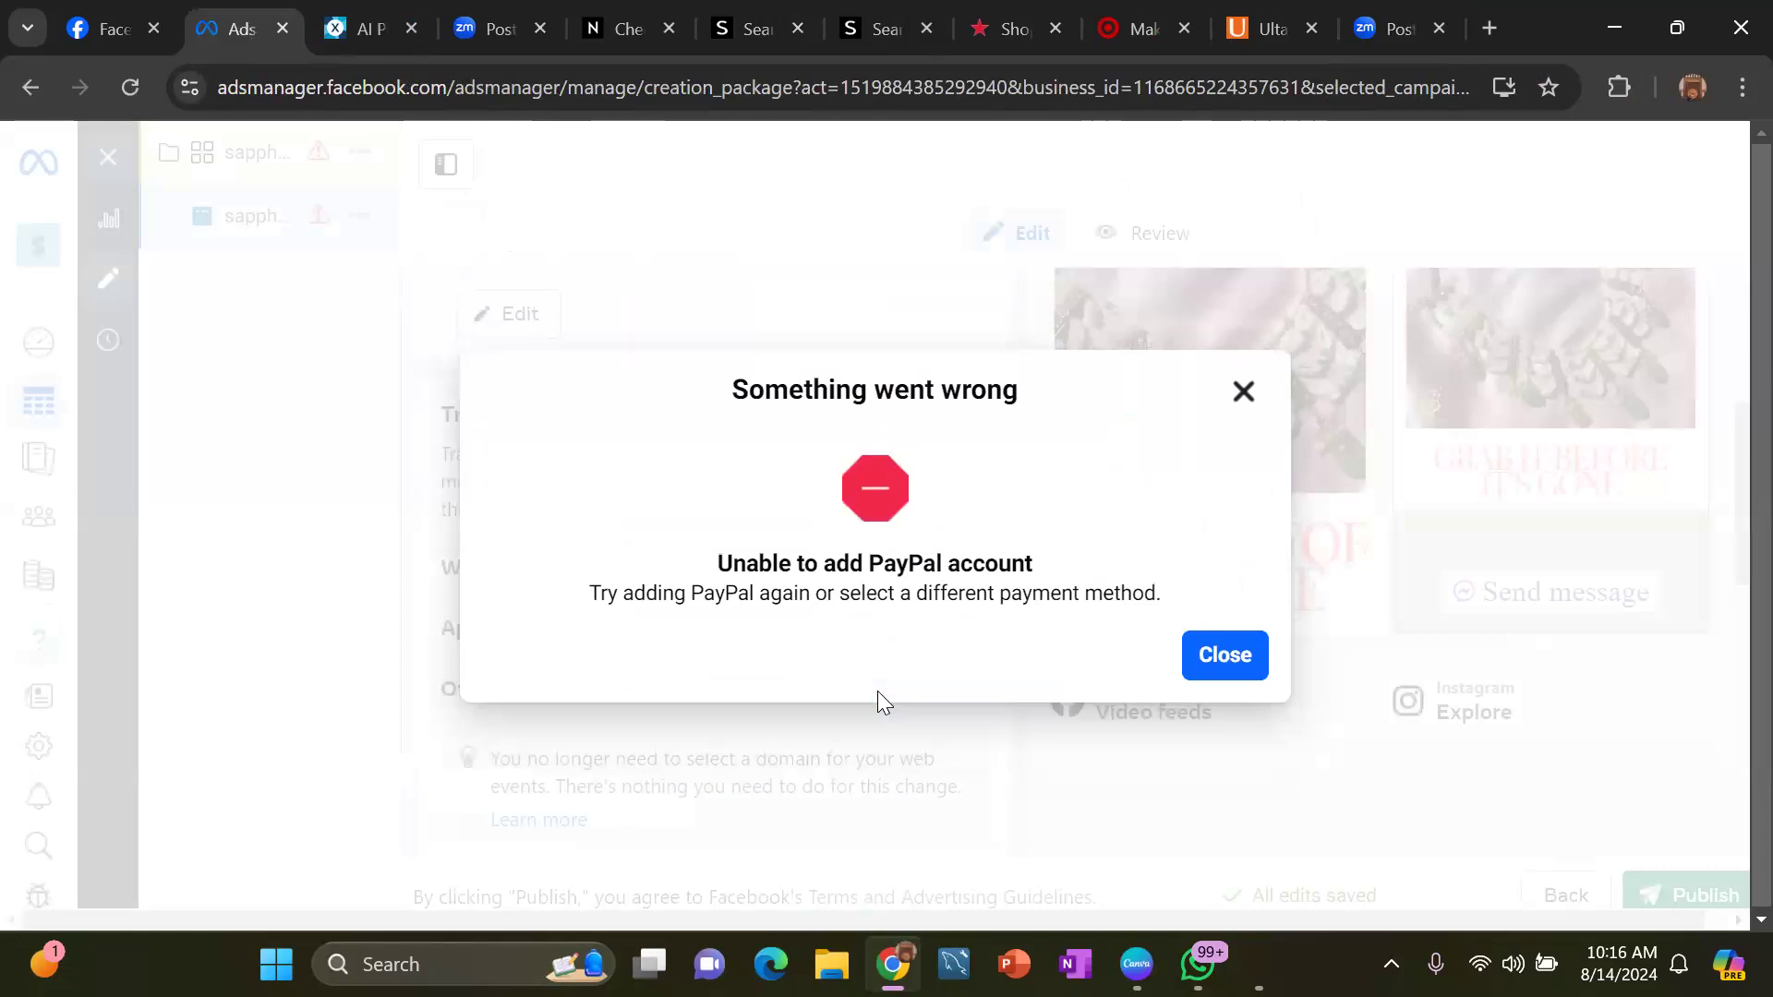
- Dismiss the PayPal error and review the ad's settings, from tracking and message template back to ad creative, ad setup and ad name
{"action": "left_click", "coordinate": [1226, 655]}
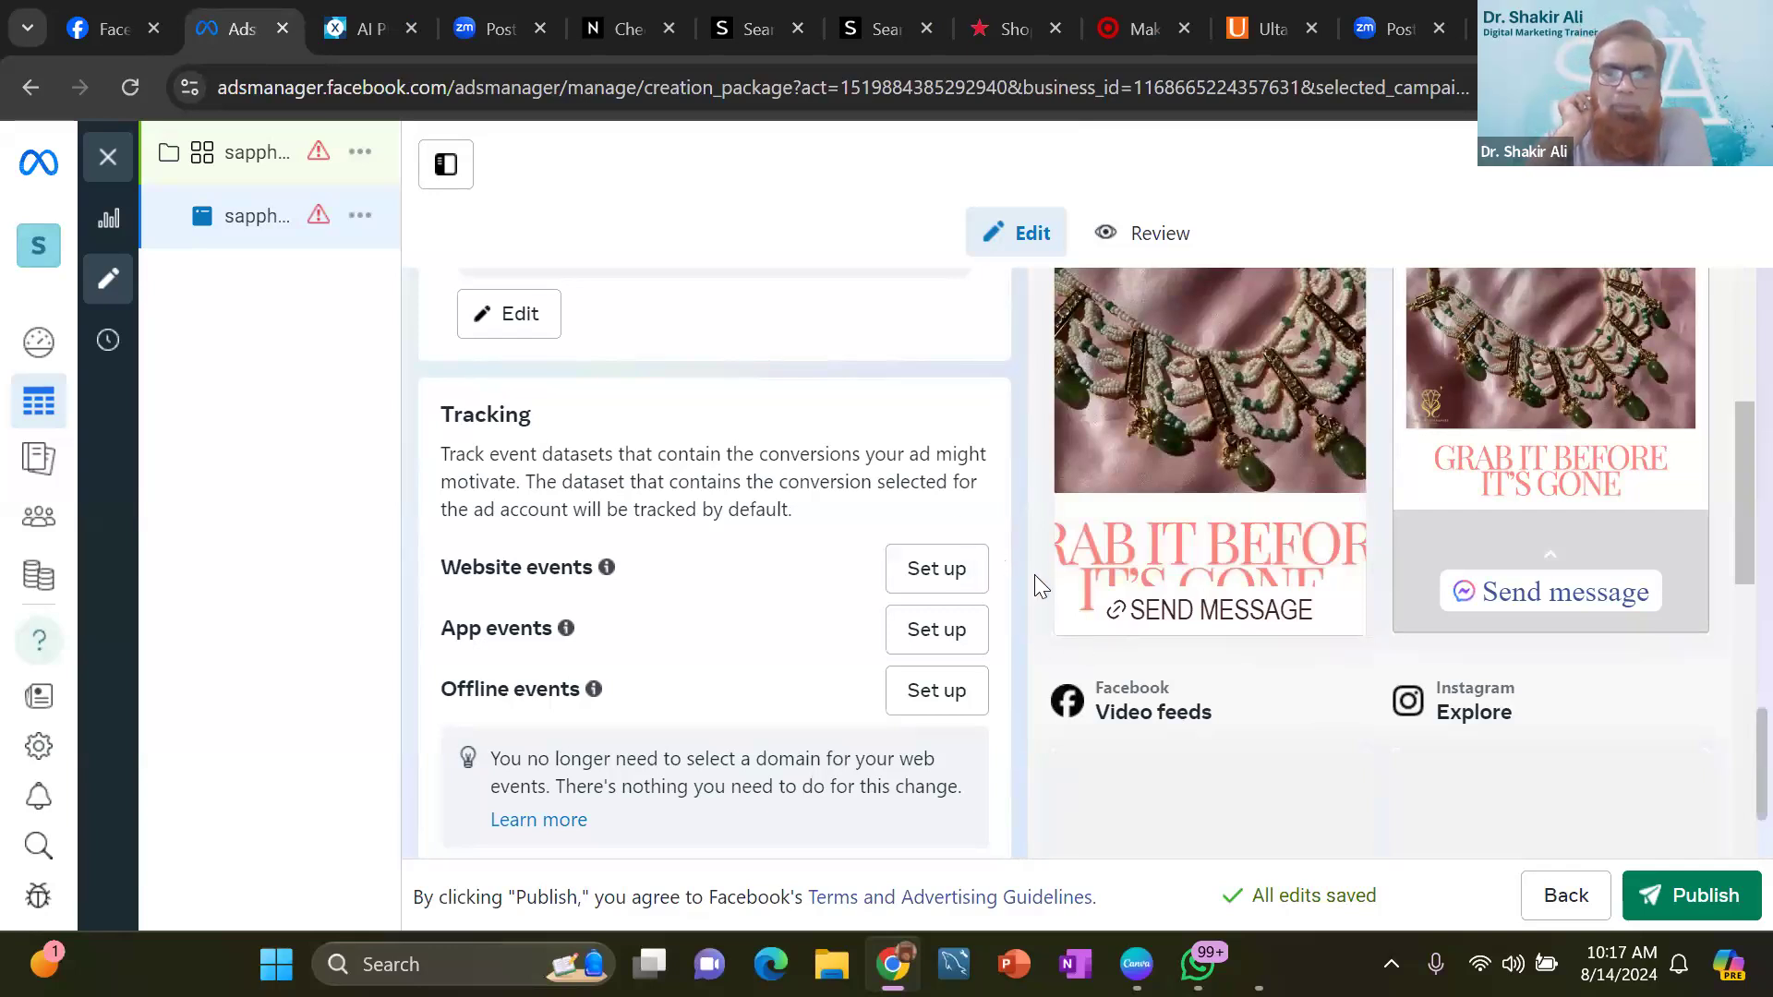
{"action": "scroll", "coordinate": [1034, 574], "scroll_direction": "down", "scroll_amount": 5}
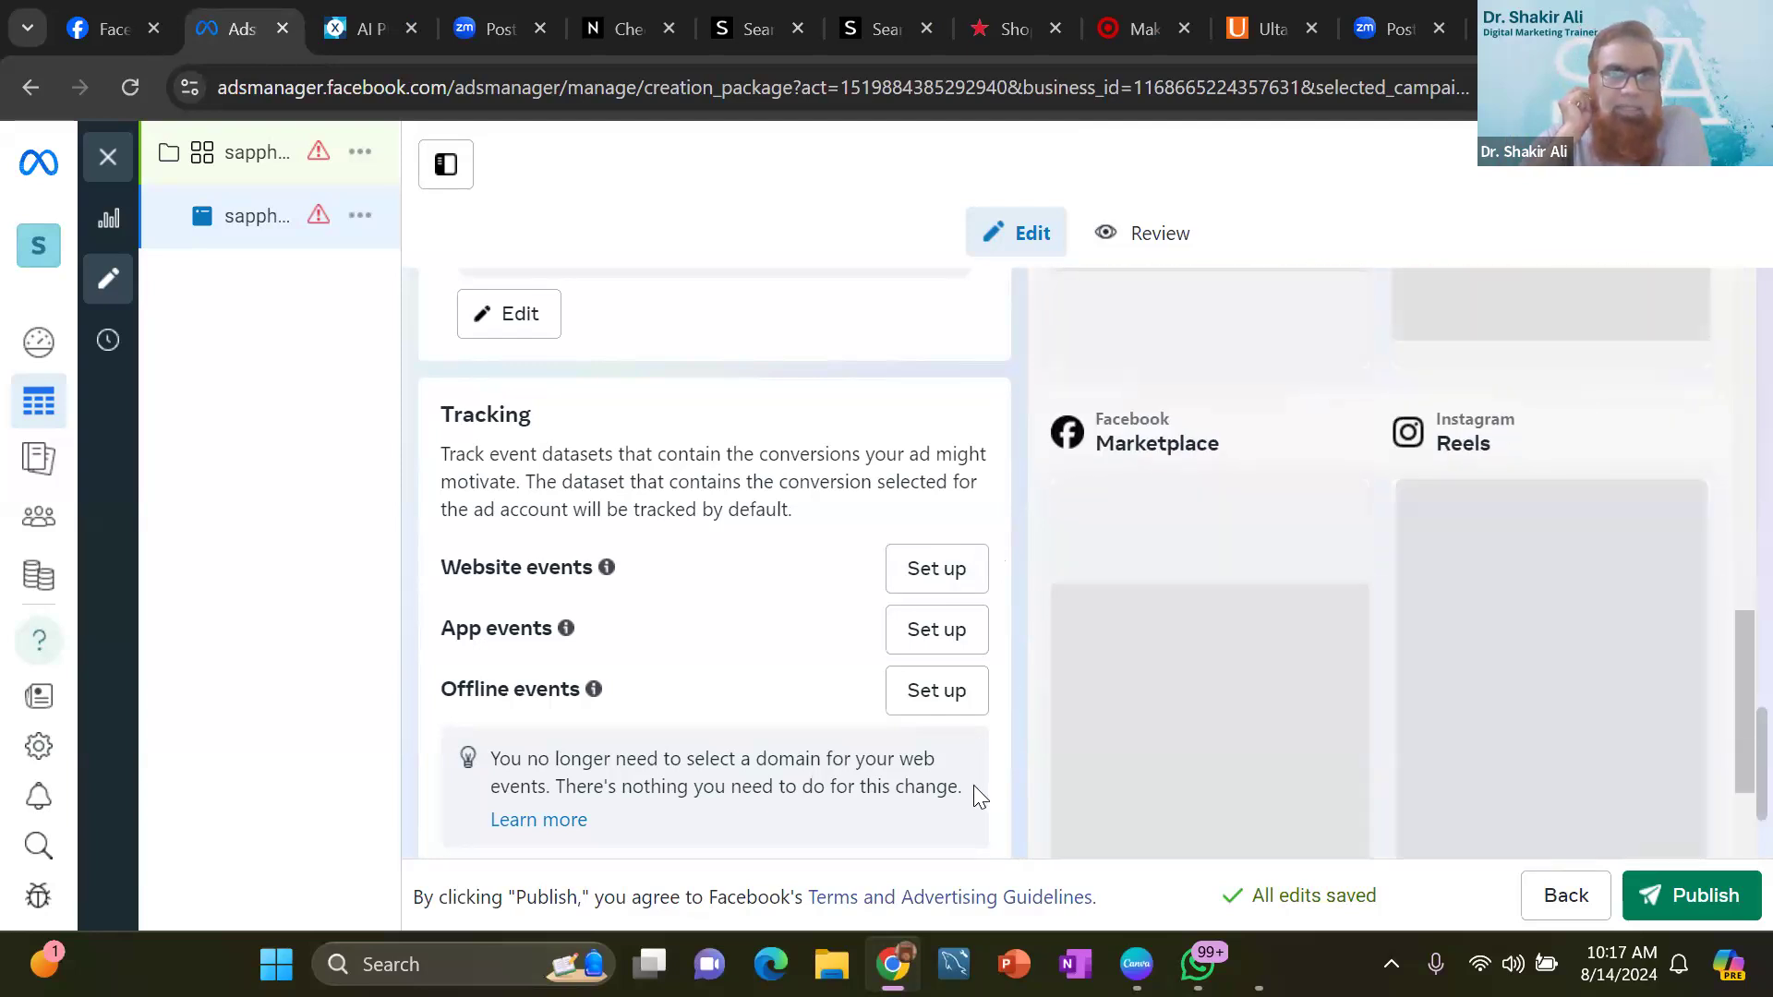
{"action": "scroll", "coordinate": [975, 786], "scroll_direction": "down", "scroll_amount": 2}
{"action": "scroll", "coordinate": [975, 794], "scroll_direction": "up", "scroll_amount": 5}
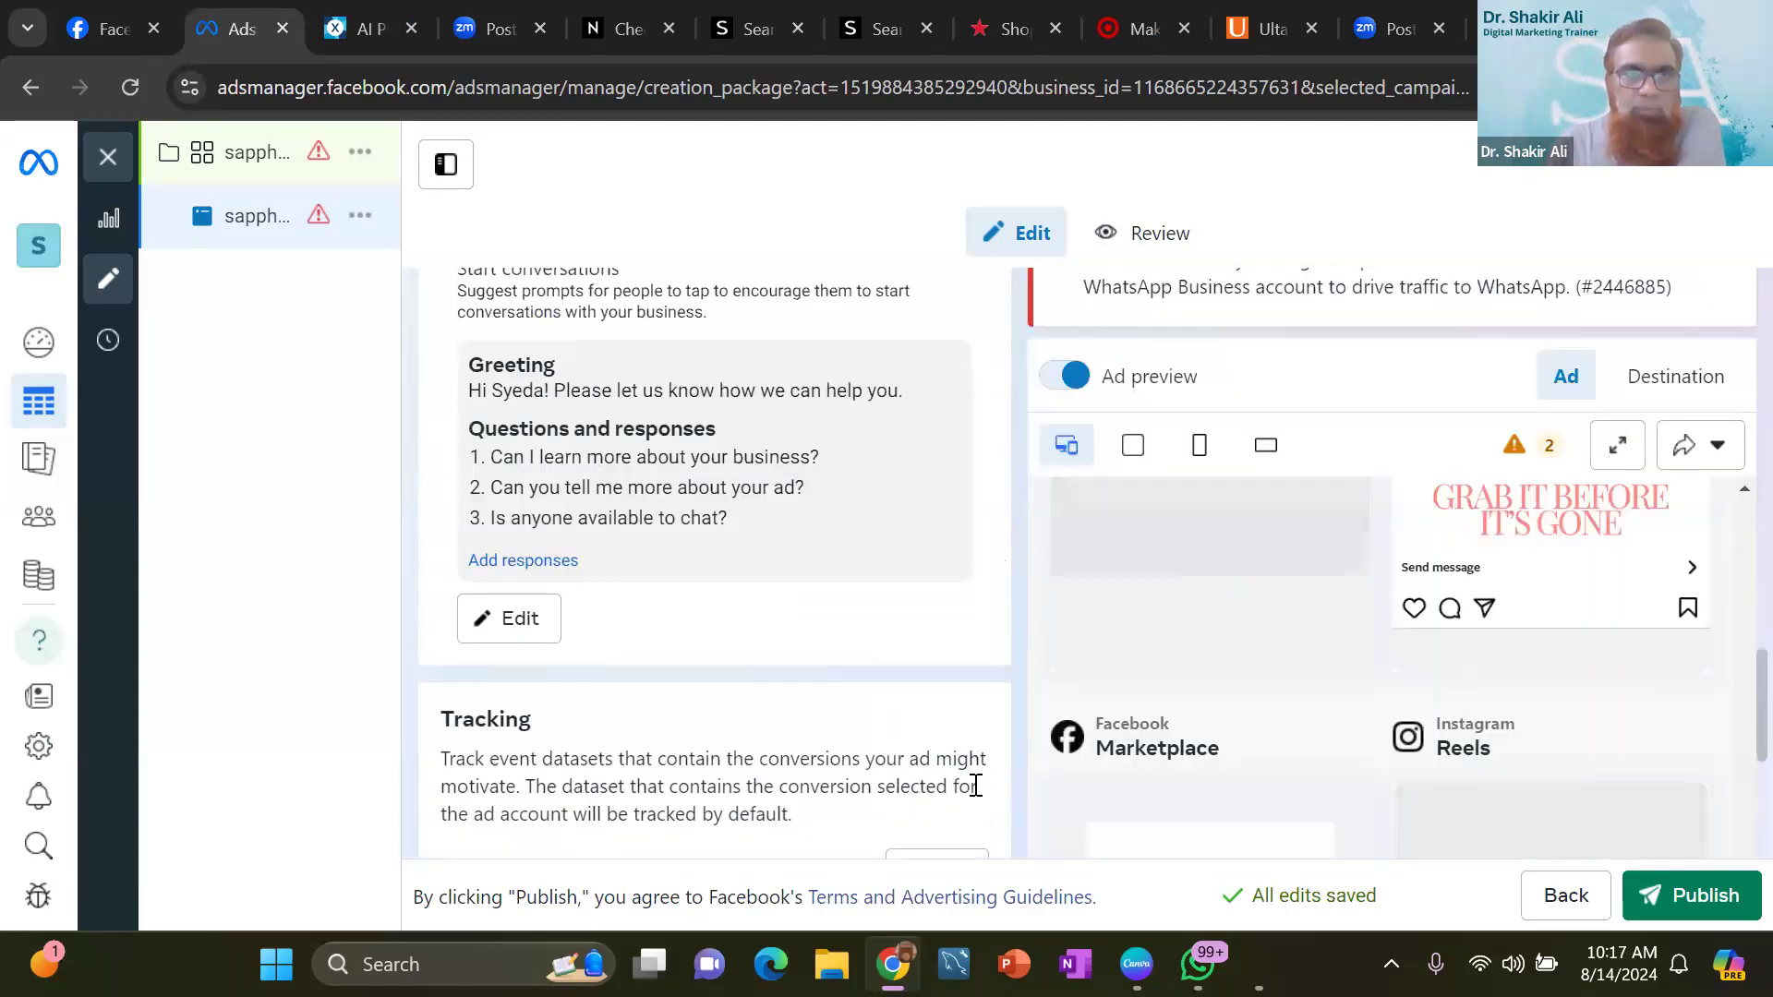
{"action": "scroll", "coordinate": [975, 790], "scroll_direction": "up", "scroll_amount": 1}
{"action": "scroll", "coordinate": [979, 794], "scroll_direction": "up", "scroll_amount": 5}
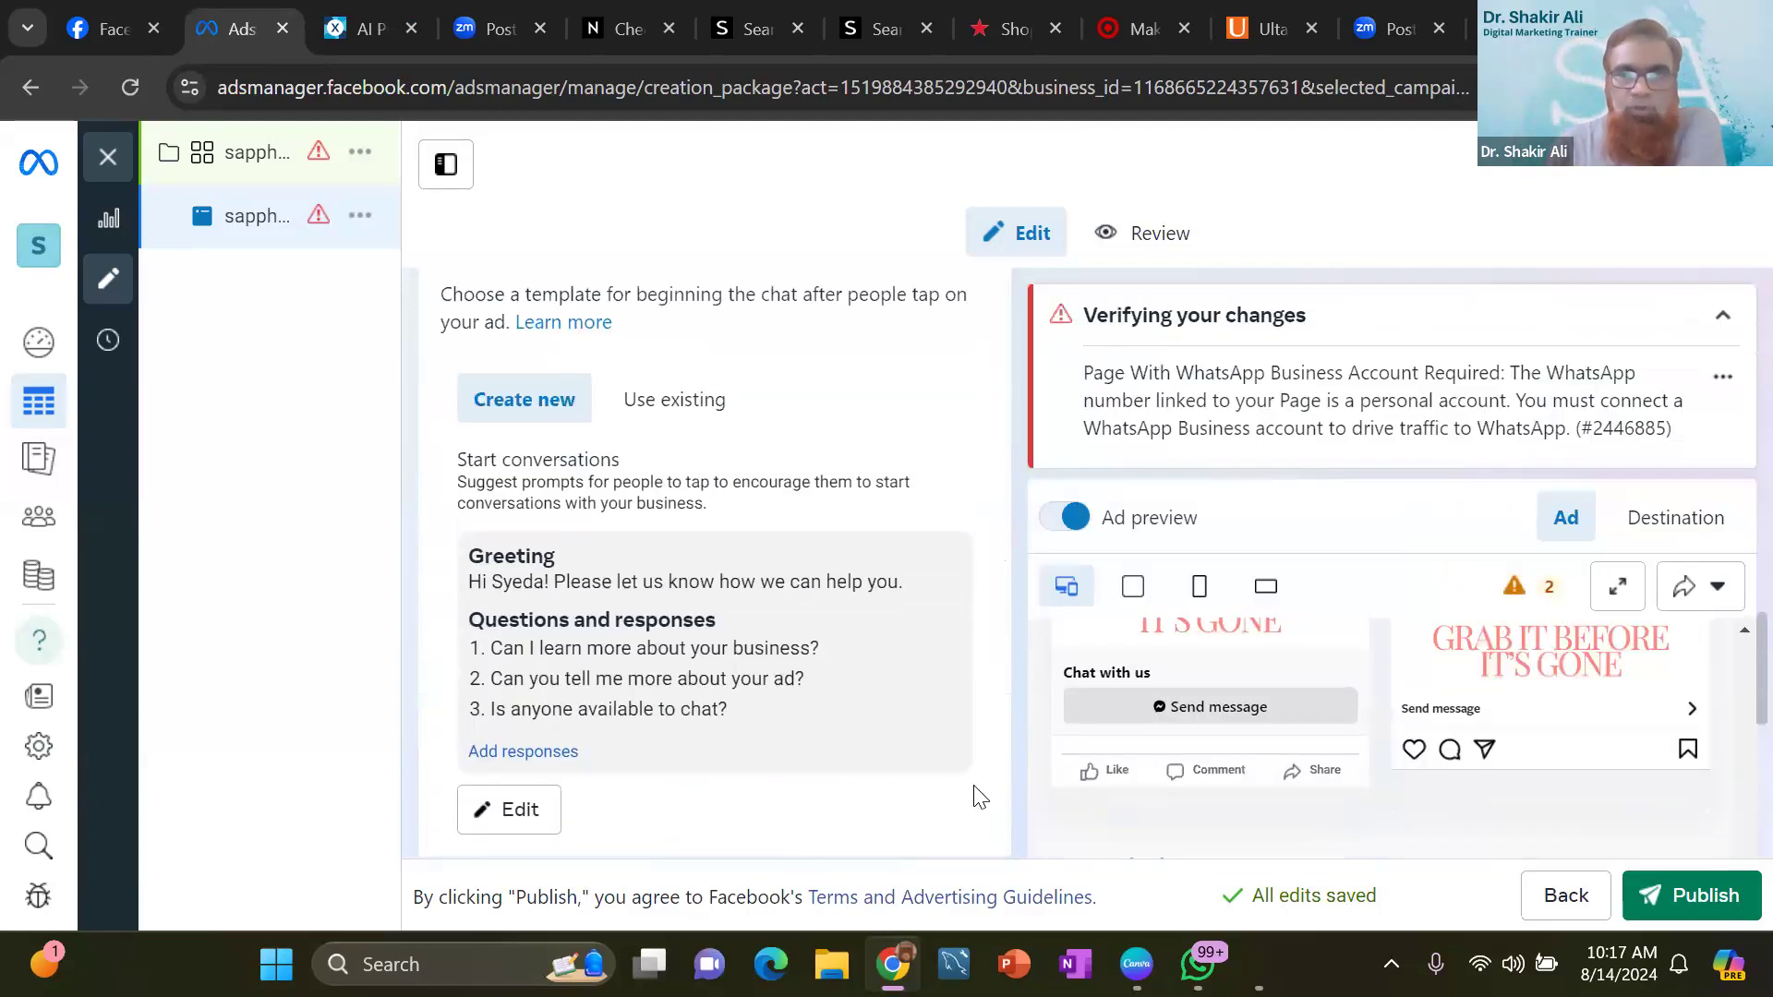
{"action": "scroll", "coordinate": [979, 797], "scroll_direction": "up", "scroll_amount": 5}
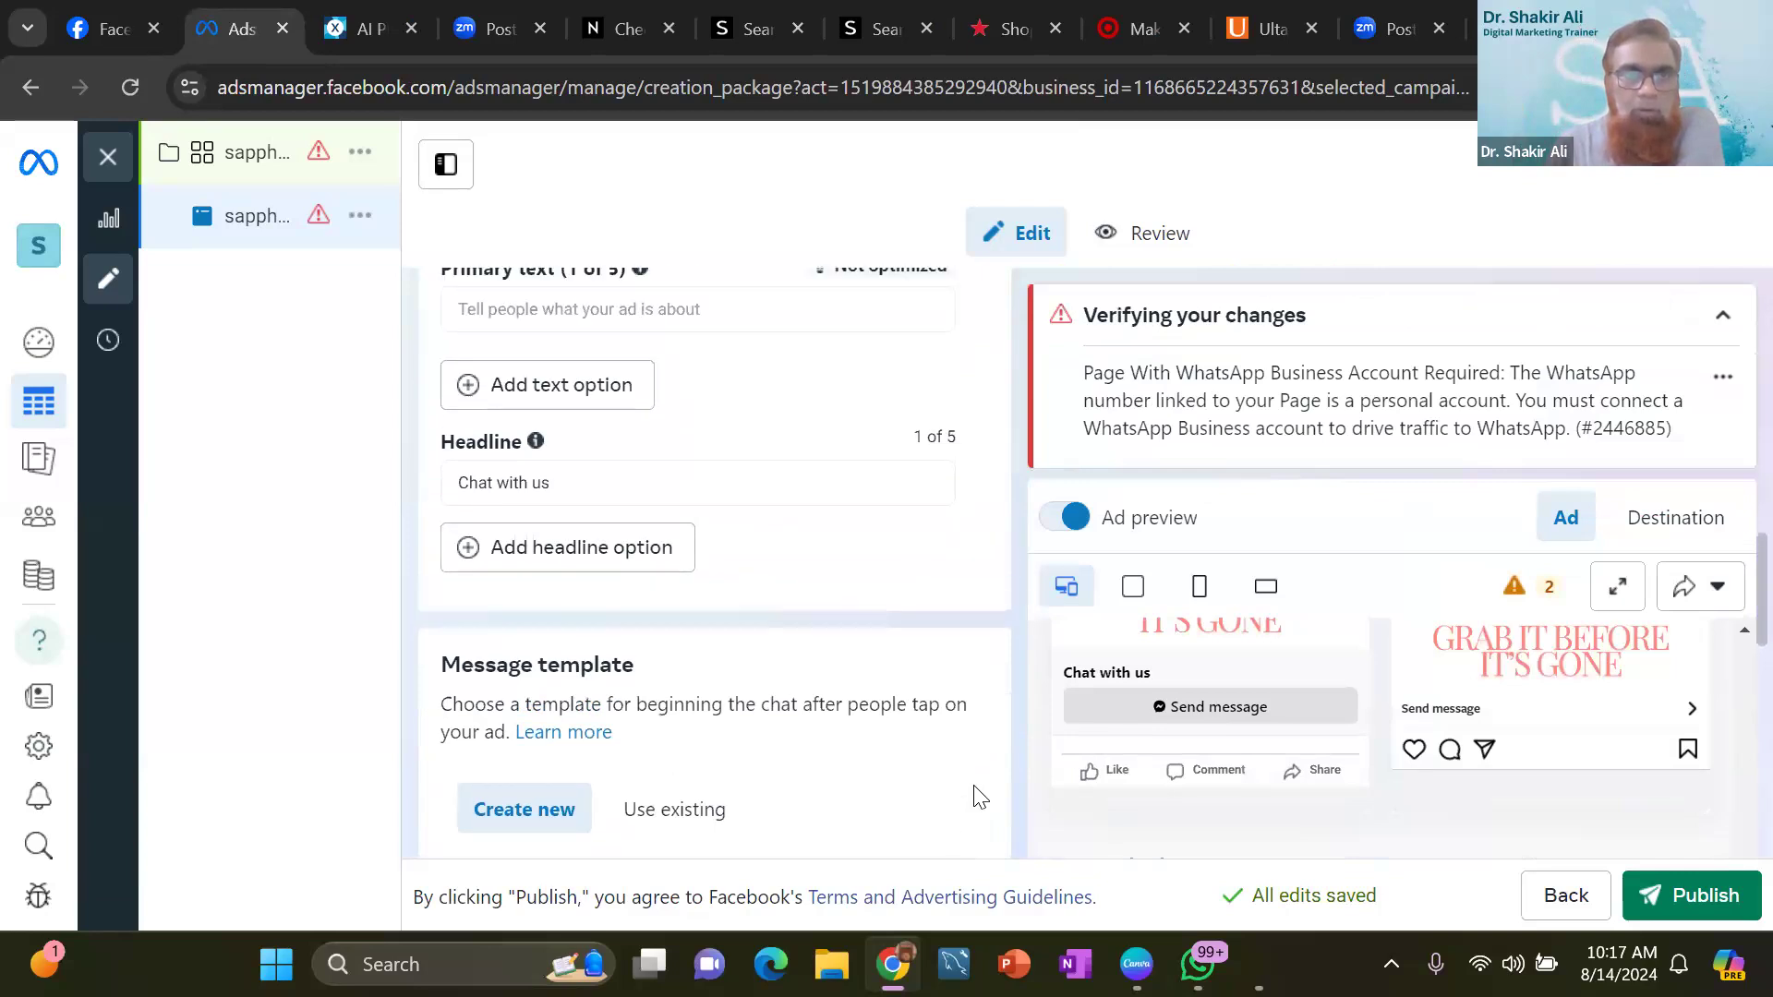
{"action": "scroll", "coordinate": [979, 796], "scroll_direction": "up", "scroll_amount": 3}
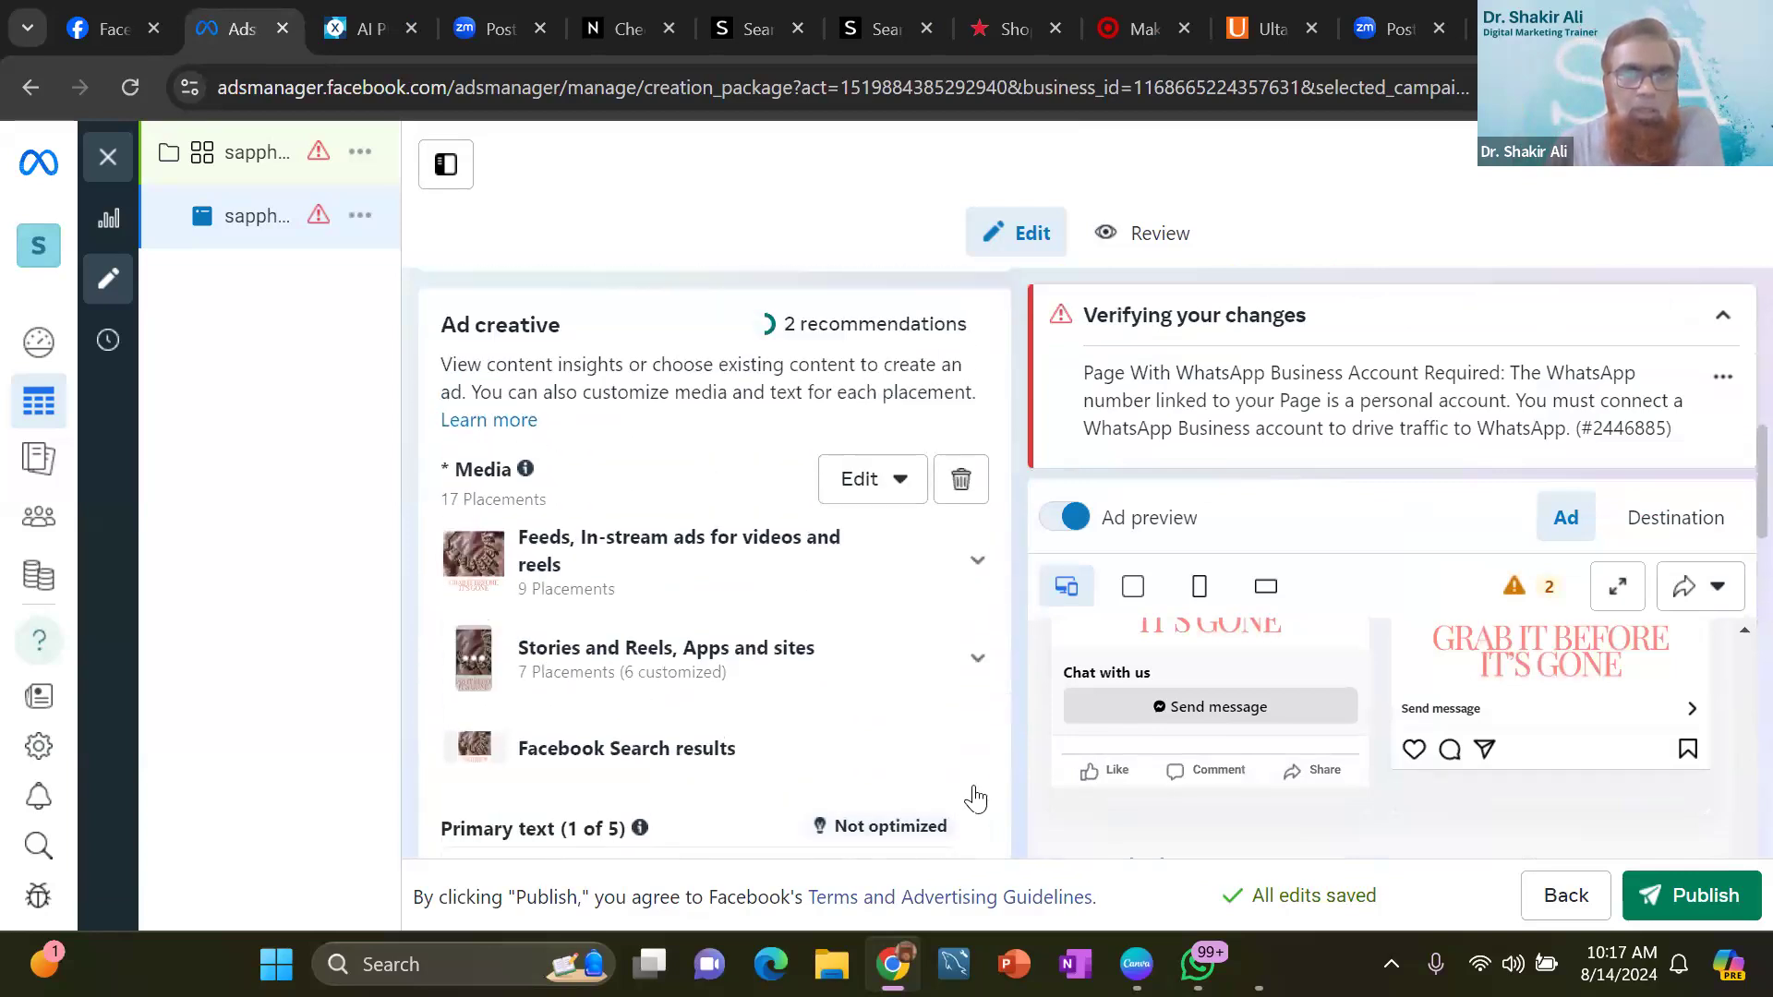
{"action": "scroll", "coordinate": [976, 798], "scroll_direction": "up", "scroll_amount": 5}
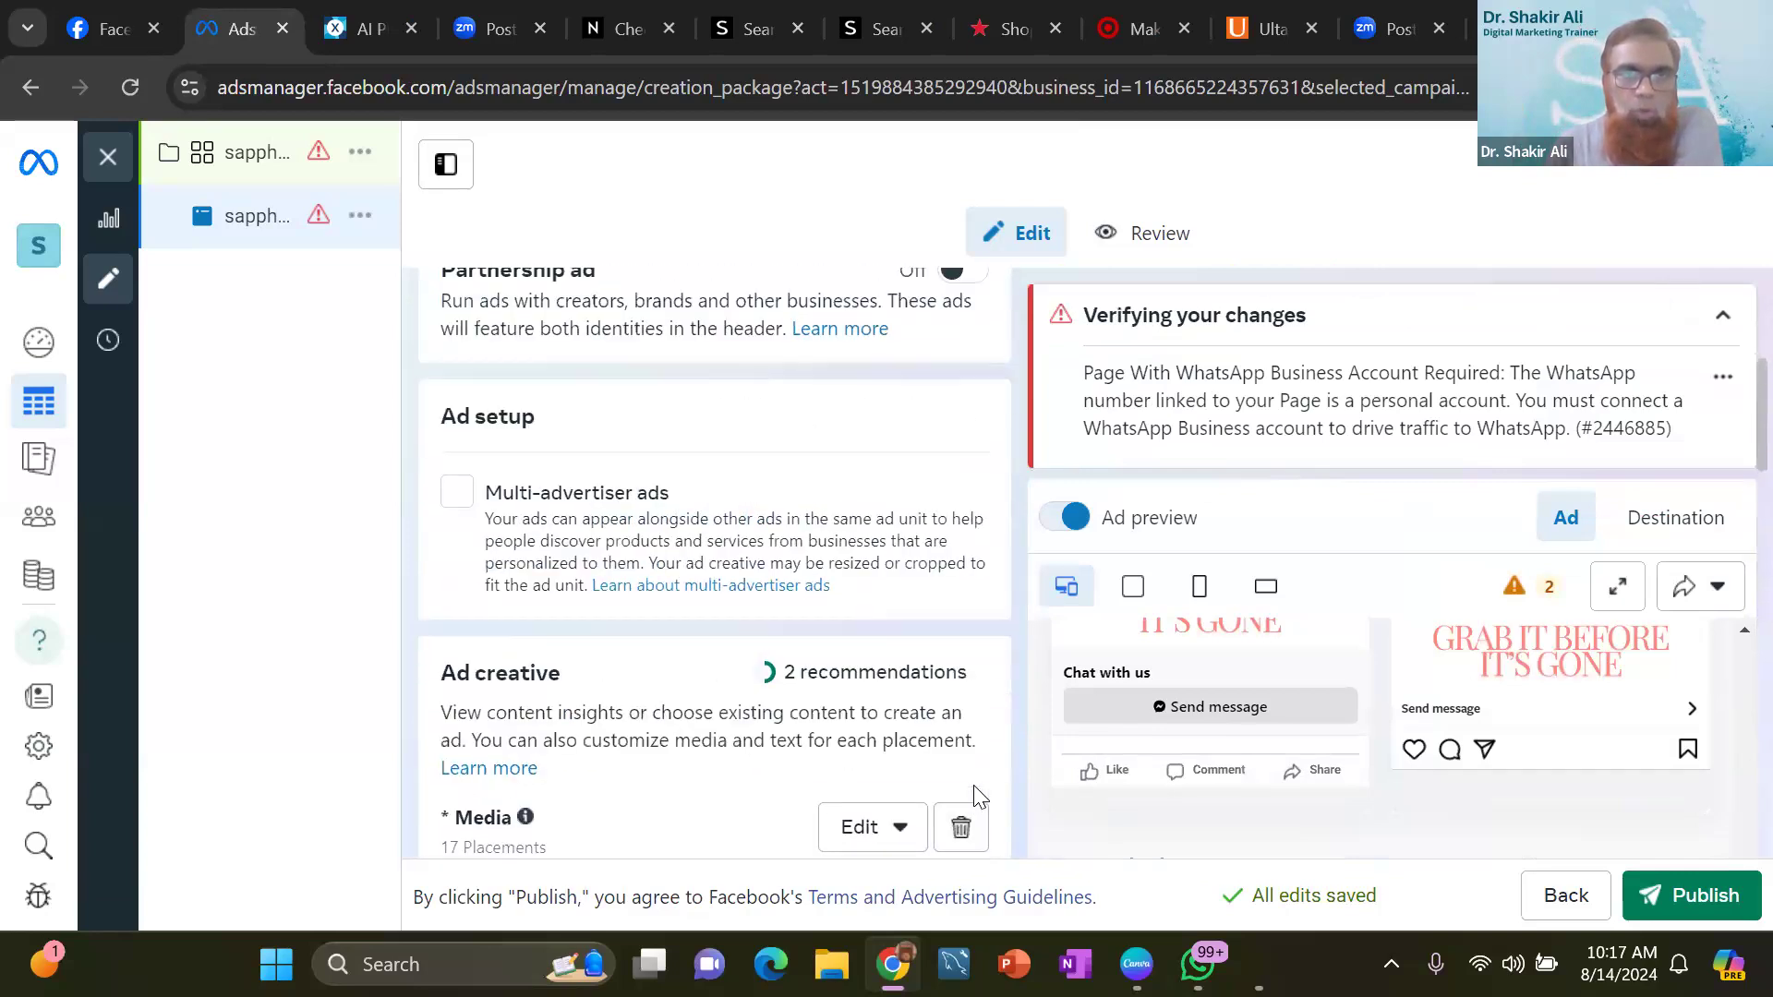
{"action": "scroll", "coordinate": [976, 797], "scroll_direction": "up", "scroll_amount": 2}
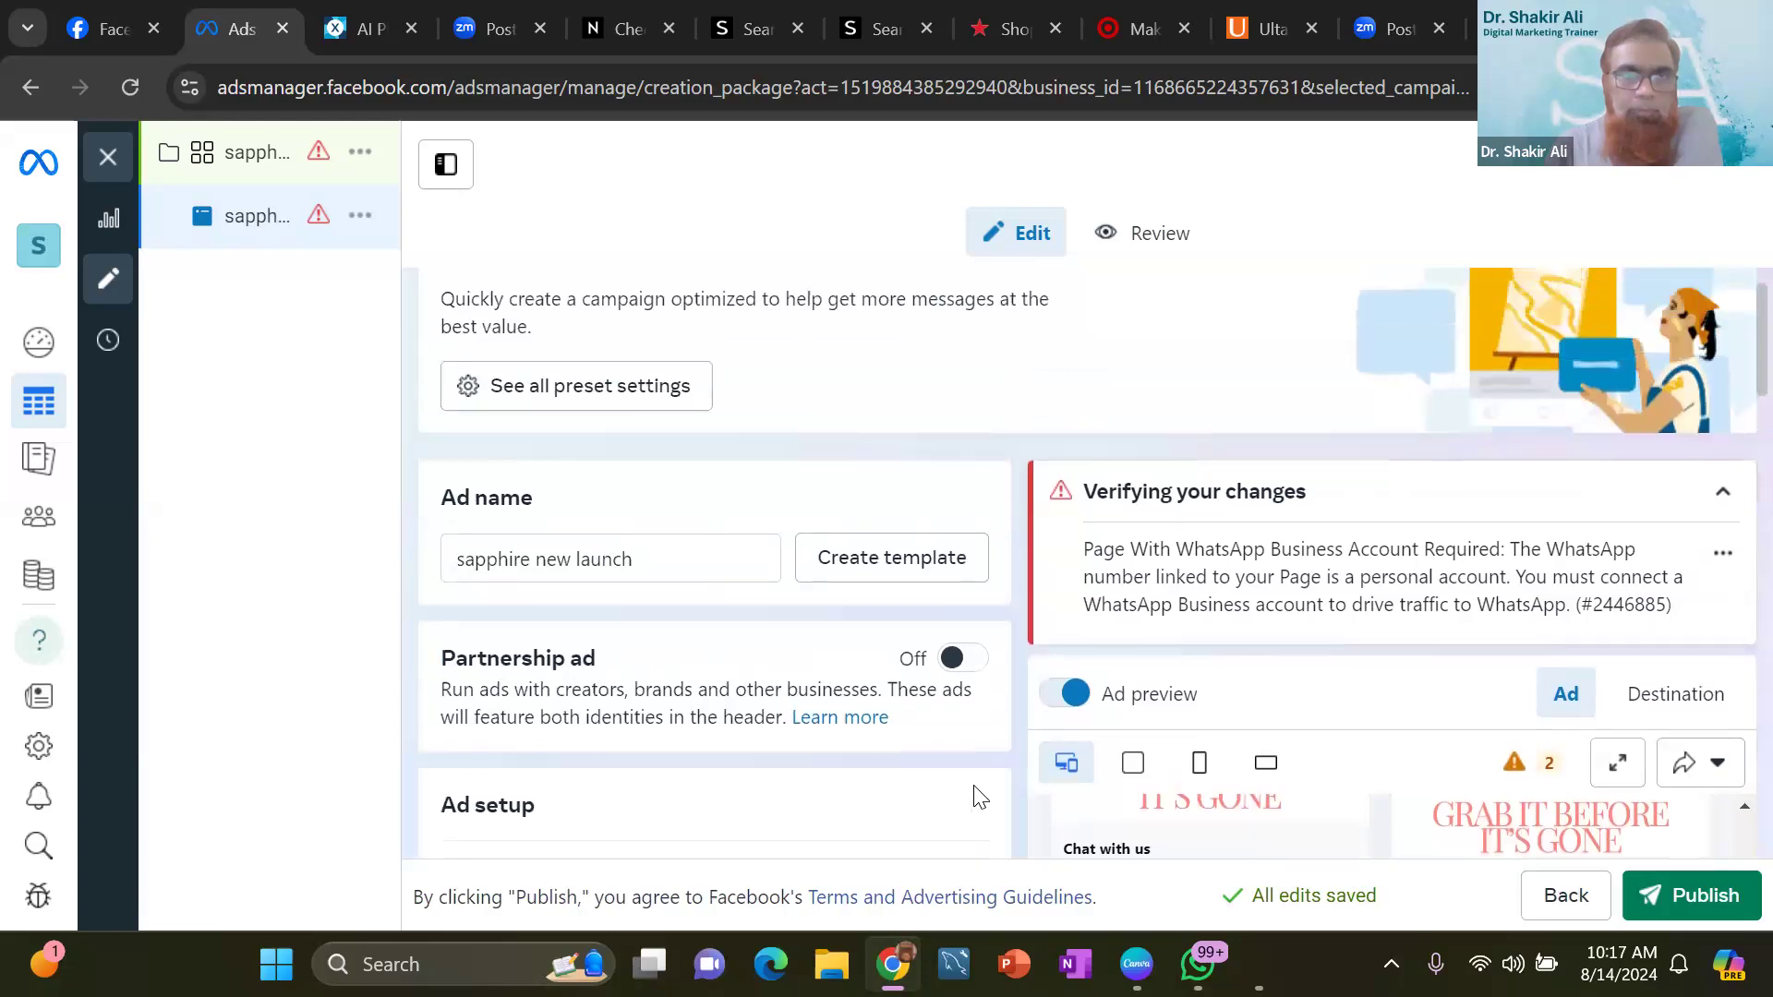
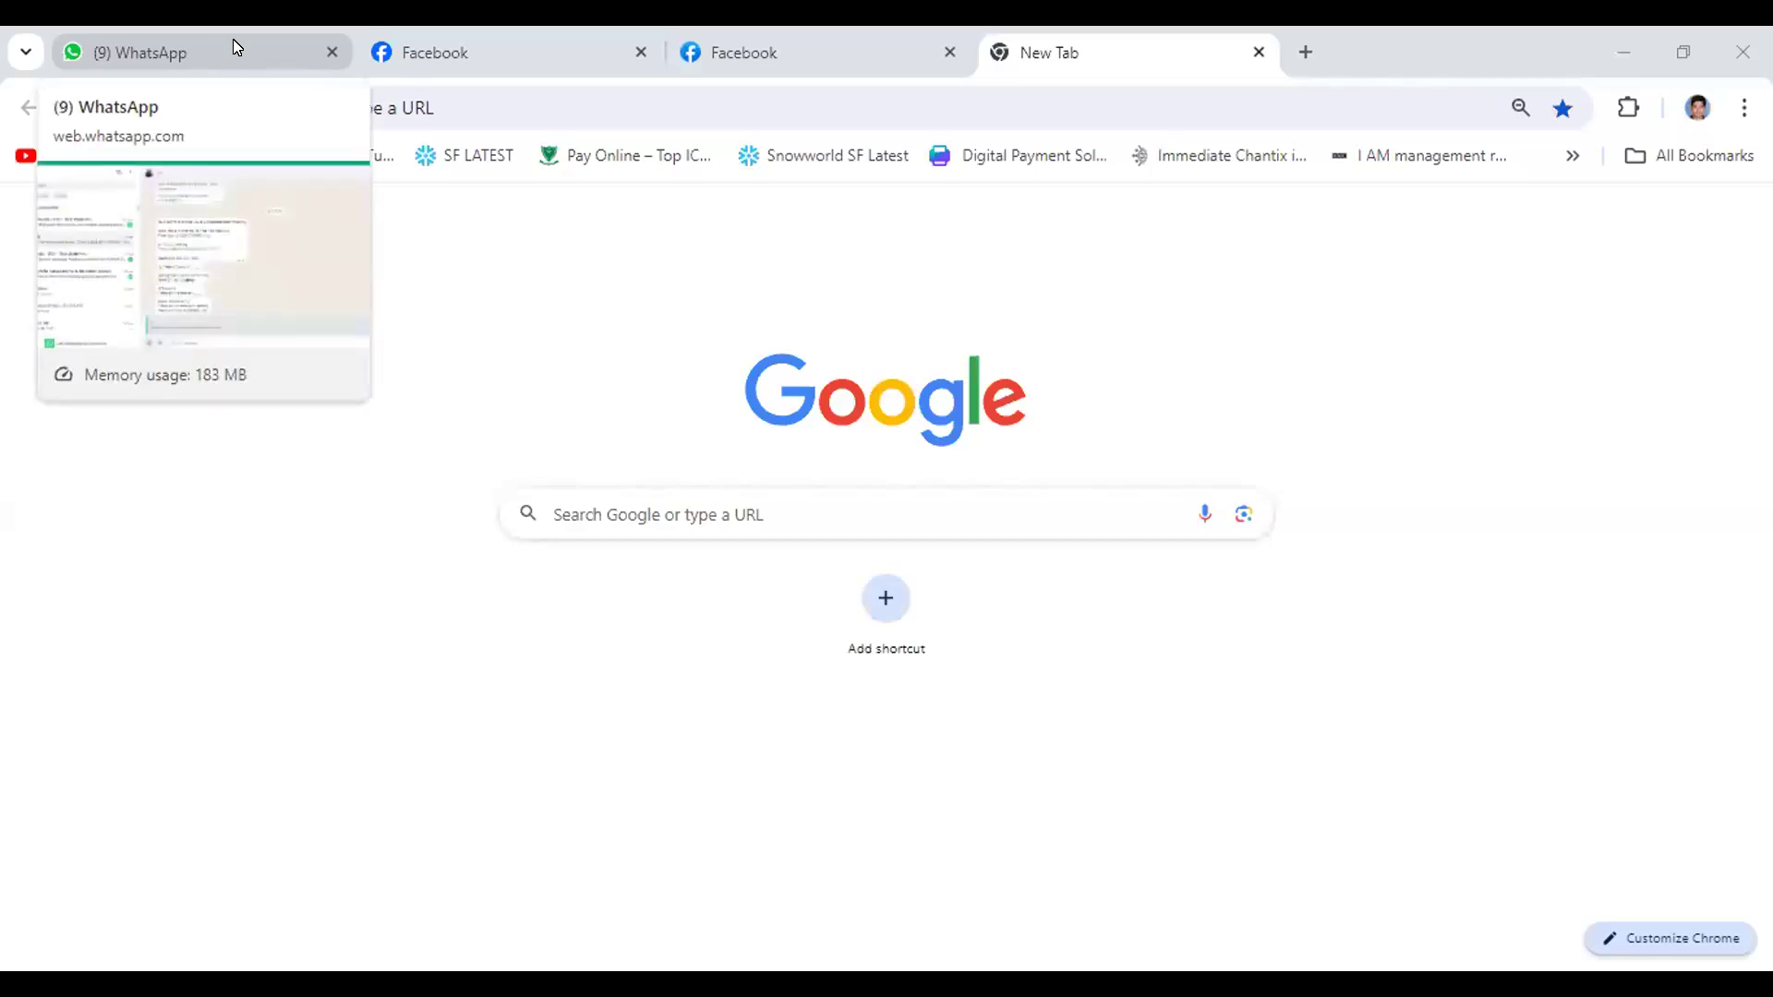
- Switch to the browser tab with the Ads Manager account setup form
{"action": "left_click", "coordinate": [1686, 46]}
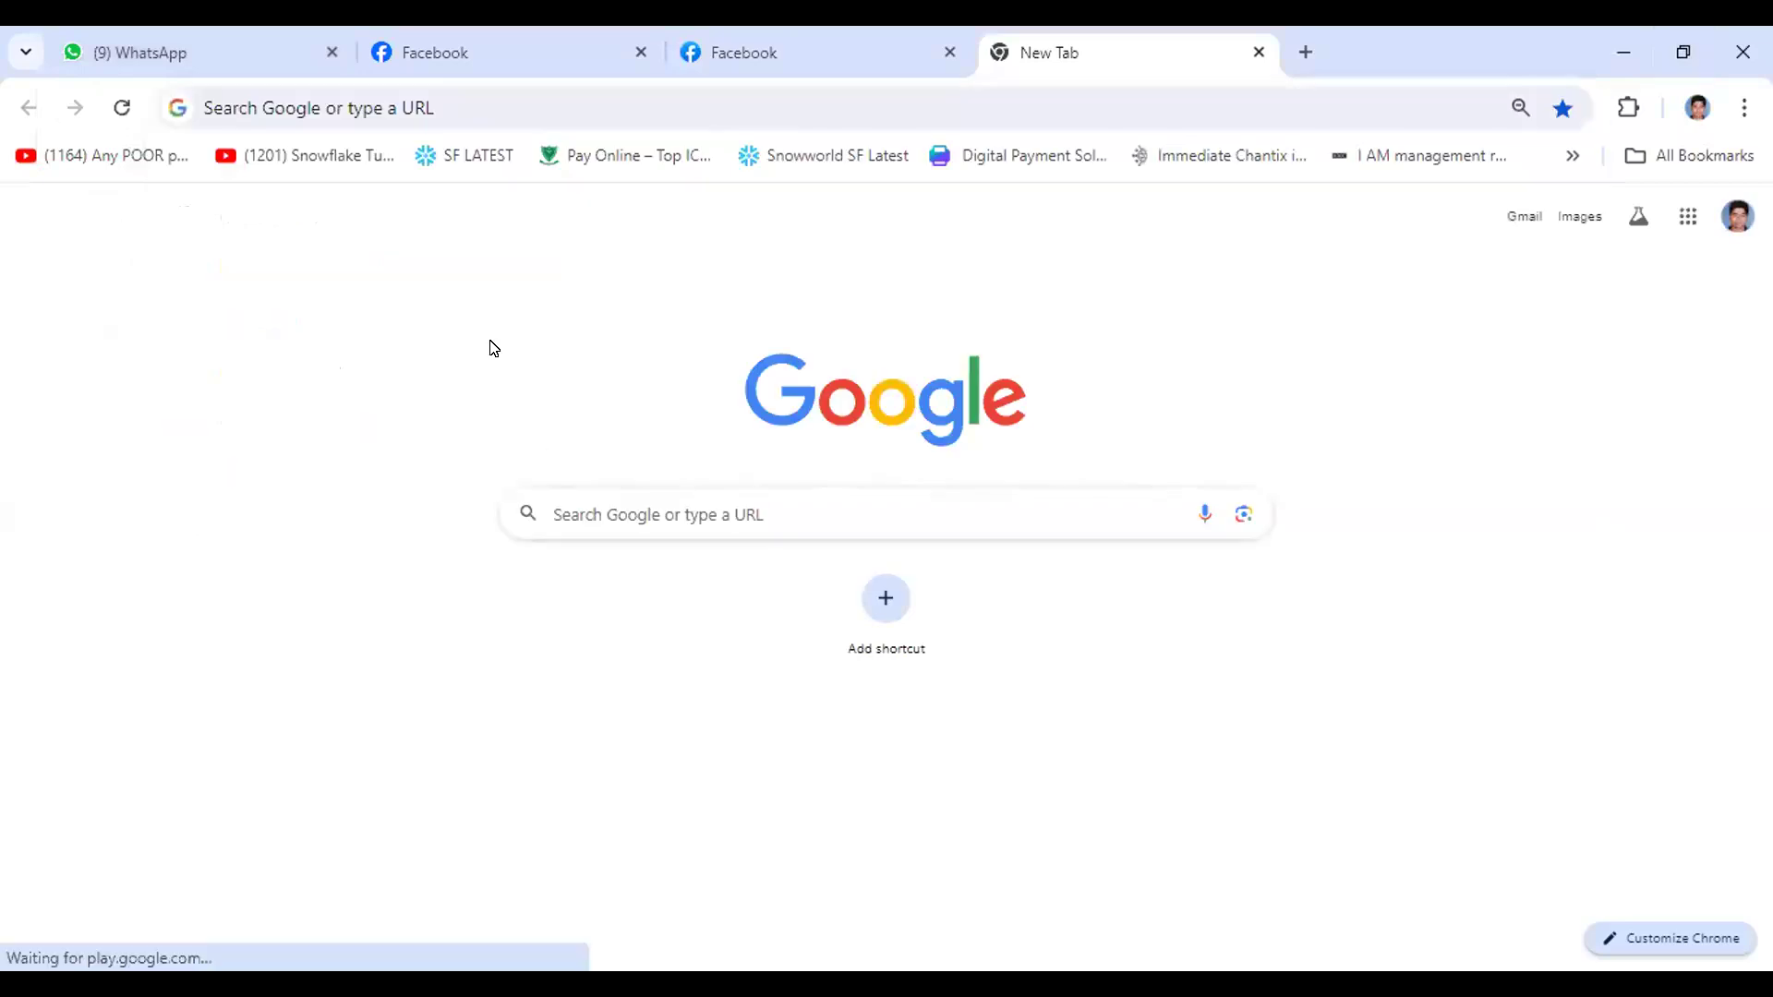
{"action": "left_click", "coordinate": [161, 53]}
{"action": "key", "text": "ctrl+Tab"}
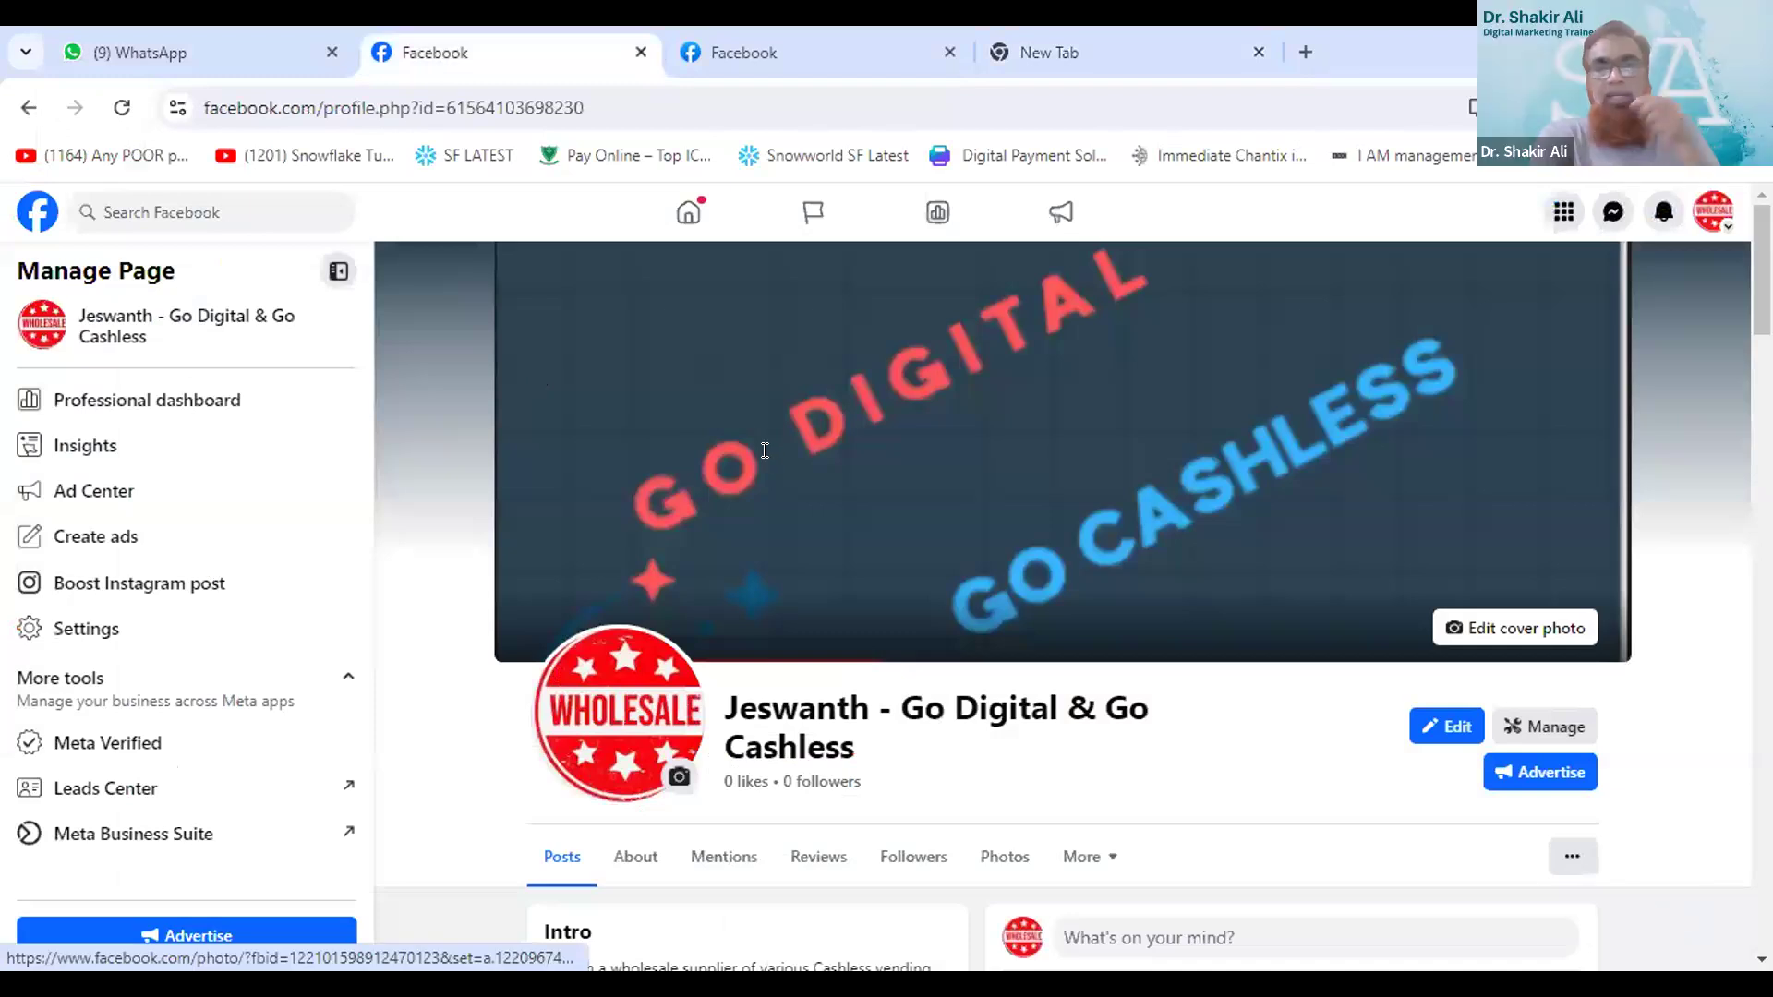
{"action": "key", "text": "ctrl+Tab"}
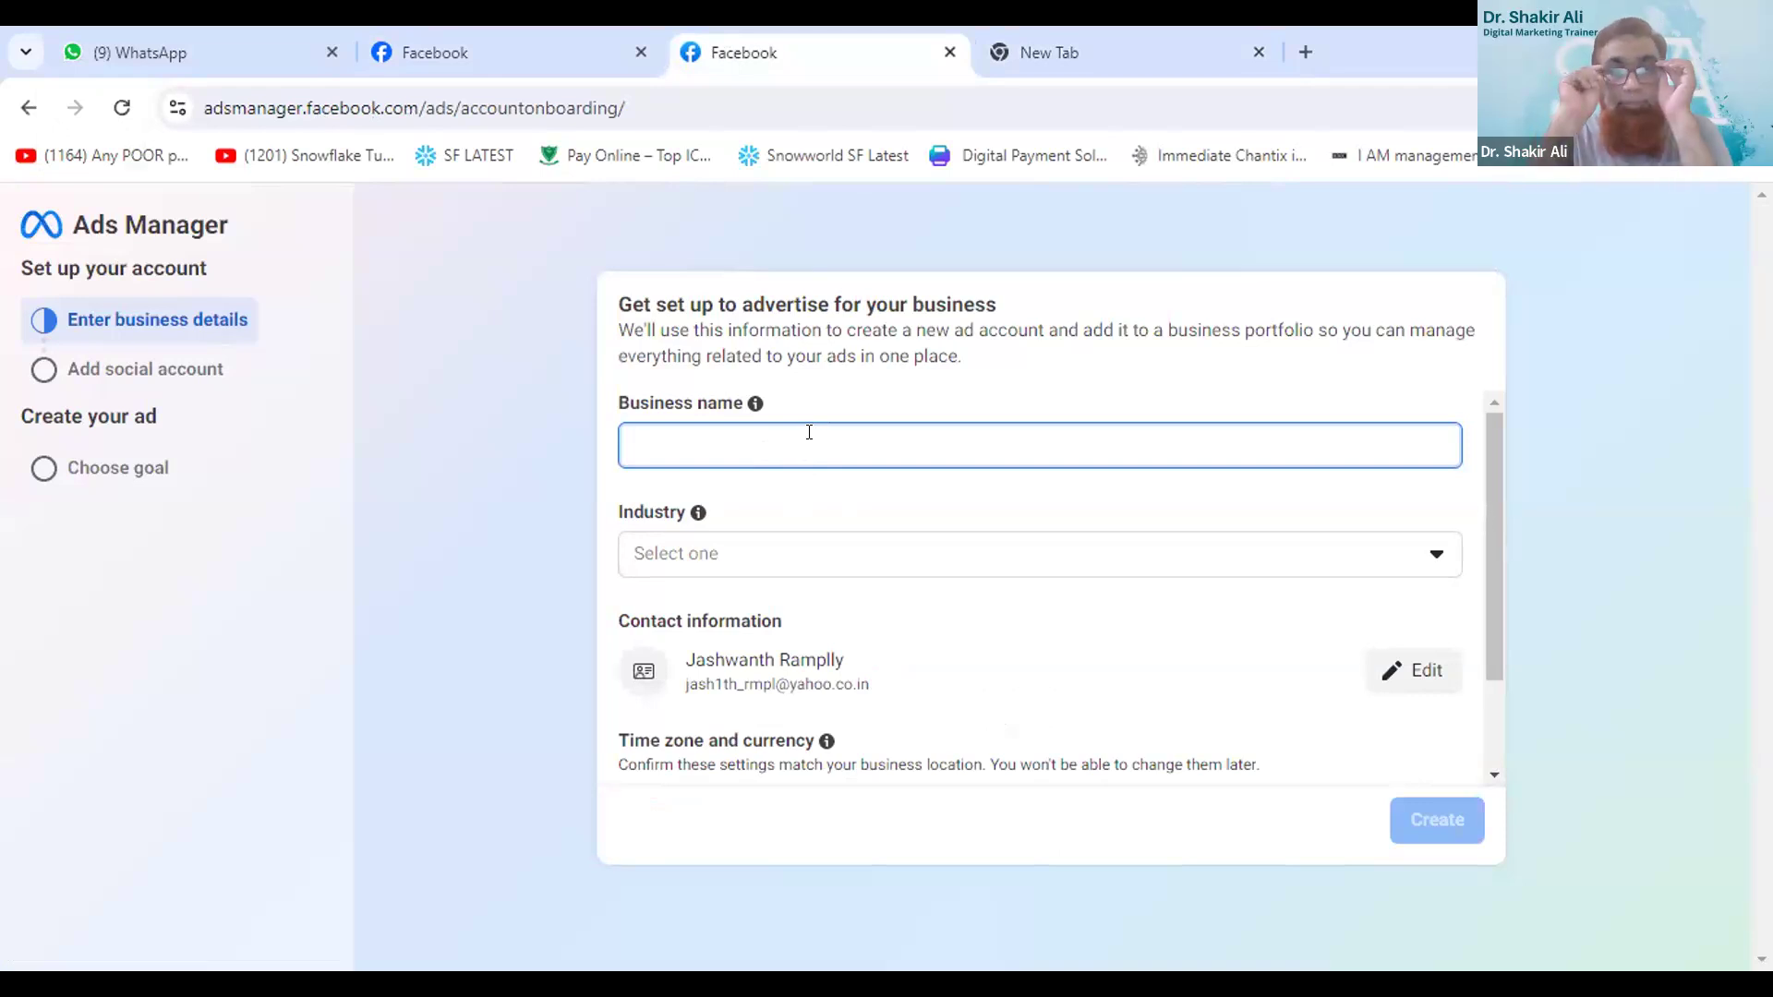
- Enter GO CASHLESS as the business name in the account setup form
{"action": "type", "text": "GO"}
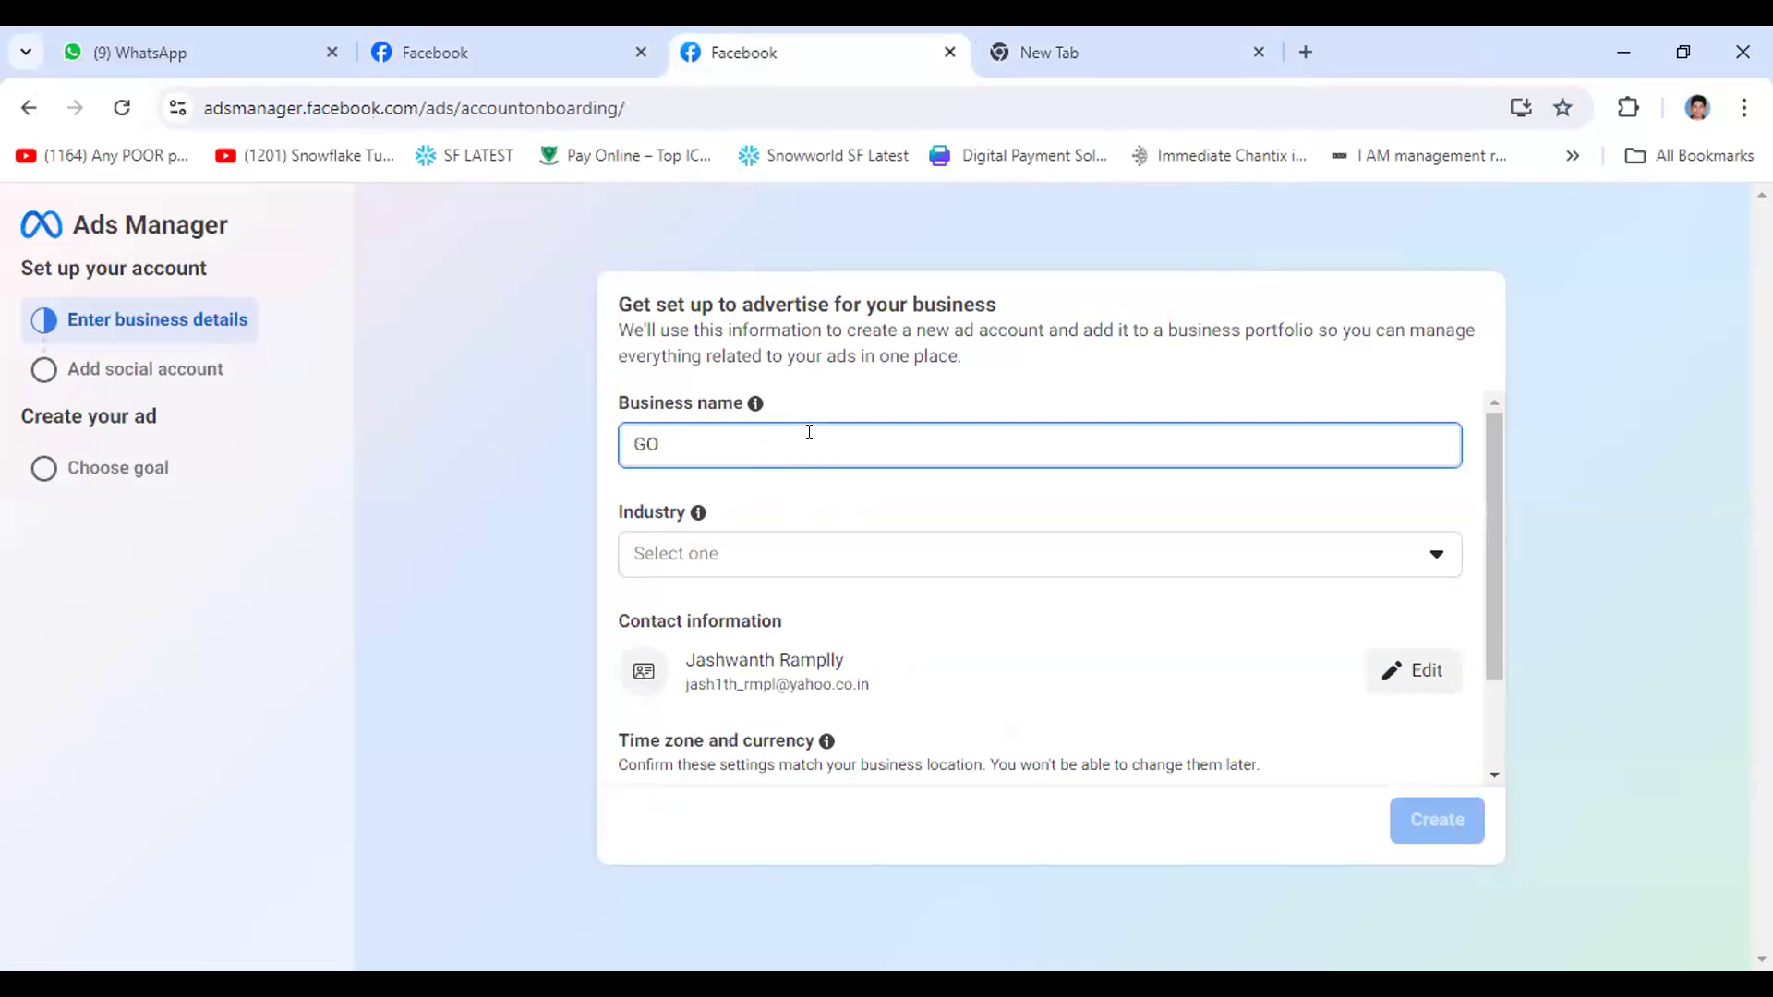
{"action": "type", "text": "O"}
{"action": "key", "text": "alt"}
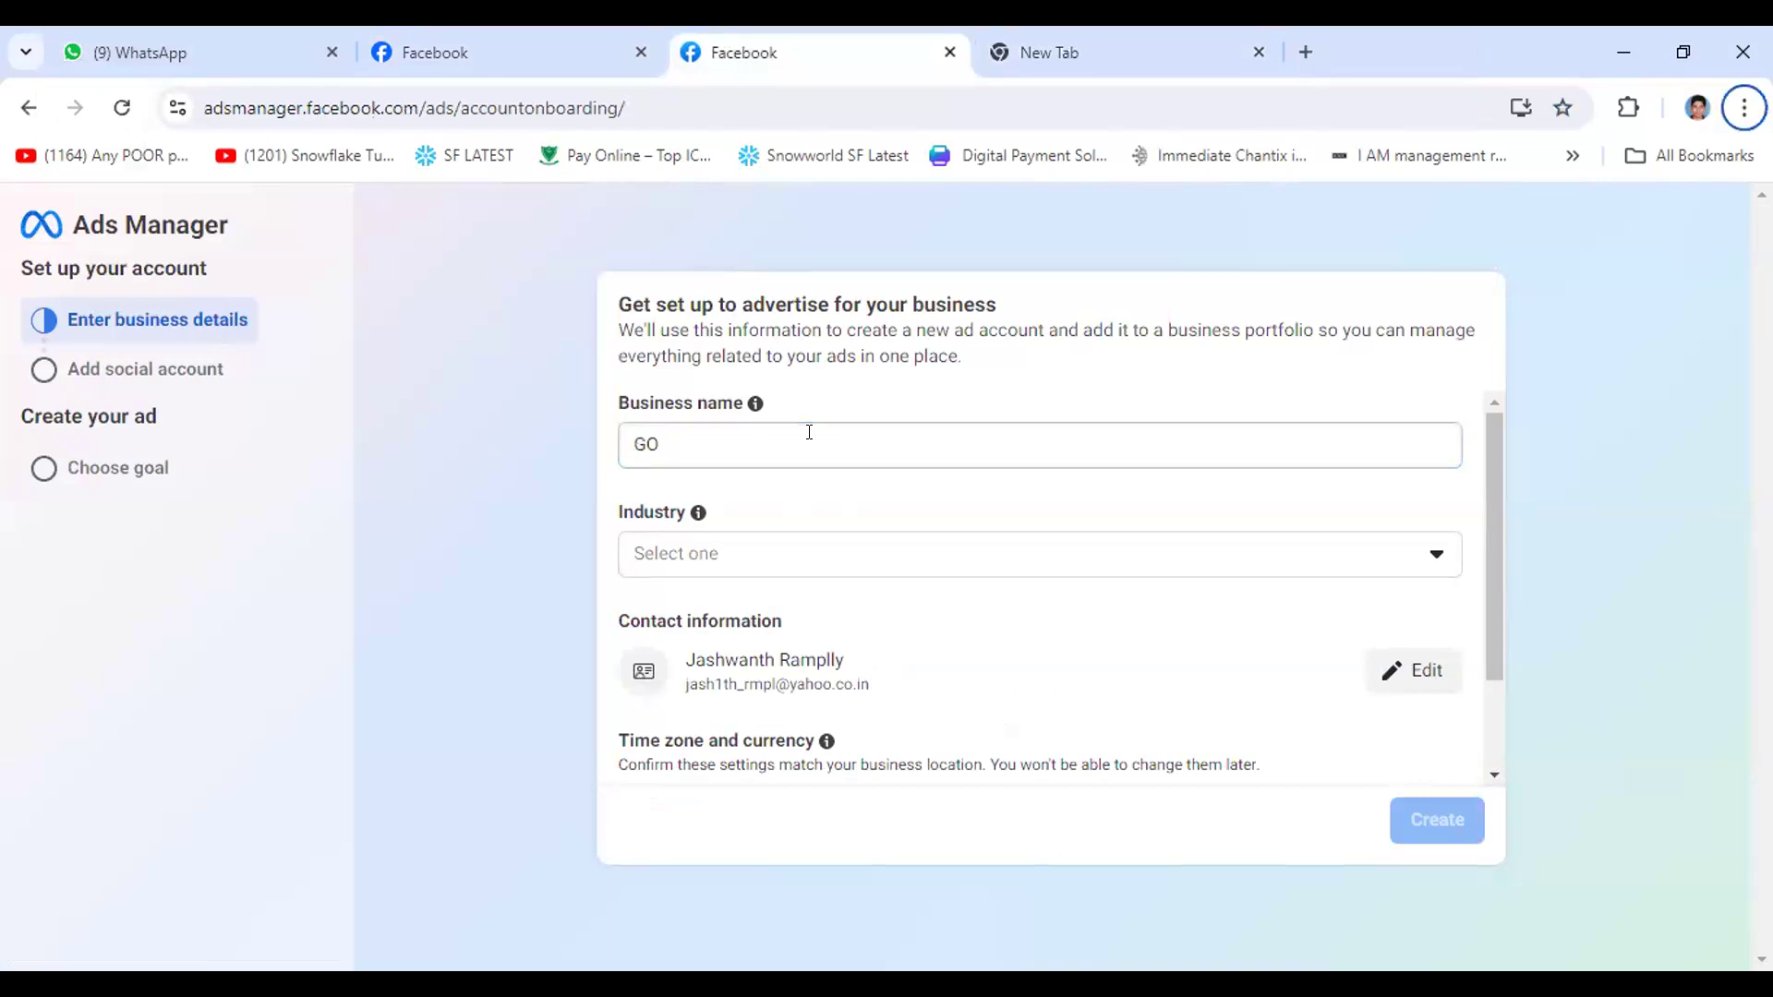
{"action": "key", "text": "Return"}
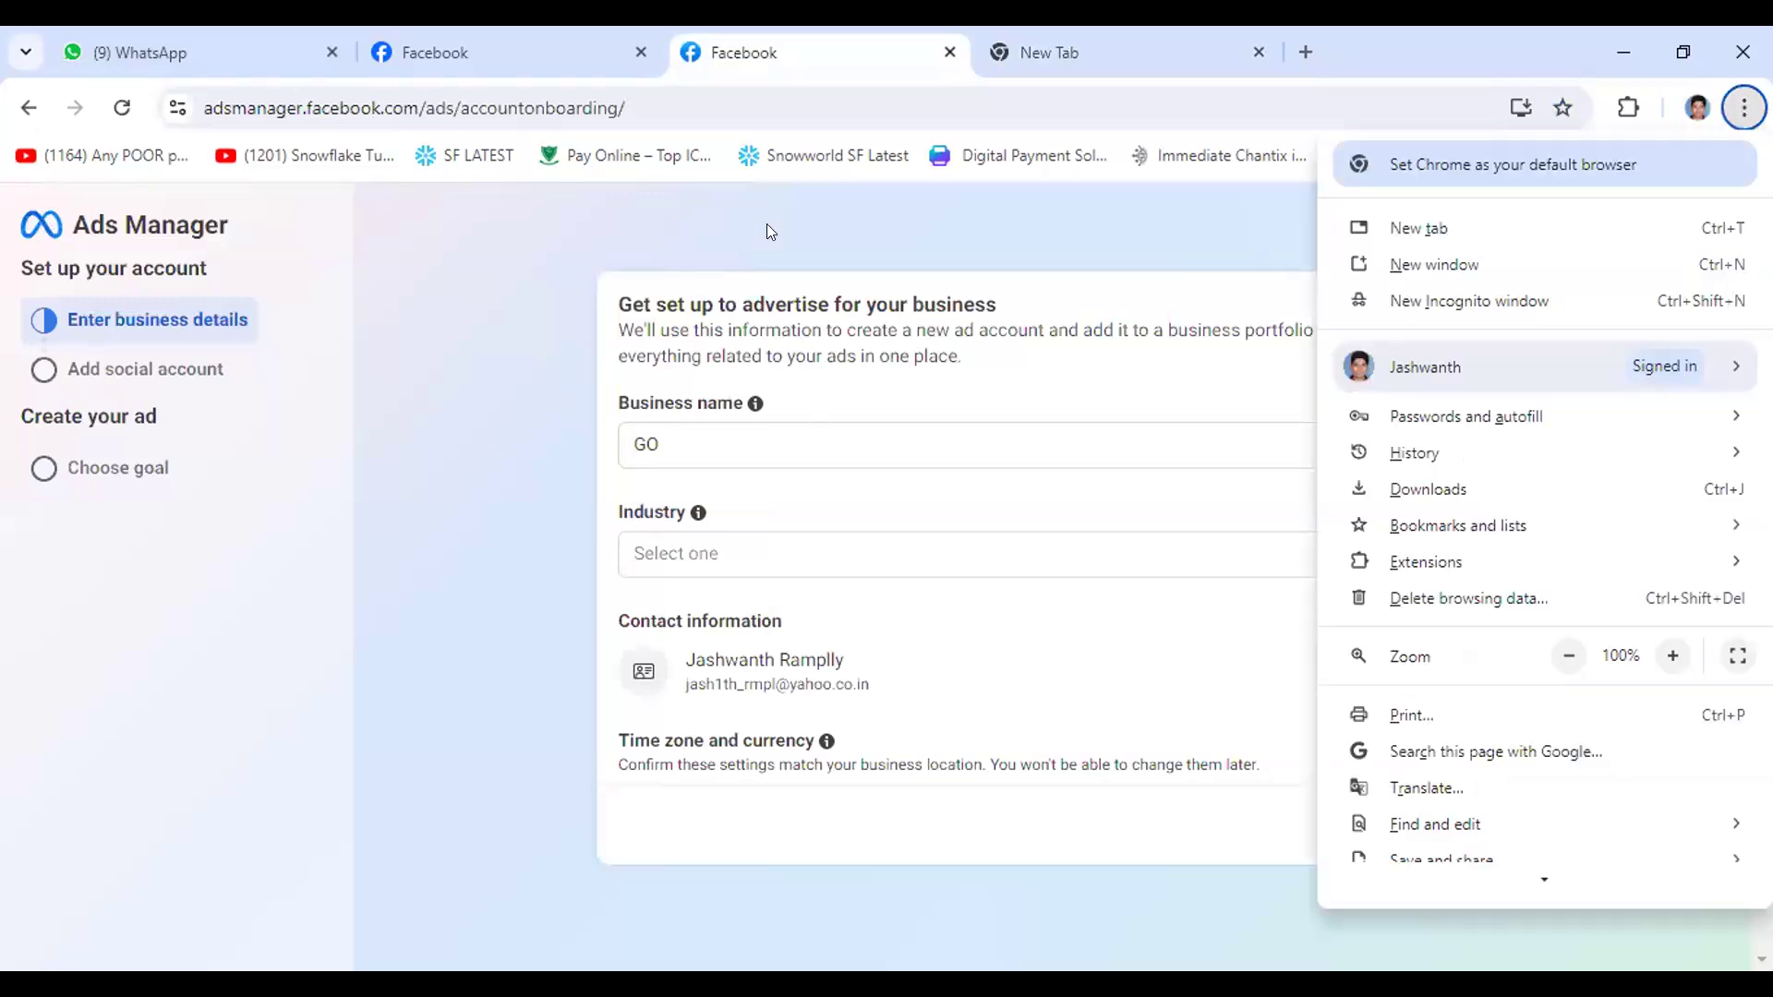
{"action": "key", "text": "Escape"}
{"action": "left_click", "coordinate": [738, 434]}
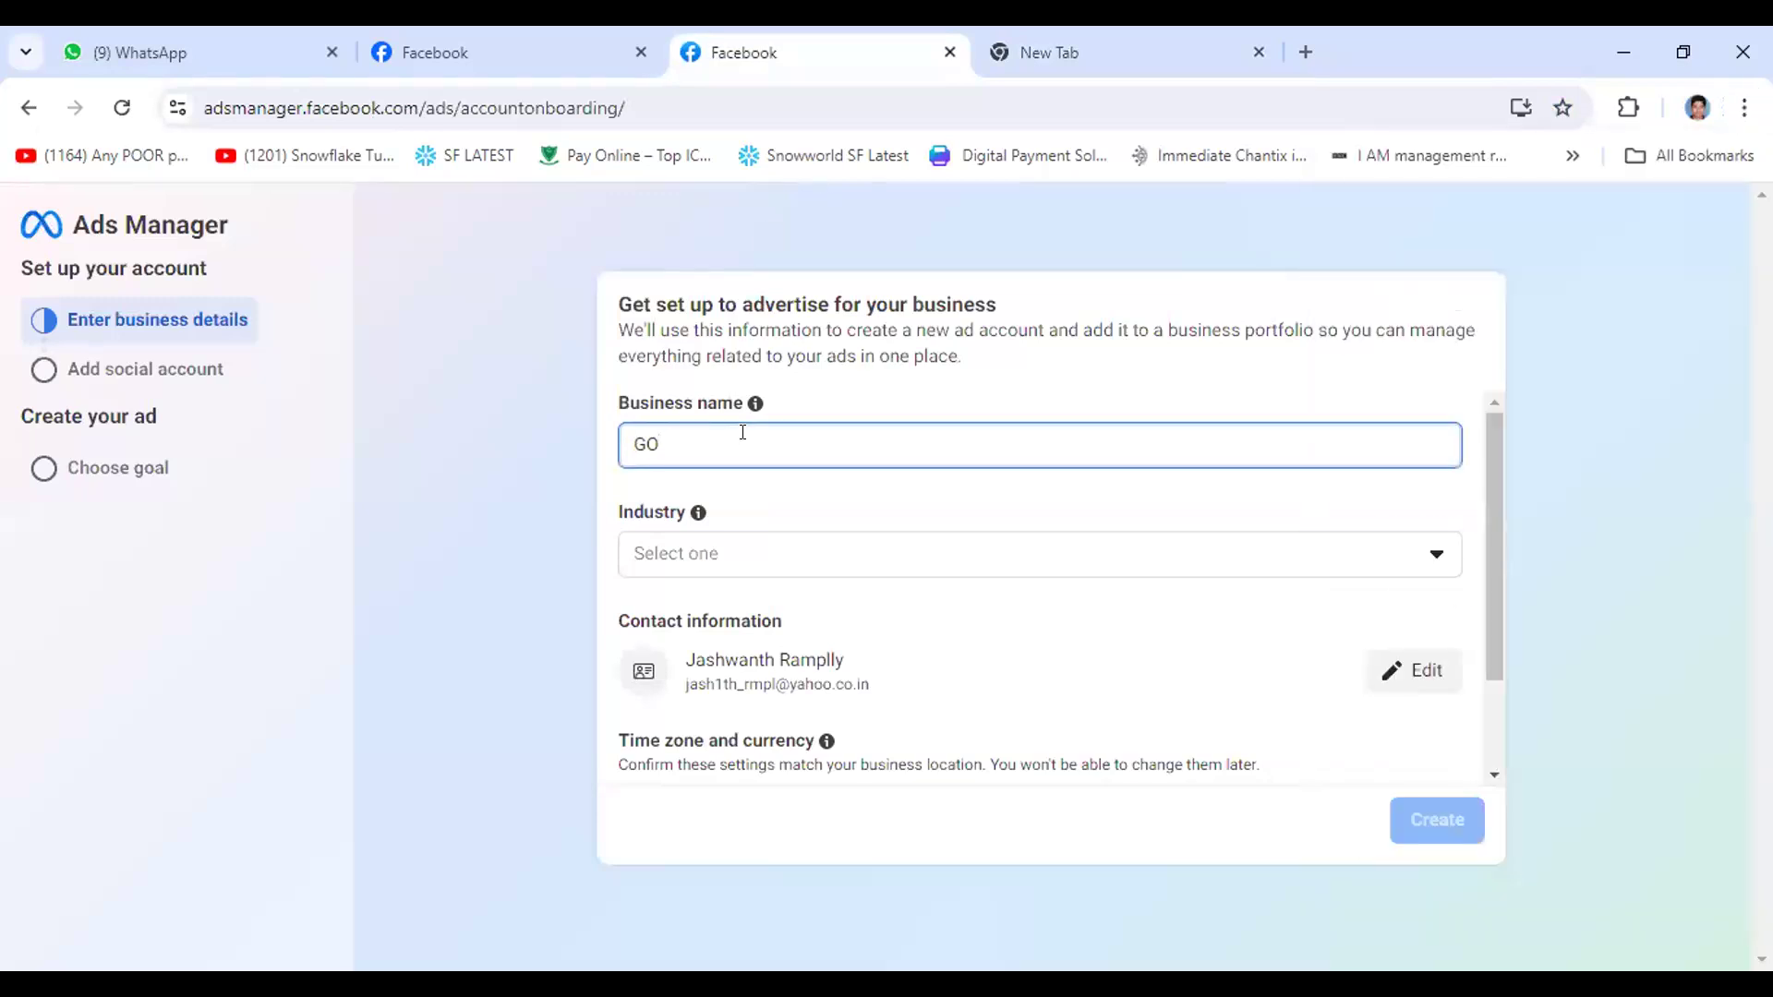
{"action": "type", "text": "CASHLESS"}
- Set the industry to Professional services and try to create the ad account
{"action": "left_click", "coordinate": [675, 556]}
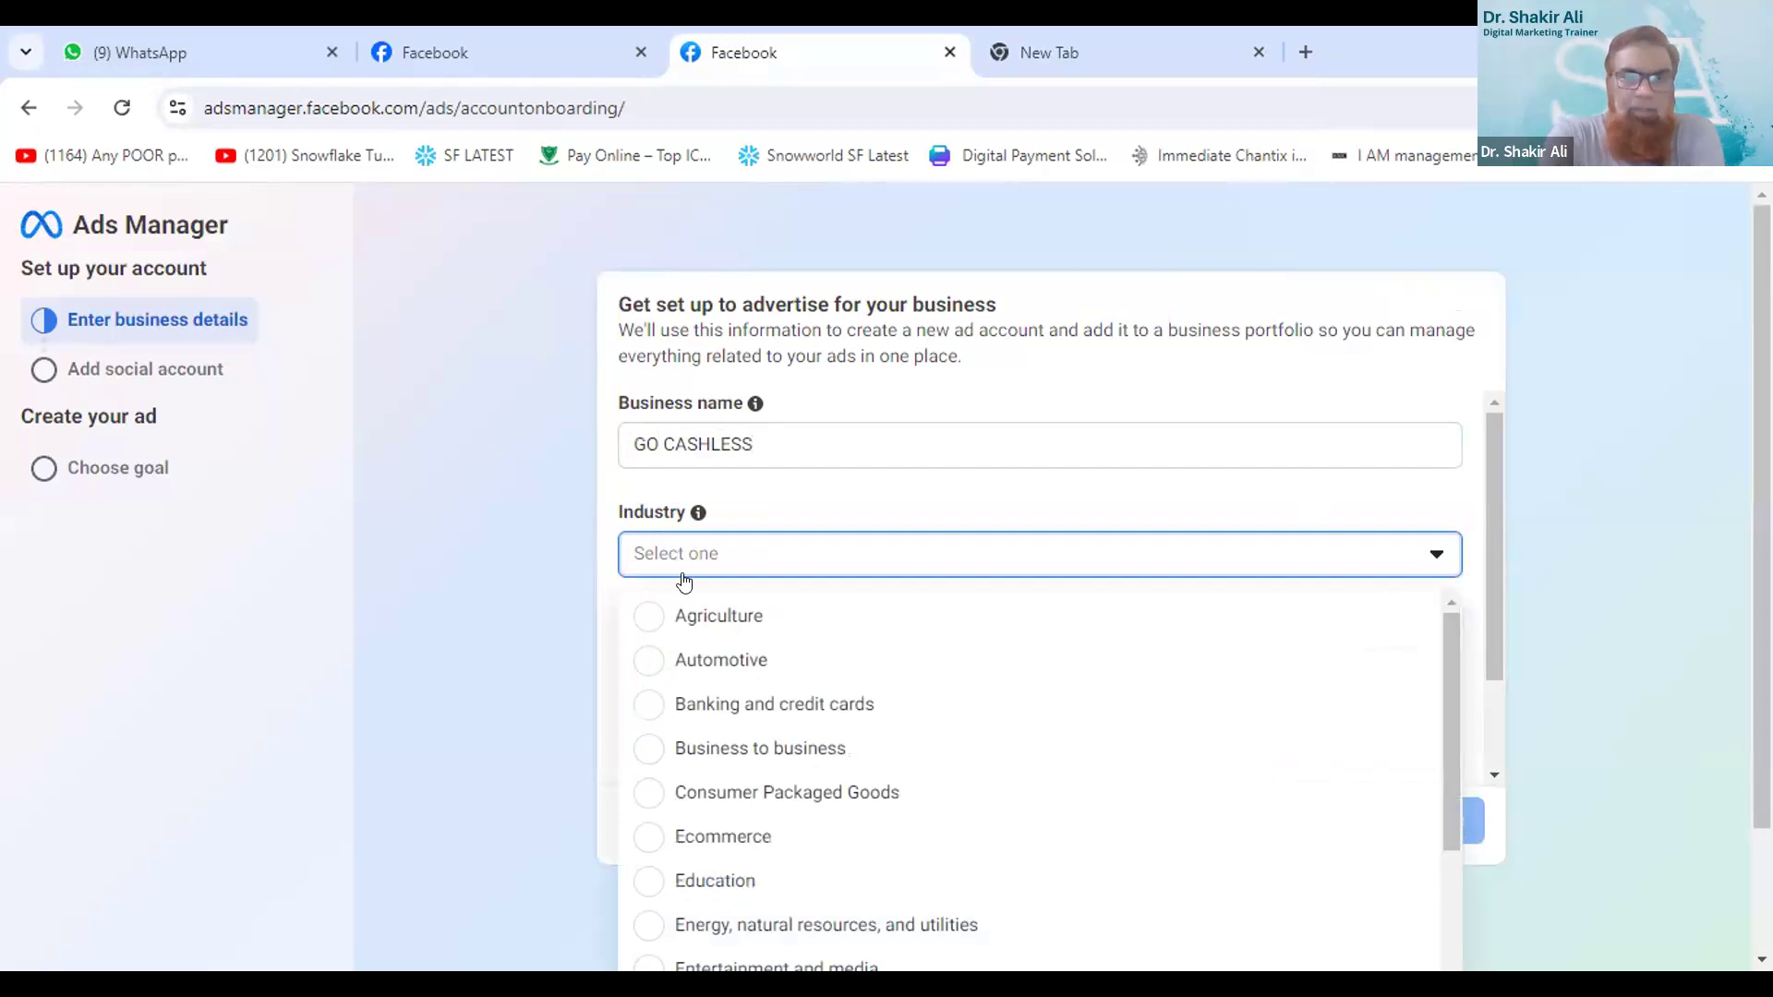
{"action": "scroll", "coordinate": [719, 627], "scroll_direction": "down", "scroll_amount": 1}
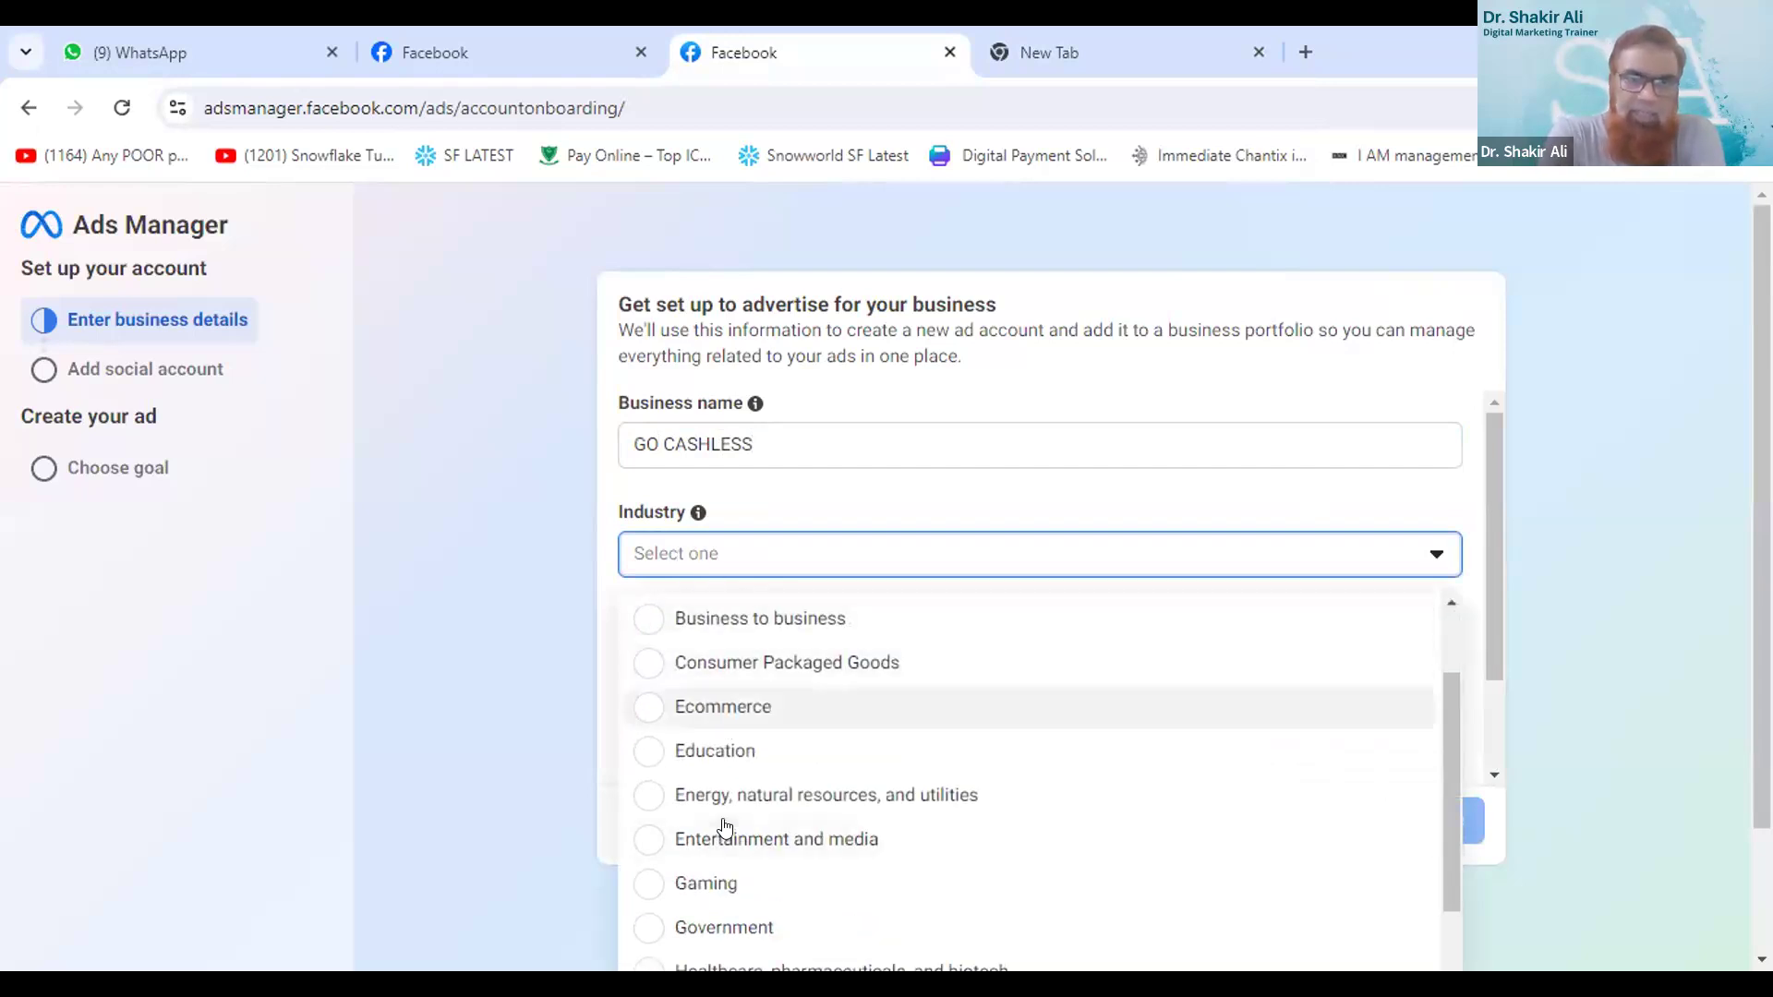
{"action": "scroll", "coordinate": [722, 827], "scroll_direction": "down", "scroll_amount": 1}
{"action": "scroll", "coordinate": [706, 628], "scroll_direction": "up", "scroll_amount": 2}
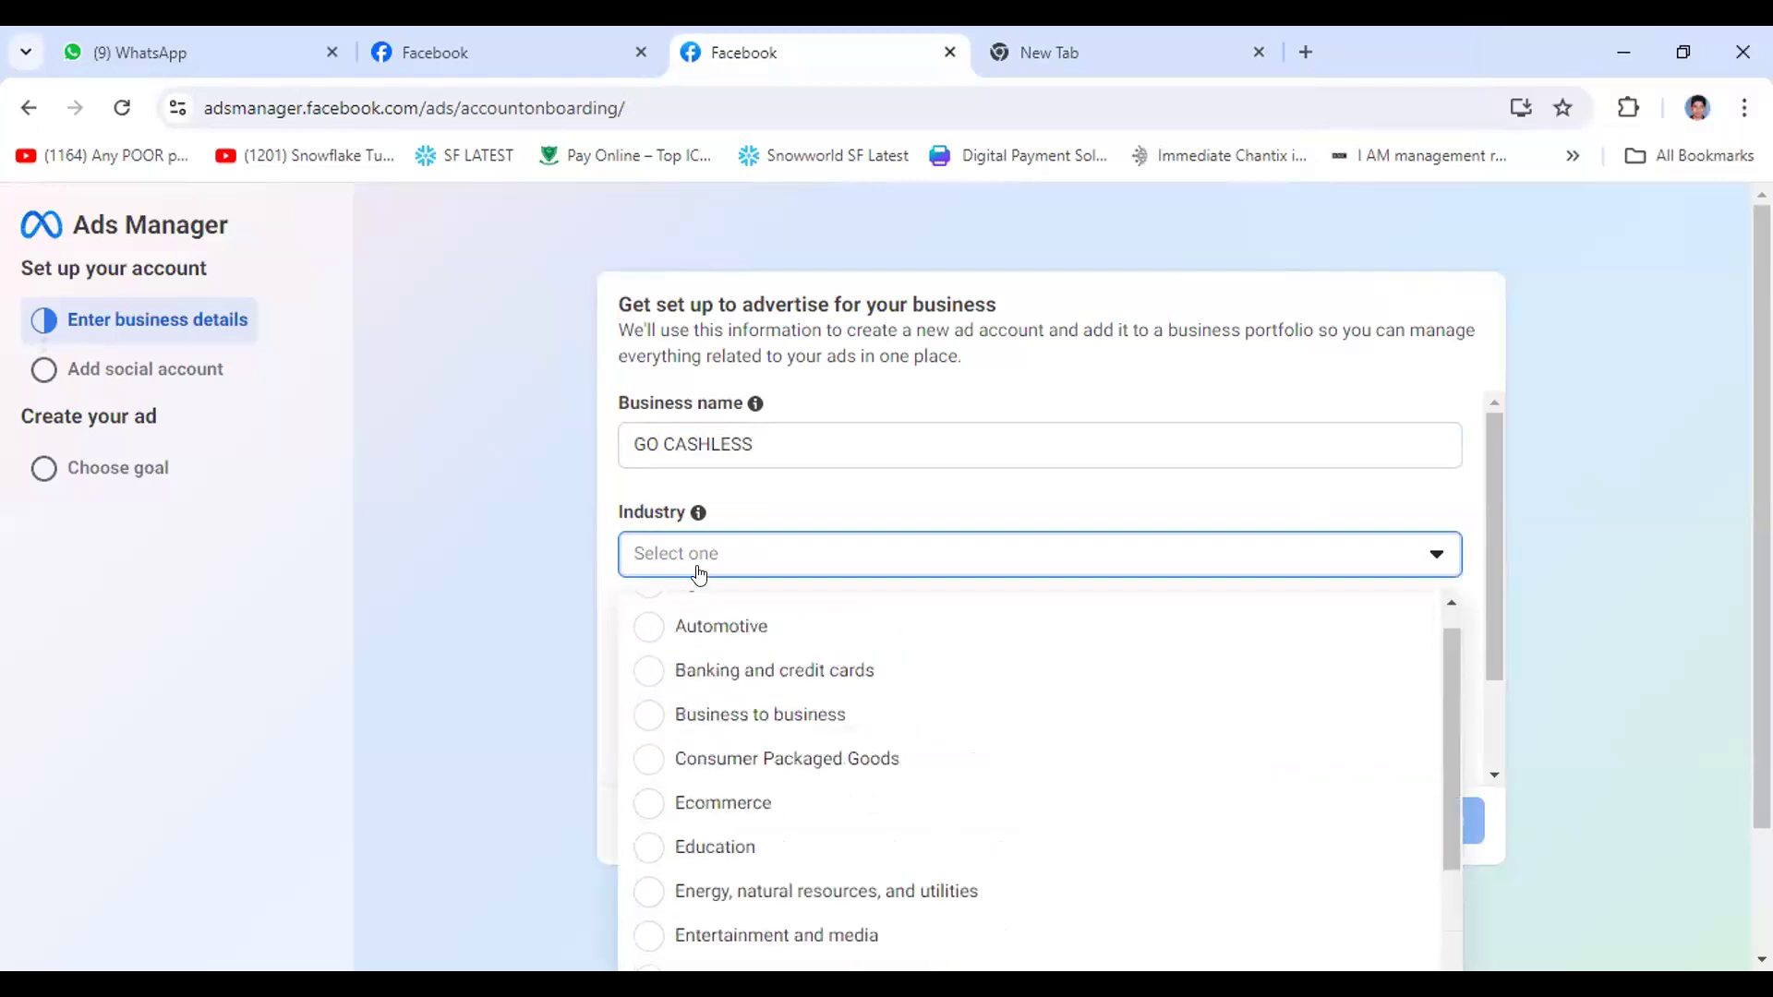
{"action": "left_click", "coordinate": [697, 558]}
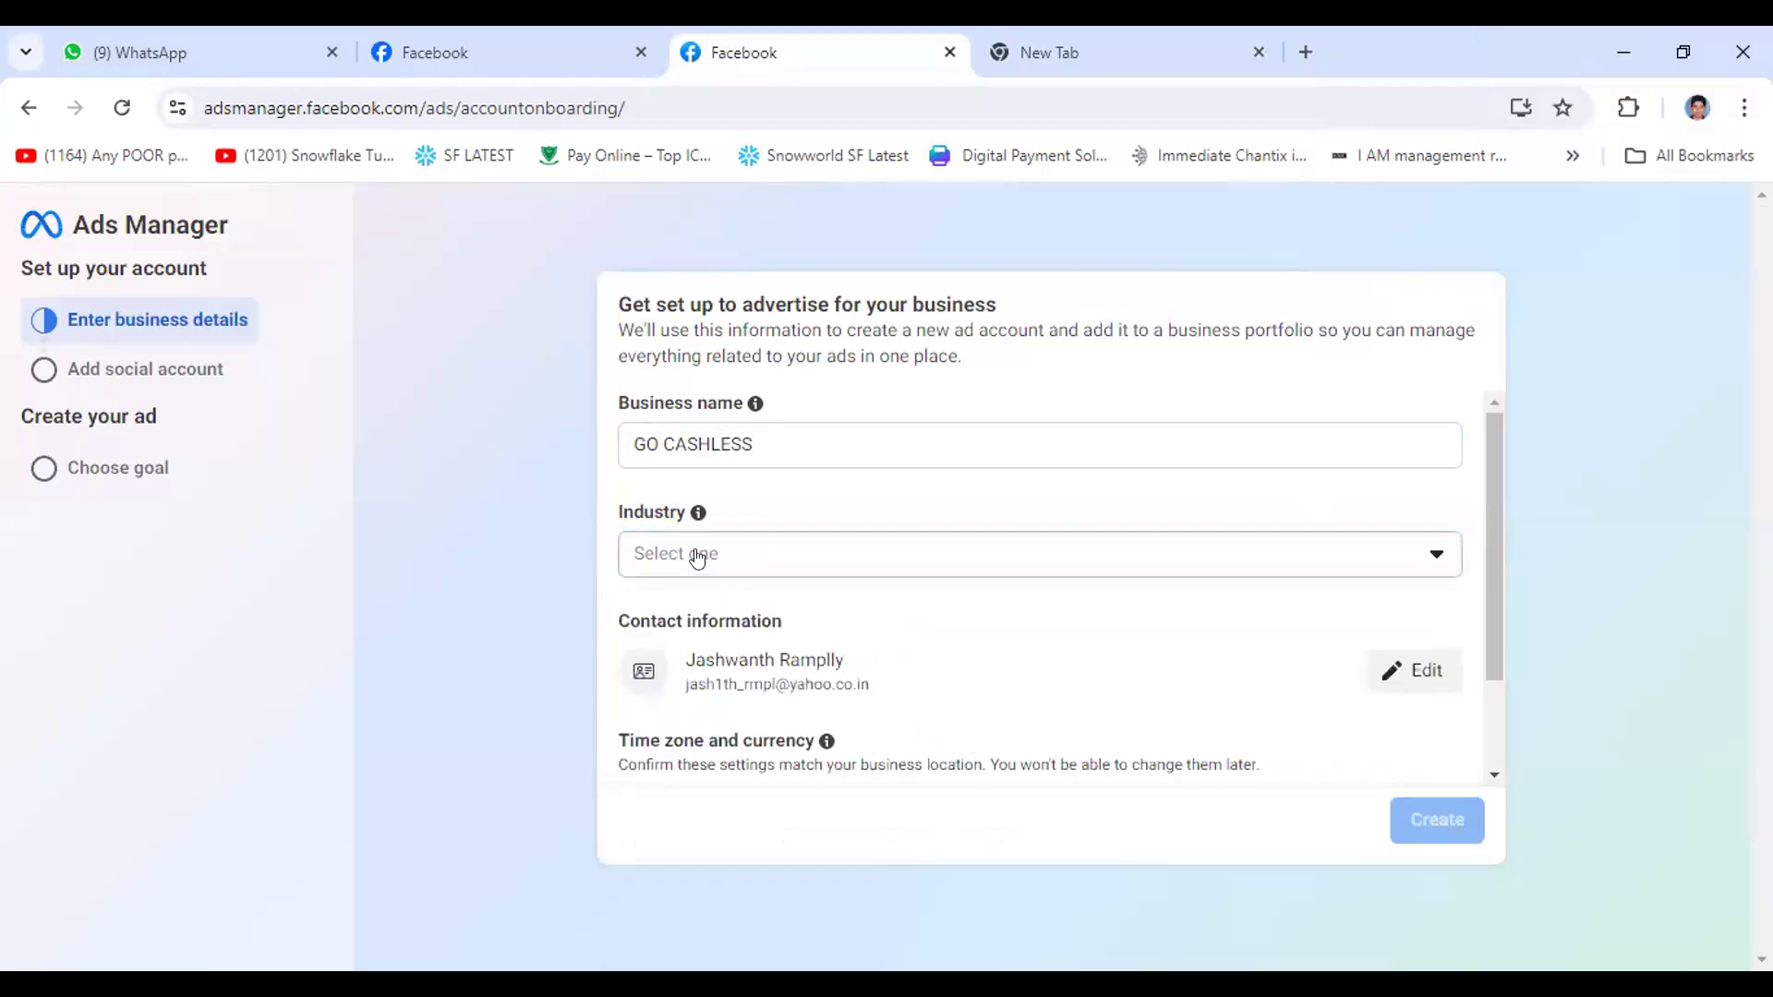
{"action": "left_click", "coordinate": [718, 565]}
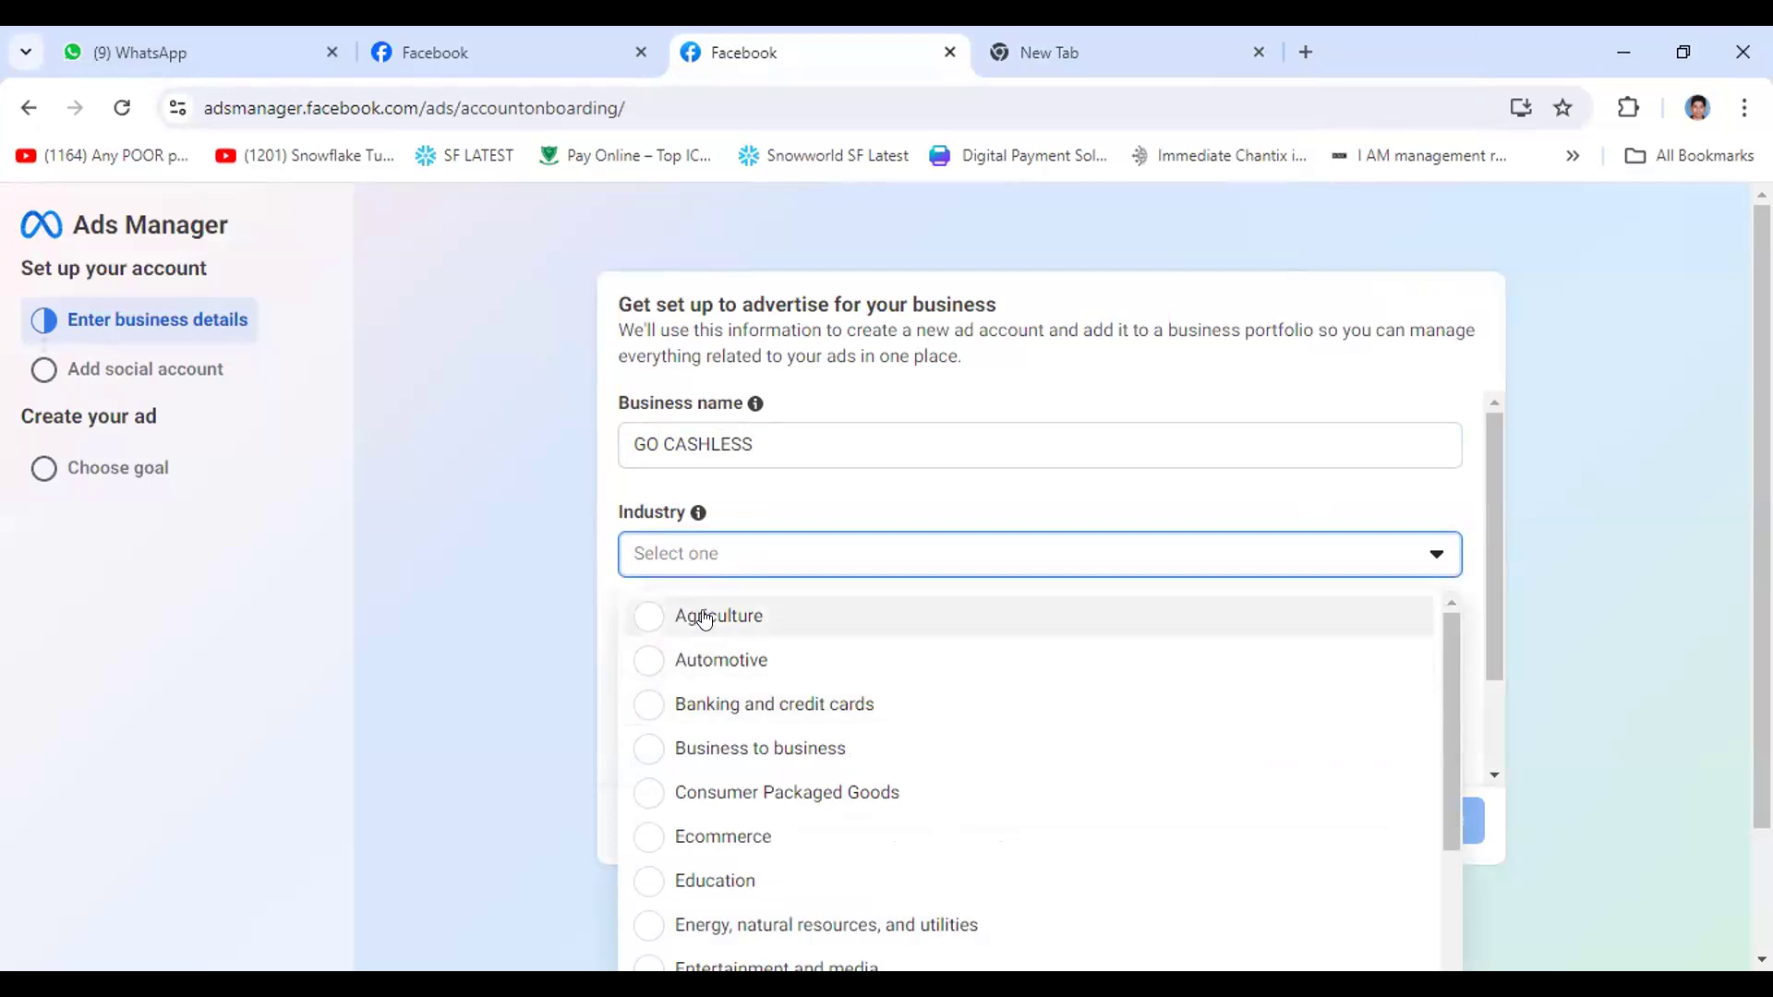
{"action": "scroll", "coordinate": [720, 614], "scroll_direction": "down", "scroll_amount": 2}
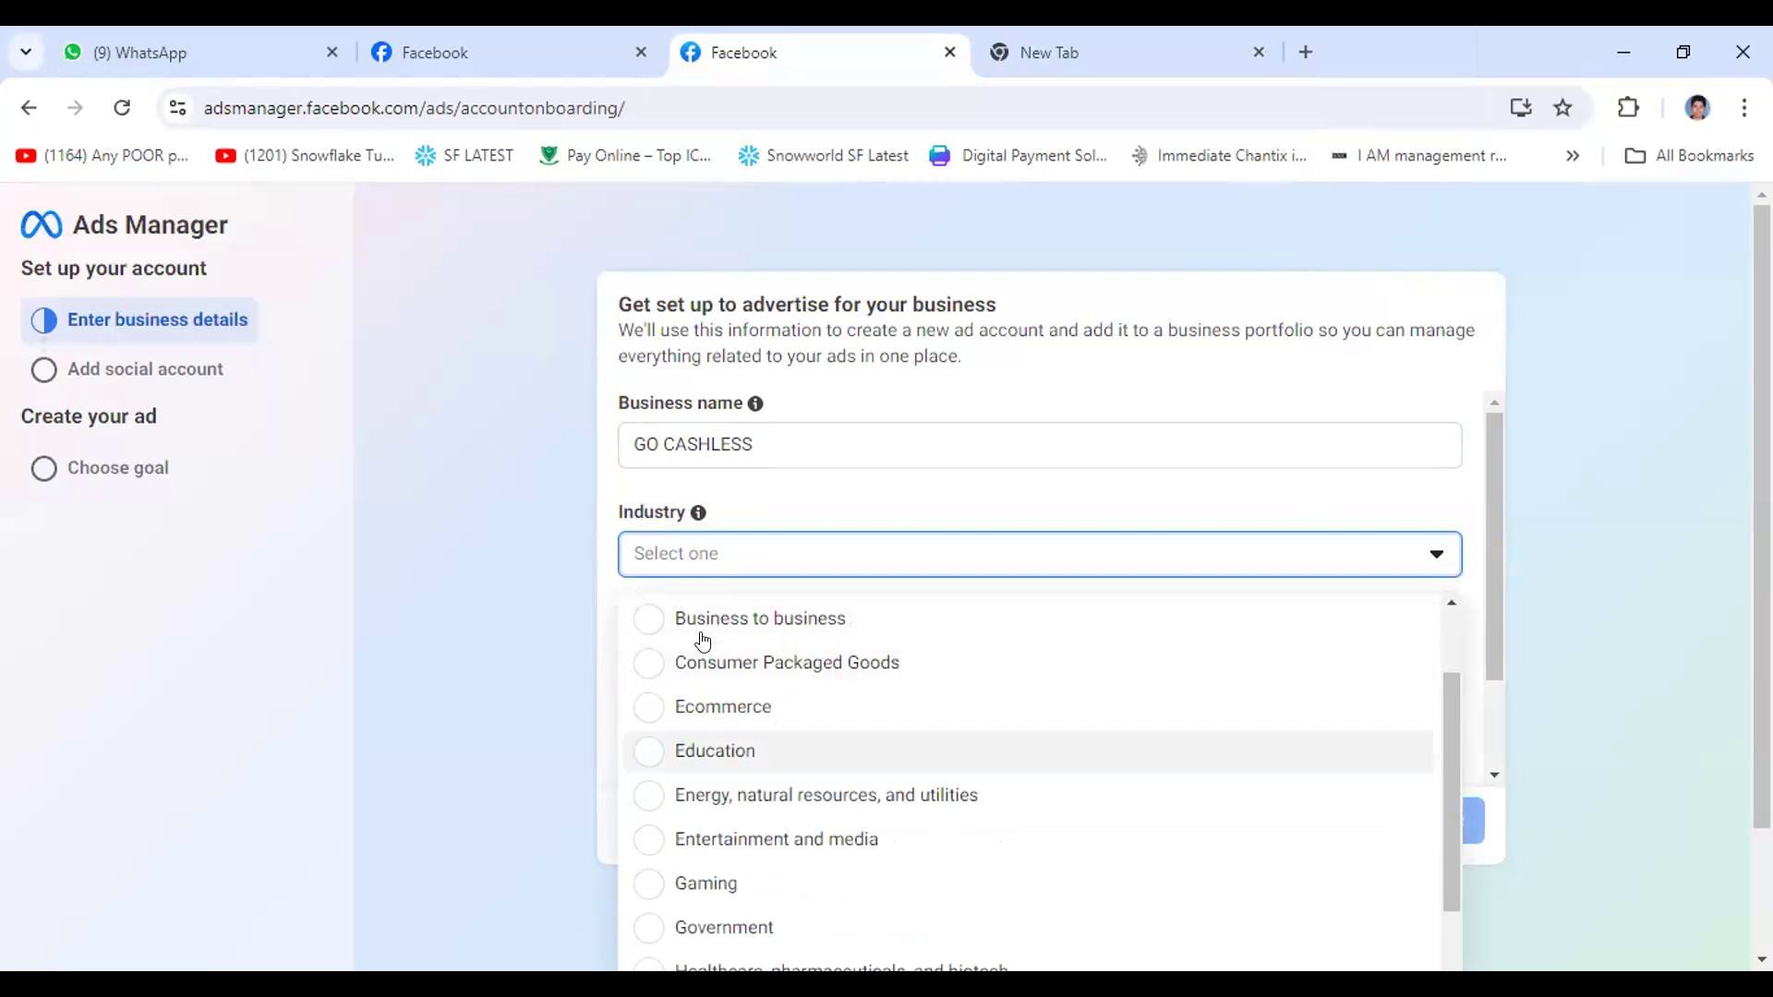
{"action": "scroll", "coordinate": [775, 728], "scroll_direction": "down", "scroll_amount": 4}
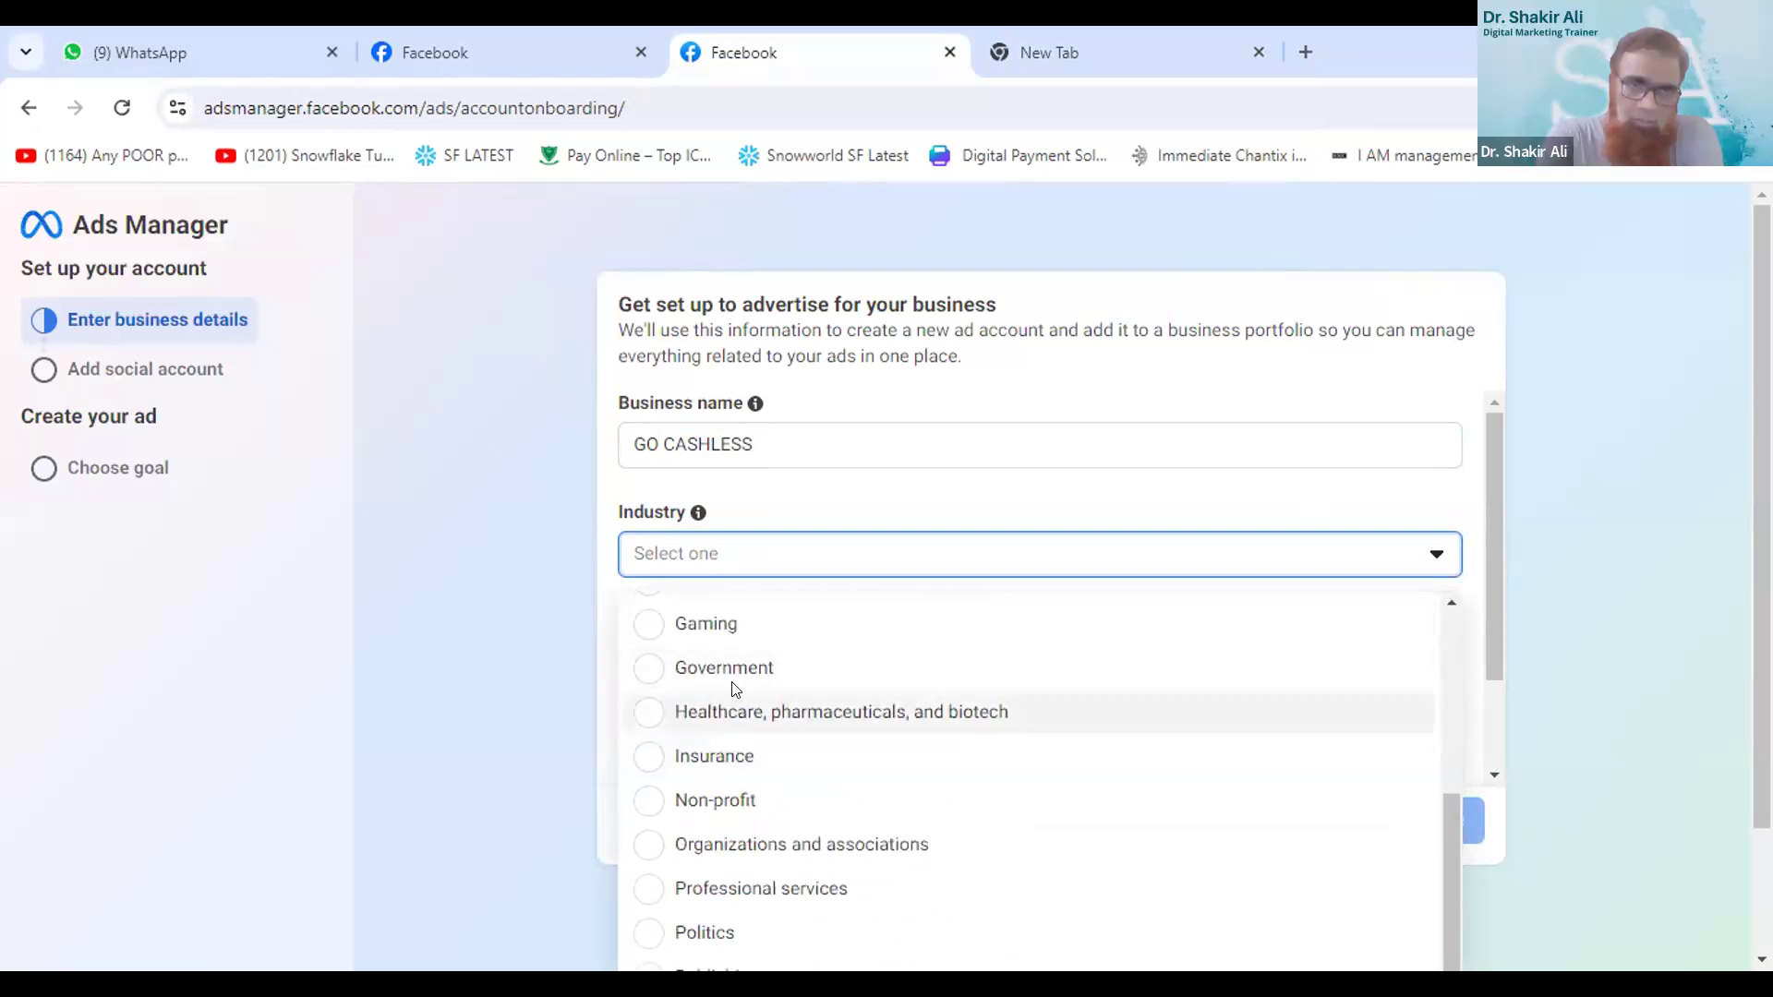
{"action": "scroll", "coordinate": [727, 688], "scroll_direction": "down", "scroll_amount": 2}
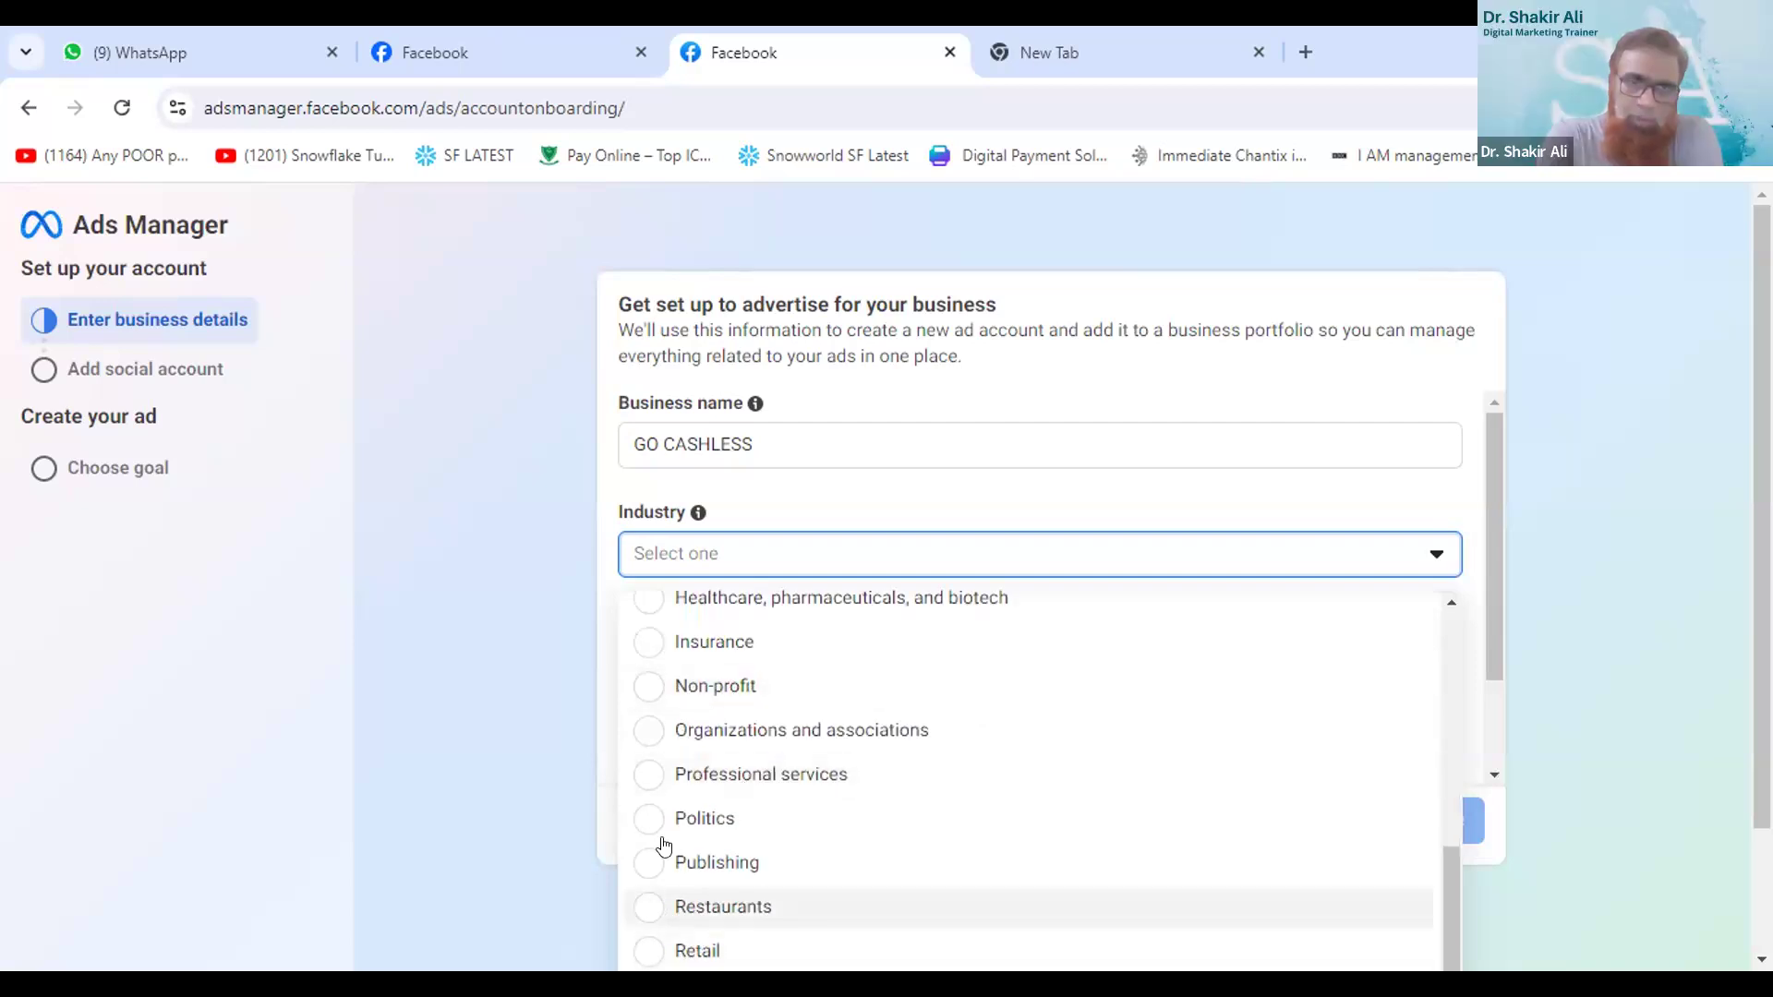
{"action": "left_click", "coordinate": [648, 783]}
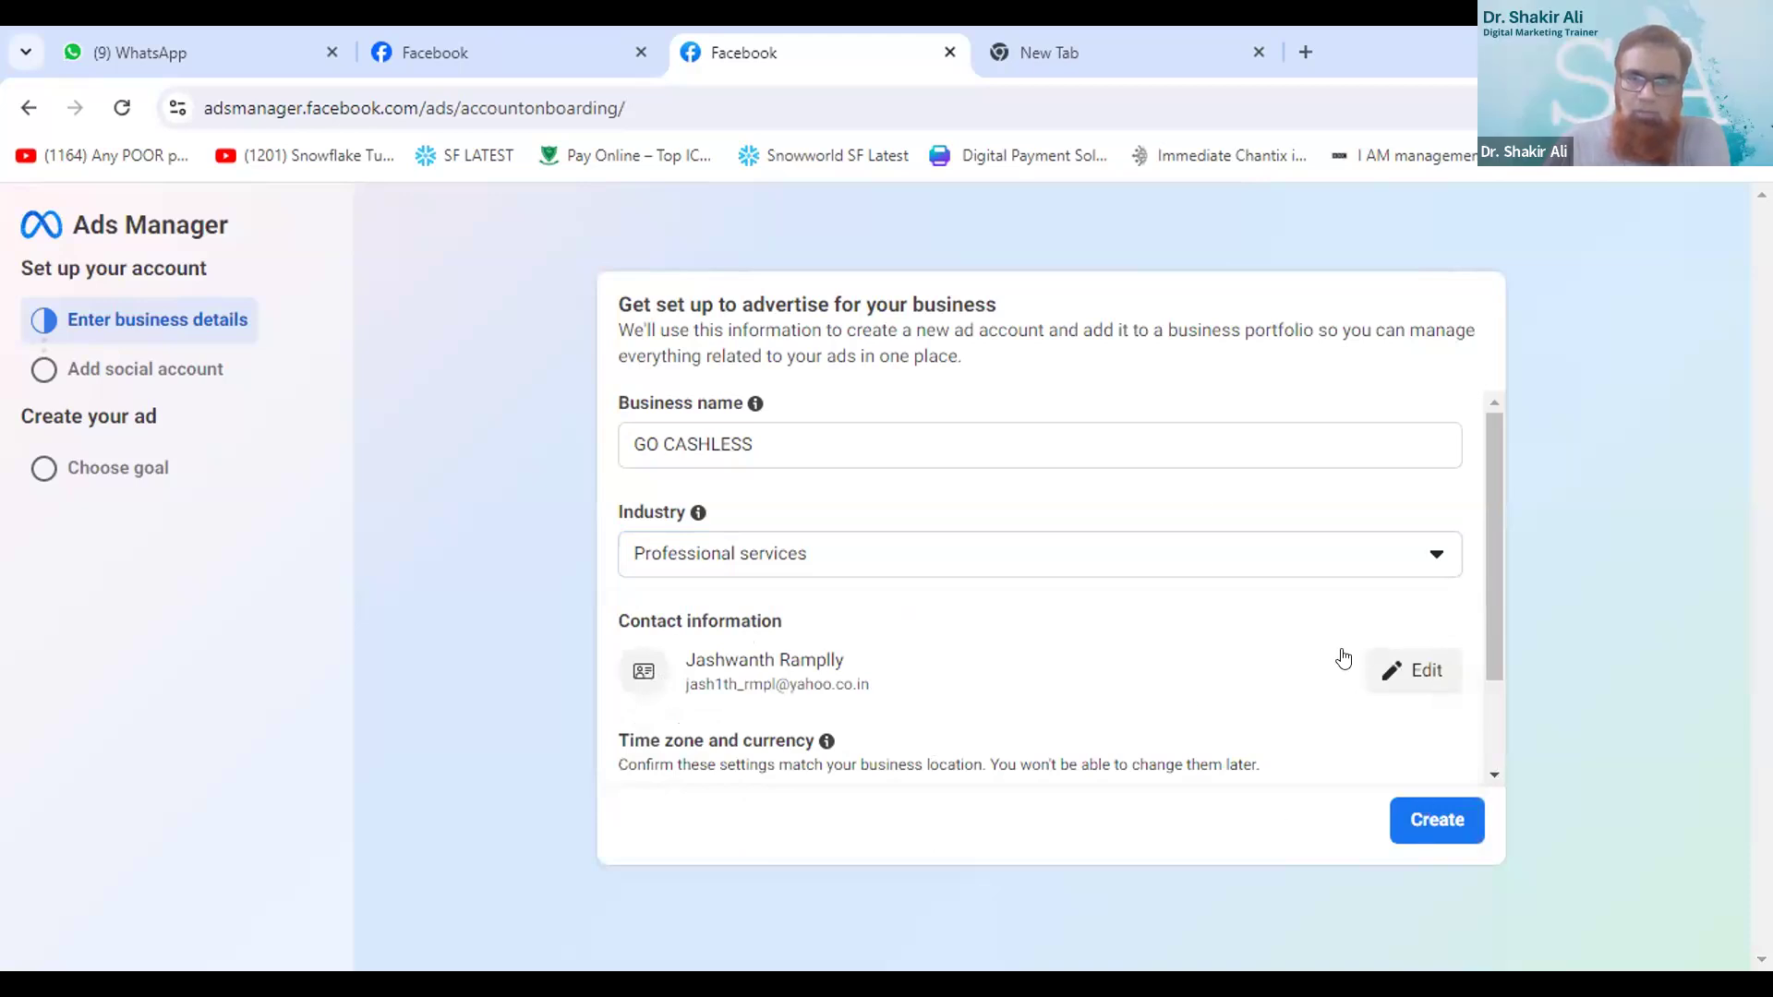
{"action": "left_click", "coordinate": [1432, 824]}
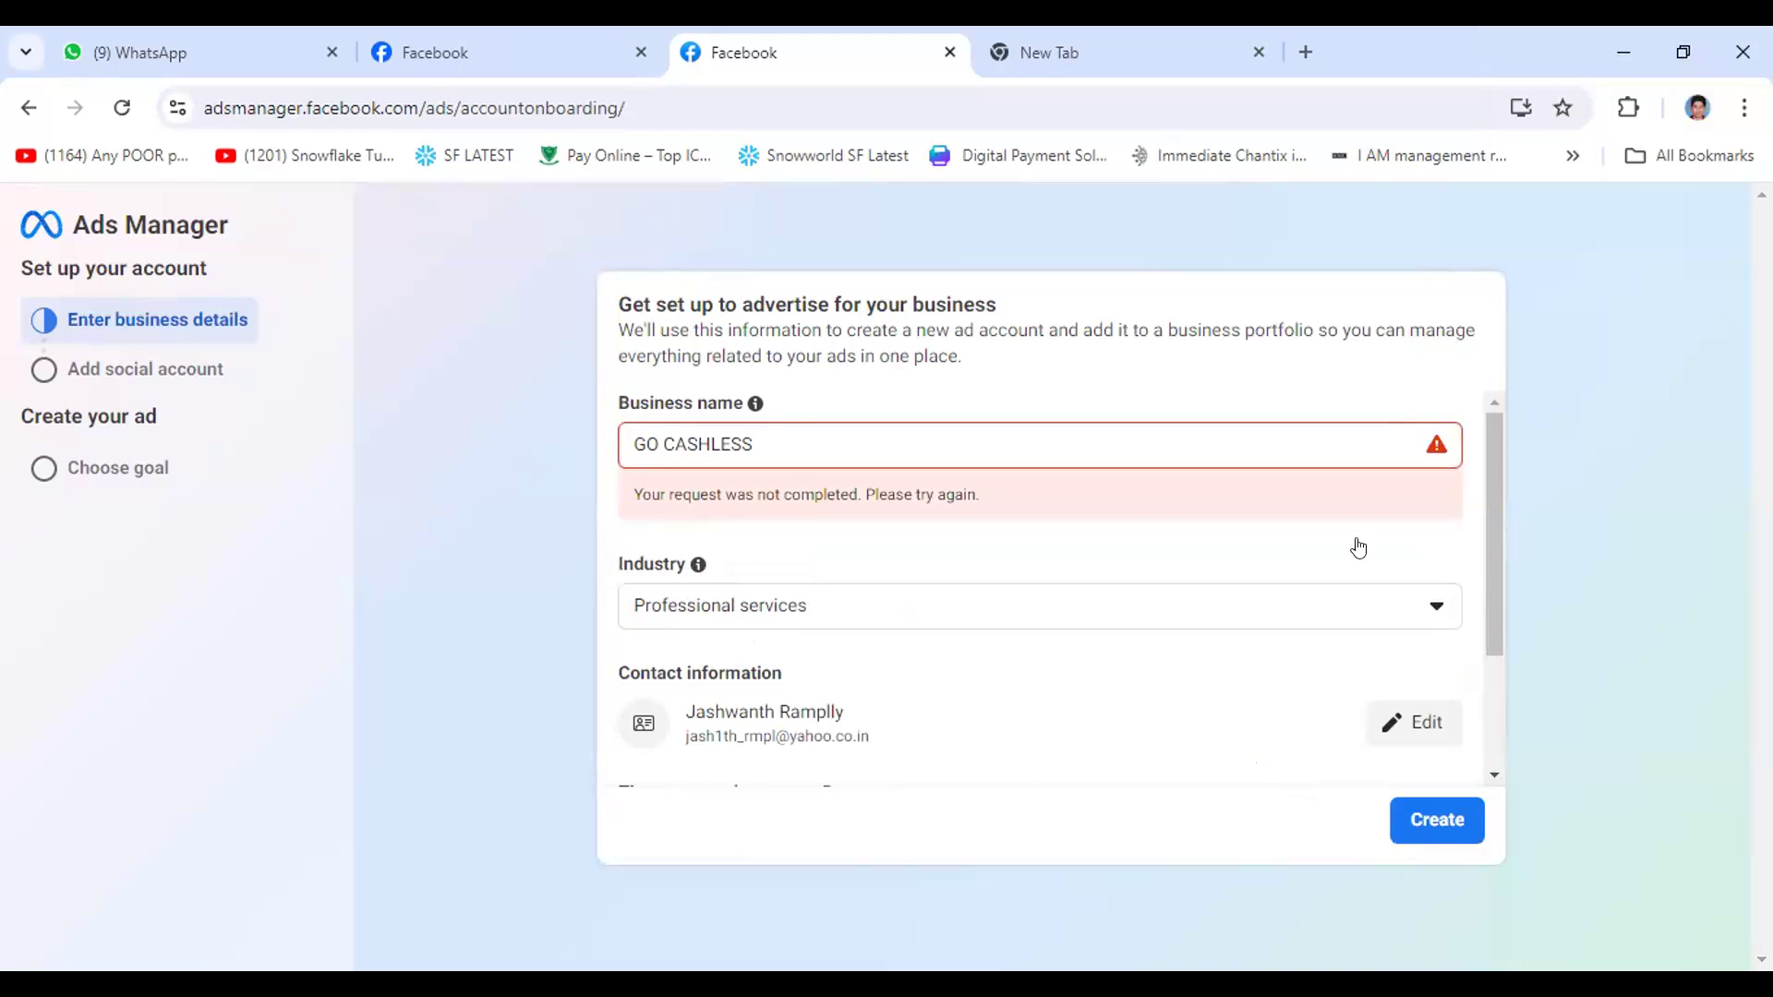
{"action": "left_click", "coordinate": [1418, 817]}
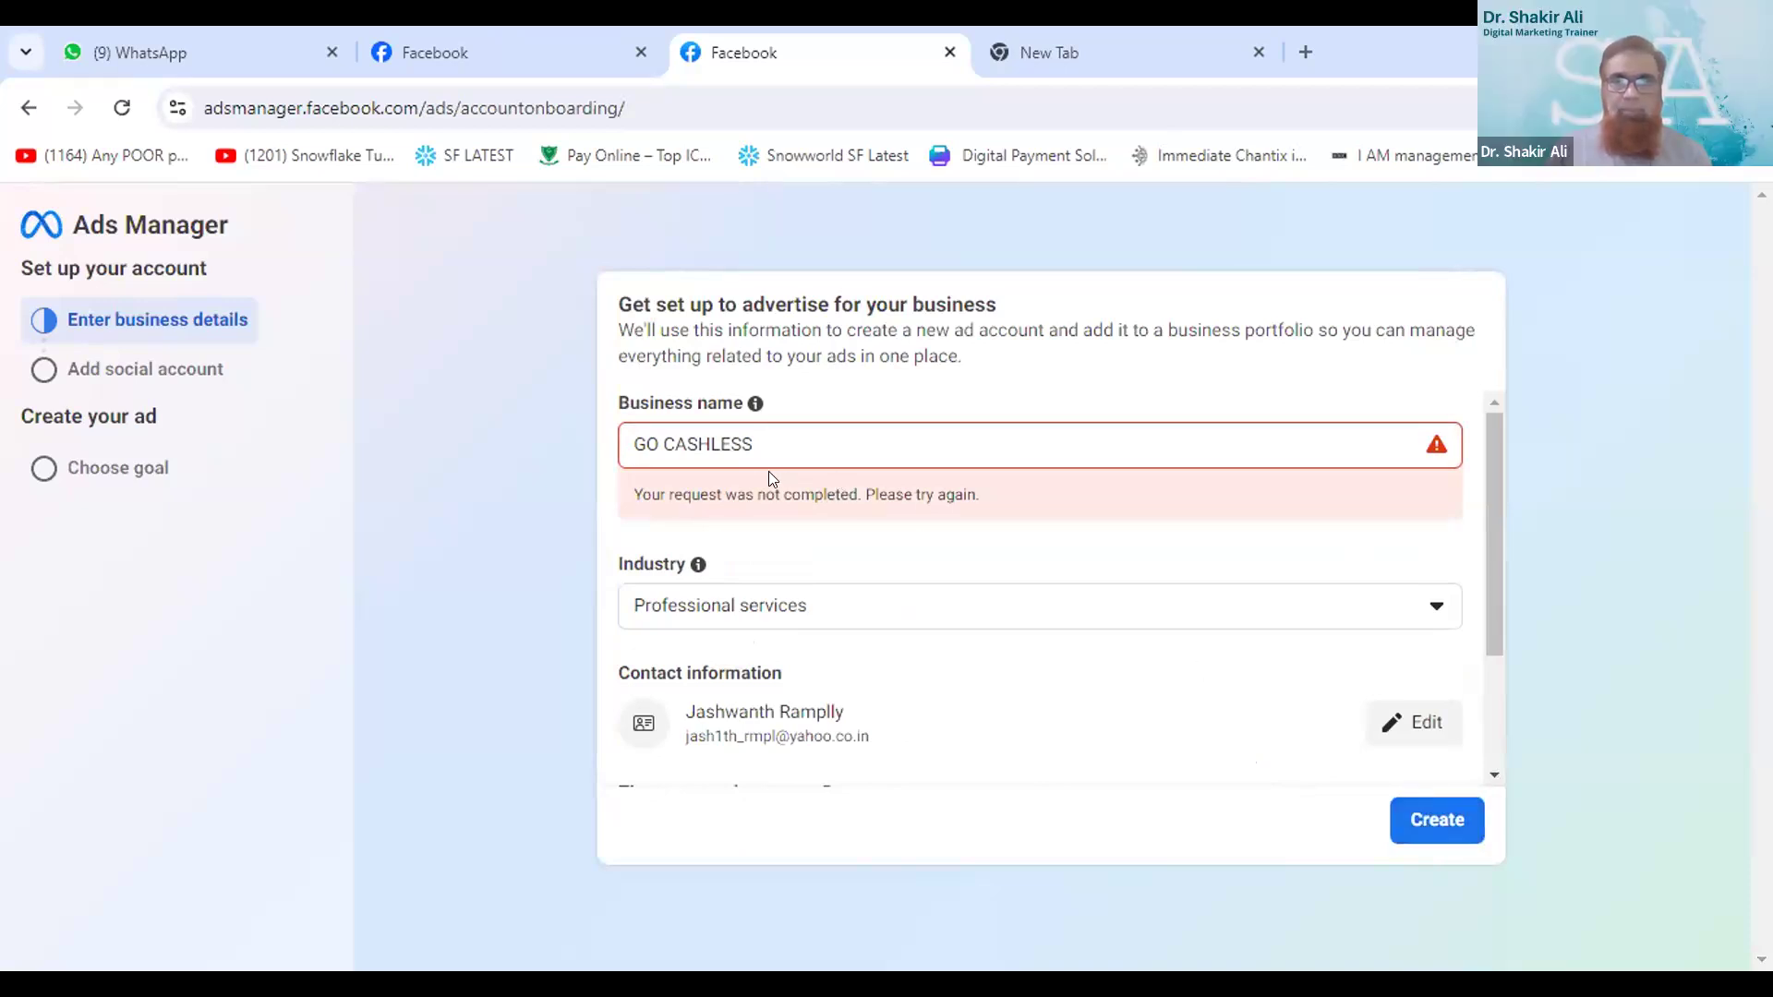
- Change the business name to the owner's first name followed by "- GO CASHLESSS"
{"action": "left_click", "coordinate": [761, 439]}
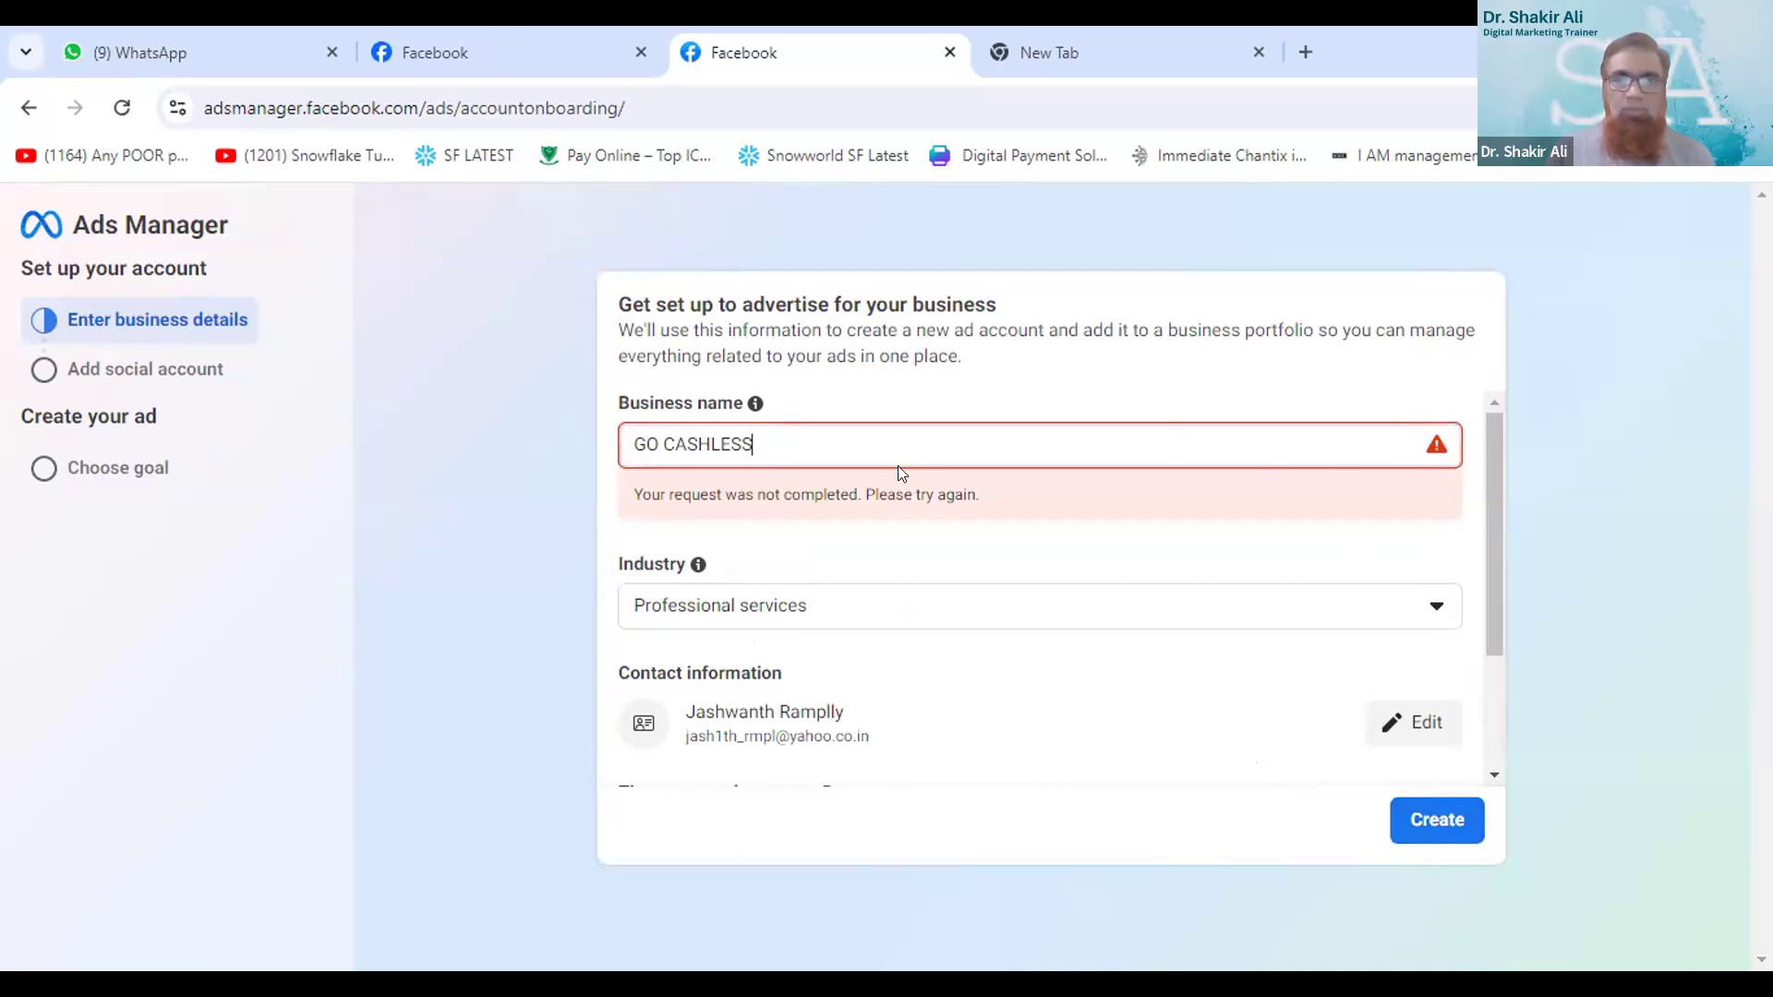
{"action": "key", "text": "BackSpace"}
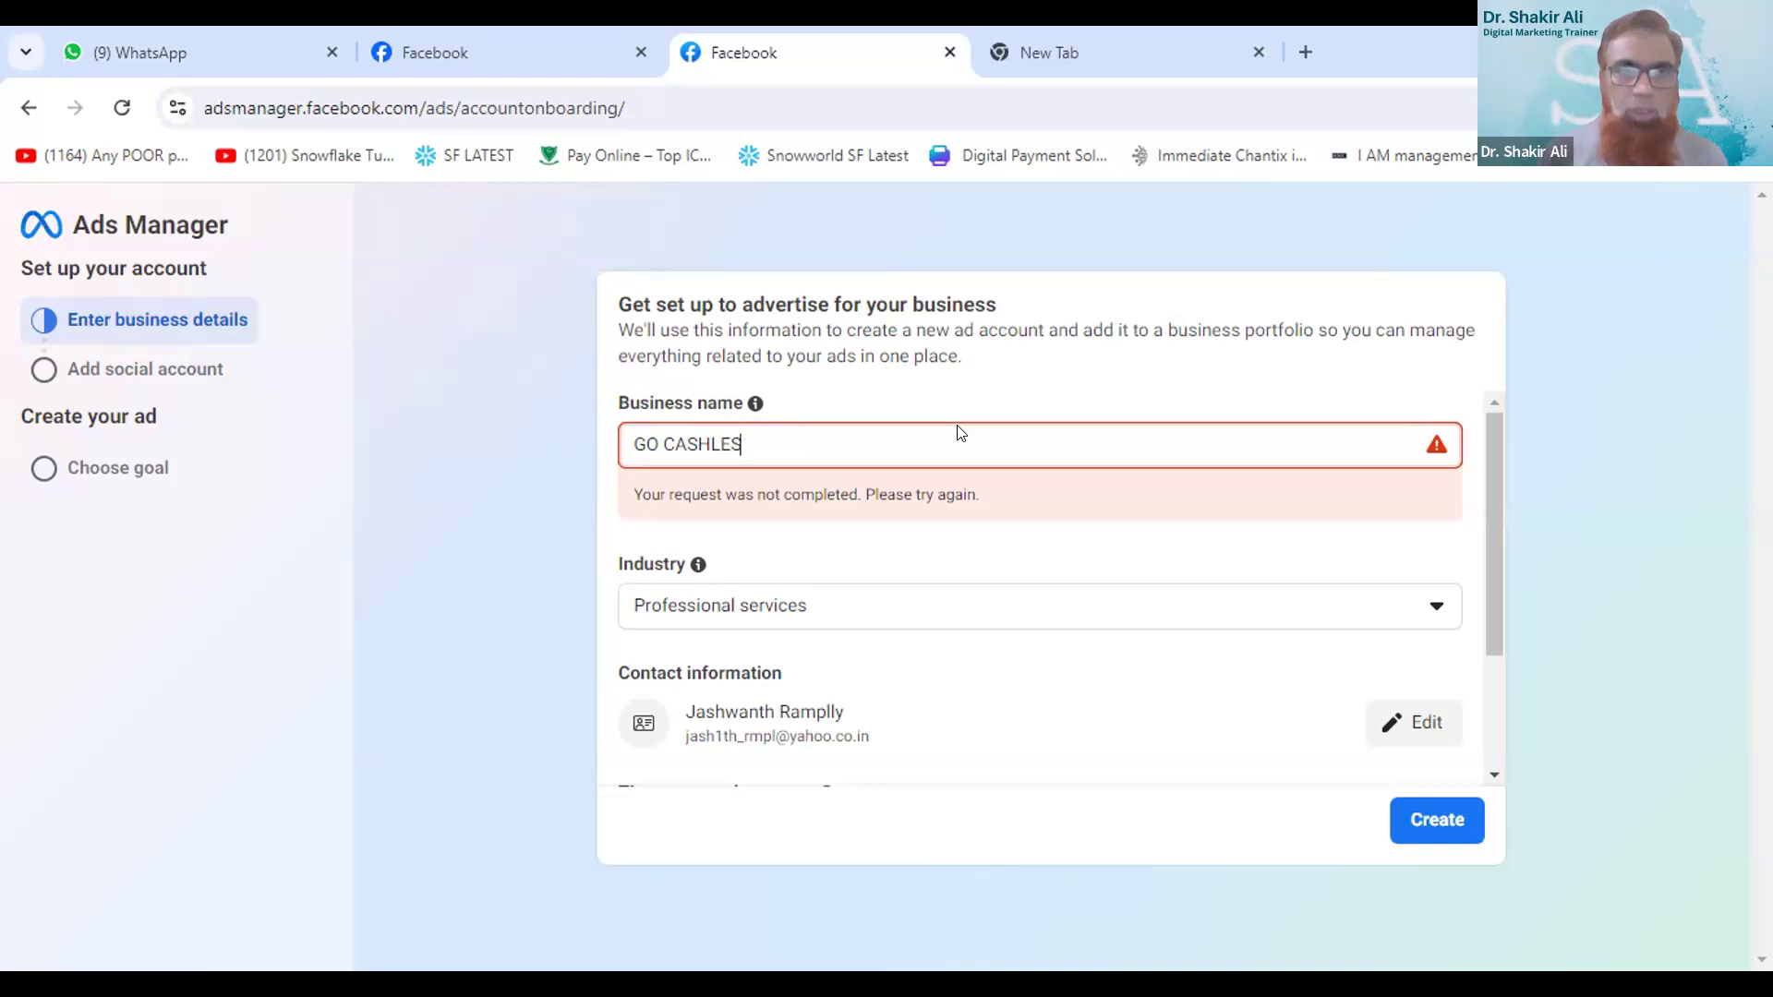
{"action": "type", "text": "SS"}
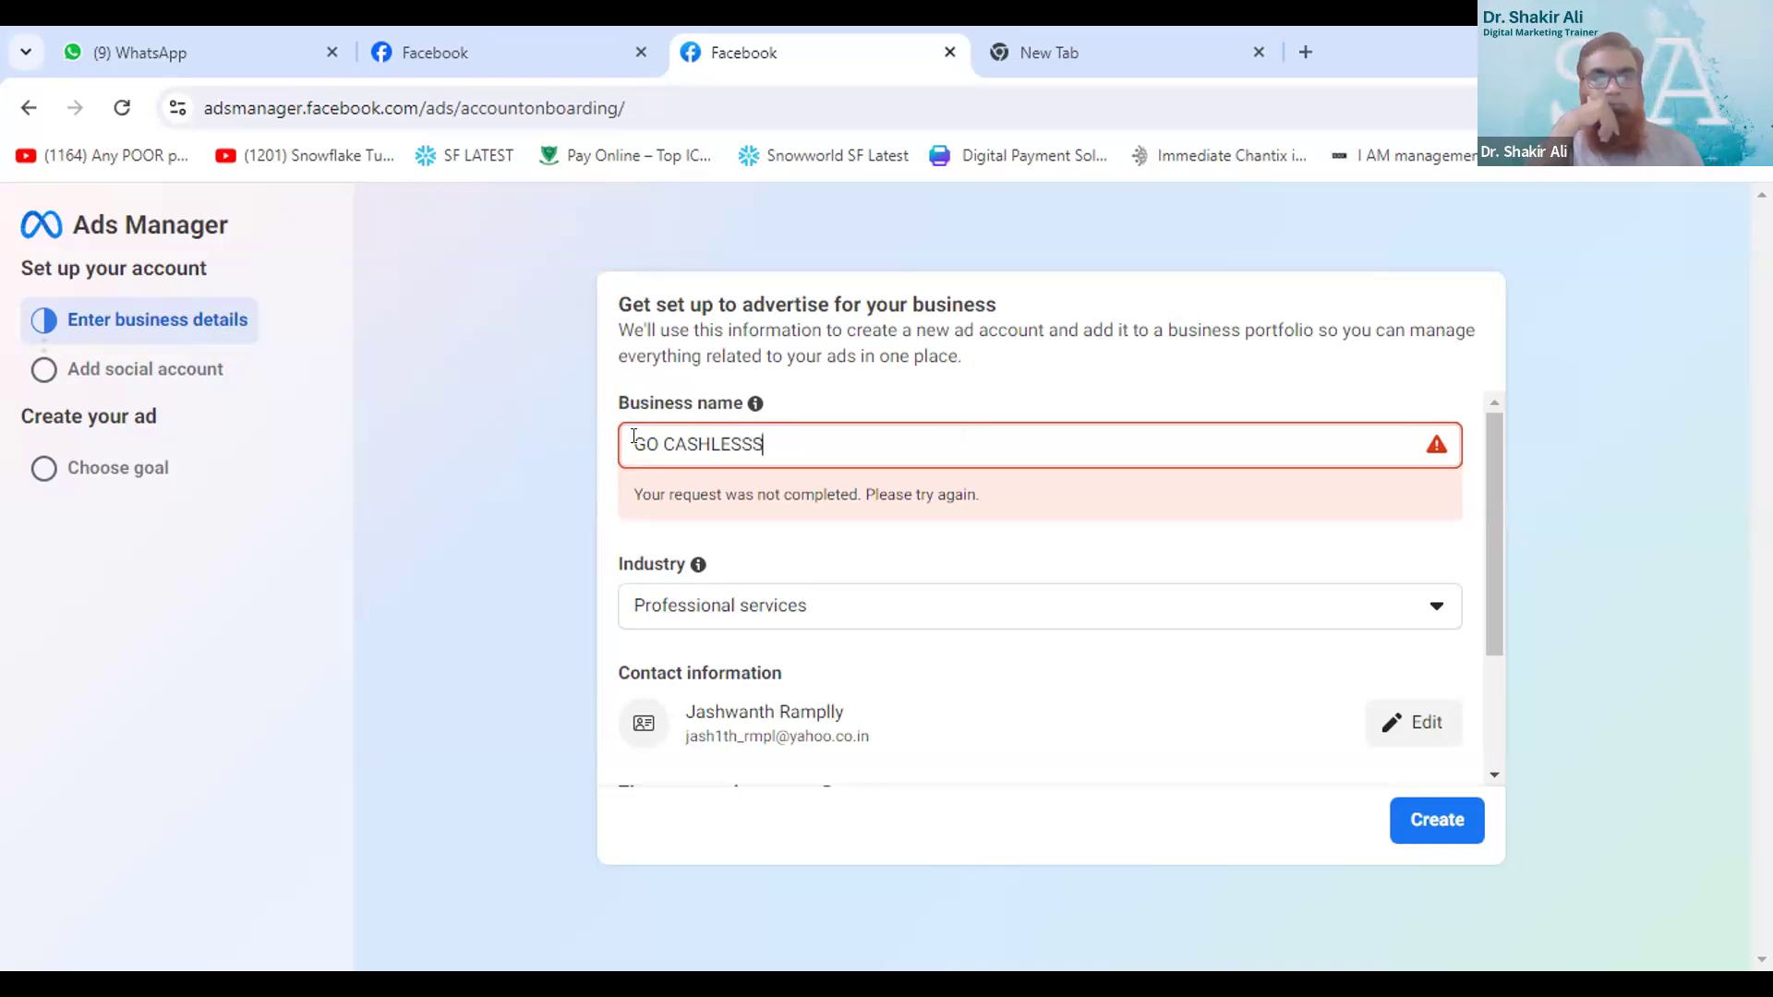
{"action": "type", "text": "jW"}
{"action": "key", "text": "BackSpace"}
{"action": "key", "text": "BackSpace"}
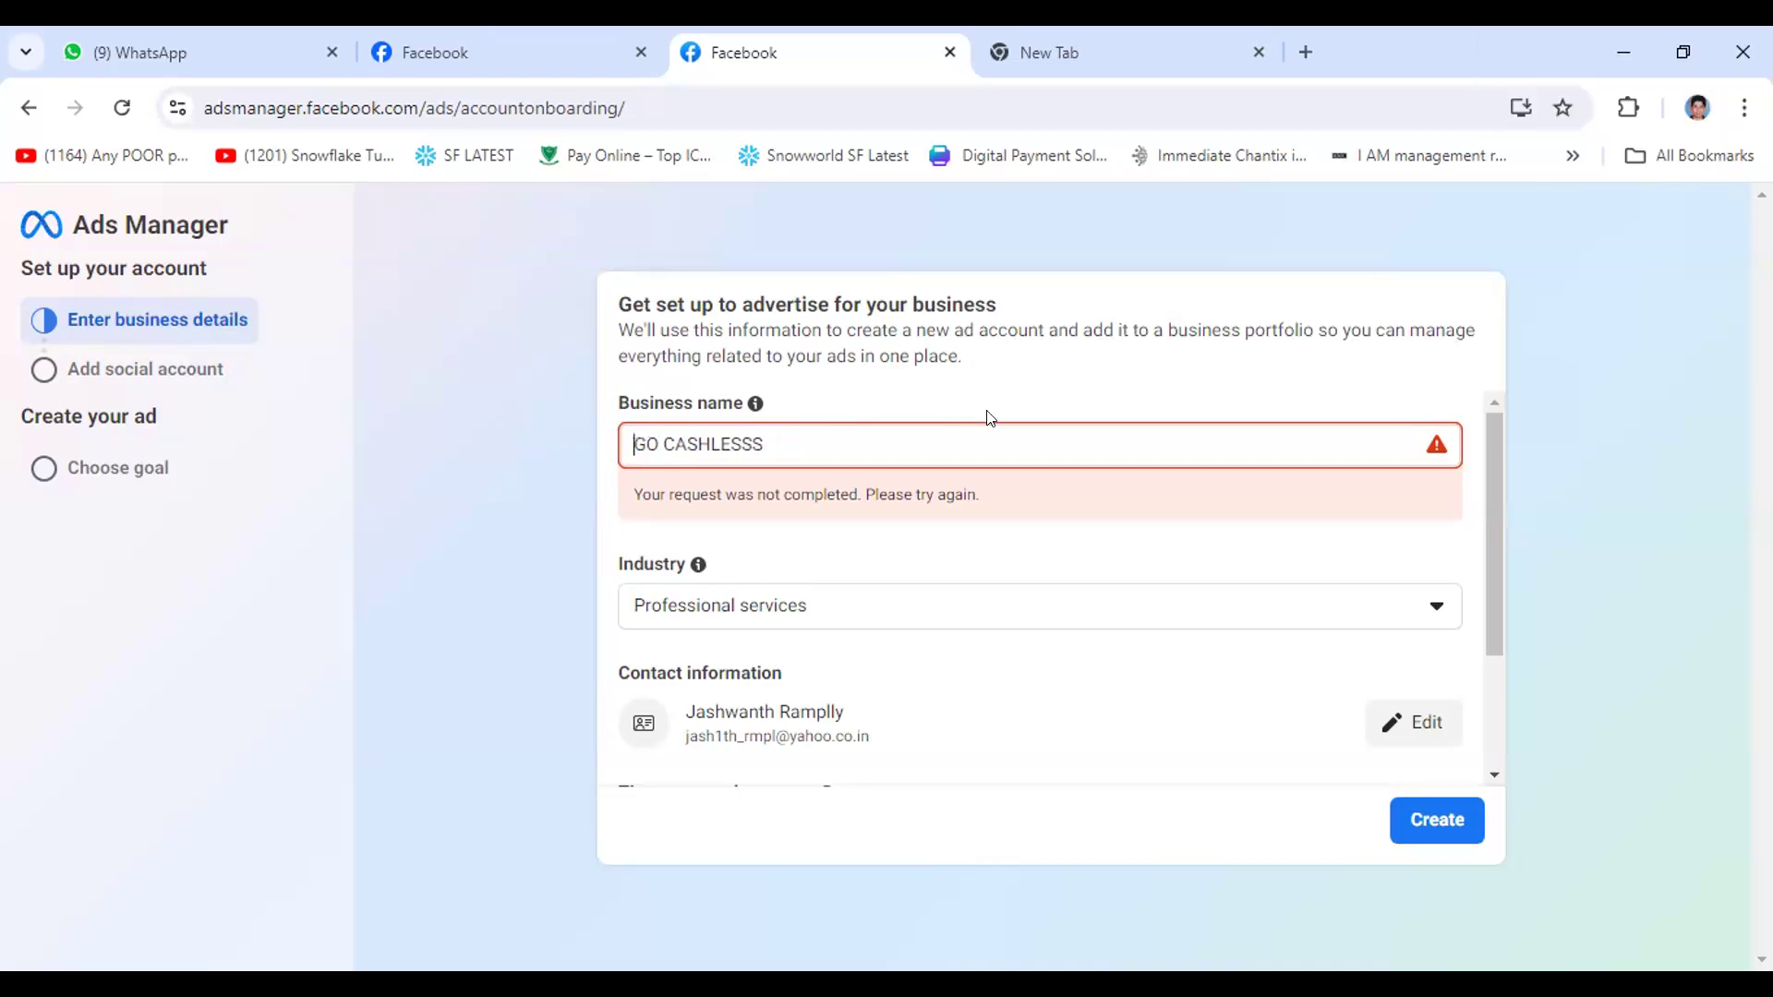
{"action": "type", "text": "Jeswanth"}
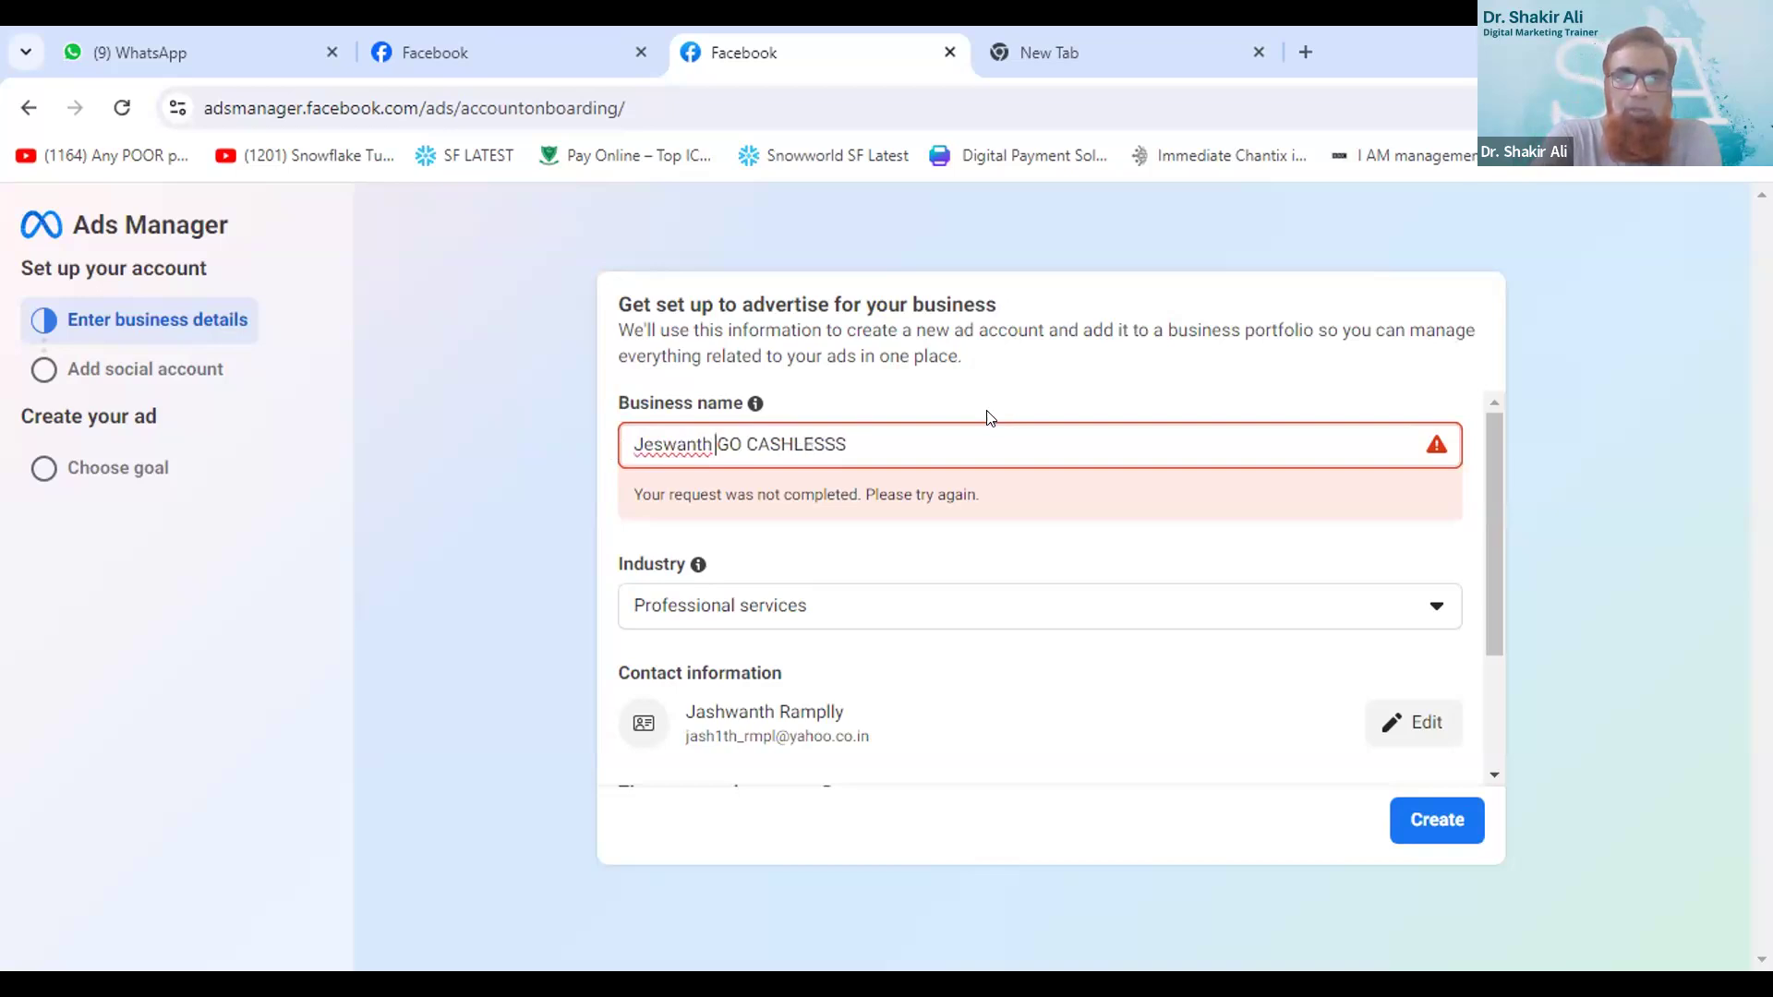
{"action": "type", "text": " -"}
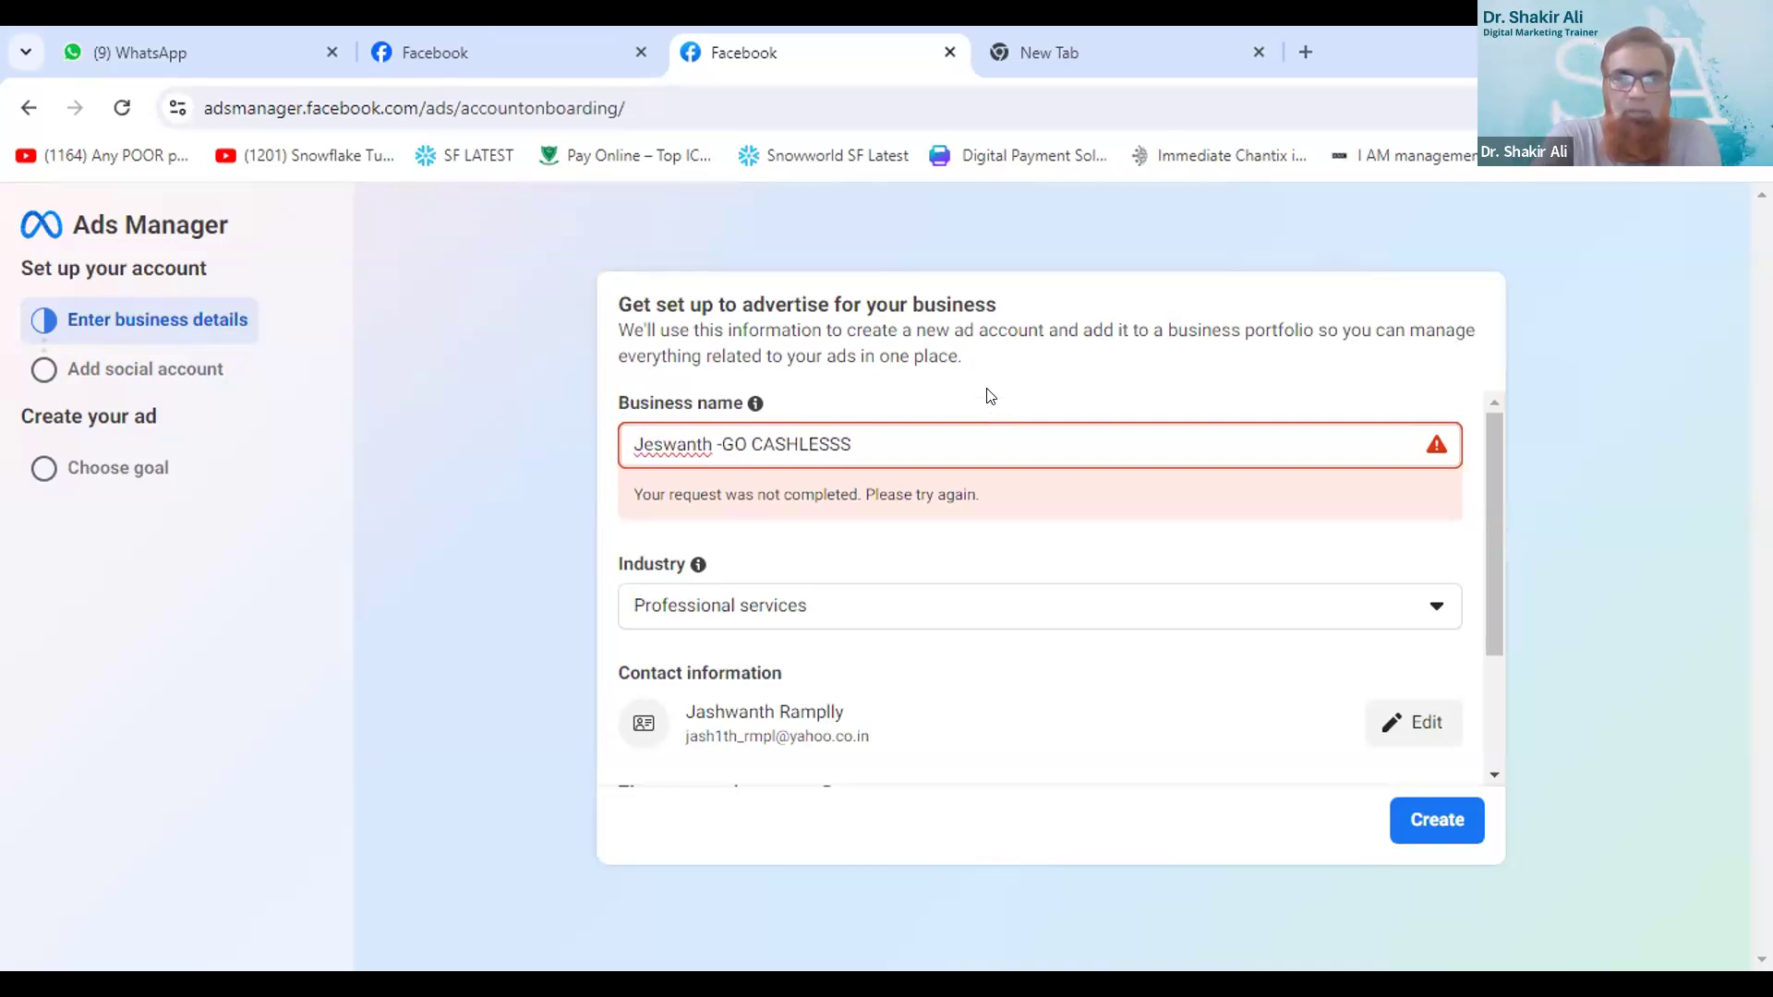
- Add the misspelling-flagged first name to the dictionary and try again to create the ad account
{"action": "right_click", "coordinate": [665, 440]}
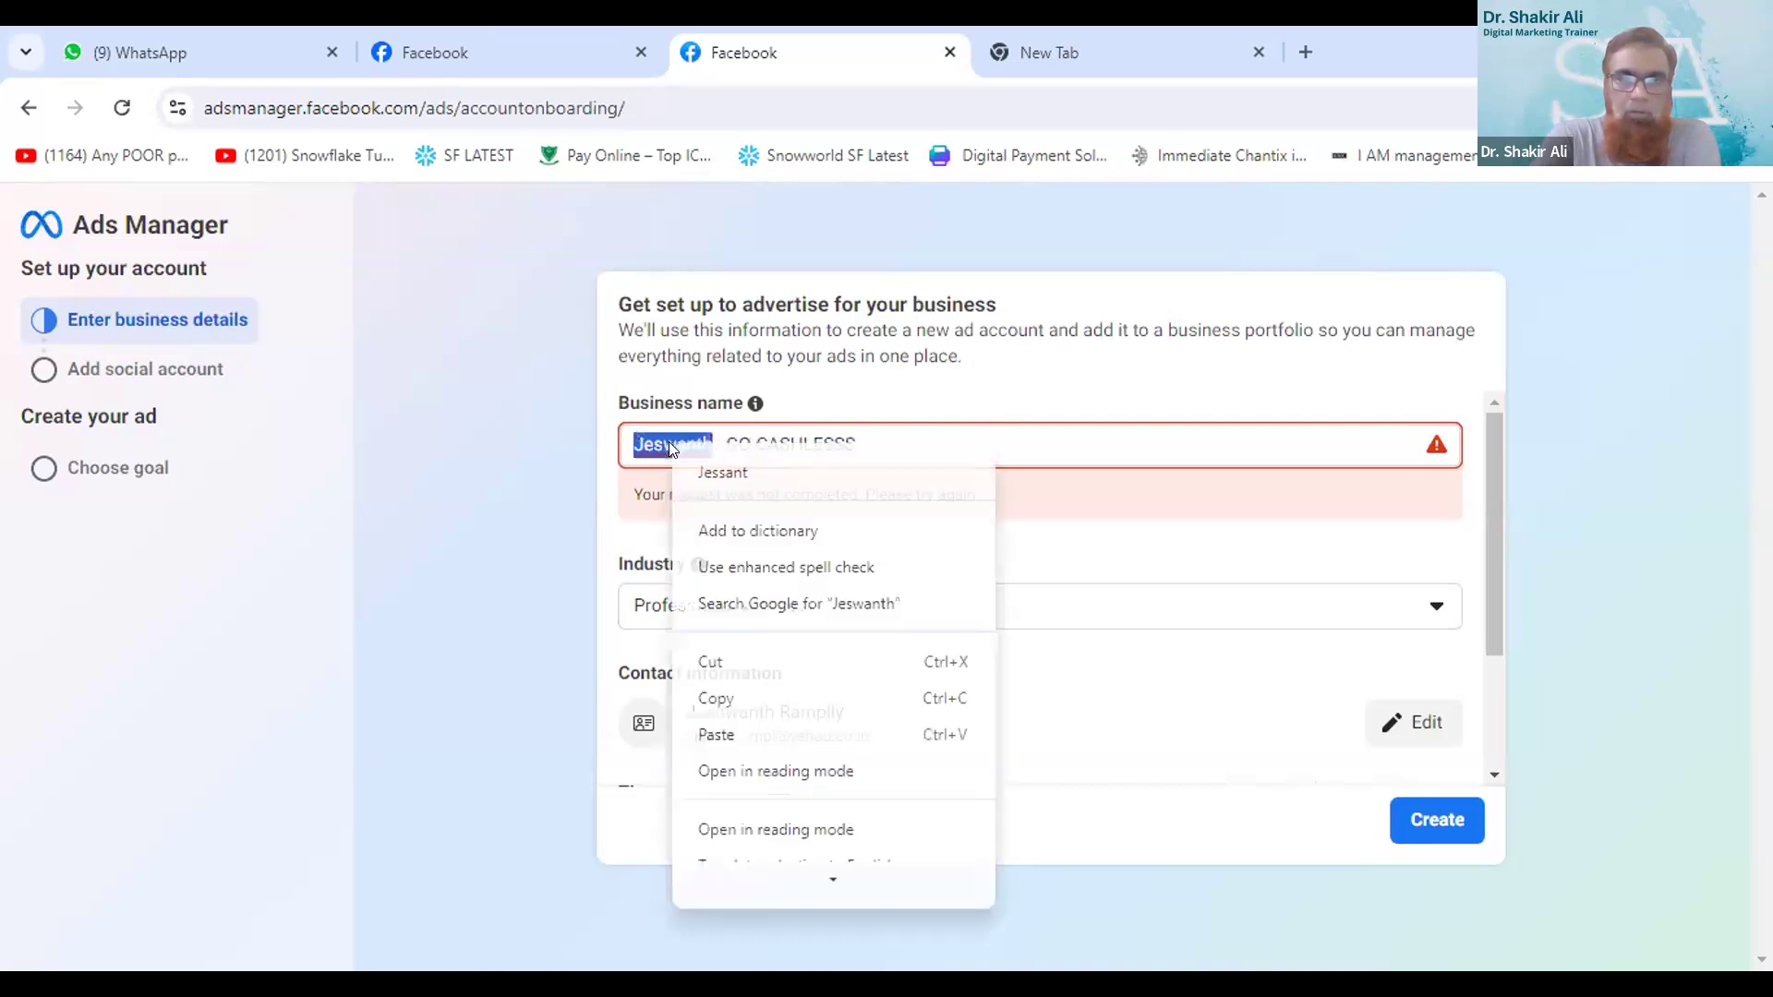
{"action": "left_click", "coordinate": [752, 526]}
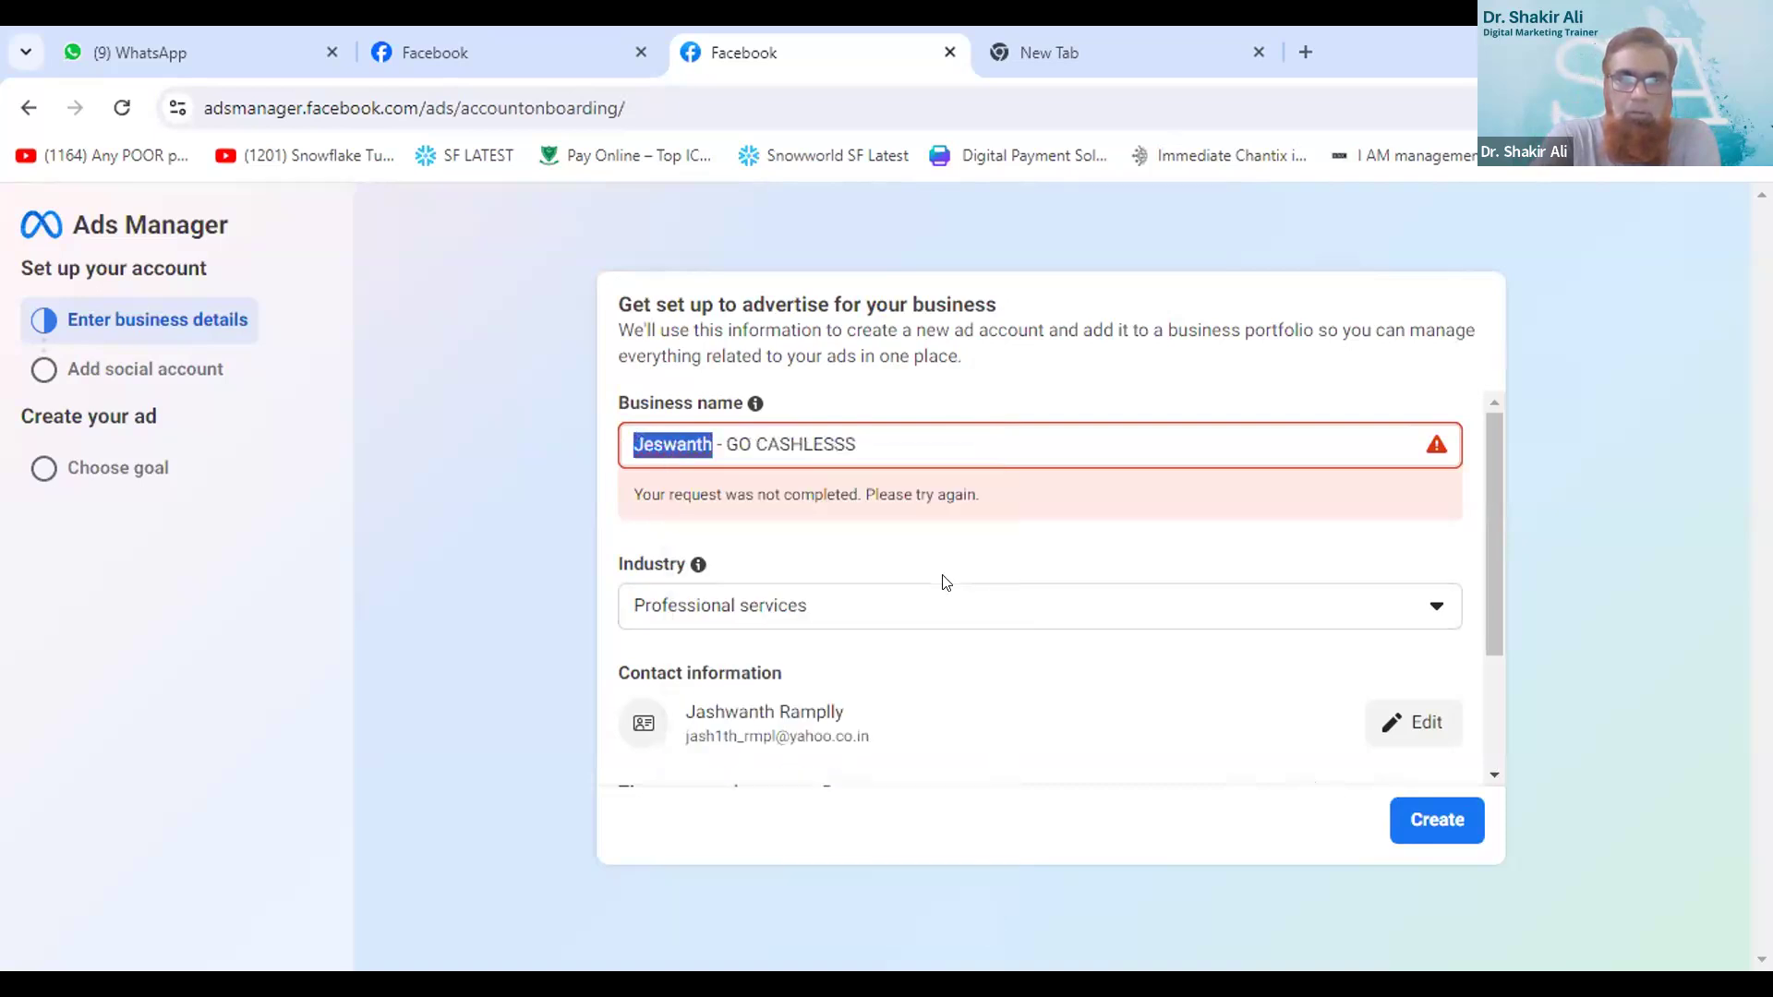
{"action": "left_click", "coordinate": [1402, 820]}
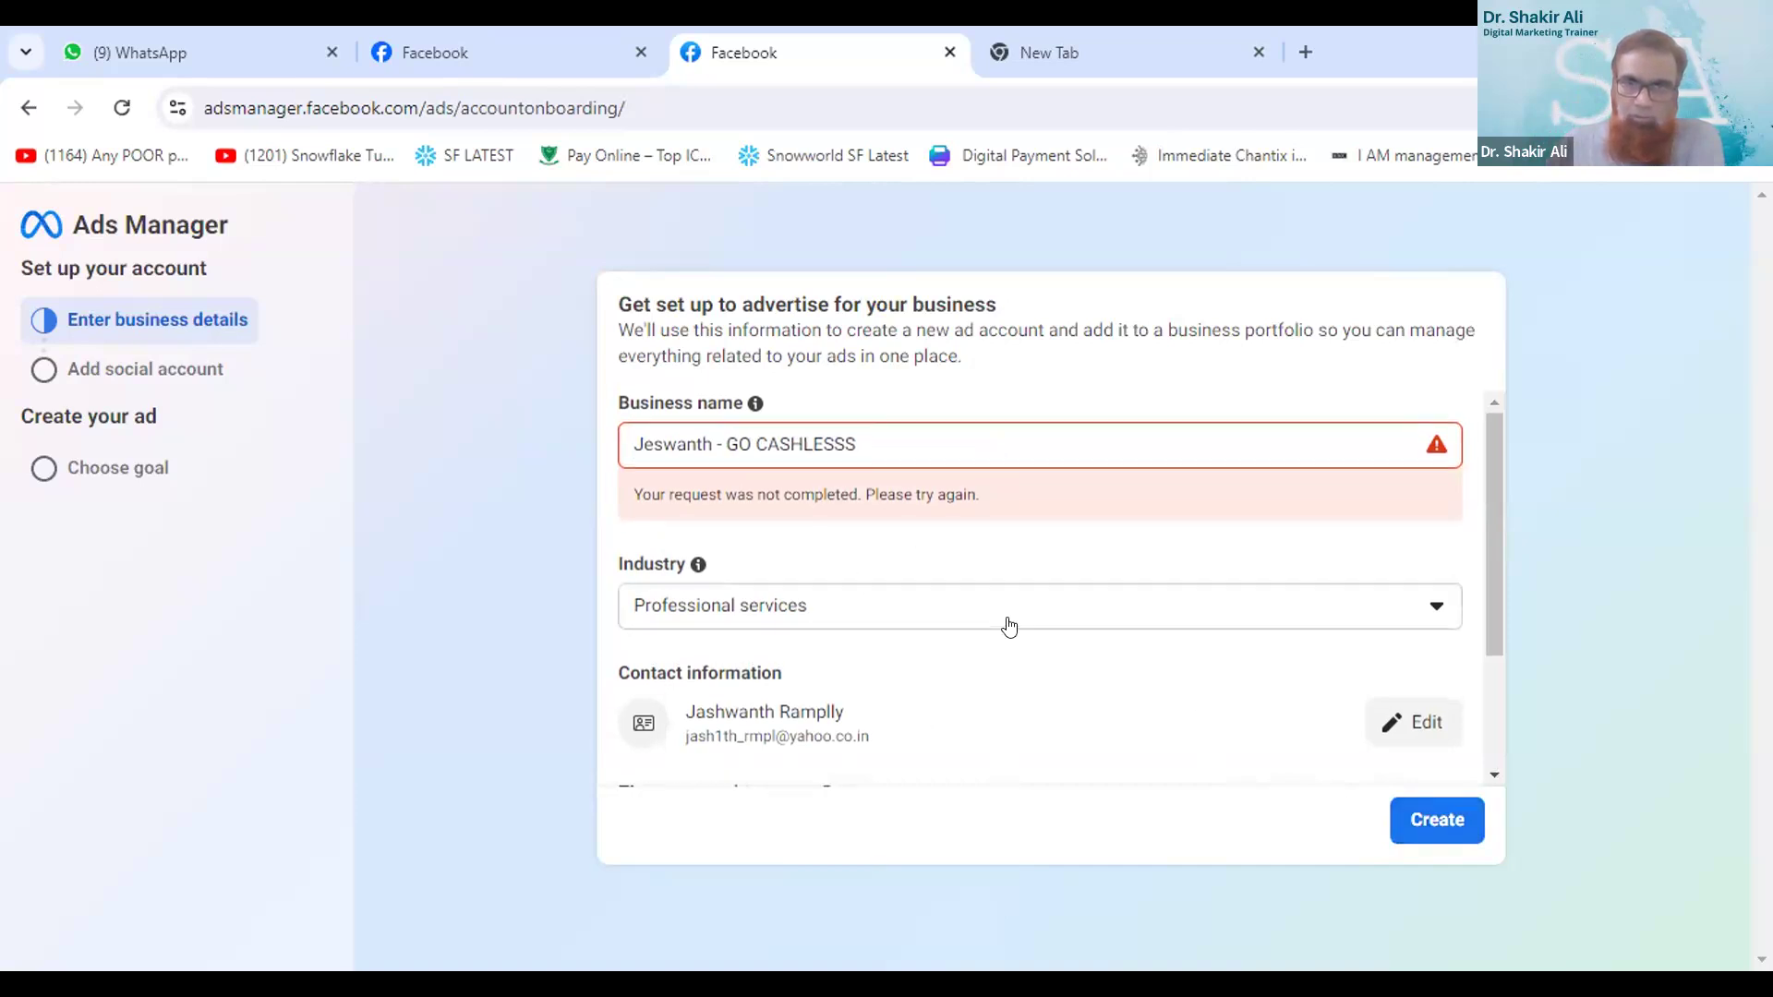
- Replace the first name in the business name with the full name copied from the contact information, and submit the form again
{"action": "scroll", "coordinate": [1011, 625], "scroll_direction": "down", "scroll_amount": 2}
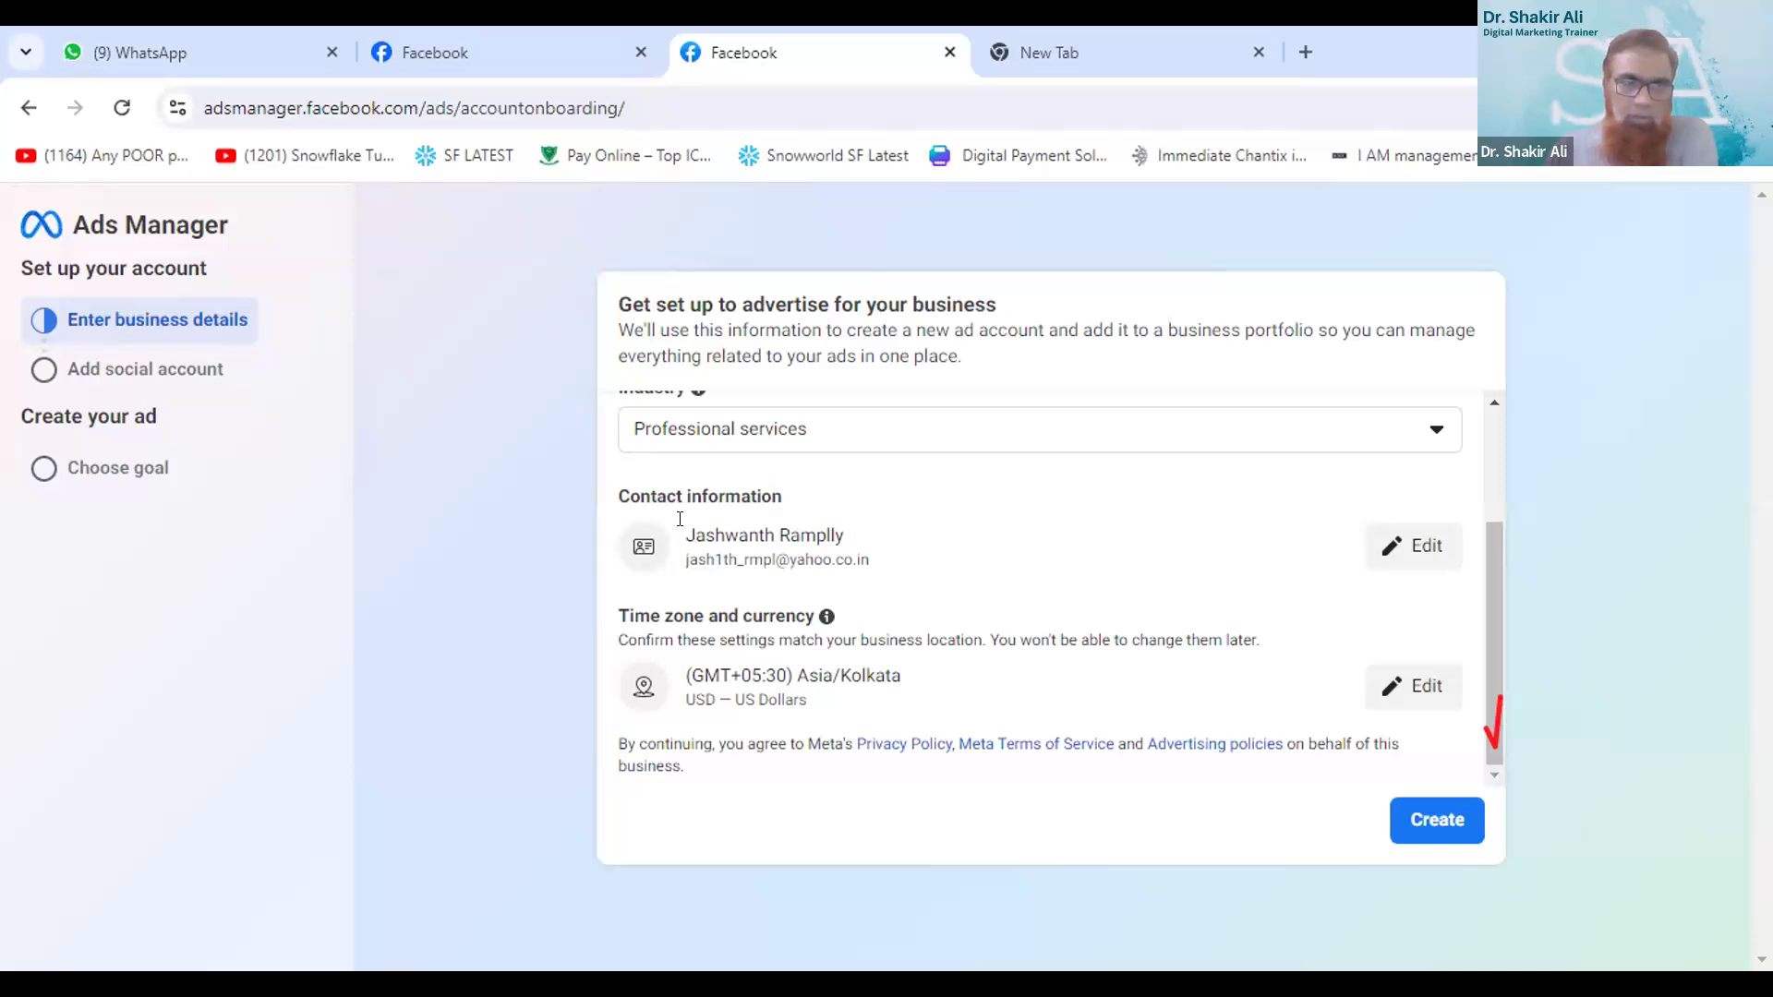
{"action": "triple_click", "coordinate": [845, 539]}
{"action": "key", "text": "ctrl+c"}
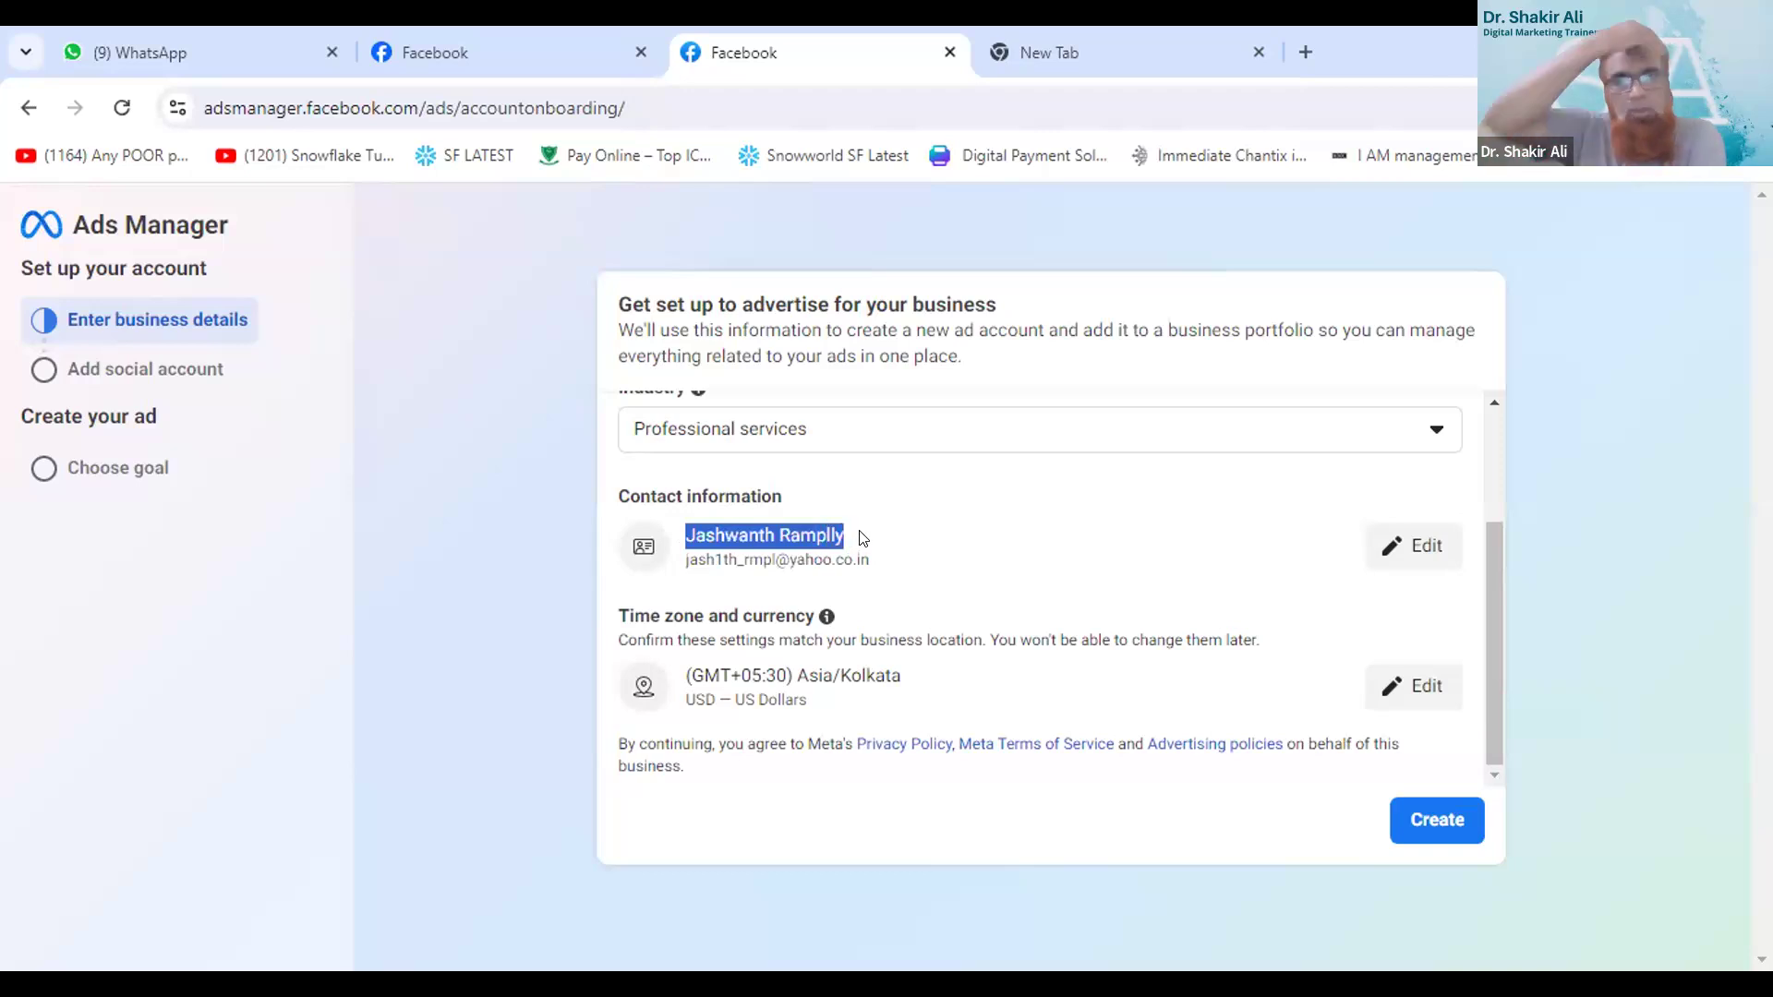
{"action": "scroll", "coordinate": [854, 536], "scroll_direction": "up", "scroll_amount": 1}
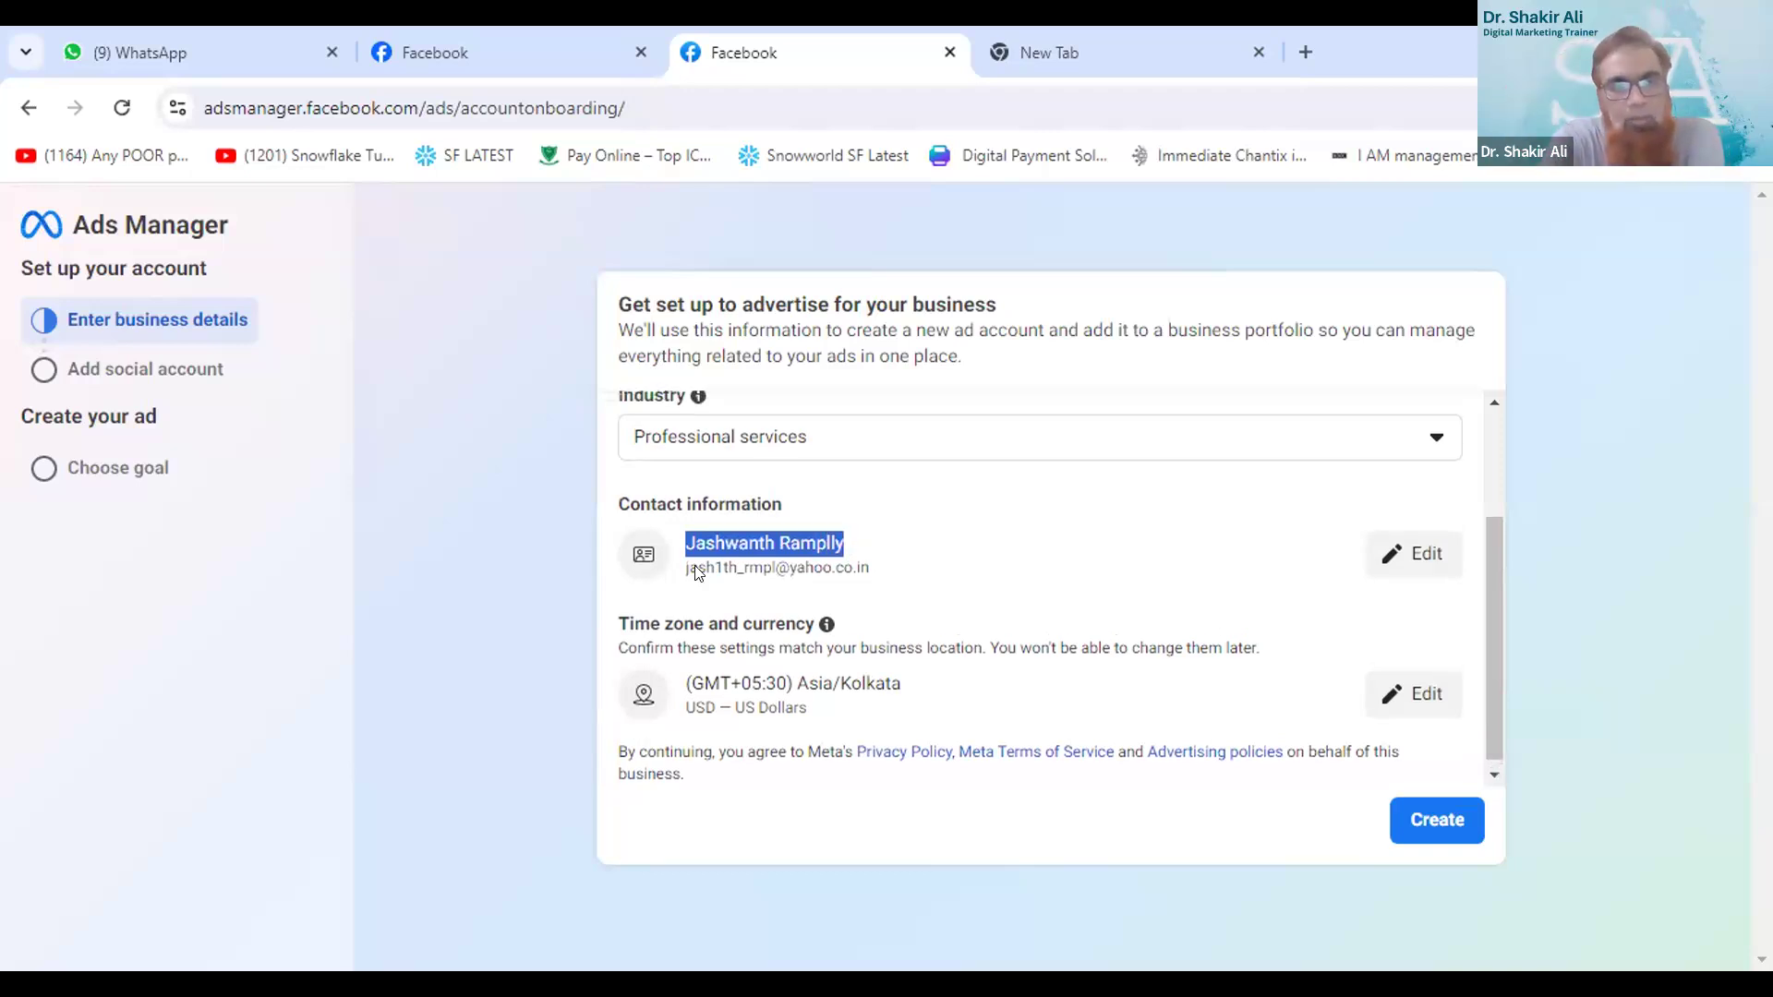
{"action": "scroll", "coordinate": [699, 572], "scroll_direction": "up", "scroll_amount": 2}
{"action": "double_click", "coordinate": [664, 444]}
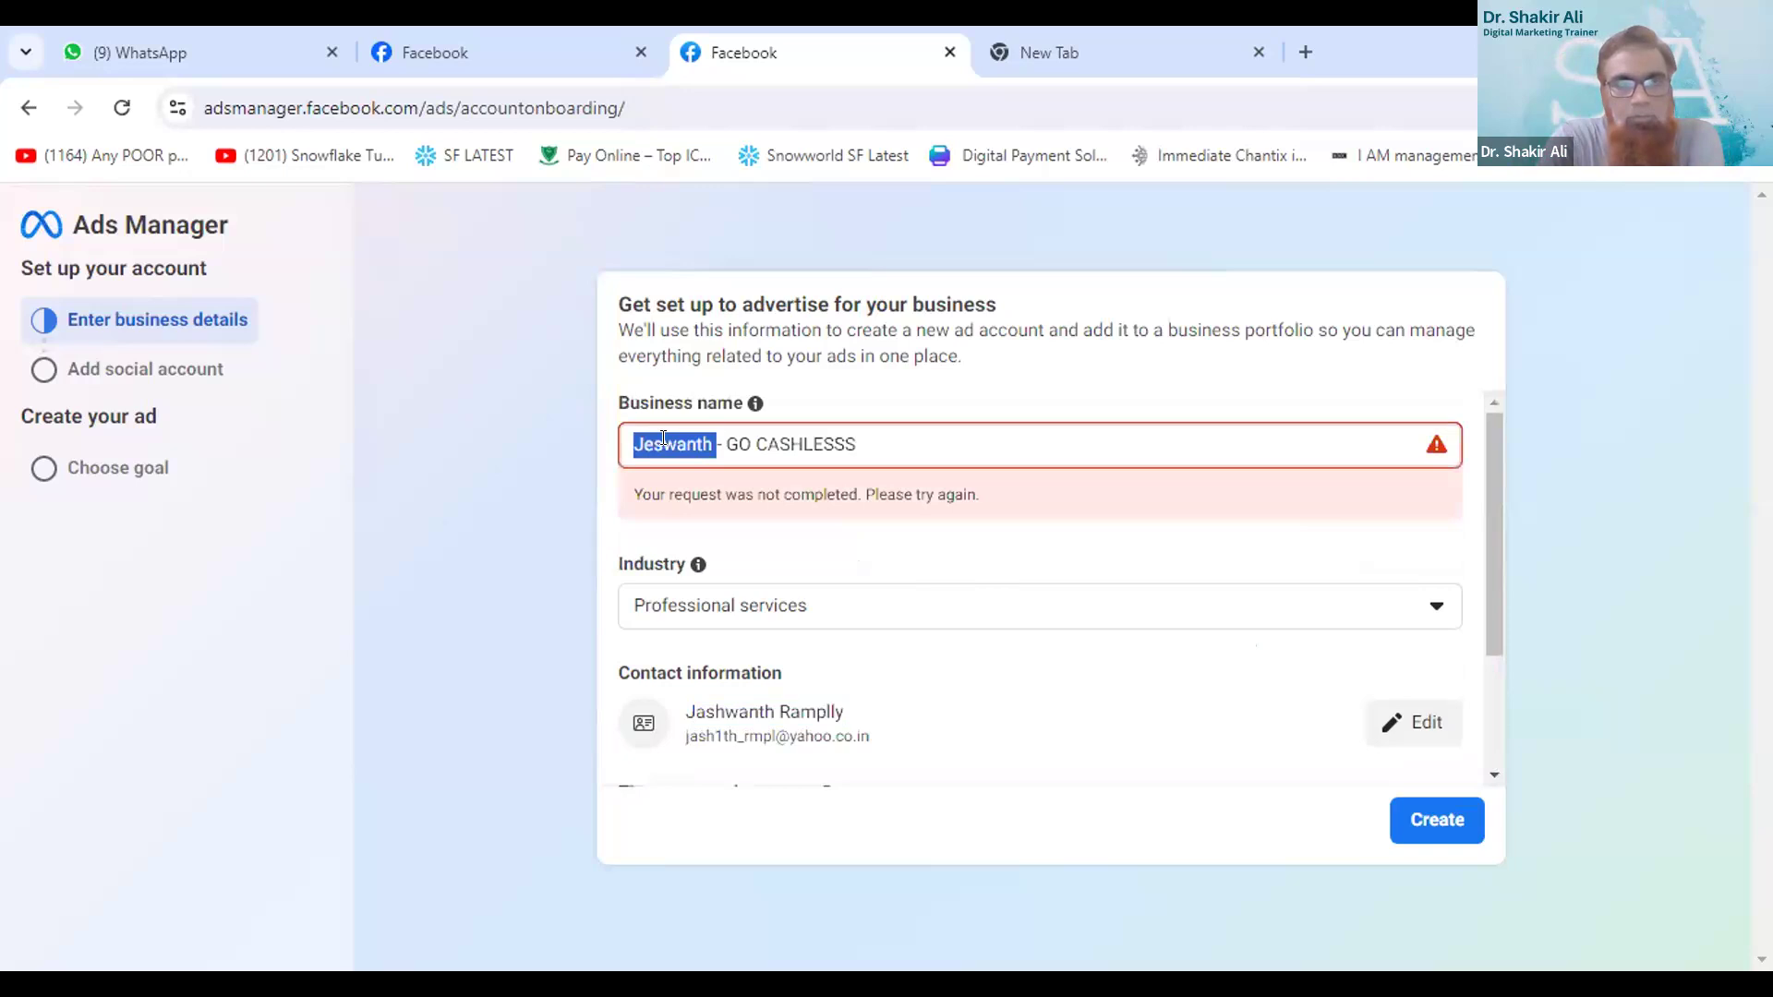
{"action": "key", "text": "ctrl+v"}
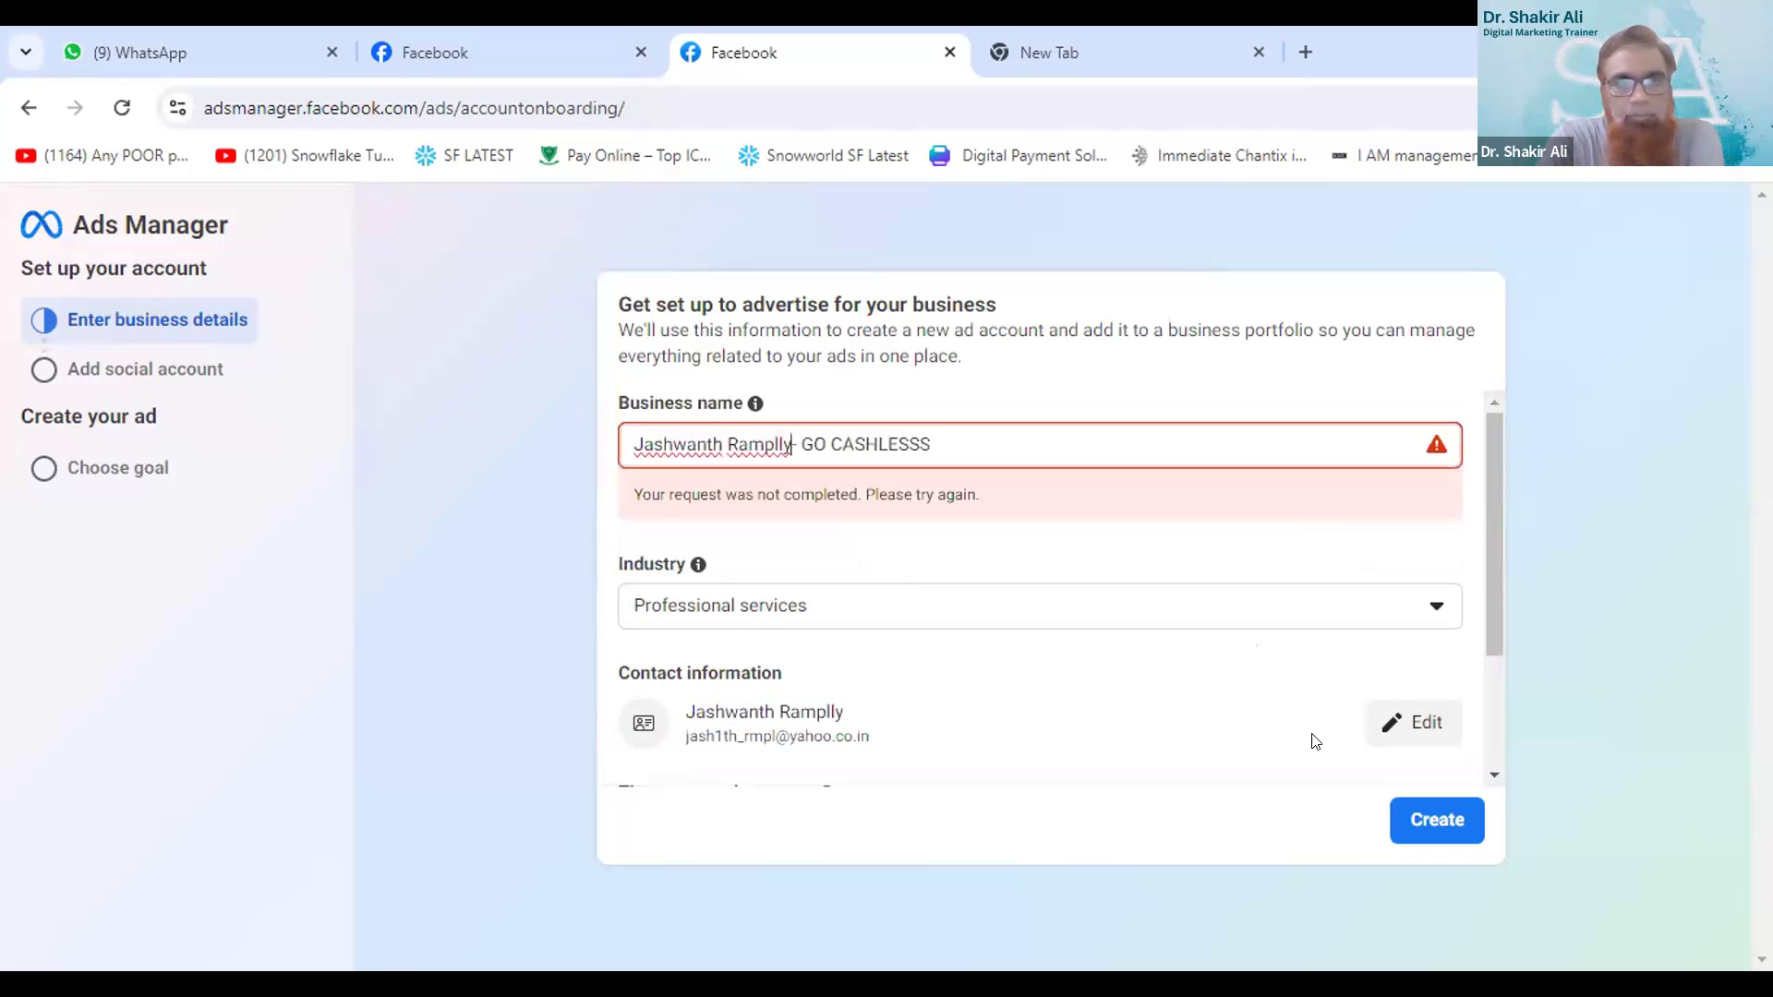
{"action": "left_click", "coordinate": [1418, 820]}
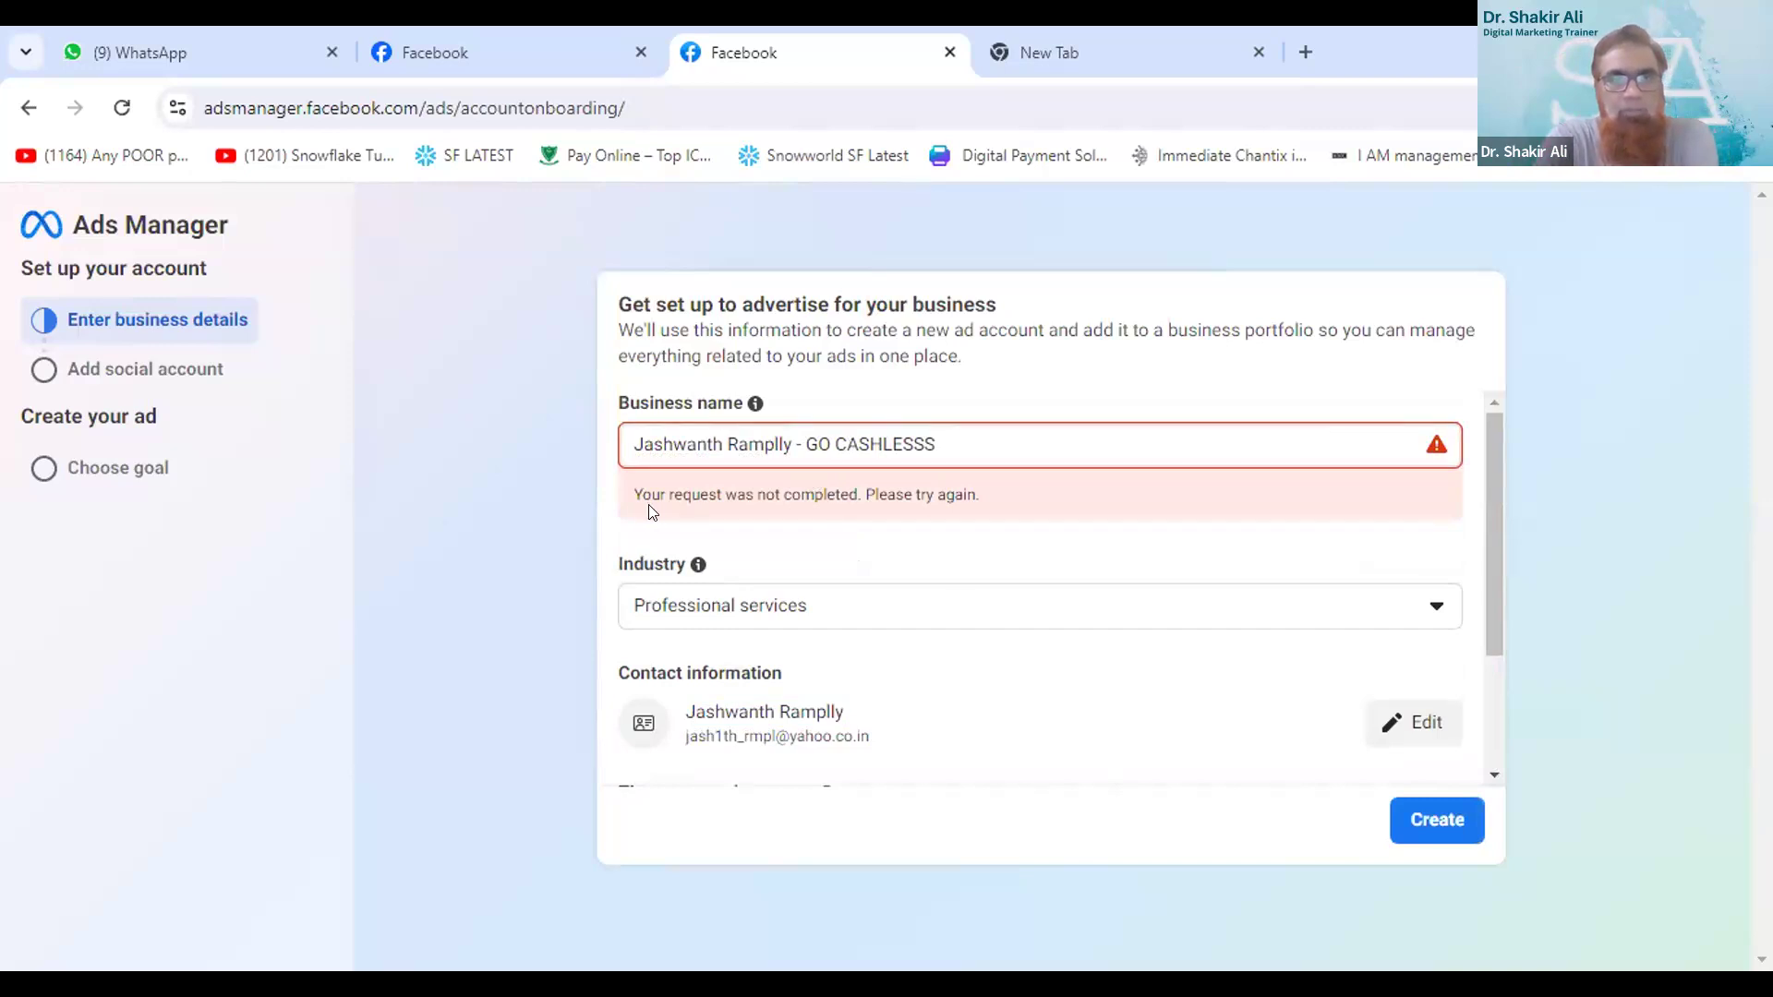
{"action": "left_click_drag", "start_coordinate": [651, 494], "coordinate": [1009, 497]}
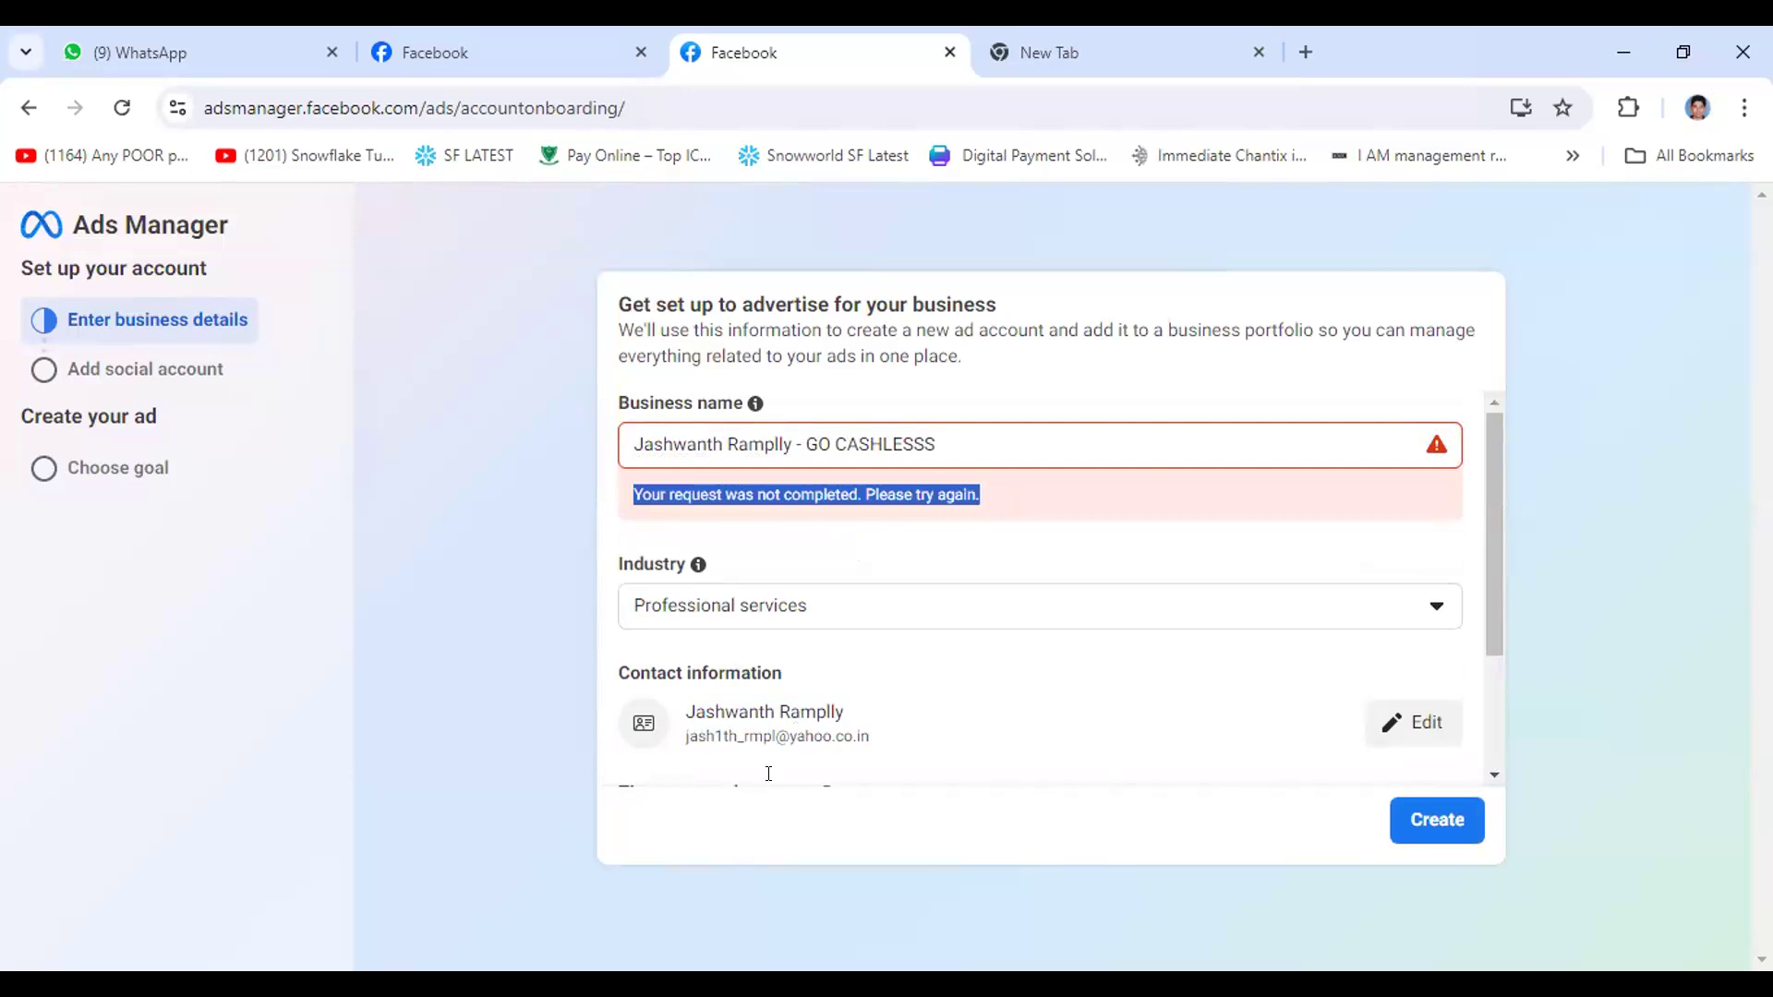
{"action": "scroll", "coordinate": [902, 619], "scroll_direction": "down", "scroll_amount": 2}
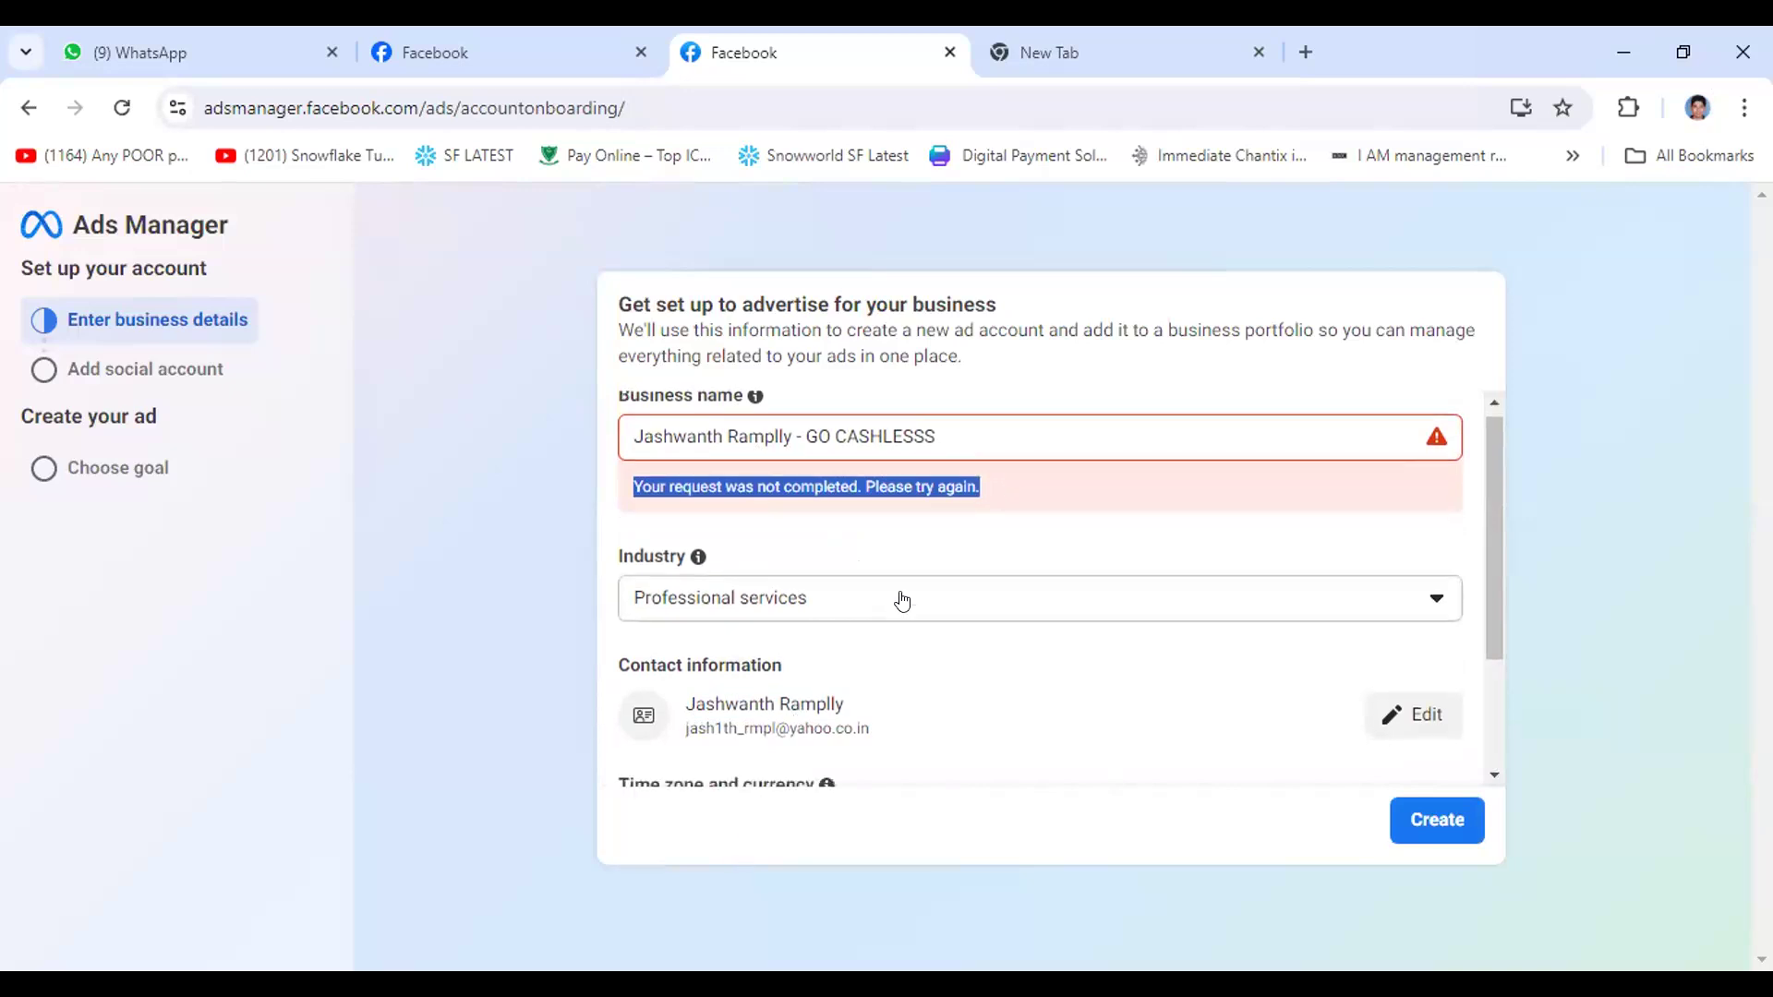
- Change the business industry to Retail and try again to create the ad account
{"action": "scroll", "coordinate": [904, 600], "scroll_direction": "up", "scroll_amount": 3}
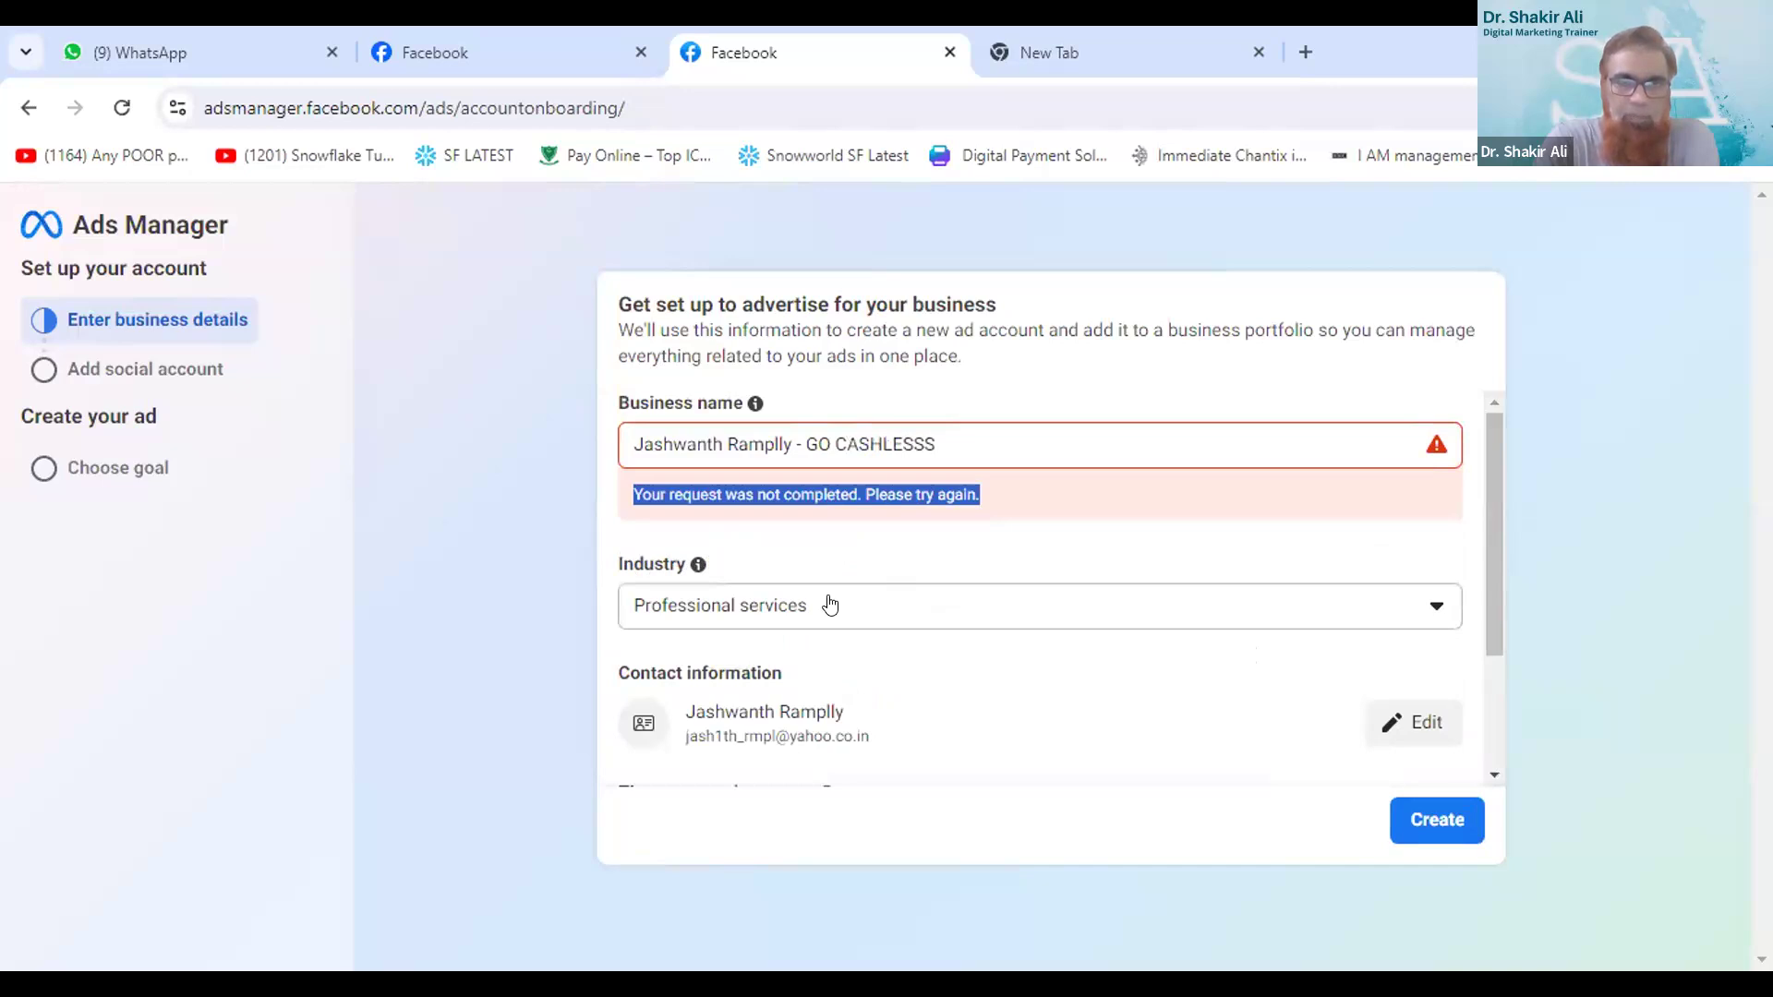
{"action": "left_click", "coordinate": [775, 605]}
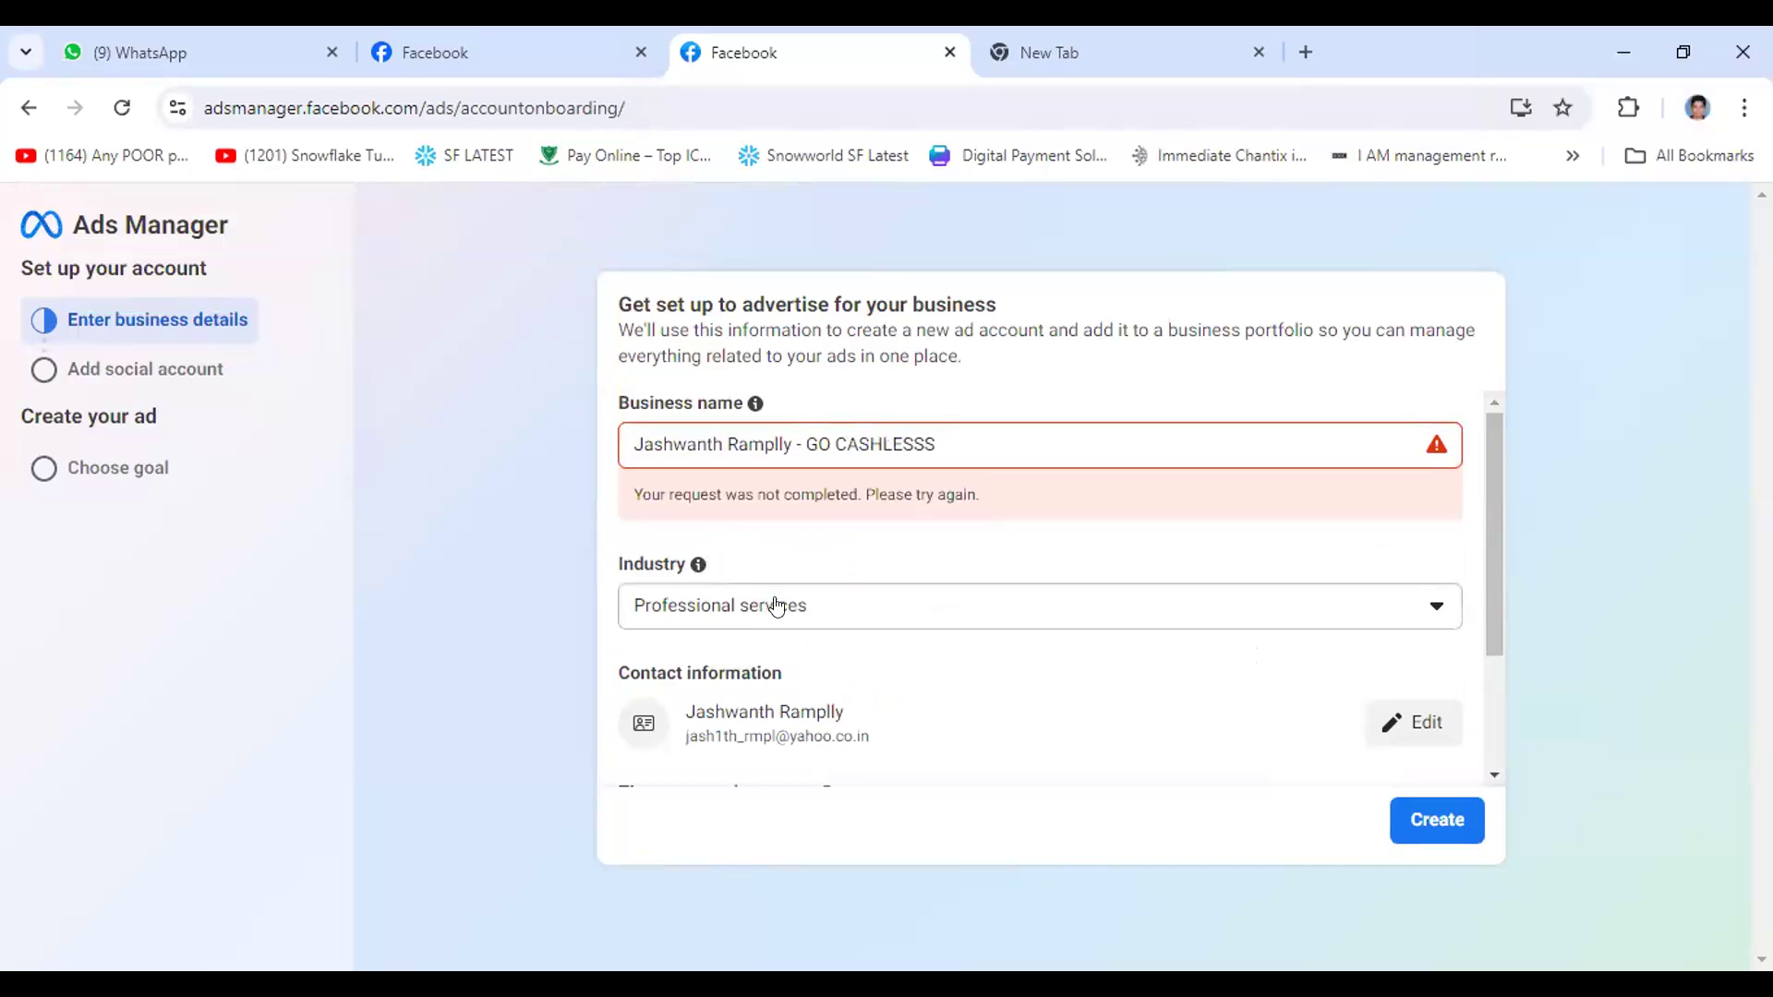
{"action": "left_click", "coordinate": [775, 605]}
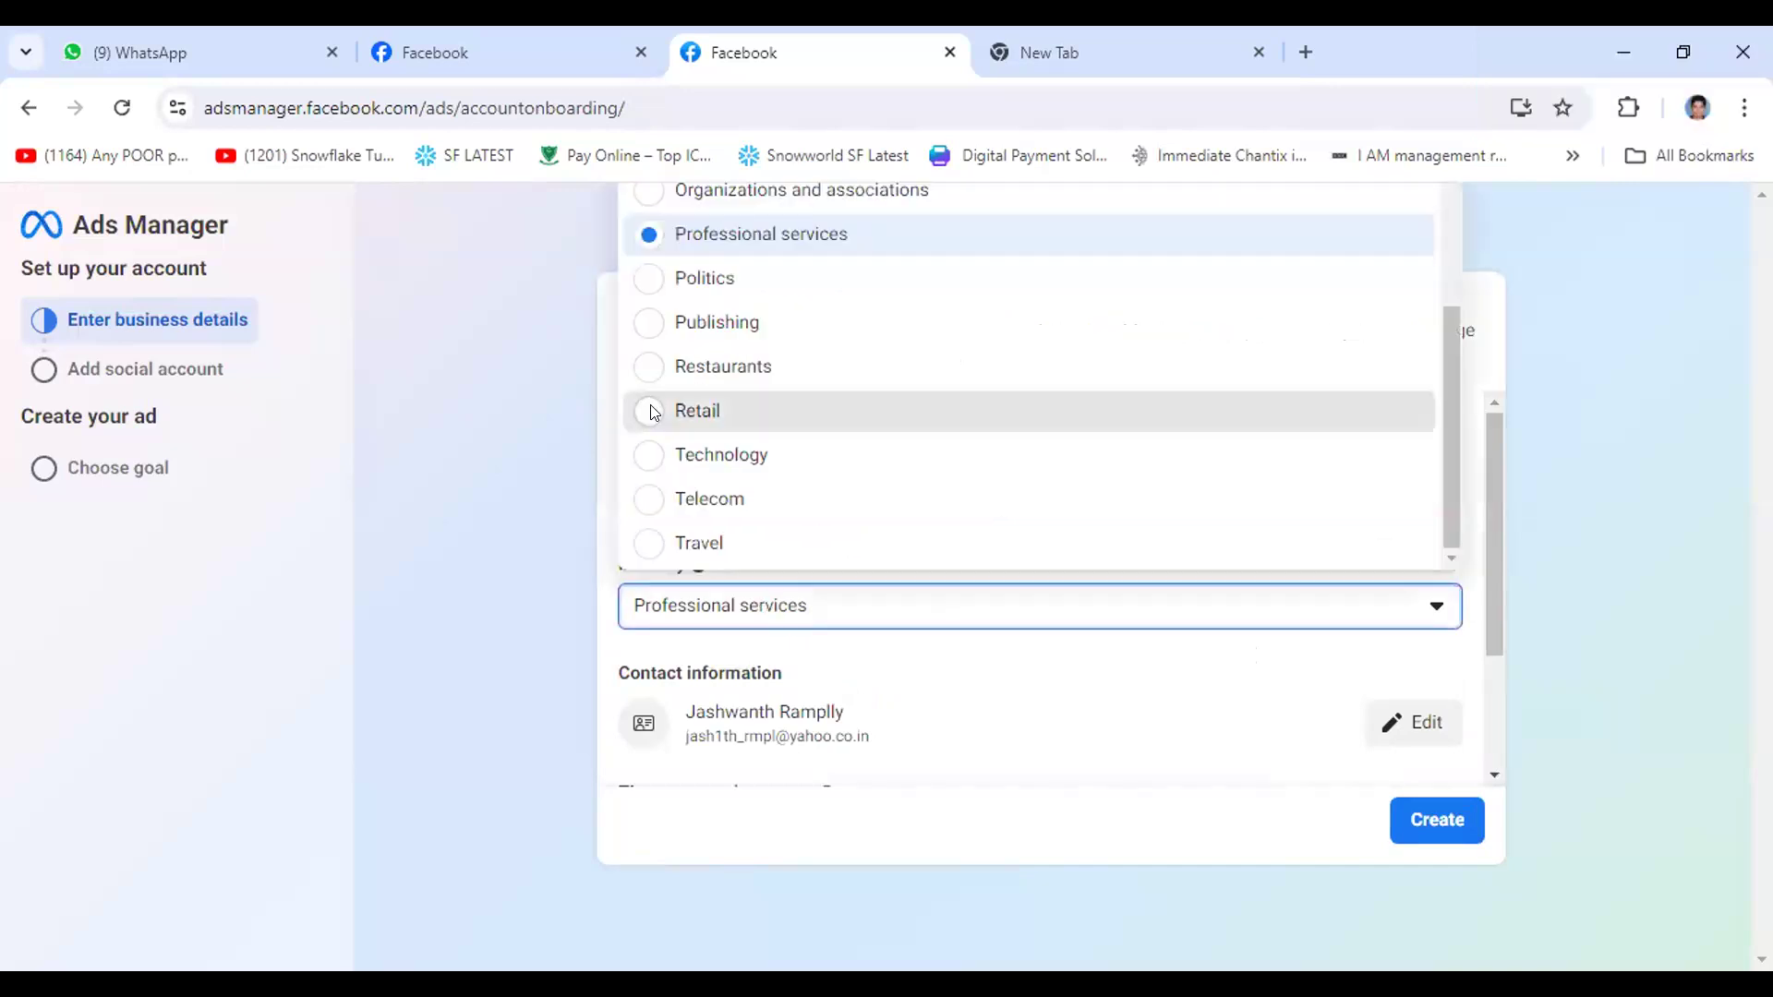
{"action": "left_click", "coordinate": [738, 411]}
{"action": "left_click", "coordinate": [1411, 813]}
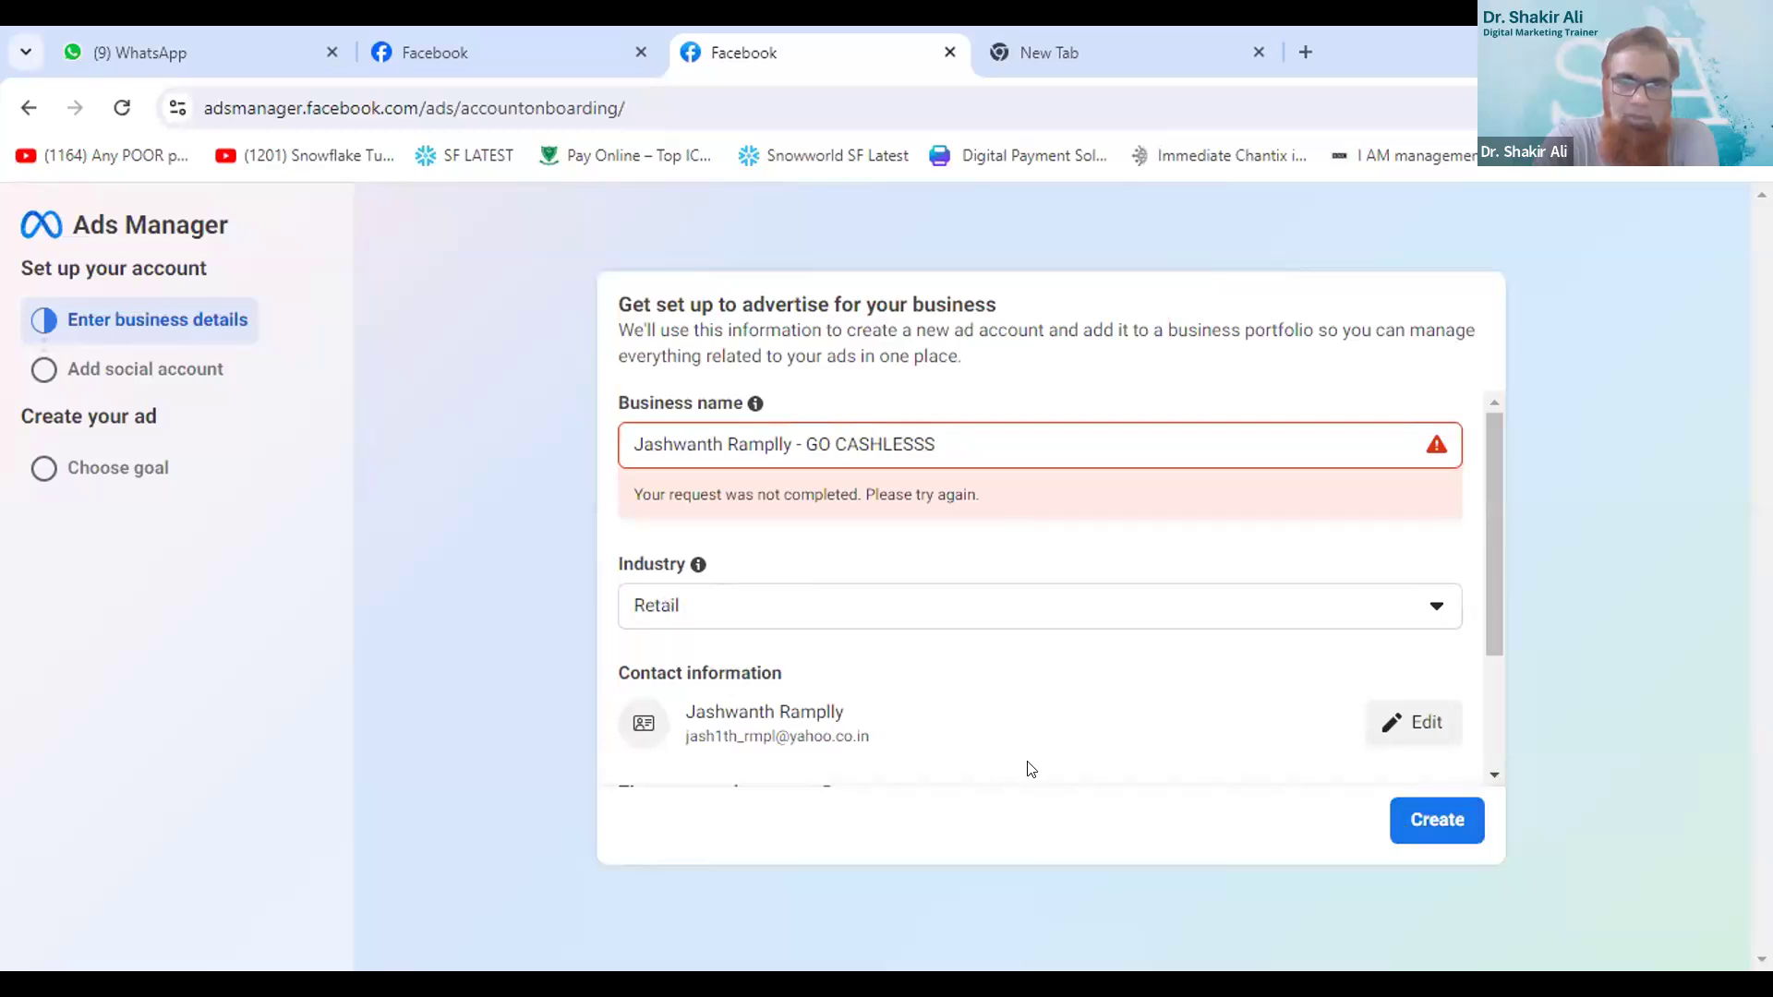
{"action": "left_click", "coordinate": [1430, 828]}
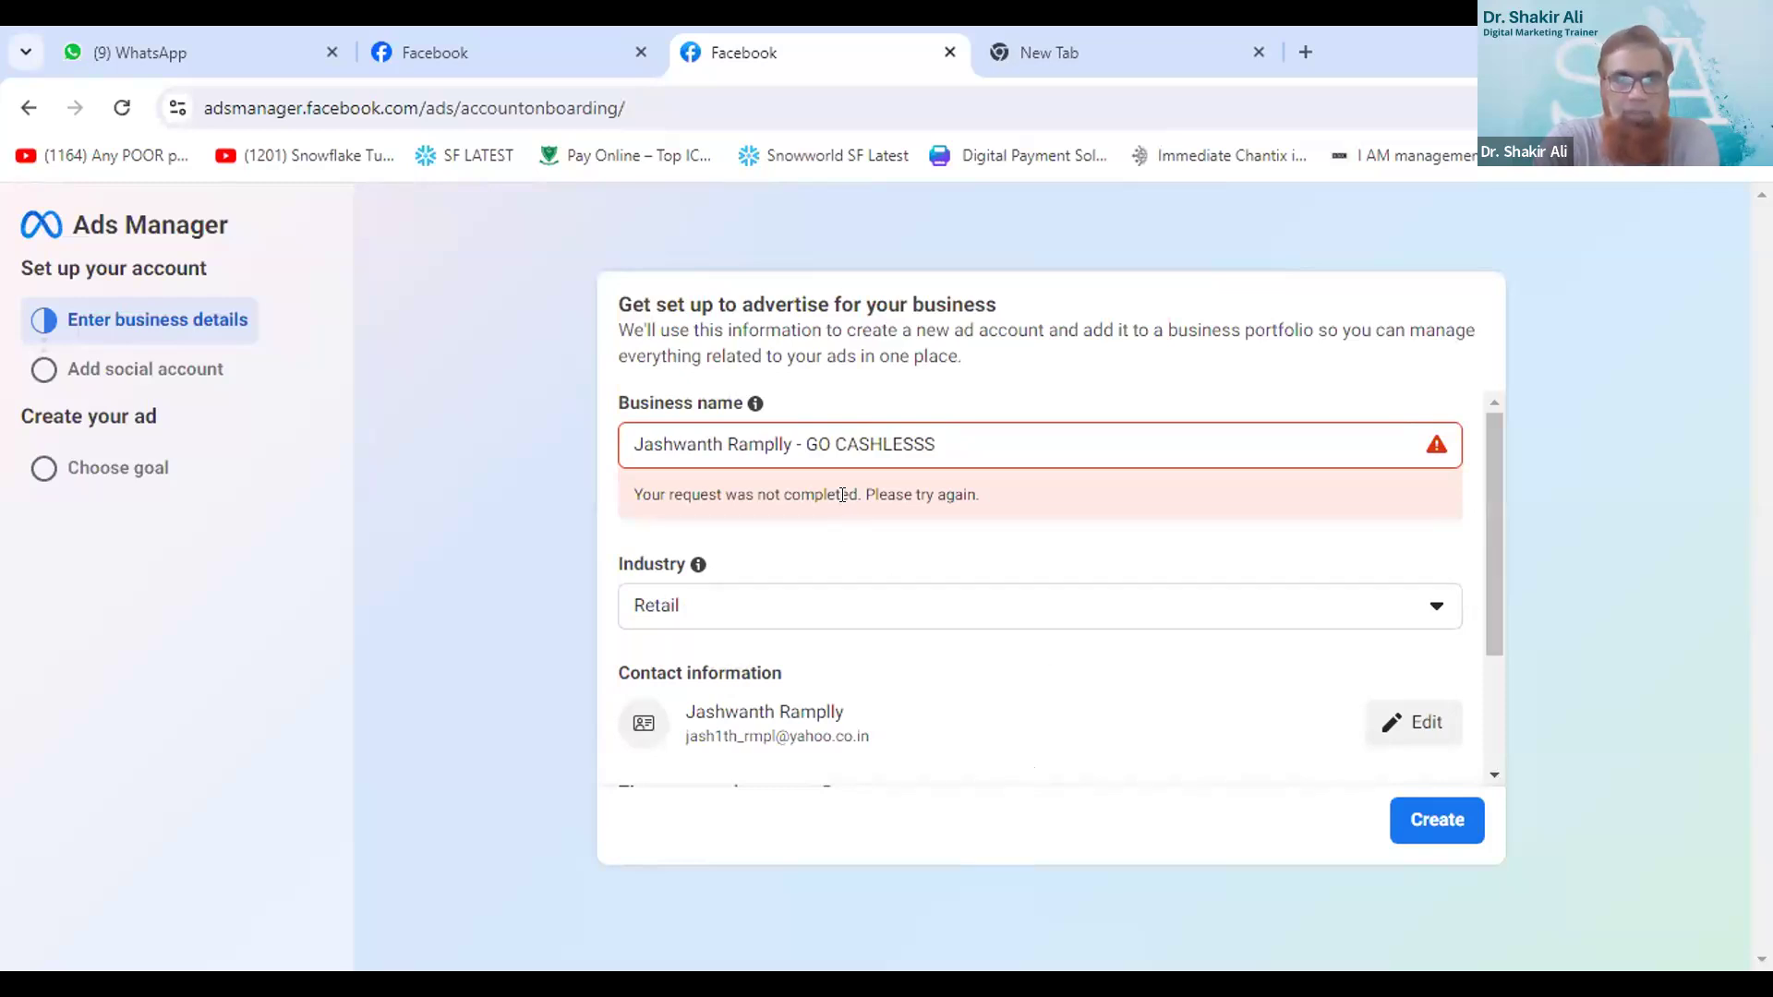
- Remove "- GO CASHLESSS" from the business name, keeping only the owner's full name, and create the ad account
{"action": "scroll", "coordinate": [850, 469], "scroll_direction": "down", "scroll_amount": 2}
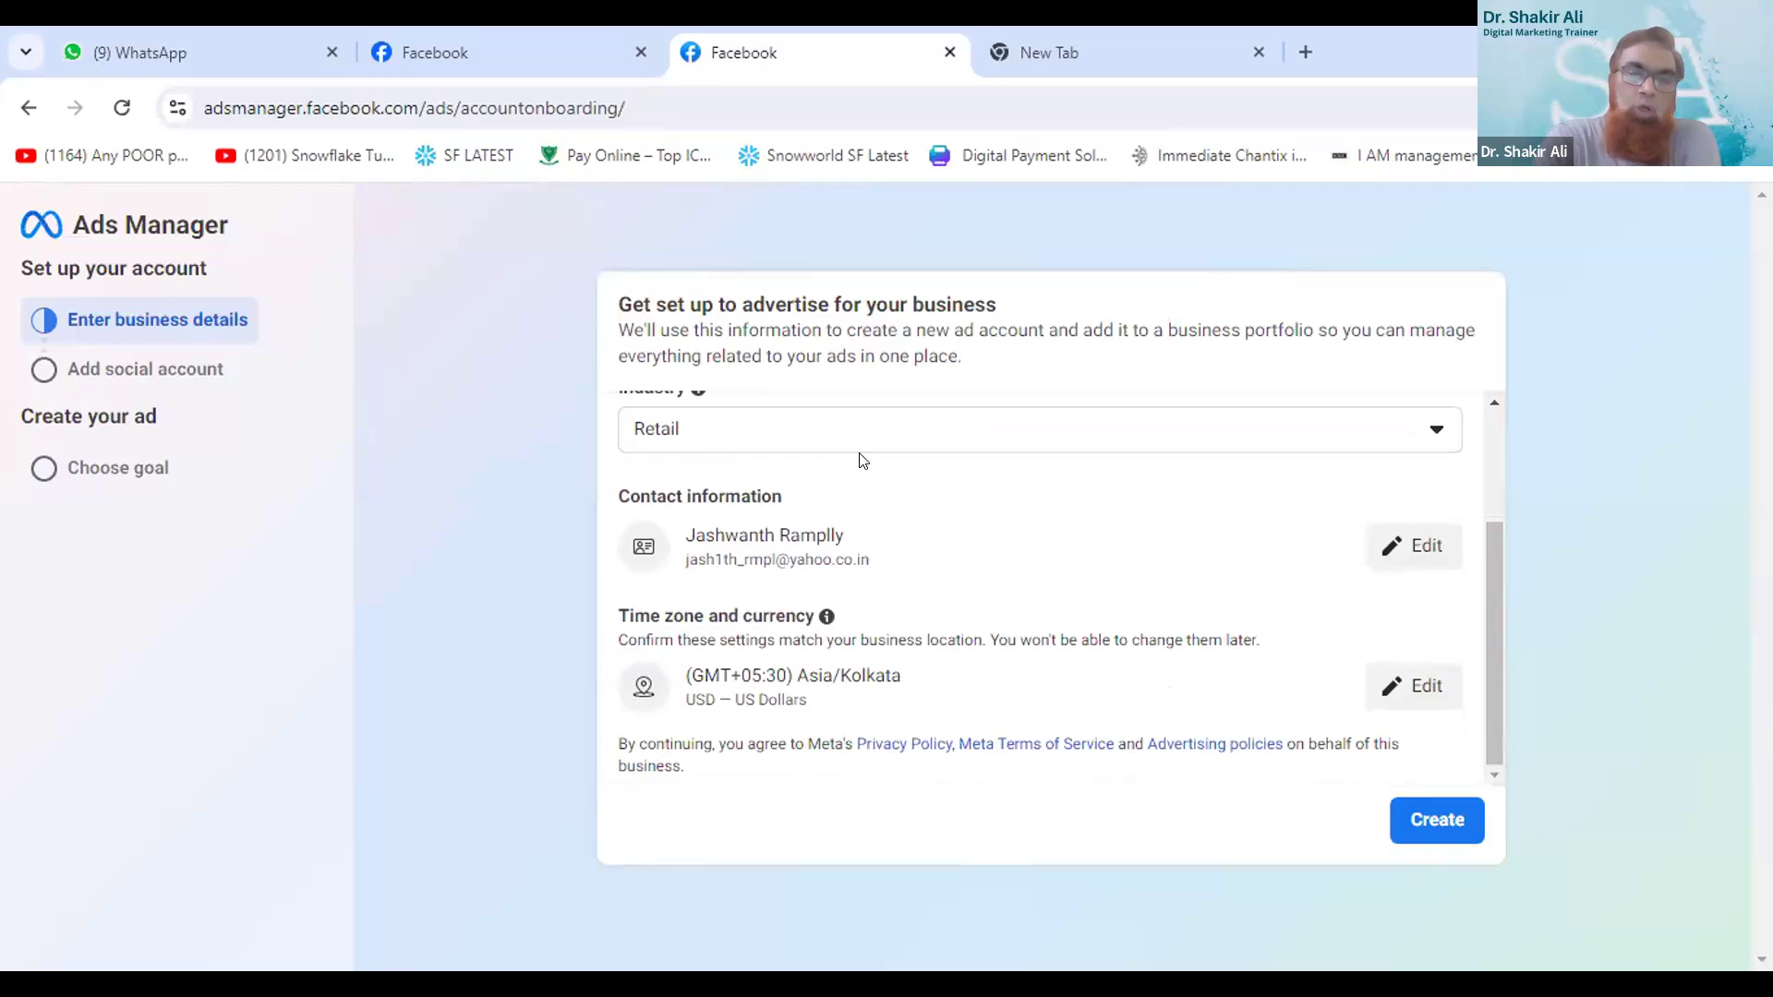
{"action": "scroll", "coordinate": [923, 515], "scroll_direction": "up", "scroll_amount": 1}
{"action": "scroll", "coordinate": [920, 512], "scroll_direction": "up", "scroll_amount": 2}
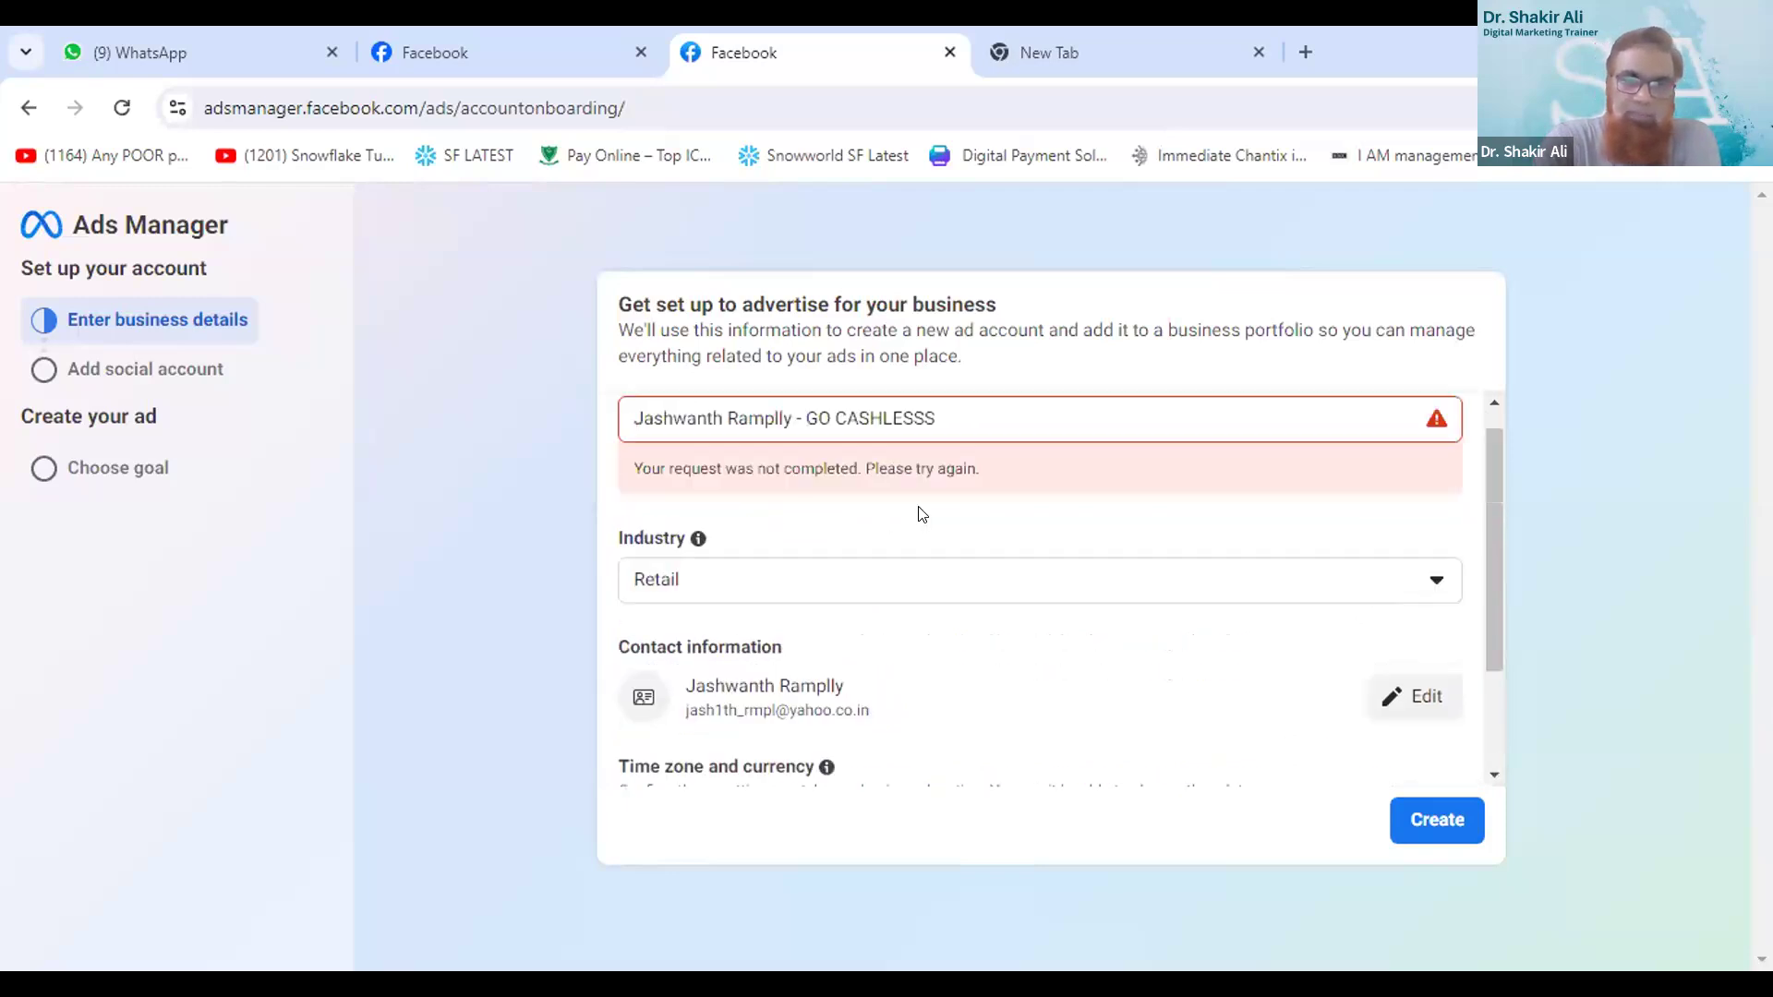
{"action": "triple_click", "coordinate": [864, 440]}
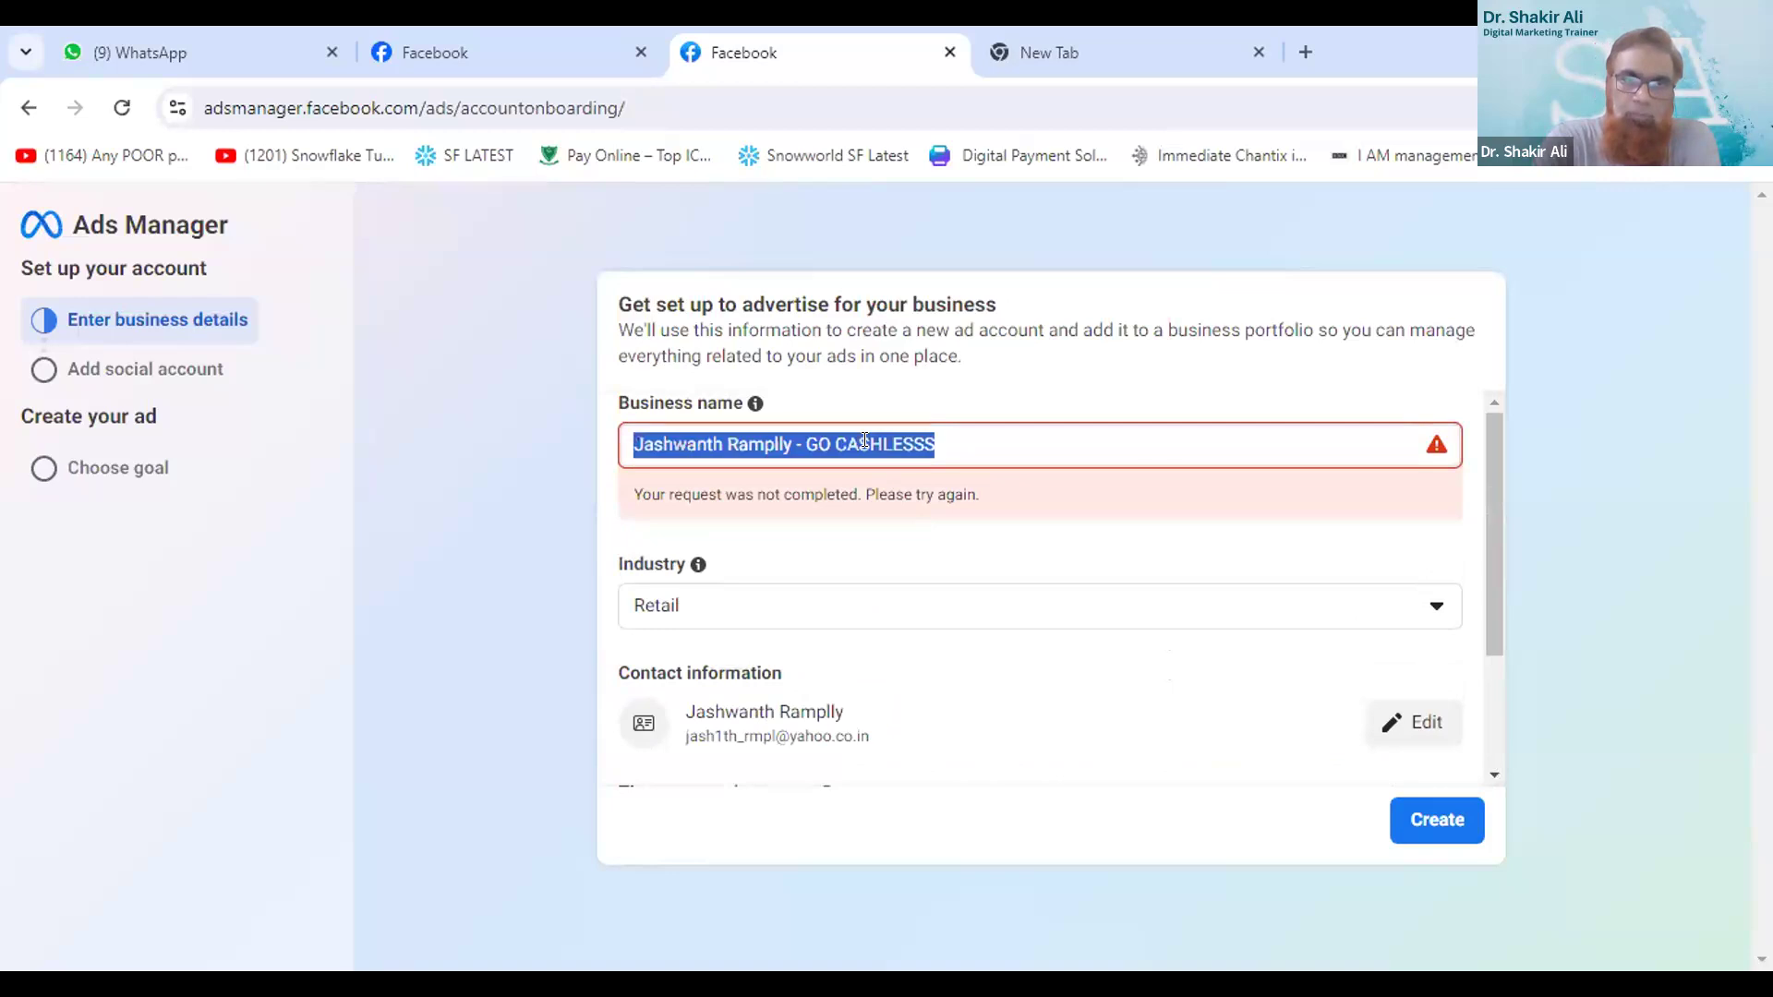
{"action": "left_click", "coordinate": [787, 442]}
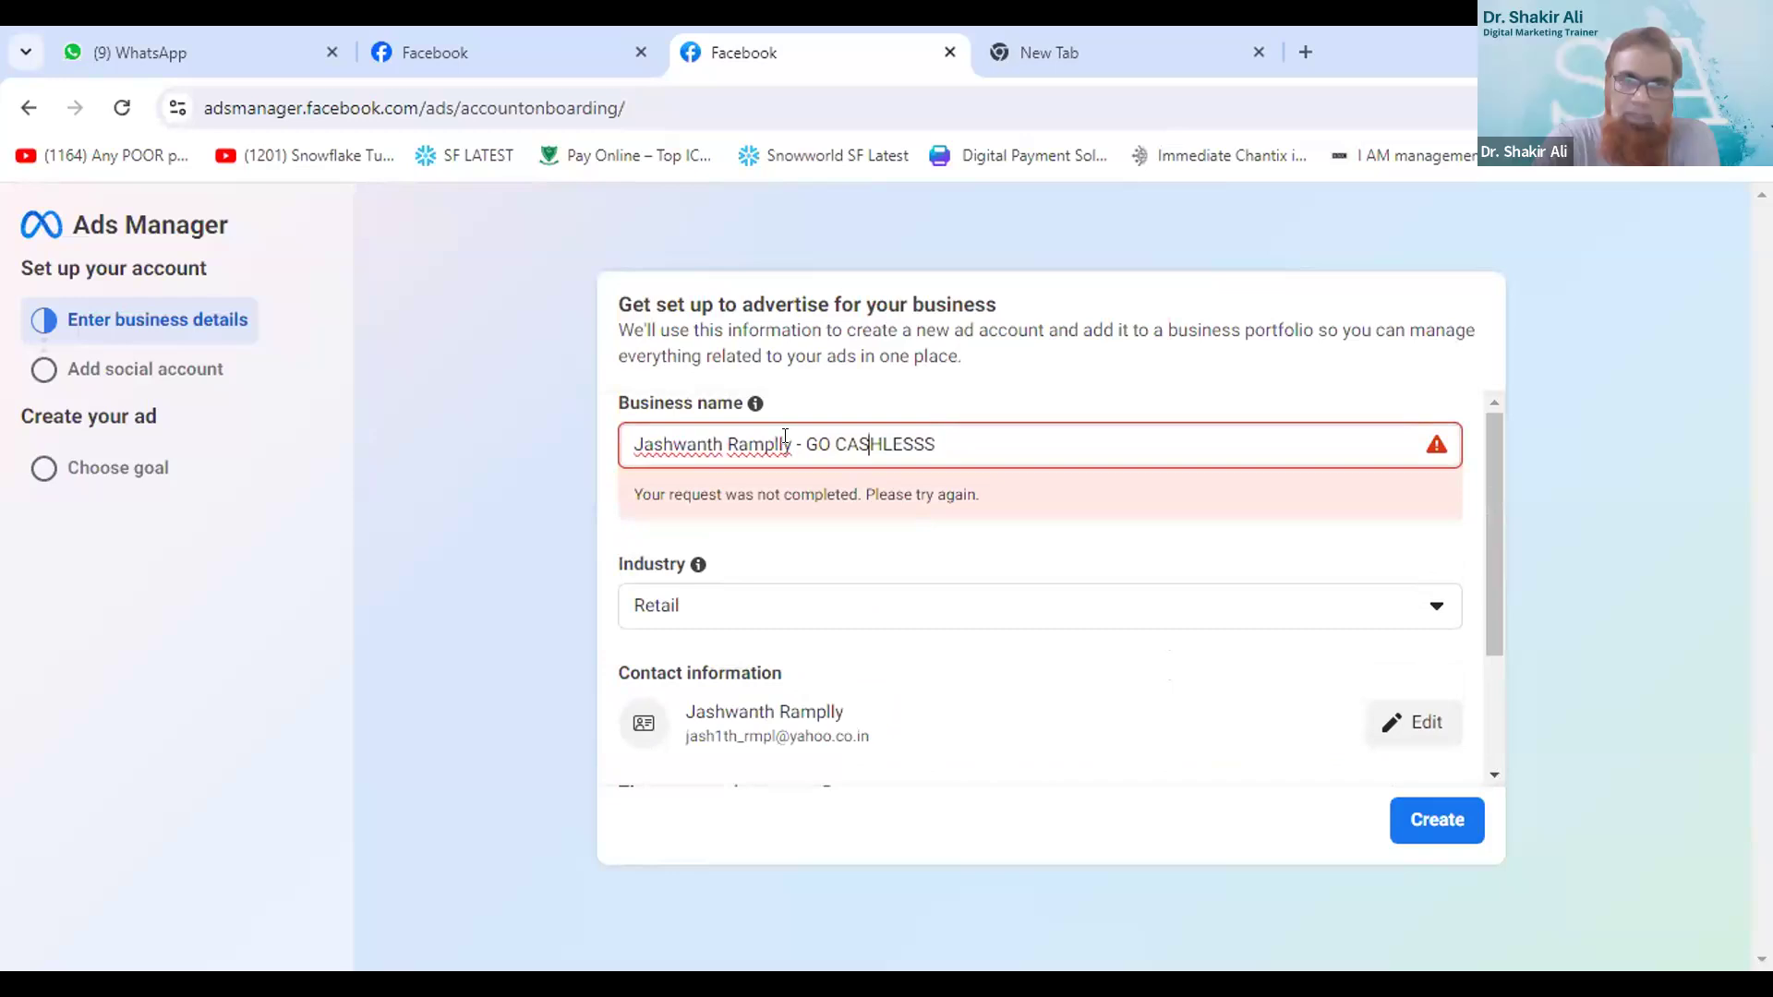
{"action": "left_click_drag", "start_coordinate": [792, 443], "coordinate": [1029, 484]}
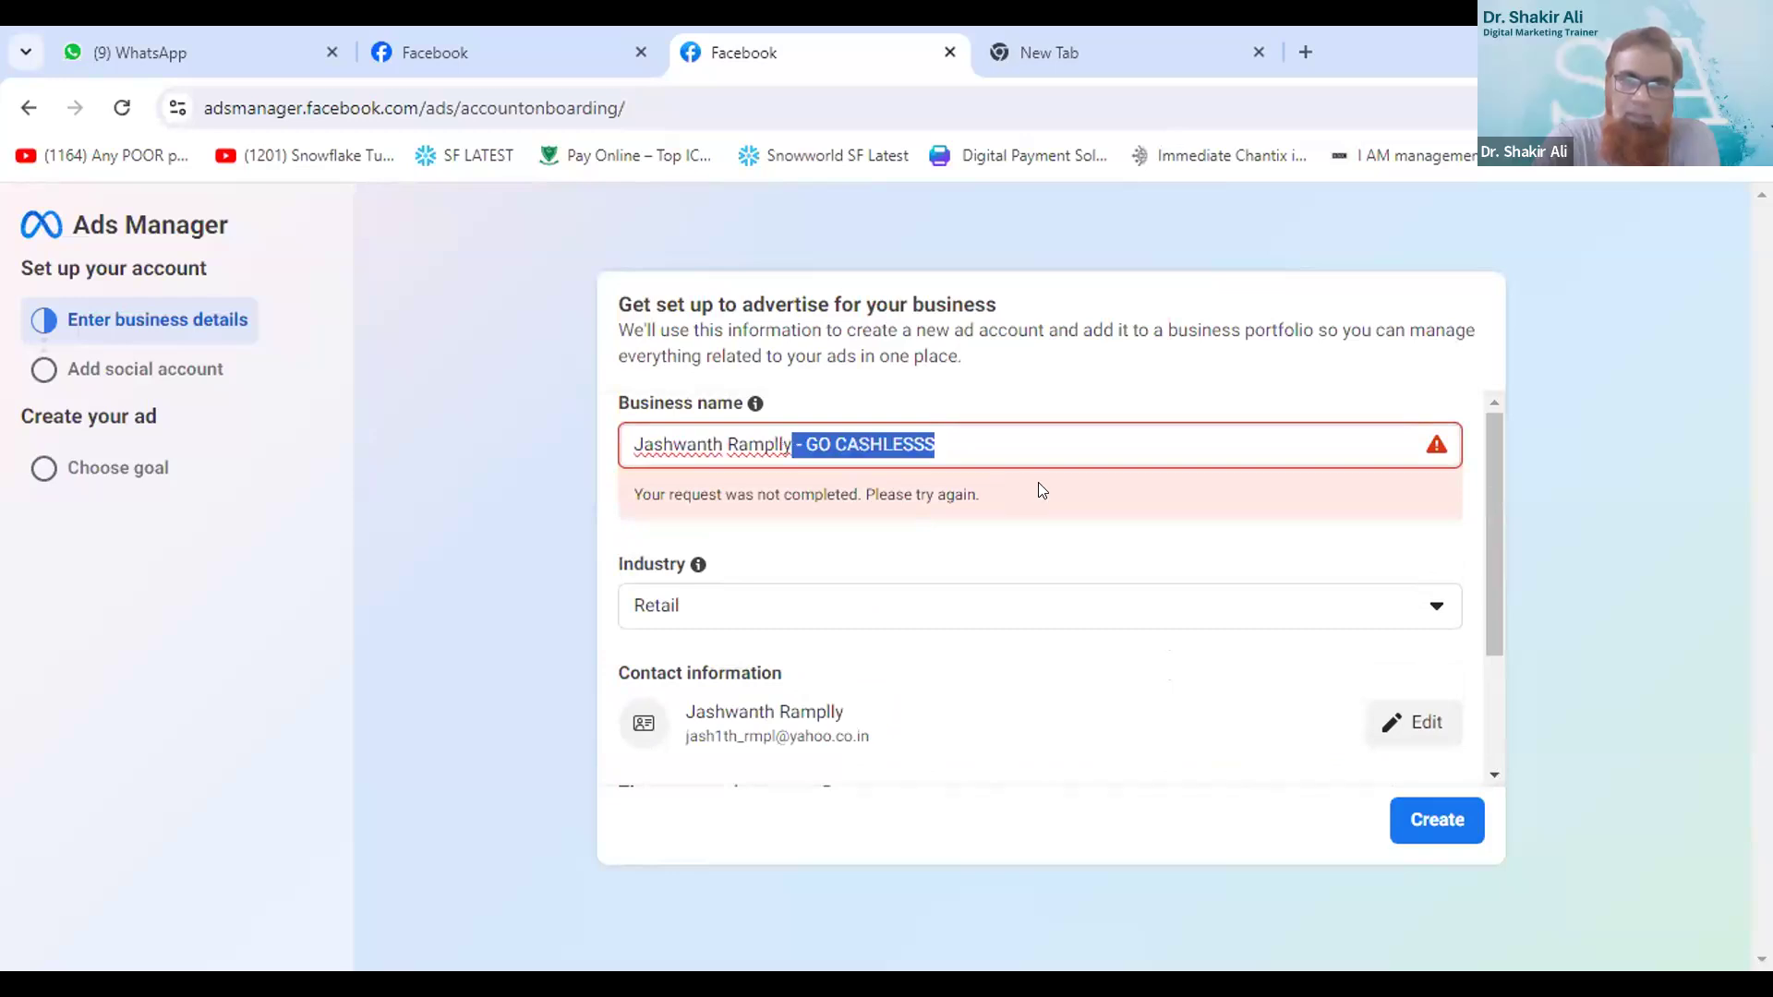
{"action": "key", "text": "BackSpace"}
{"action": "left_click", "coordinate": [1429, 810]}
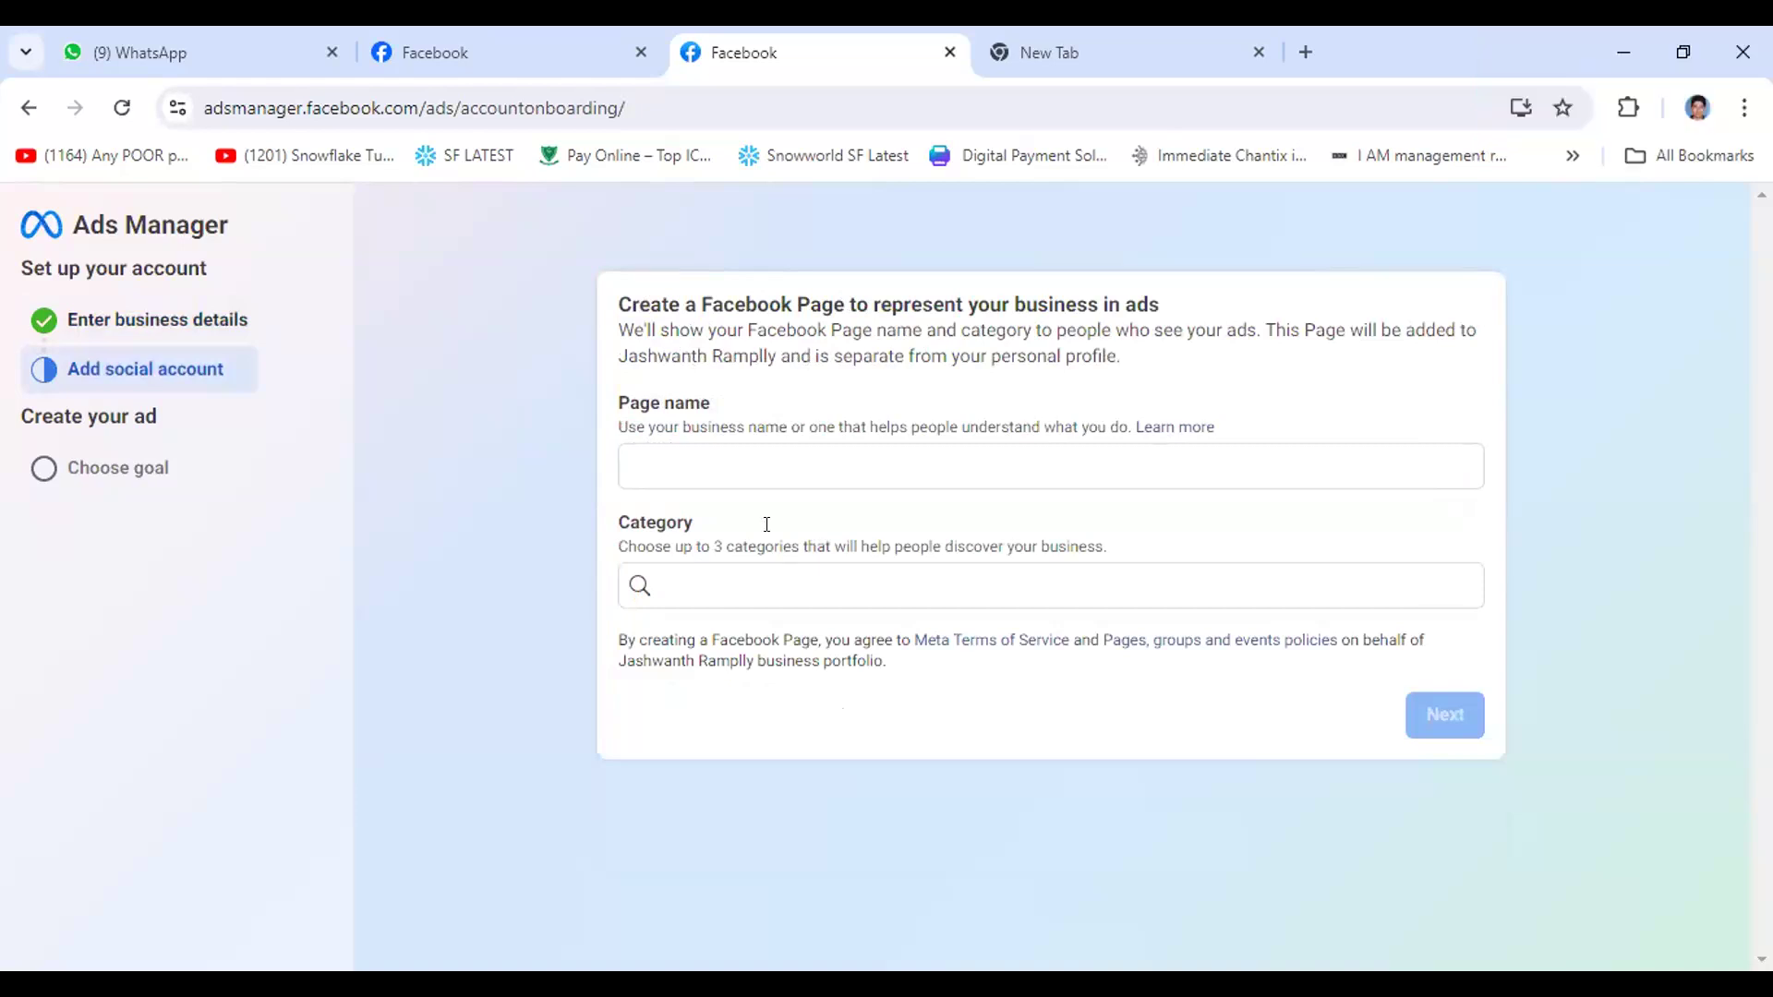
- Enter "Cashless" as the name of the new Facebook Page
{"action": "left_click", "coordinate": [735, 458]}
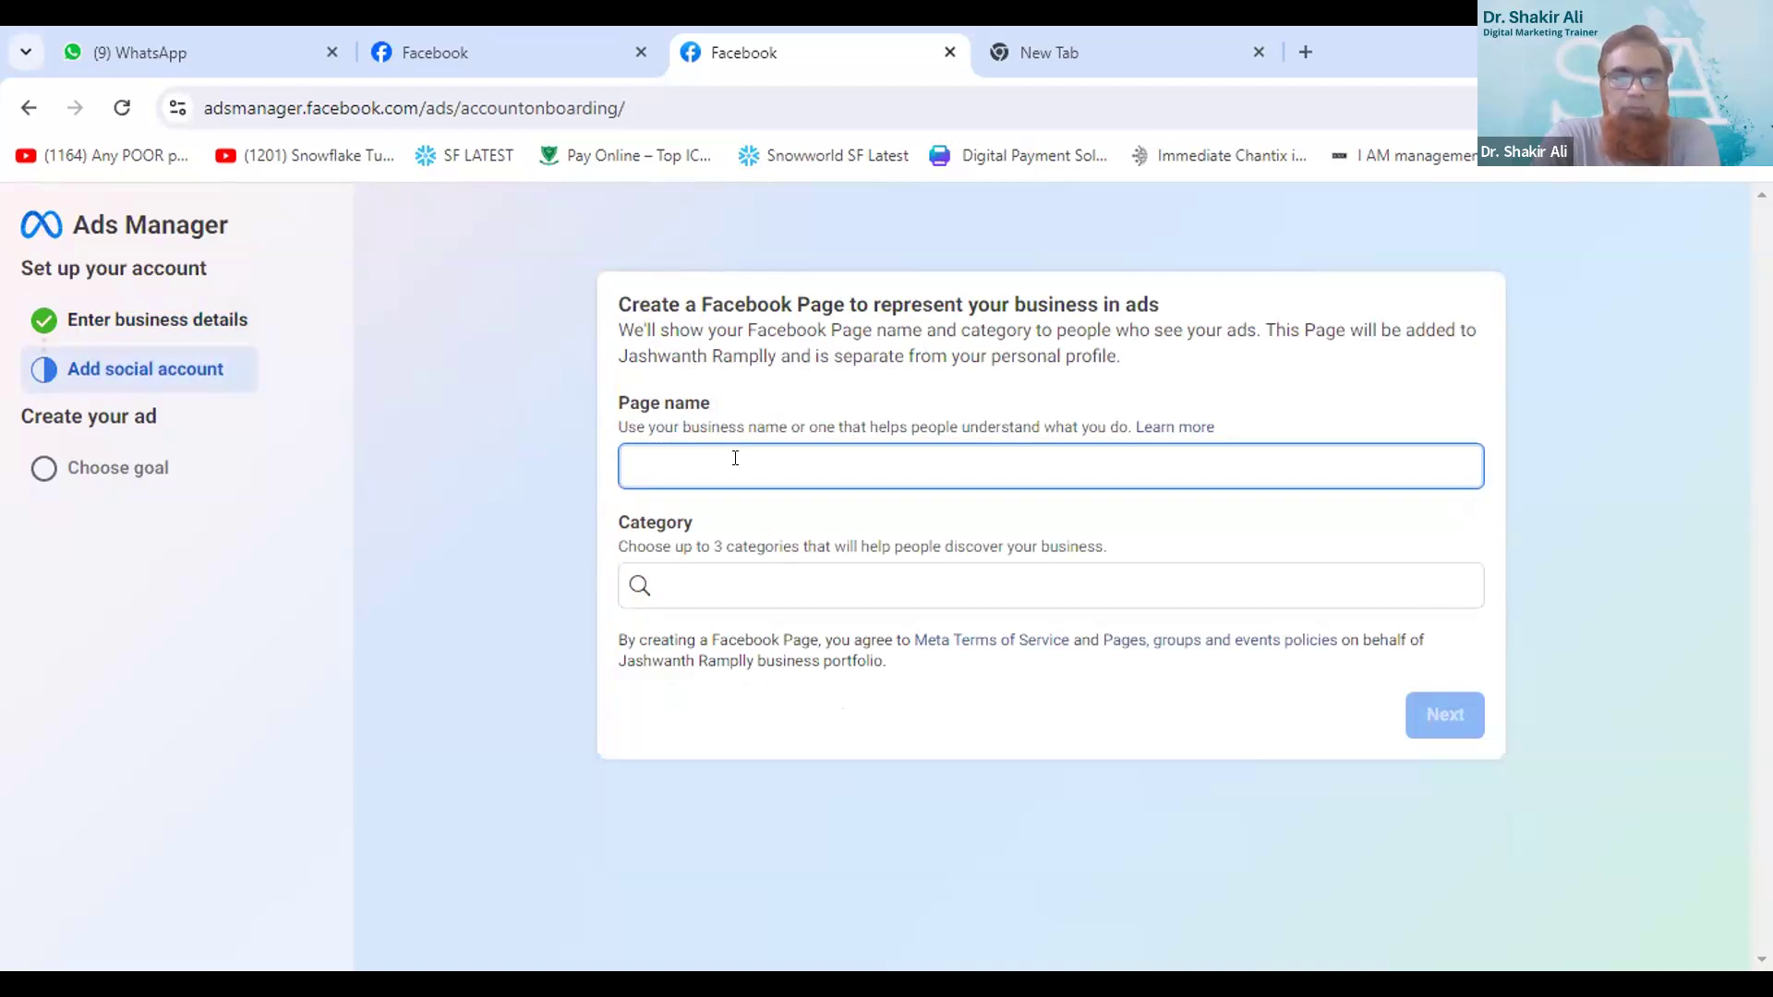
{"action": "type", "text": "Cash"}
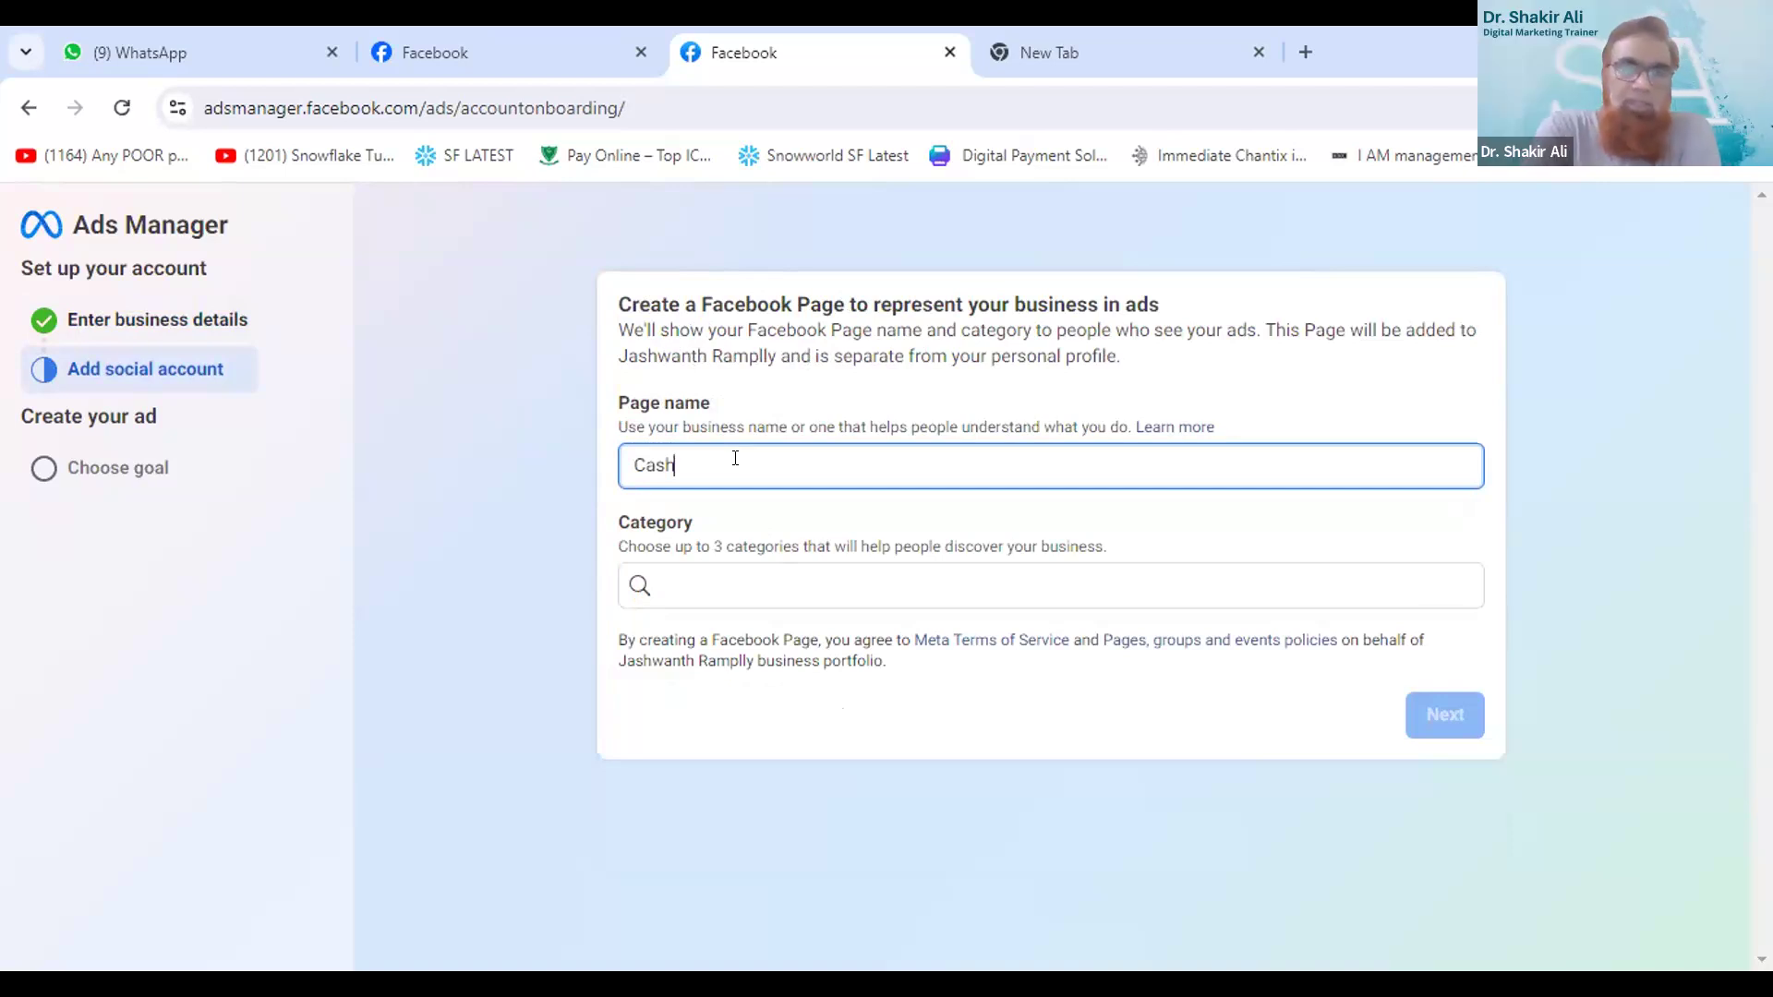
{"action": "type", "text": "less"}
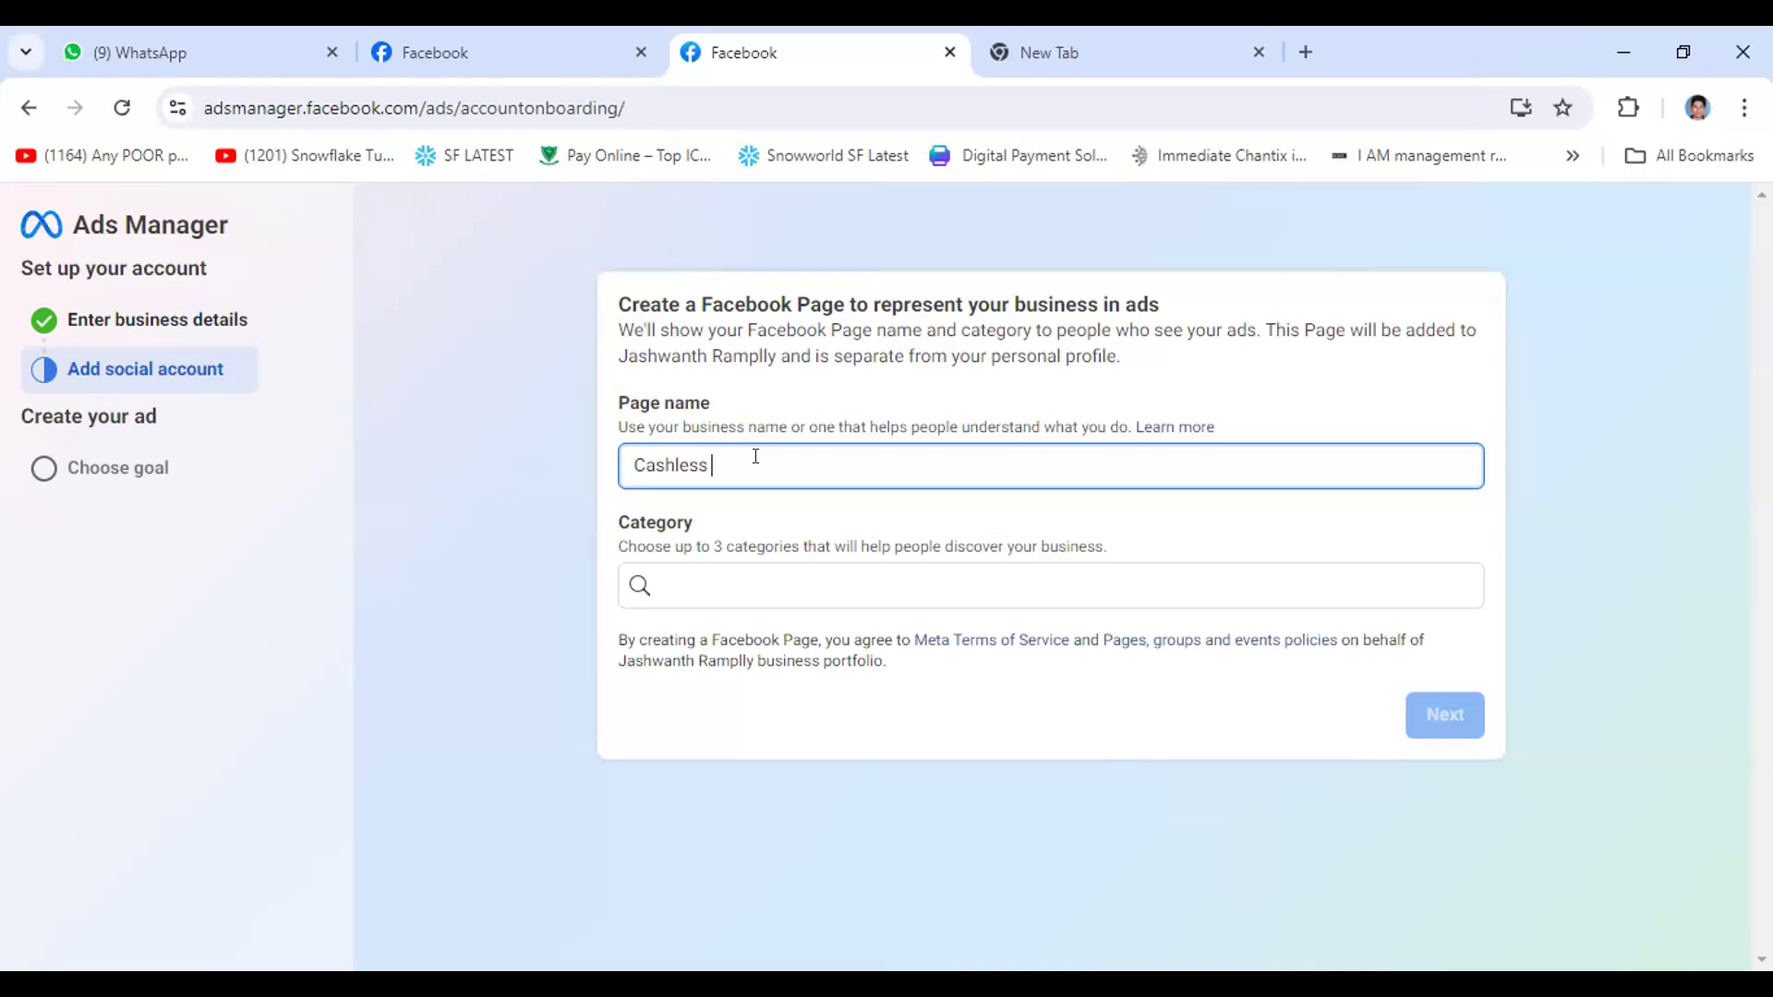
{"action": "type", "text": "Payments"}
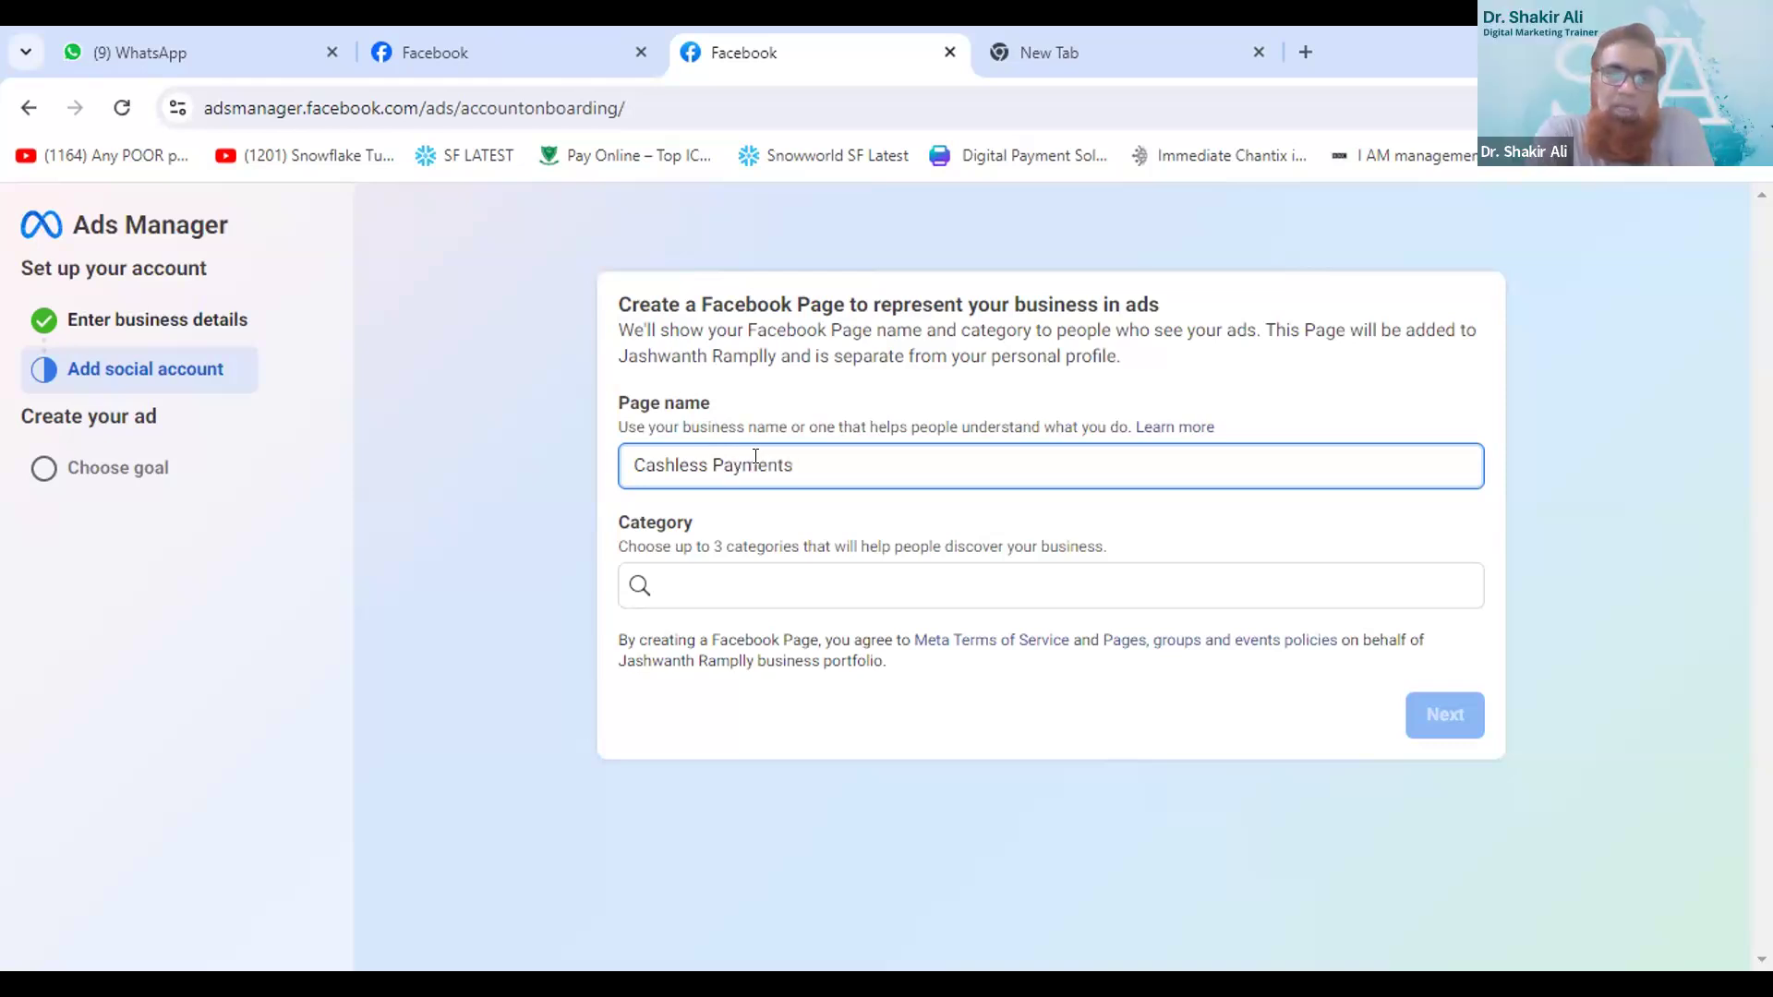
{"action": "key", "text": "BackSpace"}
{"action": "key", "text": "BackSpace"}
{"action": "key", "text": "BackSpace"}
{"action": "key", "text": "BackSpace"}
{"action": "key", "text": "BackSpace"}
{"action": "key", "text": "BackSpace"}
{"action": "key", "text": "BackSpace"}
{"action": "key", "text": "BackSpace"}
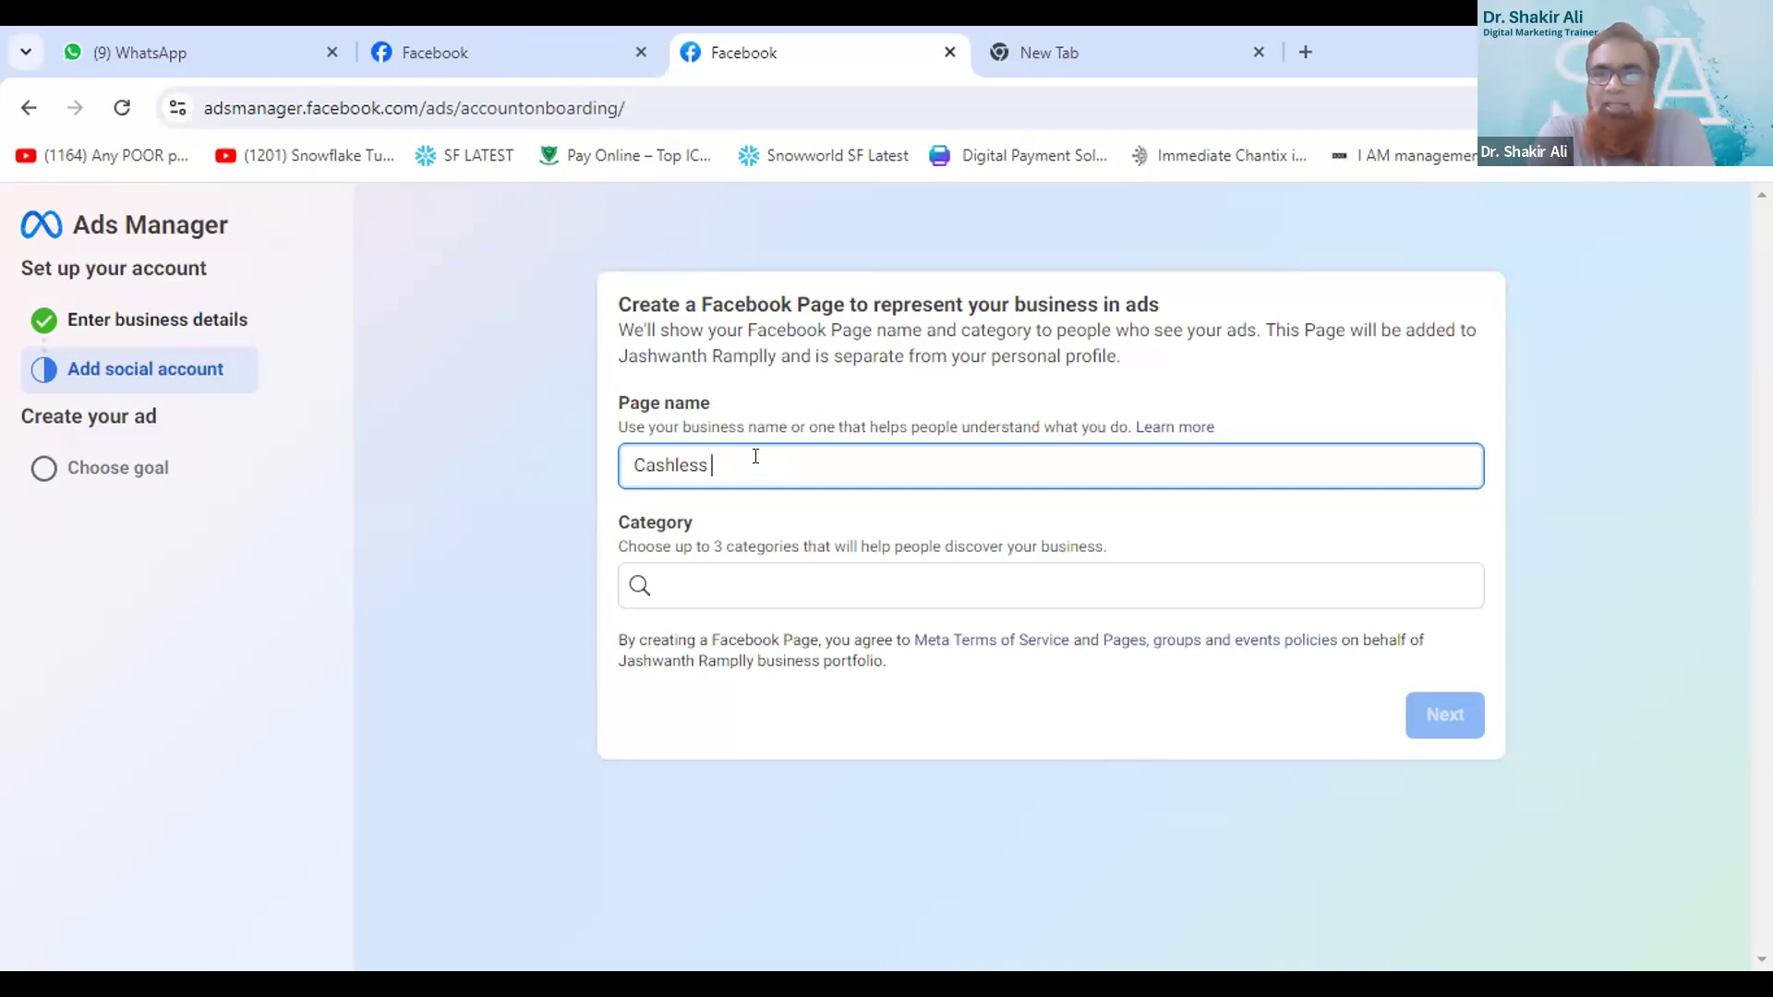
{"action": "left_click", "coordinate": [700, 576]}
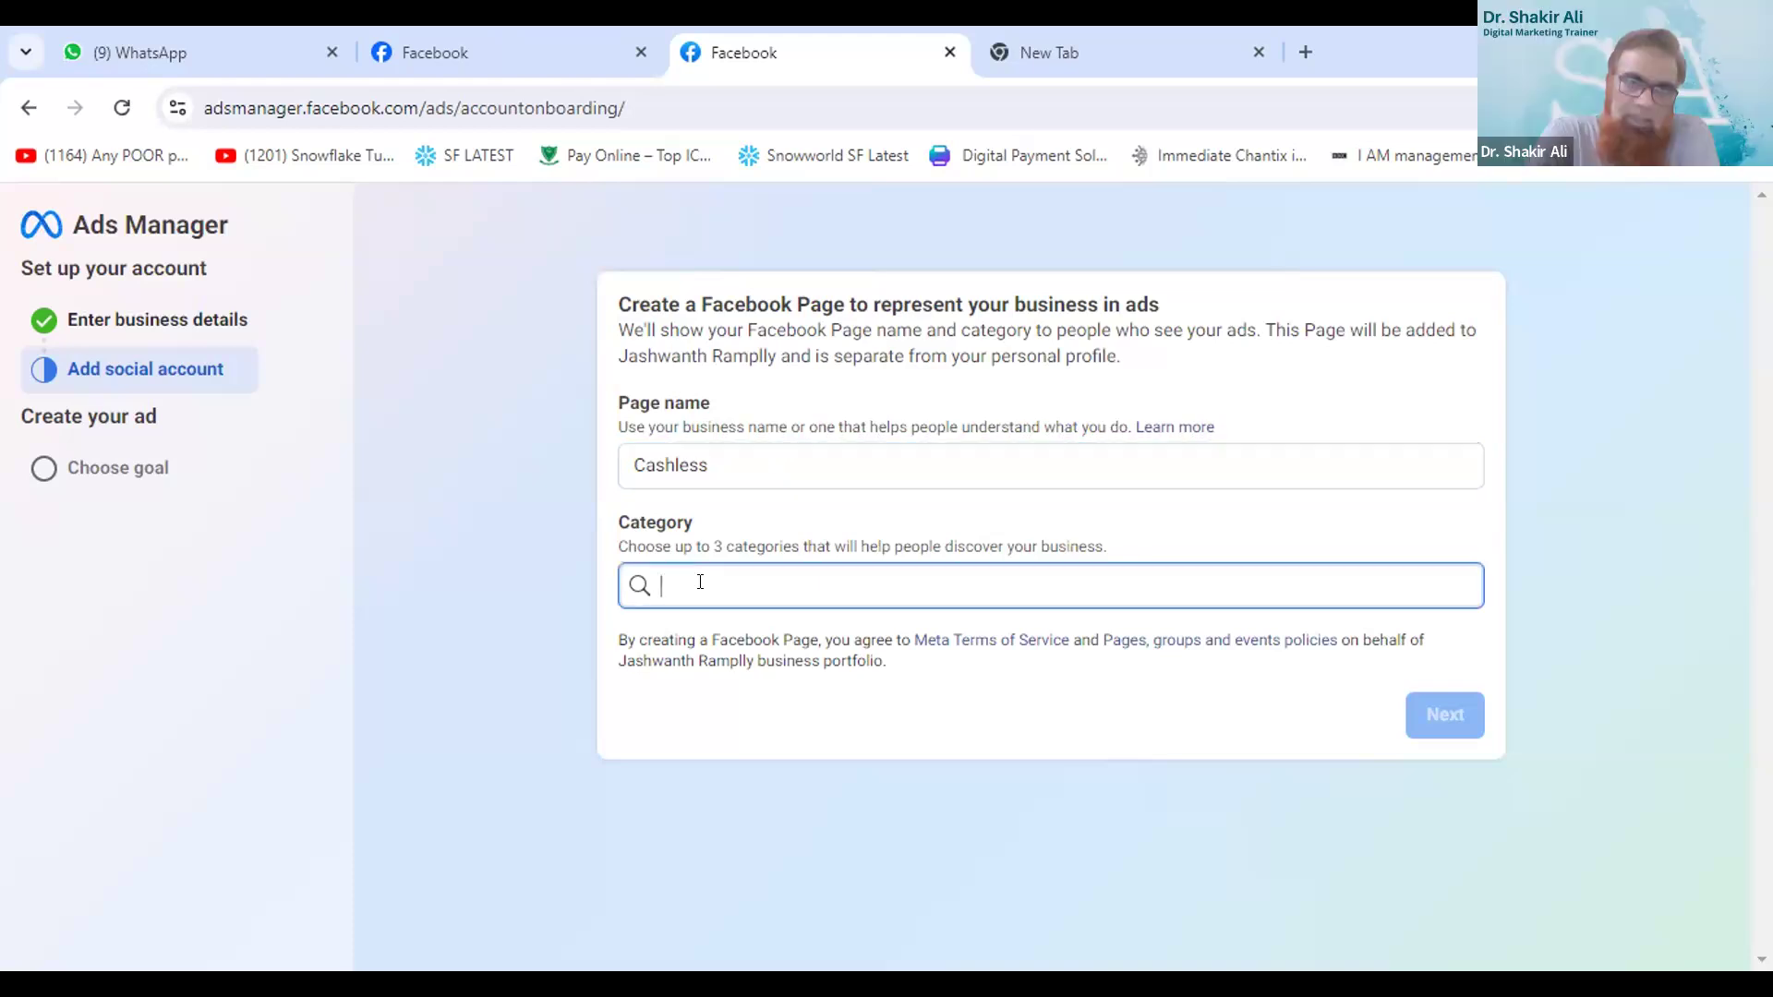
{"action": "type", "text": "G"}
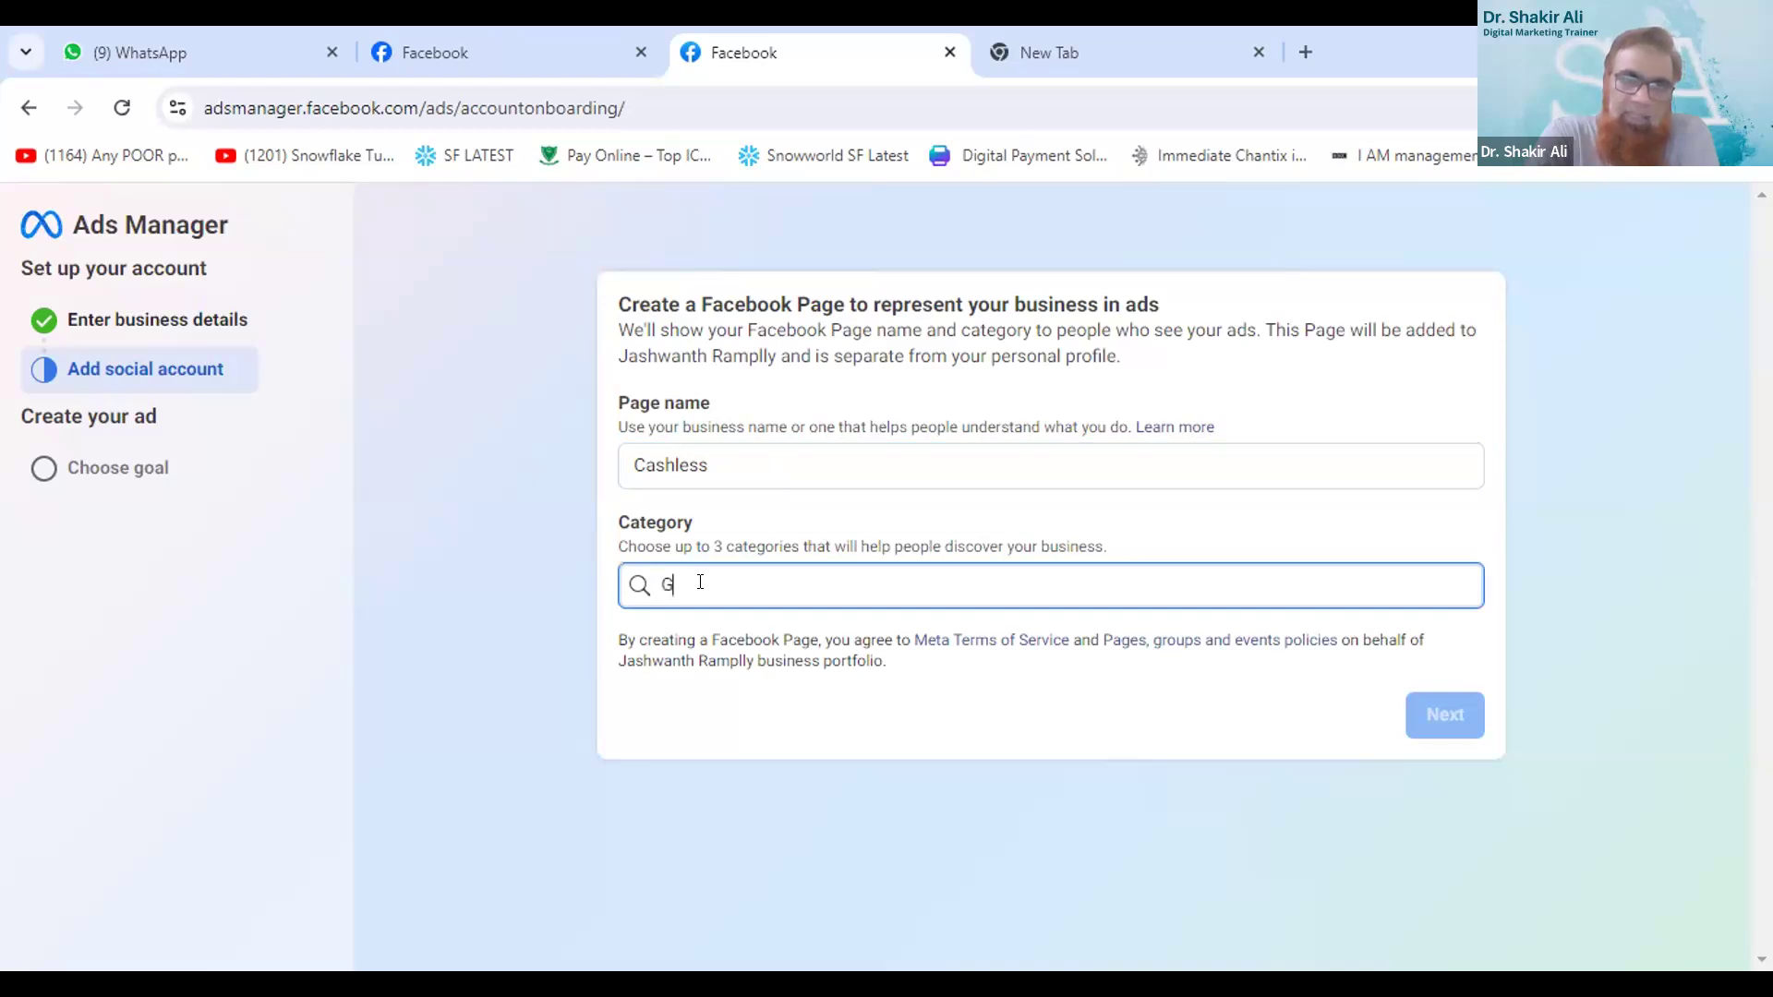
{"action": "type", "text": "o"}
{"action": "key", "text": "BackSpace"}
{"action": "key", "text": "BackSpace"}
{"action": "type", "text": "g"}
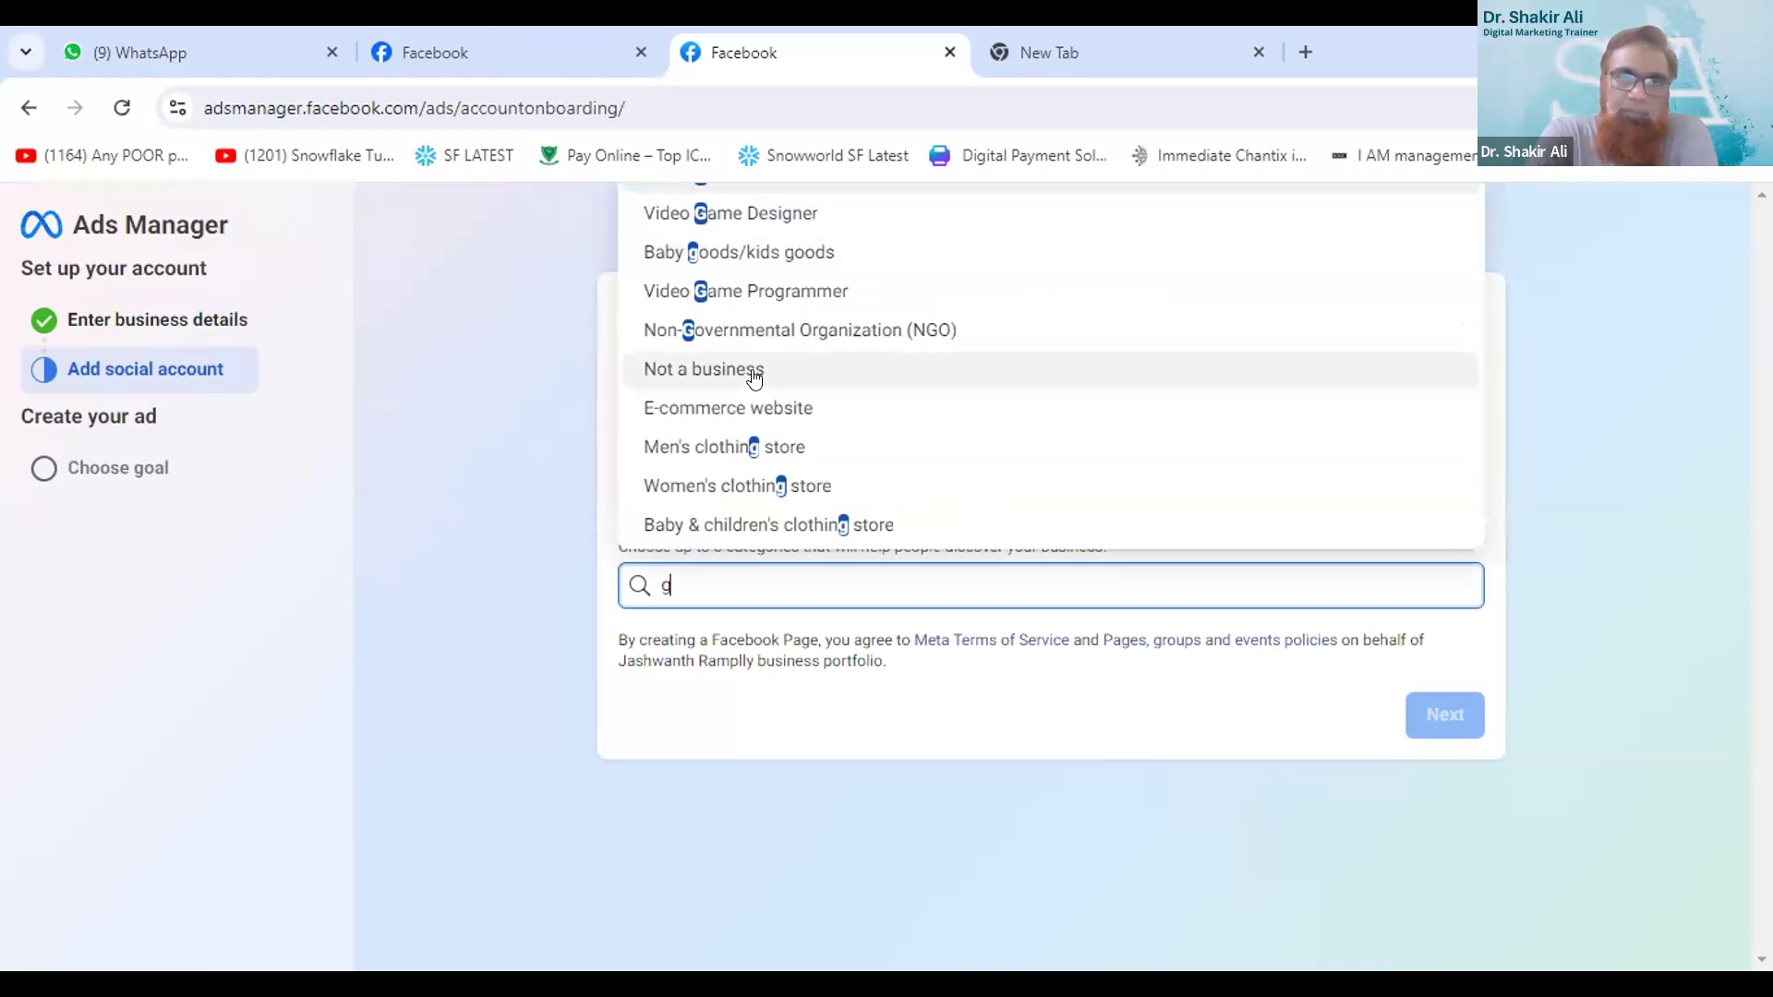
{"action": "key", "text": "BackSpace"}
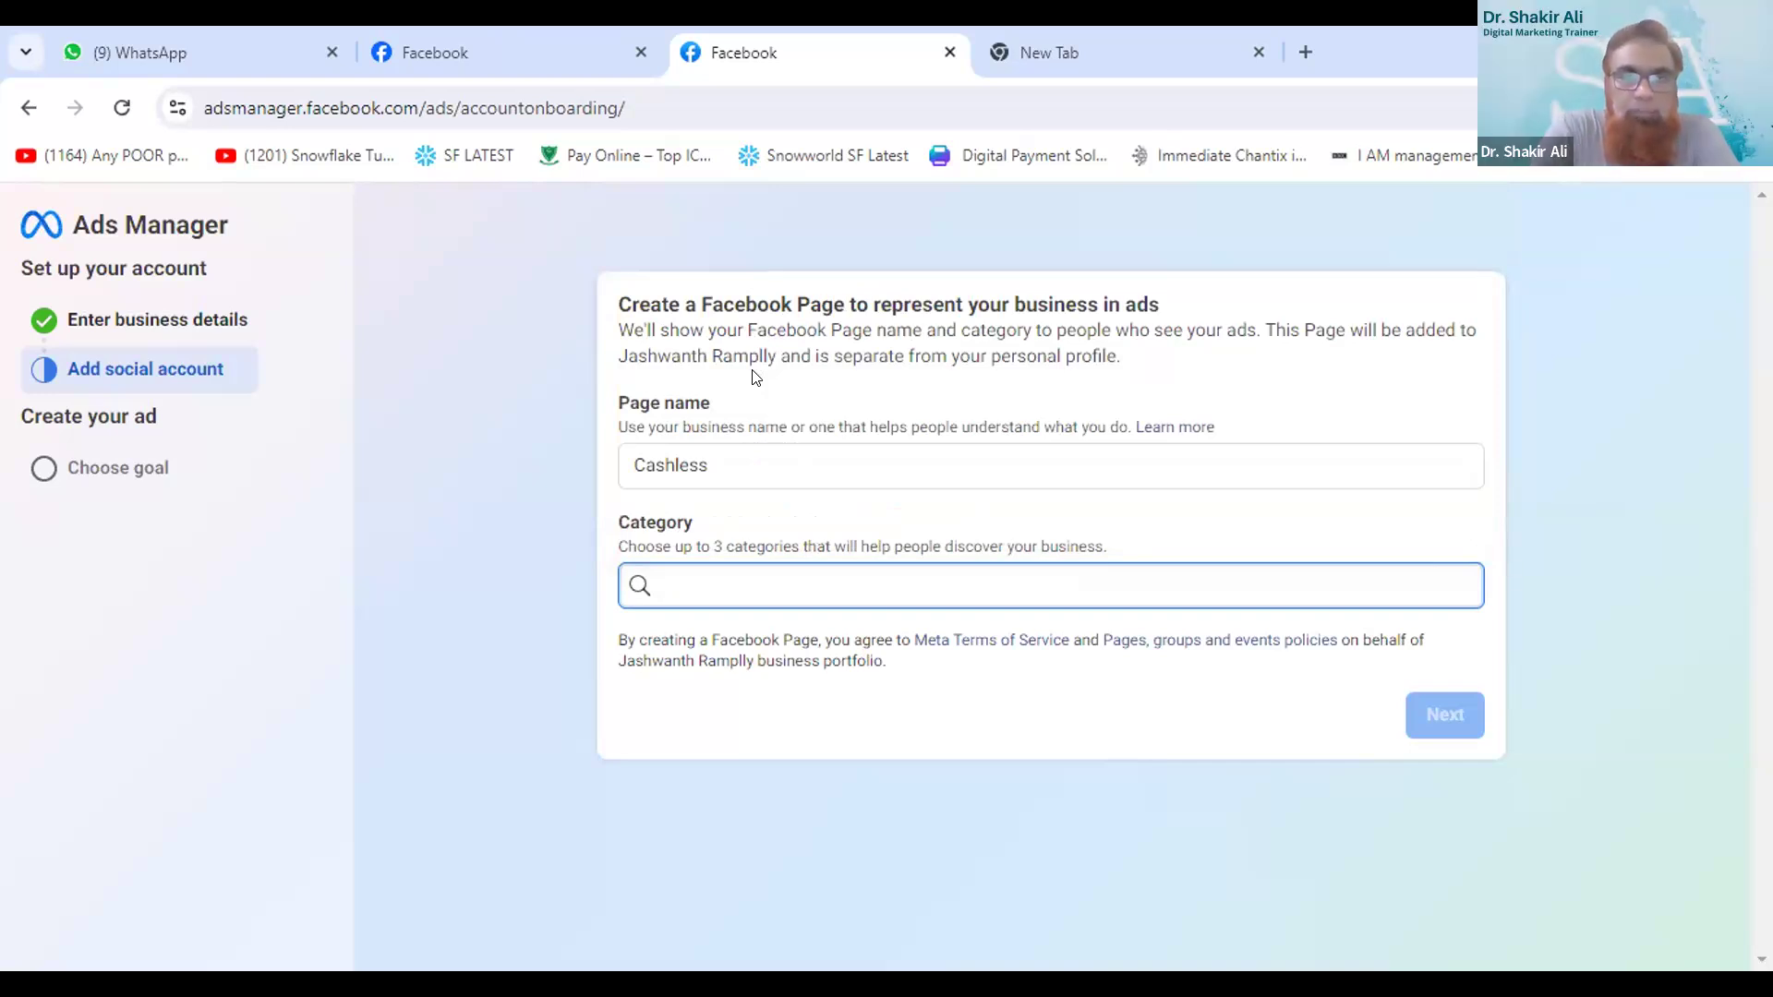
- Search the categories for "pos" and choose Shopping & retail, add "Go" before the page name, and submit the Page details
{"action": "type", "text": "pos"}
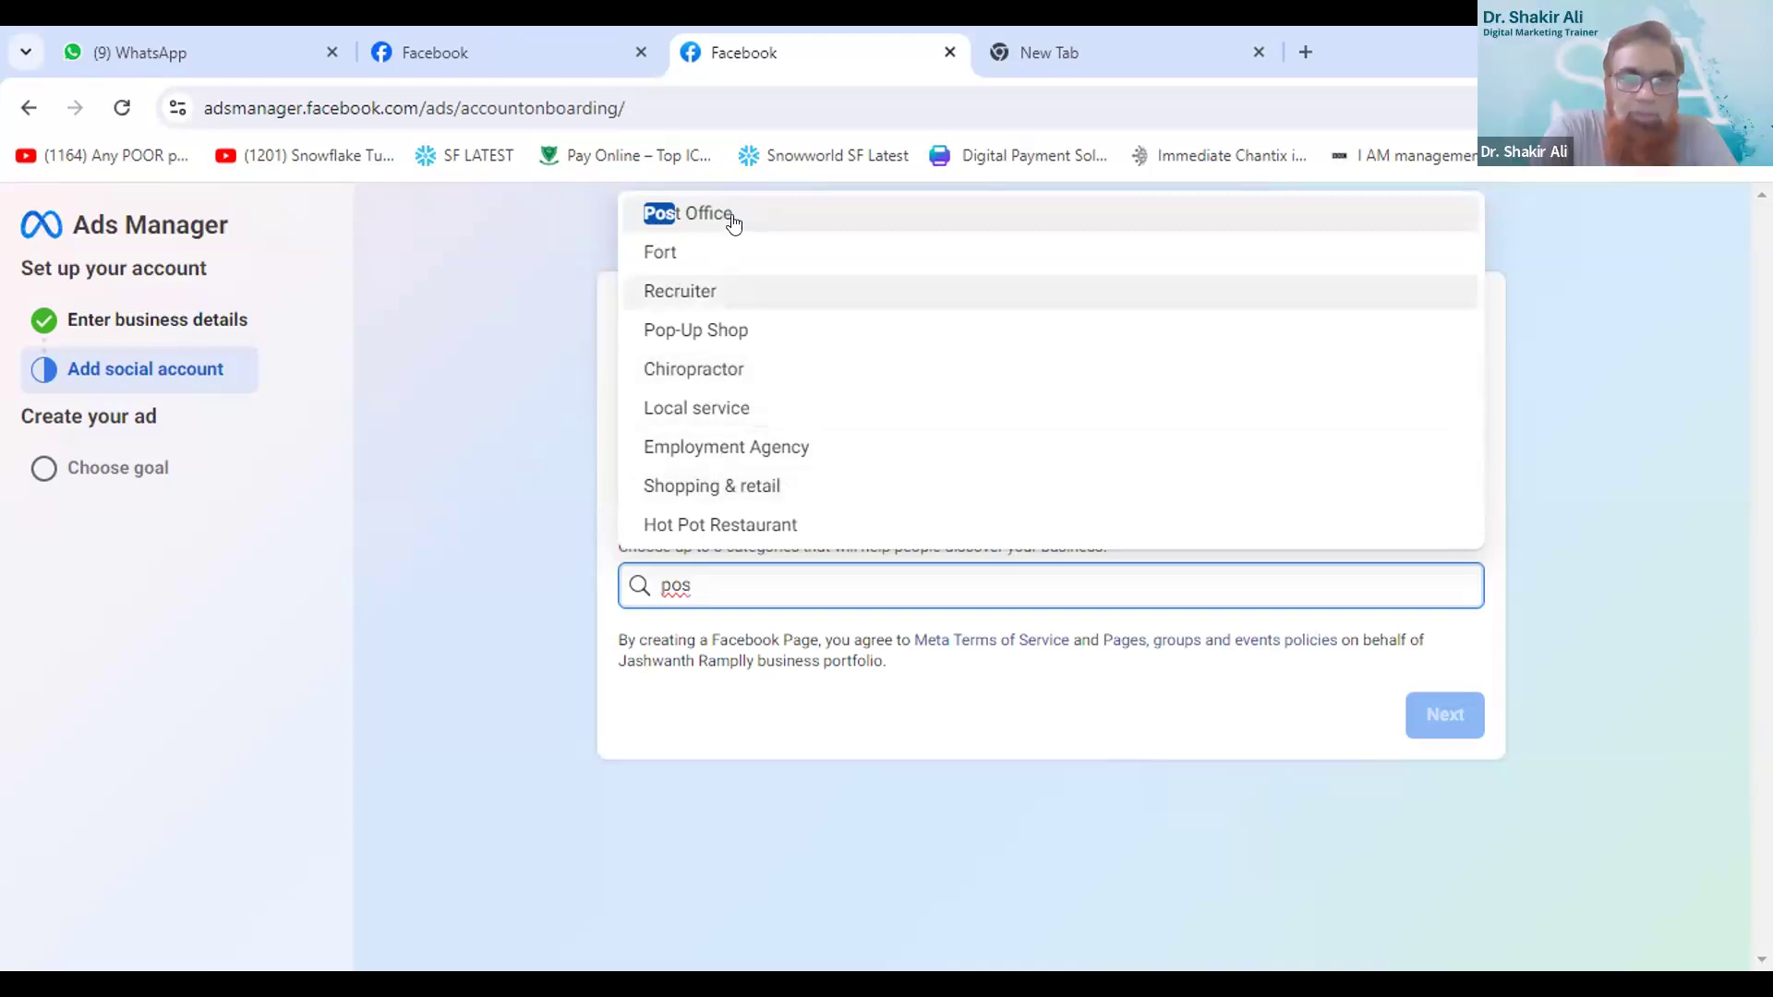
{"action": "left_click", "coordinate": [753, 488]}
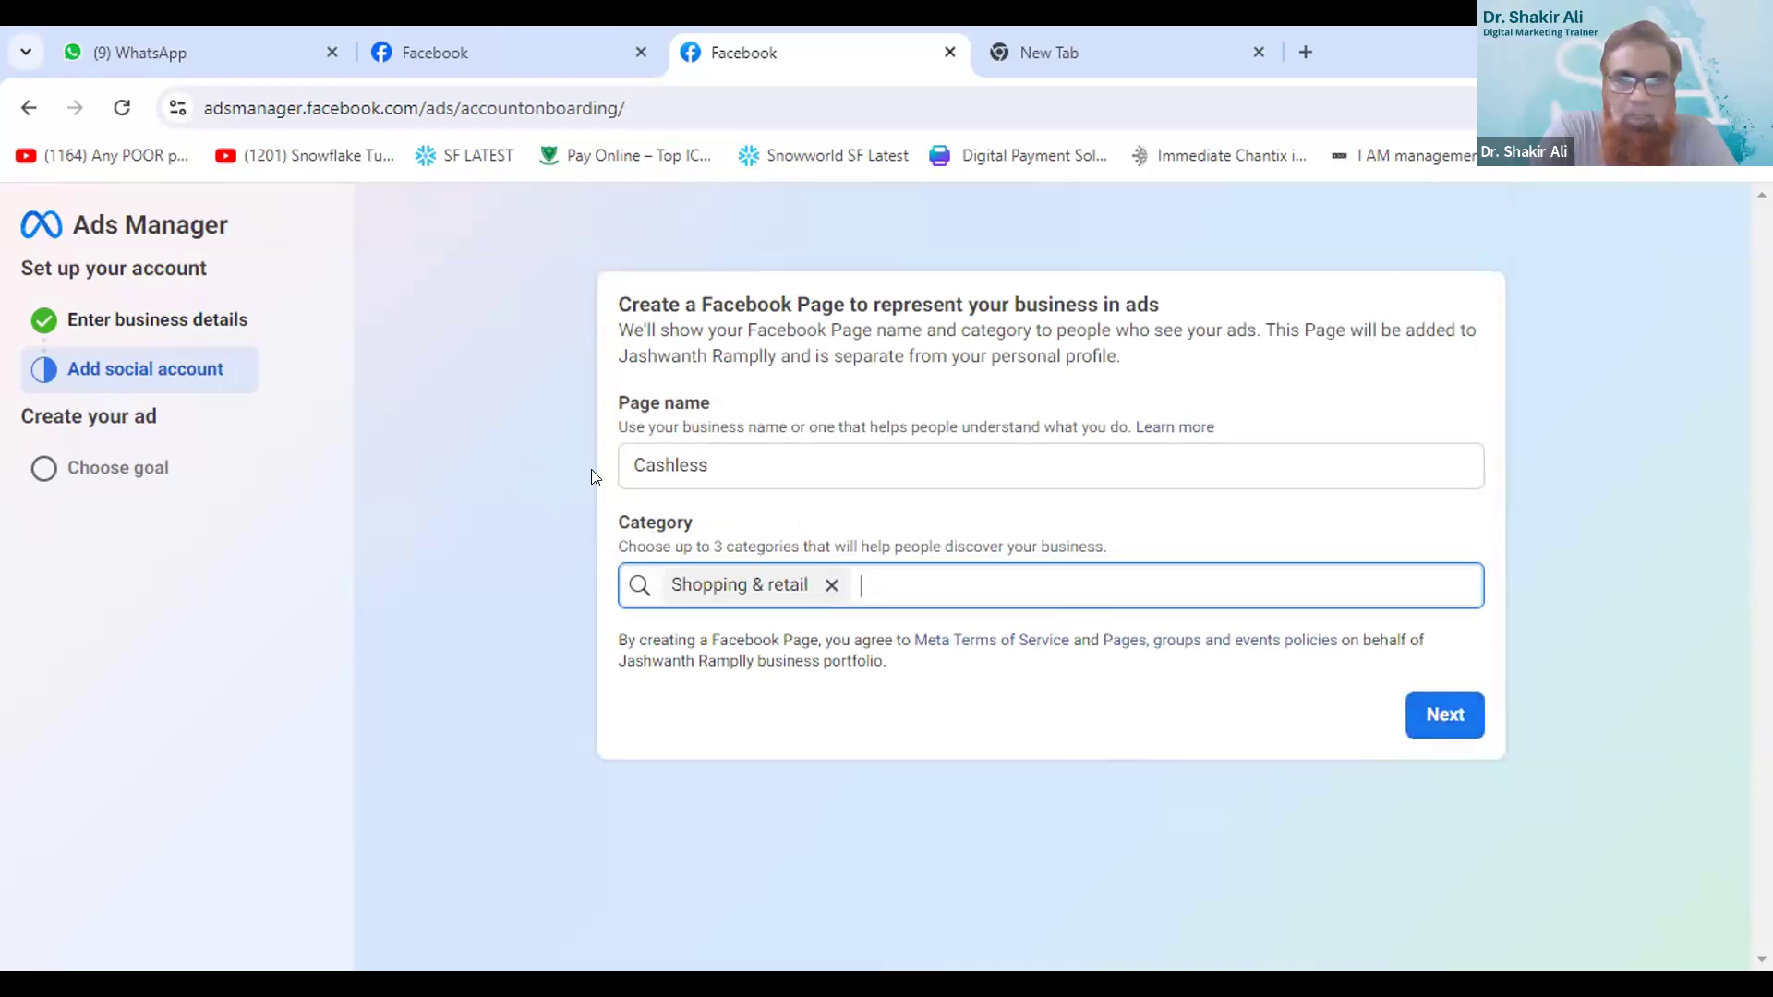
{"action": "left_click", "coordinate": [693, 435]}
{"action": "type", "text": "Go"}
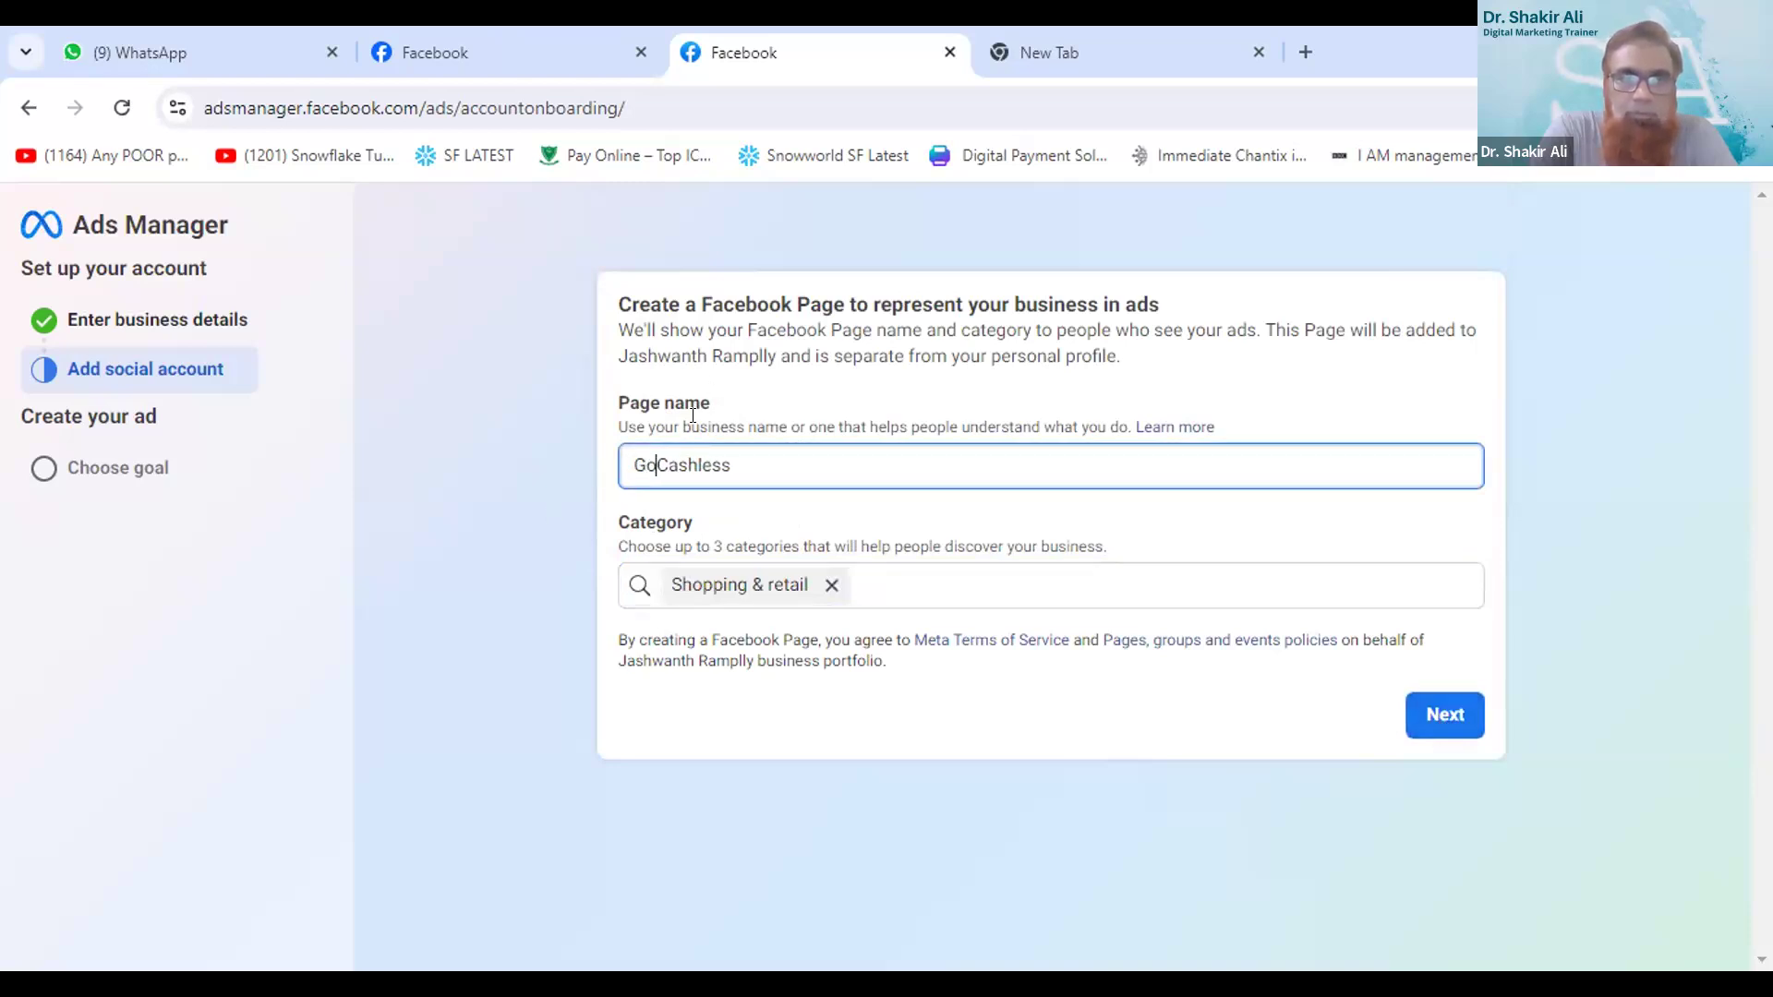
{"action": "left_click", "coordinate": [1461, 710]}
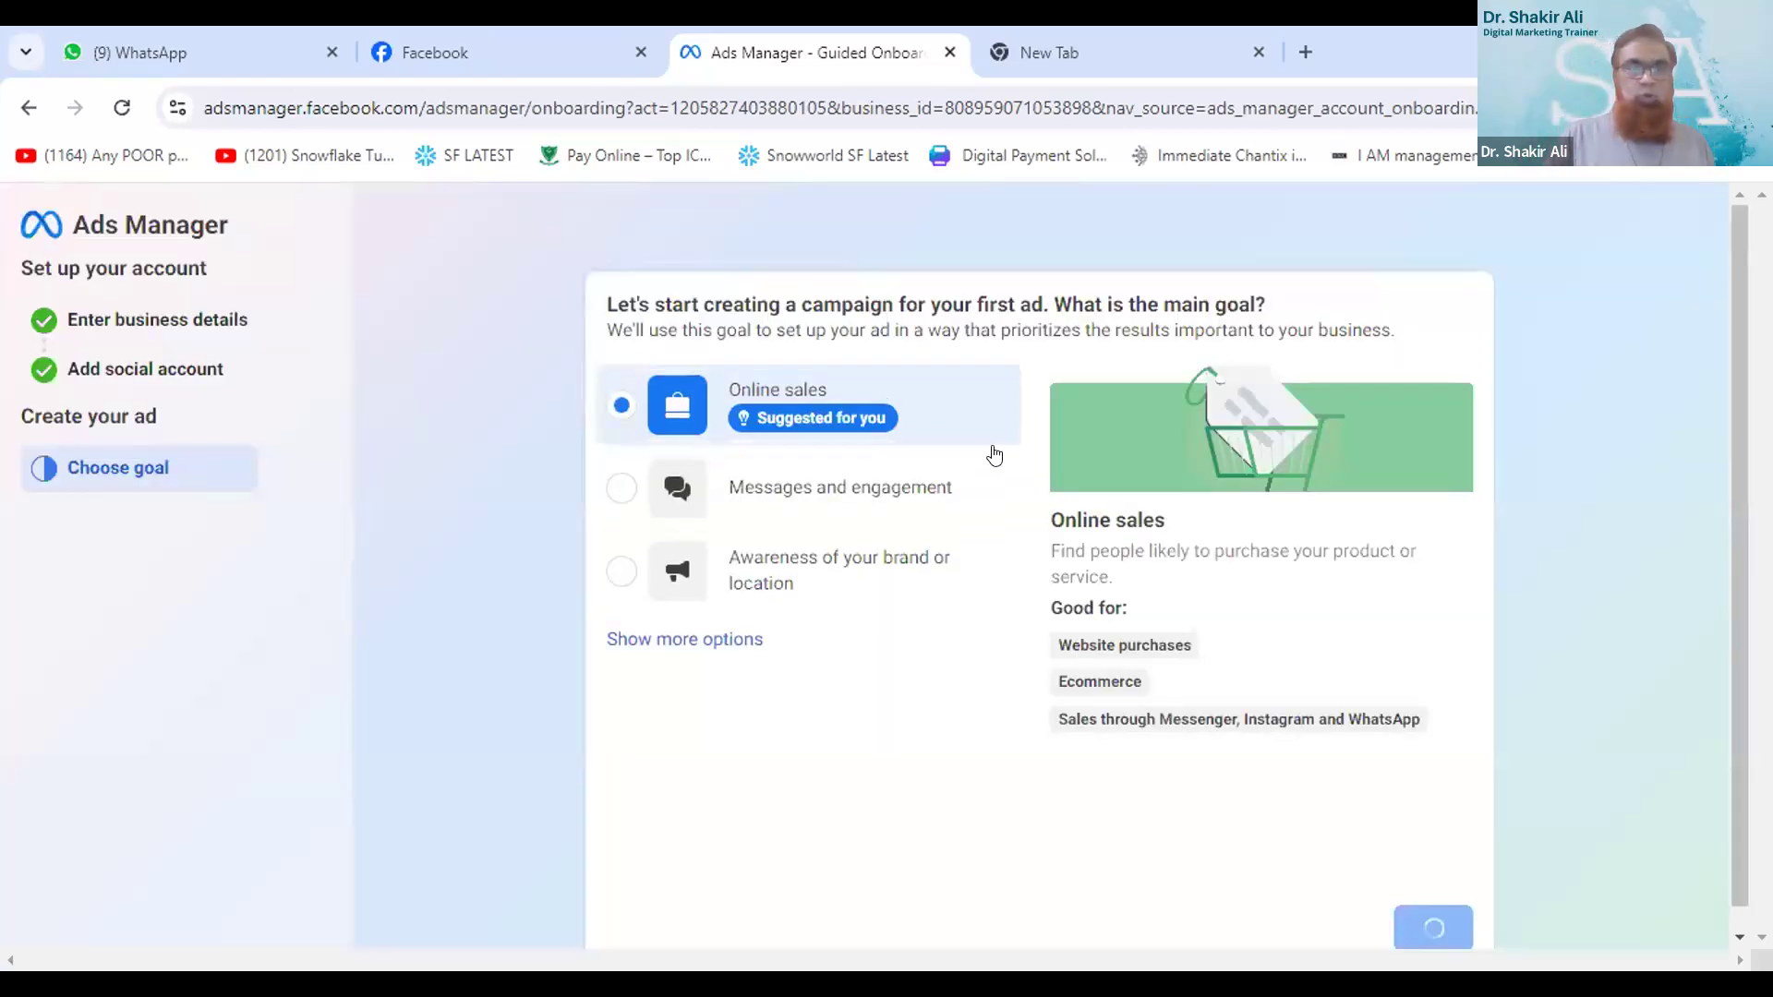
- Expand the list of campaign goals, choose Messages and engagement as the main goal, and continue
{"action": "left_click", "coordinate": [716, 640]}
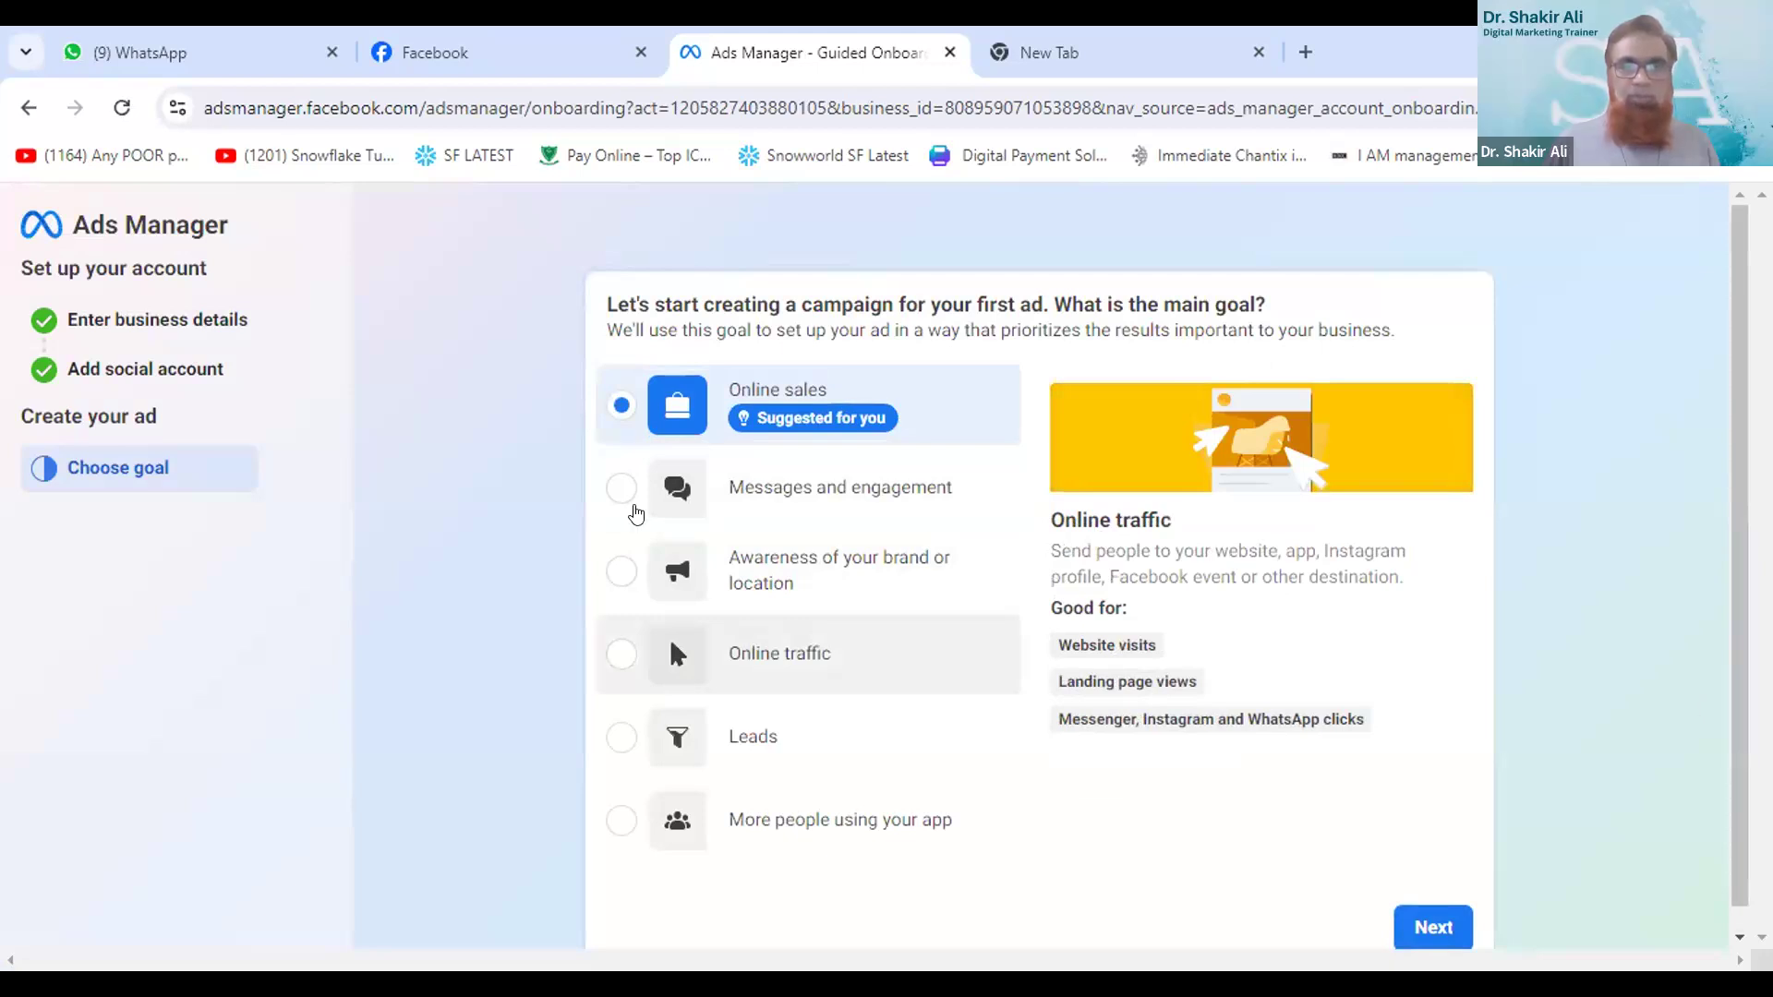
{"action": "scroll", "coordinate": [628, 526], "scroll_direction": "down", "scroll_amount": 1}
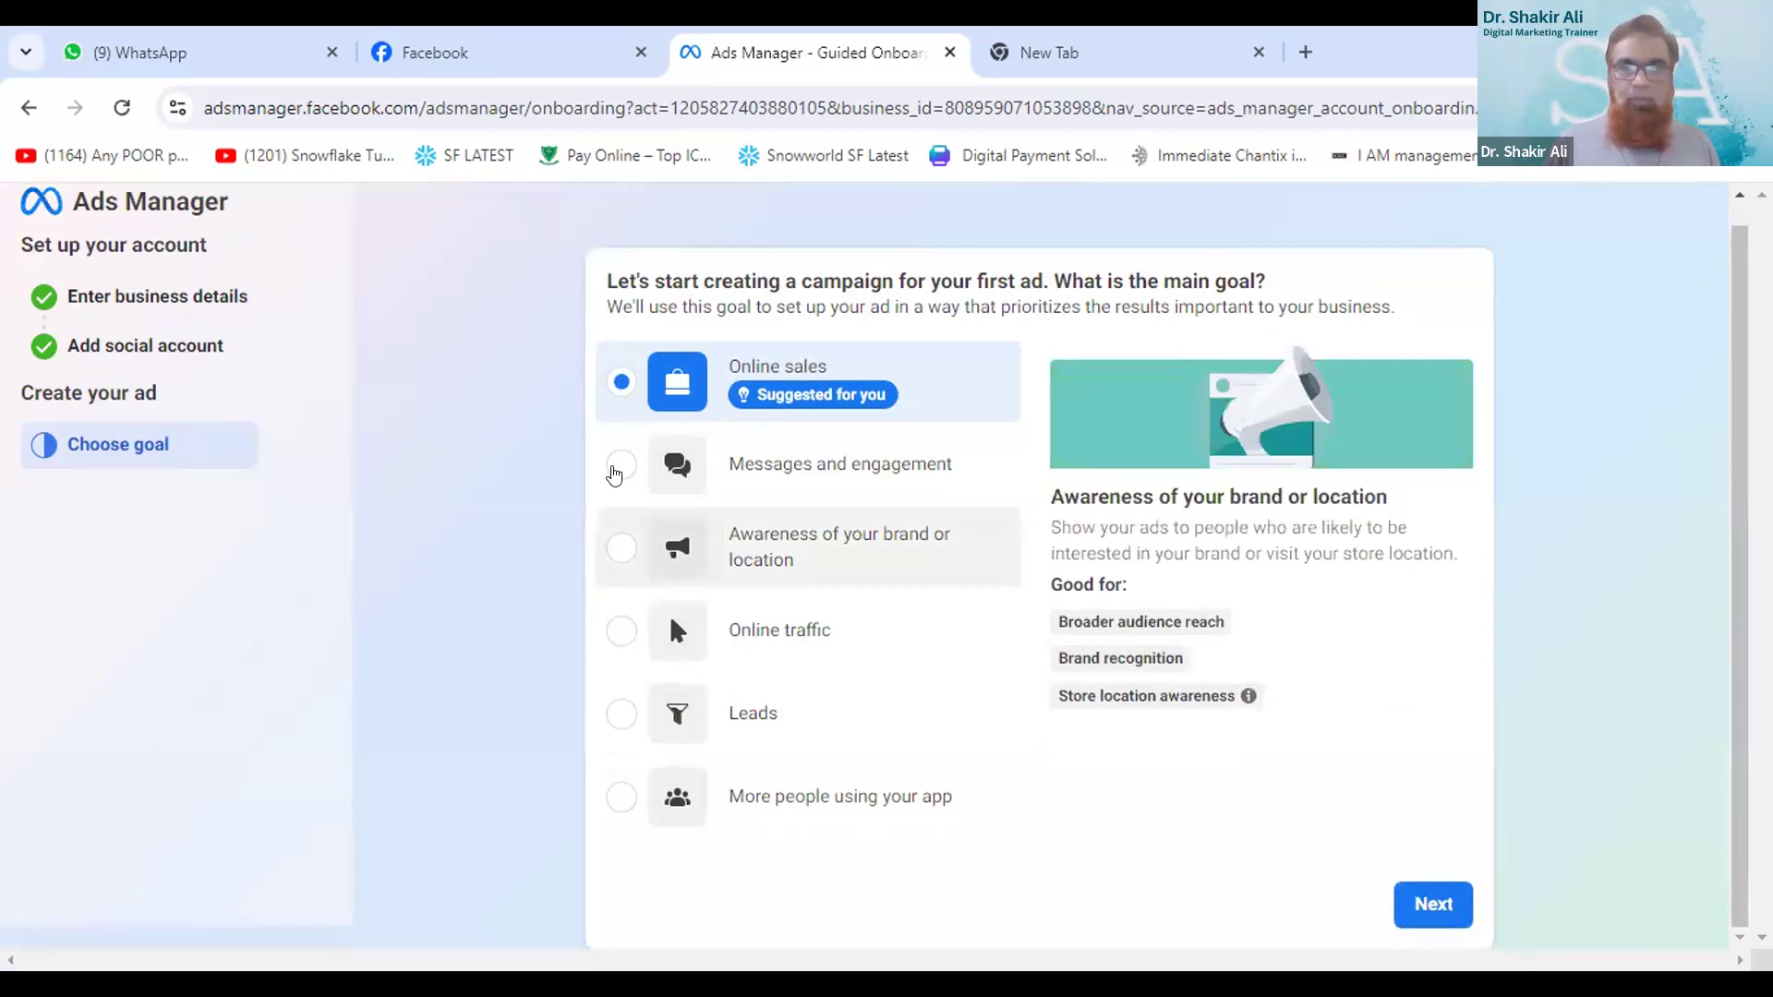
{"action": "left_click", "coordinate": [615, 468]}
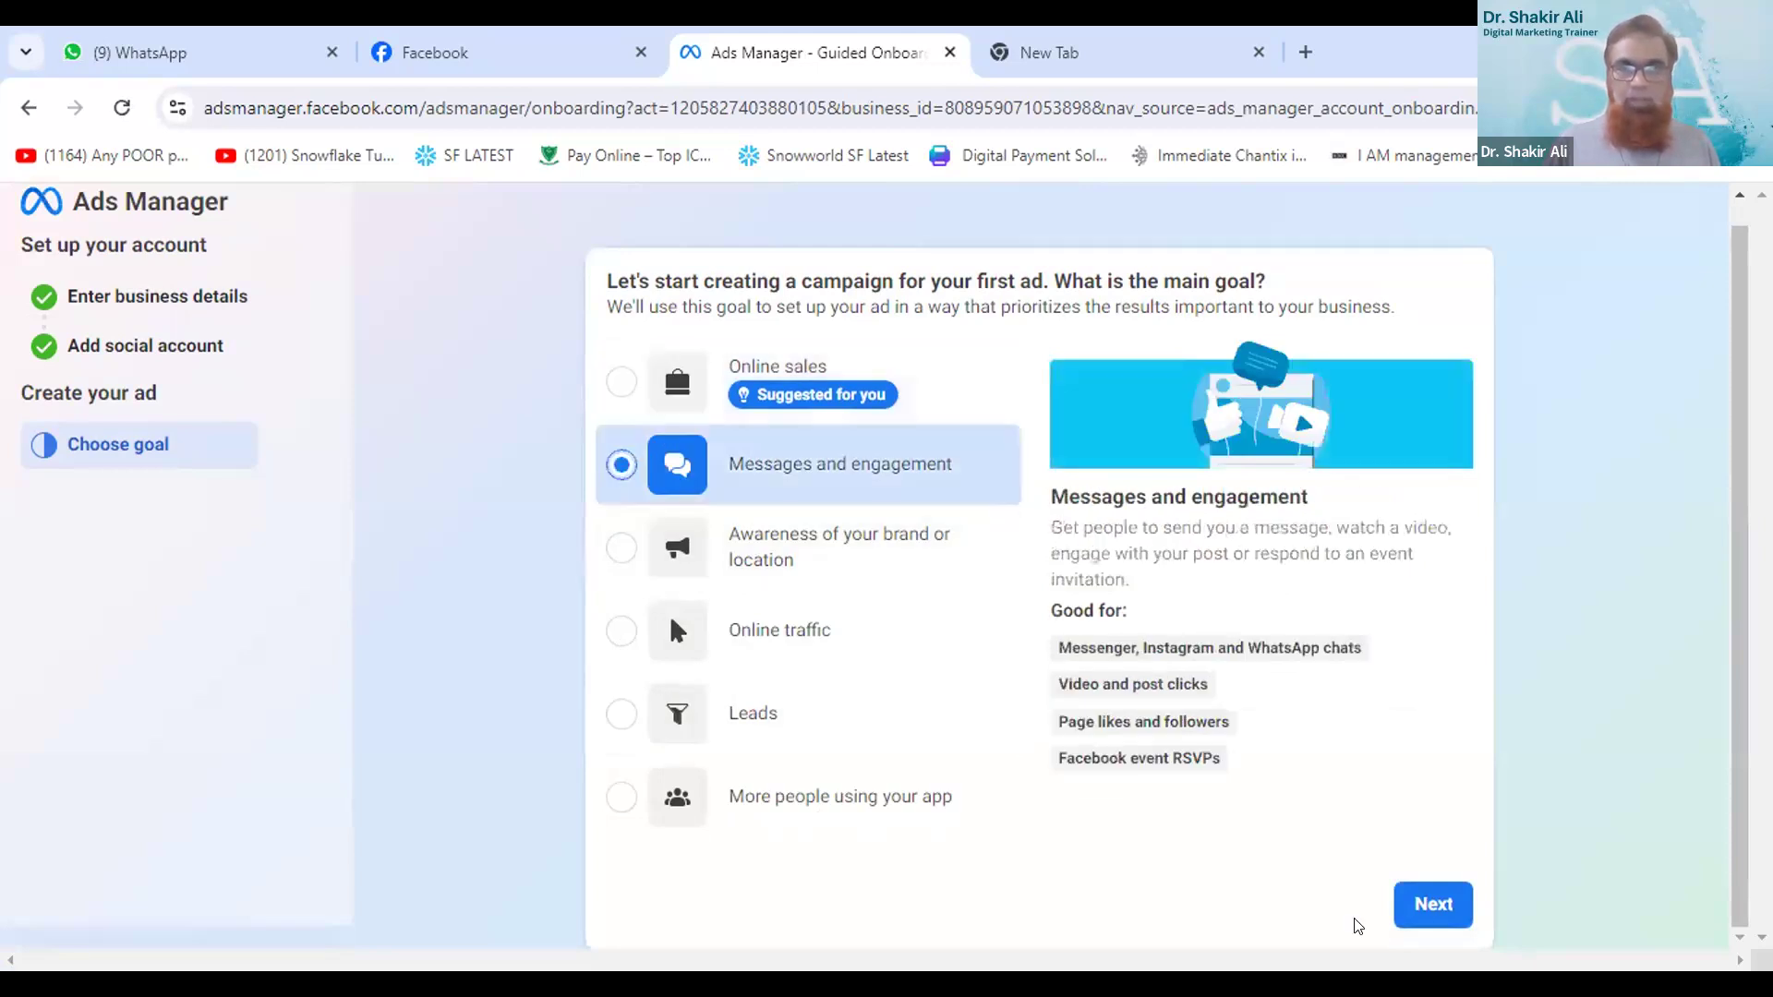
{"action": "left_click", "coordinate": [1432, 907]}
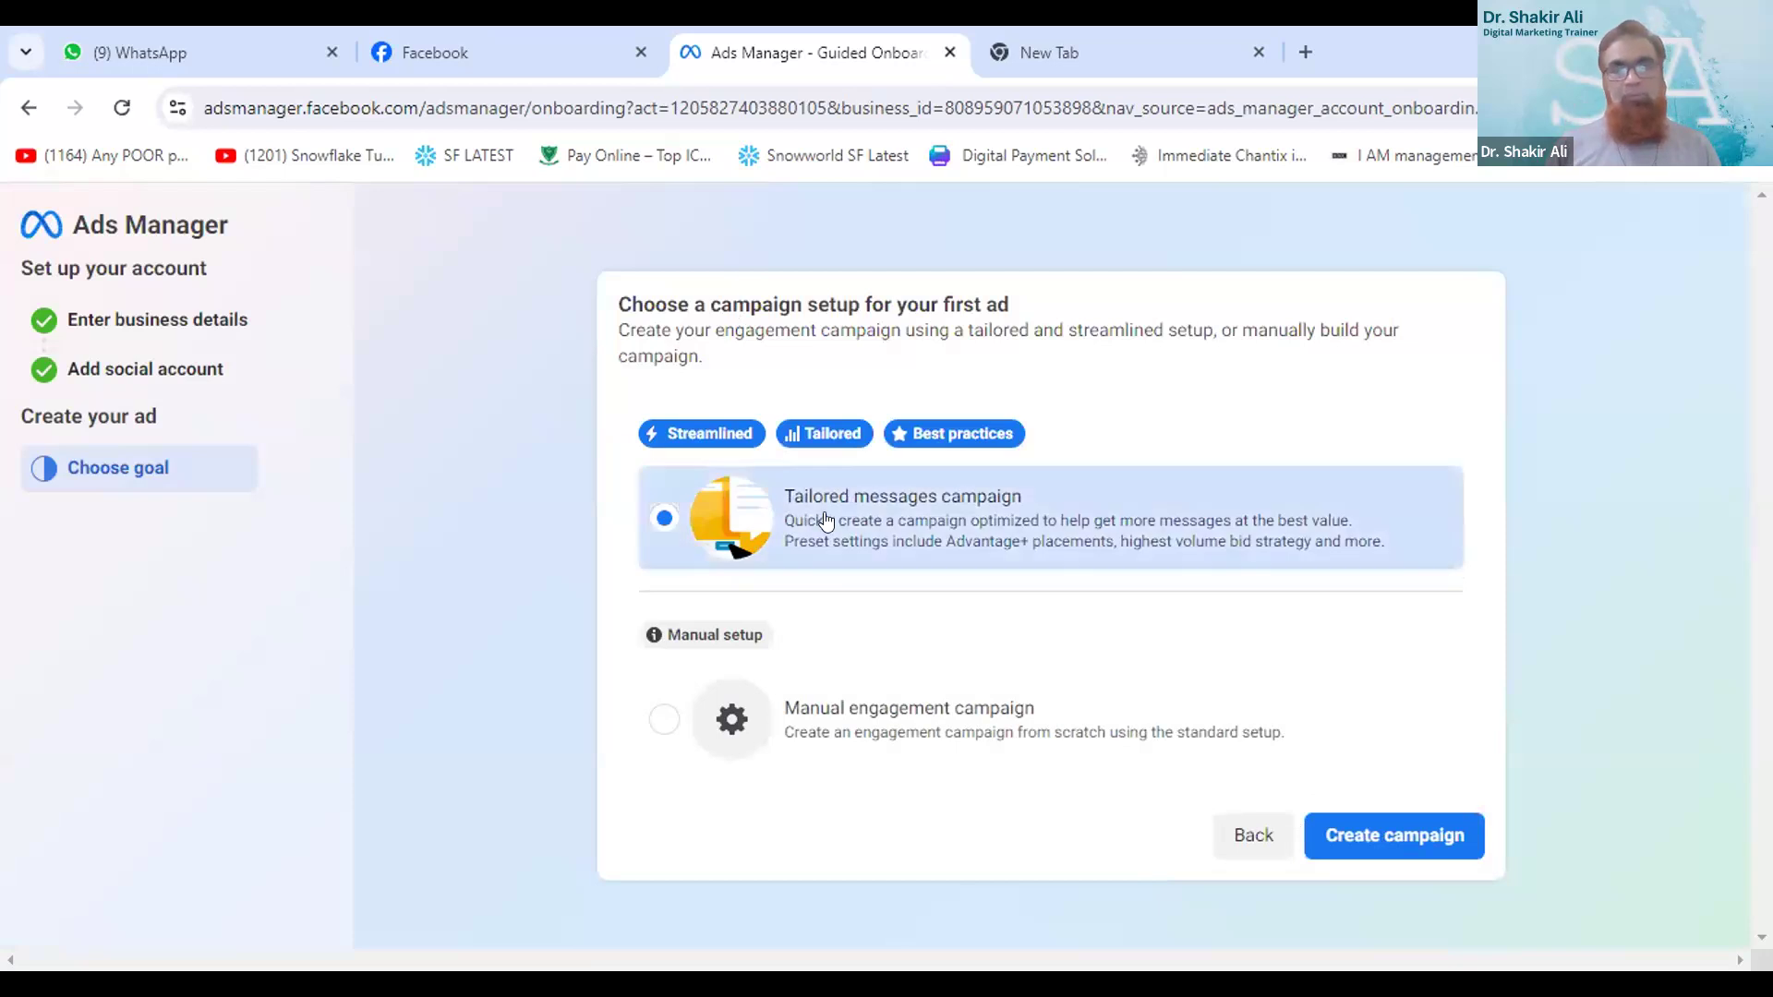
- Create the first campaign with the Tailored messages campaign setup rather than the manual engagement one
{"action": "left_click", "coordinate": [661, 720]}
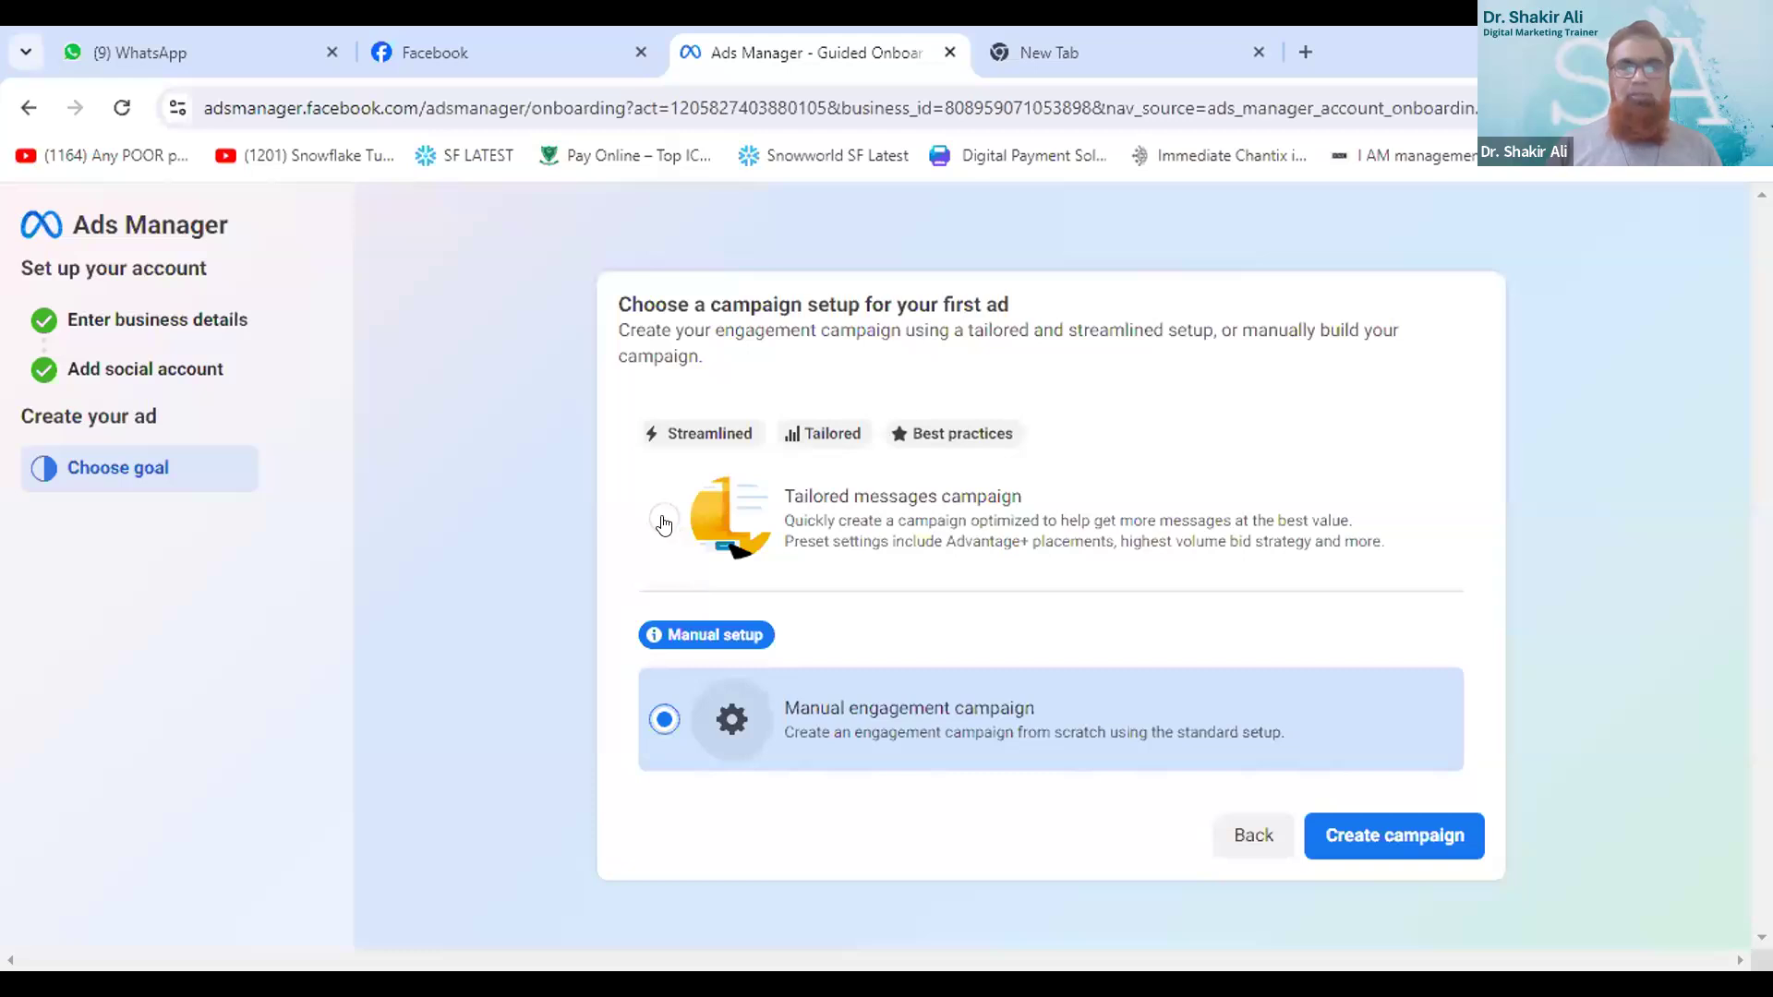
{"action": "left_click", "coordinate": [909, 515]}
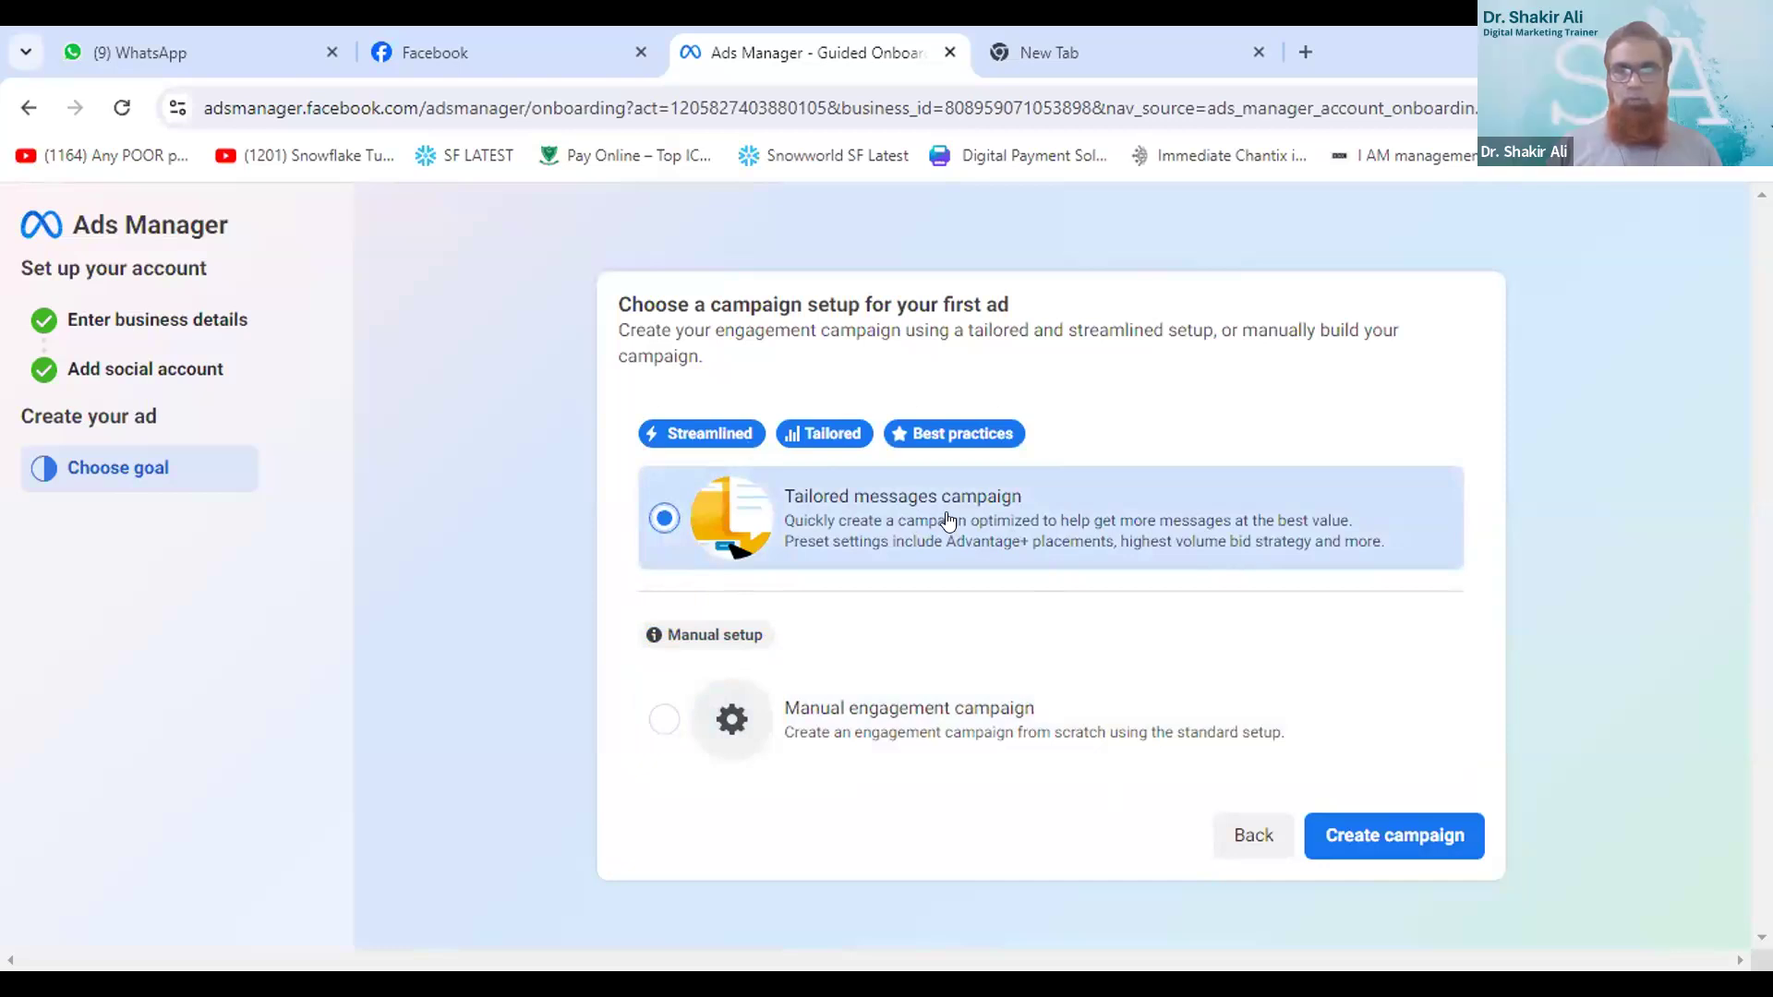
{"action": "left_click", "coordinate": [1401, 834]}
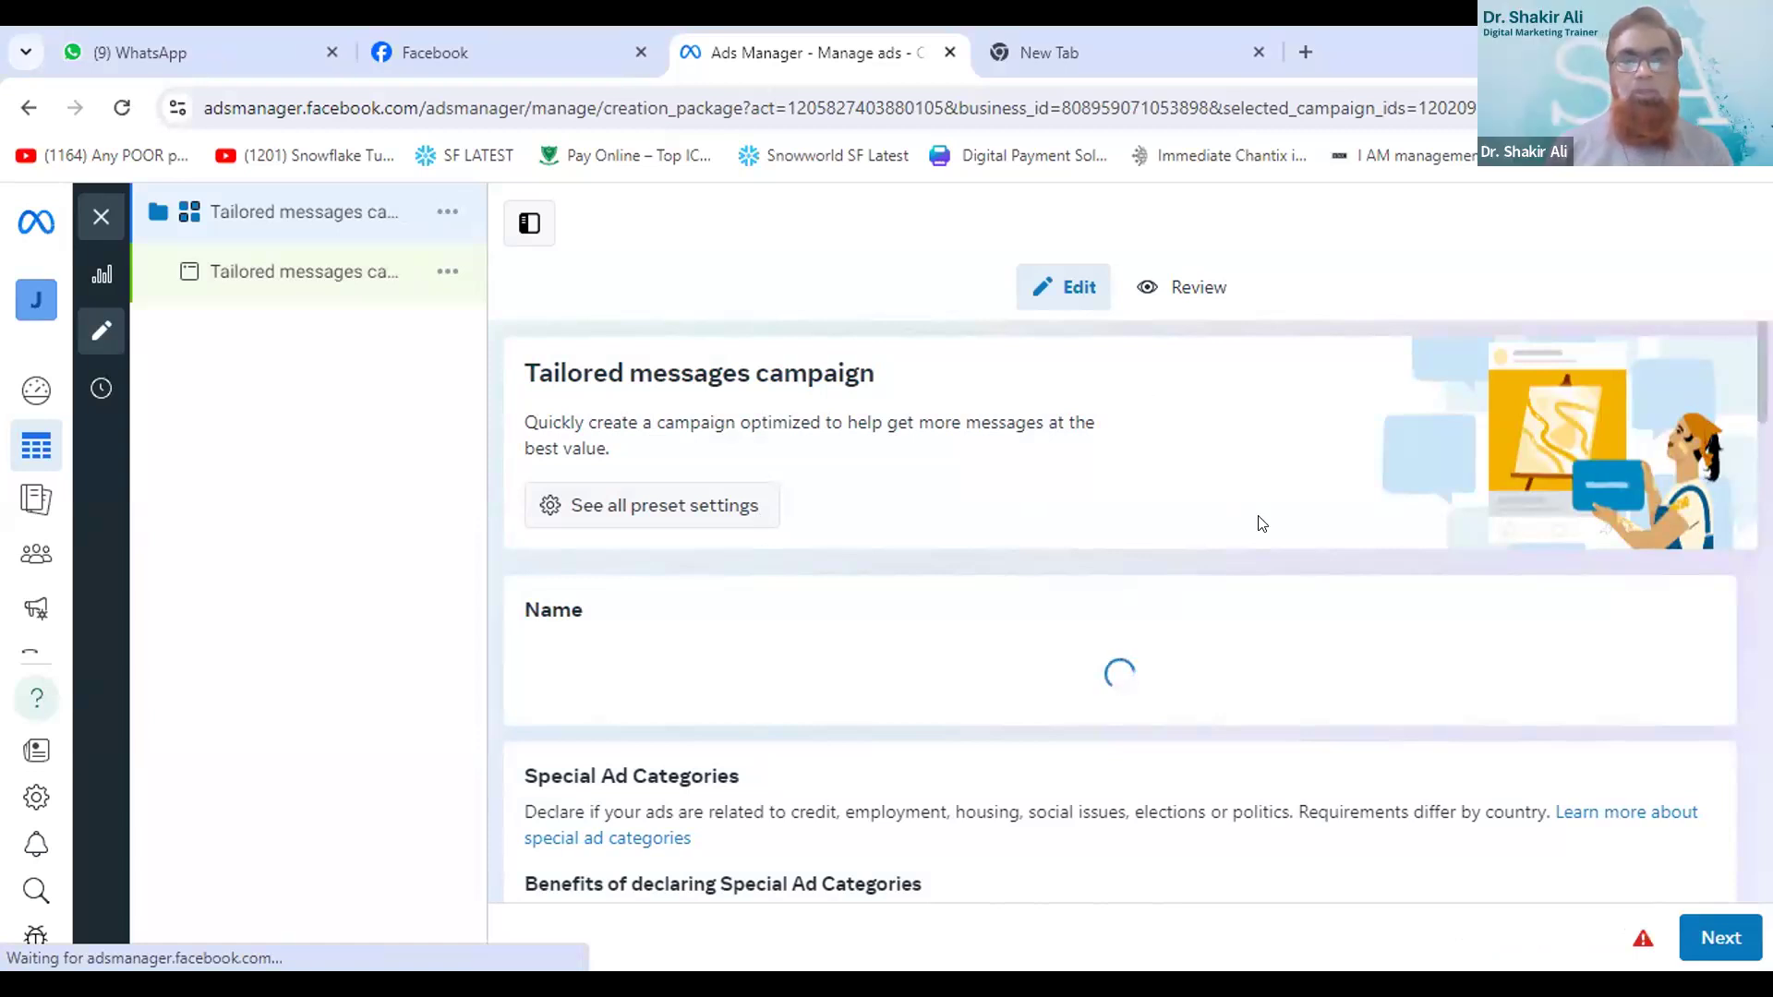
- Look over the tailored campaign's introduction, name, Special Ad Categories and Conversion sections
{"action": "scroll", "coordinate": [1262, 523], "scroll_direction": "down", "scroll_amount": 3}
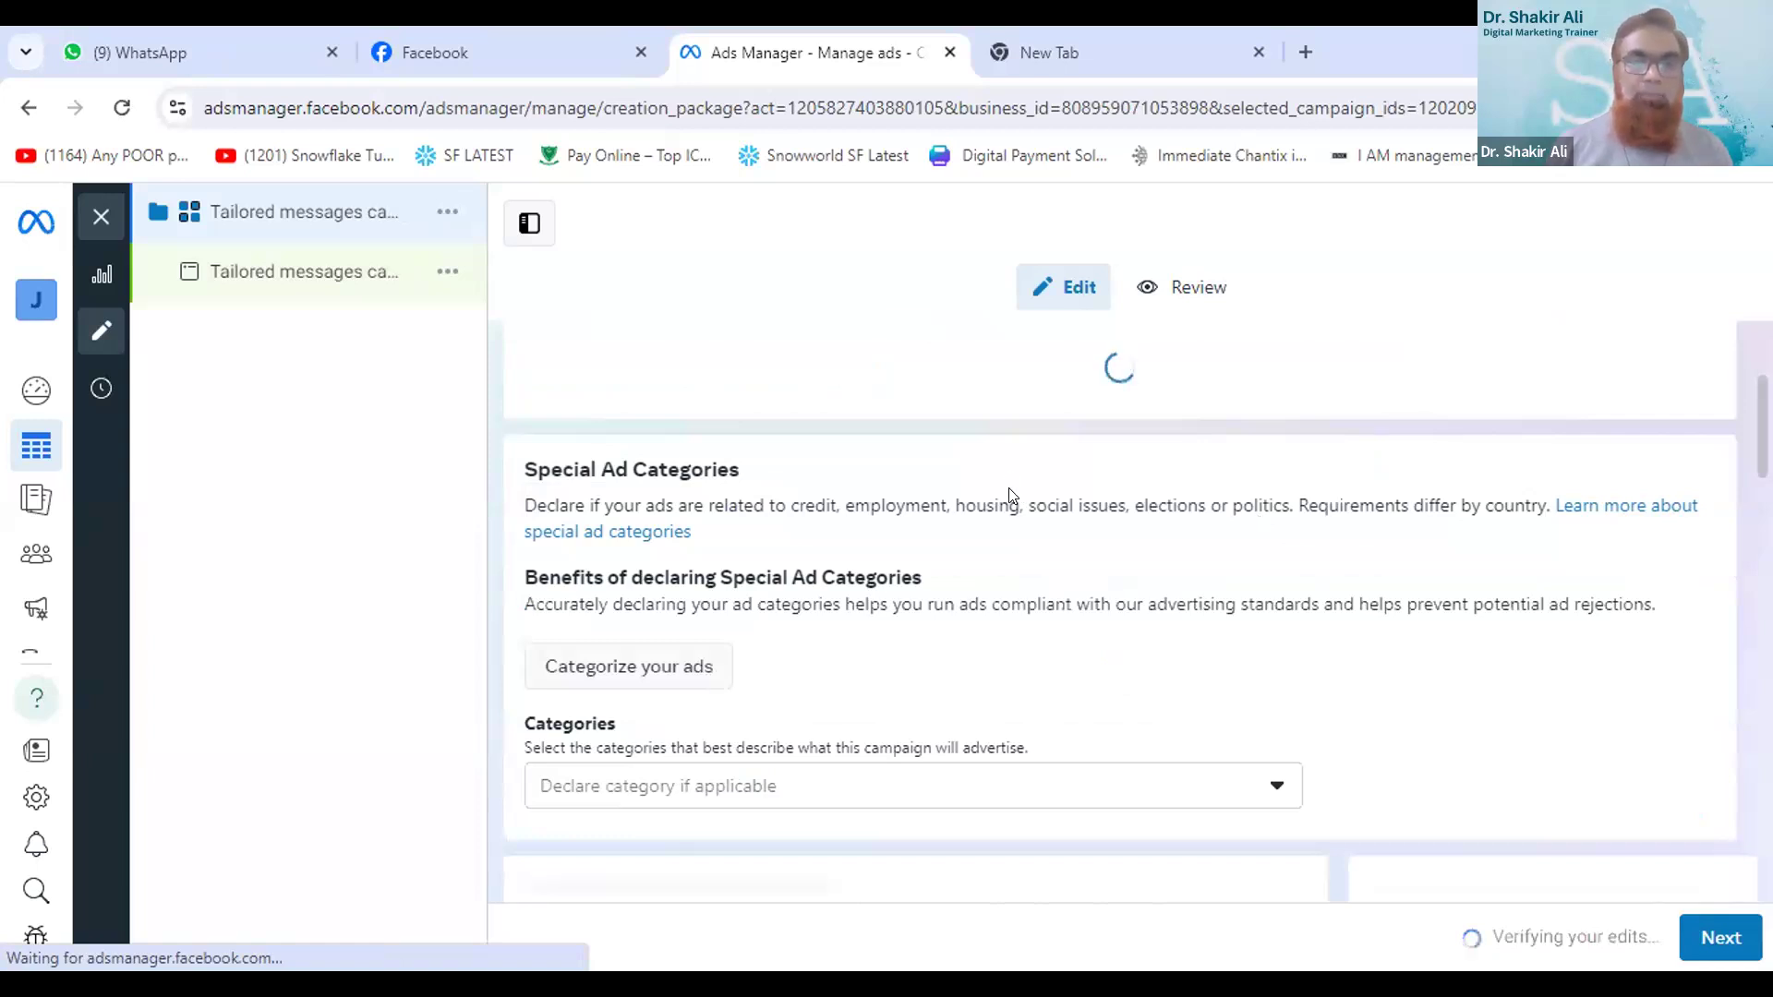
{"action": "scroll", "coordinate": [1011, 496], "scroll_direction": "up", "scroll_amount": 3}
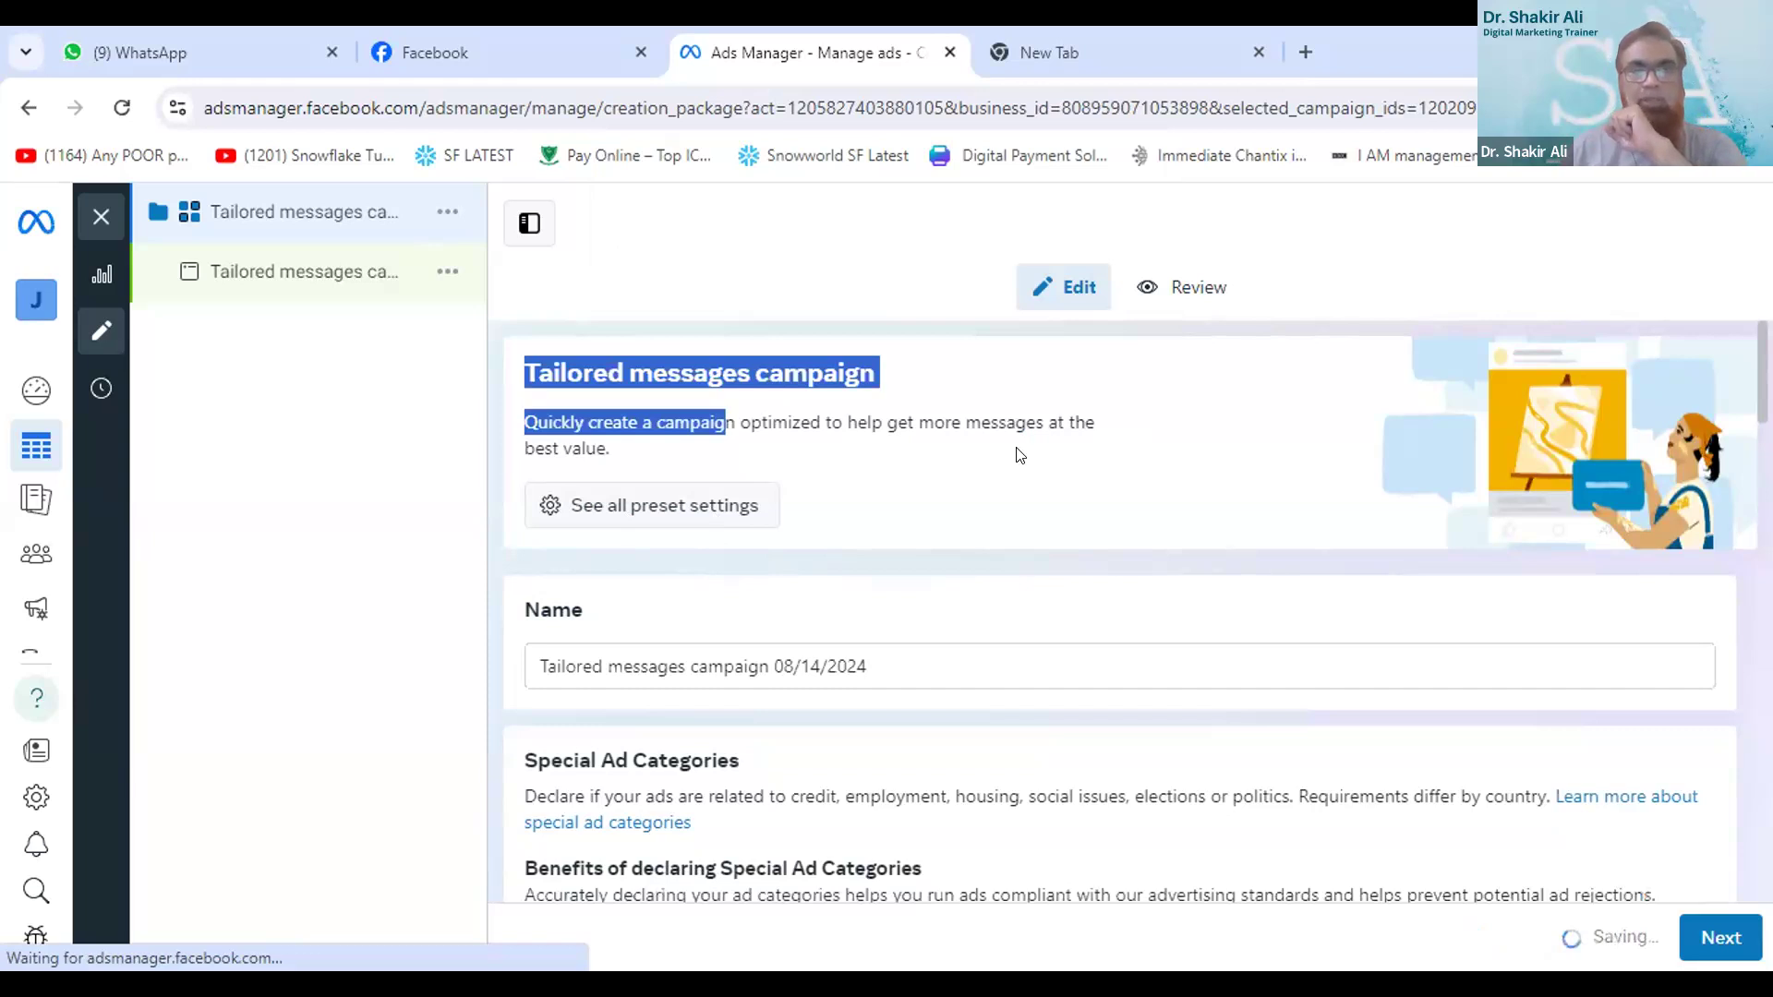
{"action": "scroll", "coordinate": [1020, 455], "scroll_direction": "down", "scroll_amount": 3}
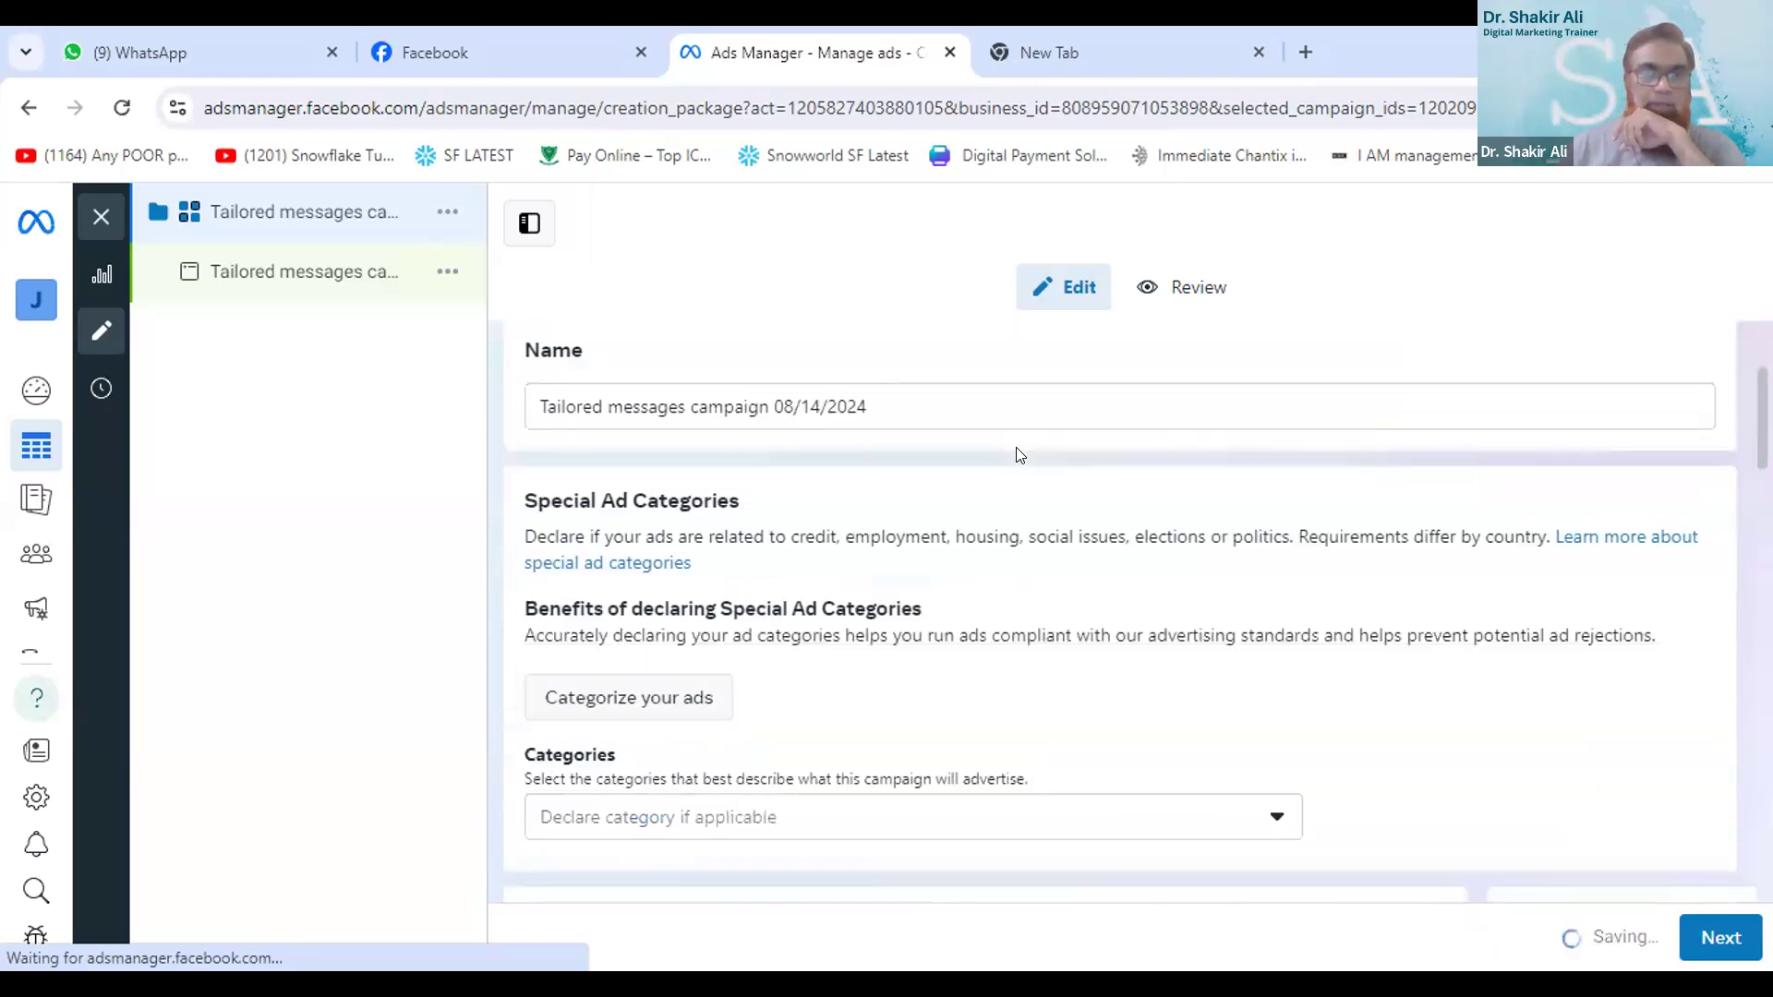
{"action": "scroll", "coordinate": [969, 668], "scroll_direction": "down", "scroll_amount": 3}
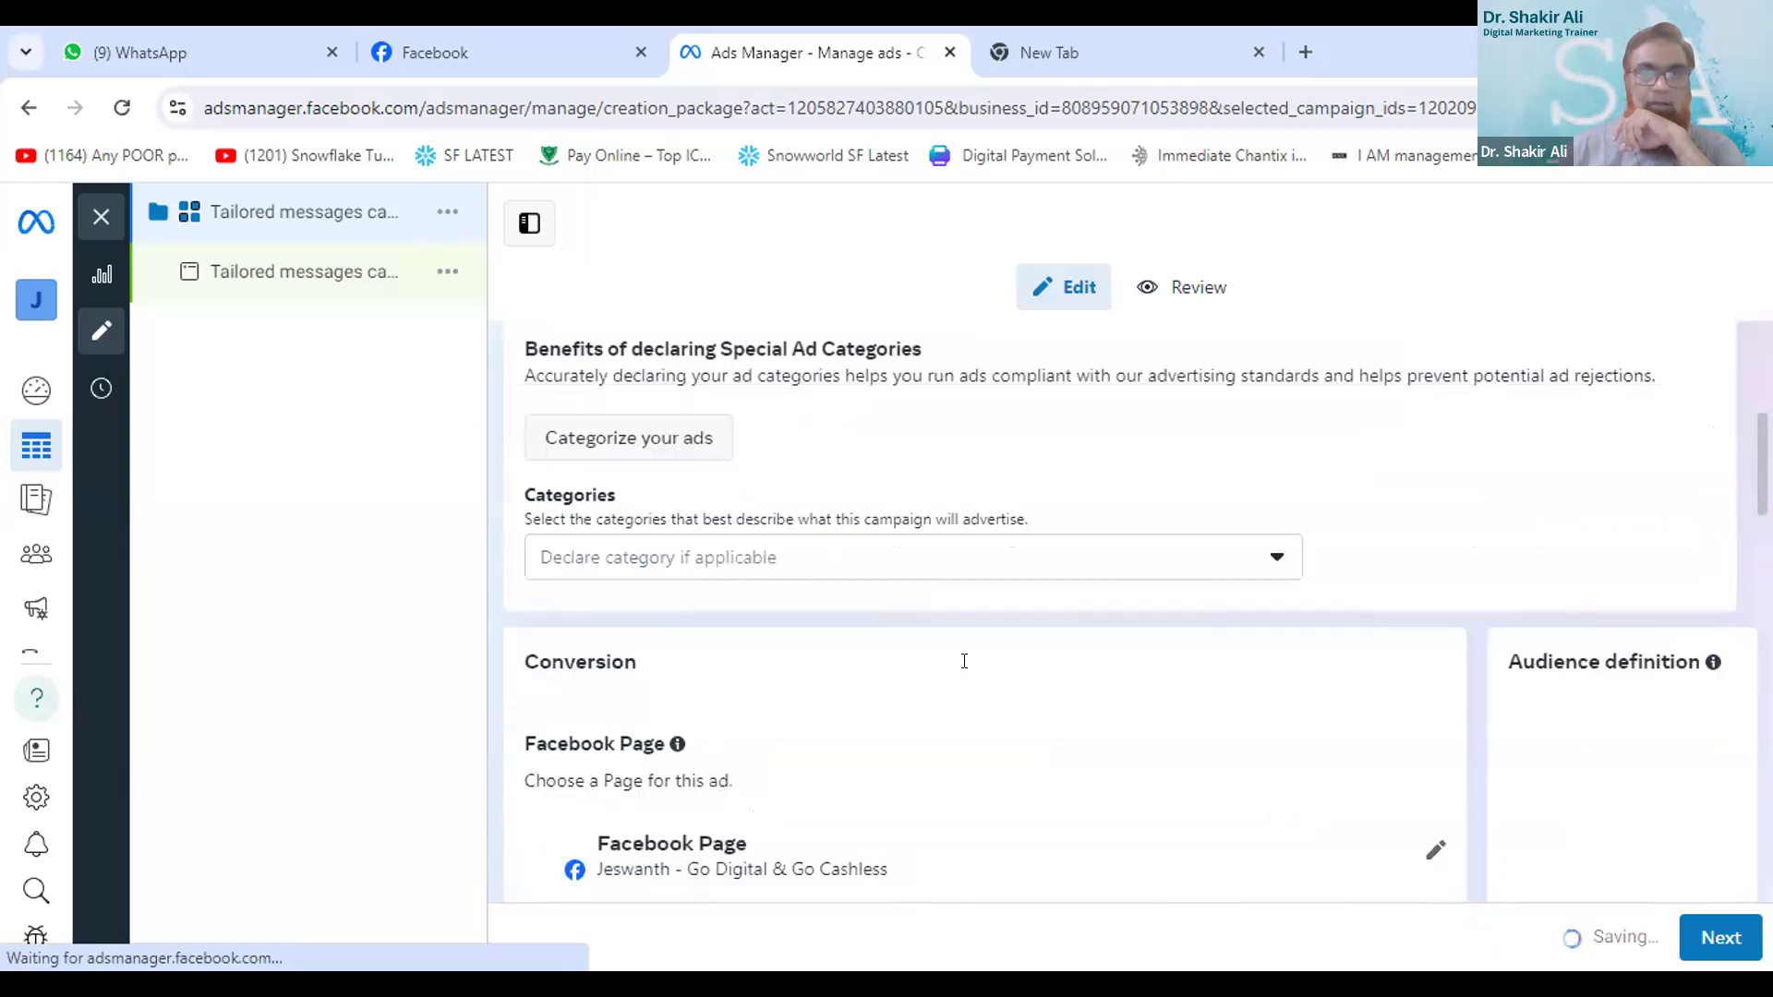
{"action": "scroll", "coordinate": [964, 661], "scroll_direction": "up", "scroll_amount": 6}
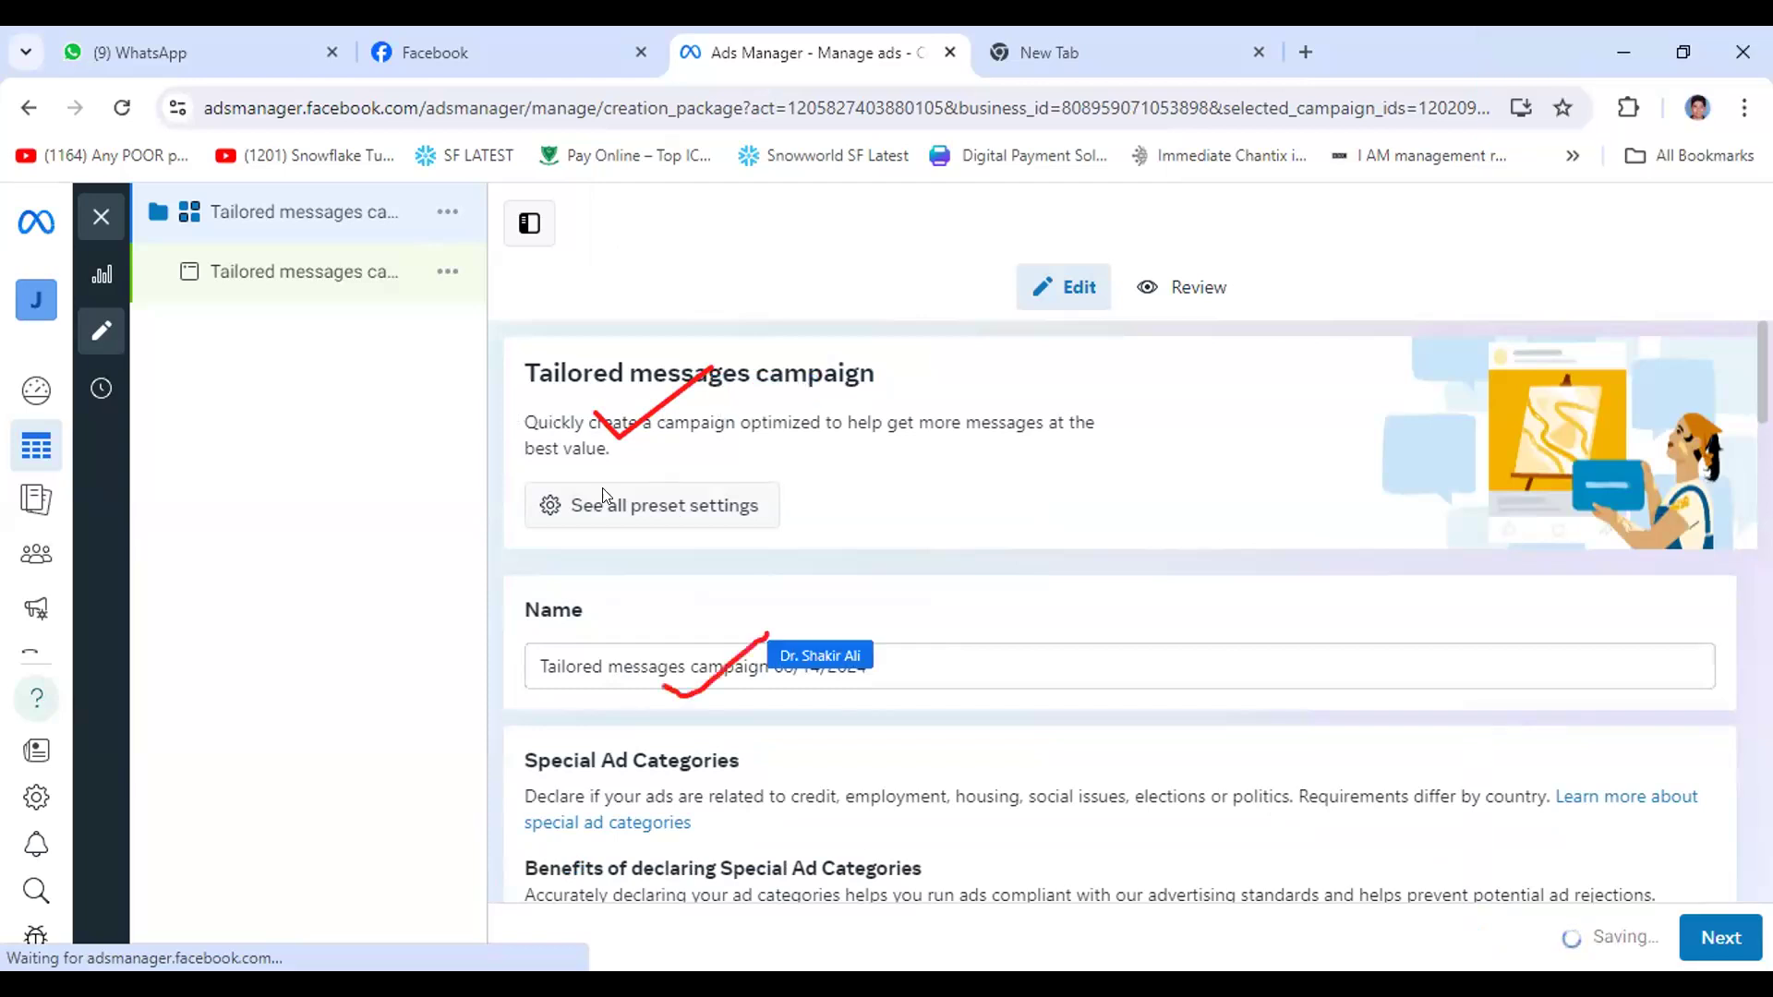
{"action": "double_click", "coordinate": [540, 419]}
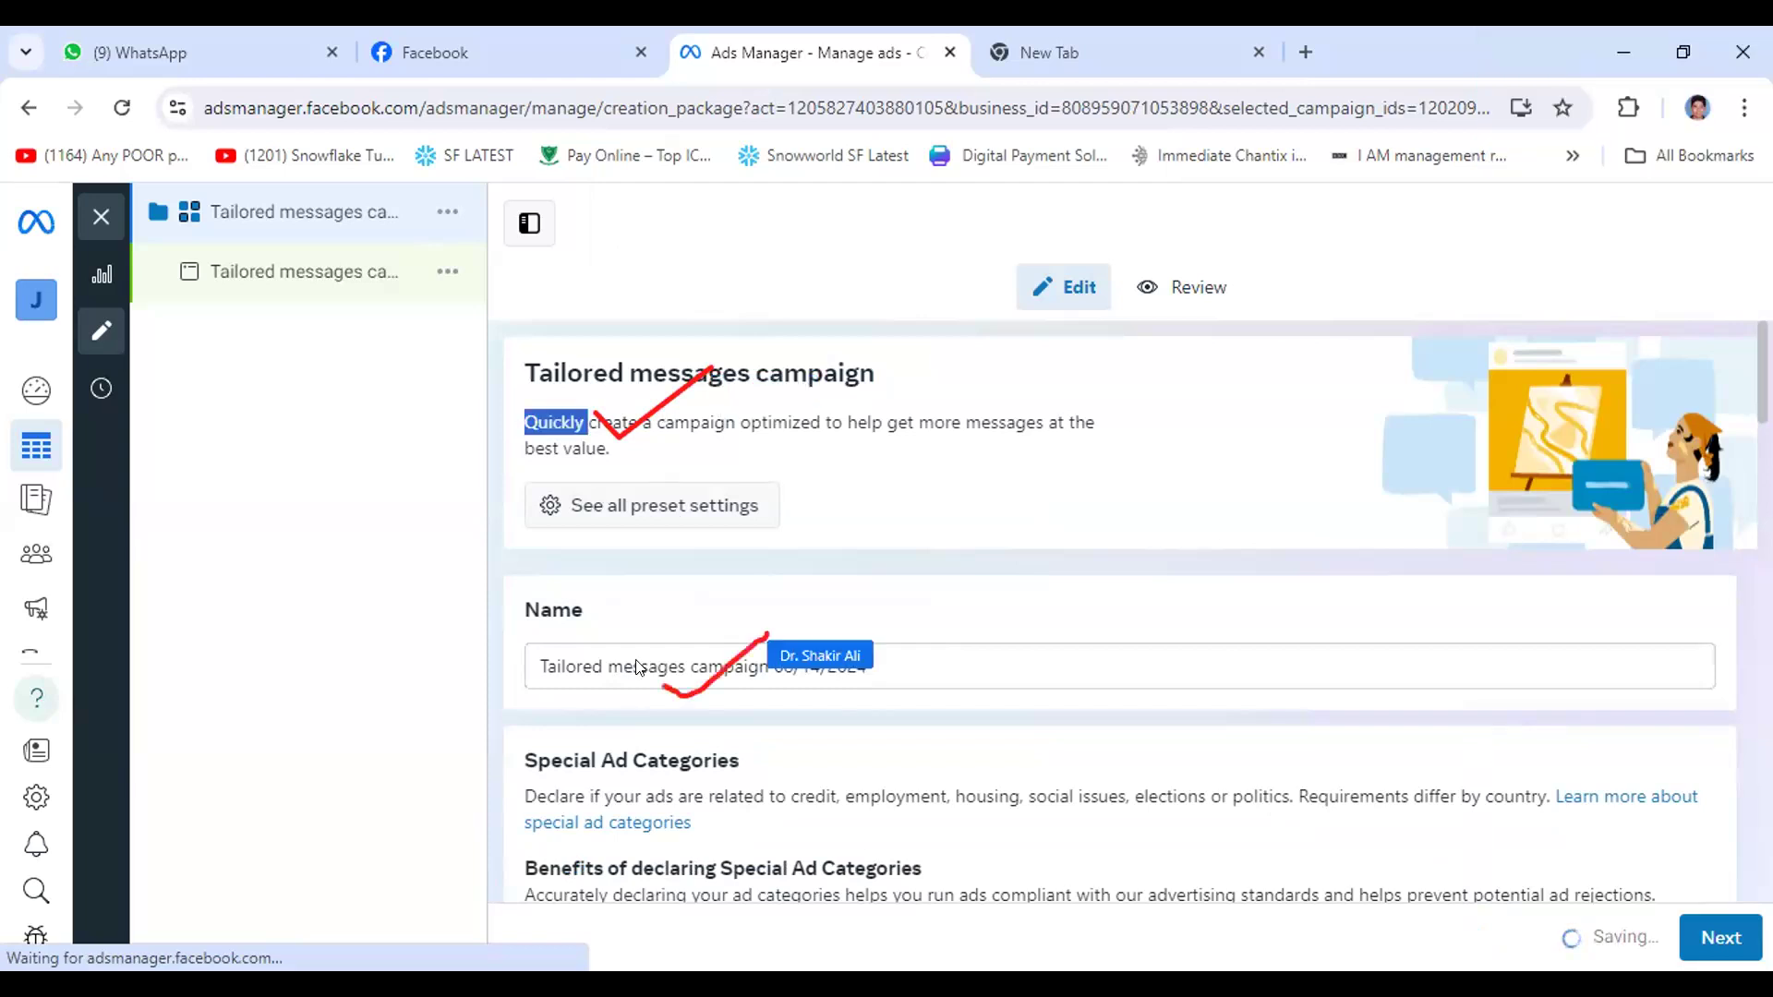
{"action": "left_click", "coordinate": [534, 663]}
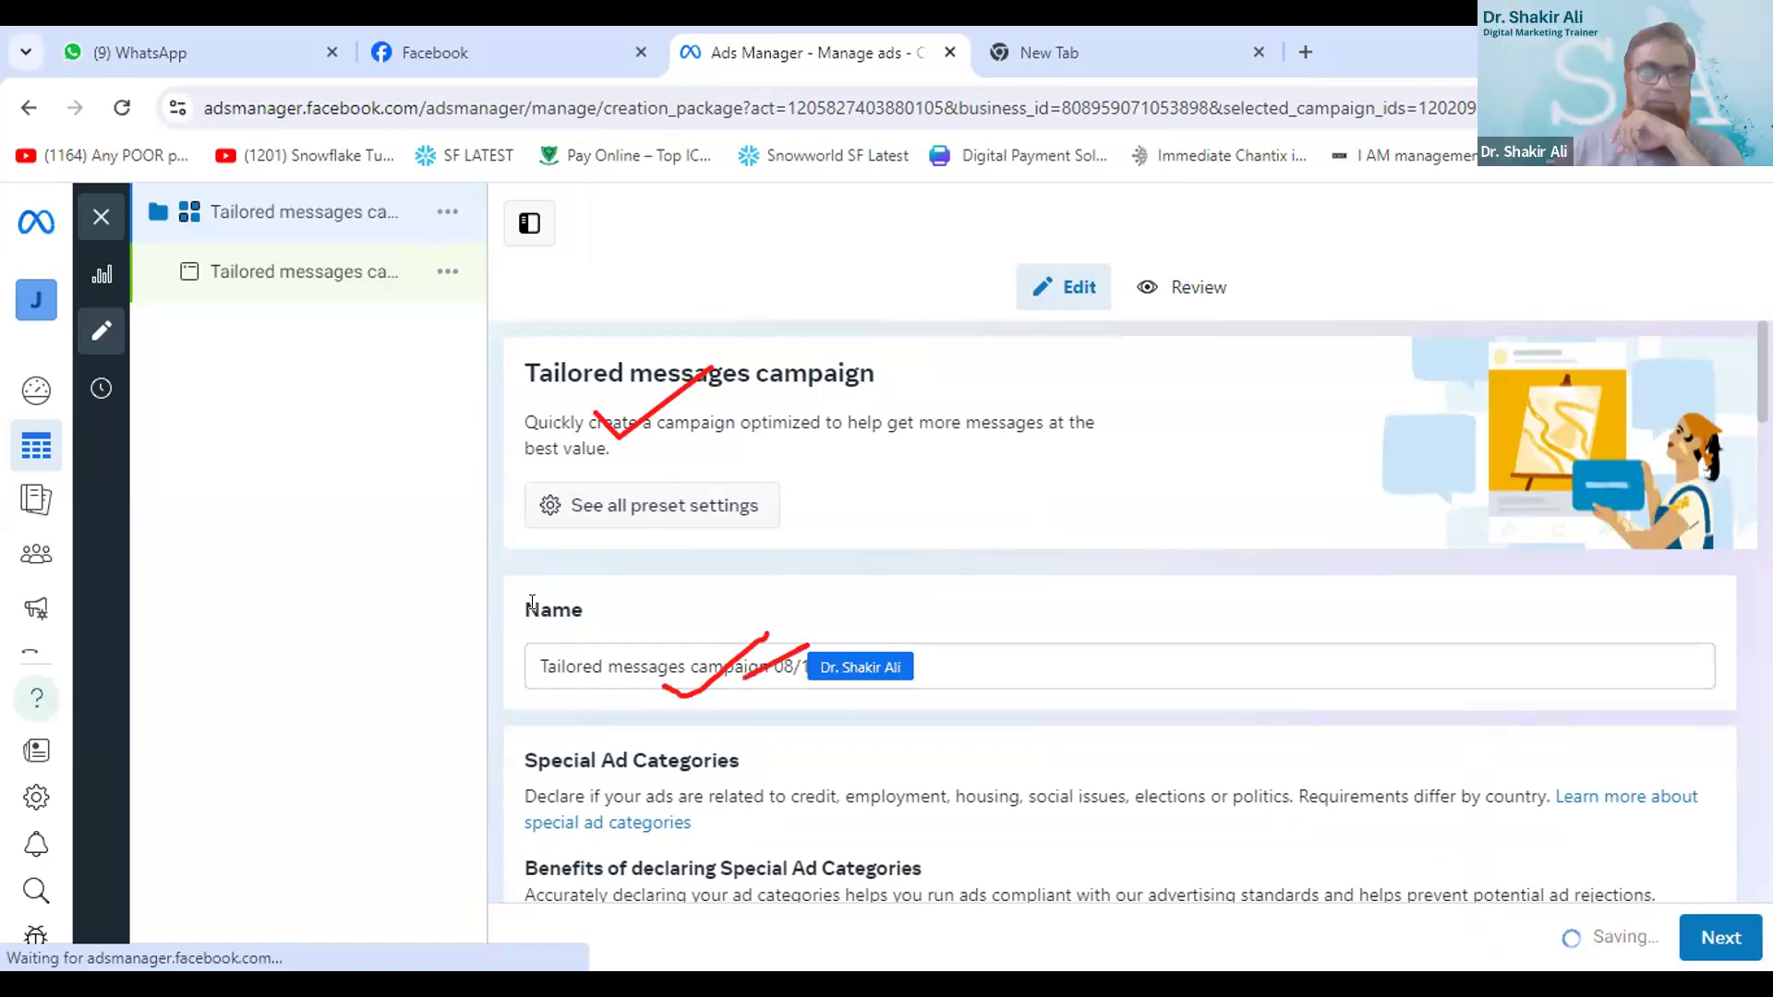
{"action": "double_click", "coordinate": [533, 602]}
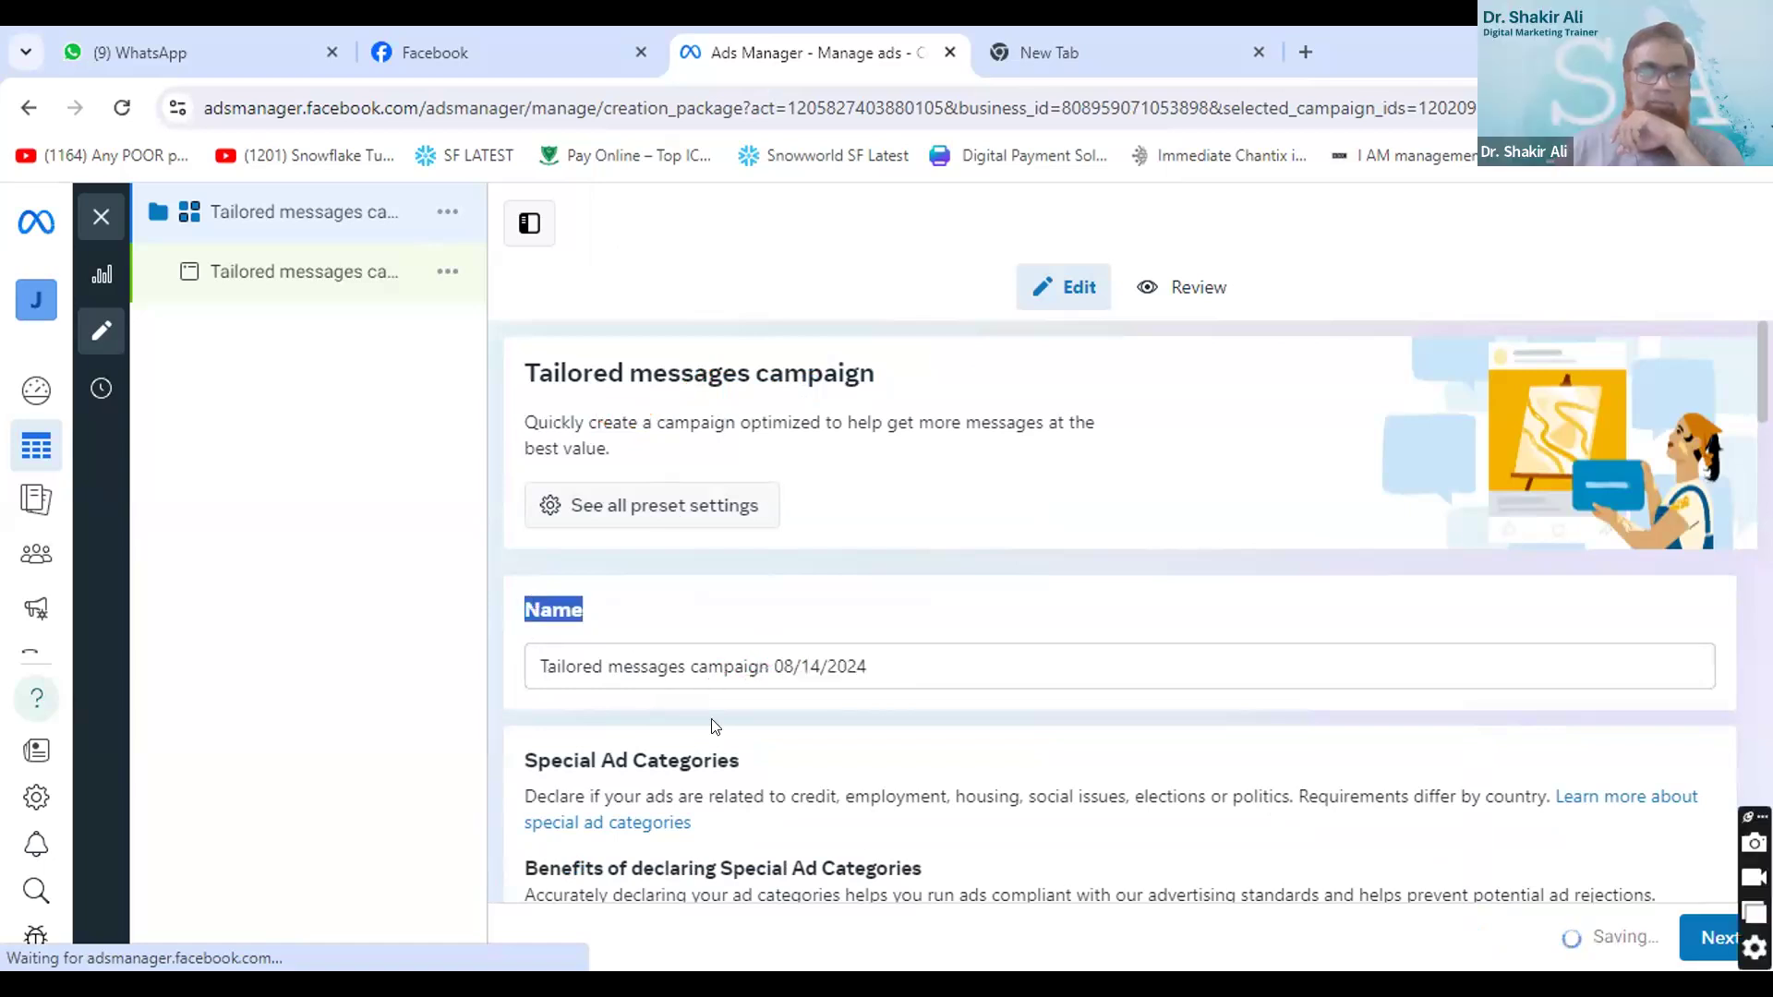
- Replace the default campaign name with "Go Cashless Test Campaing", putting a space before the last word
{"action": "left_click", "coordinate": [755, 661]}
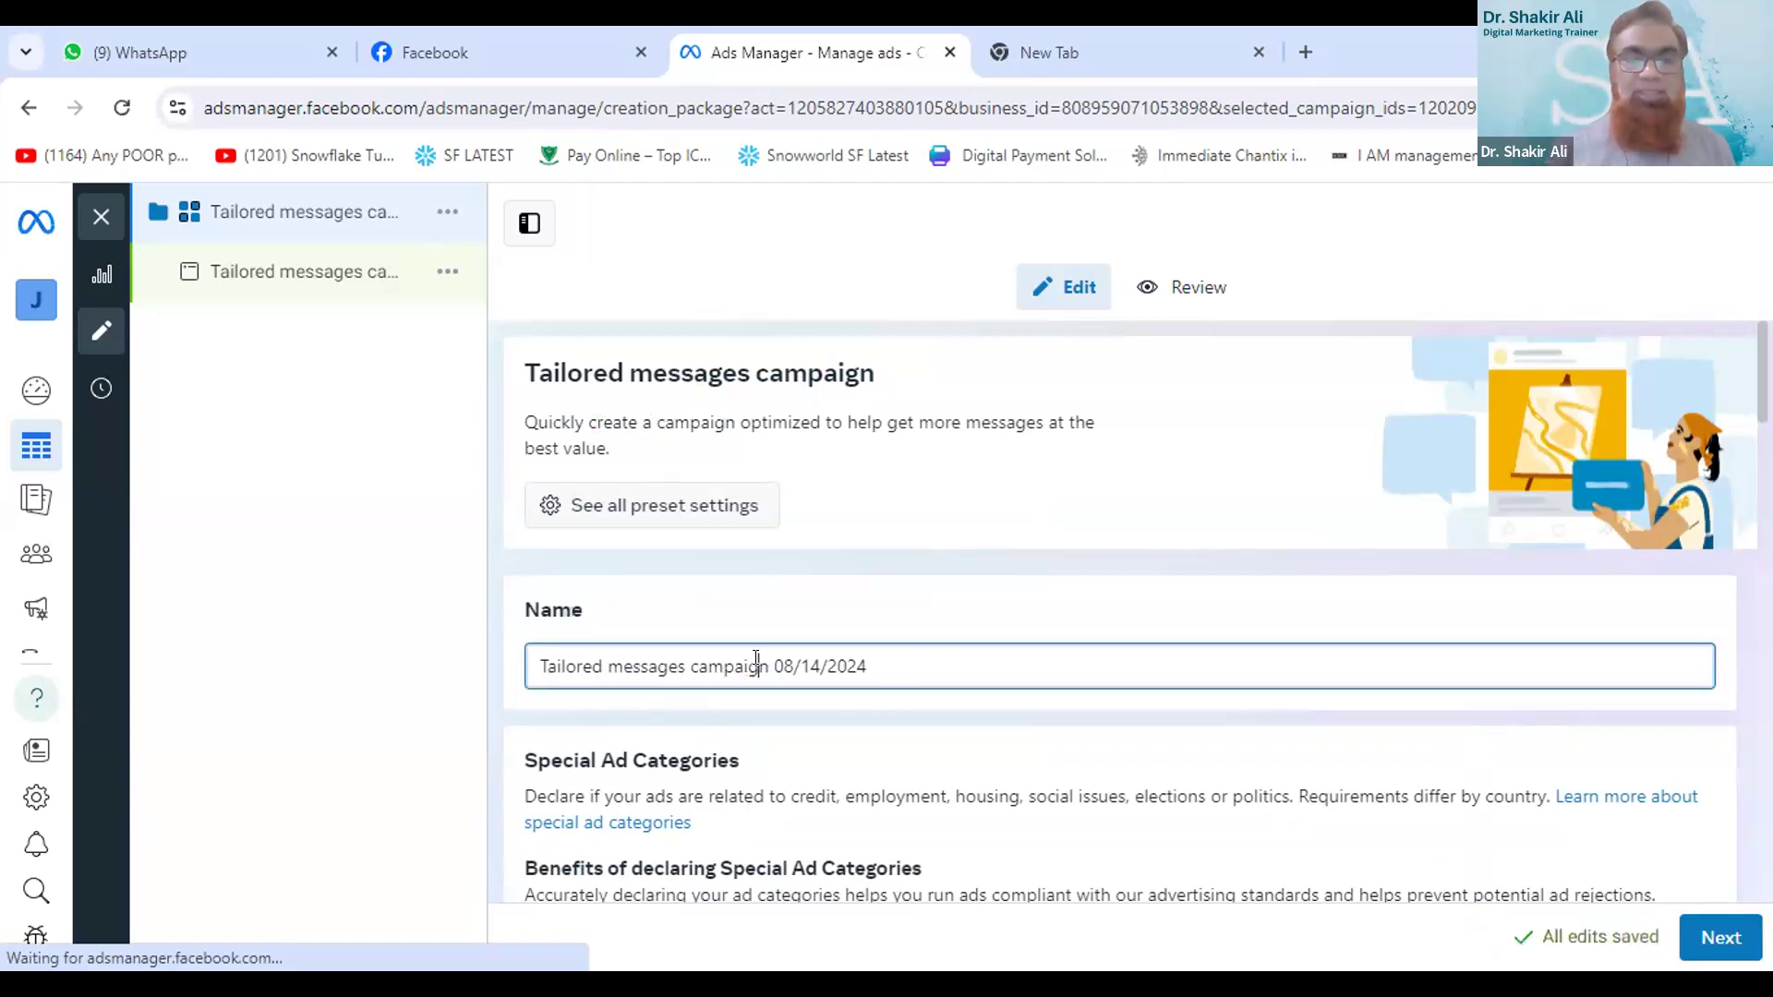
{"action": "left_click", "coordinate": [740, 661]}
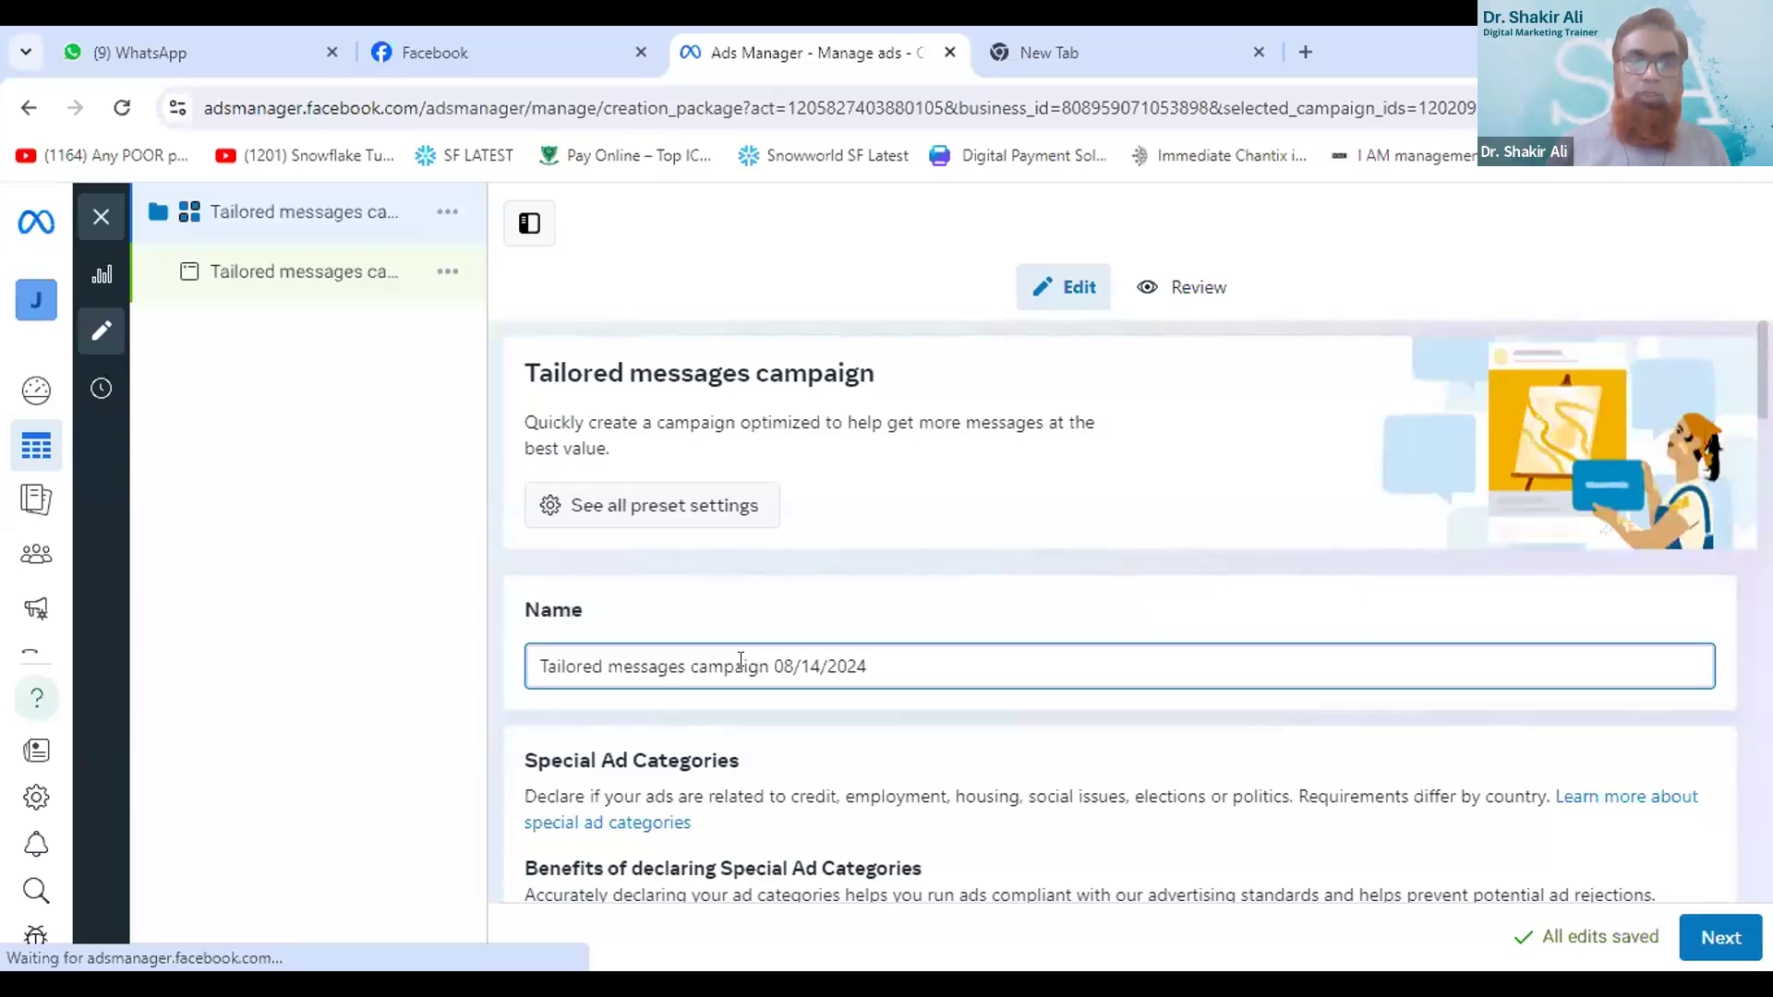
{"action": "type", "text": "G"}
{"action": "key", "text": "ctrl+a"}
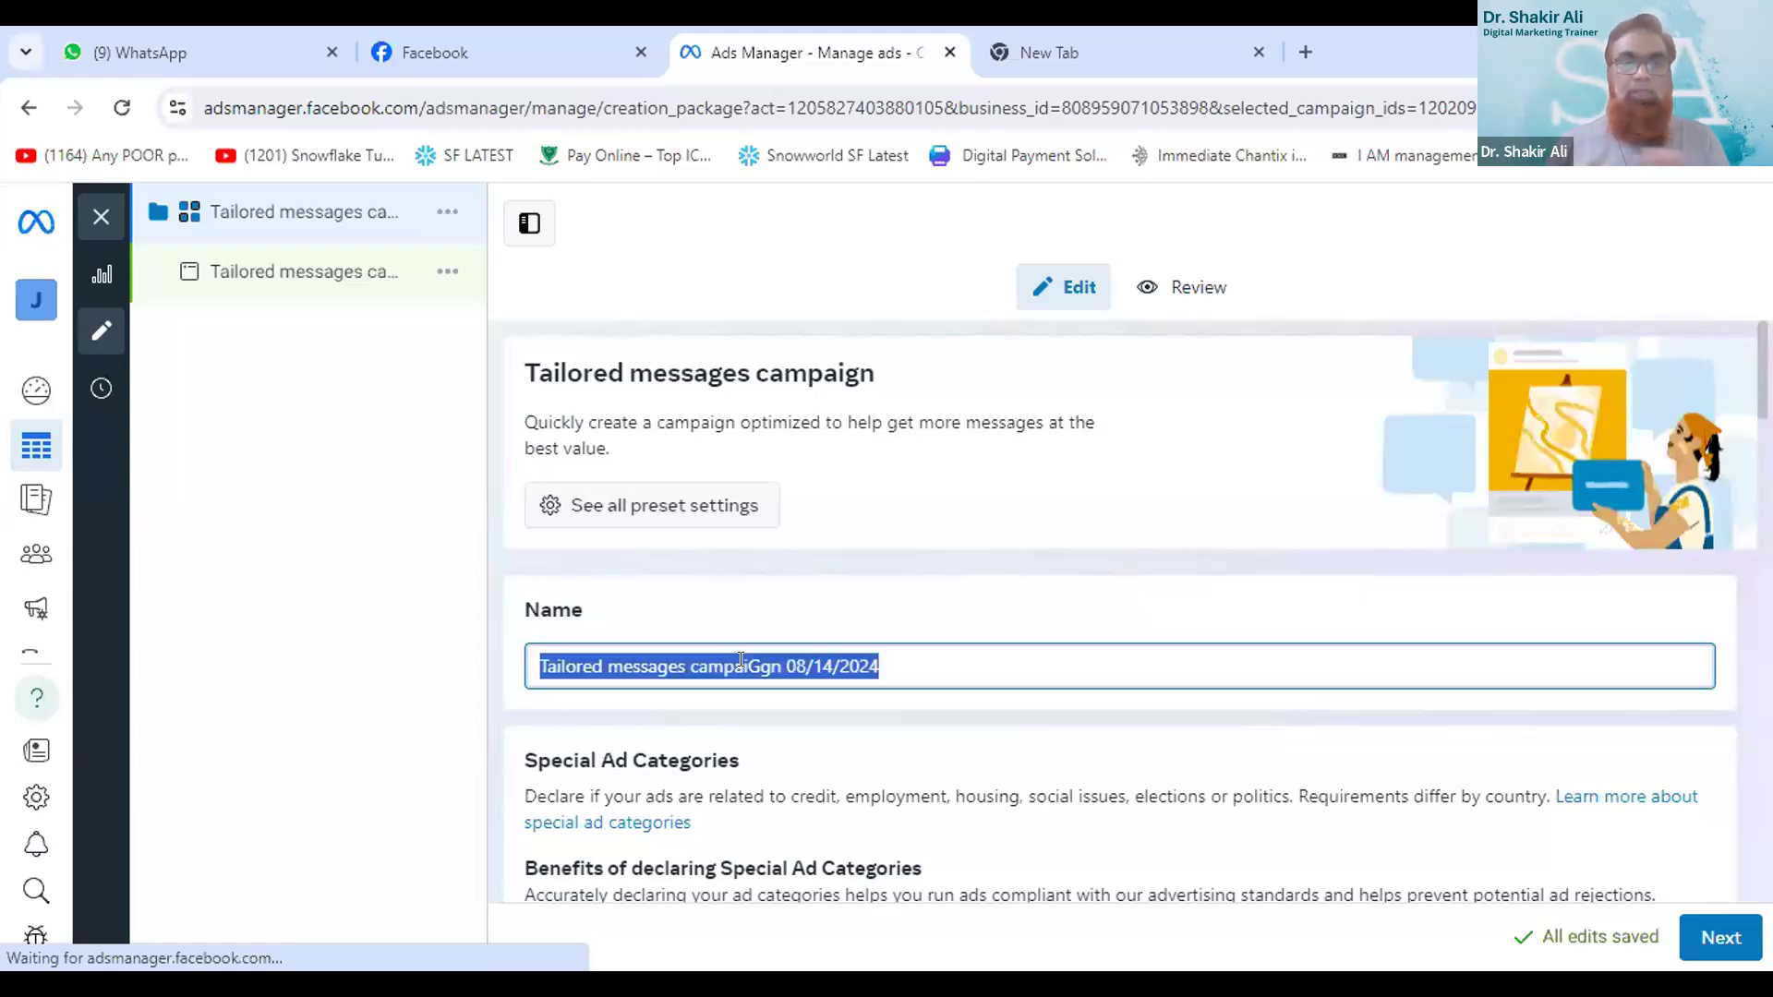
{"action": "type", "text": "G"}
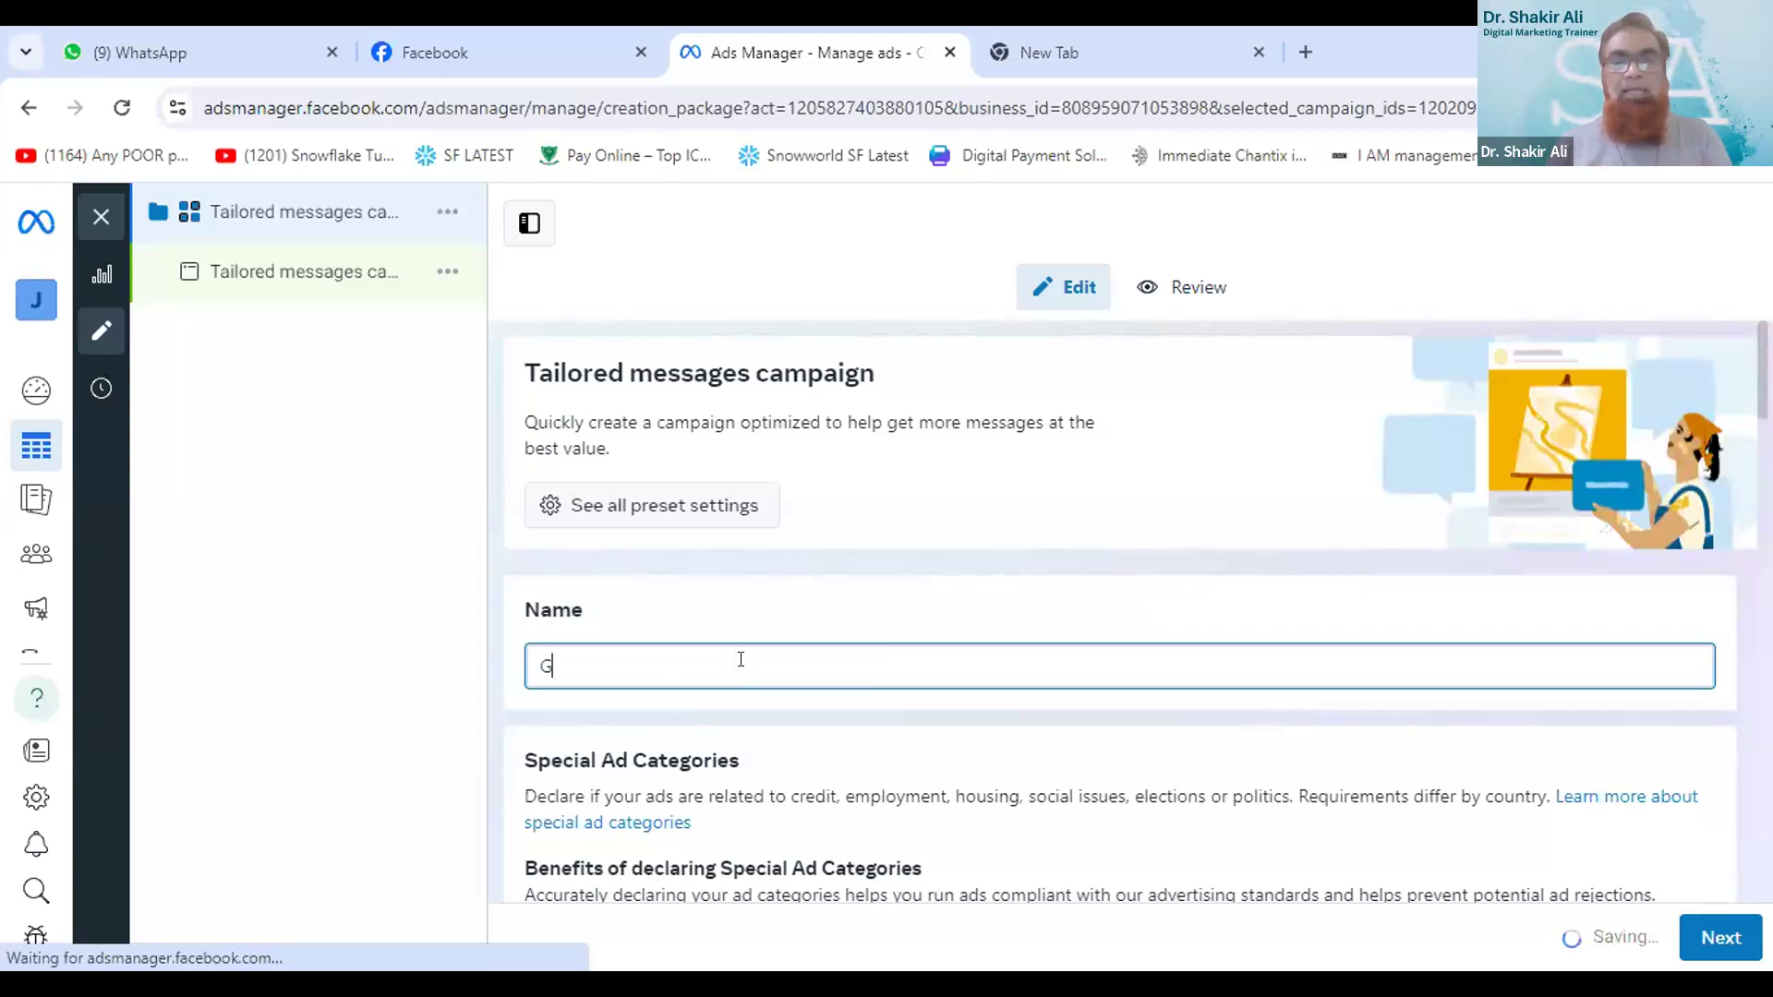
{"action": "type", "text": "o"}
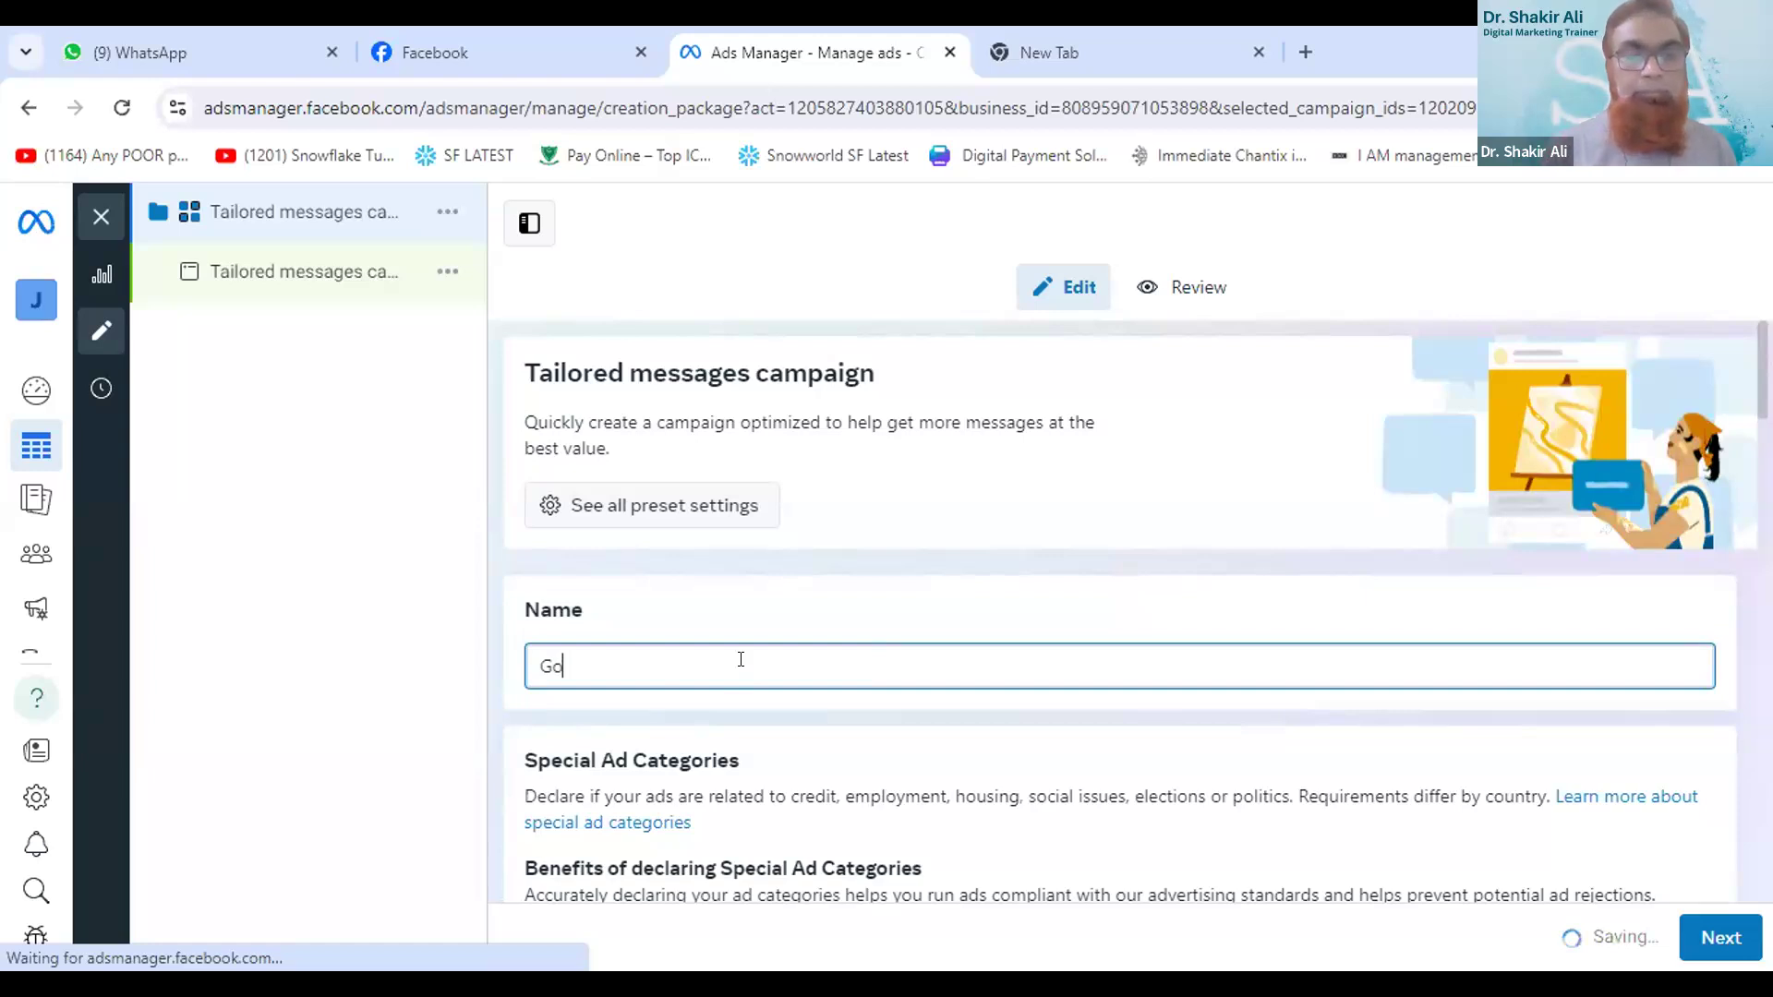
{"action": "type", "text": " Cash"}
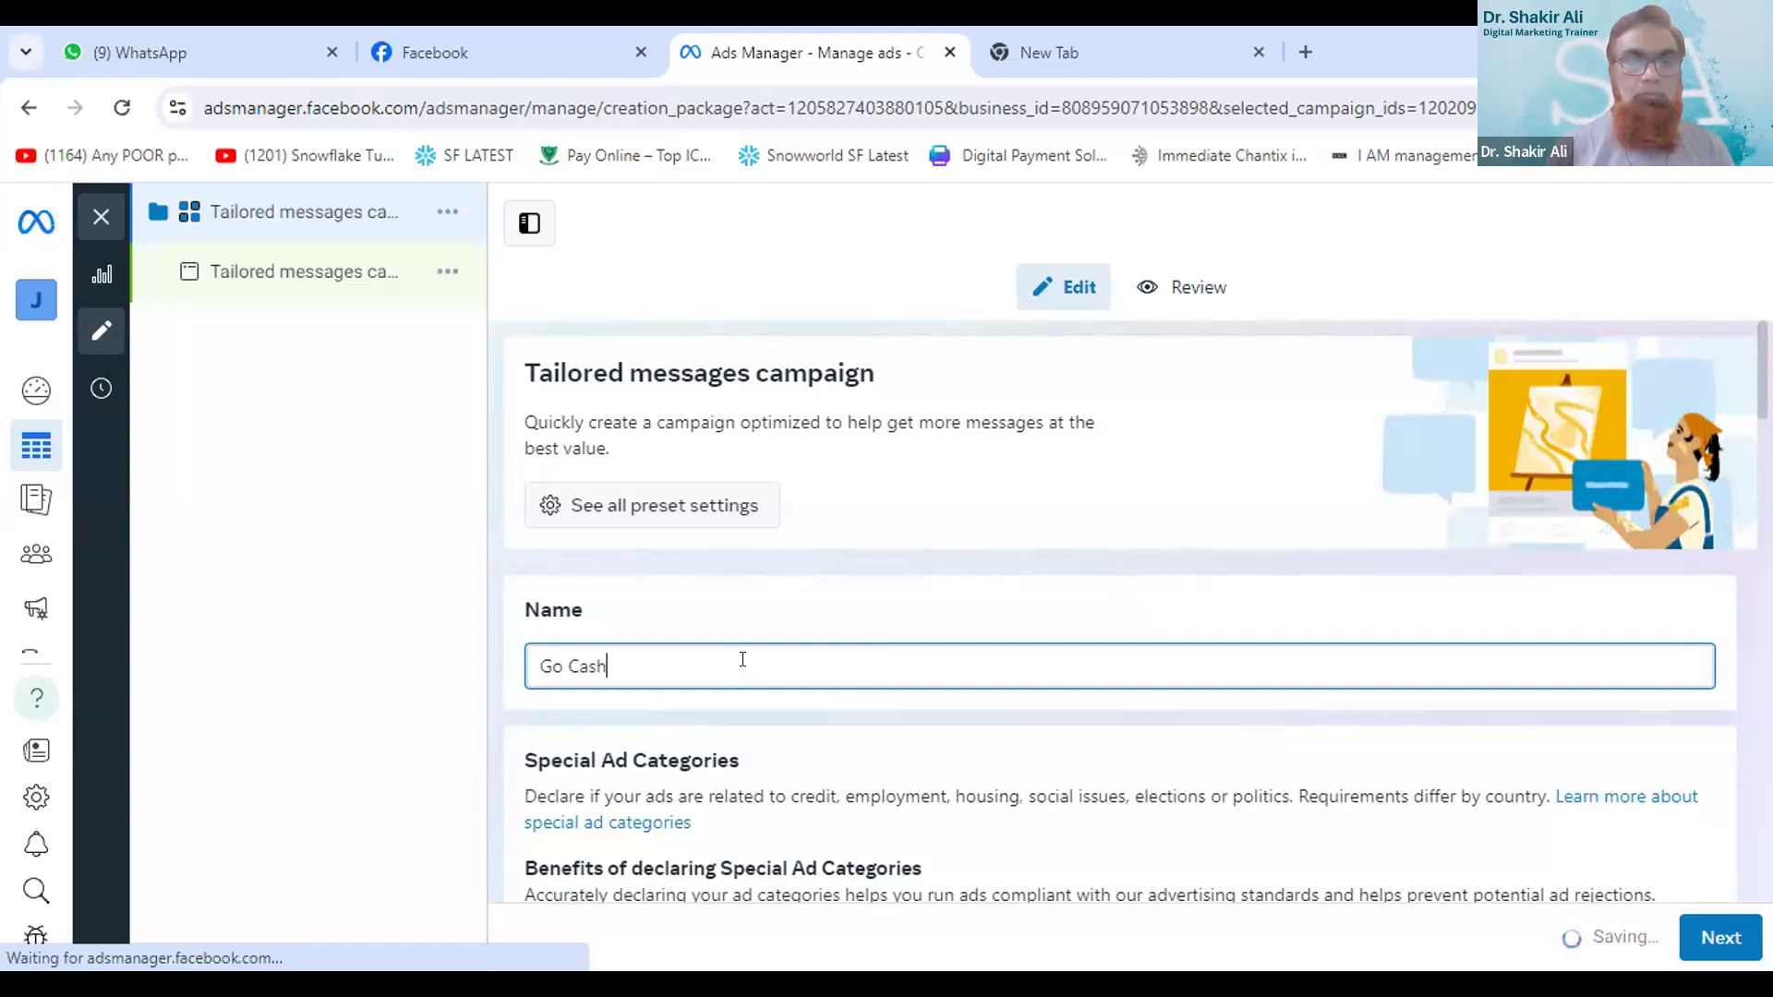
{"action": "type", "text": "less Test"}
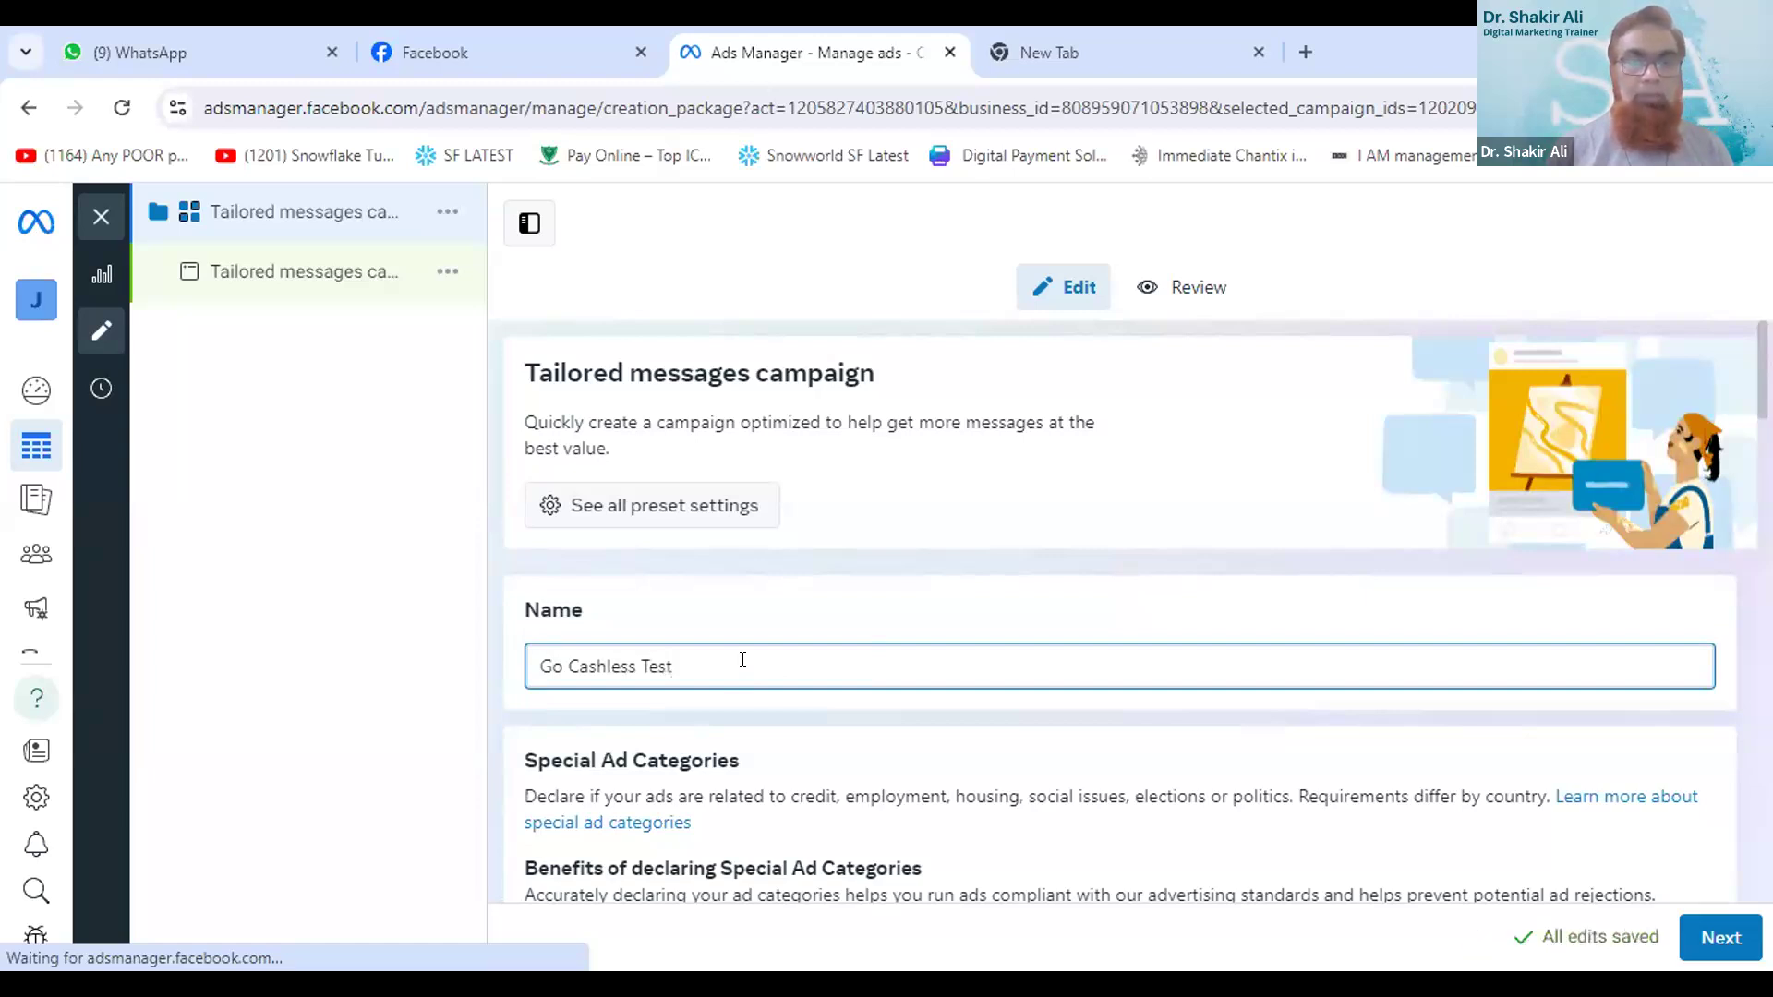
{"action": "type", "text": "Campaing"}
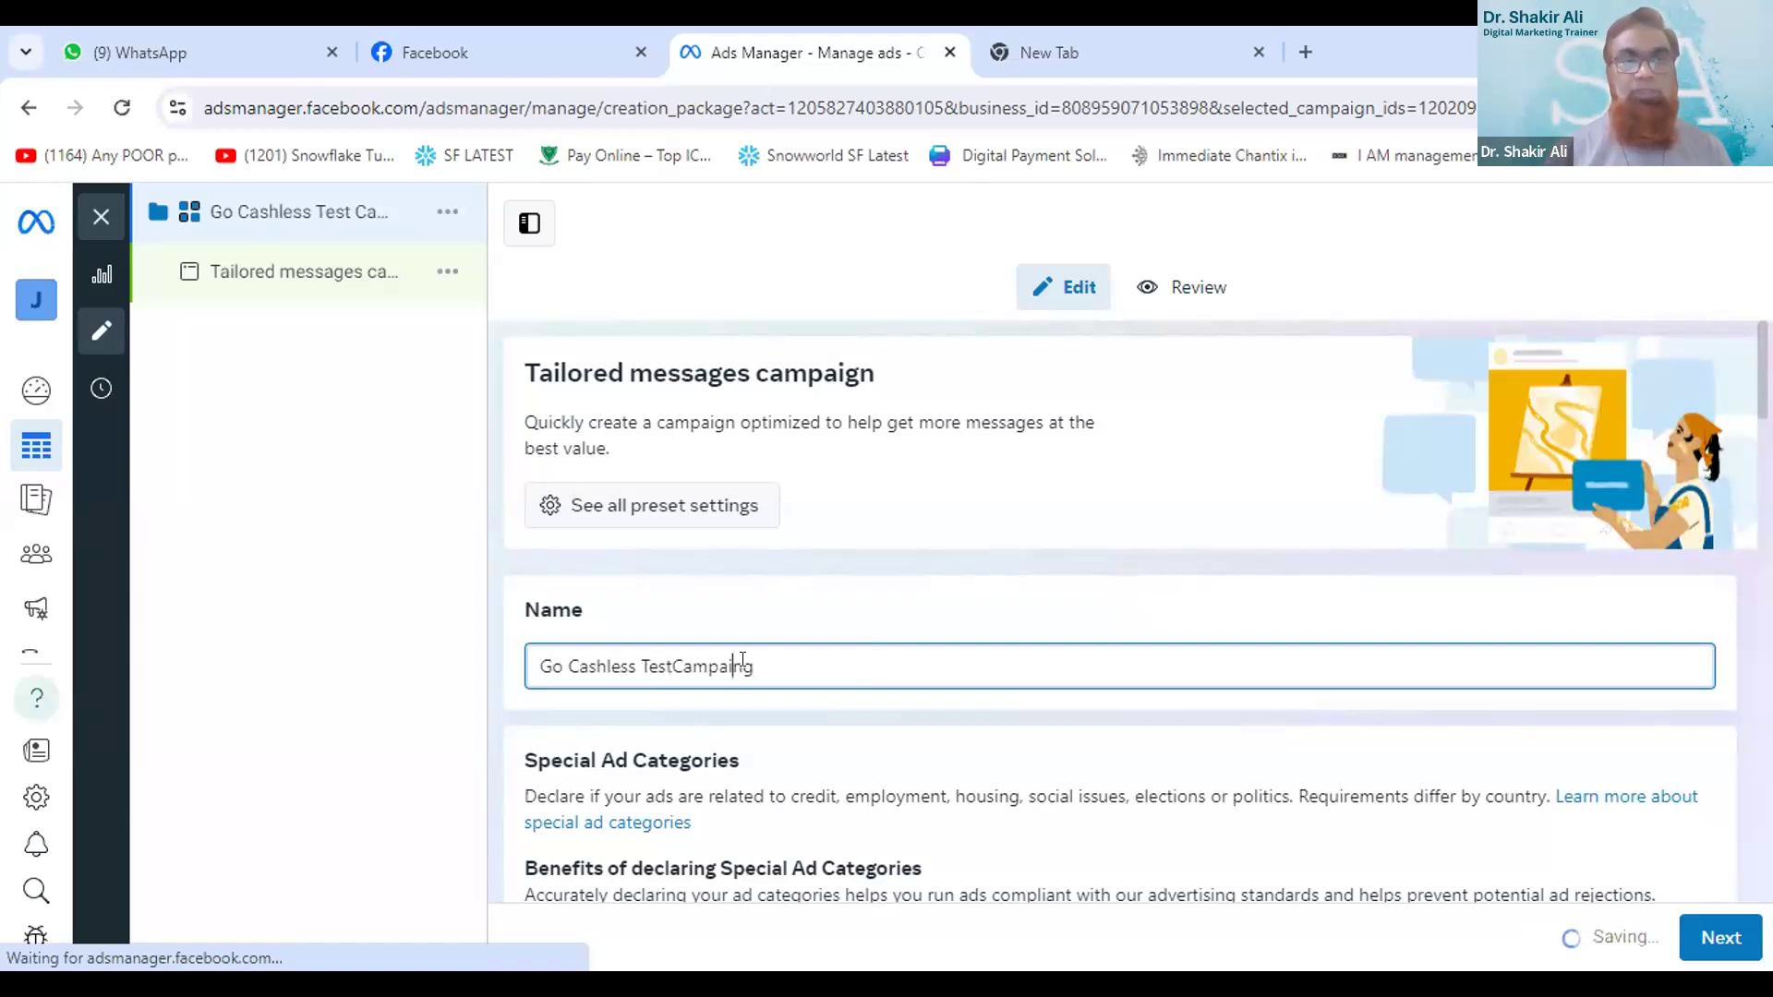
{"action": "key", "text": "Left"}
{"action": "key", "text": "Left"}
{"action": "key", "text": "Left"}
{"action": "key", "text": "Left"}
{"action": "key", "text": "Left"}
{"action": "key", "text": "Left"}
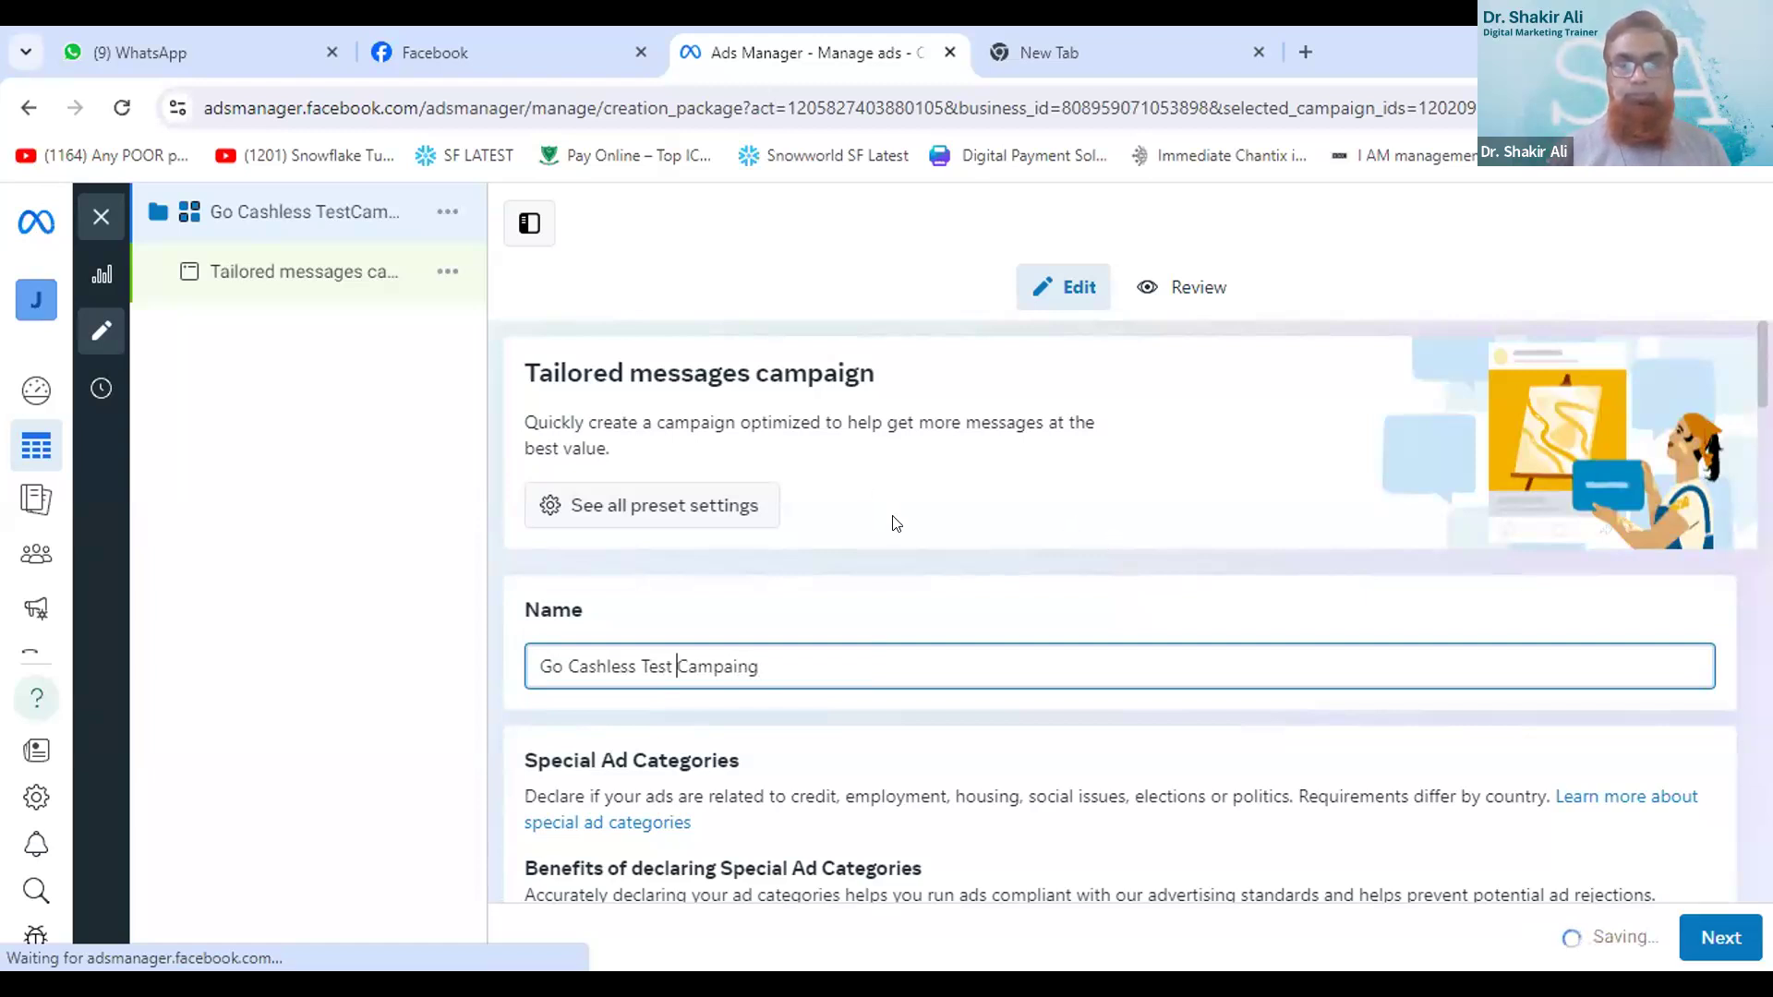
- Correct the spelling of the last word in the campaign name to "Campaign"
{"action": "scroll", "coordinate": [896, 523], "scroll_direction": "down", "scroll_amount": 3}
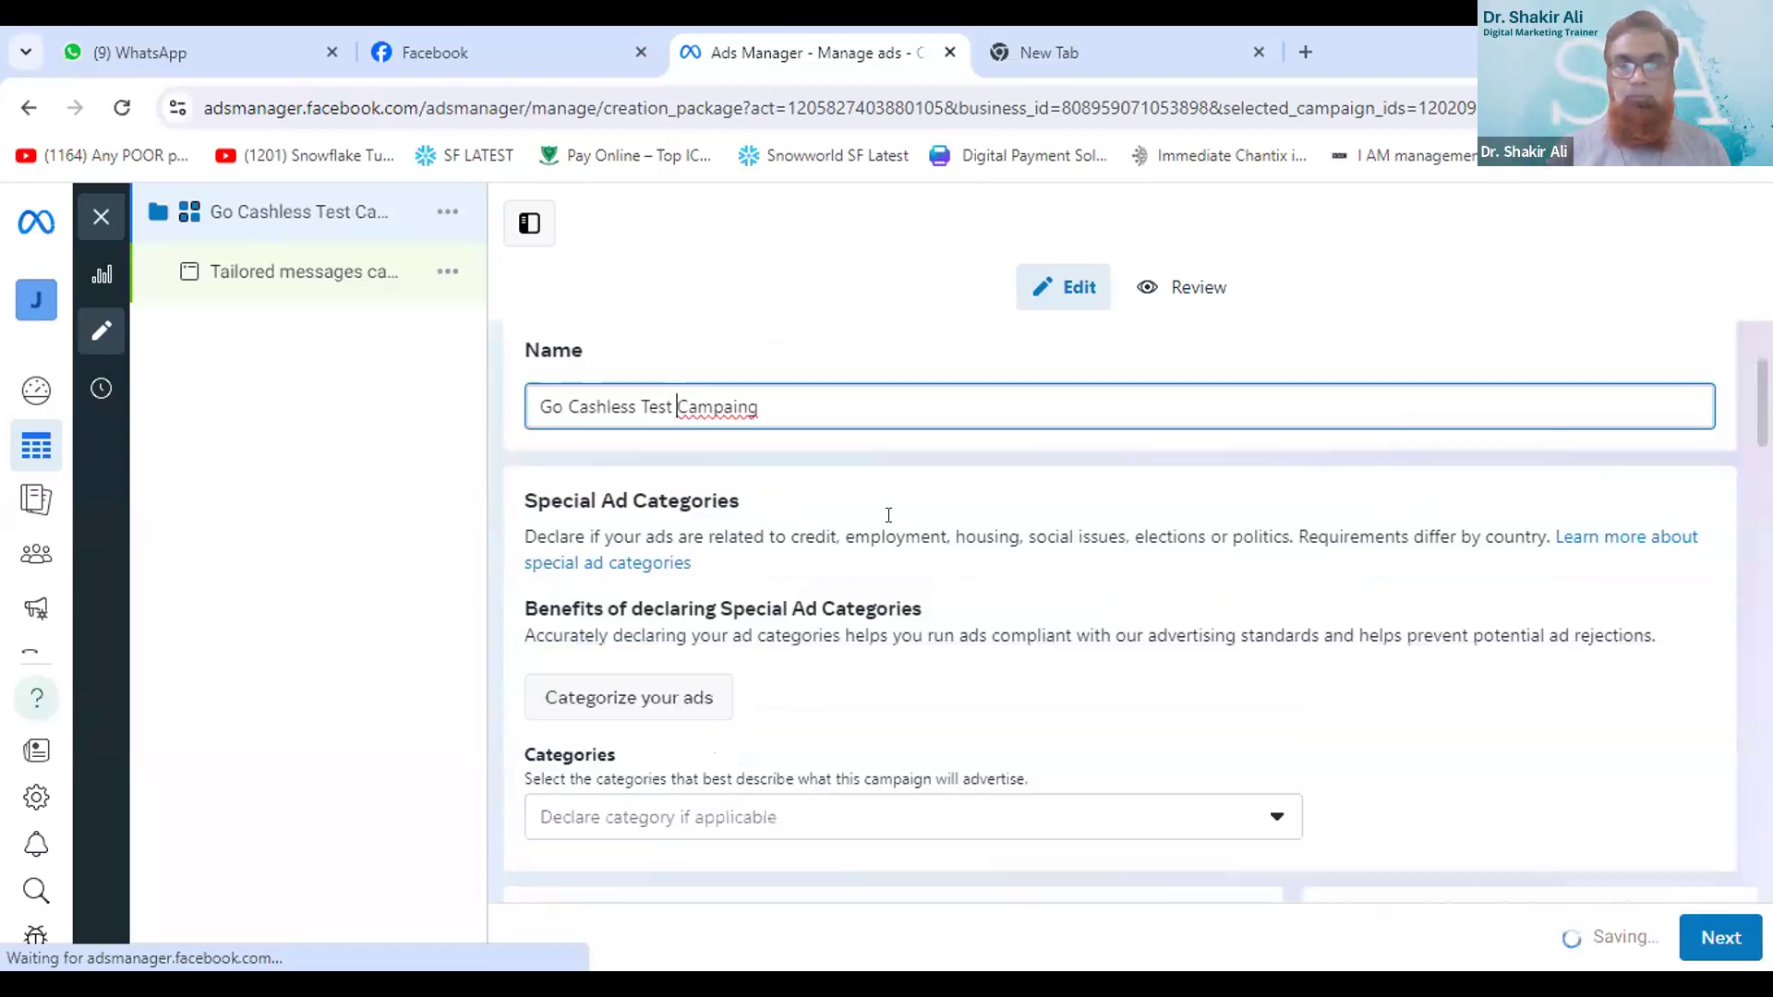
{"action": "scroll", "coordinate": [888, 513], "scroll_direction": "down", "scroll_amount": 2}
{"action": "scroll", "coordinate": [831, 541], "scroll_direction": "down", "scroll_amount": 1}
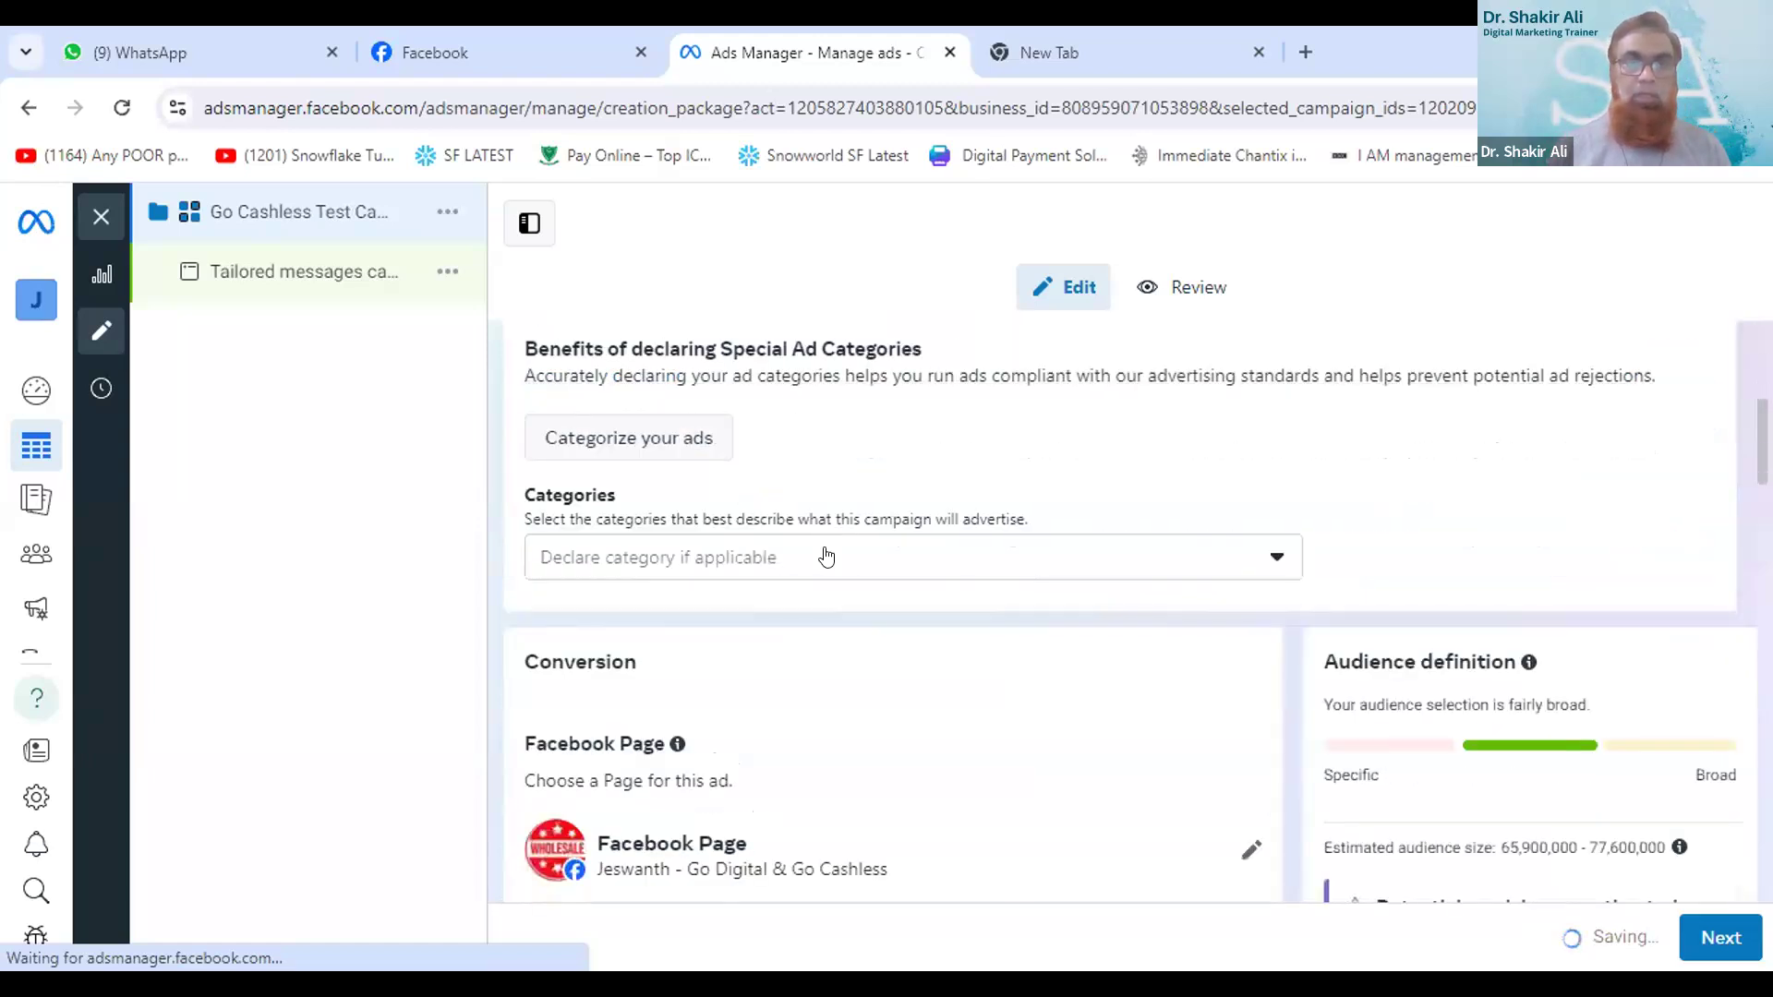
{"action": "scroll", "coordinate": [832, 542], "scroll_direction": "up", "scroll_amount": 5}
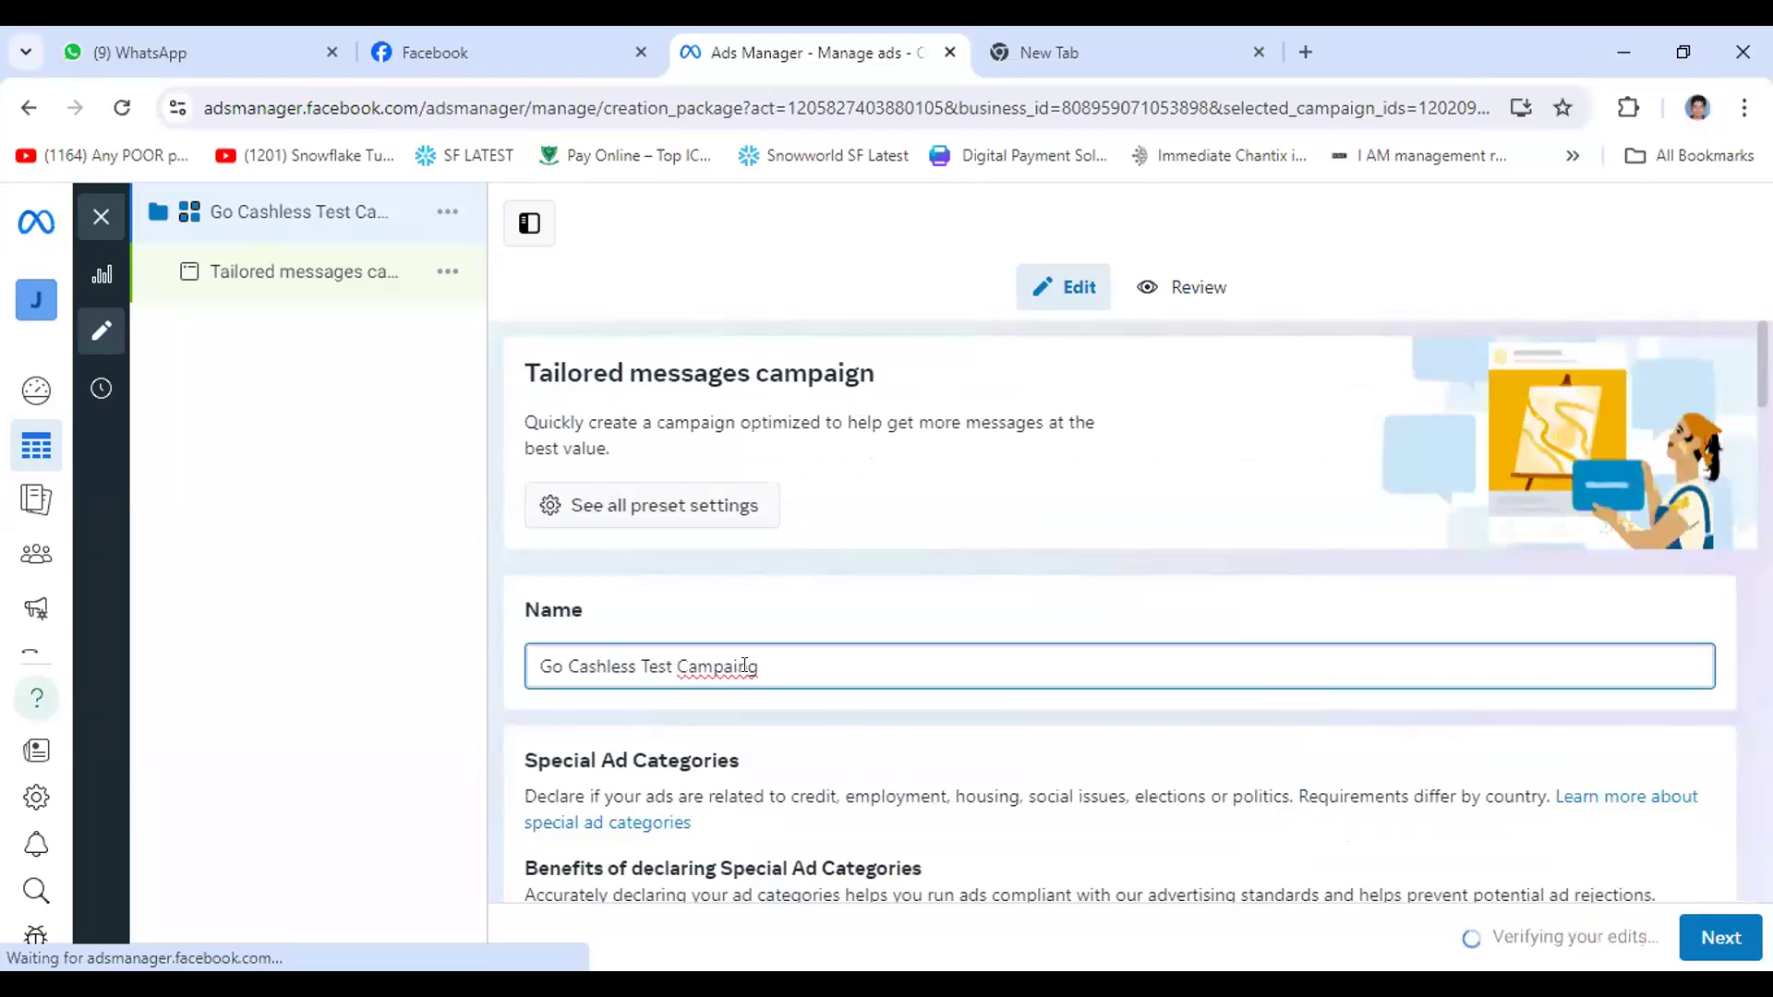
{"action": "key", "text": "End"}
{"action": "key", "text": "BackSpace"}
{"action": "key", "text": "BackSpace"}
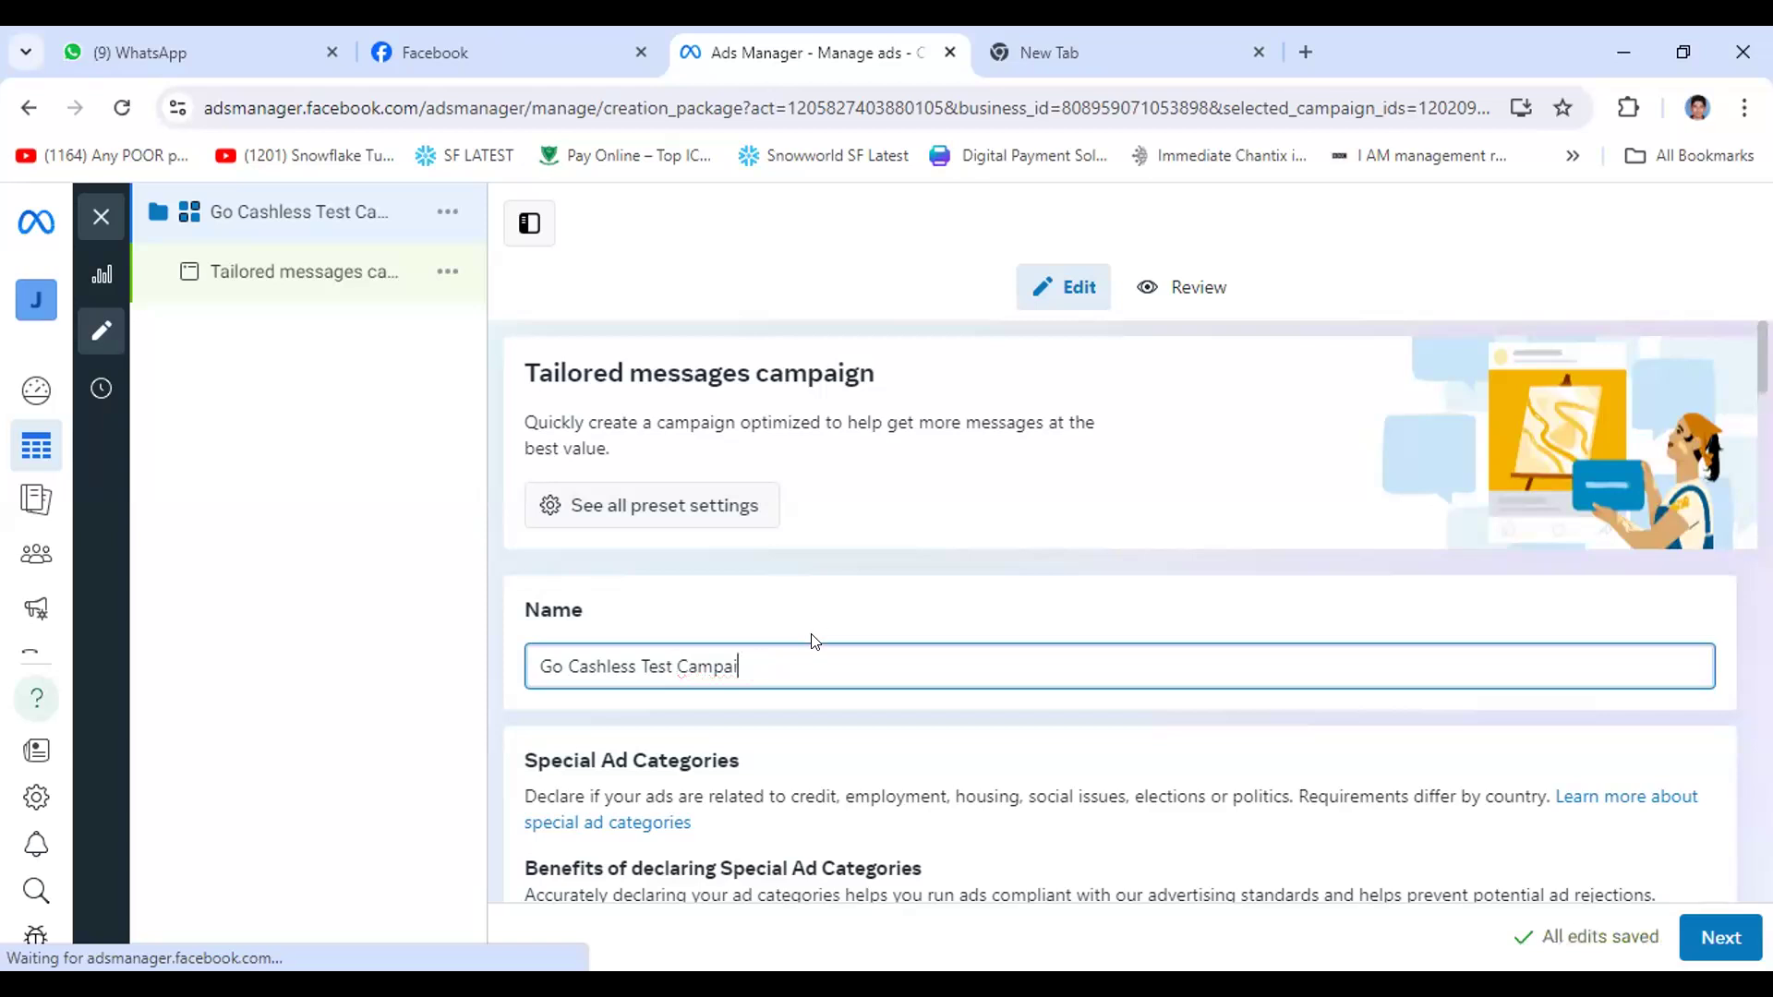
{"action": "type", "text": "gn"}
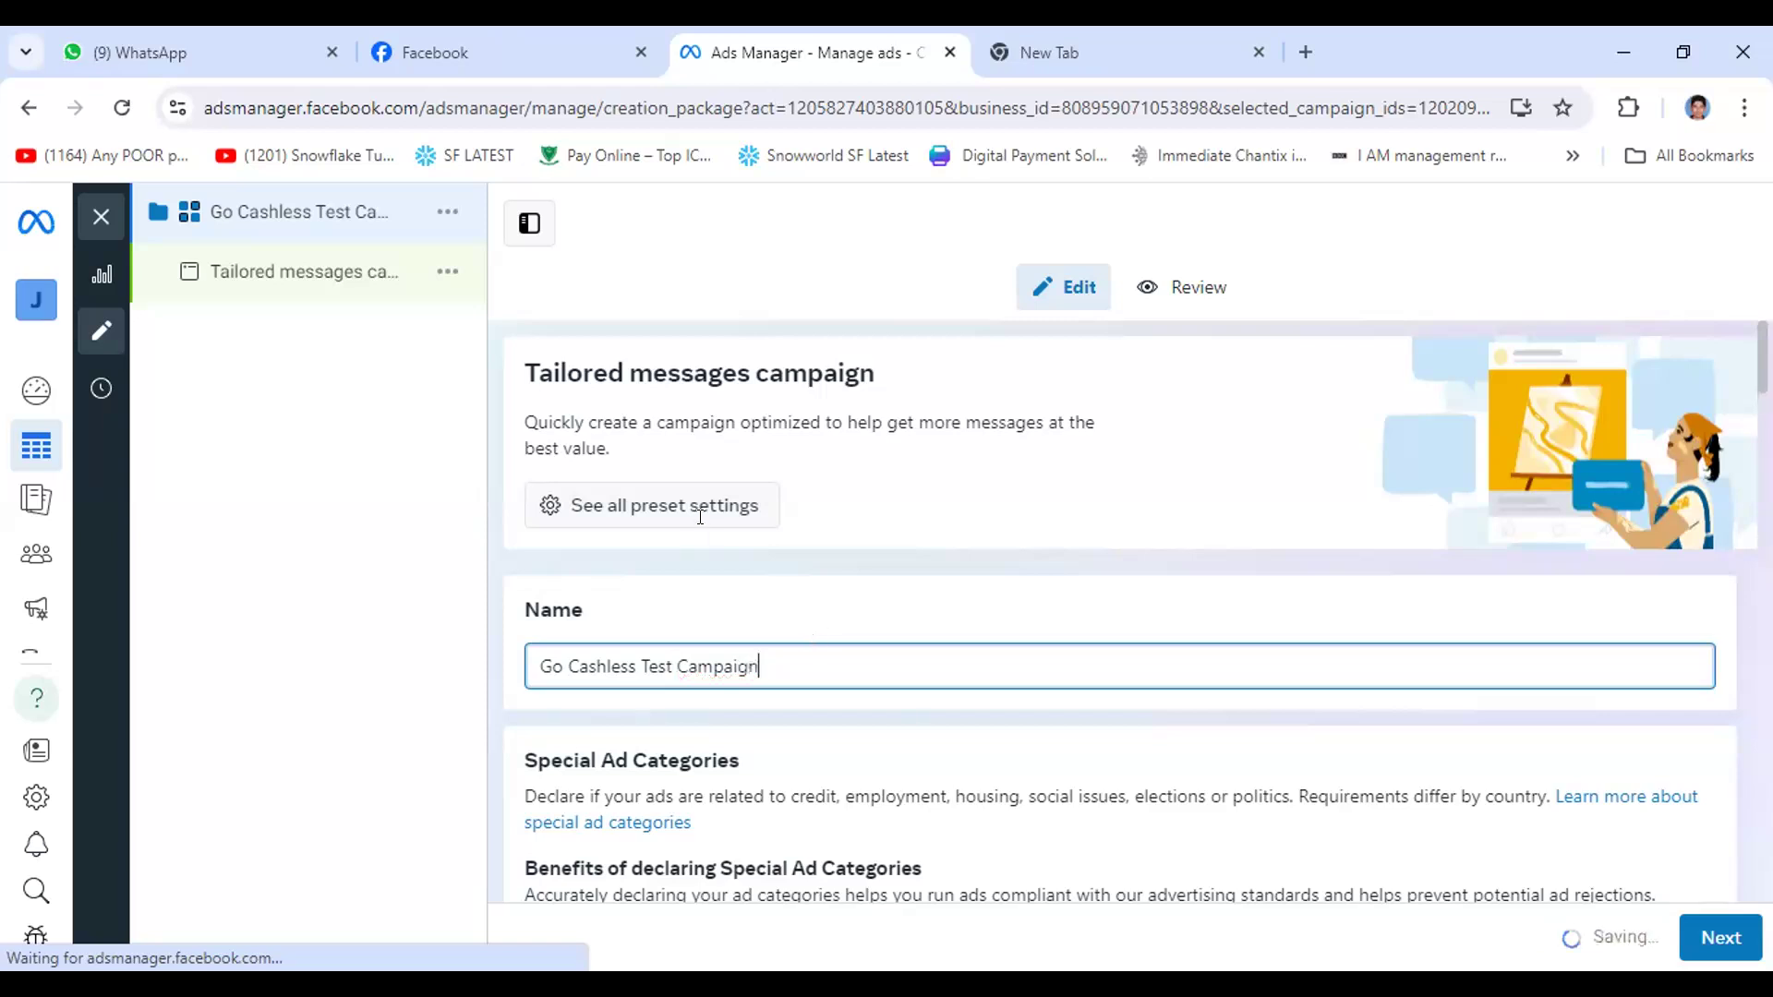
- Add Messenger and WhatsApp to Instagram as the messaging apps for the campaign's ad
{"action": "scroll", "coordinate": [704, 526], "scroll_direction": "down", "scroll_amount": 2}
{"action": "scroll", "coordinate": [702, 499], "scroll_direction": "down", "scroll_amount": 1}
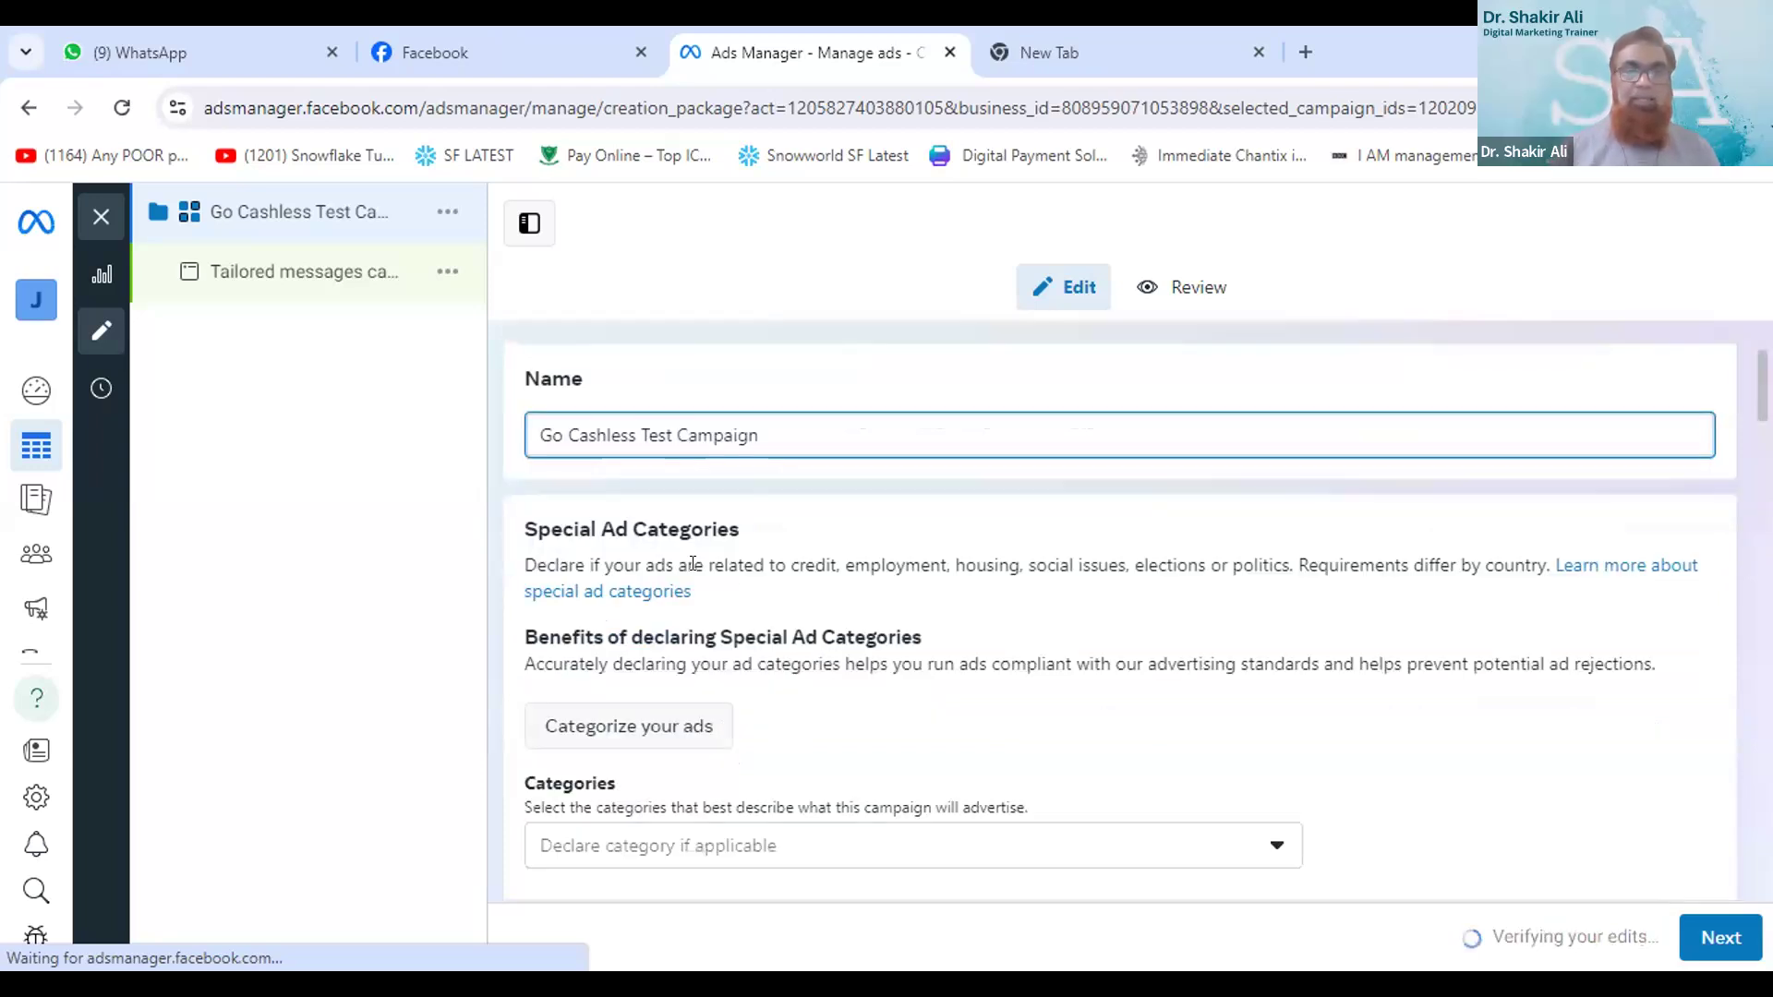
{"action": "scroll", "coordinate": [736, 648], "scroll_direction": "down", "scroll_amount": 3}
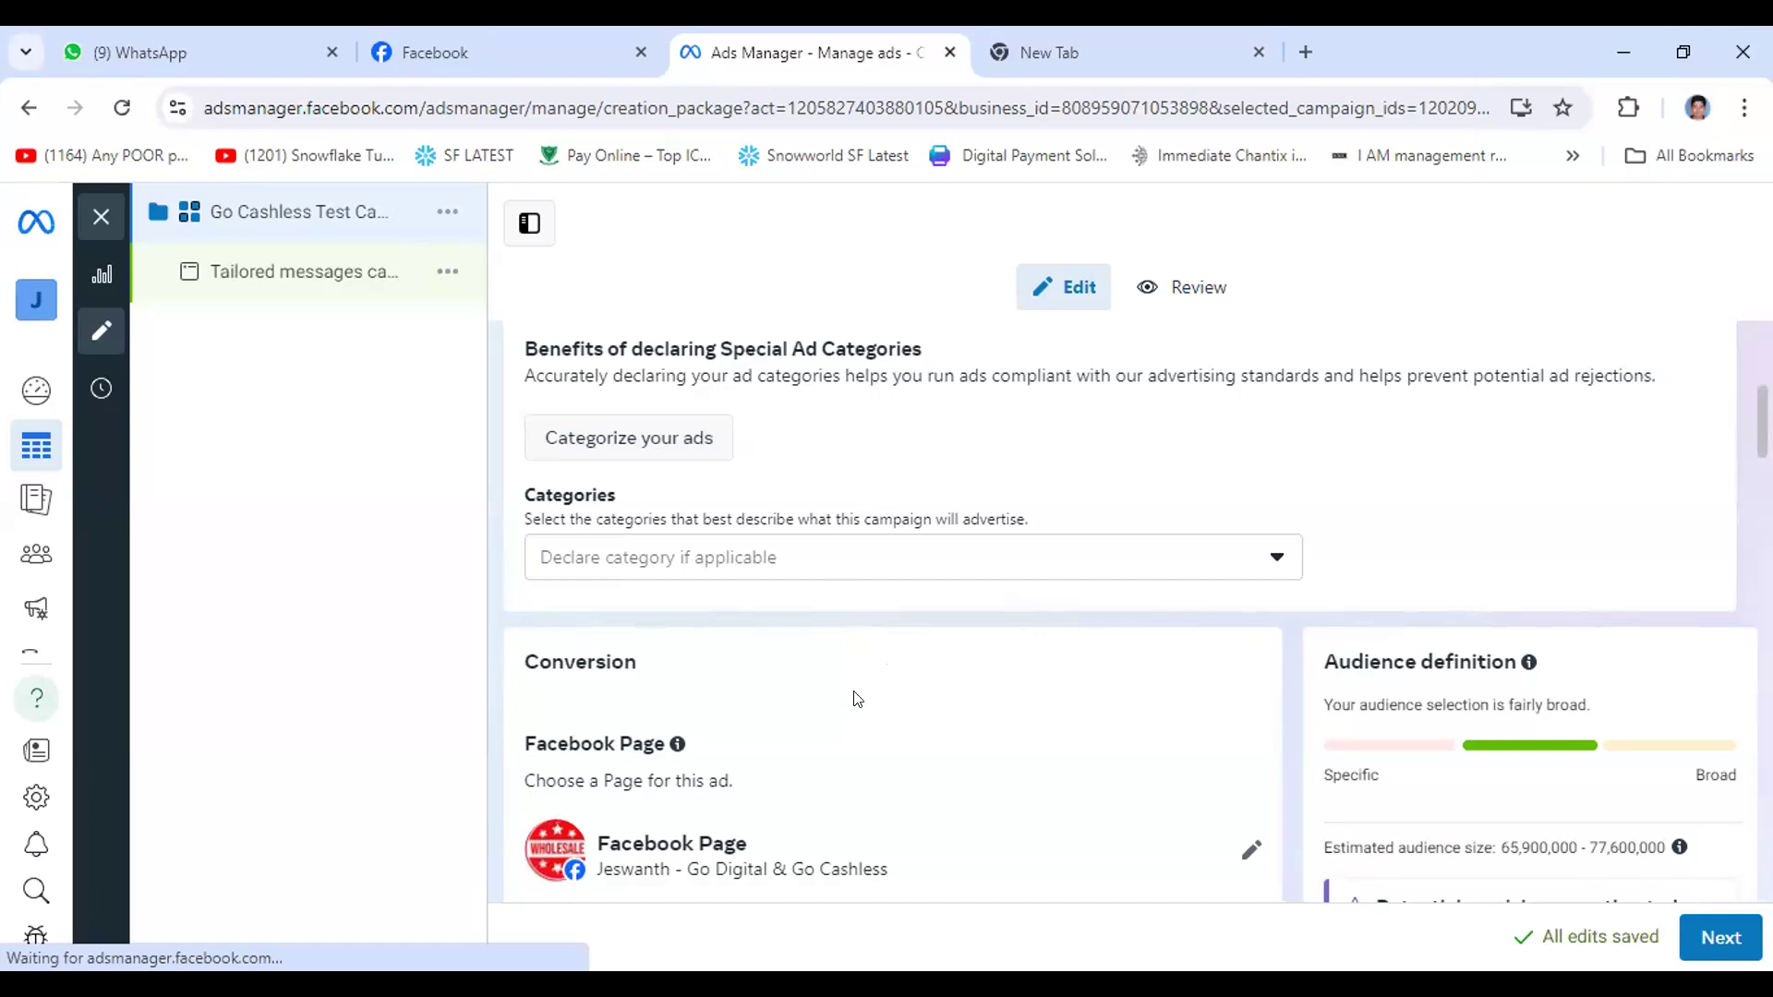
{"action": "scroll", "coordinate": [681, 659], "scroll_direction": "up", "scroll_amount": 1}
{"action": "scroll", "coordinate": [681, 659], "scroll_direction": "down", "scroll_amount": 3}
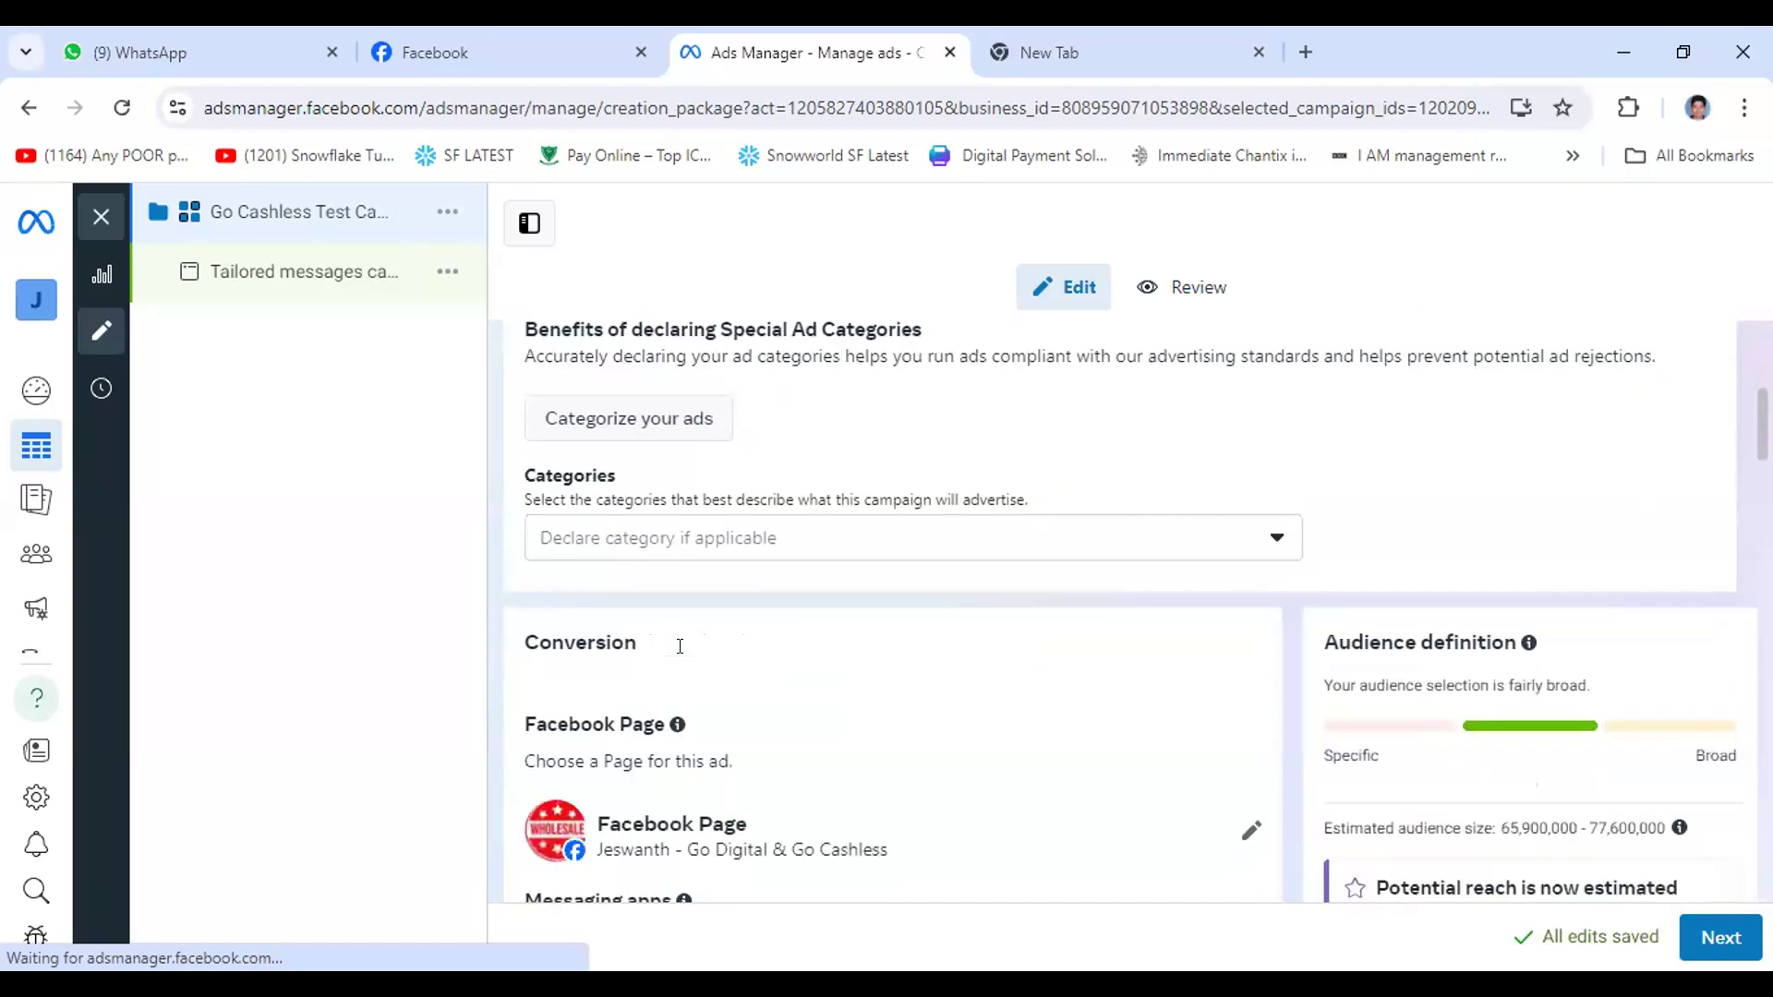
{"action": "scroll", "coordinate": [685, 659], "scroll_direction": "down", "scroll_amount": 1}
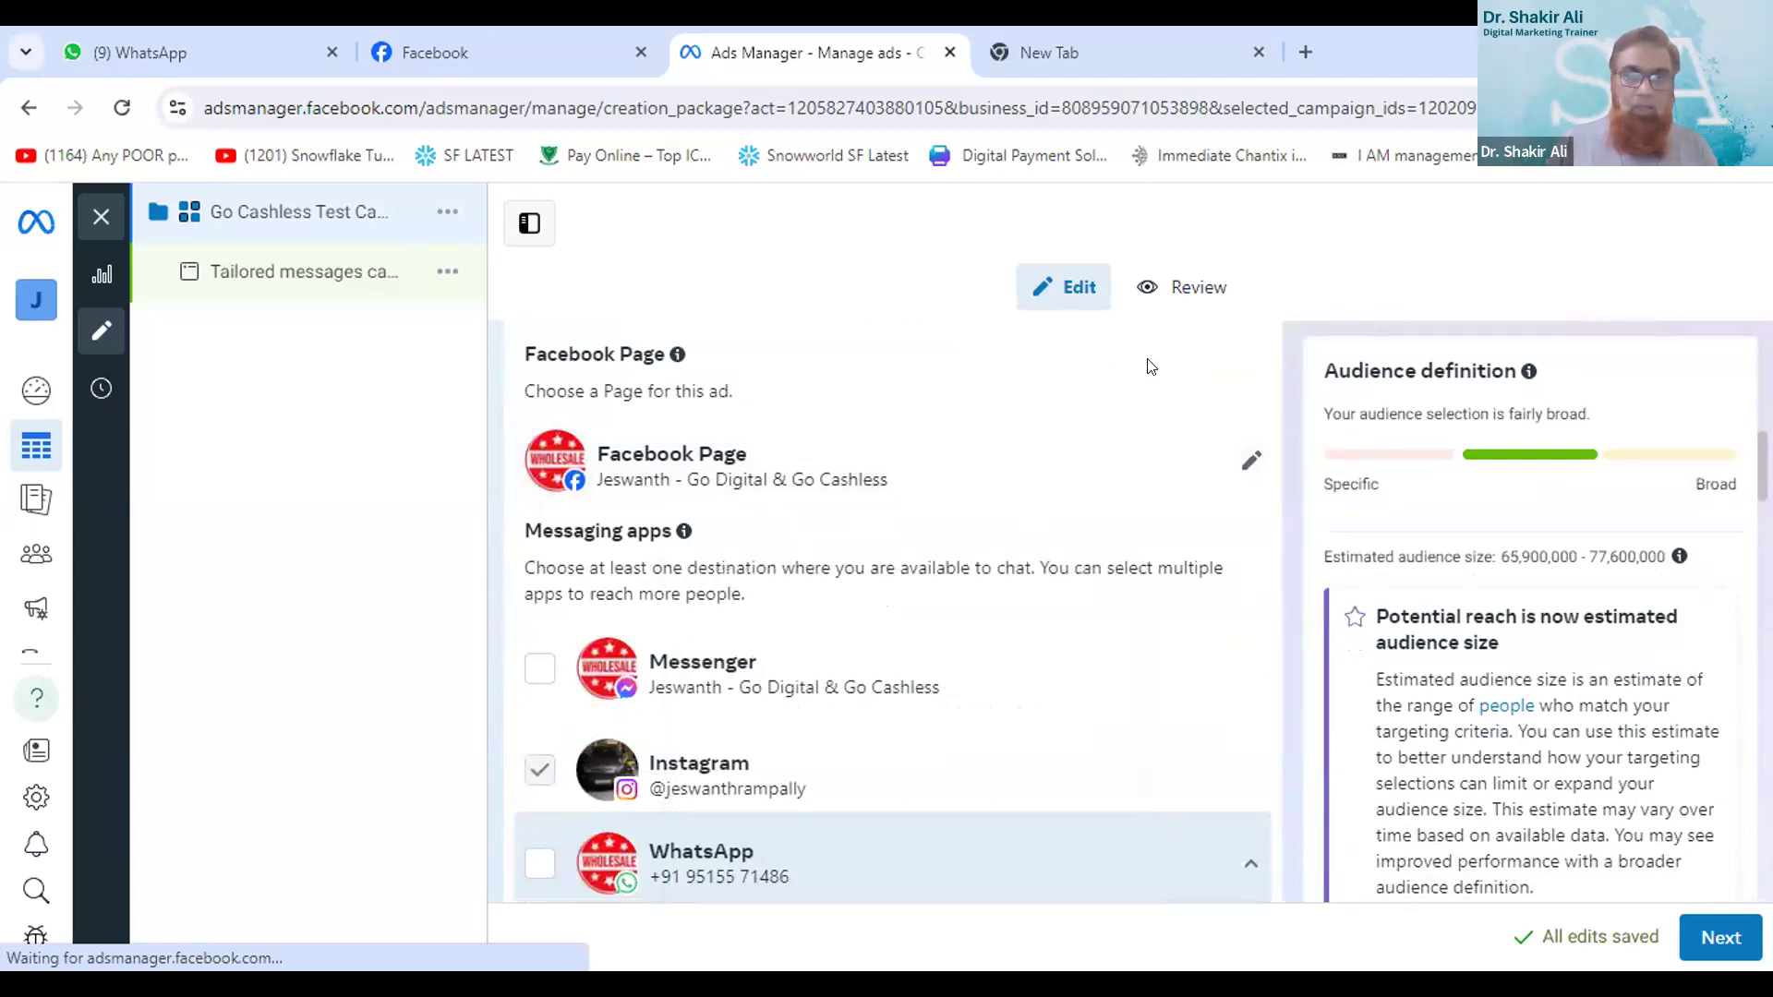
{"action": "scroll", "coordinate": [1147, 360], "scroll_direction": "down", "scroll_amount": 1}
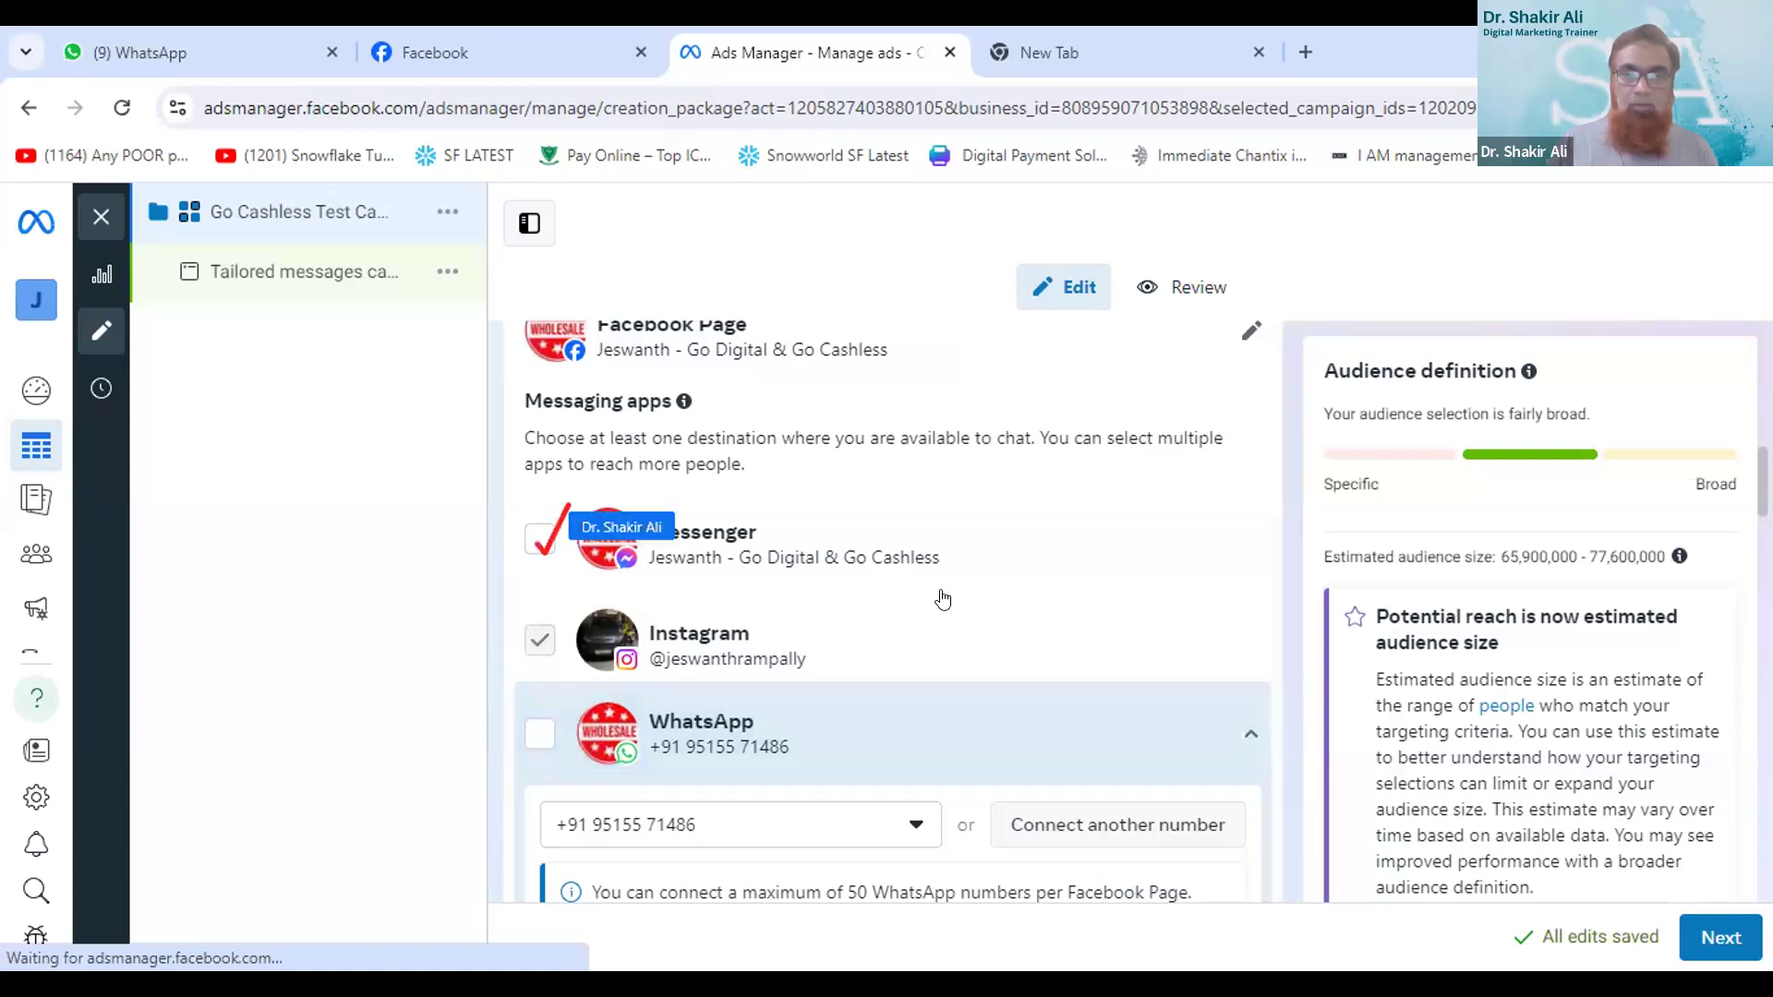
{"action": "left_click", "coordinate": [534, 535]}
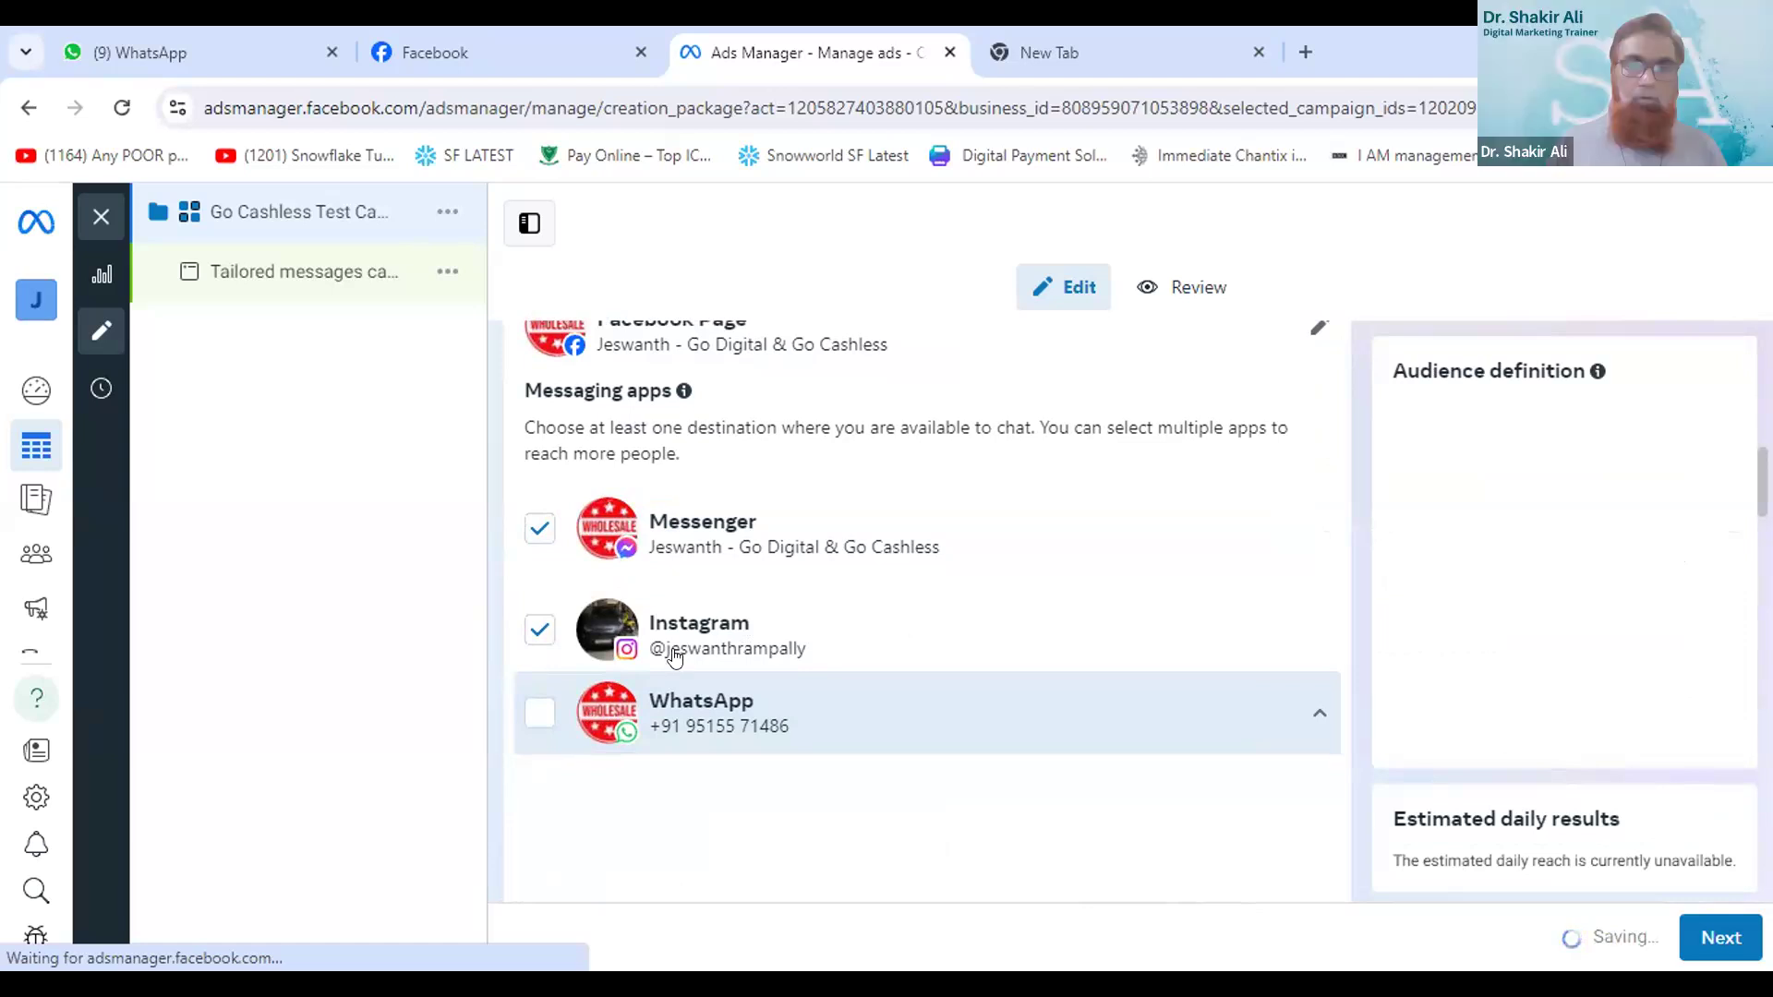
{"action": "left_click", "coordinate": [535, 717]}
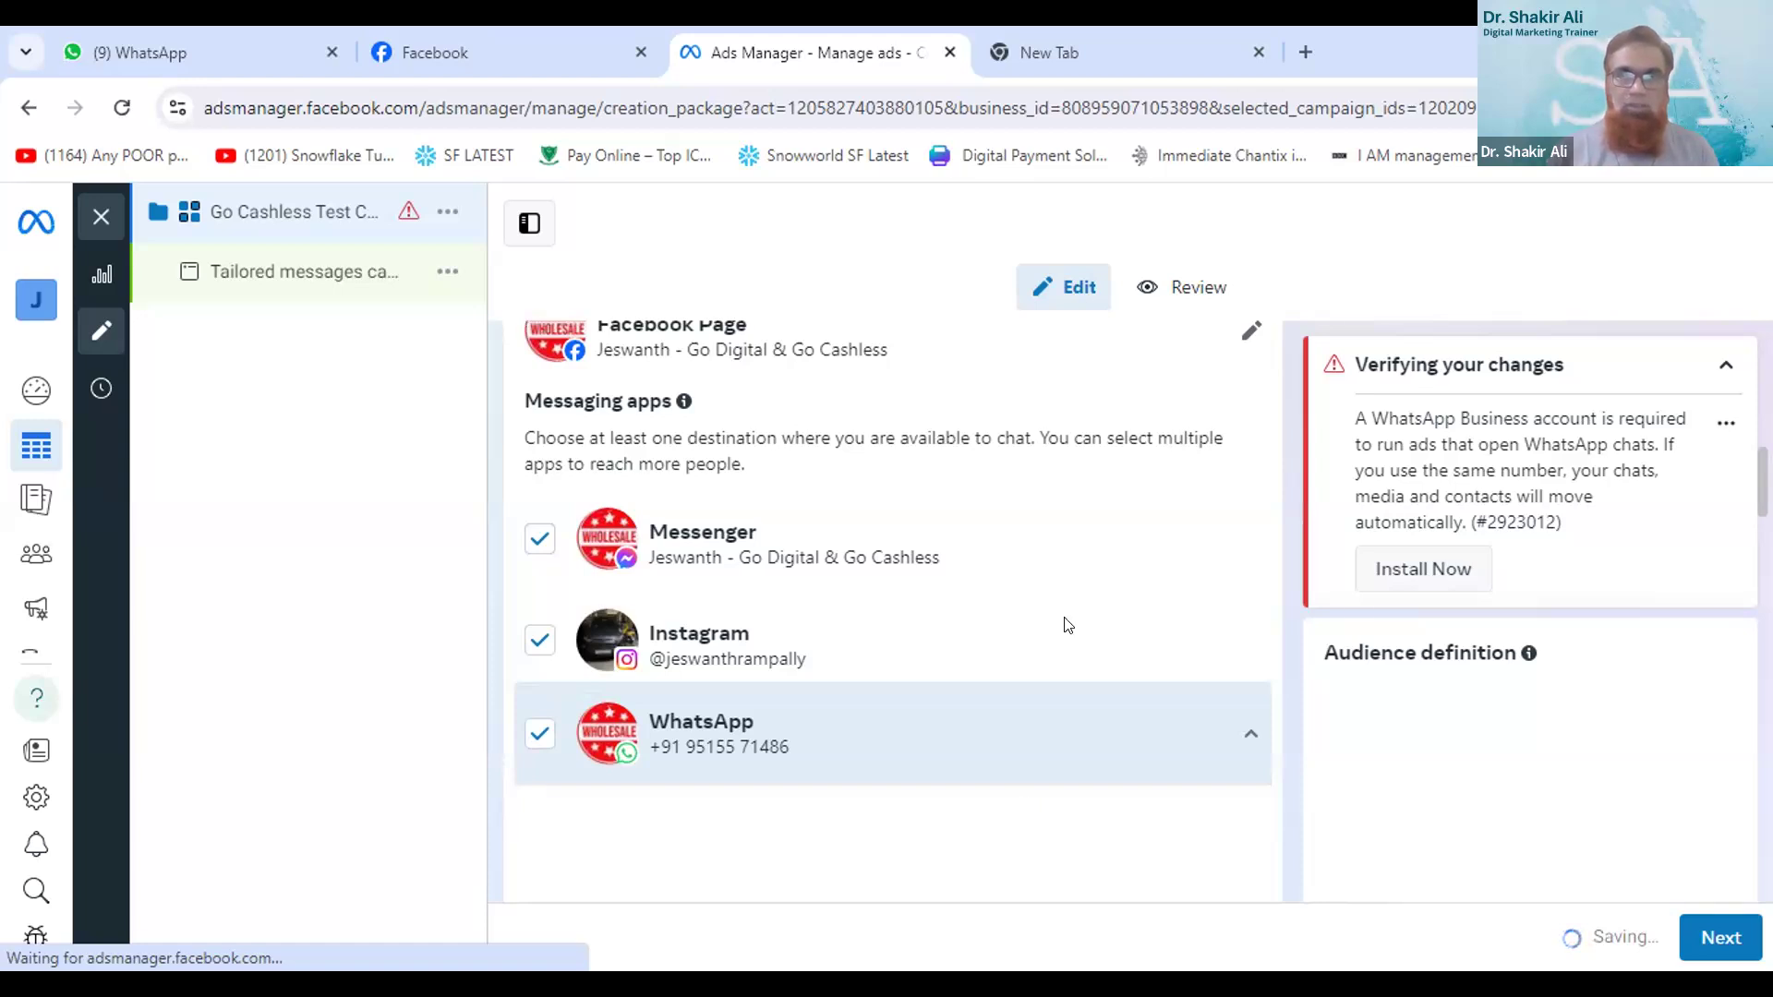
- Open the age range in the campaign's Audience section for editing and set the minimum age to 21
{"action": "scroll", "coordinate": [1063, 622], "scroll_direction": "down", "scroll_amount": 2}
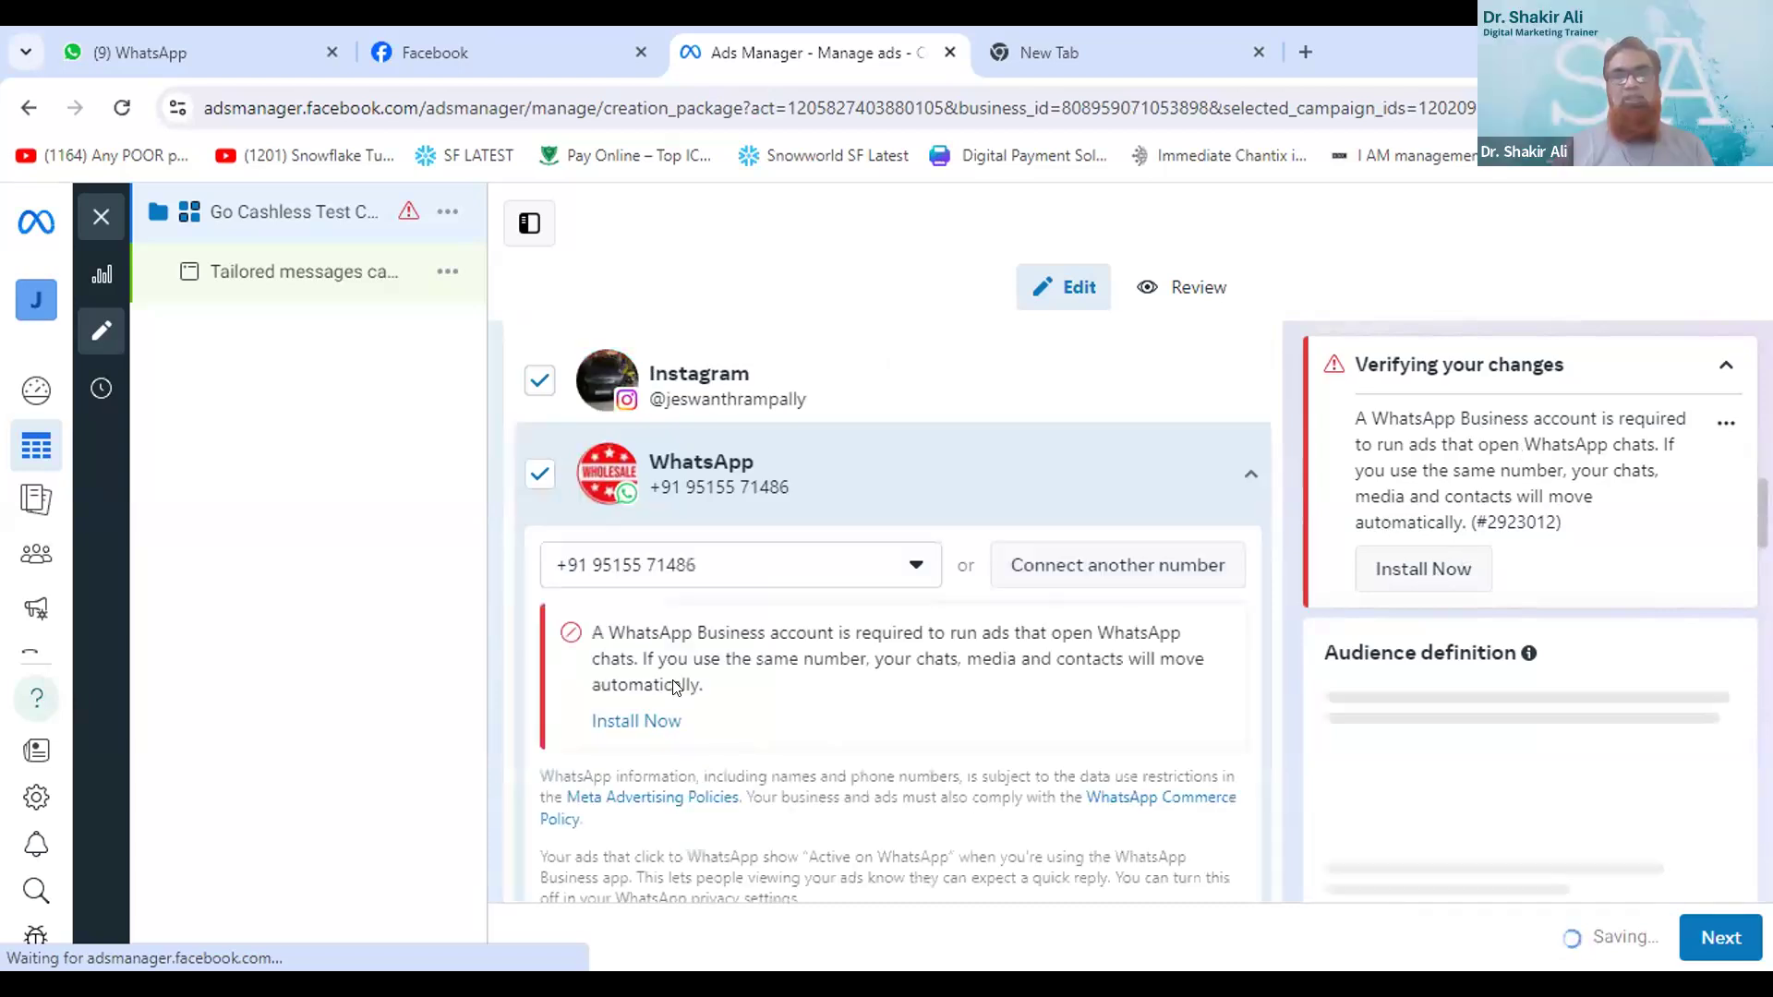
{"action": "scroll", "coordinate": [674, 687], "scroll_direction": "down", "scroll_amount": 5}
{"action": "scroll", "coordinate": [674, 687], "scroll_direction": "down", "scroll_amount": 5}
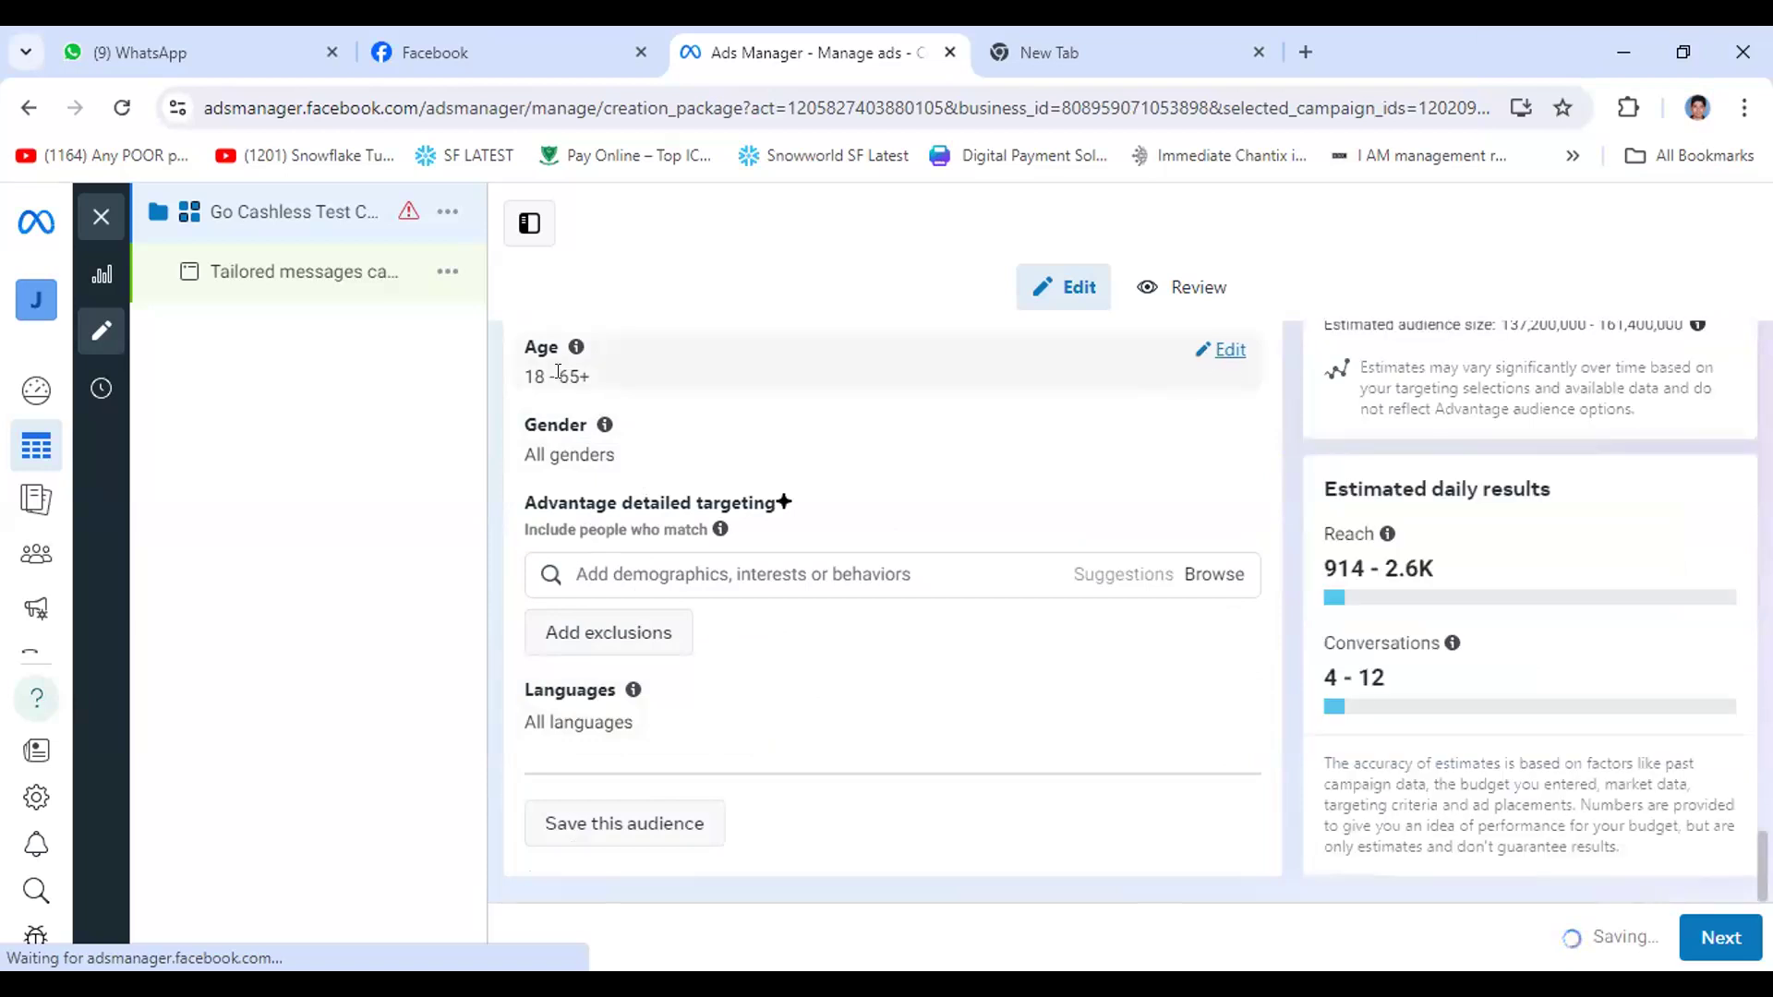
{"action": "left_click", "coordinate": [1220, 351]}
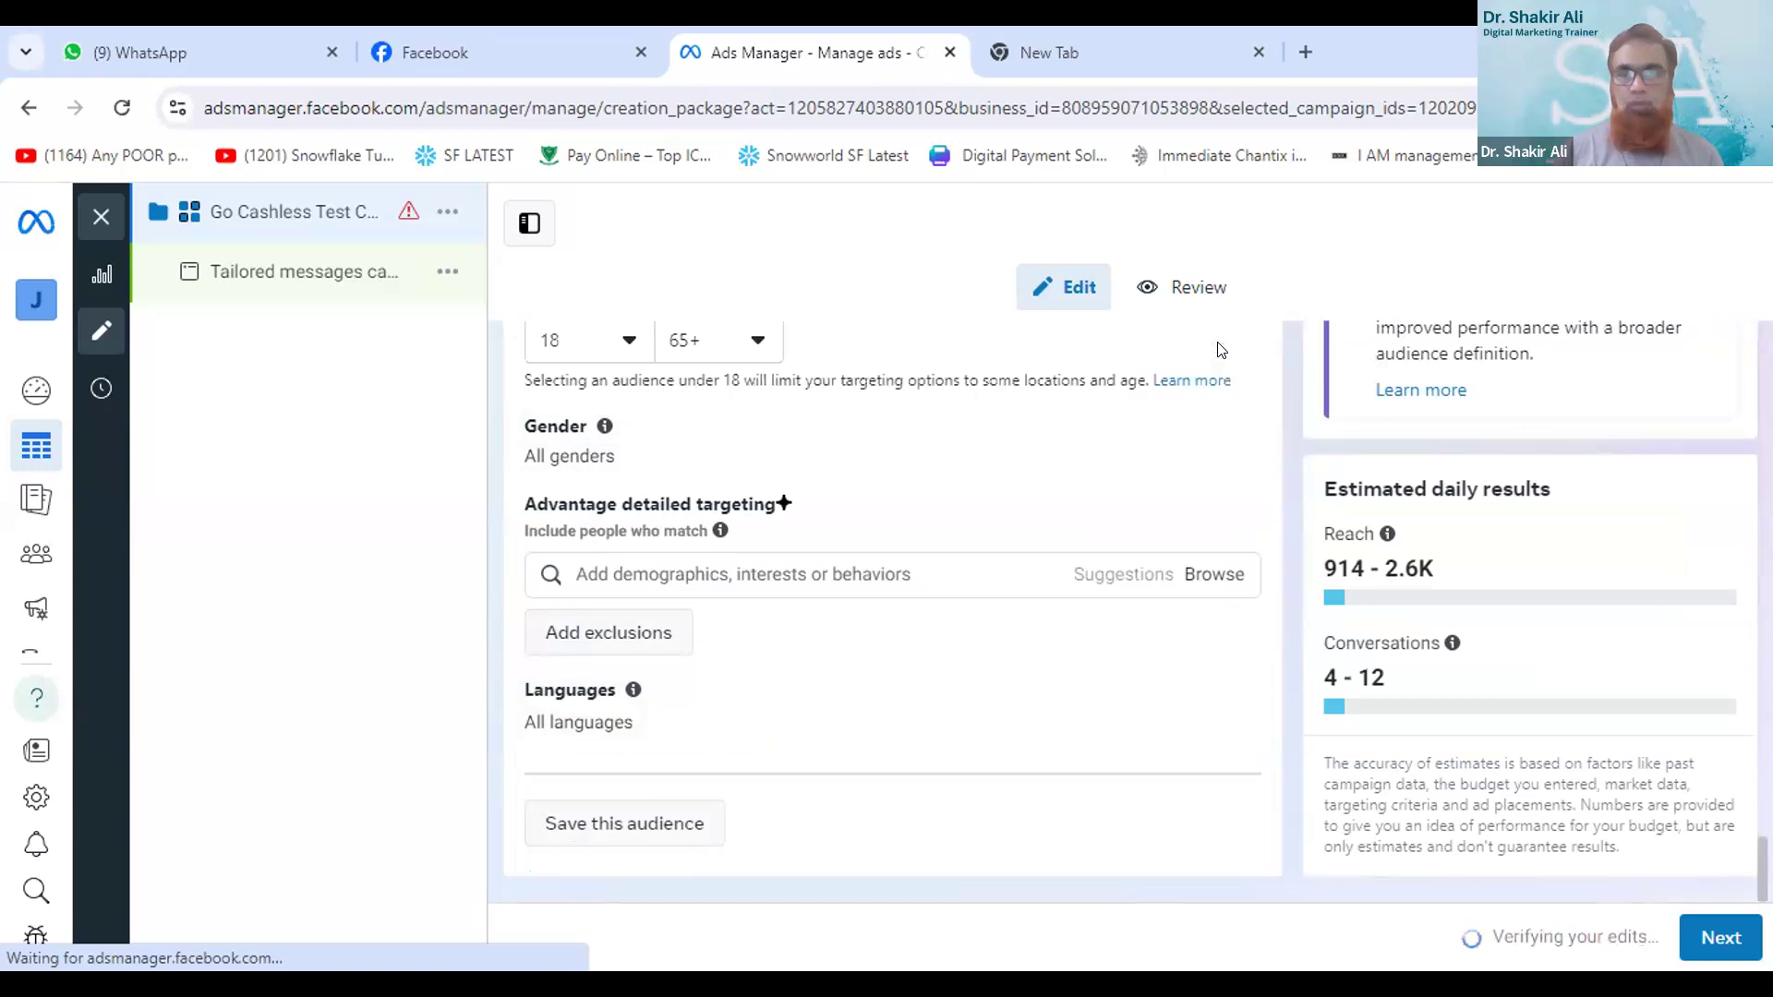
{"action": "left_click", "coordinate": [624, 342]}
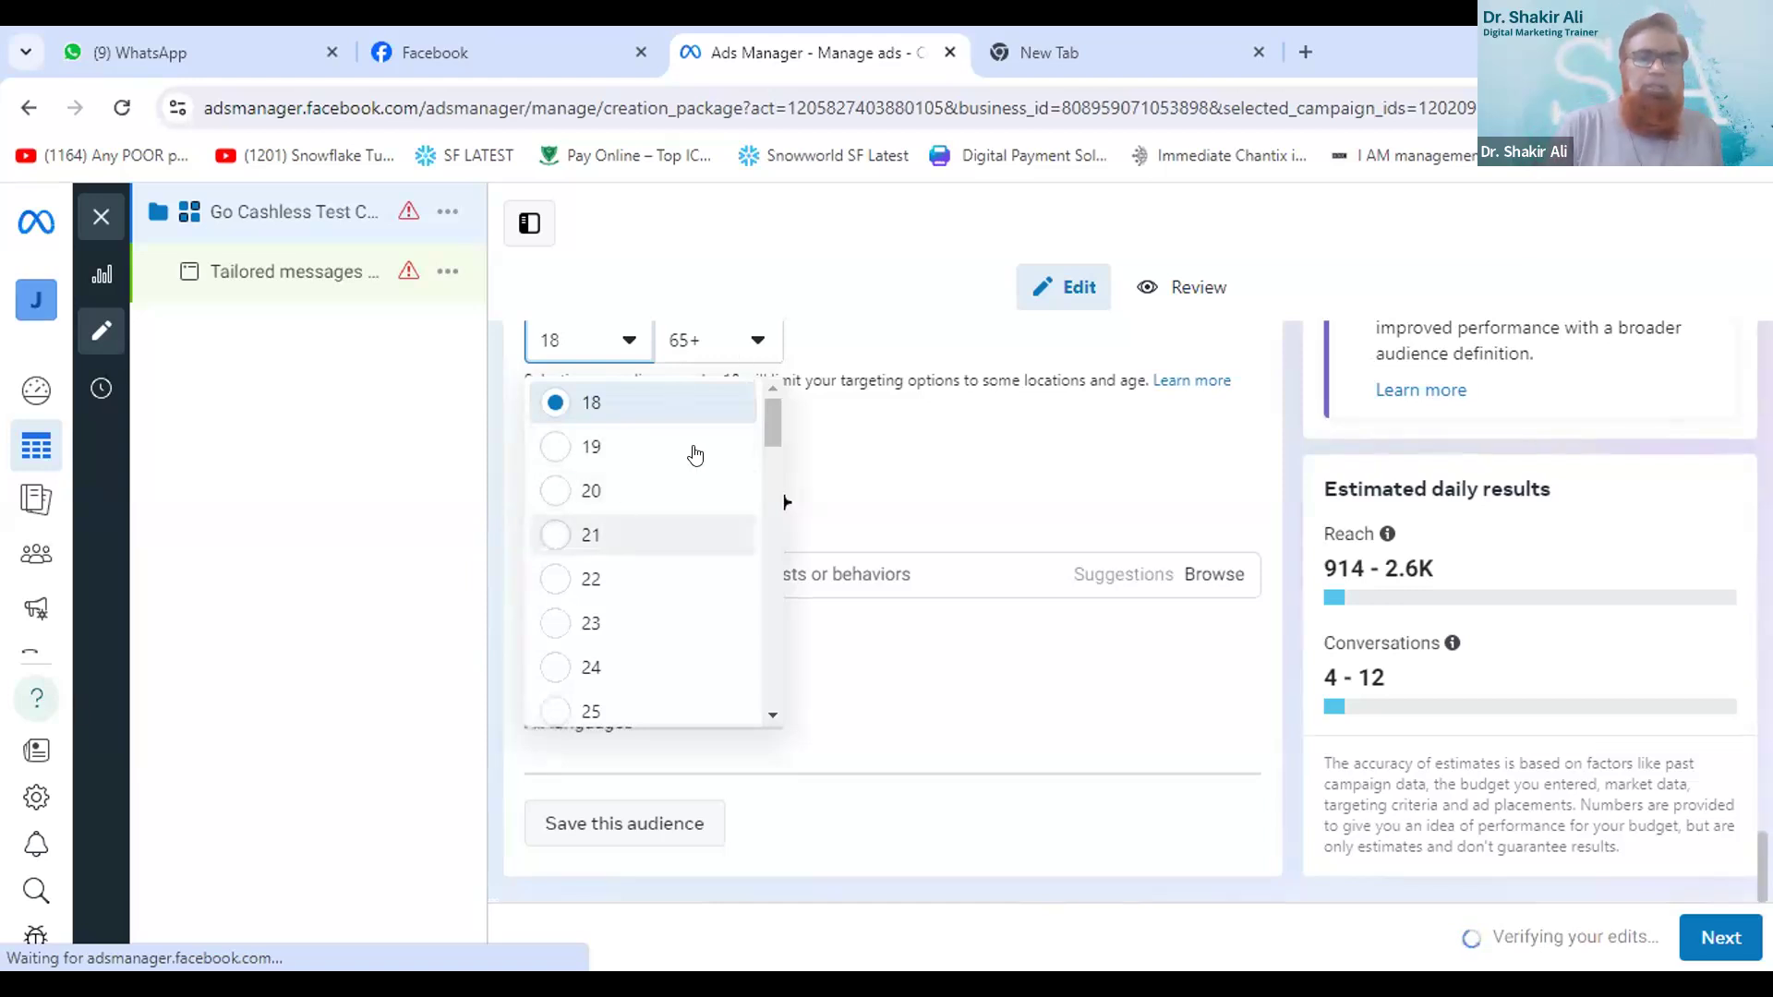
{"action": "left_click", "coordinate": [633, 538]}
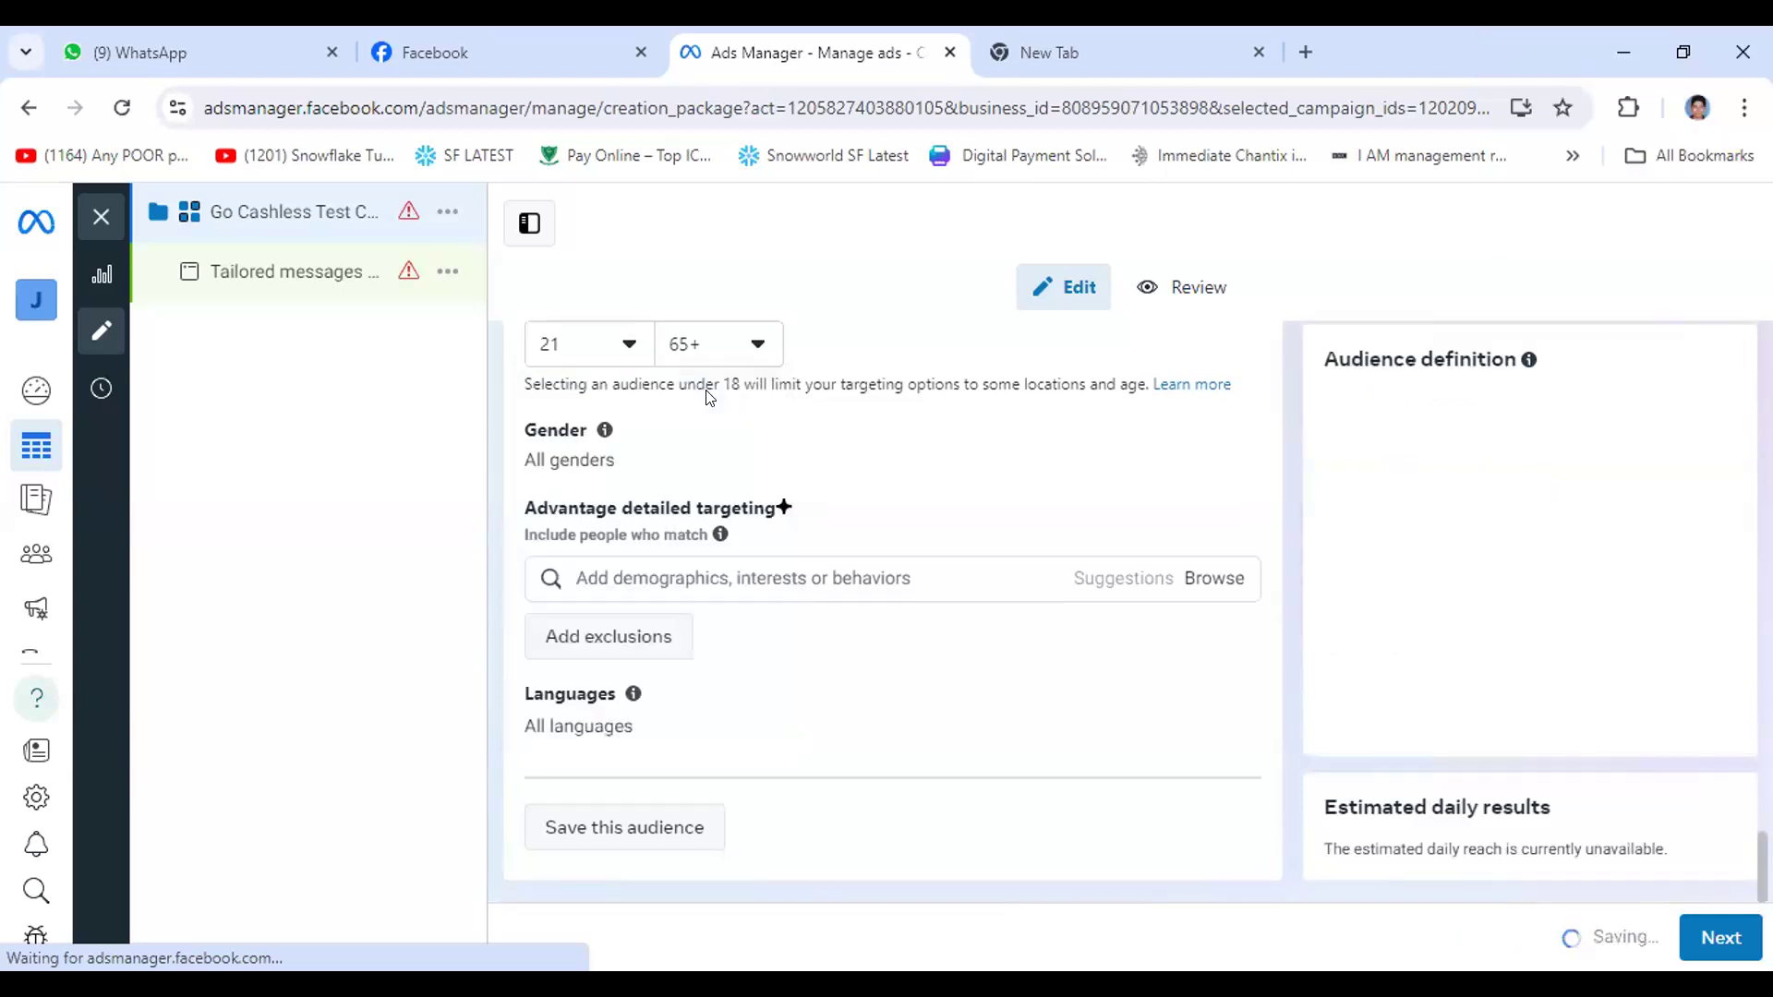
- Set the audience's maximum age to 55
{"action": "left_click", "coordinate": [756, 345]}
{"action": "left_click", "coordinate": [756, 347]}
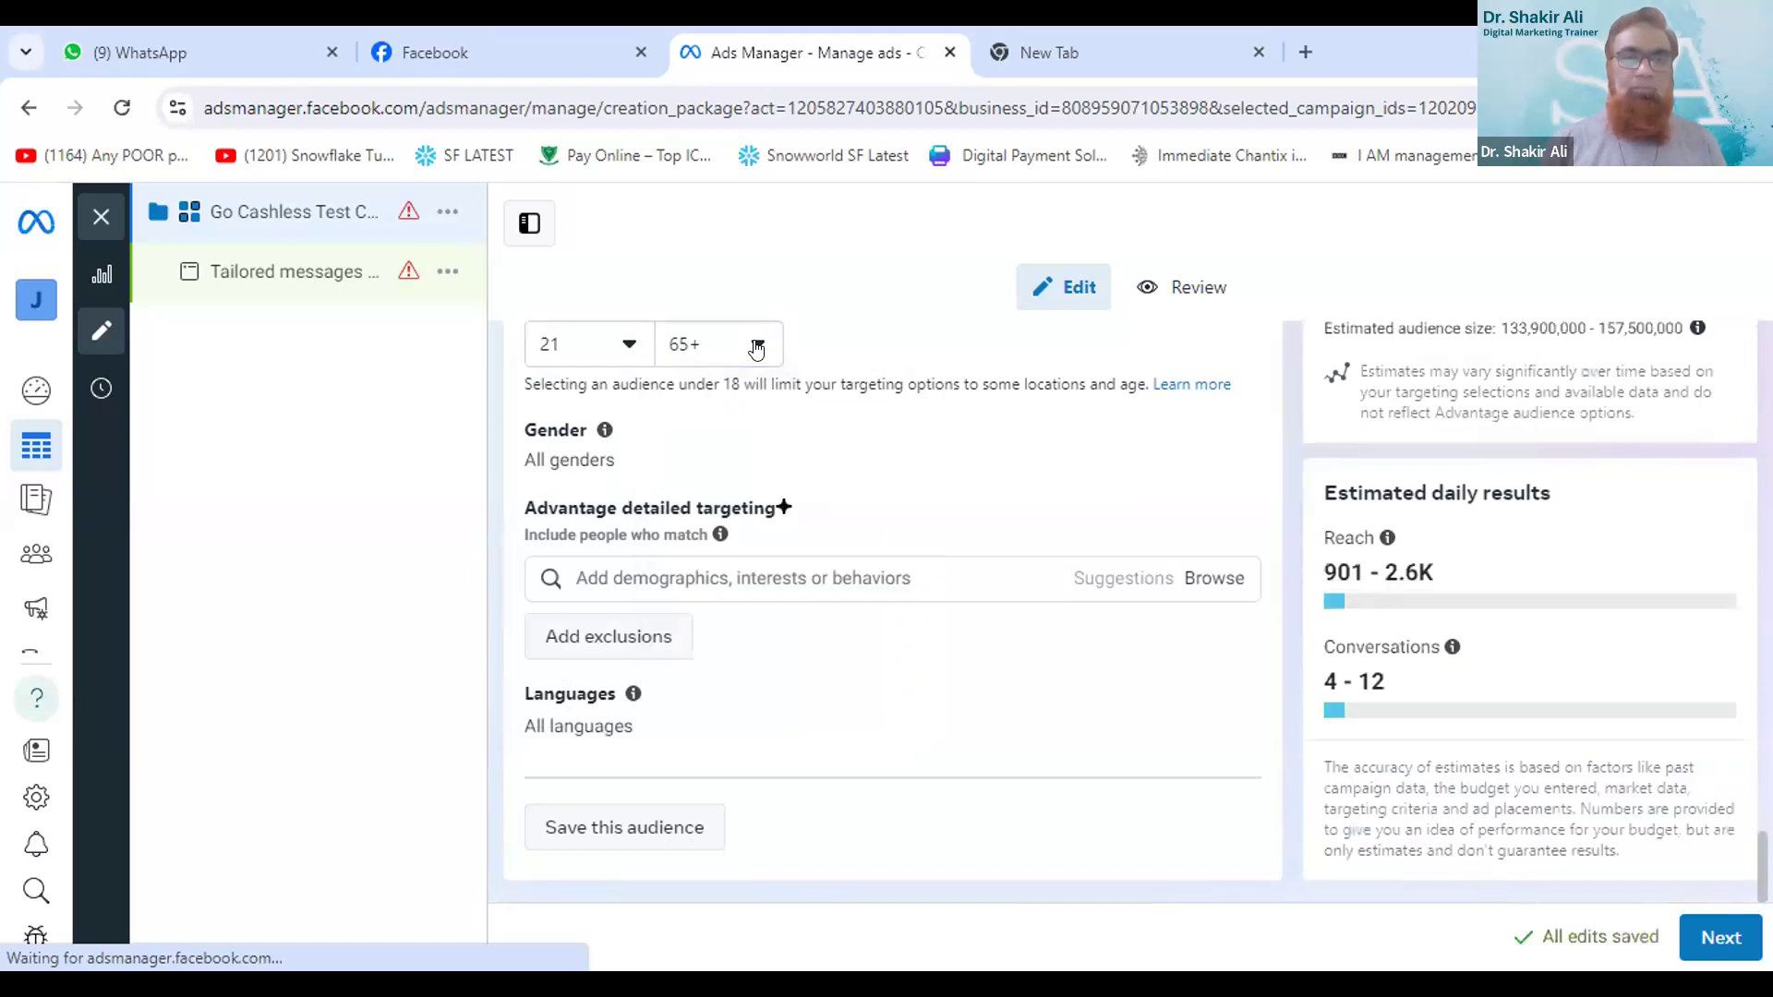
{"action": "left_click", "coordinate": [756, 347]}
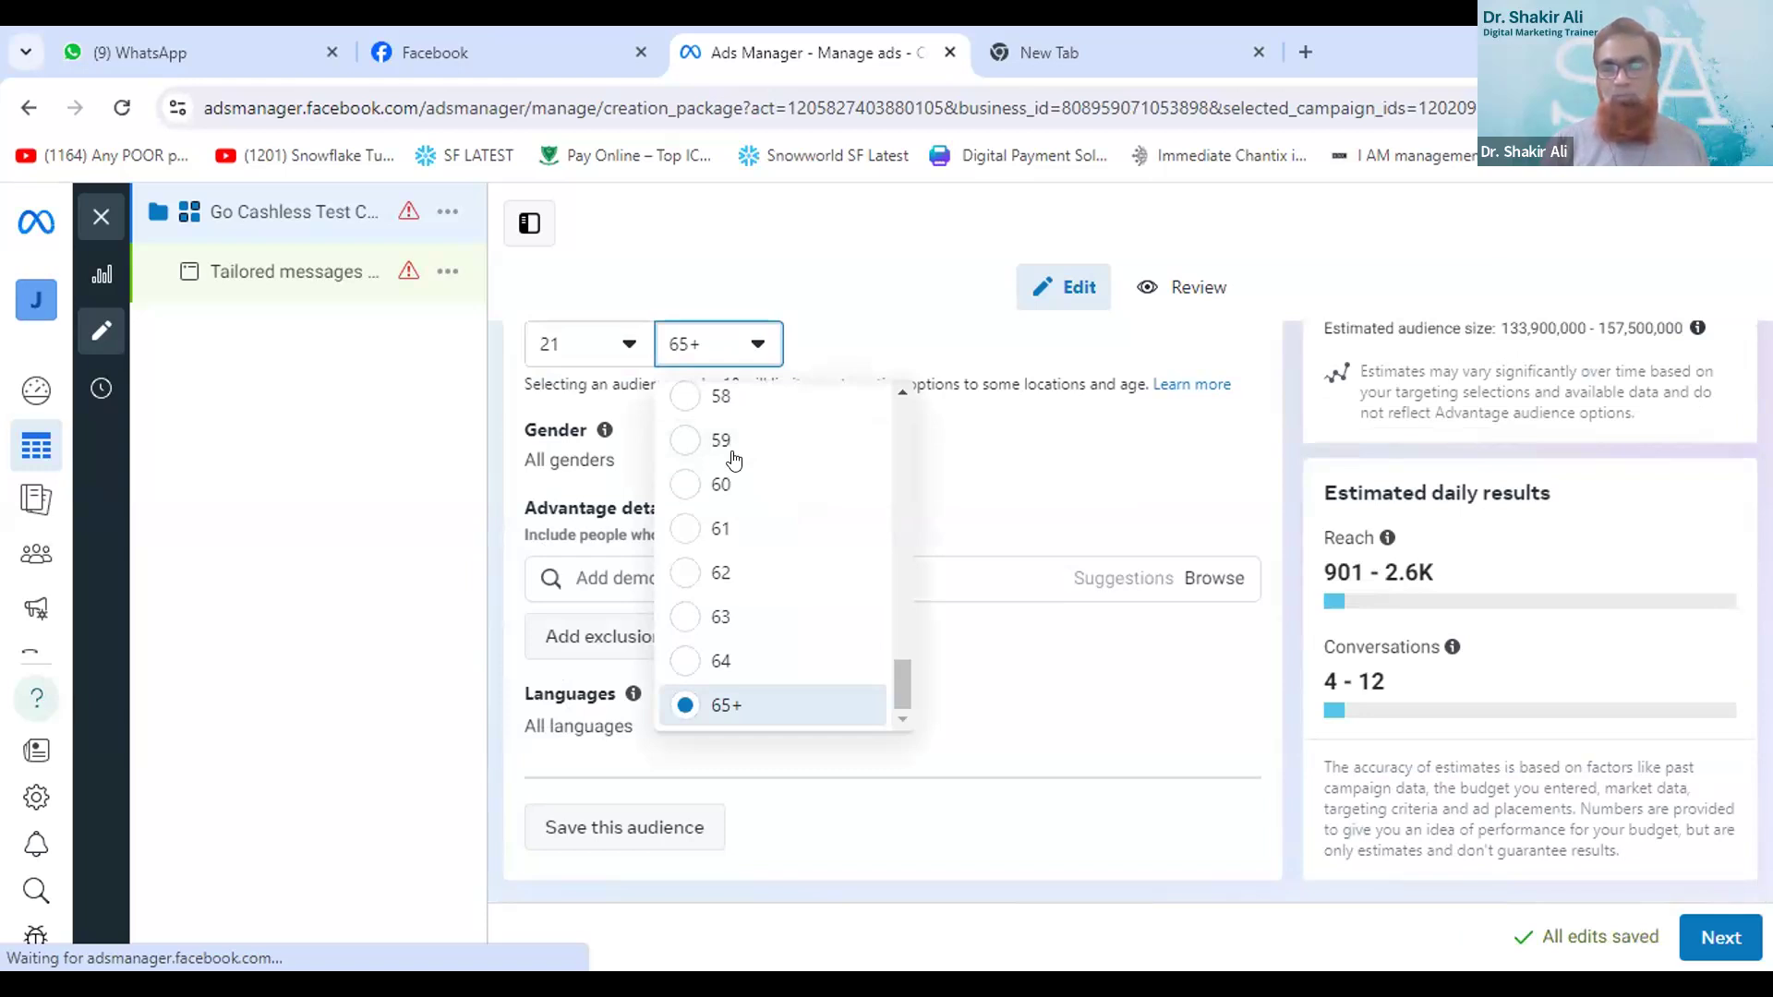
{"action": "scroll", "coordinate": [691, 534], "scroll_direction": "up", "scroll_amount": 1}
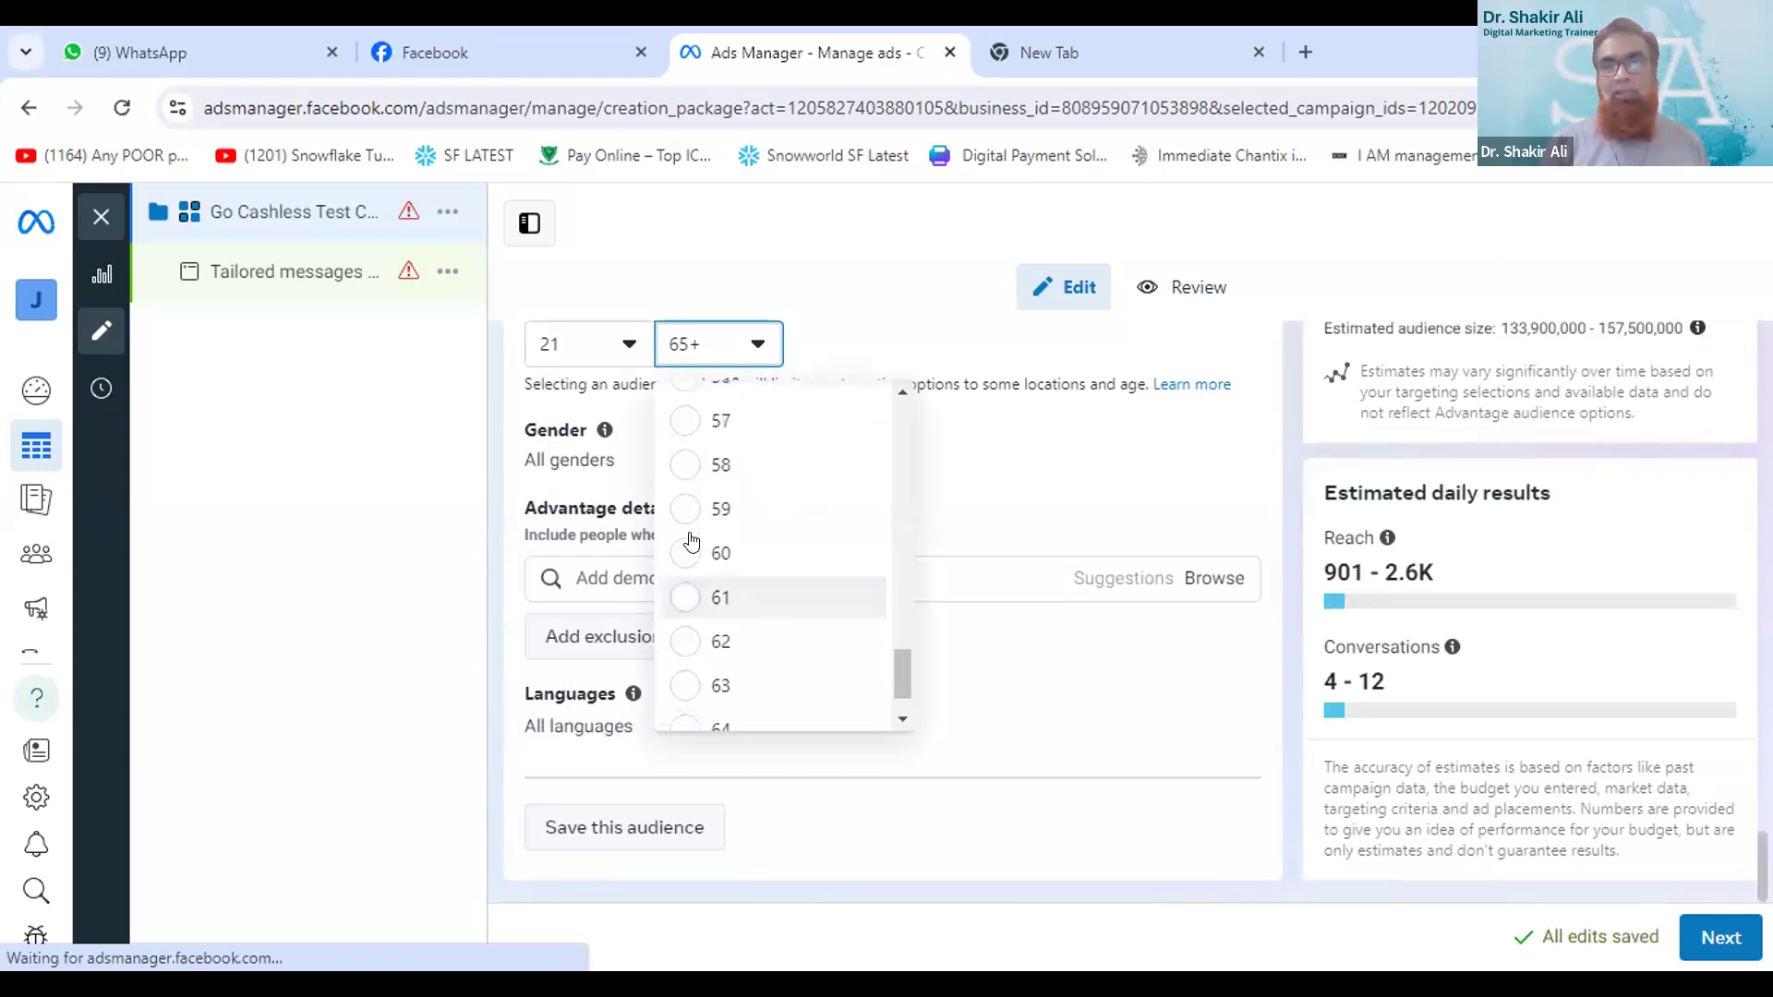
{"action": "scroll", "coordinate": [698, 542], "scroll_direction": "up", "scroll_amount": 1}
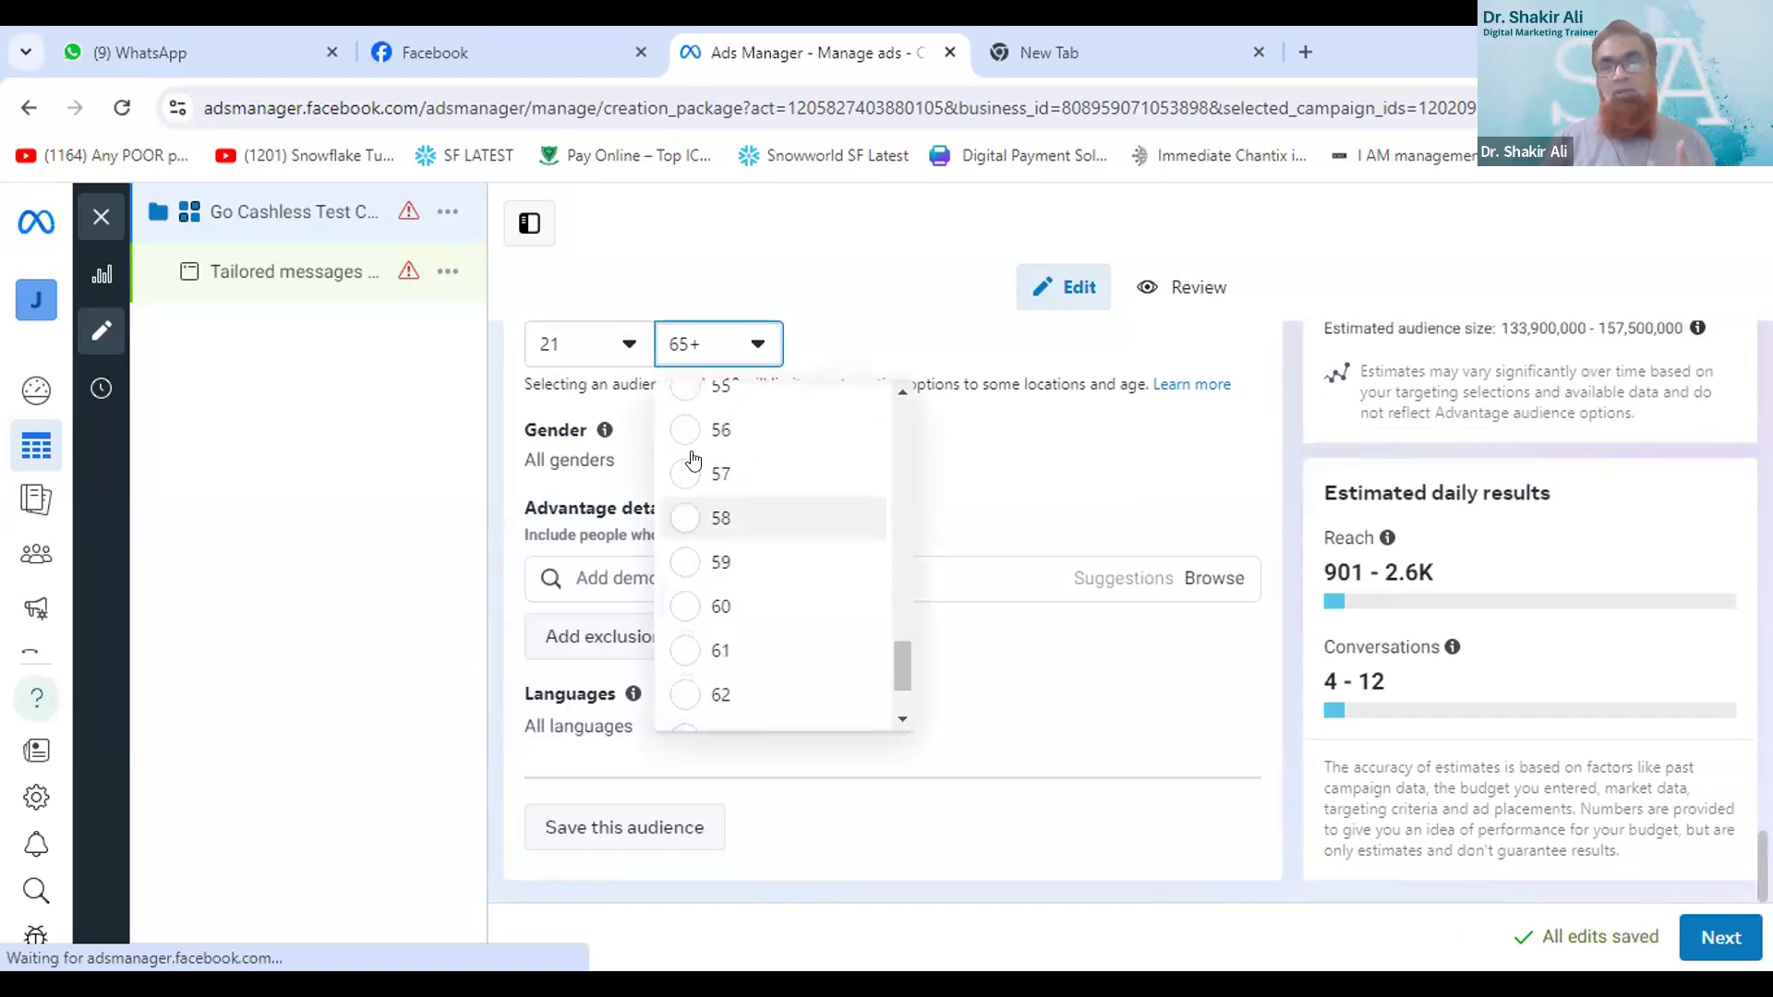
{"action": "left_click", "coordinate": [679, 395]}
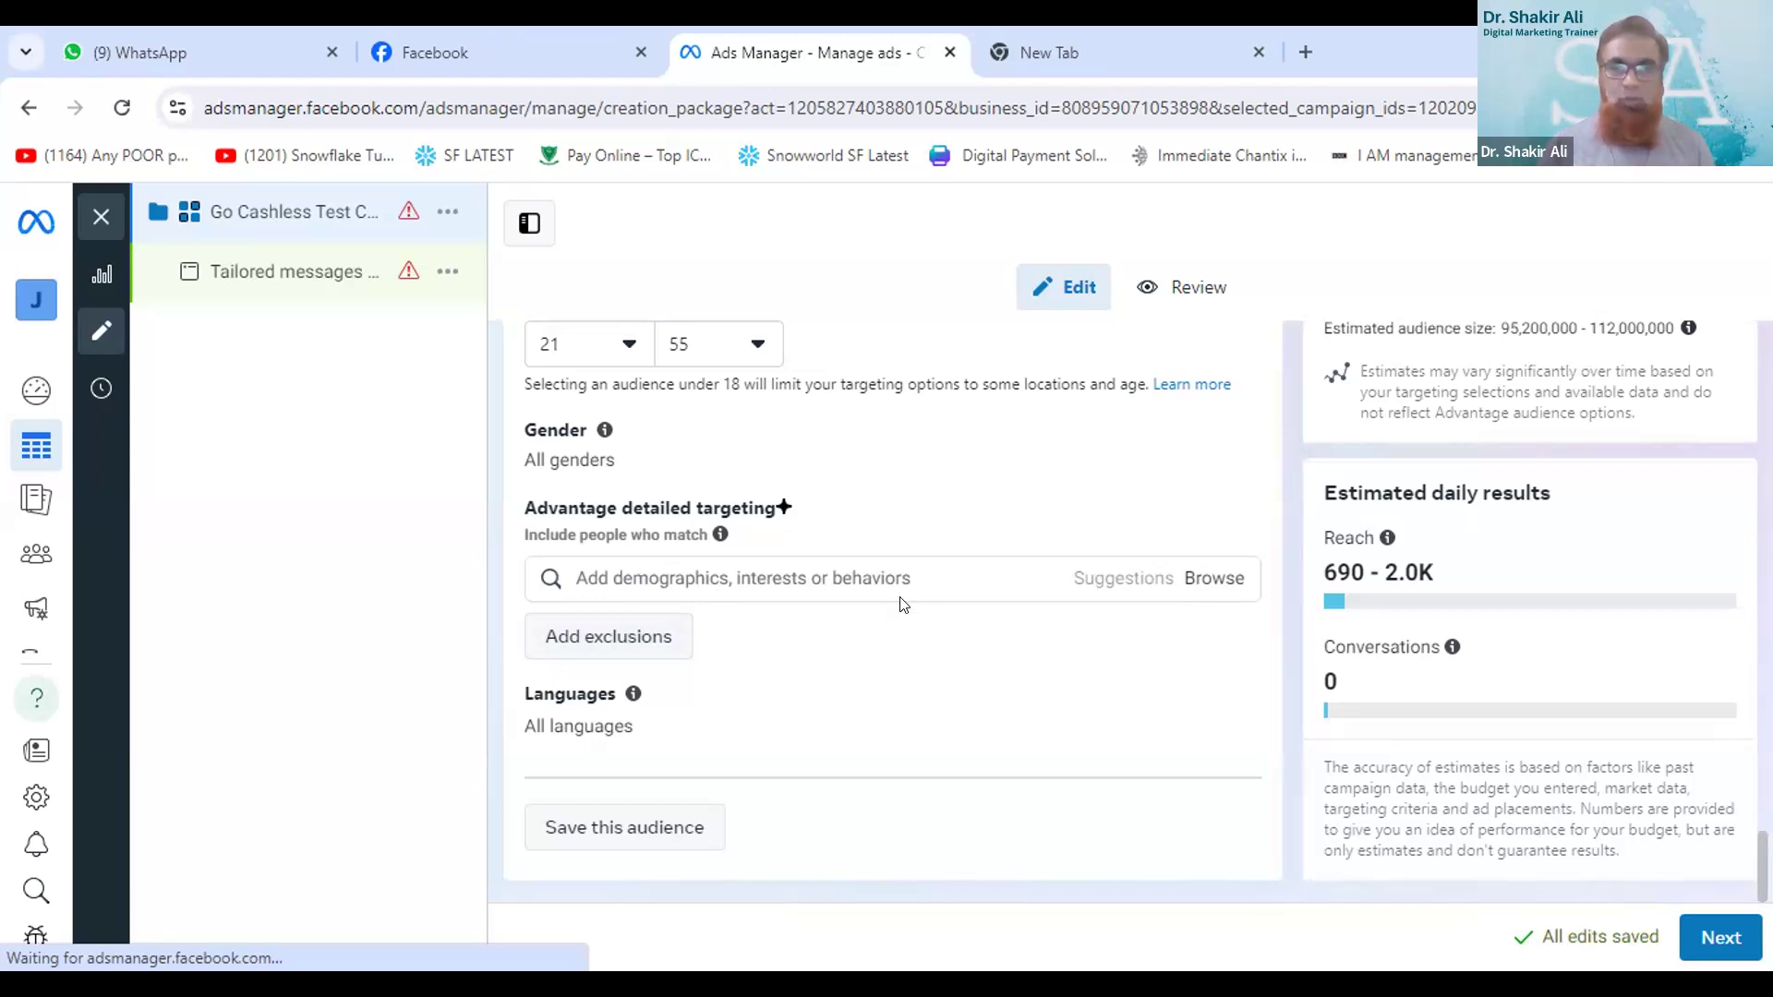
- Browse the detailed targeting demographics down to the household income options under Financial
{"action": "left_click", "coordinate": [1218, 579]}
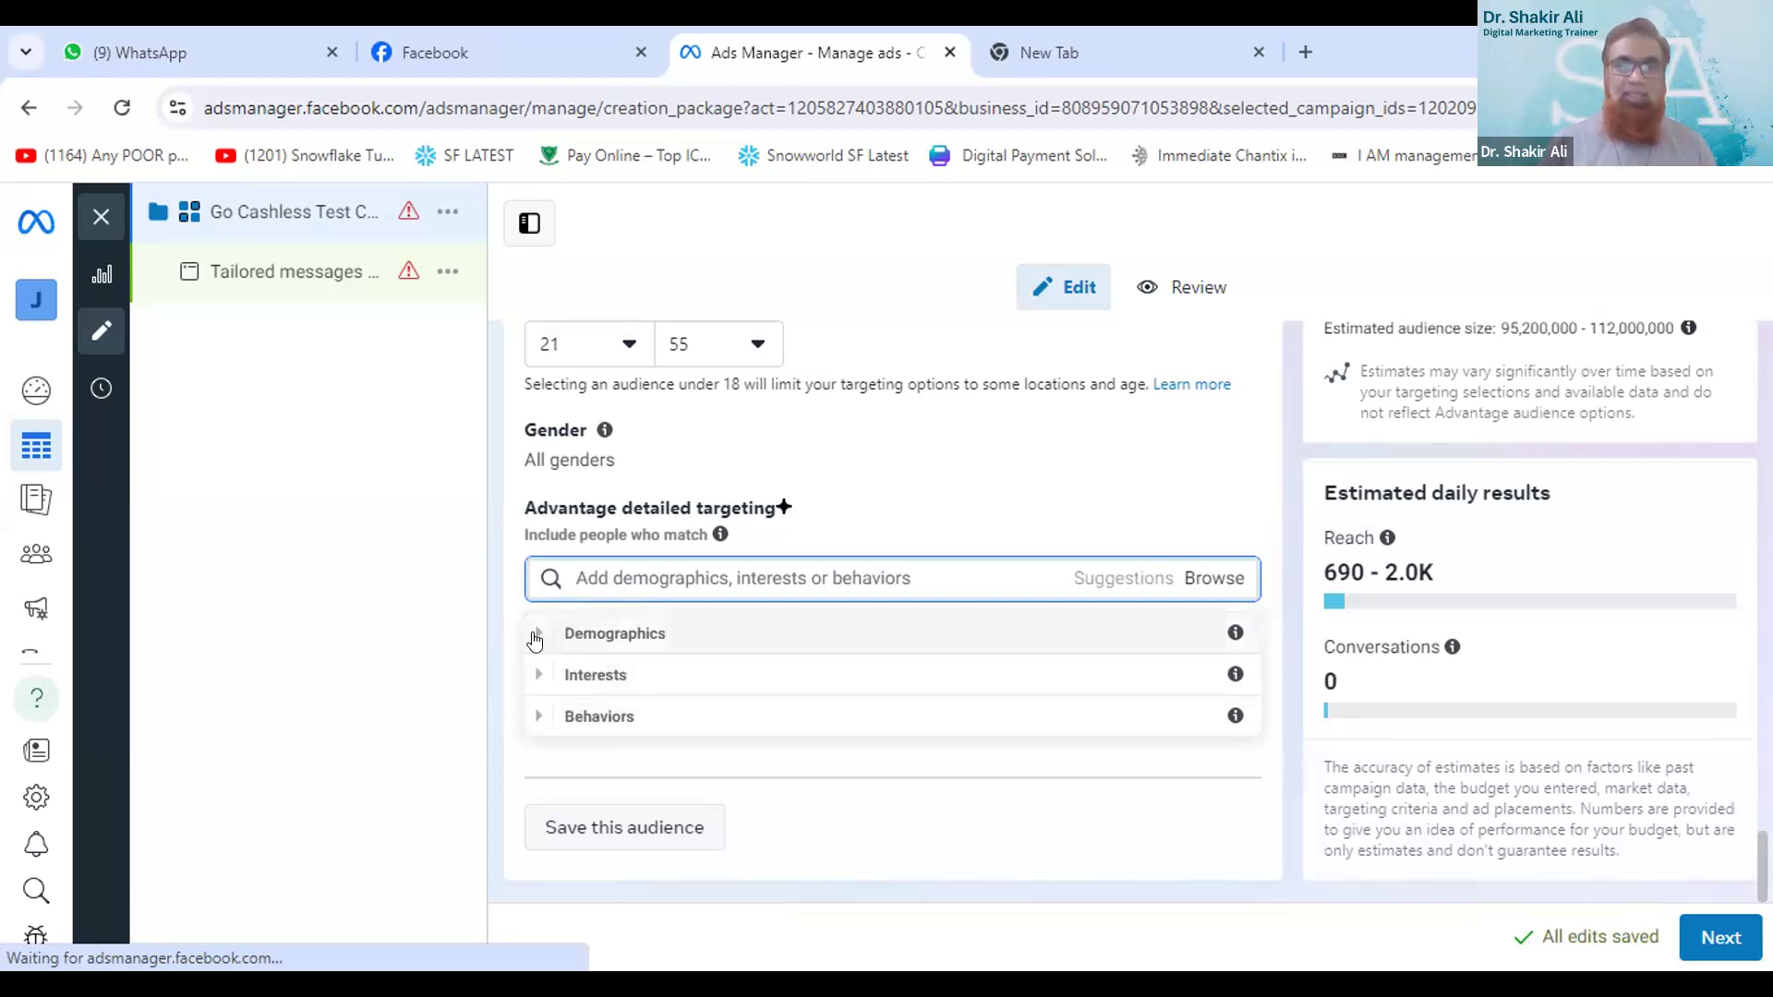
{"action": "left_click", "coordinate": [534, 635]}
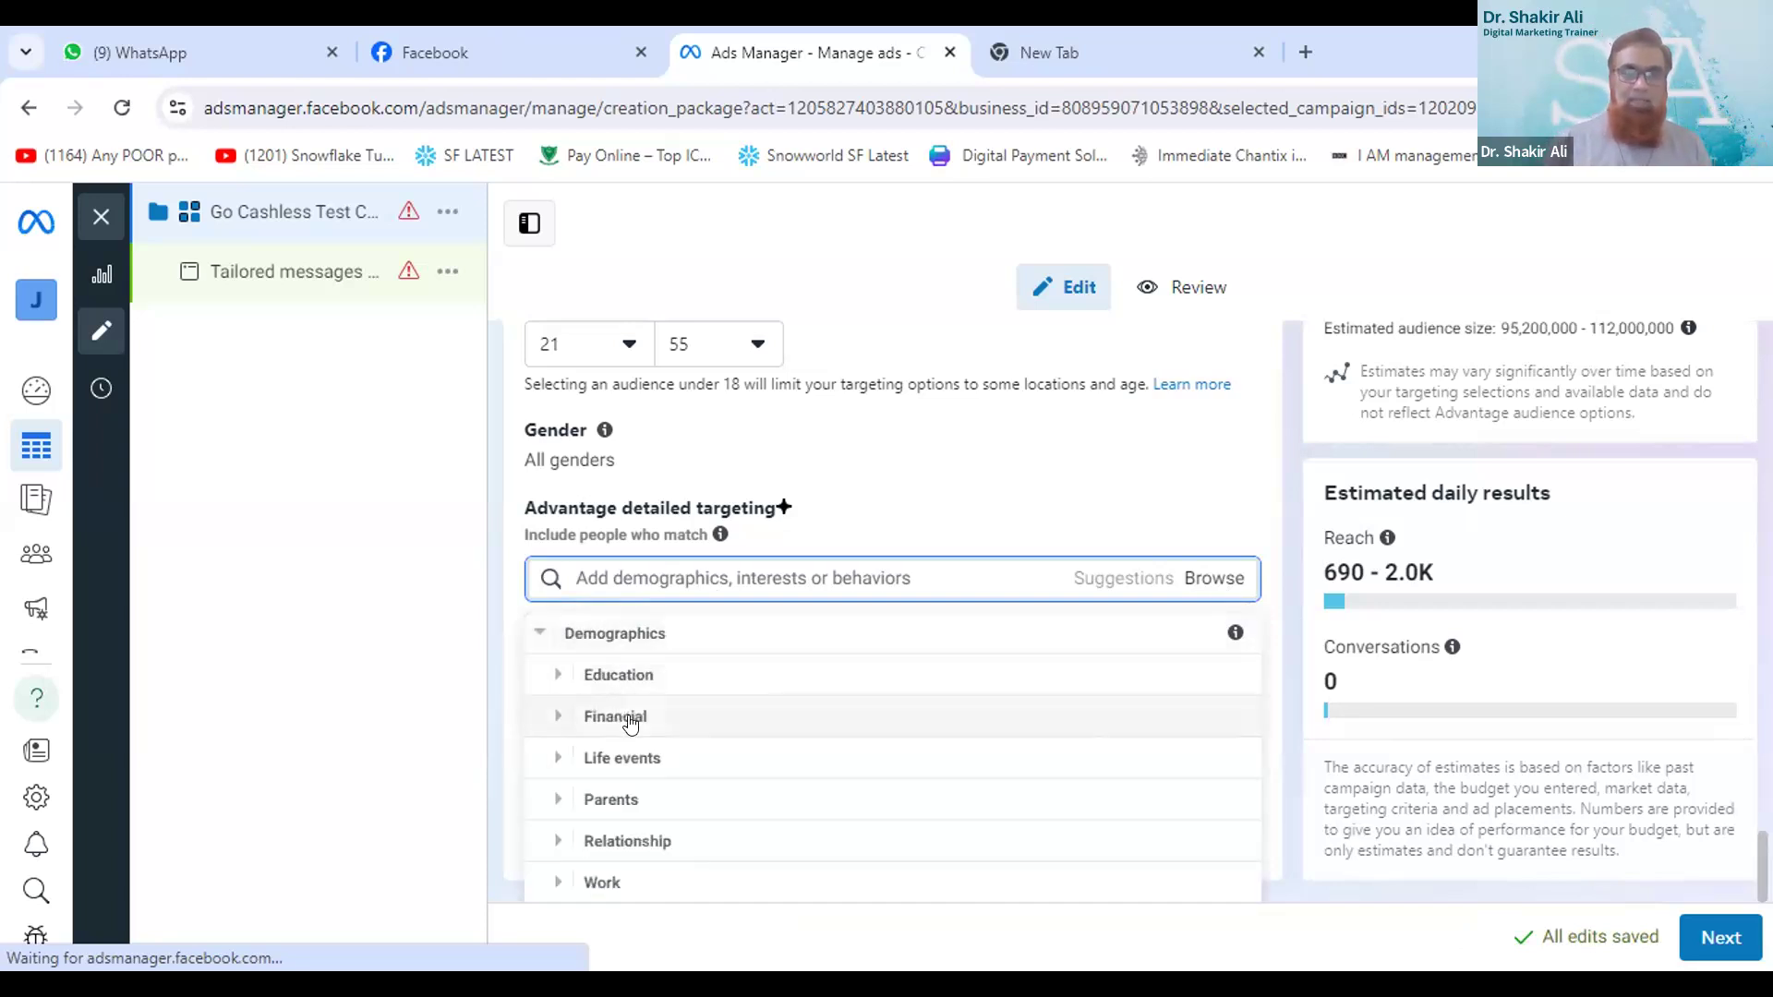
{"action": "scroll", "coordinate": [652, 680], "scroll_direction": "down", "scroll_amount": 1}
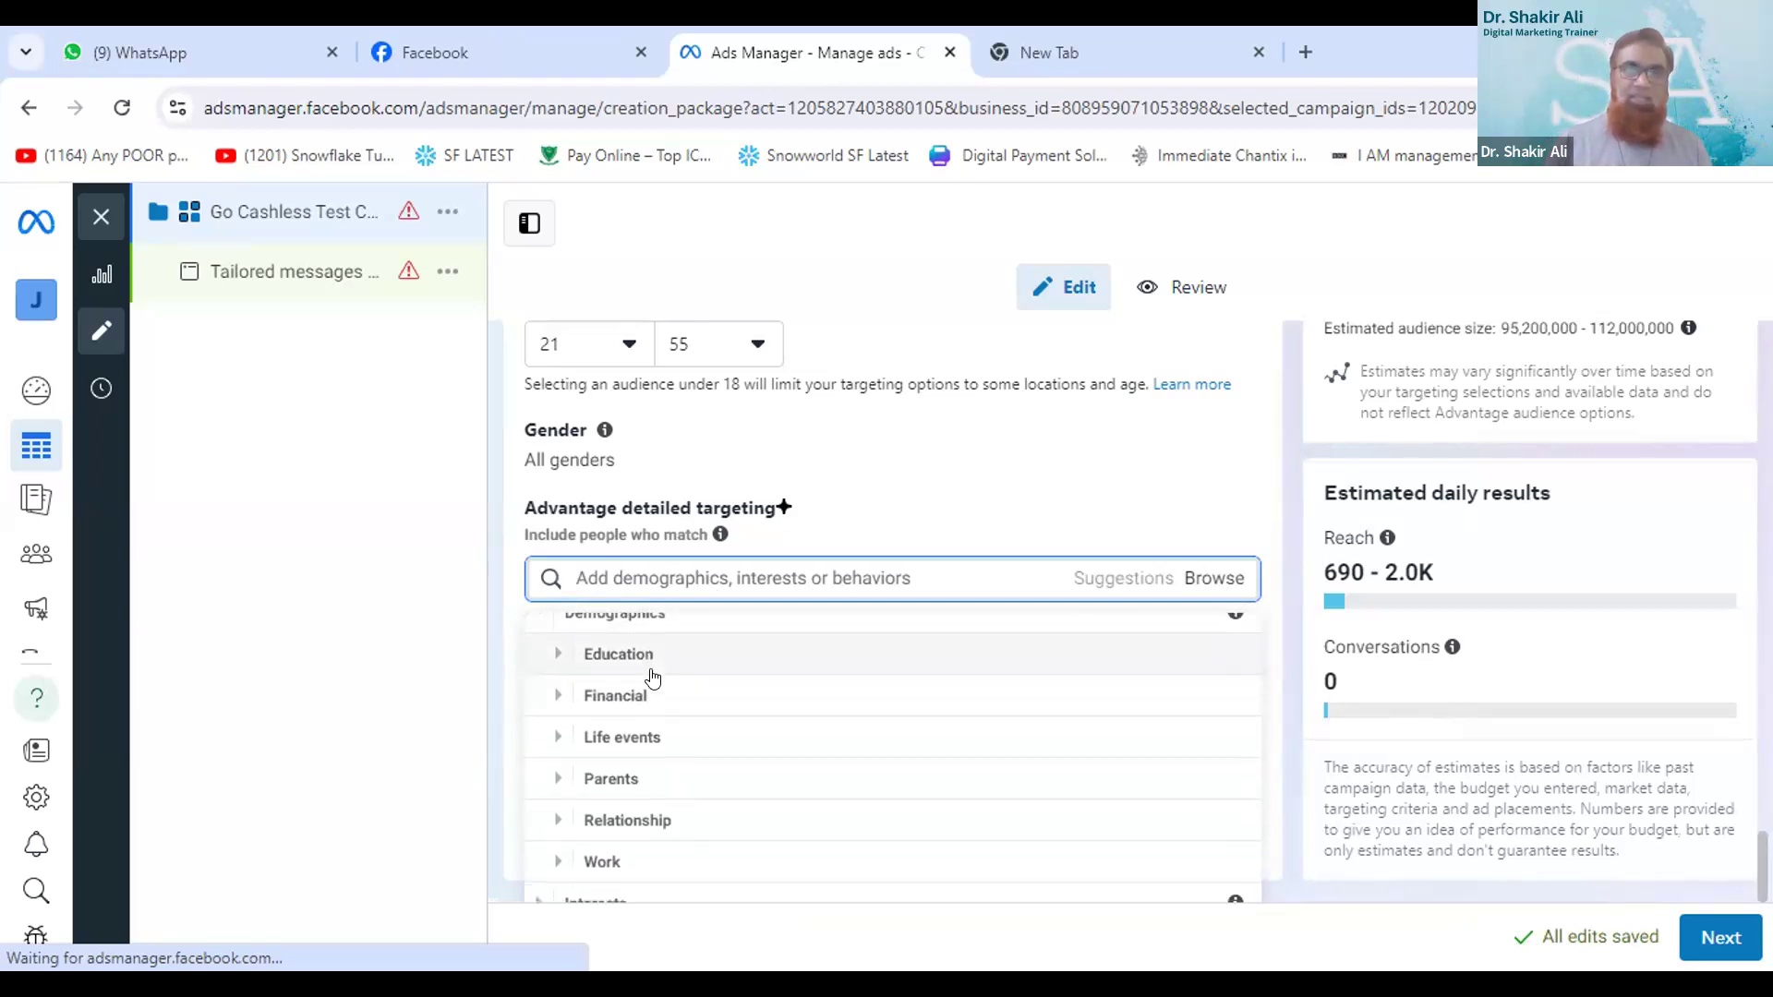
{"action": "scroll", "coordinate": [652, 679], "scroll_direction": "up", "scroll_amount": 1}
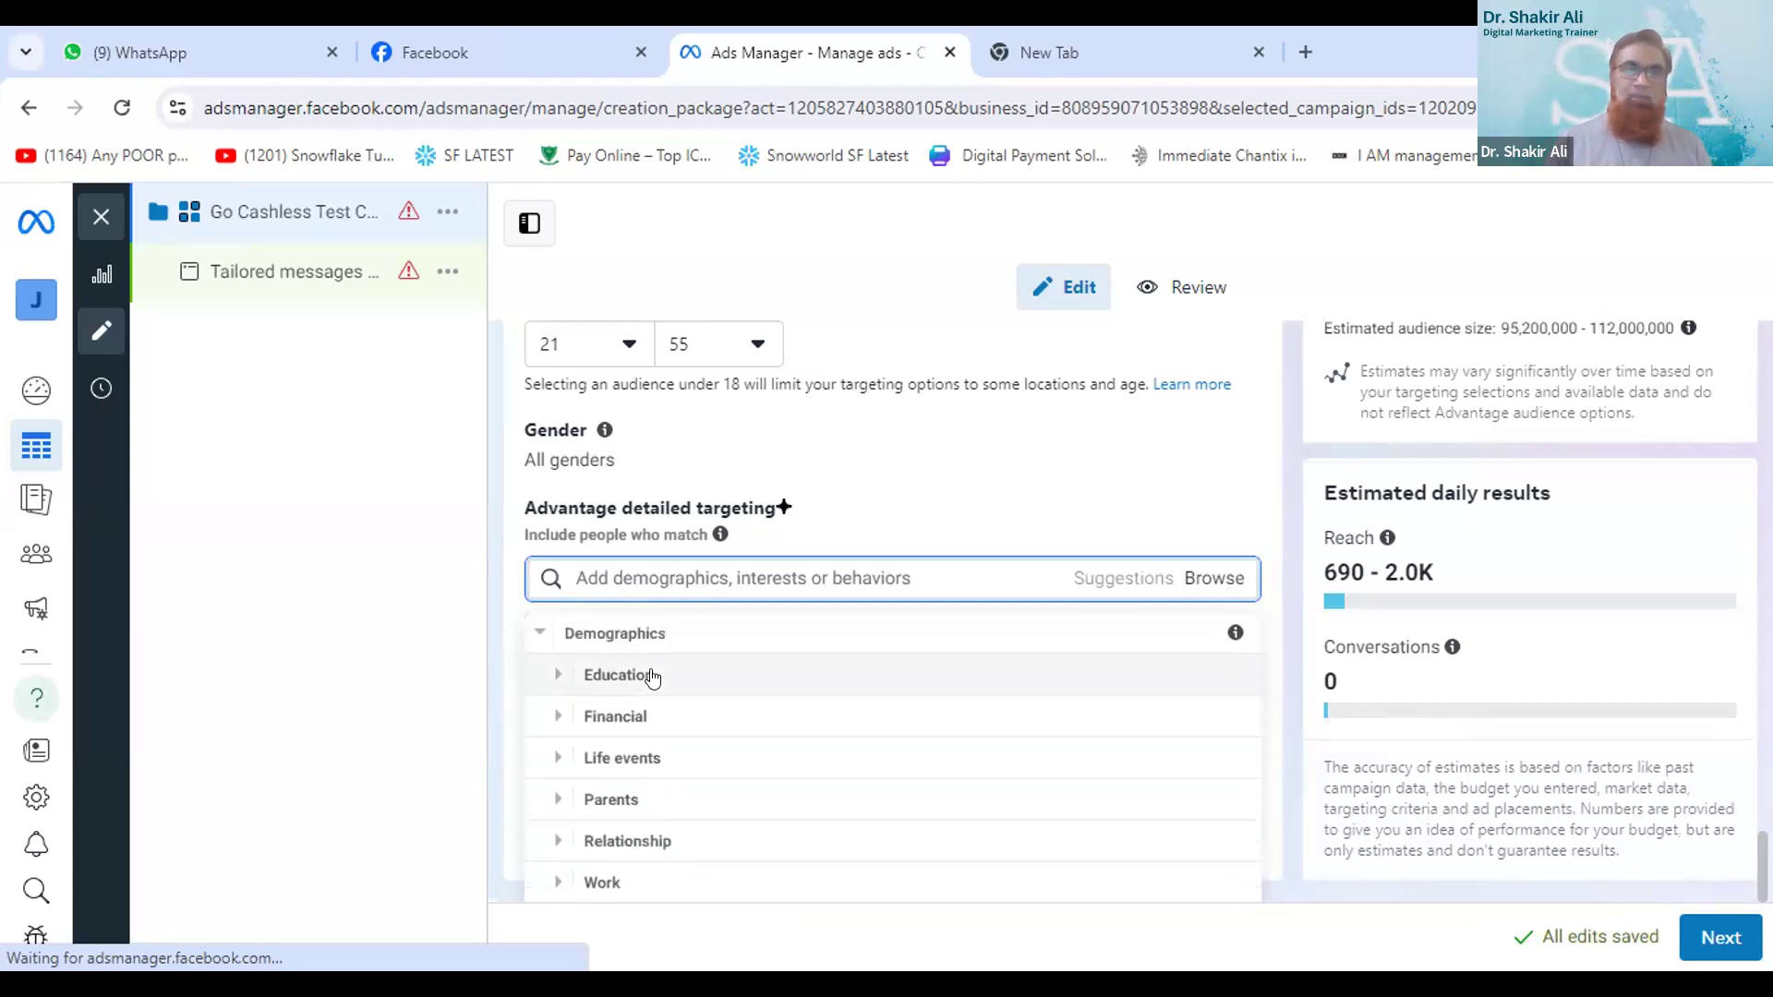
{"action": "left_click", "coordinate": [611, 727]}
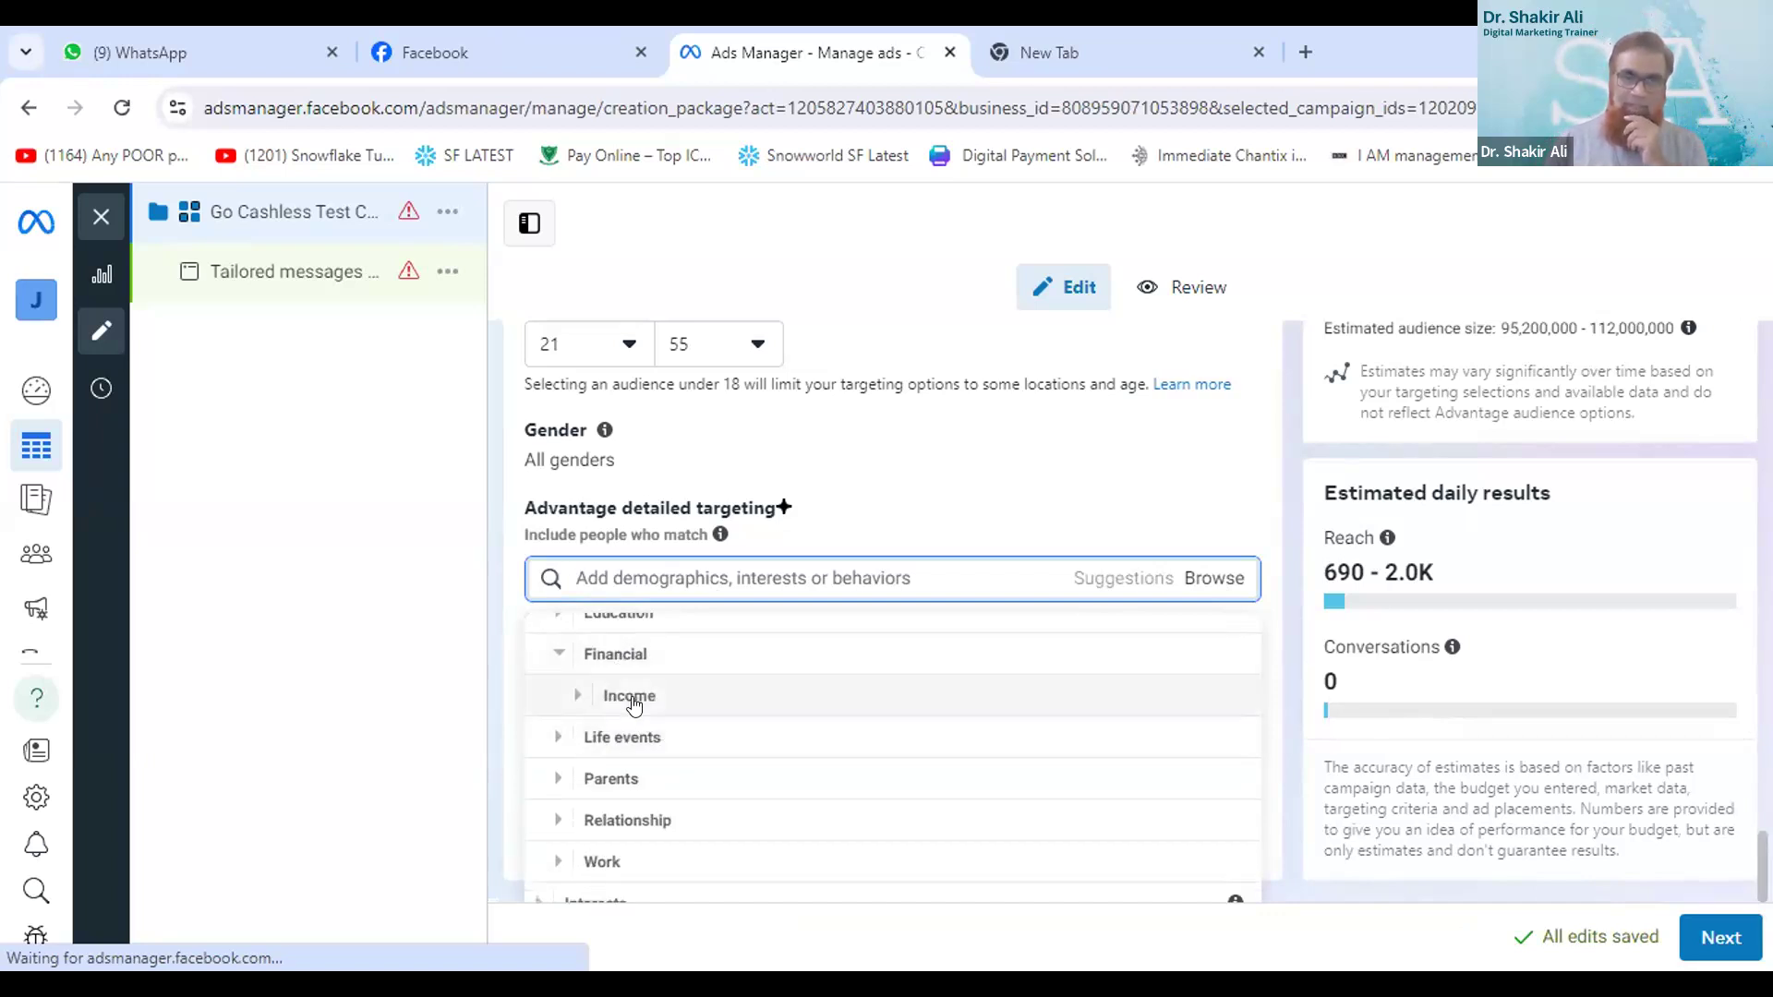
{"action": "left_click", "coordinate": [632, 698]}
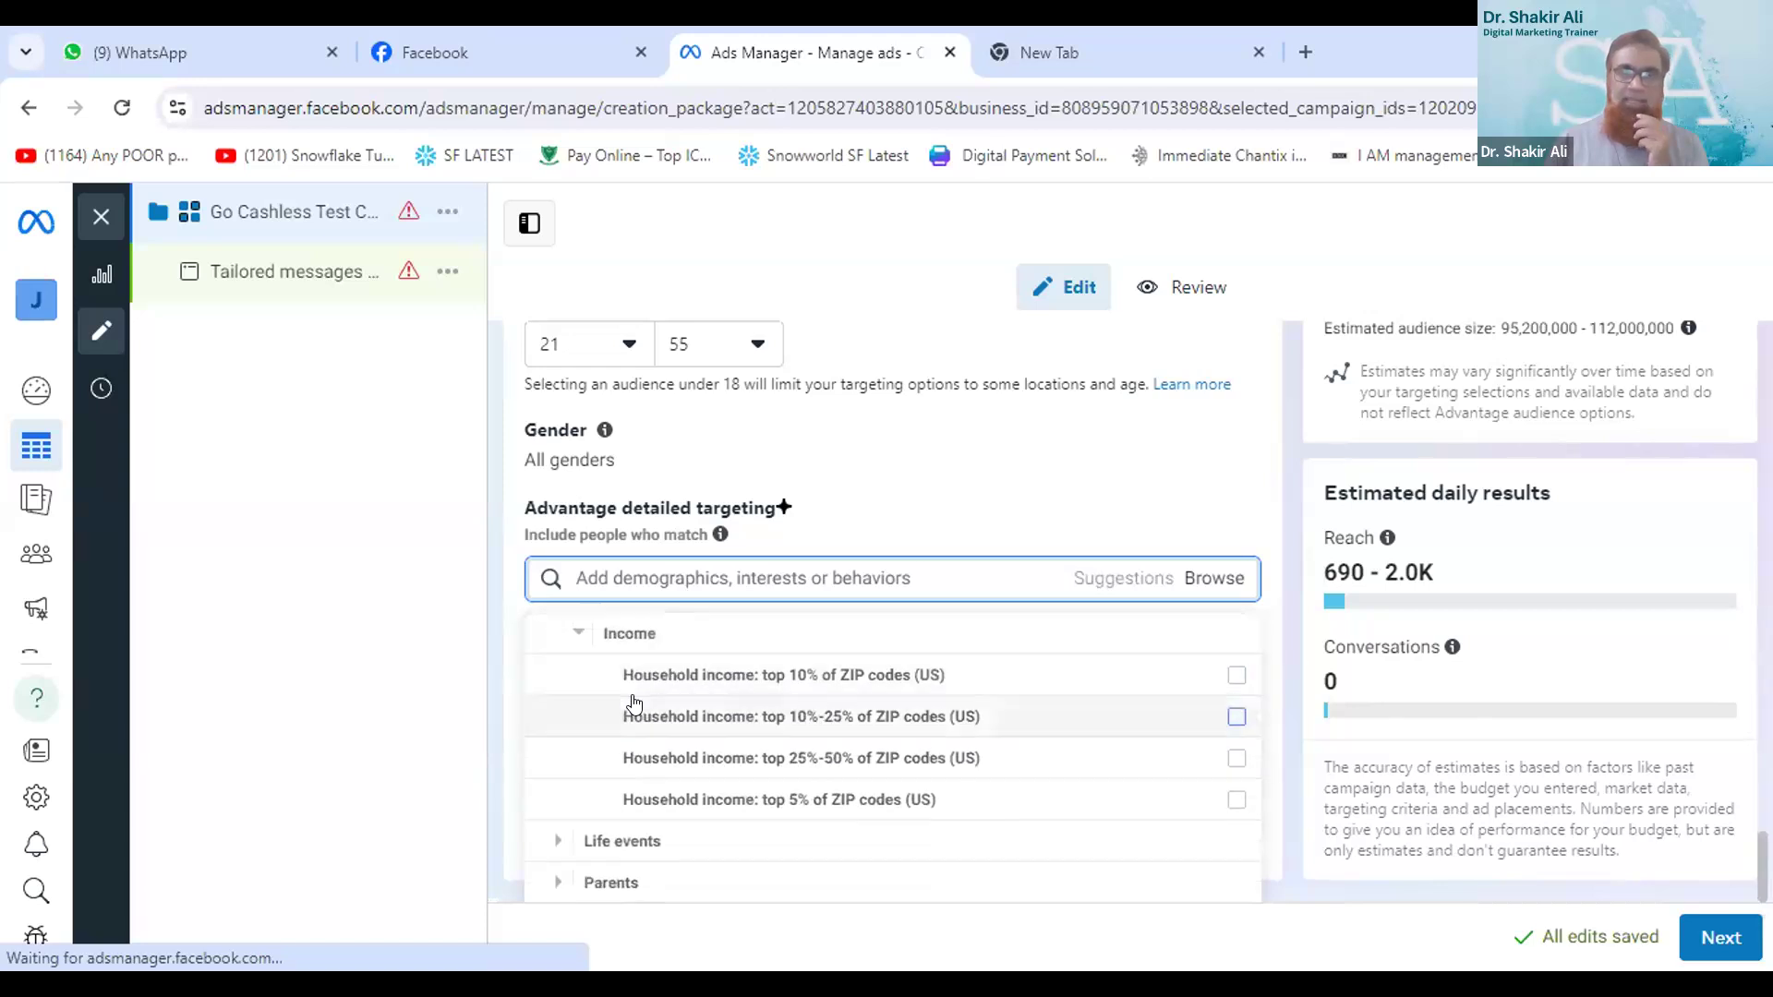
{"action": "mouse_move", "coordinate": [865, 677]}
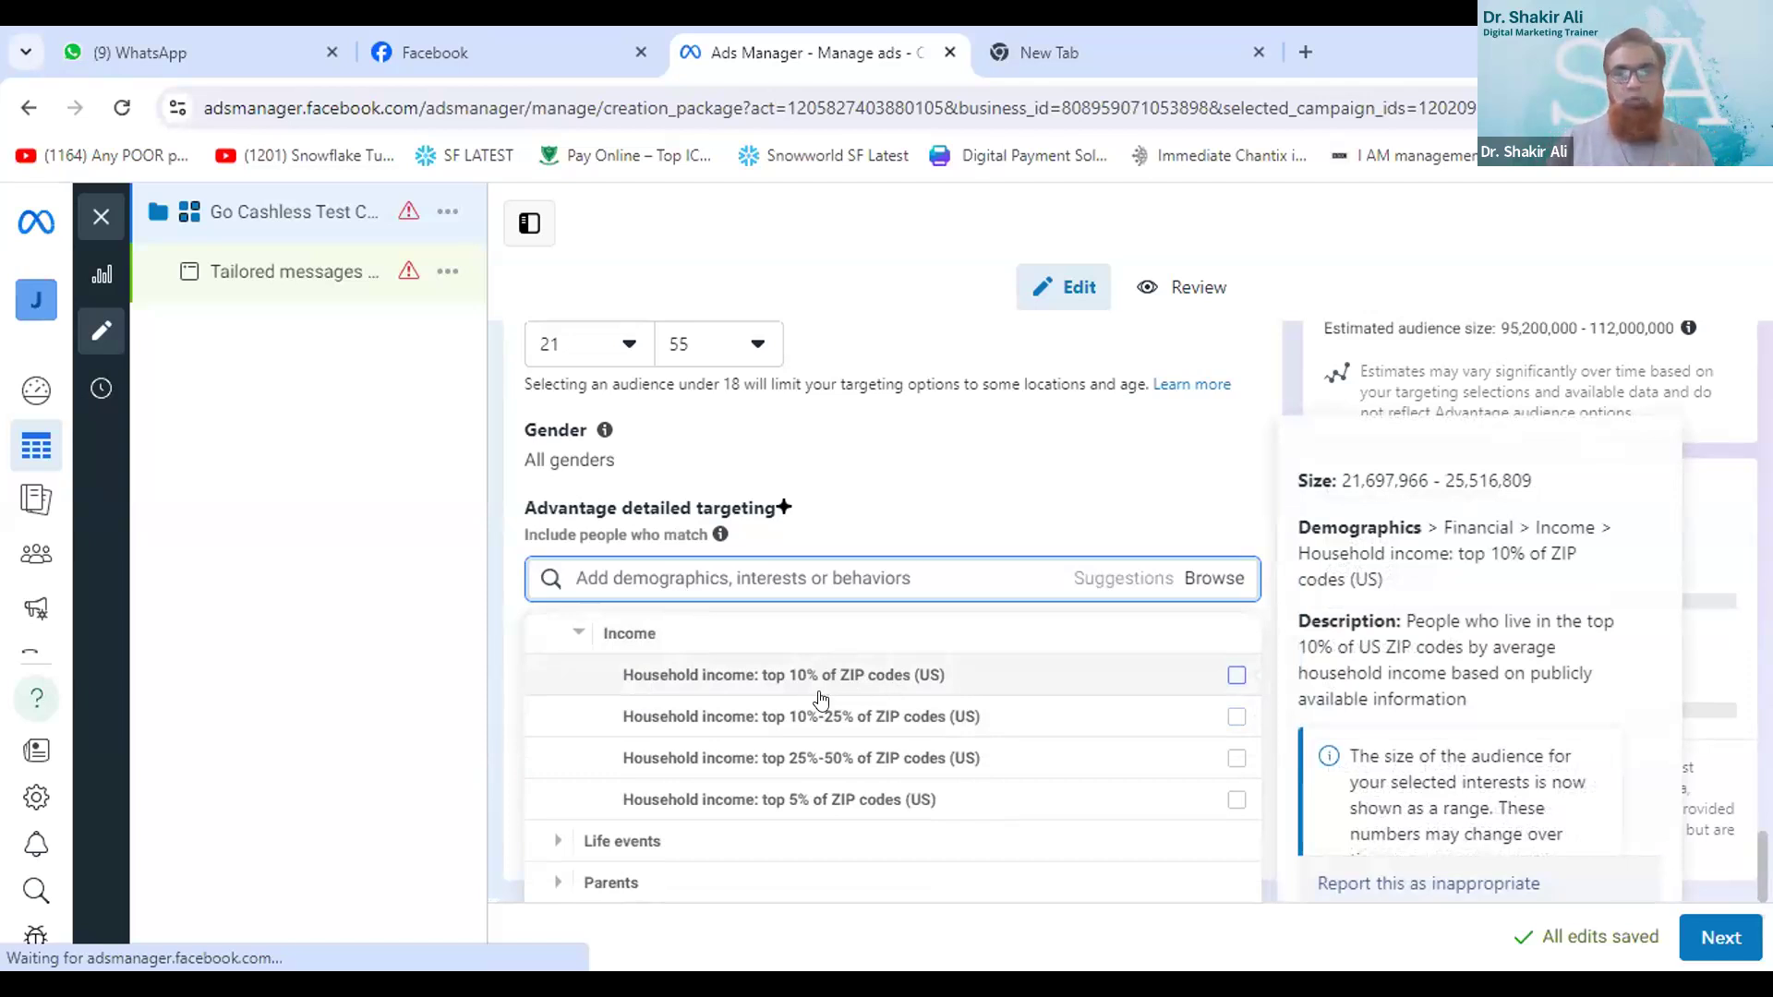
- Examine the Education options and the remaining demographic, interest and behavior categories in detailed targeting
{"action": "scroll", "coordinate": [600, 765], "scroll_direction": "up", "scroll_amount": 2}
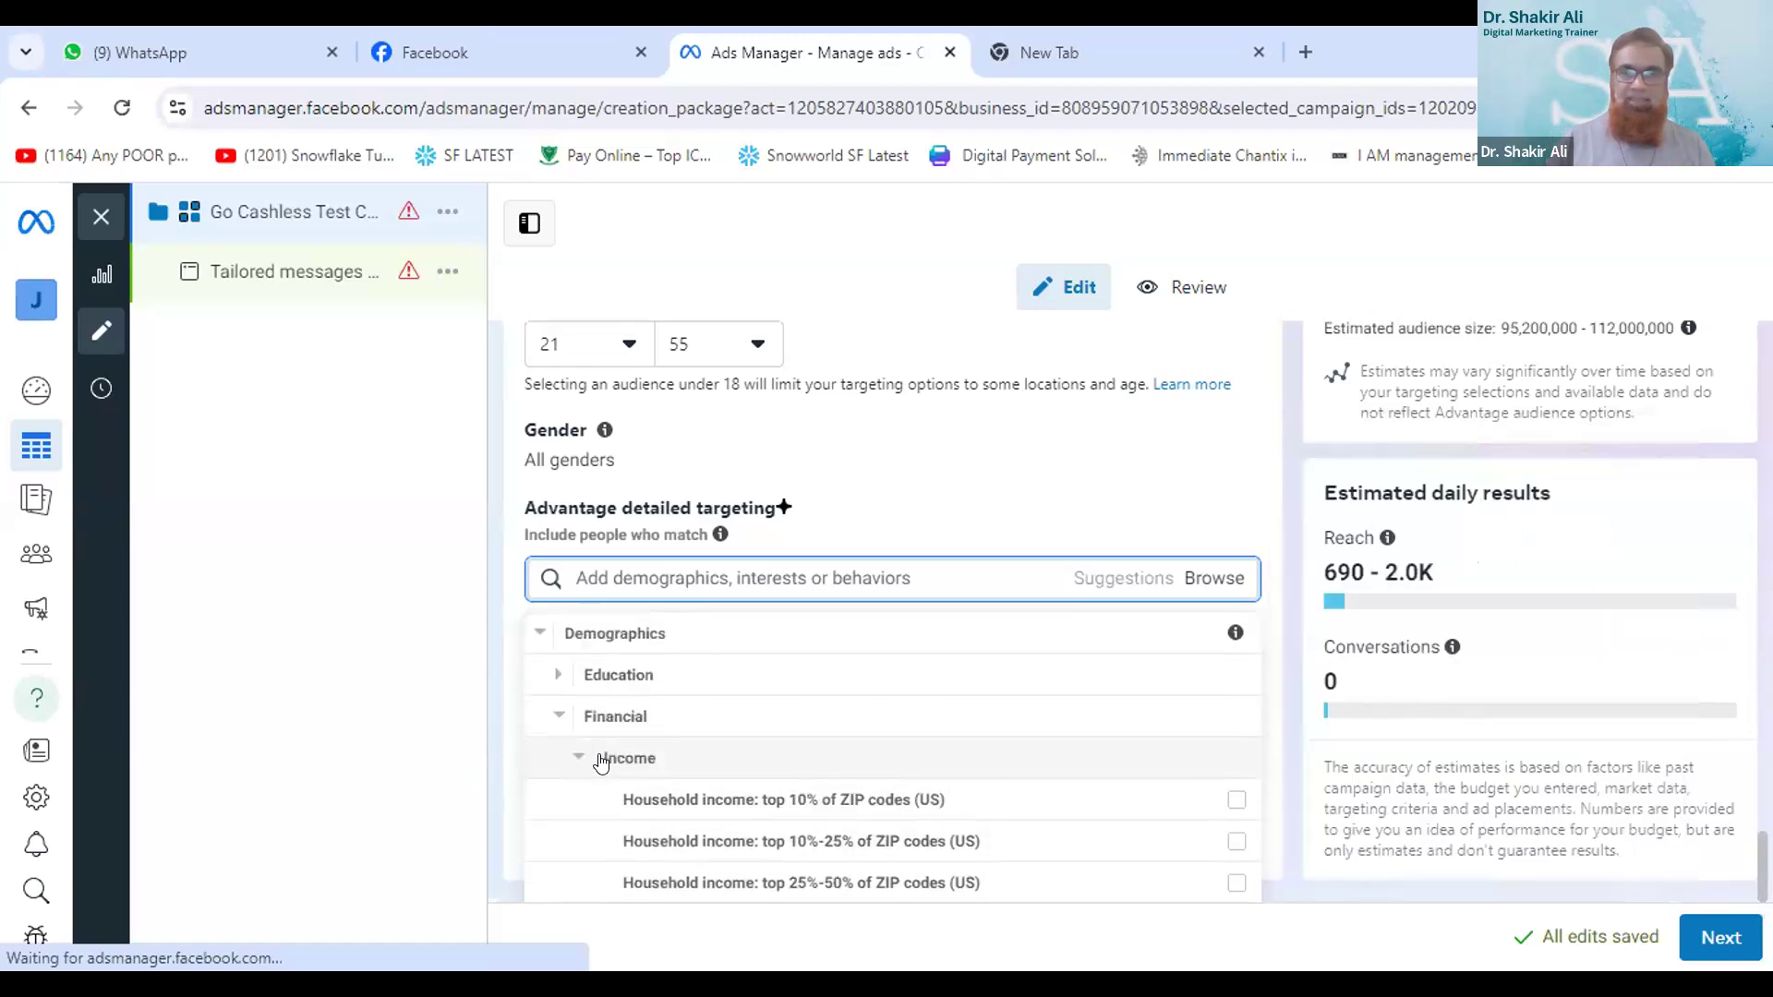
{"action": "left_click", "coordinate": [554, 678]}
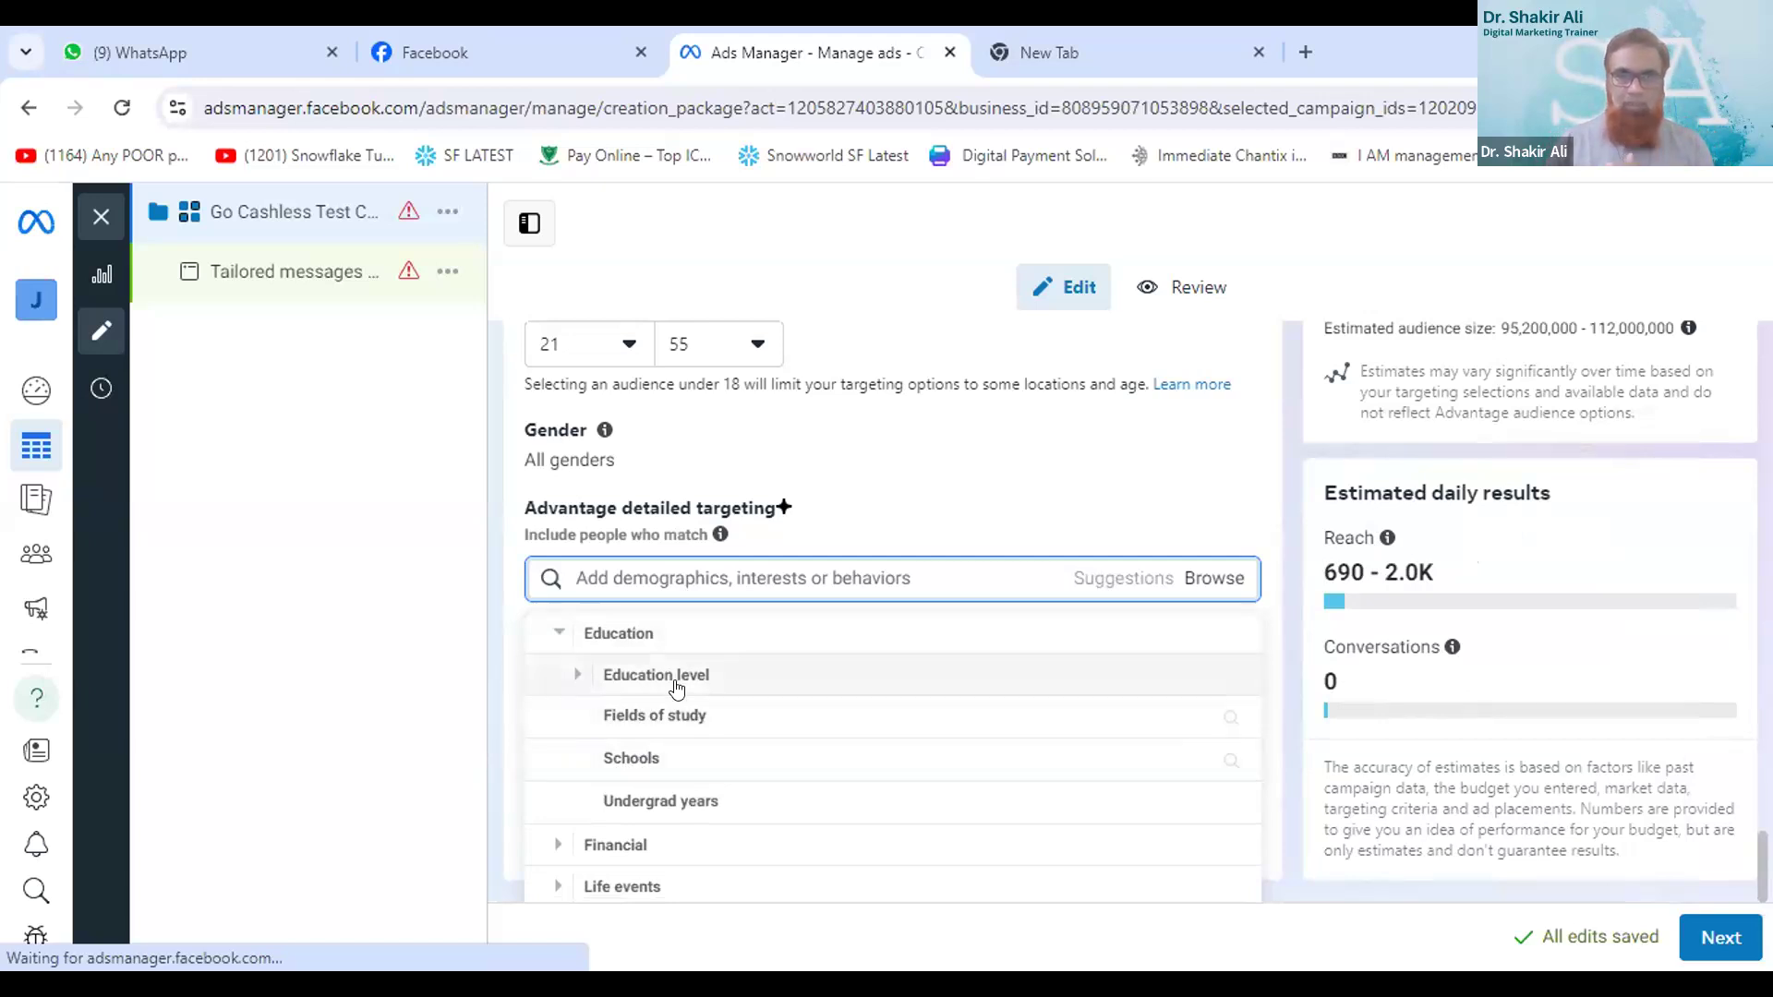
{"action": "scroll", "coordinate": [738, 720], "scroll_direction": "down", "scroll_amount": 2}
{"action": "scroll", "coordinate": [1214, 736], "scroll_direction": "down", "scroll_amount": 1}
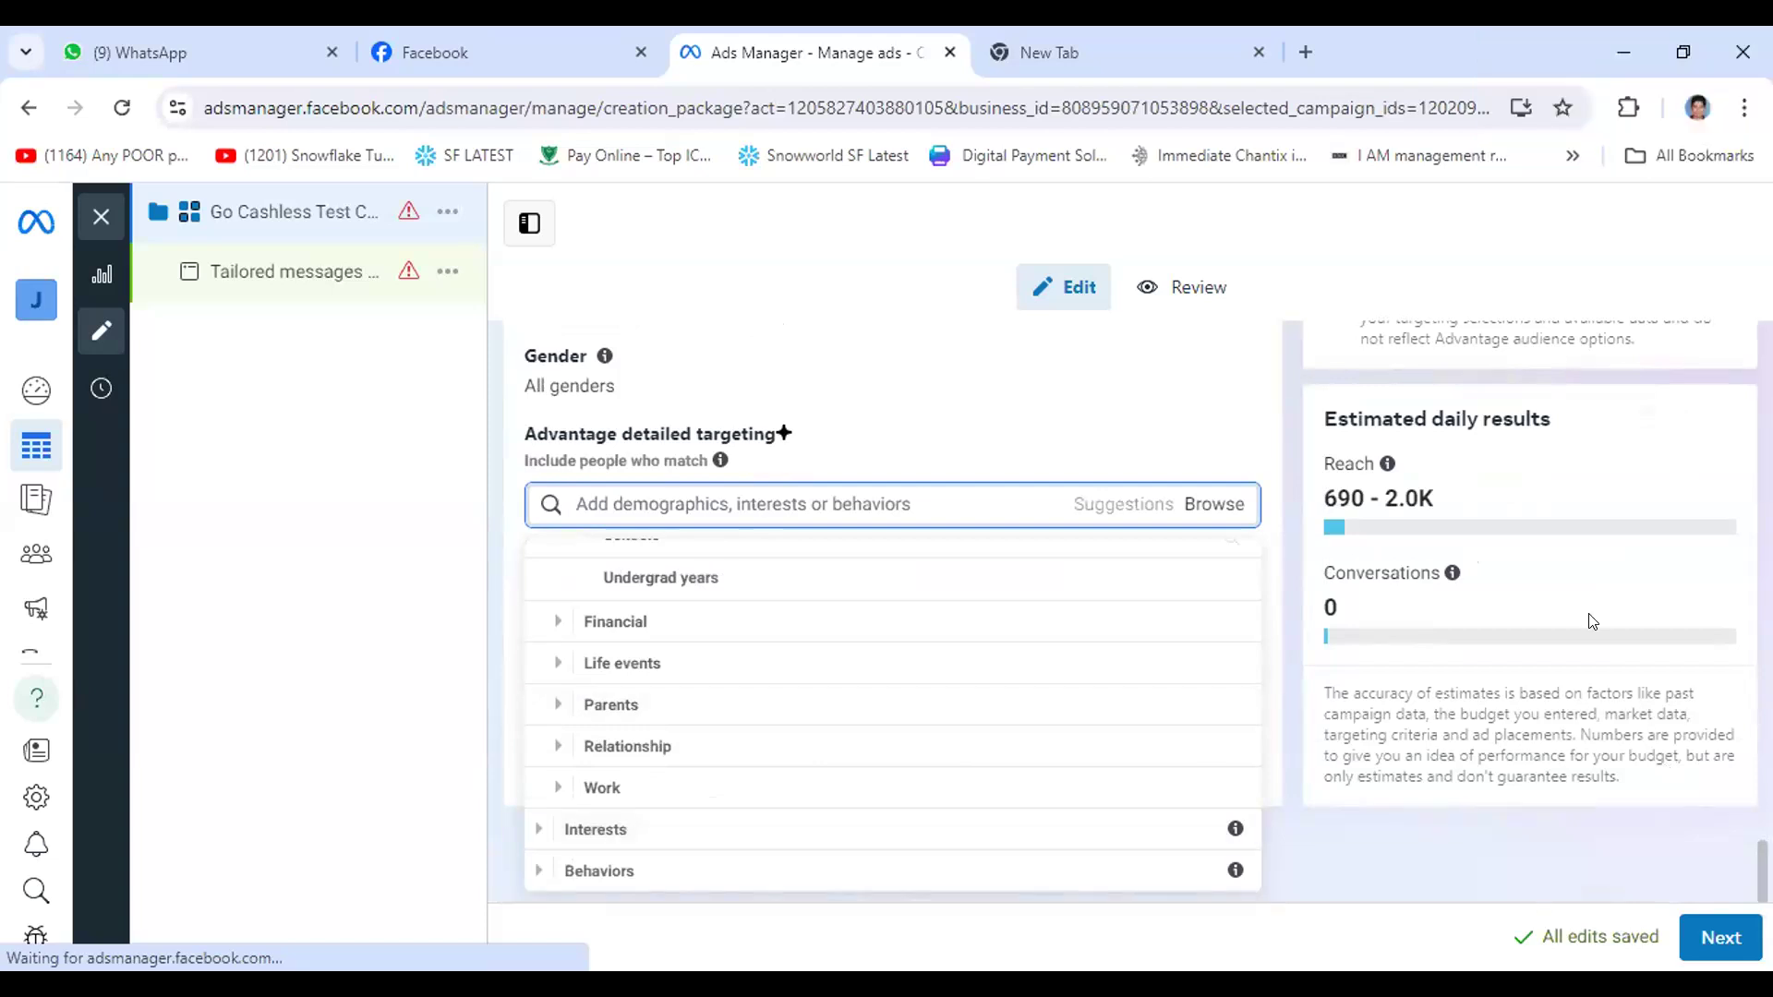
- Review the campaign settings from the Audience section back through budget, messaging apps and categories to the campaign name
{"action": "key", "text": "ctrl+minus"}
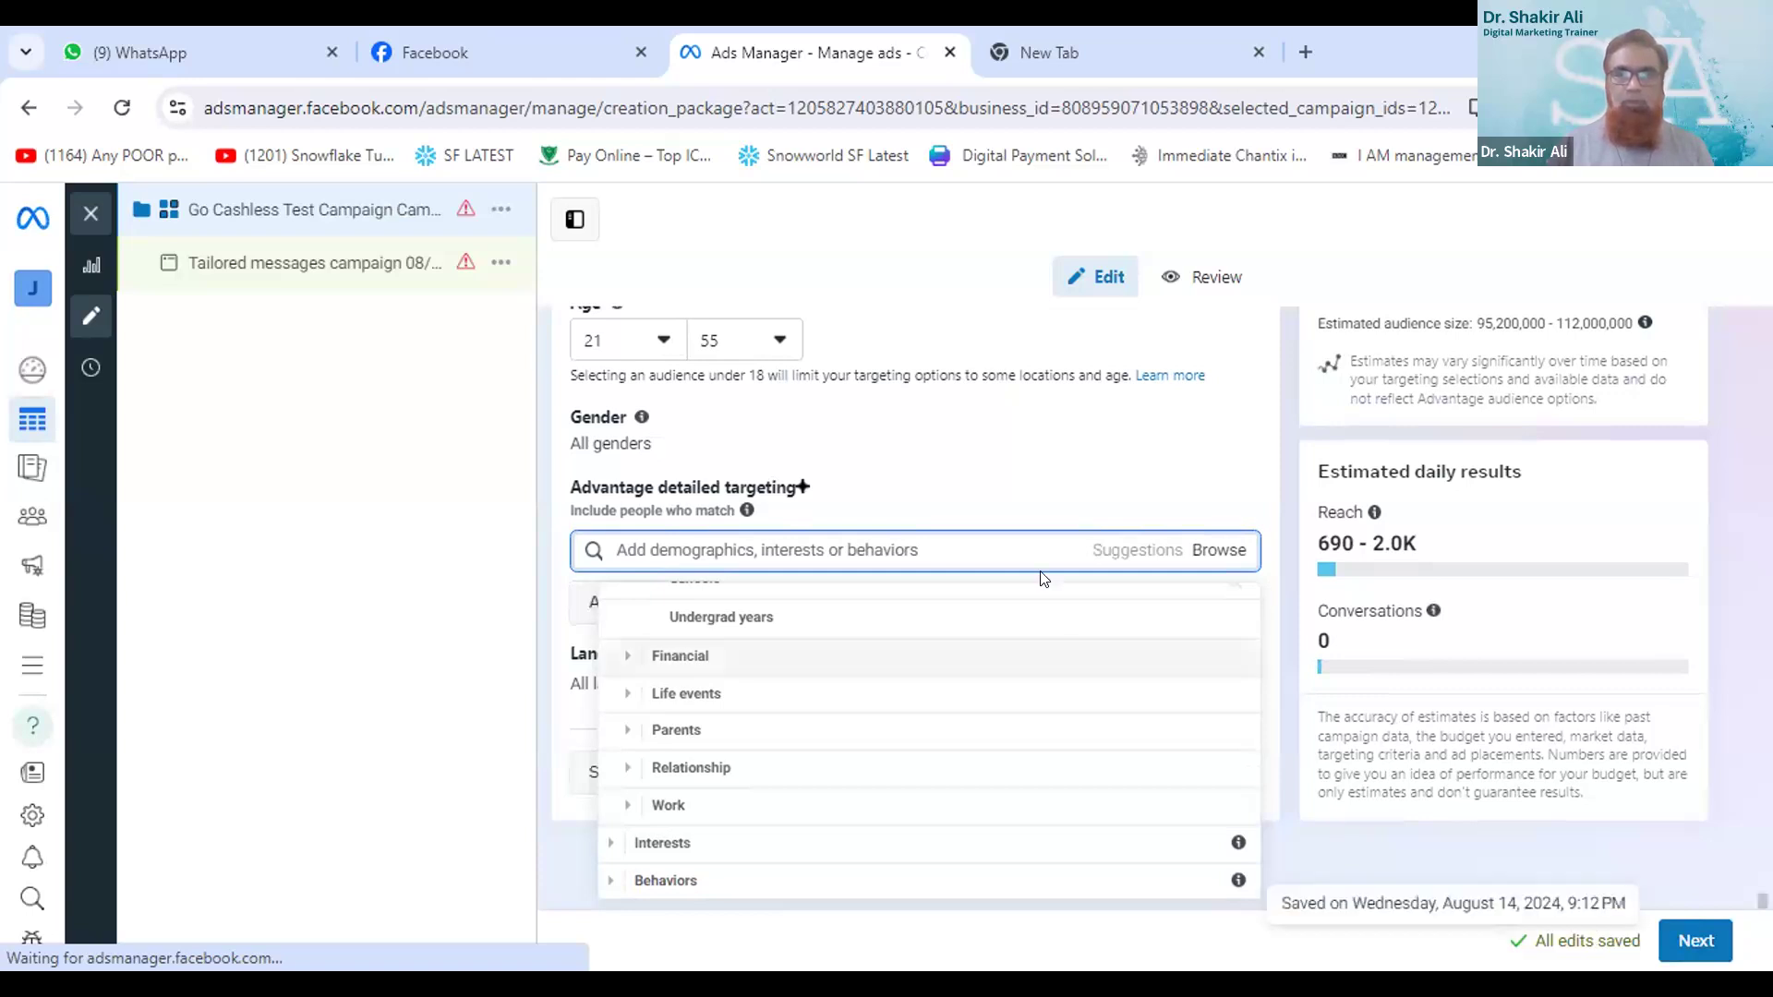
{"action": "scroll", "coordinate": [1042, 579], "scroll_direction": "up", "scroll_amount": 3}
{"action": "scroll", "coordinate": [1042, 579], "scroll_direction": "up", "scroll_amount": 4}
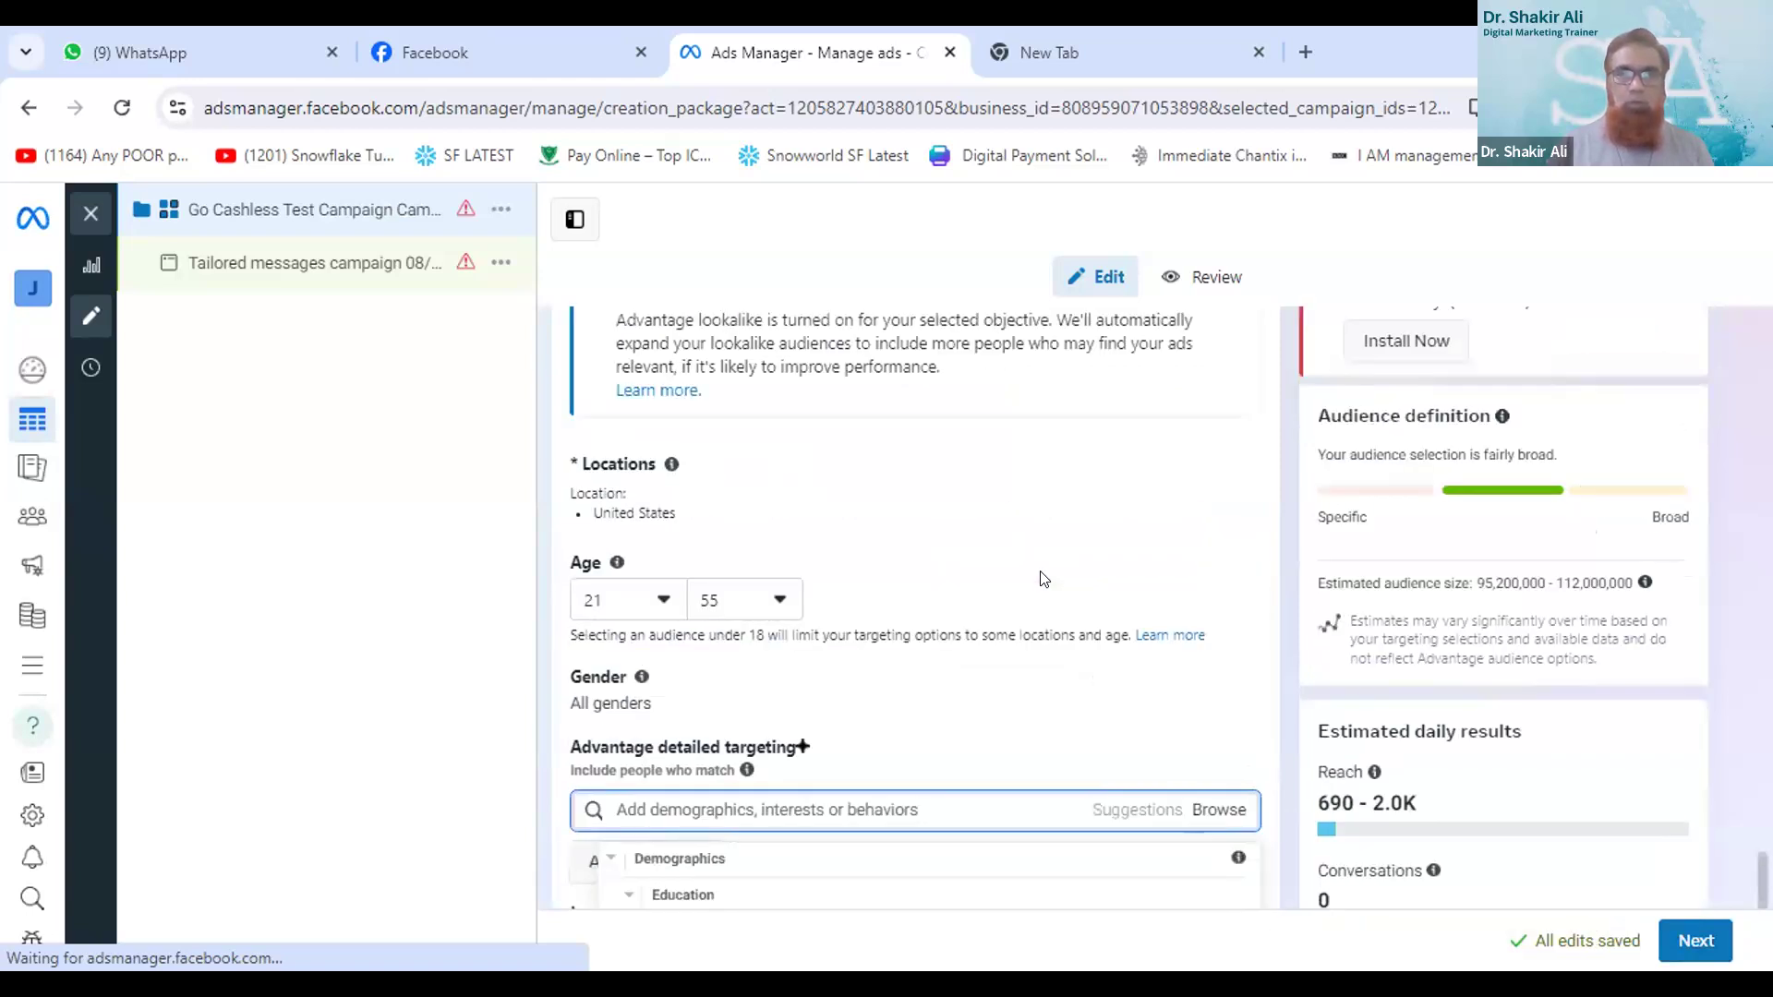
{"action": "scroll", "coordinate": [1069, 565], "scroll_direction": "up", "scroll_amount": 3}
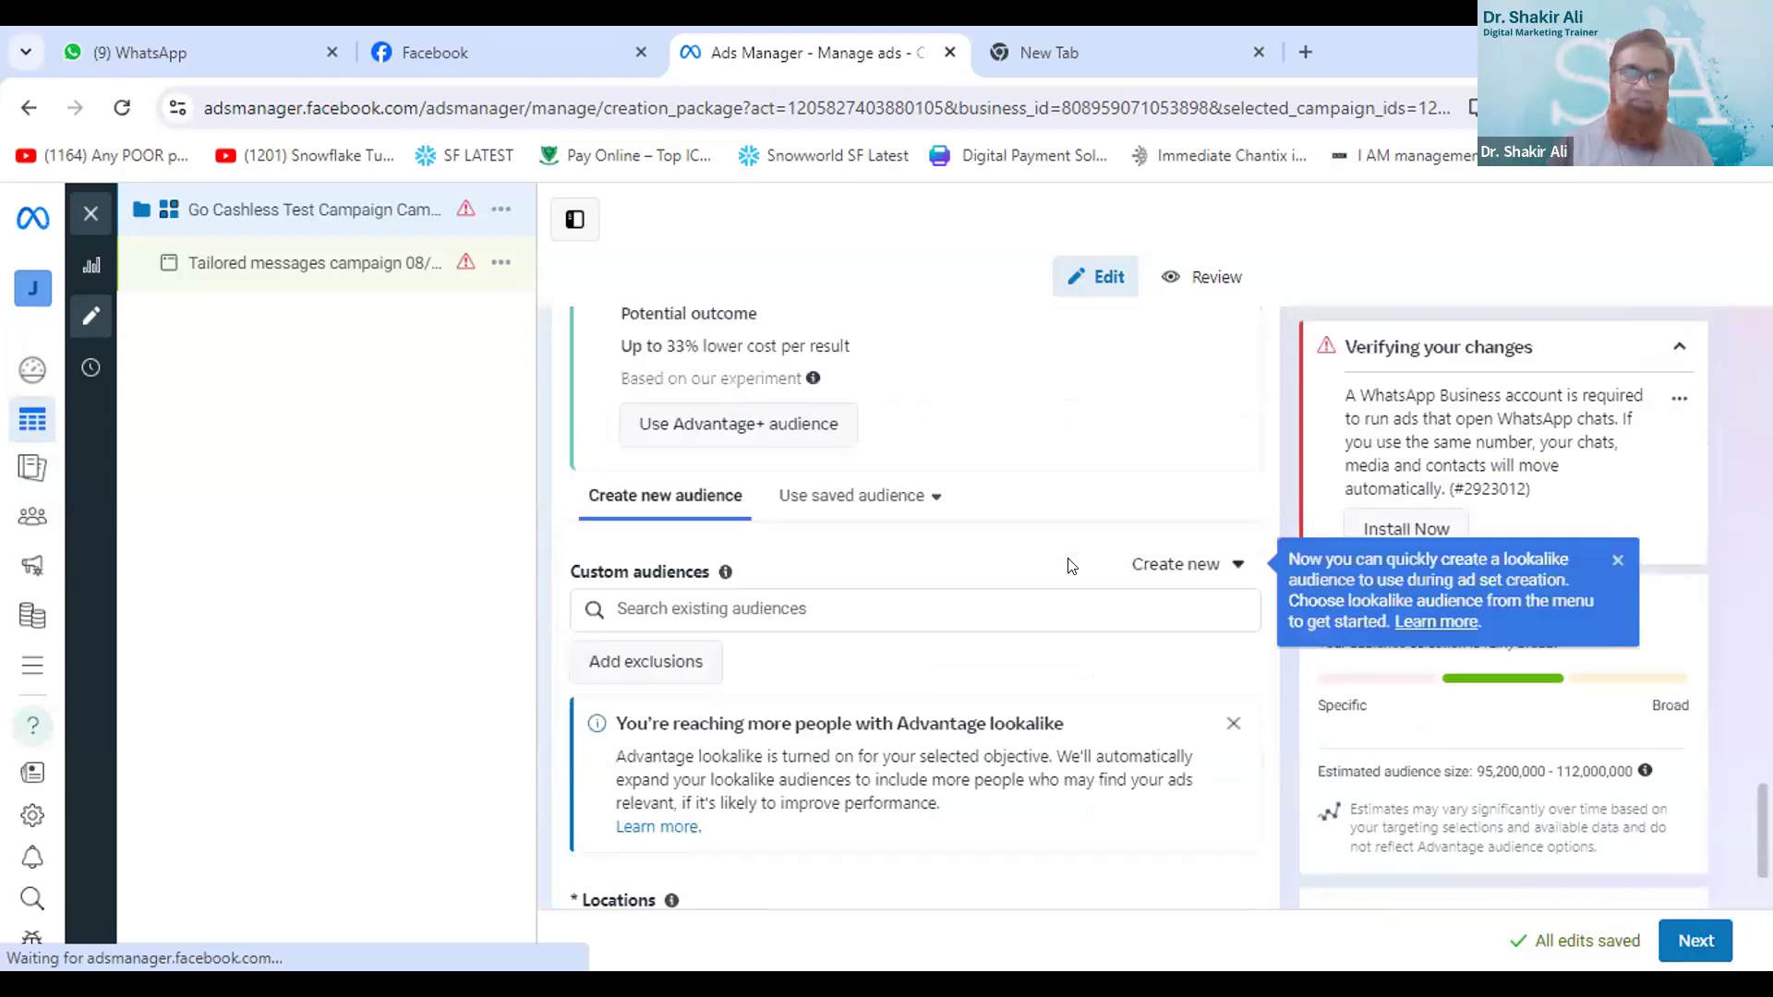
{"action": "scroll", "coordinate": [1069, 565], "scroll_direction": "up", "scroll_amount": 2}
{"action": "scroll", "coordinate": [1069, 565], "scroll_direction": "up", "scroll_amount": 1}
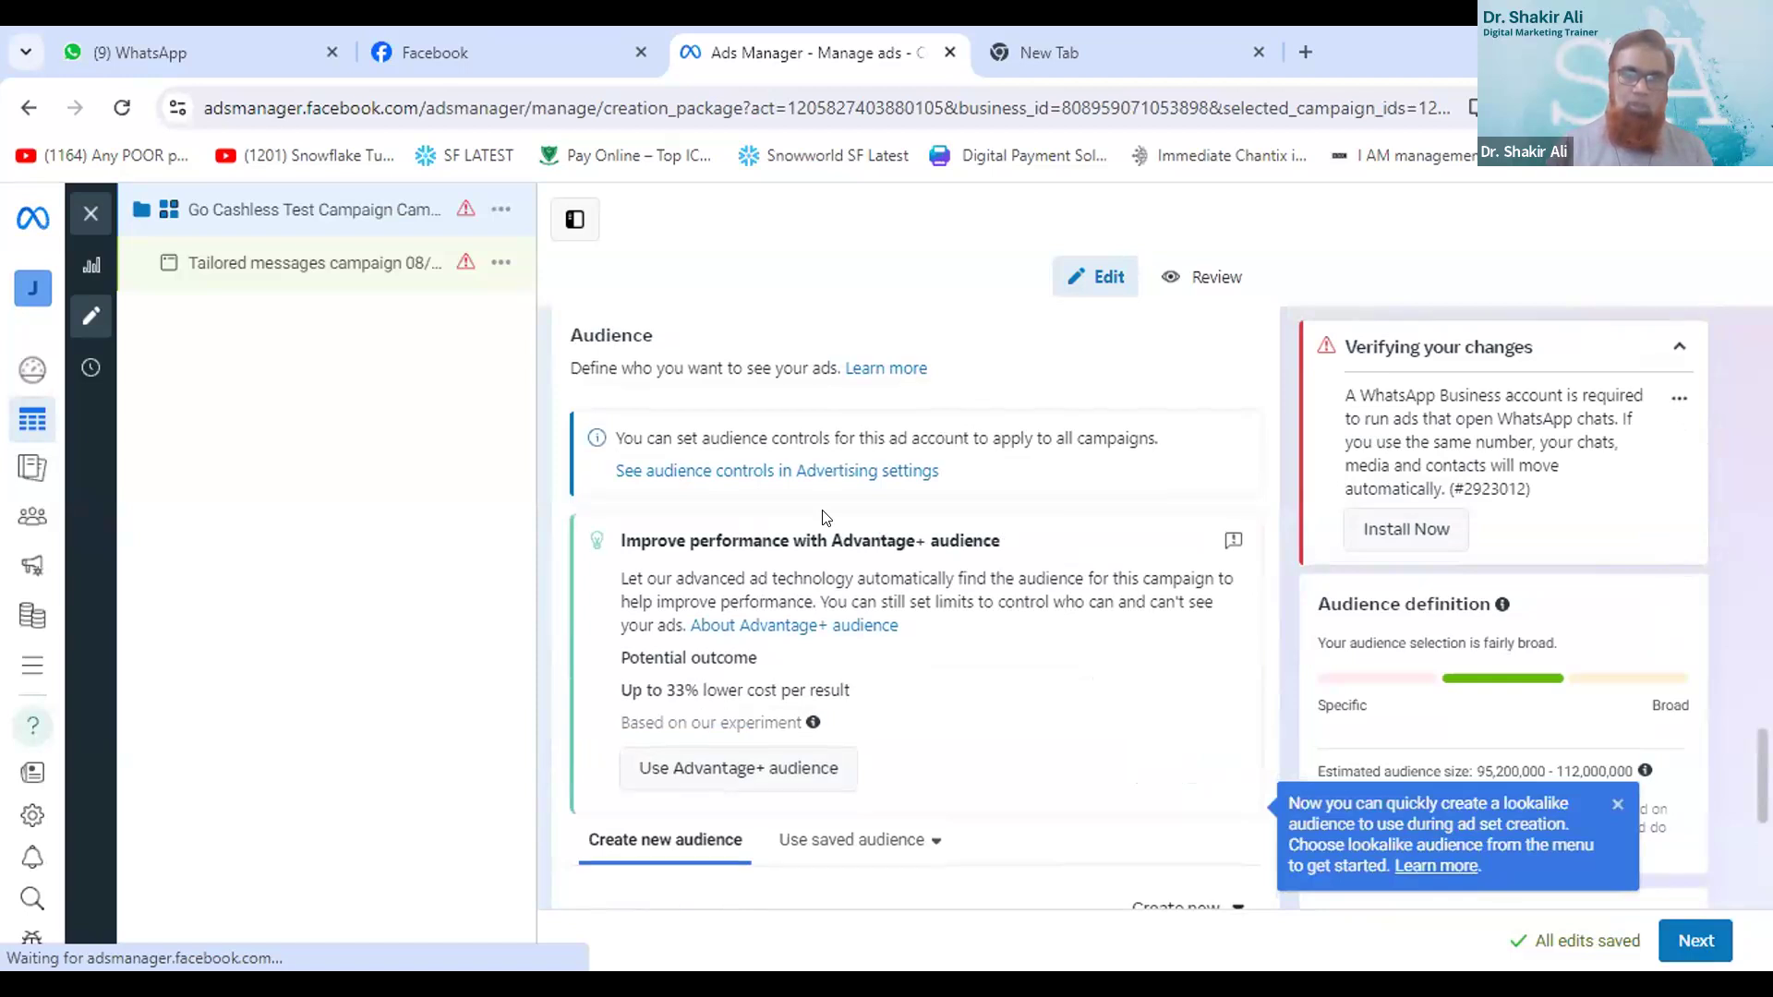
{"action": "scroll", "coordinate": [825, 517], "scroll_direction": "up", "scroll_amount": 2}
{"action": "scroll", "coordinate": [825, 517], "scroll_direction": "up", "scroll_amount": 3}
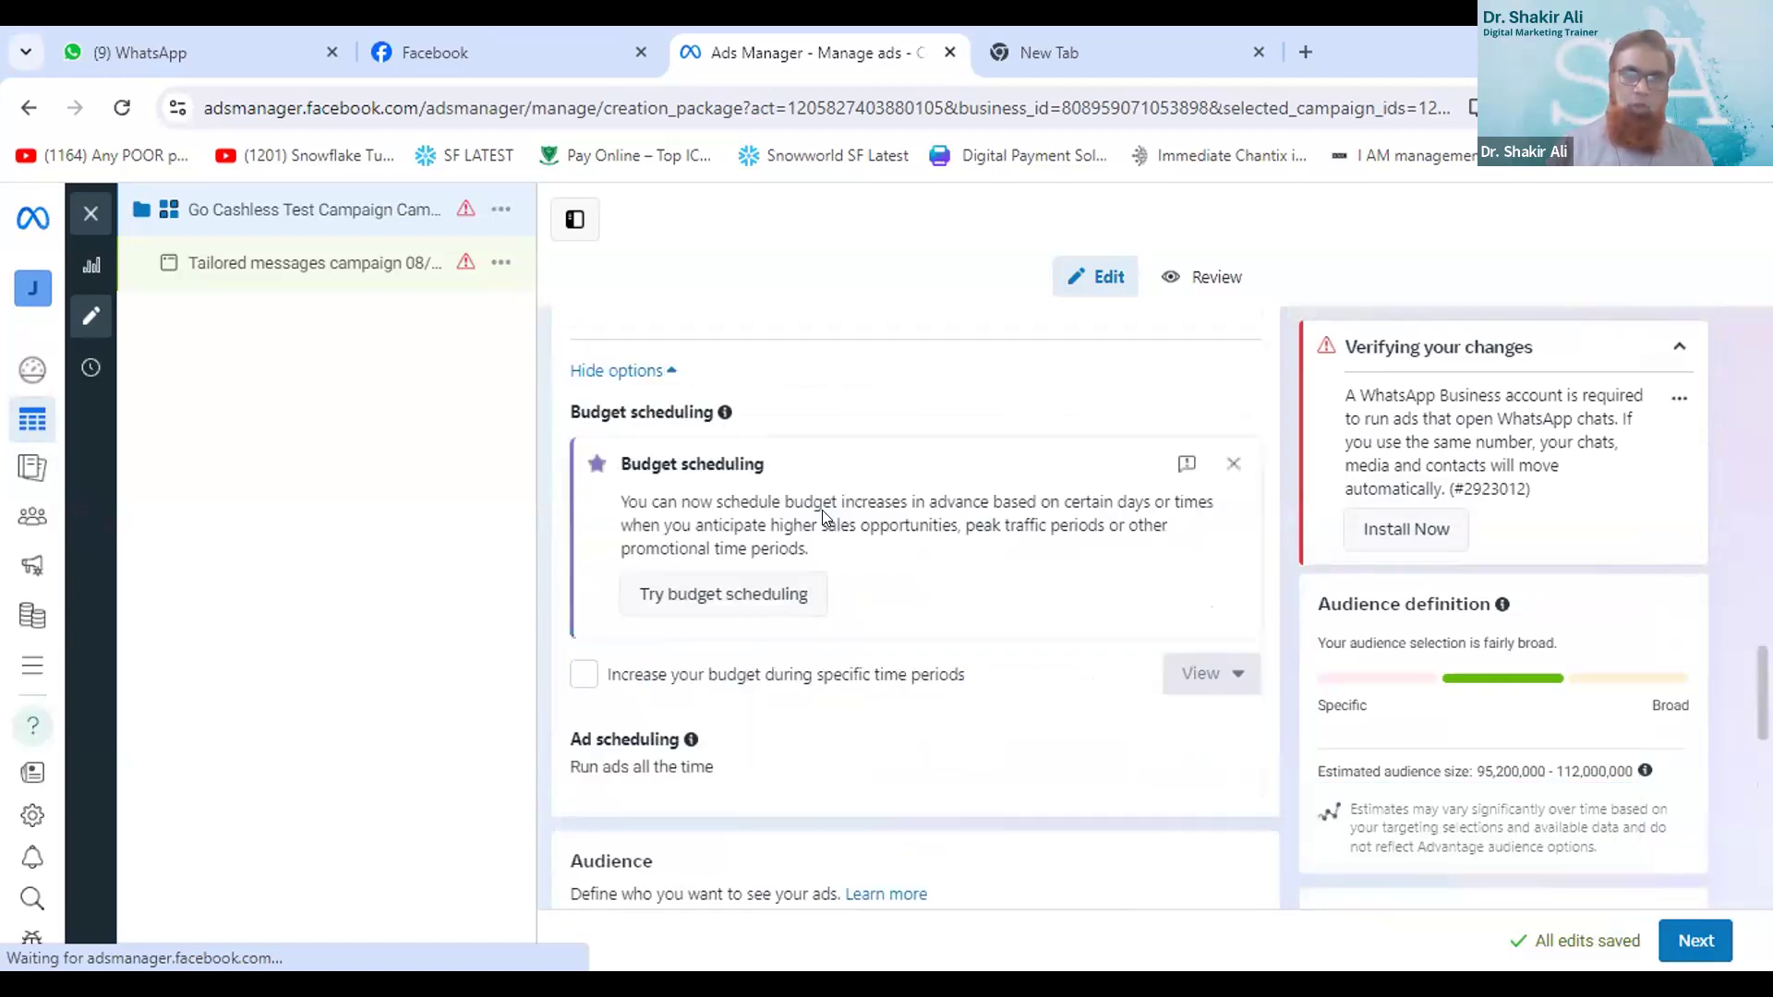
{"action": "scroll", "coordinate": [825, 508], "scroll_direction": "up", "scroll_amount": 4}
{"action": "scroll", "coordinate": [826, 501], "scroll_direction": "up", "scroll_amount": 4}
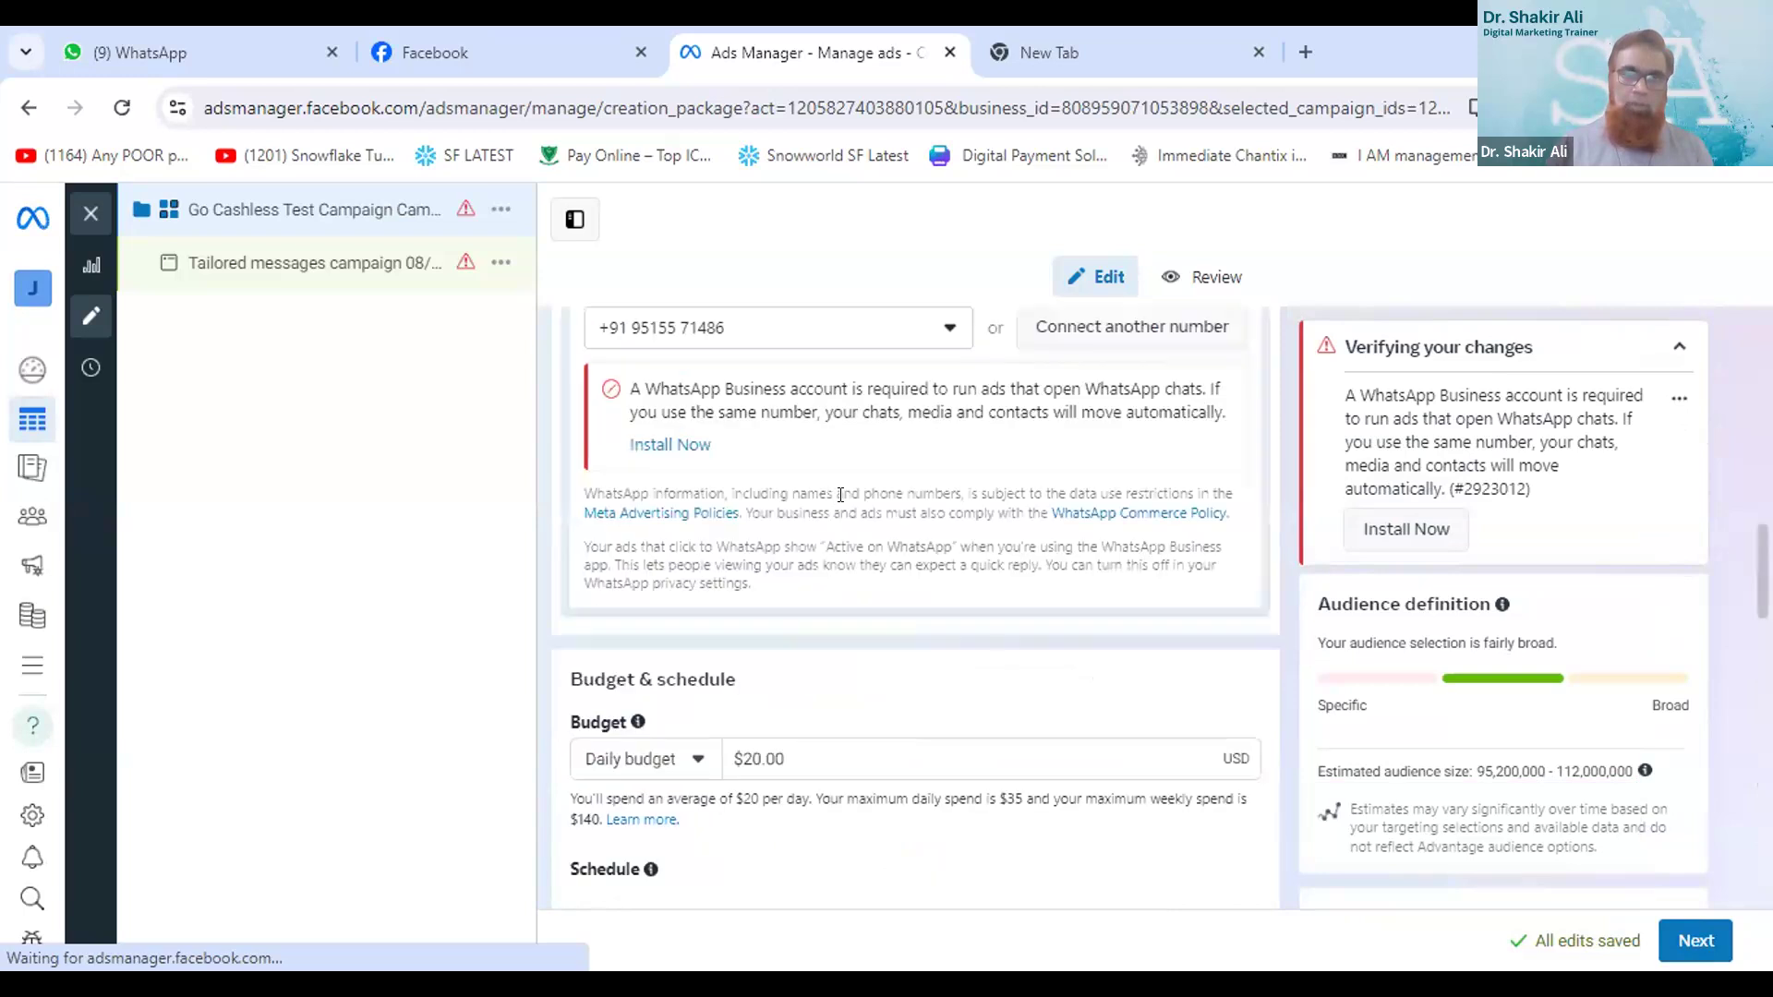
{"action": "scroll", "coordinate": [840, 499], "scroll_direction": "down", "scroll_amount": 2}
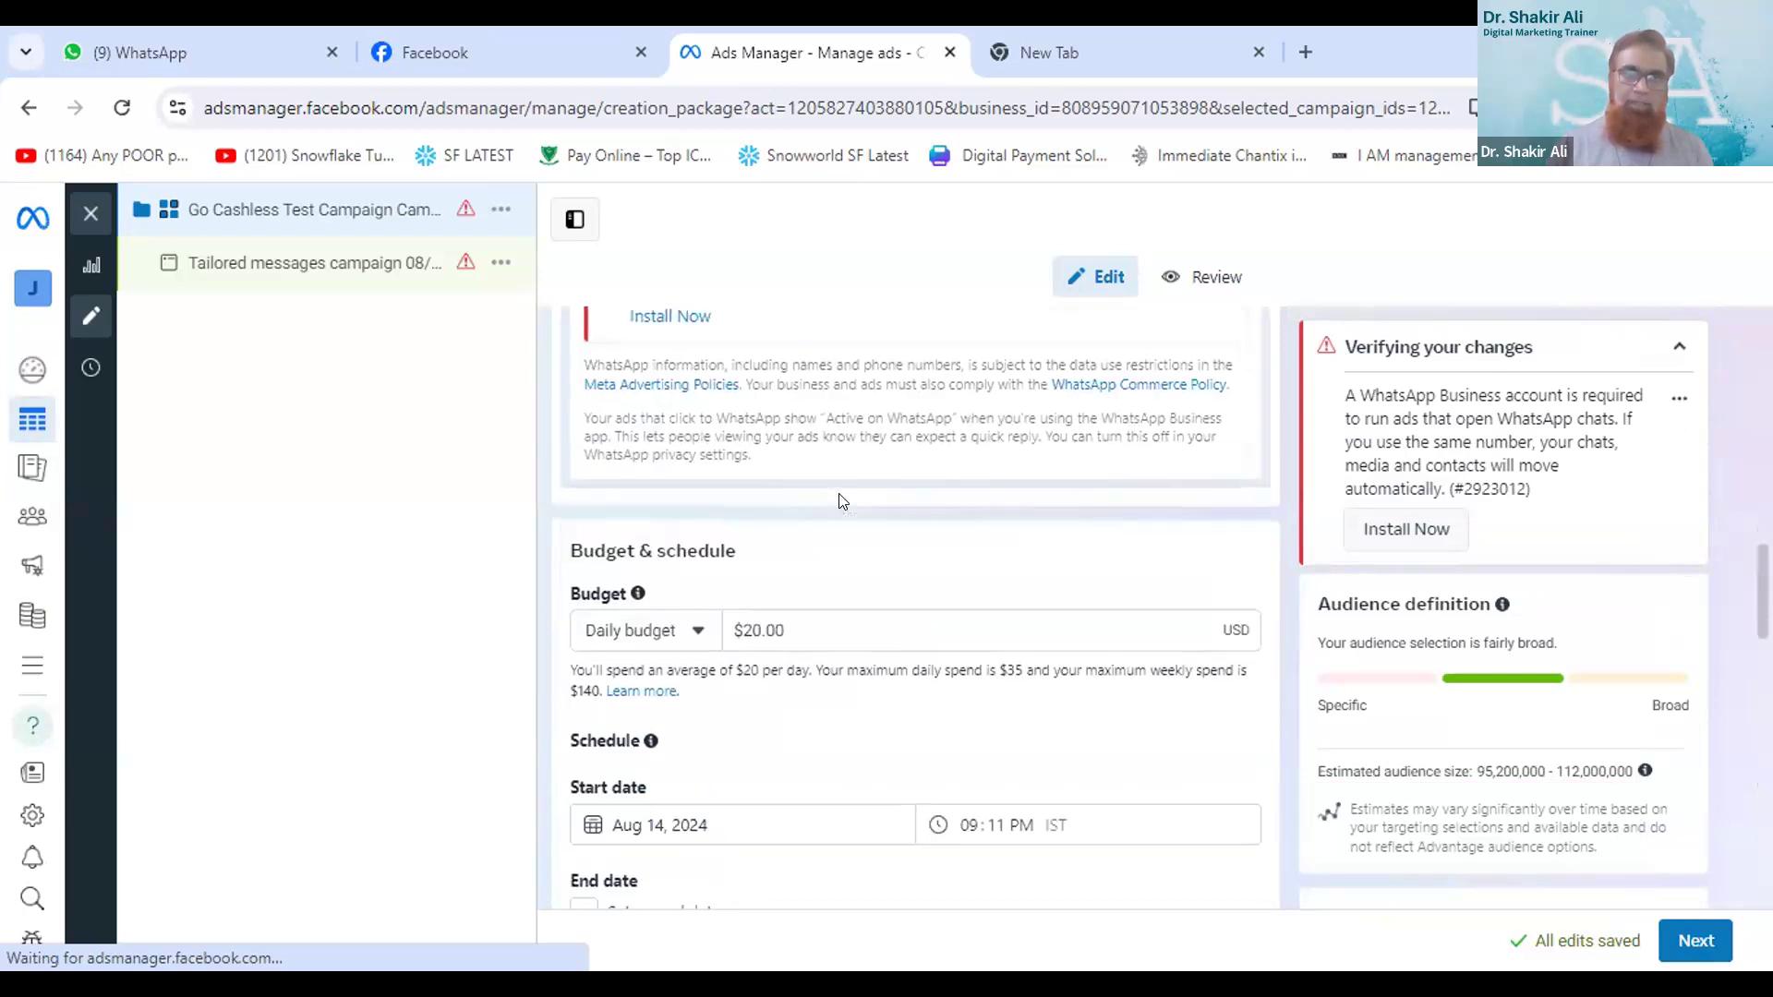
{"action": "scroll", "coordinate": [842, 501], "scroll_direction": "up", "scroll_amount": 5}
{"action": "scroll", "coordinate": [840, 501], "scroll_direction": "up", "scroll_amount": 2}
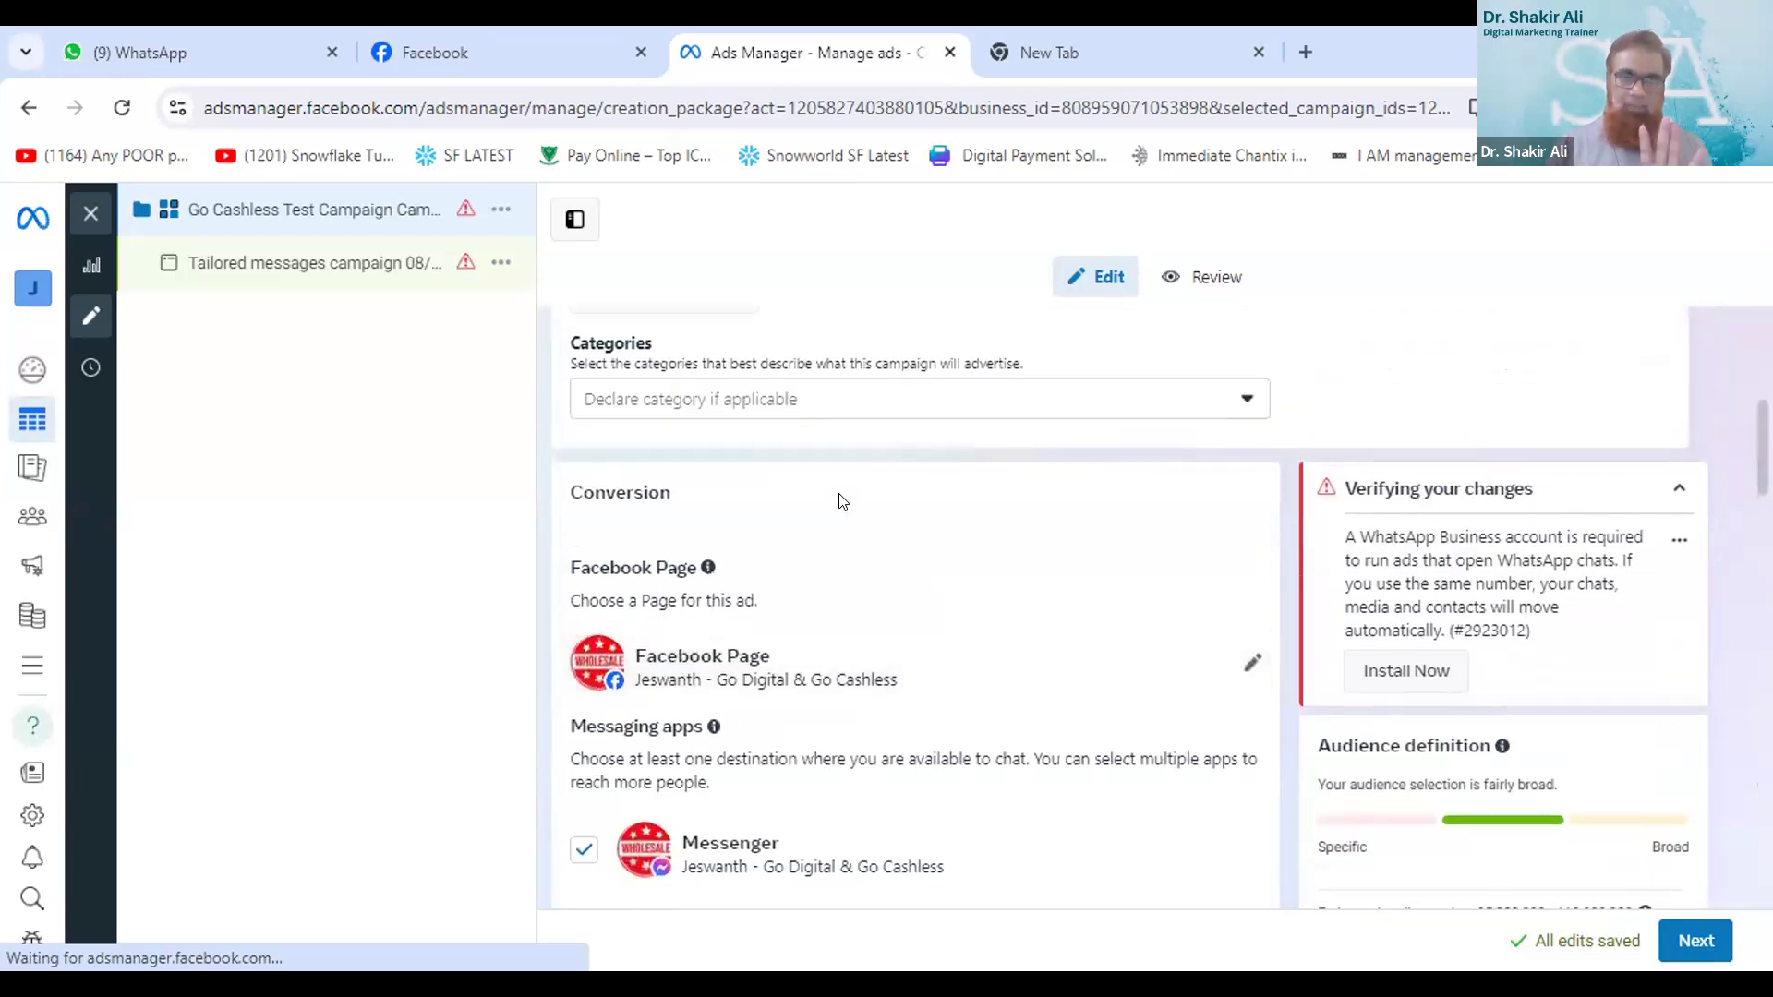
{"action": "scroll", "coordinate": [842, 501], "scroll_direction": "up", "scroll_amount": 4}
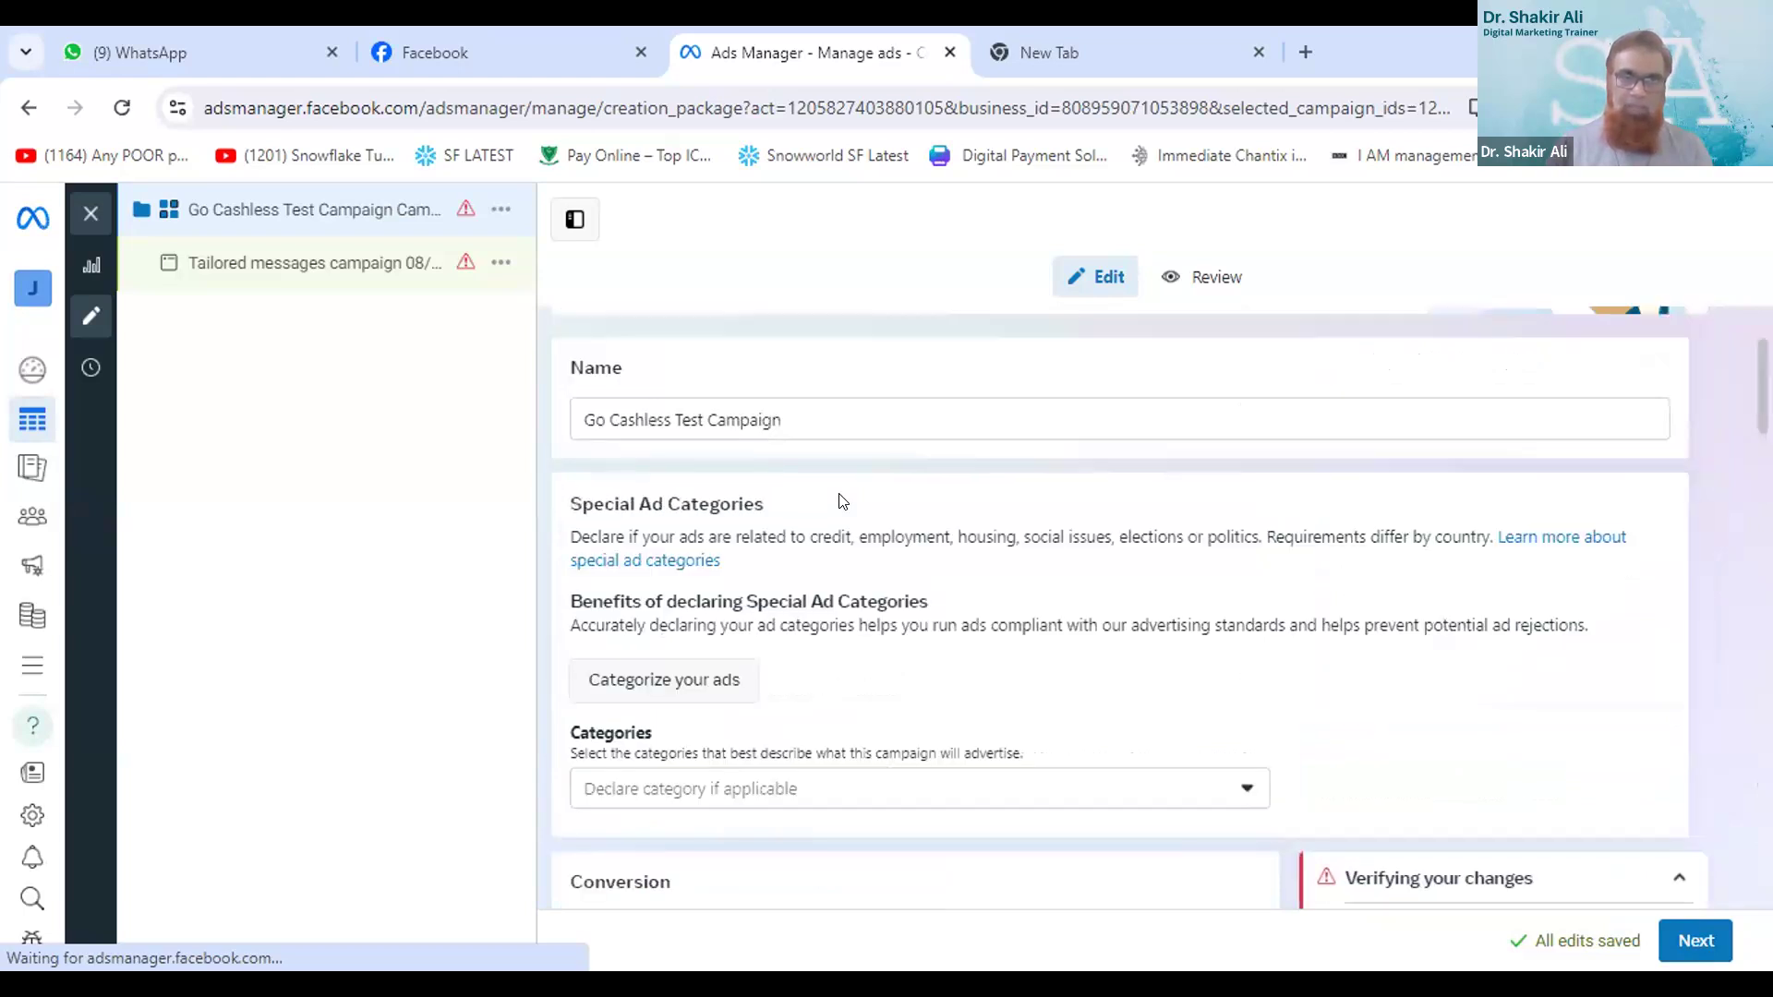
{"action": "scroll", "coordinate": [842, 501], "scroll_direction": "up", "scroll_amount": 2}
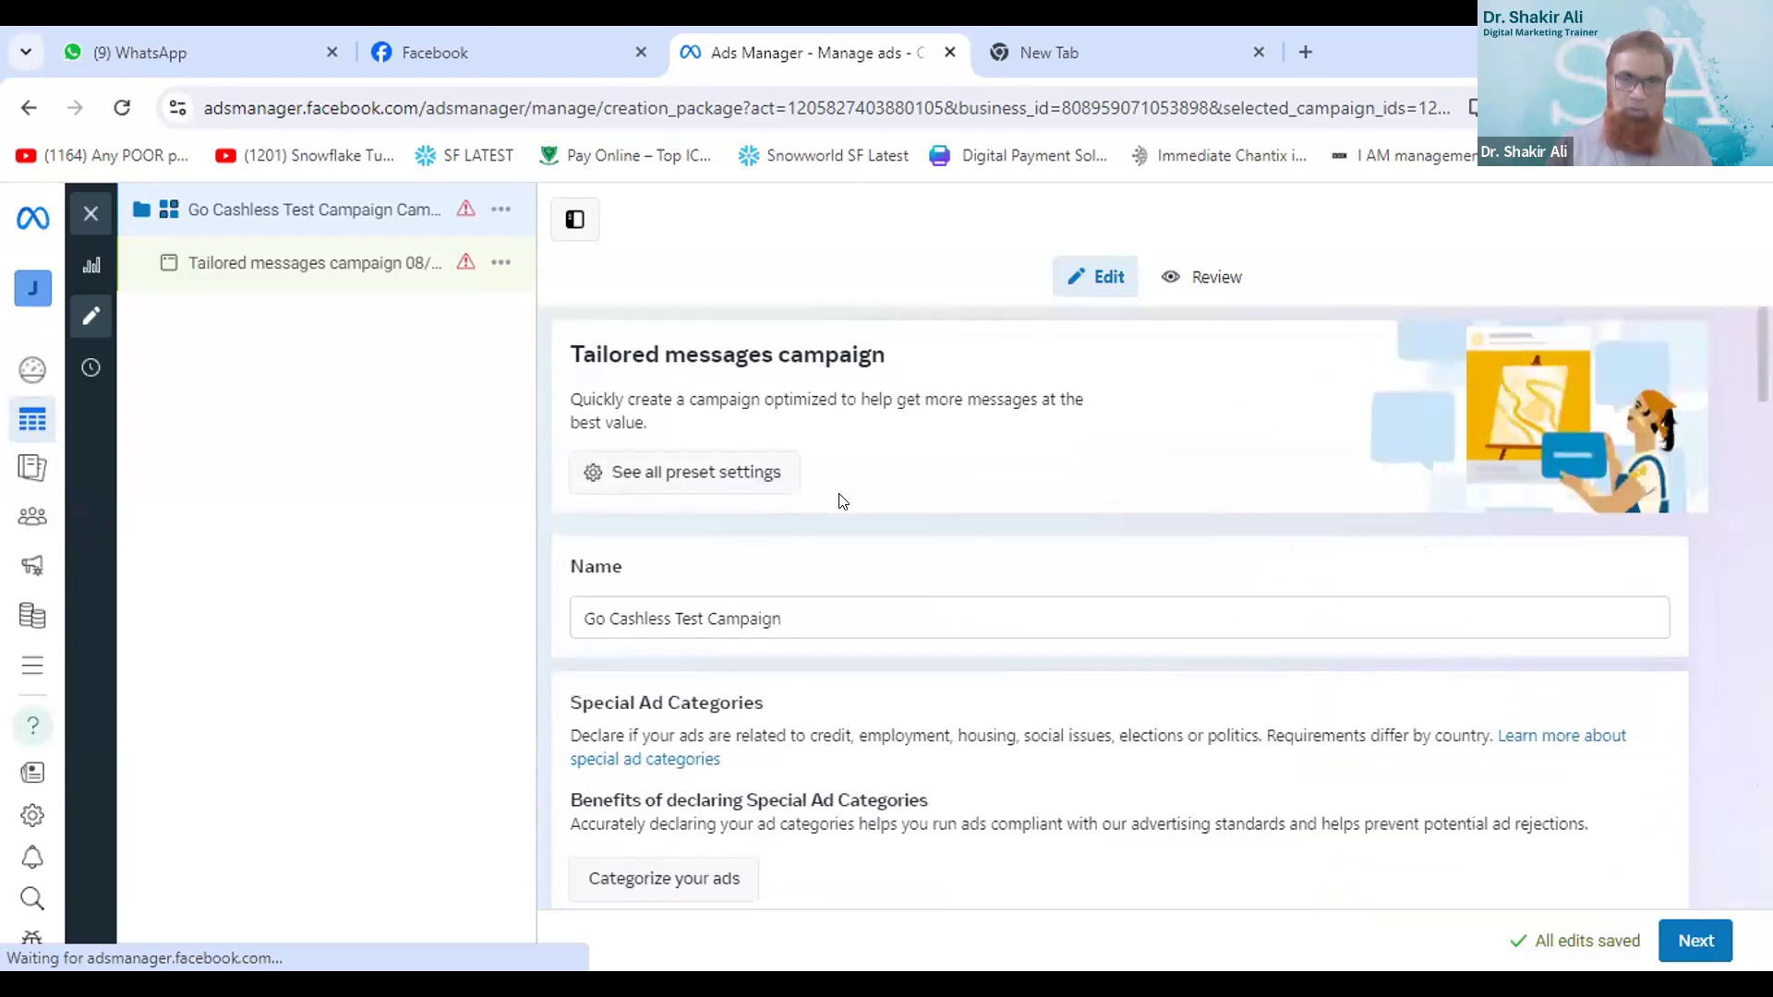
- Examine the Conversion and Budget & schedule sections, highlighting the currency of the daily budget
{"action": "scroll", "coordinate": [842, 501], "scroll_direction": "down", "scroll_amount": 1}
{"action": "scroll", "coordinate": [842, 501], "scroll_direction": "up", "scroll_amount": 1}
{"action": "scroll", "coordinate": [842, 501], "scroll_direction": "down", "scroll_amount": 5}
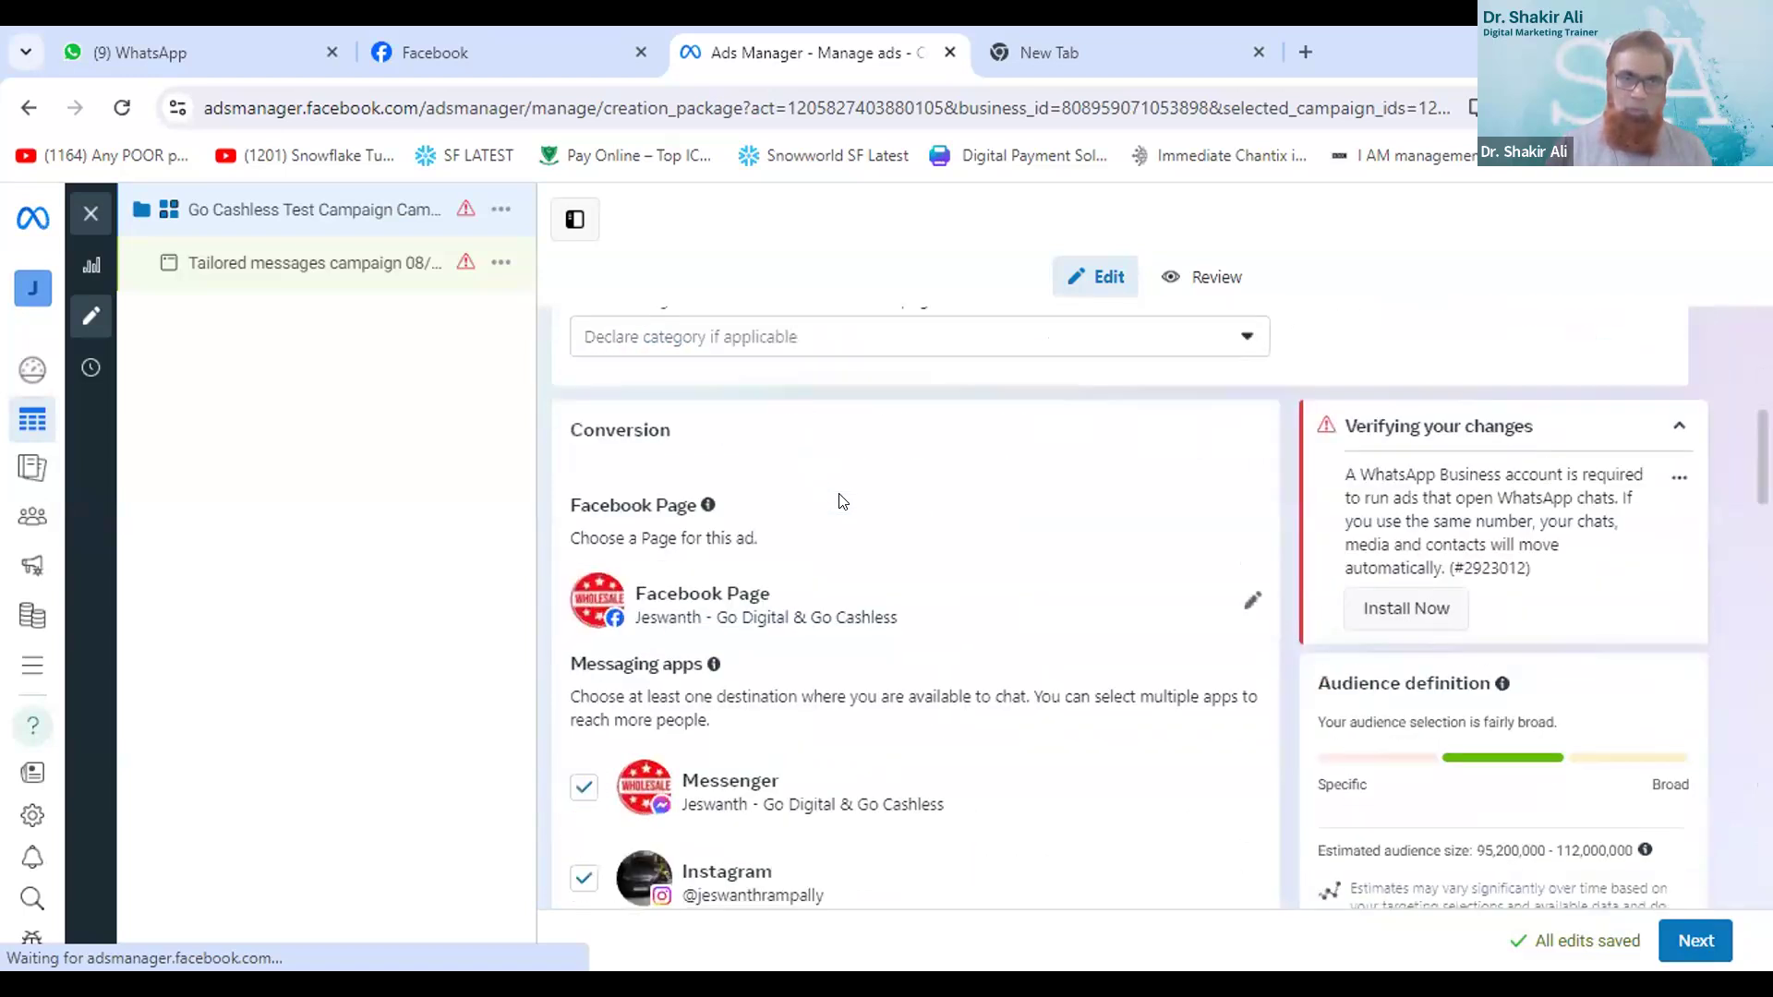
{"action": "scroll", "coordinate": [843, 501], "scroll_direction": "down", "scroll_amount": 2}
{"action": "scroll", "coordinate": [842, 502], "scroll_direction": "down", "scroll_amount": 4}
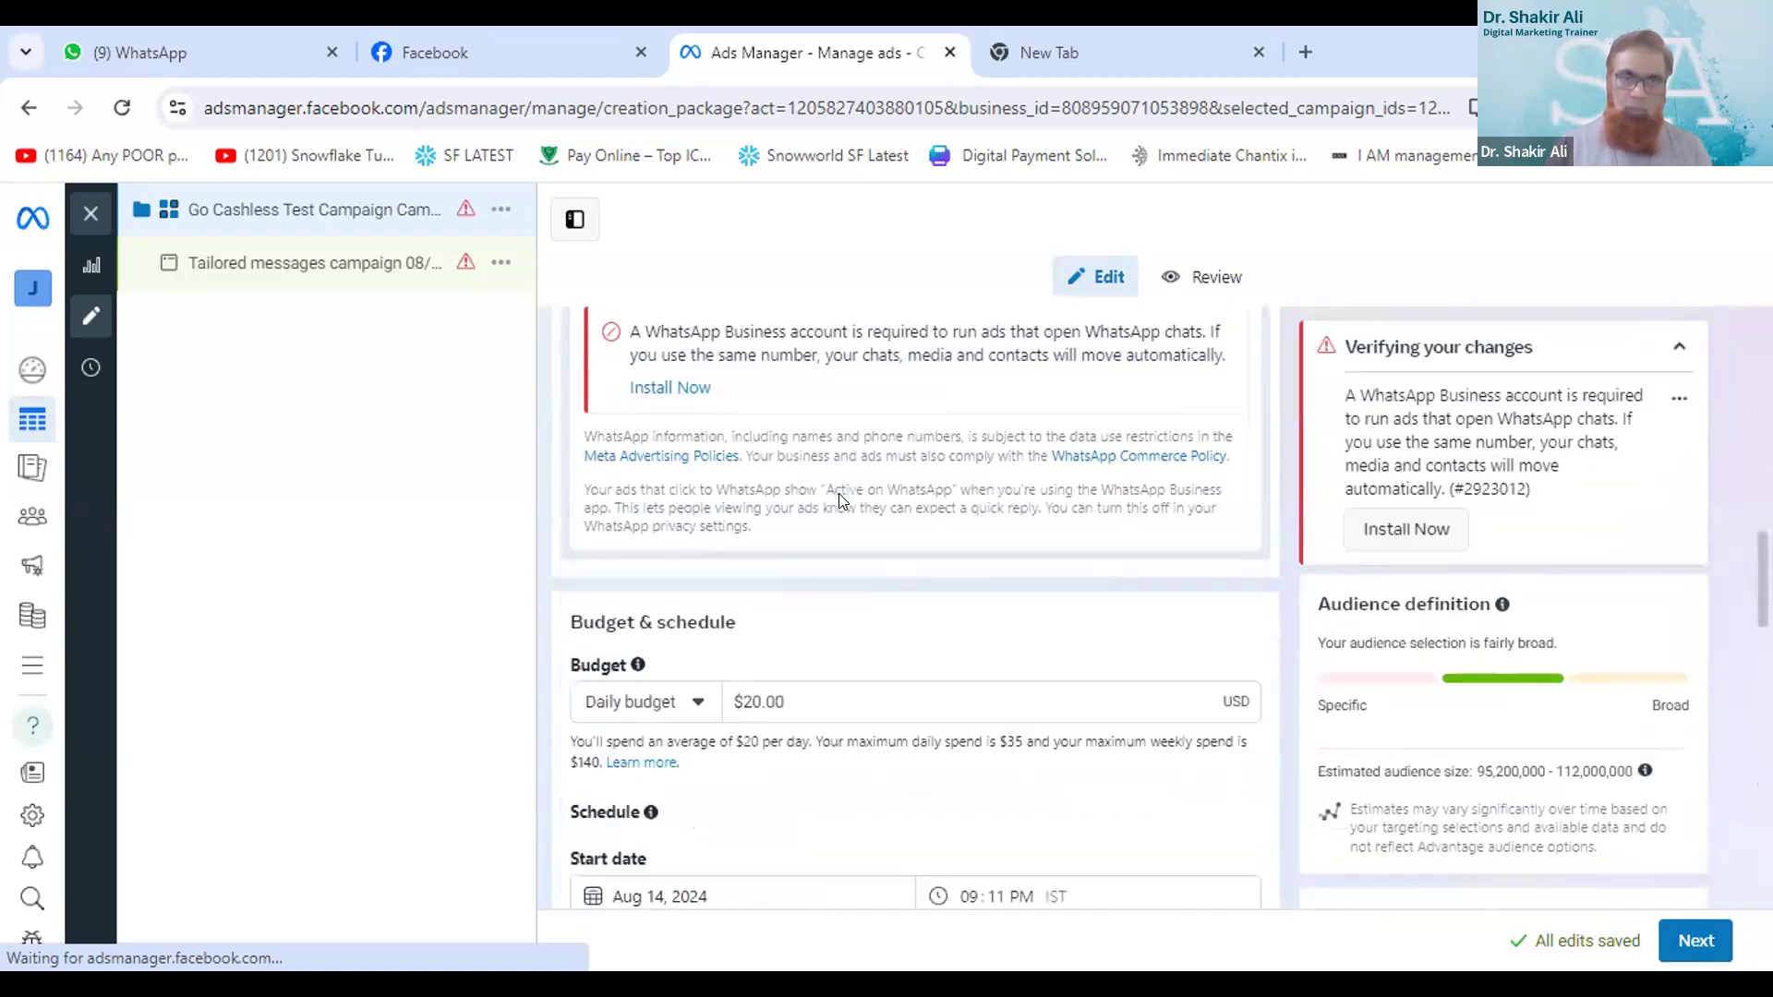
{"action": "scroll", "coordinate": [836, 502], "scroll_direction": "down", "scroll_amount": 2}
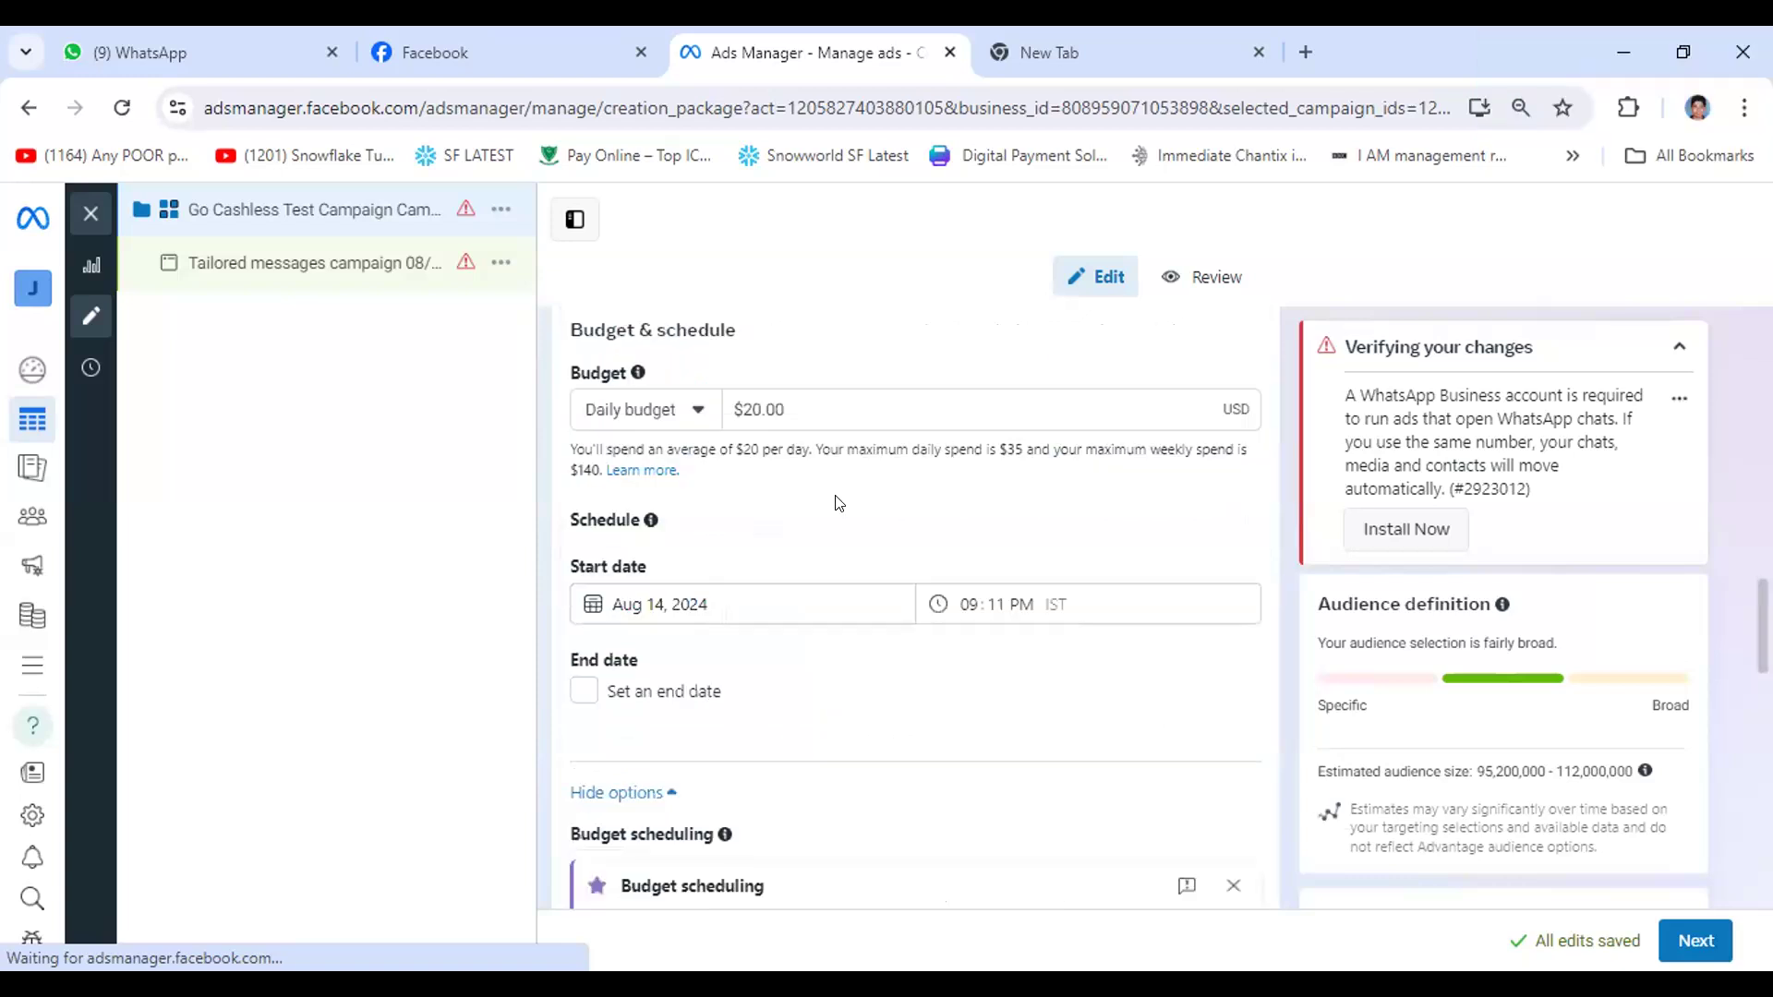
{"action": "scroll", "coordinate": [676, 578], "scroll_direction": "up", "scroll_amount": 1}
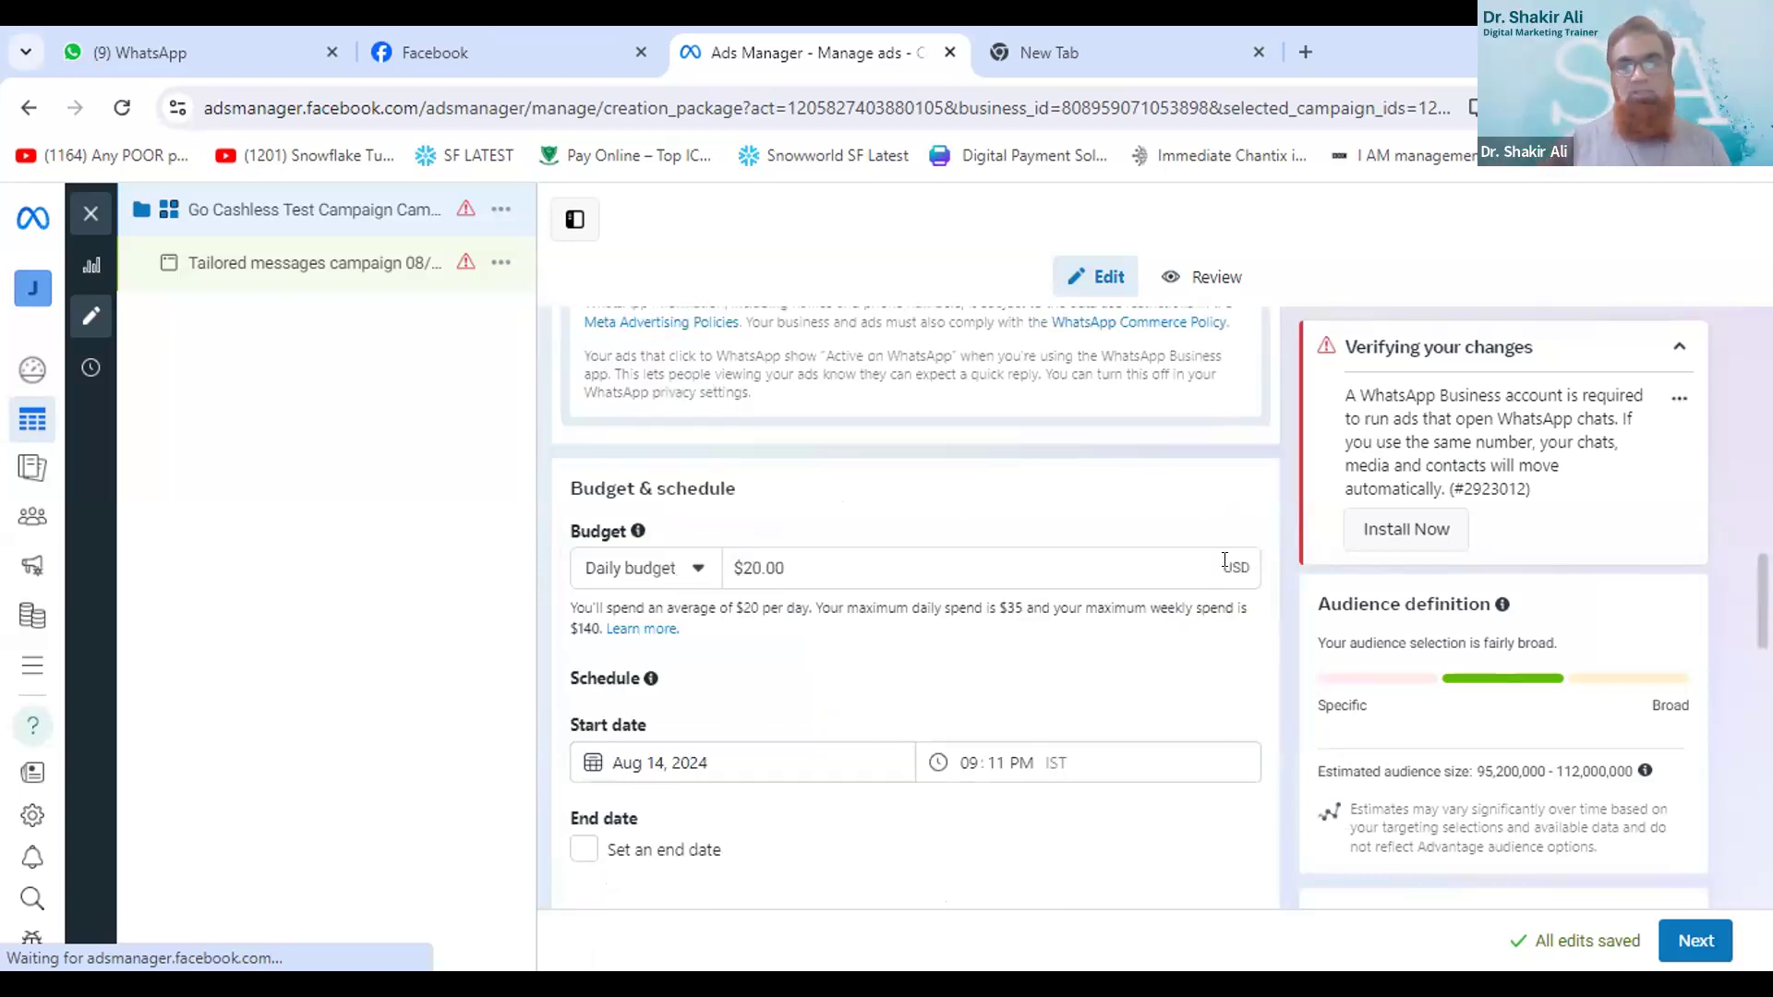
{"action": "double_click", "coordinate": [1233, 567]}
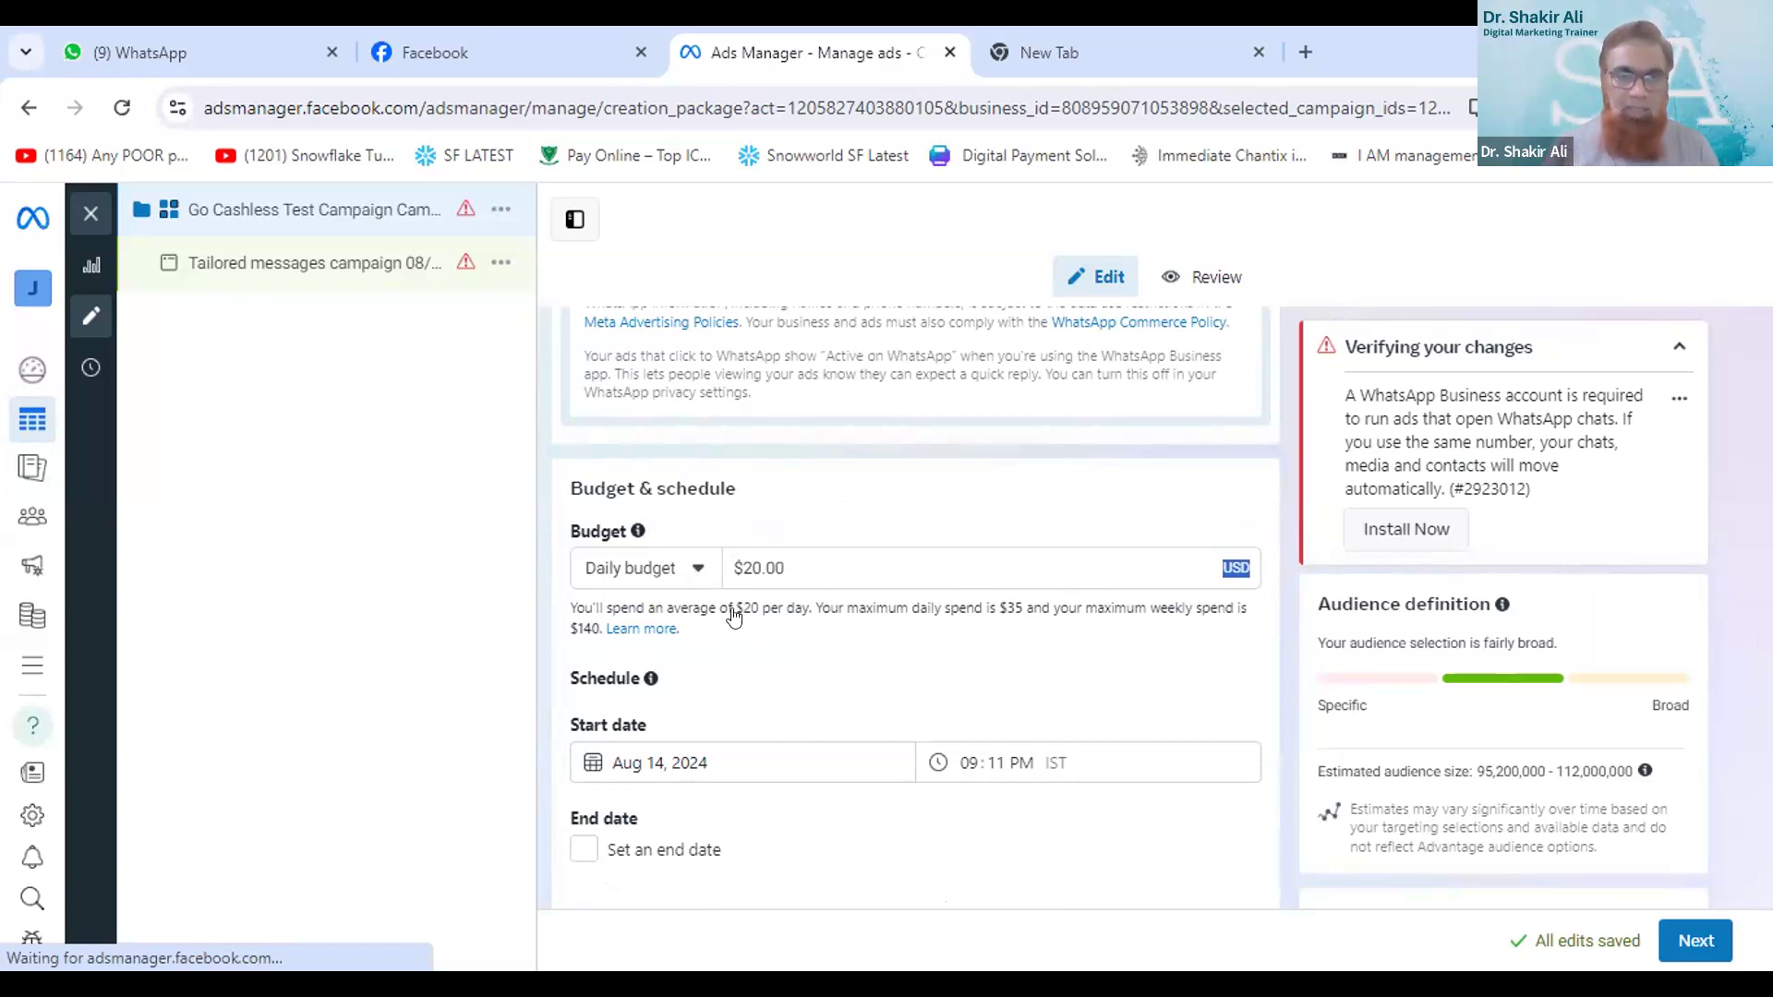
- Set the daily budget to $2.00 in the Budget & schedule section
{"action": "scroll", "coordinate": [723, 628], "scroll_direction": "up", "scroll_amount": 3}
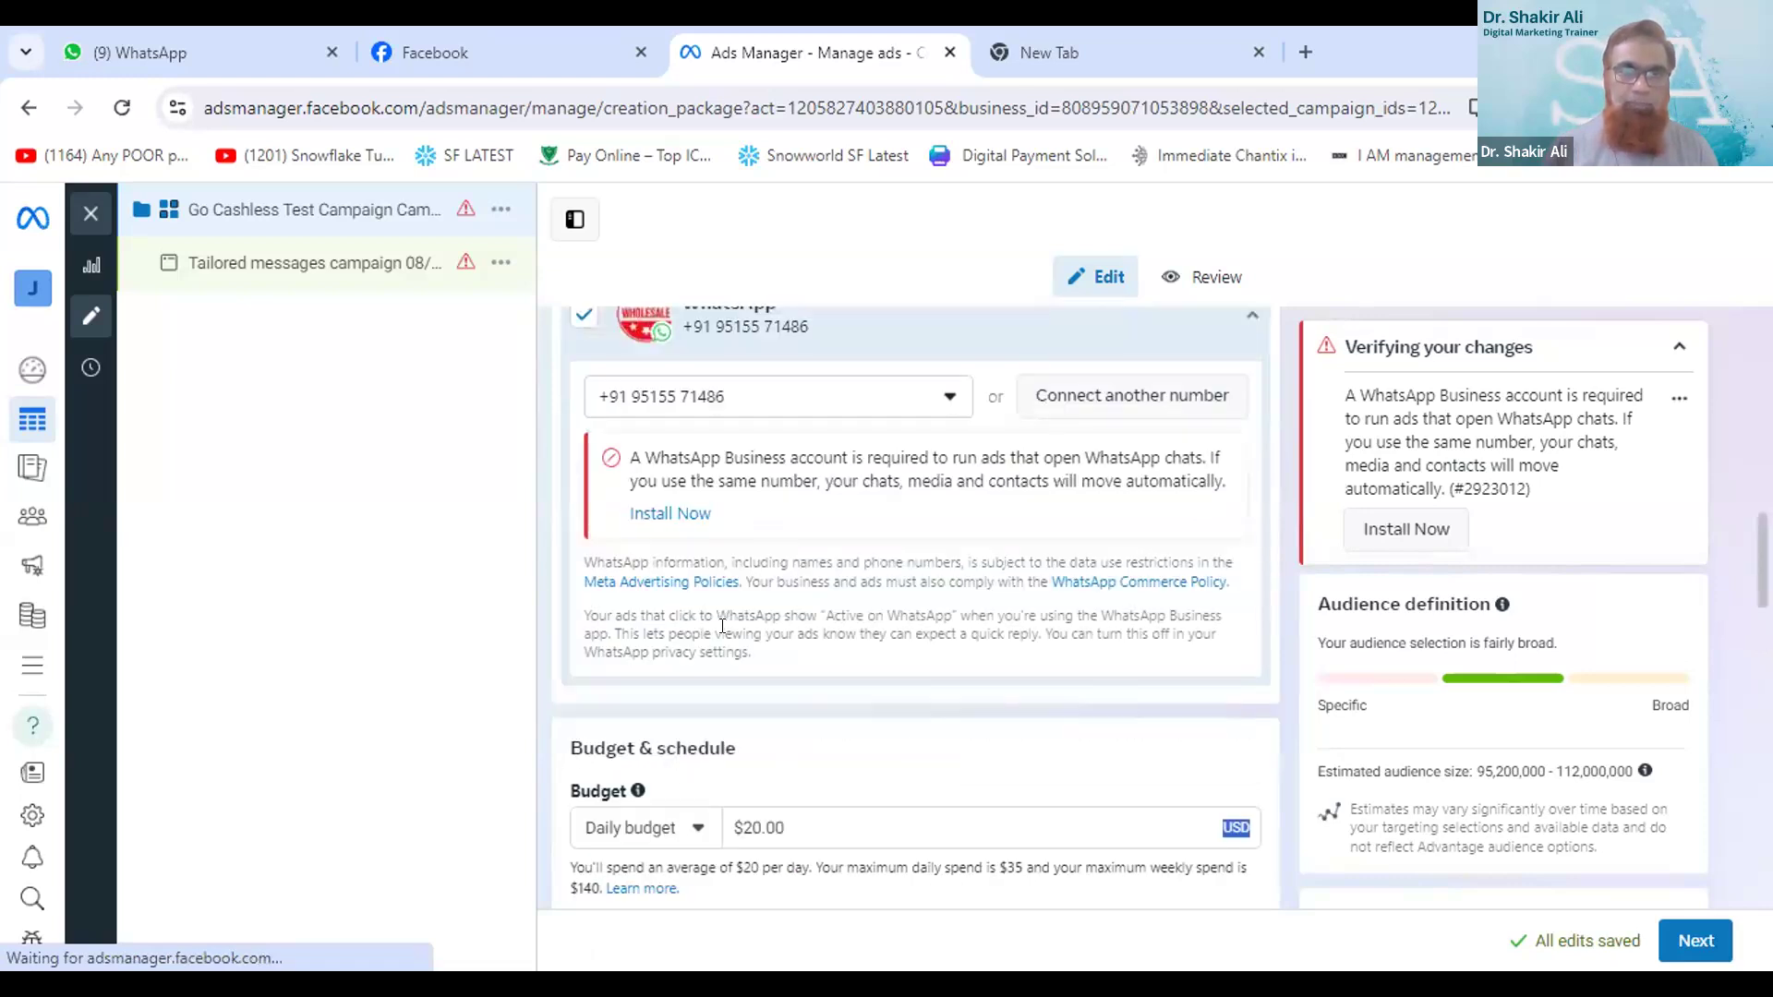
{"action": "left_click", "coordinate": [695, 831]}
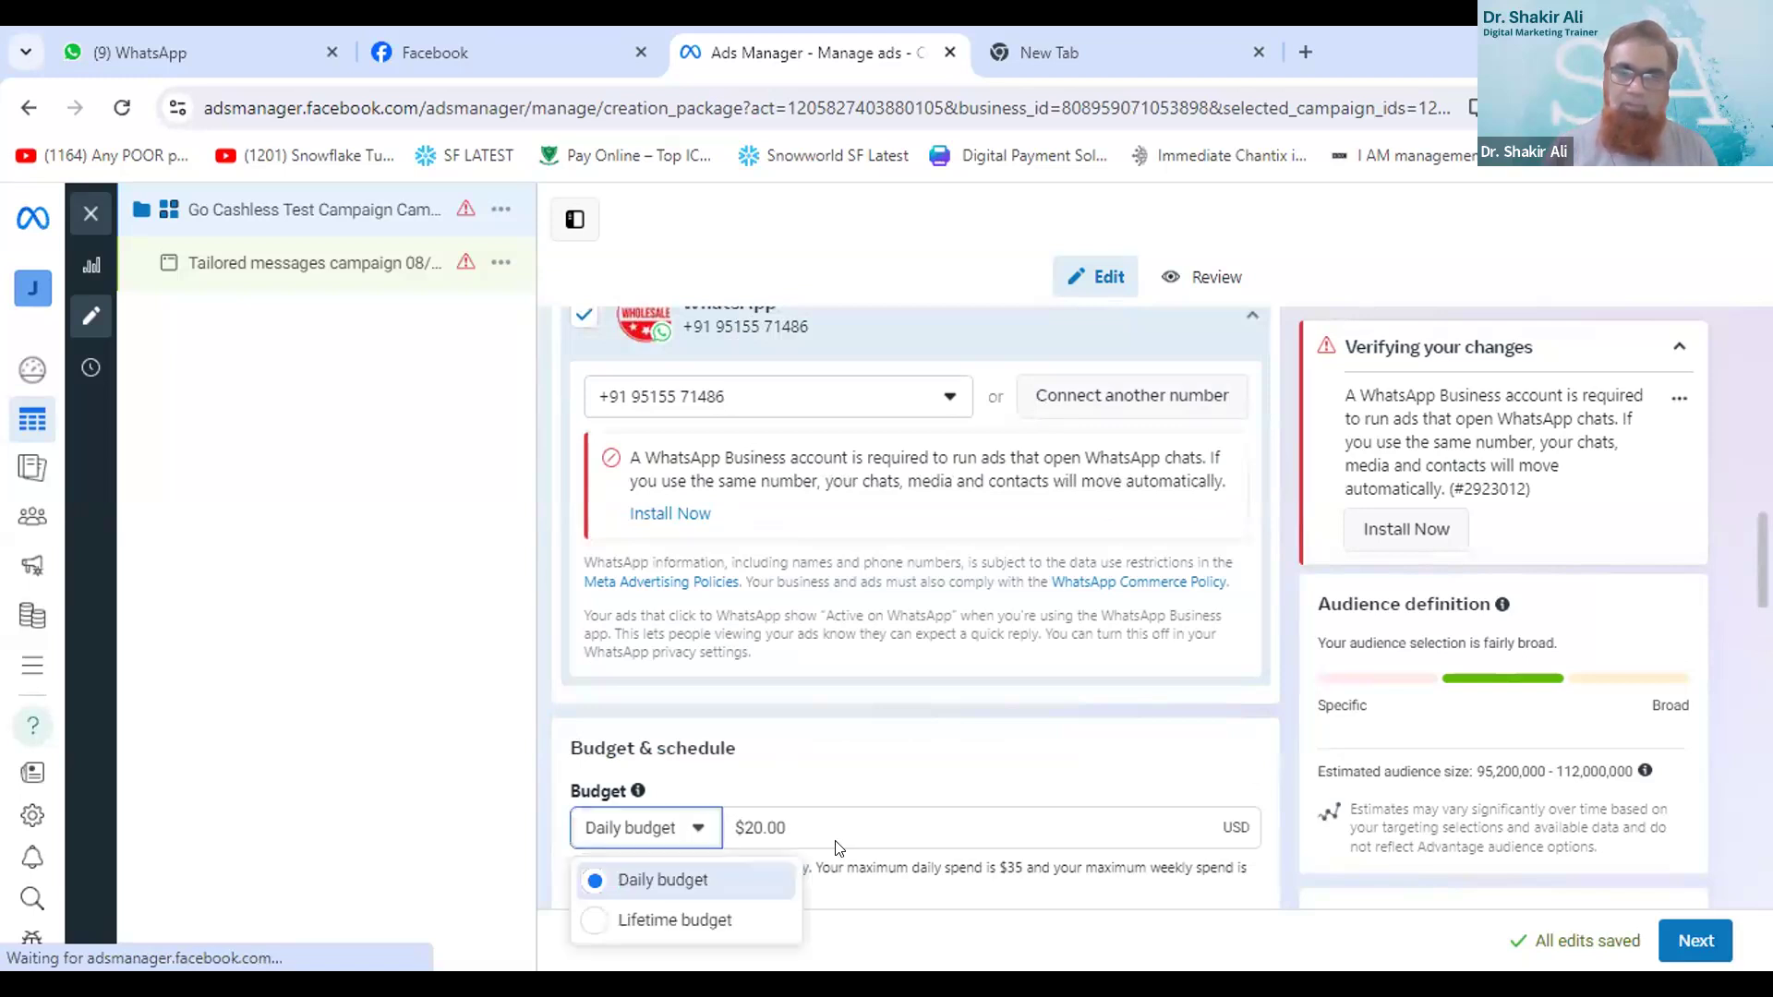
{"action": "left_click", "coordinate": [755, 814]}
{"action": "left_click", "coordinate": [781, 826]}
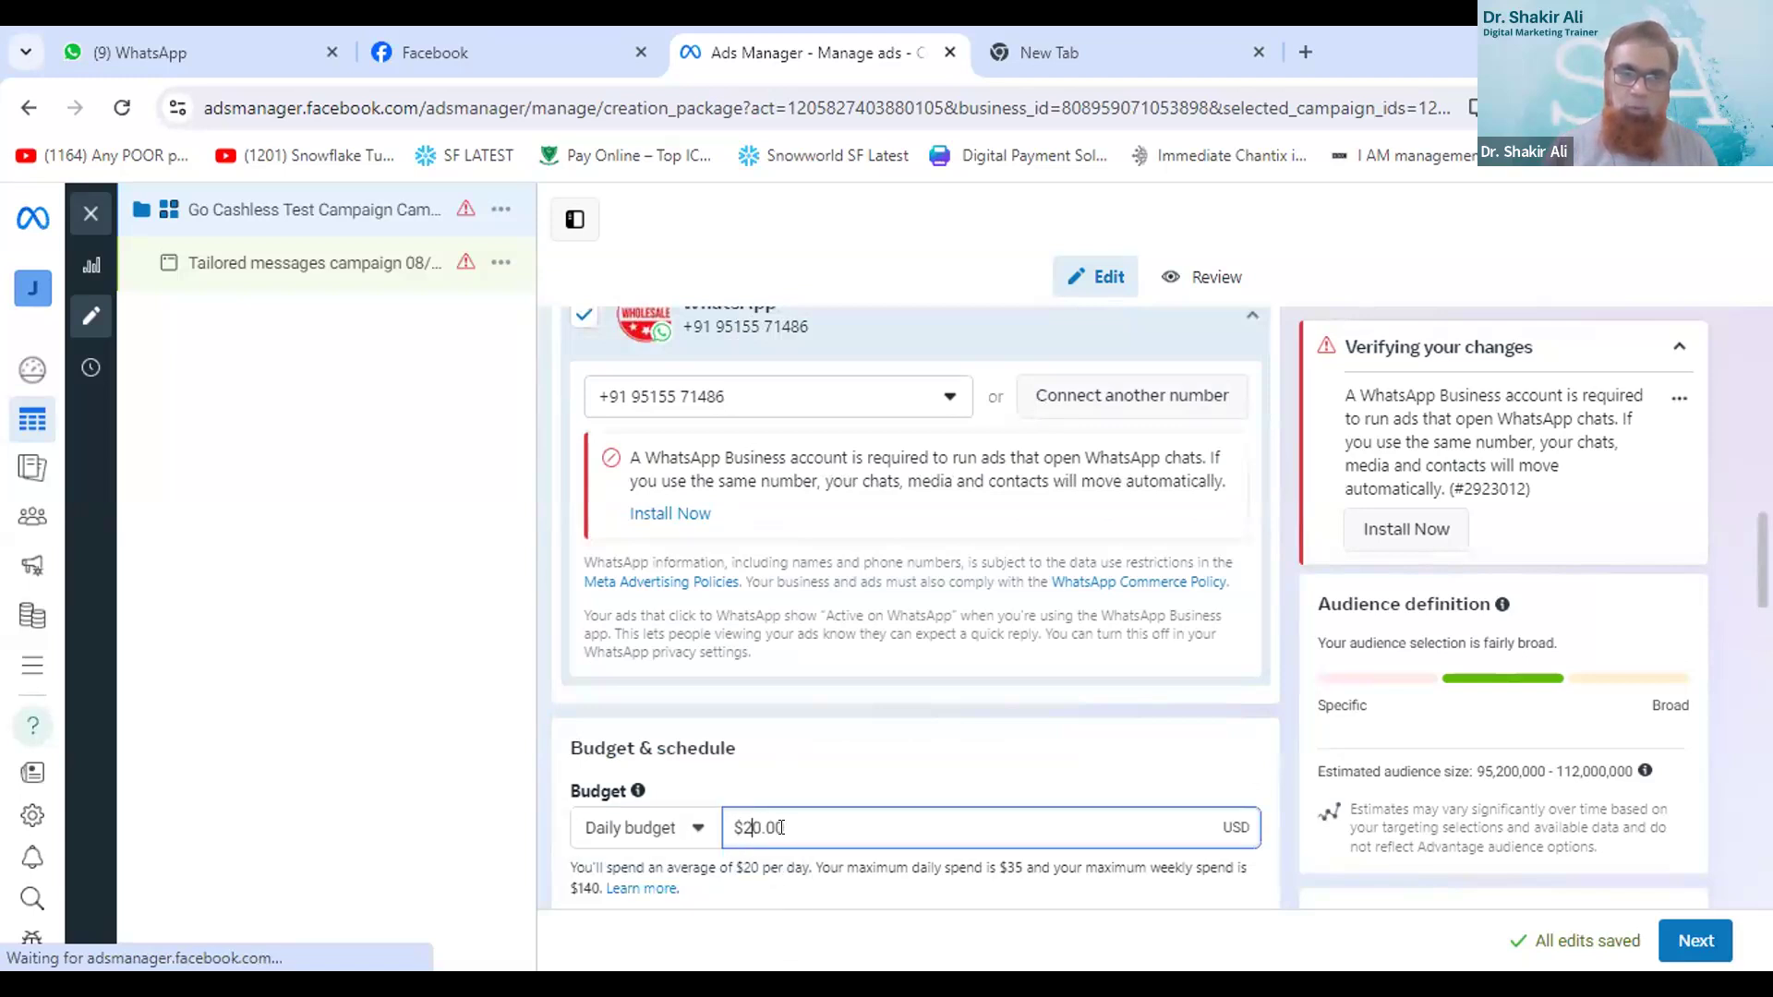
{"action": "key", "text": "Delete"}
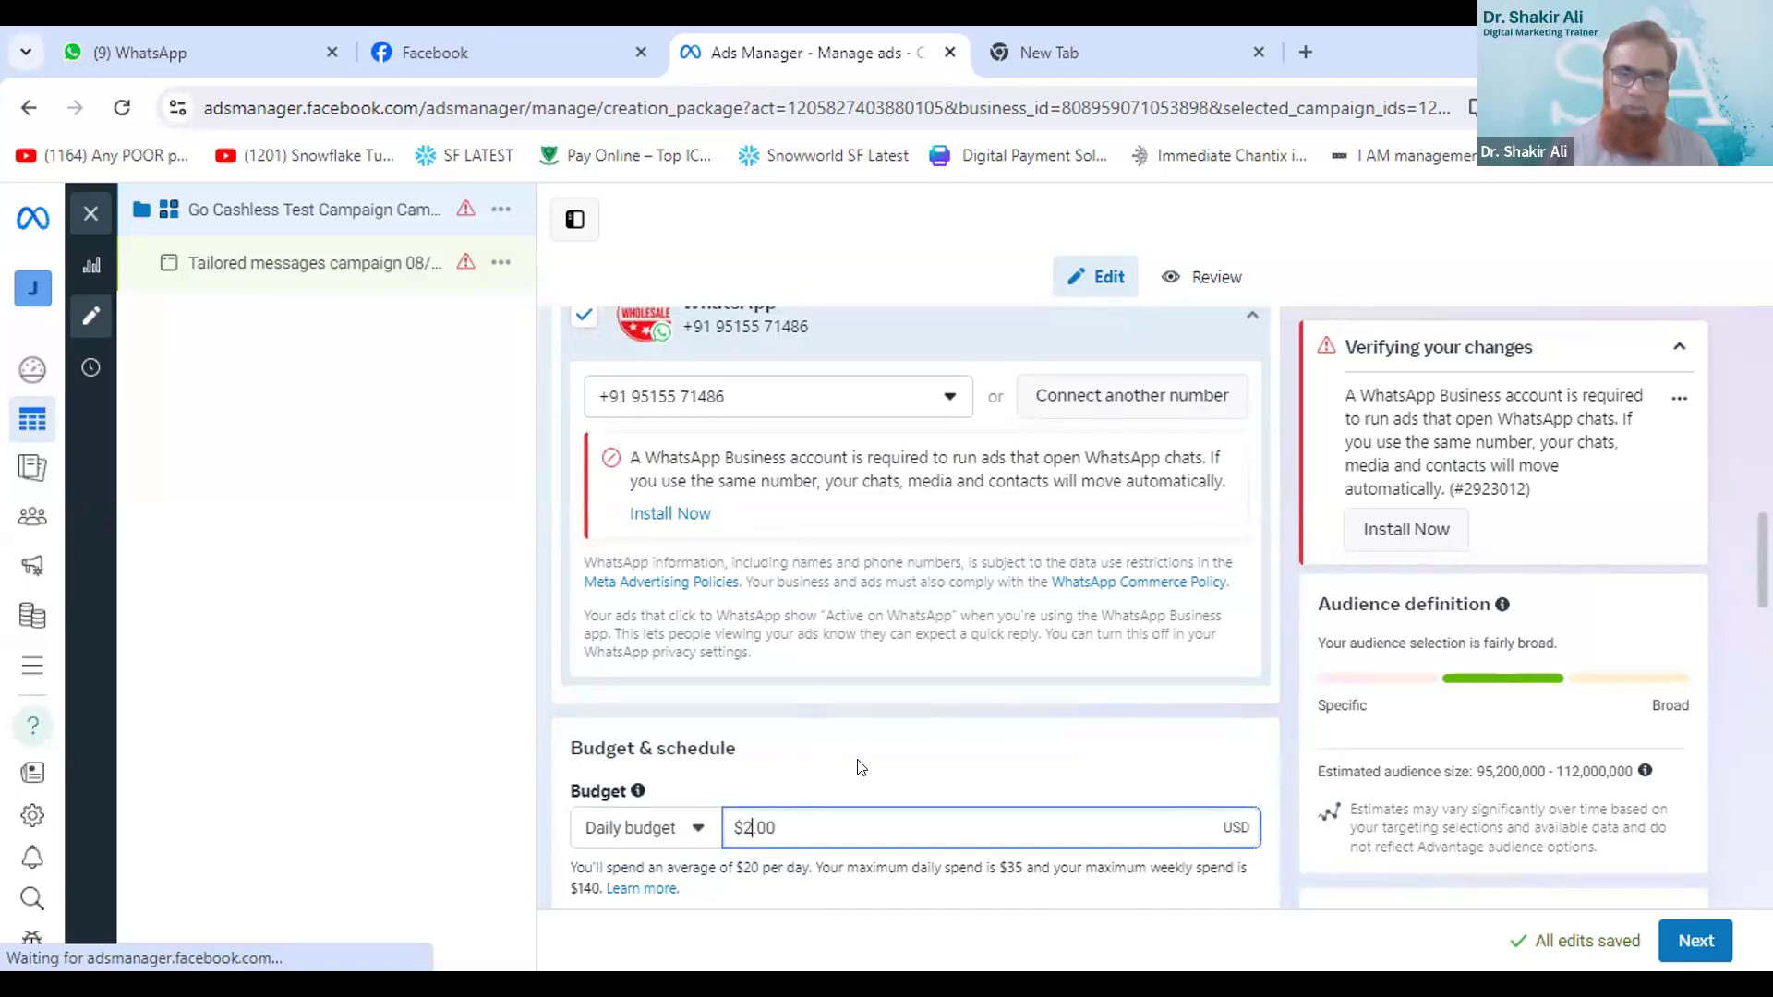
- Edit the audience locations and remove United States from them
{"action": "scroll", "coordinate": [1375, 825], "scroll_direction": "down", "scroll_amount": 5}
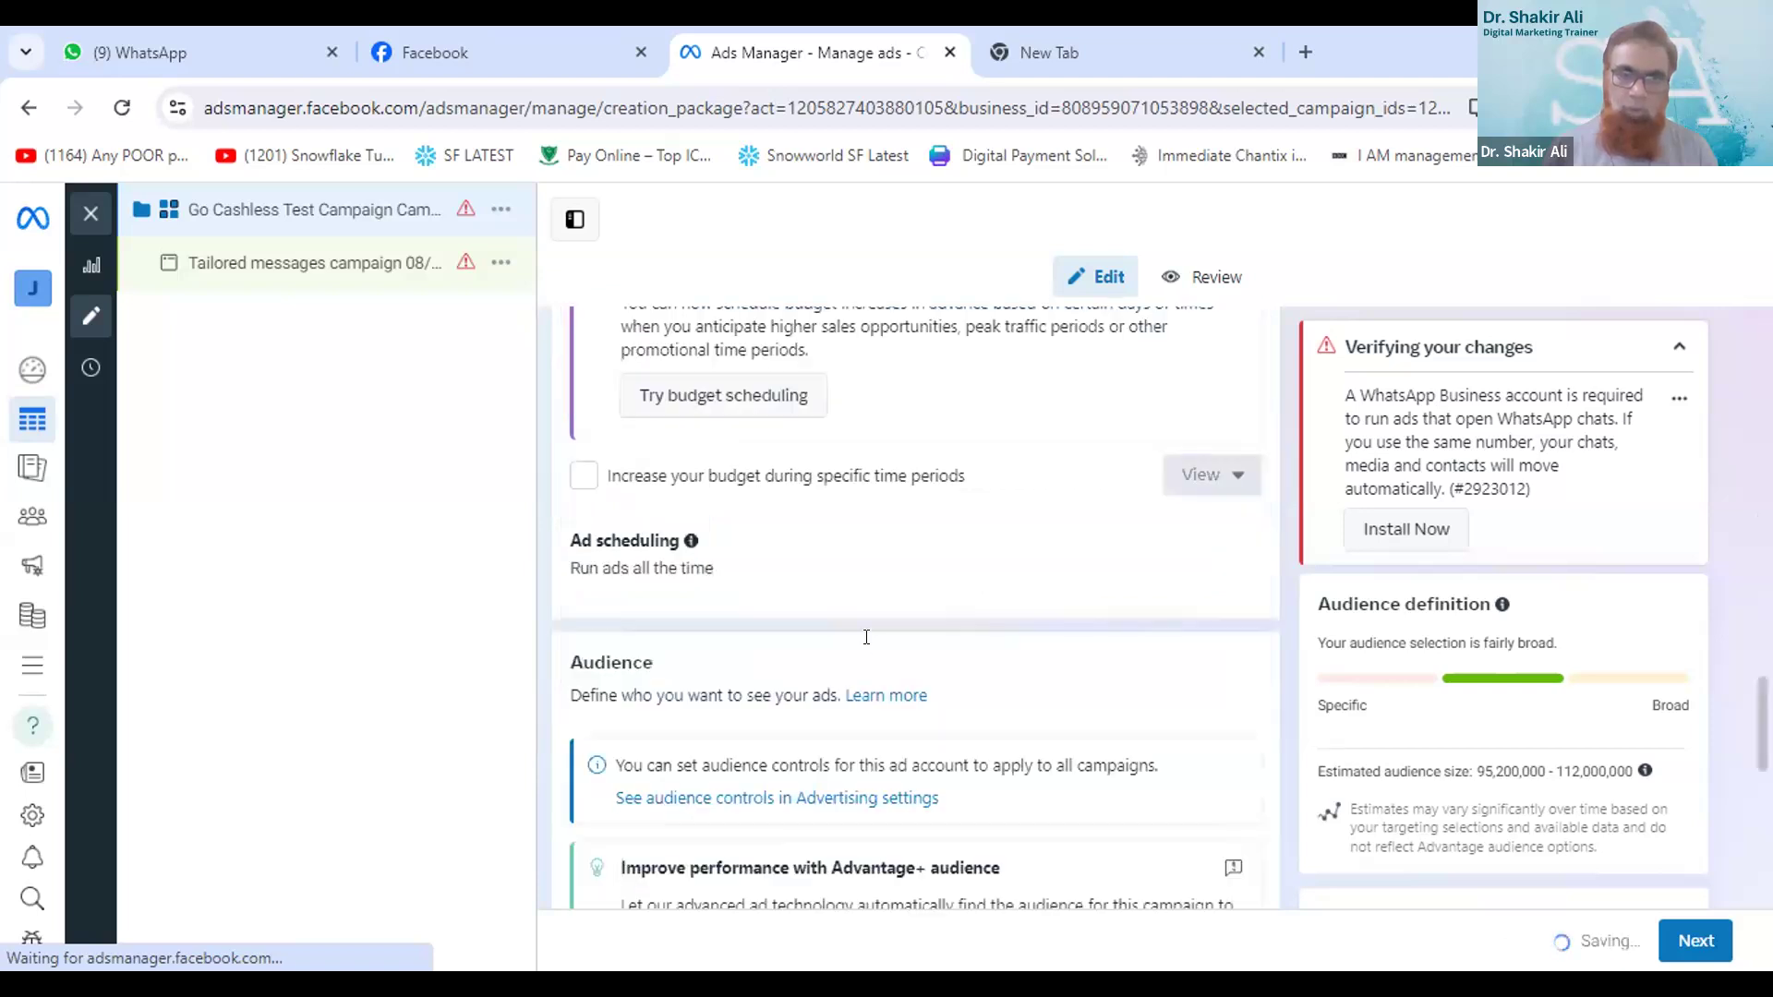
{"action": "scroll", "coordinate": [866, 637], "scroll_direction": "down", "scroll_amount": 3}
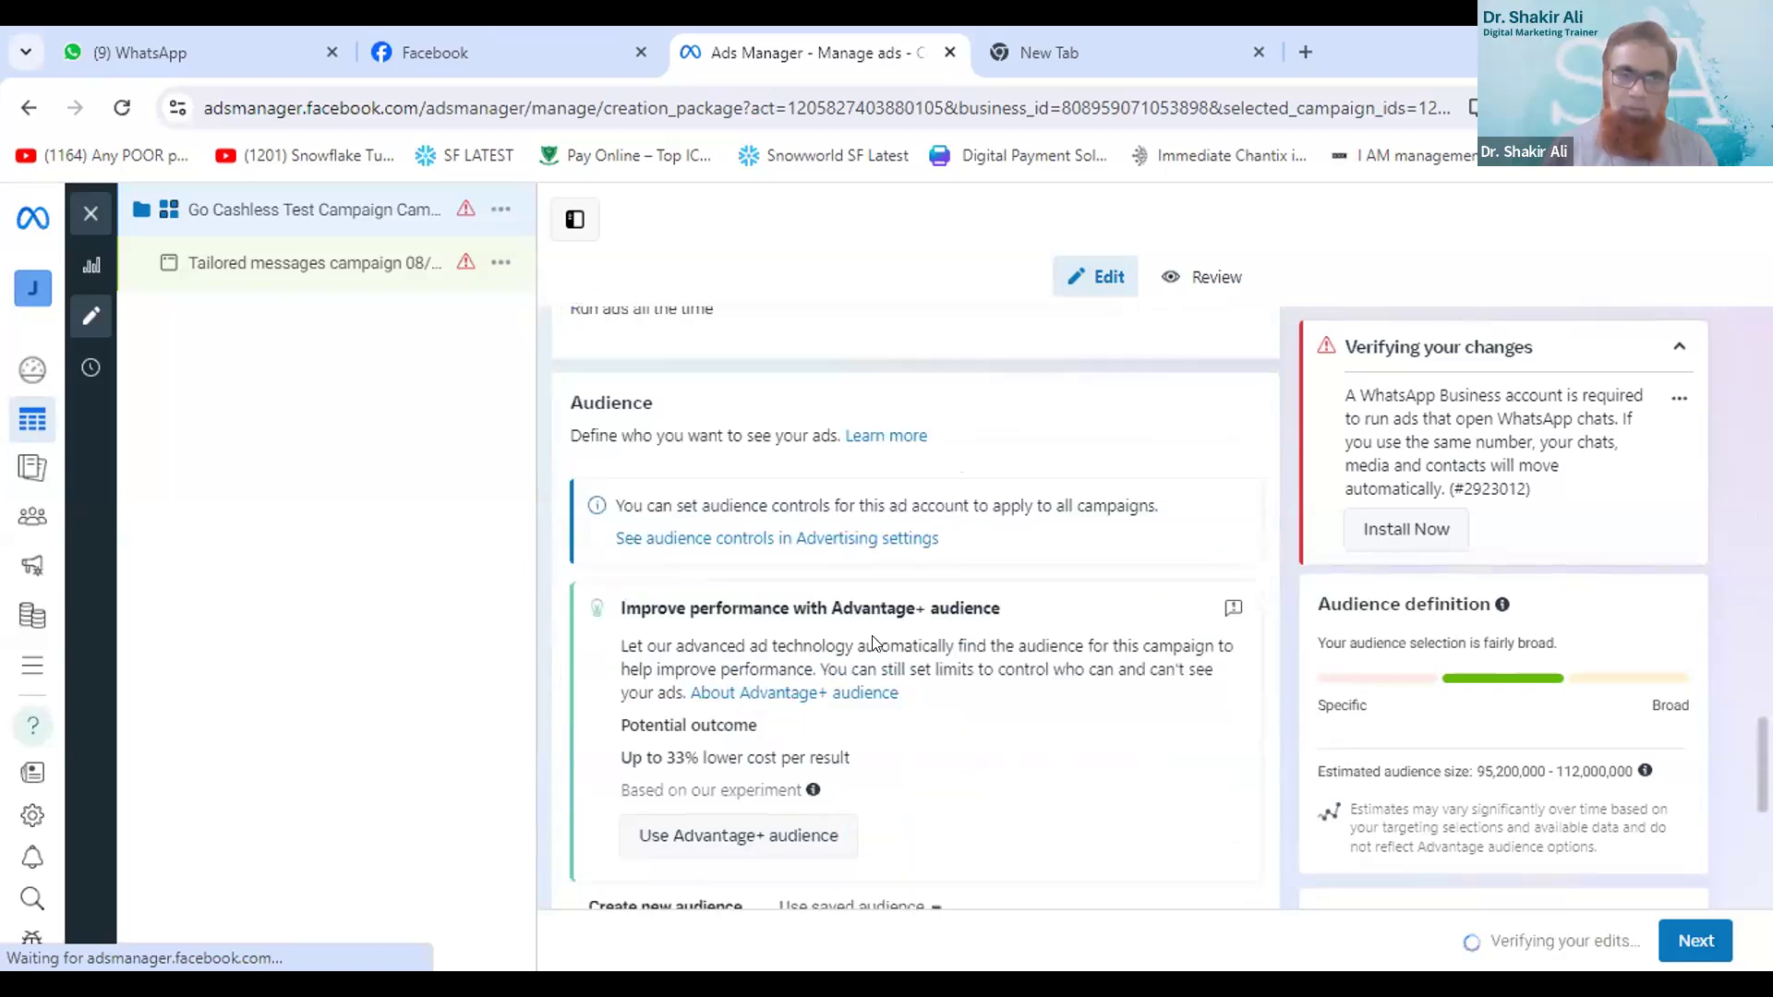
{"action": "scroll", "coordinate": [873, 643], "scroll_direction": "down", "scroll_amount": 3}
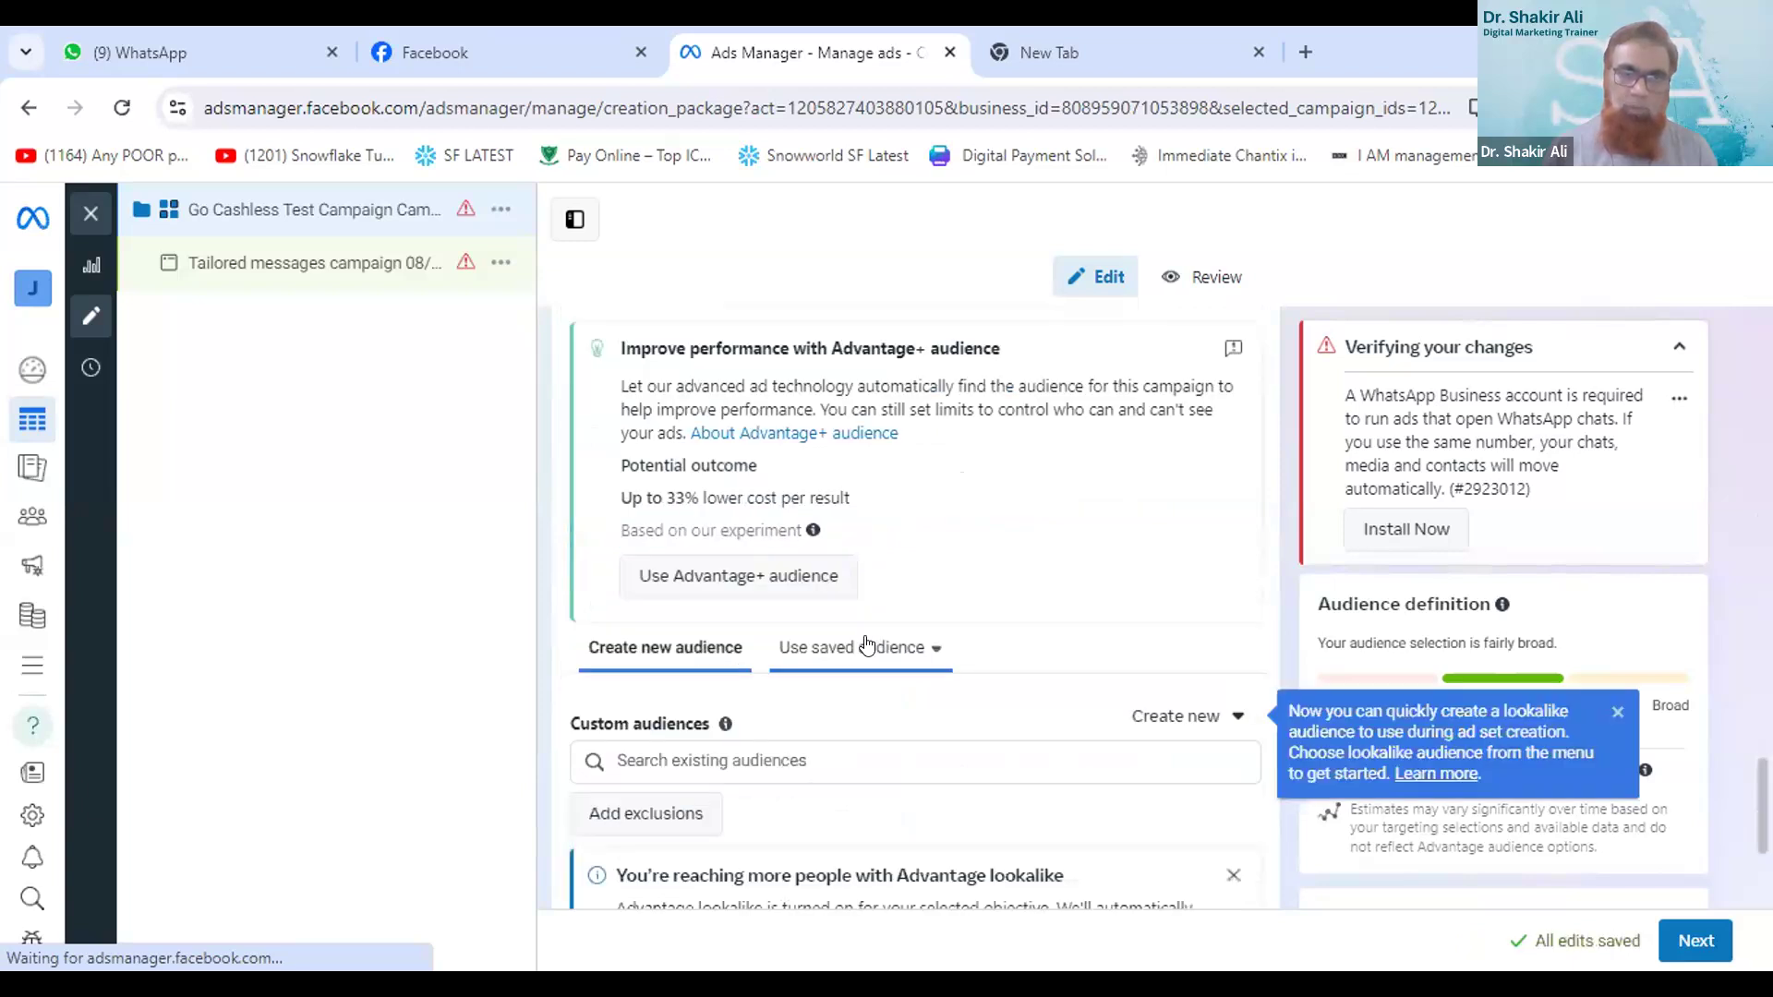
{"action": "scroll", "coordinate": [873, 643], "scroll_direction": "down", "scroll_amount": 2}
{"action": "scroll", "coordinate": [875, 644], "scroll_direction": "down", "scroll_amount": 3}
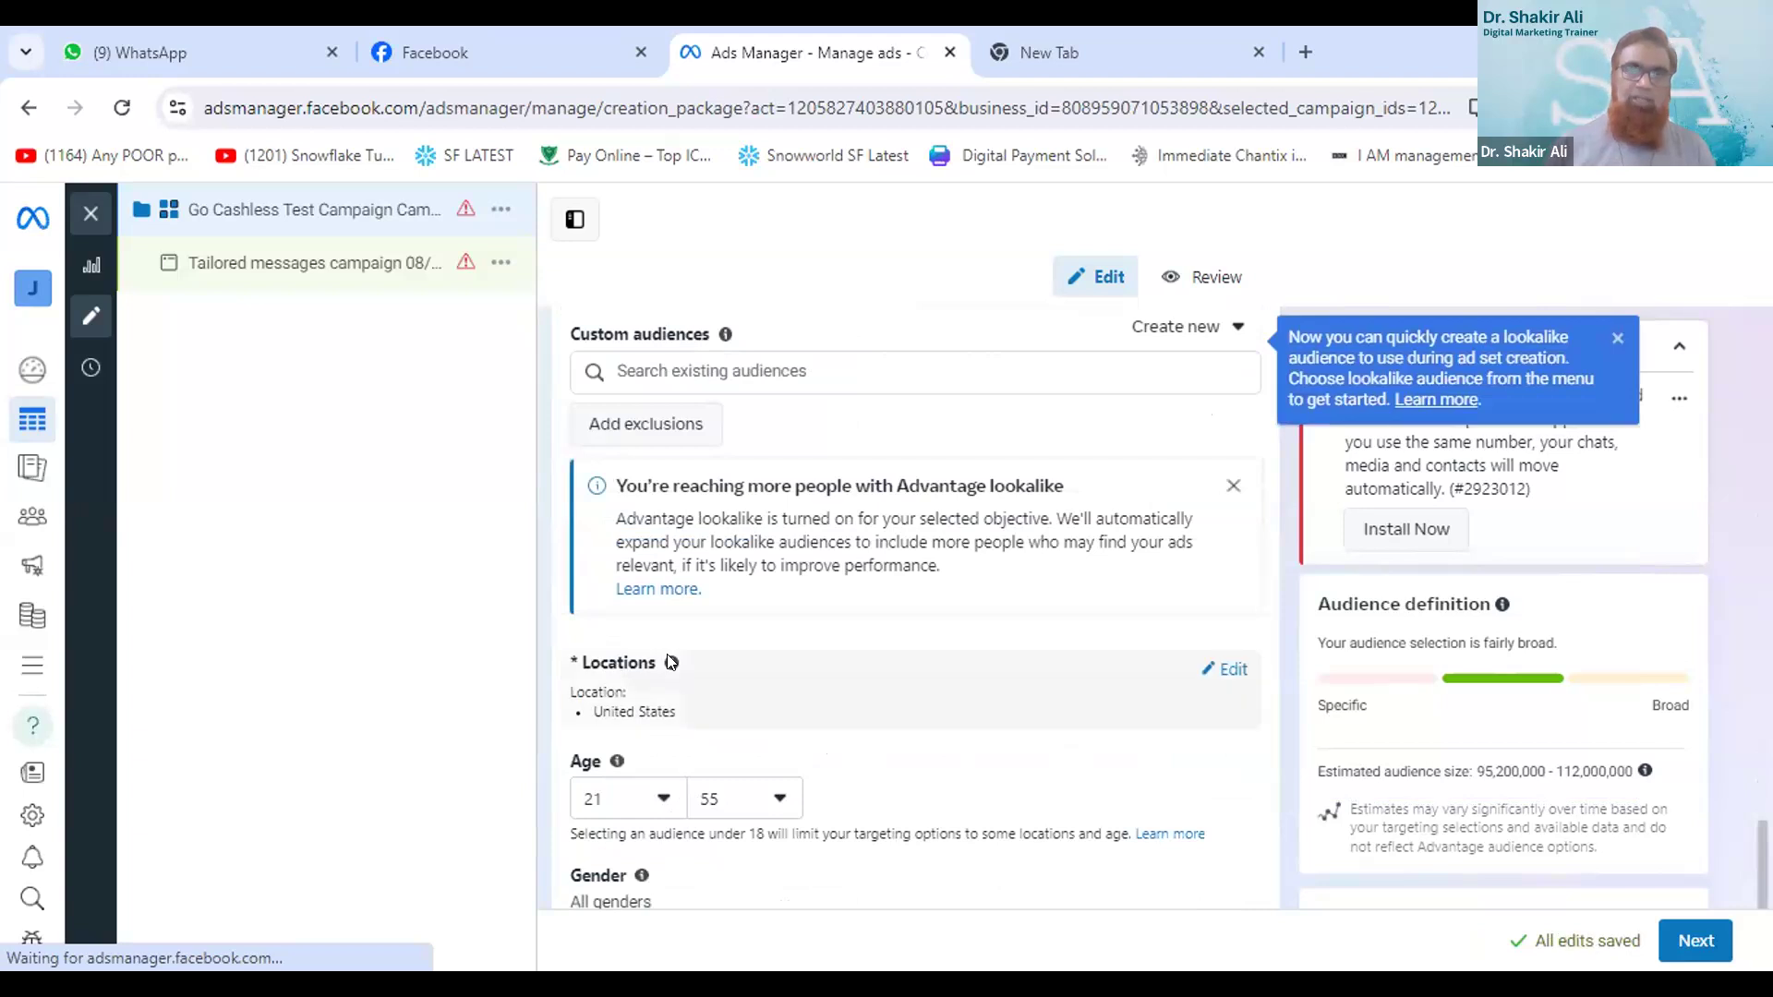
{"action": "left_click", "coordinate": [1234, 668]}
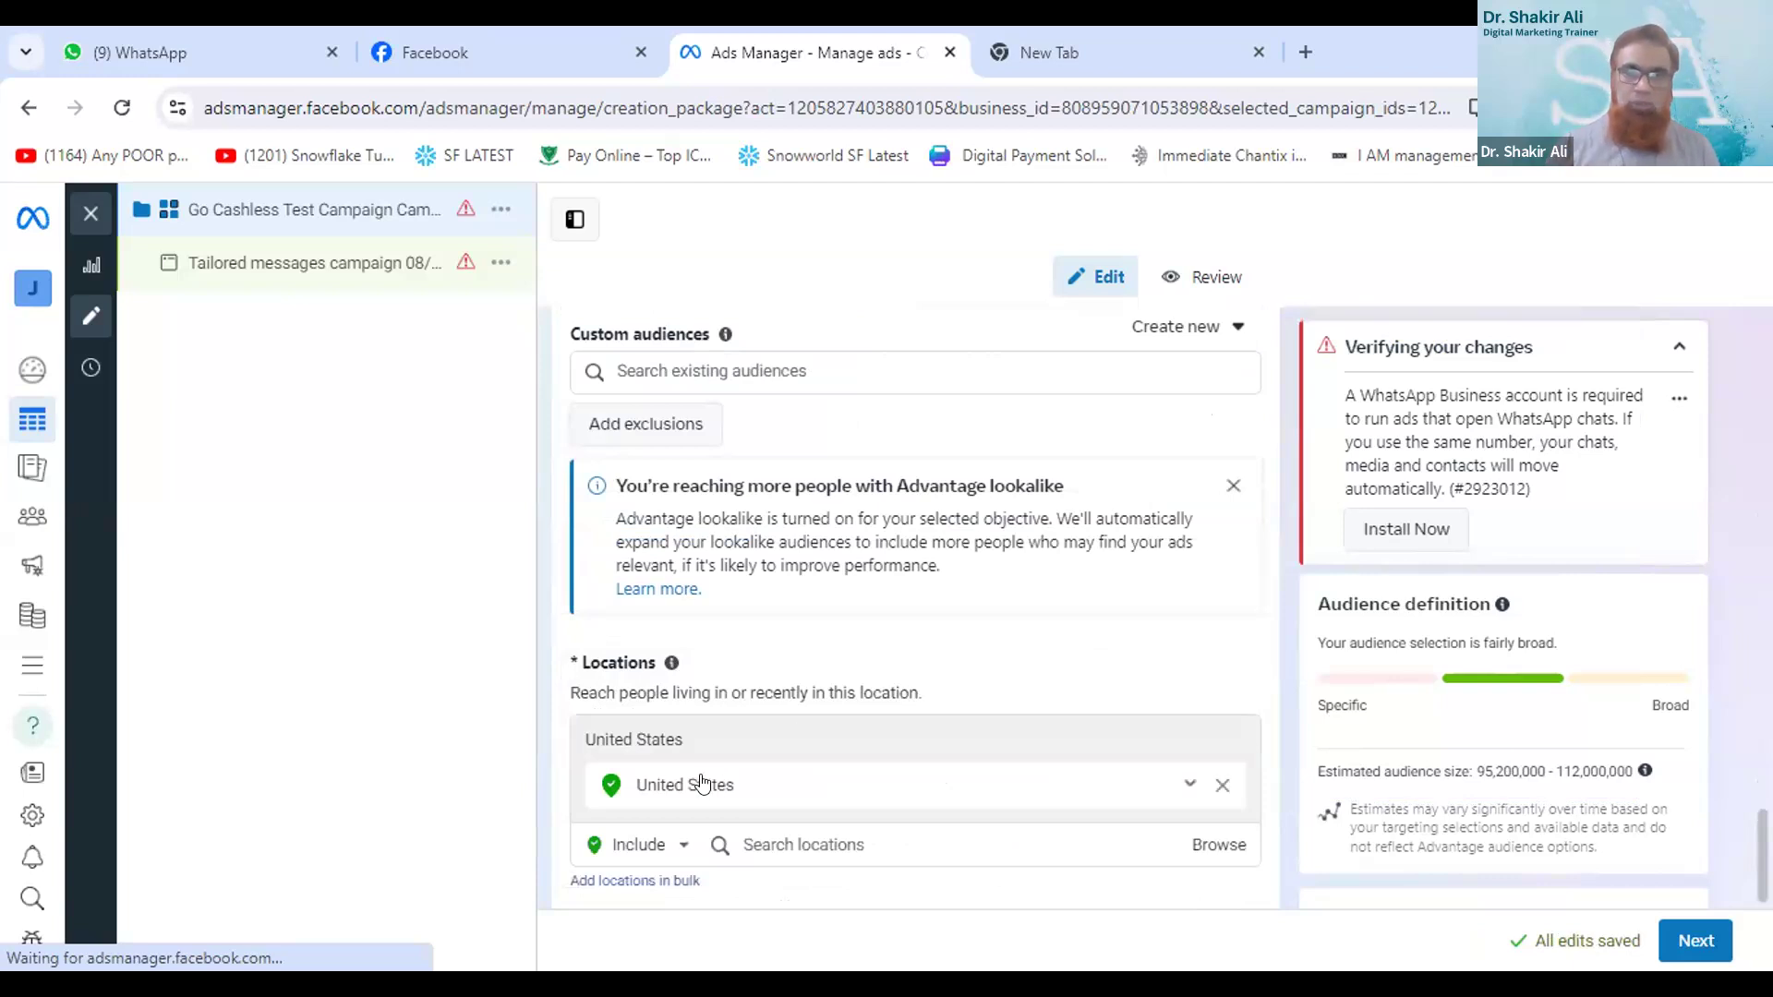
{"action": "left_click", "coordinate": [1221, 786]}
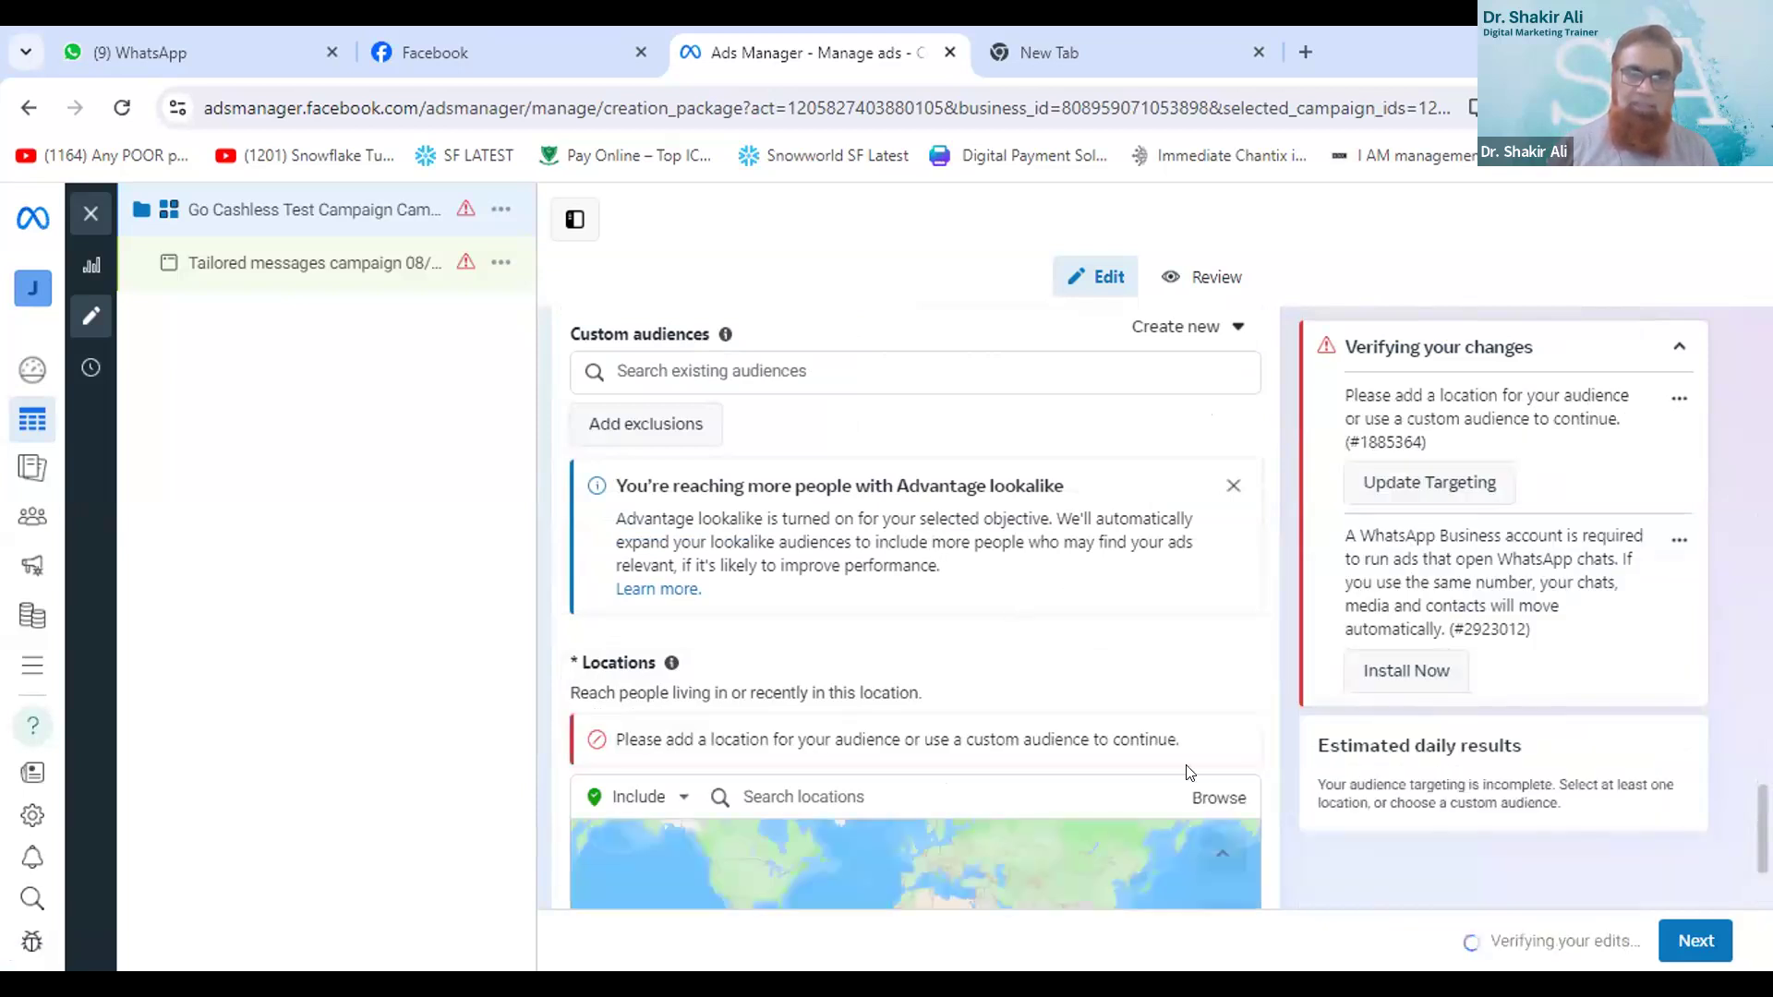
- Search the audience locations for hyderabad and include the city Hyderabad, Telangana, India
{"action": "left_click", "coordinate": [1200, 800]}
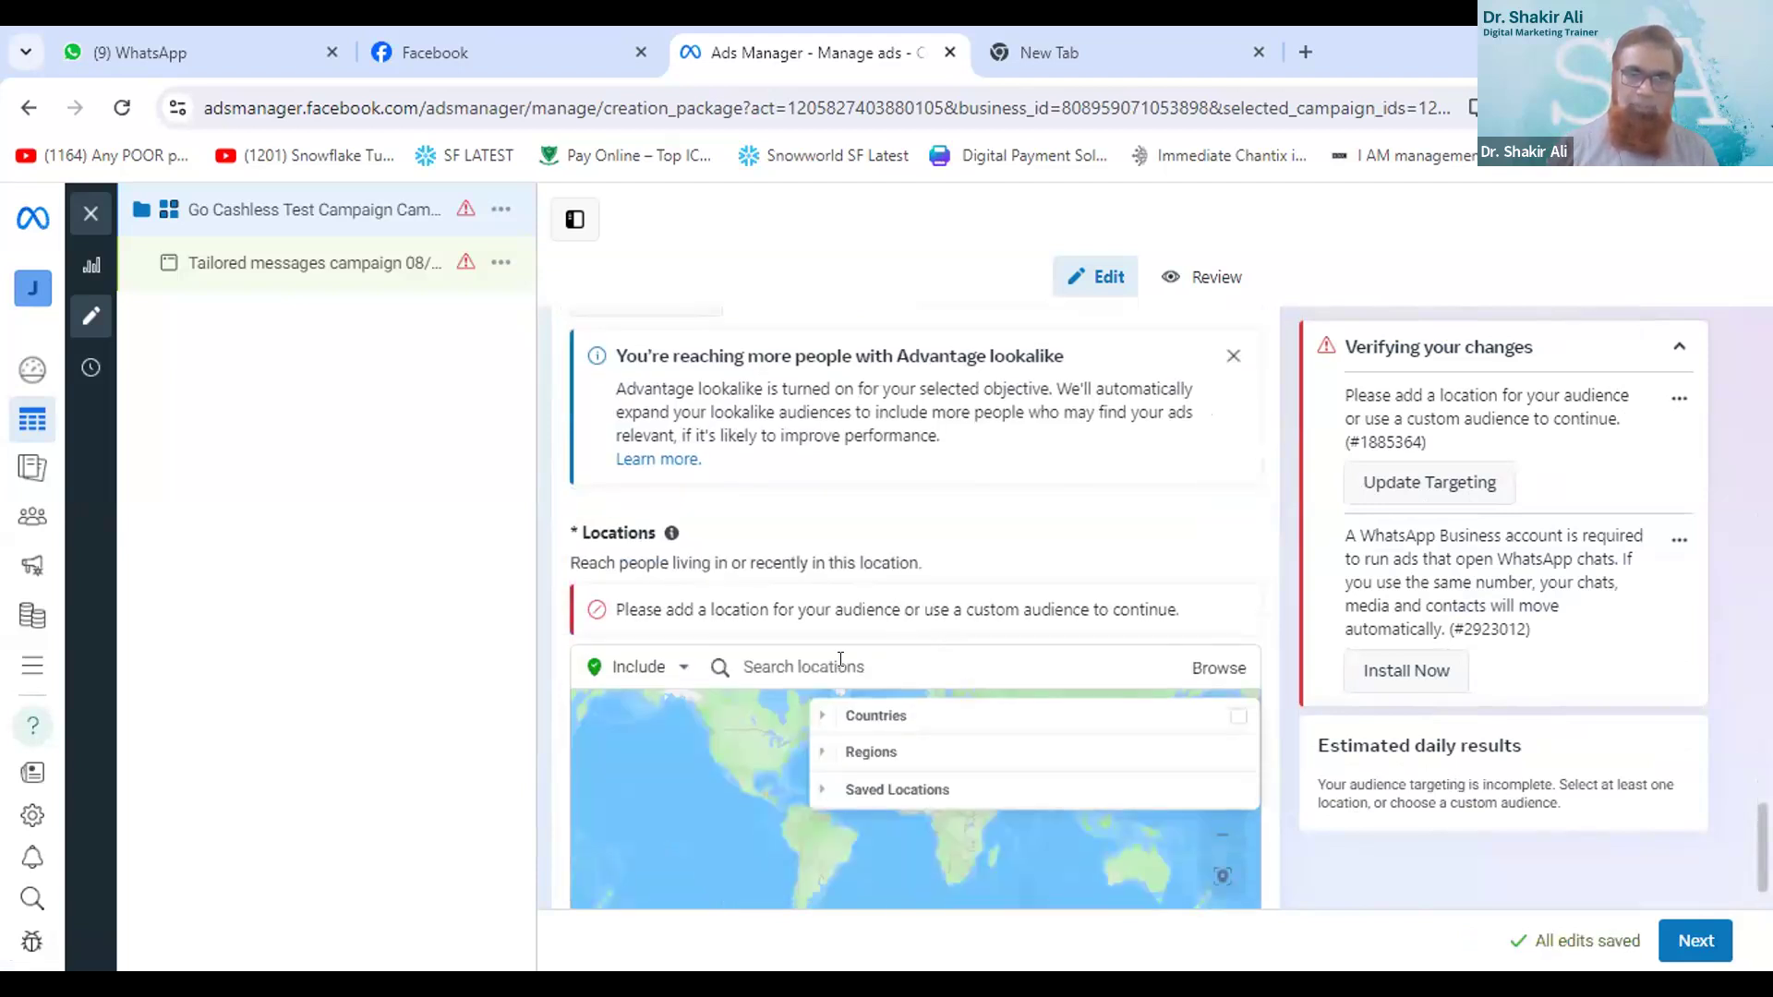
{"action": "left_click", "coordinate": [810, 667]}
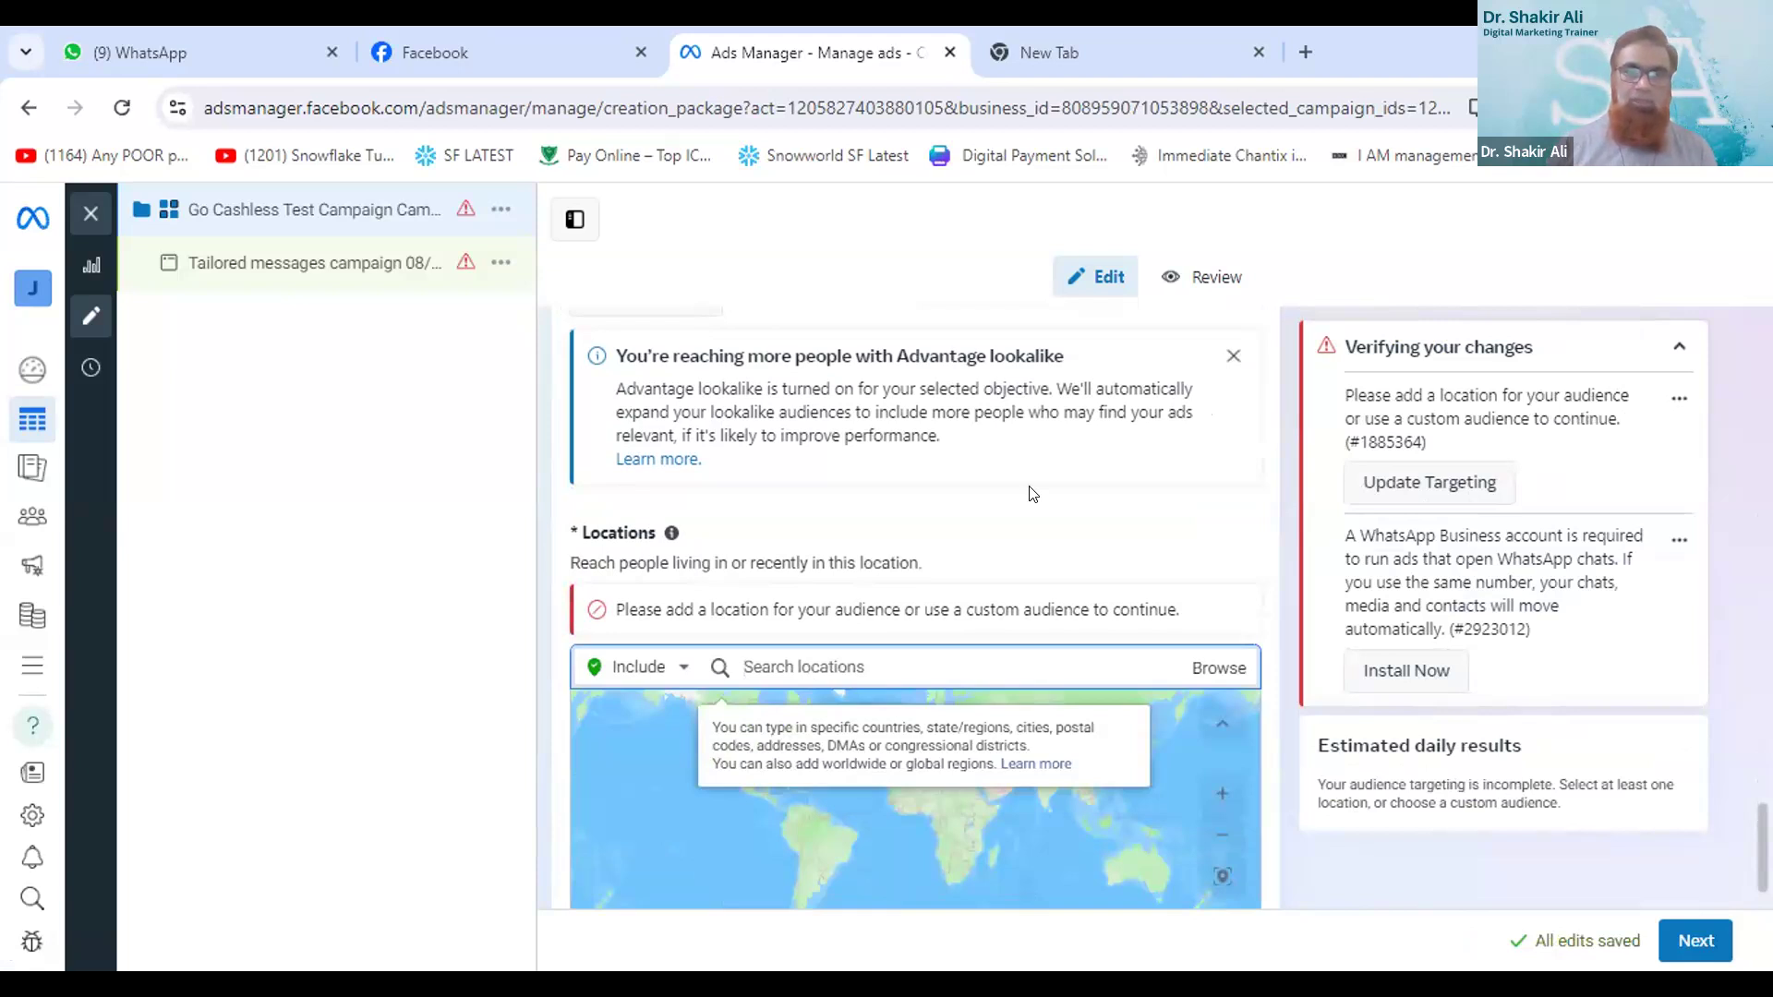
{"action": "type", "text": "hyderab"}
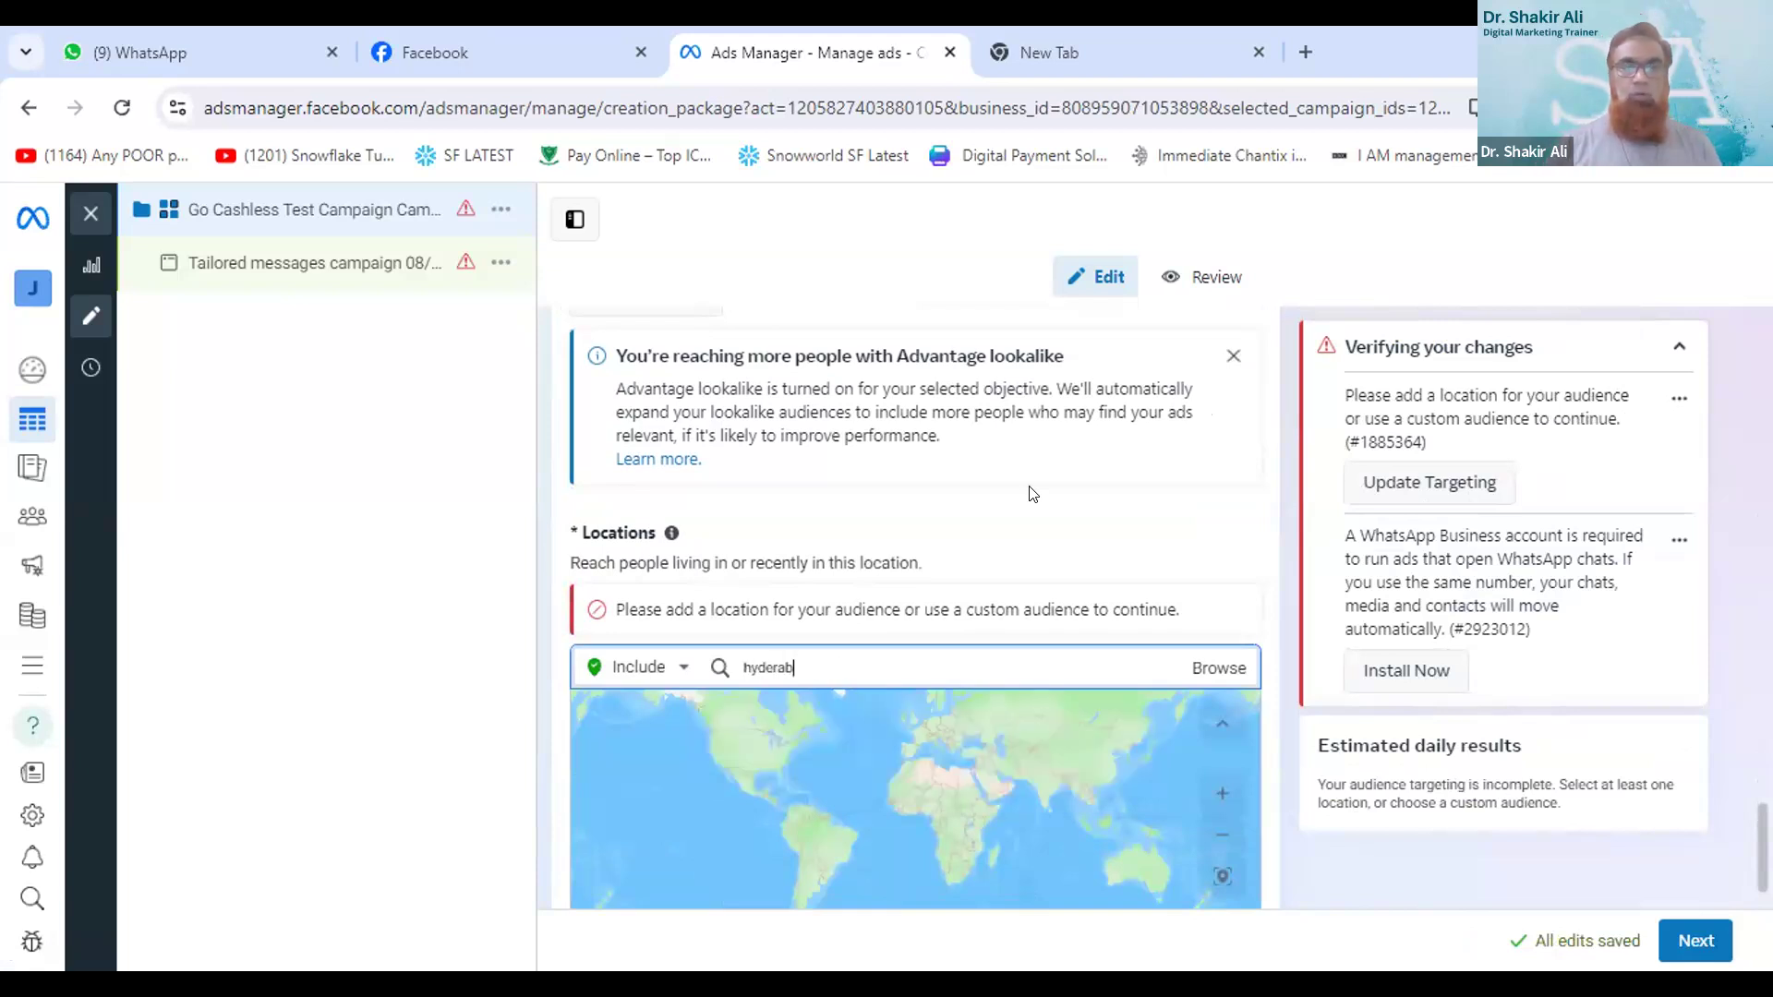
{"action": "type", "text": "ad"}
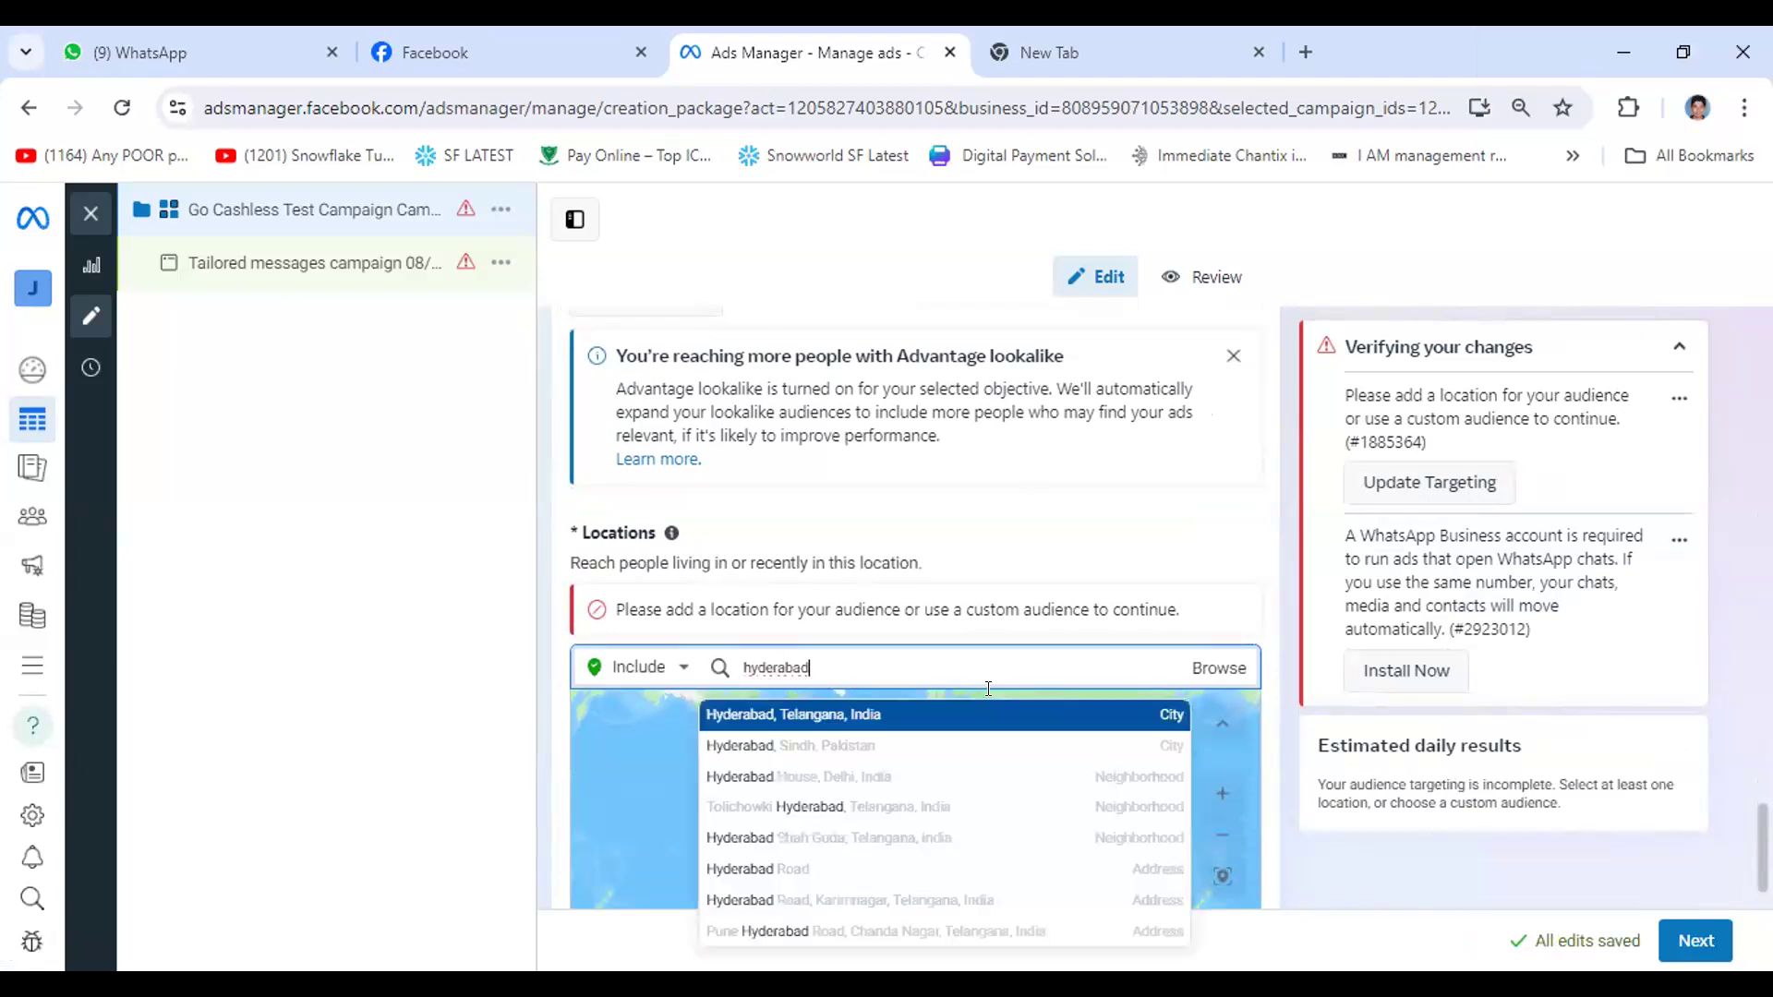
{"action": "left_click", "coordinate": [809, 712]}
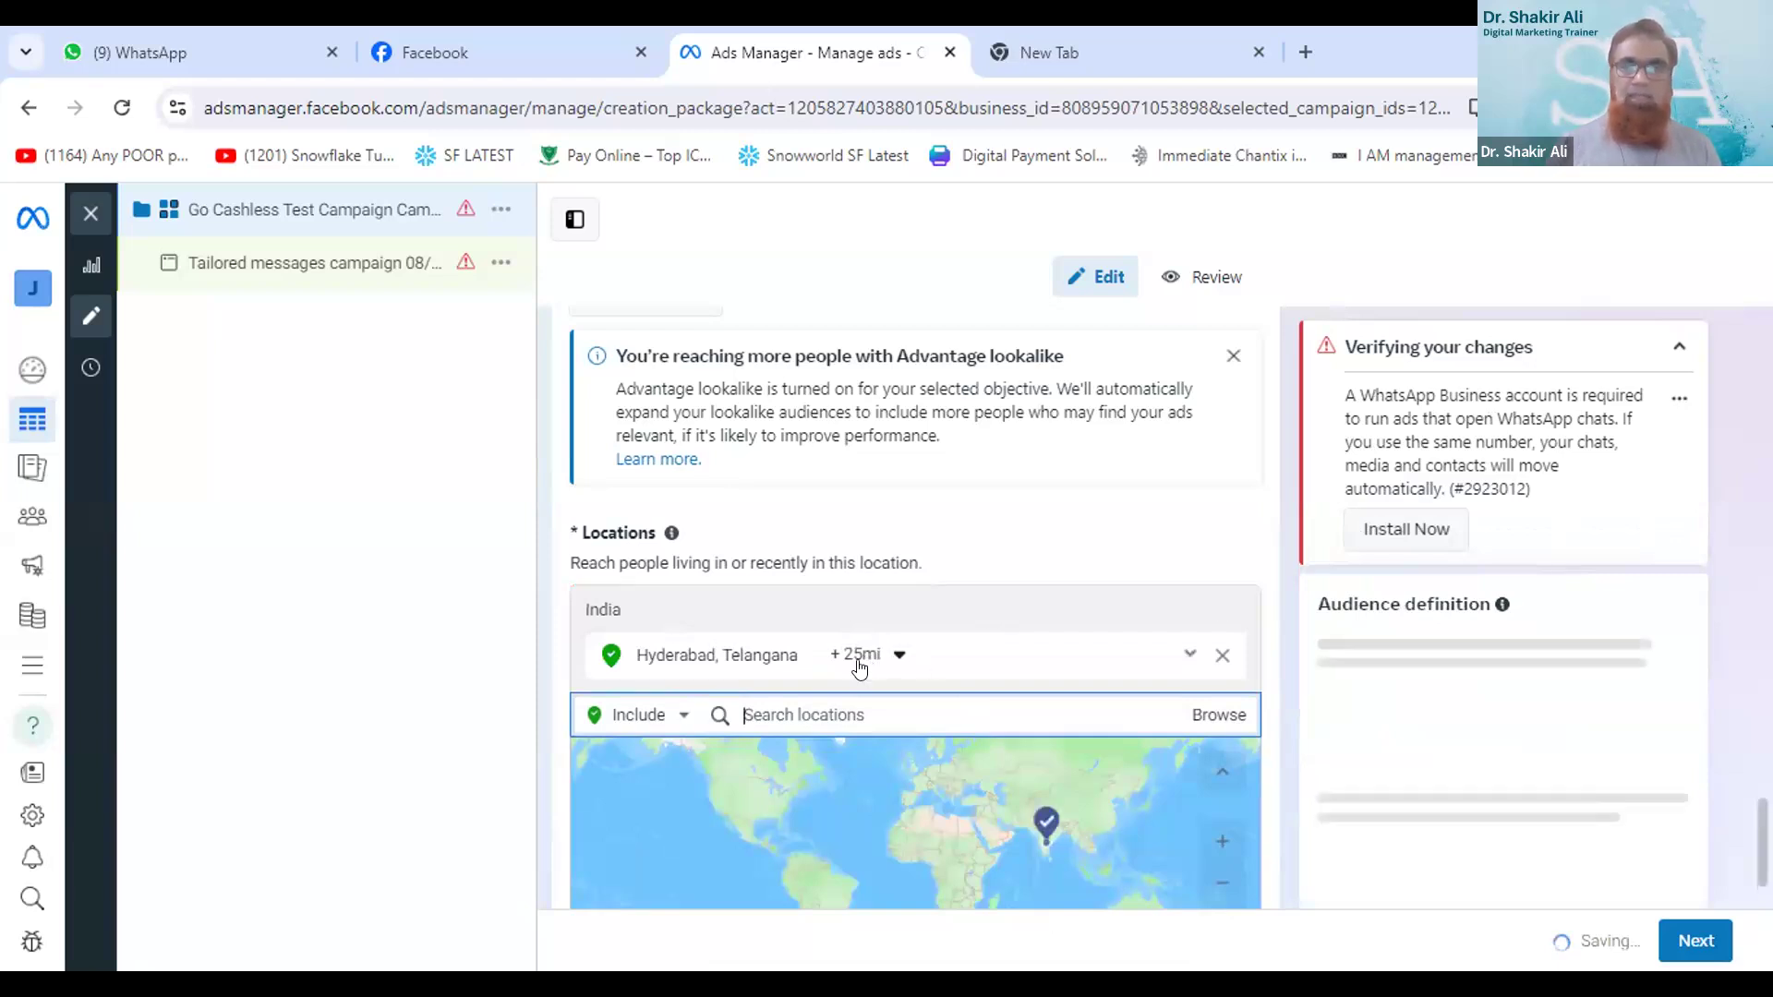
- Extend the targeting radius around Hyderabad to 39 miles
{"action": "left_click", "coordinate": [889, 663]}
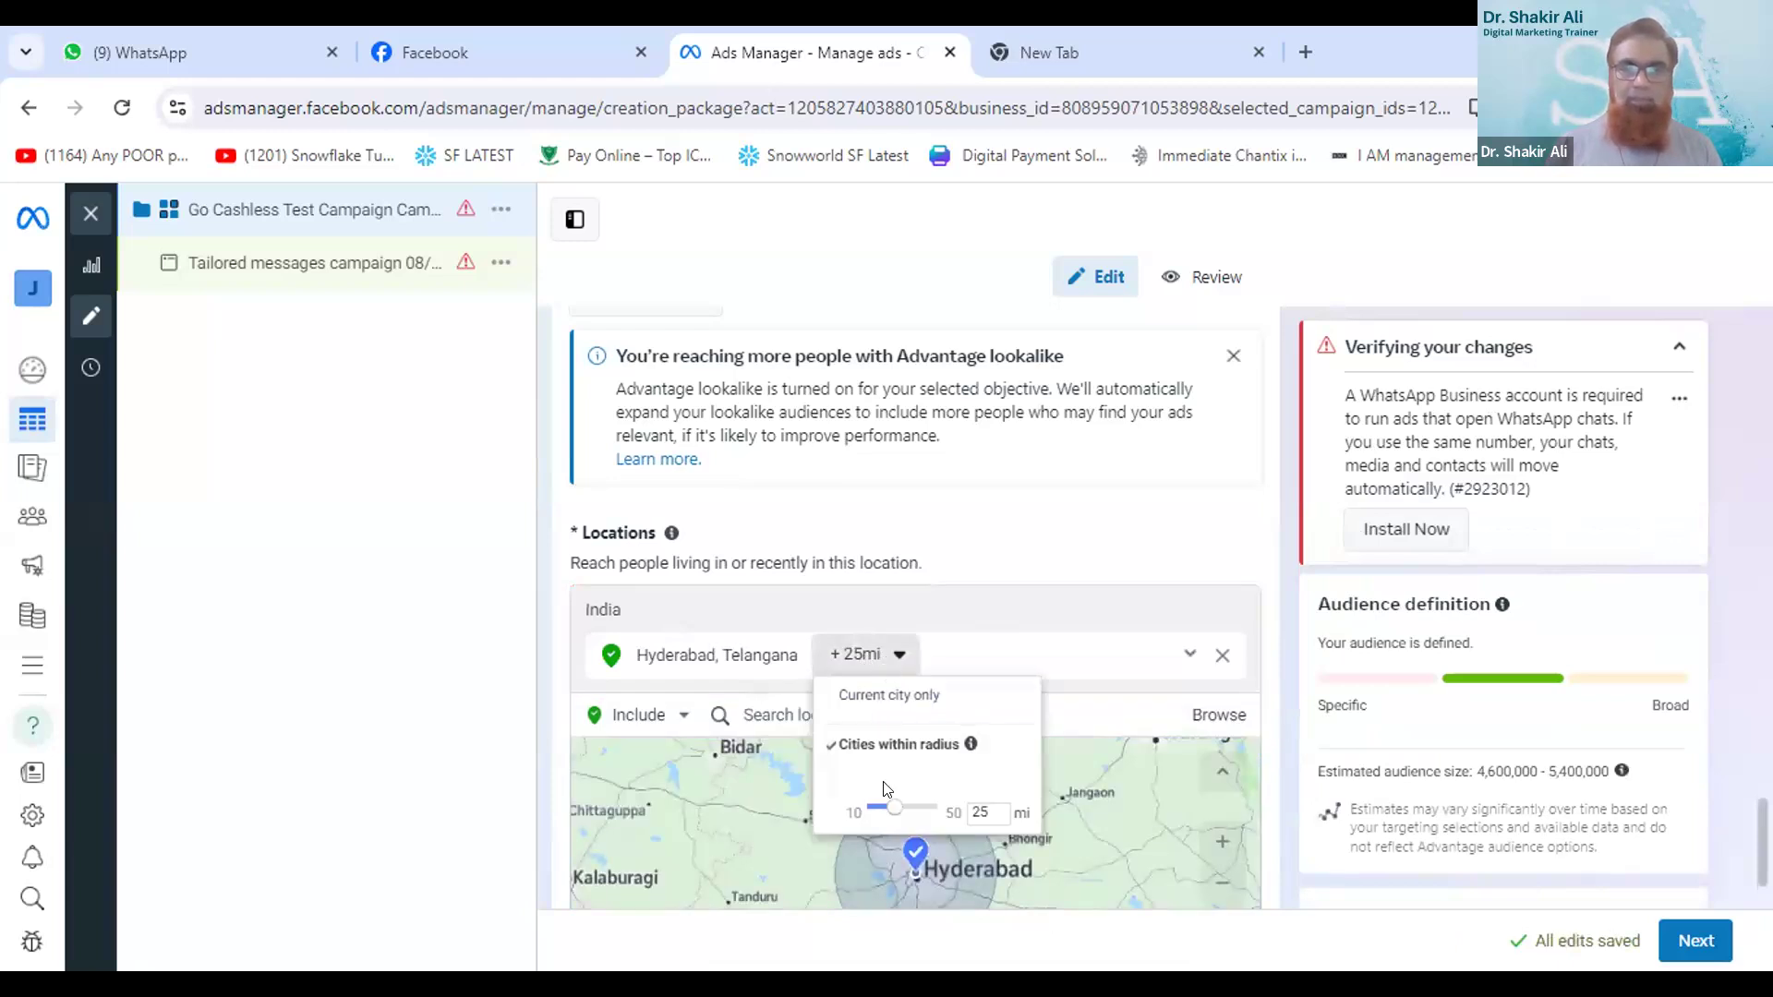
{"action": "left_click_drag", "start_coordinate": [902, 809], "coordinate": [927, 809]}
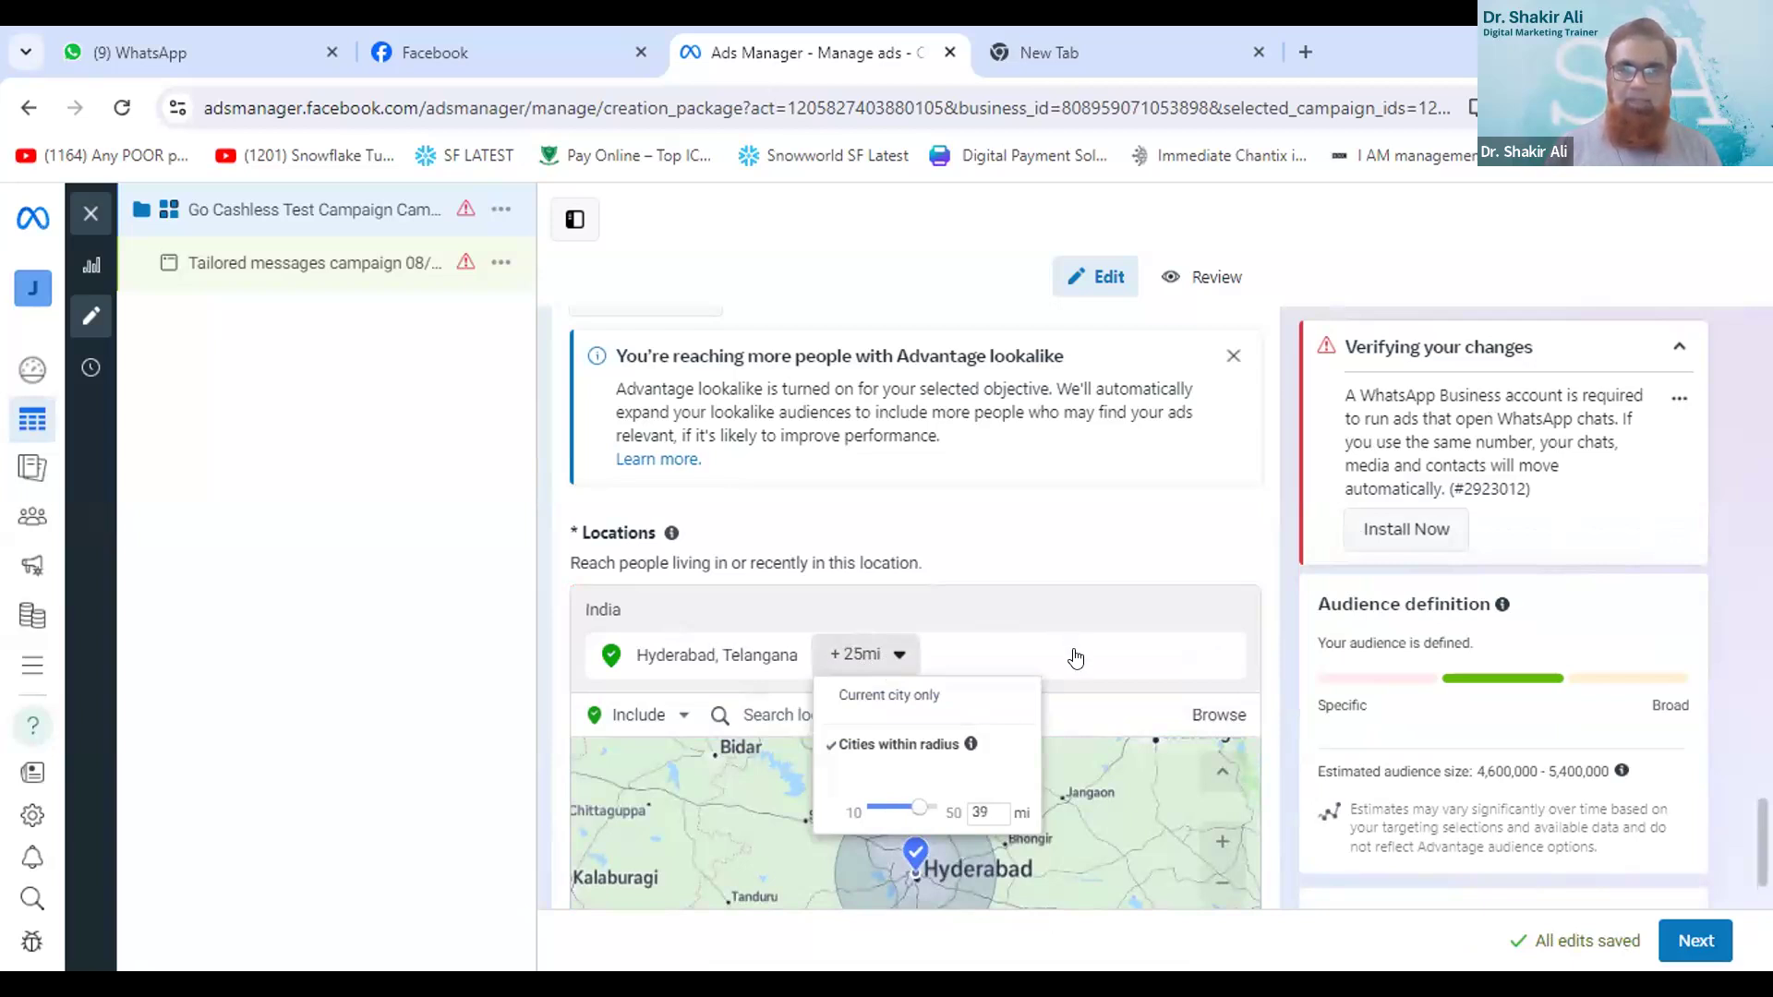
{"action": "left_click", "coordinate": [927, 629]}
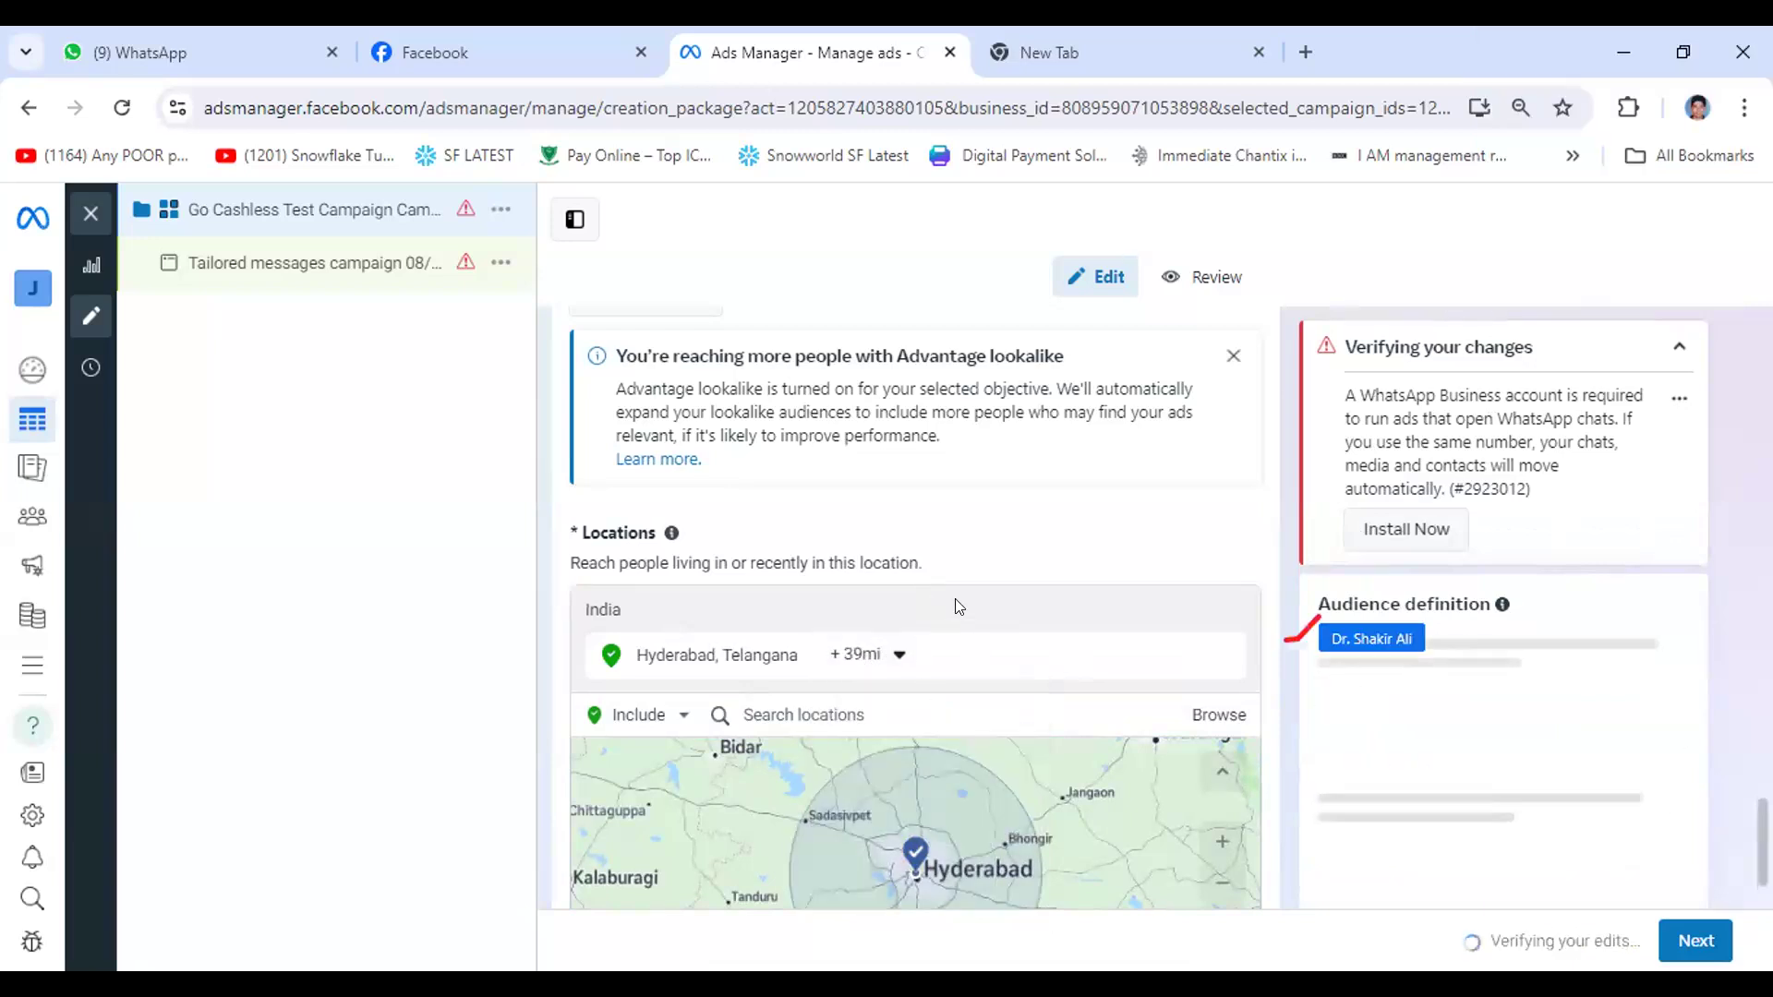
- Examine the location map, remaining audience settings and estimated daily results, highlighting the conversations estimate
{"action": "scroll", "coordinate": [945, 600], "scroll_direction": "down", "scroll_amount": 3}
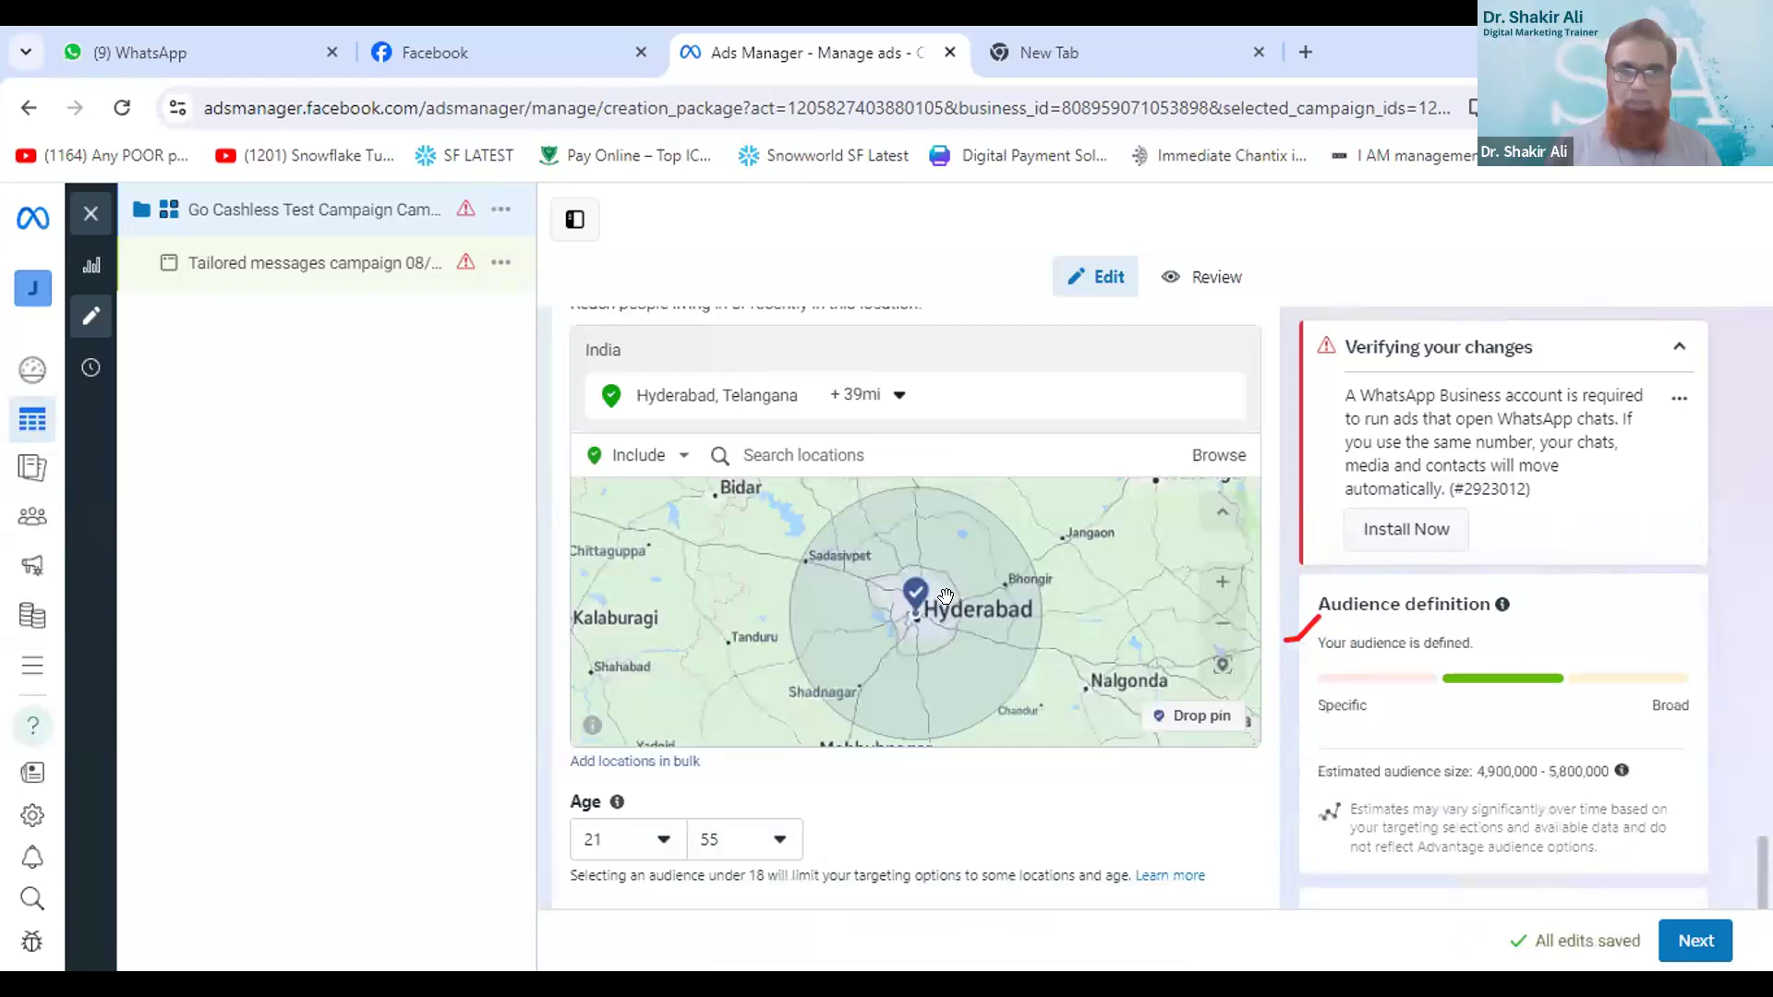
{"action": "scroll", "coordinate": [947, 600], "scroll_direction": "down", "scroll_amount": 2}
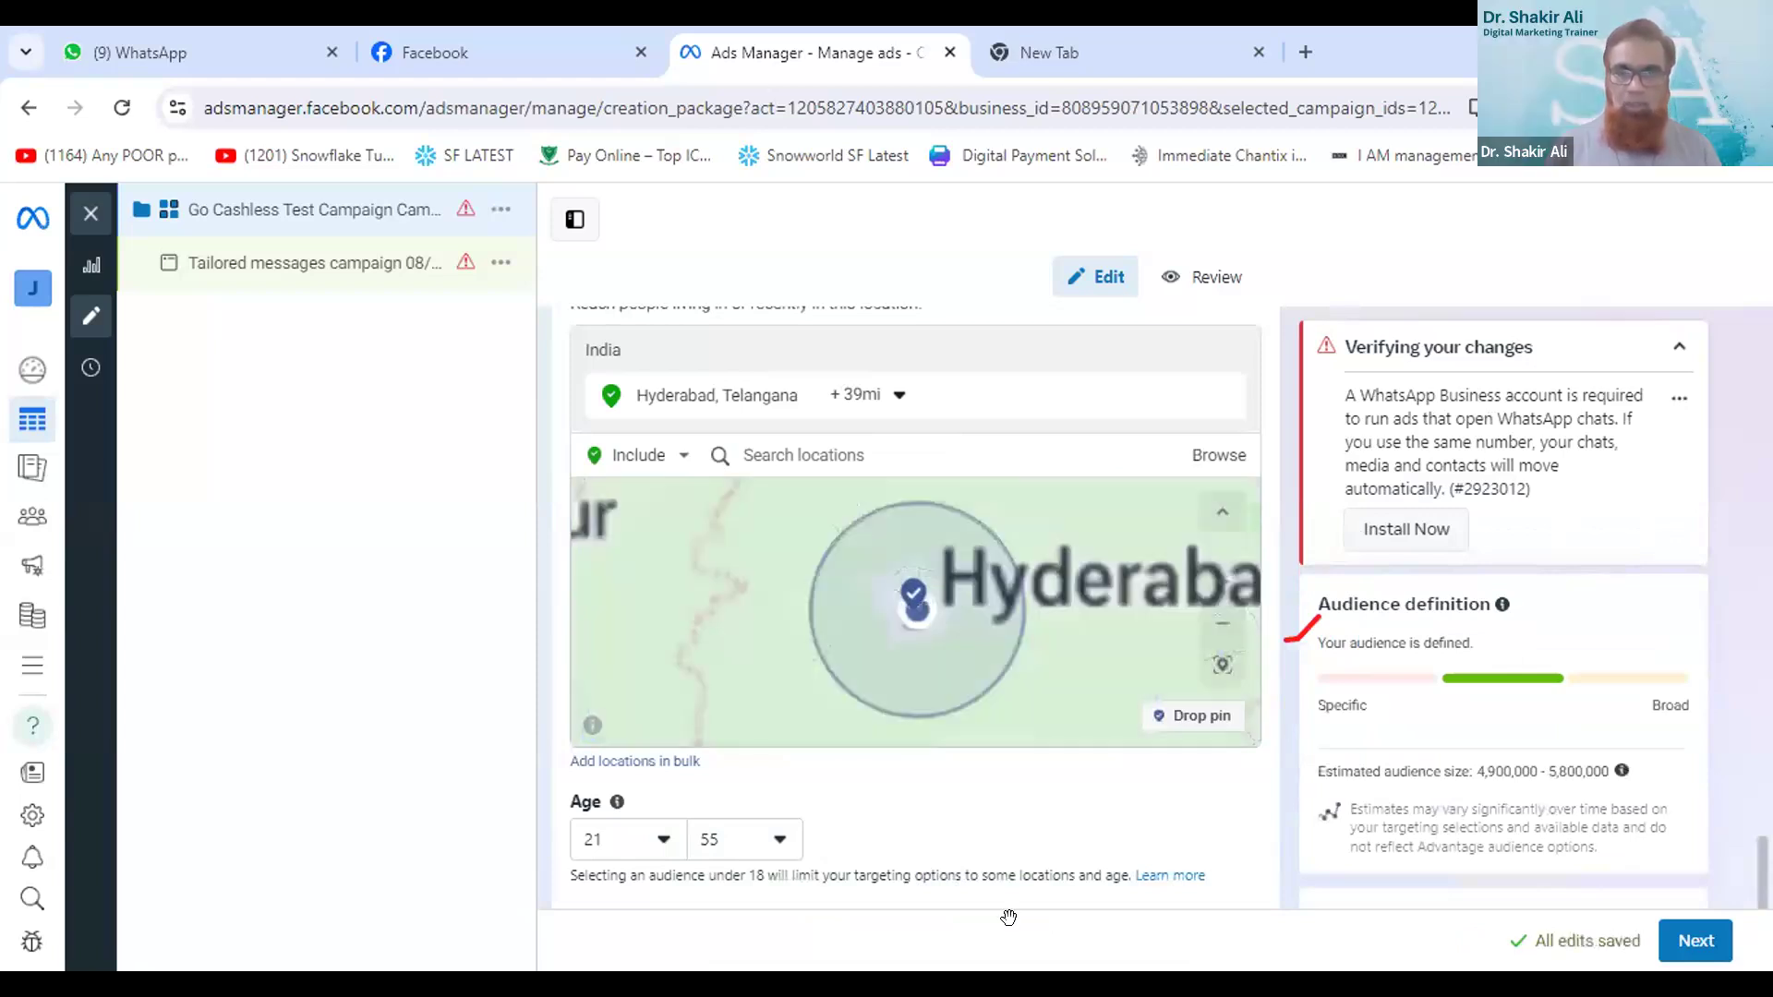
{"action": "scroll", "coordinate": [984, 854], "scroll_direction": "down", "scroll_amount": 1}
{"action": "scroll", "coordinate": [964, 688], "scroll_direction": "down", "scroll_amount": 1}
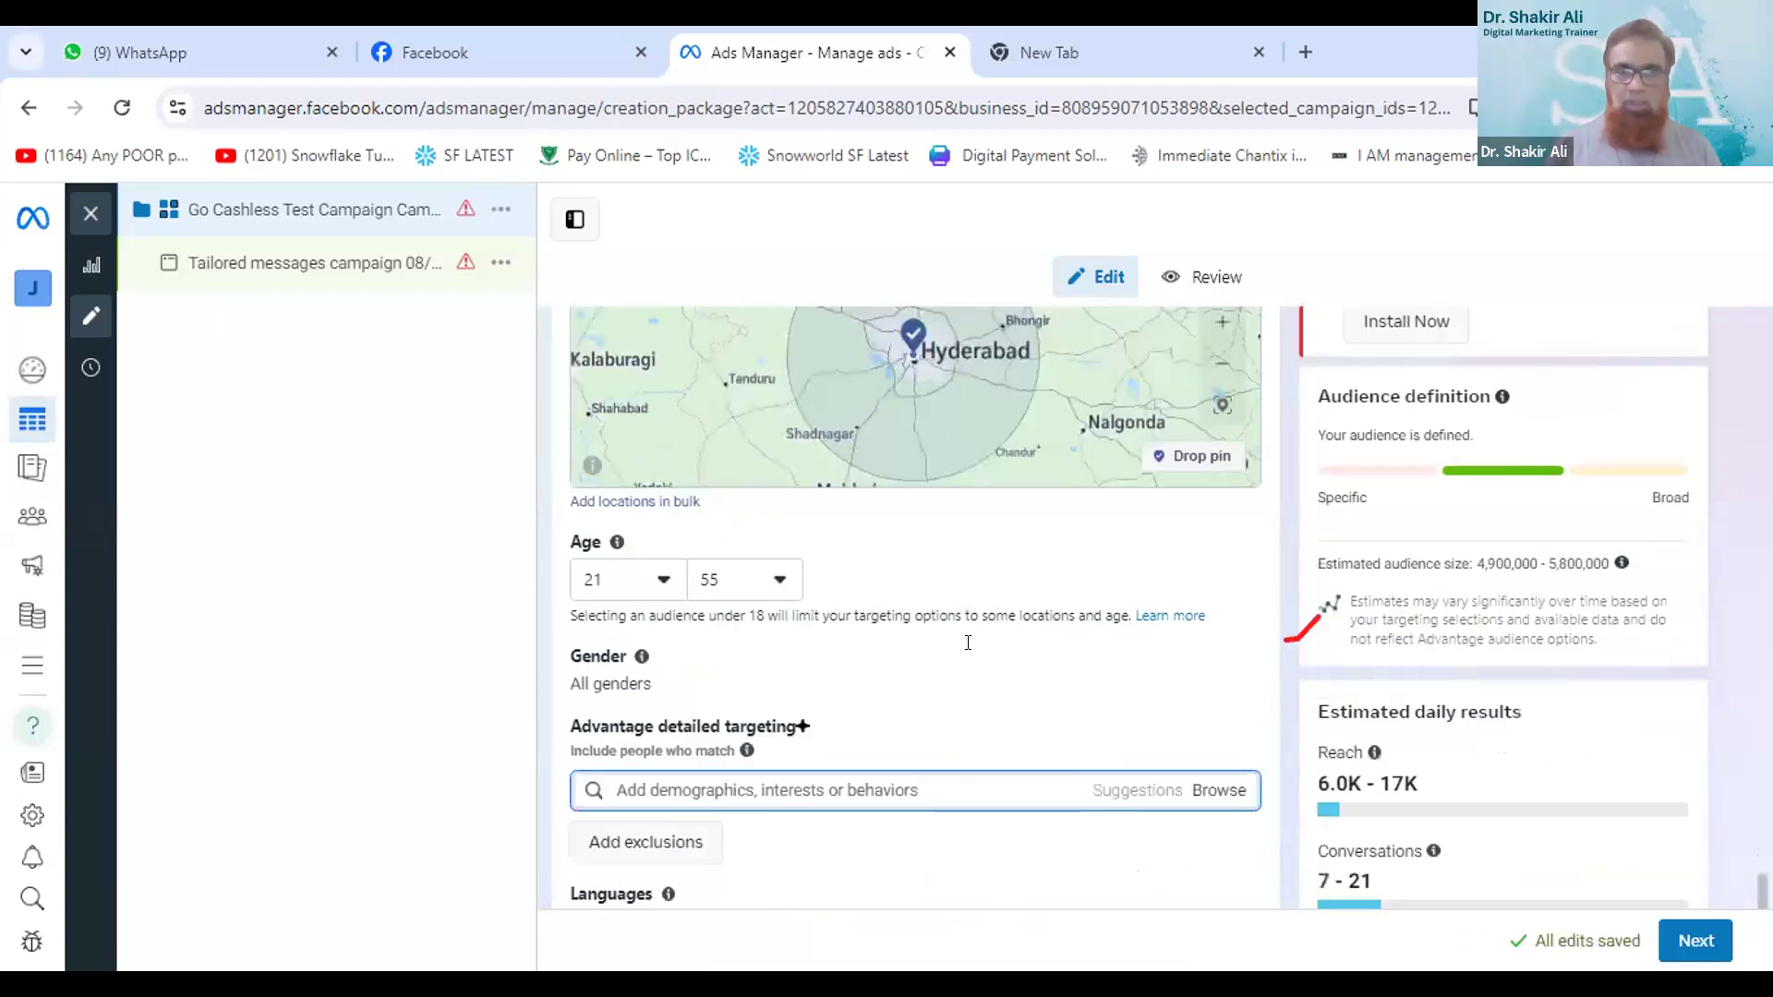
{"action": "scroll", "coordinate": [983, 610], "scroll_direction": "down", "scroll_amount": 2}
{"action": "scroll", "coordinate": [984, 600], "scroll_direction": "down", "scroll_amount": 1}
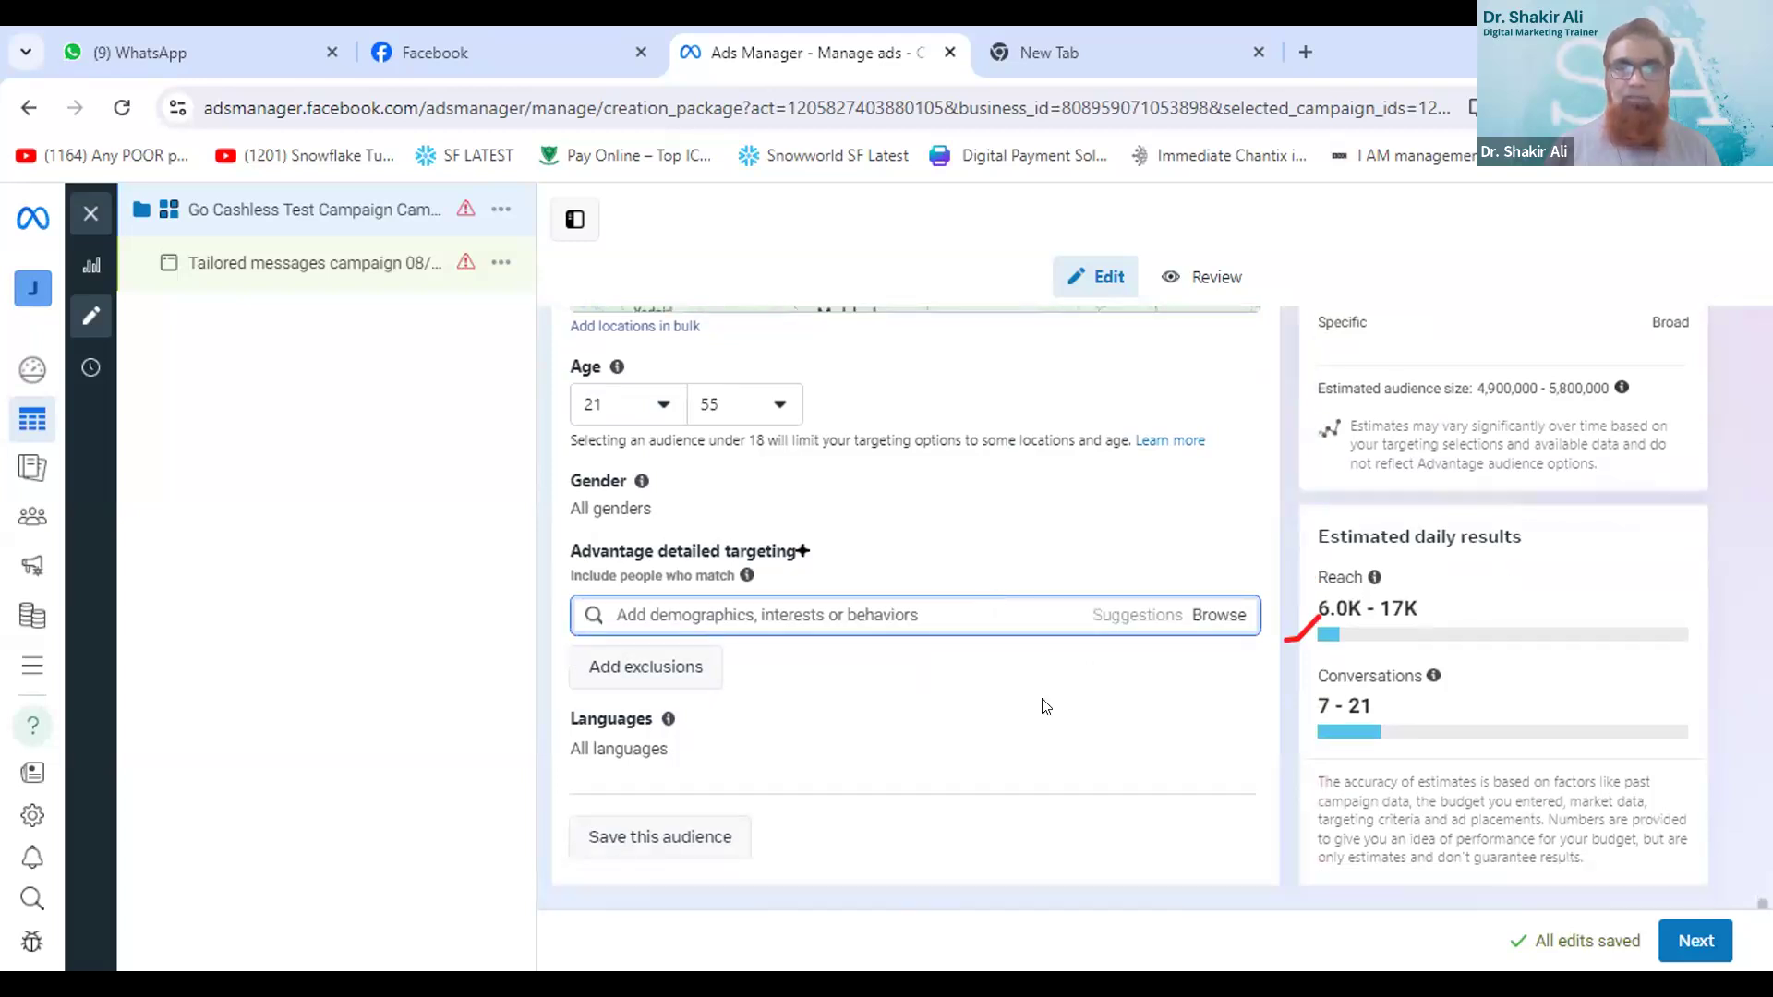
{"action": "left_click_drag", "start_coordinate": [1326, 701], "coordinate": [1379, 709]}
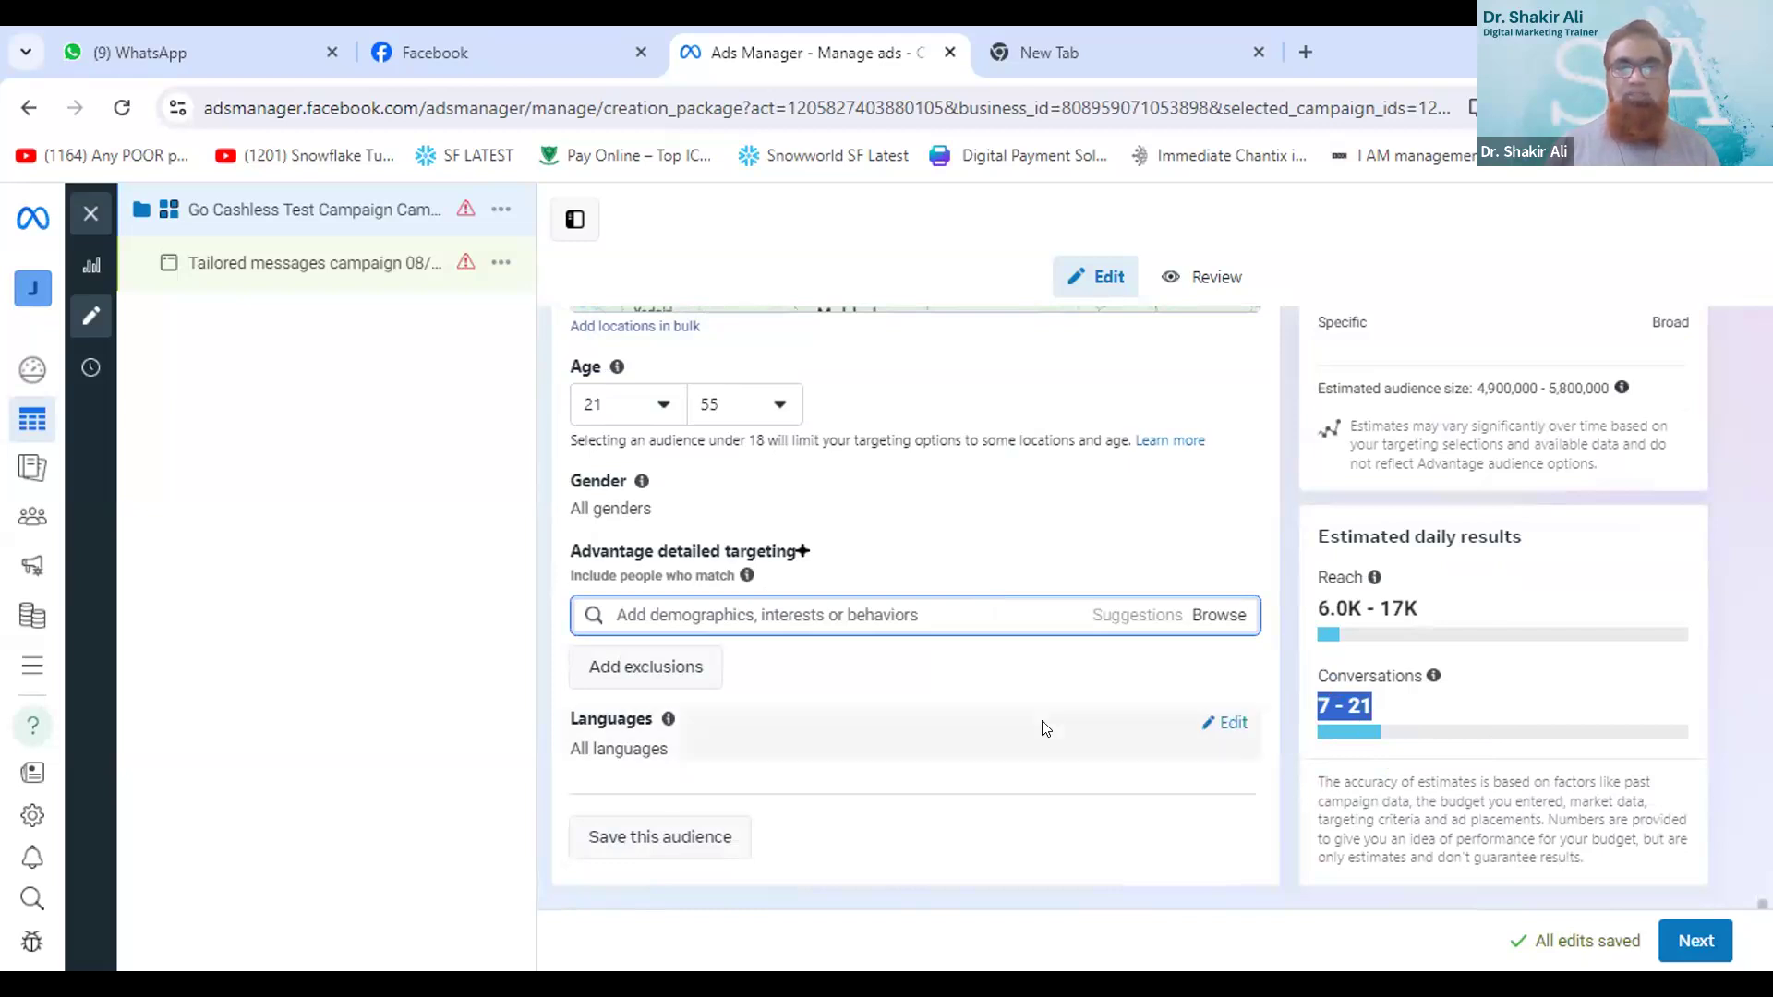
- Save the current targeting as a new audience named "Test Audience"
{"action": "left_click", "coordinate": [635, 844]}
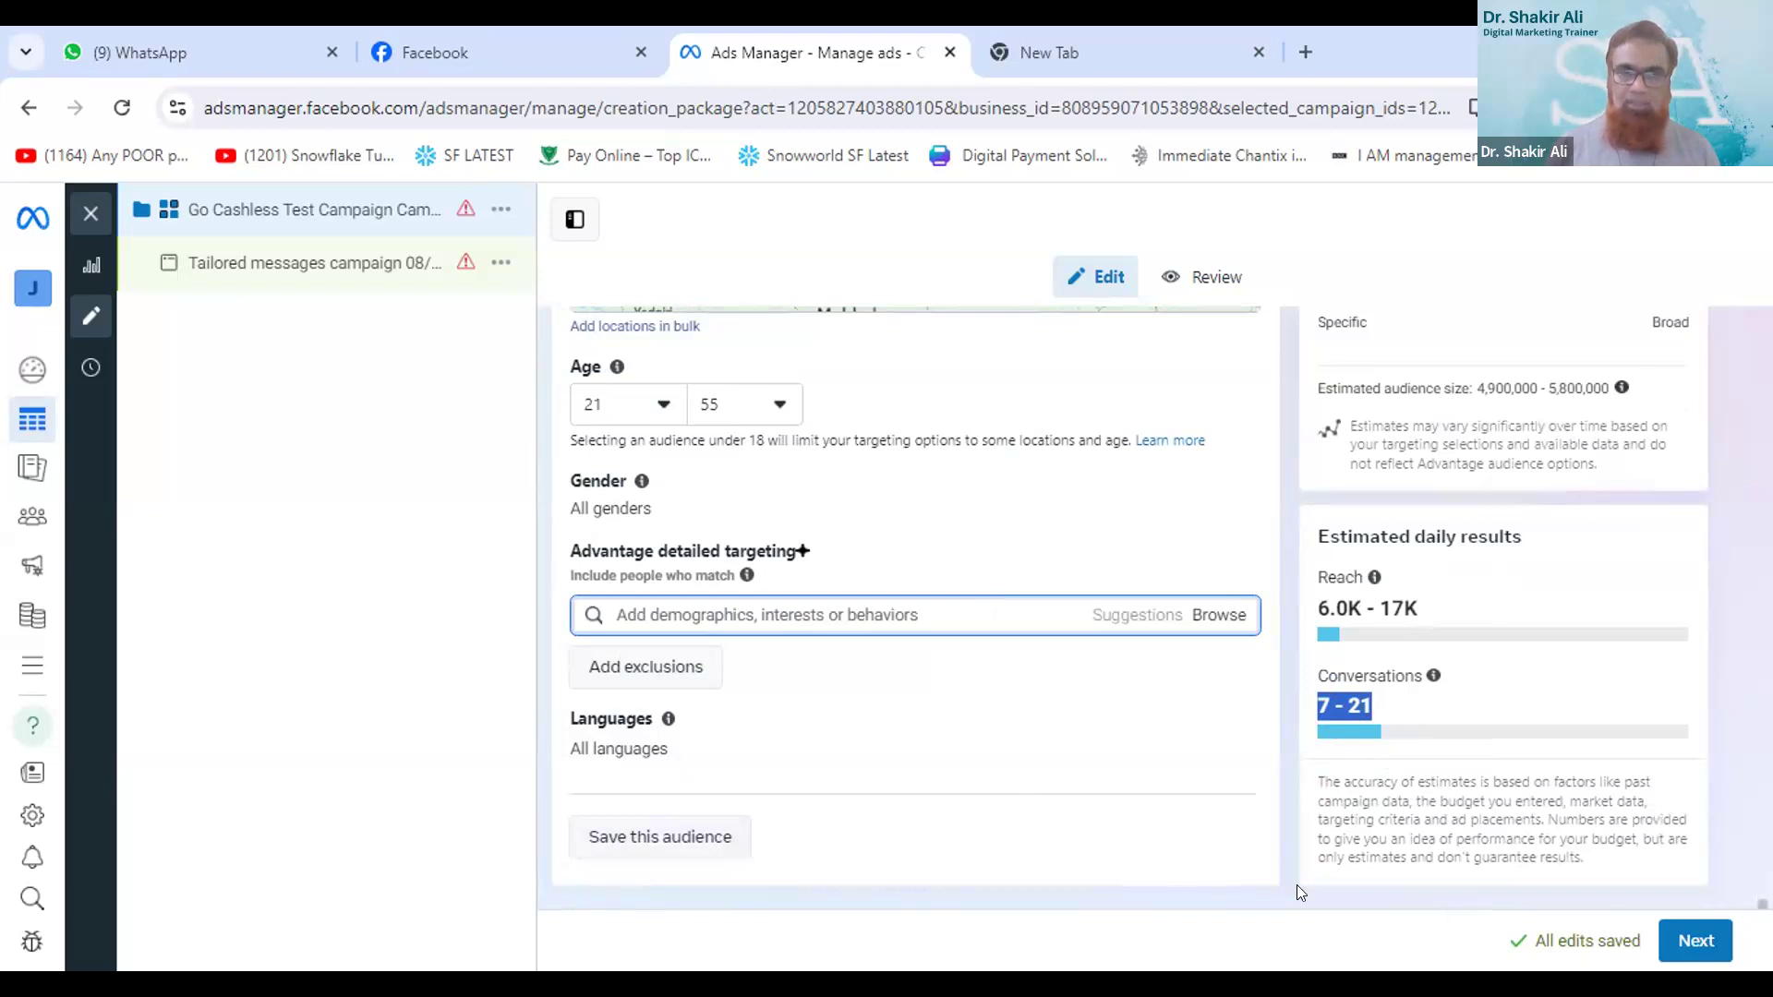
{"action": "left_click", "coordinate": [695, 831]}
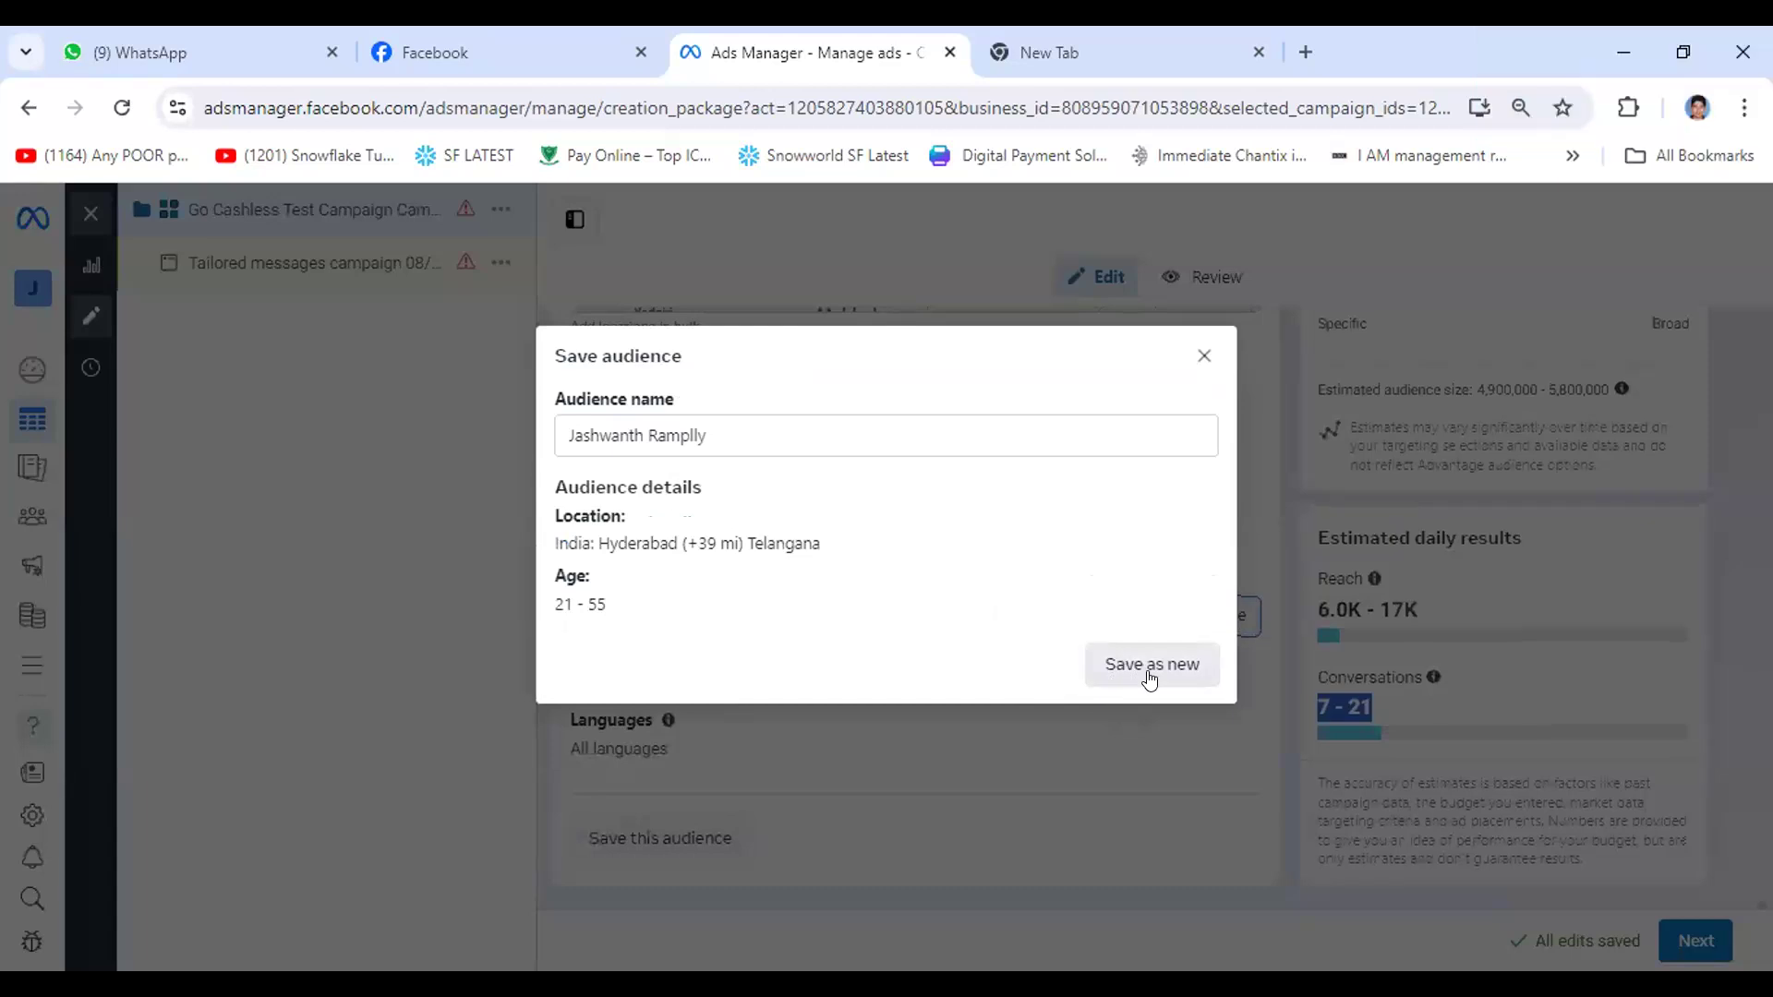
{"action": "left_click", "coordinate": [673, 431]}
{"action": "key", "text": "ctrl+a"}
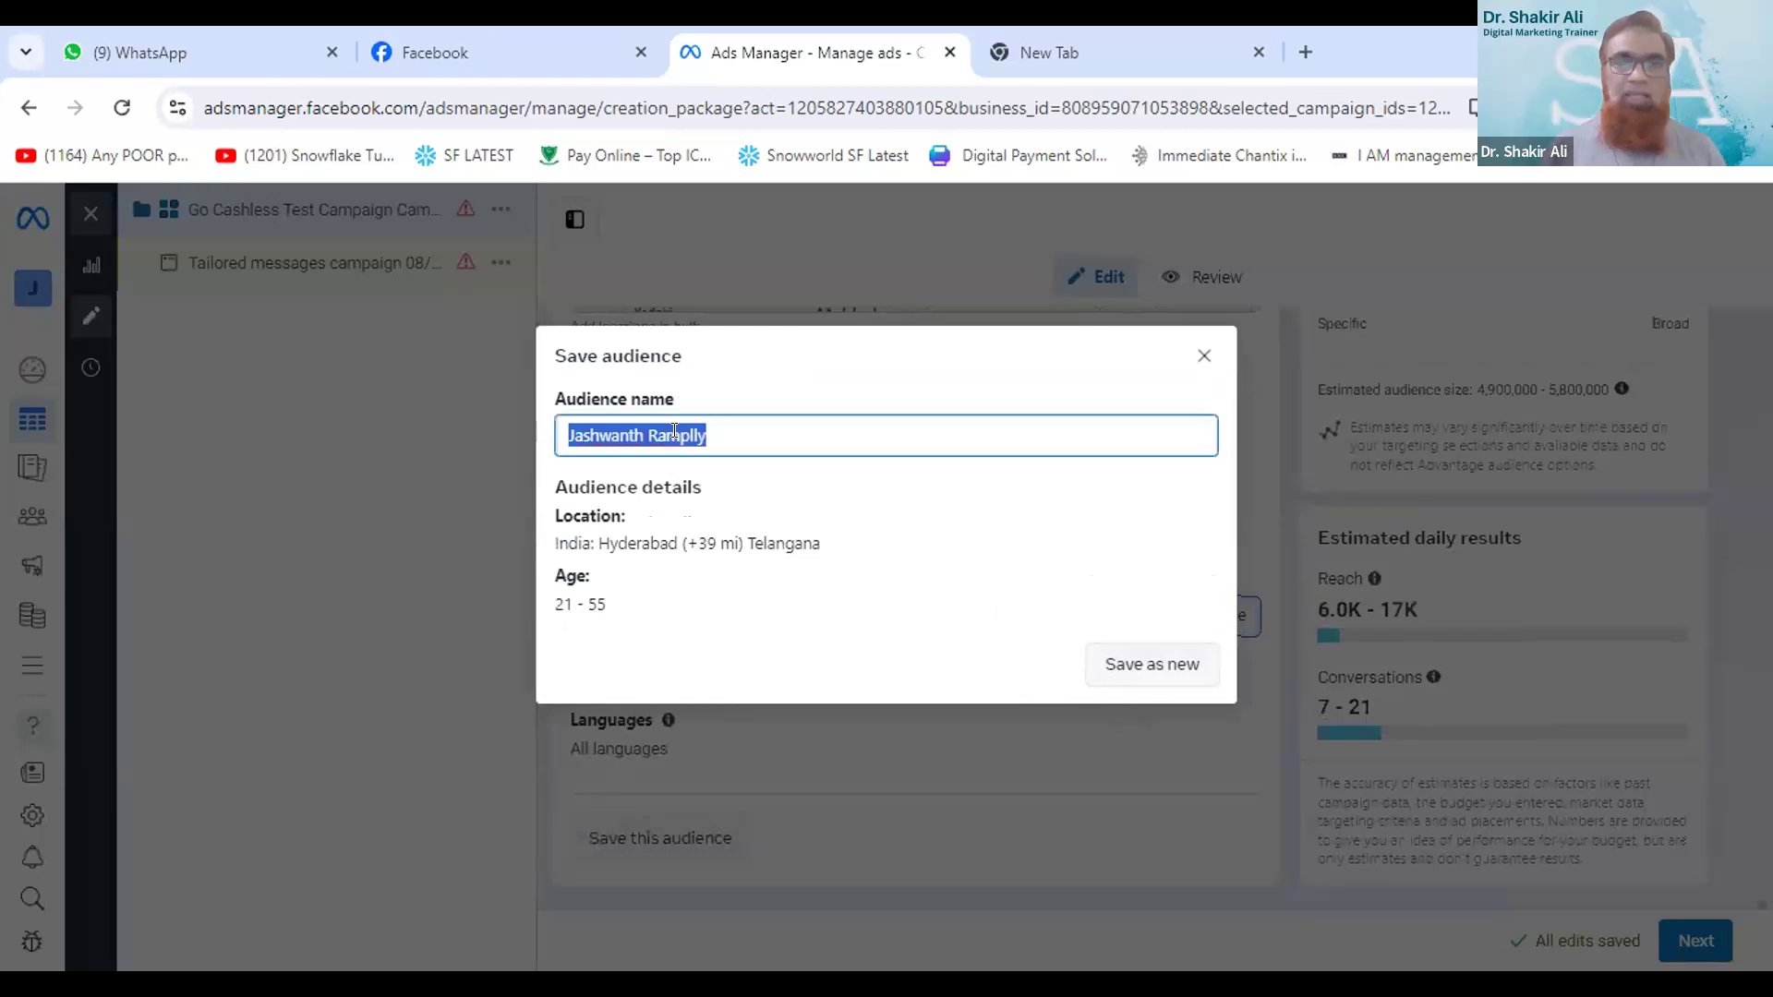
{"action": "type", "text": "Test Aude"}
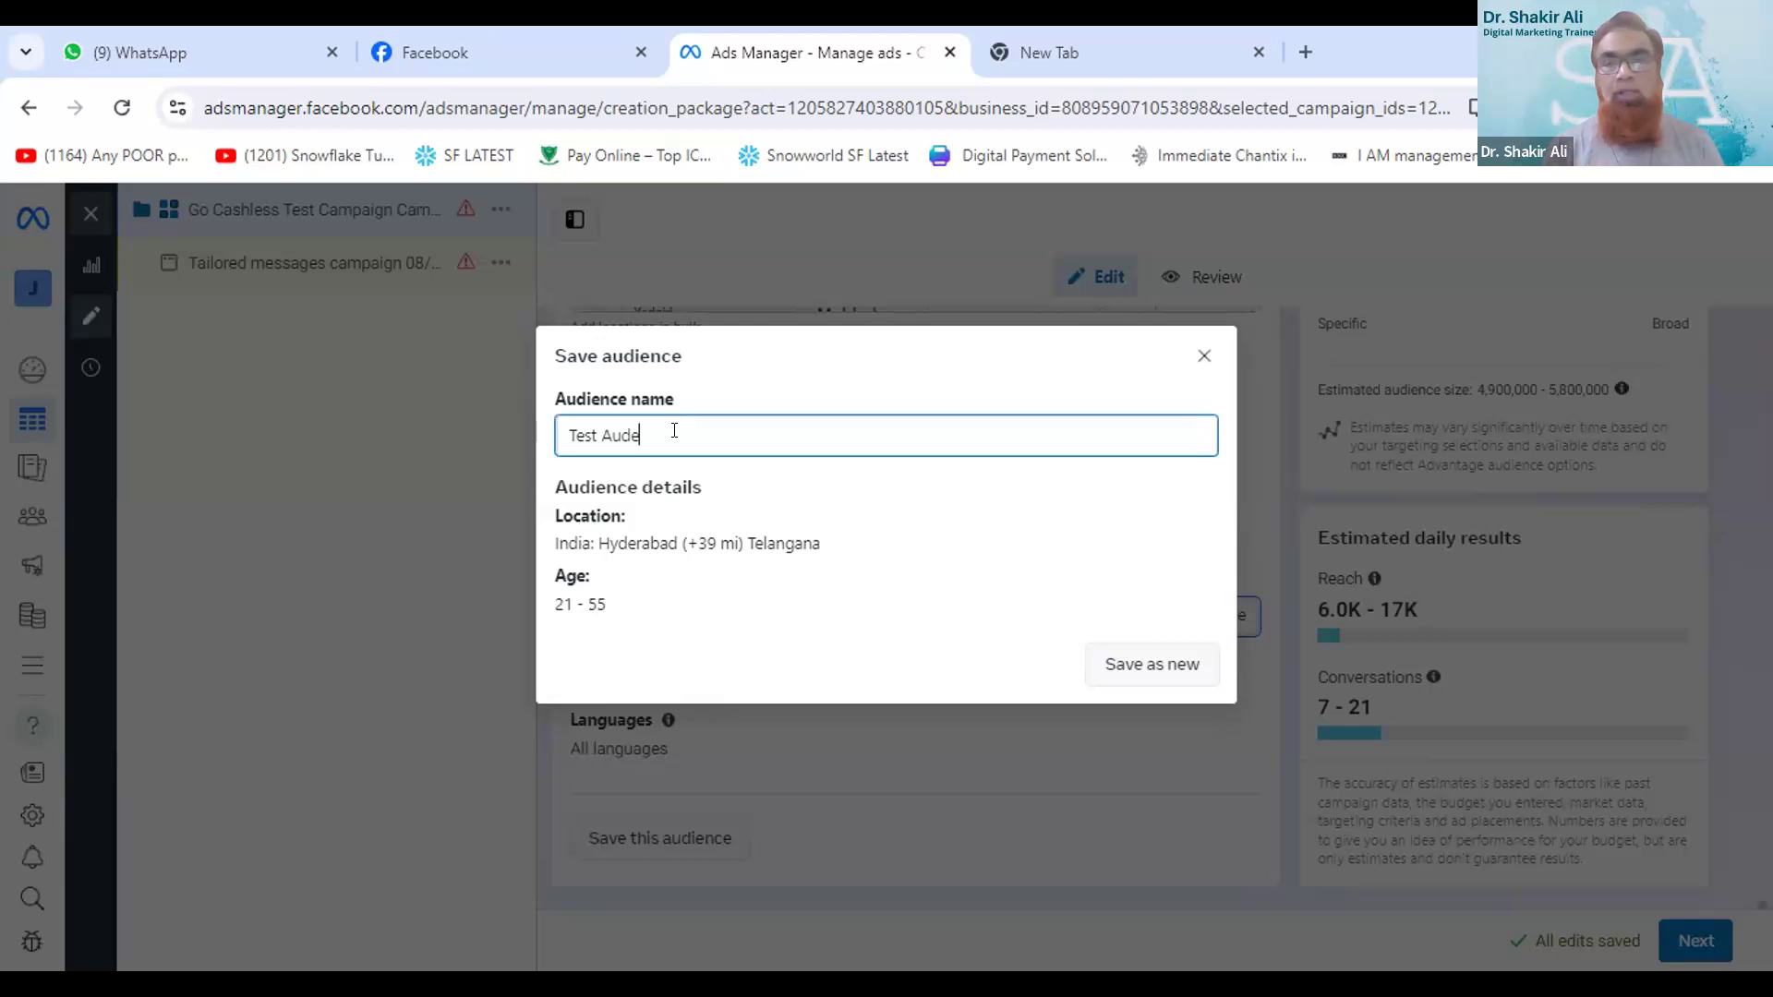
{"action": "key", "text": "BackSpace"}
{"action": "type", "text": "ience"}
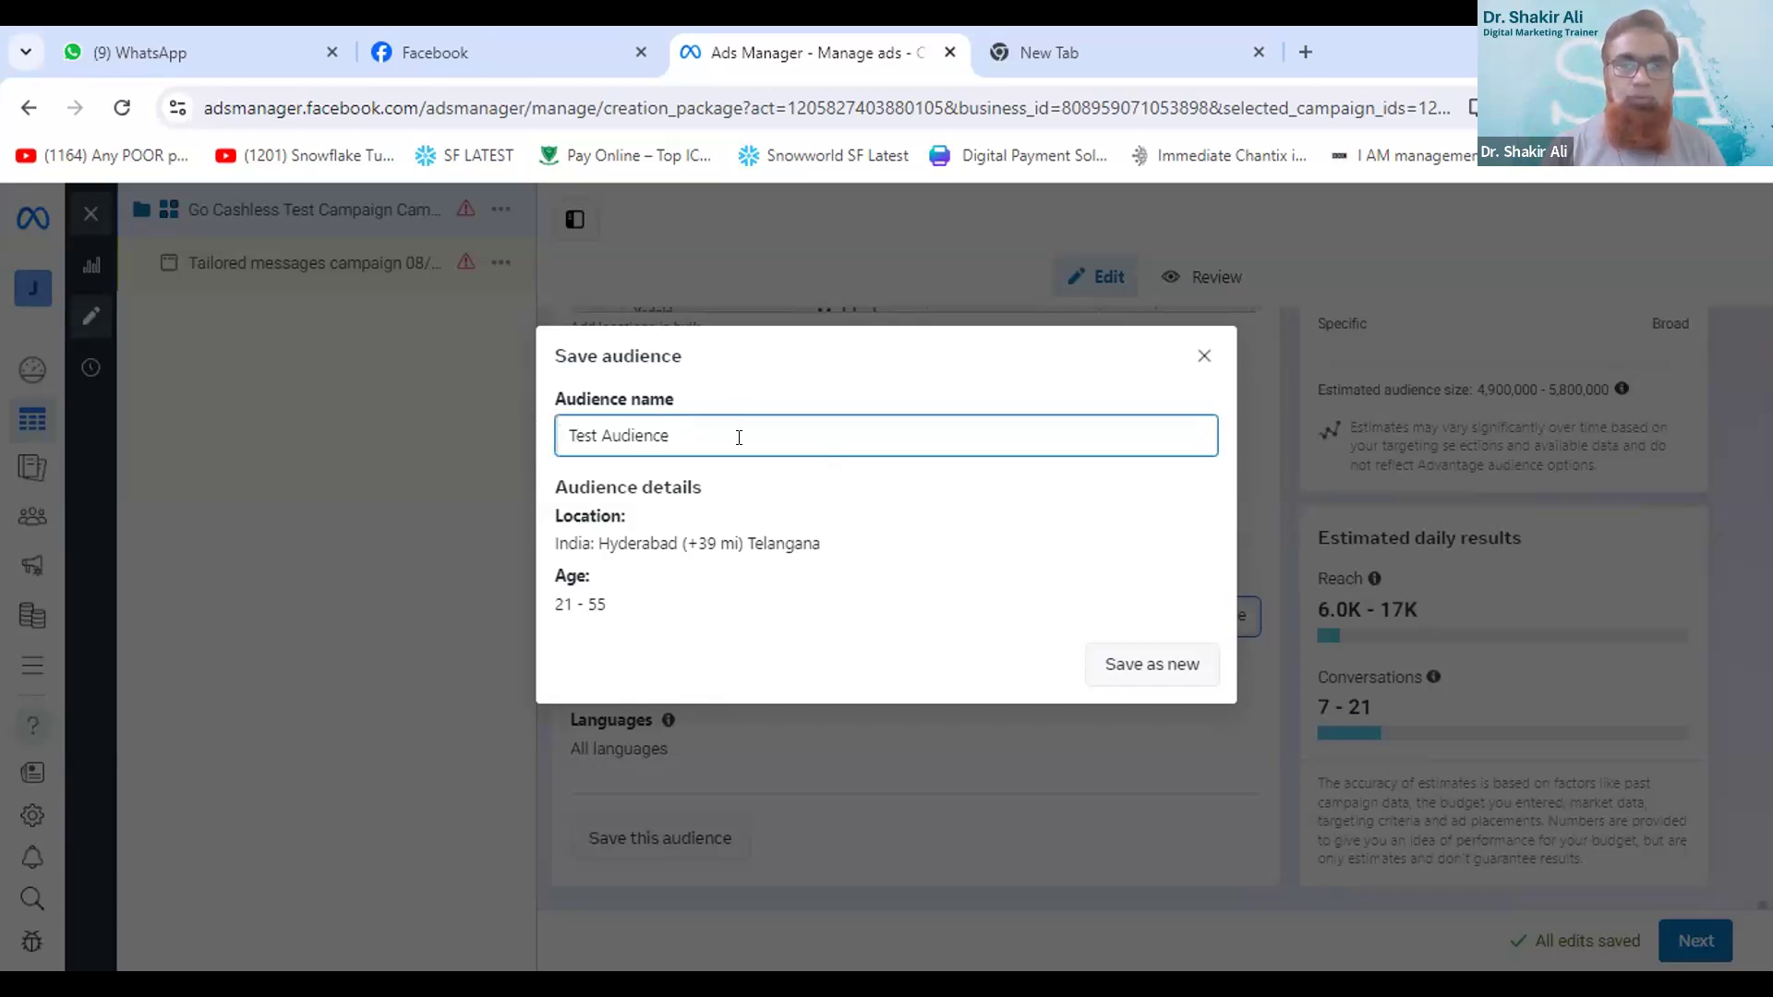
{"action": "left_click", "coordinate": [1161, 665]}
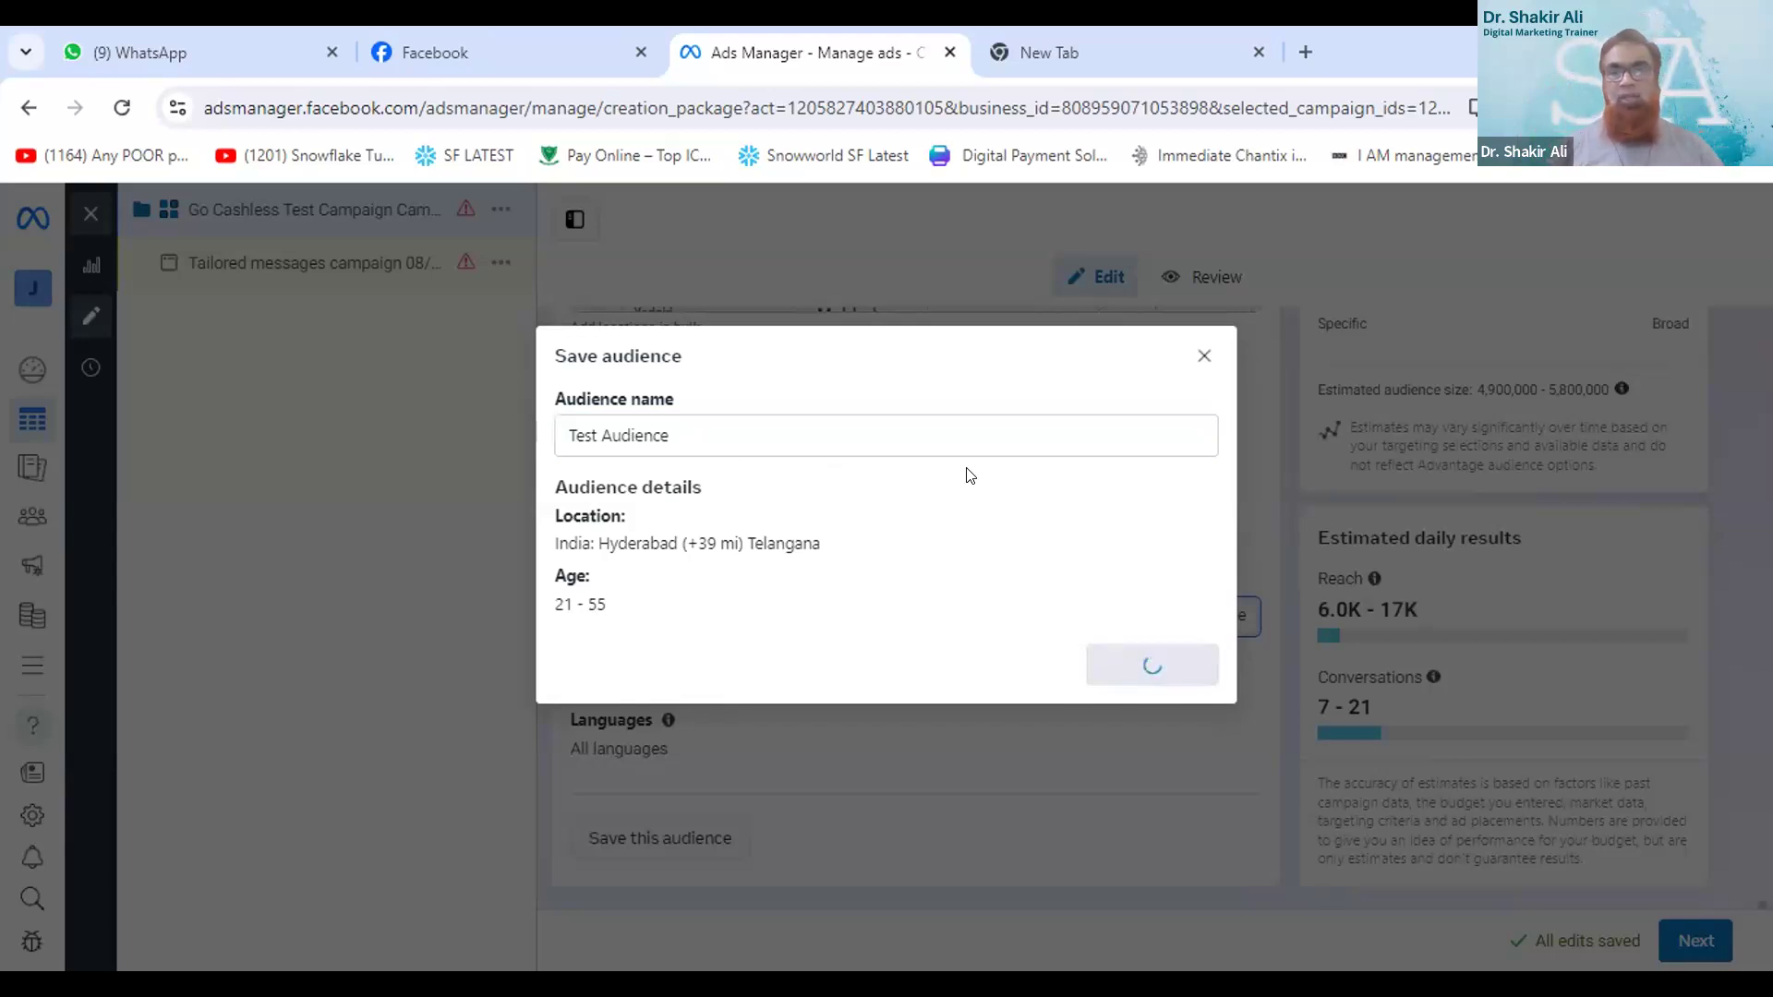
{"action": "scroll", "coordinate": [923, 452], "scroll_direction": "down", "scroll_amount": 3}
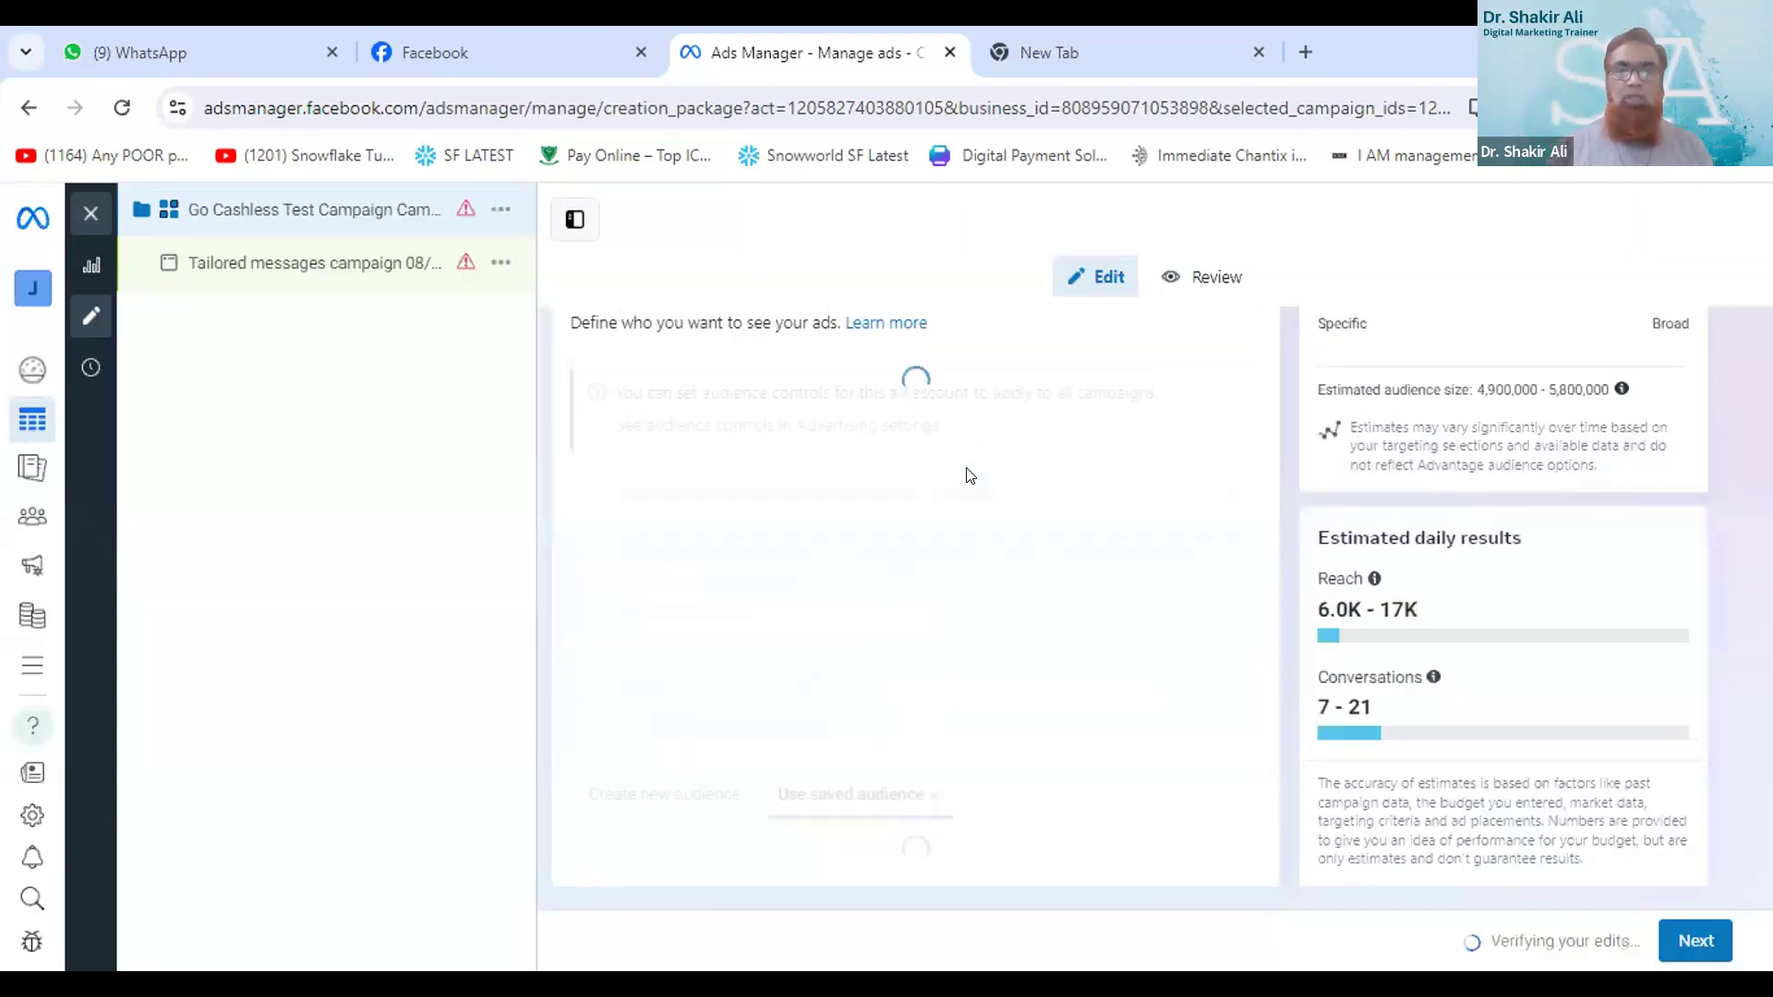
{"action": "scroll", "coordinate": [911, 450], "scroll_direction": "down", "scroll_amount": 3}
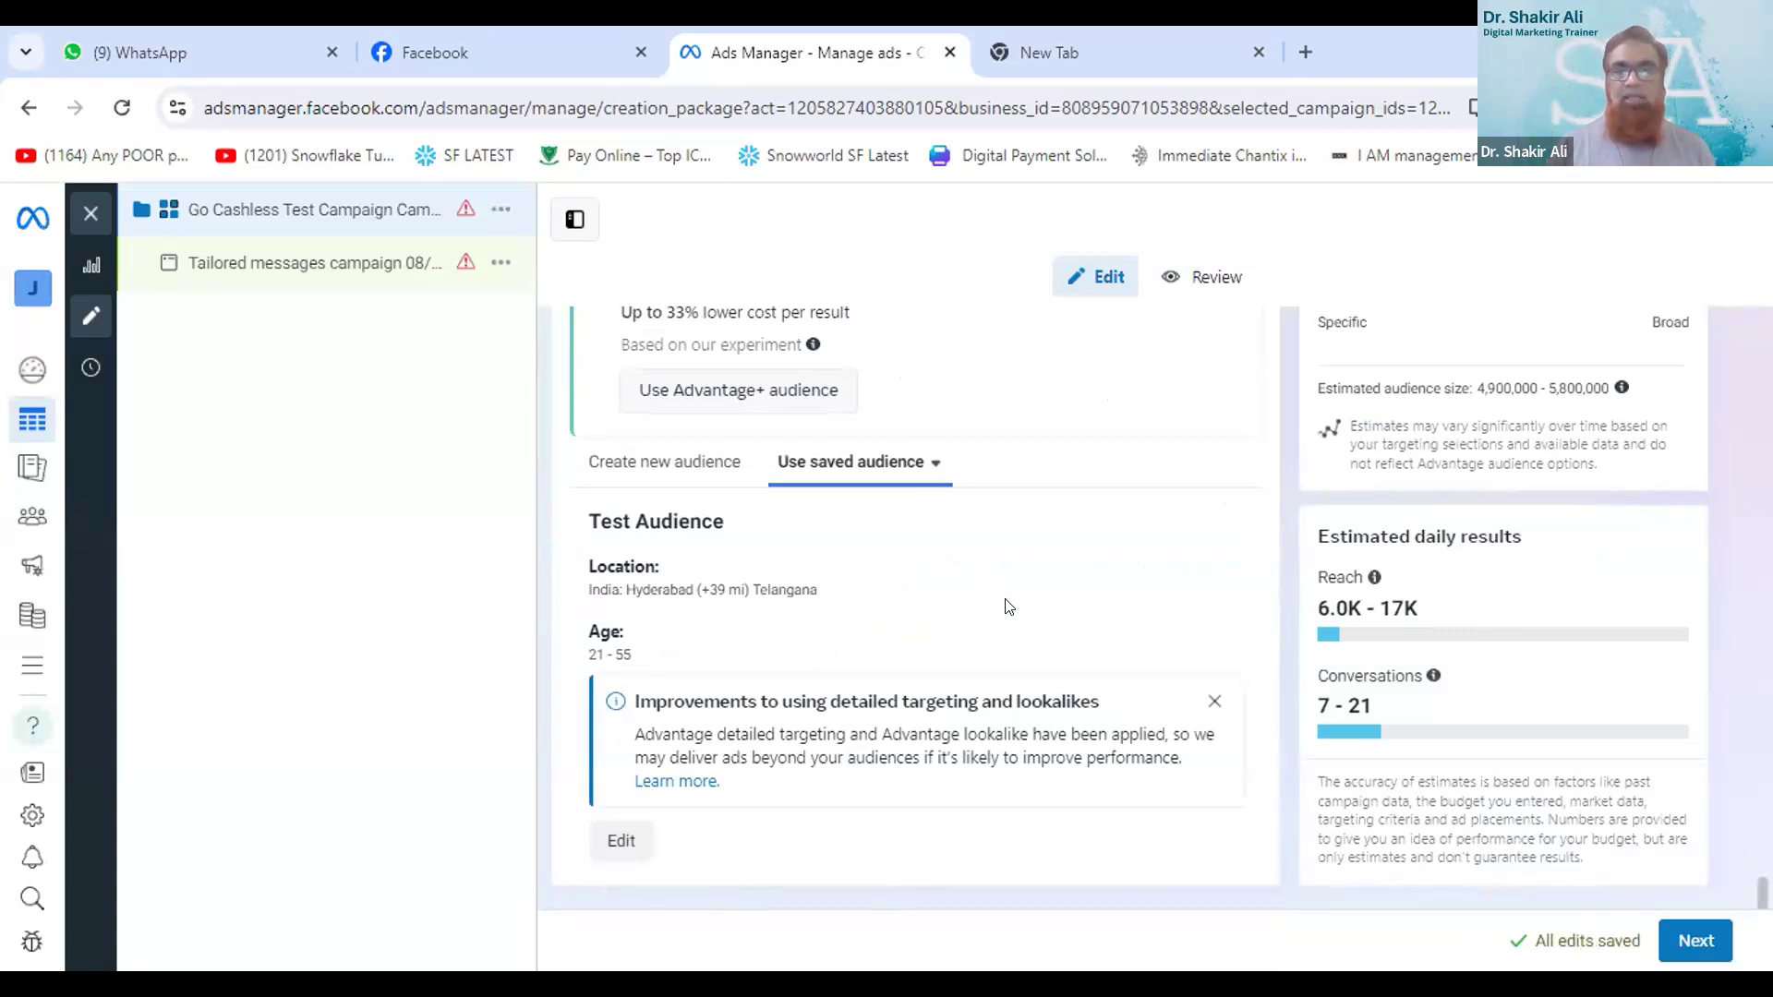
- Proceed to the ad level and rename the ad as Test Campaign 14/08/2024
{"action": "left_click", "coordinate": [1695, 944]}
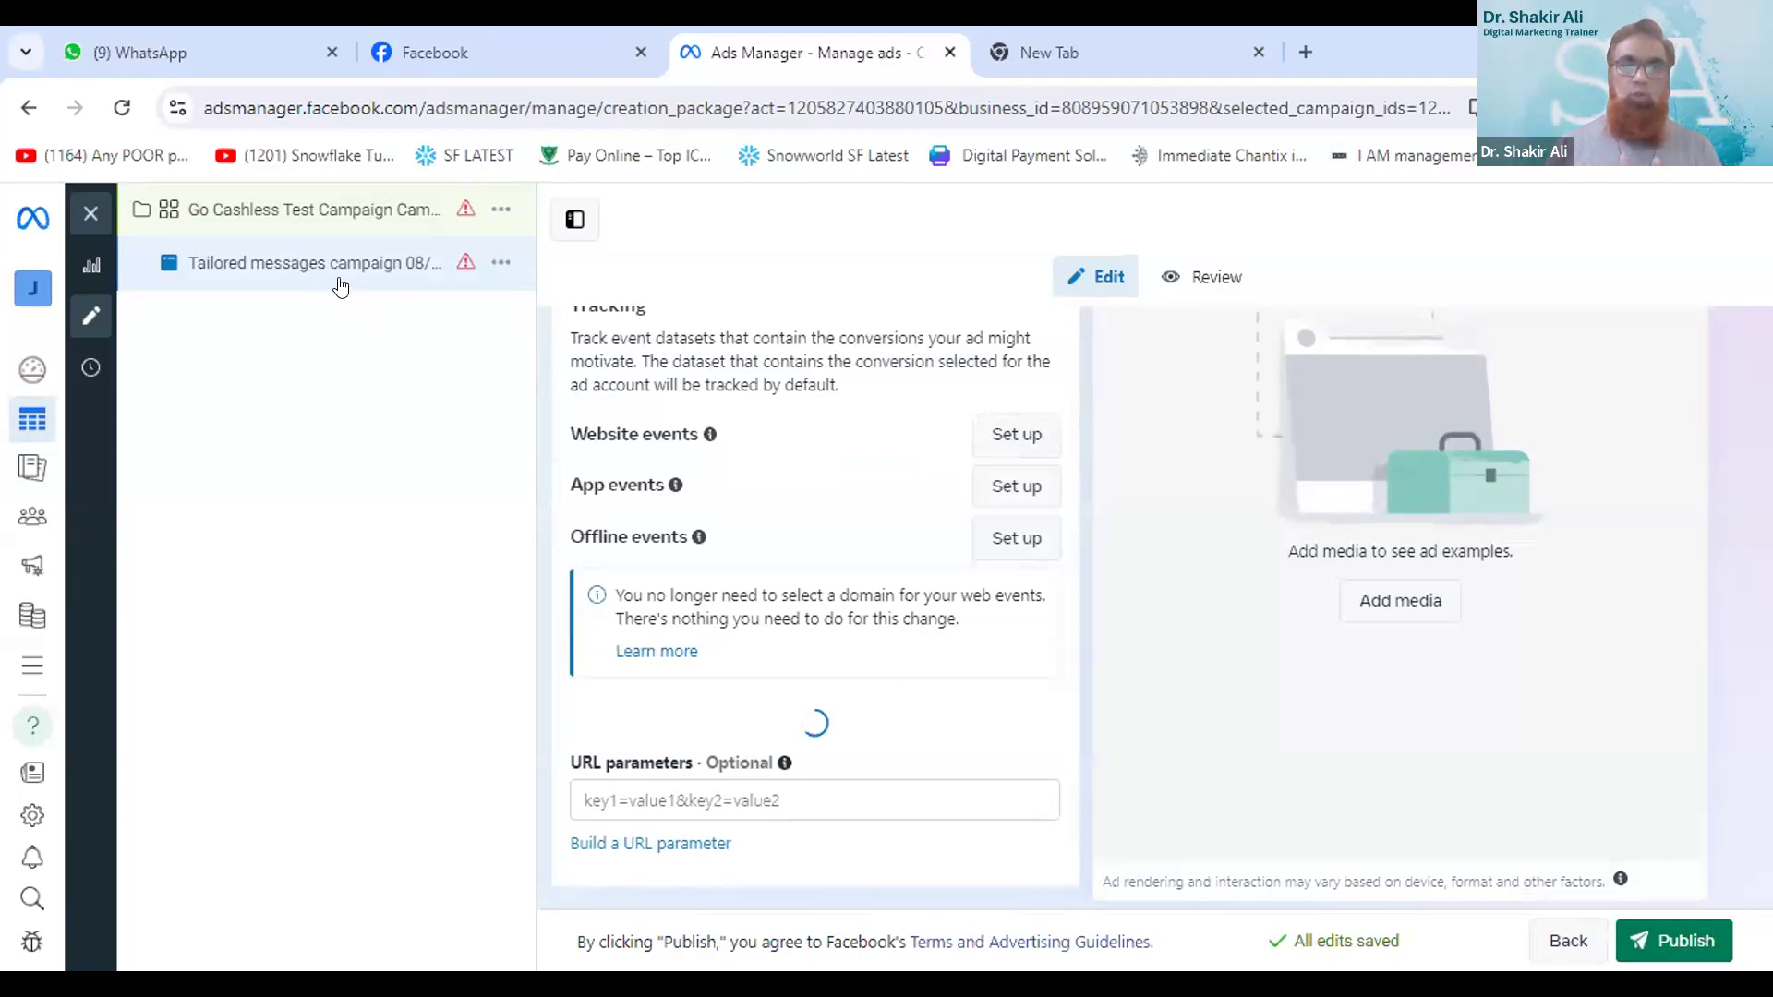
{"action": "left_click_drag", "start_coordinate": [246, 274], "coordinate": [290, 240]}
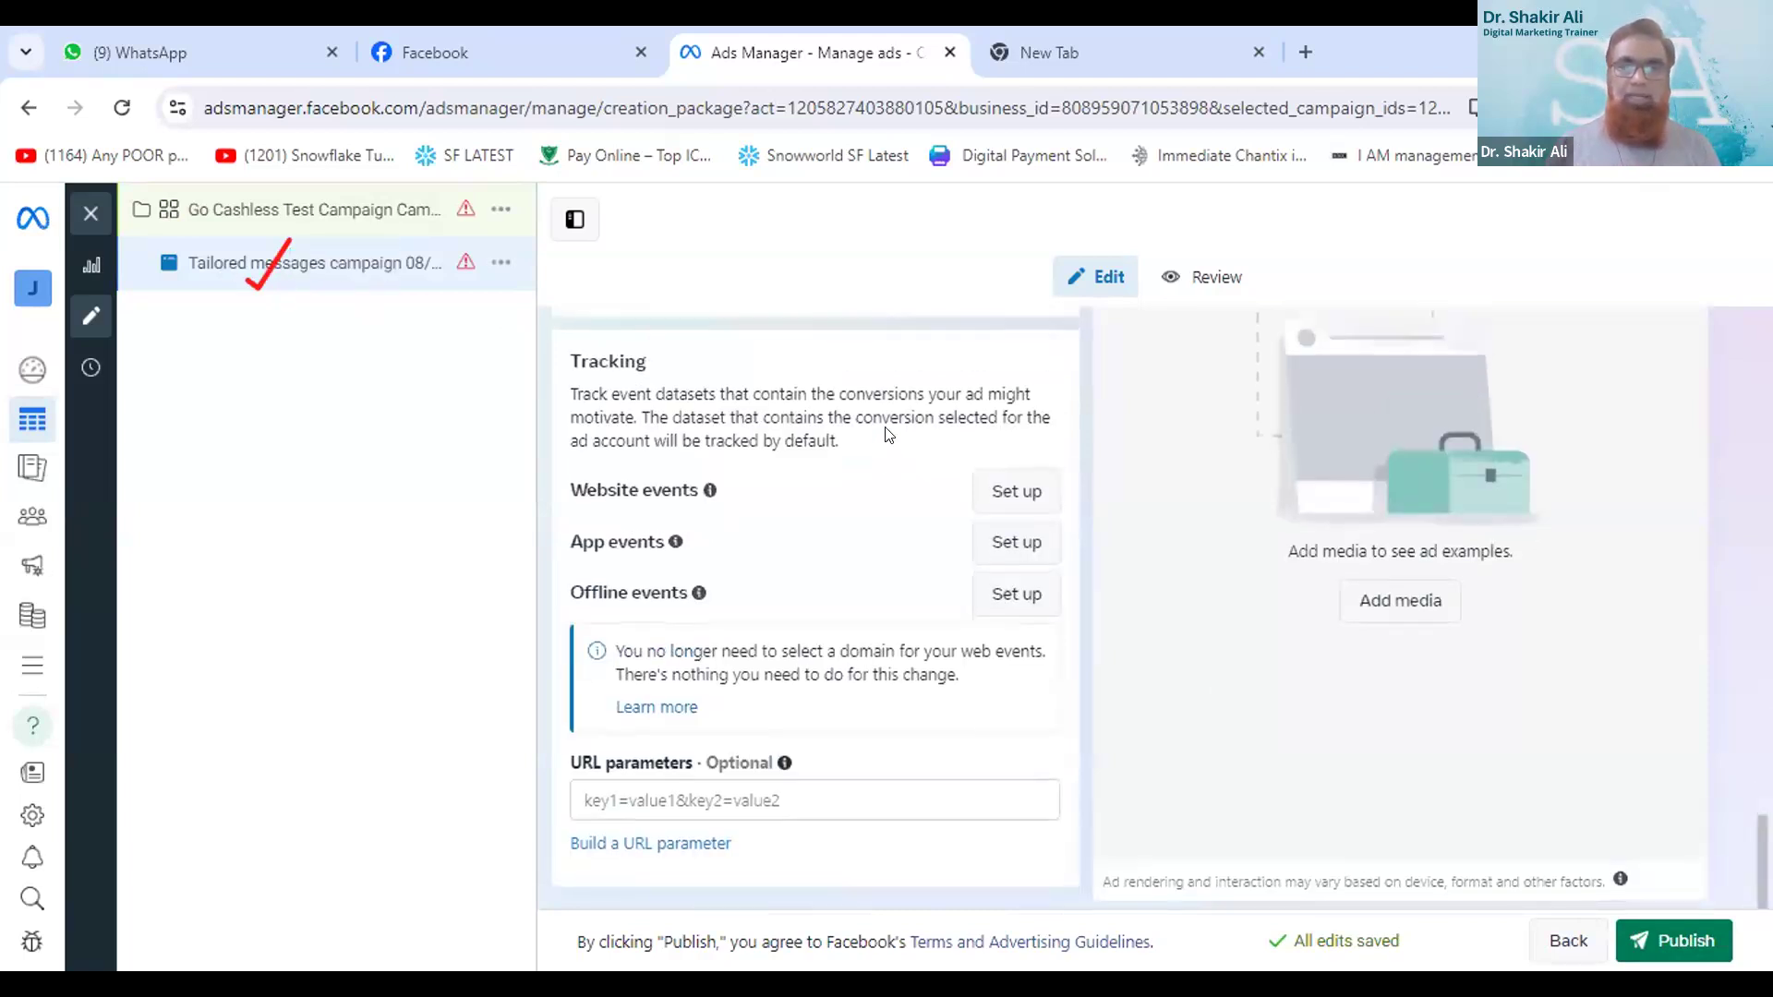
{"action": "scroll", "coordinate": [885, 435], "scroll_direction": "up", "scroll_amount": 20}
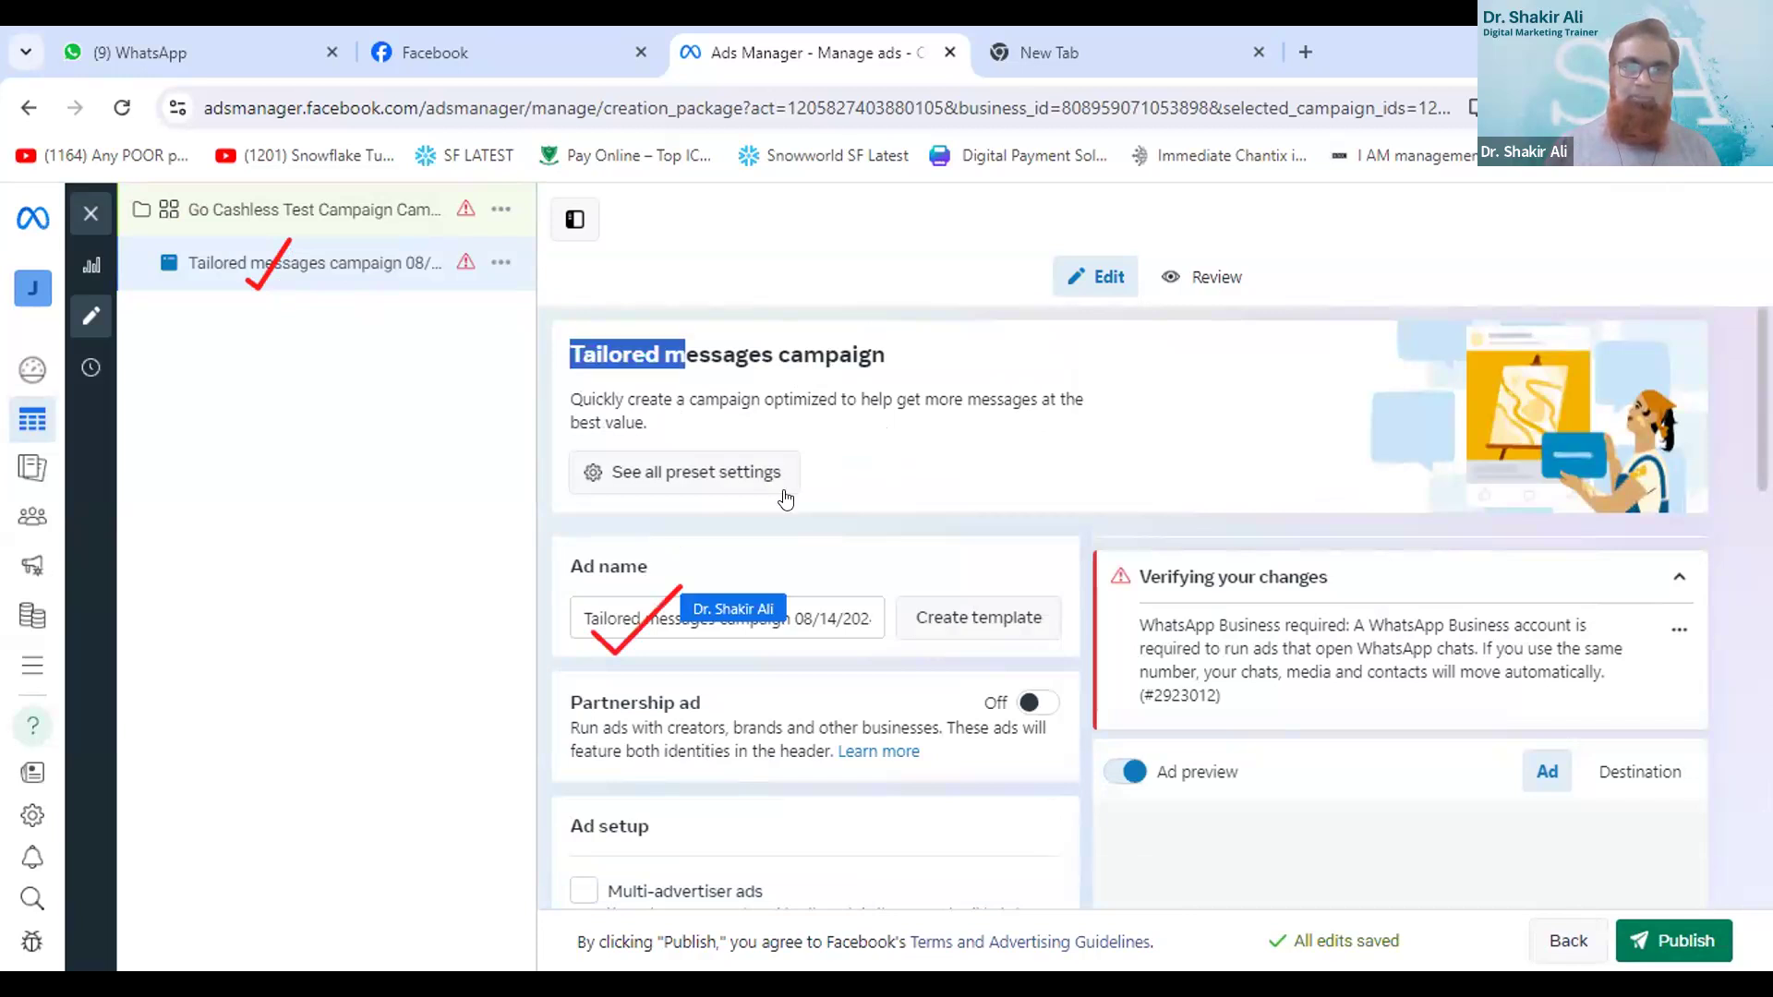
{"action": "triple_click", "coordinate": [839, 619]}
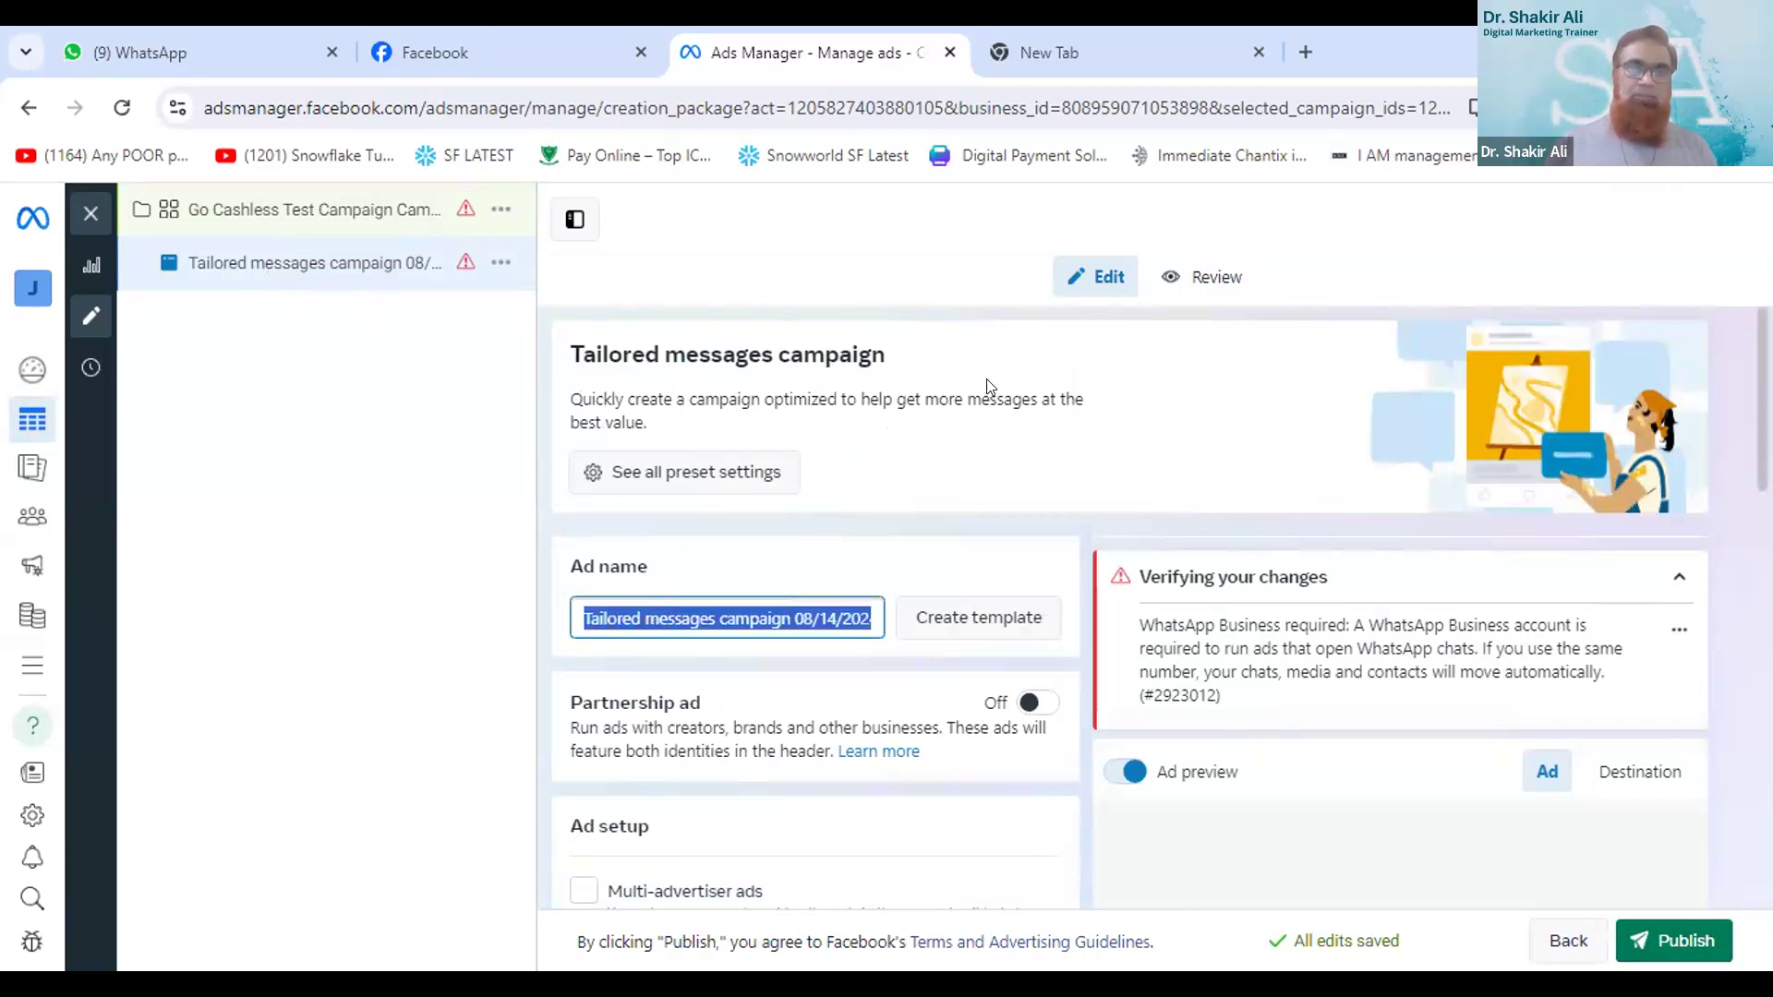
{"action": "type", "text": "Test Campaign"}
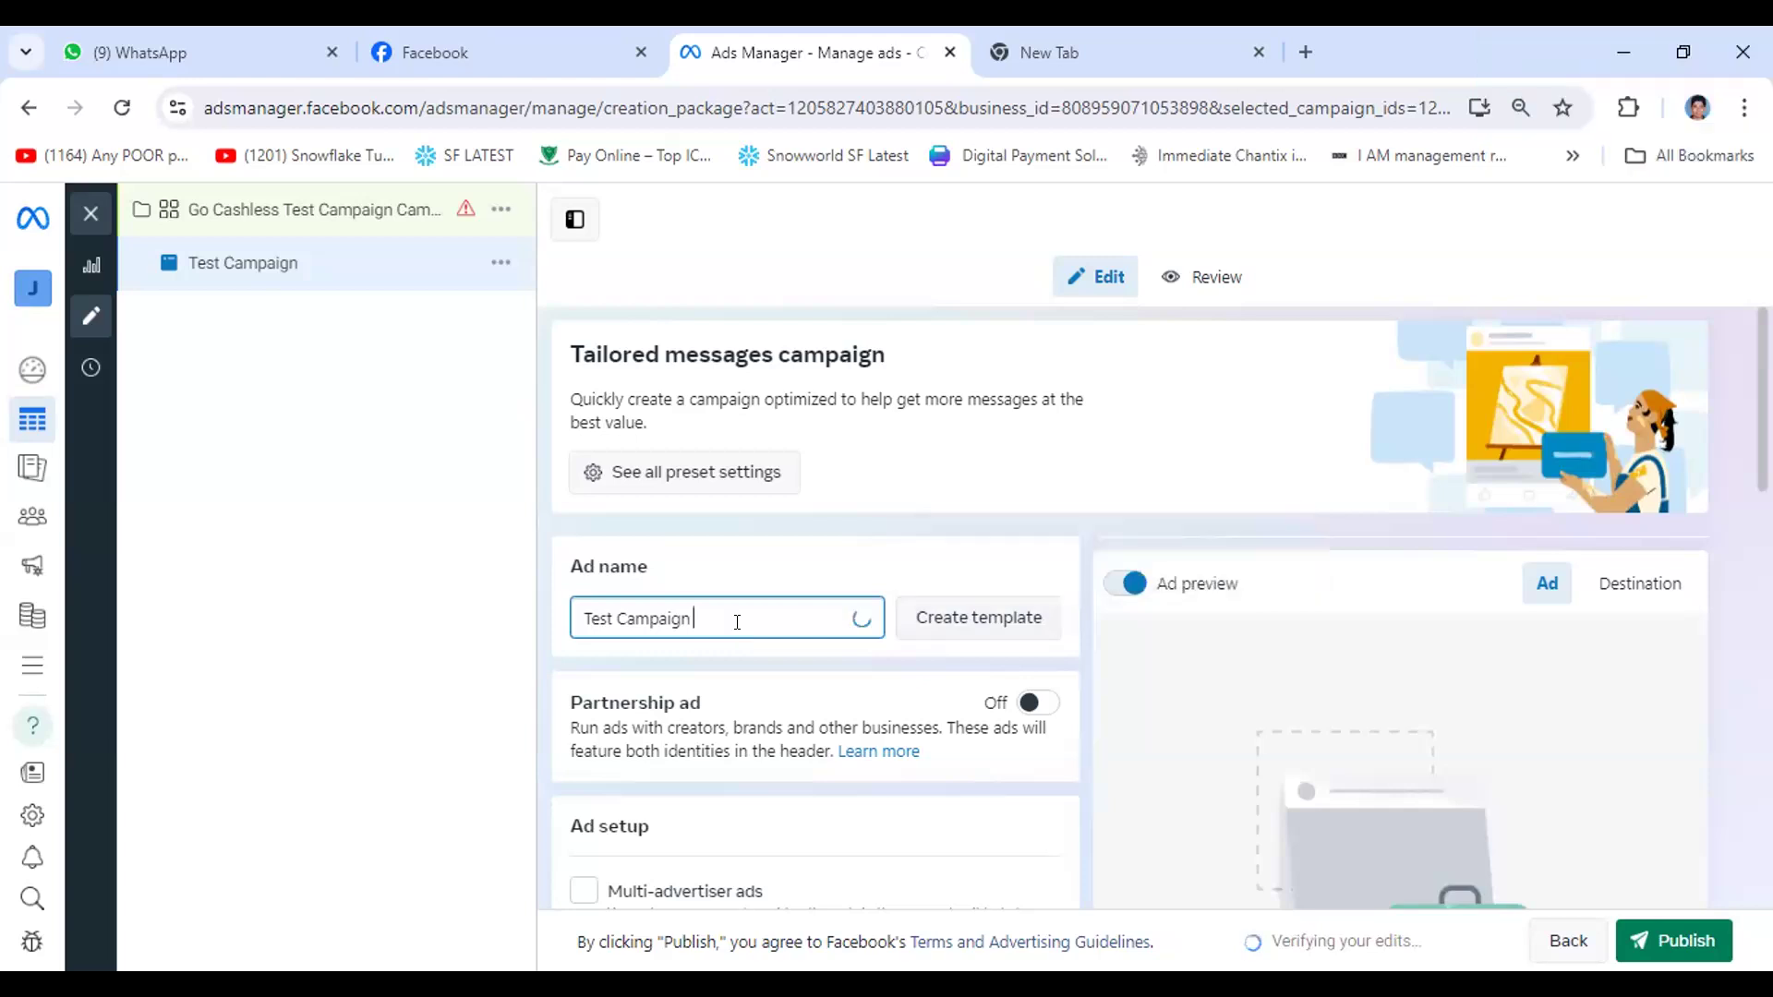
{"action": "type", "text": "14/"}
{"action": "type", "text": "08"}
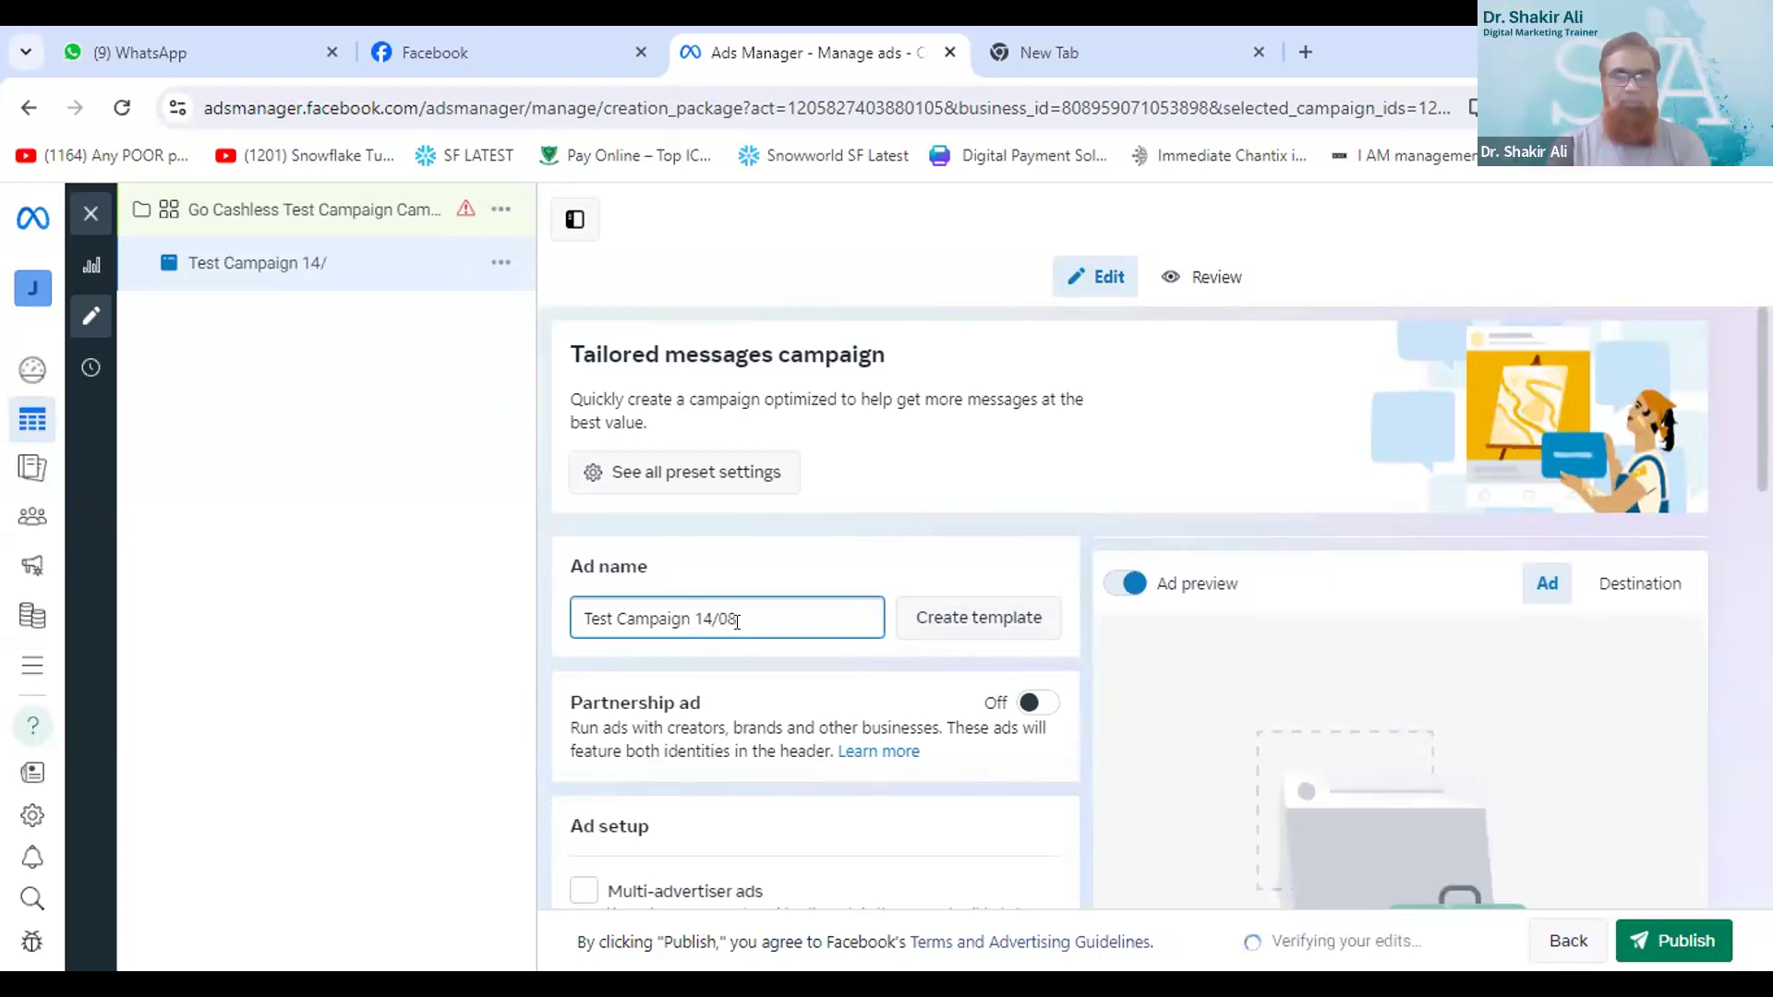
{"action": "type", "text": "/2024"}
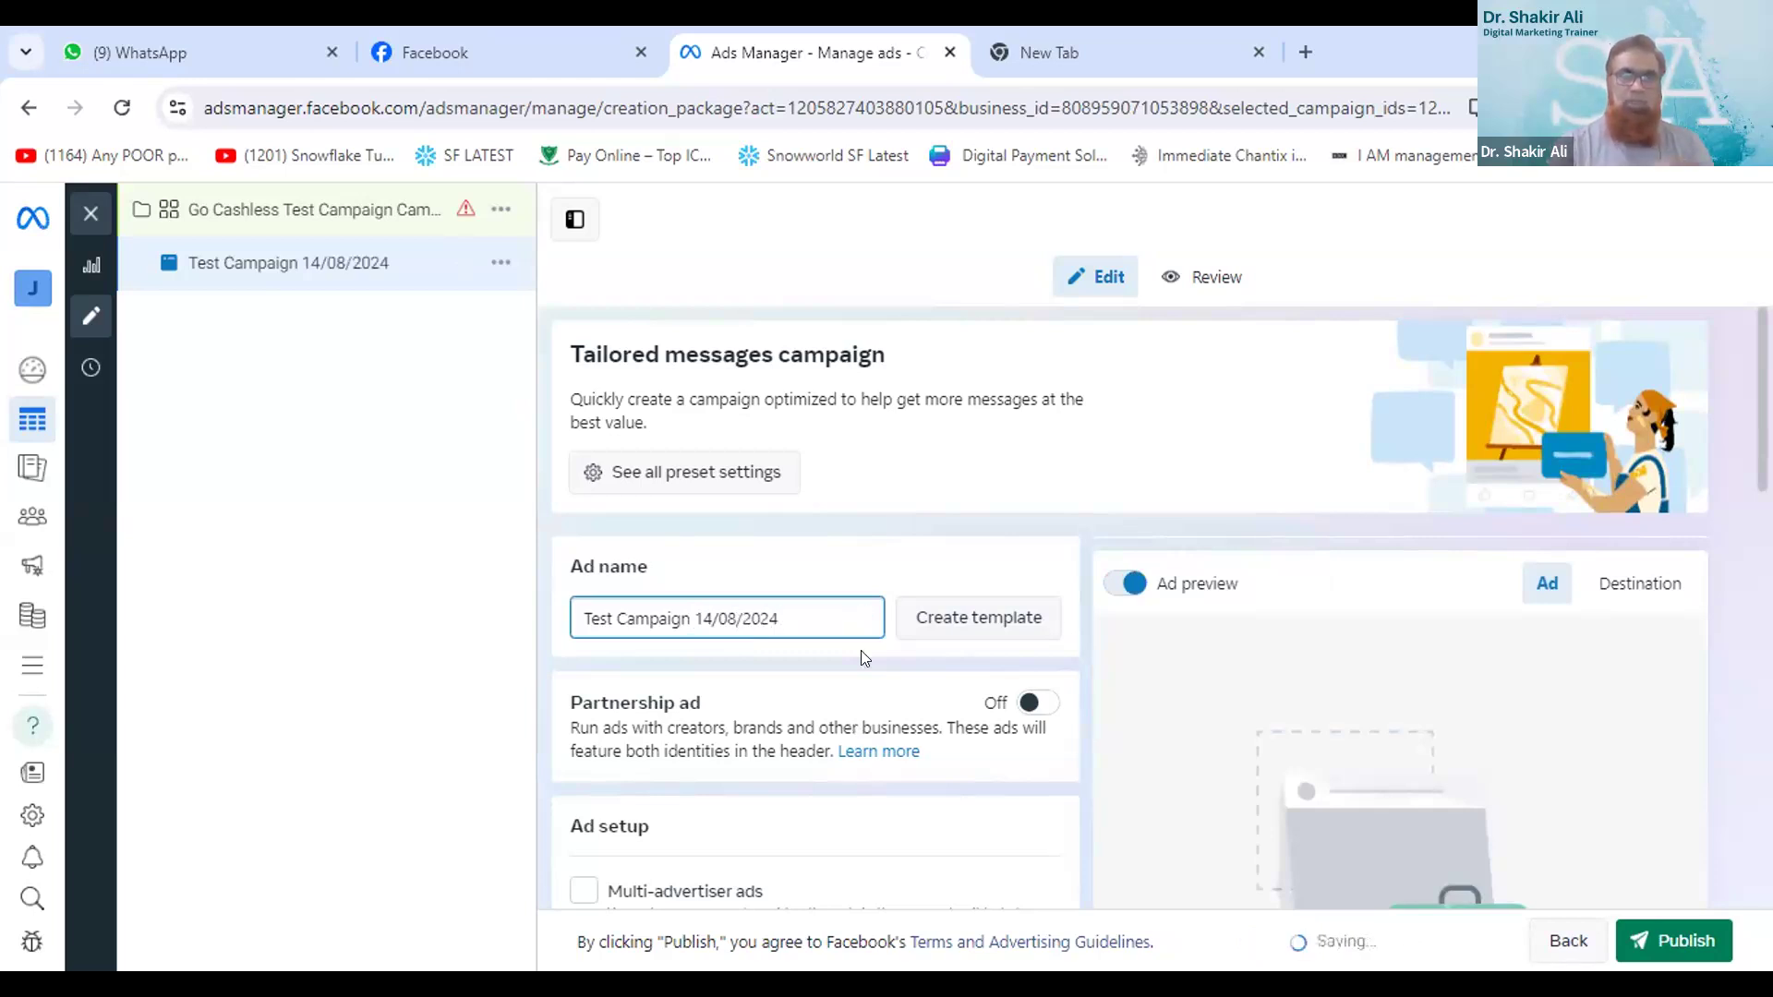
- Start adding an image to the media of the ad creative
{"action": "scroll", "coordinate": [860, 650], "scroll_direction": "down", "scroll_amount": 4}
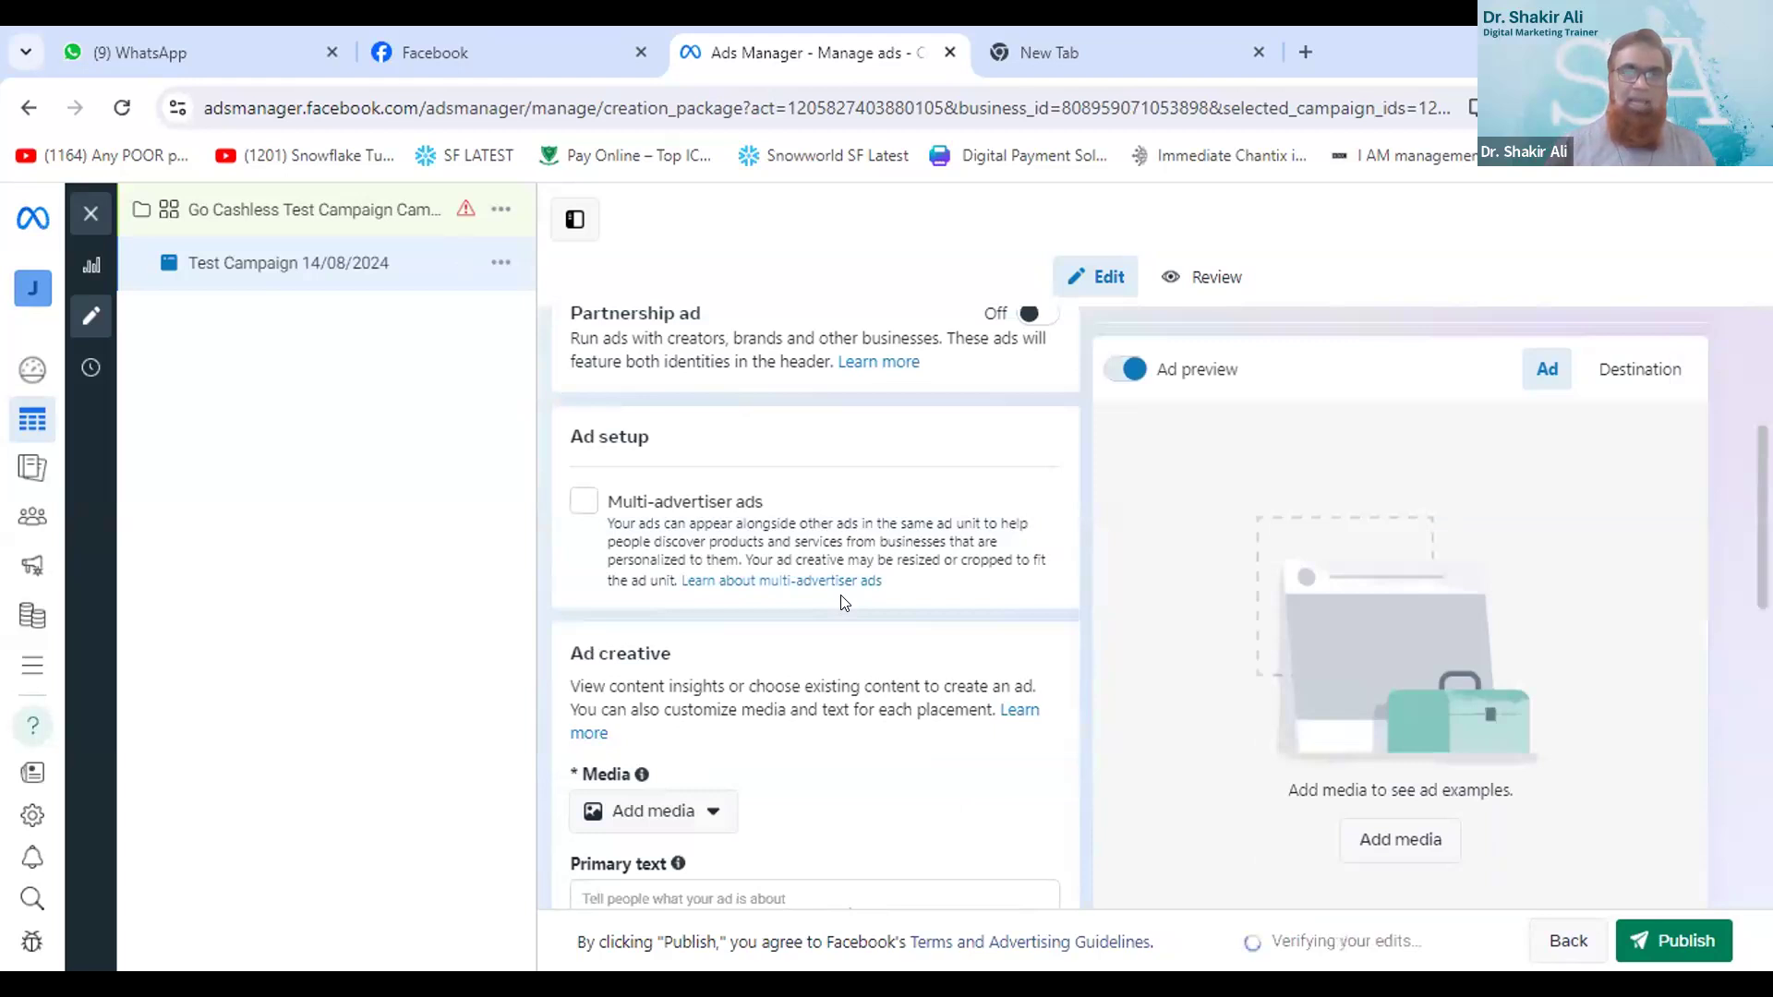
{"action": "scroll", "coordinate": [845, 603], "scroll_direction": "down", "scroll_amount": 1}
{"action": "scroll", "coordinate": [845, 604], "scroll_direction": "down", "scroll_amount": 1}
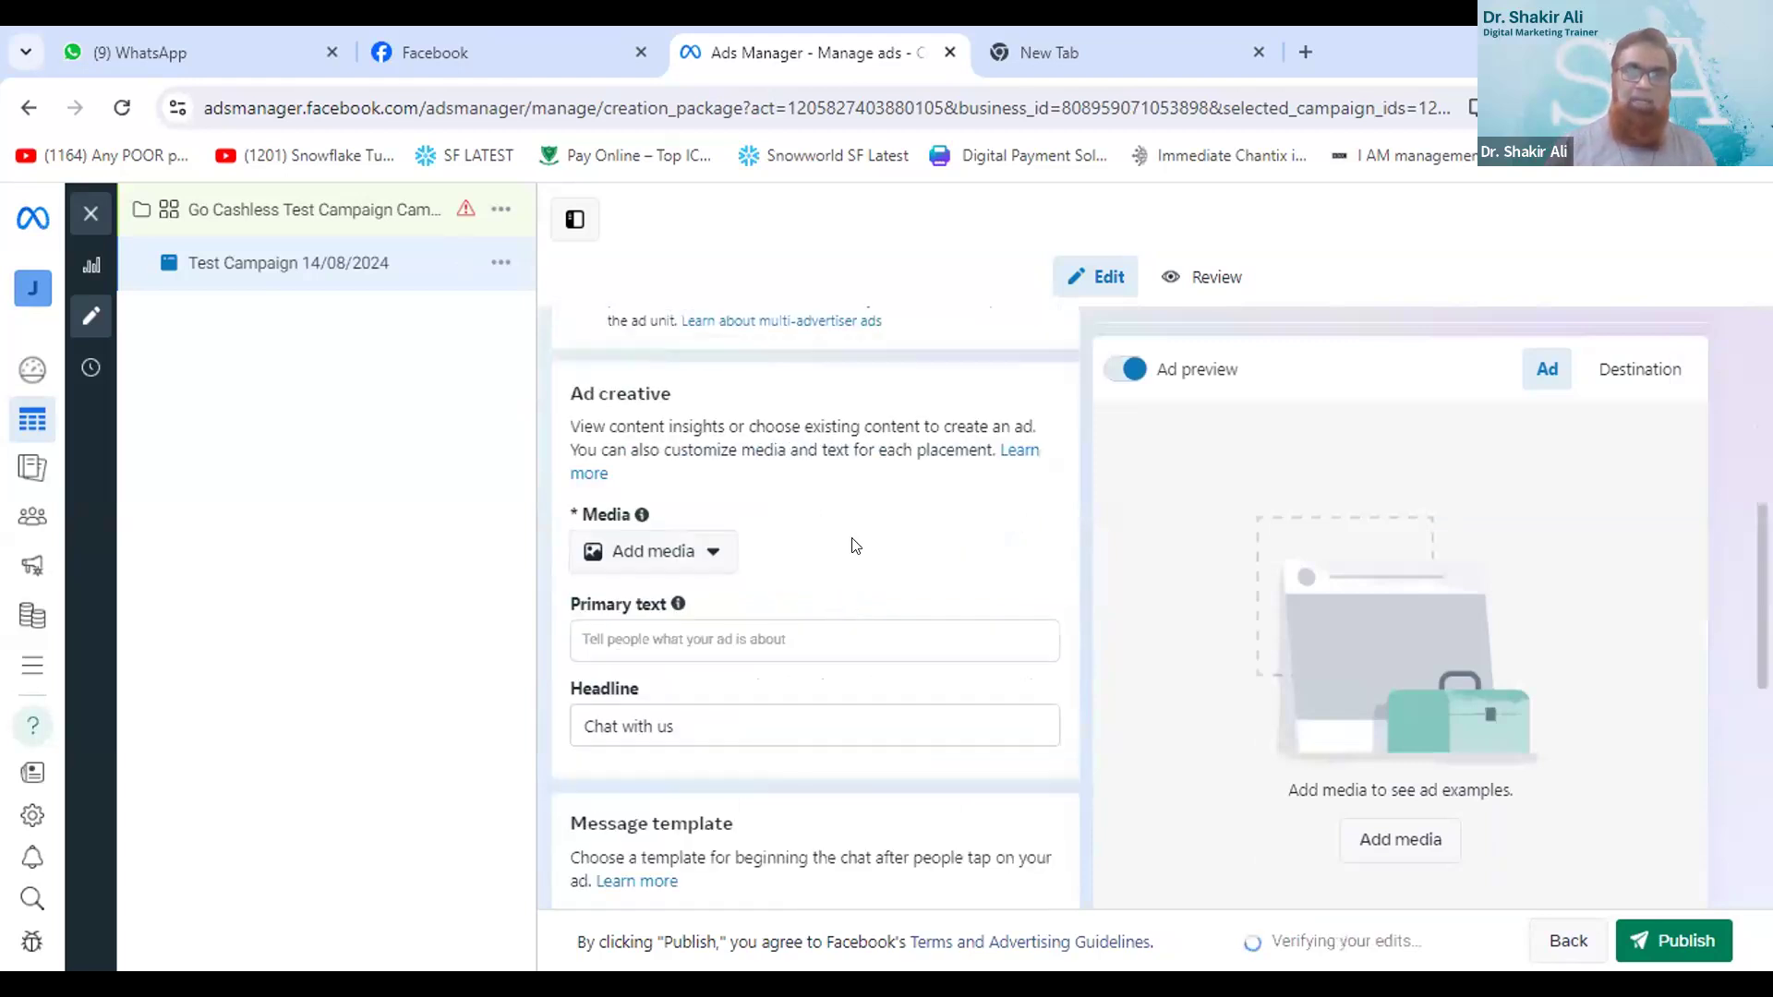
{"action": "left_click", "coordinate": [683, 553]}
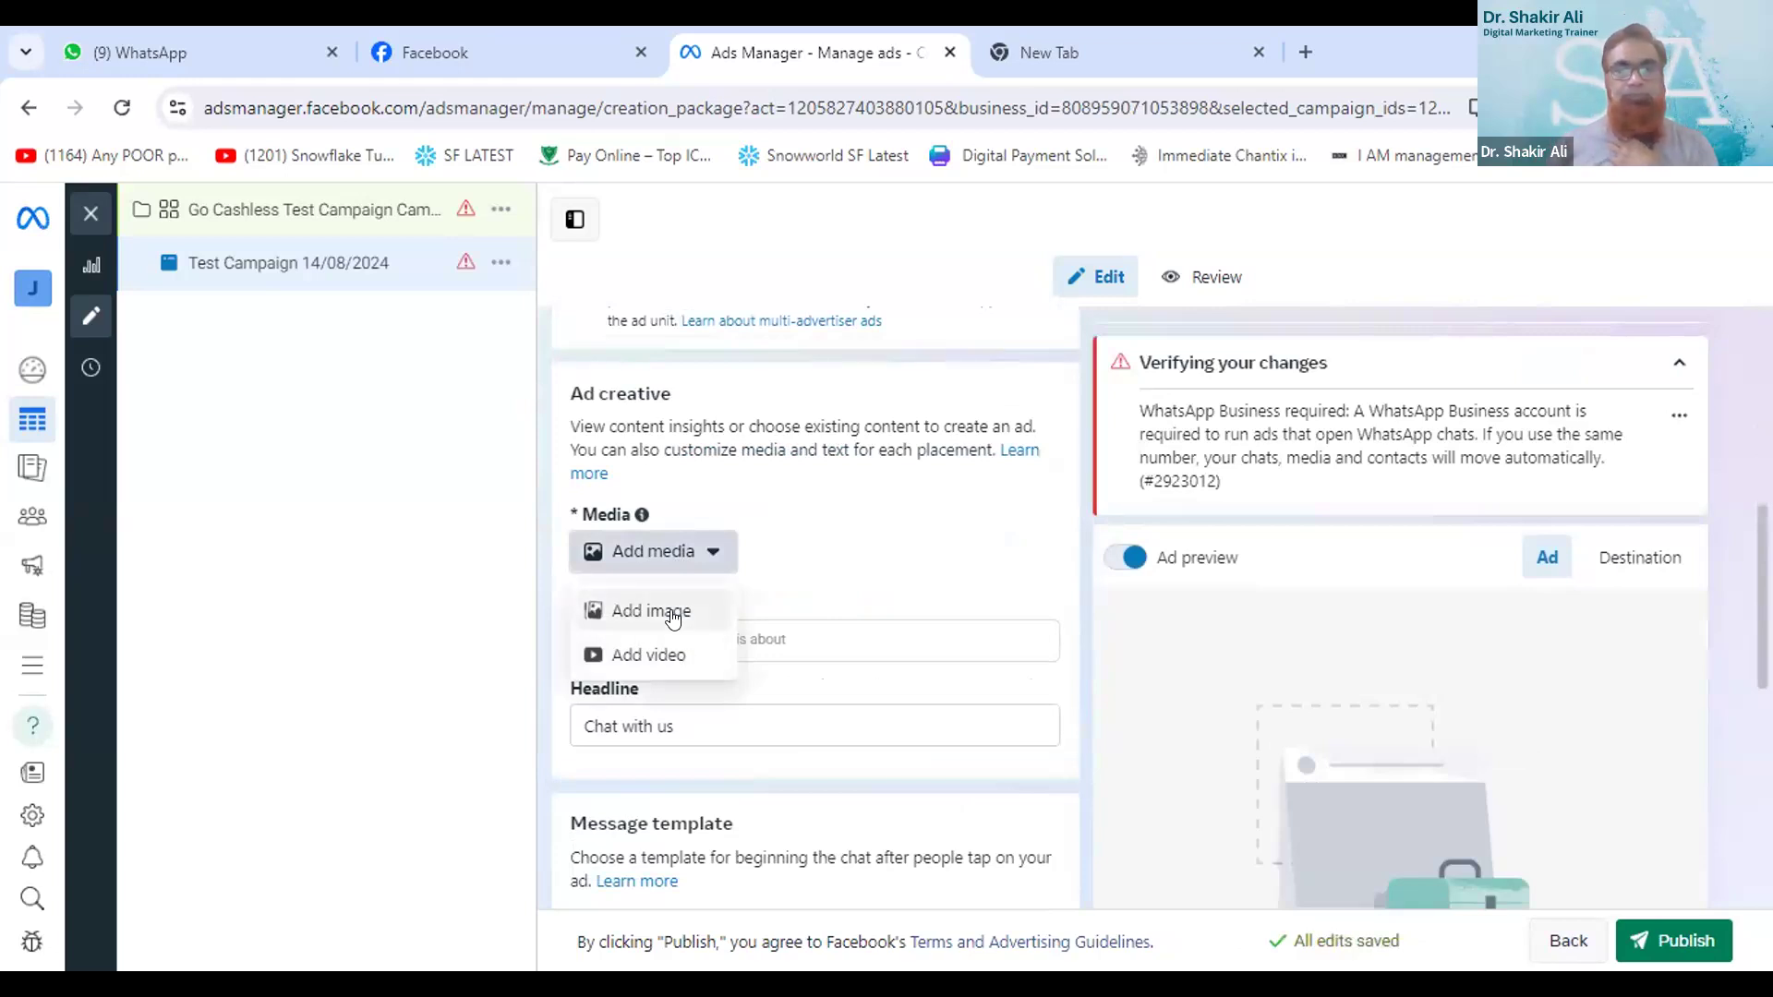
{"action": "left_click", "coordinate": [673, 618]}
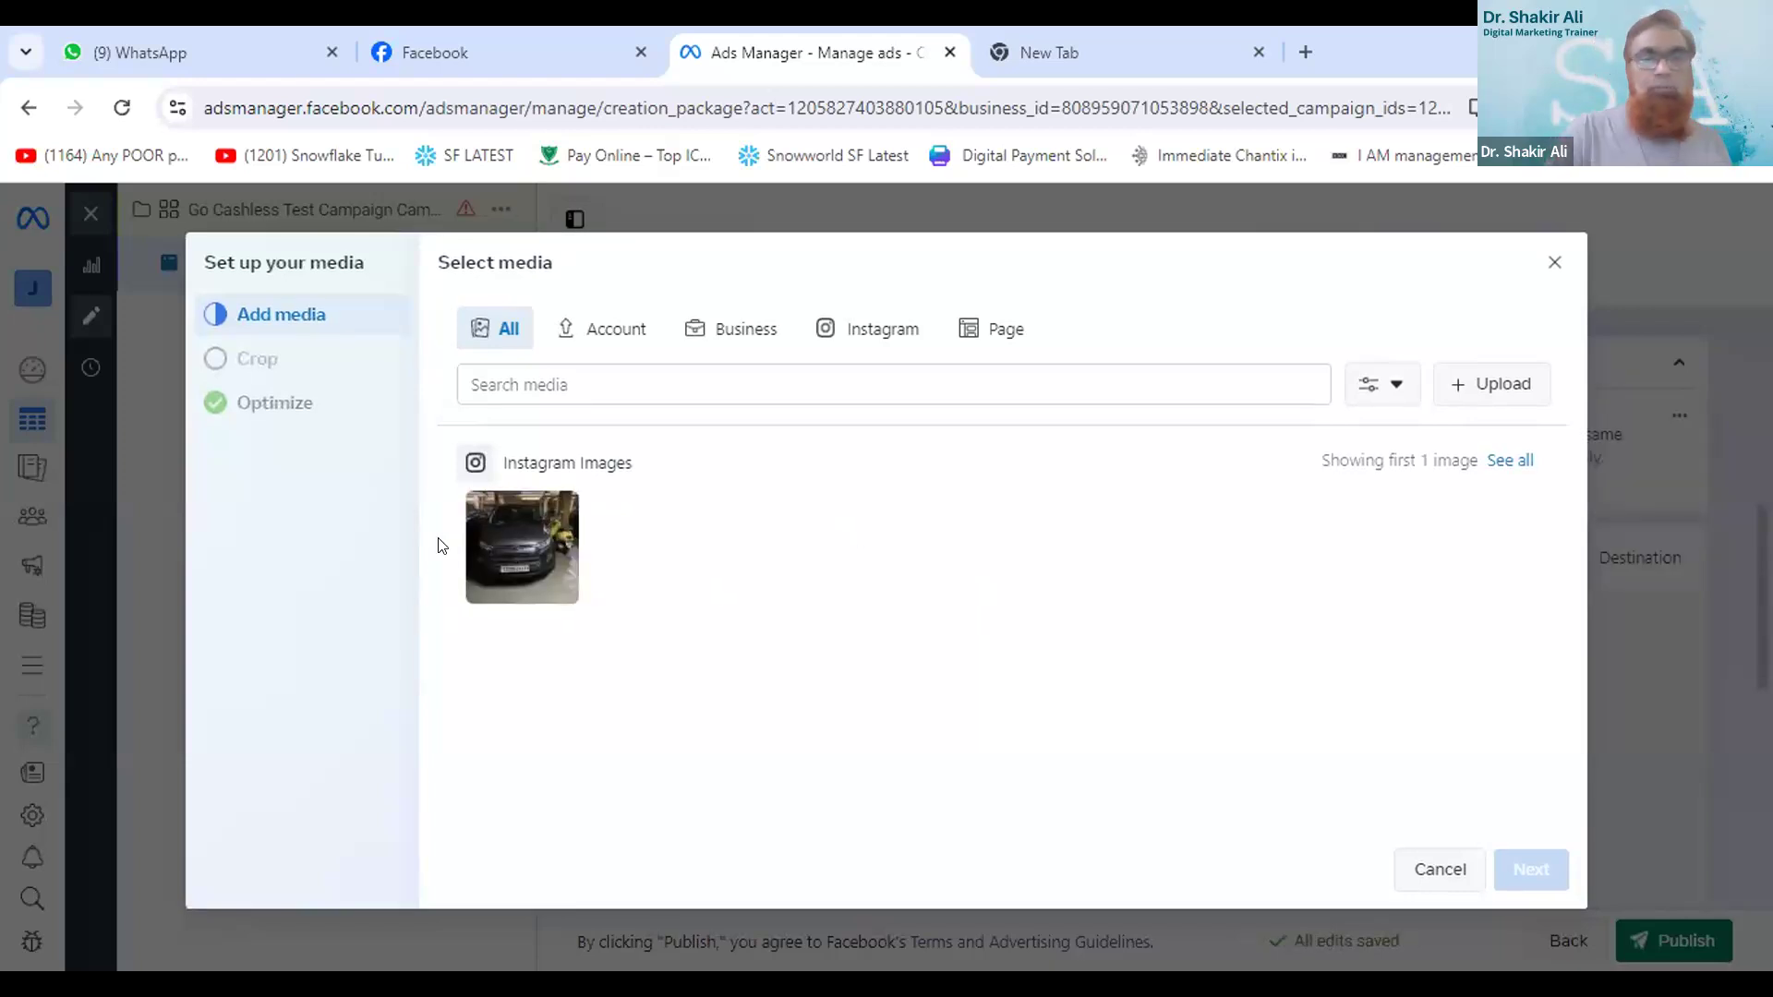
- Look through the account, Page and business media sources for an image suitable for the ad
{"action": "left_click", "coordinate": [611, 335]}
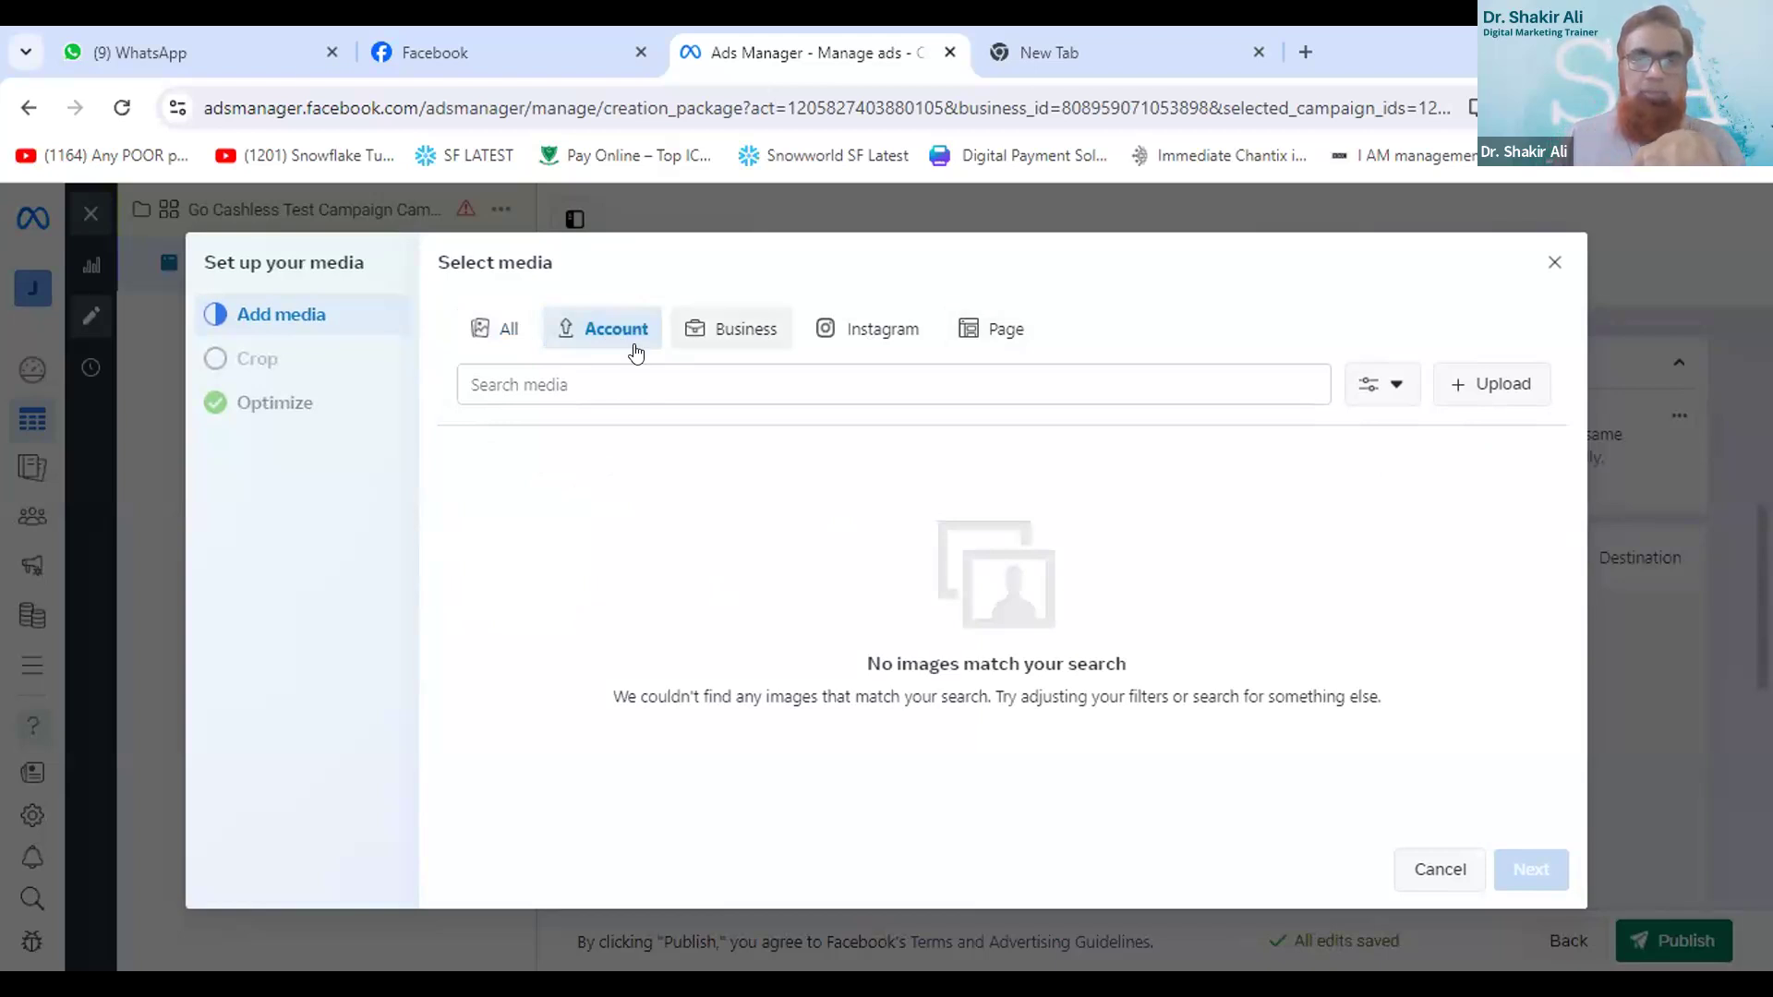
{"action": "left_click", "coordinate": [993, 331]}
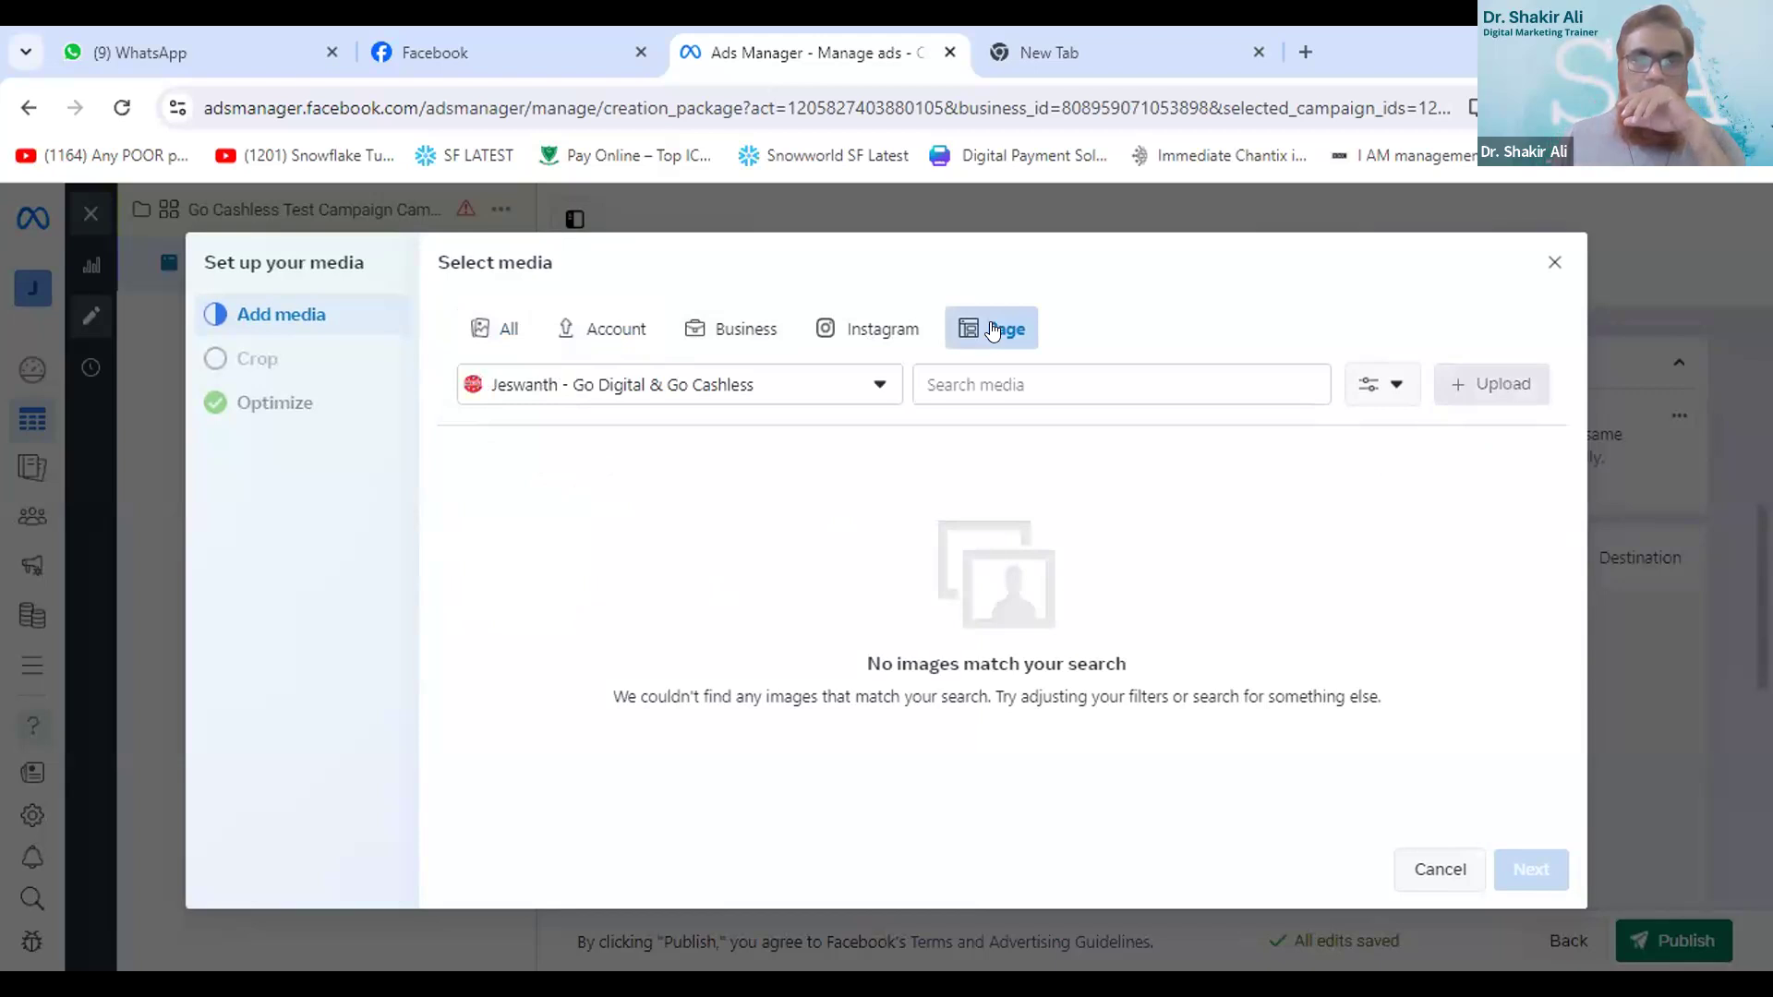
{"action": "left_click", "coordinate": [882, 392]}
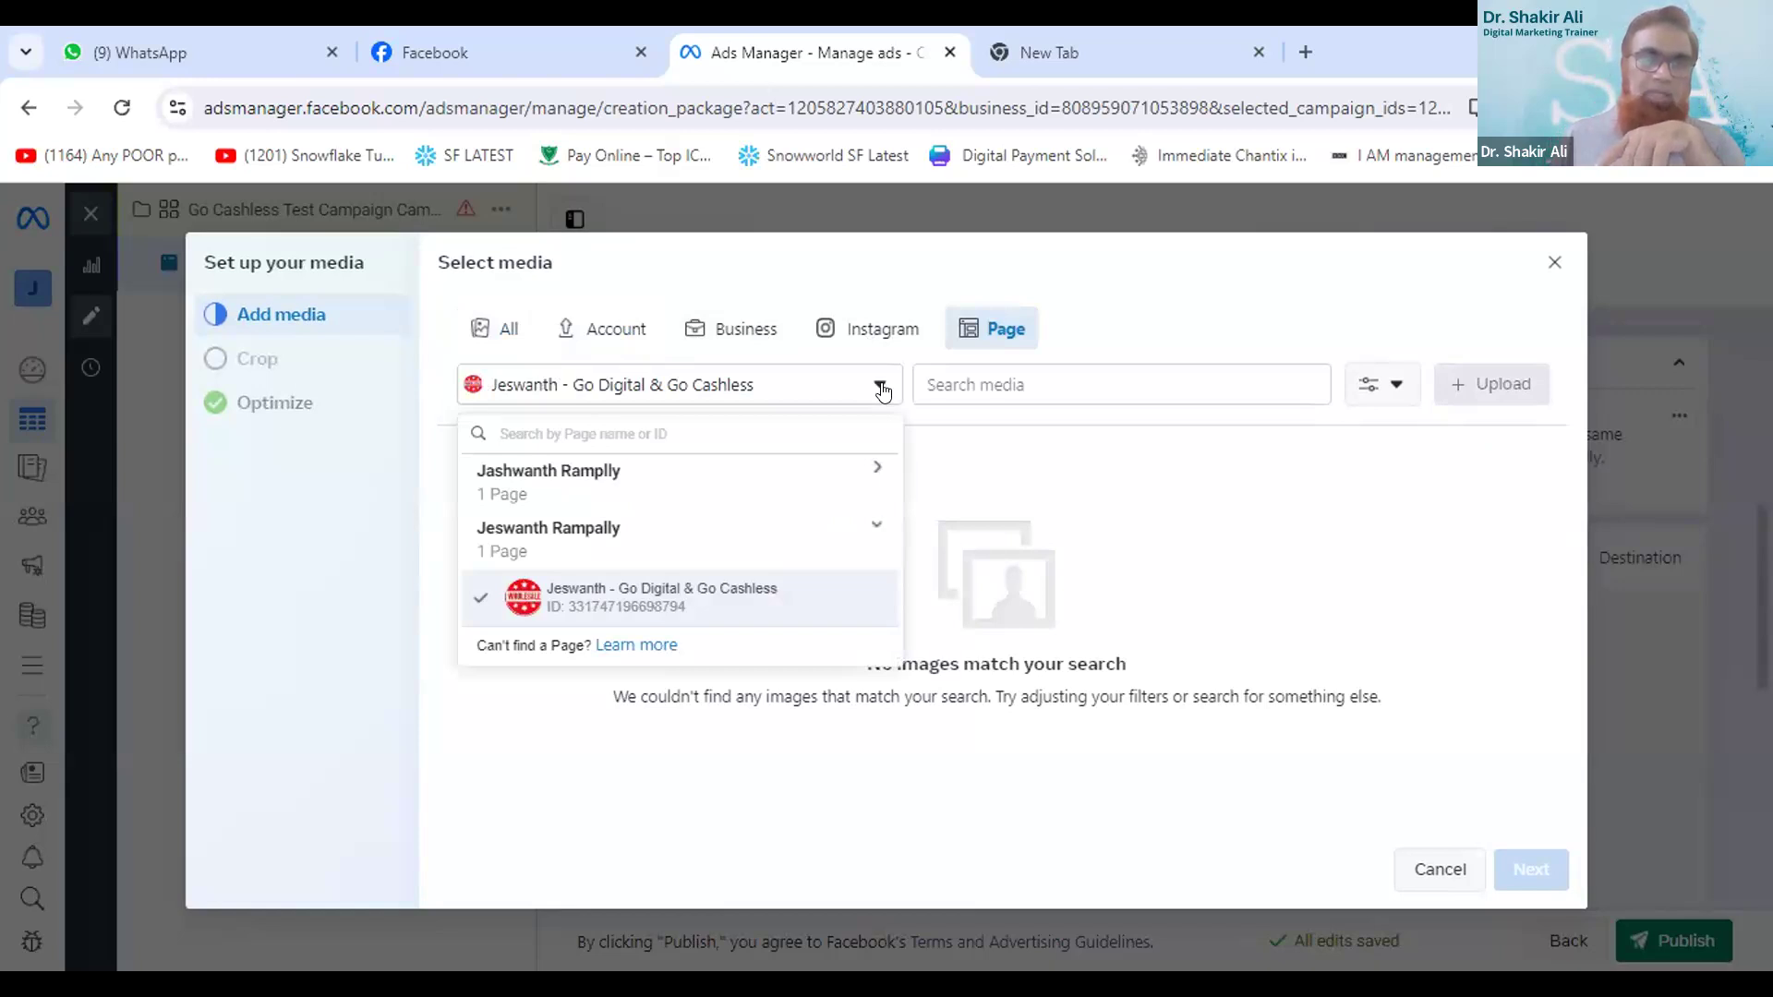
{"action": "left_click", "coordinate": [1491, 378]}
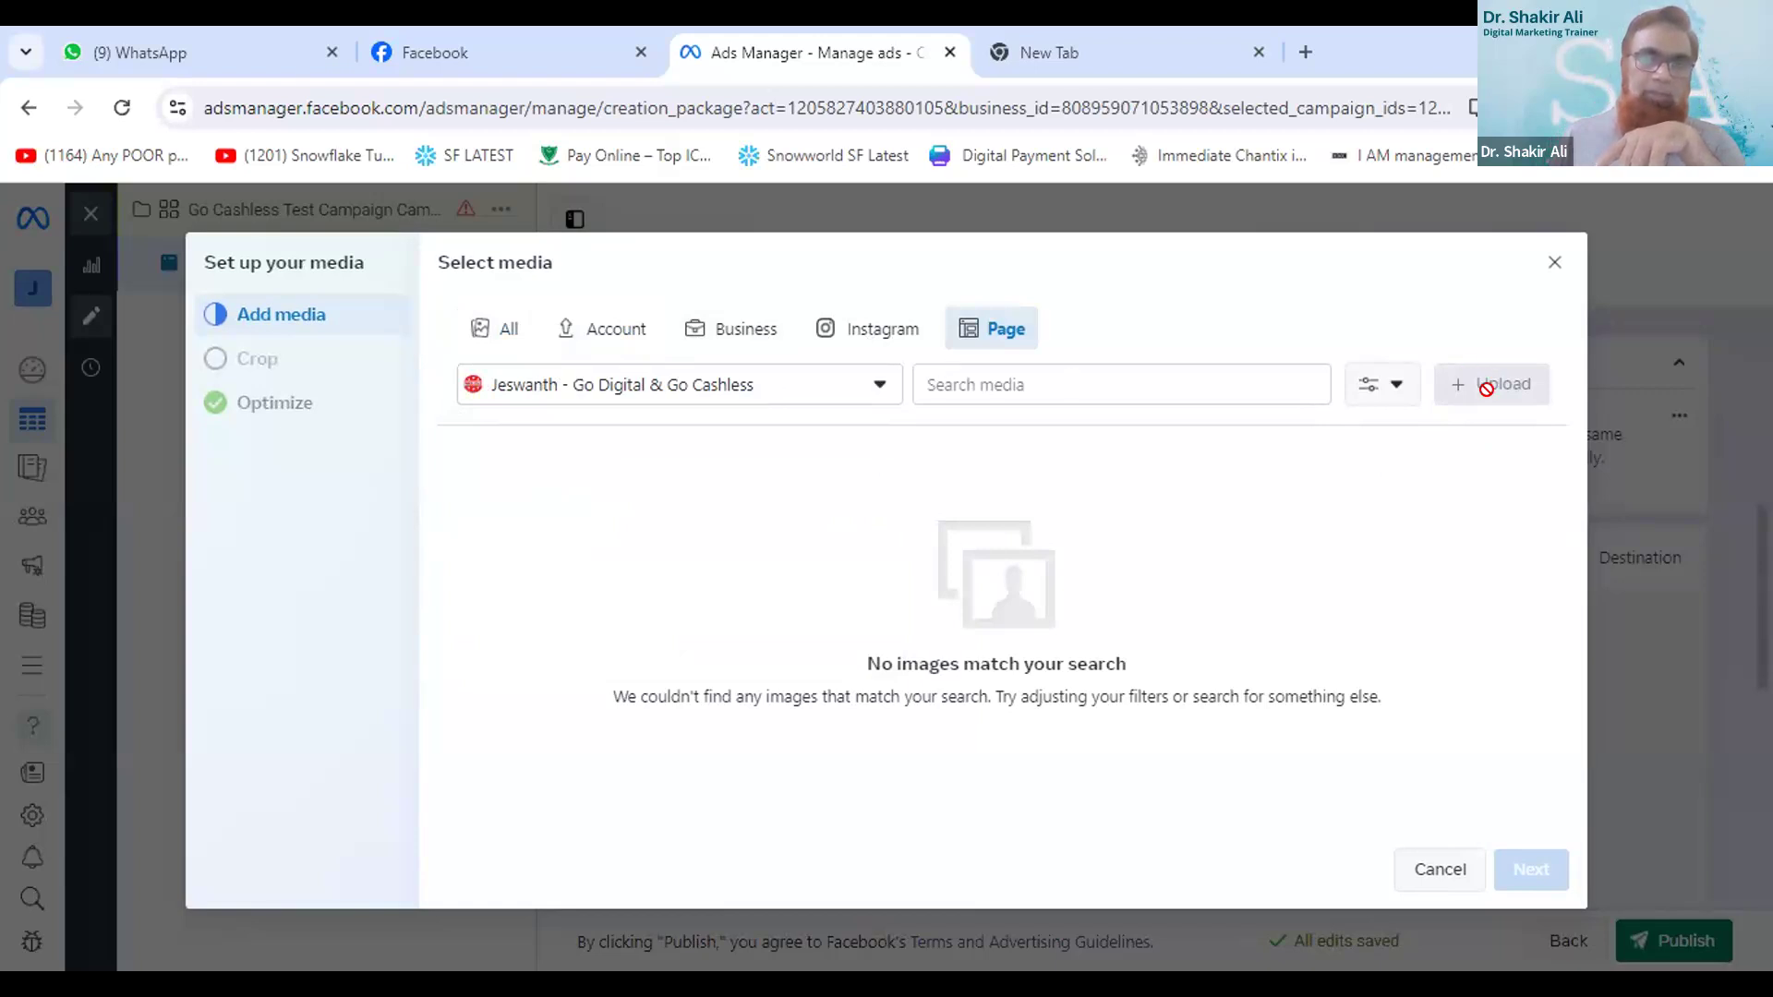
{"action": "left_click", "coordinate": [997, 371]}
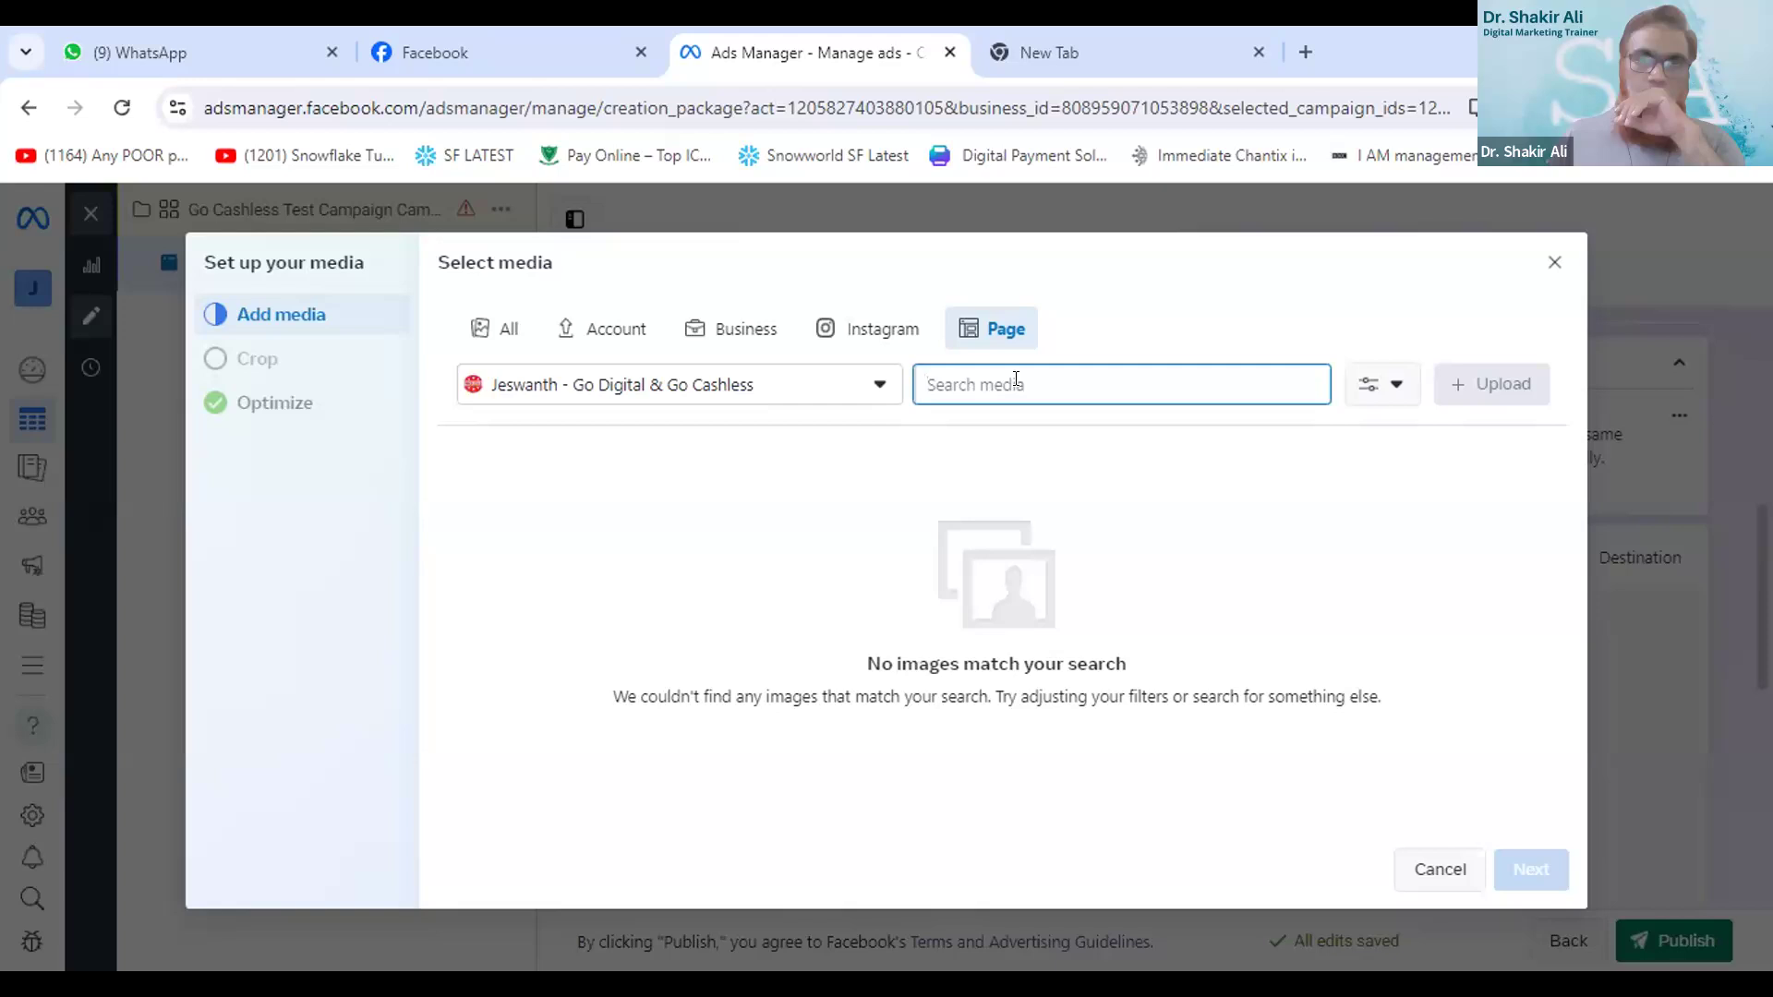
{"action": "left_click", "coordinate": [879, 388]}
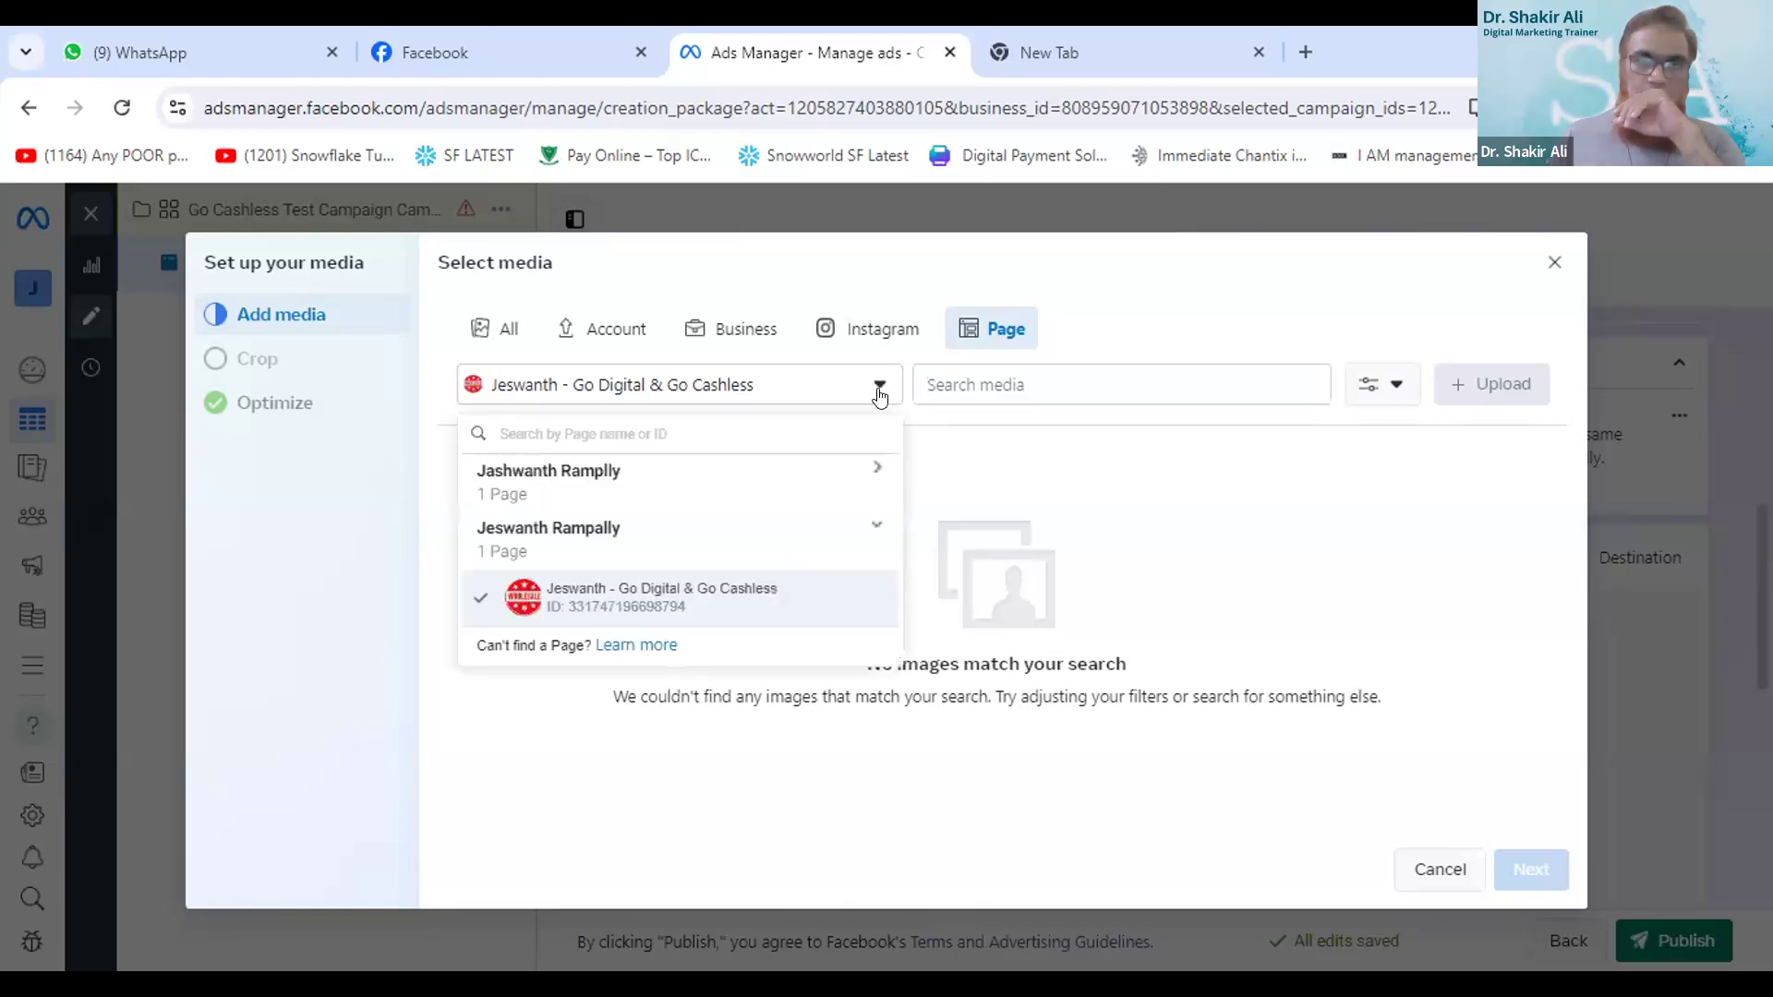
{"action": "left_click", "coordinate": [879, 388]}
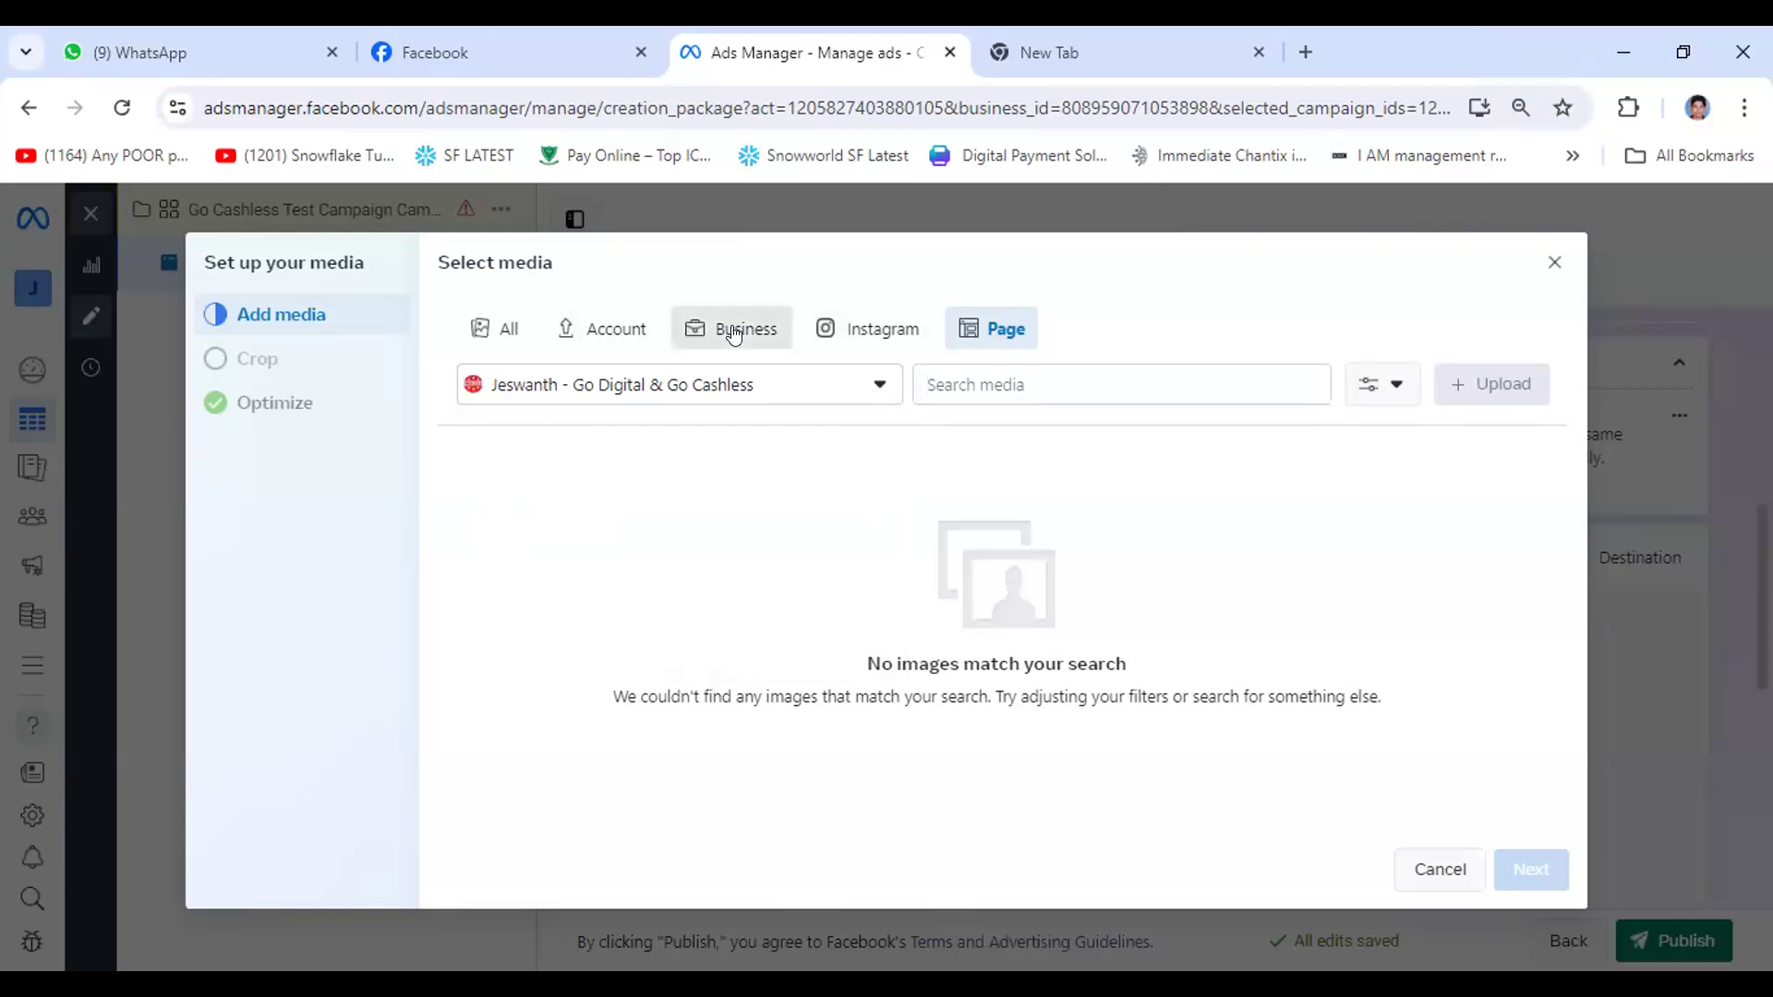
{"action": "left_click", "coordinate": [757, 344]}
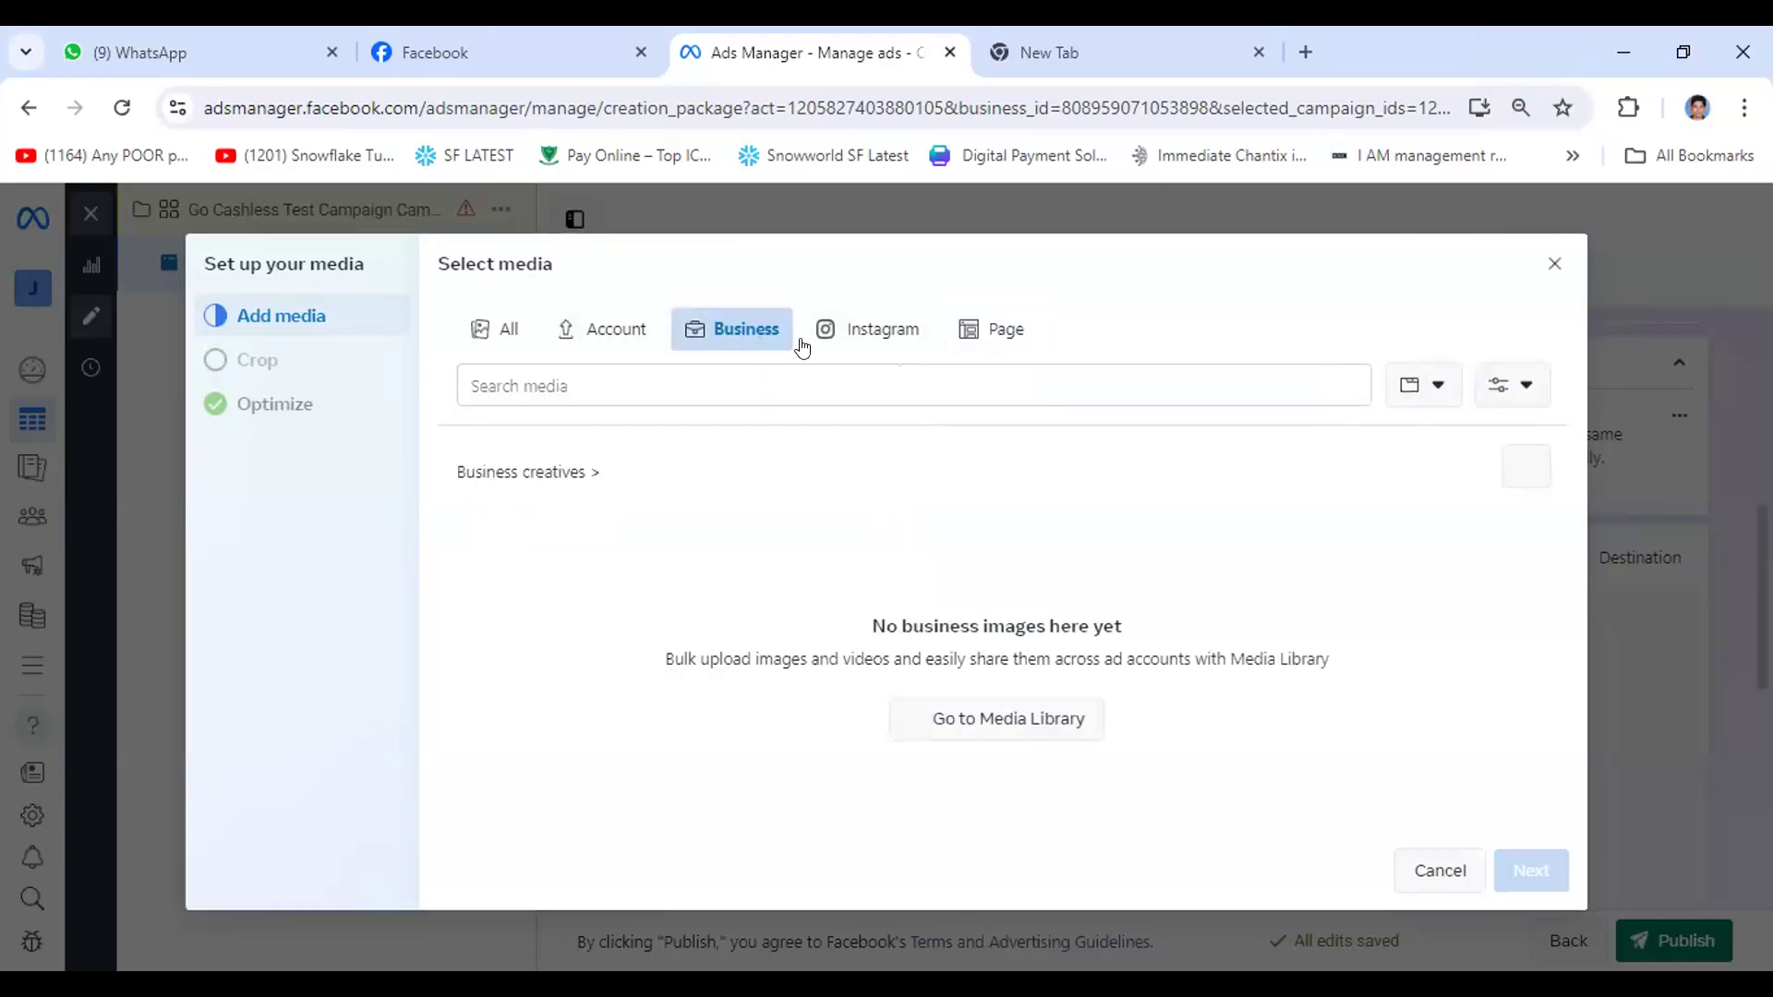
{"action": "left_click", "coordinate": [609, 330]}
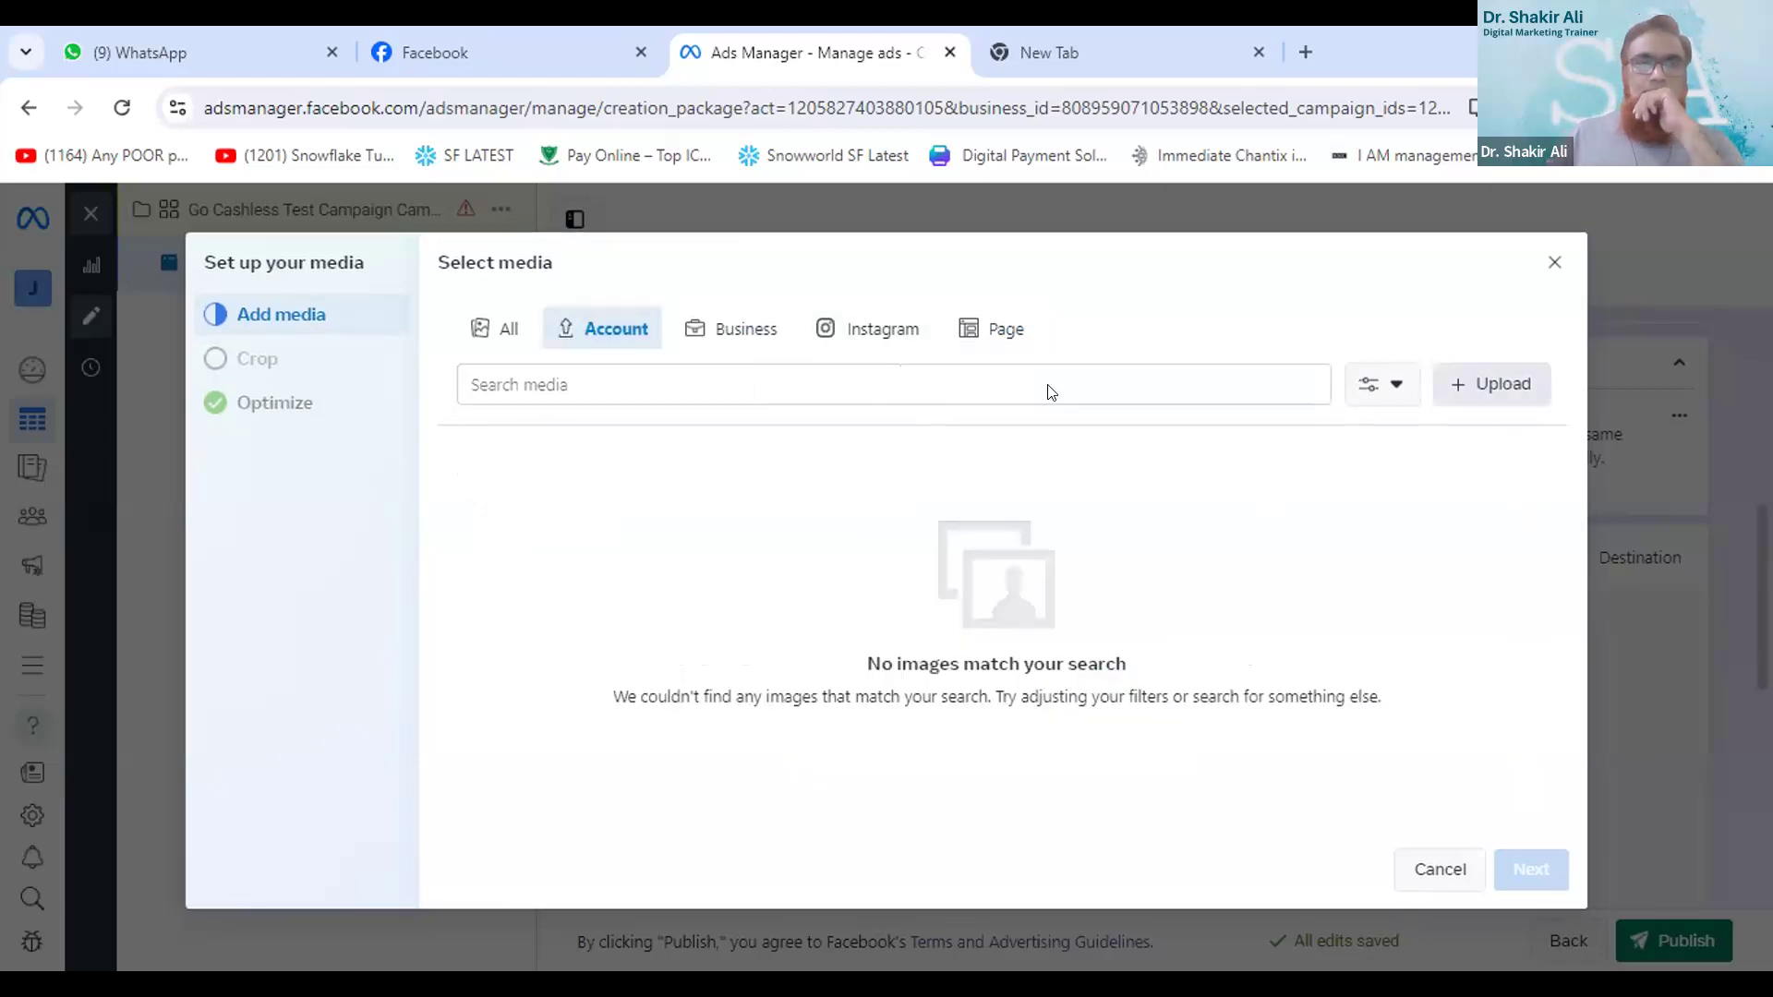
{"action": "left_click", "coordinate": [949, 373]}
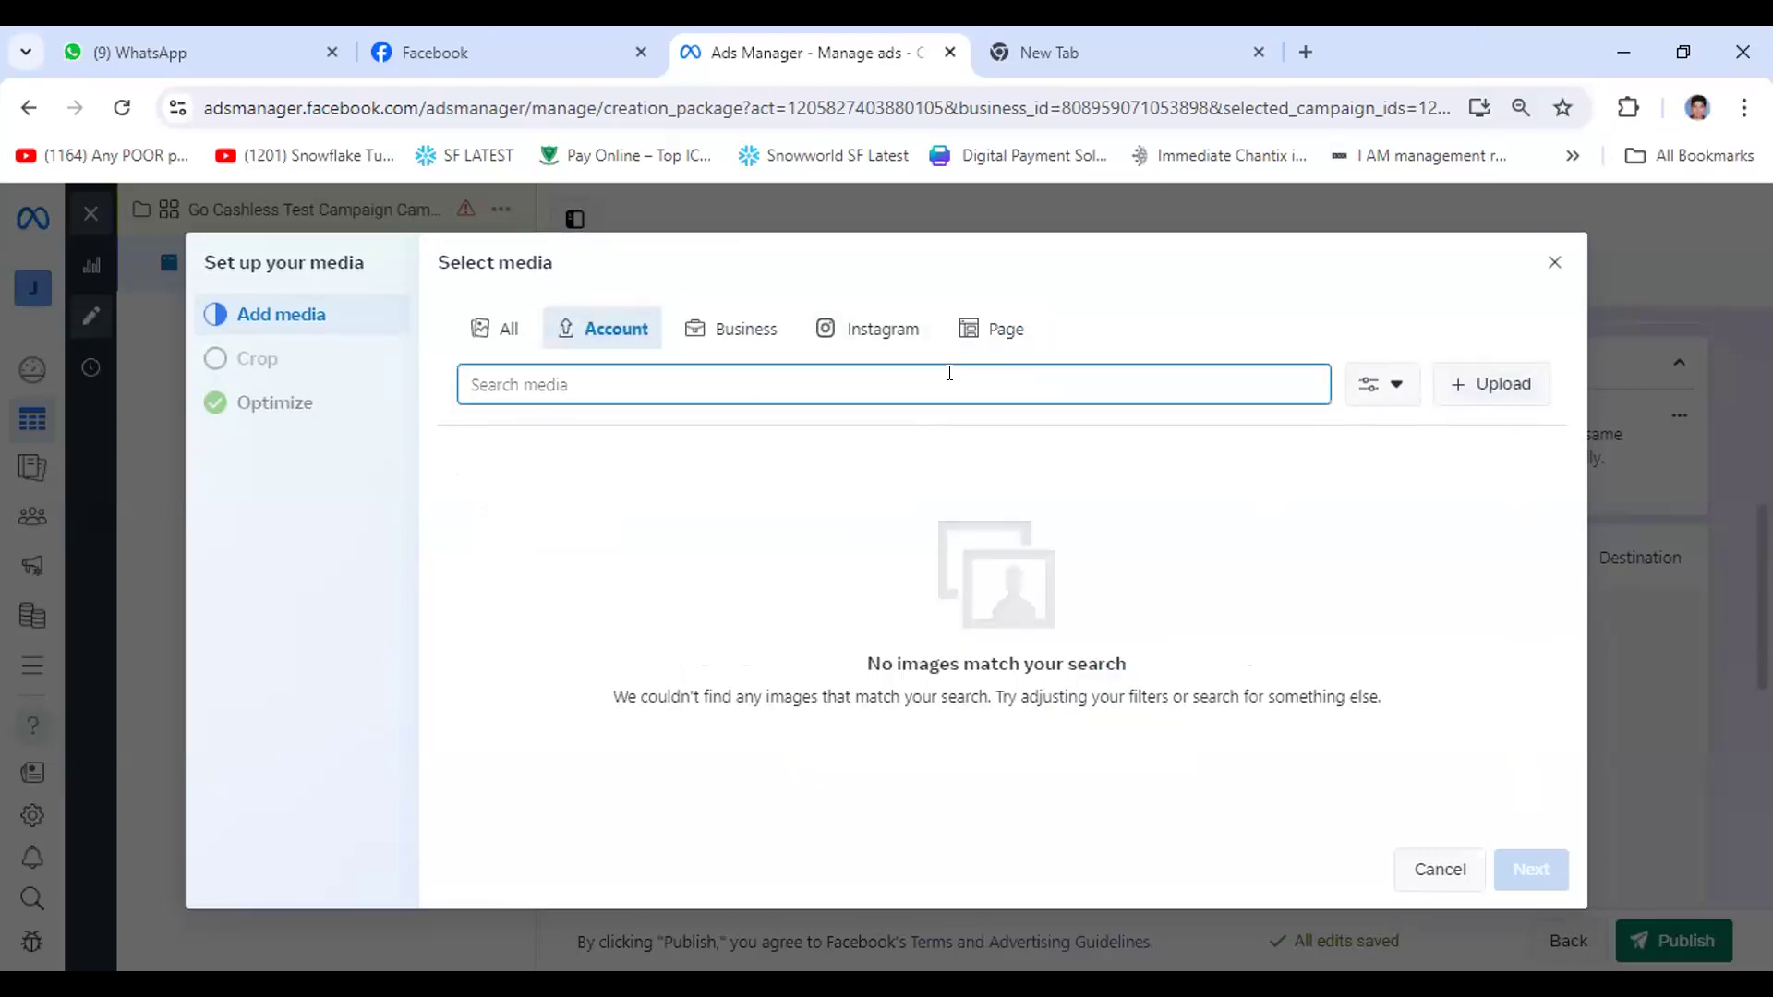
- Upload the image lb from the Desktop to the account media and try to continue with it
{"action": "left_click", "coordinate": [1492, 383]}
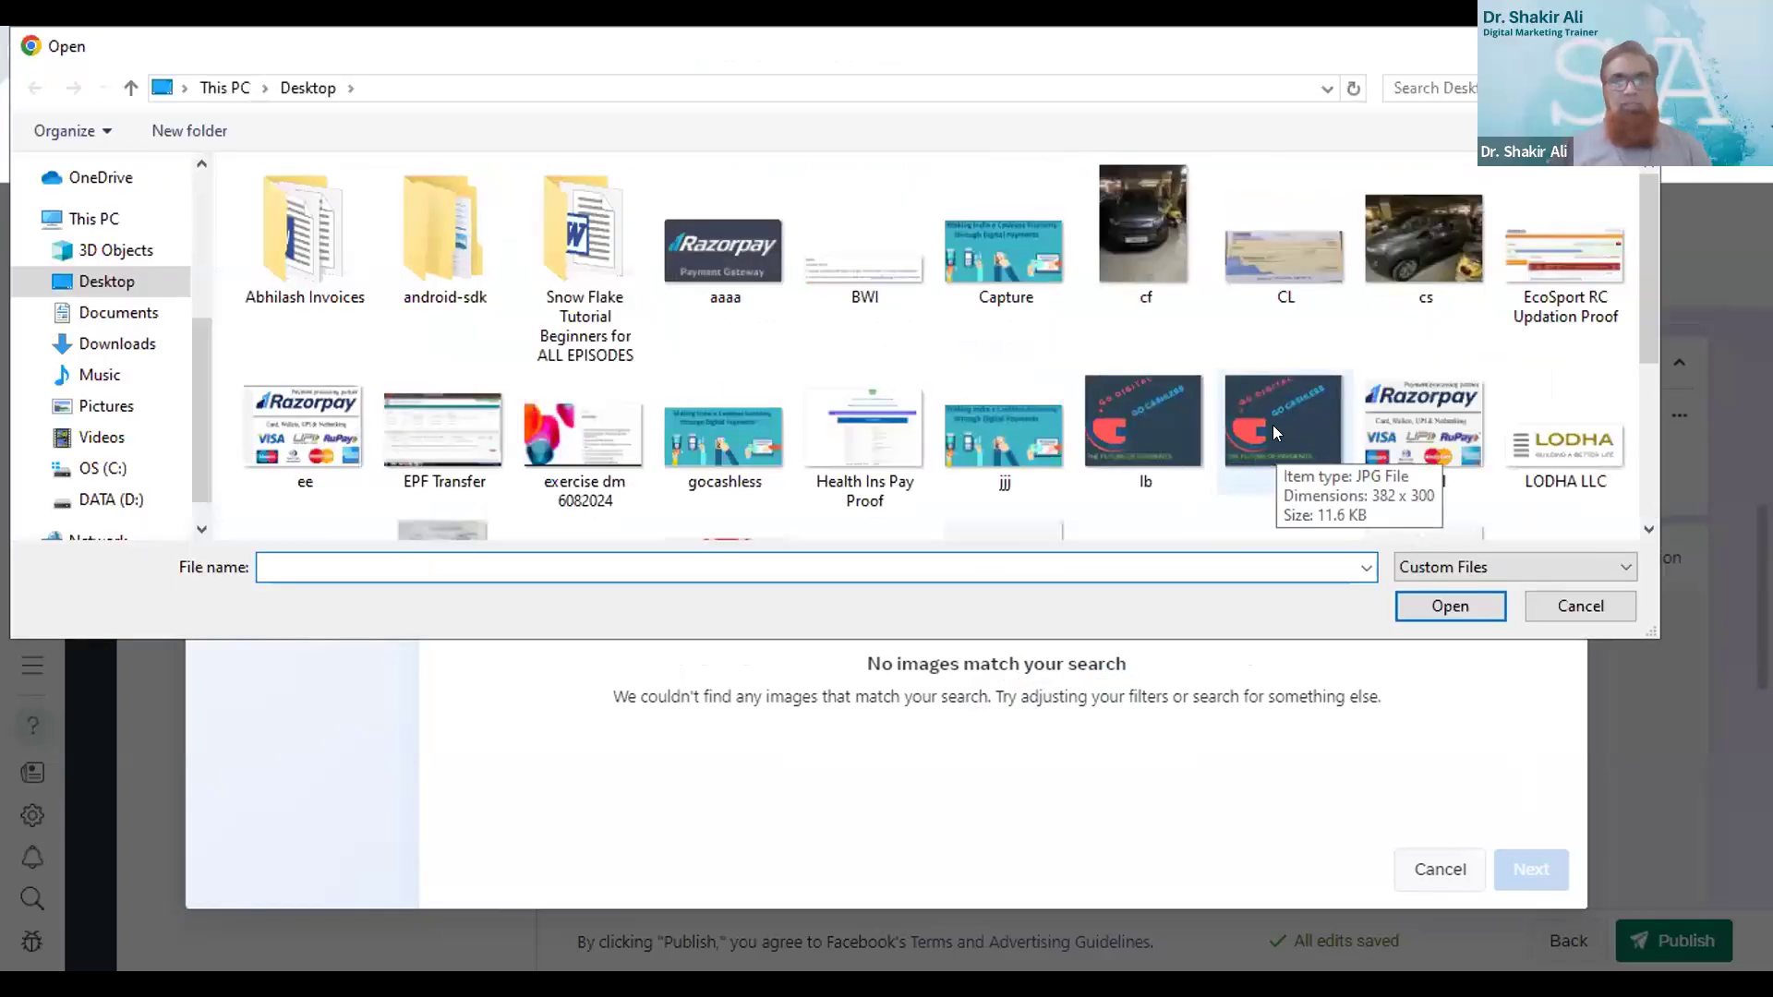
{"action": "left_click", "coordinate": [1141, 414]}
{"action": "left_click", "coordinate": [1443, 606]}
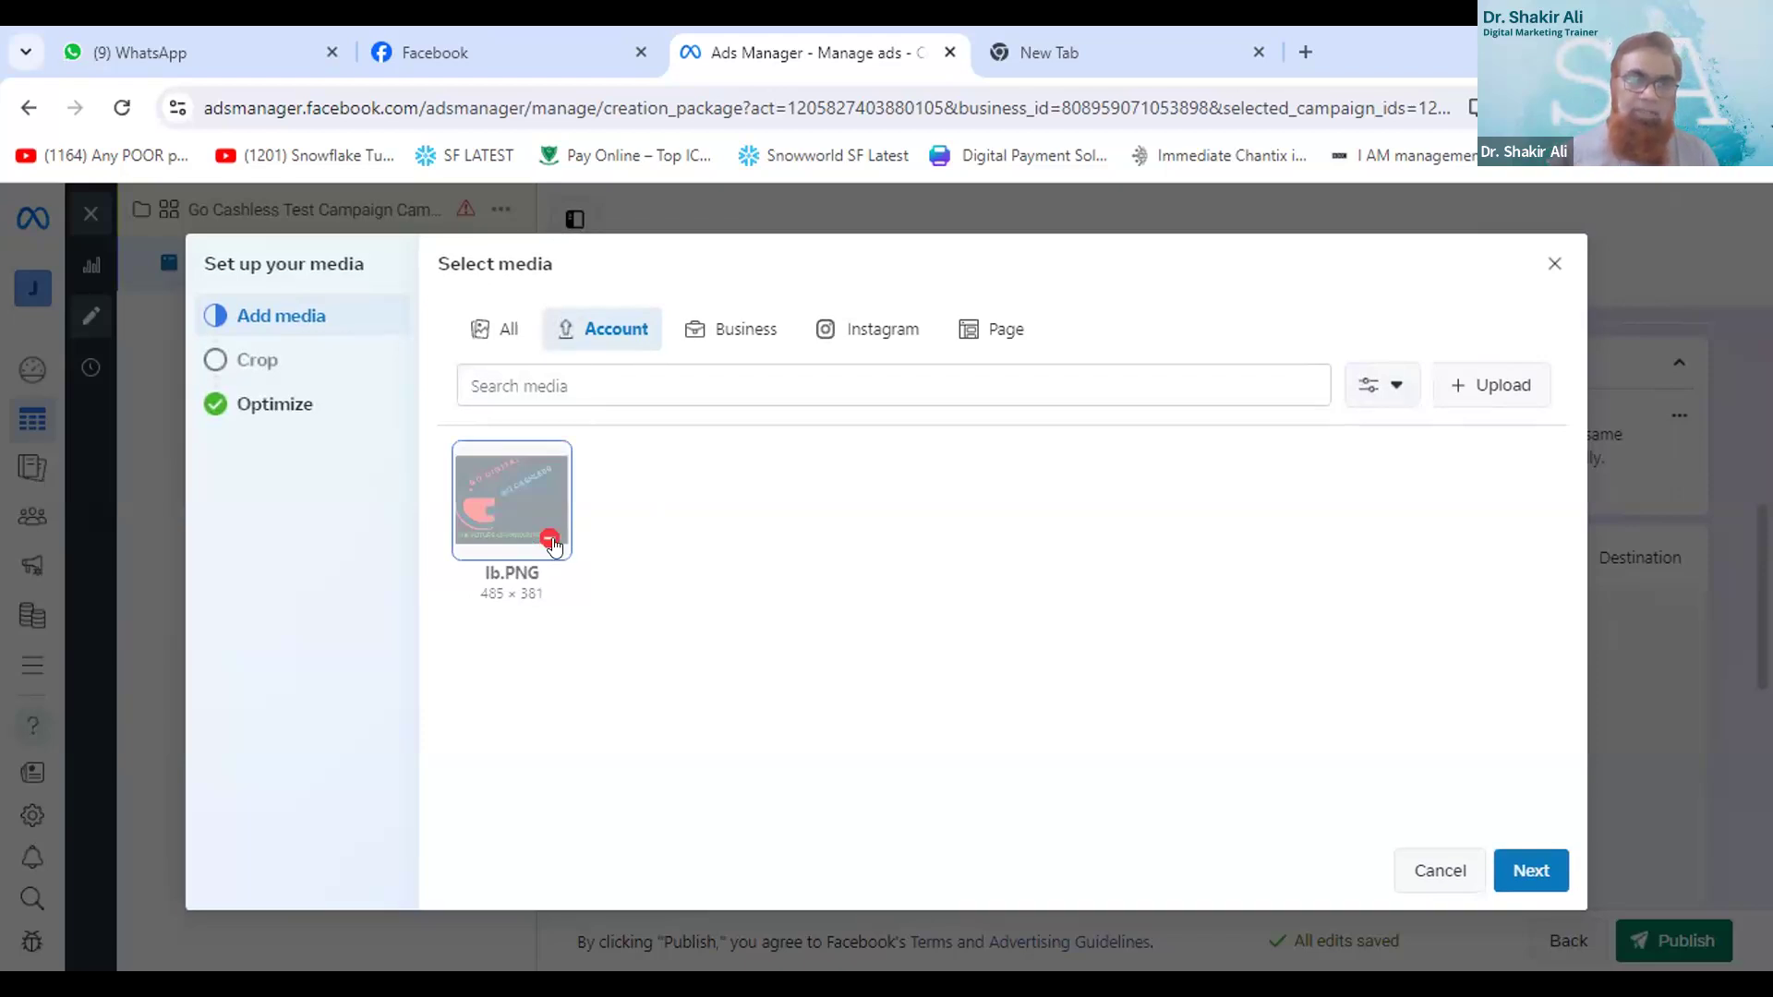
{"action": "mouse_move", "coordinate": [551, 545]}
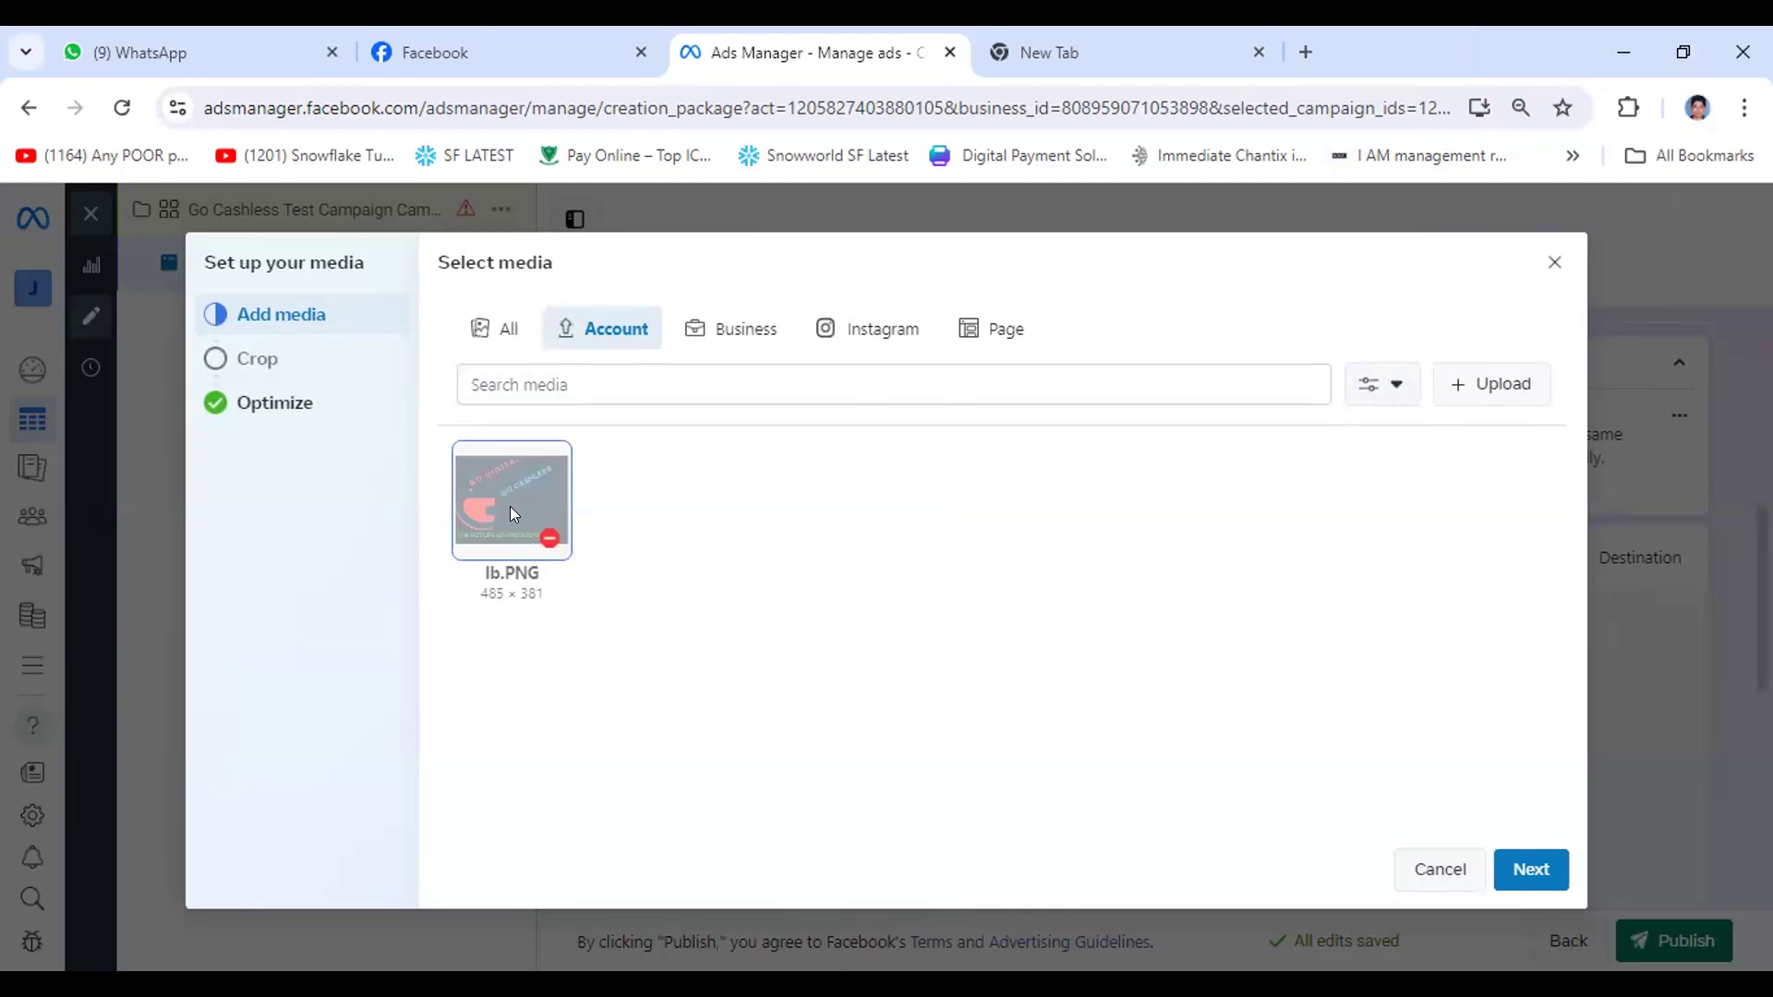
{"action": "right_click", "coordinate": [540, 508]}
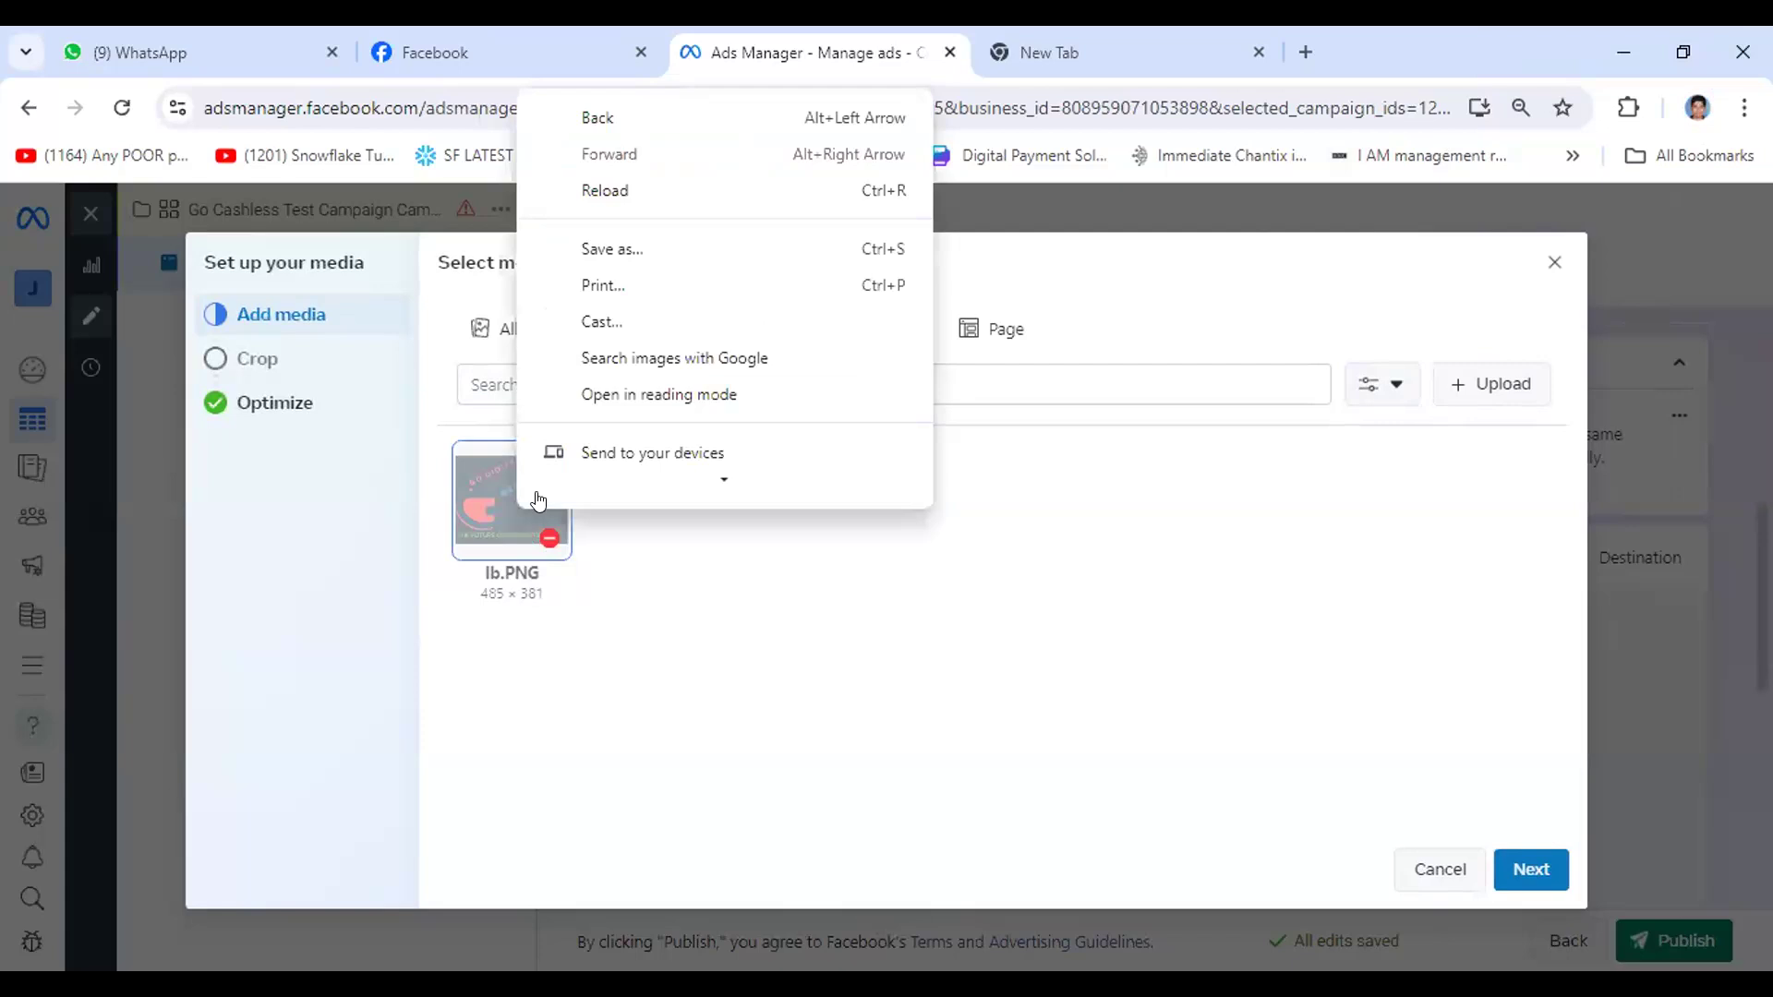
{"action": "key", "text": "Escape"}
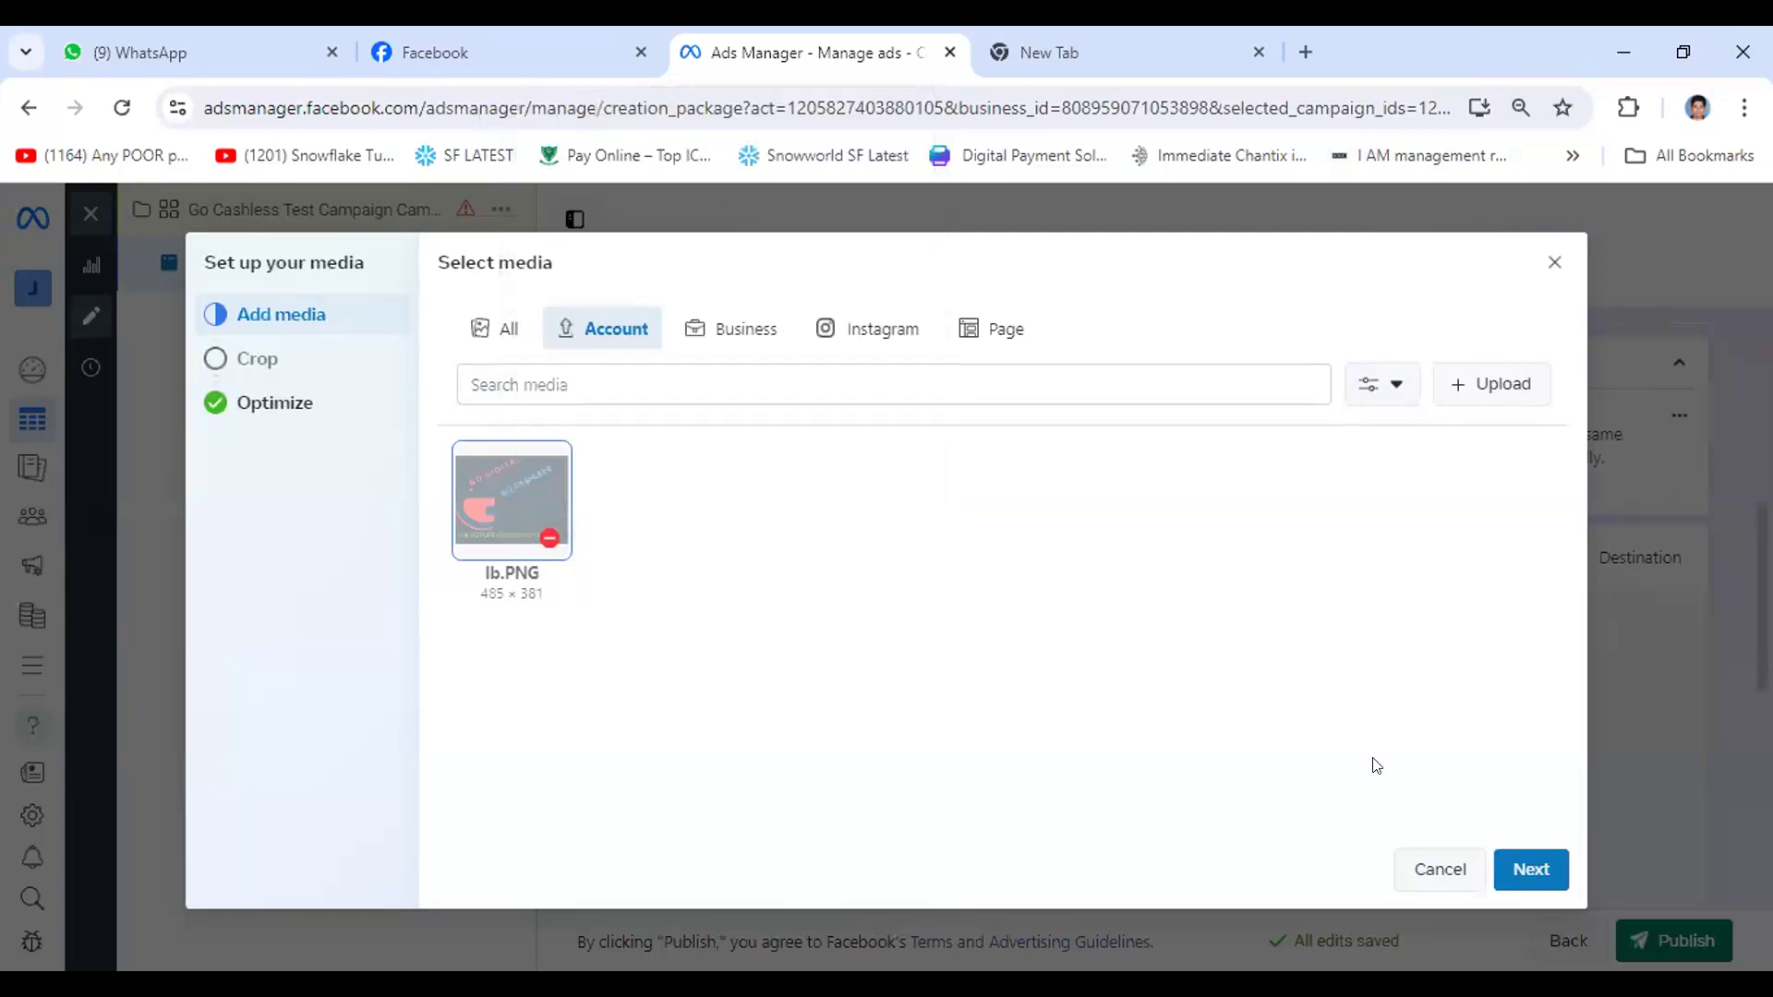
{"action": "left_click", "coordinate": [1526, 872]}
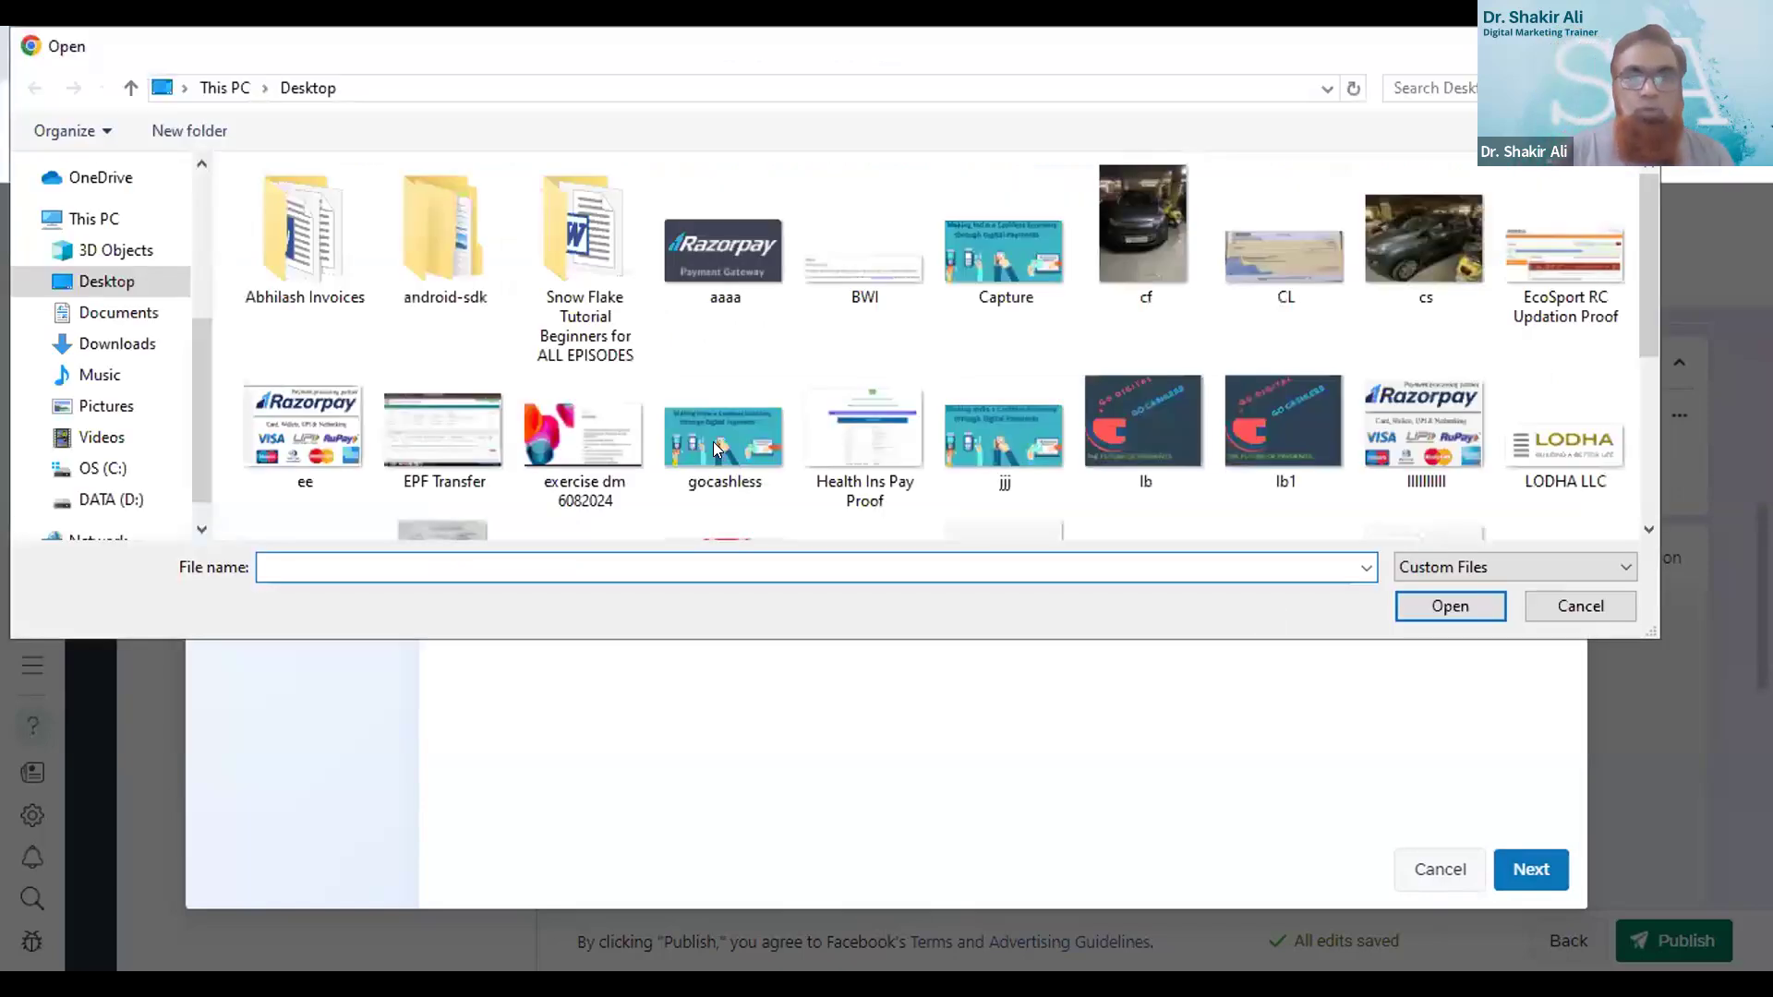
- Upload the gocashless image from the Desktop and keep the original crop for all placements
{"action": "left_click", "coordinate": [726, 423]}
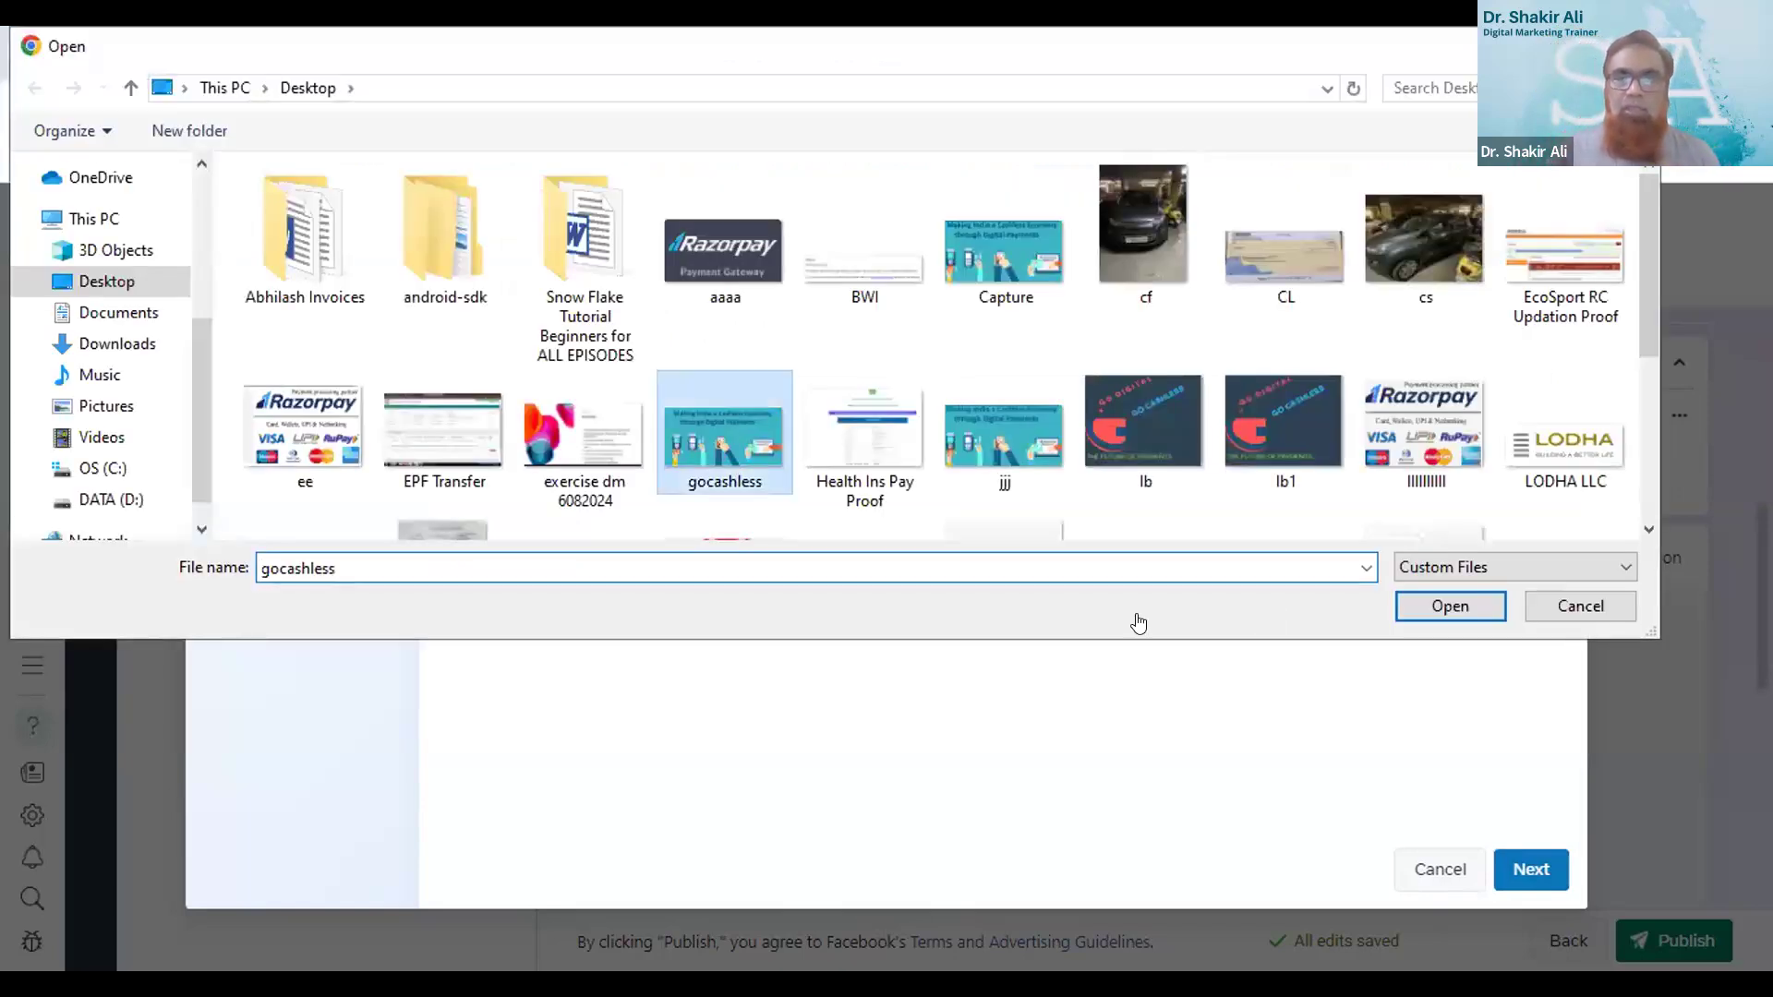
{"action": "key", "text": "Return"}
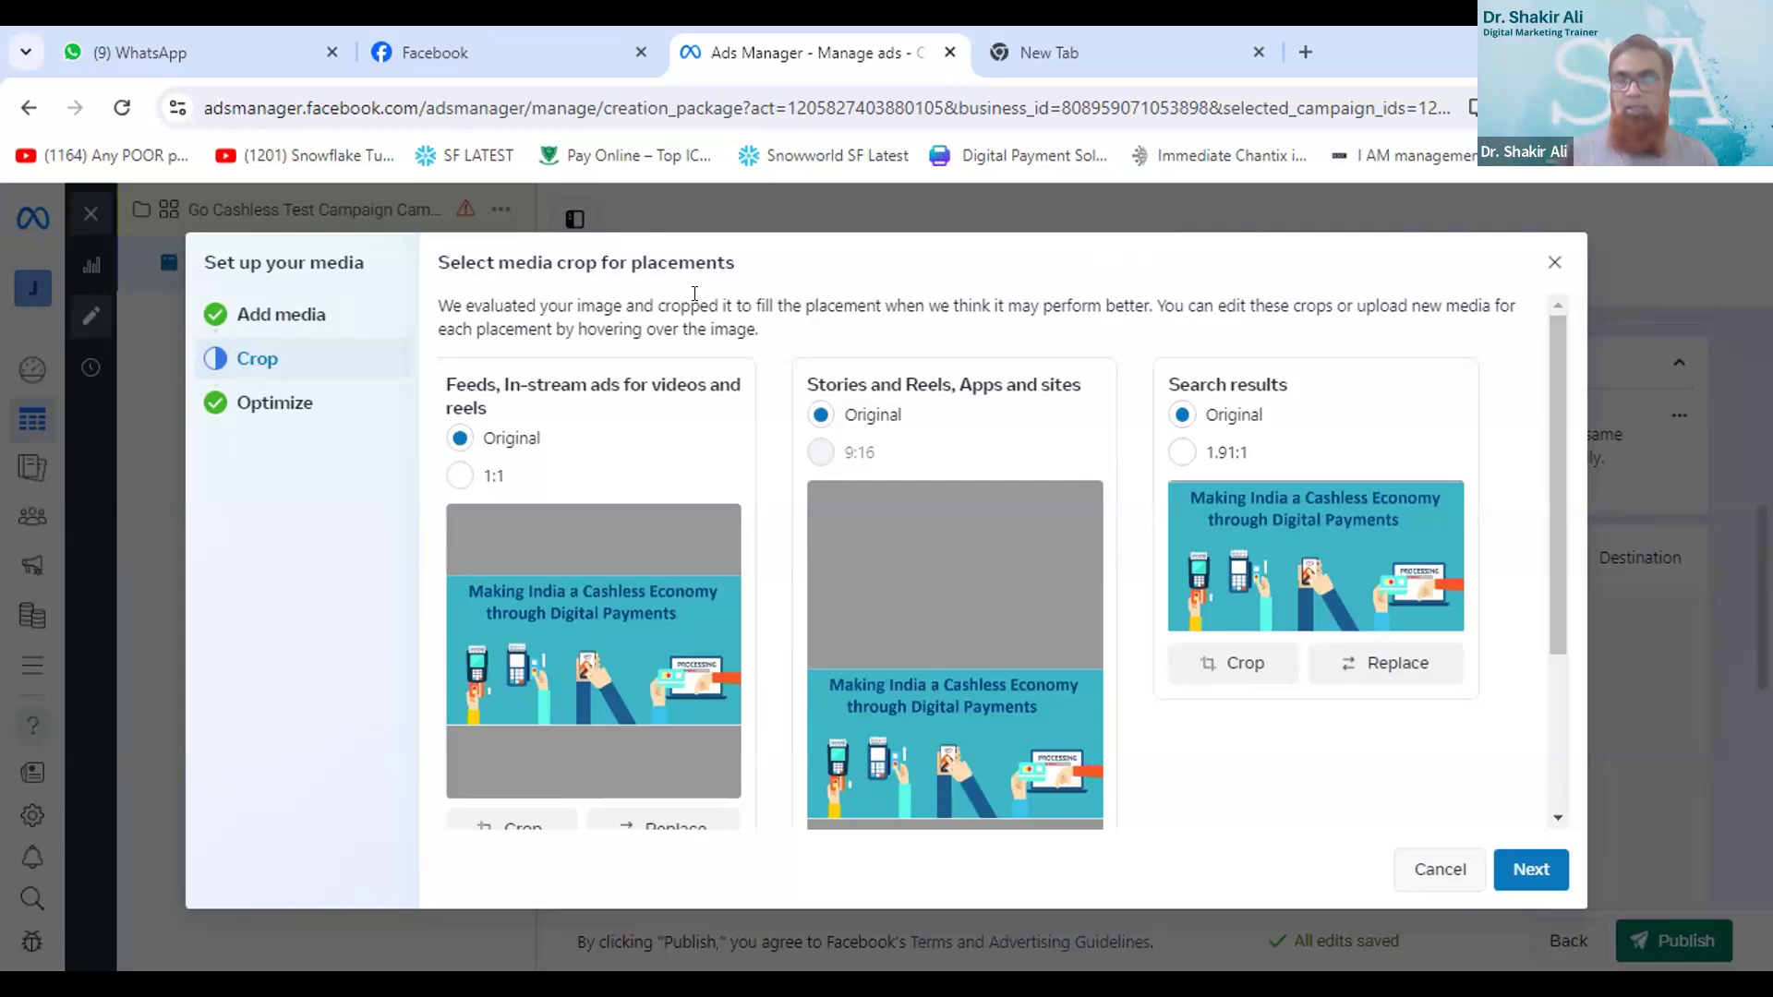
{"action": "left_click", "coordinate": [1529, 868]}
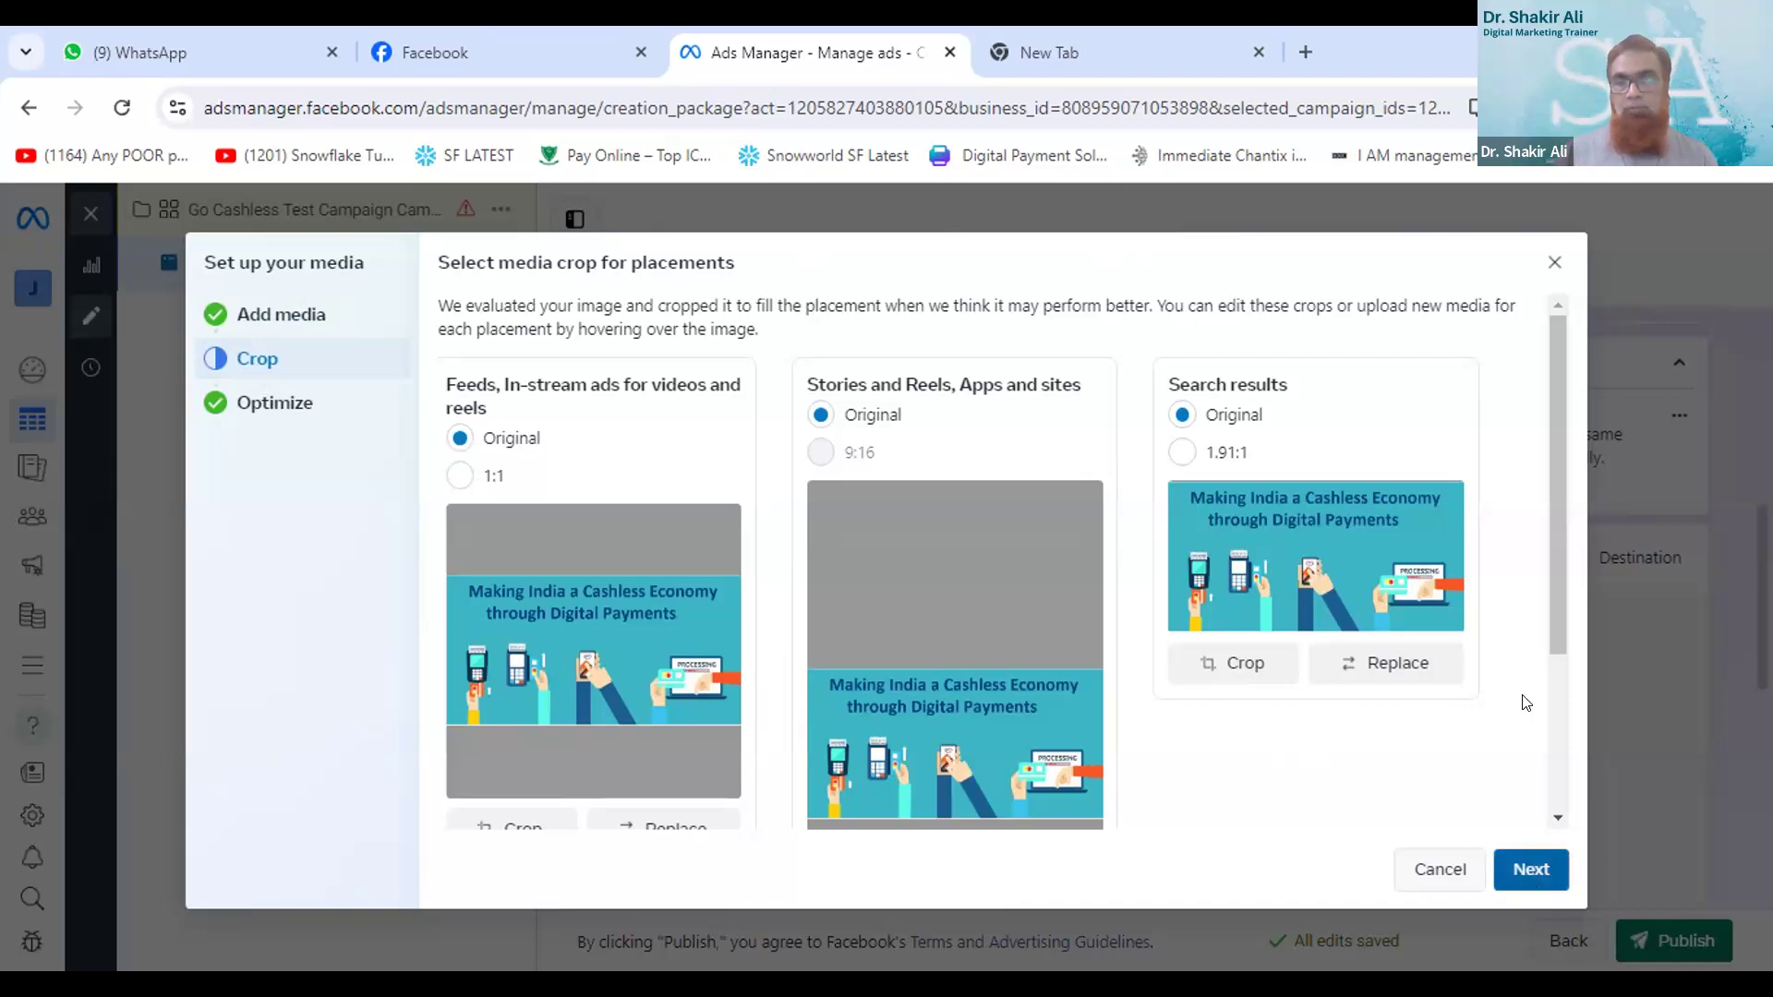
{"action": "left_click", "coordinate": [1560, 732]}
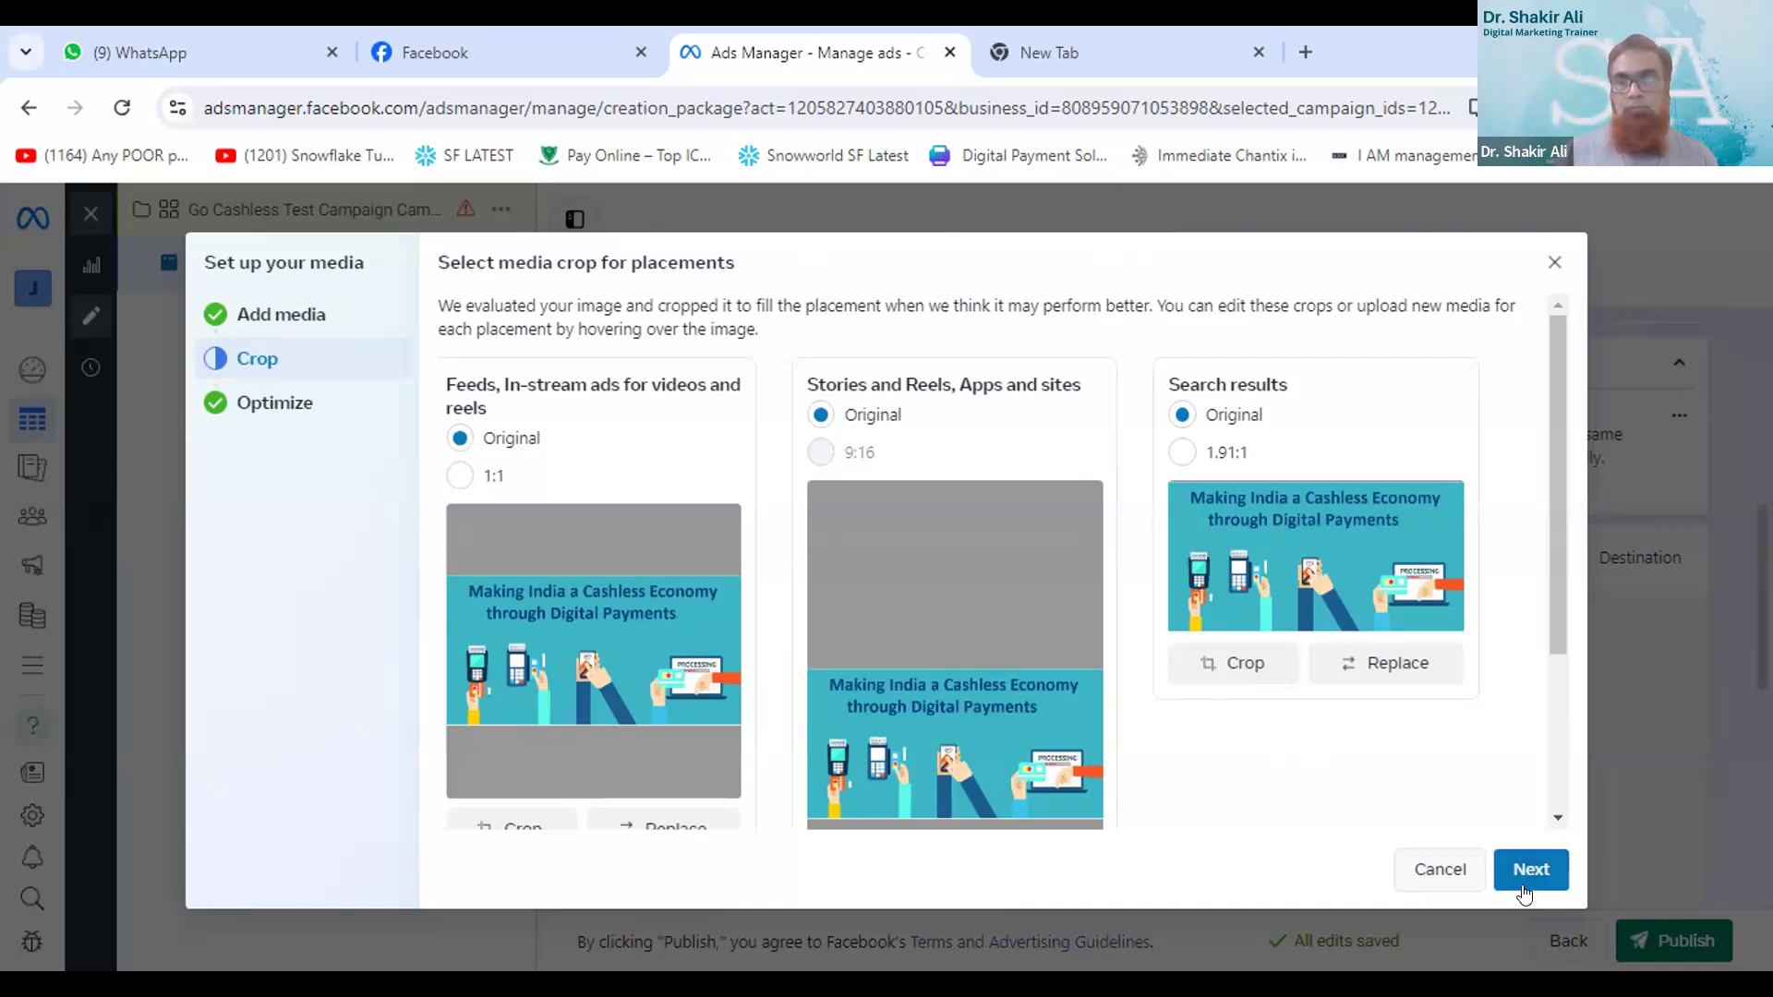
{"action": "left_click_drag", "start_coordinate": [1558, 652], "coordinate": [1614, 748]}
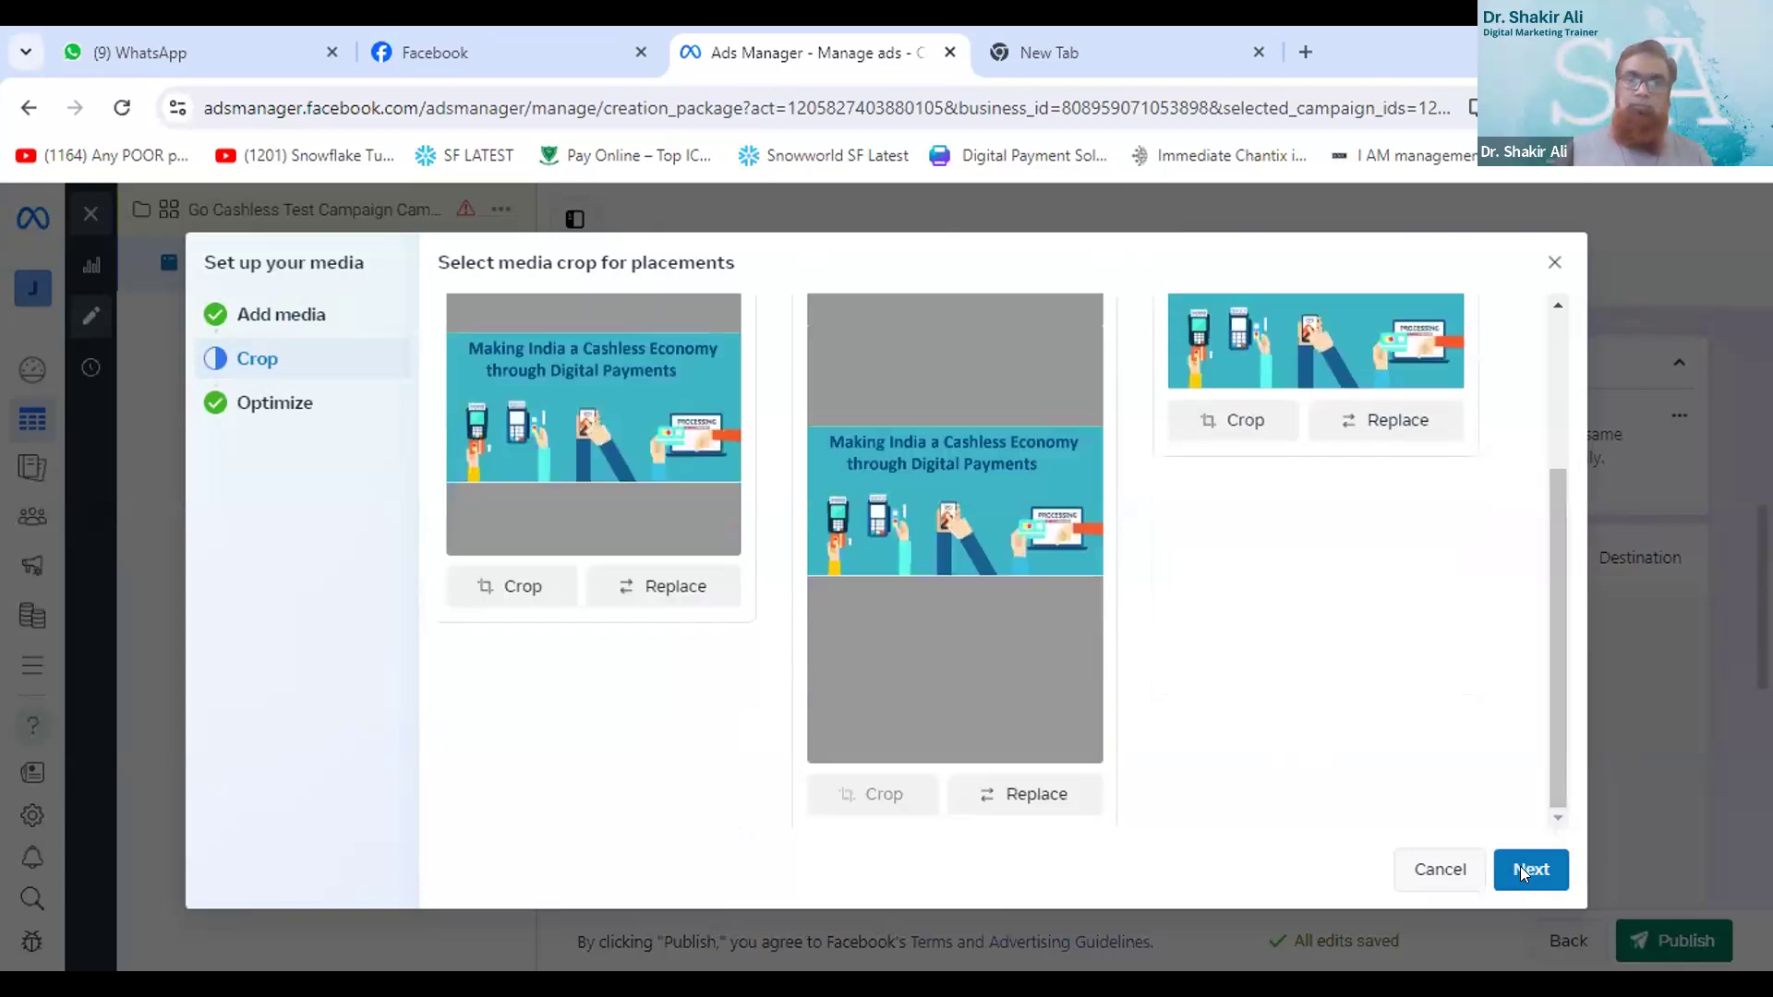
{"action": "left_click", "coordinate": [1520, 867]}
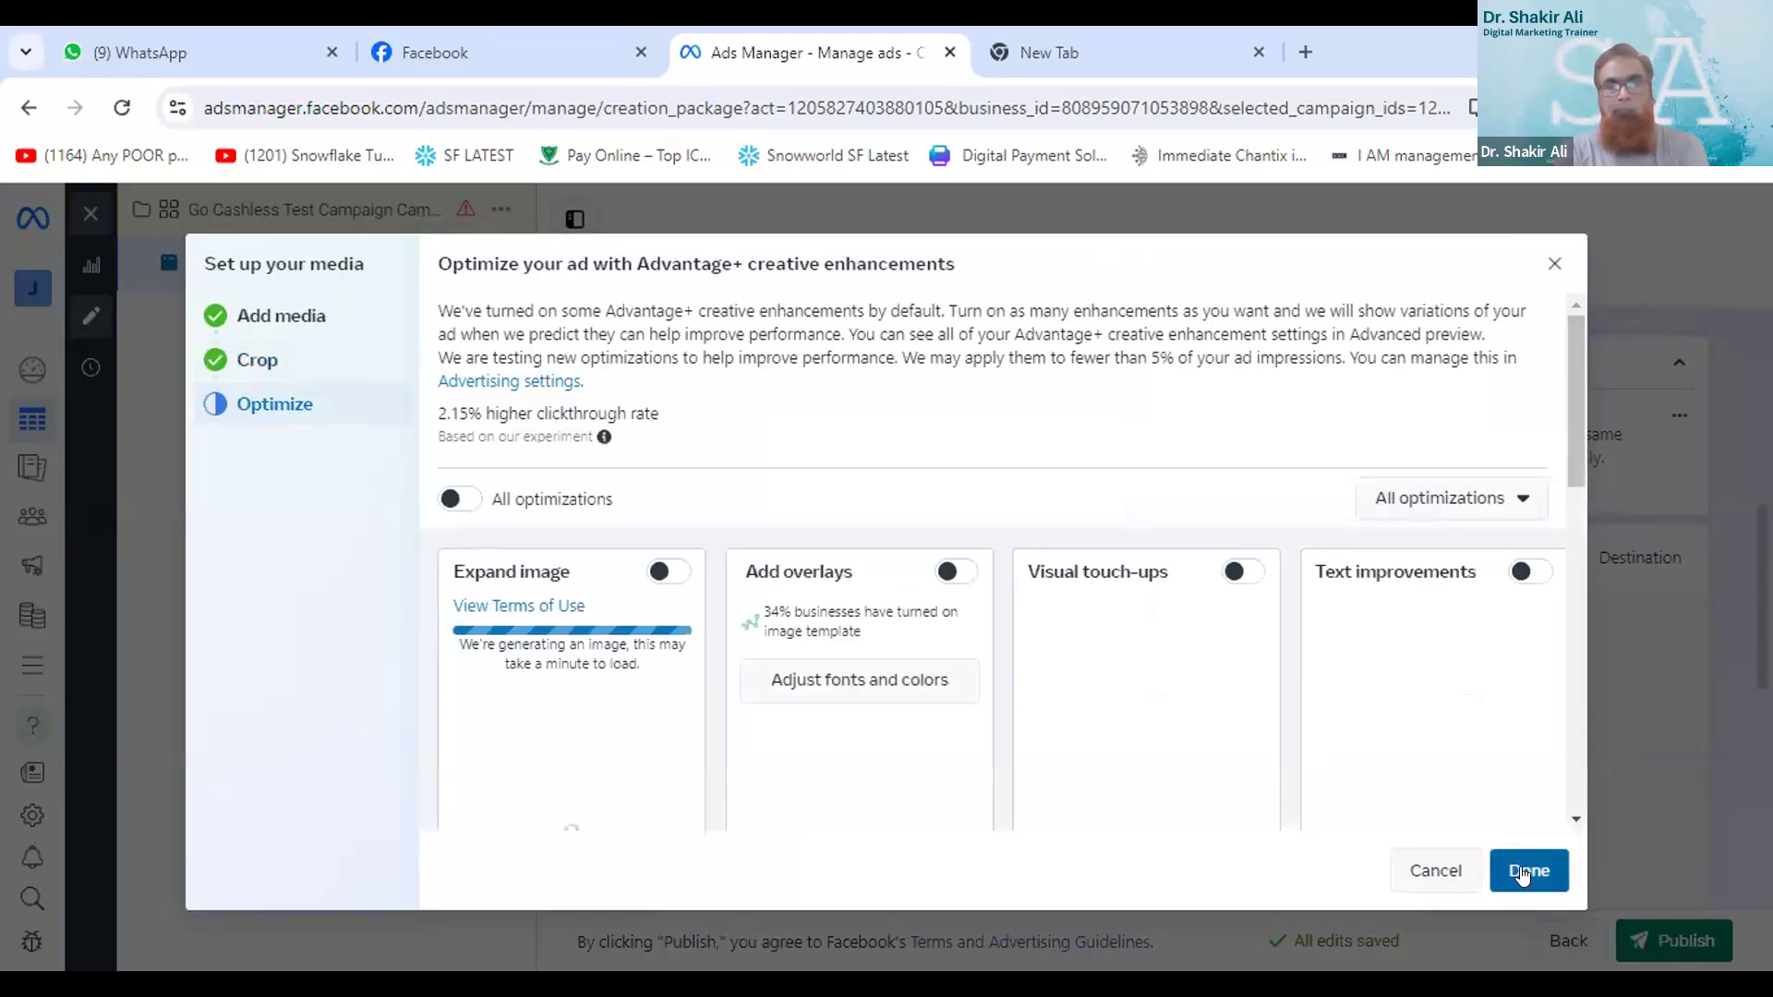
- Review the Advantage+ creative enhancements, finish the media setup and dismiss the optimization preview tip
{"action": "scroll", "coordinate": [1523, 875], "scroll_direction": "down", "scroll_amount": 1}
{"action": "scroll", "coordinate": [1388, 747], "scroll_direction": "up", "scroll_amount": 1}
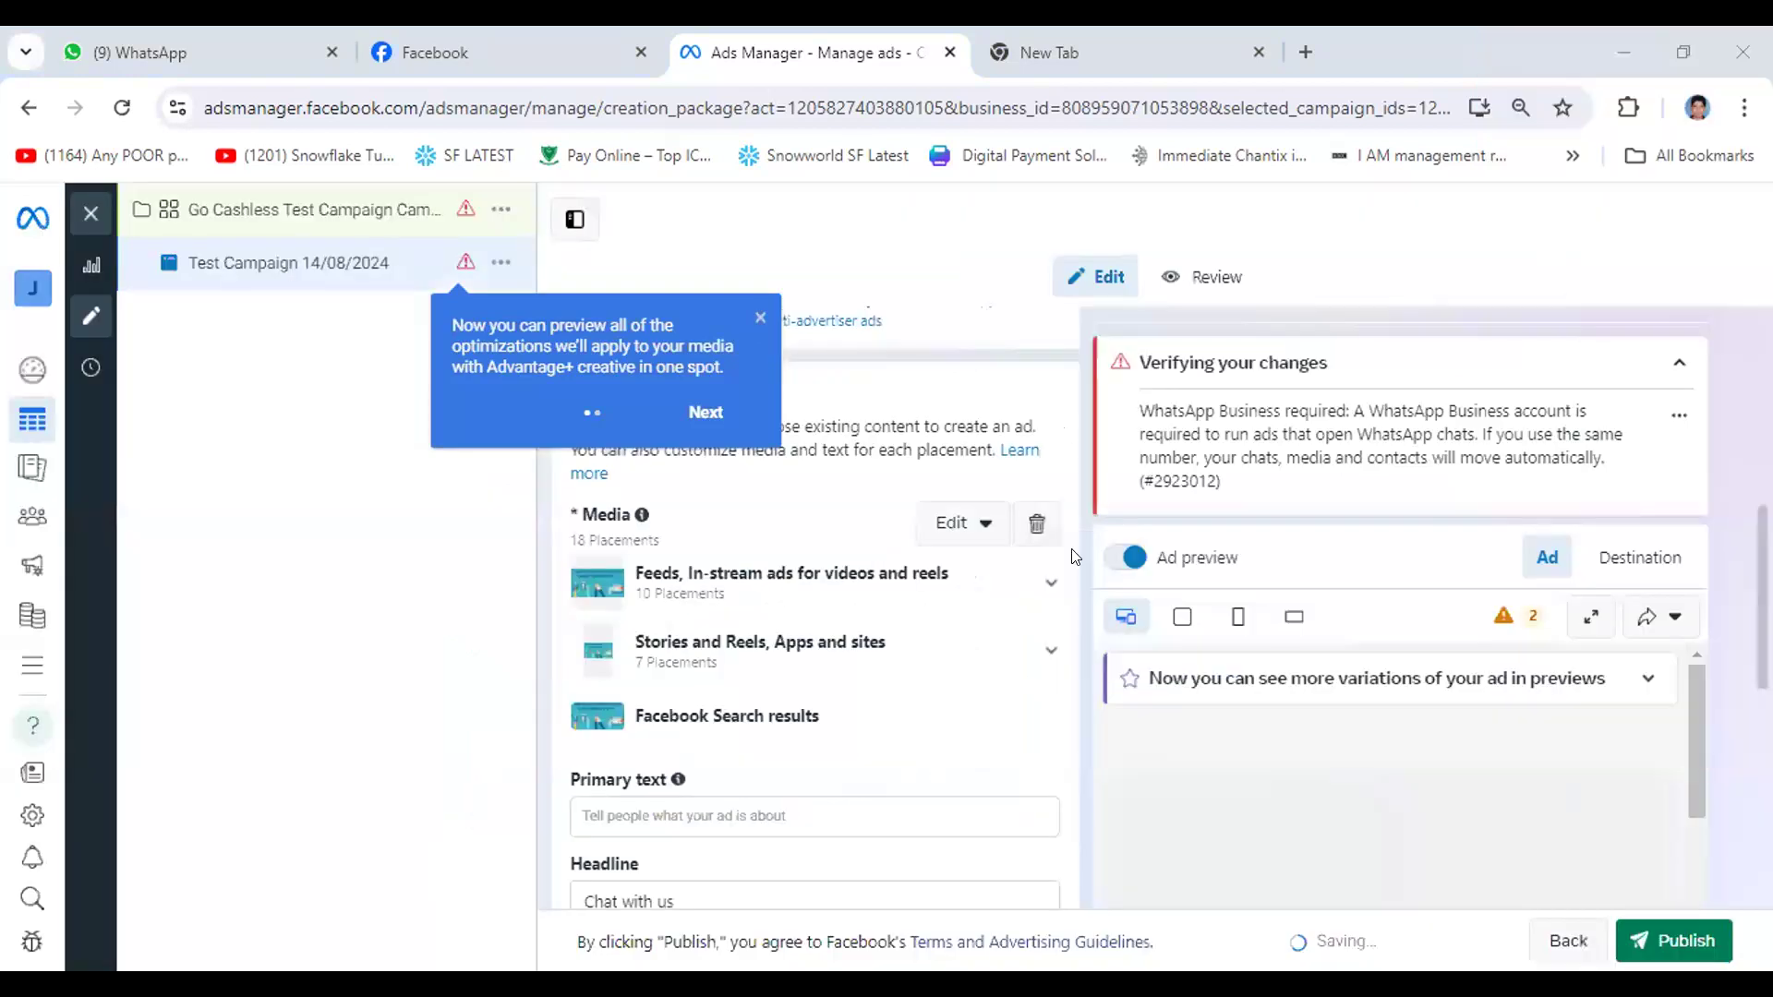
{"action": "left_click", "coordinate": [760, 318]}
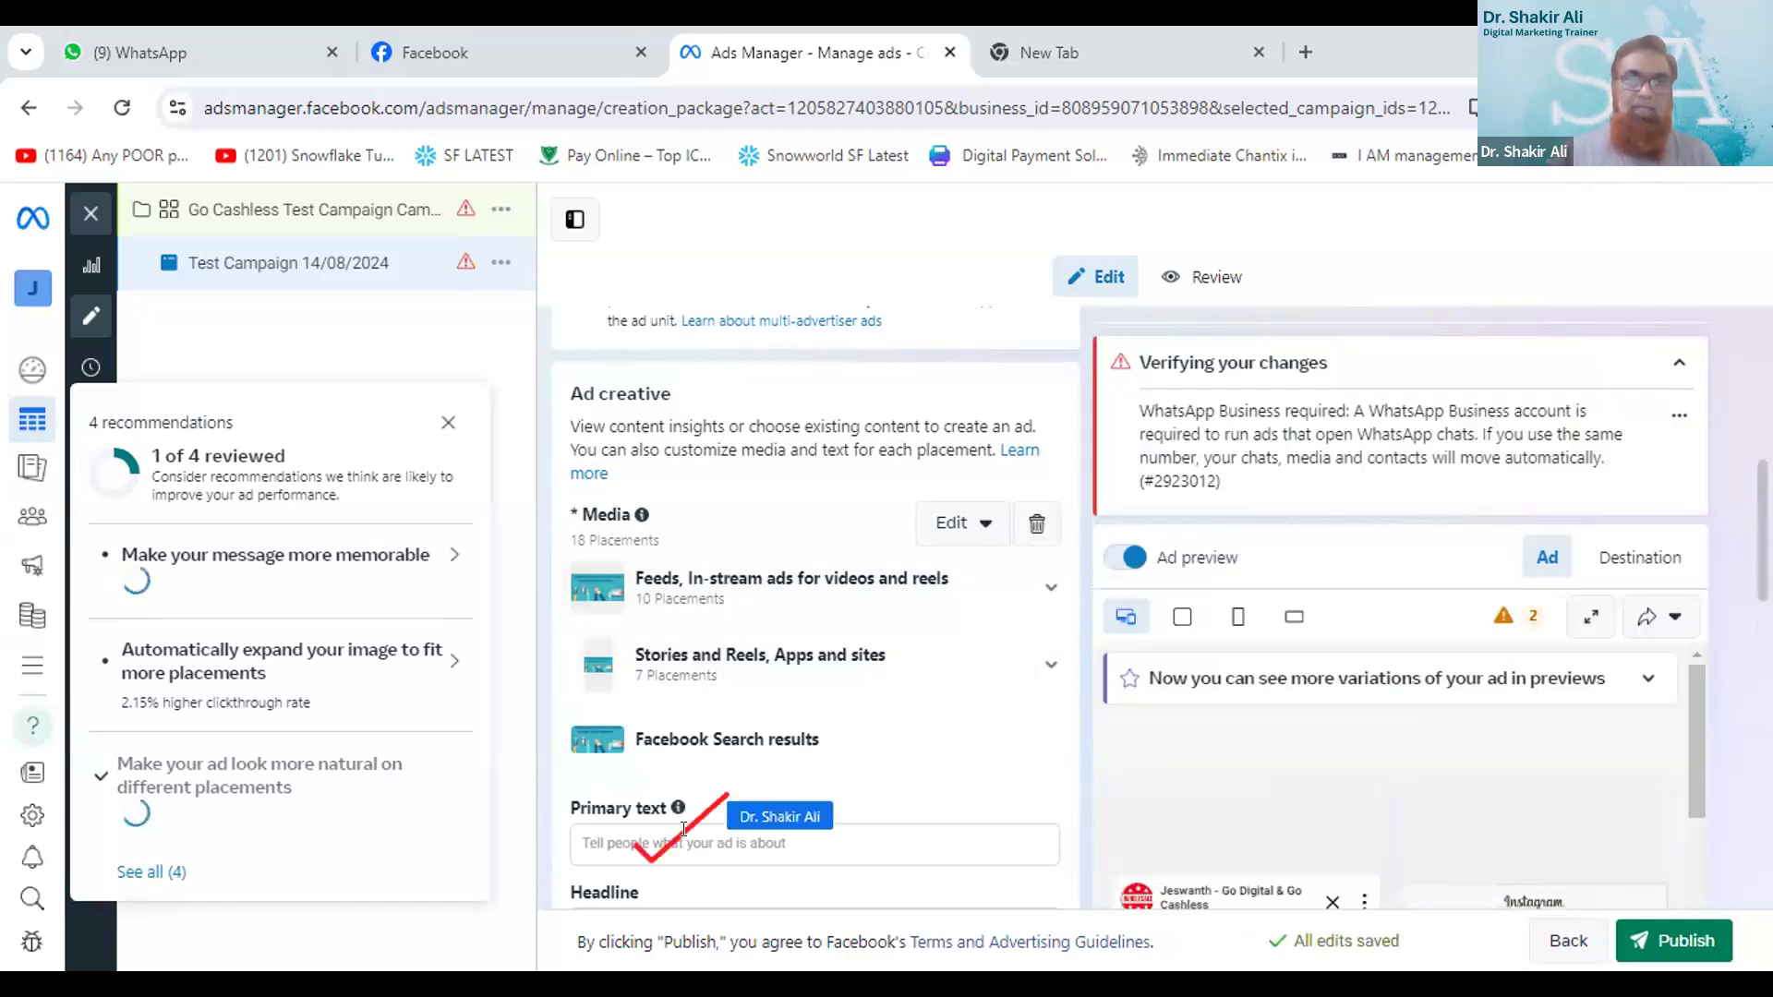
- Enter "Go Digital Go Cashless" as the ad's primary text
{"action": "left_click", "coordinate": [613, 836]}
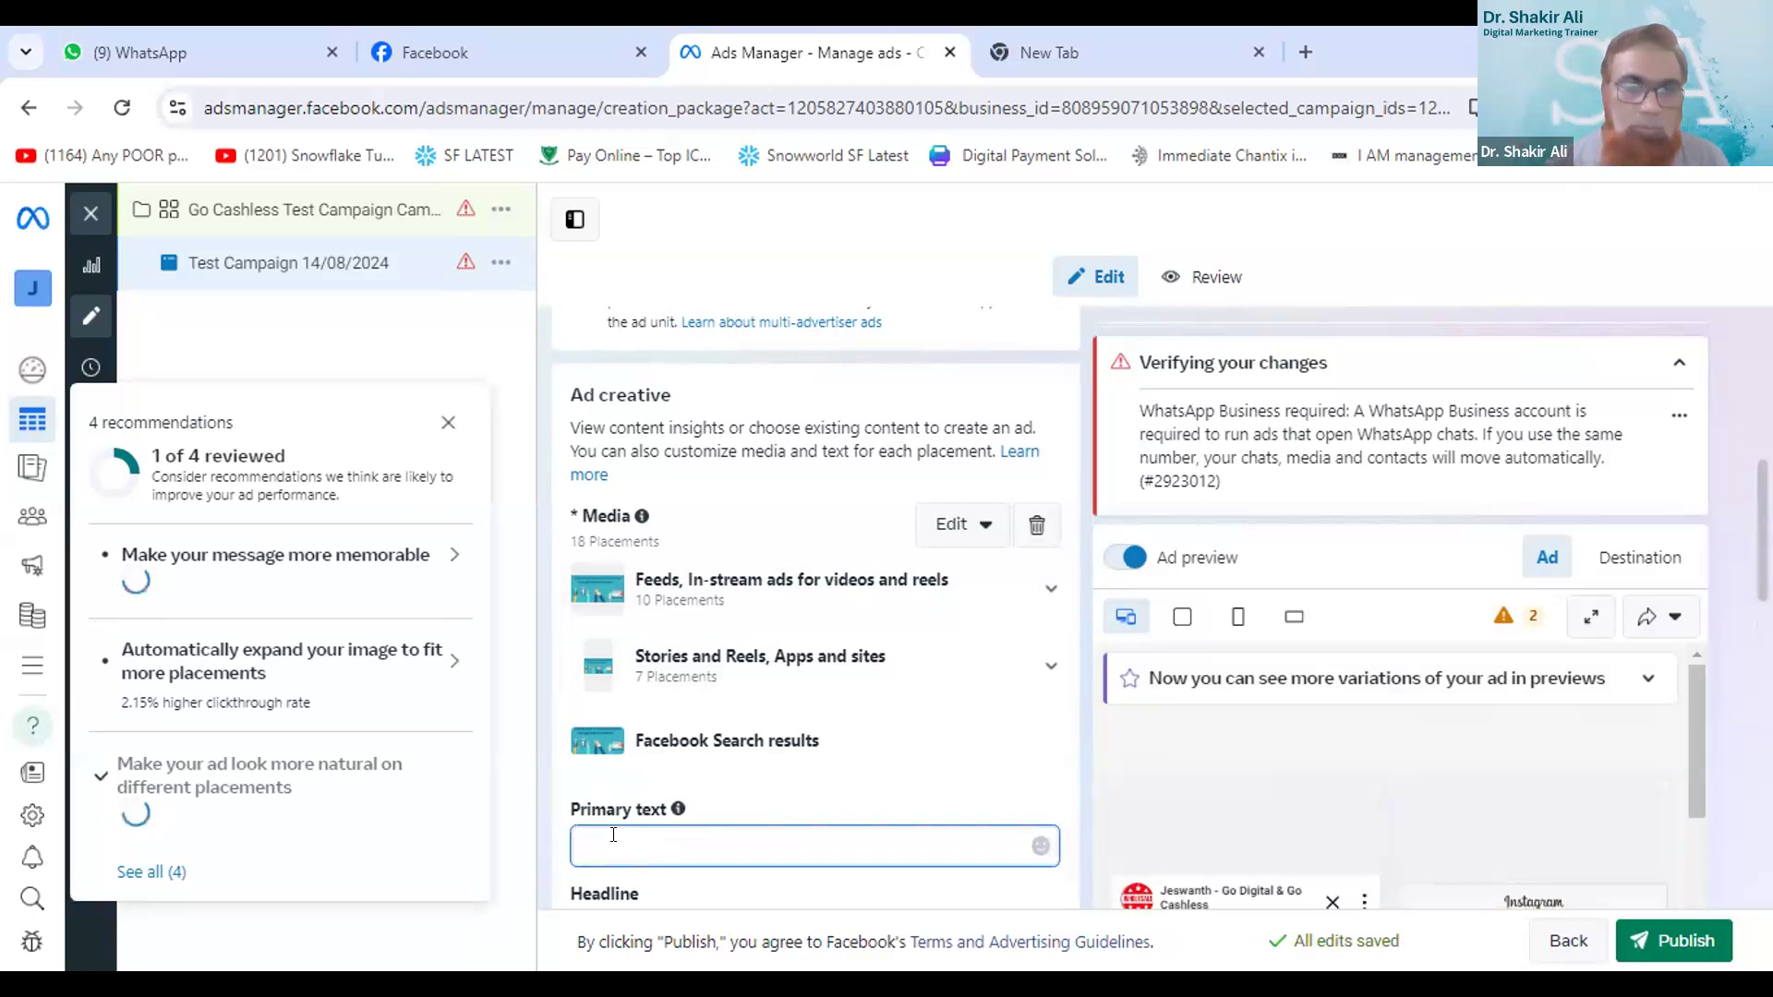
{"action": "type", "text": "Go"}
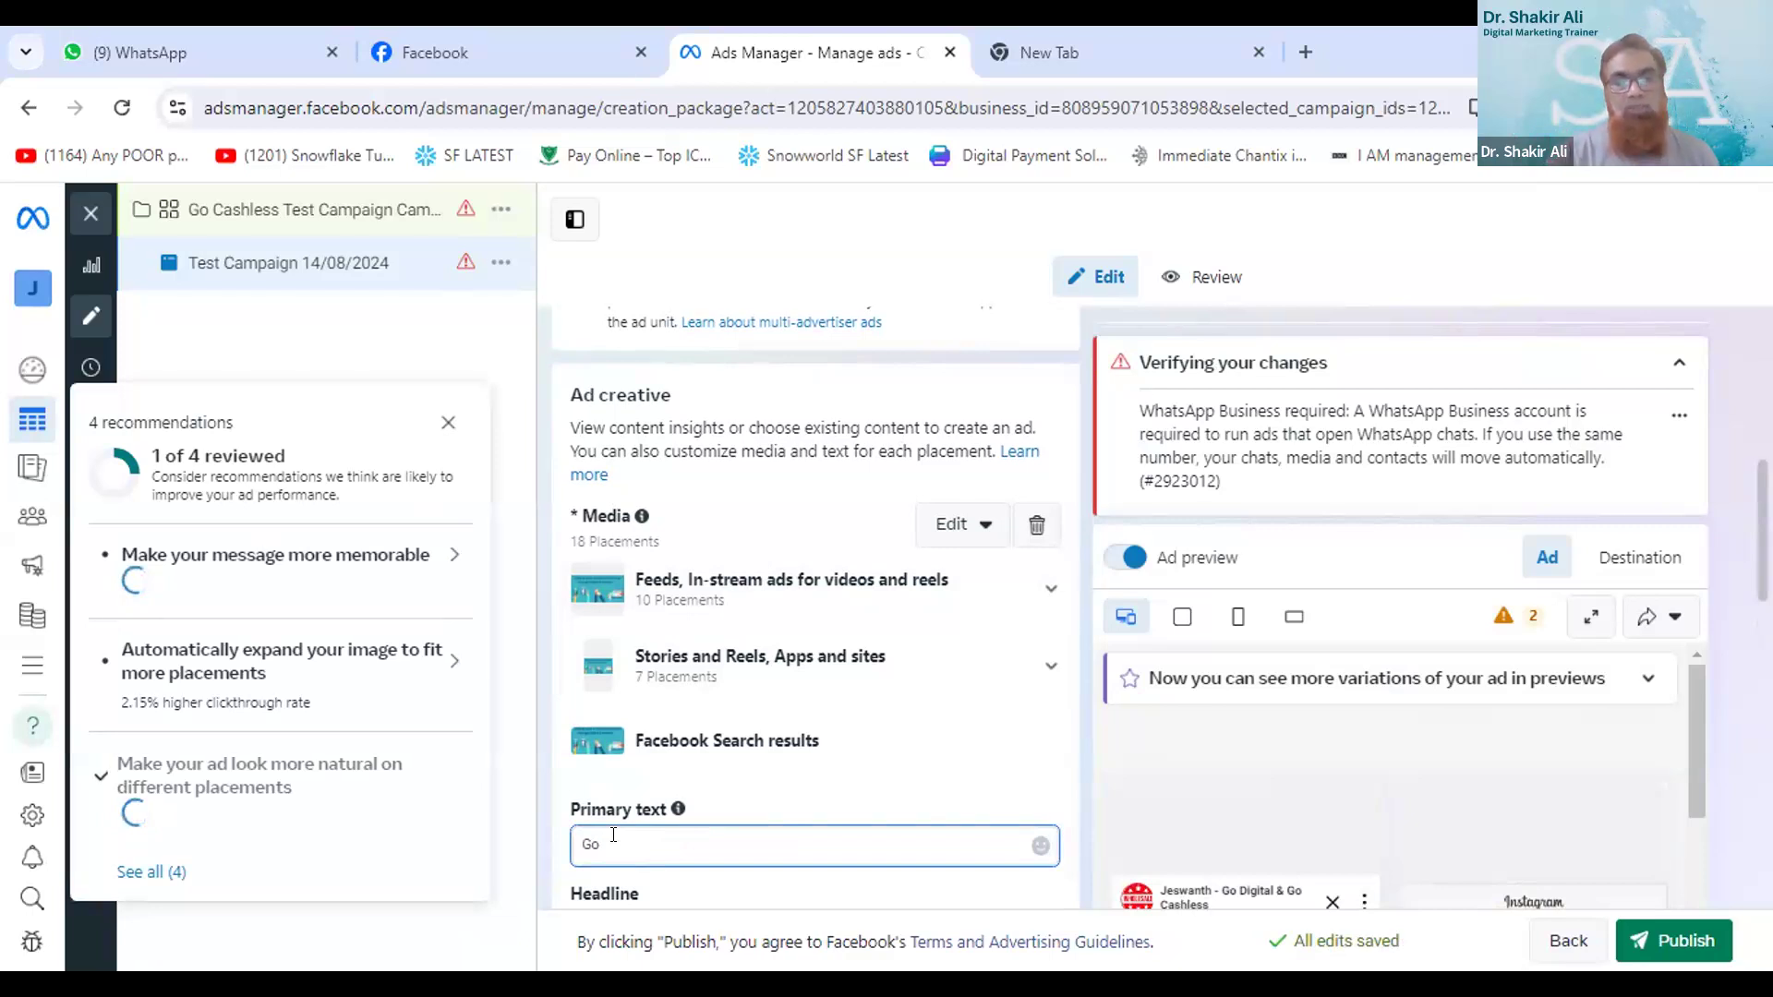
{"action": "type", "text": " Cashless"}
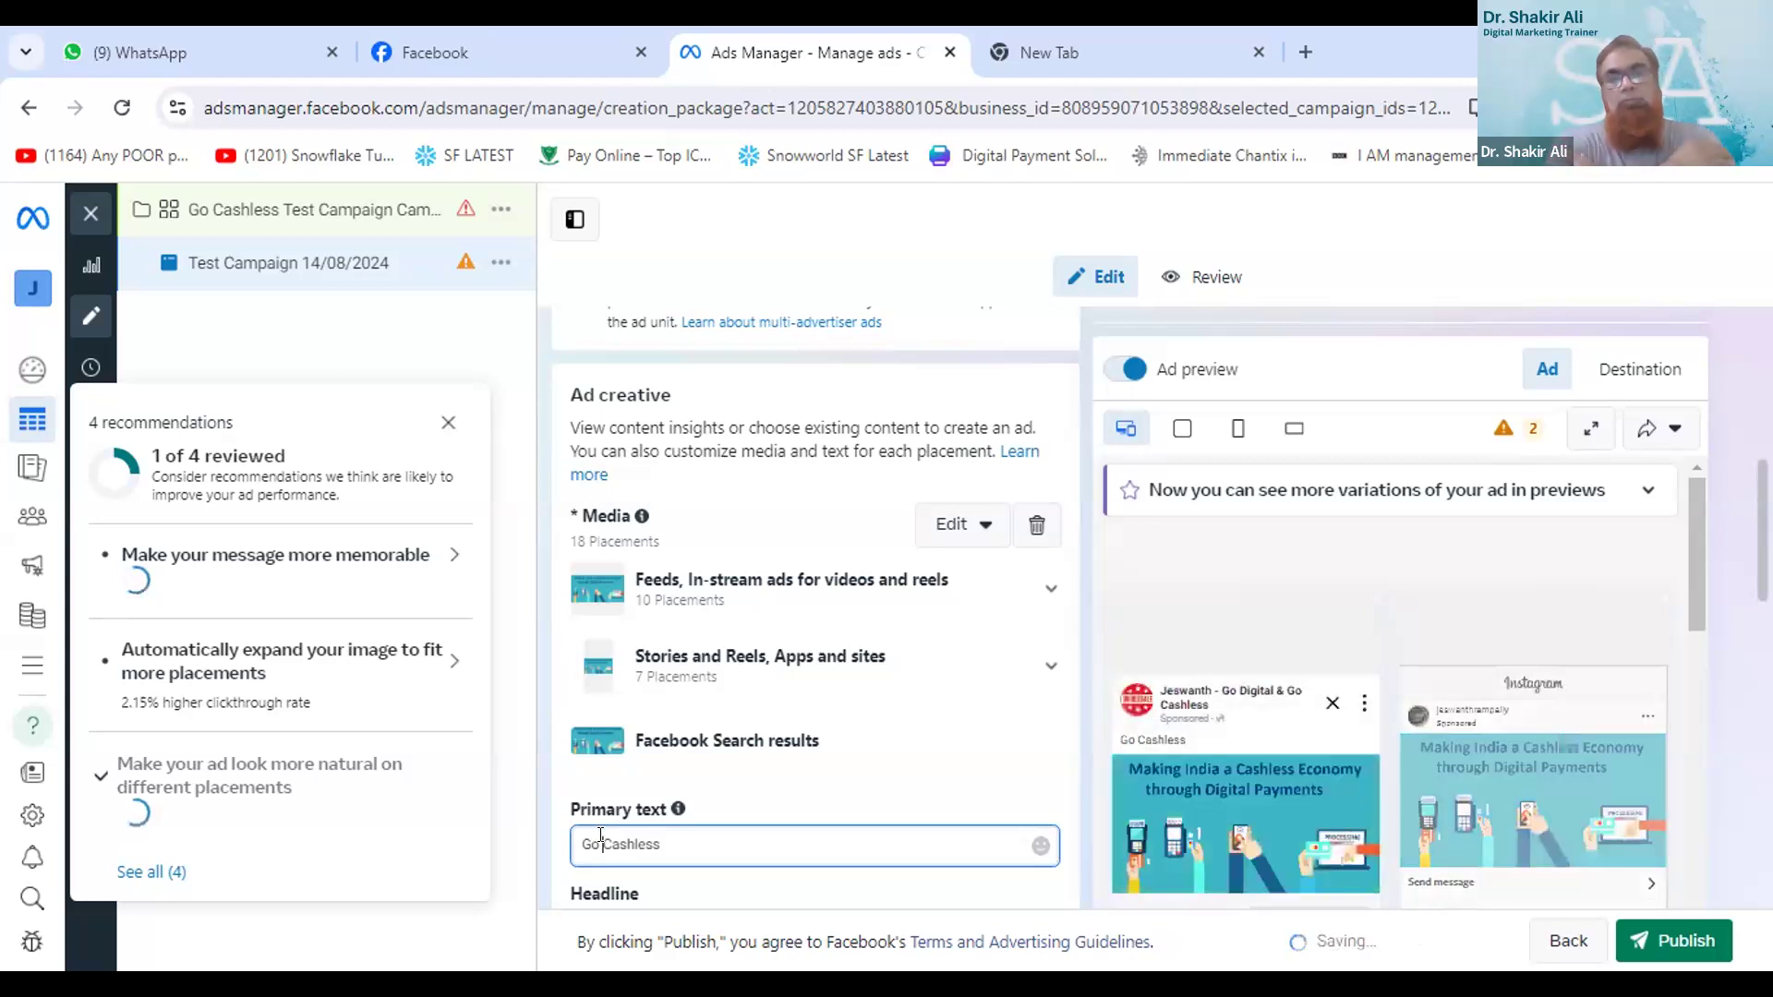
{"action": "type", "text": "Digital "}
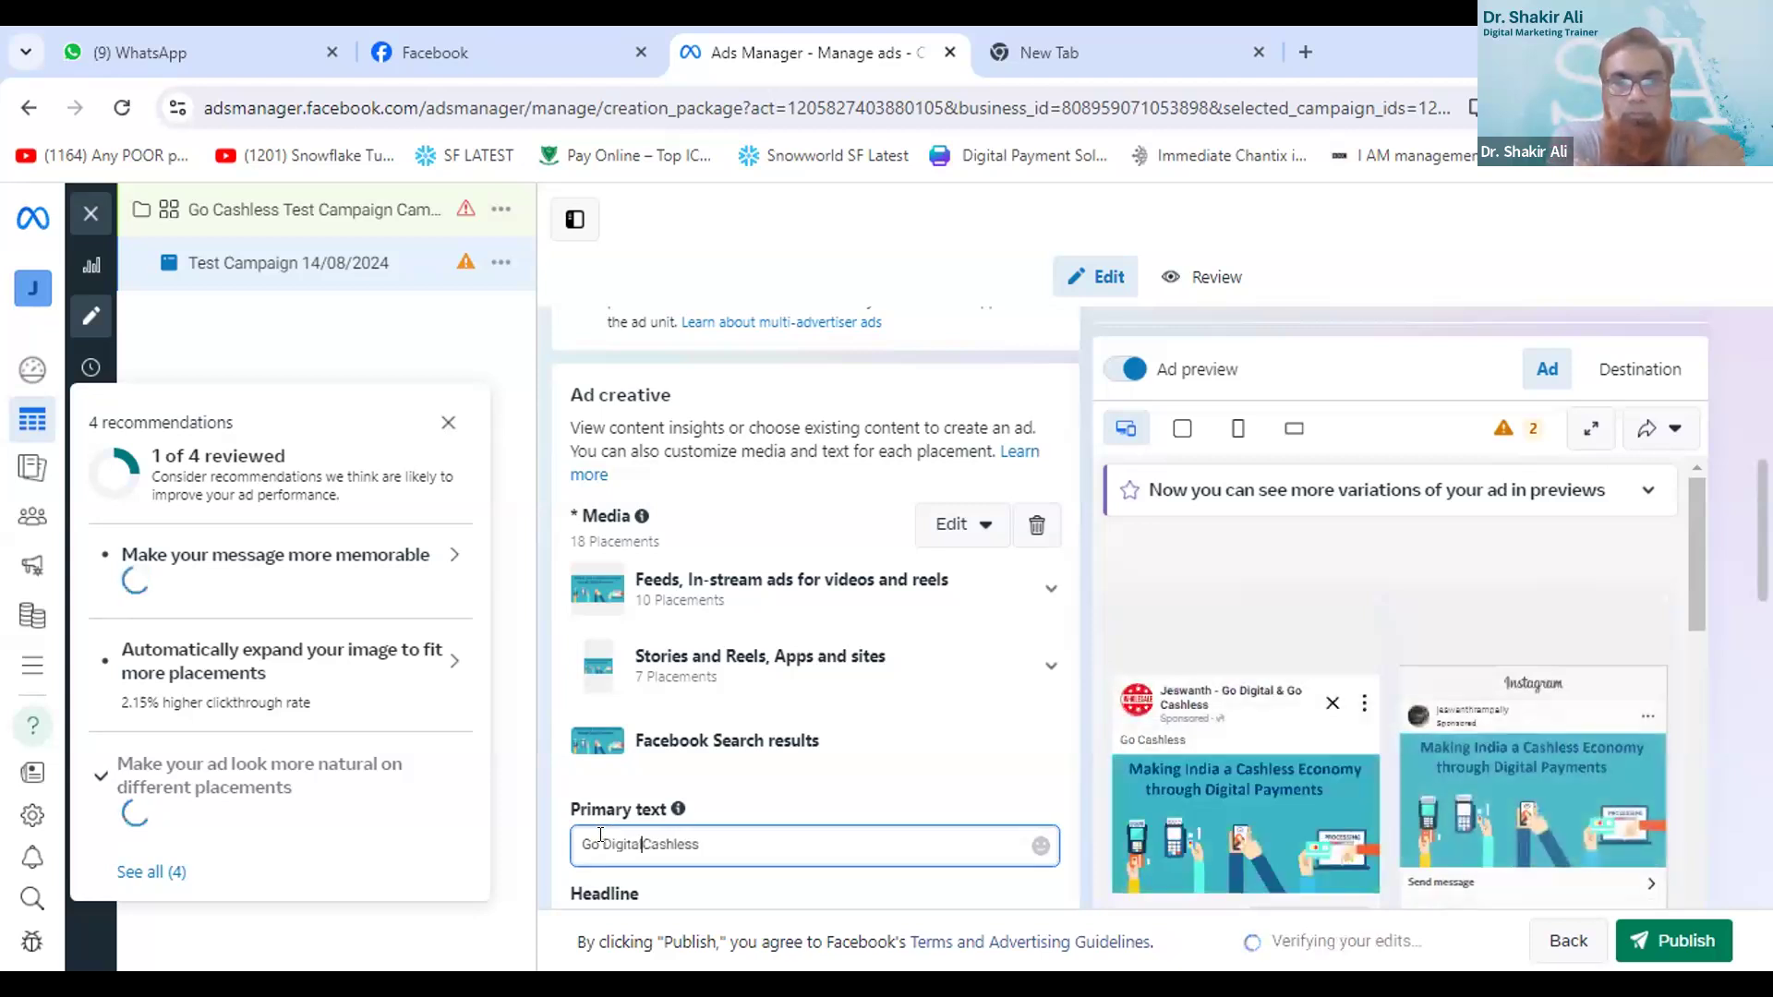
{"action": "type", "text": "Go"}
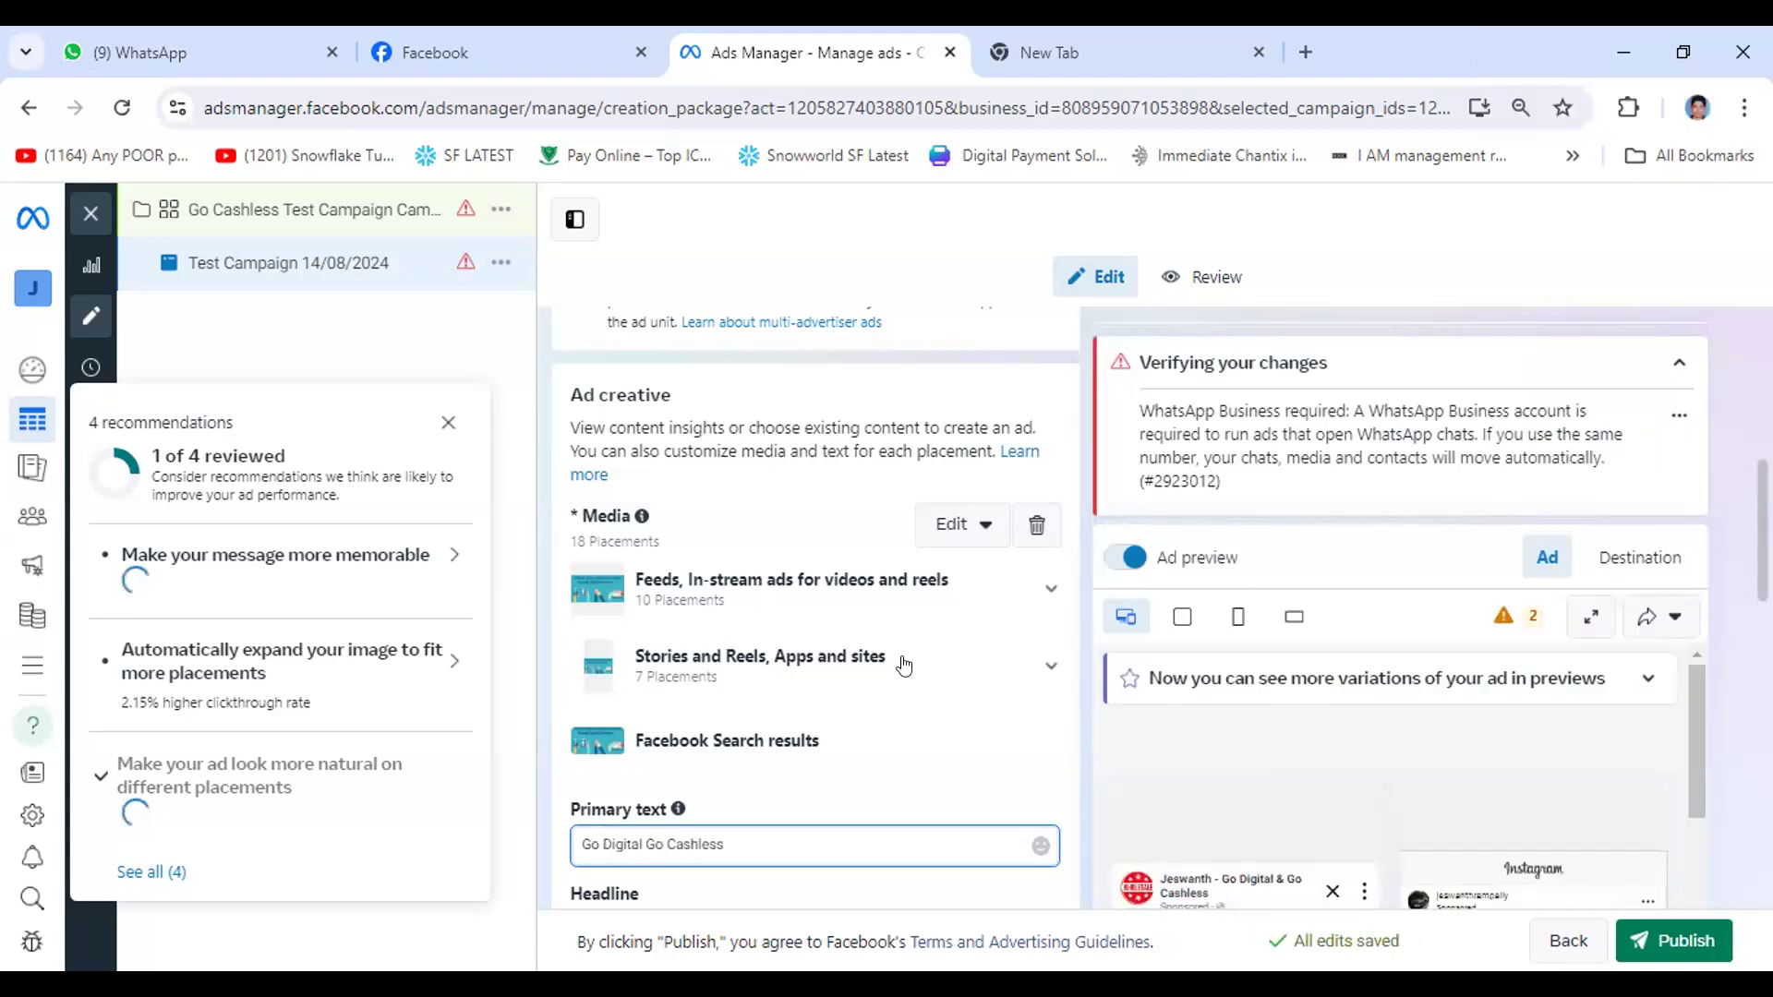
- Review the whole ad form, from the name and setup sections to the creative, message template and tracking settings
{"action": "scroll", "coordinate": [794, 609], "scroll_direction": "down", "scroll_amount": 5}
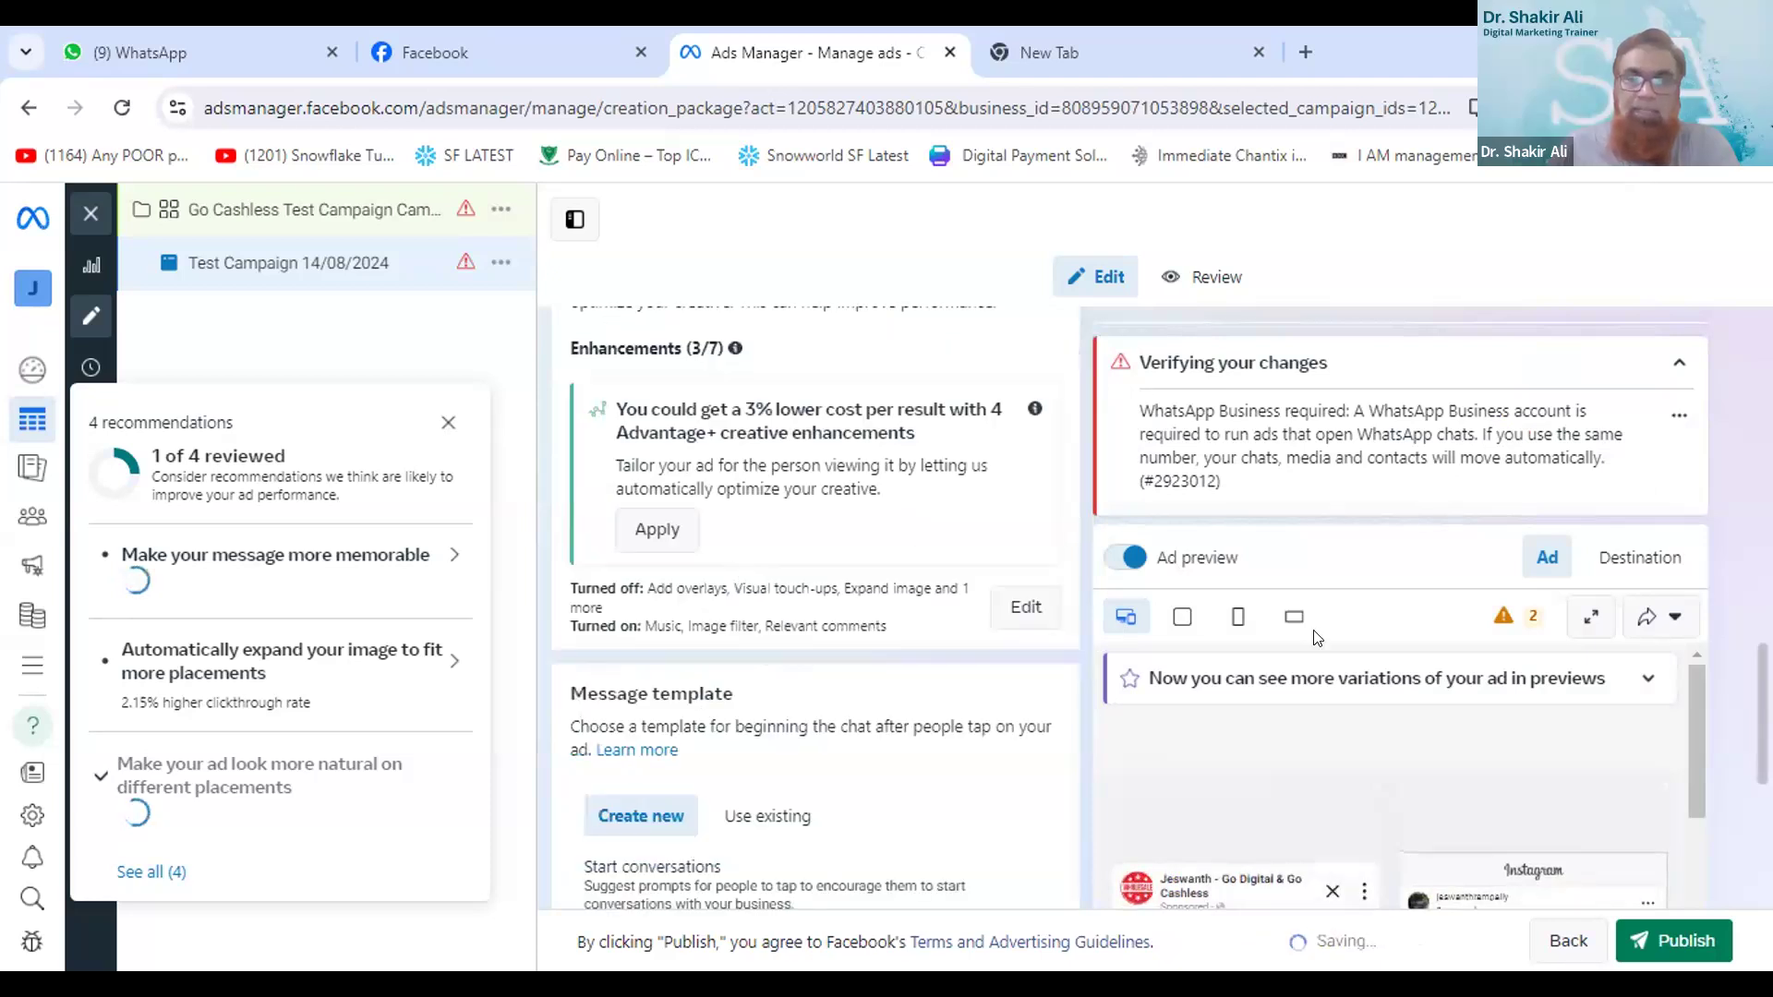
{"action": "scroll", "coordinate": [1316, 637], "scroll_direction": "down", "scroll_amount": 5}
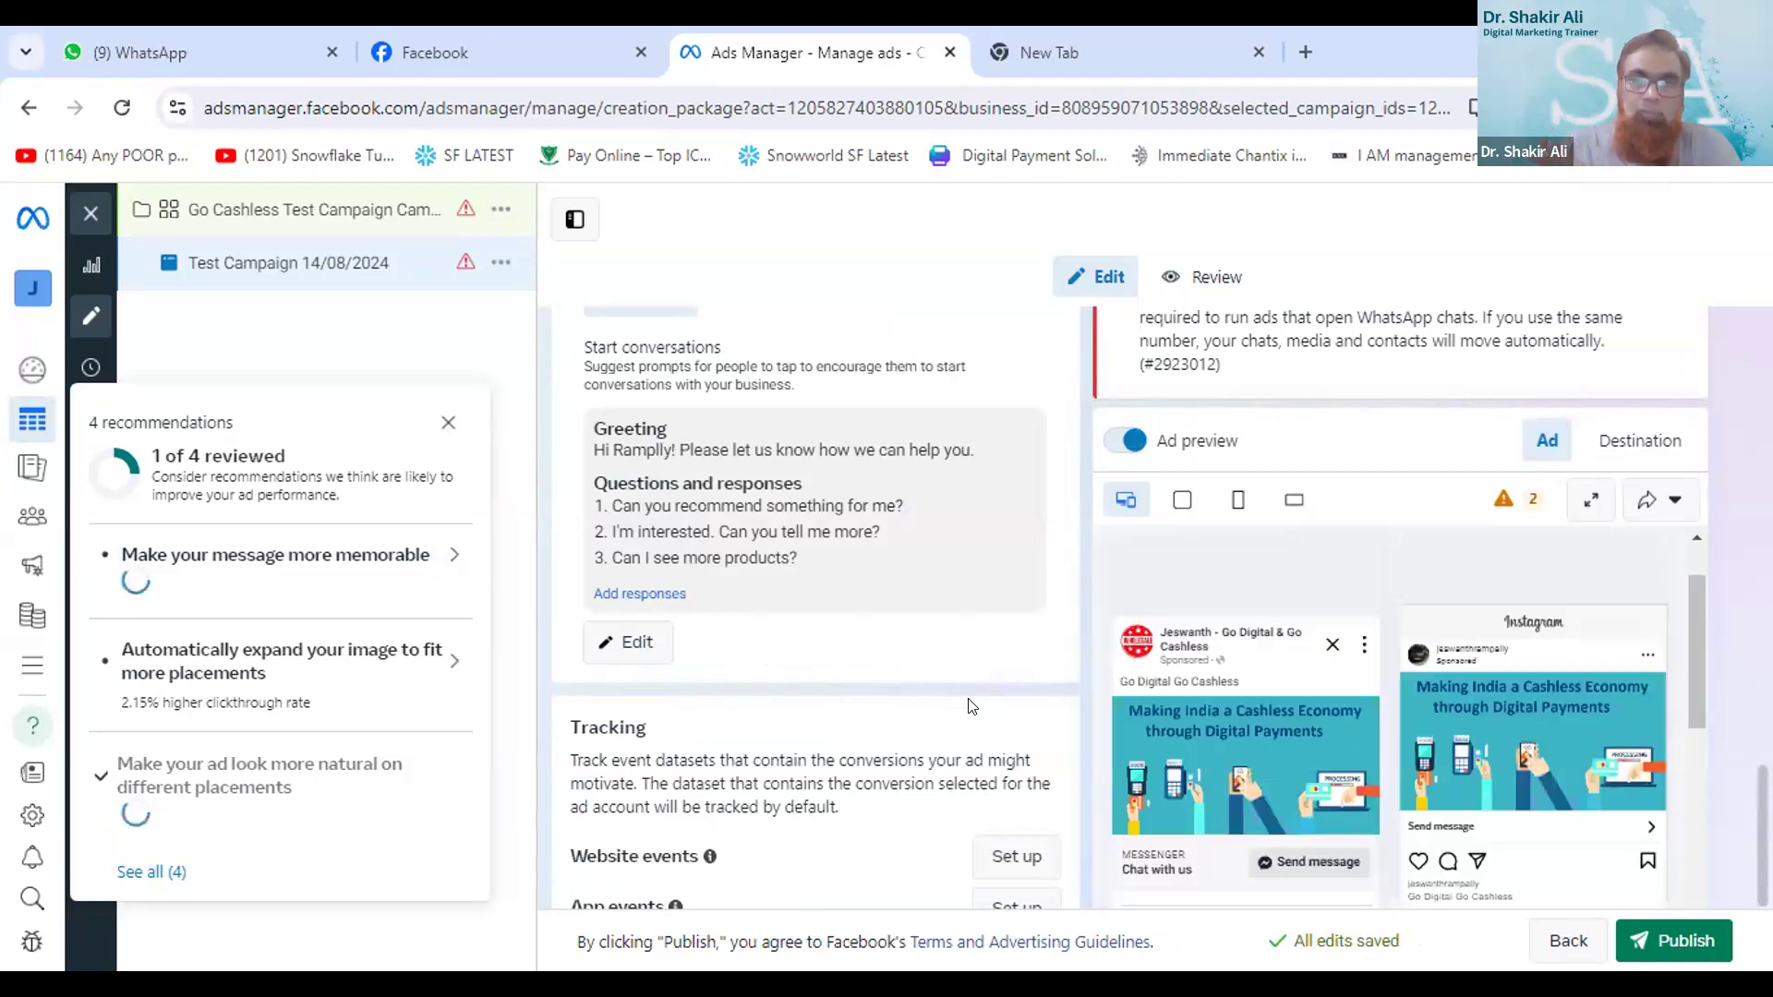
{"action": "scroll", "coordinate": [969, 704], "scroll_direction": "down", "scroll_amount": 2}
{"action": "scroll", "coordinate": [969, 703], "scroll_direction": "down", "scroll_amount": 3}
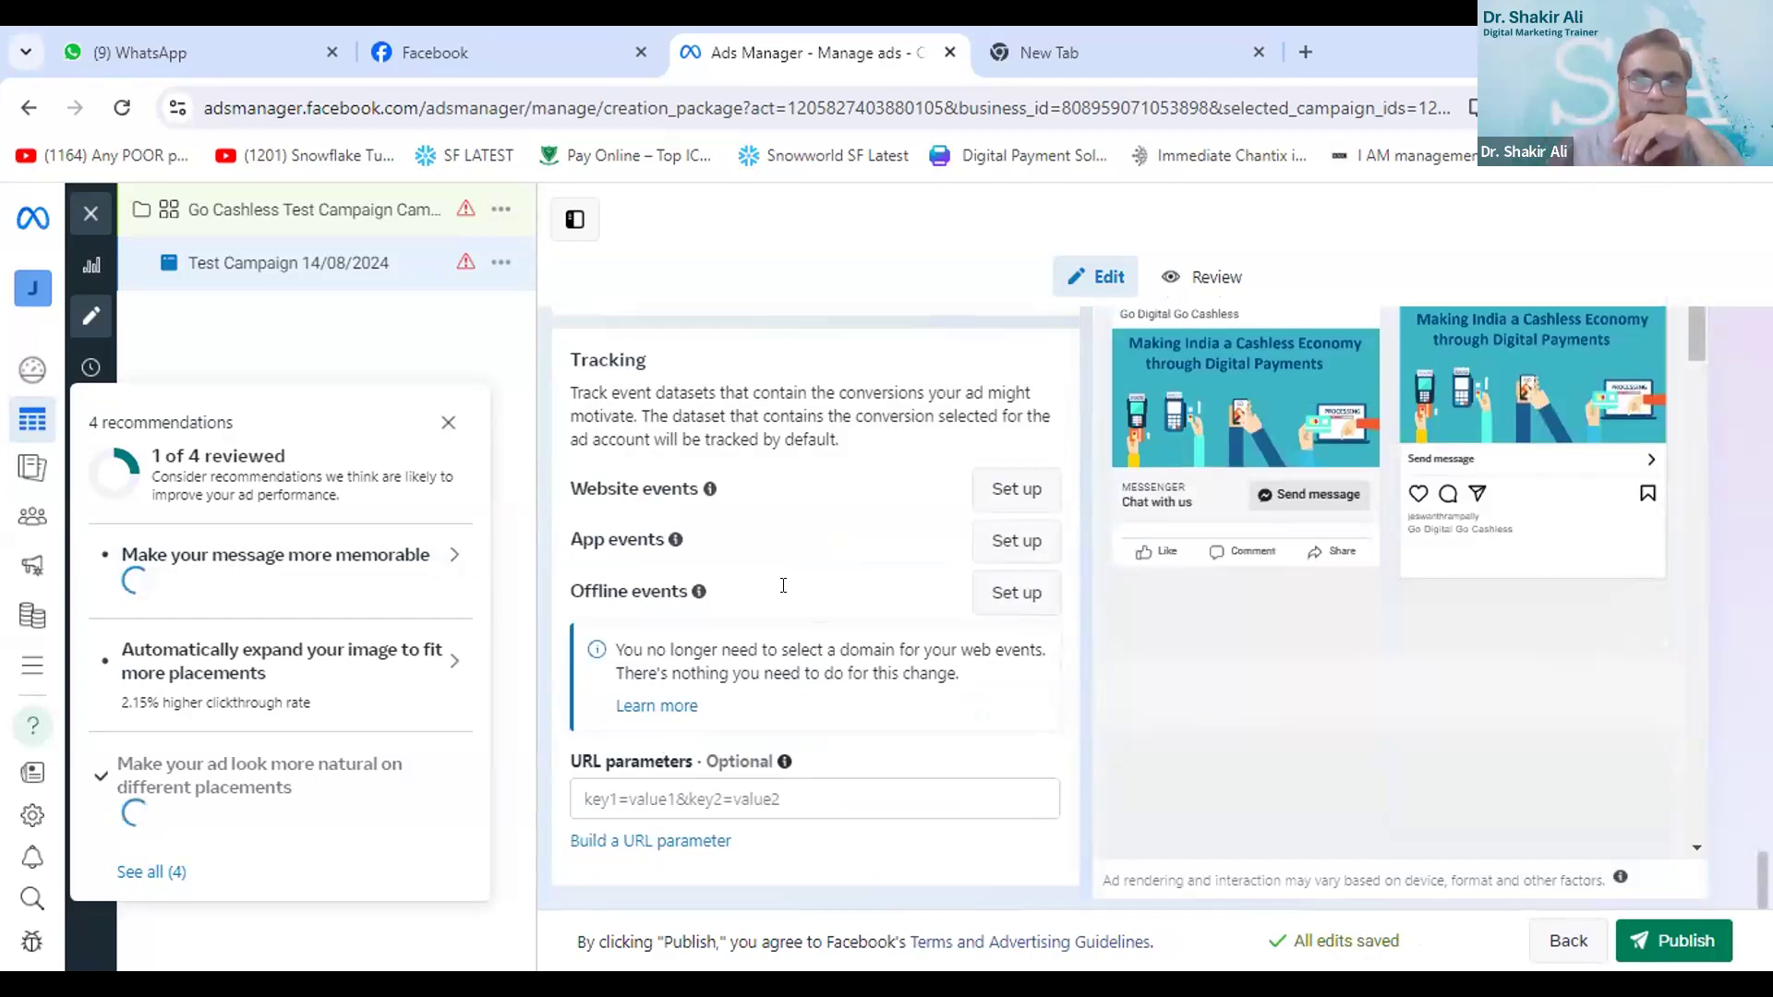
{"action": "scroll", "coordinate": [783, 585], "scroll_direction": "up", "scroll_amount": 10}
{"action": "scroll", "coordinate": [783, 585], "scroll_direction": "up", "scroll_amount": 3}
{"action": "scroll", "coordinate": [783, 585], "scroll_direction": "up", "scroll_amount": 2}
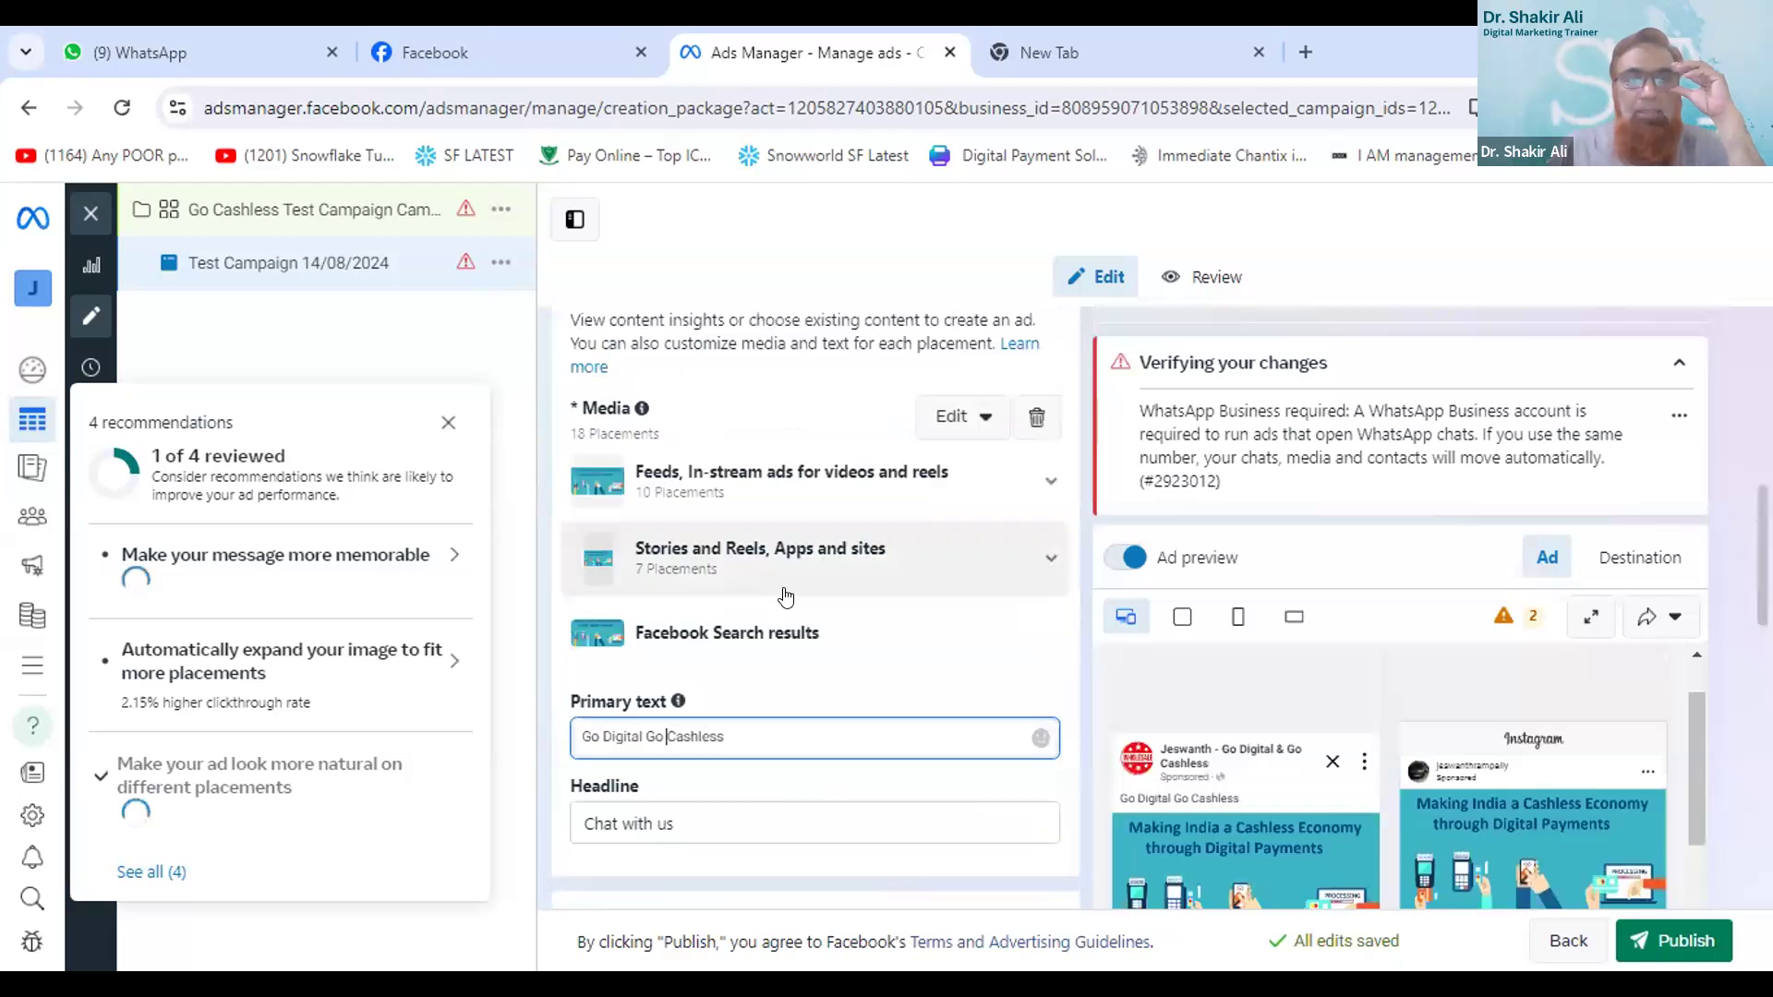
{"action": "scroll", "coordinate": [785, 583], "scroll_direction": "up", "scroll_amount": 3}
{"action": "scroll", "coordinate": [791, 595], "scroll_direction": "up", "scroll_amount": 2}
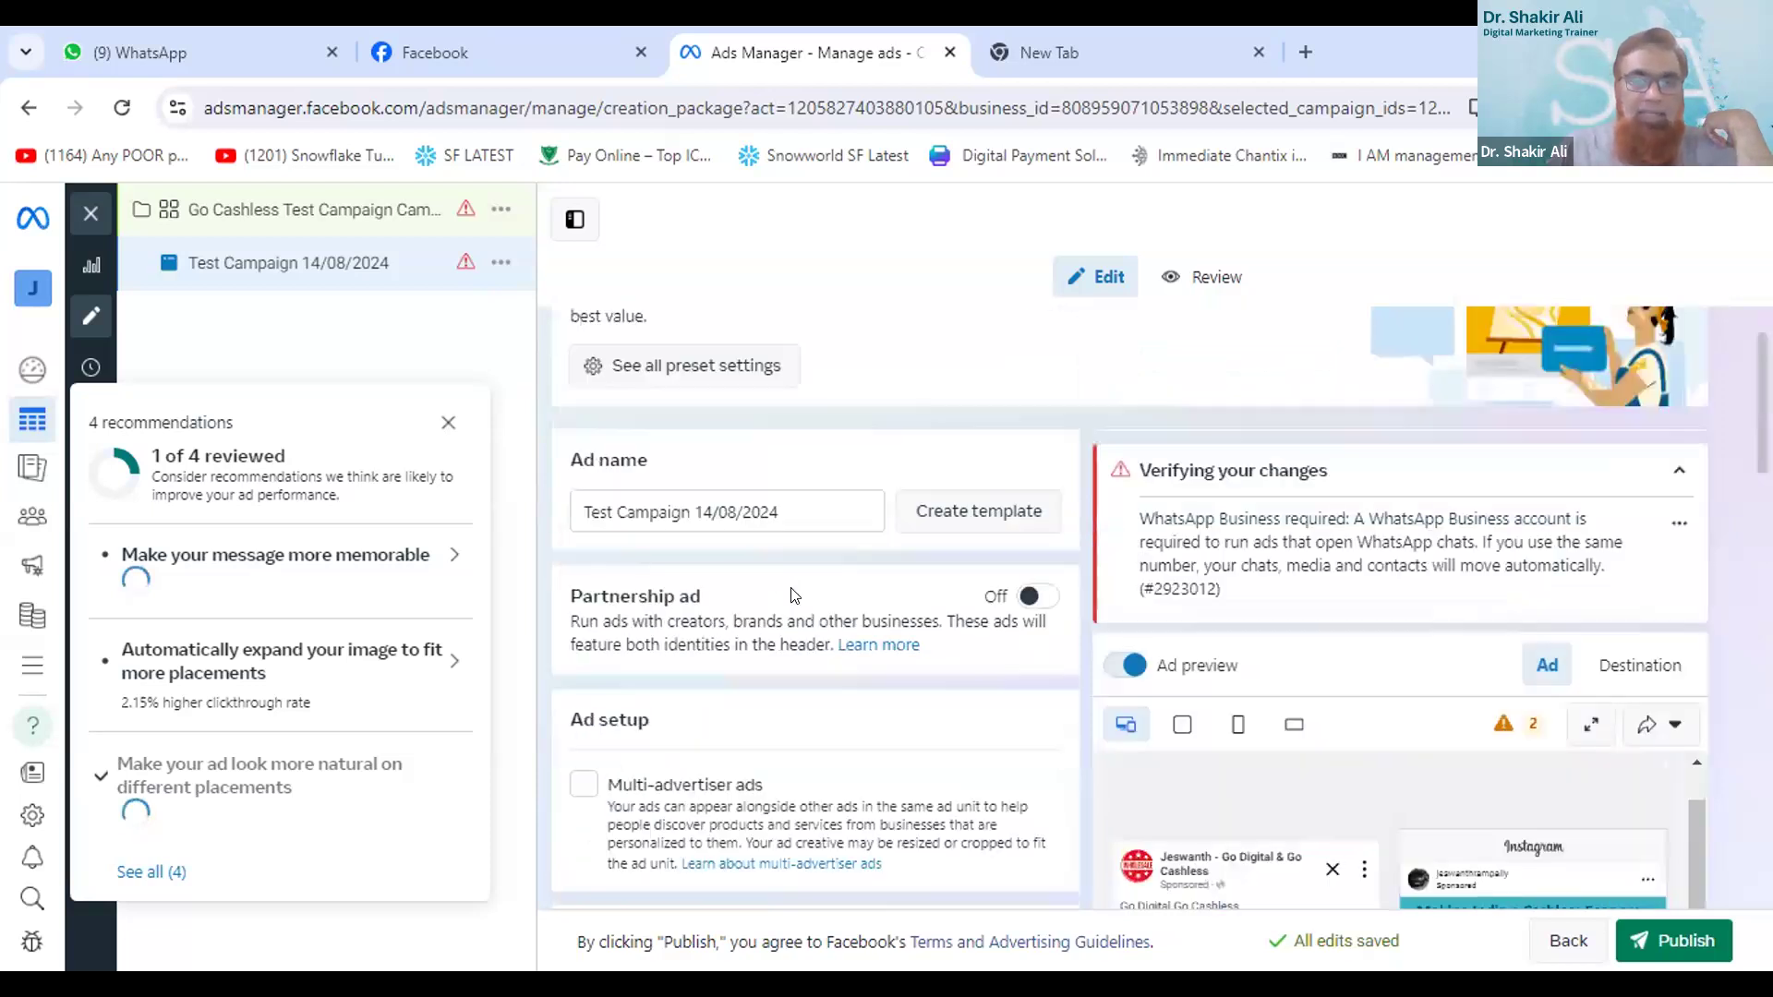
{"action": "scroll", "coordinate": [791, 596], "scroll_direction": "up", "scroll_amount": 2}
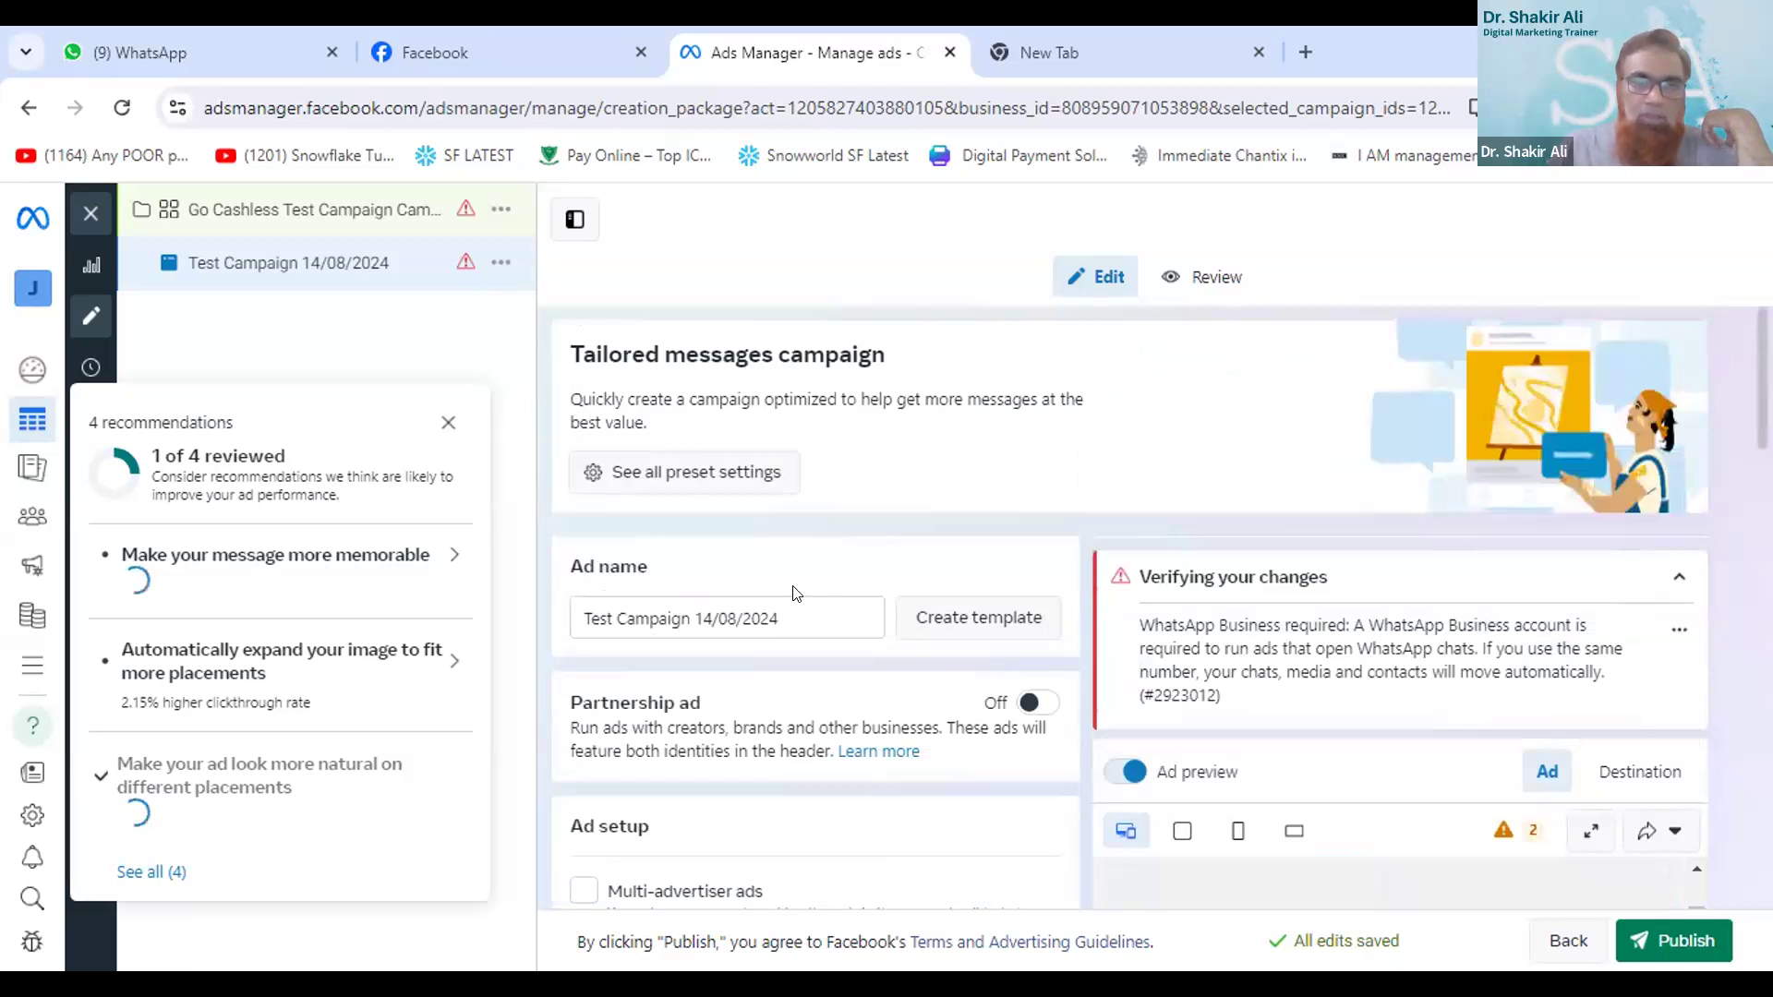
{"action": "scroll", "coordinate": [796, 592], "scroll_direction": "down", "scroll_amount": 2}
{"action": "scroll", "coordinate": [794, 594], "scroll_direction": "down", "scroll_amount": 2}
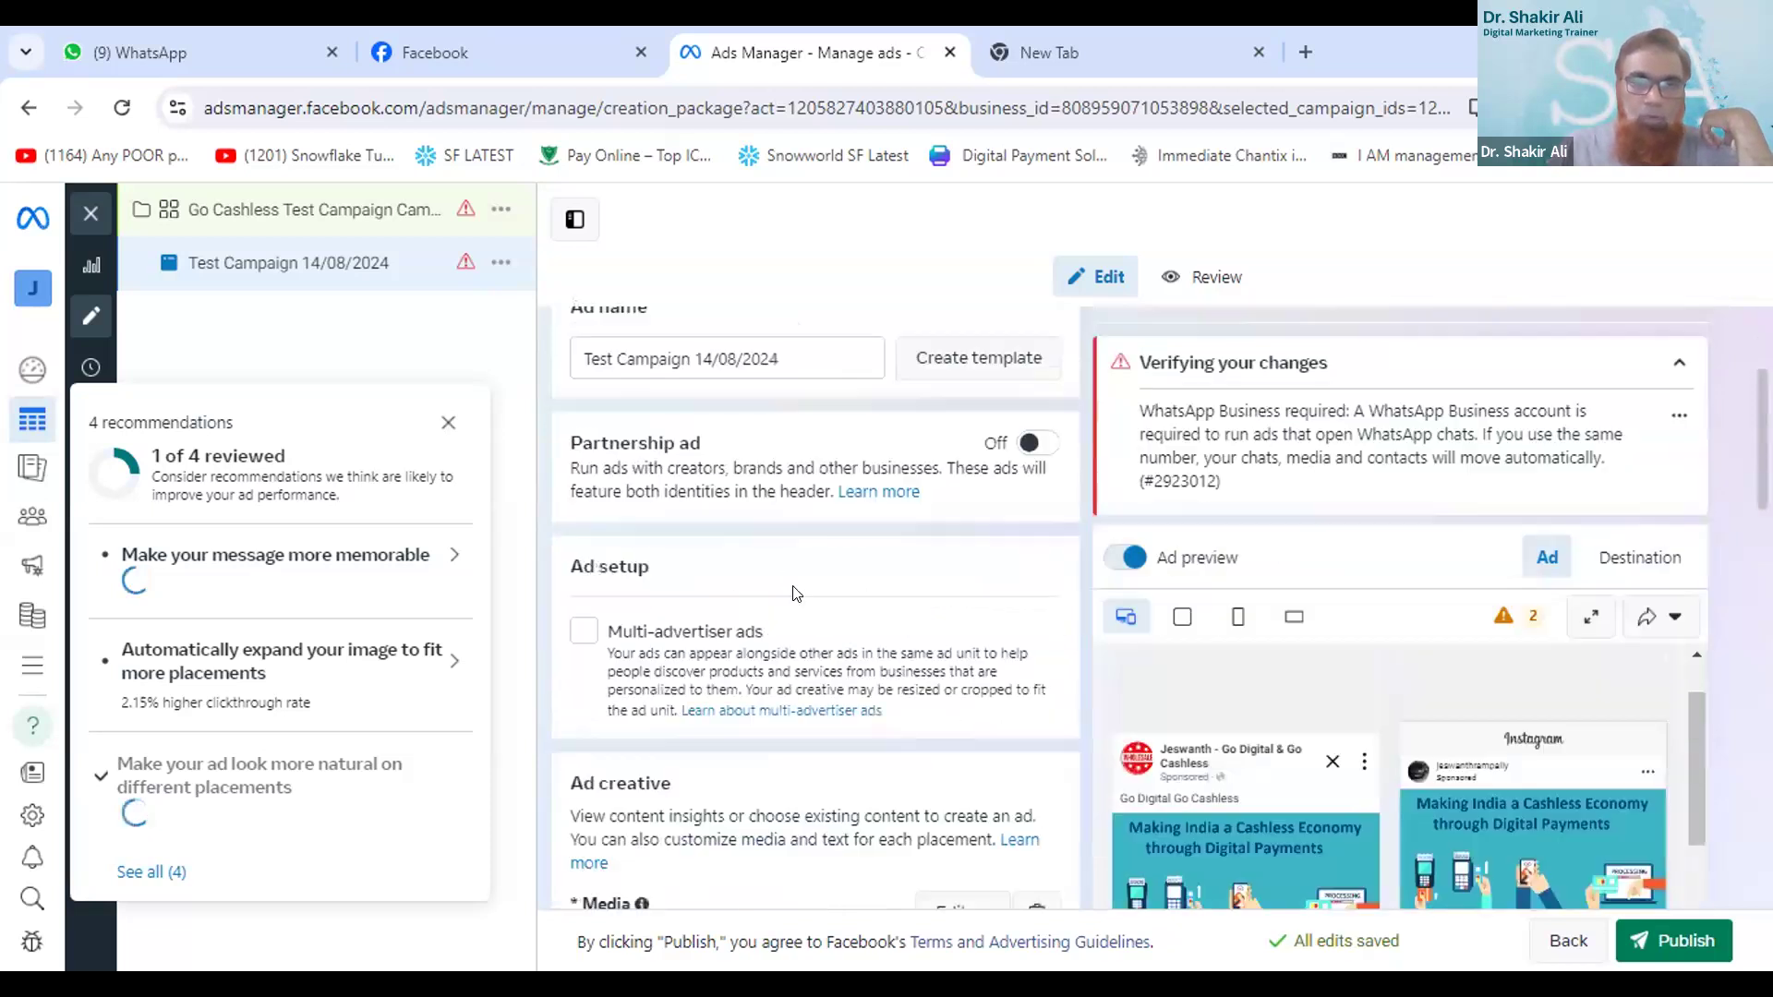
{"action": "scroll", "coordinate": [795, 594], "scroll_direction": "down", "scroll_amount": 1}
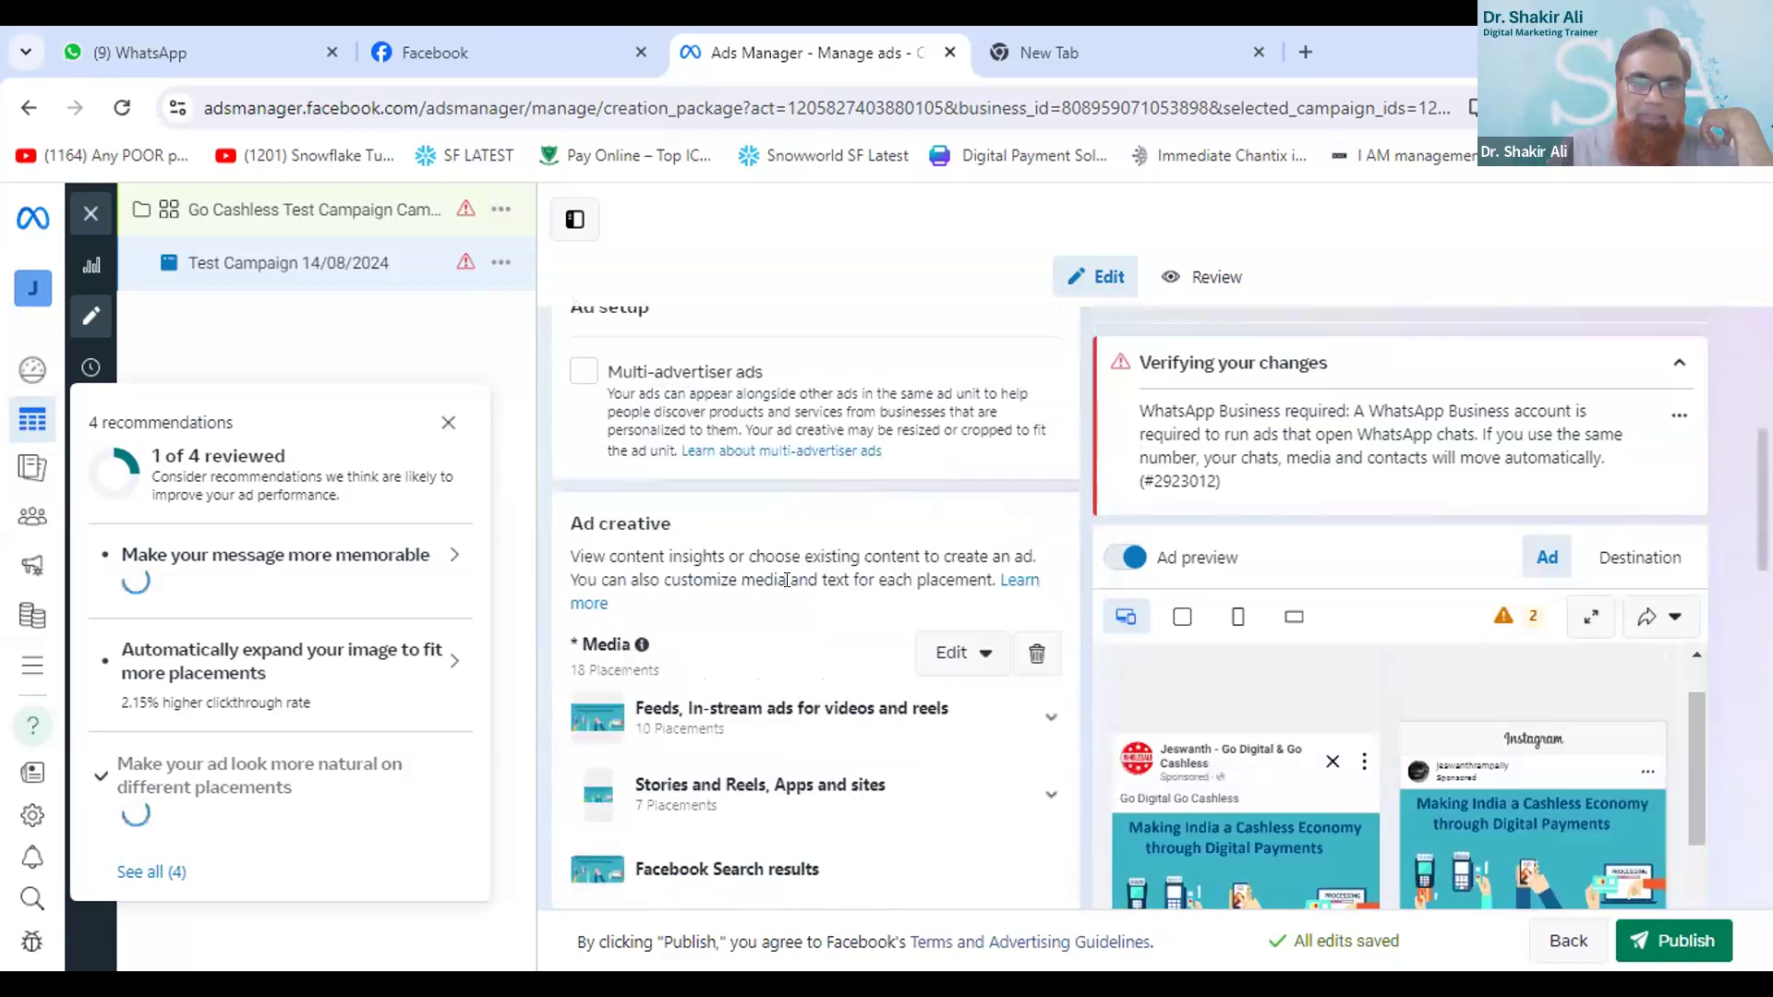
{"action": "scroll", "coordinate": [788, 596], "scroll_direction": "down", "scroll_amount": 2}
{"action": "scroll", "coordinate": [724, 768], "scroll_direction": "down", "scroll_amount": 1}
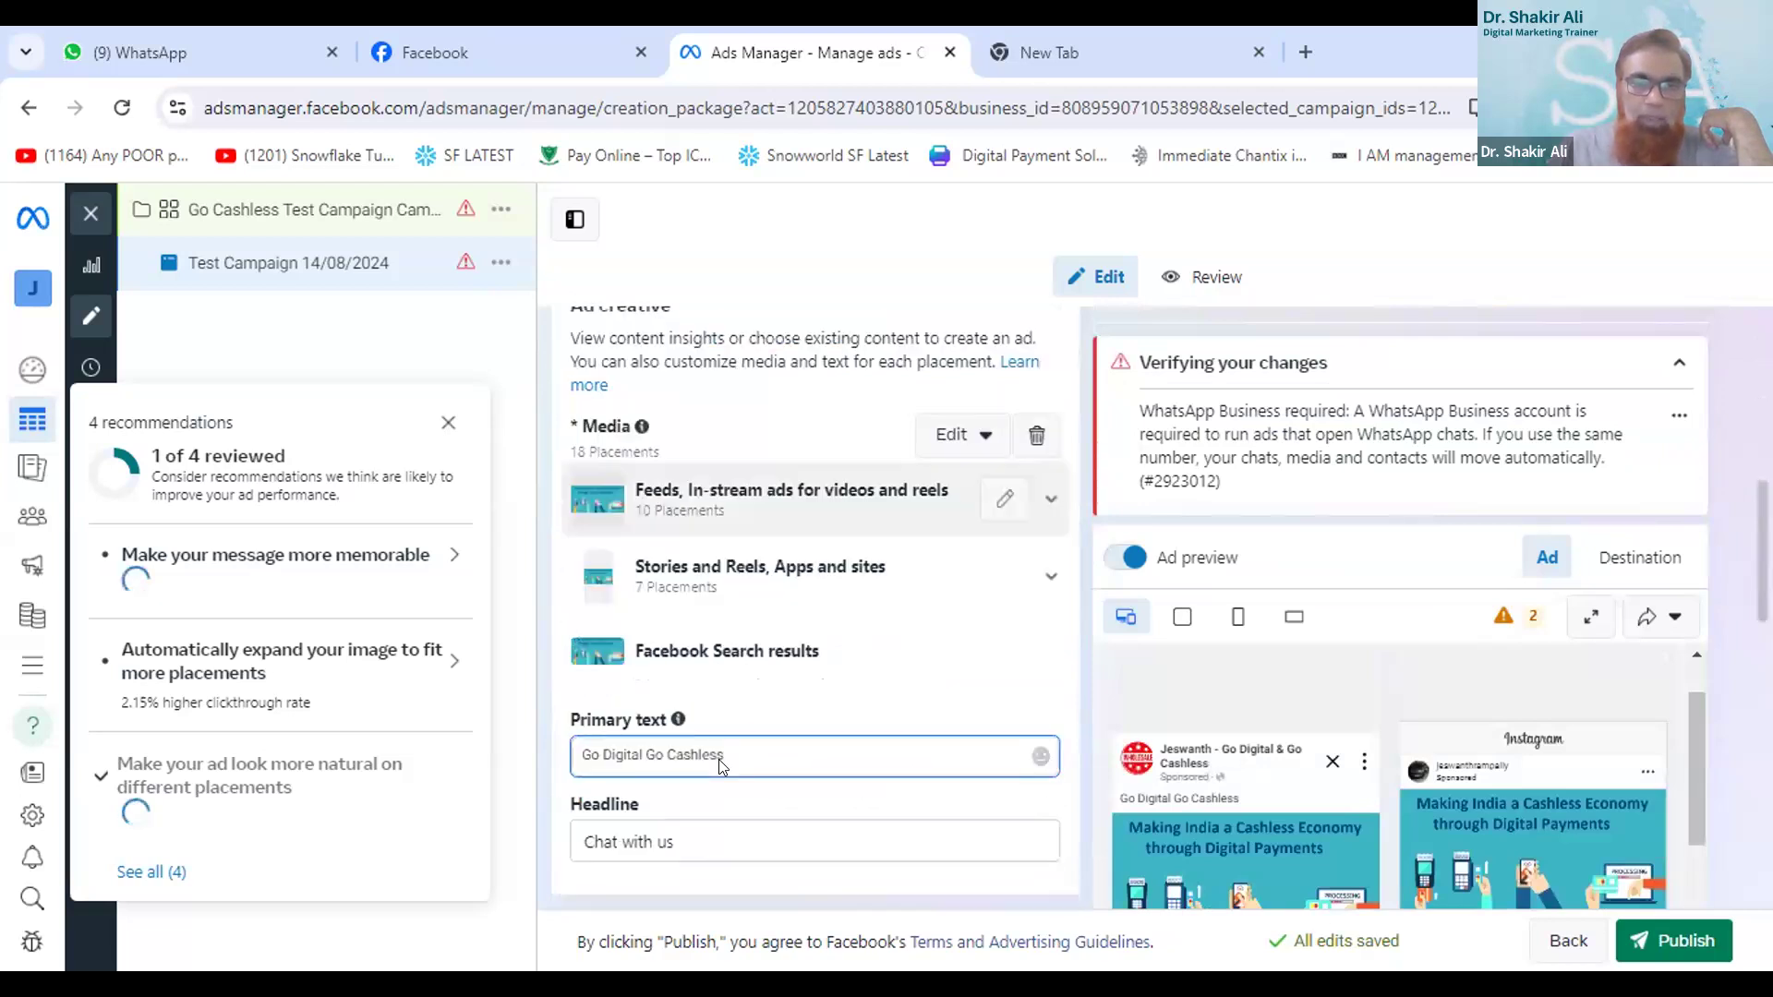
- Replace the ad's default headline with "Making India Cashless Economy"
{"action": "scroll", "coordinate": [665, 796], "scroll_direction": "down", "scroll_amount": 1}
{"action": "left_click", "coordinate": [635, 799]}
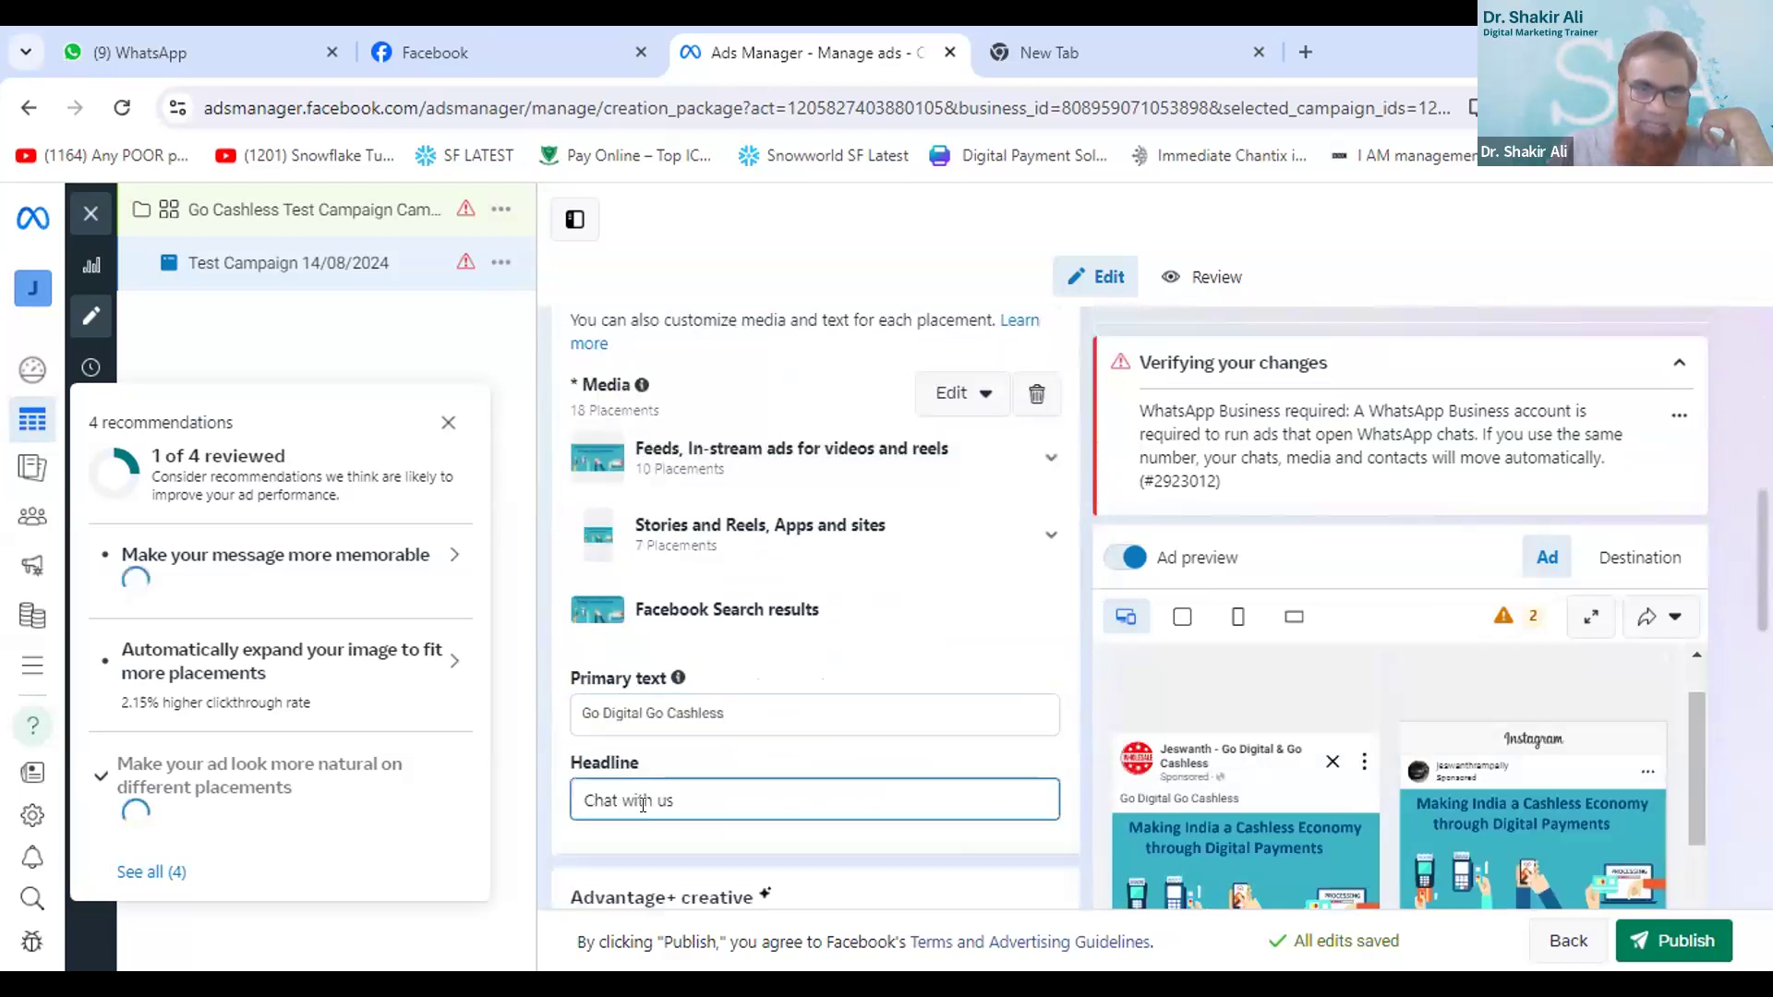
{"action": "key", "text": "Home"}
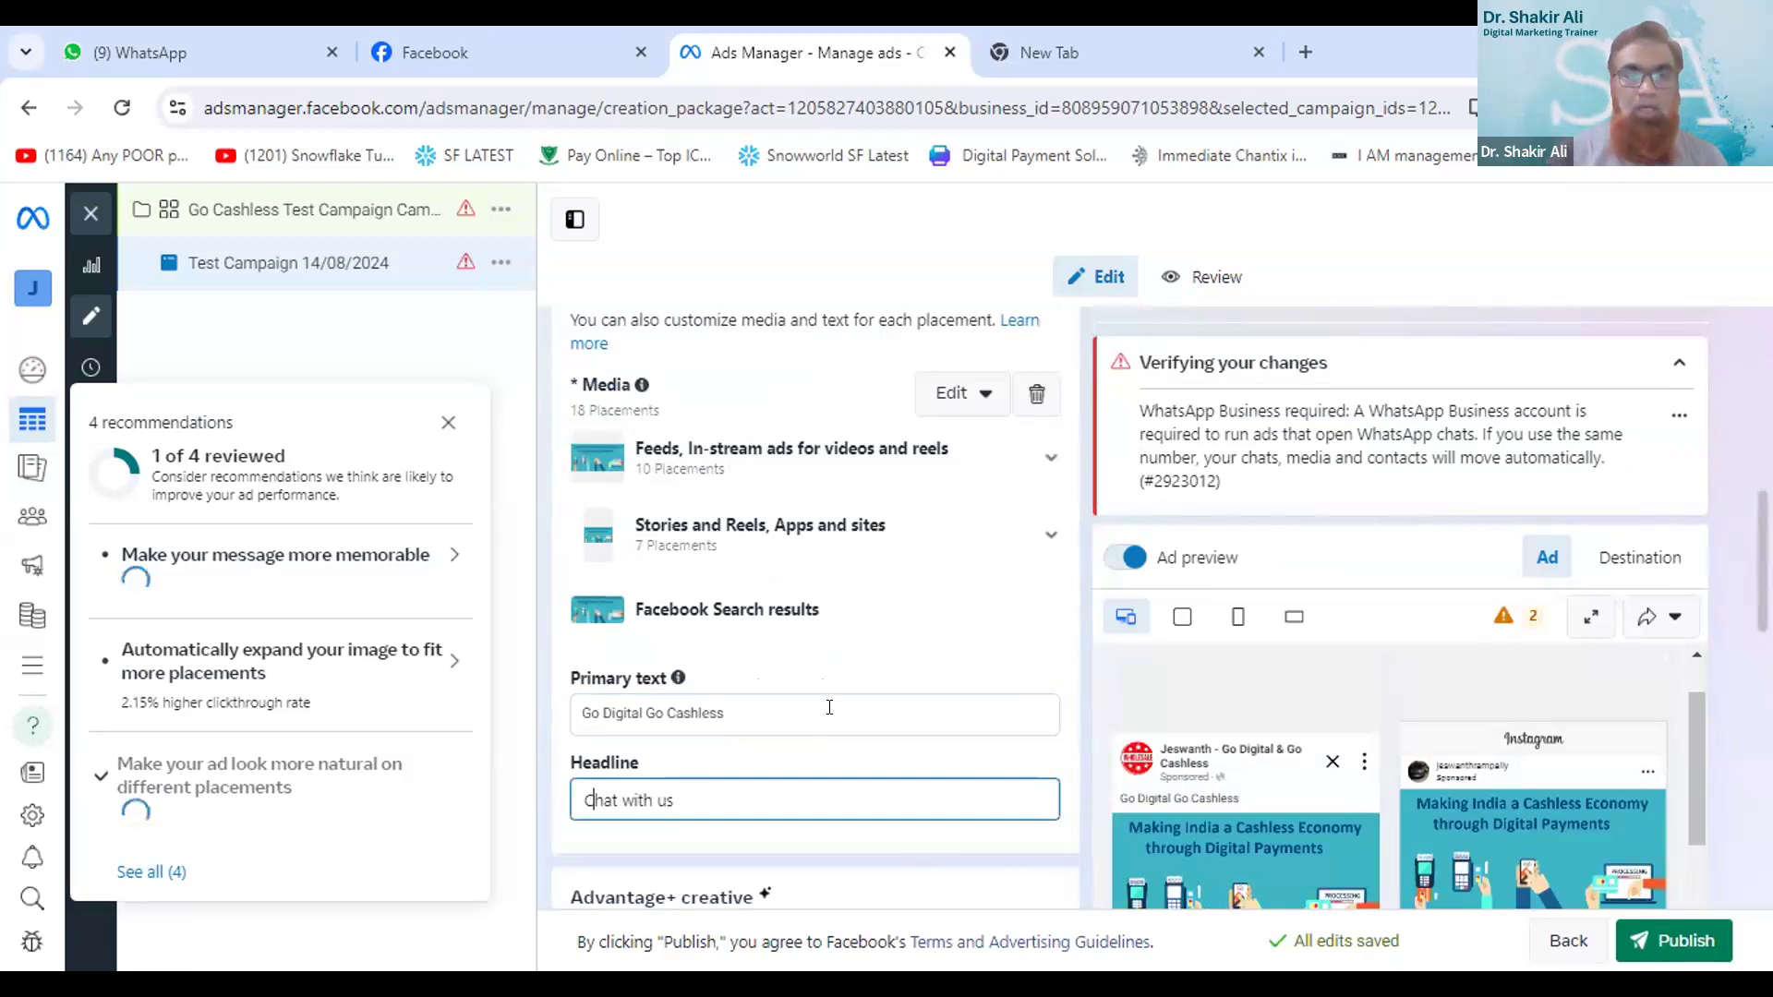
{"action": "key", "text": "Delete"}
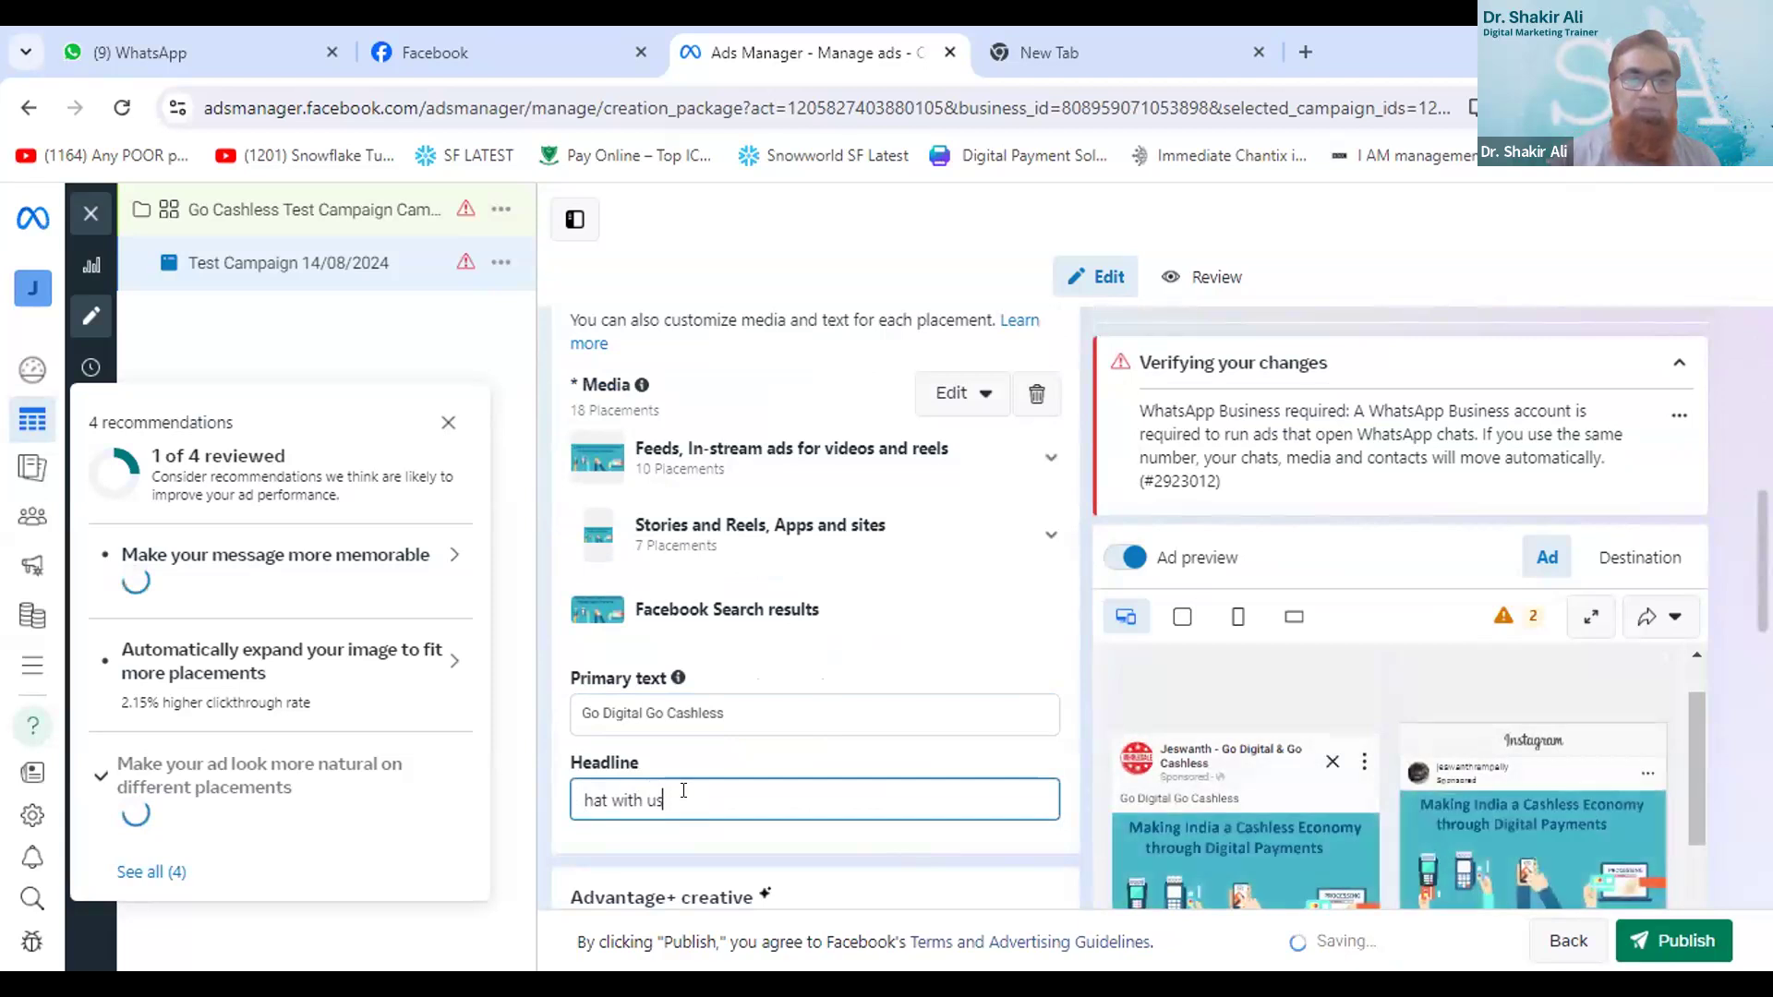
{"action": "double_click", "coordinate": [685, 791]}
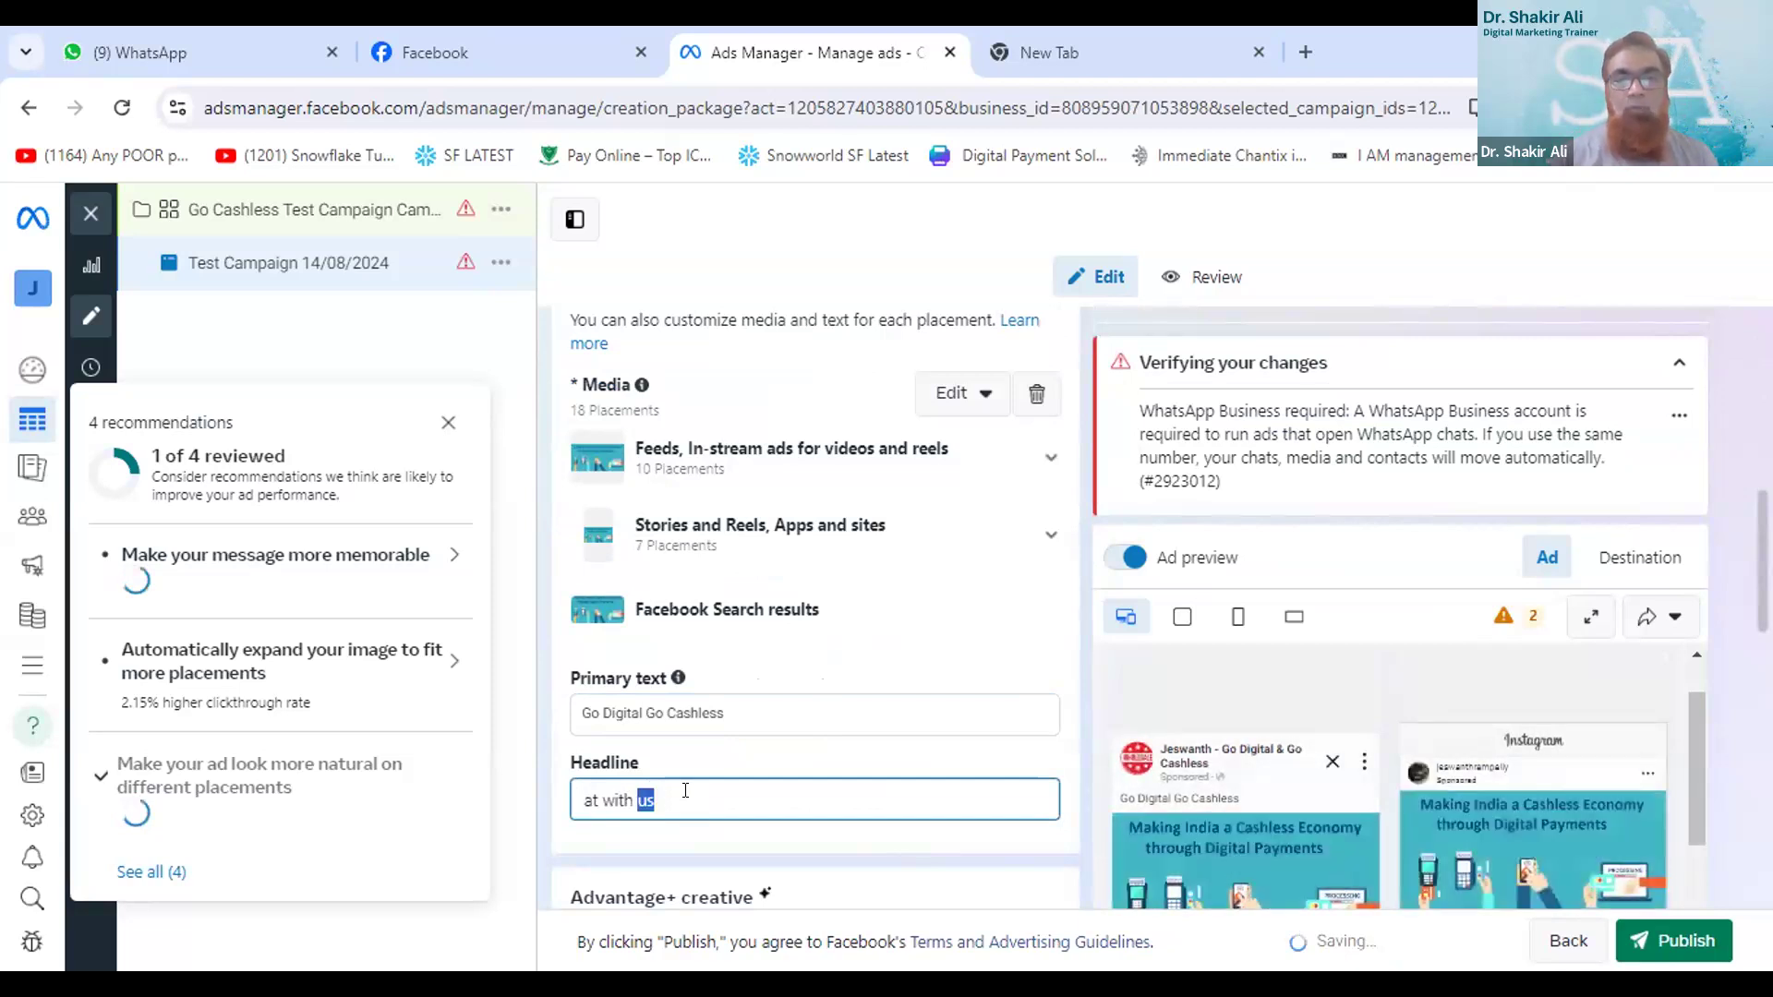
{"action": "key", "text": "ctrl+a"}
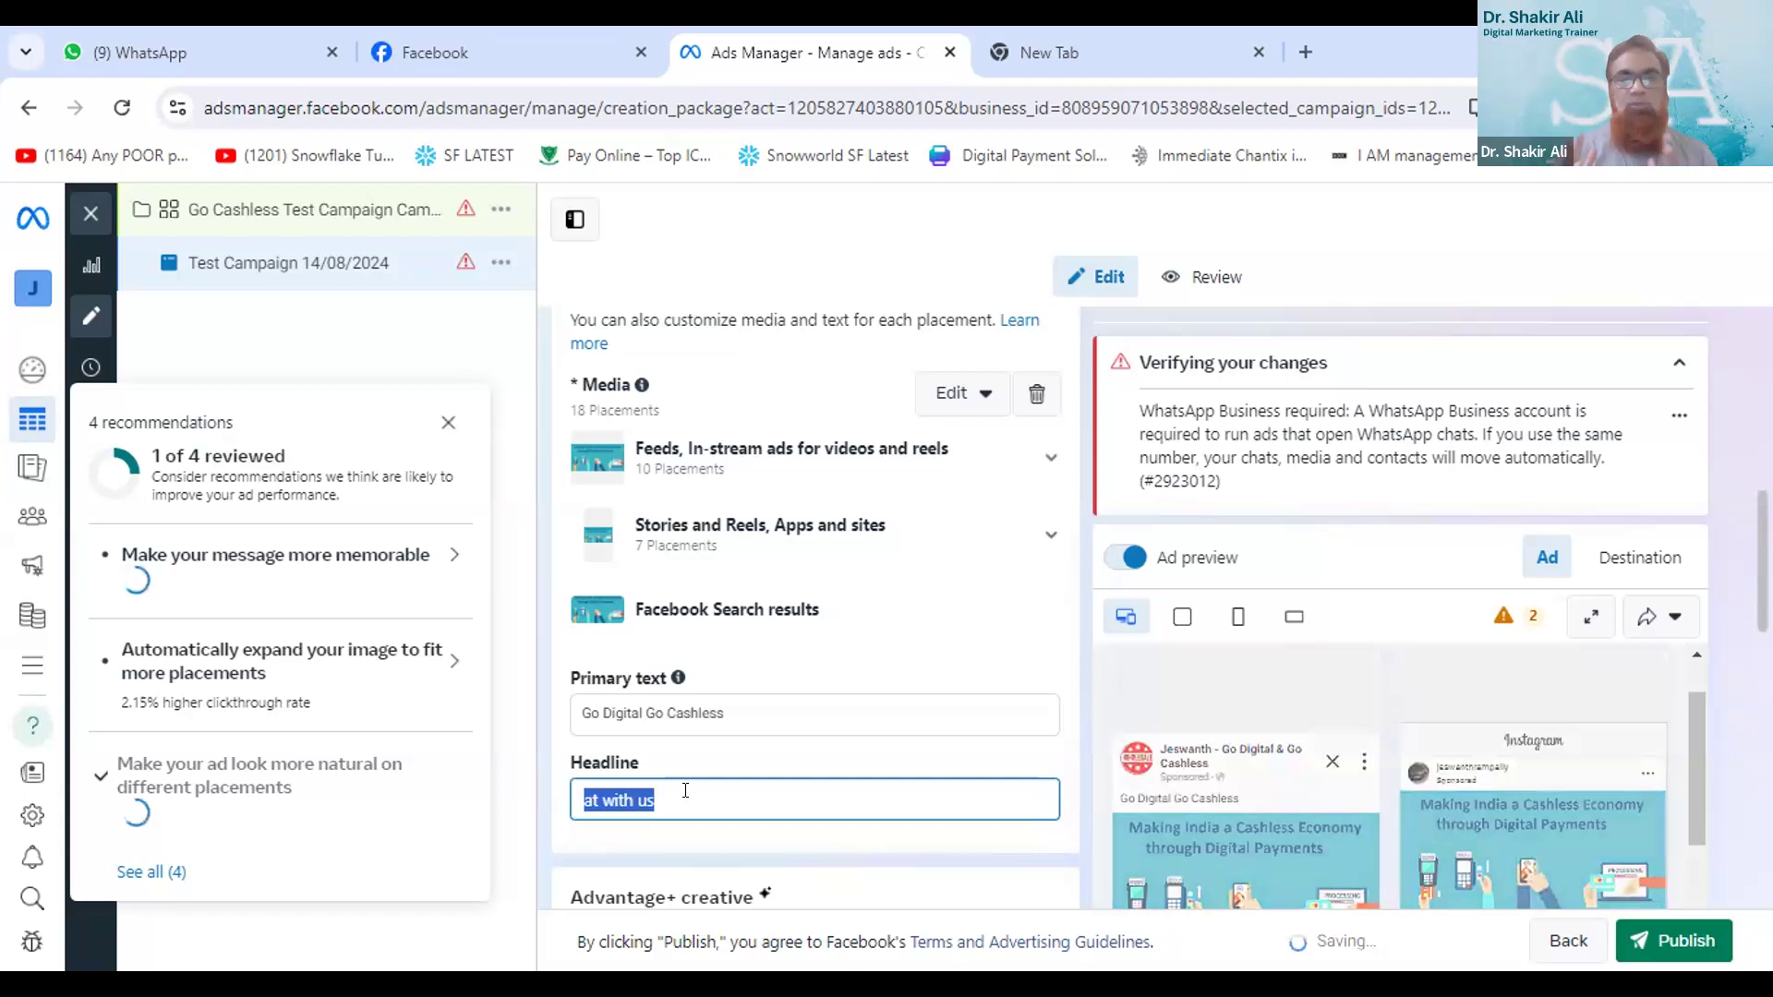
{"action": "type", "text": "Making"}
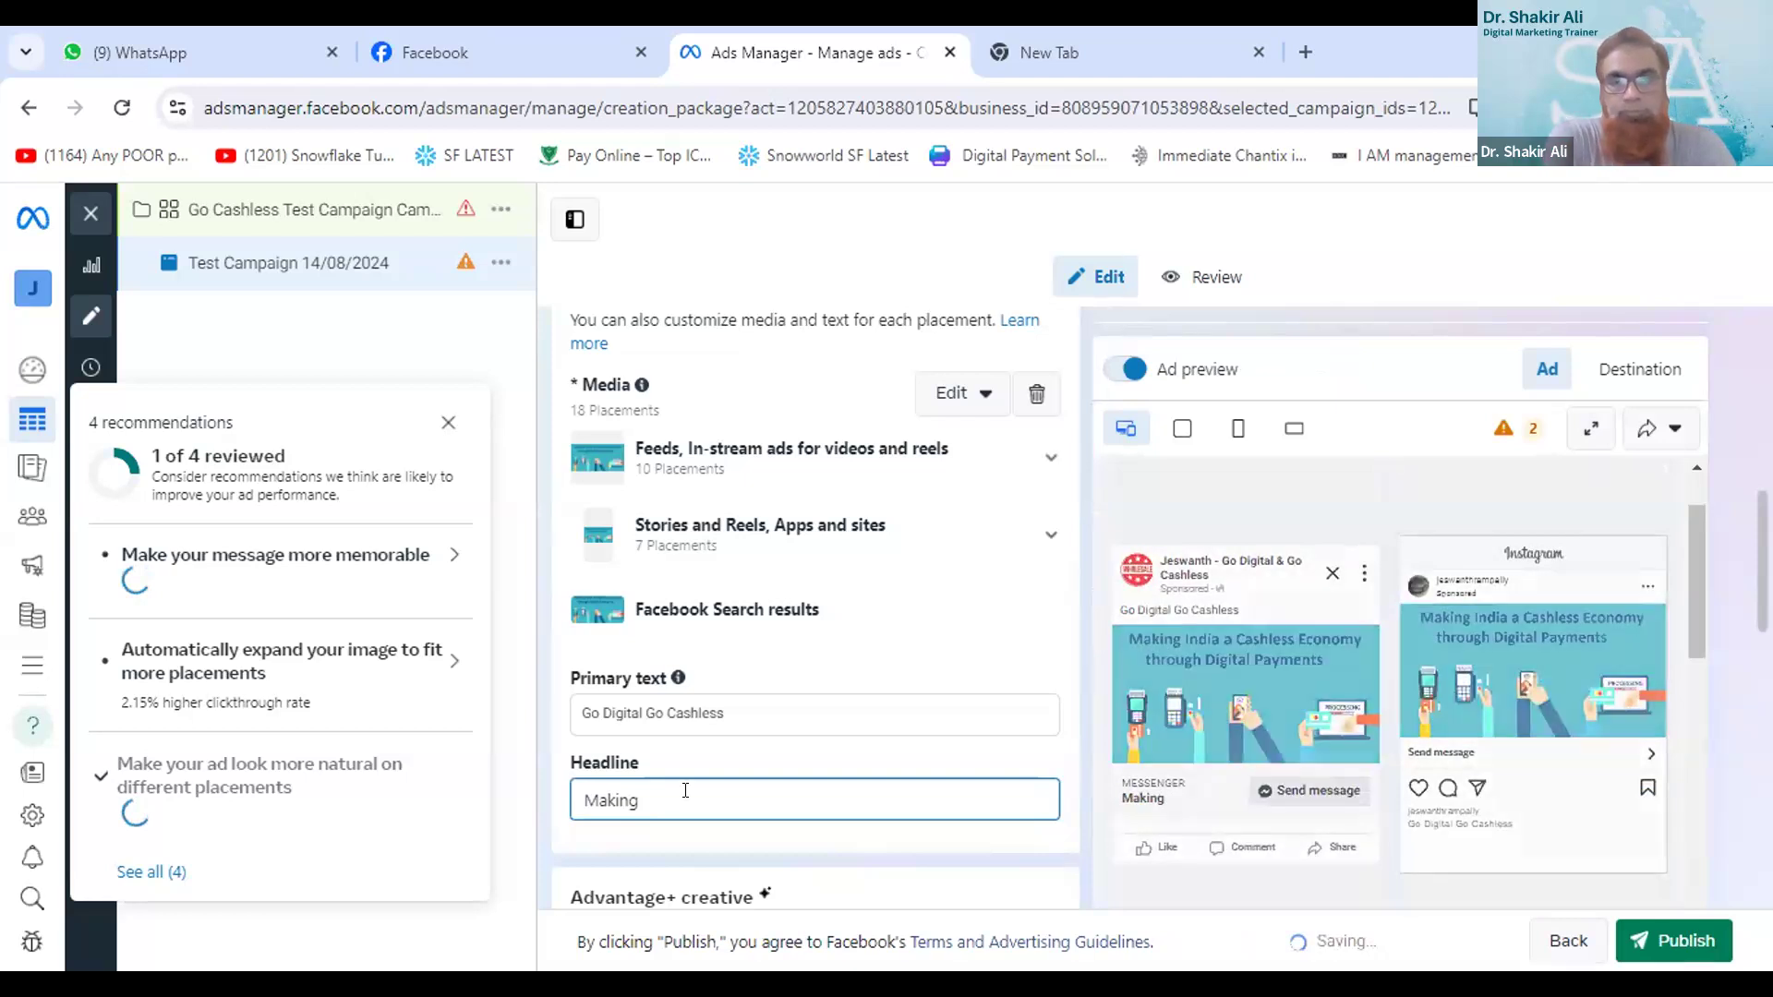
{"action": "type", "text": "In"}
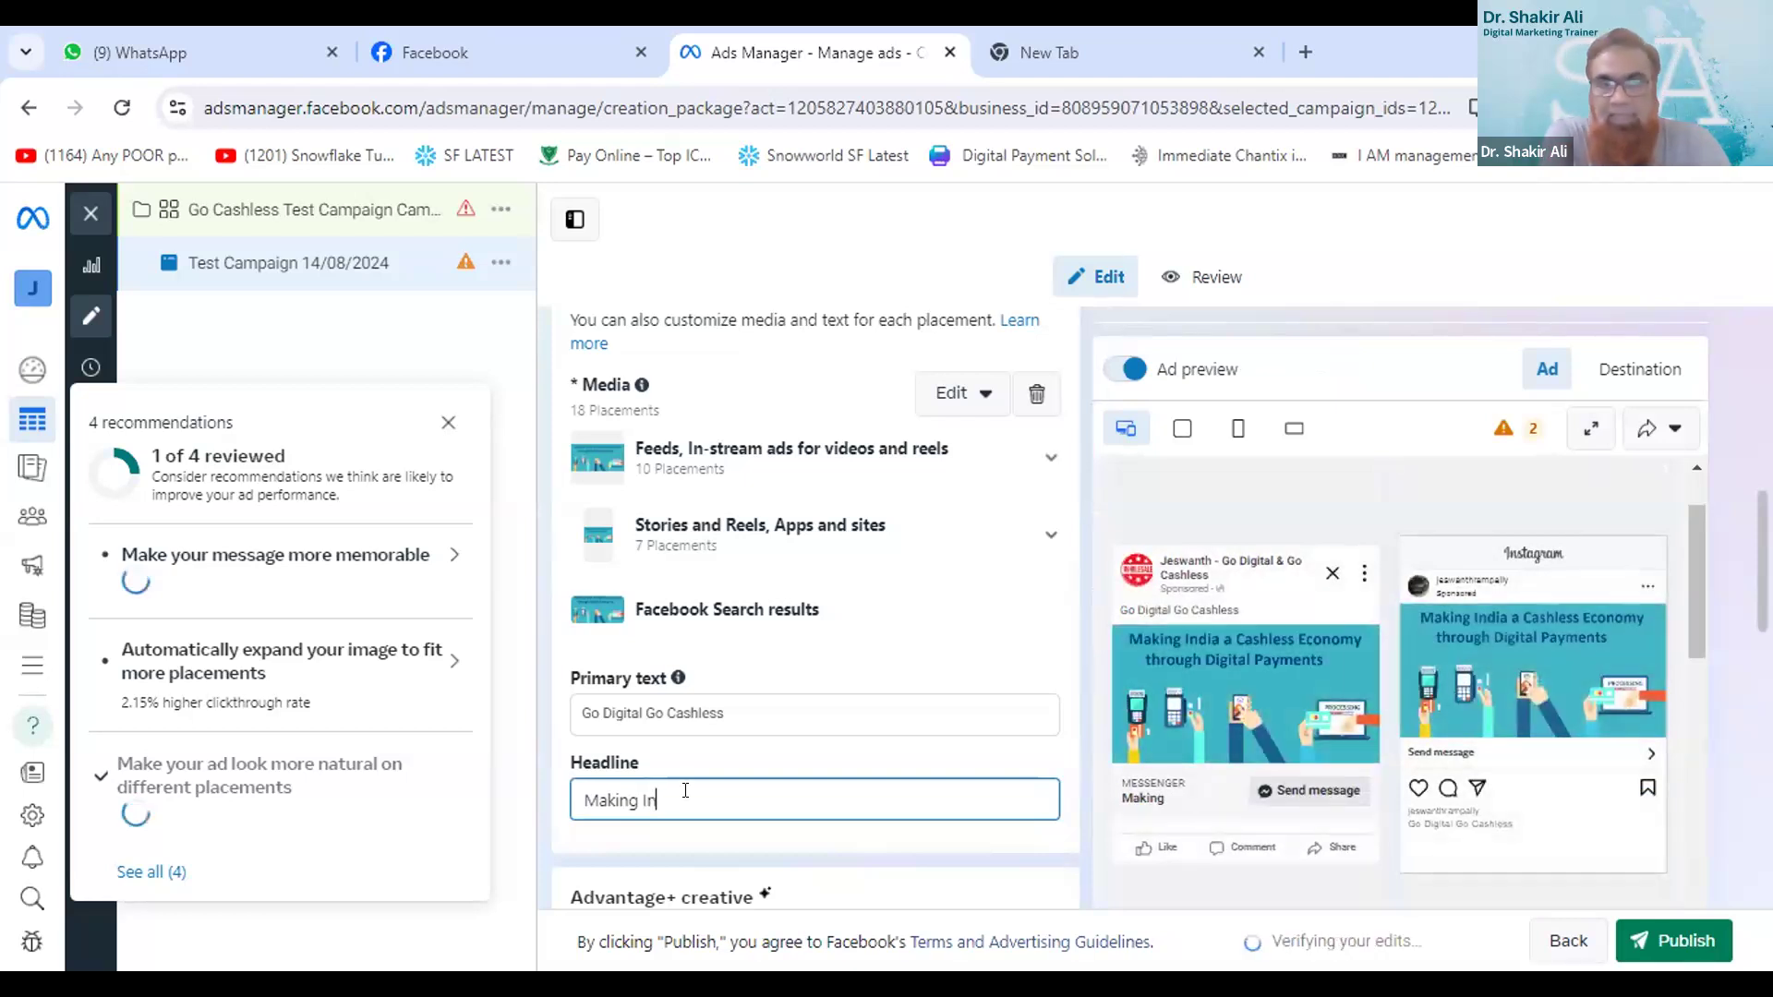
{"action": "type", "text": "dia "}
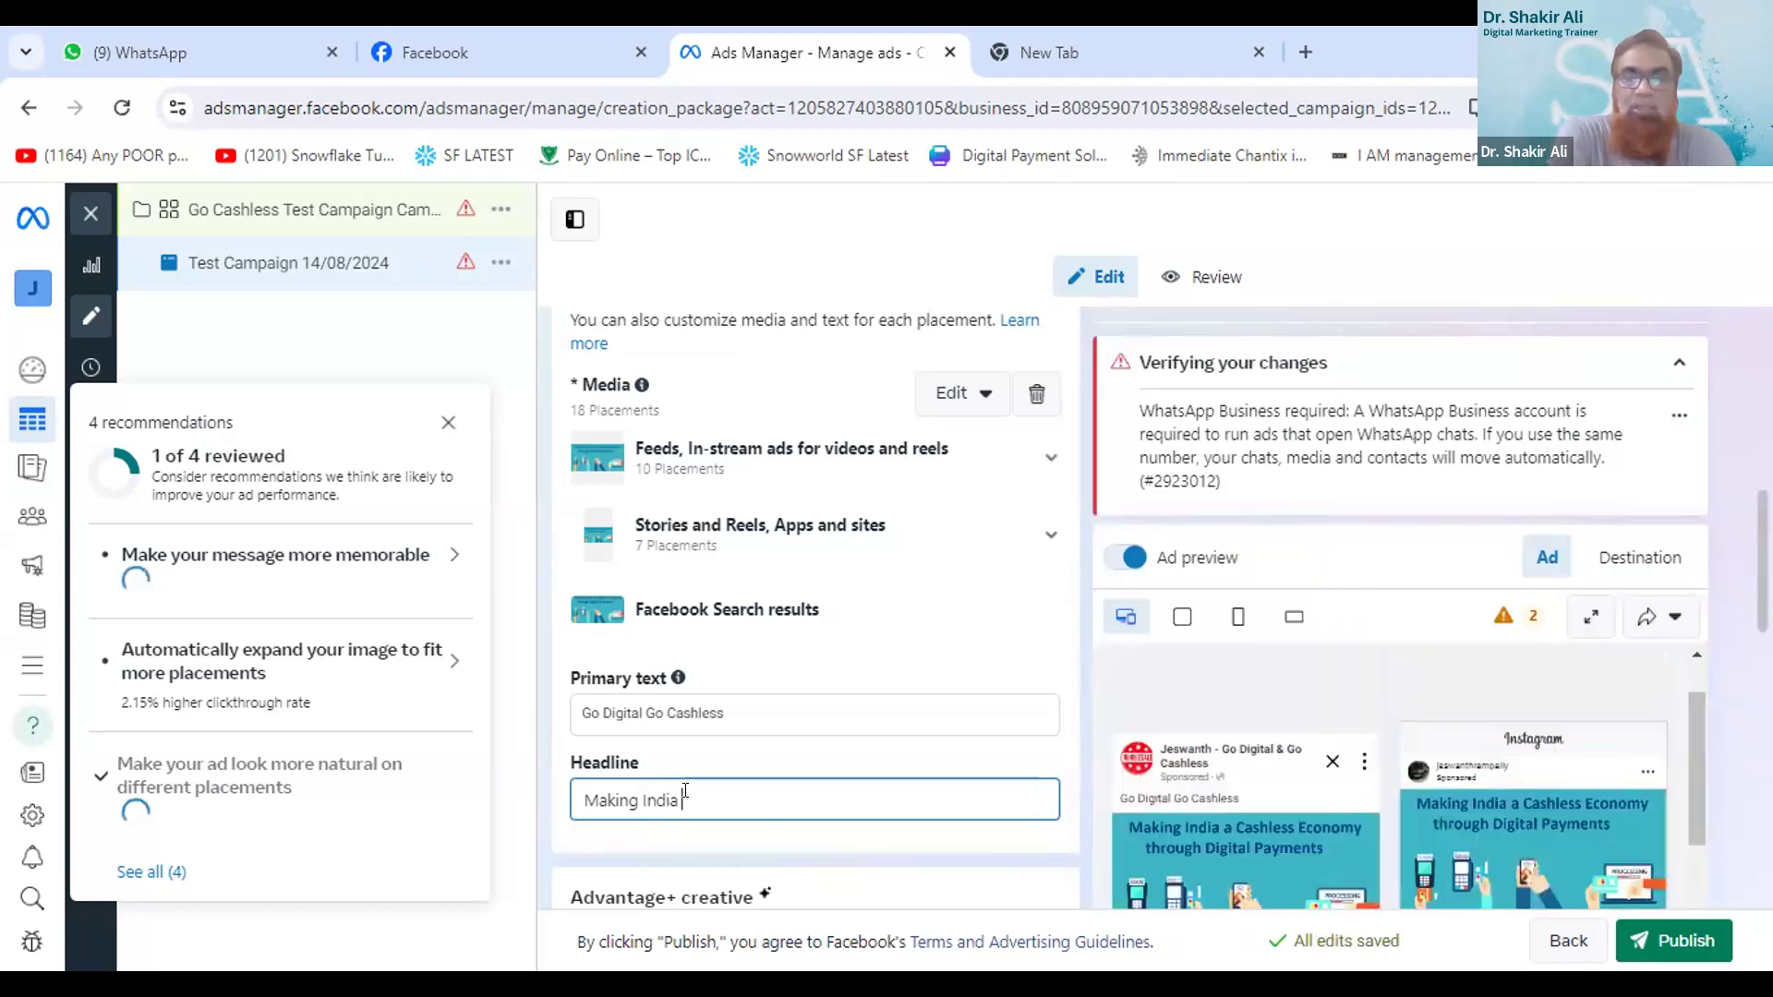
{"action": "type", "text": "Cashless"}
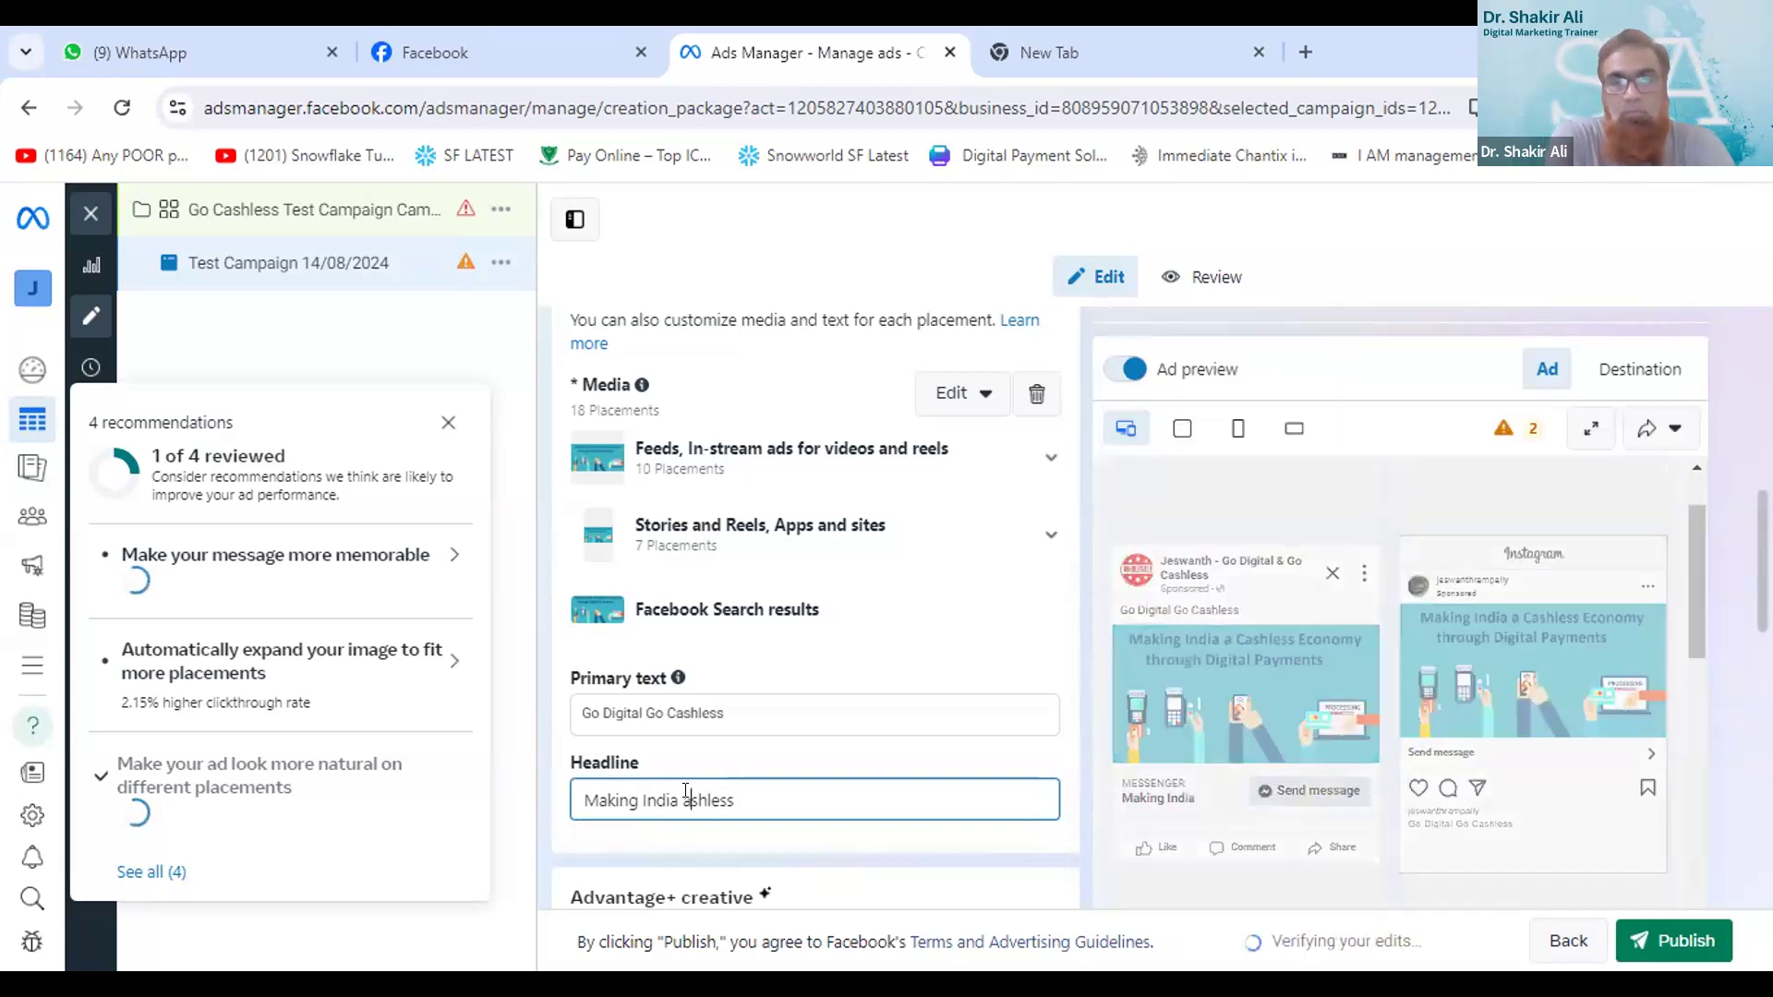
{"action": "type", "text": "c"}
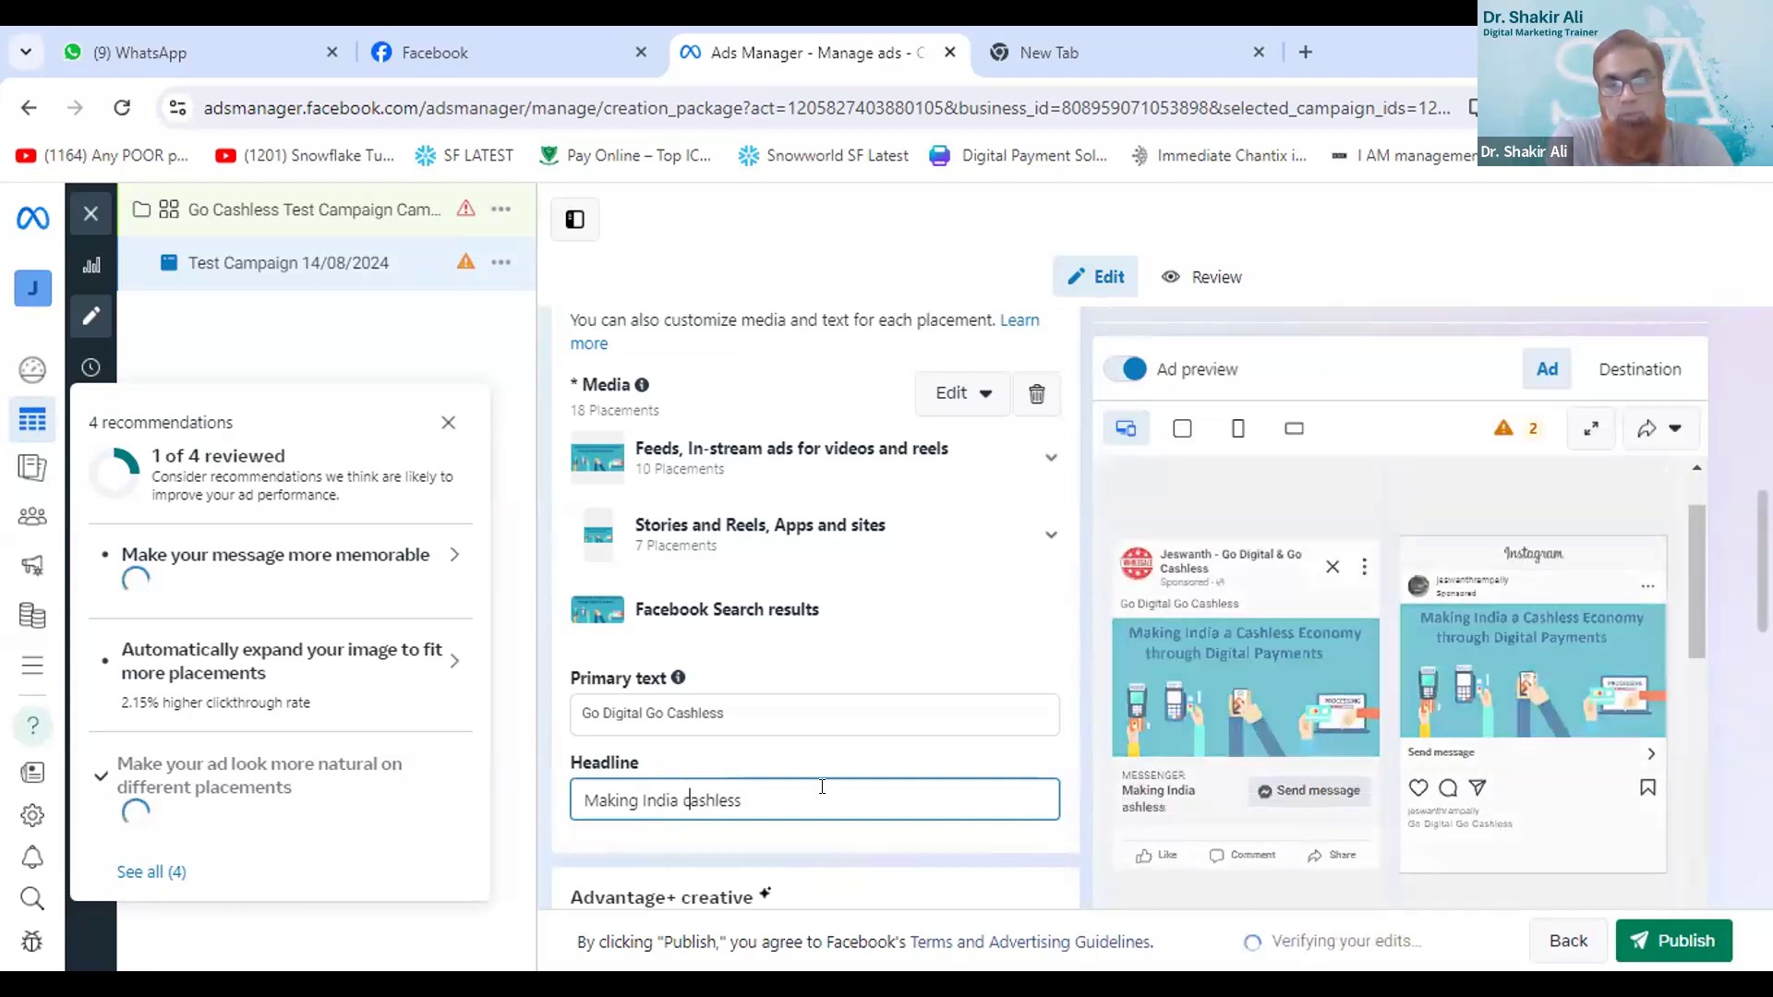
{"action": "left_click", "coordinate": [789, 792]}
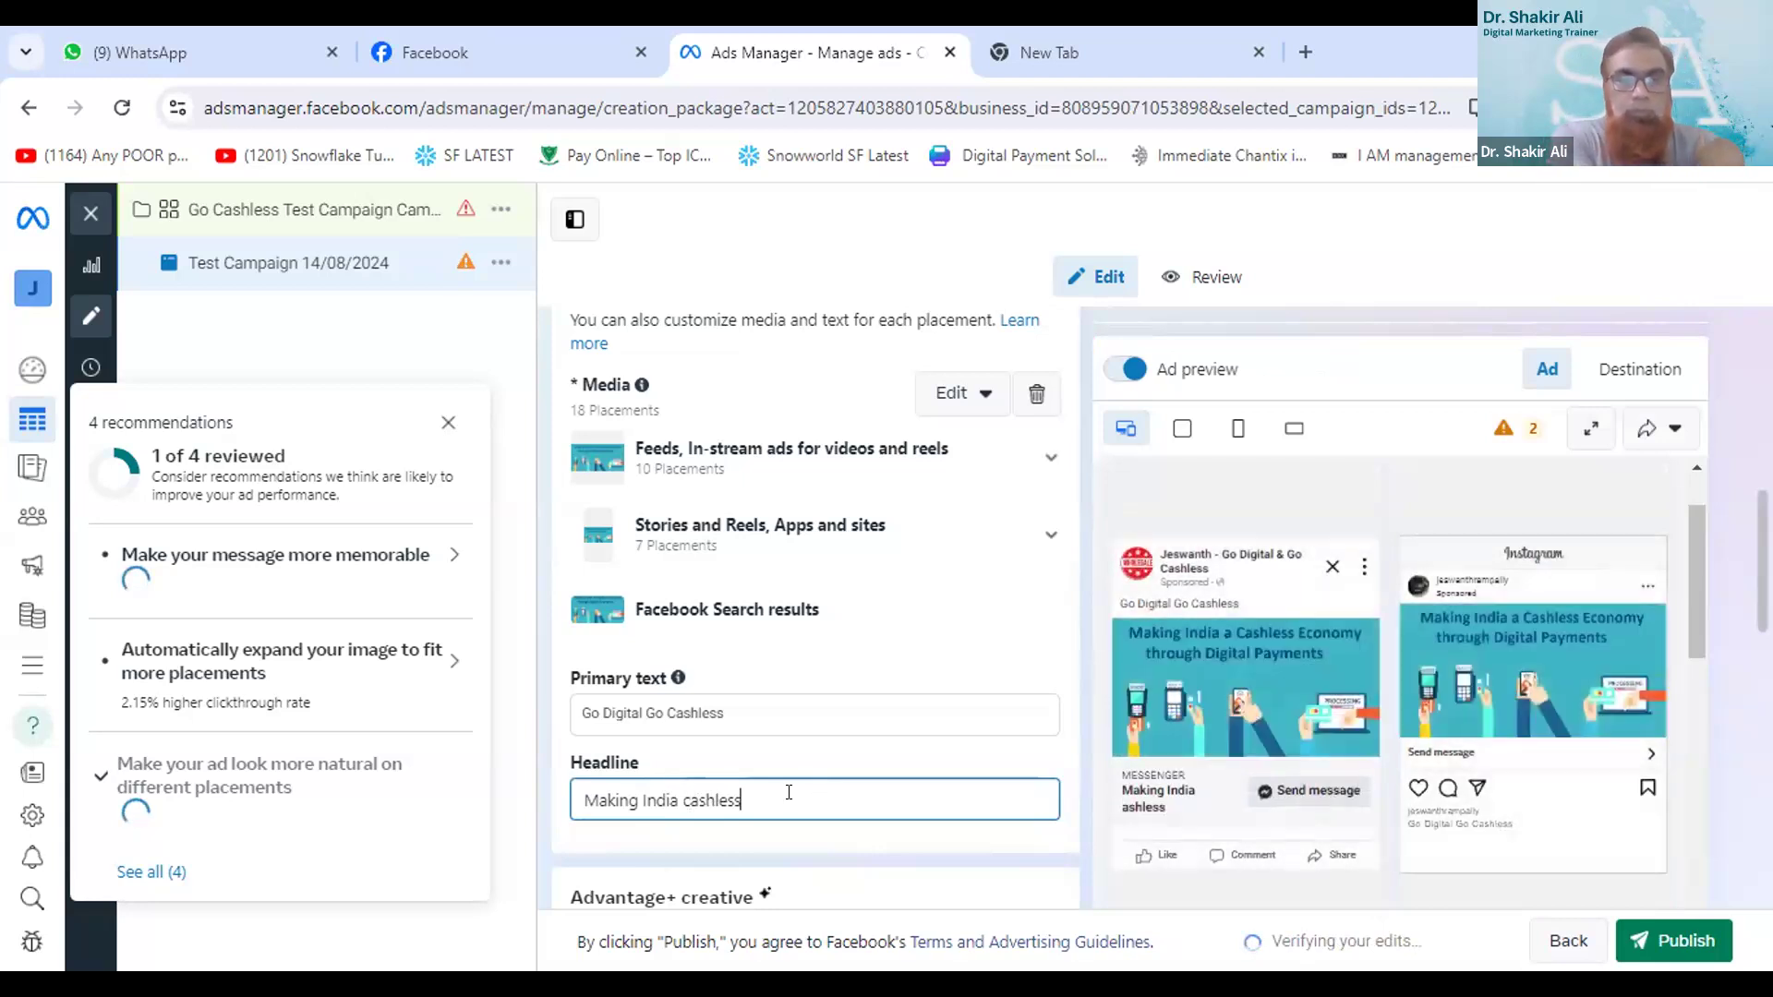
{"action": "type", "text": "Economy"}
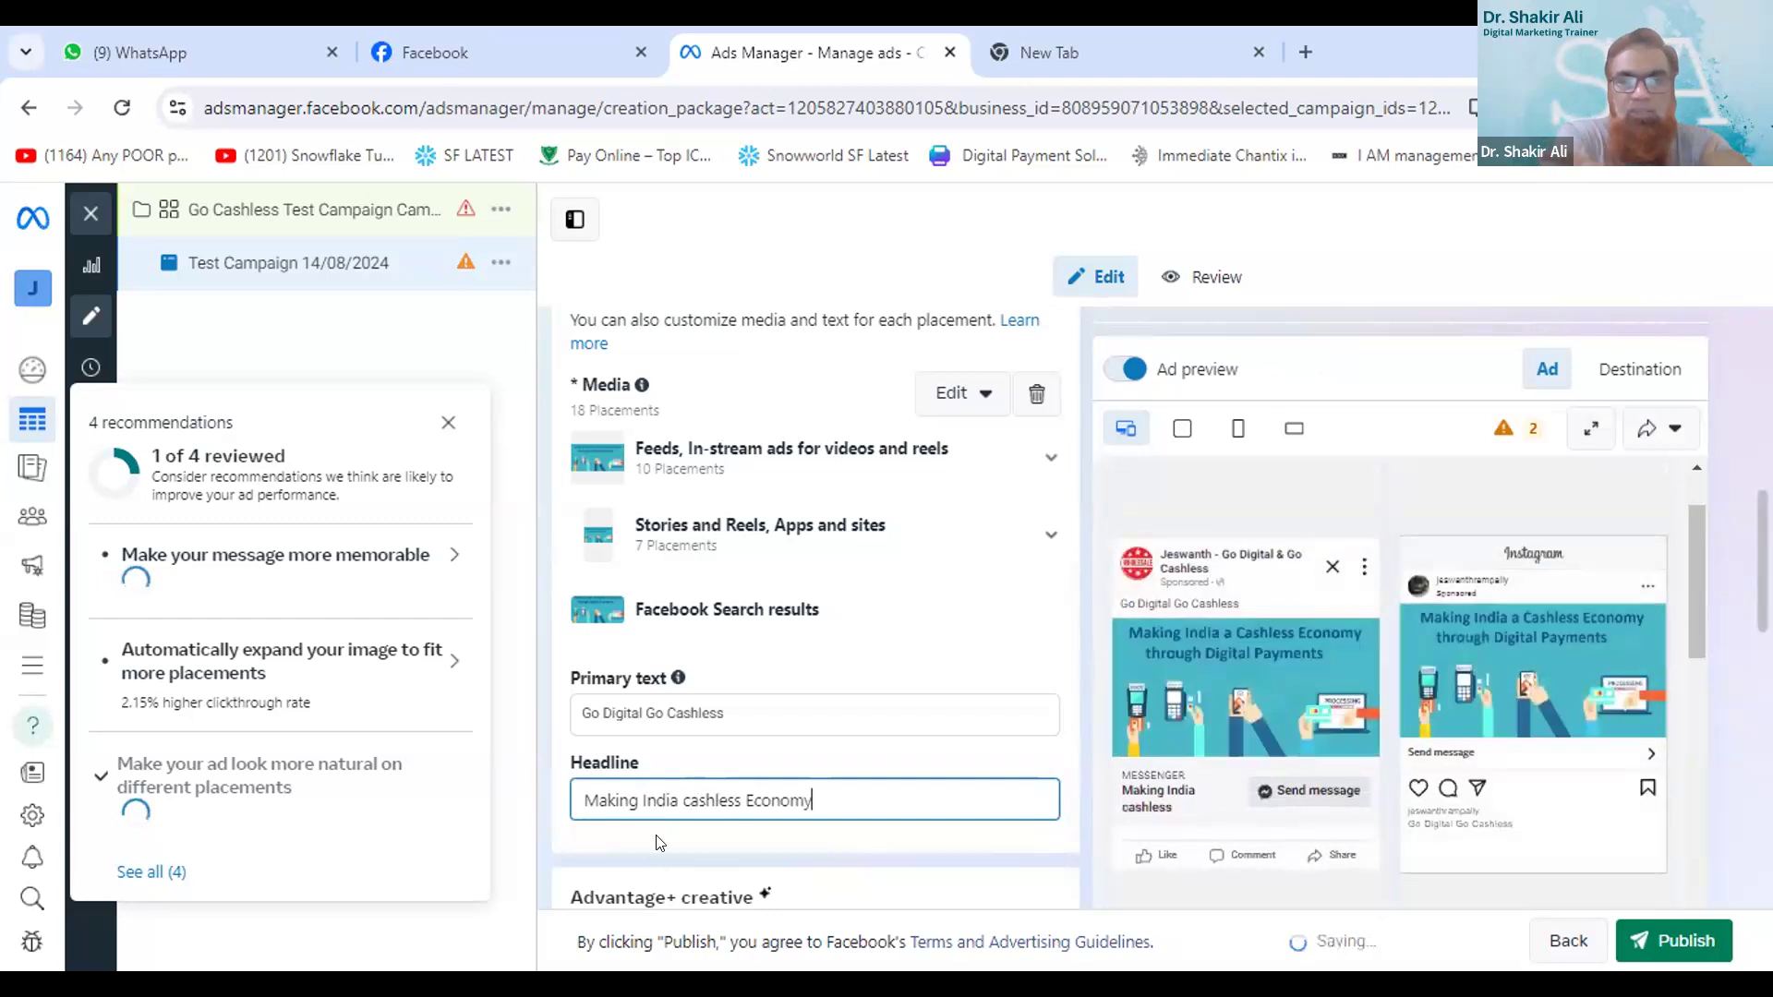
{"action": "left_click", "coordinate": [683, 798]}
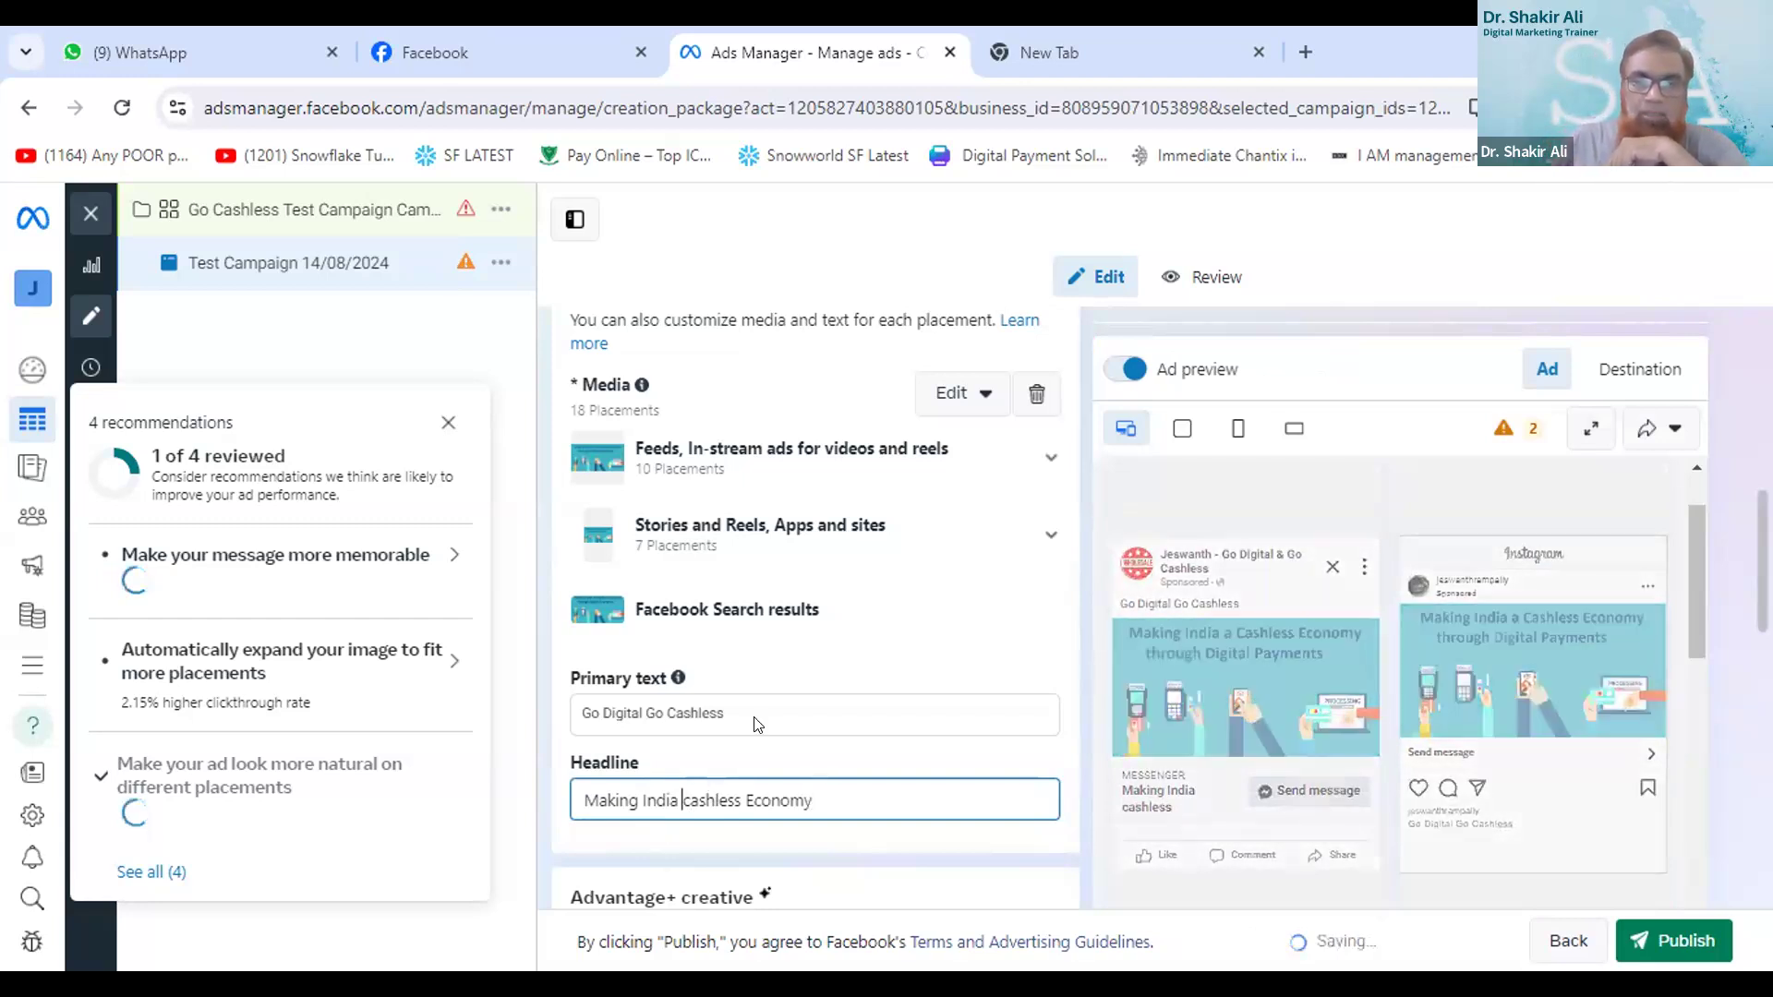
{"action": "key", "text": "Delete"}
{"action": "type", "text": "C"}
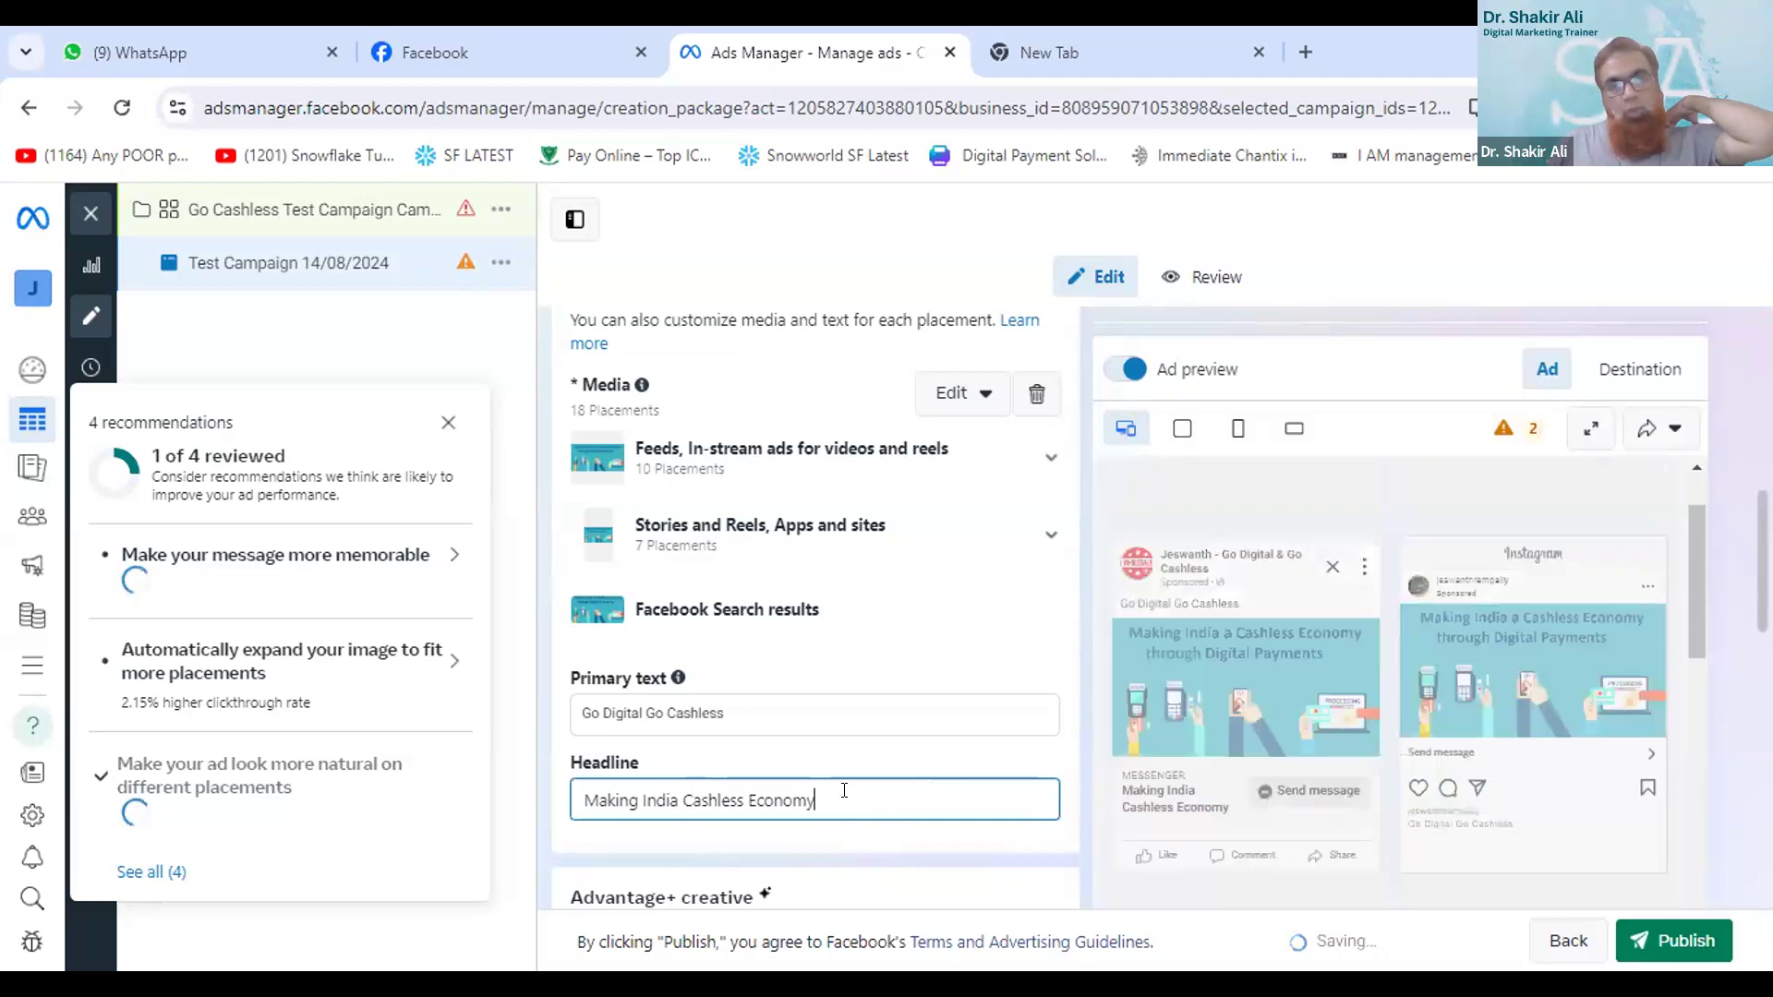
- Extend the headline with "in Future" at its end
{"action": "type", "text": "in t"}
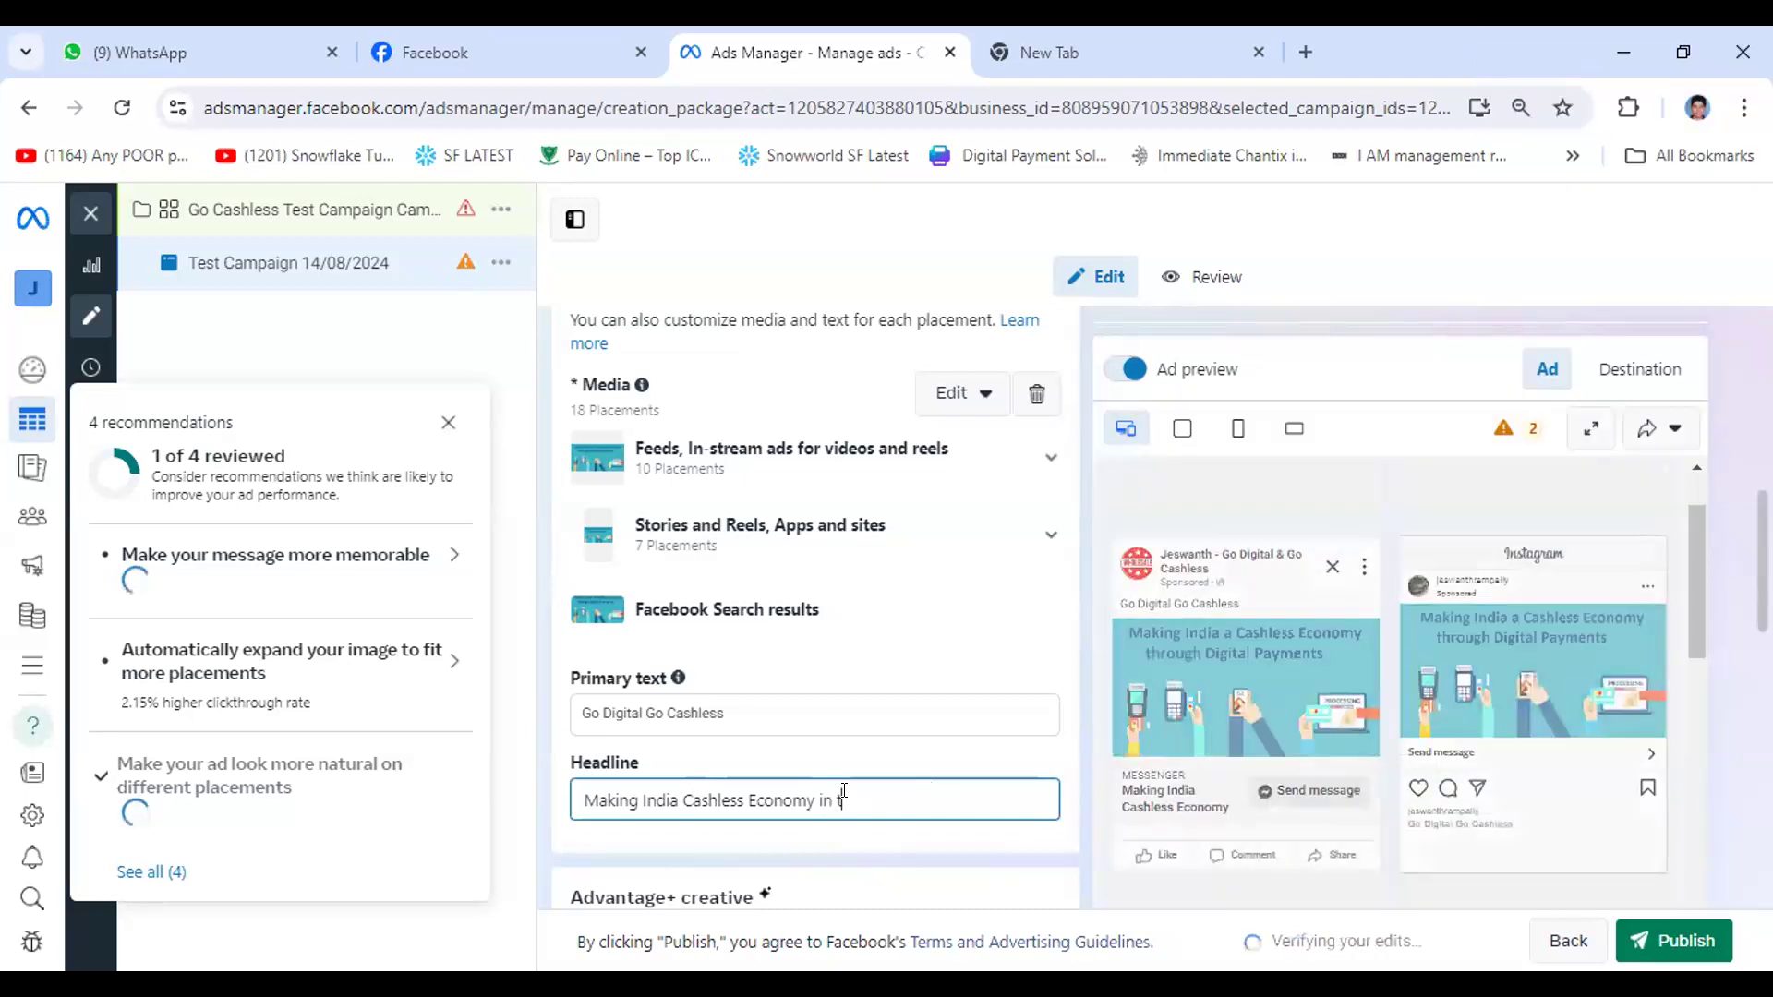
{"action": "key", "text": "BackSpace"}
{"action": "type", "text": "F"}
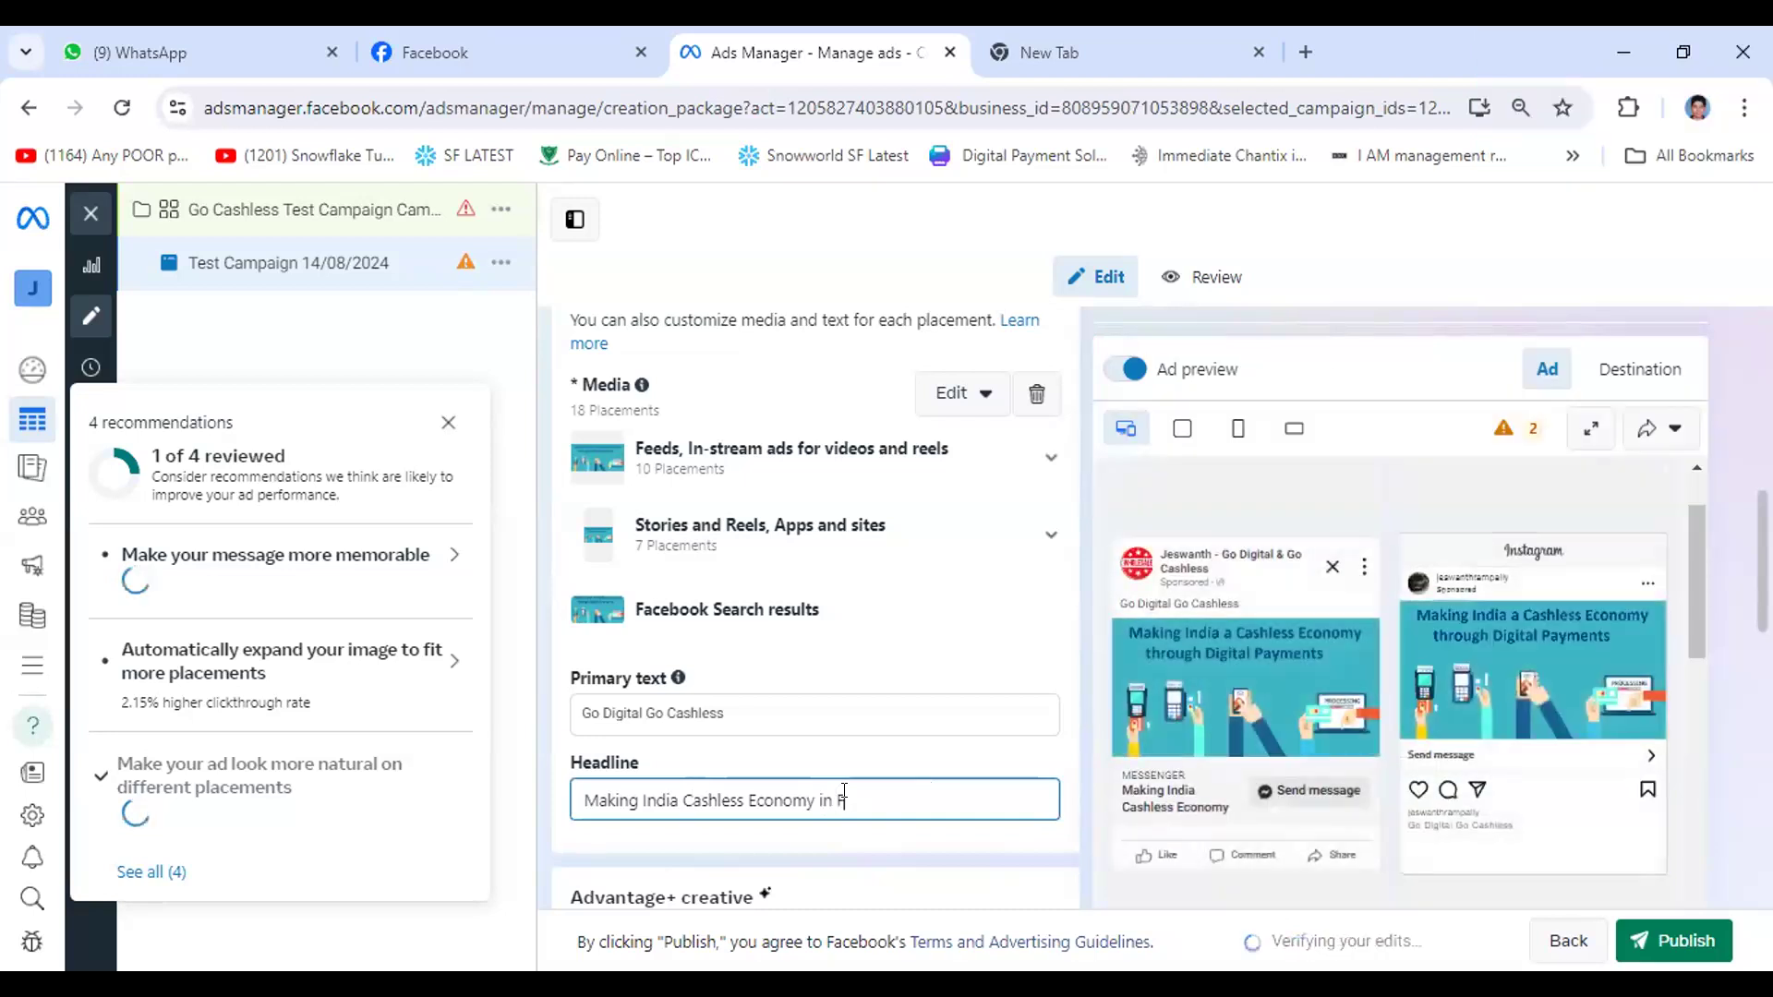
{"action": "type", "text": "ut"}
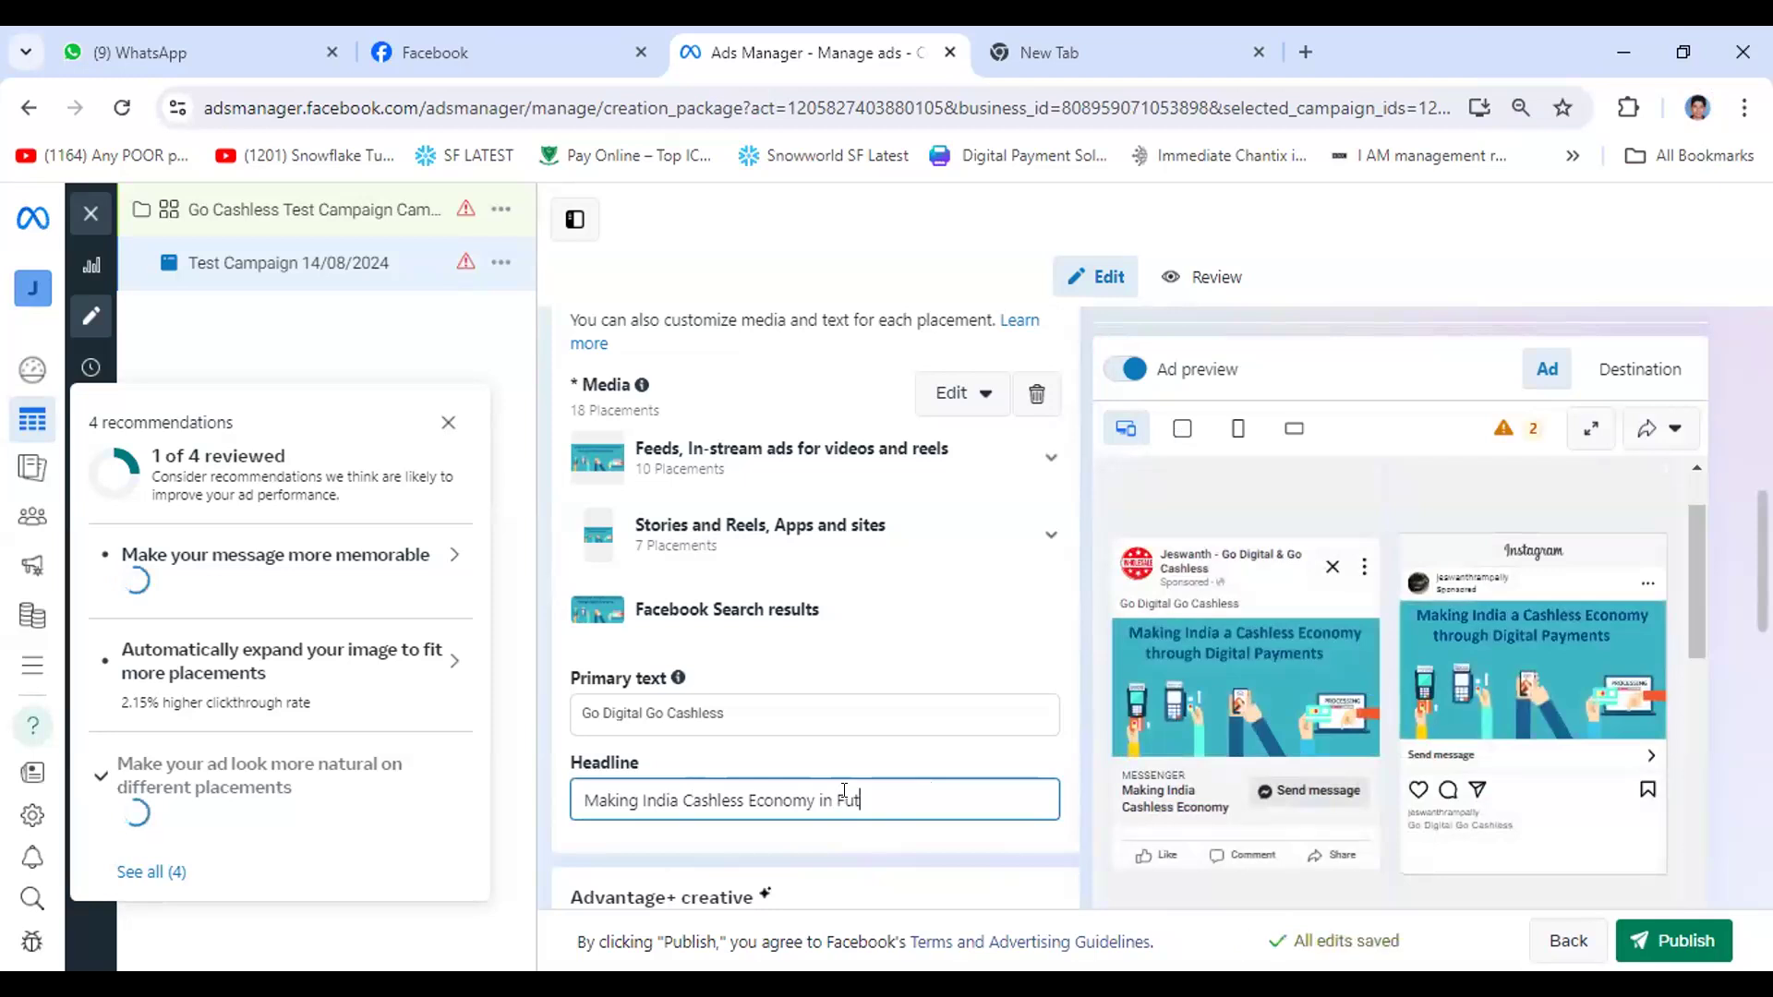
{"action": "type", "text": "re"}
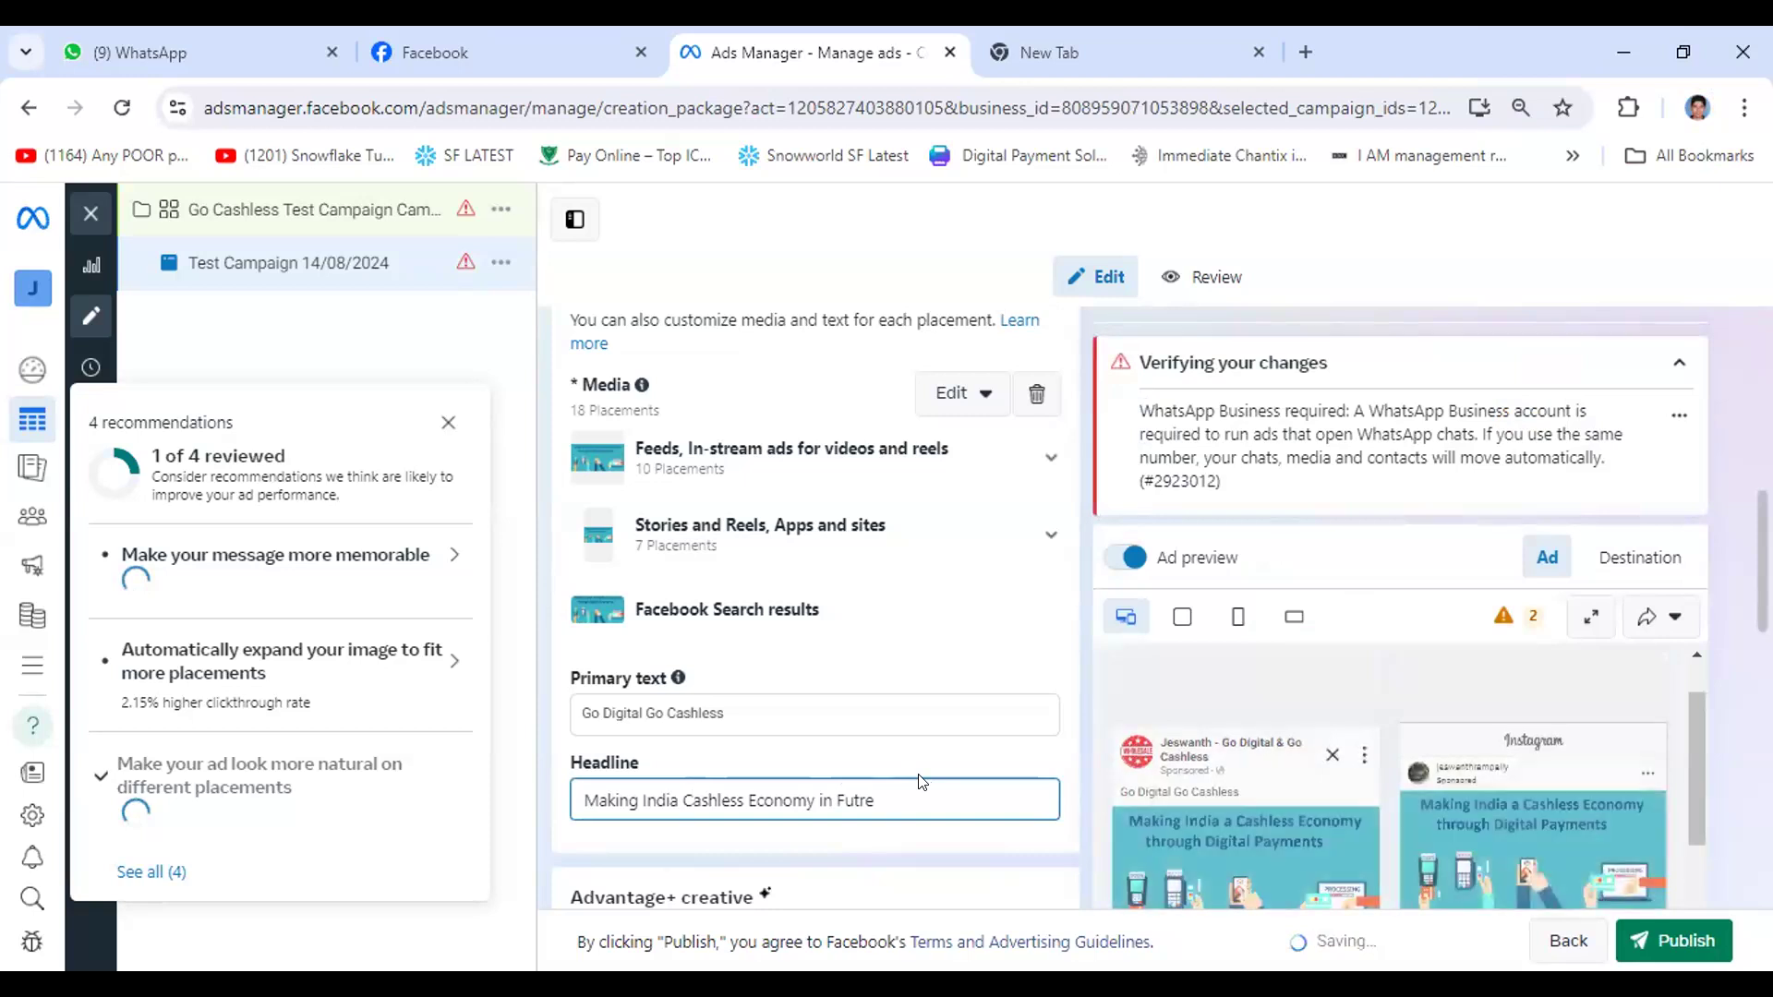
{"action": "key", "text": "BackSpace"}
{"action": "key", "text": "BackSpace"}
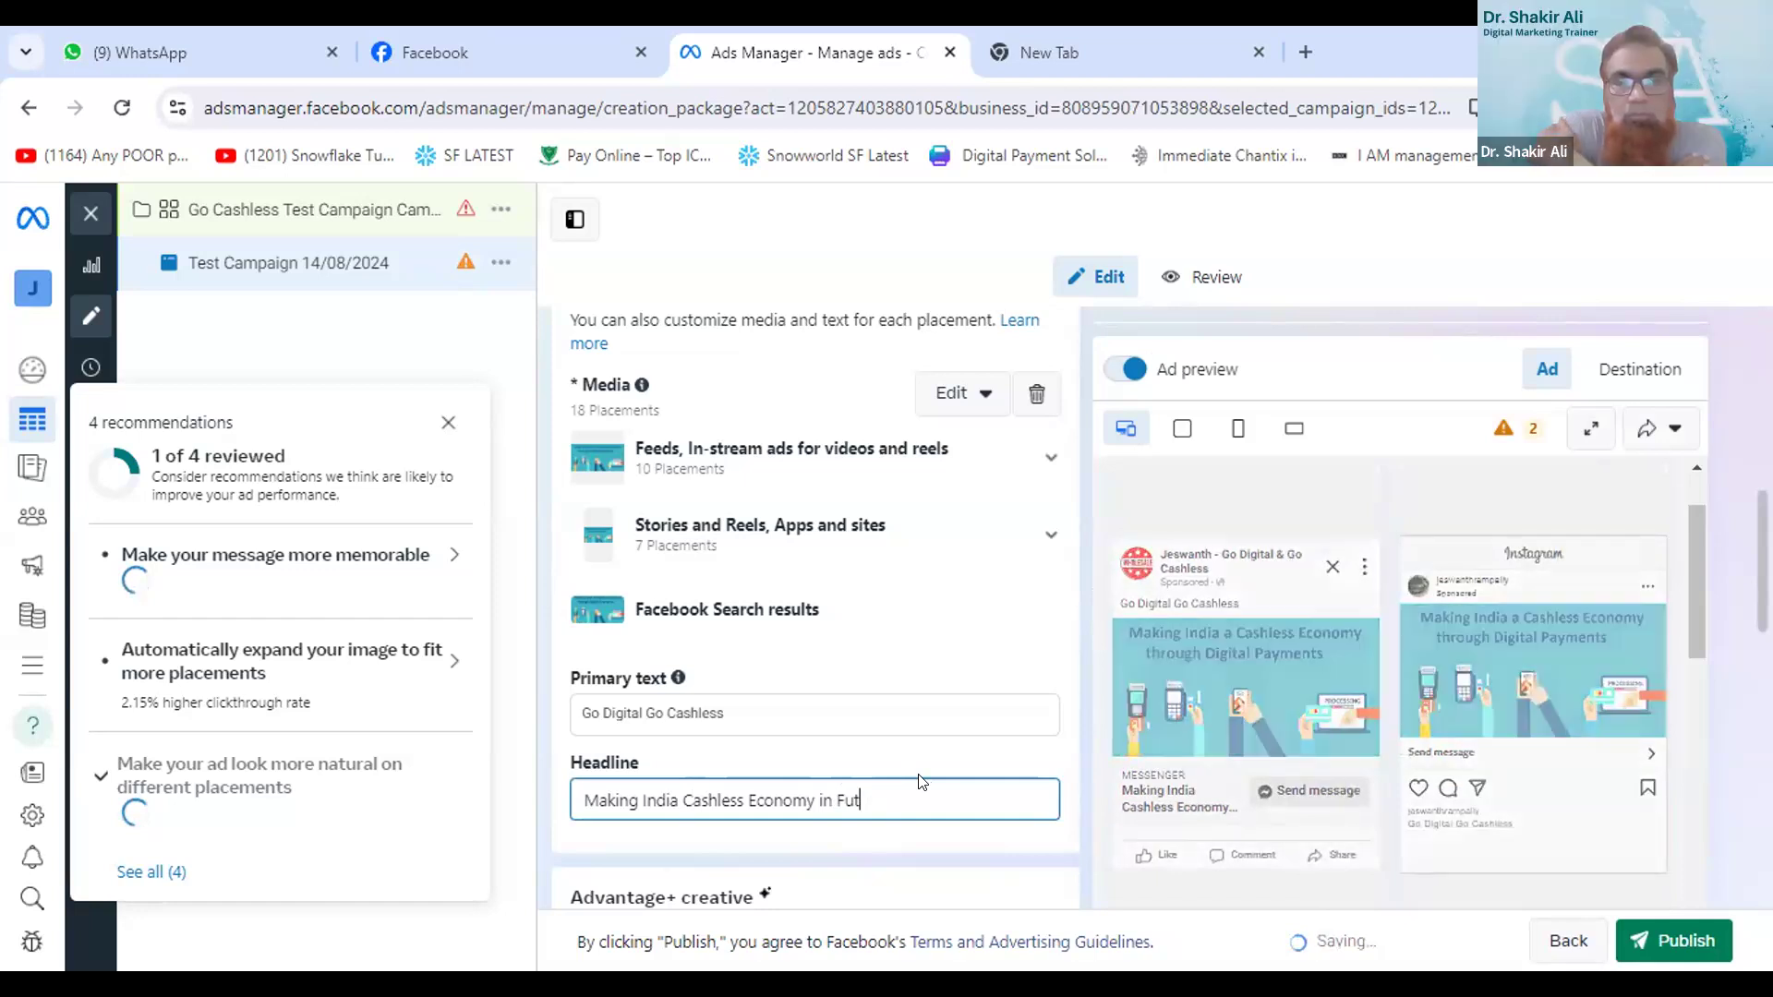
{"action": "type", "text": "ure"}
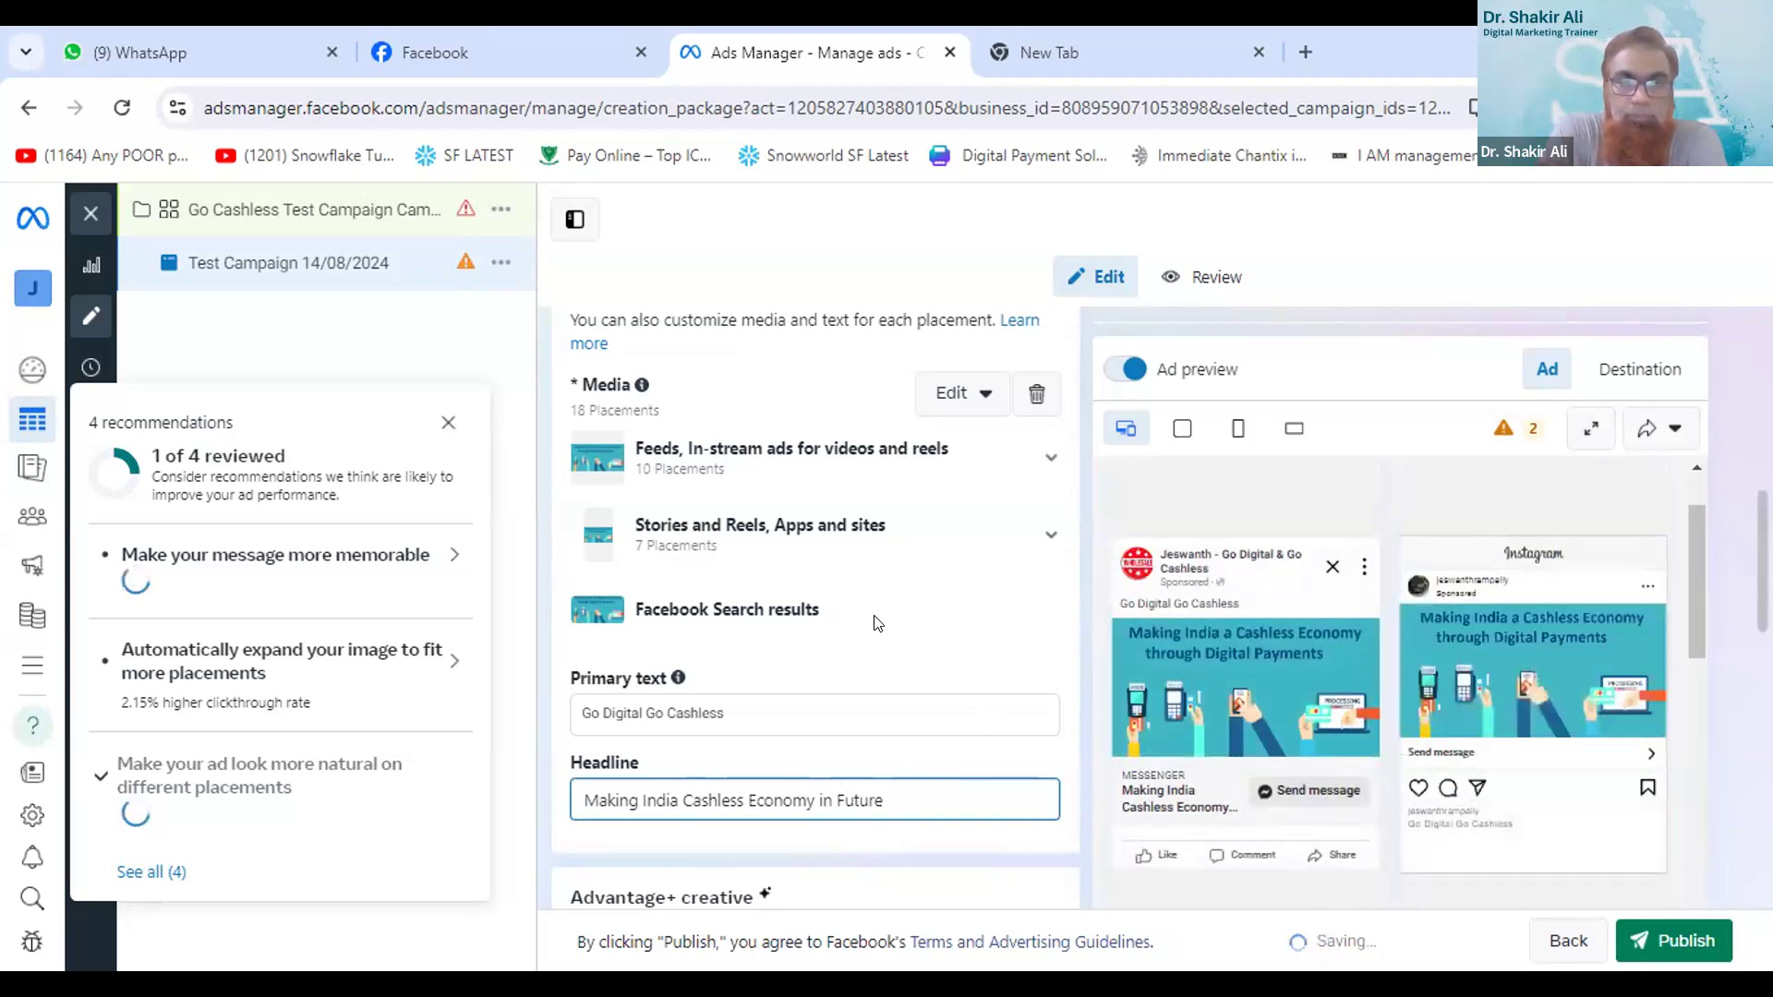
- Examine the Advantage+ creative enhancements and the message template's greeting and questions below the headline
{"action": "scroll", "coordinate": [878, 623], "scroll_direction": "down", "scroll_amount": 4}
{"action": "scroll", "coordinate": [868, 607], "scroll_direction": "down", "scroll_amount": 2}
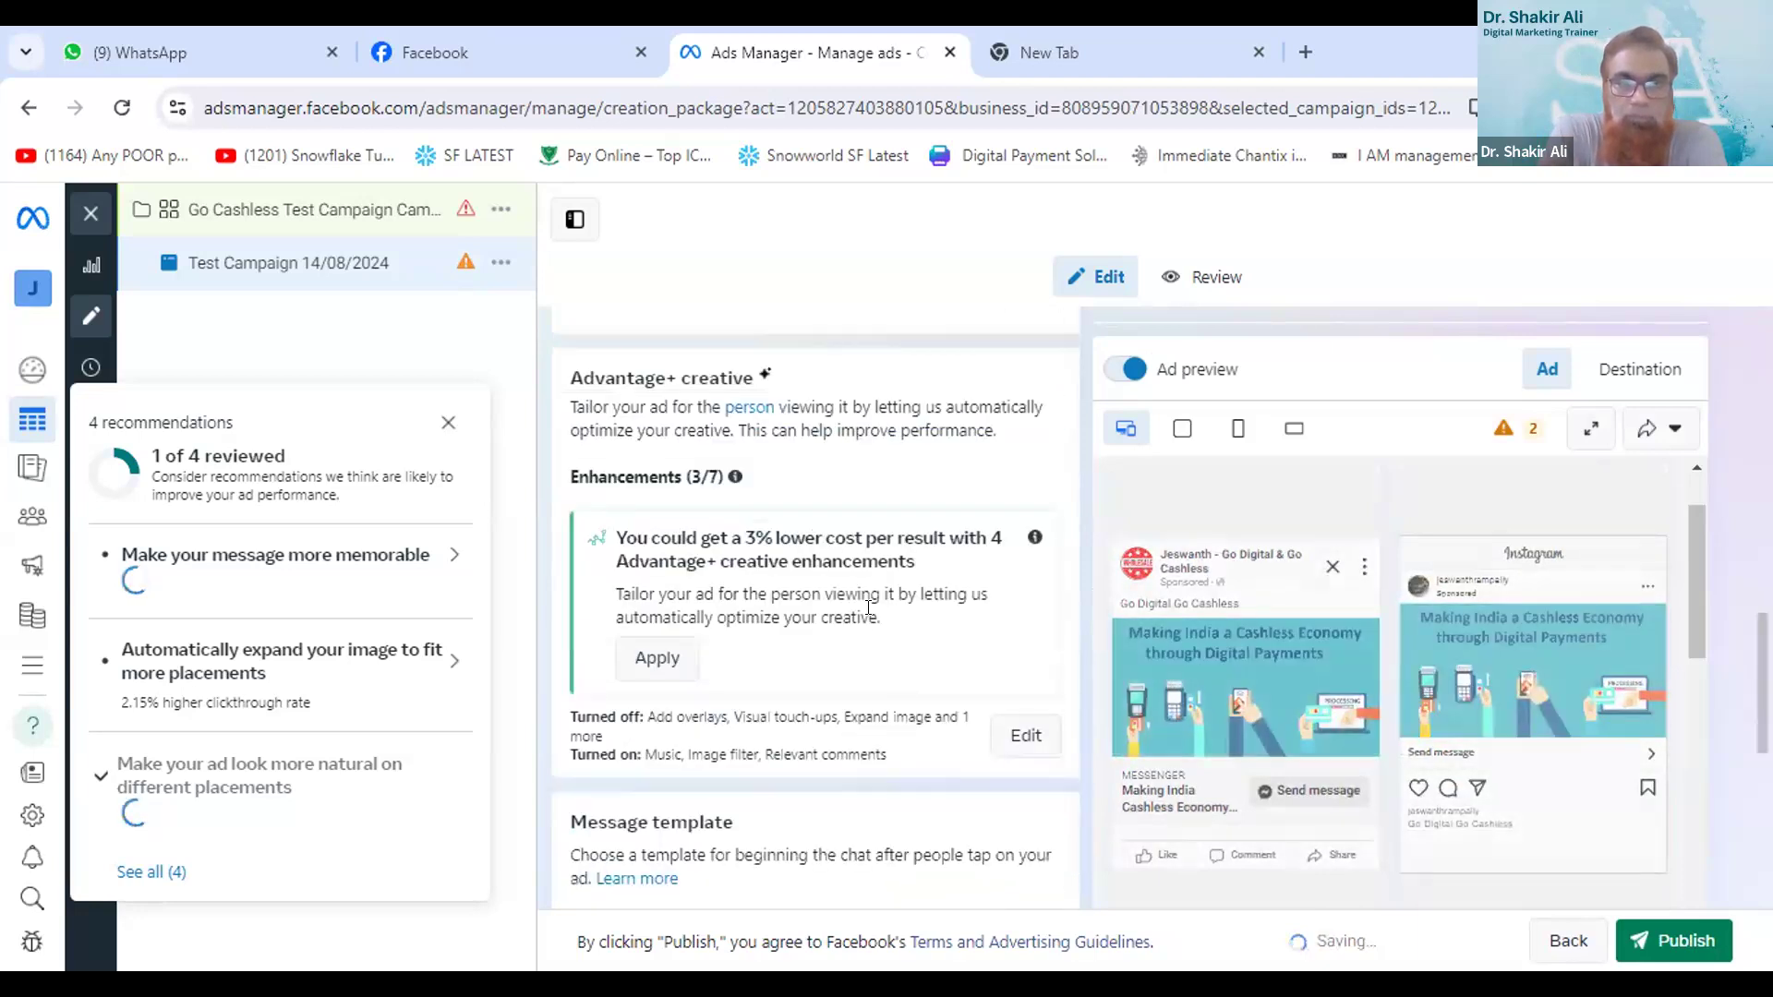
{"action": "scroll", "coordinate": [872, 614], "scroll_direction": "up", "scroll_amount": 3}
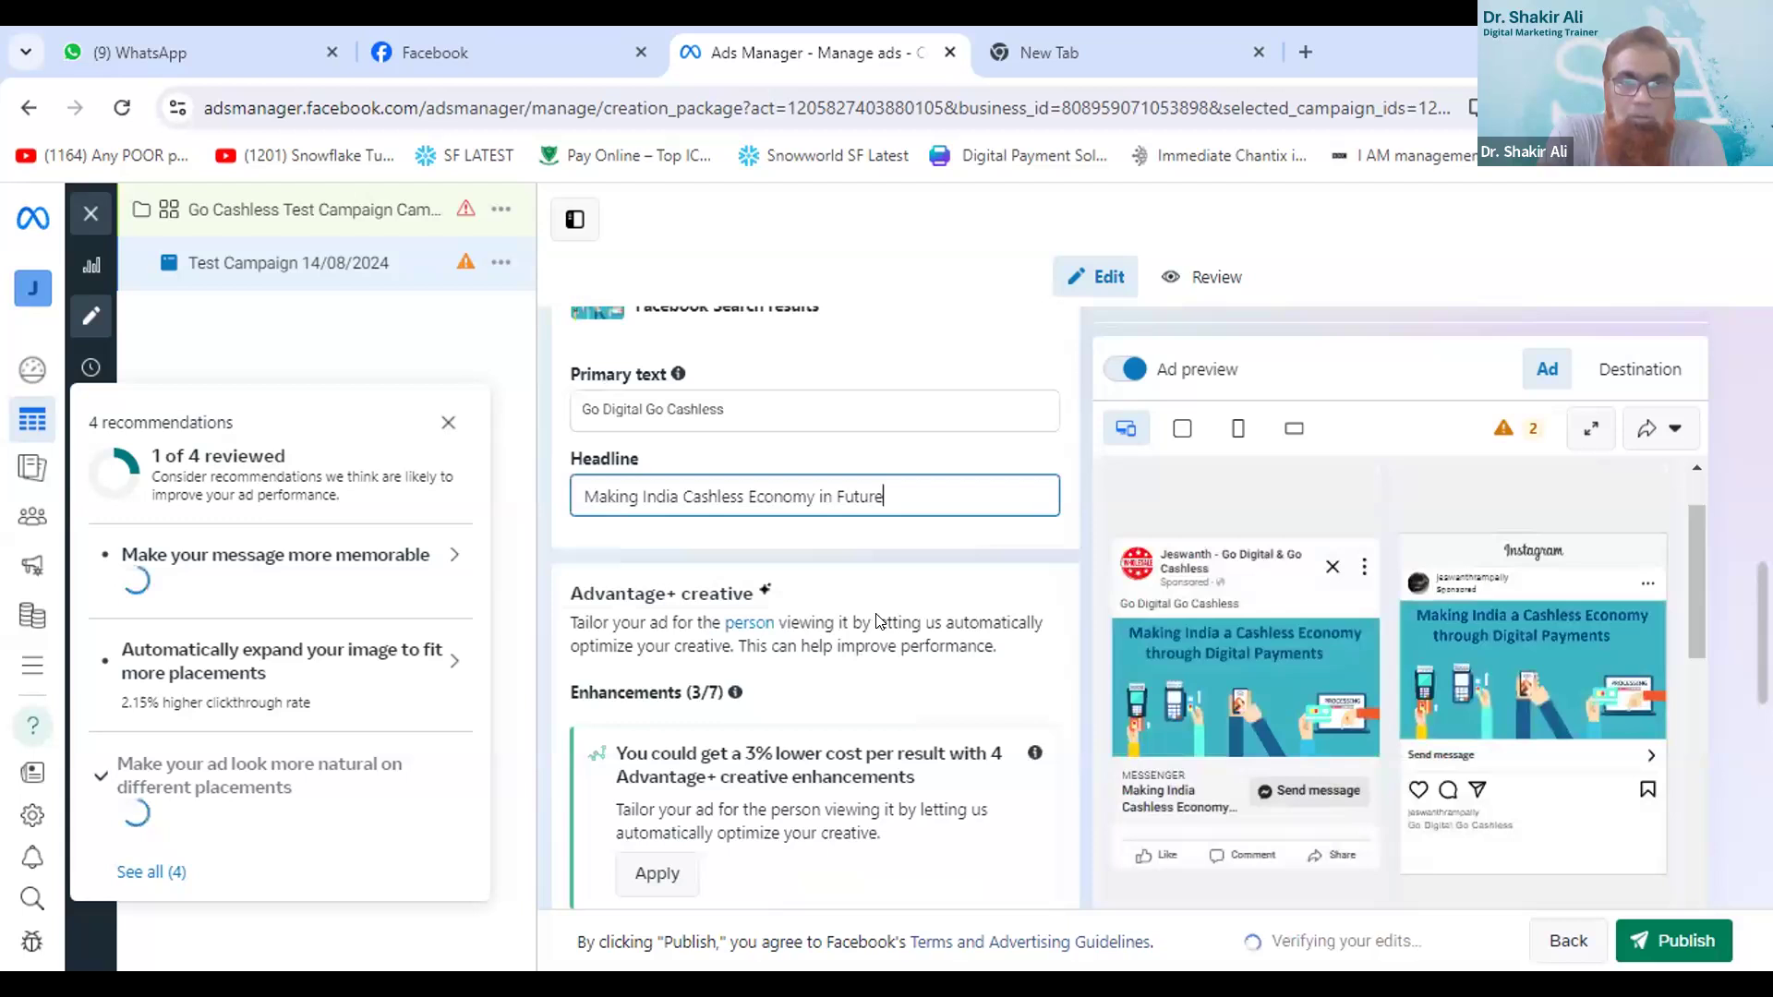
{"action": "scroll", "coordinate": [877, 622], "scroll_direction": "down", "scroll_amount": 1}
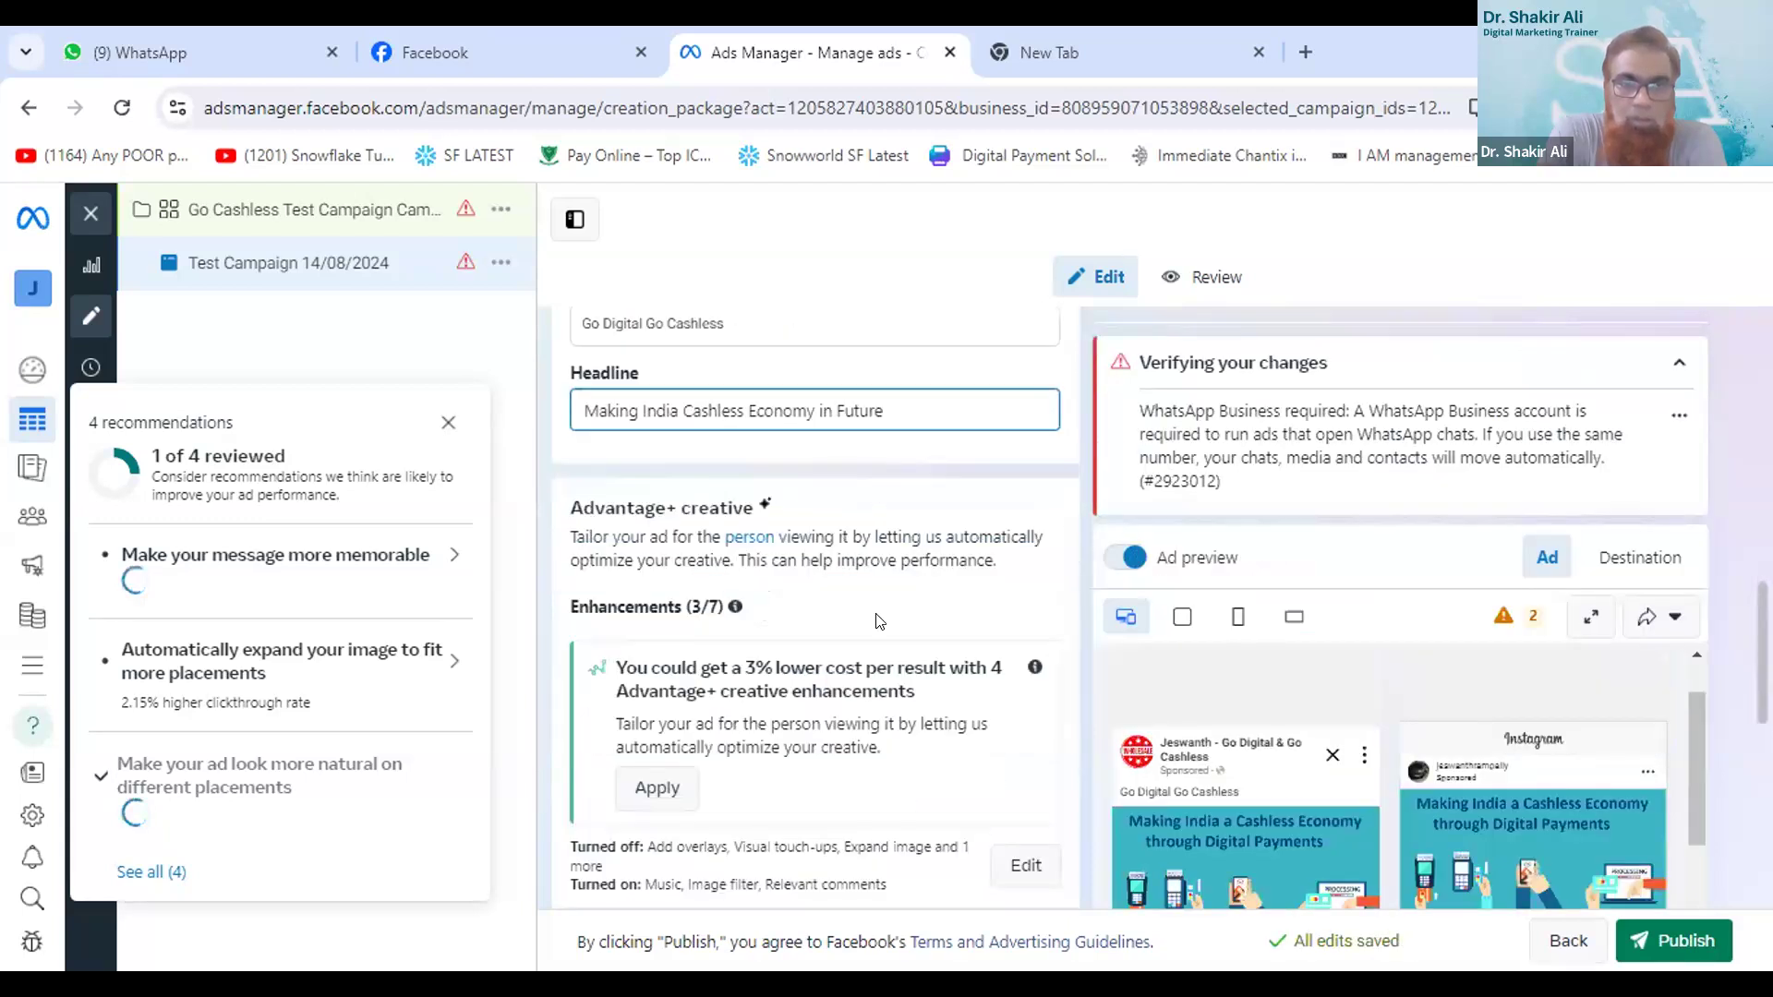
{"action": "scroll", "coordinate": [870, 609], "scroll_direction": "down", "scroll_amount": 3}
{"action": "scroll", "coordinate": [869, 607], "scroll_direction": "down", "scroll_amount": 3}
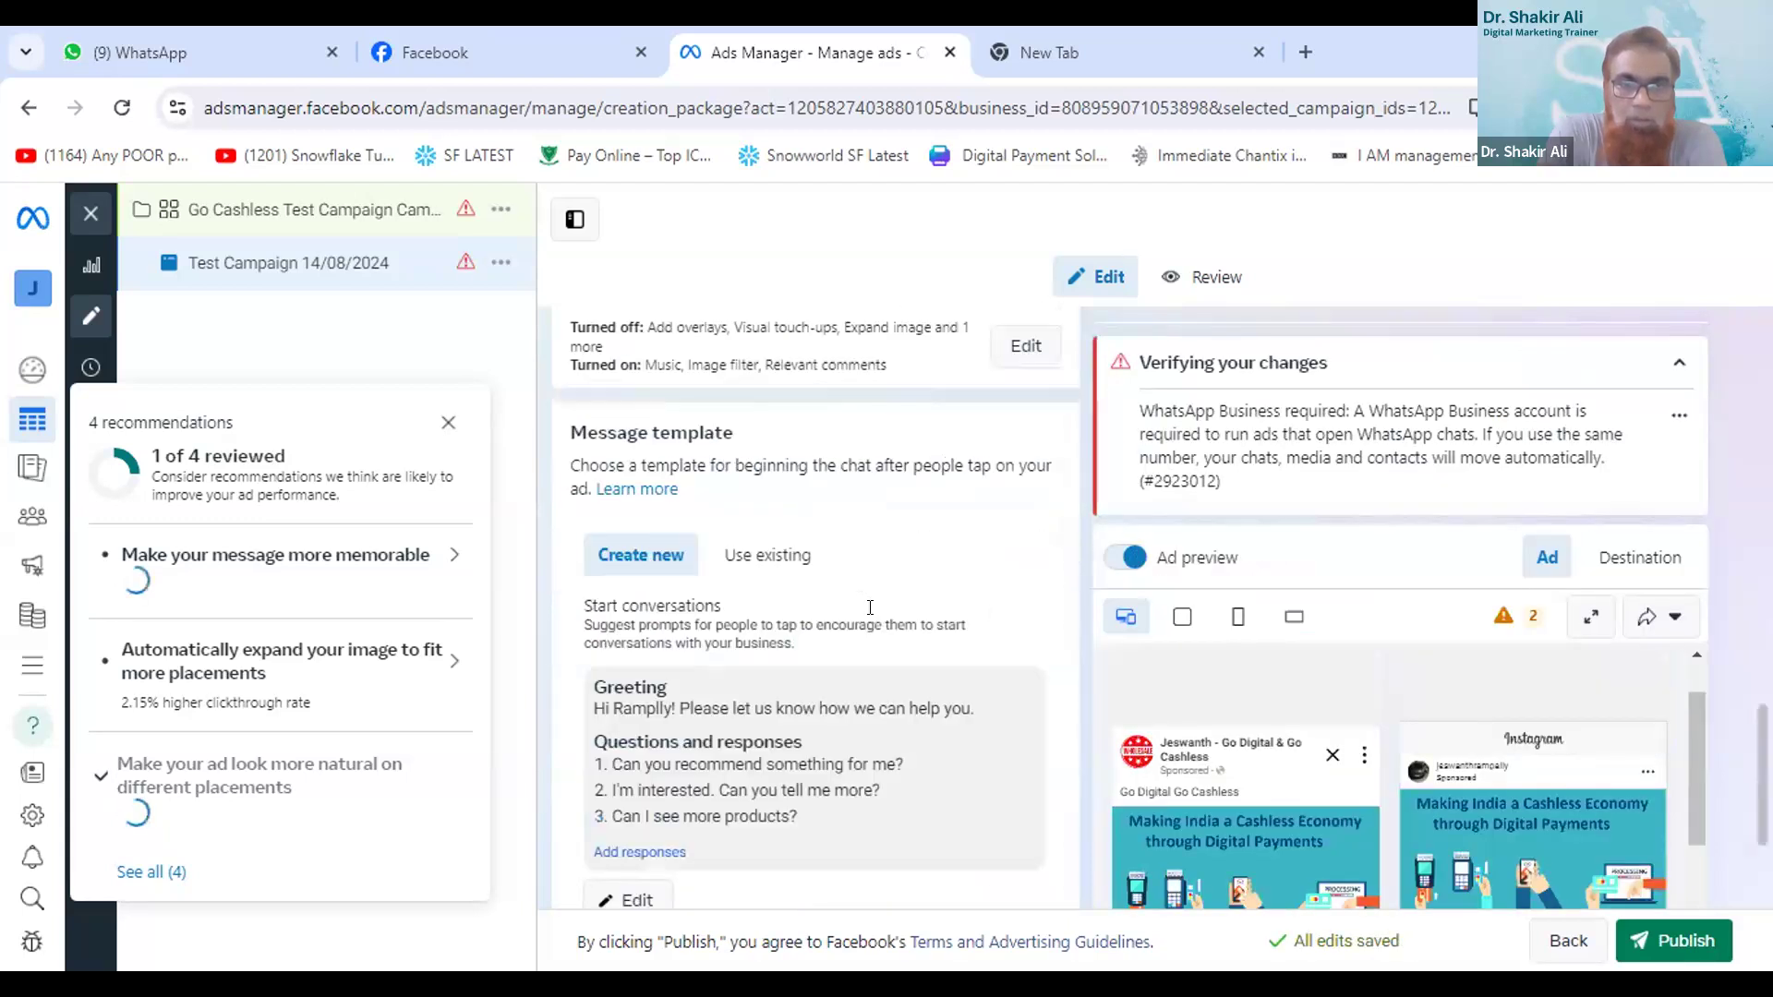
{"action": "scroll", "coordinate": [872, 614], "scroll_direction": "down", "scroll_amount": 1}
{"action": "scroll", "coordinate": [879, 621], "scroll_direction": "down", "scroll_amount": 2}
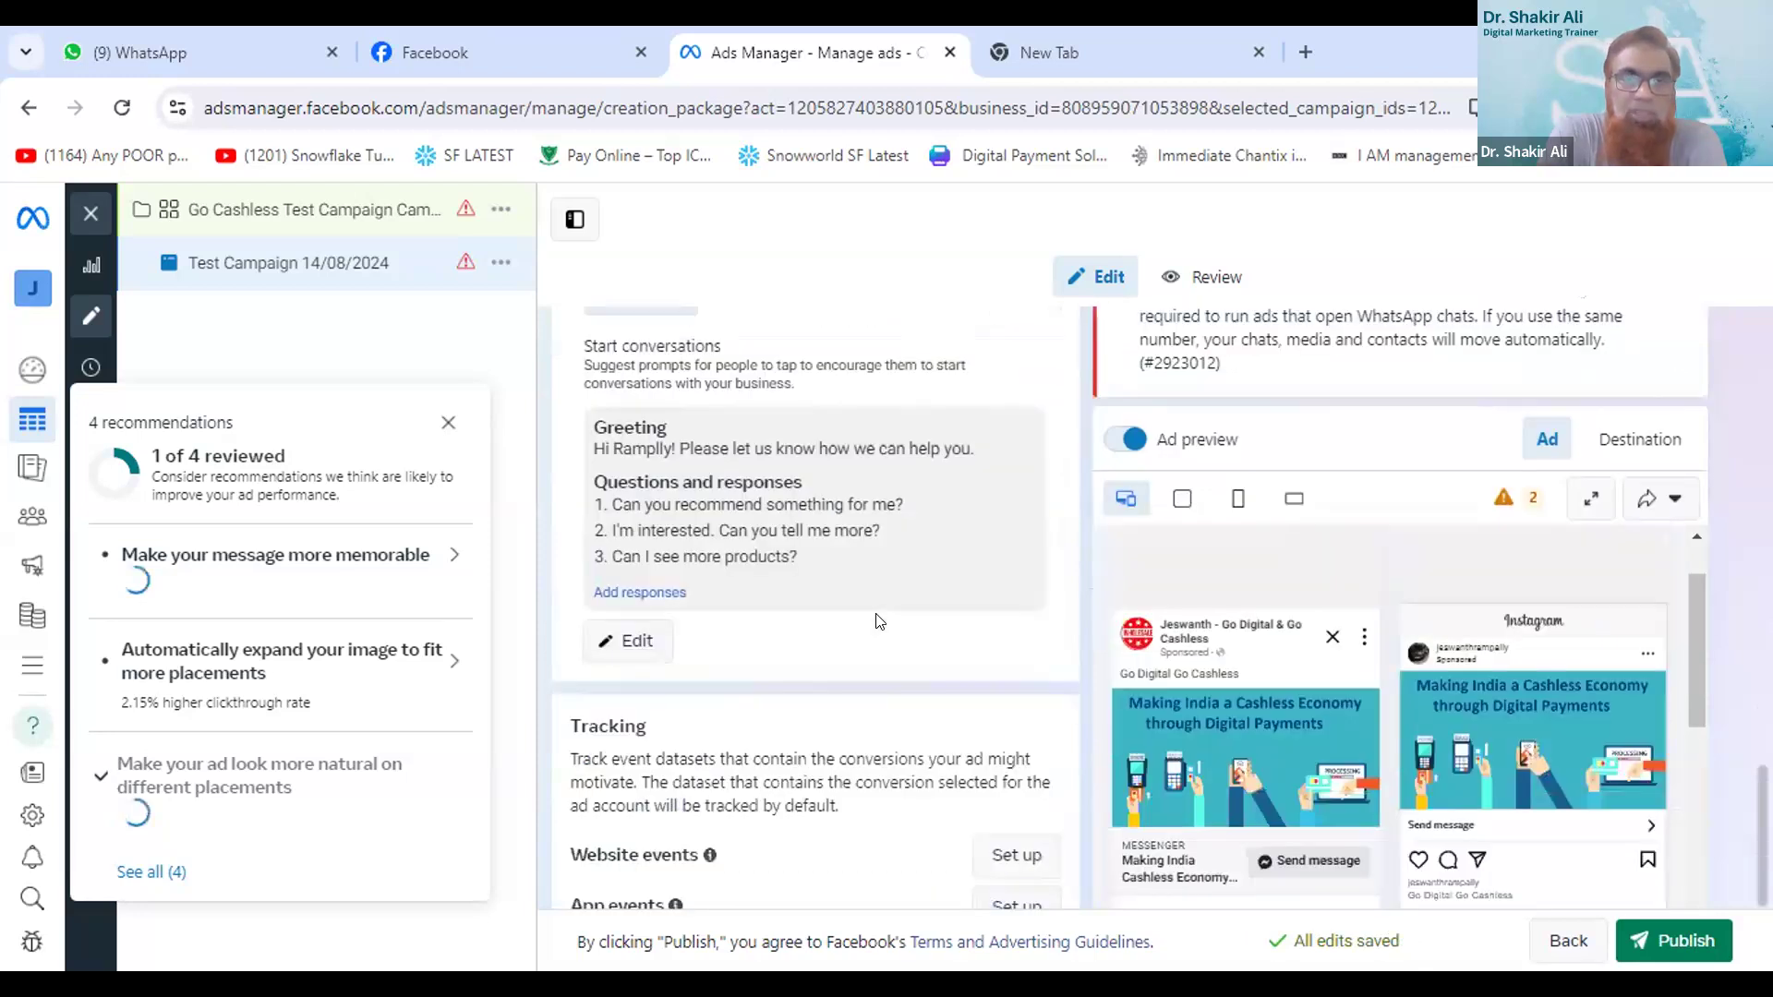
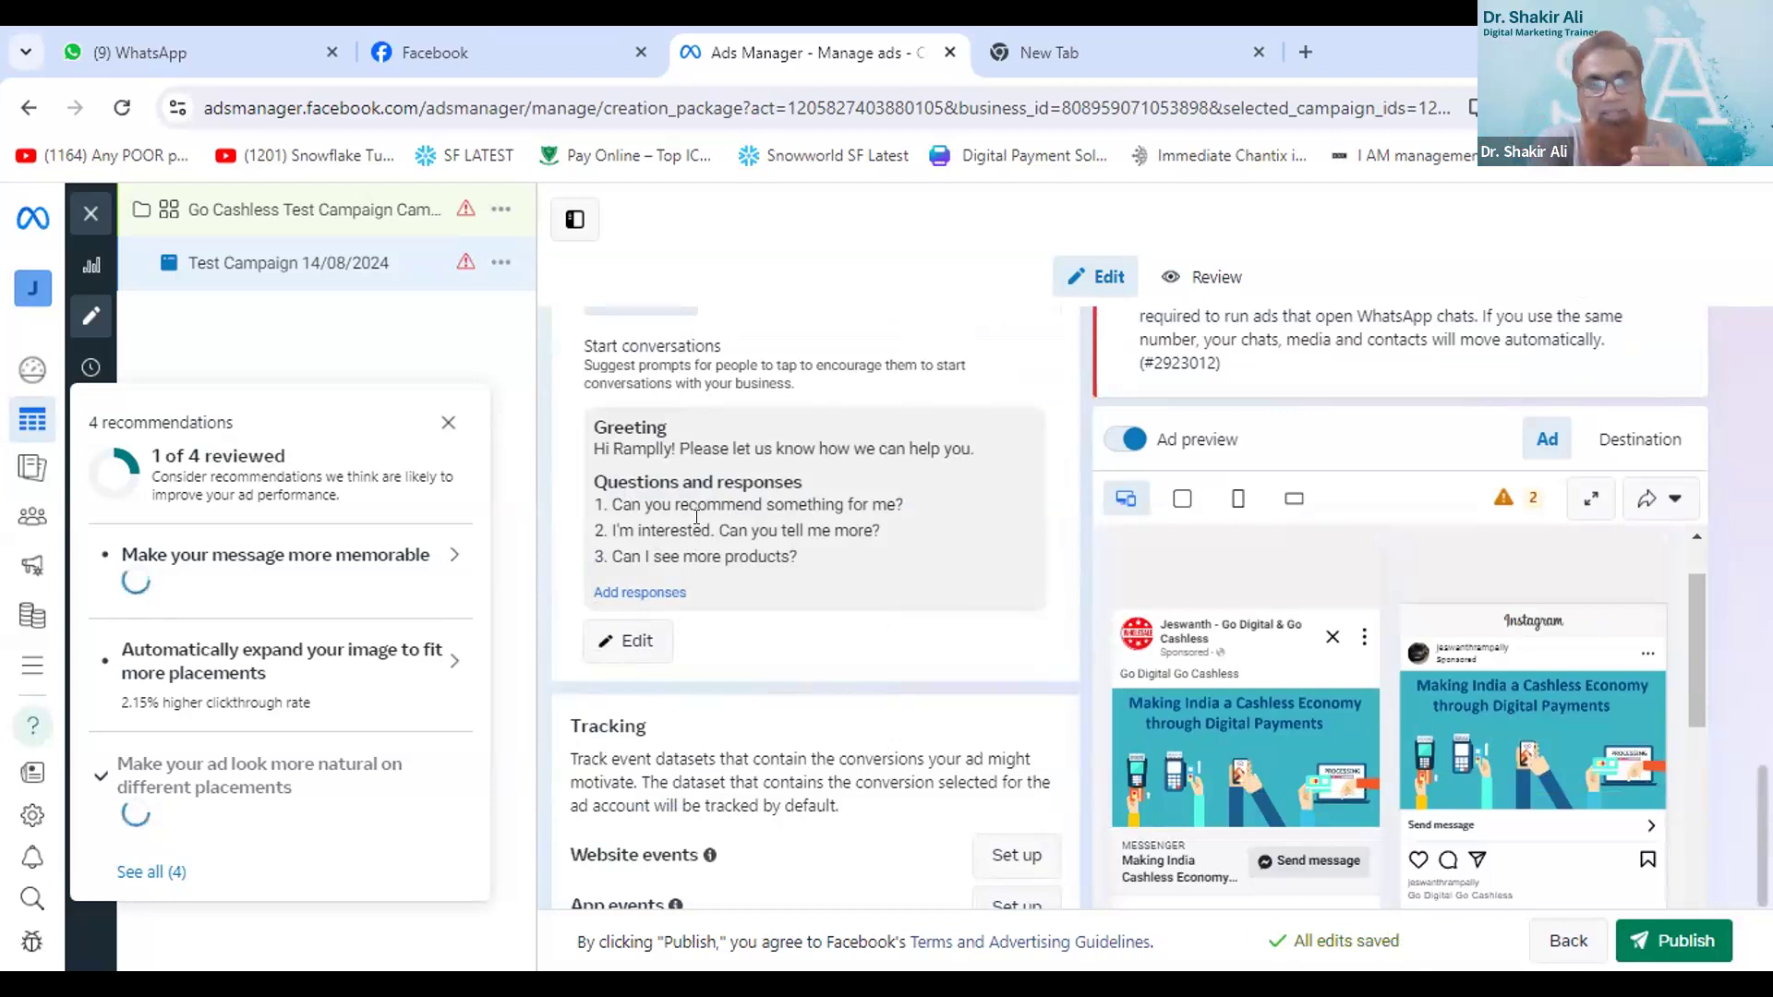
- Check the ad's tracking settings below the message template and submit the campaign for publishing
{"action": "scroll", "coordinate": [694, 524], "scroll_direction": "down", "scroll_amount": 1}
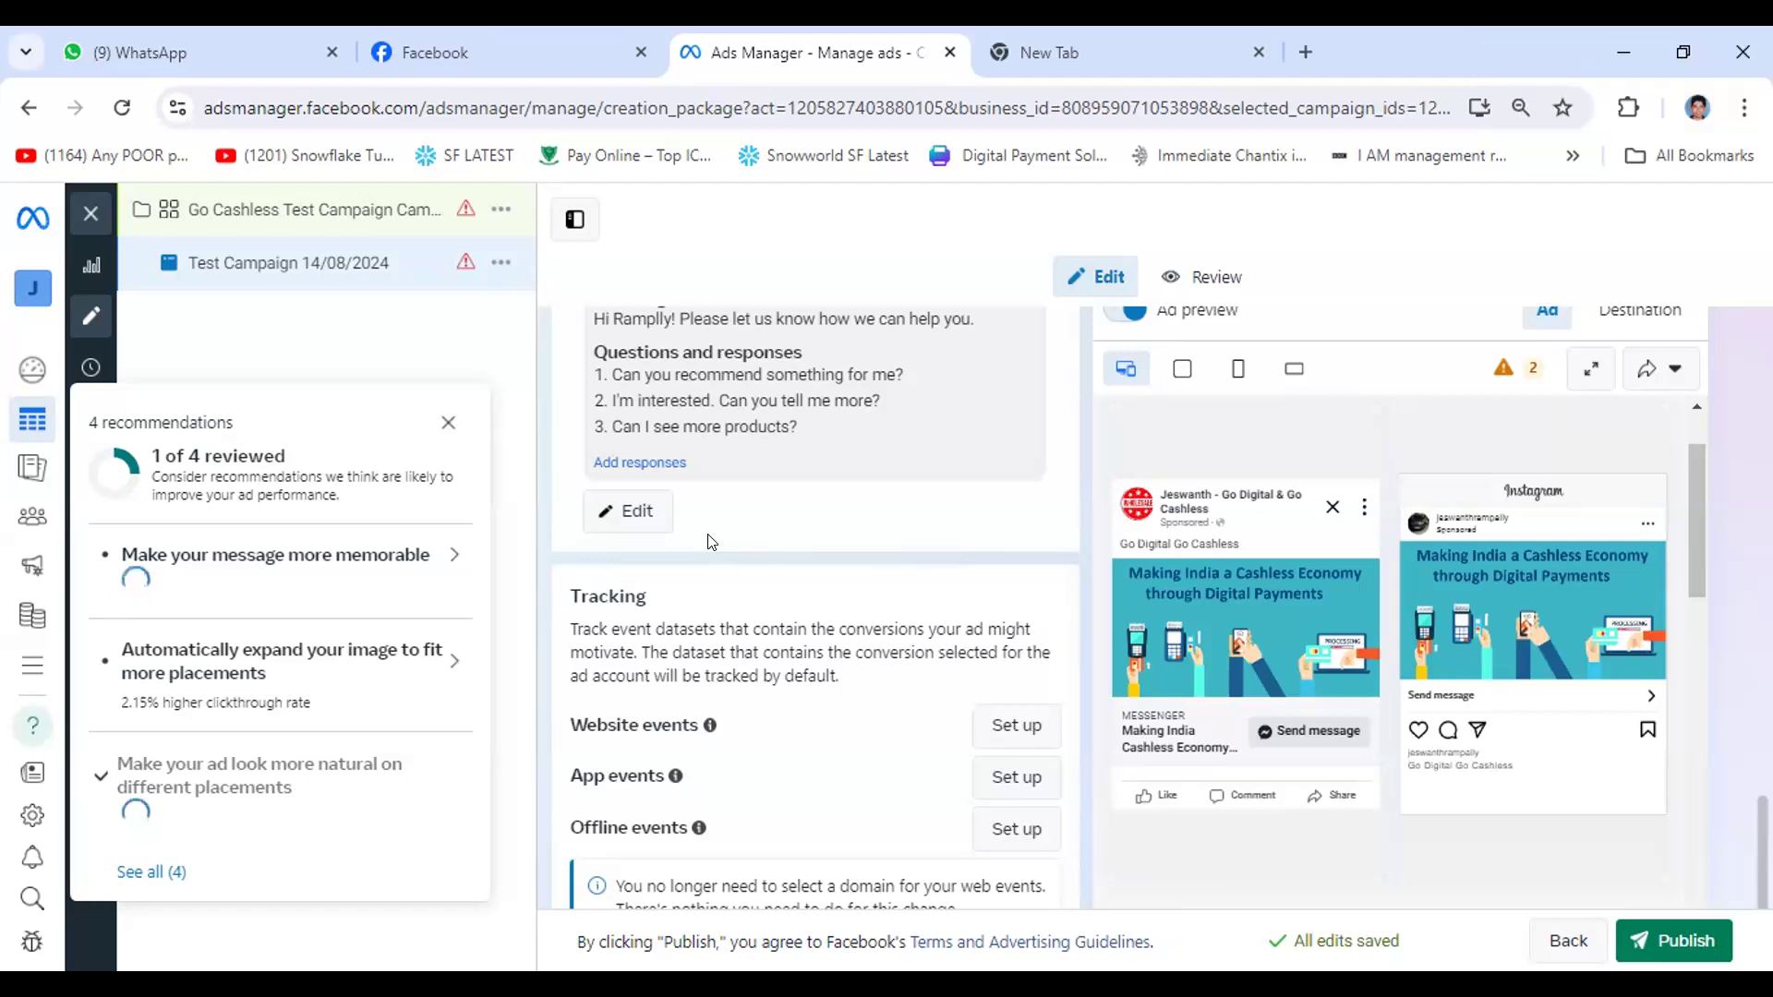
{"action": "scroll", "coordinate": [702, 533], "scroll_direction": "down", "scroll_amount": 2}
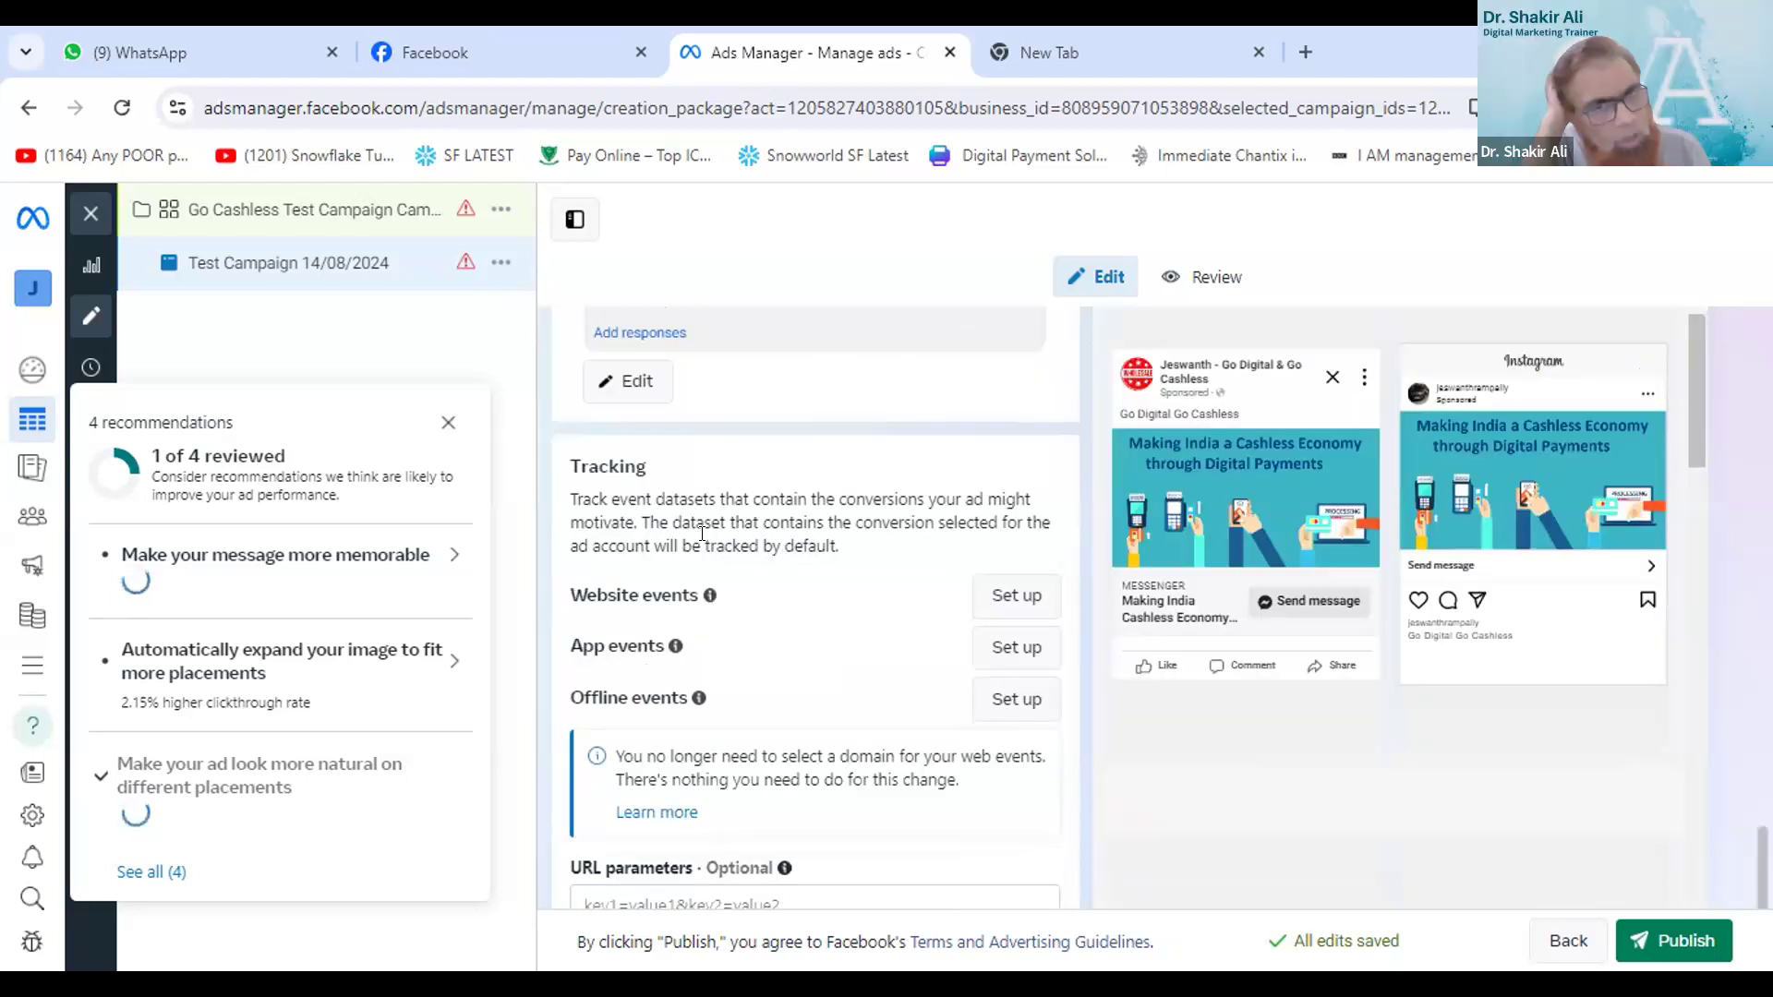
{"action": "scroll", "coordinate": [711, 540], "scroll_direction": "down", "scroll_amount": 1}
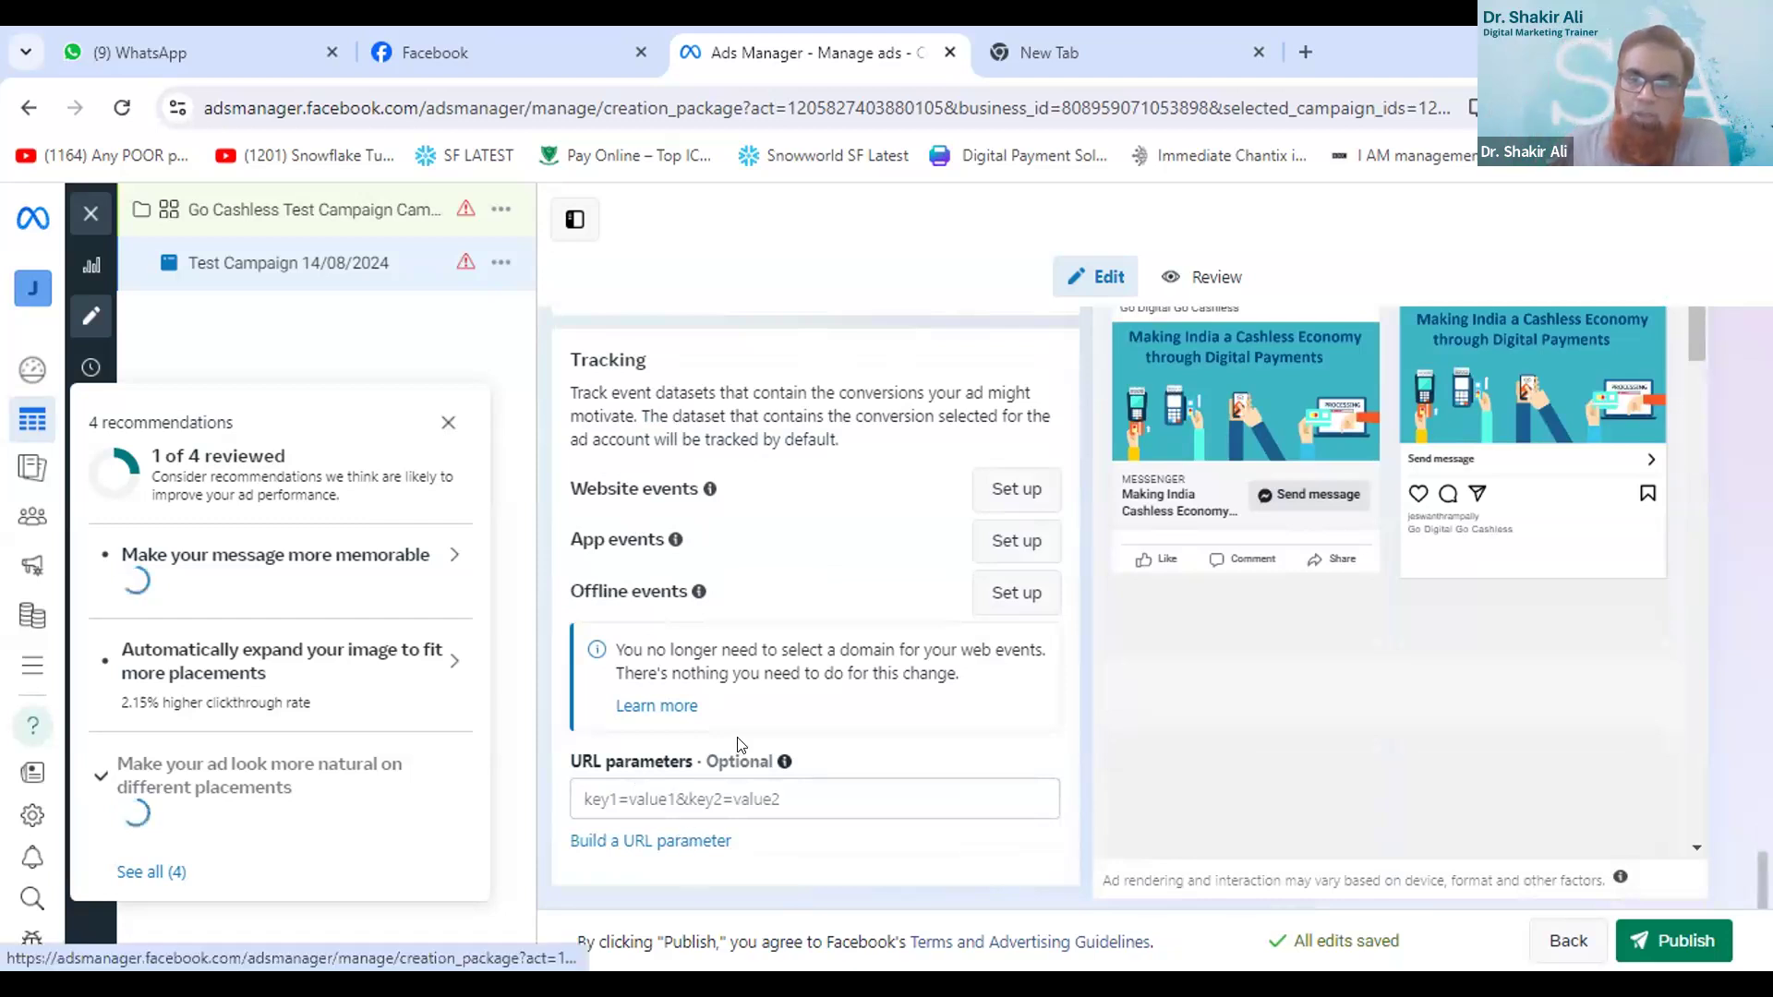
{"action": "left_click", "coordinate": [1703, 923]}
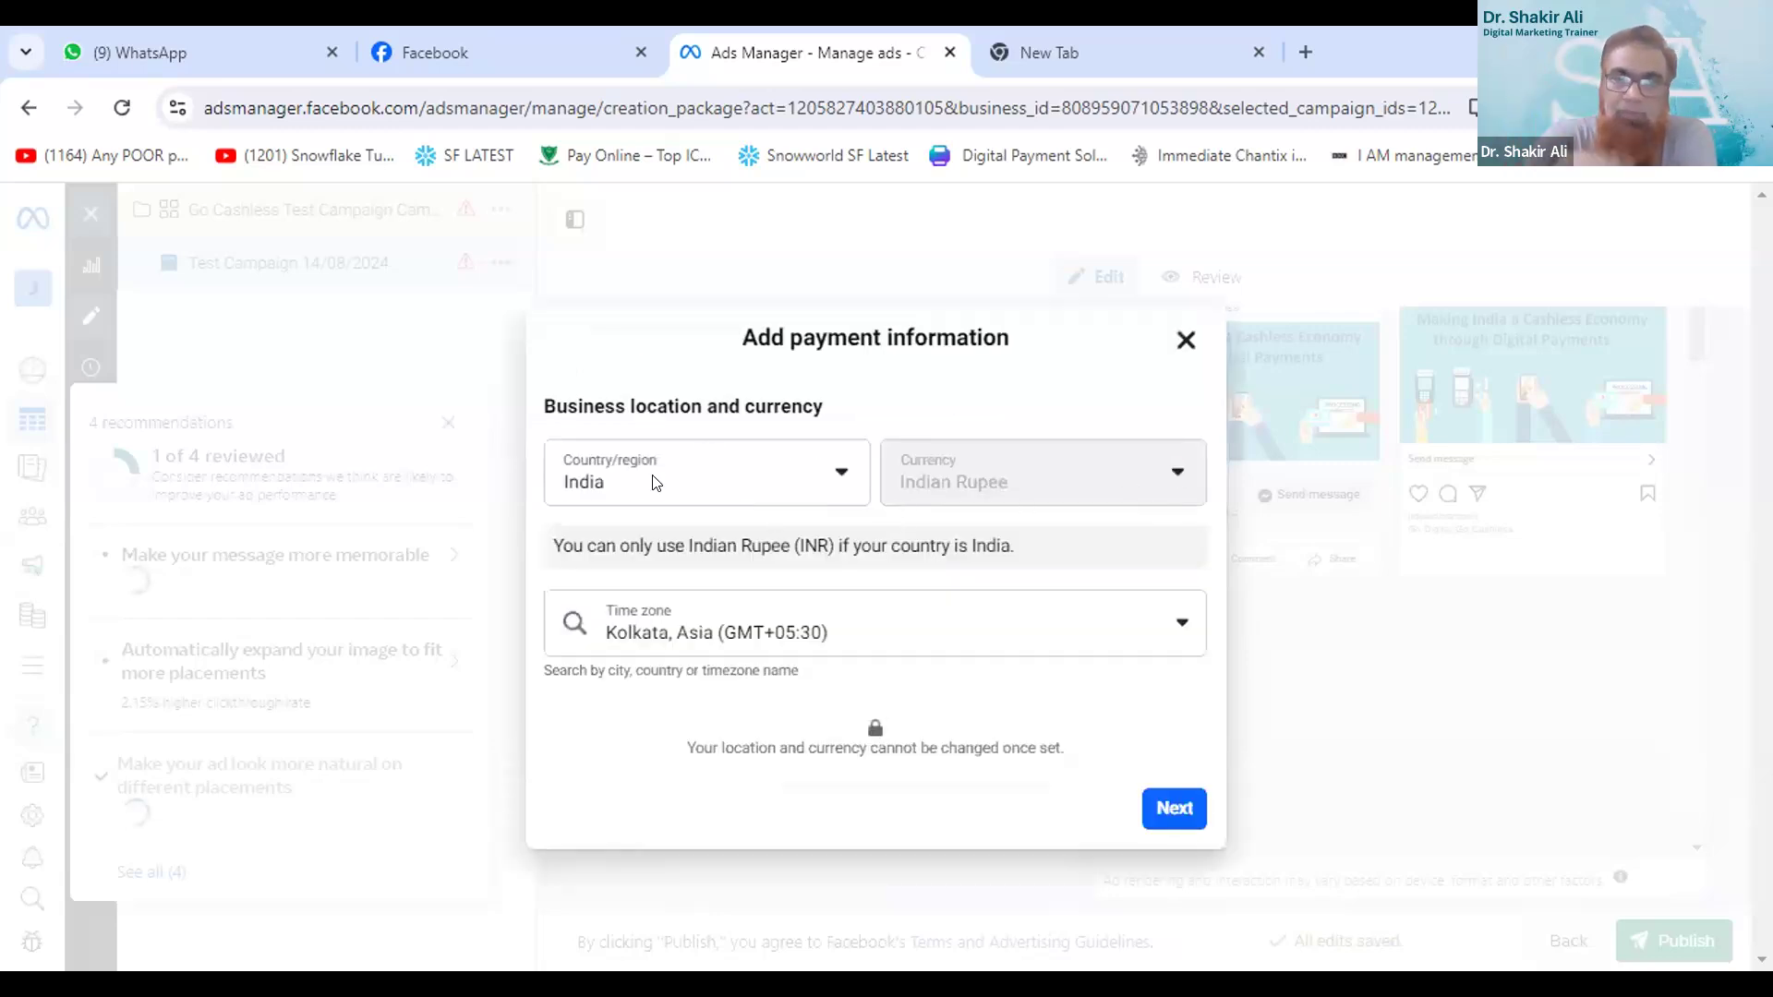
- Accept India, Indian Rupee and the Kolkata time zone in the payment information, and continue with UPI as the payment method
{"action": "left_click", "coordinate": [1173, 810]}
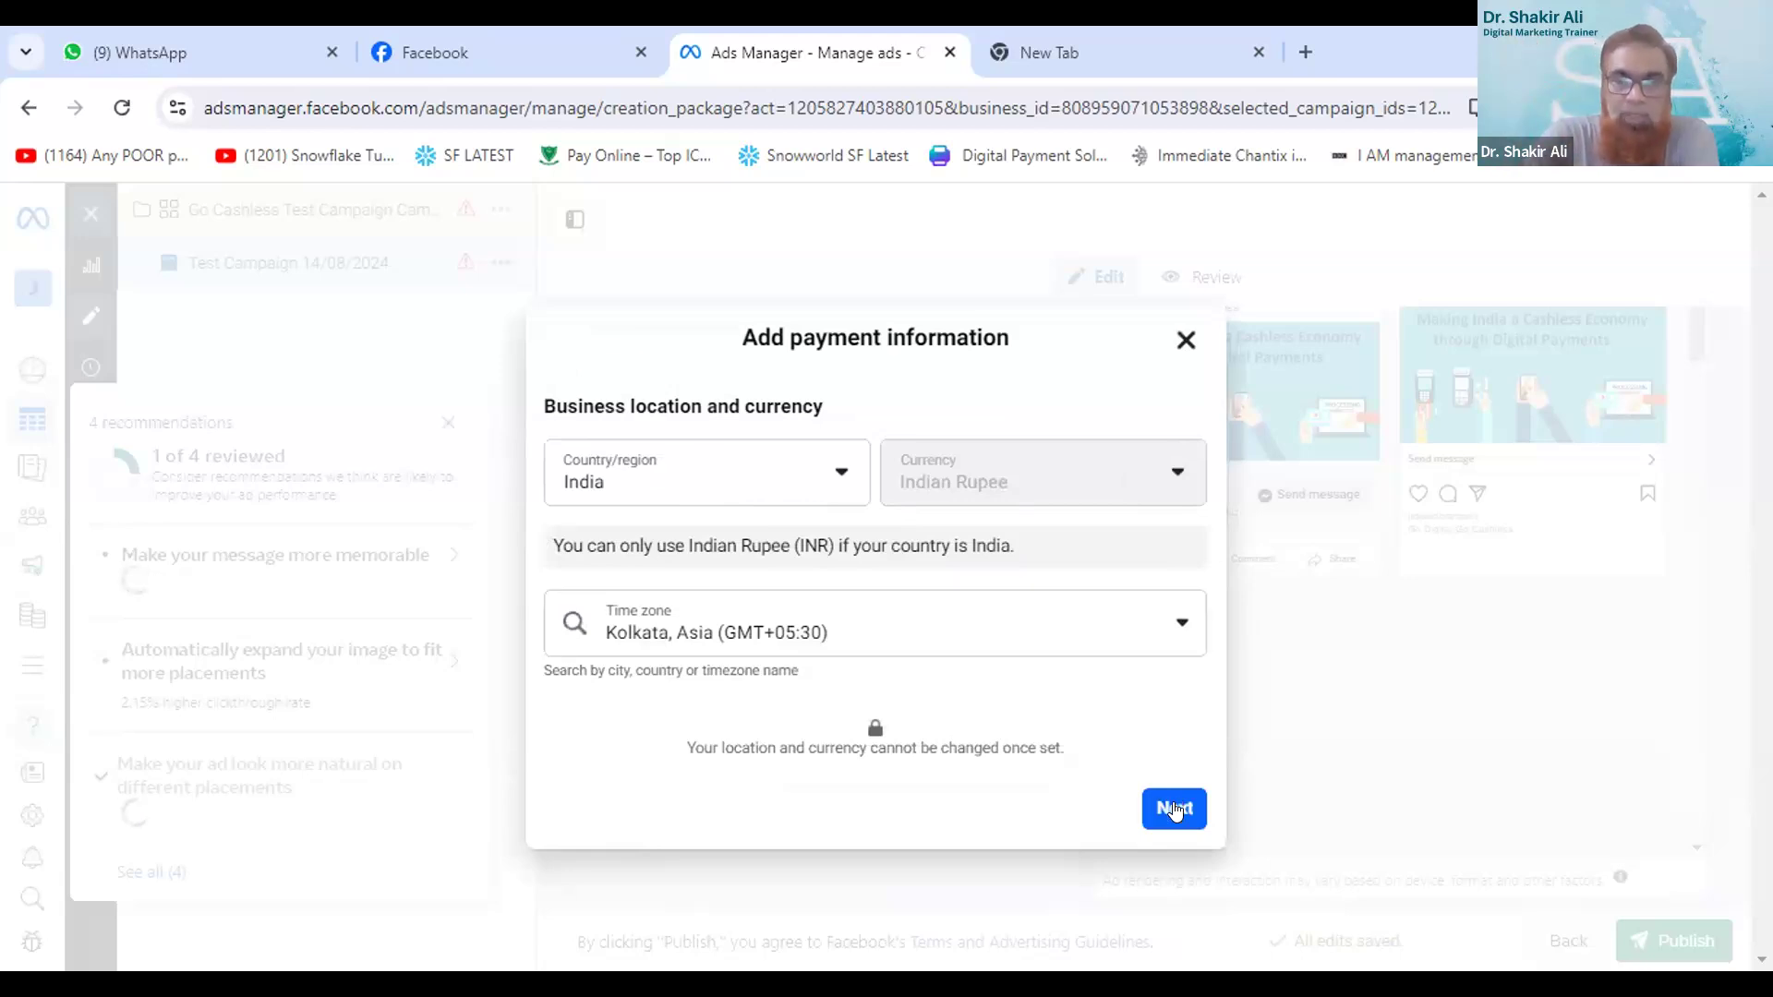
{"action": "left_click", "coordinate": [1173, 809]}
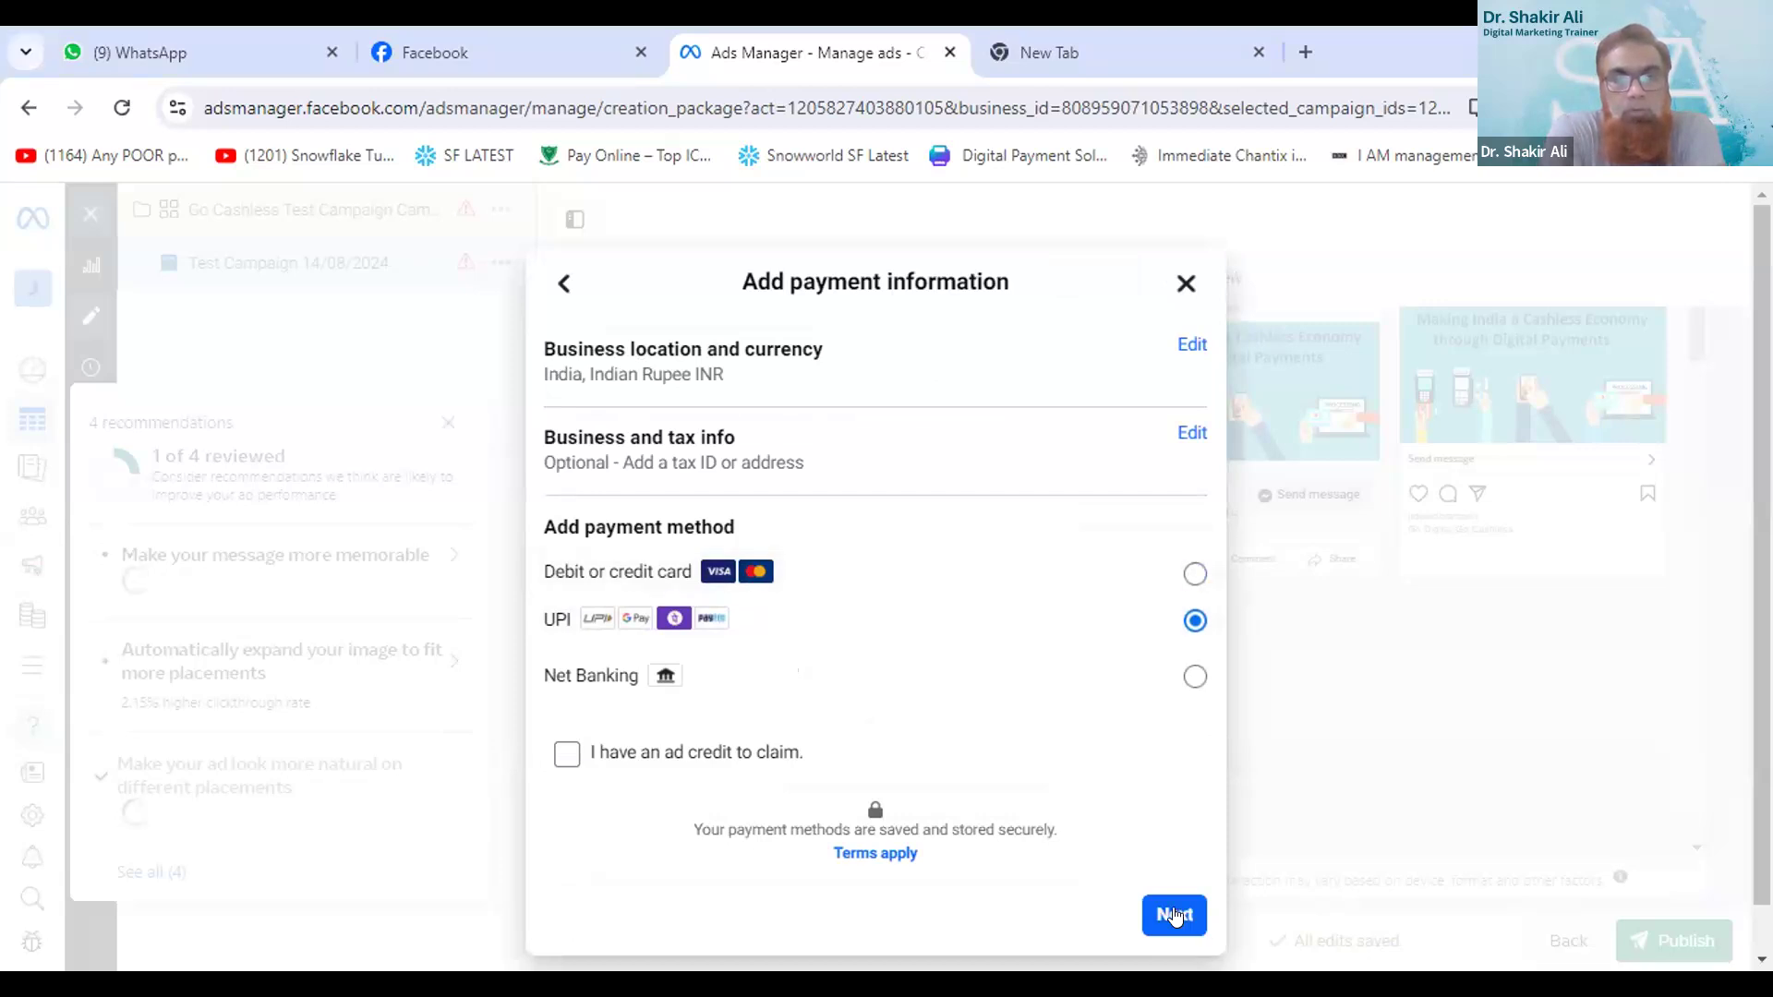
{"action": "left_click", "coordinate": [1175, 914]}
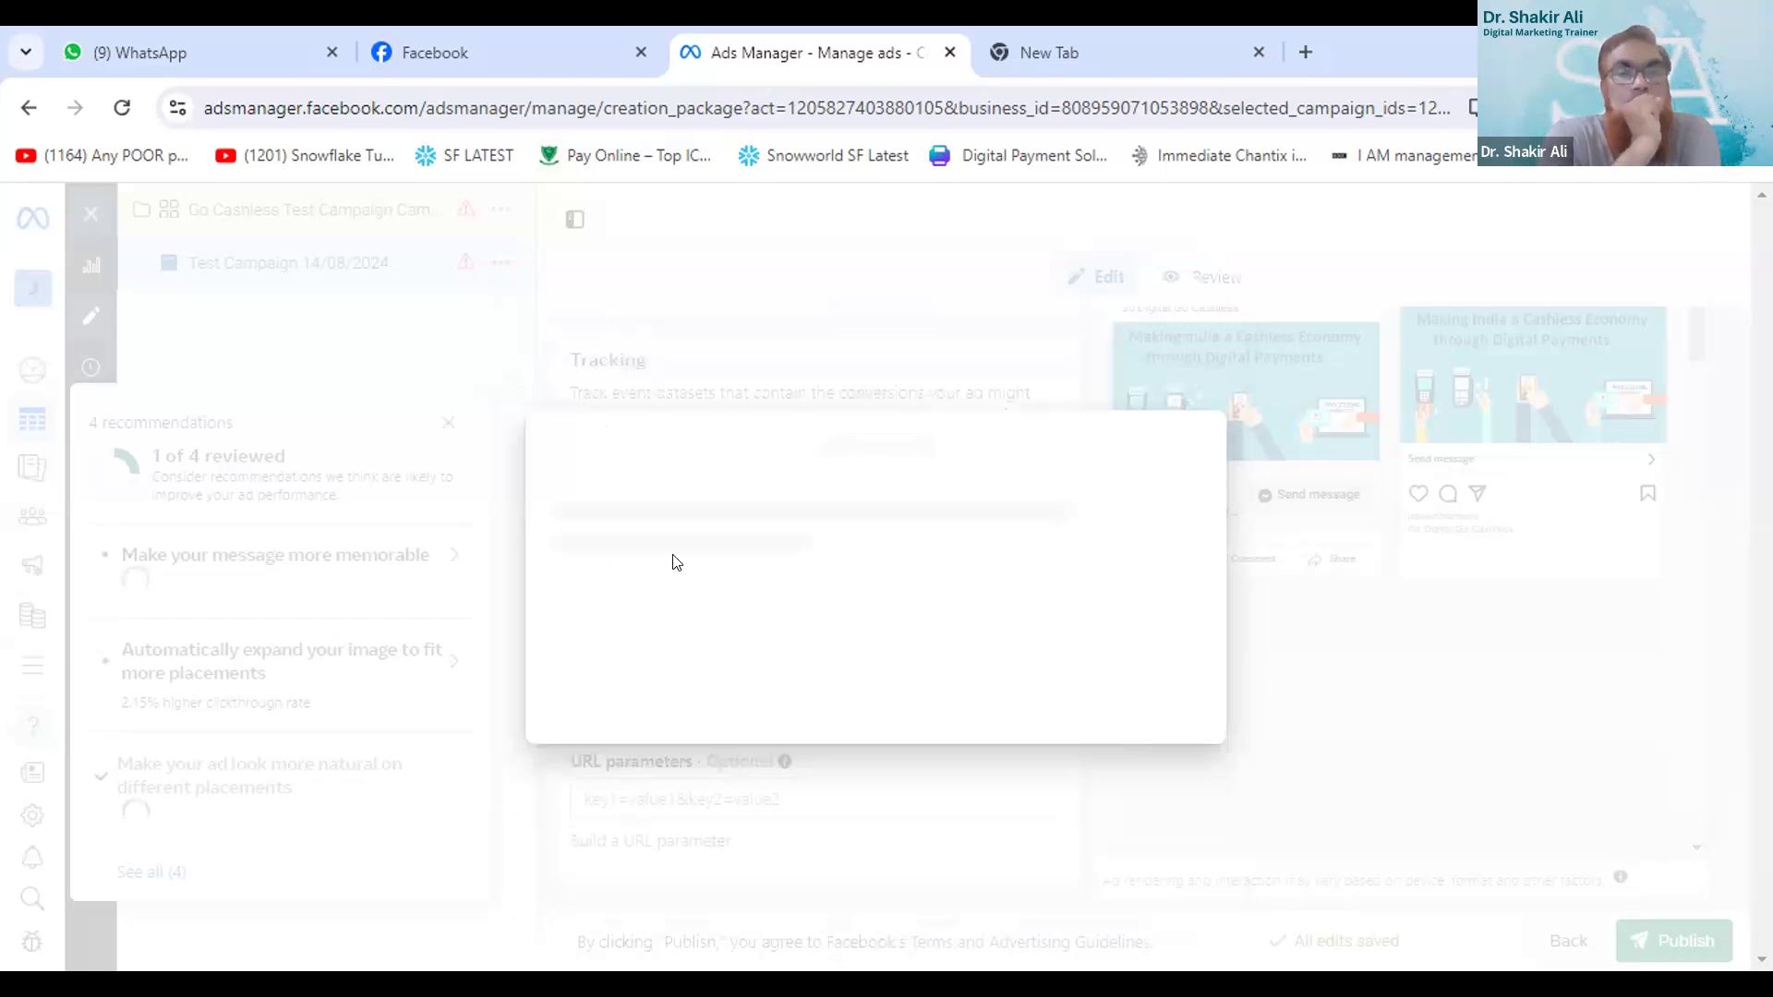
- Look through the business info form and set the advertising purpose to "No, I am not buying ads for business purposes"
{"action": "scroll", "coordinate": [710, 599], "scroll_direction": "down", "scroll_amount": 3}
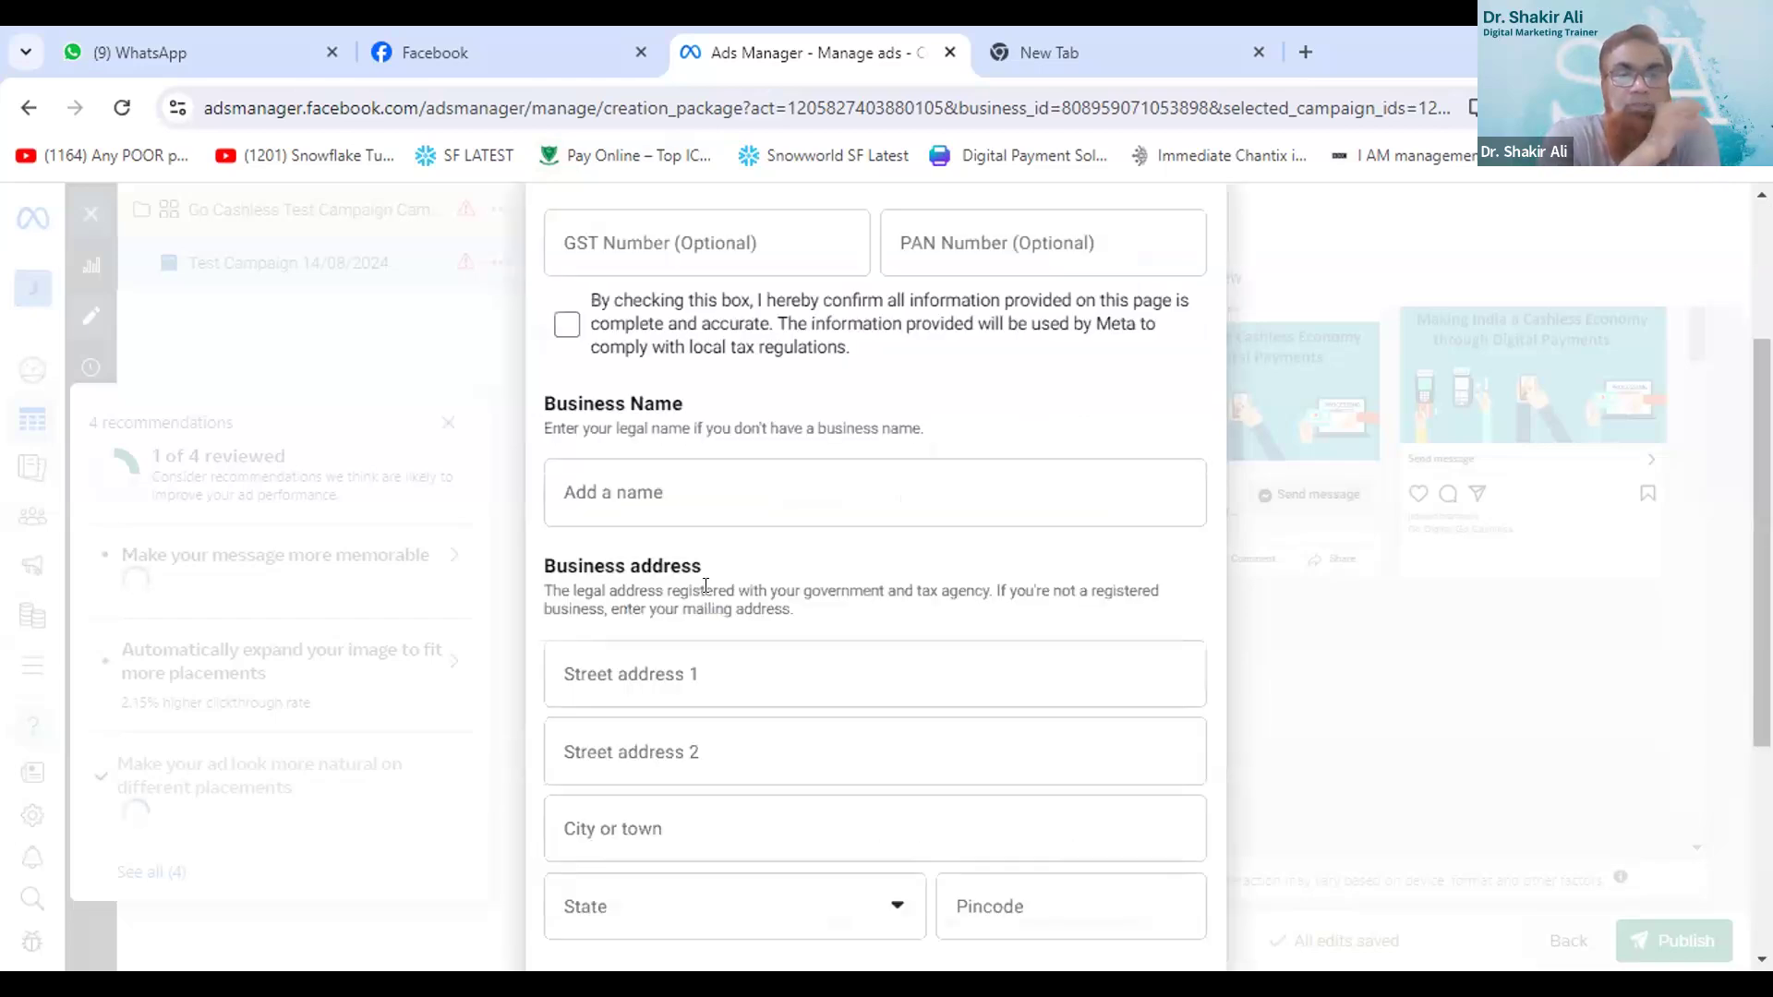
{"action": "scroll", "coordinate": [708, 591], "scroll_direction": "down", "scroll_amount": 4}
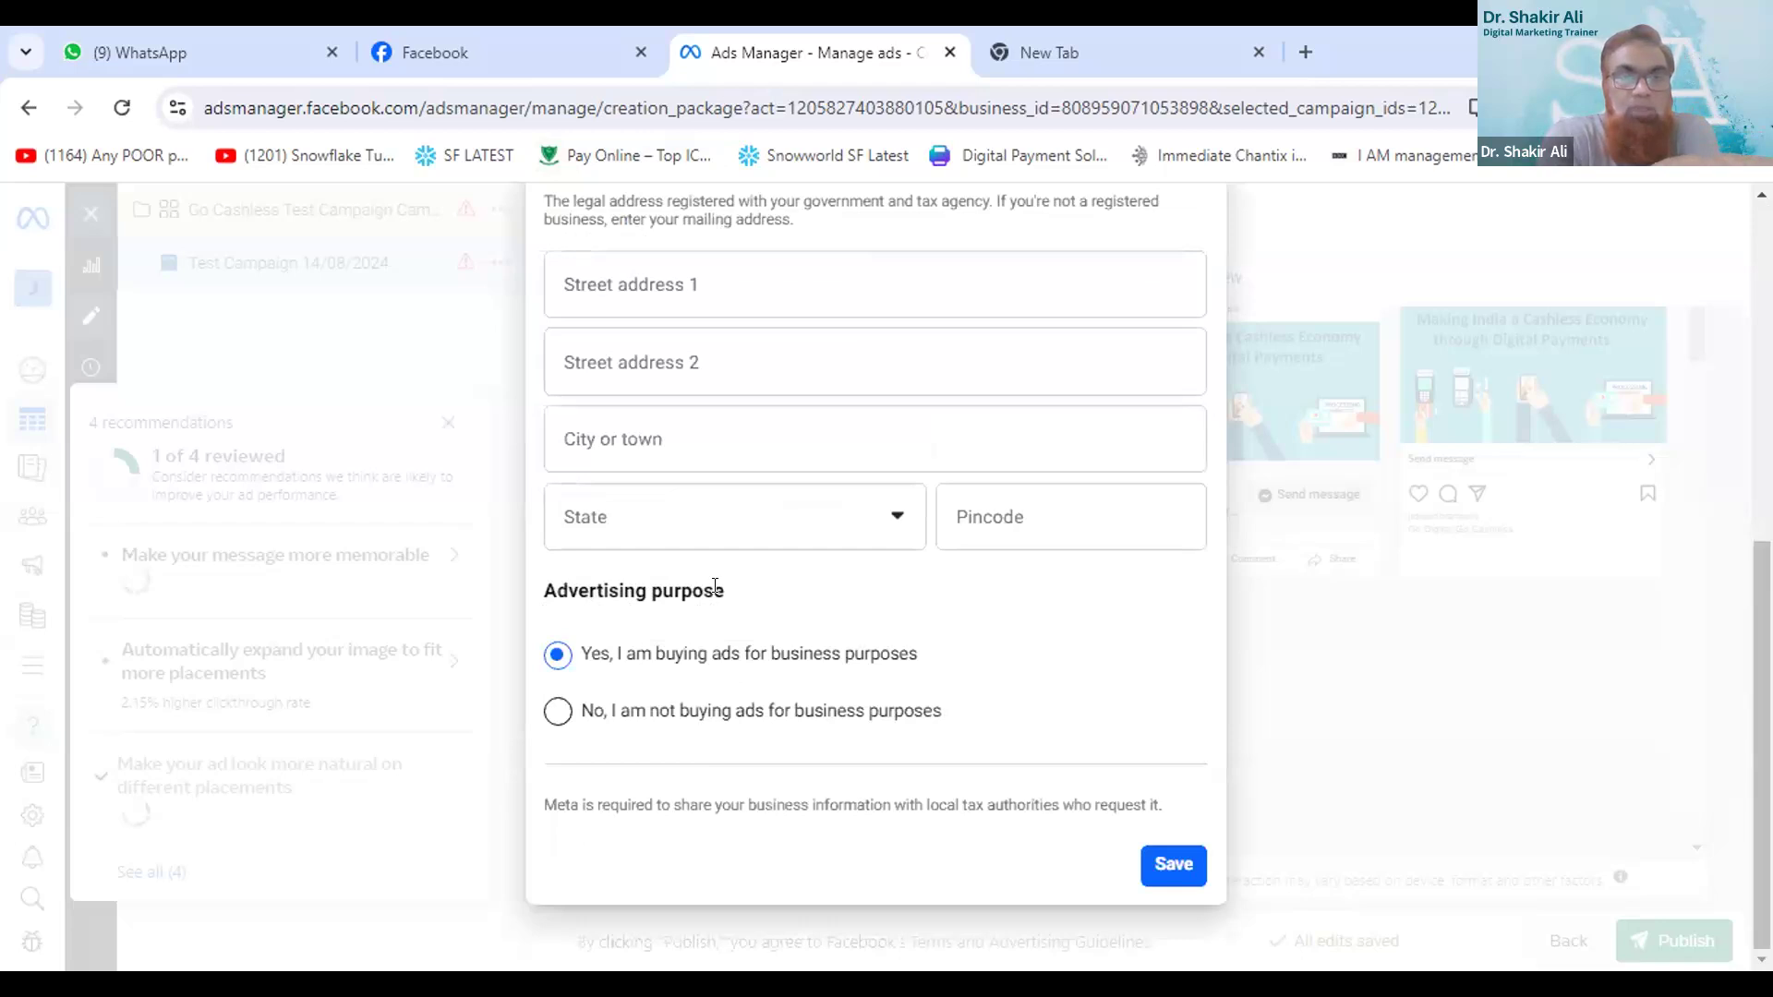
{"action": "scroll", "coordinate": [716, 582], "scroll_direction": "up", "scroll_amount": 3}
{"action": "scroll", "coordinate": [551, 333], "scroll_direction": "up", "scroll_amount": 3}
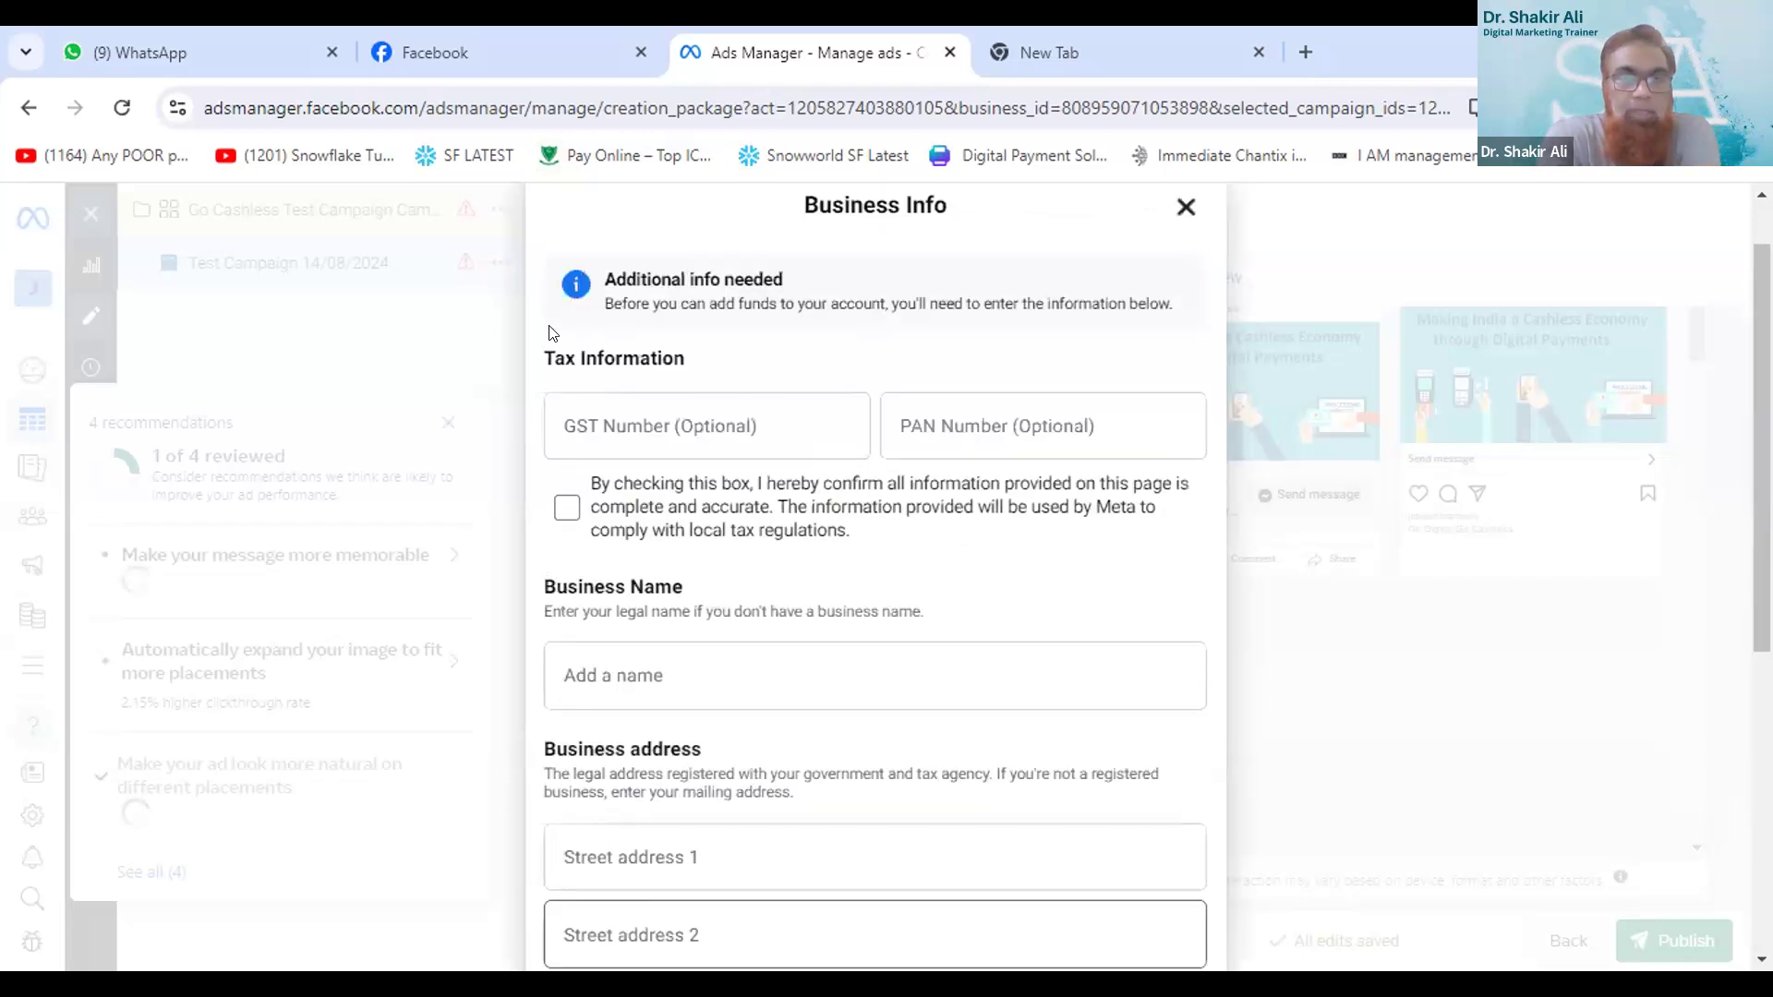
{"action": "scroll", "coordinate": [552, 333], "scroll_direction": "up", "scroll_amount": 1}
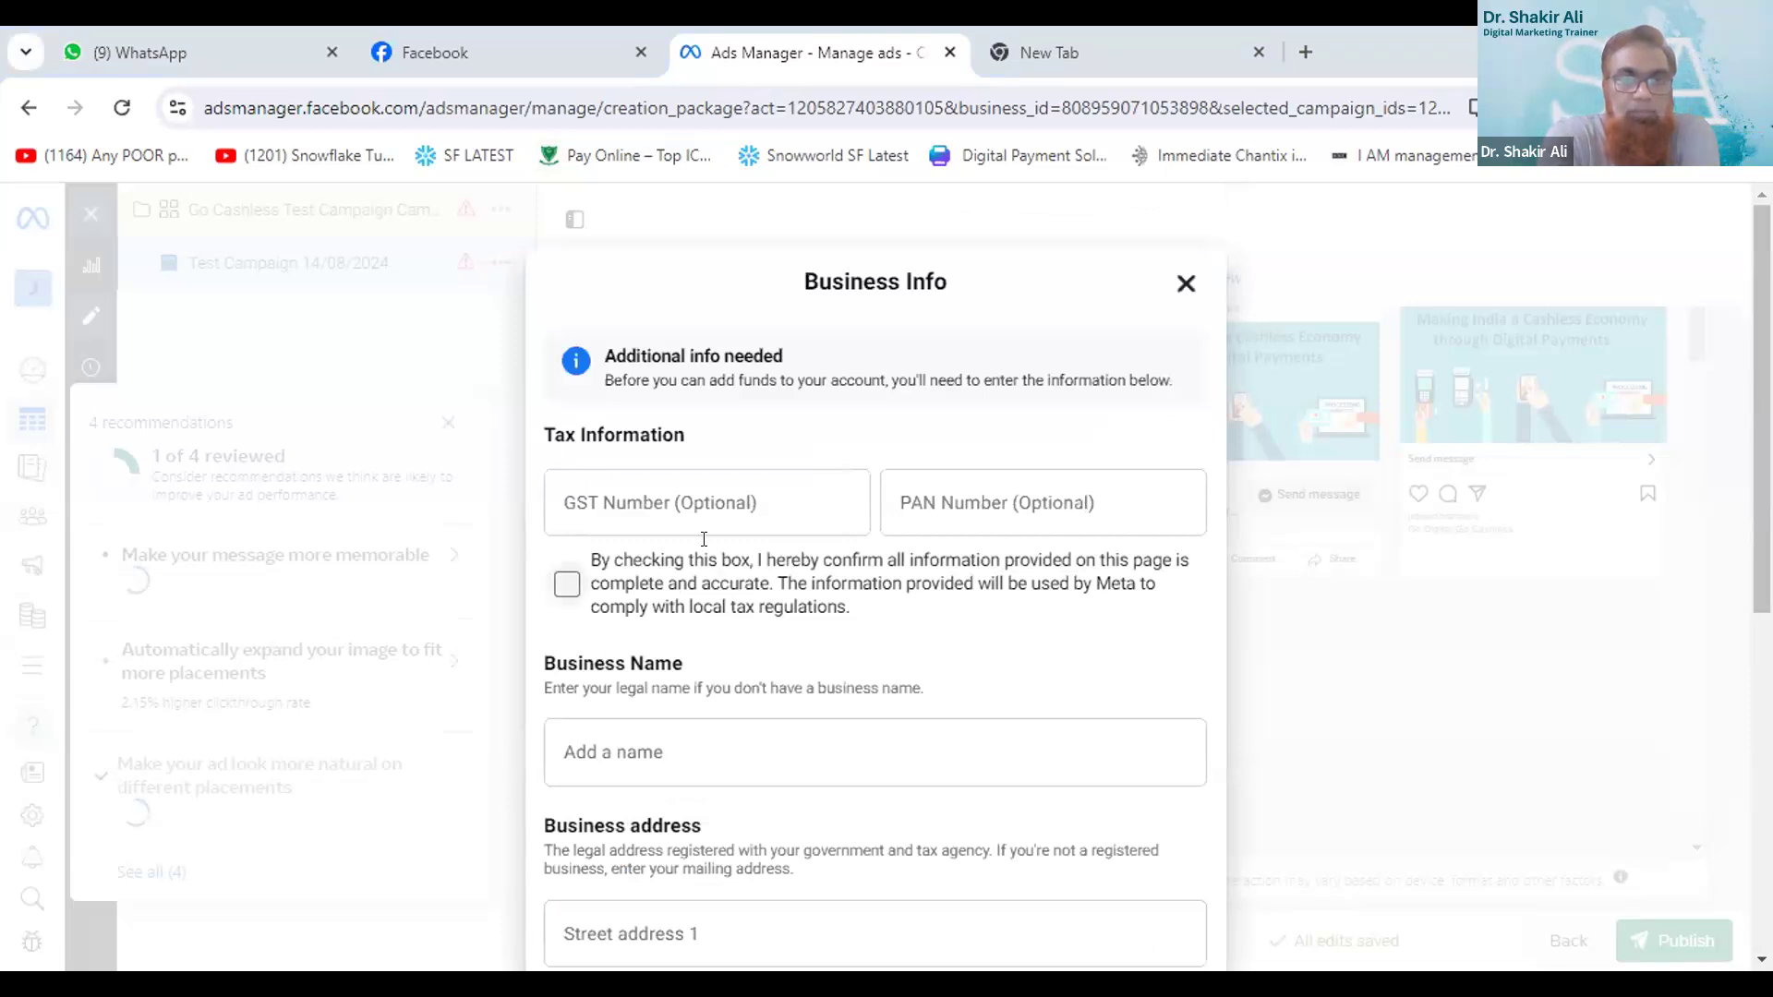
{"action": "scroll", "coordinate": [703, 538], "scroll_direction": "down", "scroll_amount": 3}
{"action": "scroll", "coordinate": [704, 538], "scroll_direction": "down", "scroll_amount": 3}
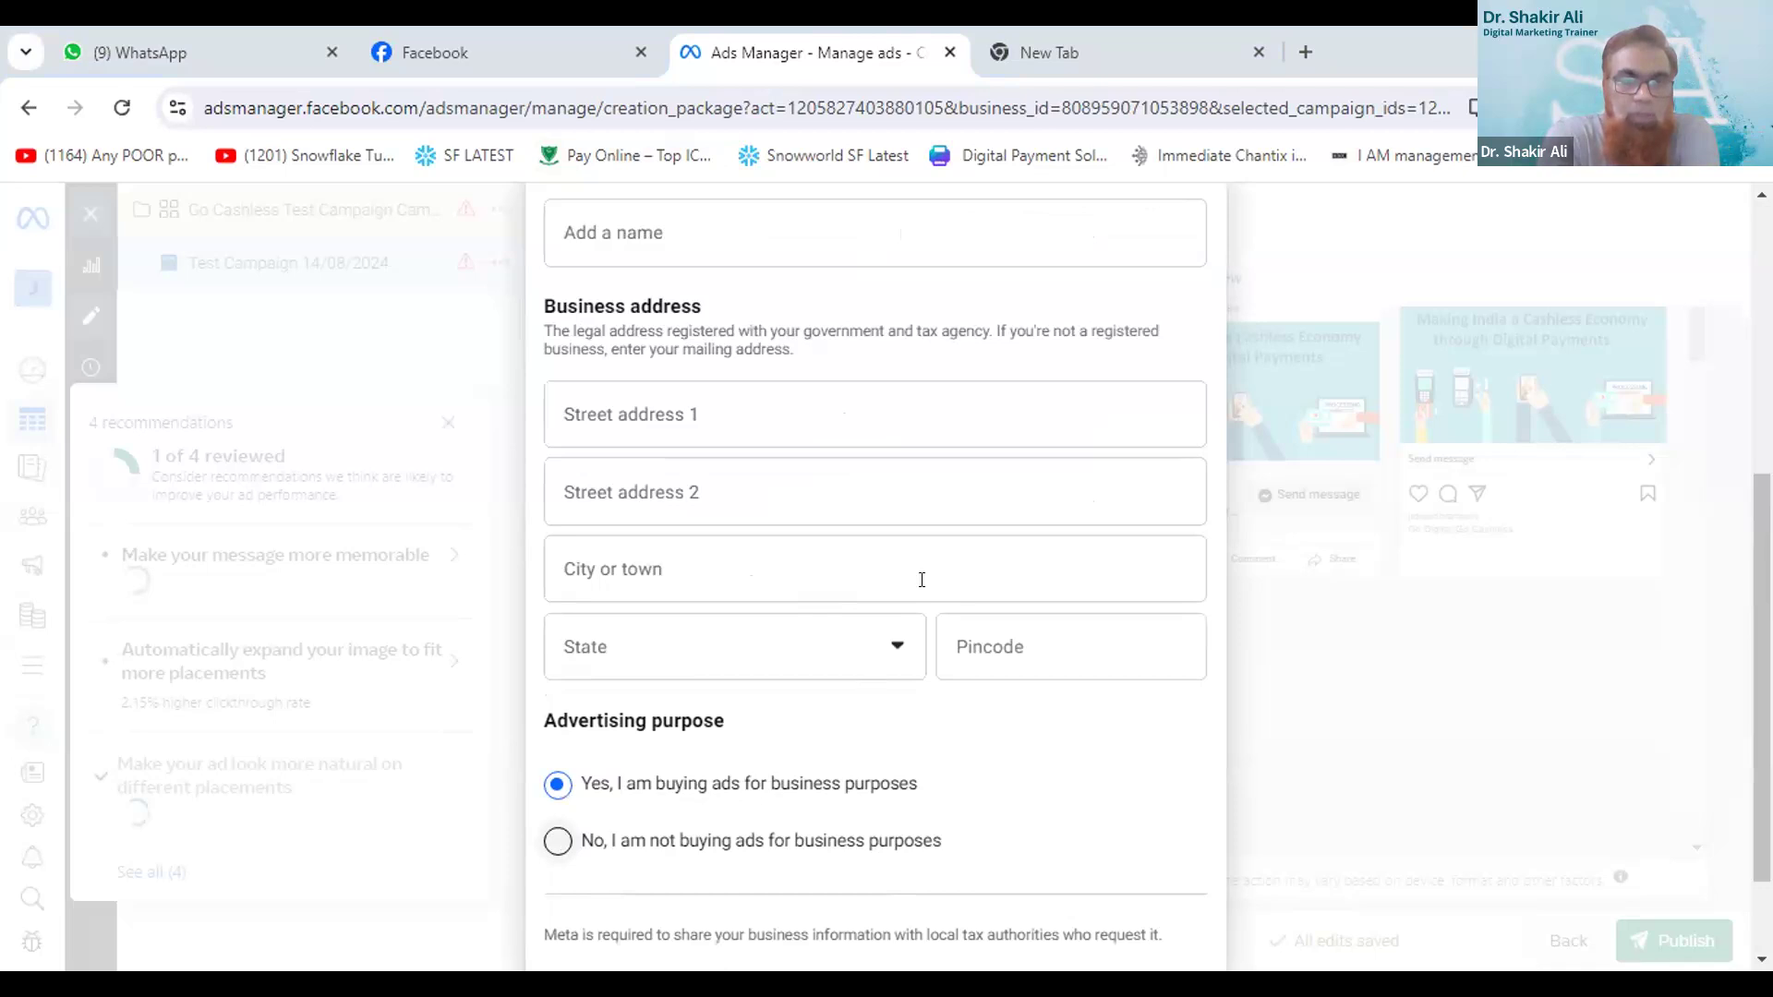
{"action": "left_click", "coordinate": [557, 841]}
{"action": "scroll", "coordinate": [1151, 729], "scroll_direction": "down", "scroll_amount": 2}
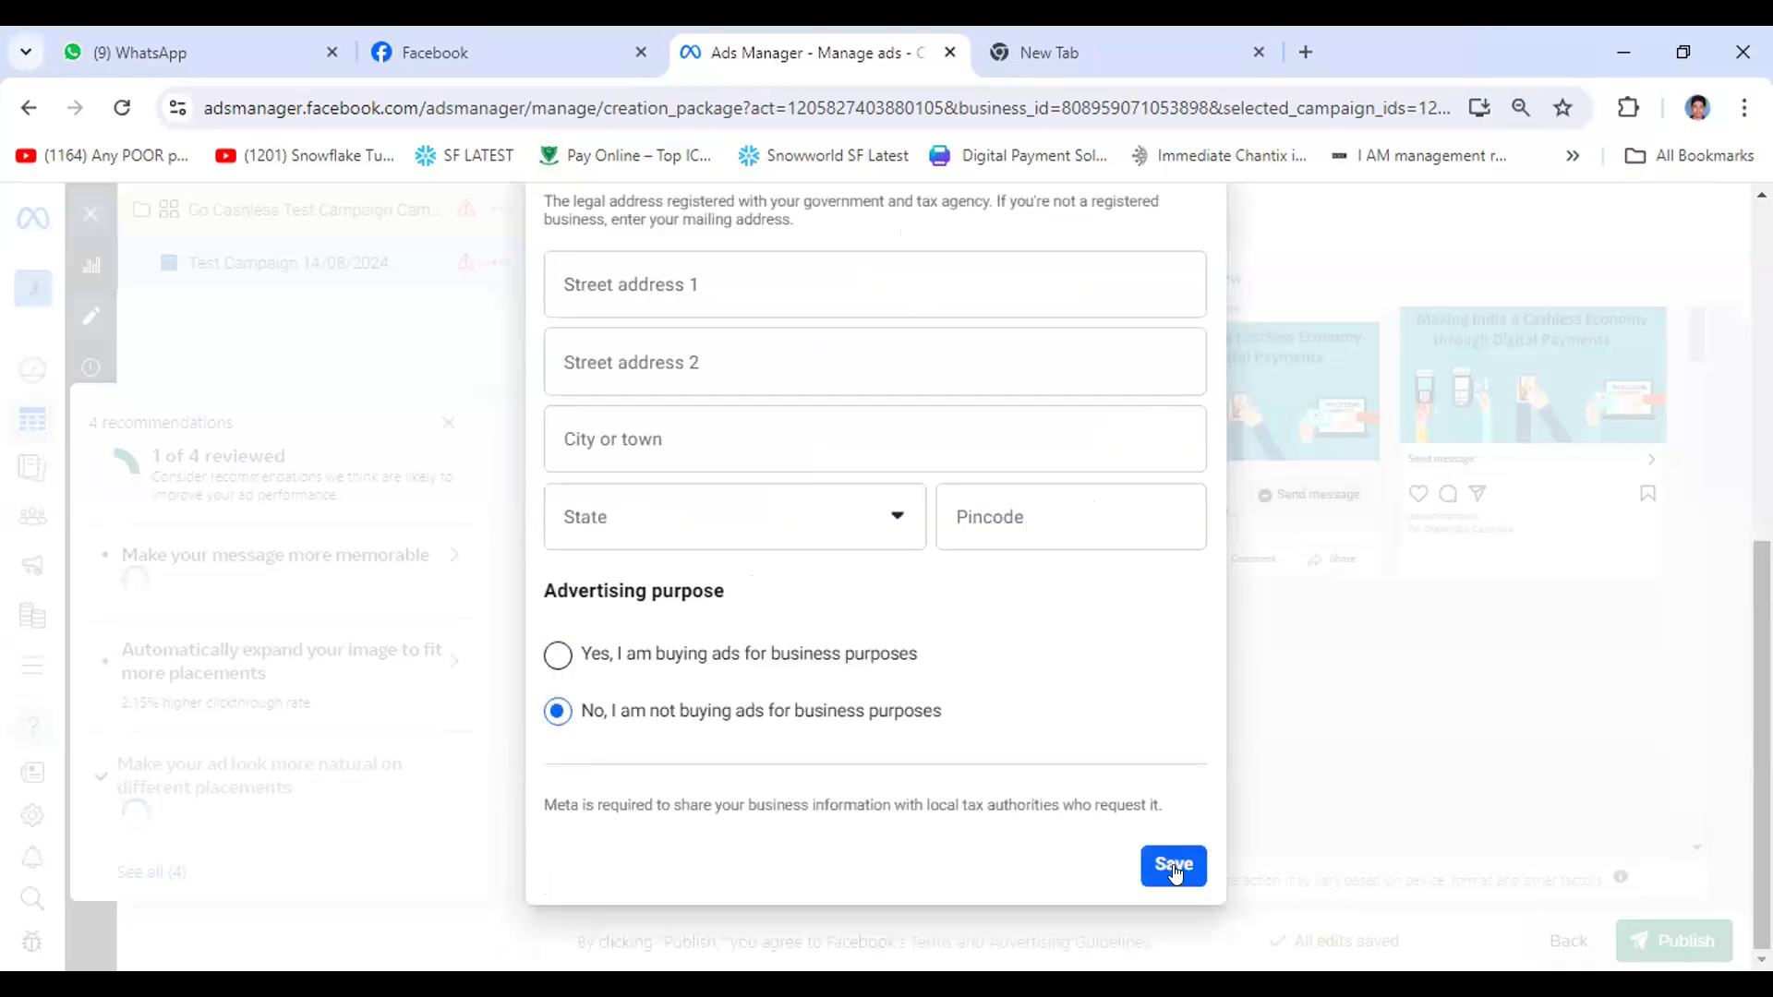
- Enter the city in the business address
{"action": "scroll", "coordinate": [622, 503], "scroll_direction": "up", "scroll_amount": 1}
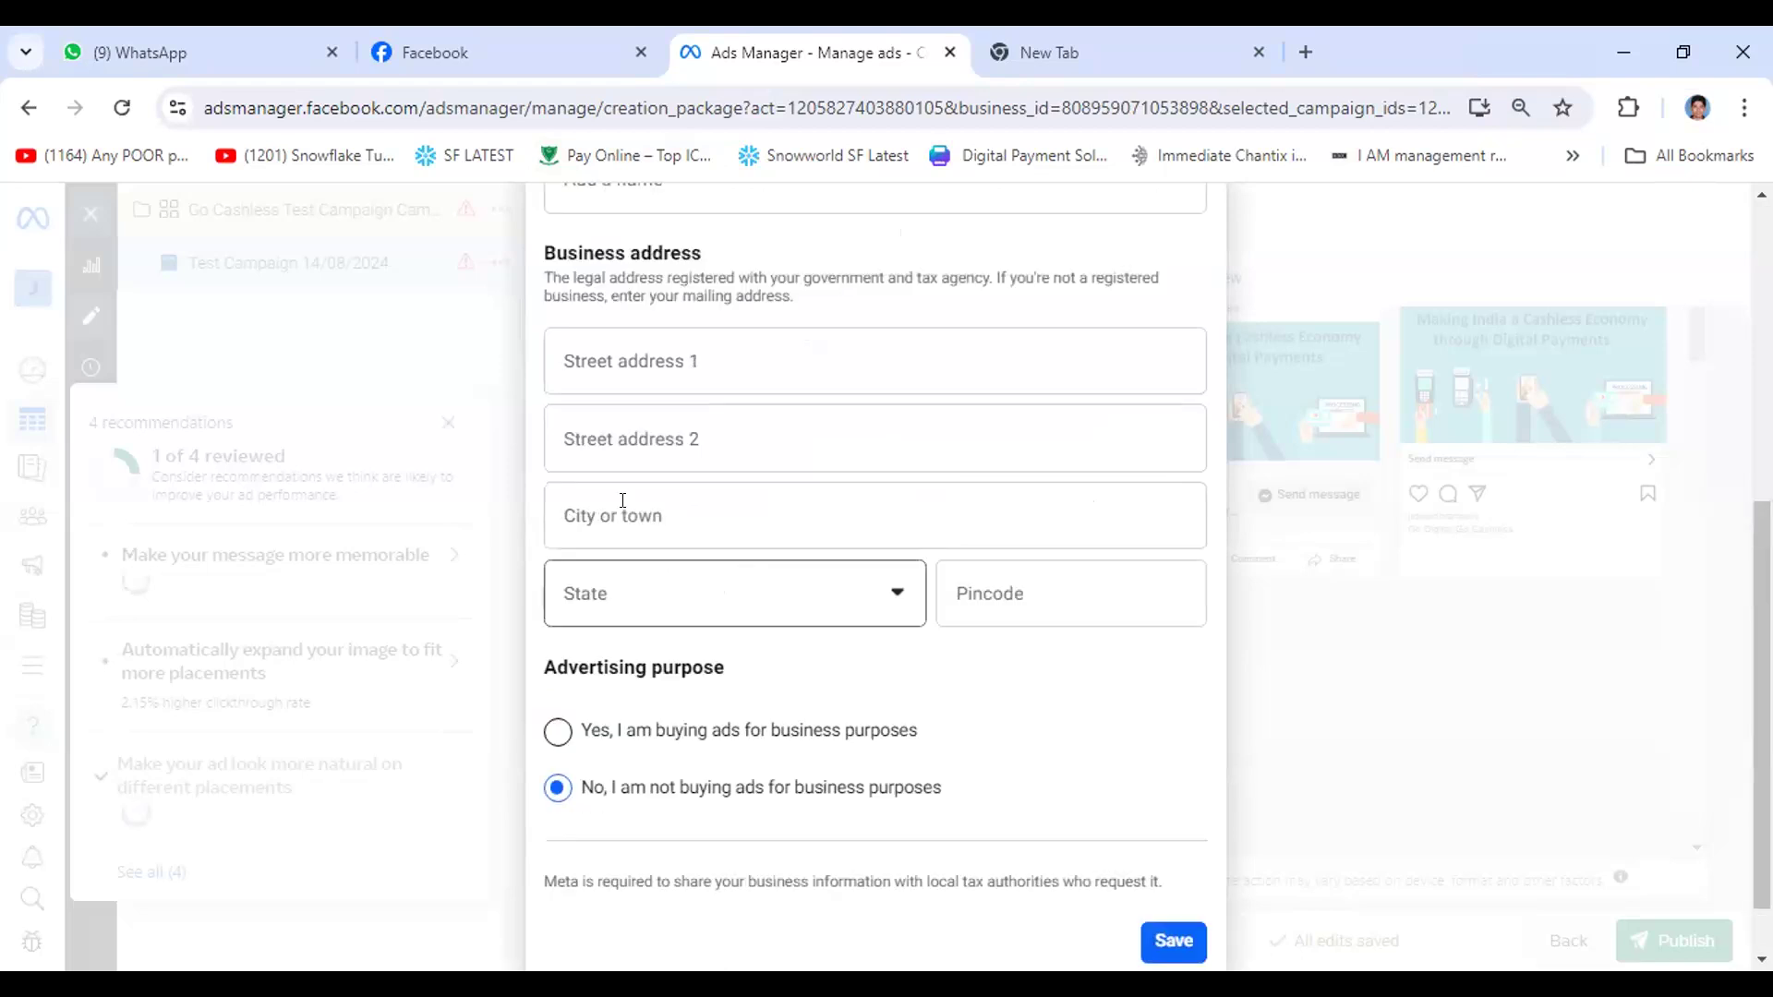
{"action": "scroll", "coordinate": [665, 534], "scroll_direction": "up", "scroll_amount": 2}
{"action": "left_click", "coordinate": [672, 541]}
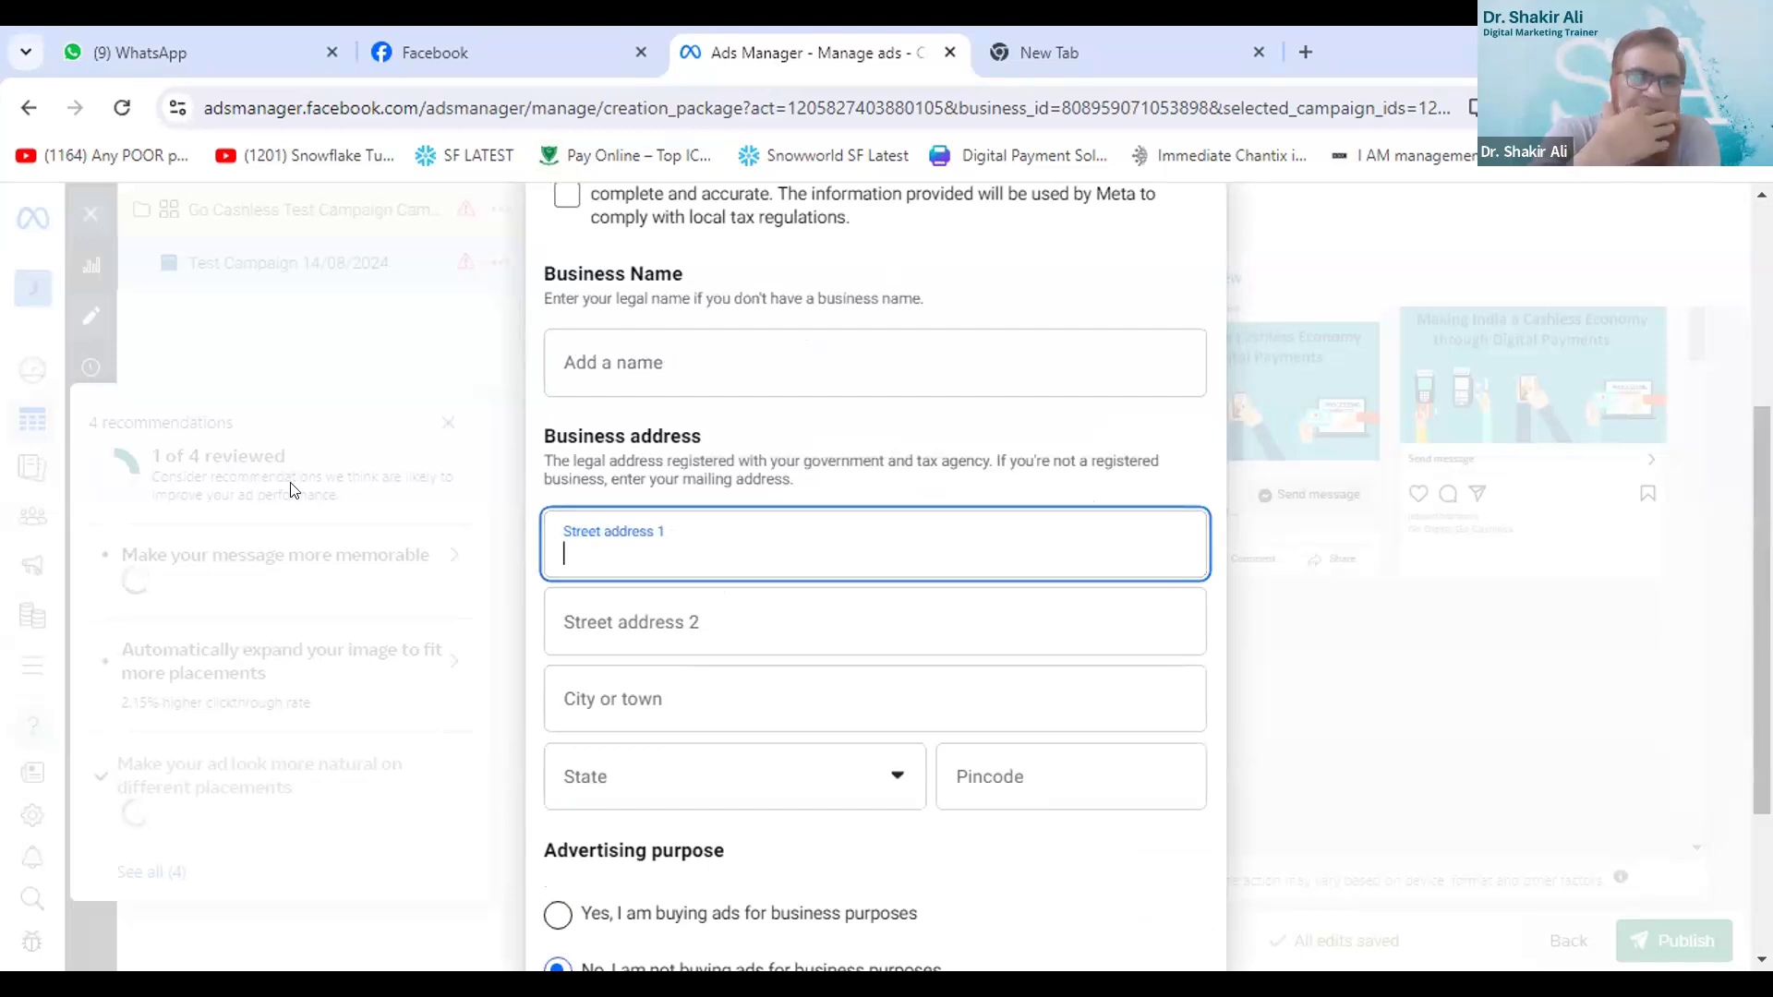
{"action": "left_click", "coordinate": [706, 683]}
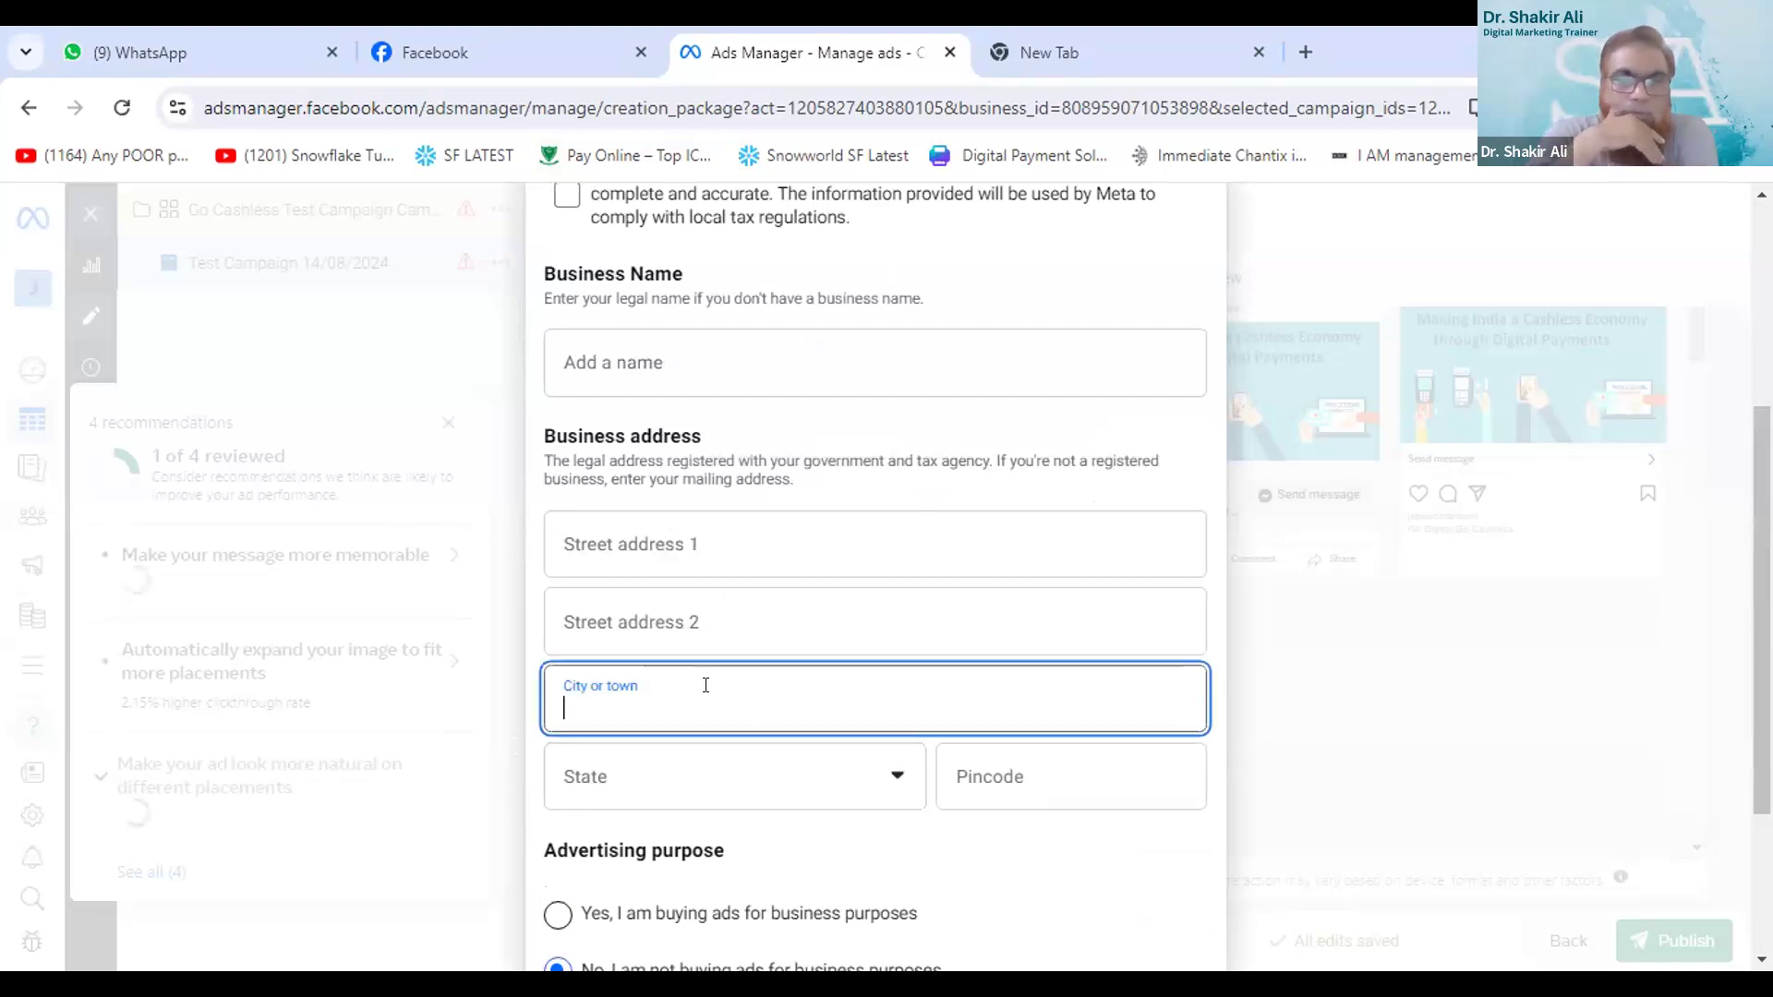
{"action": "type", "text": "Hyde"}
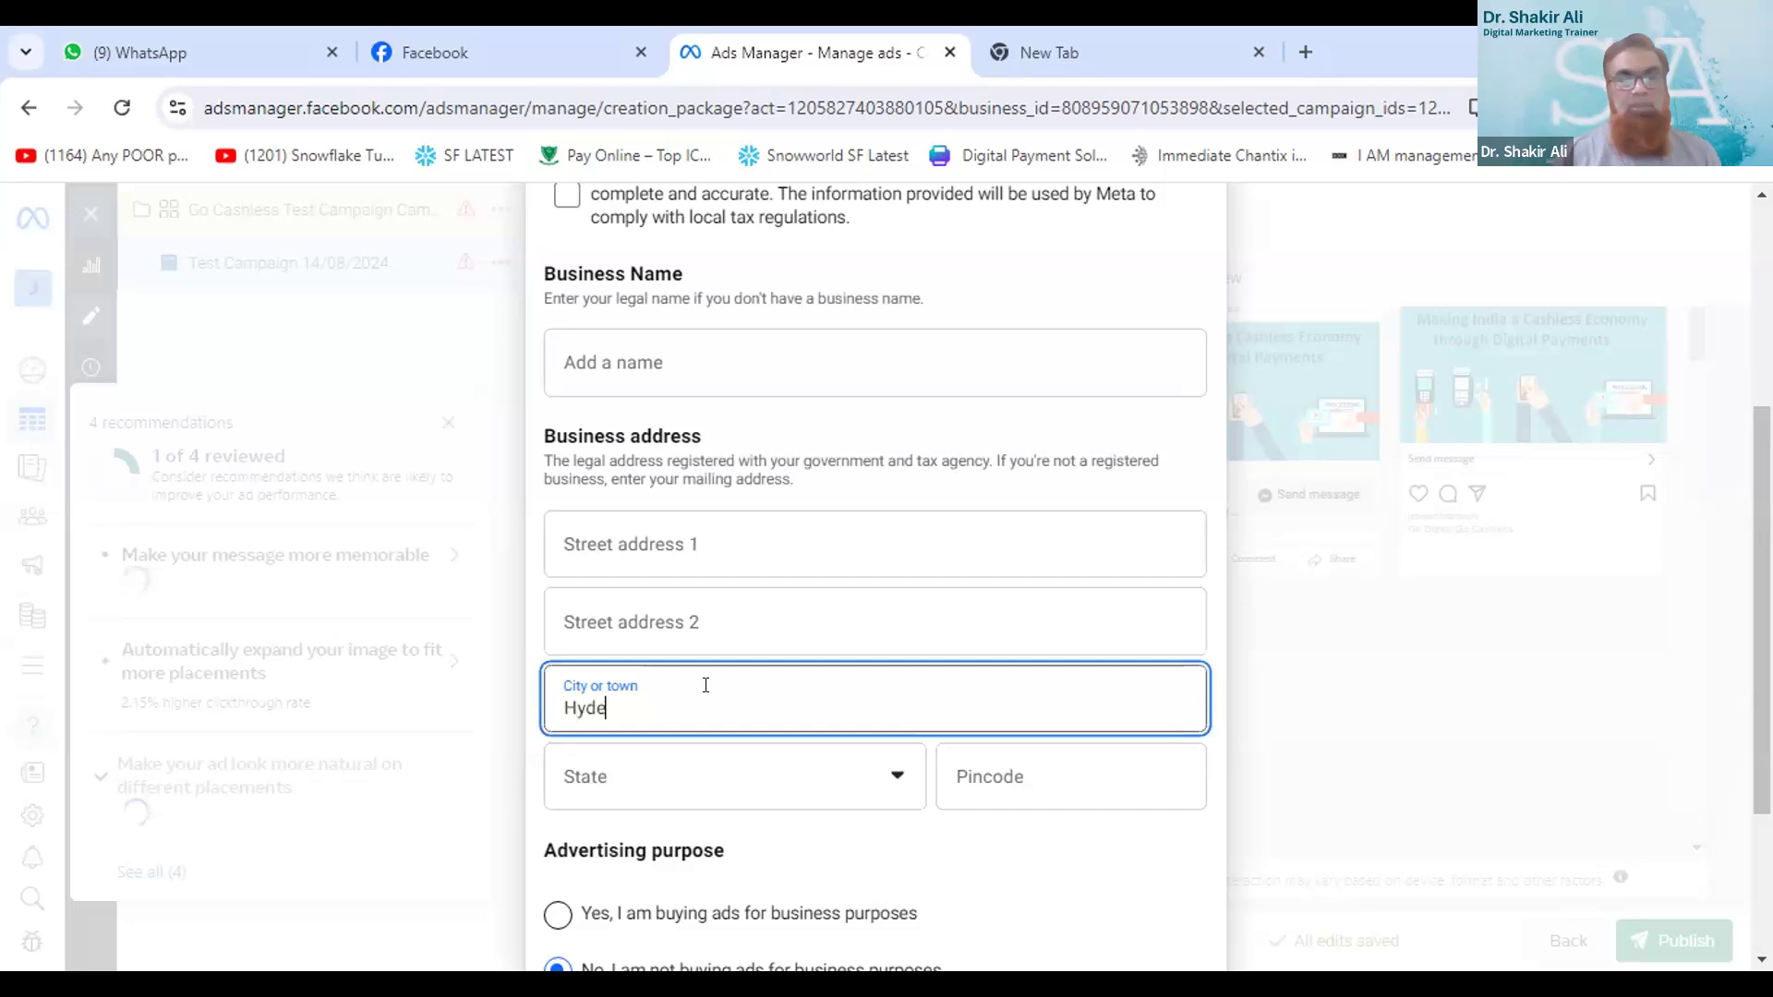
{"action": "type", "text": "rabad"}
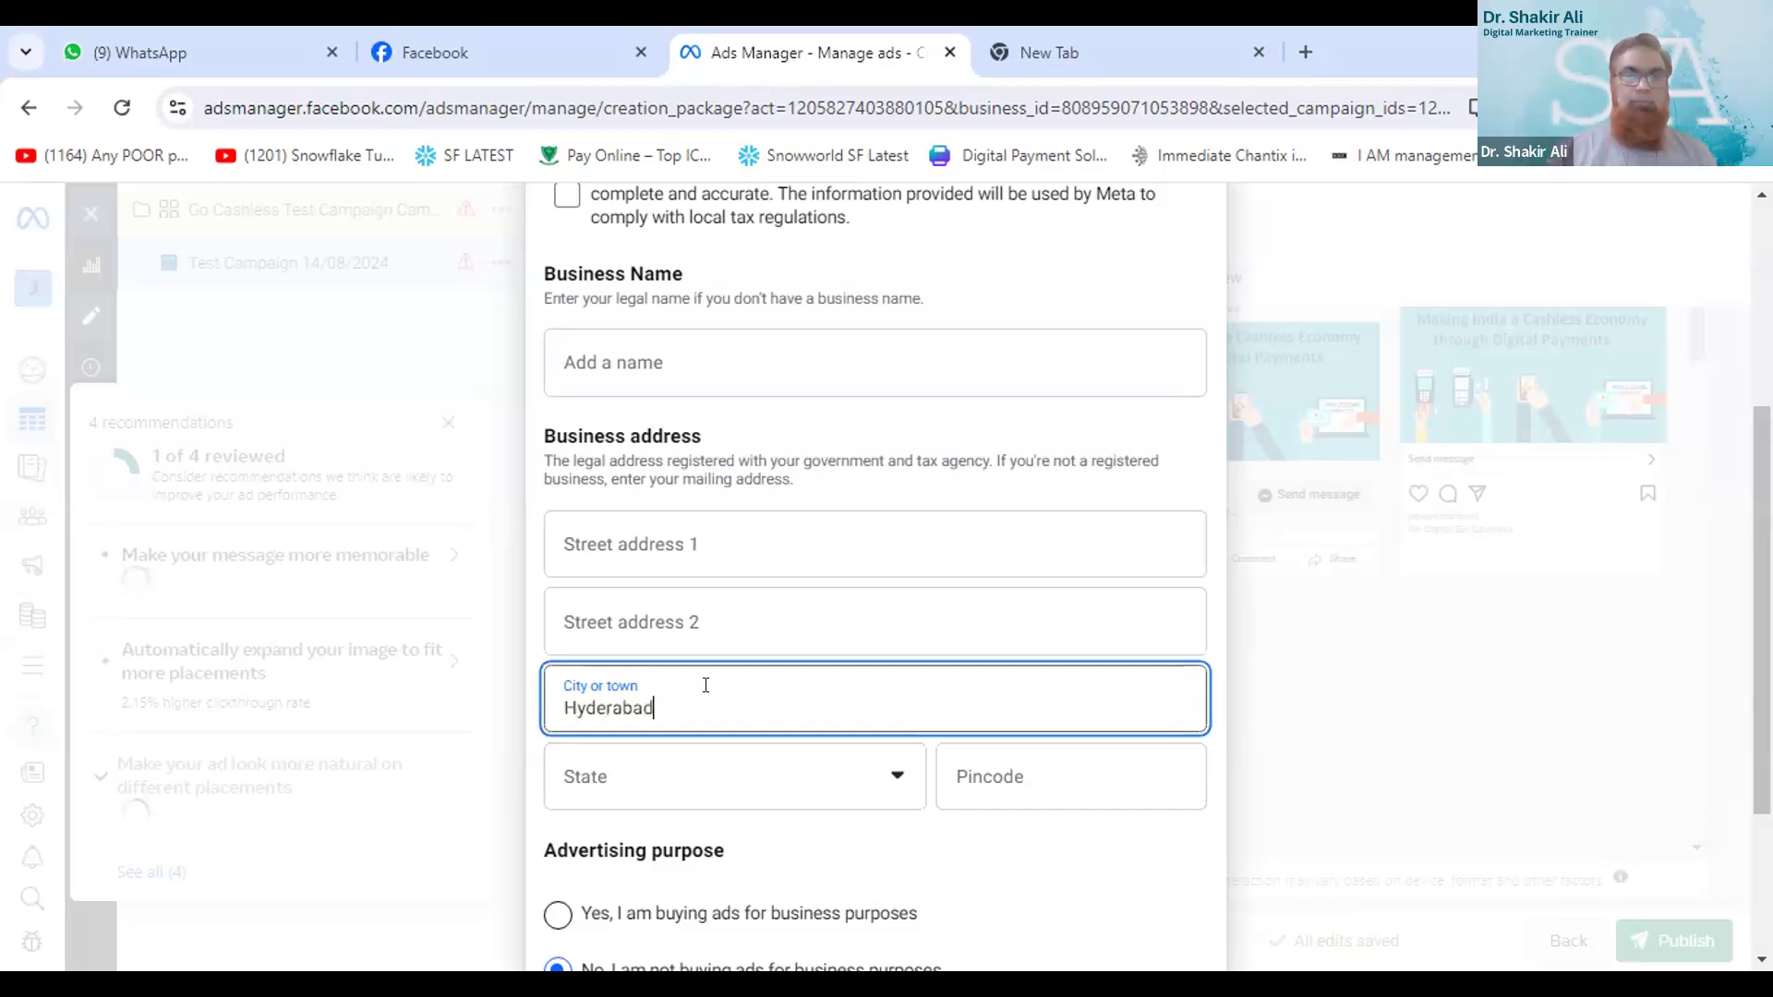
- Select the state and enter the postal pincode to complete the regional part of the business address
{"action": "left_click", "coordinate": [814, 790]}
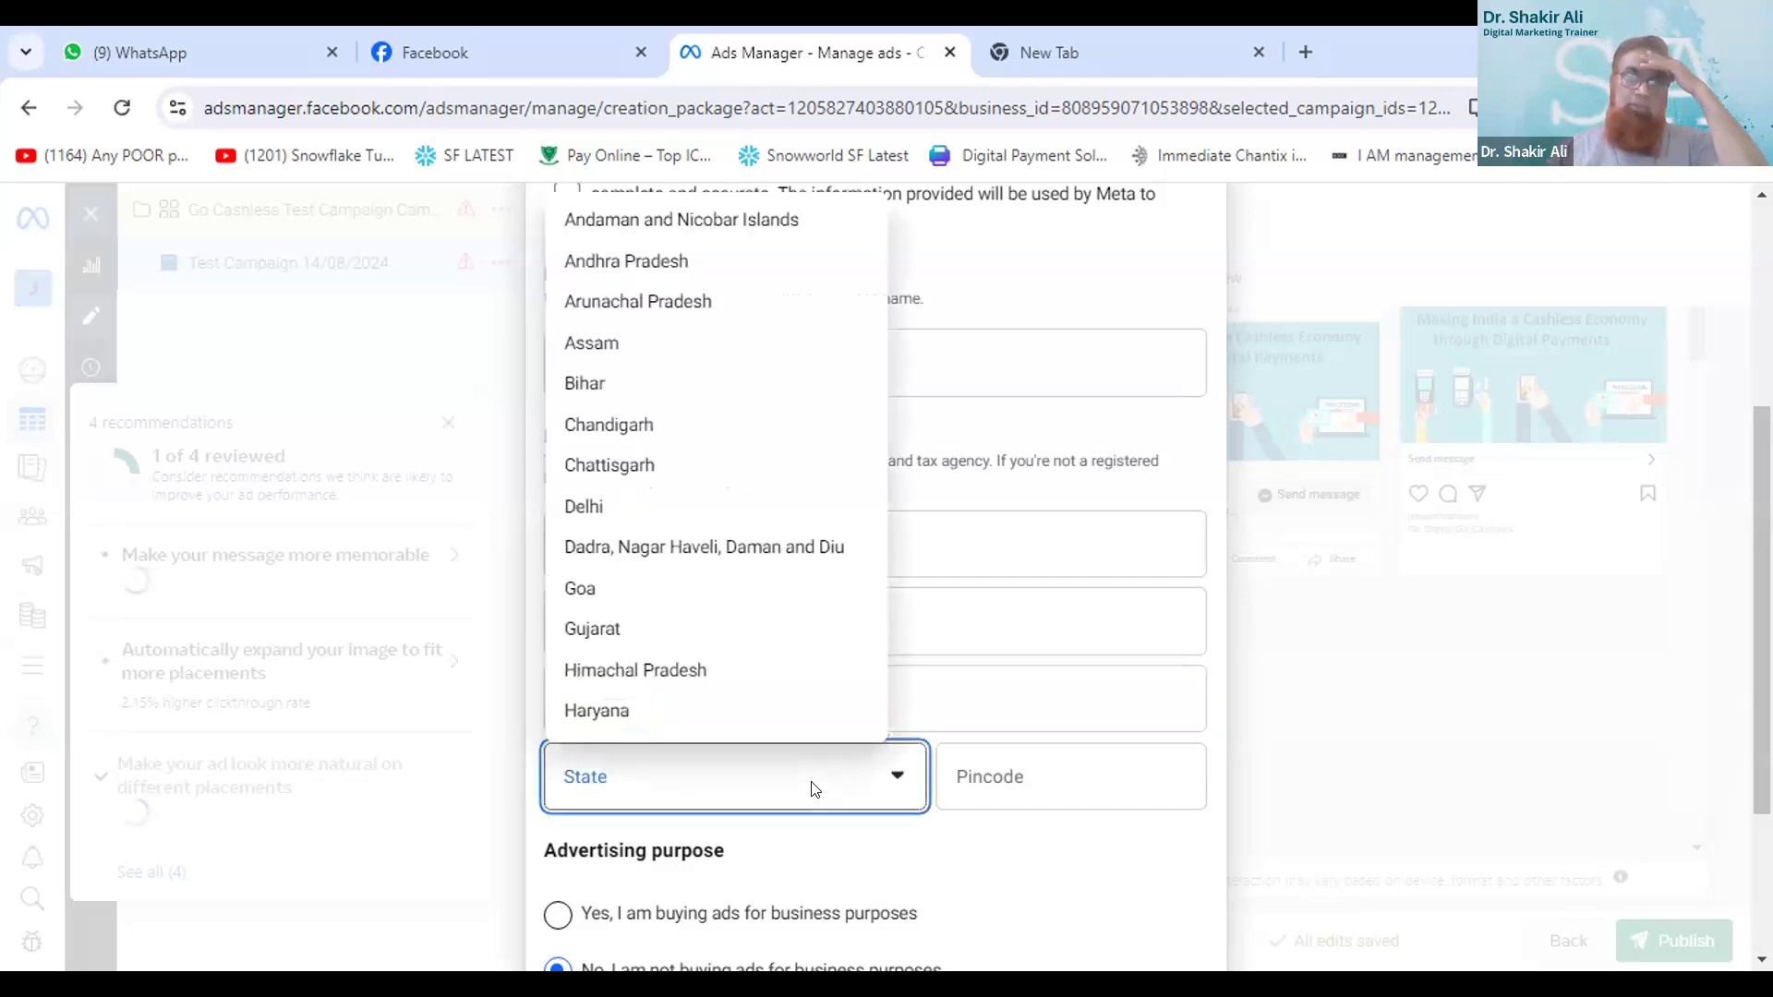
{"action": "key", "text": "t"}
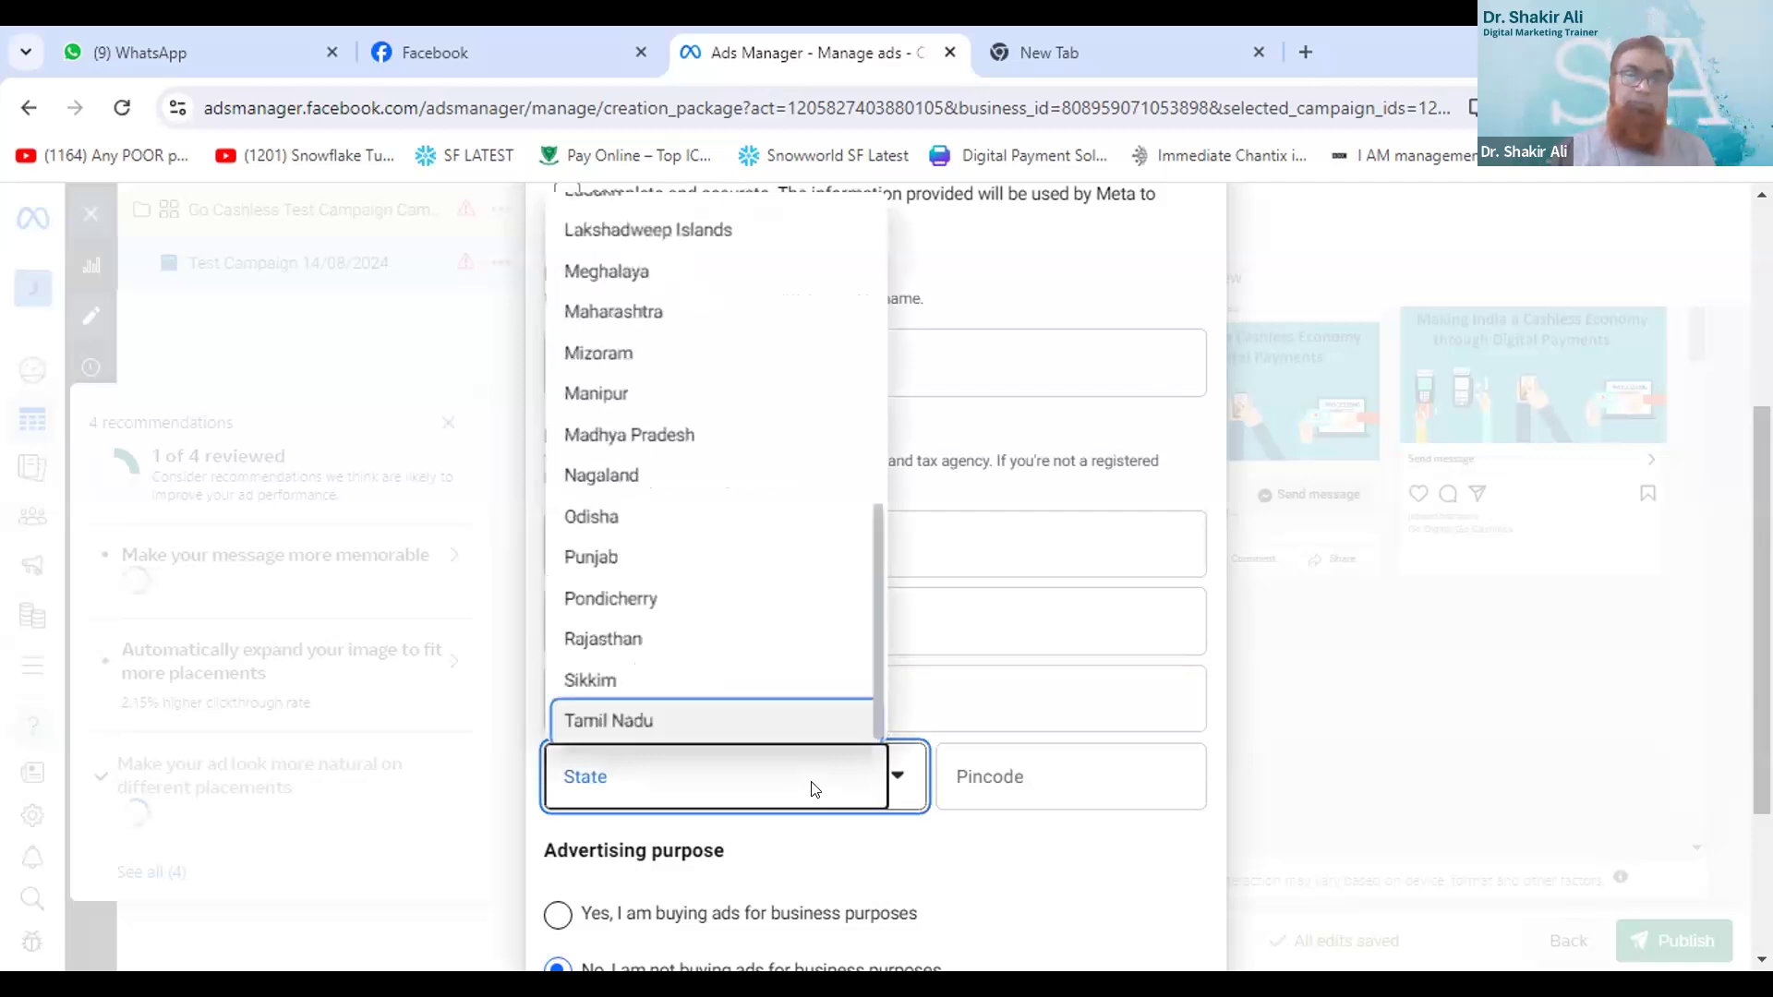
{"action": "scroll", "coordinate": [661, 673], "scroll_direction": "down", "scroll_amount": 2}
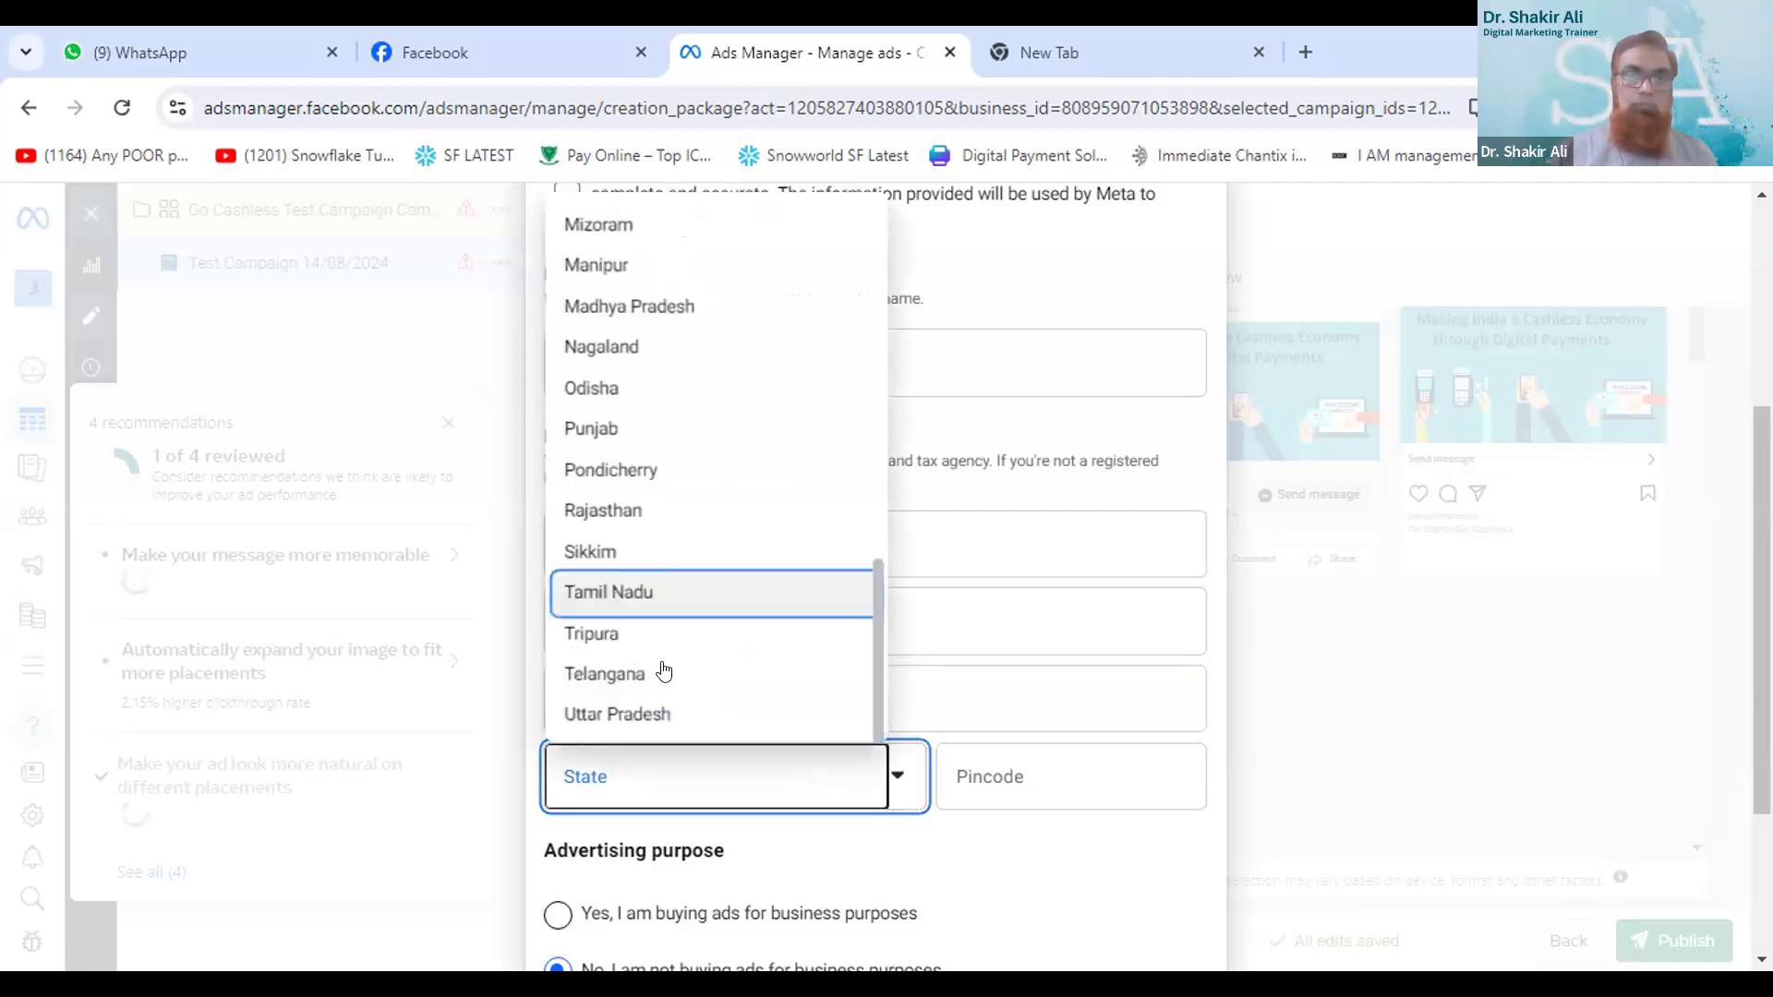
{"action": "left_click", "coordinate": [624, 675]}
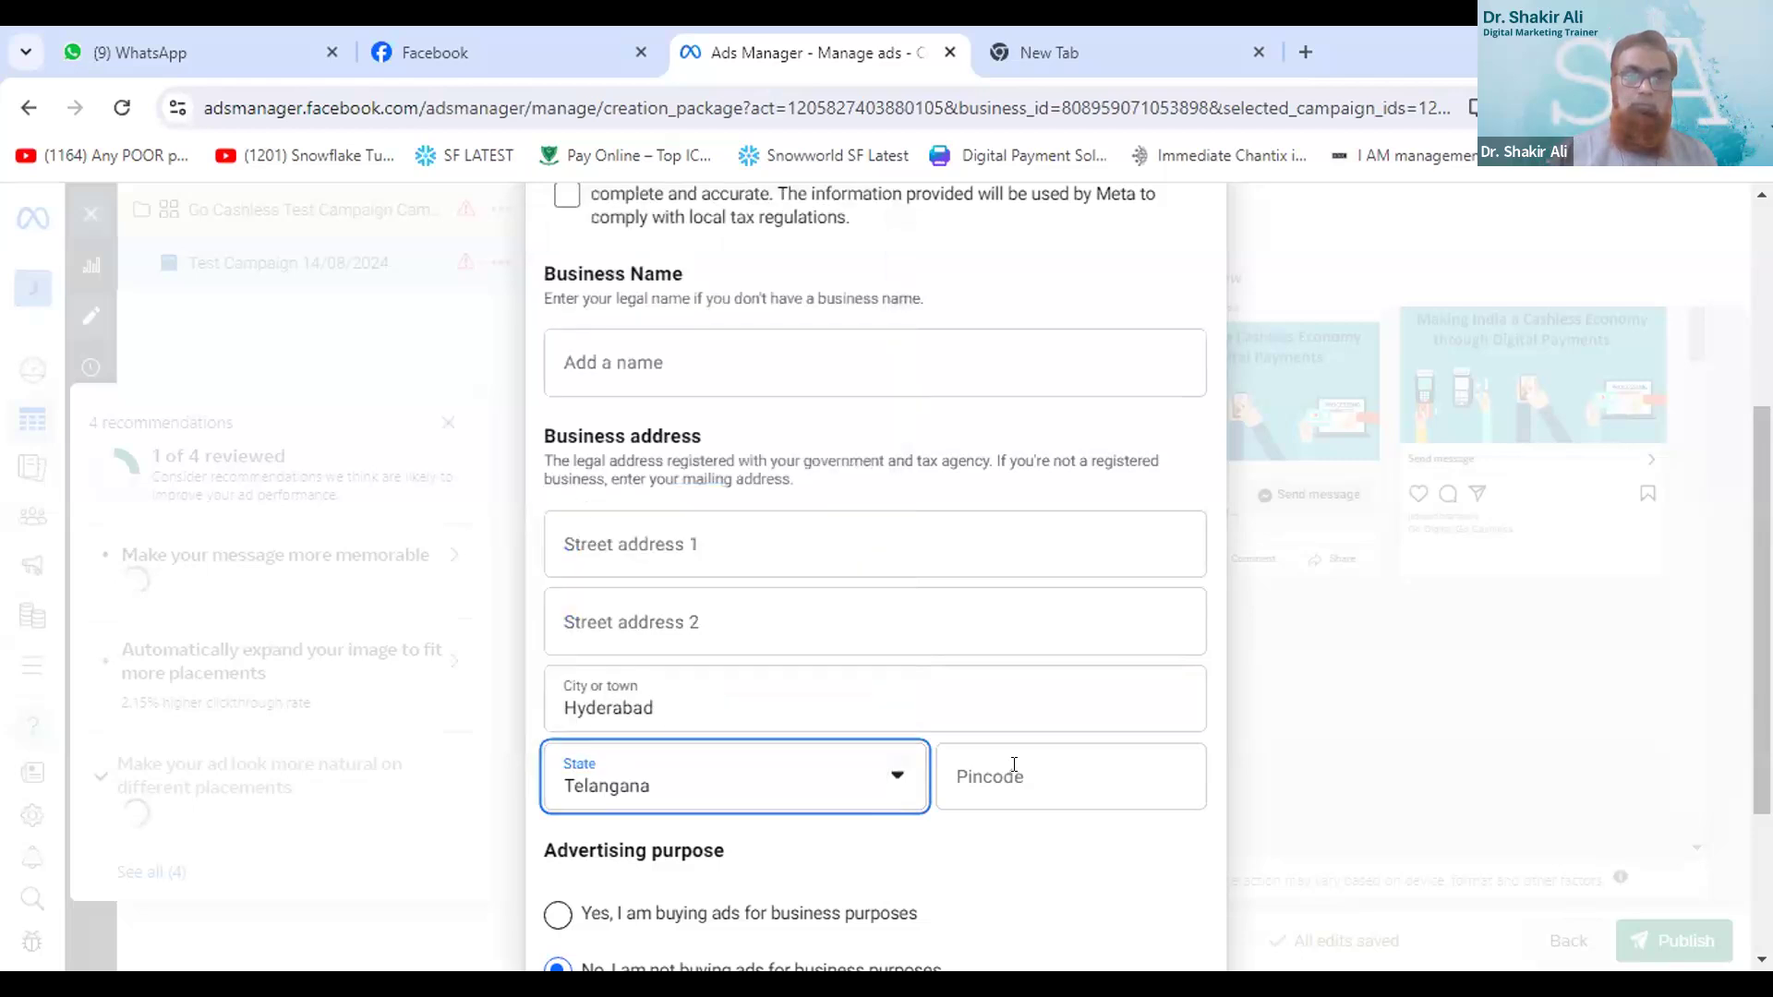
{"action": "left_click", "coordinate": [1014, 764]}
{"action": "type", "text": "500028"}
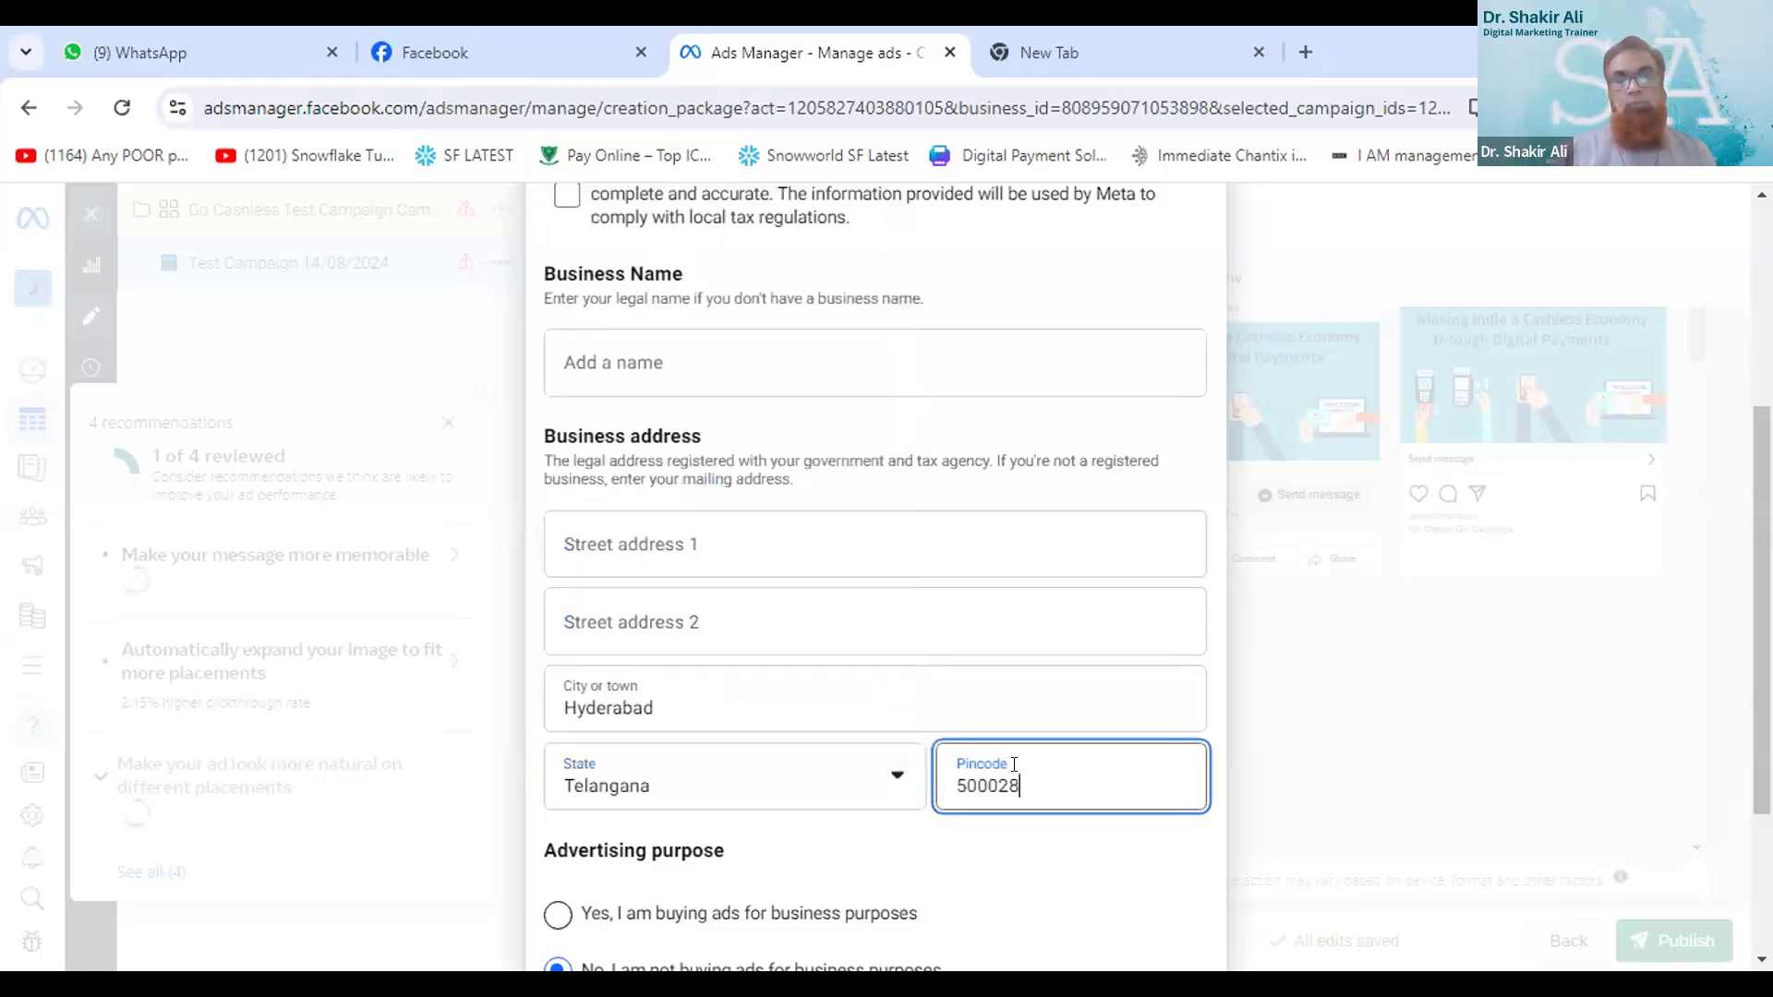
{"action": "key", "text": "BackSpace"}
{"action": "type", "text": "7"}
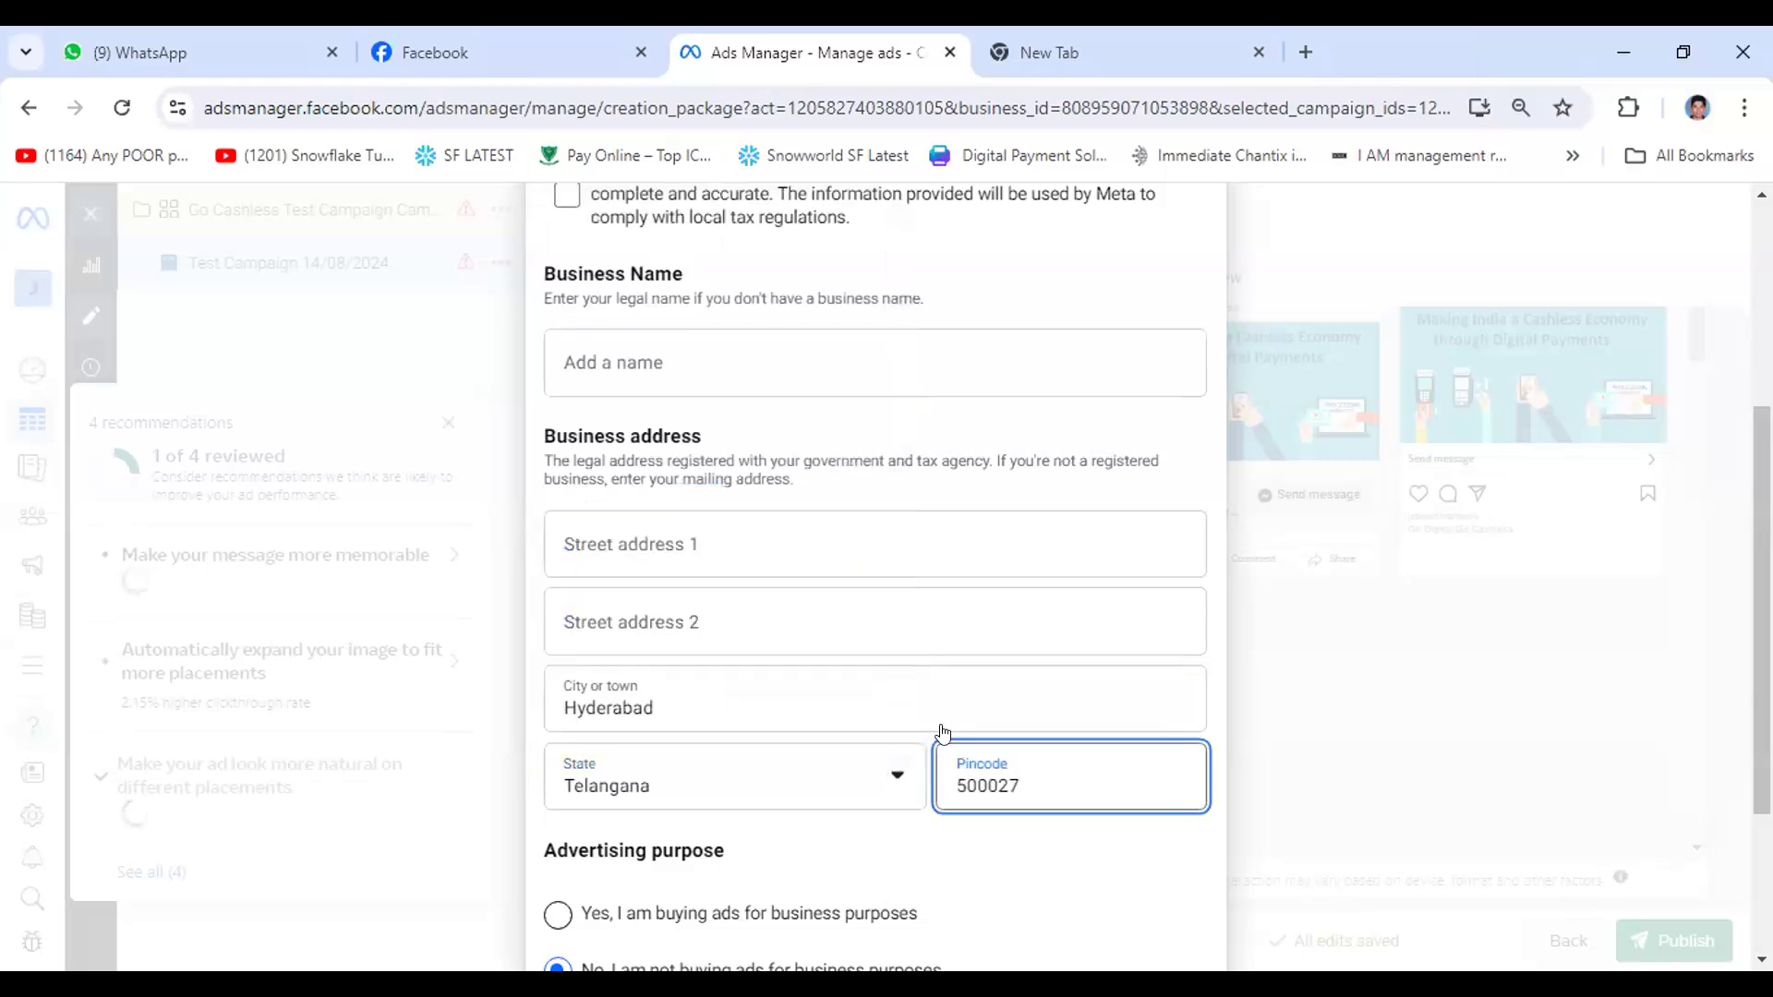
- Confirm that the provided tax information is complete and accurate, and save the business info
{"action": "scroll", "coordinate": [1080, 809], "scroll_direction": "down", "scroll_amount": 3}
{"action": "left_click", "coordinate": [1161, 874]}
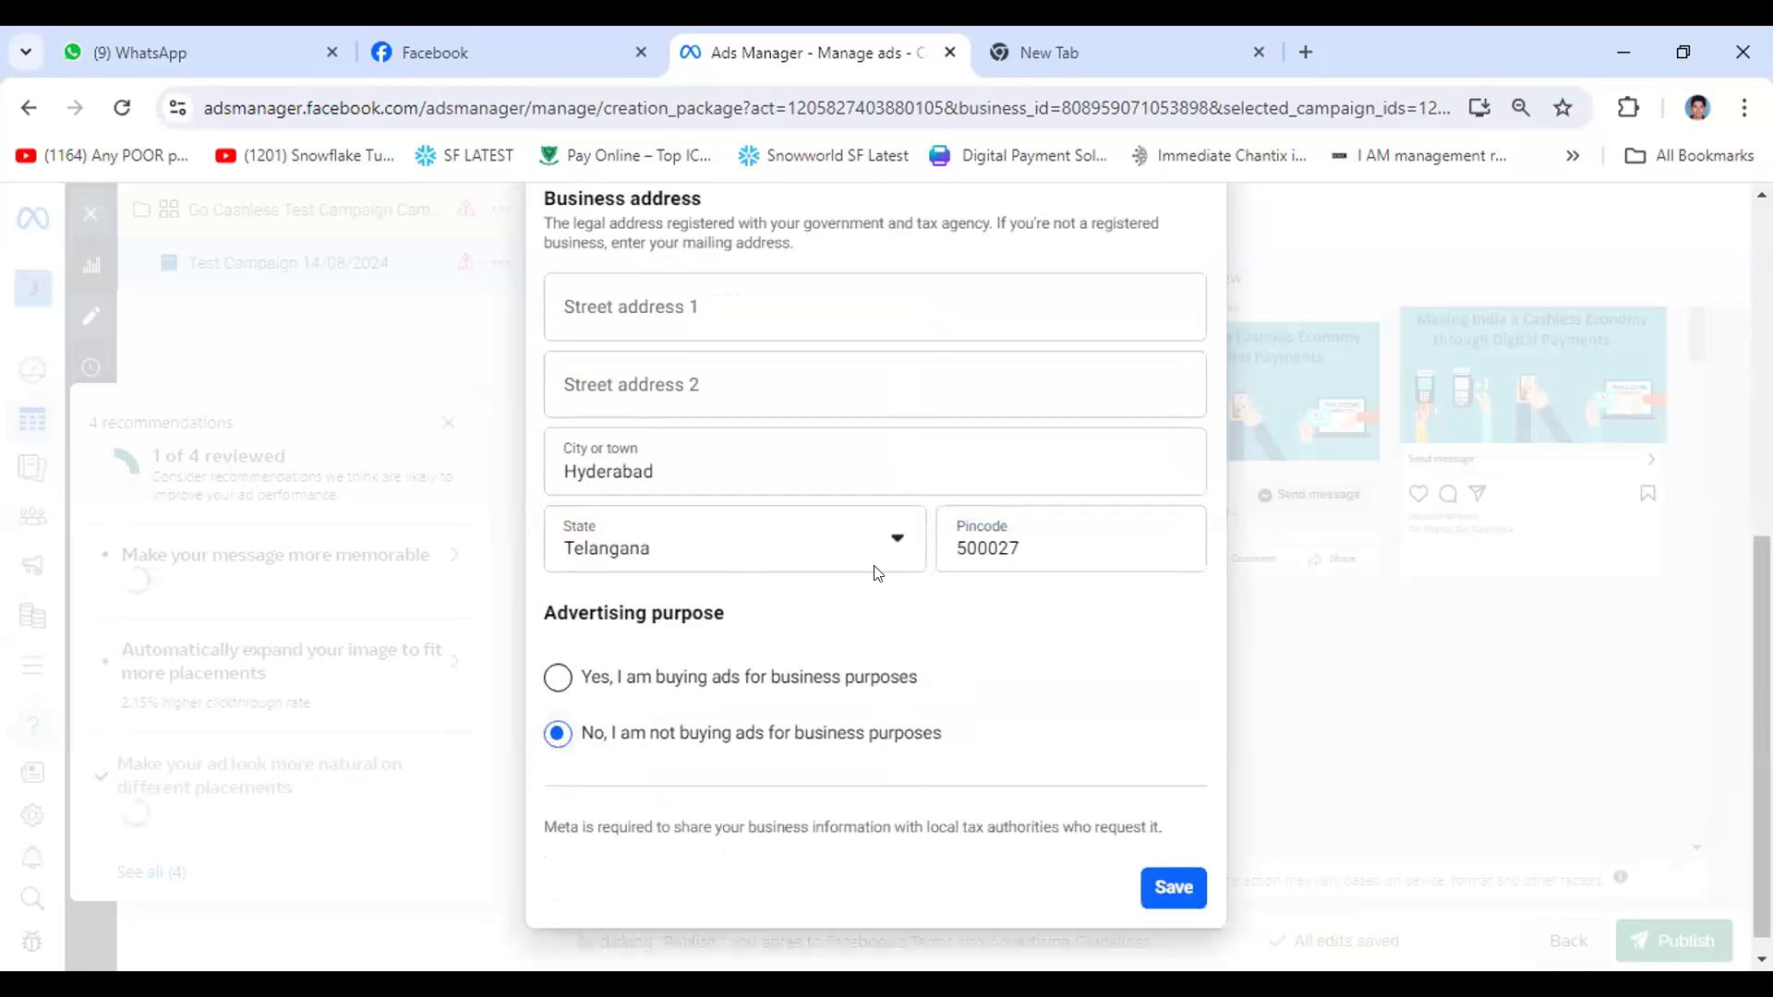
{"action": "scroll", "coordinate": [866, 558], "scroll_direction": "up", "scroll_amount": 2}
{"action": "scroll", "coordinate": [866, 558], "scroll_direction": "up", "scroll_amount": 1}
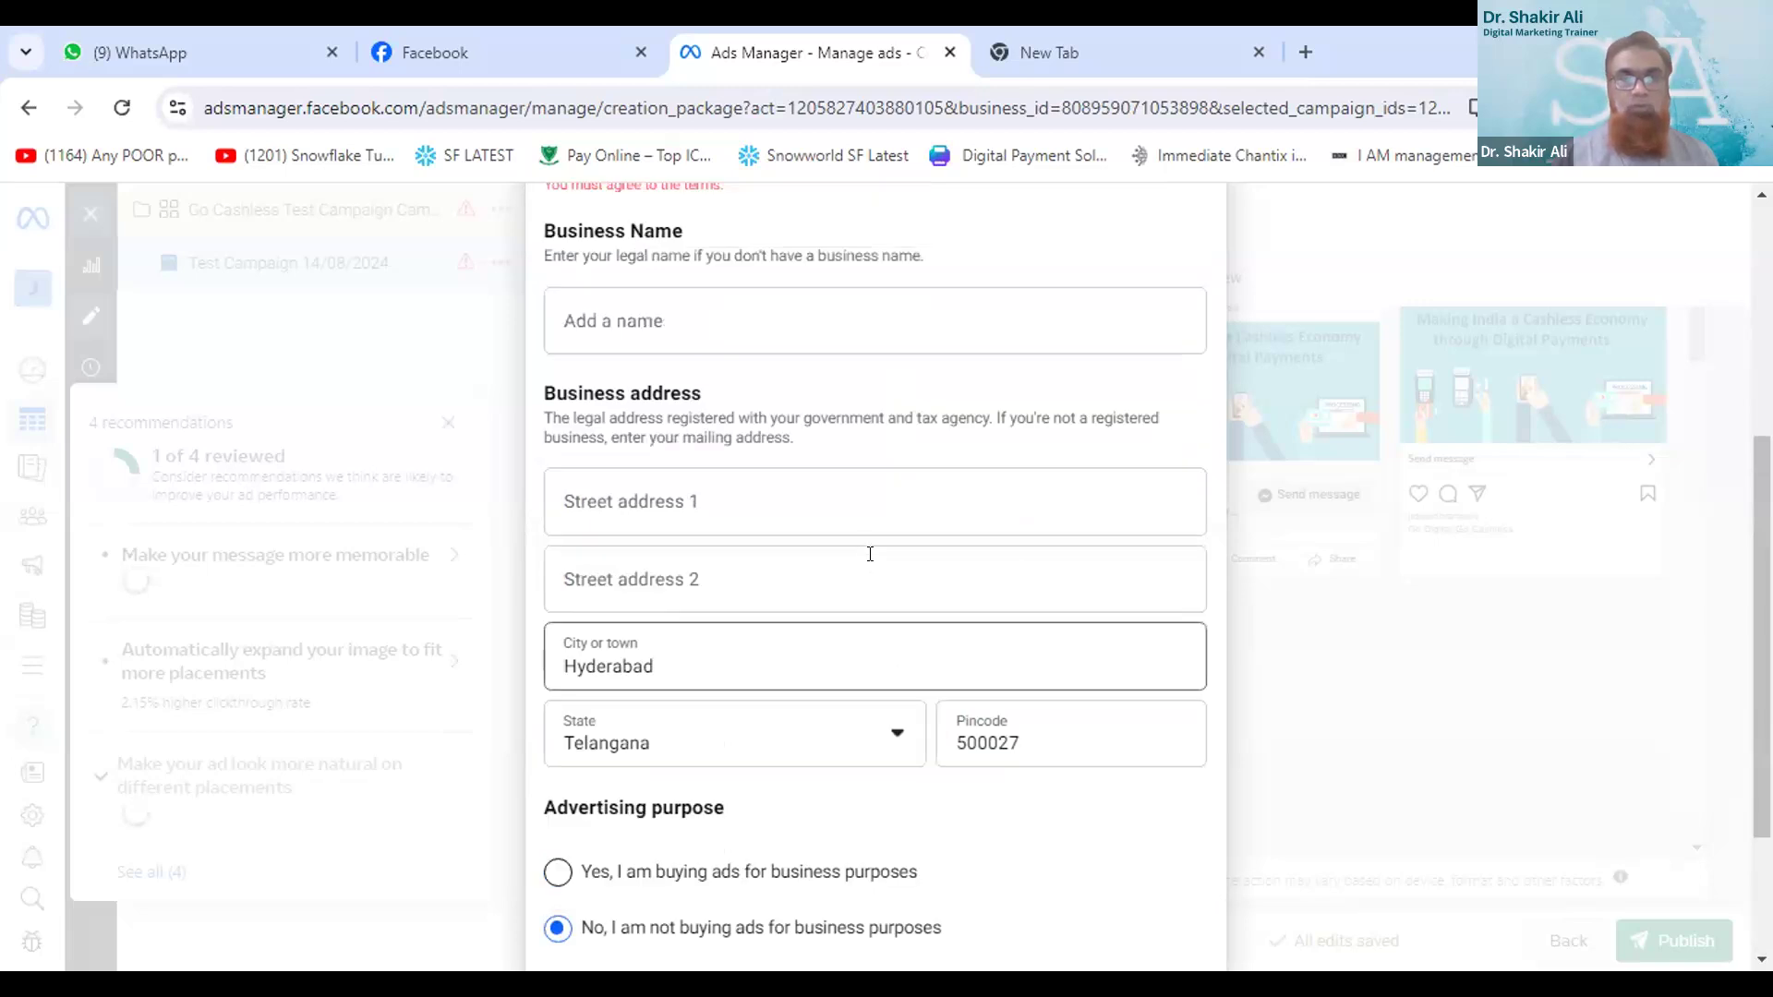
{"action": "scroll", "coordinate": [839, 498], "scroll_direction": "up", "scroll_amount": 2}
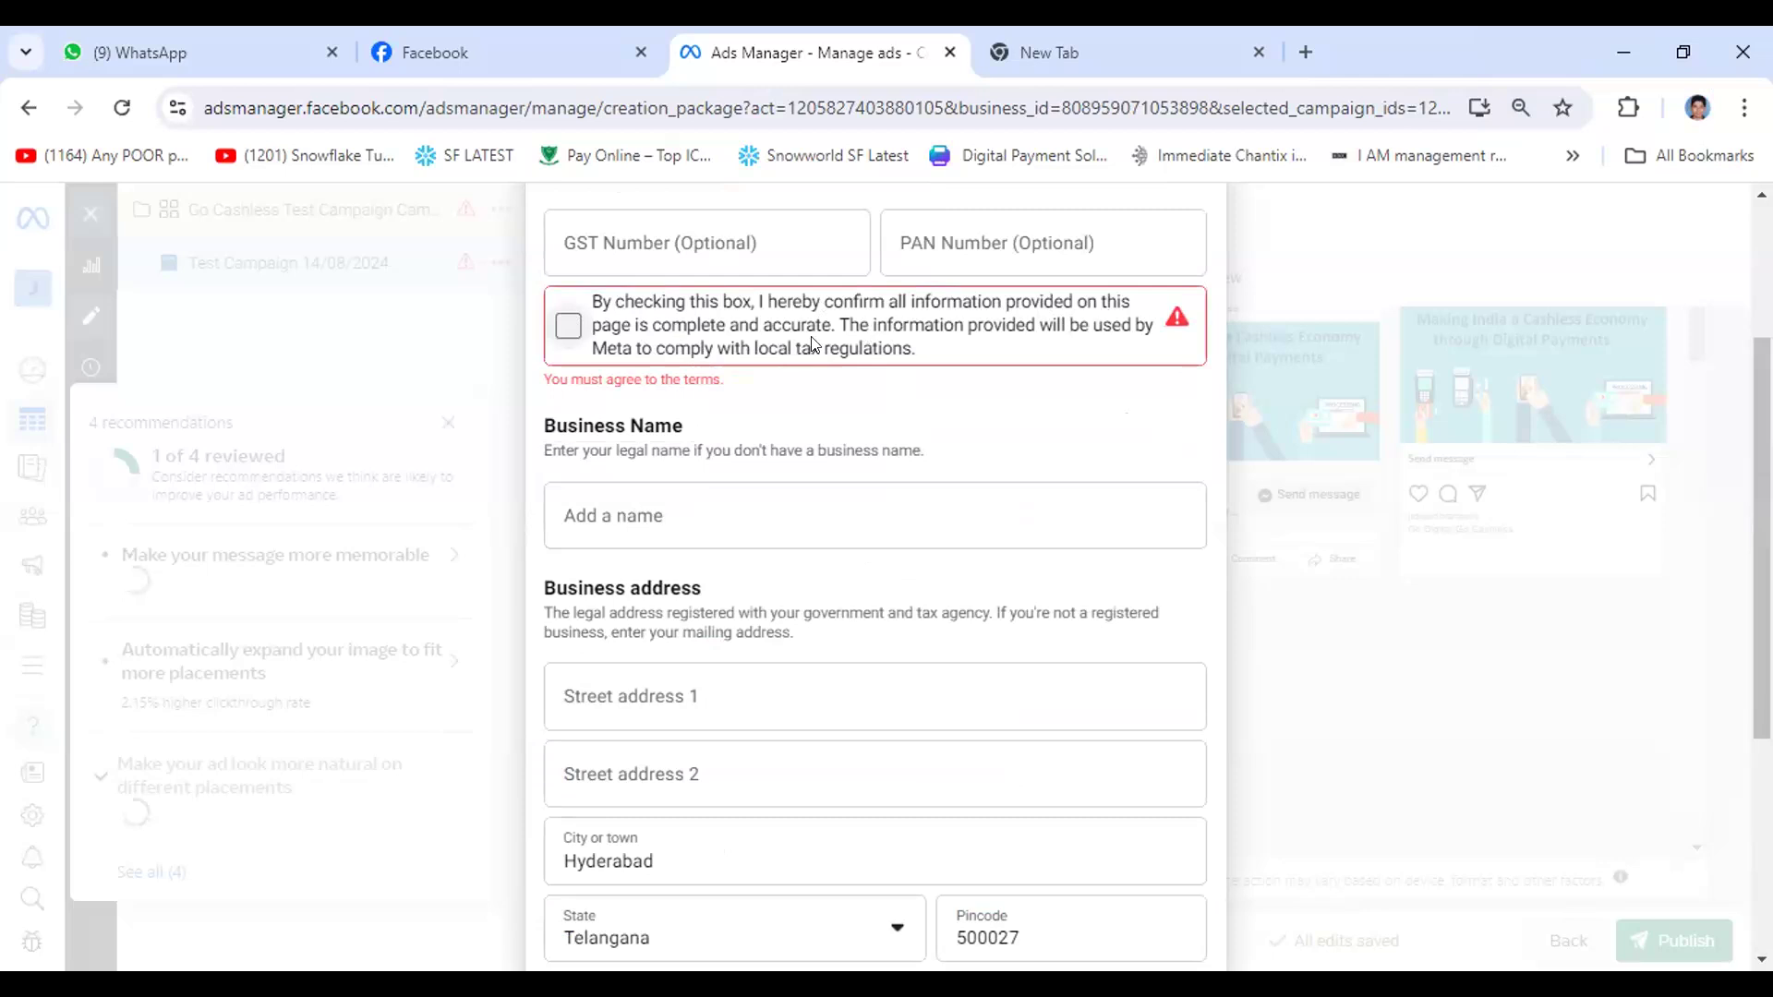
{"action": "left_click", "coordinate": [565, 326]}
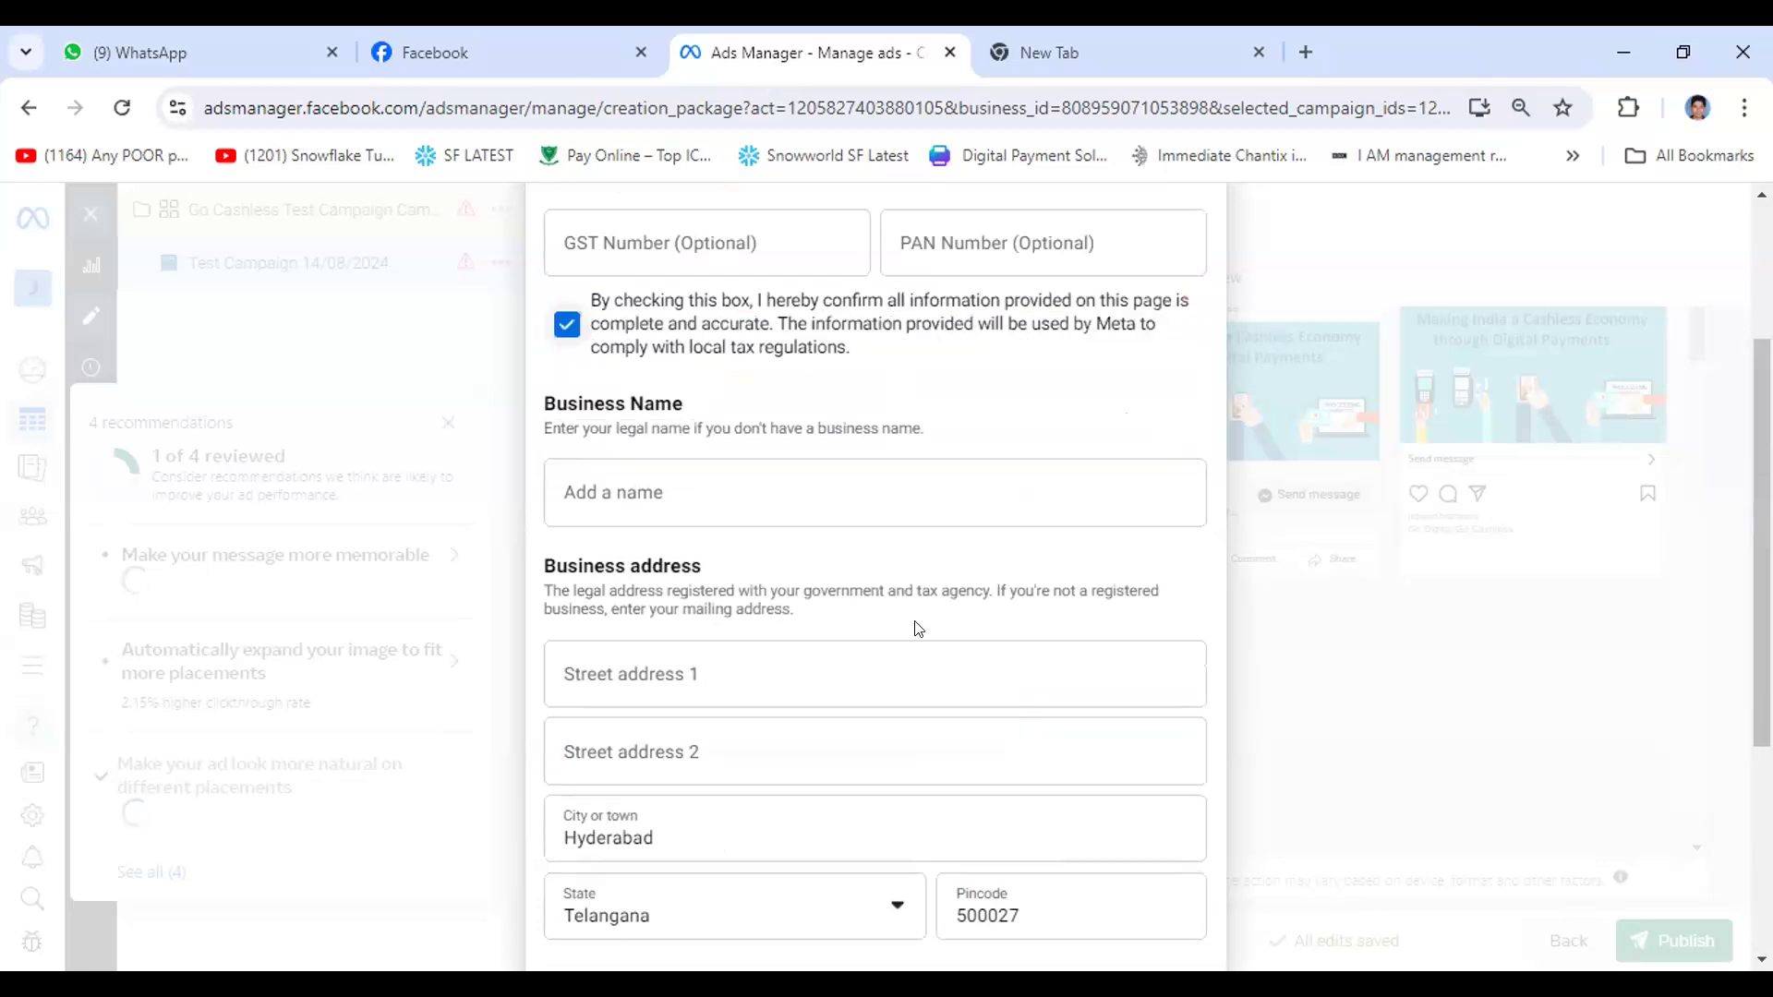
{"action": "scroll", "coordinate": [1132, 727], "scroll_direction": "down", "scroll_amount": 5}
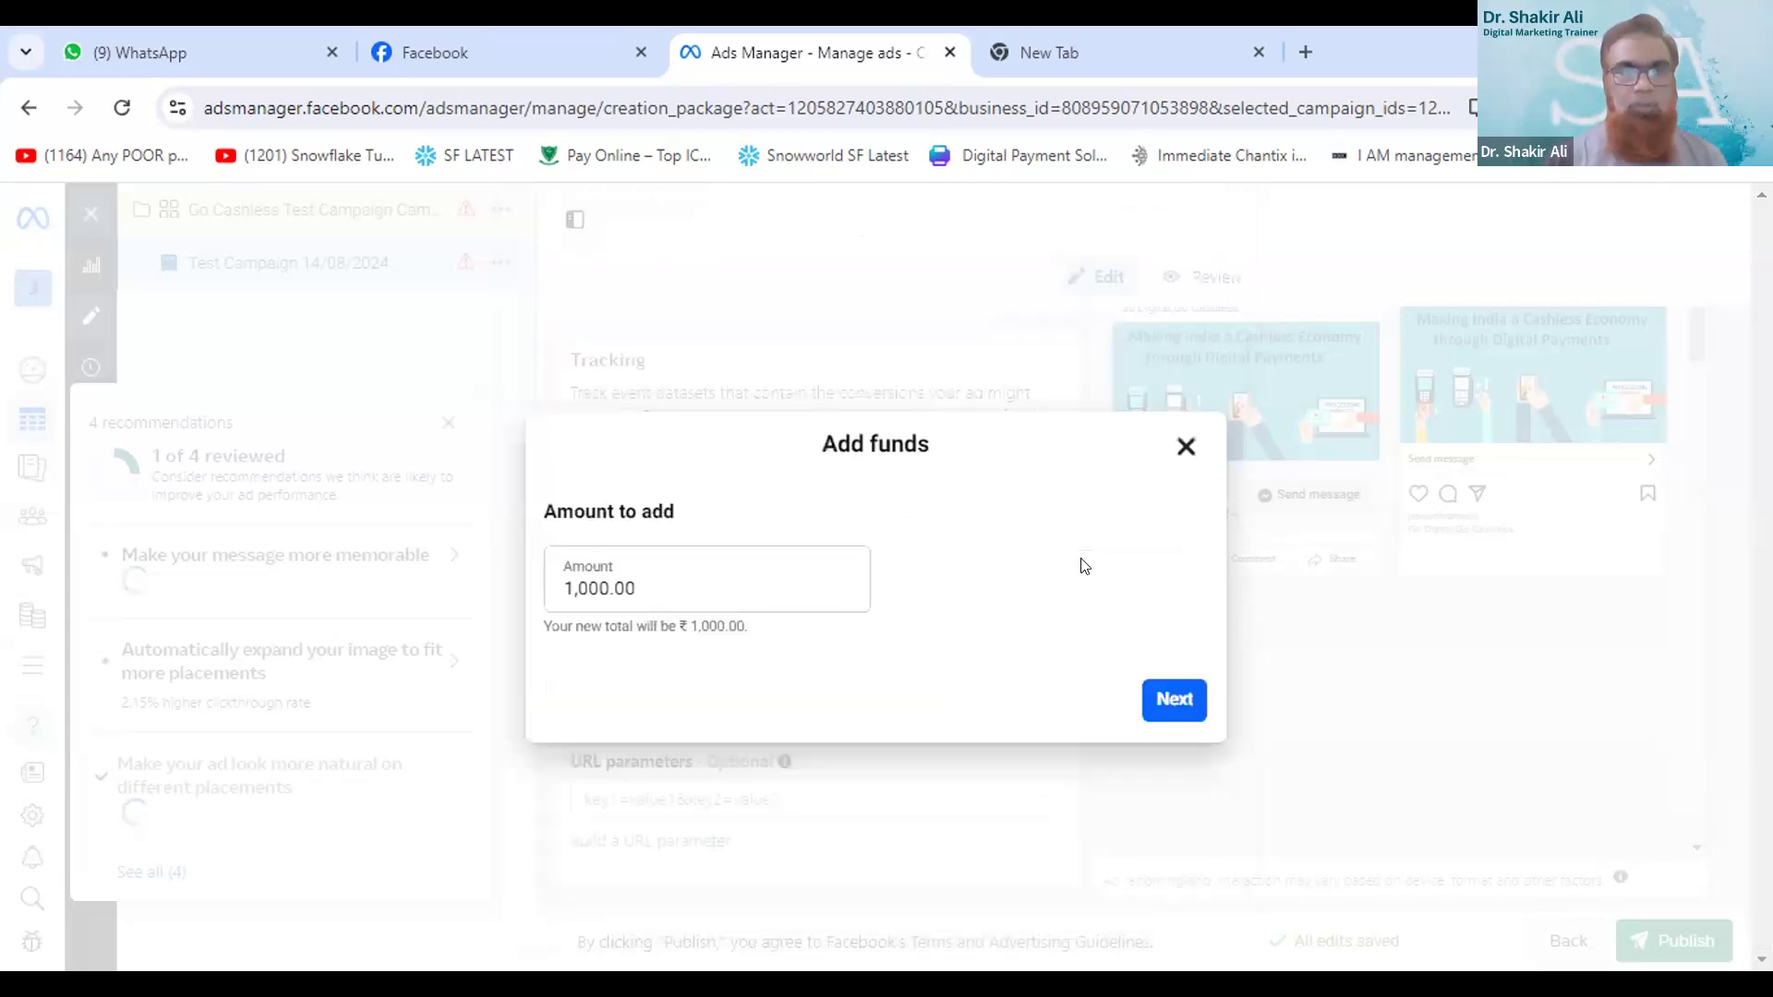
- Proceed with adding 1,000.00 rupees of prepaid funds and open the UPI payment page
{"action": "left_click", "coordinate": [1171, 700]}
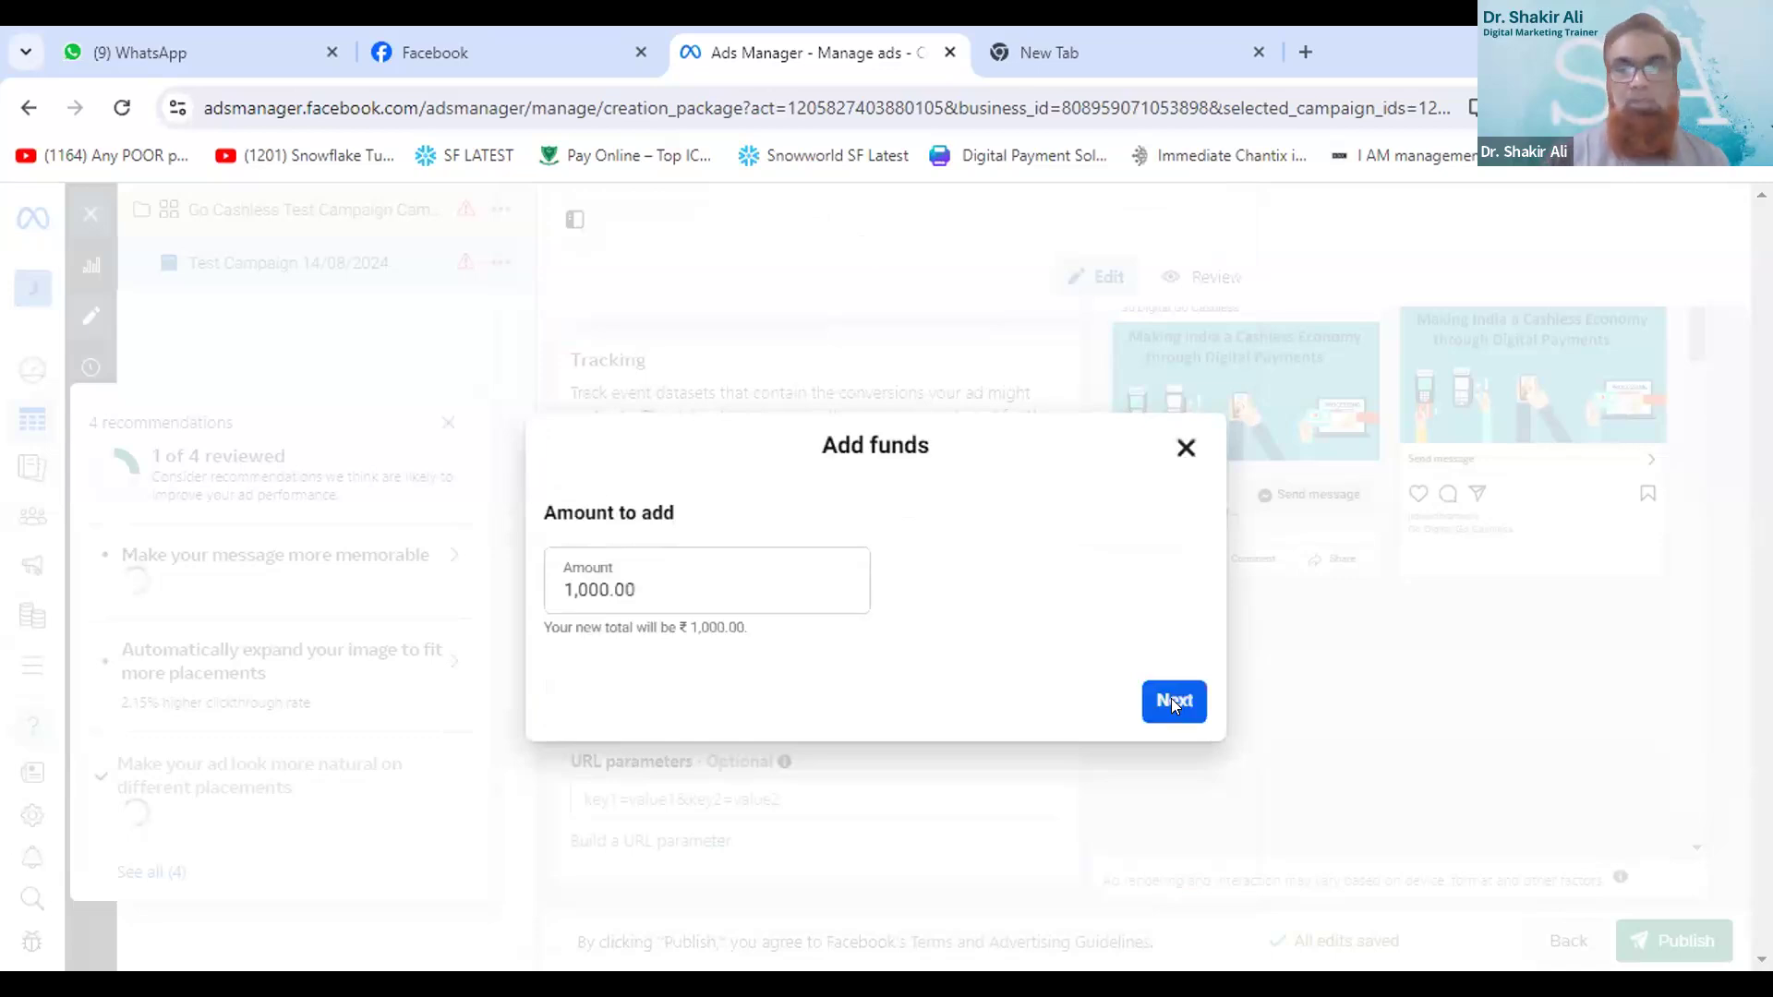
{"action": "left_click", "coordinate": [1171, 701]}
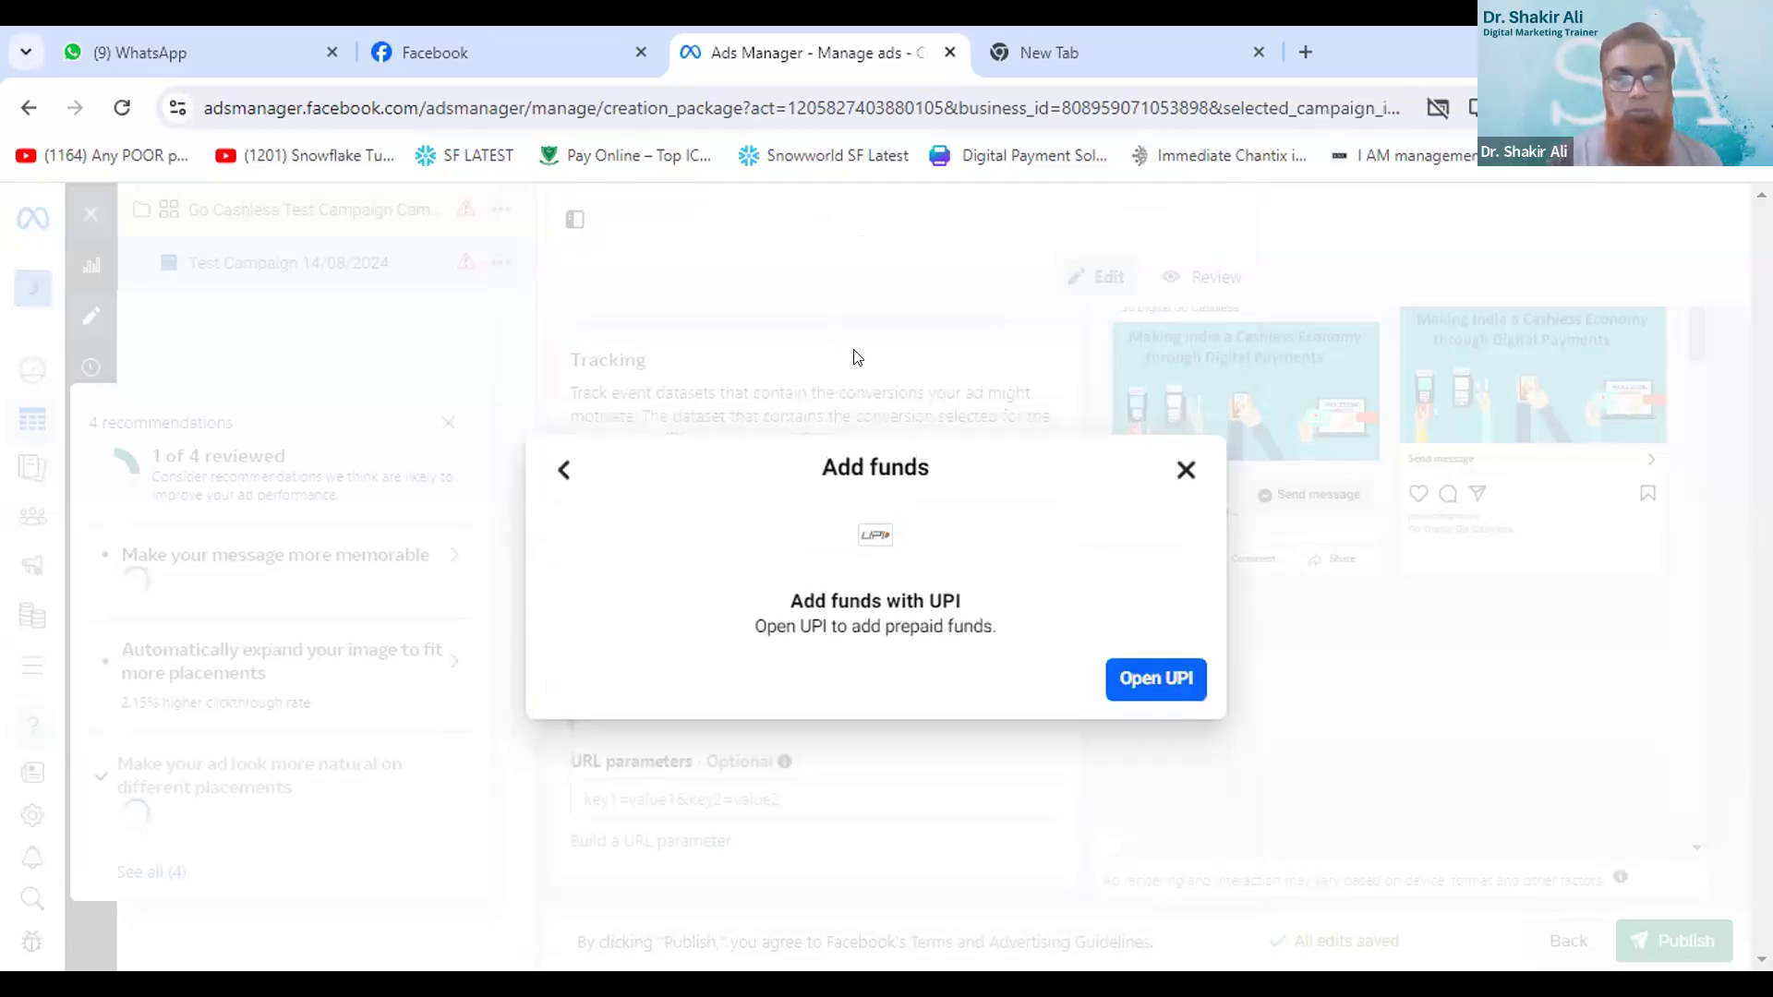
{"action": "left_click", "coordinate": [1155, 693]}
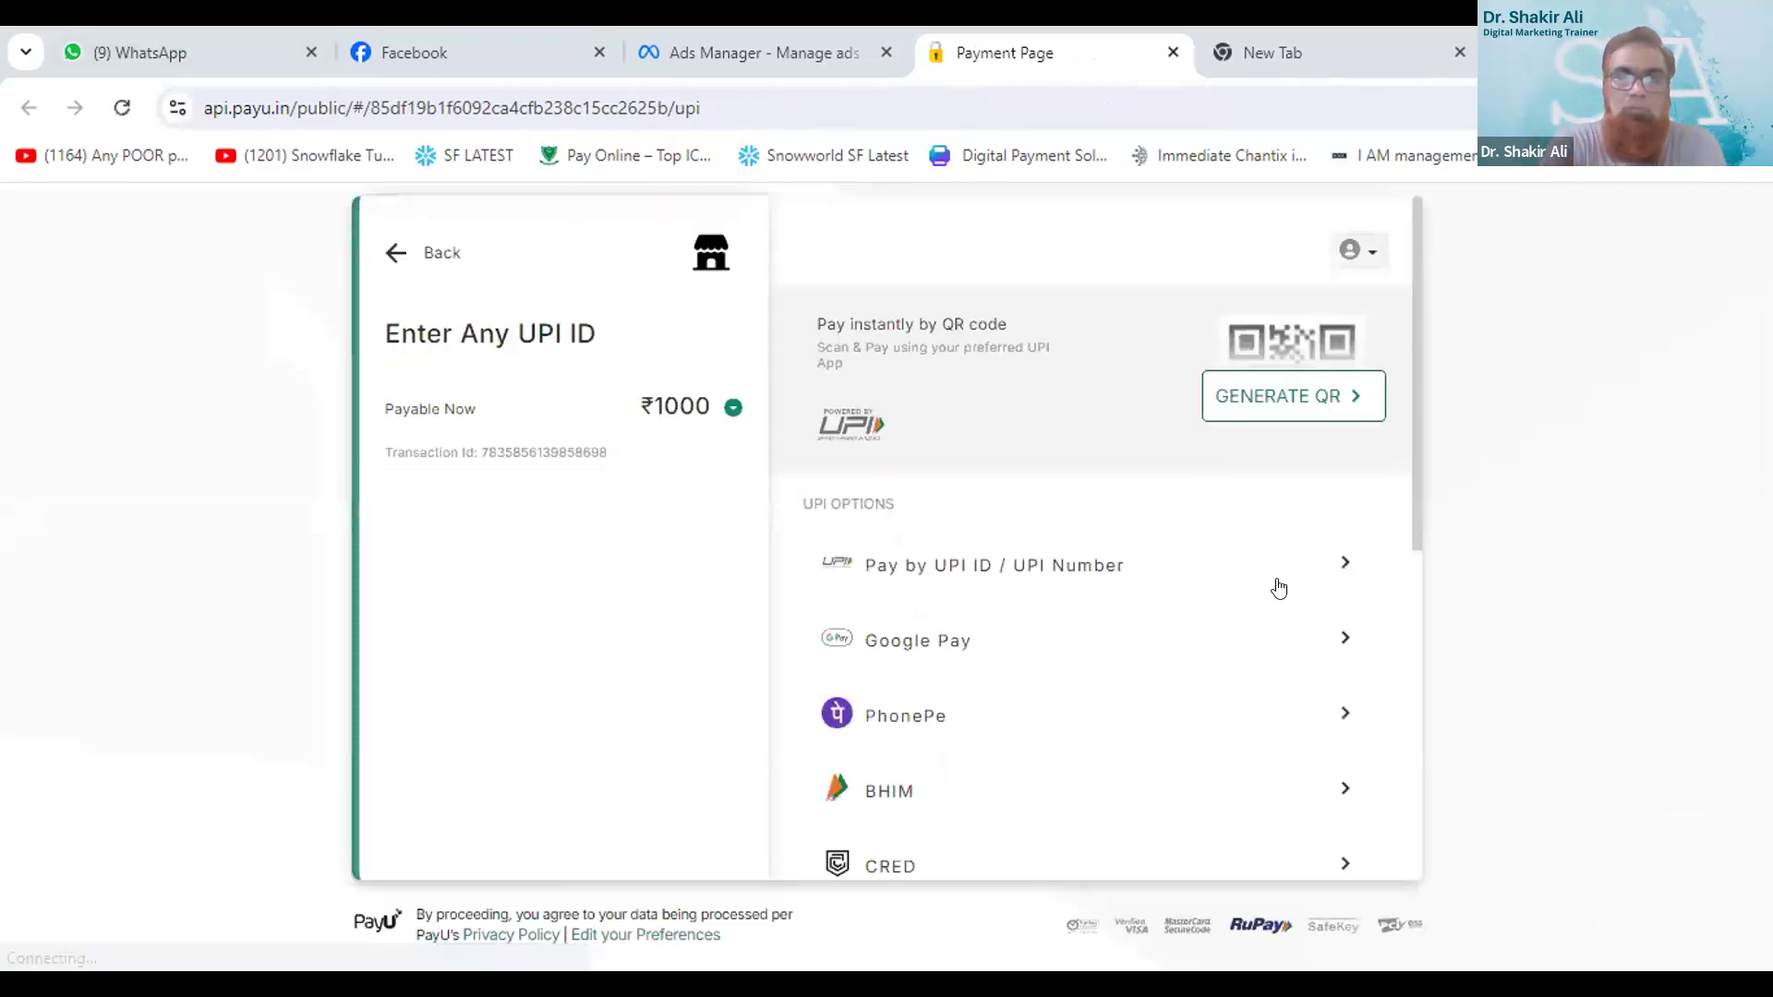
- Generate a QR code for the ₹1000 UPI payment and cancel the transaction
{"action": "left_click", "coordinate": [1300, 397]}
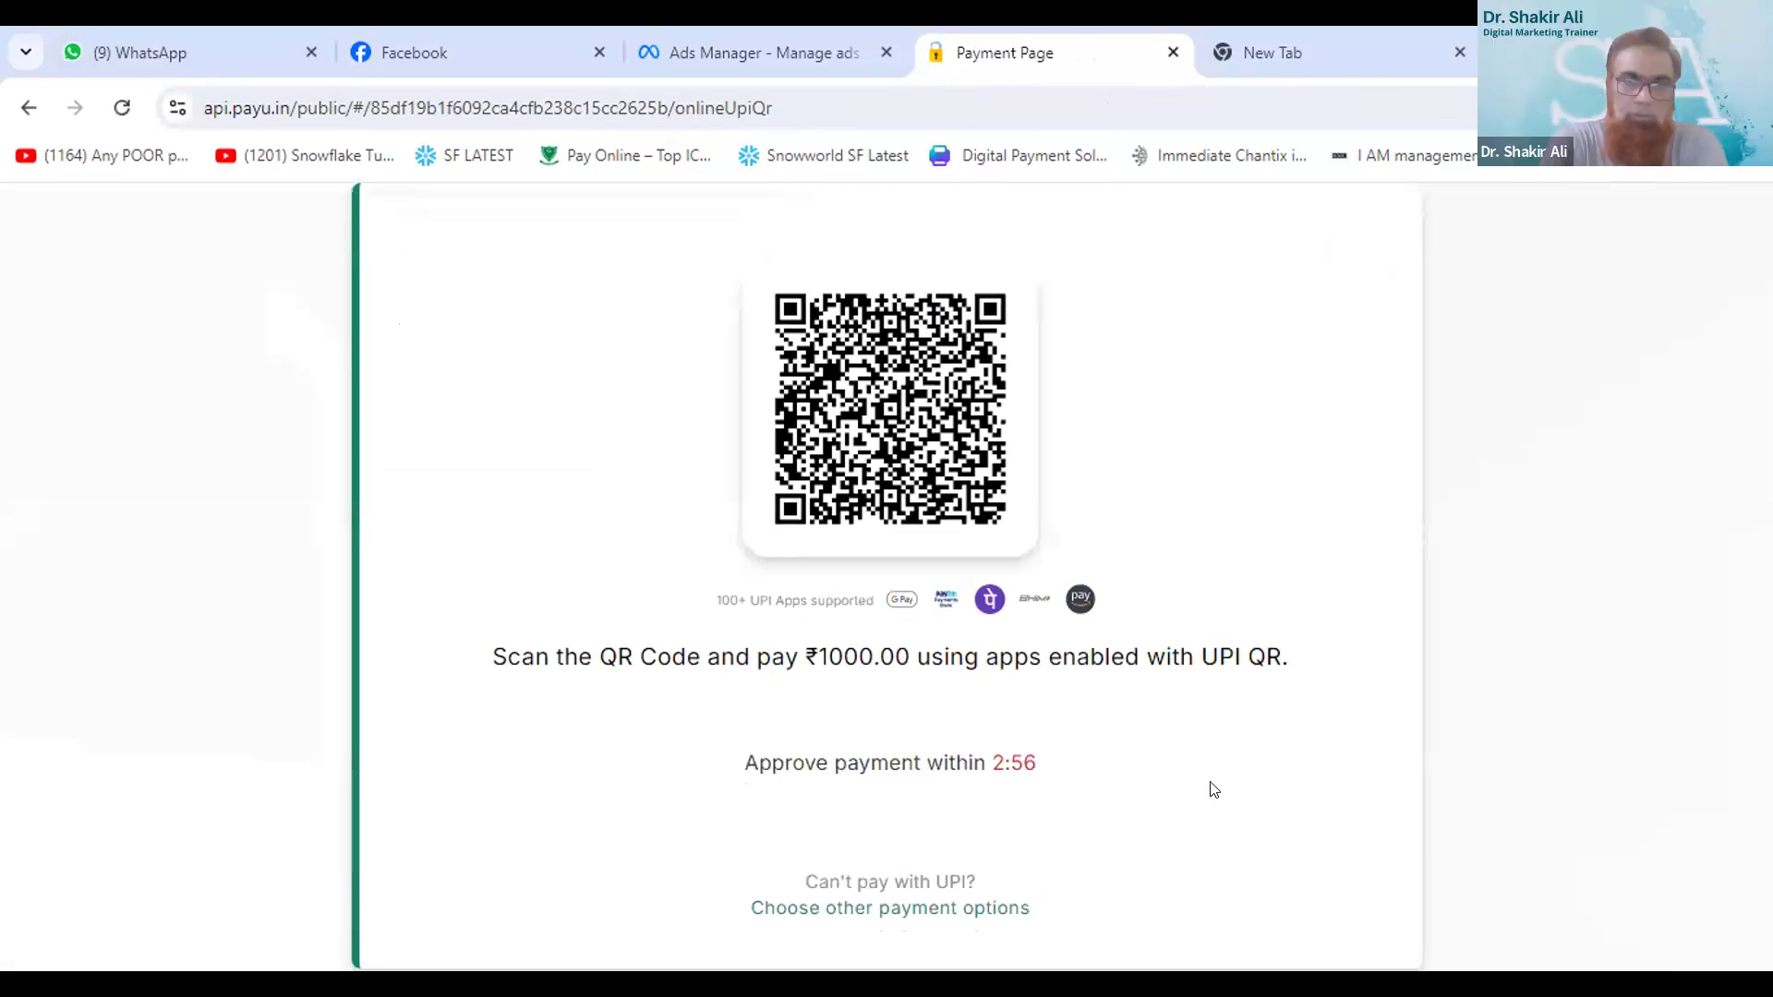
{"action": "scroll", "coordinate": [963, 831], "scroll_direction": "down", "scroll_amount": 1}
{"action": "left_click", "coordinate": [967, 826]}
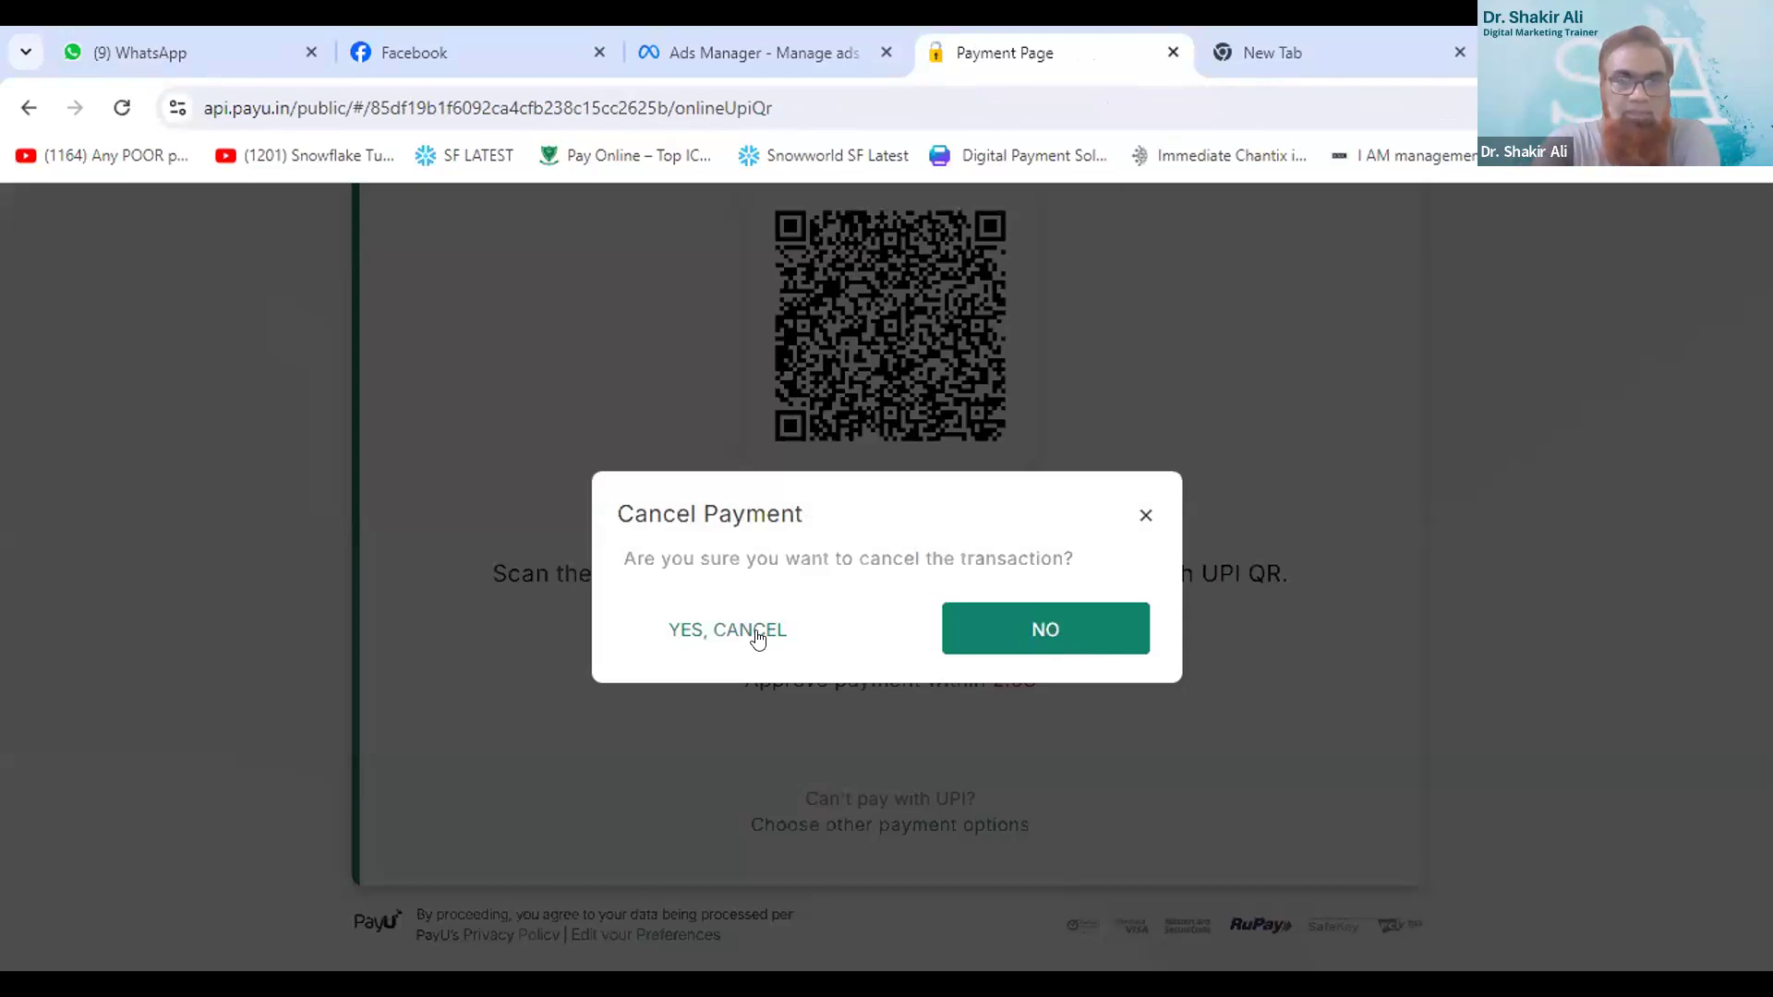
{"action": "left_click", "coordinate": [684, 631]}
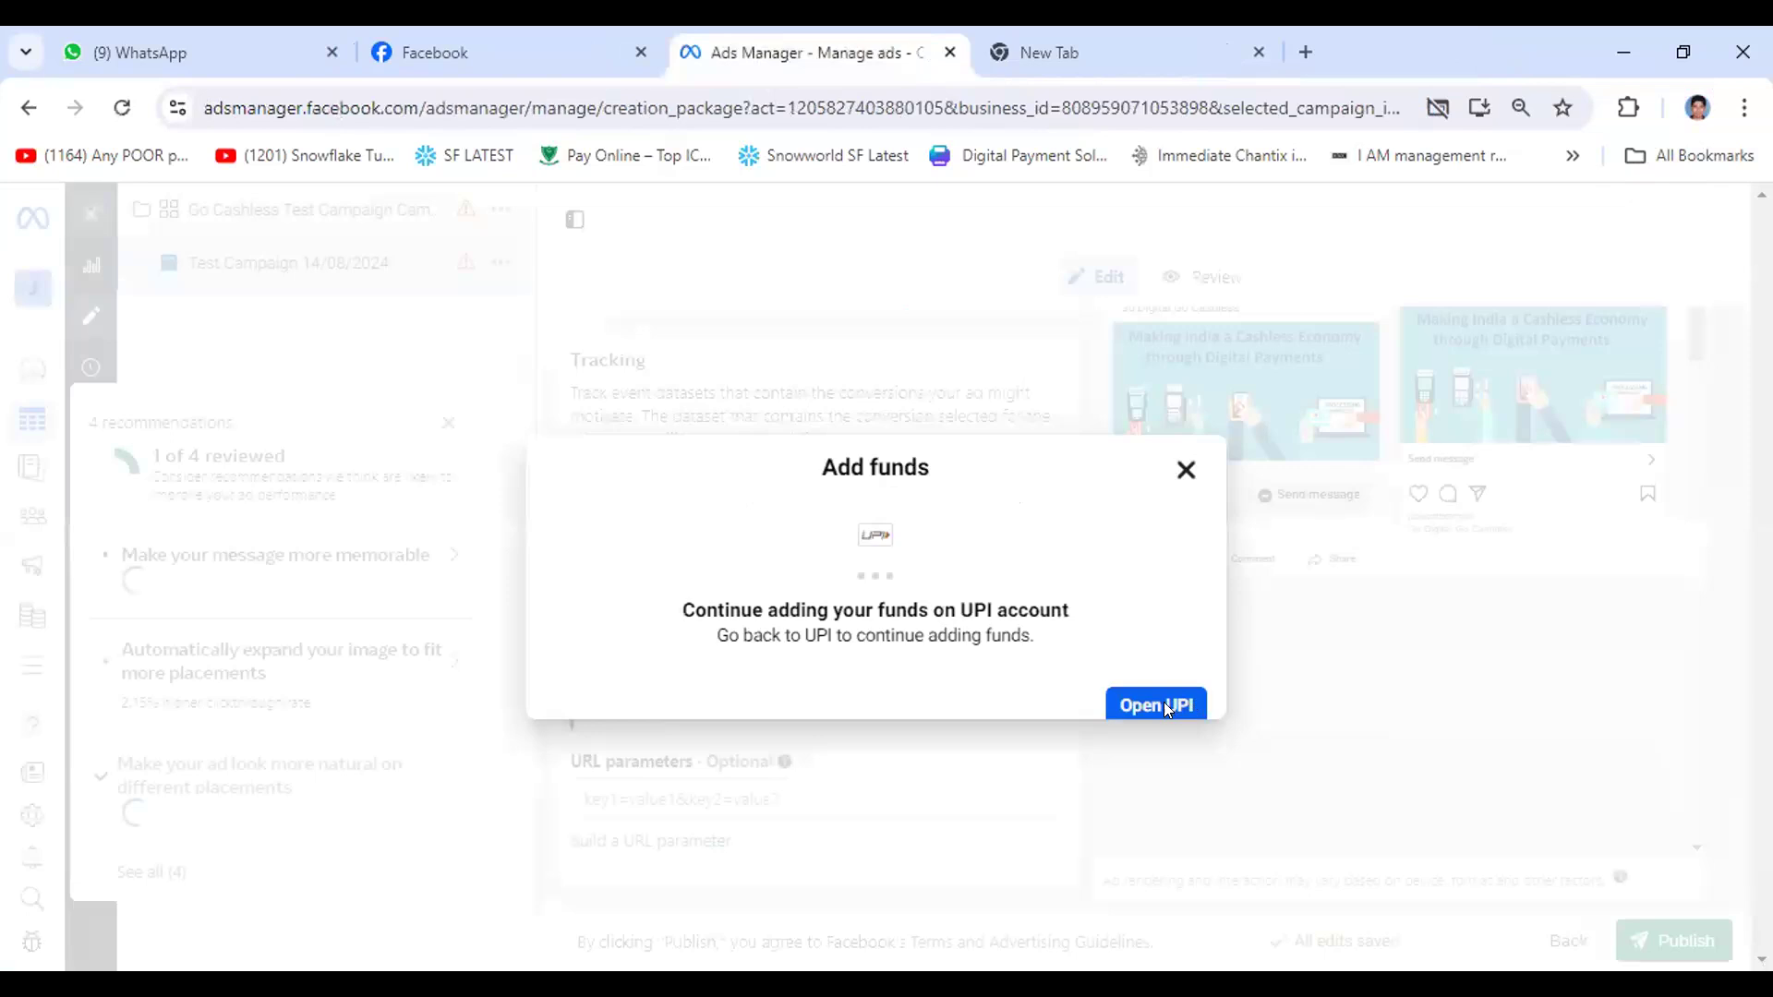
- Try to resume the ₹1000.00 UPI payment to Facebook from the Add funds dialog, and return to Ads Manager
{"action": "left_click", "coordinate": [1151, 709]}
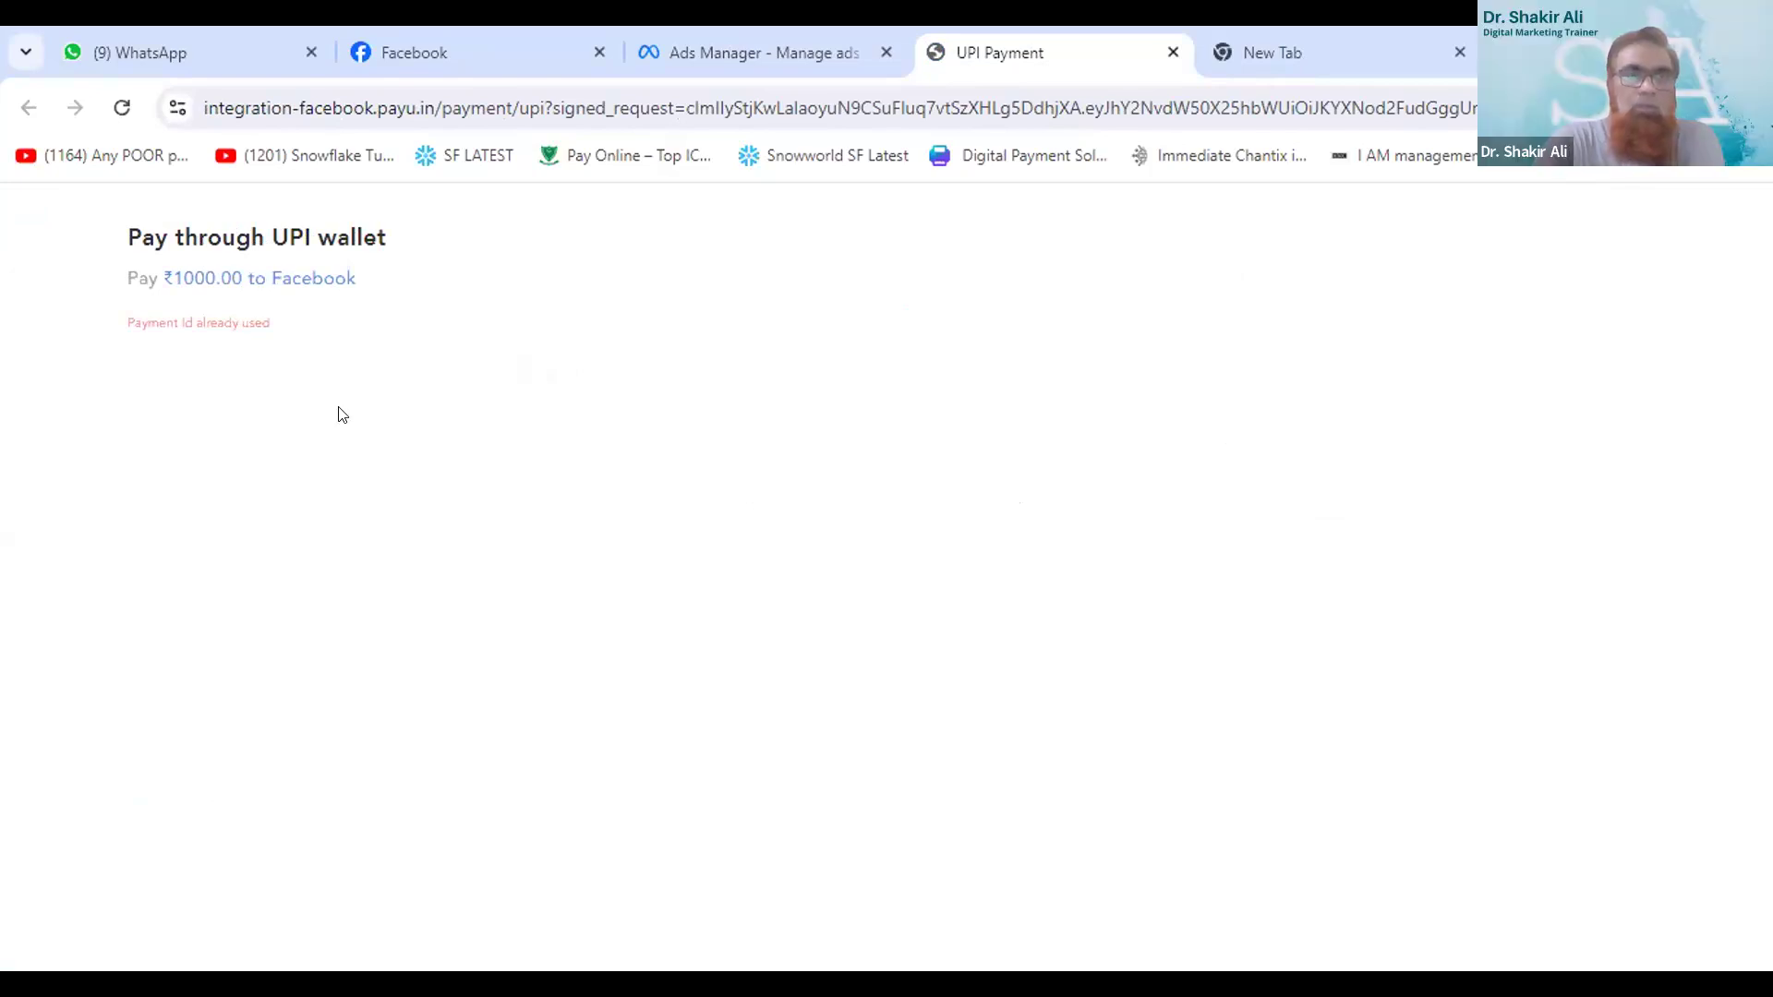
{"action": "triple_click", "coordinate": [218, 325]}
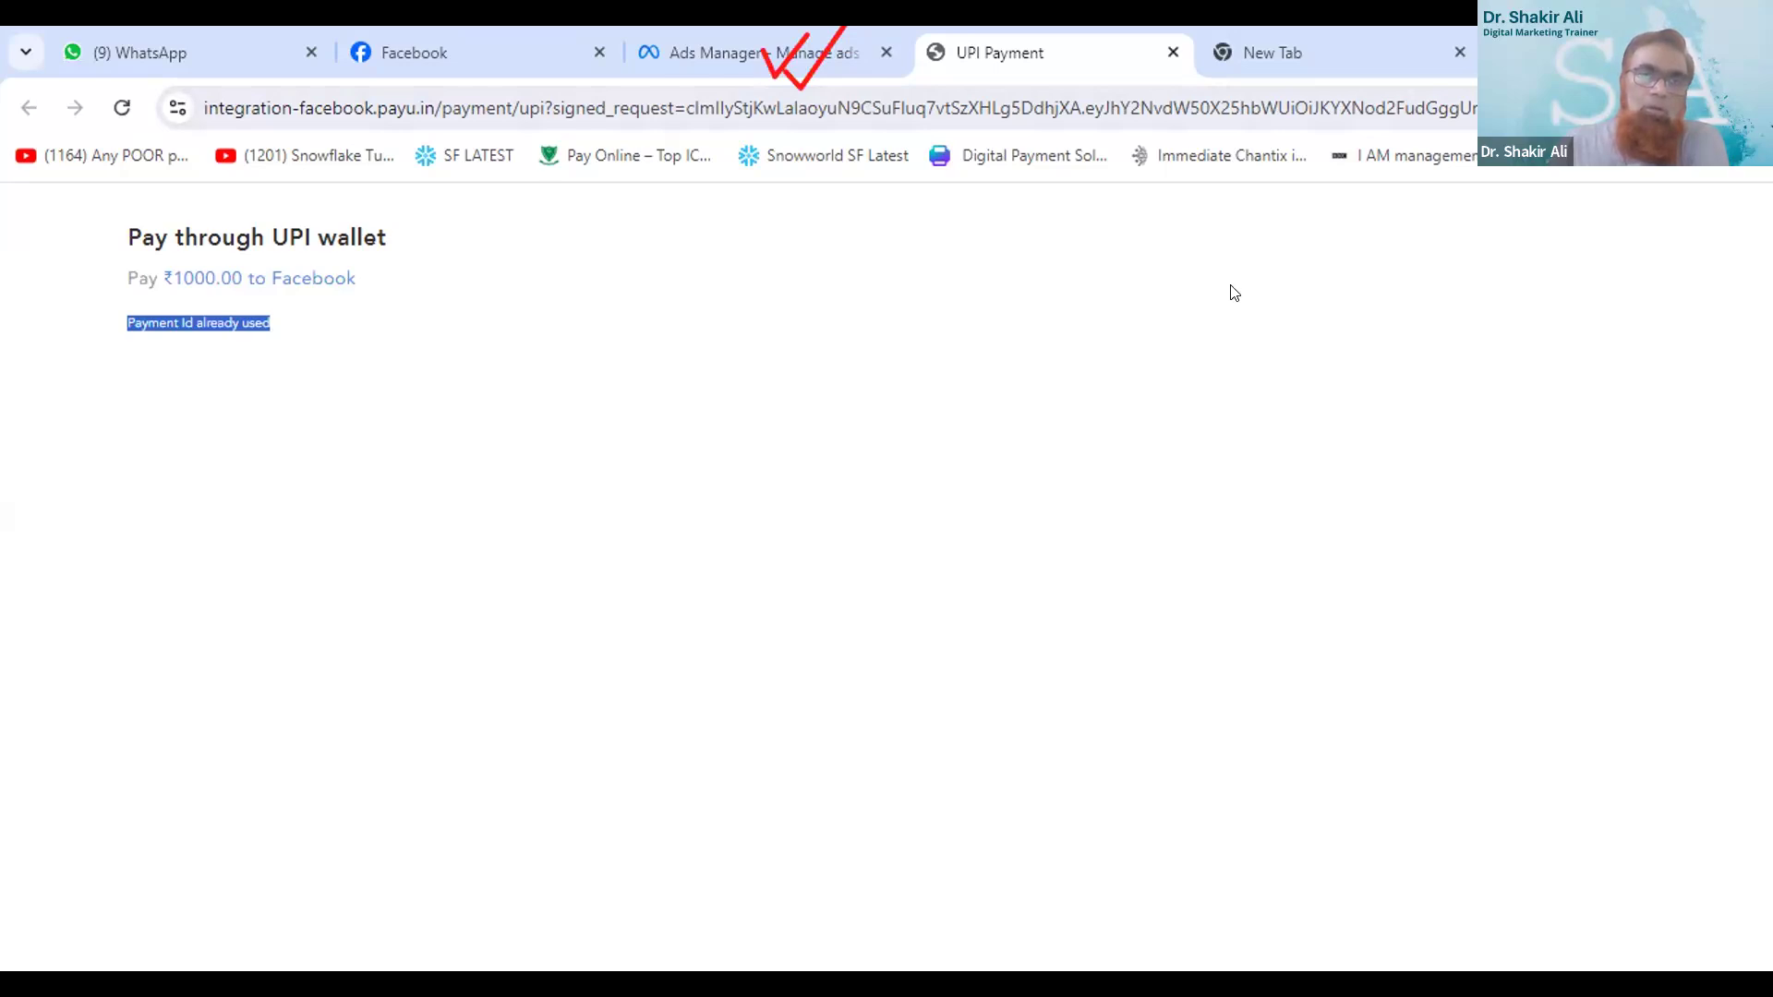
{"action": "left_click", "coordinate": [312, 197]}
{"action": "key", "text": "ctrl+Tab"}
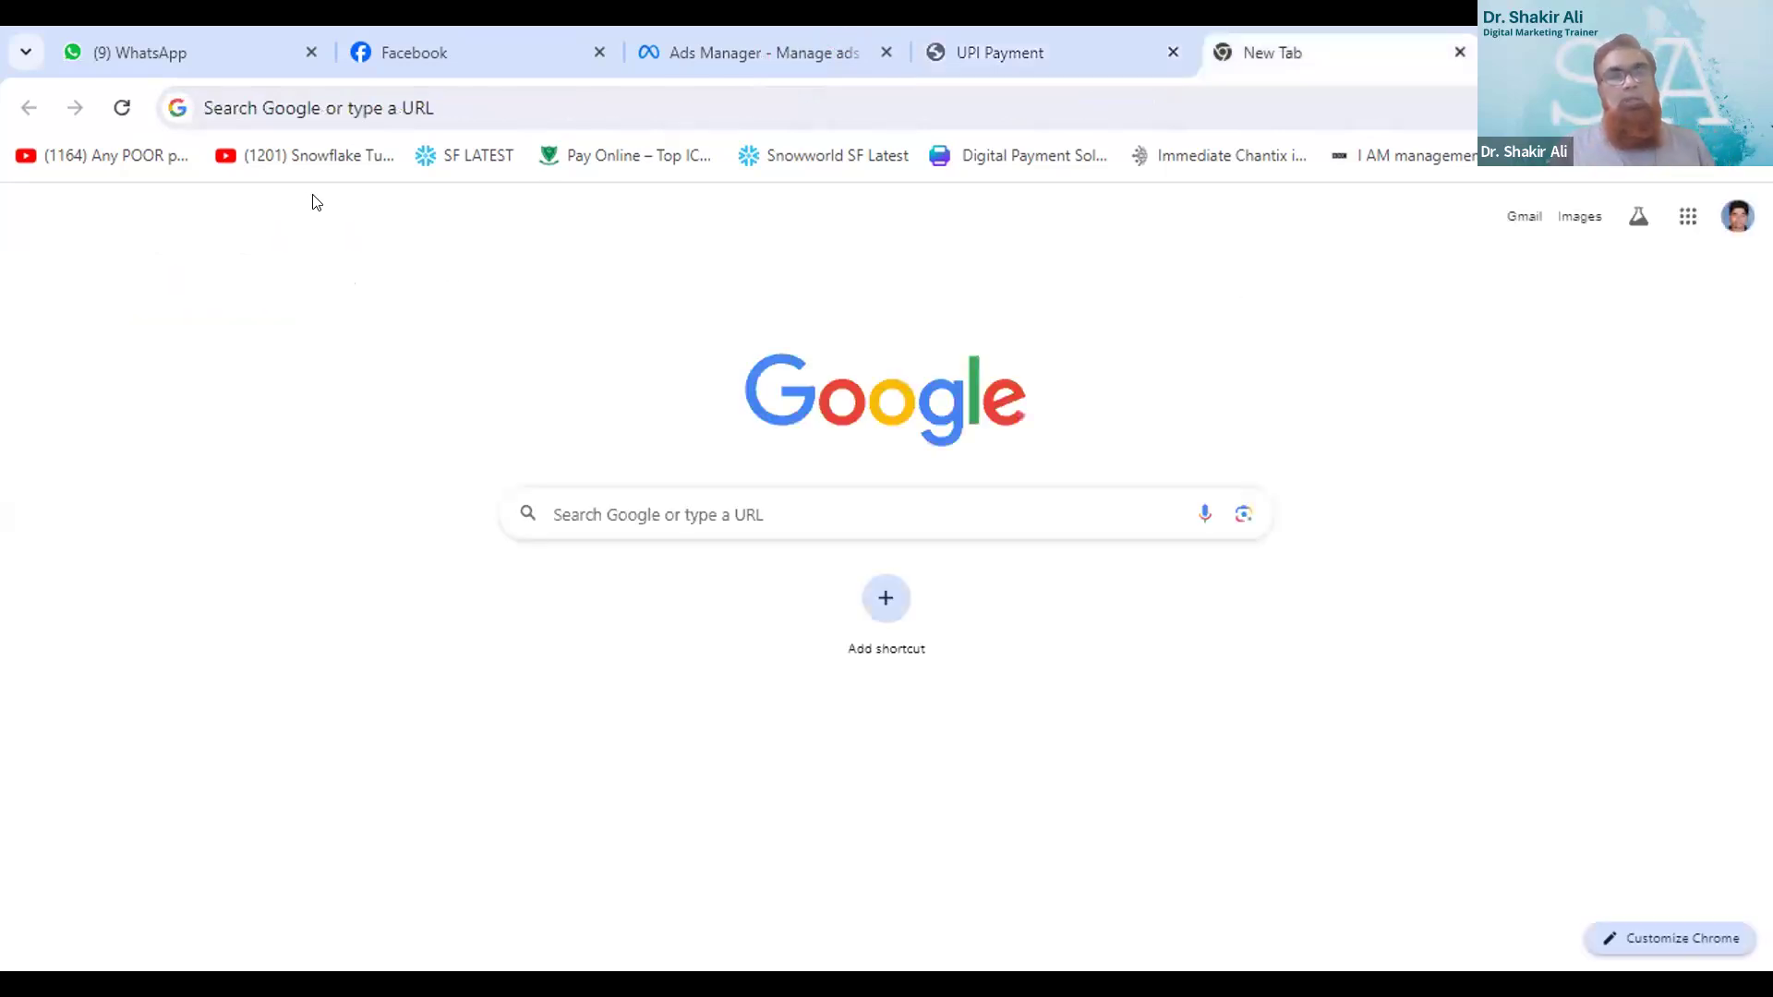
{"action": "key", "text": "ctrl+Tab"}
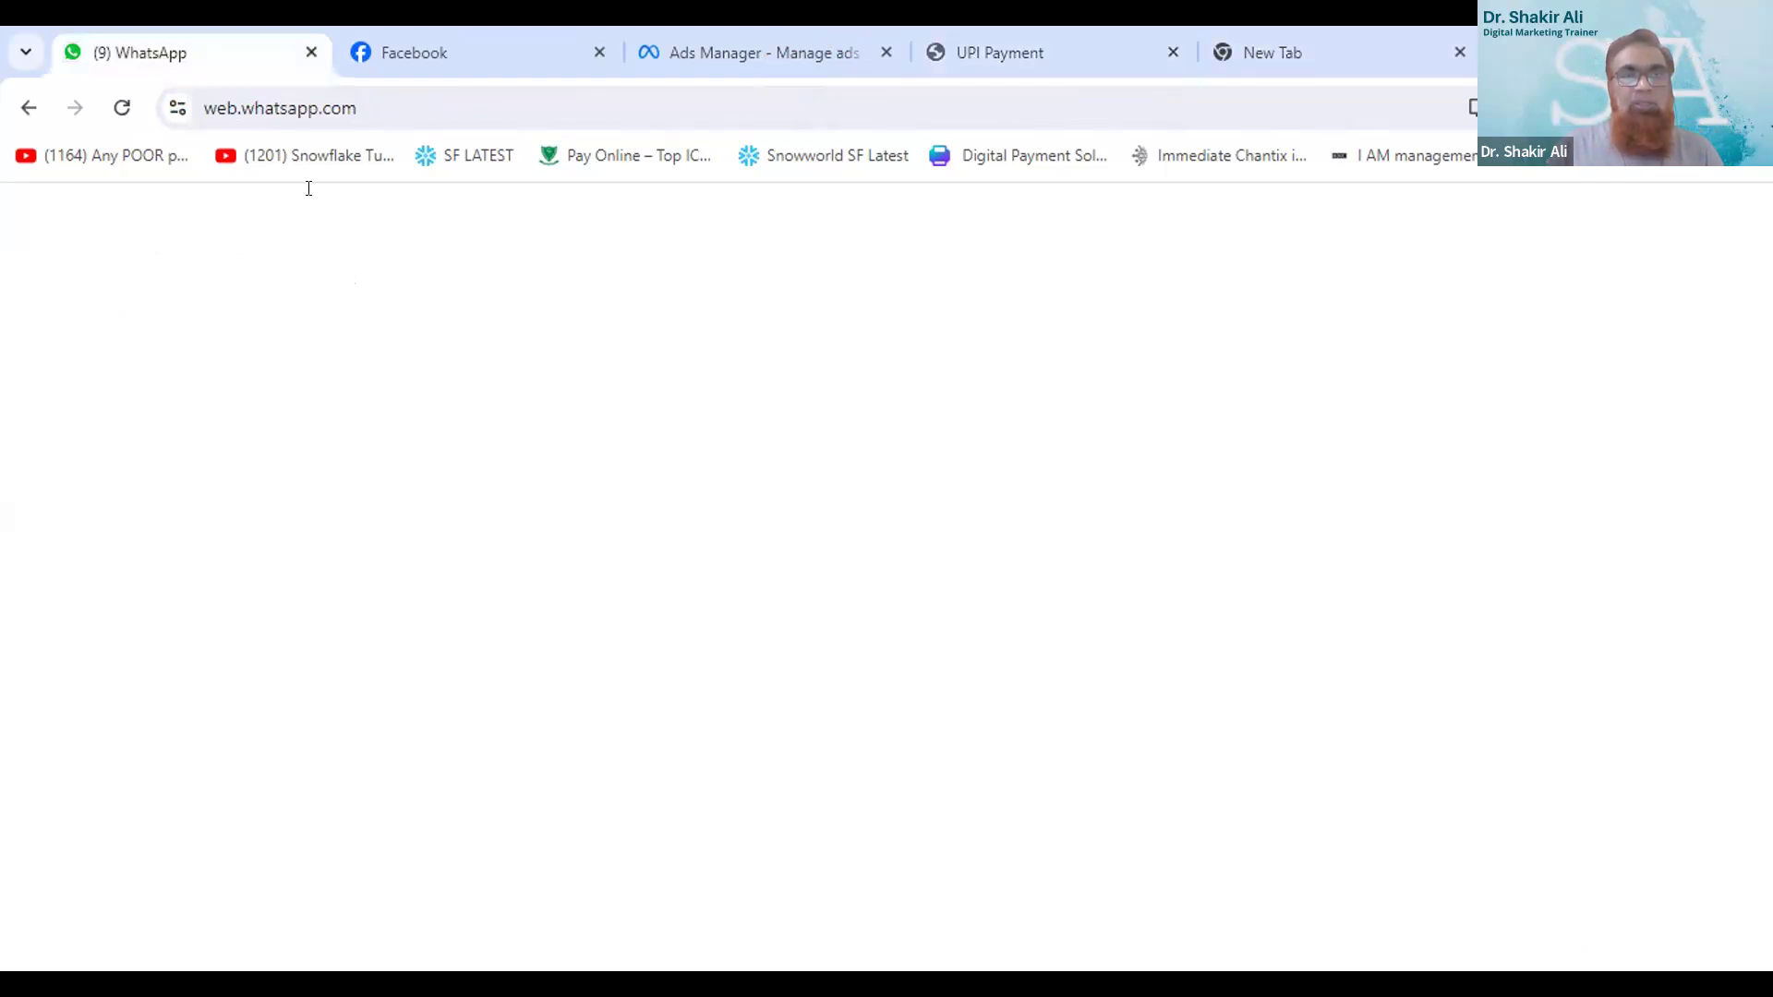
{"action": "key", "text": "ctrl+Tab"}
{"action": "key", "text": "ctrl+Tab"}
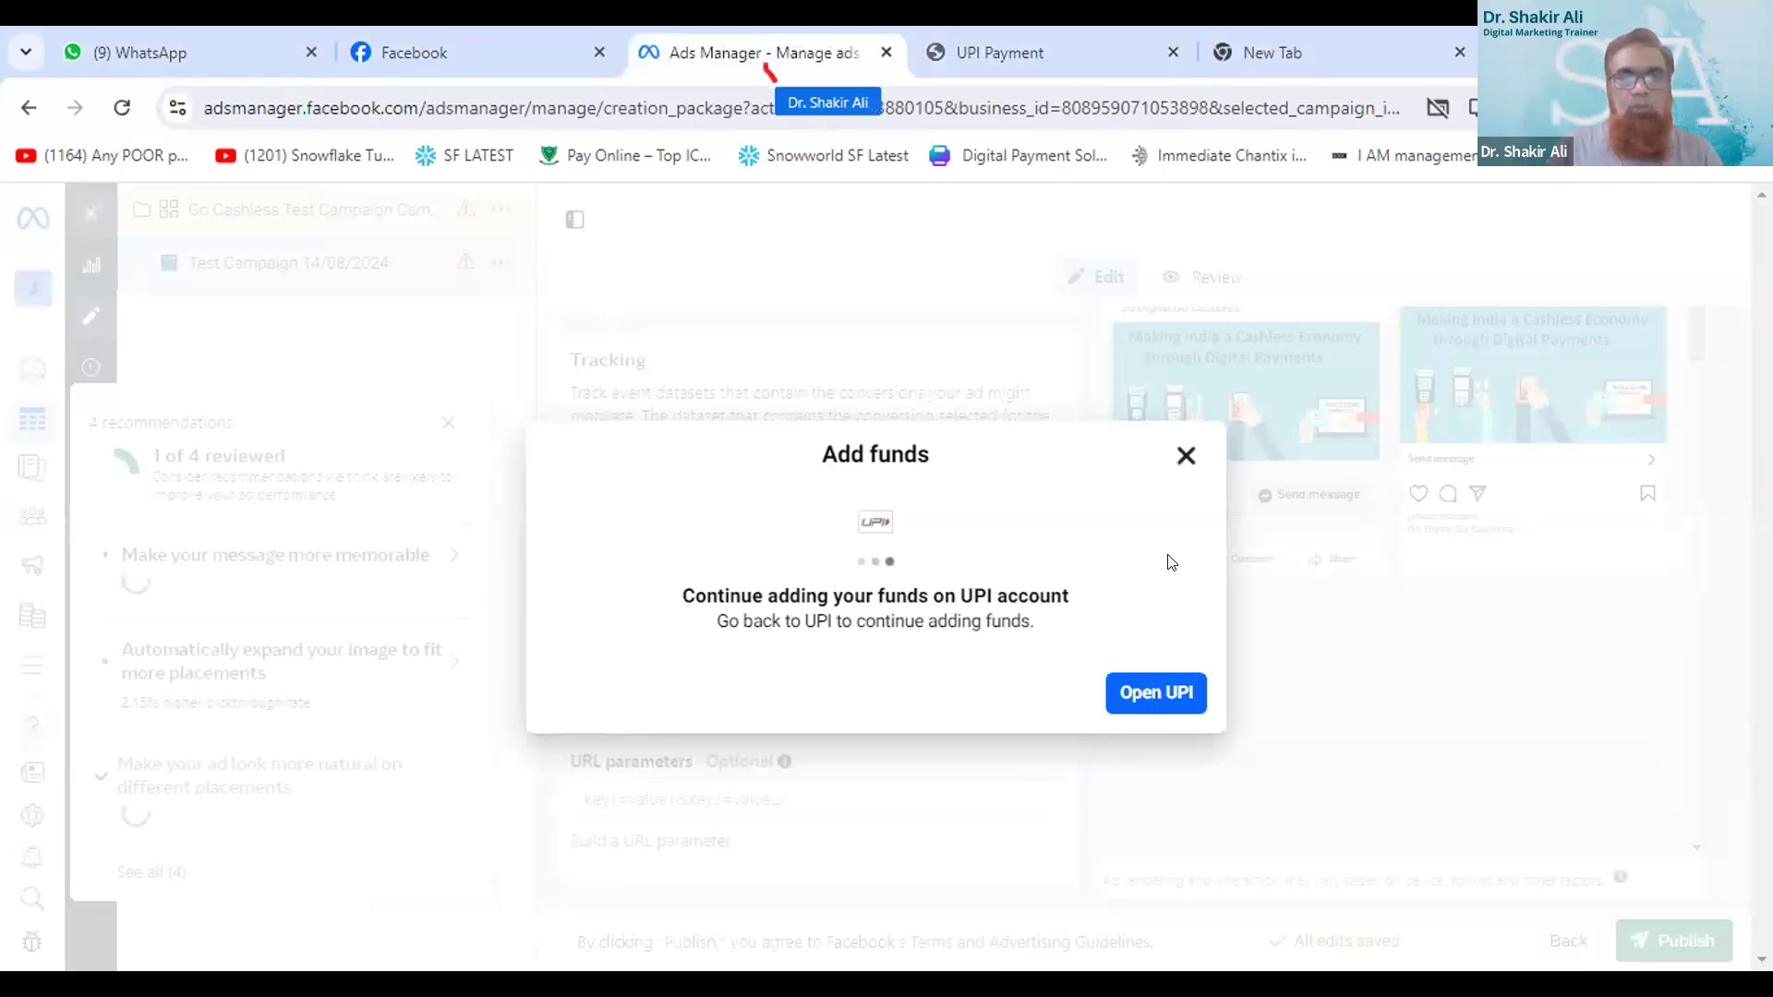
- Dismiss the Add funds dialog and leave the ad editor without publishing the draft items
{"action": "left_click", "coordinate": [1186, 456]}
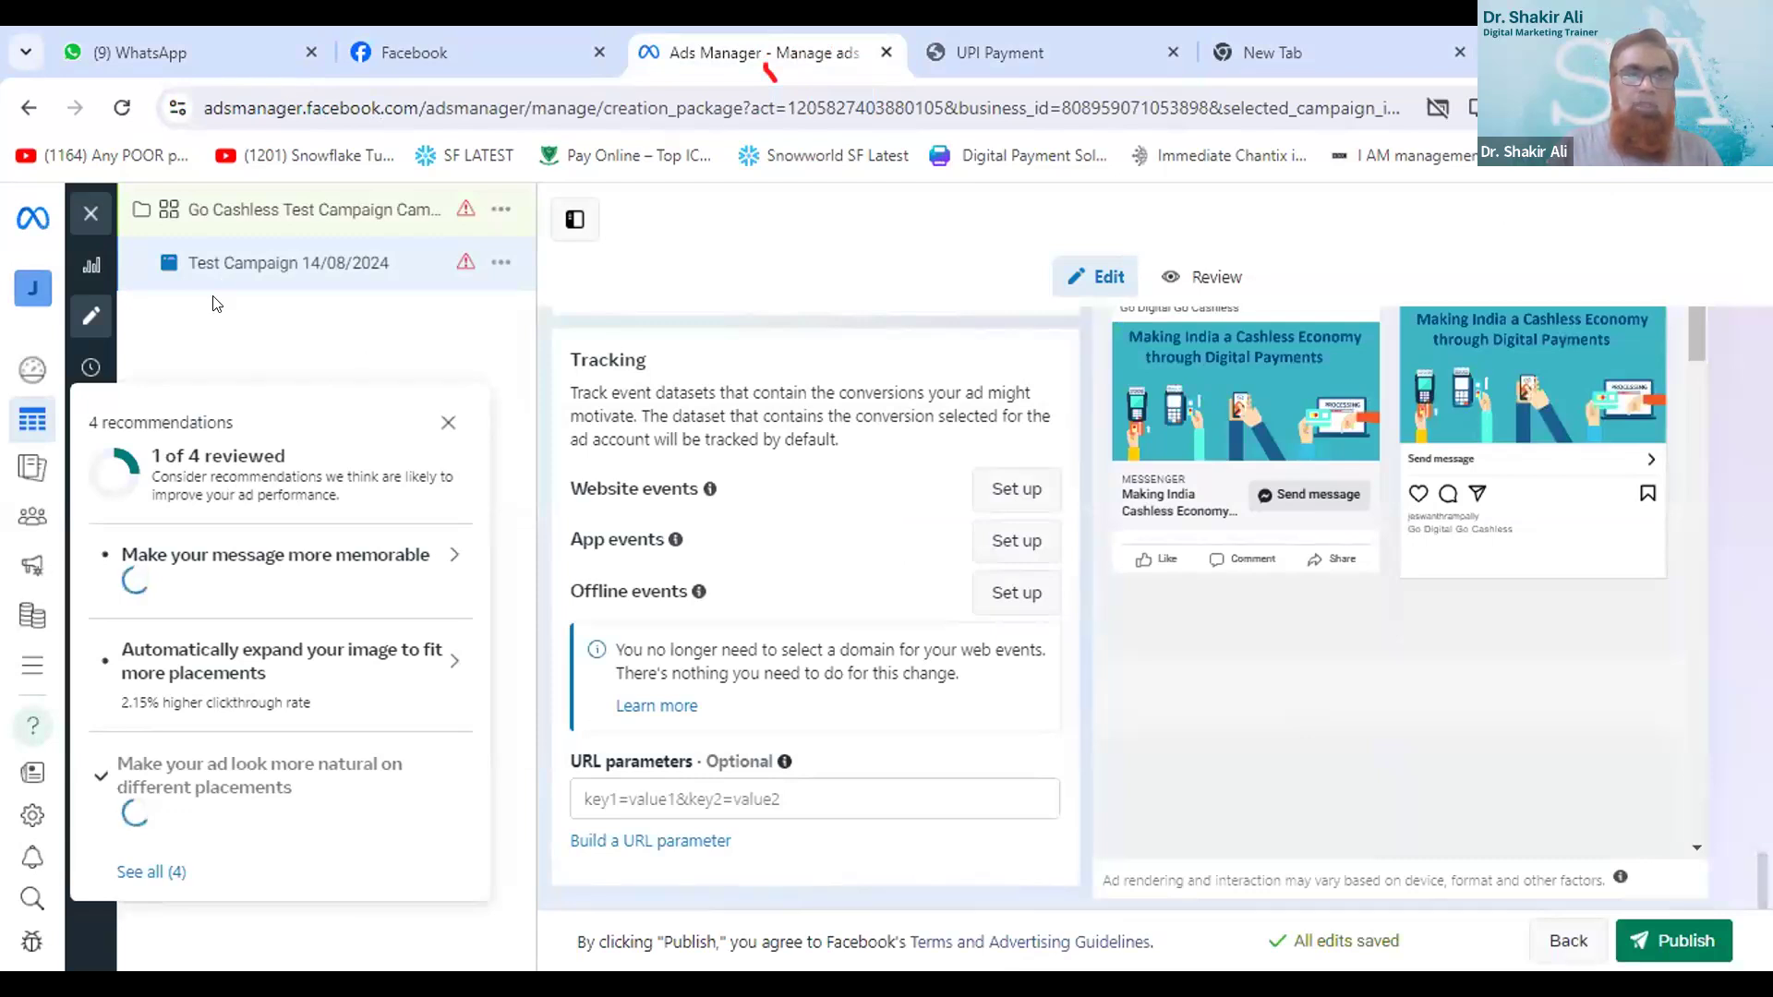
{"action": "left_click", "coordinate": [85, 213]}
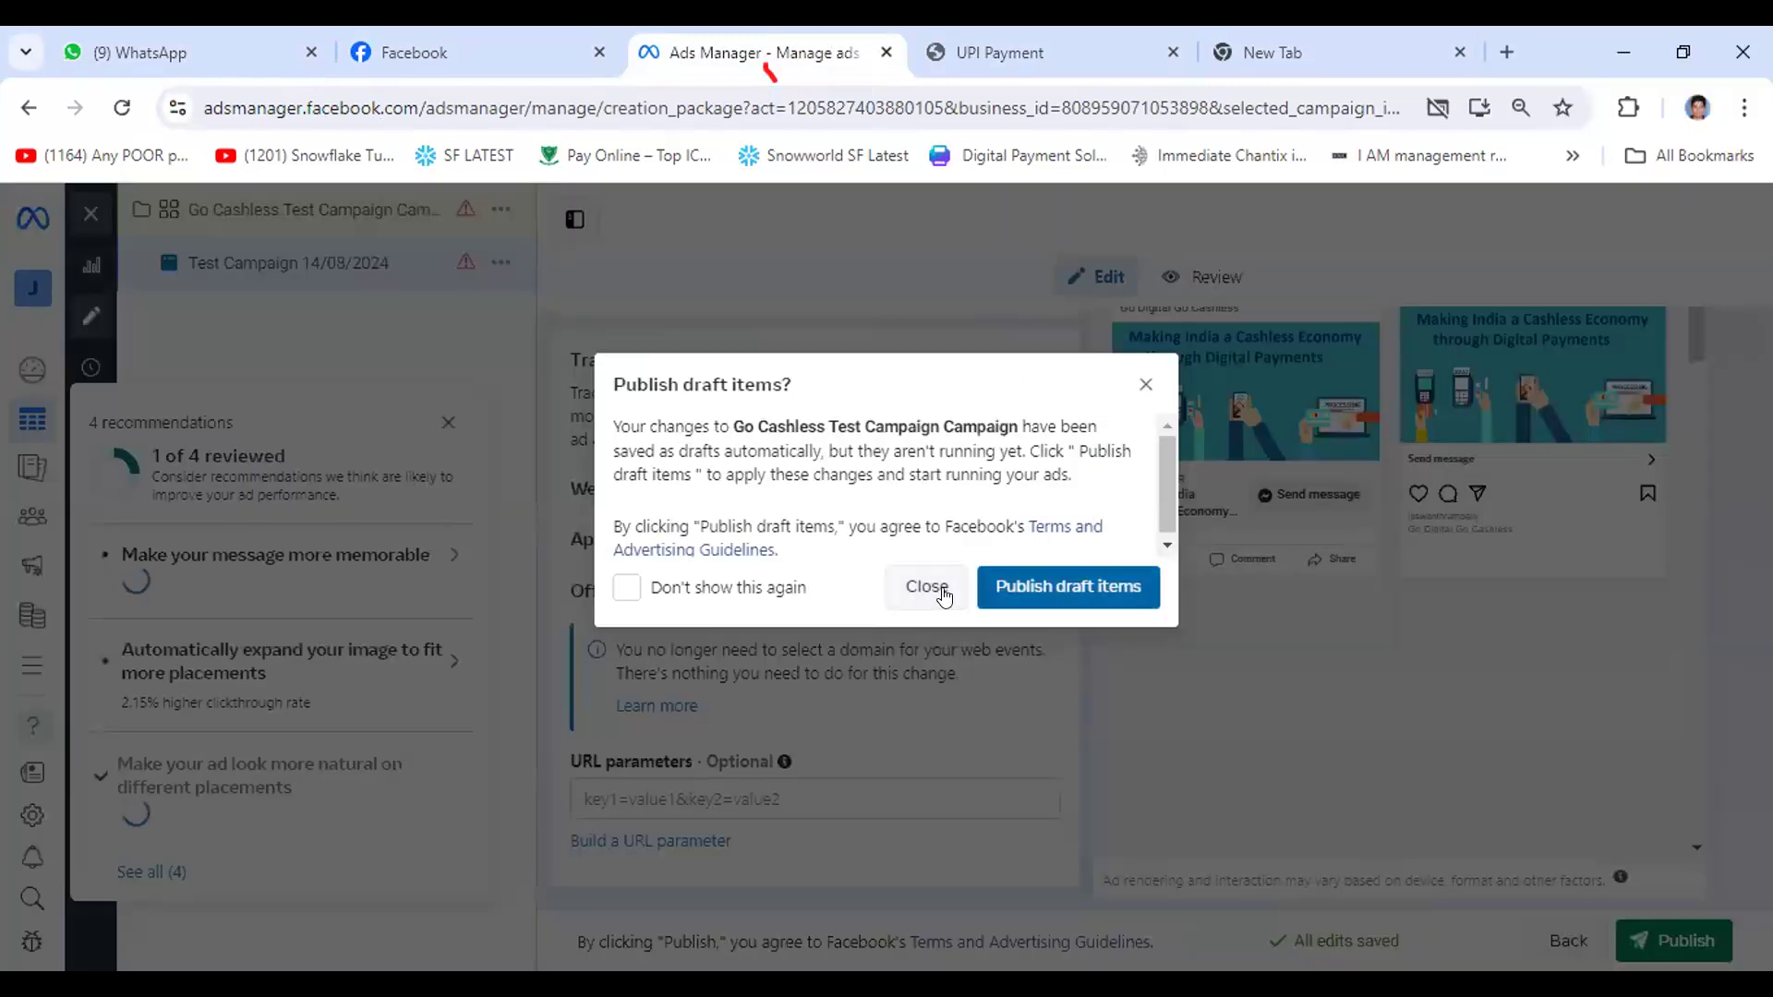
{"action": "left_click", "coordinate": [941, 594]}
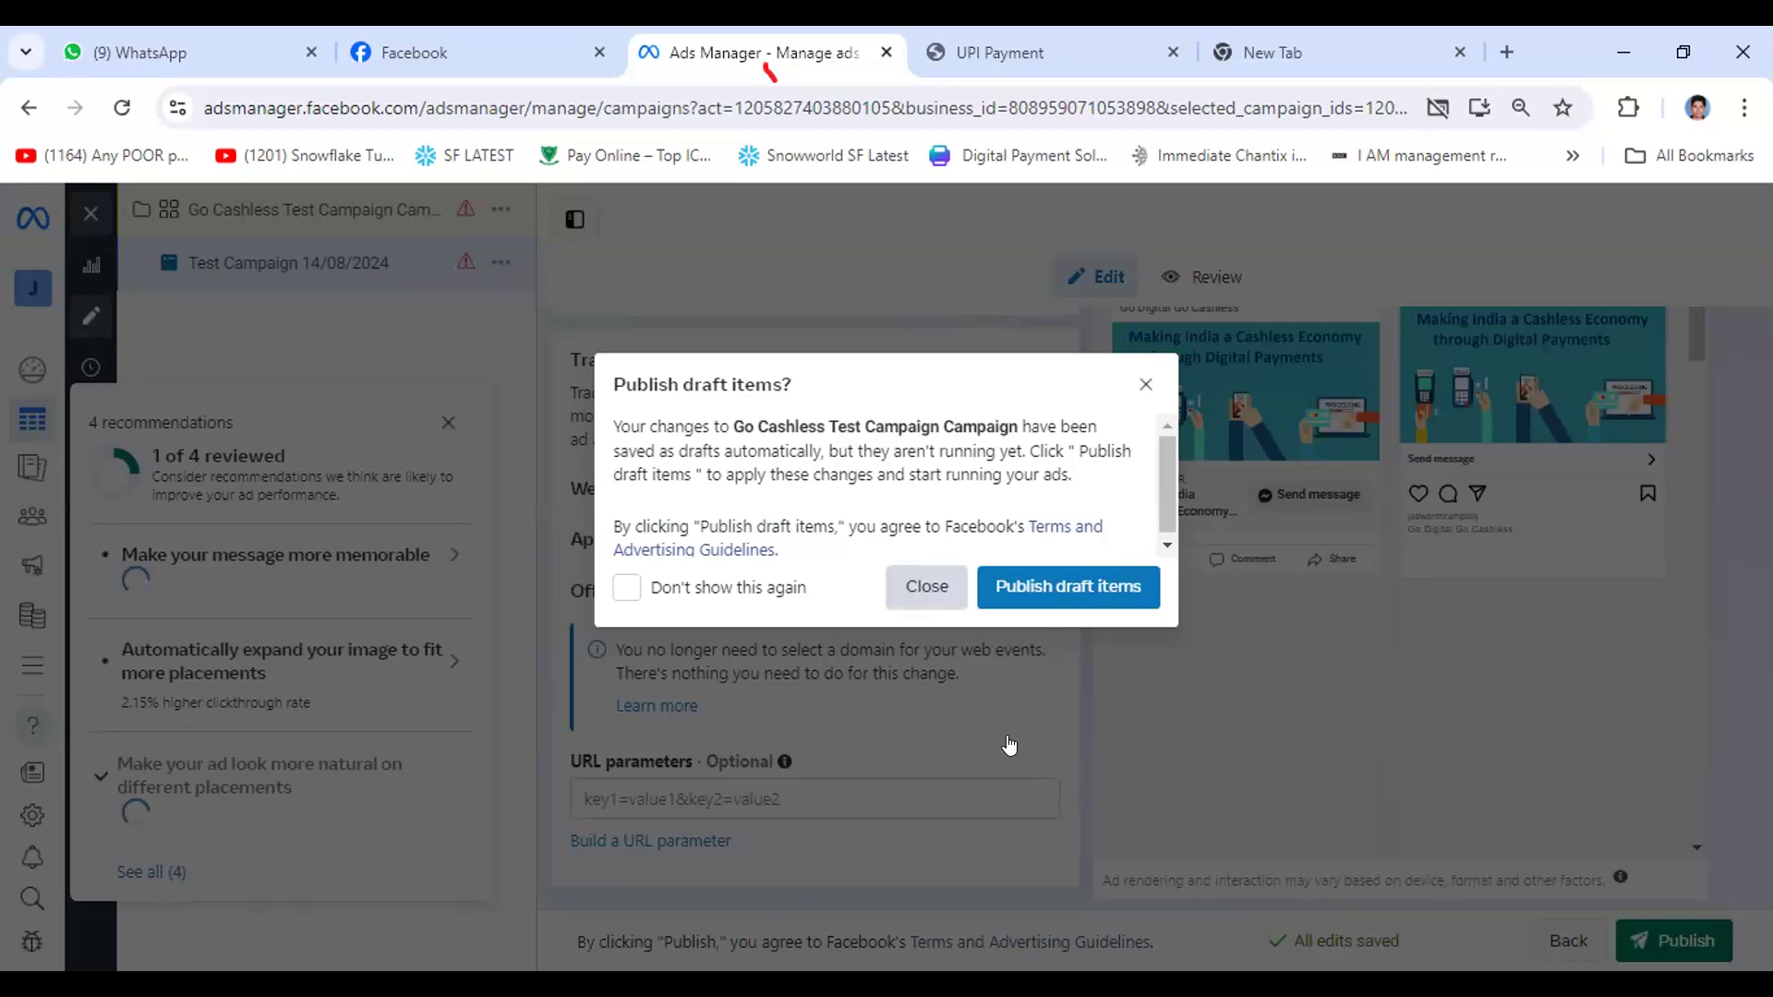
{"action": "left_click", "coordinate": [921, 586]}
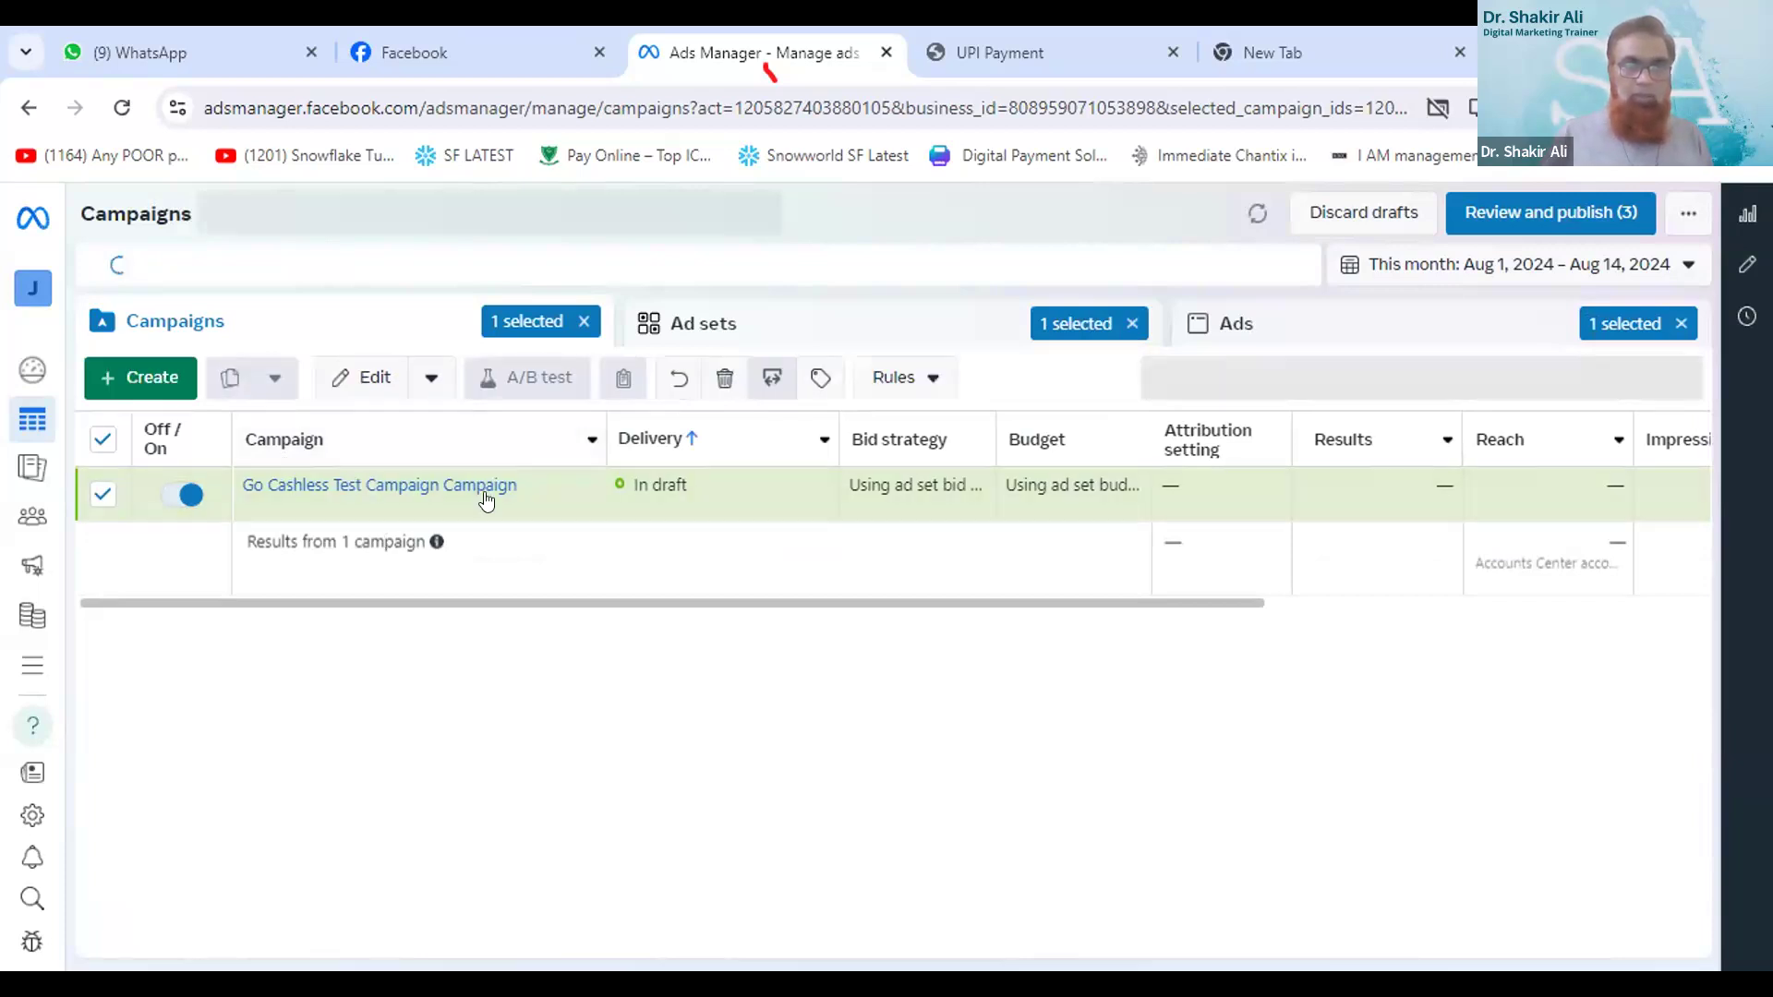
- Open the Go Cashless Test Campaign draft for editing to view its settings, and return to the campaign list without publishing
{"action": "mouse_move", "coordinate": [527, 494]}
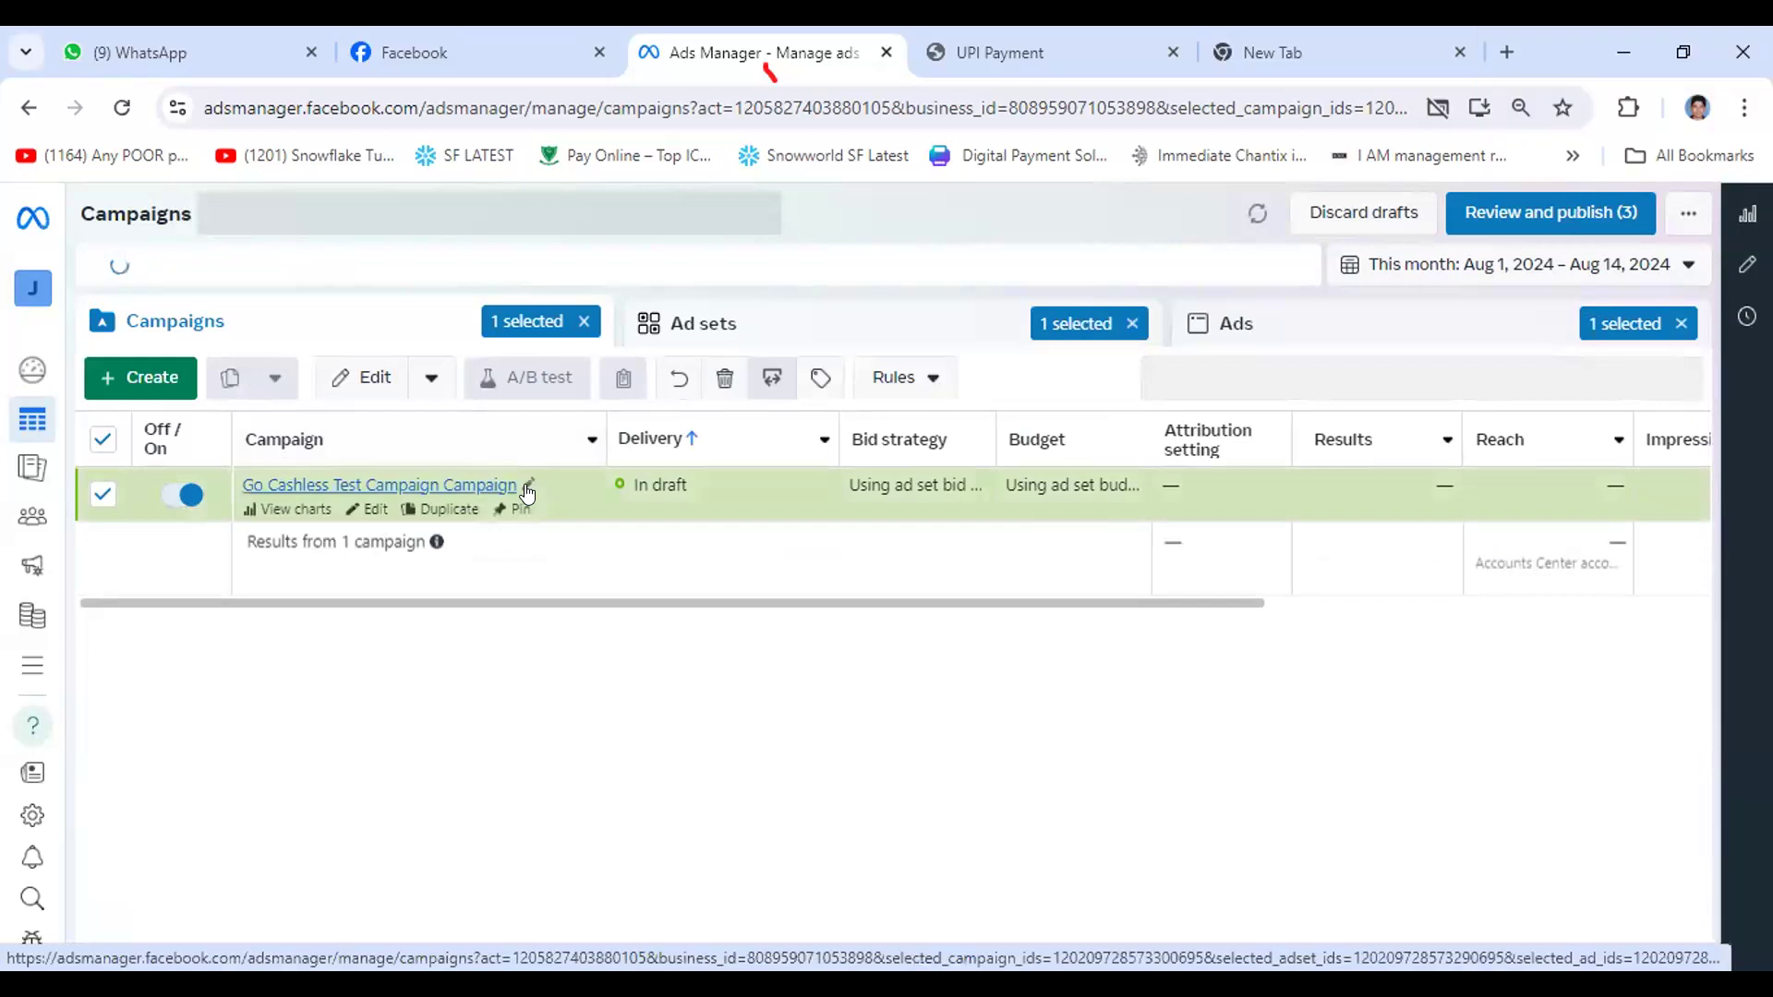
{"action": "left_click", "coordinate": [370, 512]}
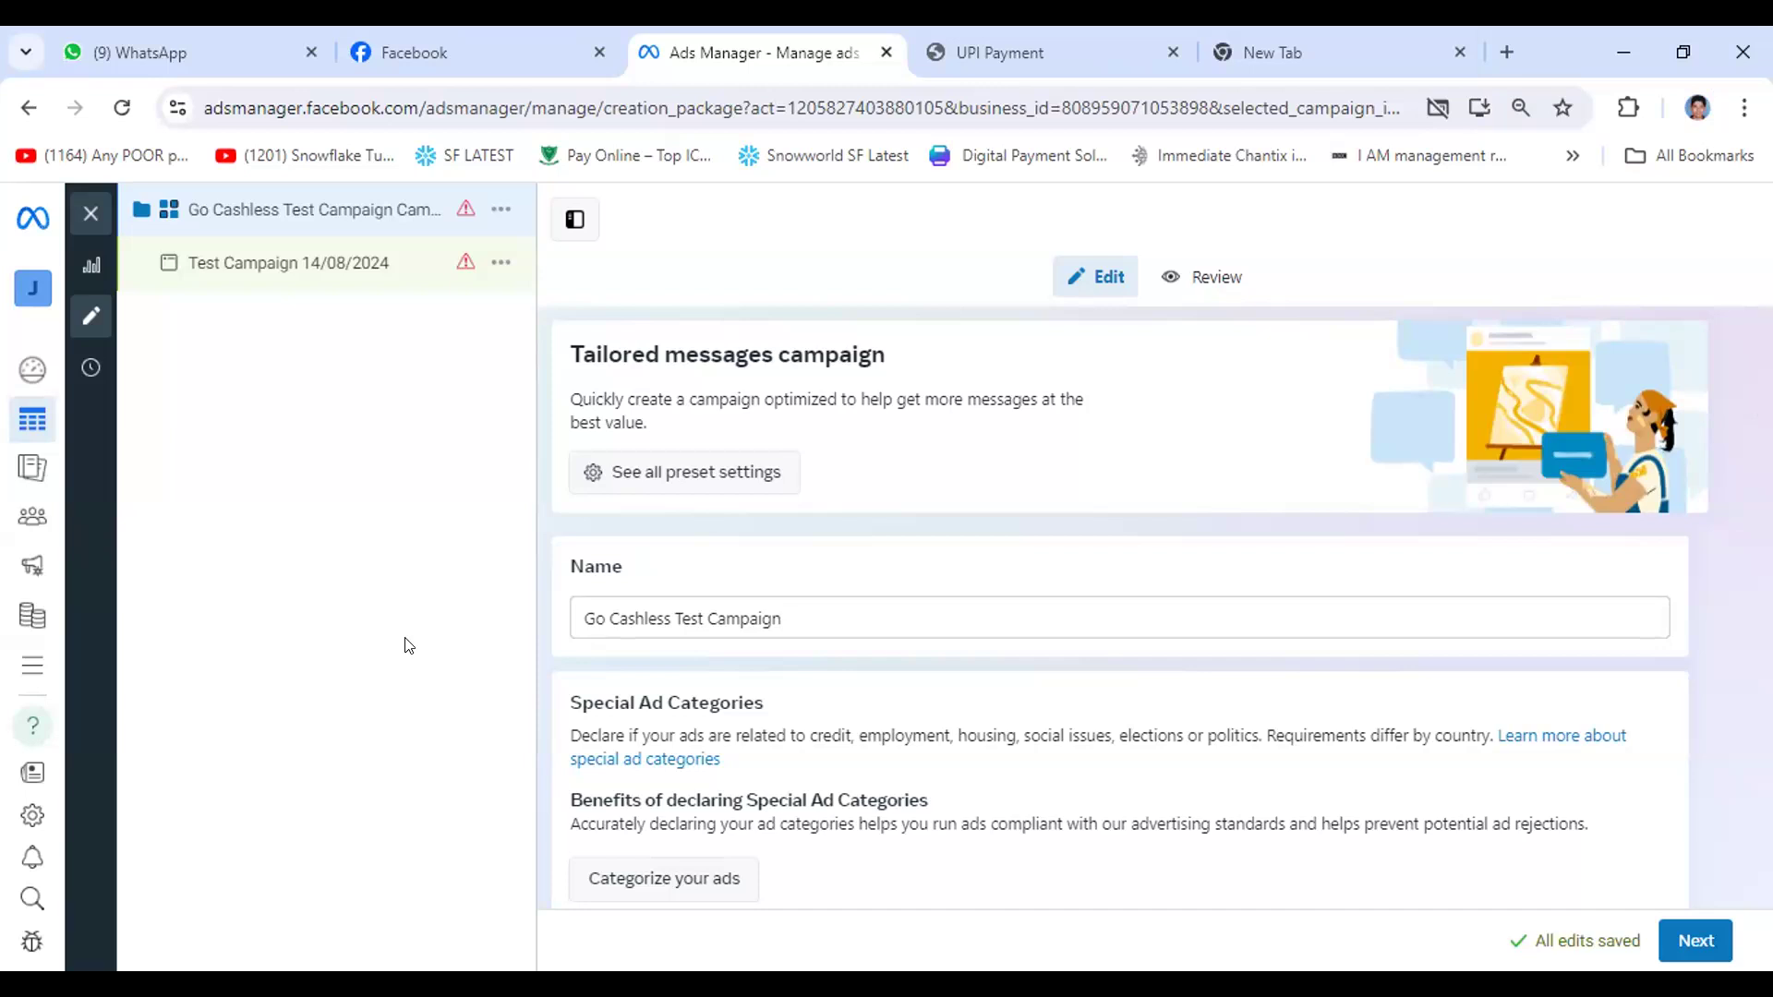
{"action": "left_click", "coordinate": [89, 215]}
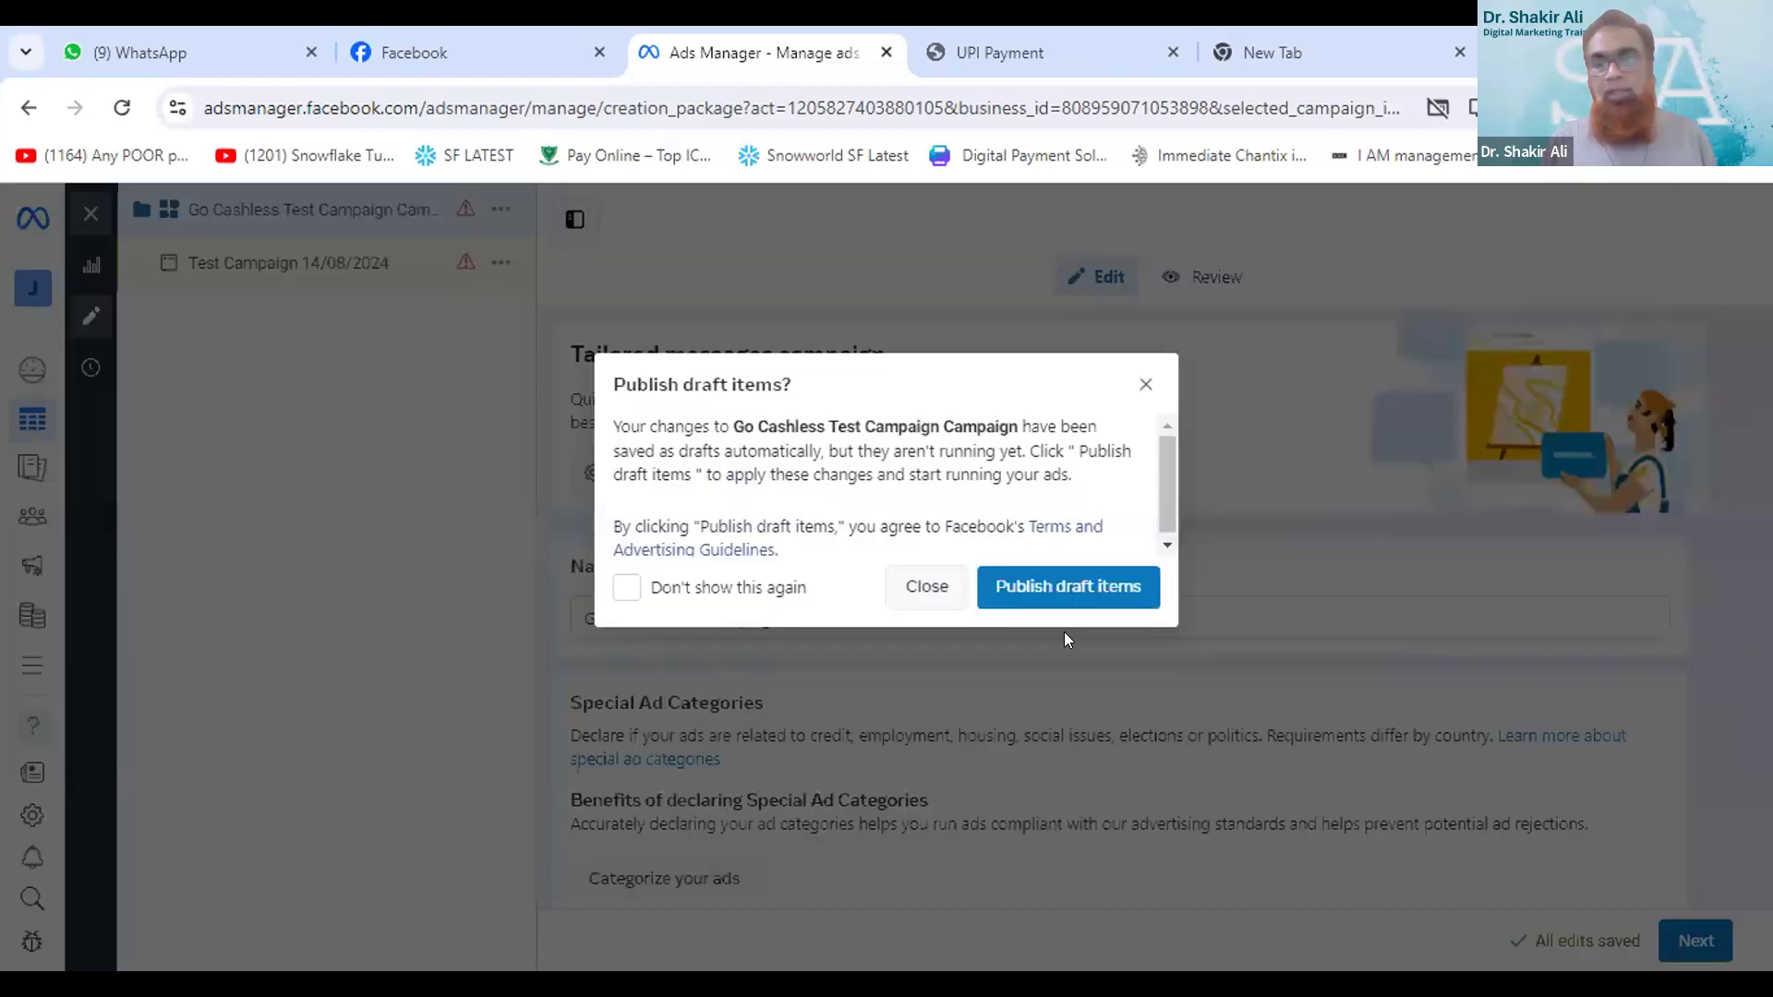
{"action": "left_click", "coordinate": [947, 595]}
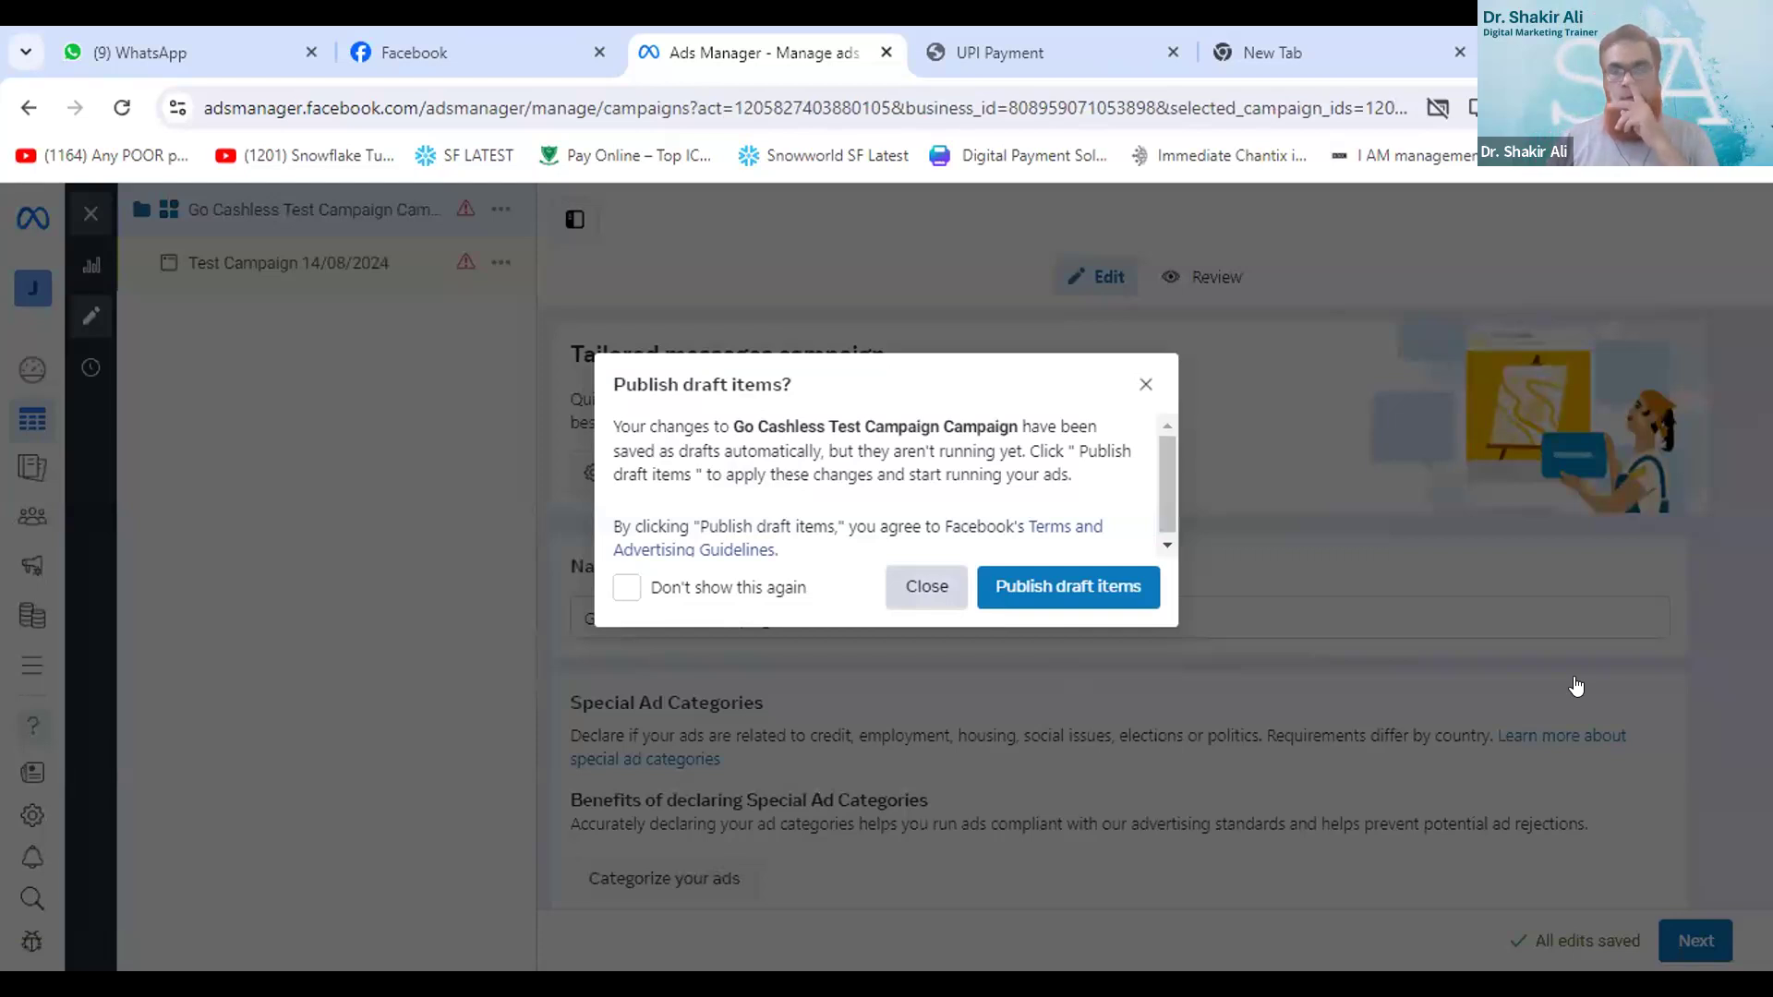
{"action": "left_click", "coordinate": [923, 587]}
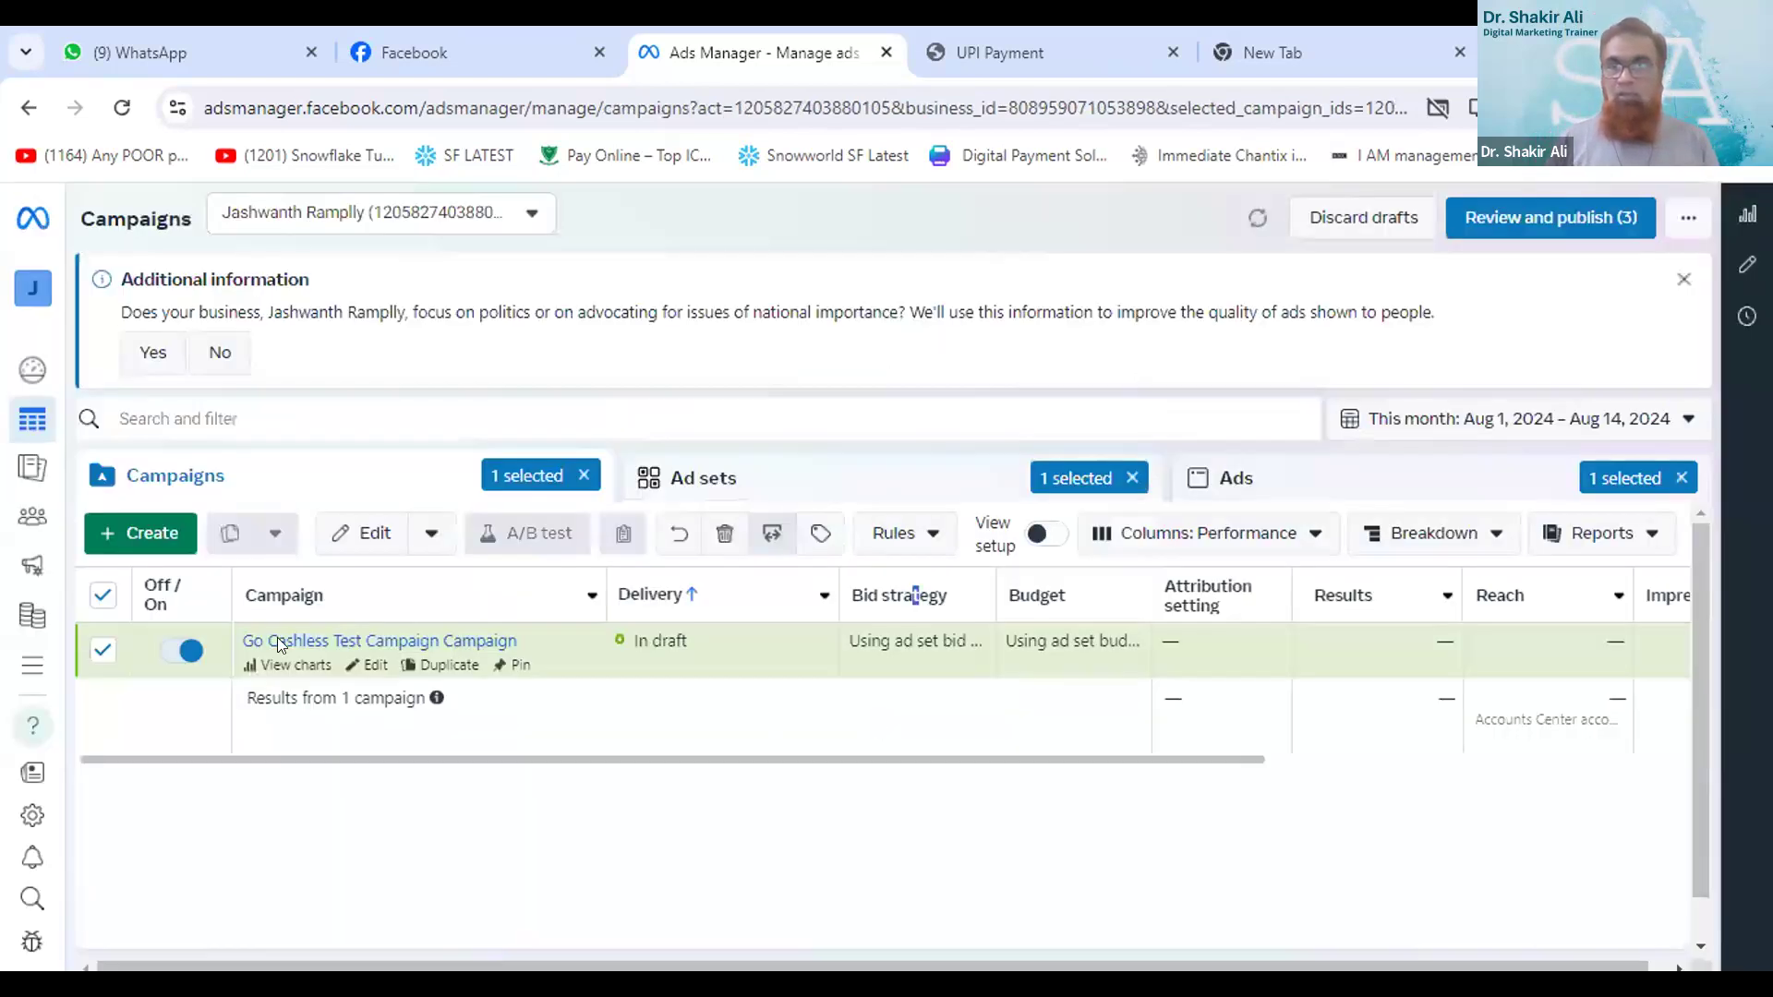